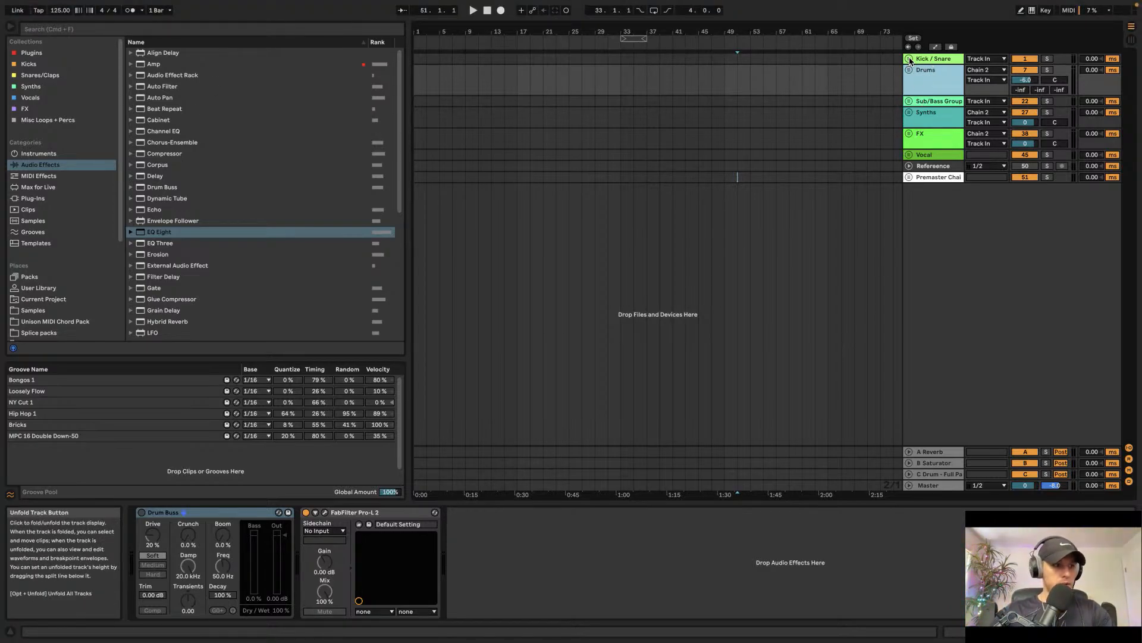
# Step: Unfold the Kick / Snare group track and select the Kick track inside it
pyautogui.click(909, 59)
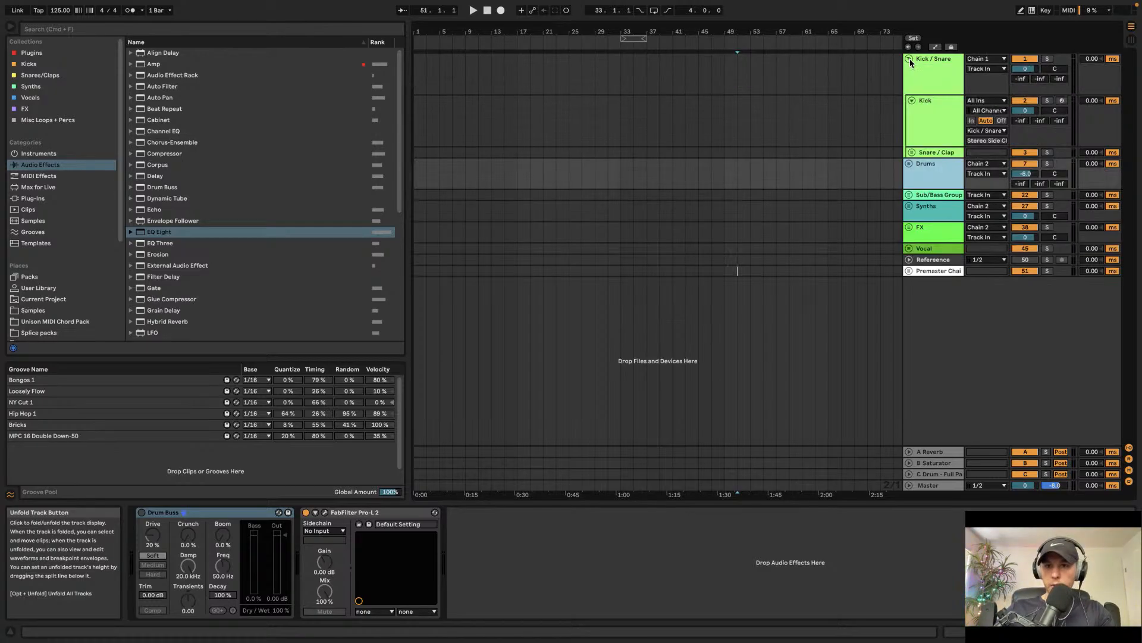
pyautogui.click(939, 100)
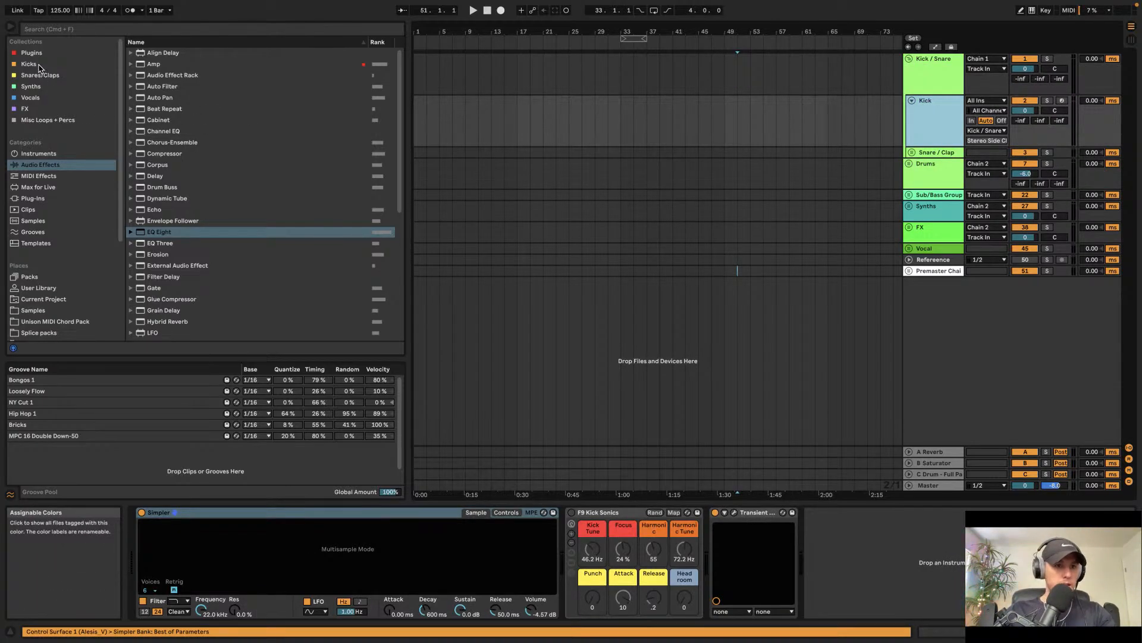
# Step: Browse the Samples location to the EVO Sounds > Deceiver Vol 4 > Drums > Kicks folder
pyautogui.click(37, 65)
pyautogui.click(50, 310)
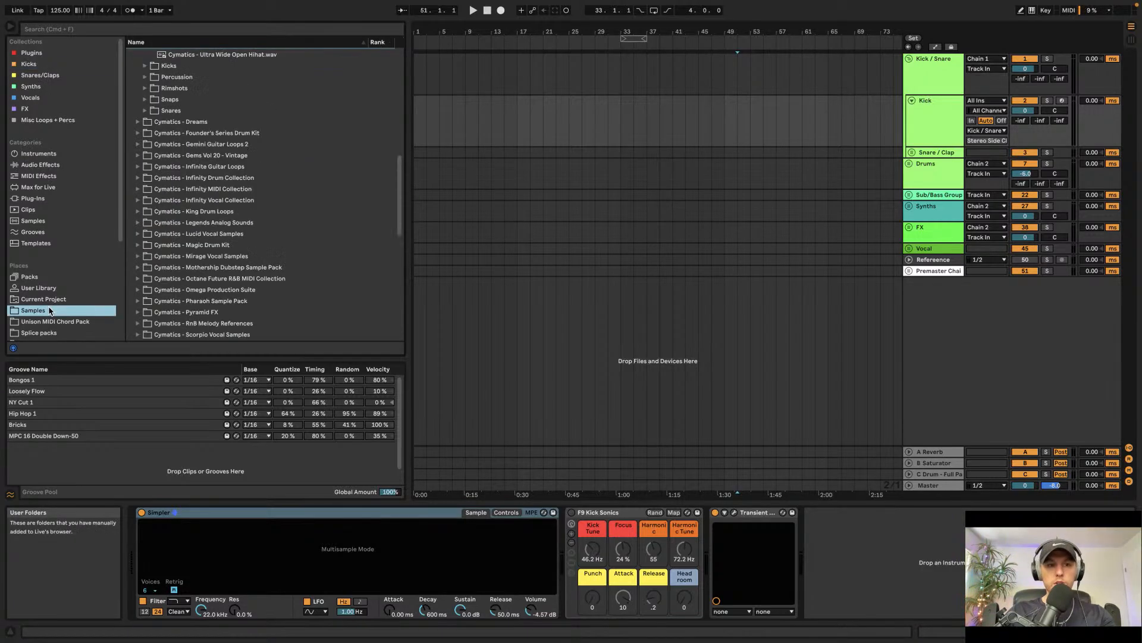
pyautogui.scroll(8, 157, 135)
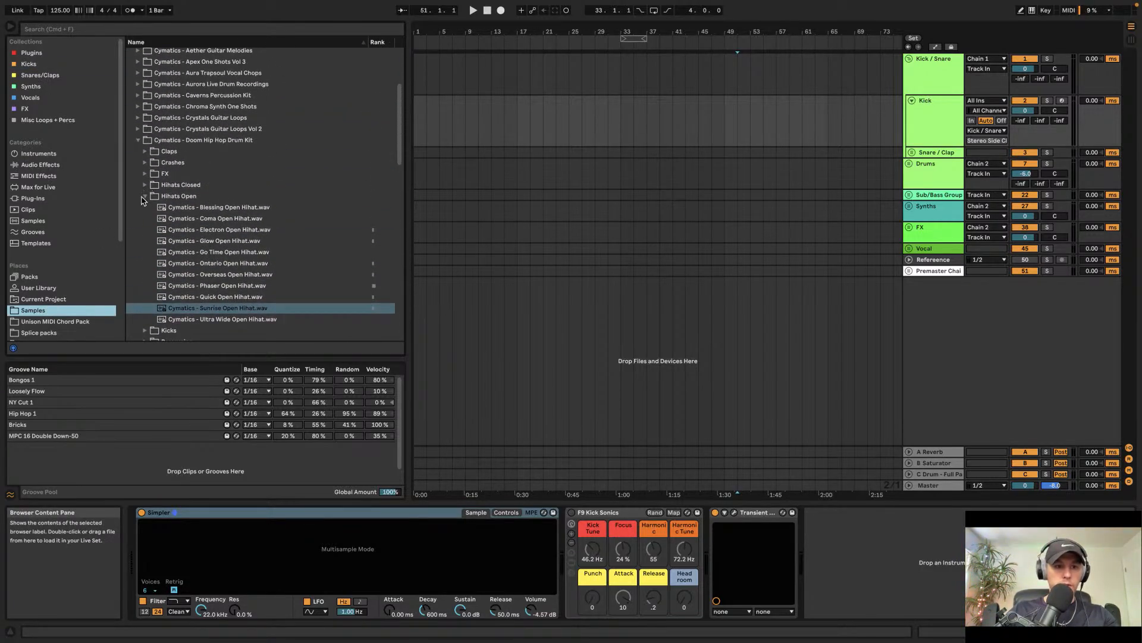
pyautogui.click(144, 196)
pyautogui.click(139, 141)
pyautogui.scroll(5, 139, 144)
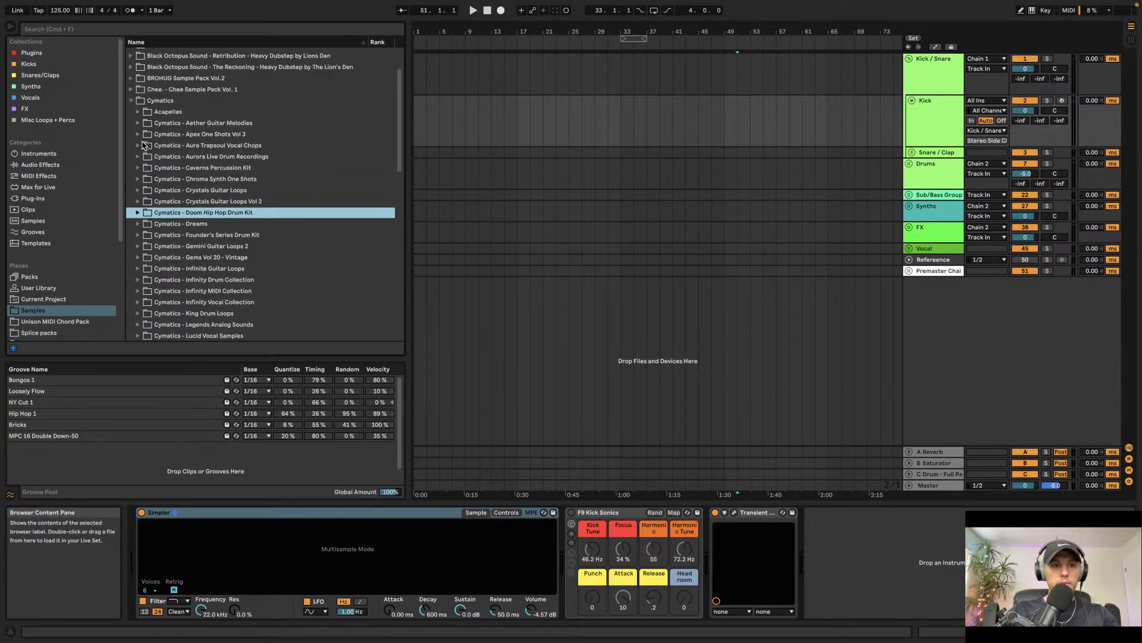
pyautogui.click(131, 153)
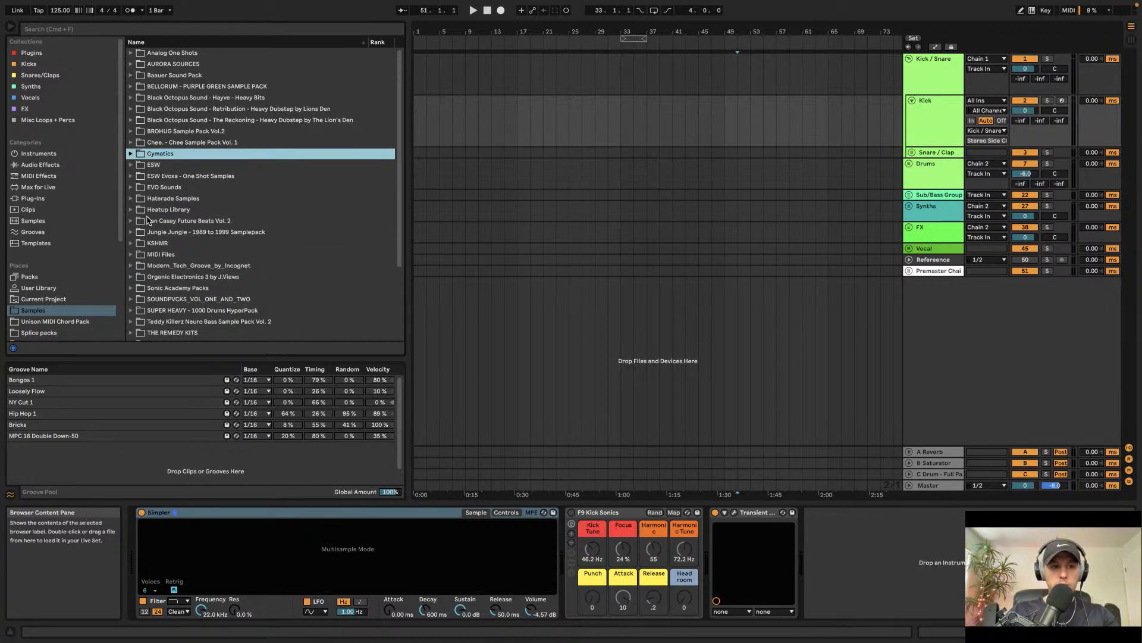
pyautogui.click(131, 188)
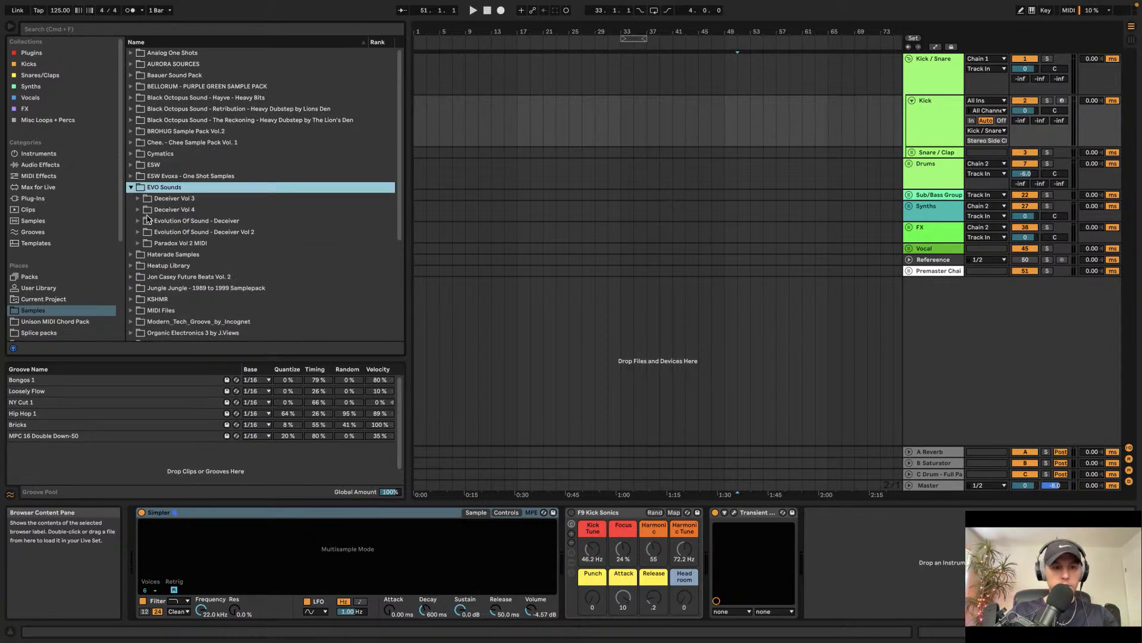
pyautogui.click(139, 211)
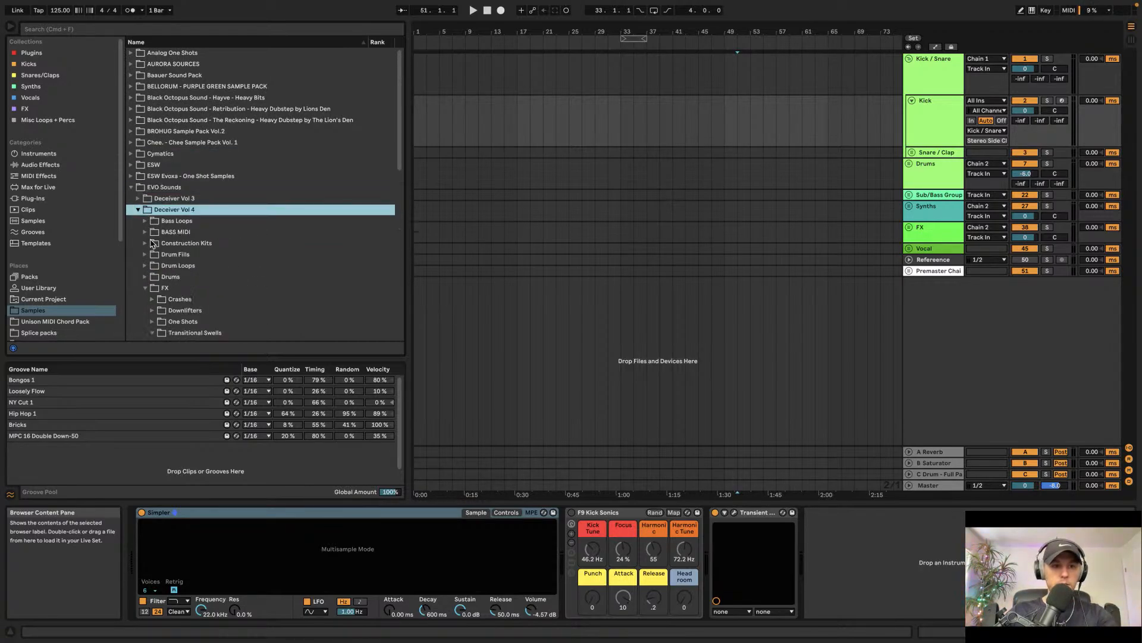
pyautogui.click(145, 288)
pyautogui.click(146, 277)
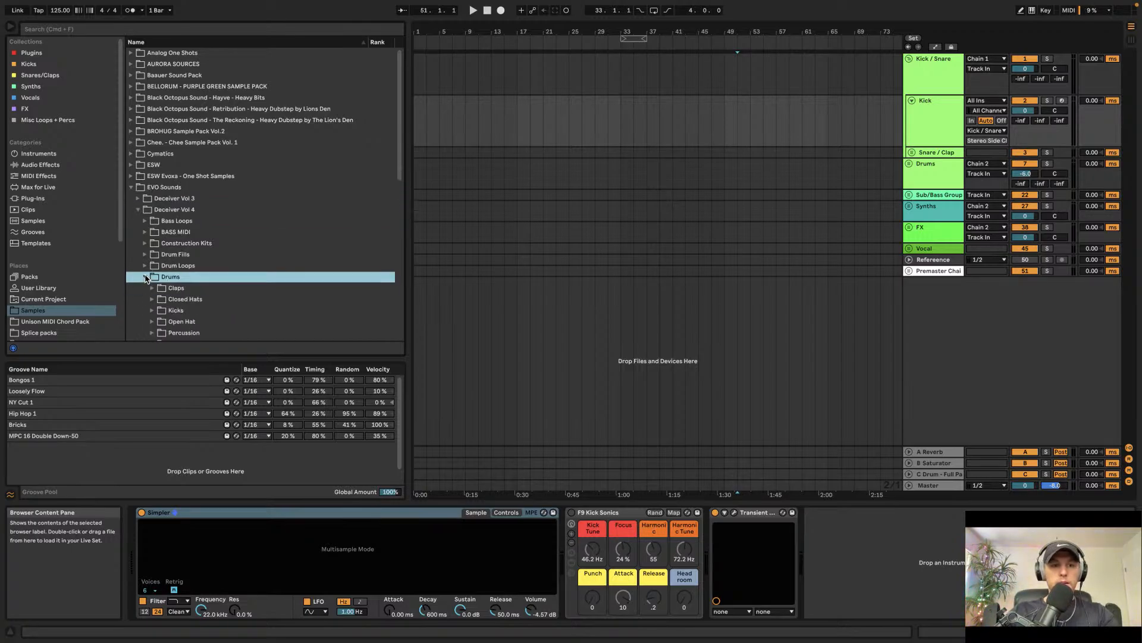
pyautogui.click(155, 312)
pyautogui.click(153, 310)
pyautogui.scroll(-3, 179, 311)
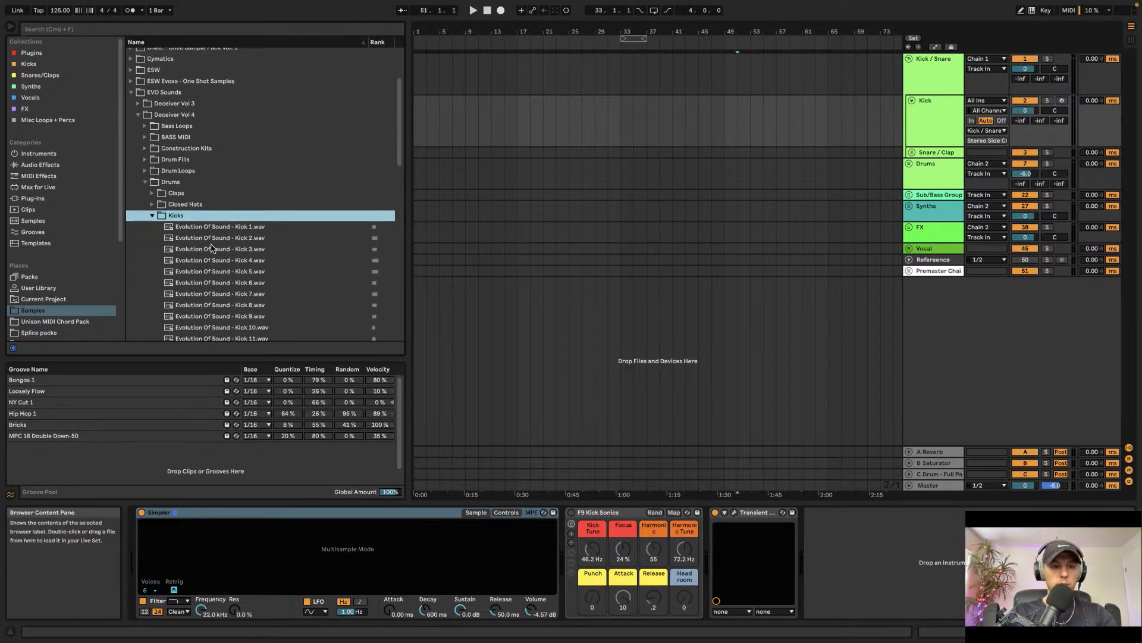
# Step: Audition the kick samples and load Evolution Of Sound - Kick 16 into the Kick track's Simpler
pyautogui.click(211, 248)
pyautogui.press('Up')
pyautogui.press('Up')
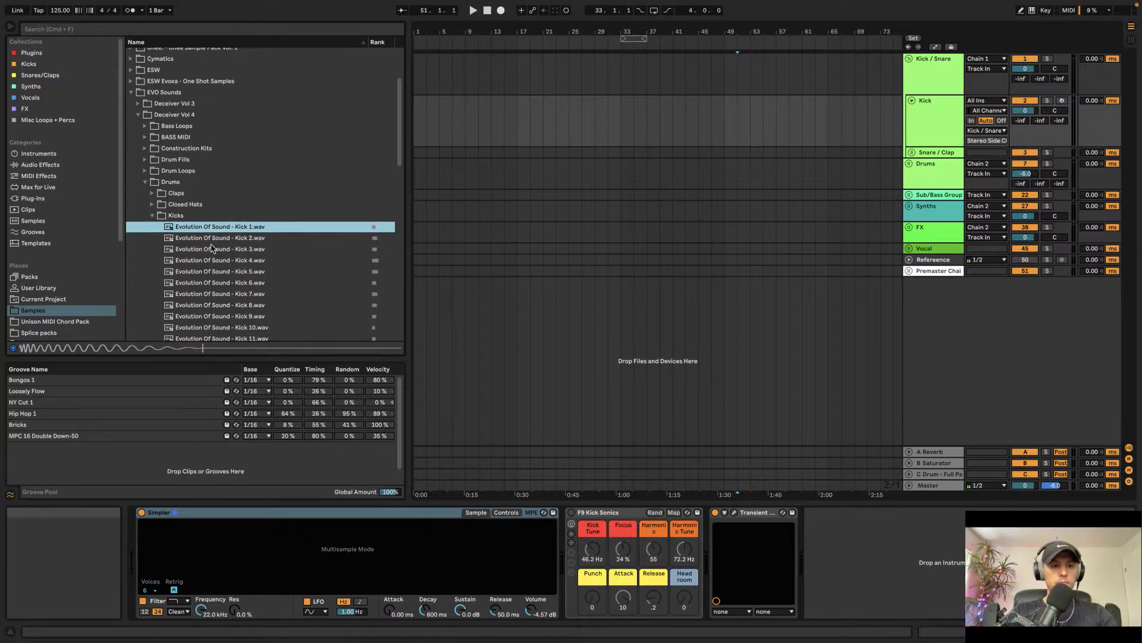
pyautogui.press('Down')
pyautogui.press('Down')
pyautogui.press('Down')
pyautogui.press('Down')
pyautogui.press('Down')
pyautogui.press('Down')
pyautogui.press('Down')
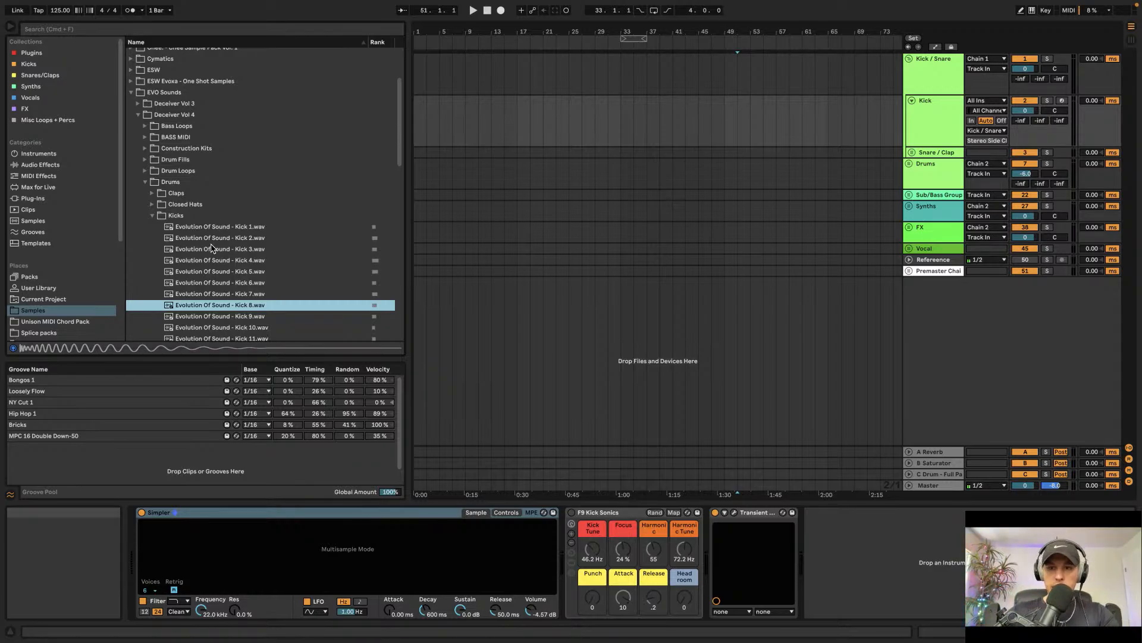
pyautogui.scroll(-3, 213, 278)
pyautogui.click(219, 299)
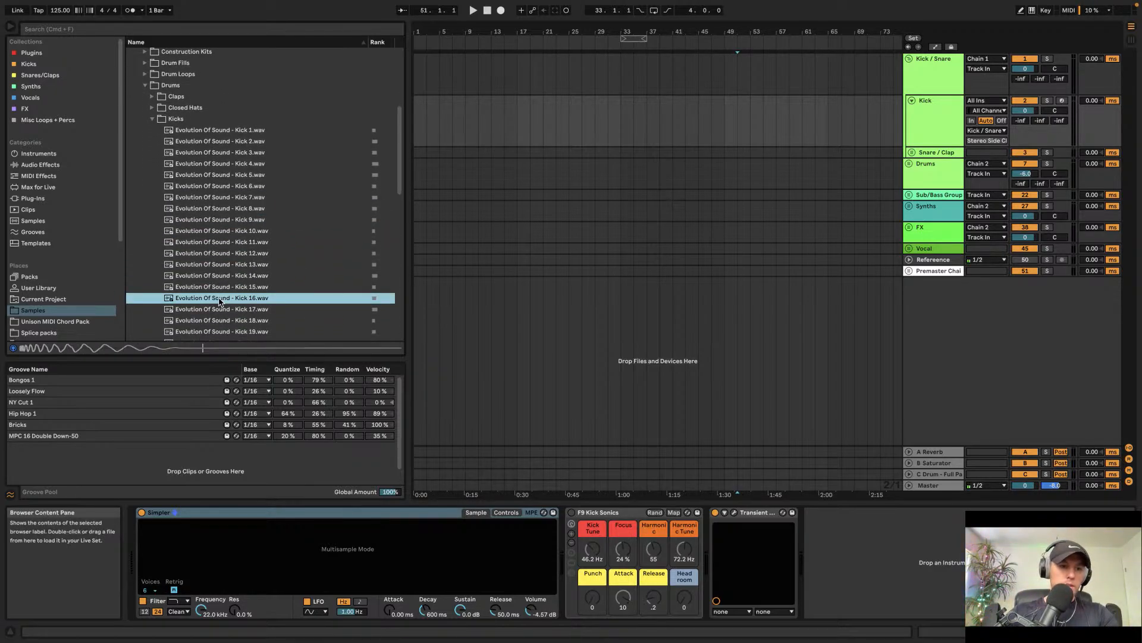
pyautogui.press('Down')
pyautogui.press('Down')
pyautogui.click(219, 299)
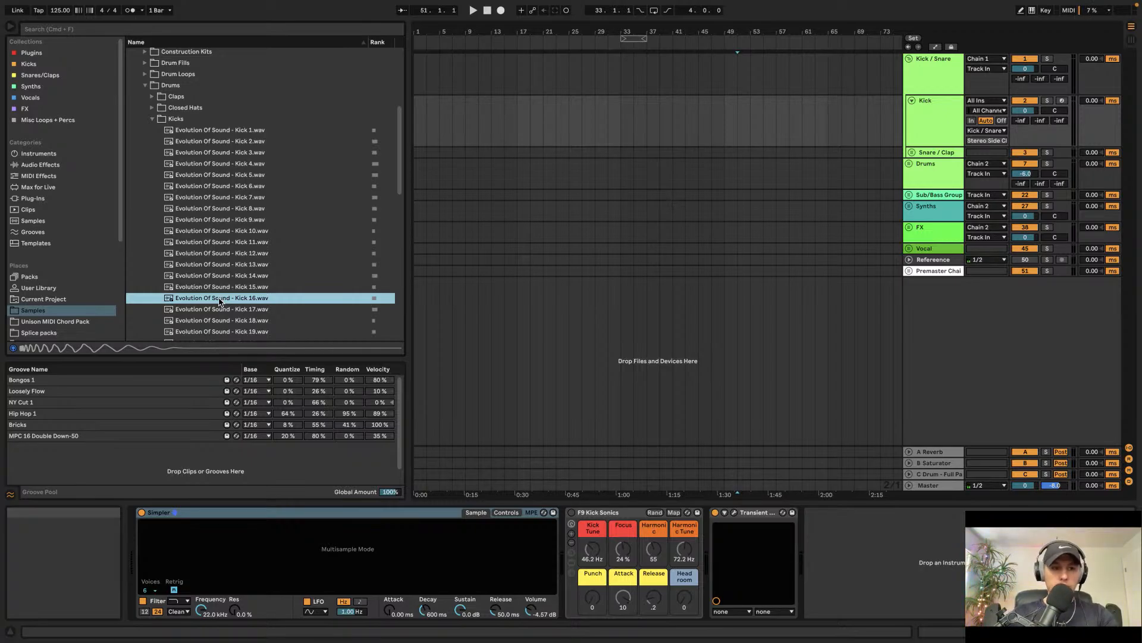
pyautogui.moveTo(287, 558); pyautogui.dragTo(291, 556)
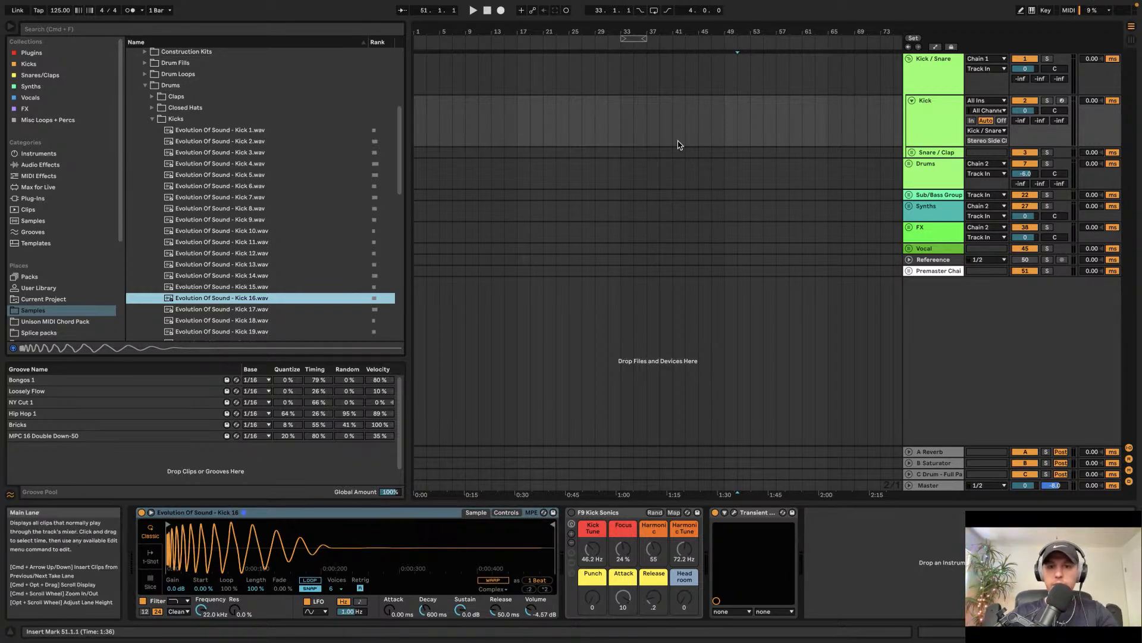
# Step: Place the 4x4 kick clip from the session slots onto the Kick track at bar 33 of the arrangement
pyautogui.moveTo(622, 137); pyautogui.dragTo(673, 138)
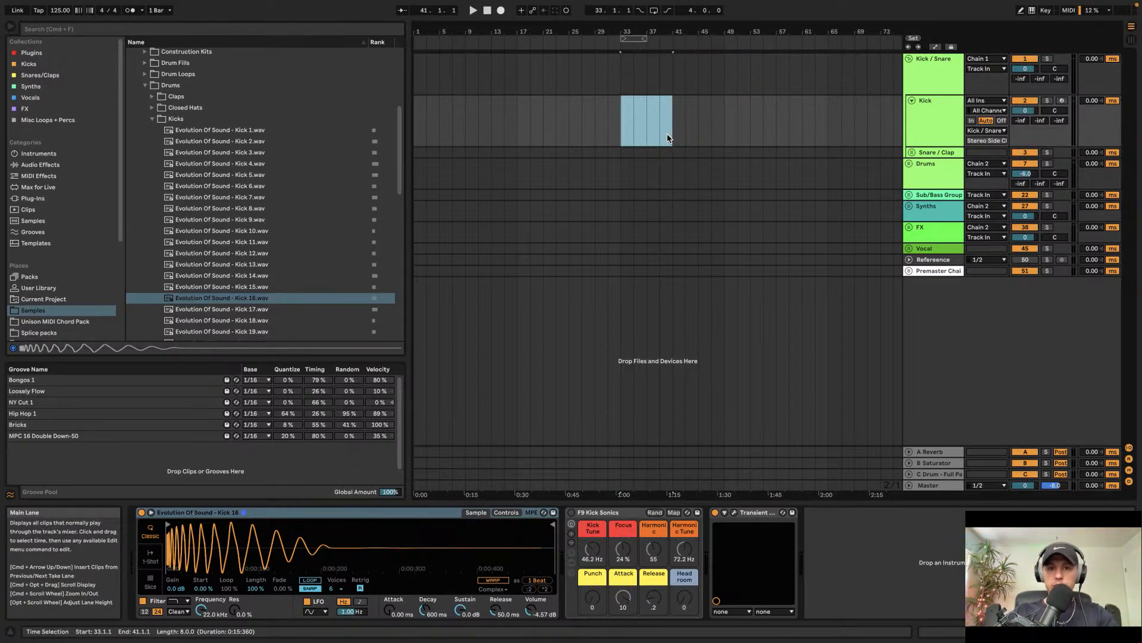
pyautogui.press('super+shift+m')
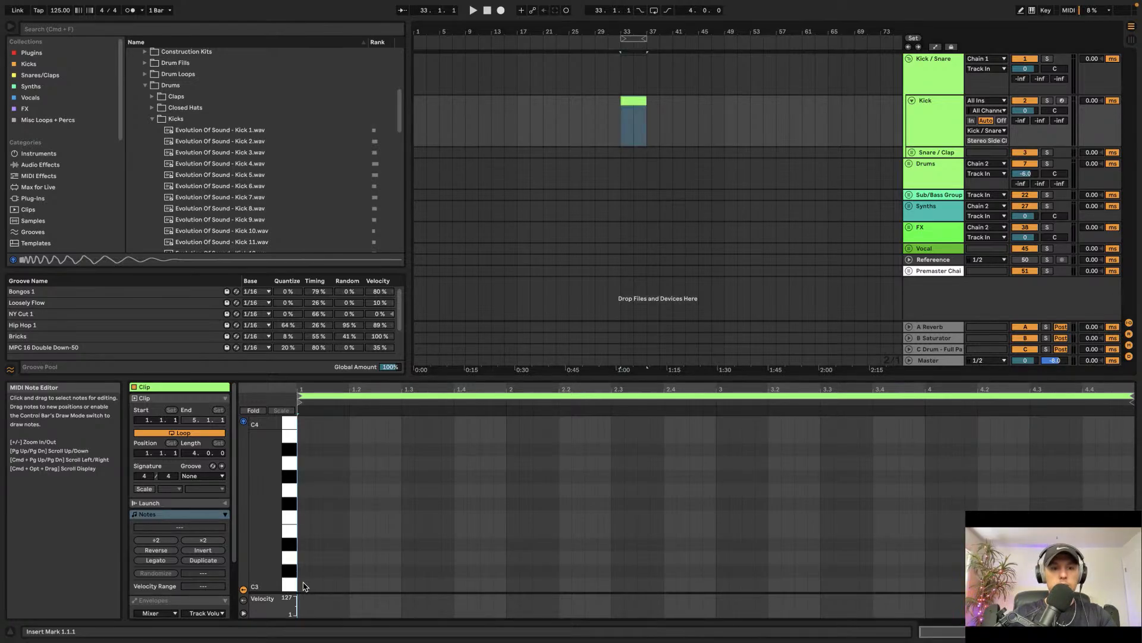
pyautogui.click(704, 329)
pyautogui.press('Tab')
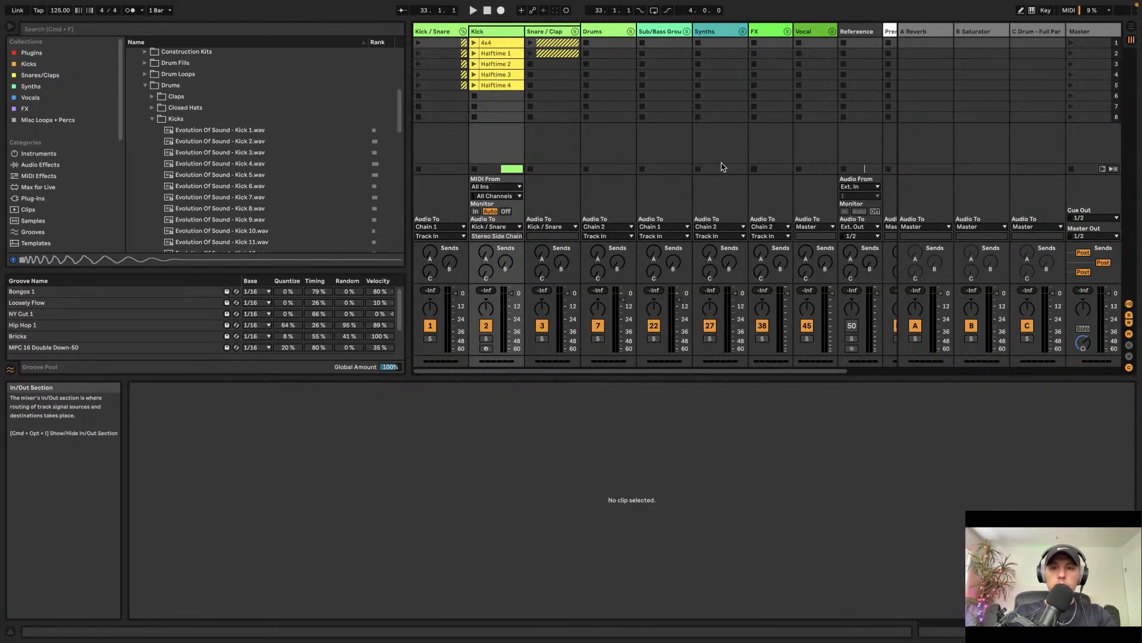
pyautogui.moveTo(494, 40); pyautogui.dragTo(624, 119)
pyautogui.press('Tab')
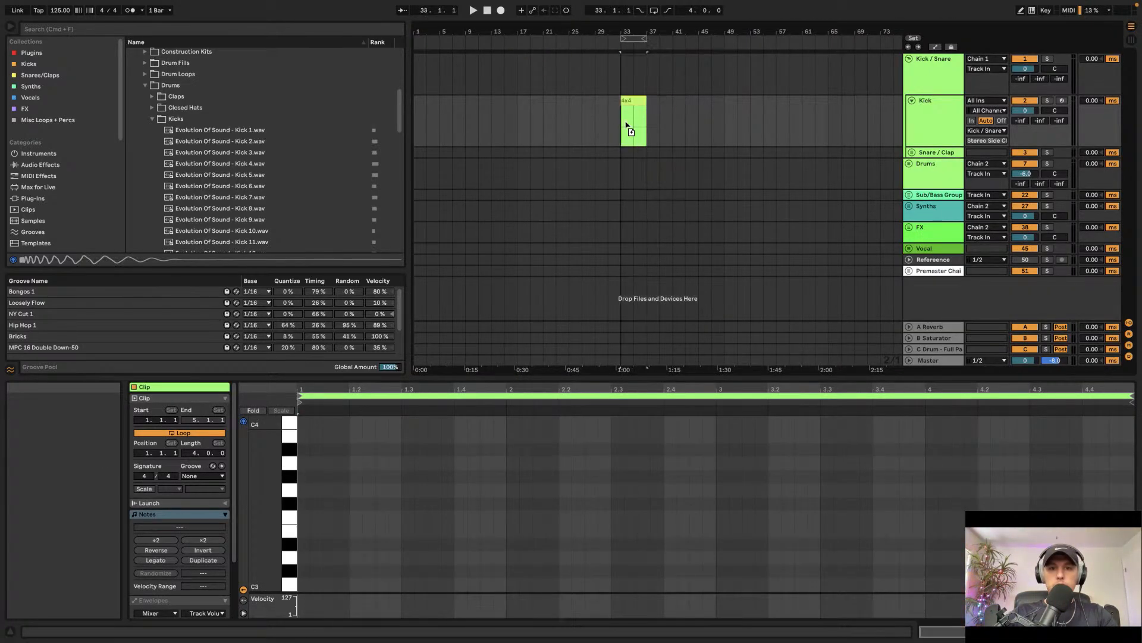
# Step: Unfold the Snare / Clap group, place the Snare Full clip at bar 33 on the Snare track, and select it
pyautogui.click(911, 153)
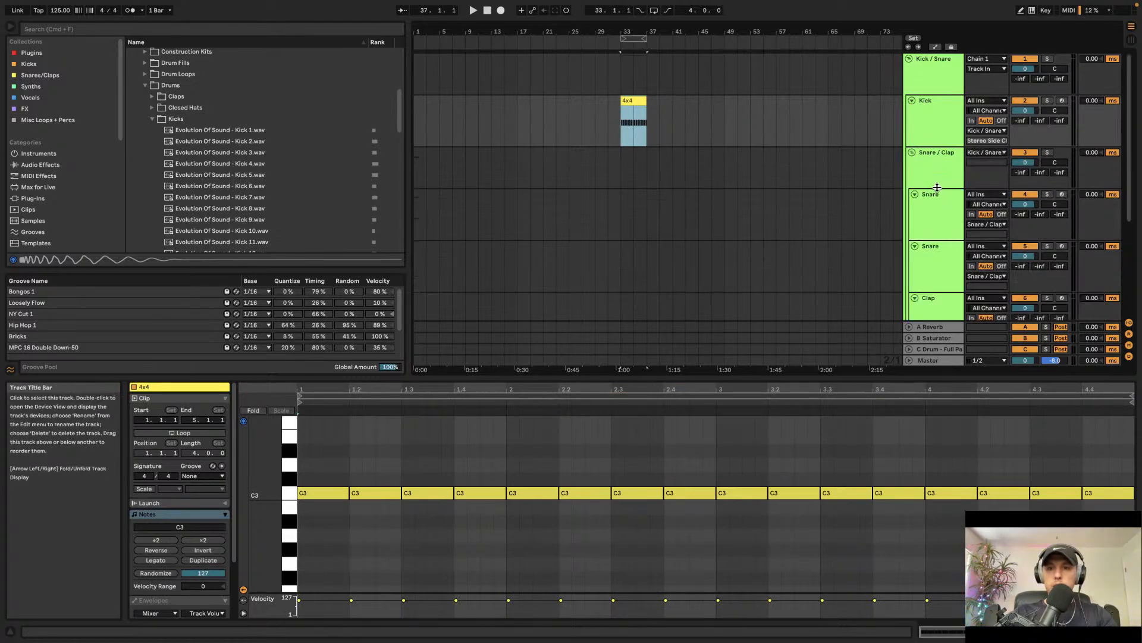
pyautogui.press('Tab')
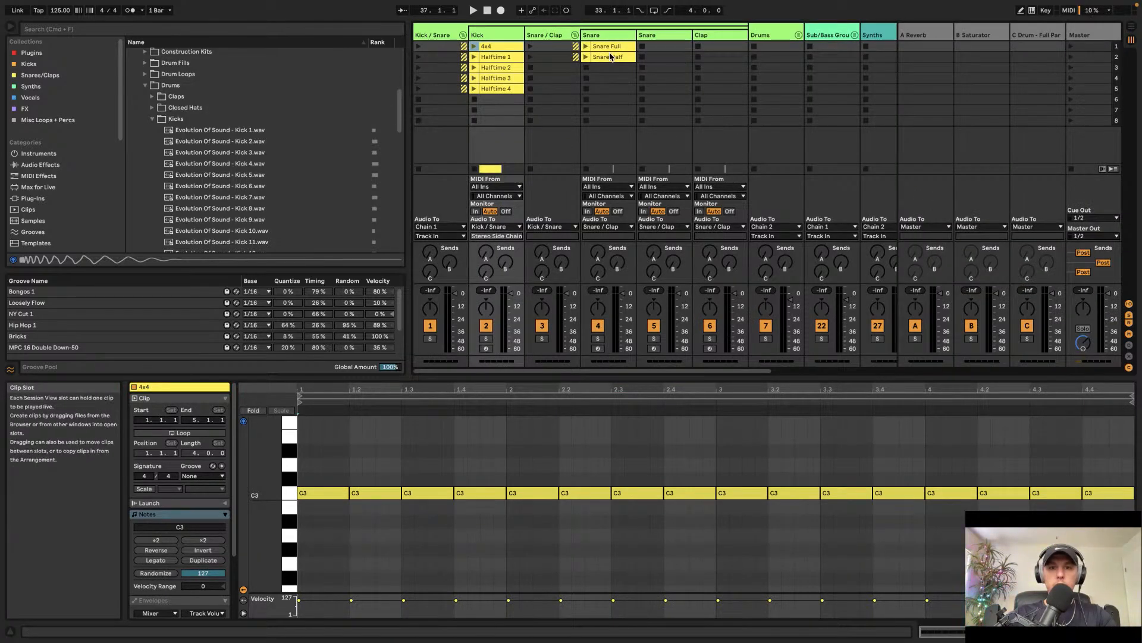
pyautogui.press('Tab')
pyautogui.moveTo(613, 48); pyautogui.dragTo(623, 208)
pyautogui.click(913, 204)
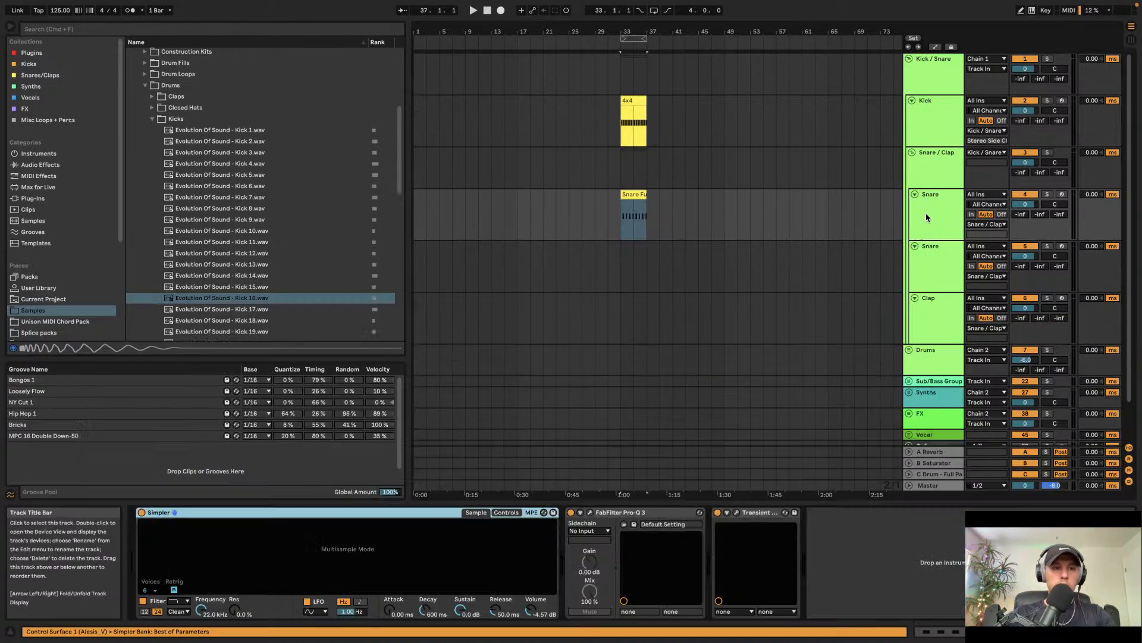
# Step: Open the Claps folder, audition clap samples, and load Evolution Of Sound - Clap 16 into the selected Simpler
pyautogui.click(153, 118)
pyautogui.click(152, 97)
pyautogui.click(199, 187)
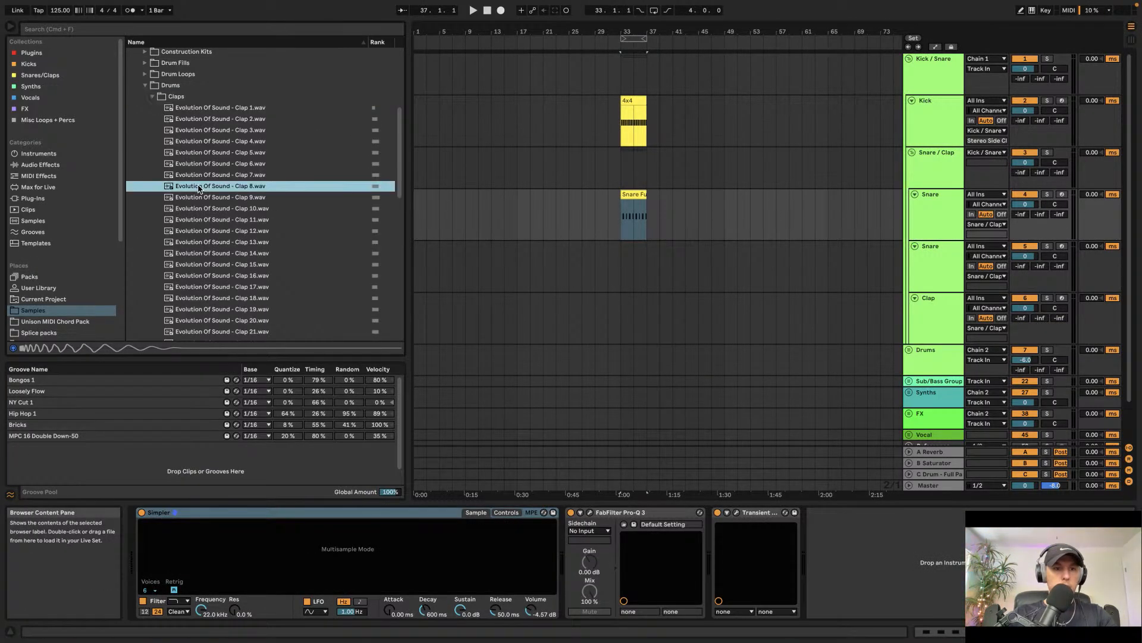
pyautogui.click(212, 175)
pyautogui.press('Down')
pyautogui.press('Down')
pyautogui.press('Down')
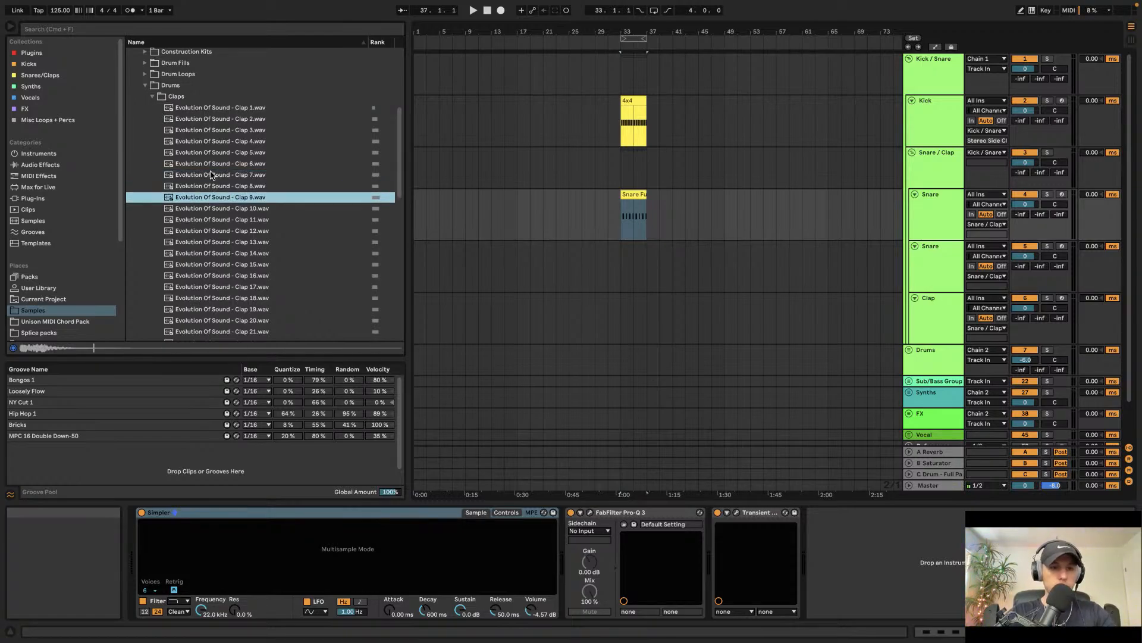
pyautogui.press('Down')
pyautogui.press('Down')
pyautogui.press('Down')
pyautogui.press('Down')
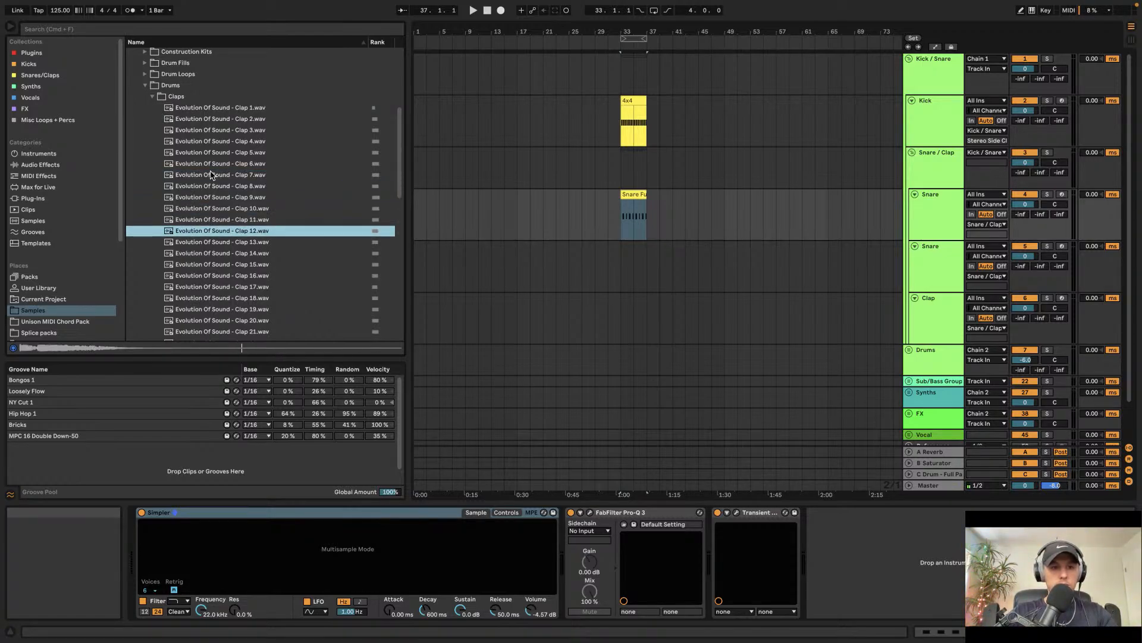
pyautogui.press('Down')
pyautogui.press('Down')
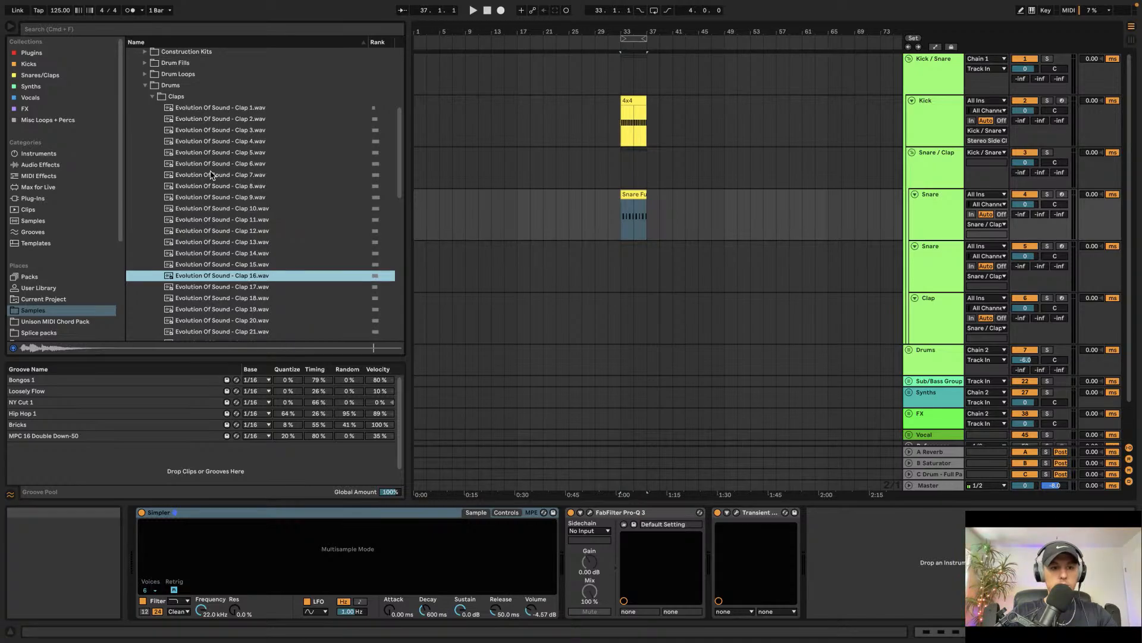
pyautogui.press('Down')
pyautogui.press('Up')
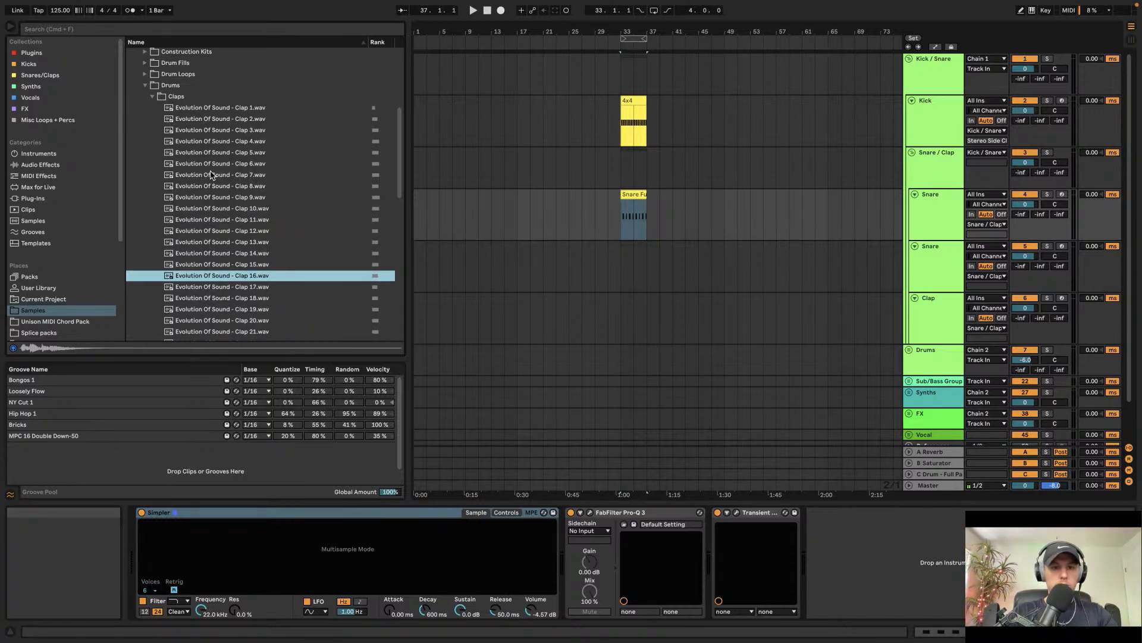
pyautogui.moveTo(283, 509); pyautogui.dragTo(293, 534)
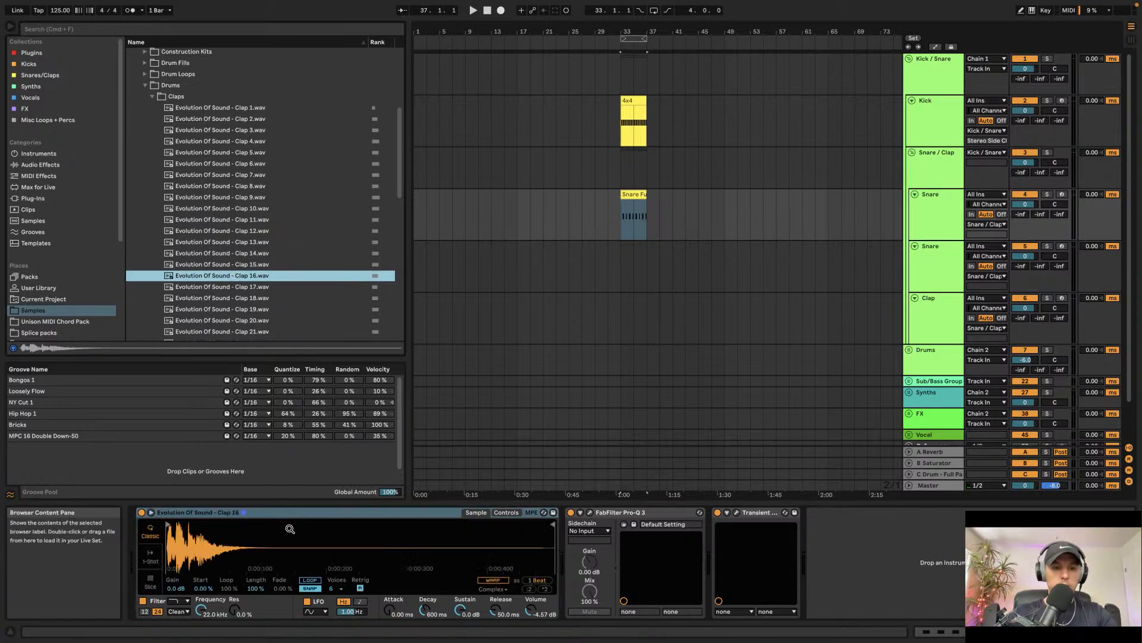
# Step: Play back the section and inspect the Kick track's output routing options
pyautogui.press('space')
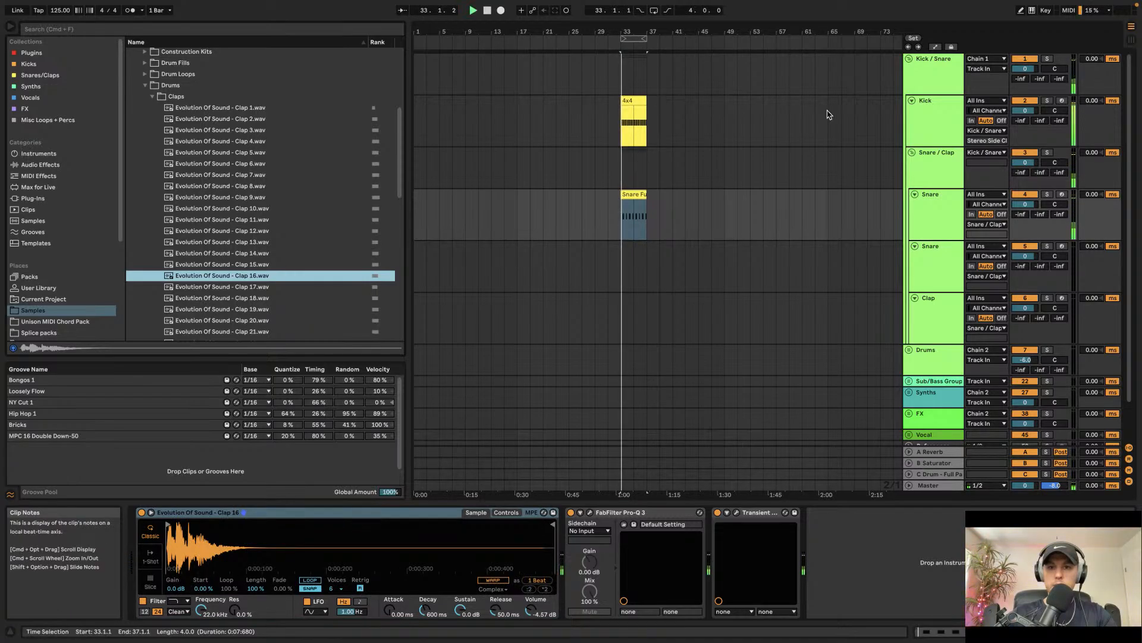
pyautogui.click(655, 134)
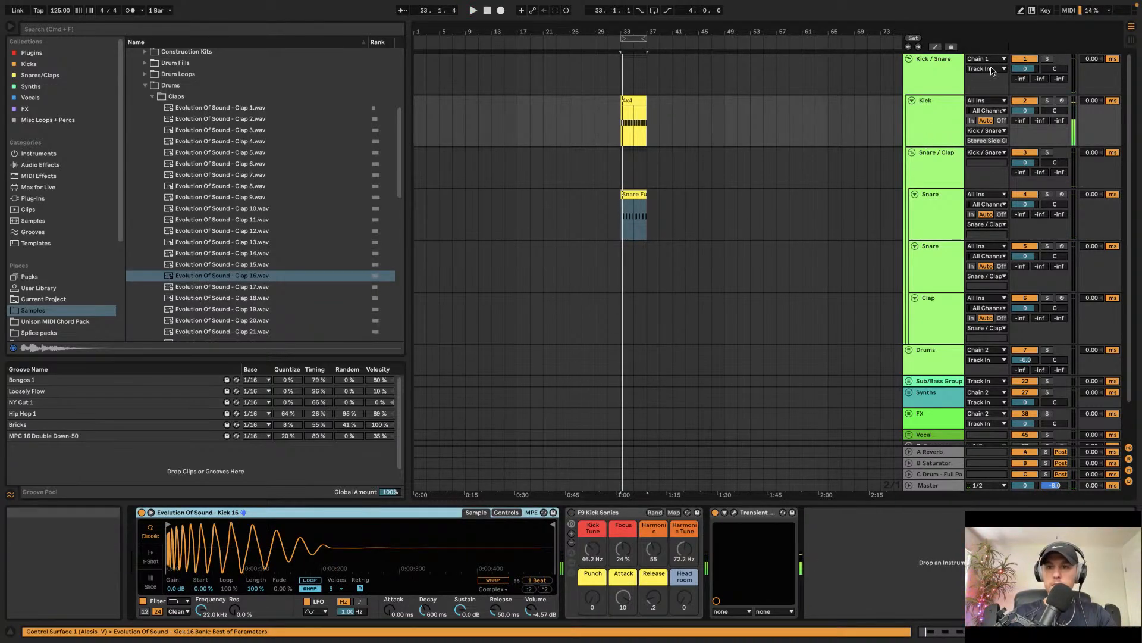
pyautogui.click(985, 131)
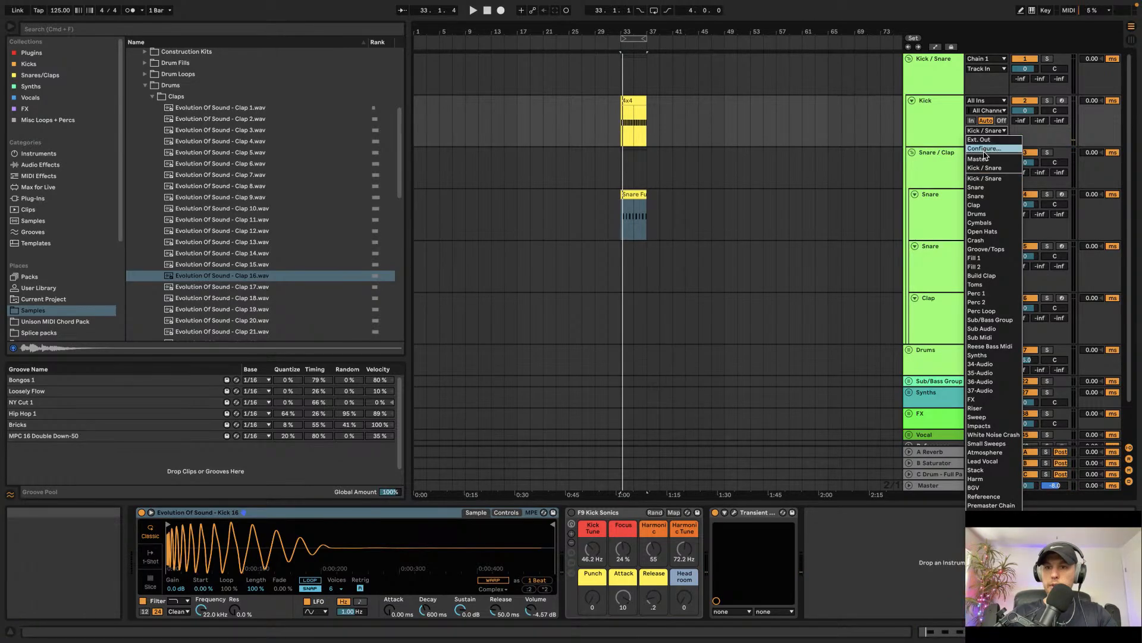
pyautogui.click(942, 149)
pyautogui.press('space')
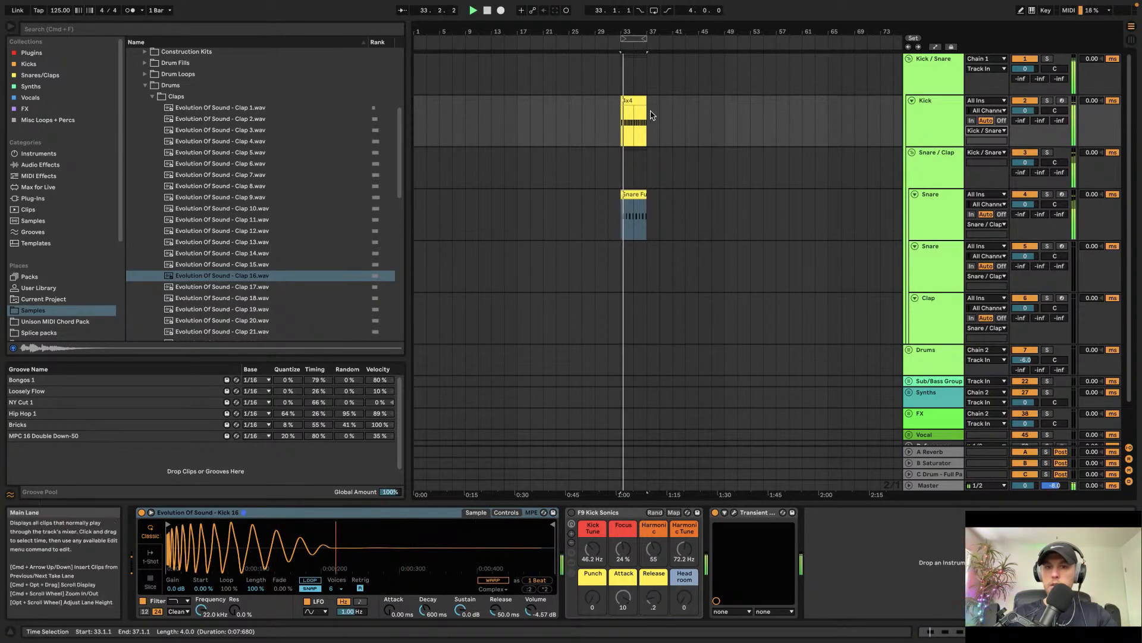
# Step: Zoom to the selected section, replay it, and open the Kick track's Transient Shaper plug-in window
pyautogui.press('z')
pyautogui.click(944, 109)
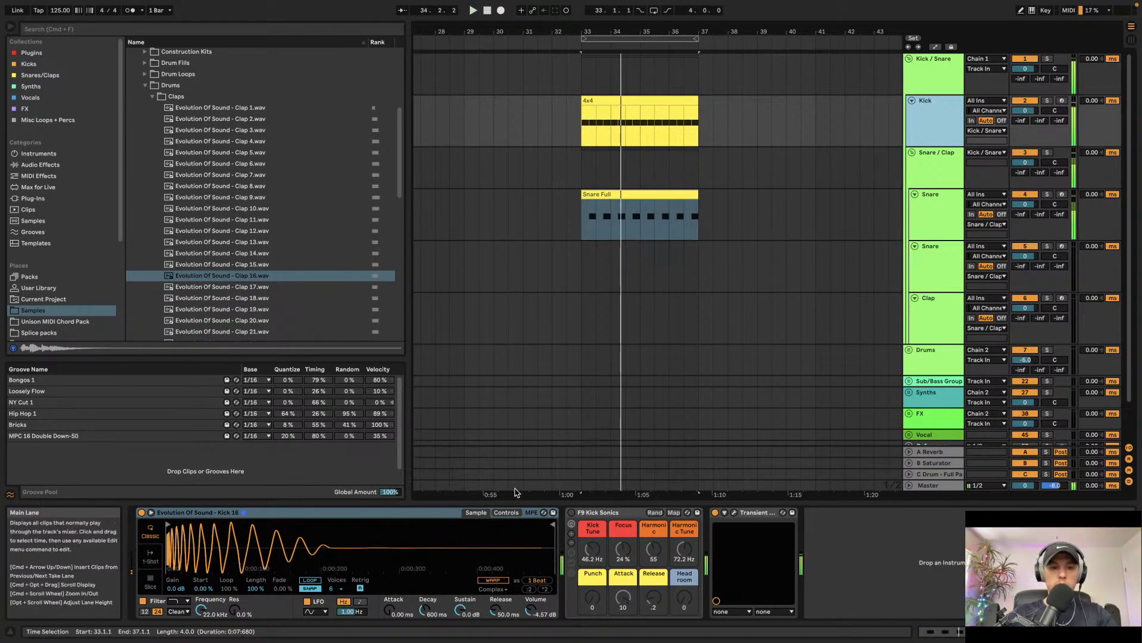
pyautogui.press('space')
pyautogui.press('space')
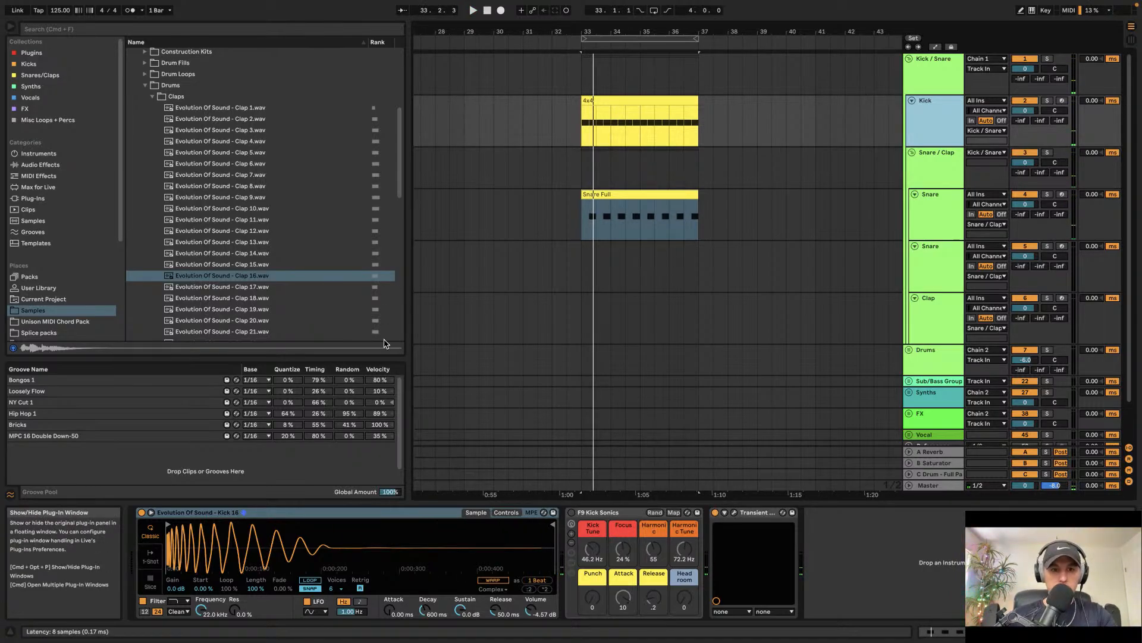
pyautogui.moveTo(329, 271); pyautogui.dragTo(326, 256)
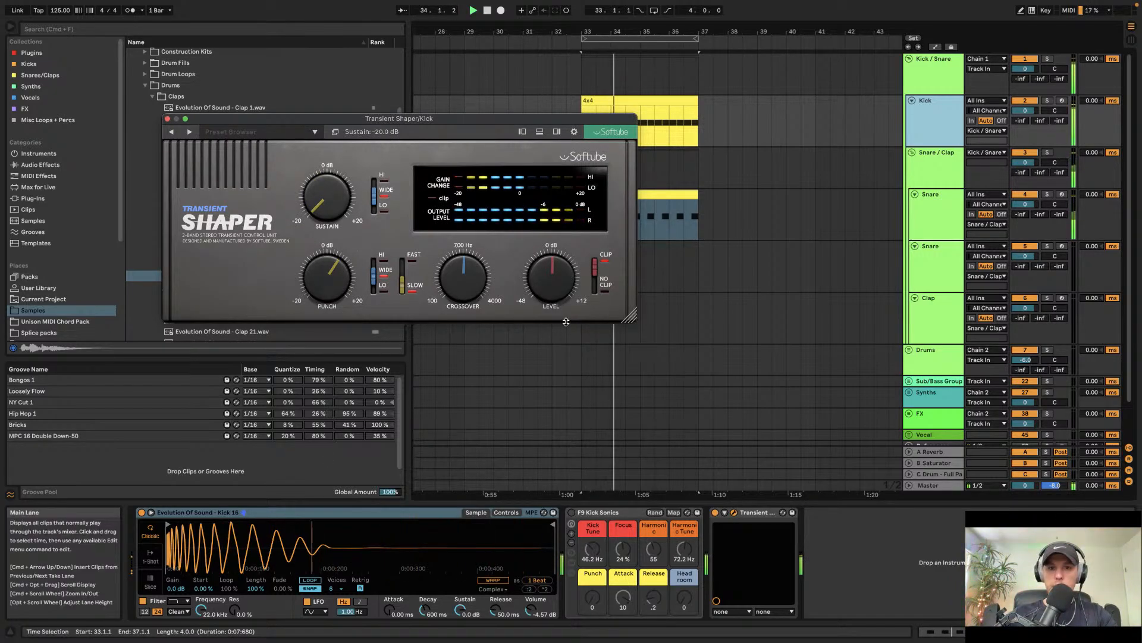
# Step: Set the Snare track's volume to -5 dB and close the Transient Shaper plug-in window
pyautogui.click(1032, 206)
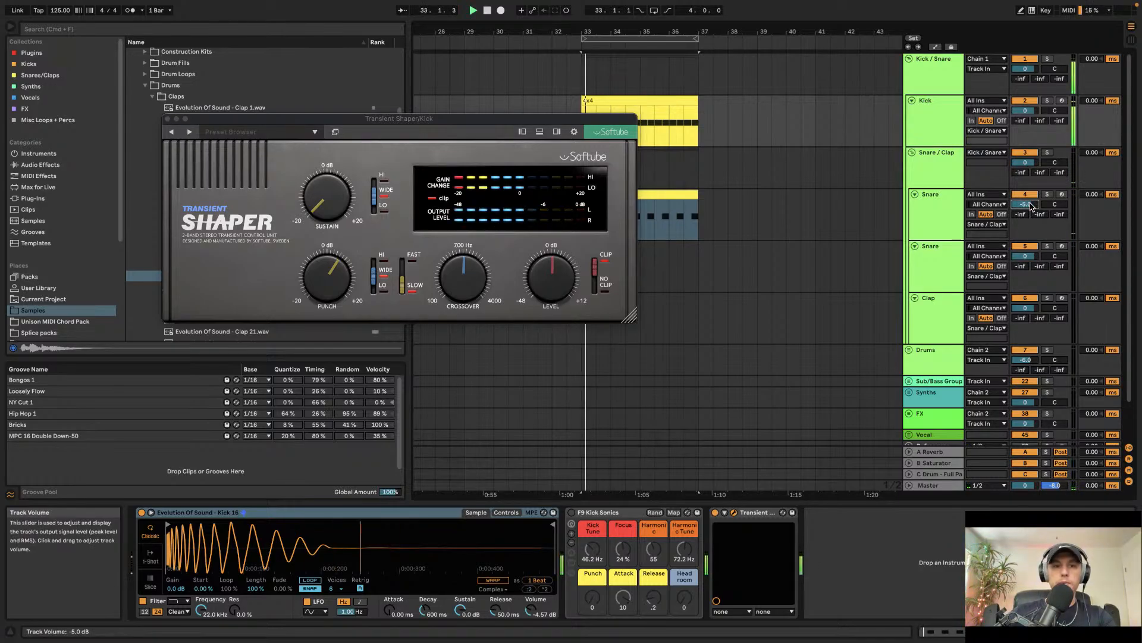
pyautogui.click(168, 119)
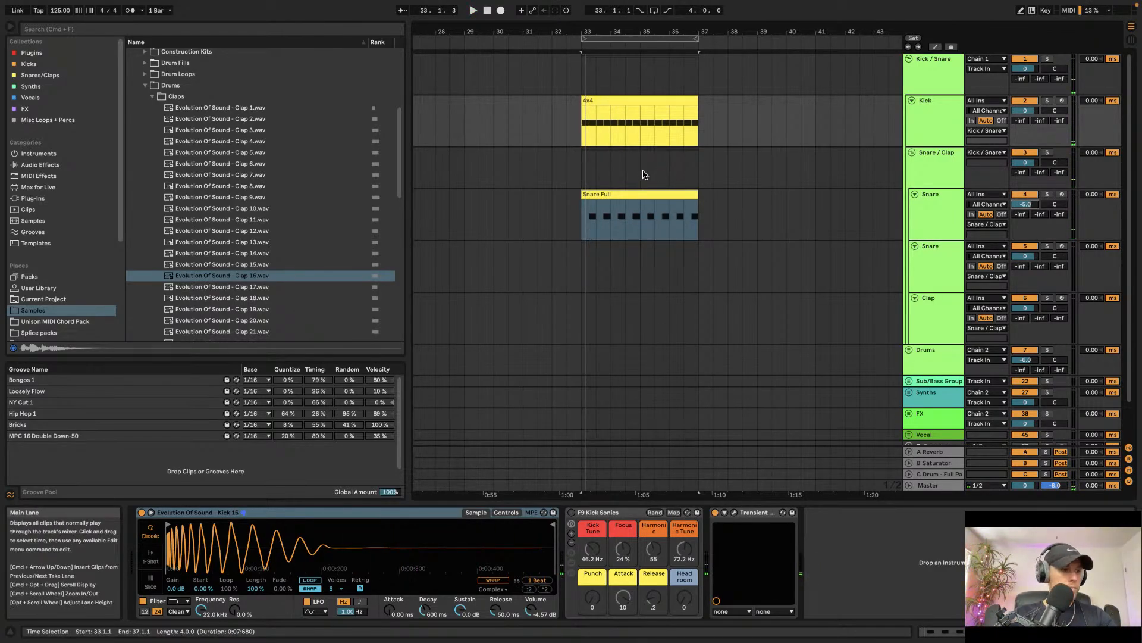
# Step: Apply the Kick / Snare group's track colour to its kick and snare clips
pyautogui.scroll(1, 582, 129)
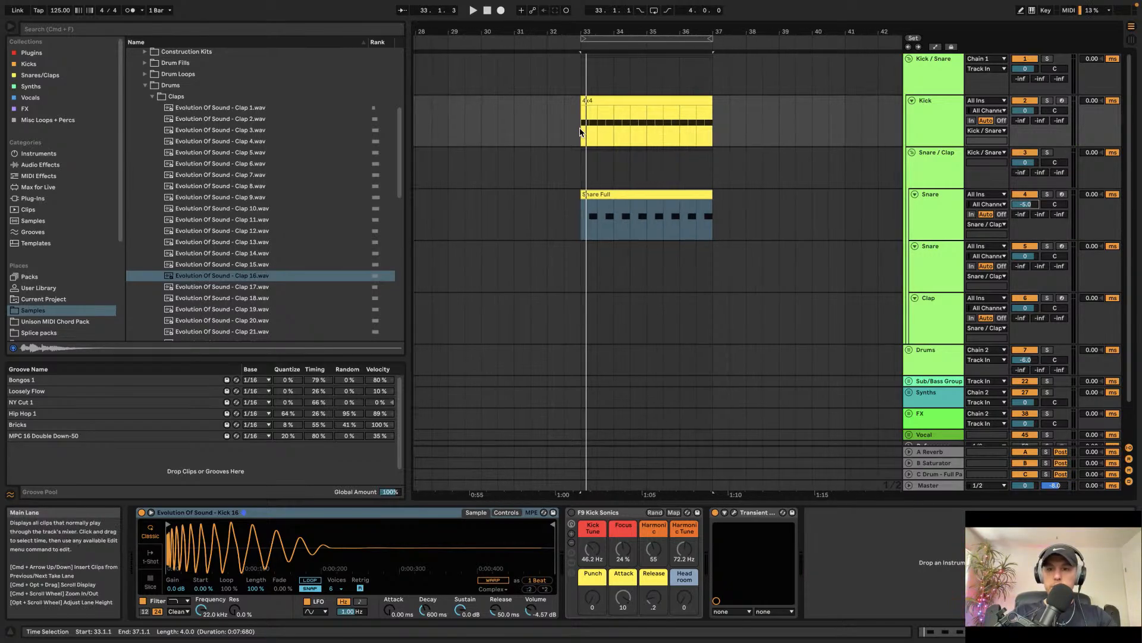
pyautogui.rightClick(938, 90)
pyautogui.click(986, 301)
pyautogui.scroll(-3, 693, 184)
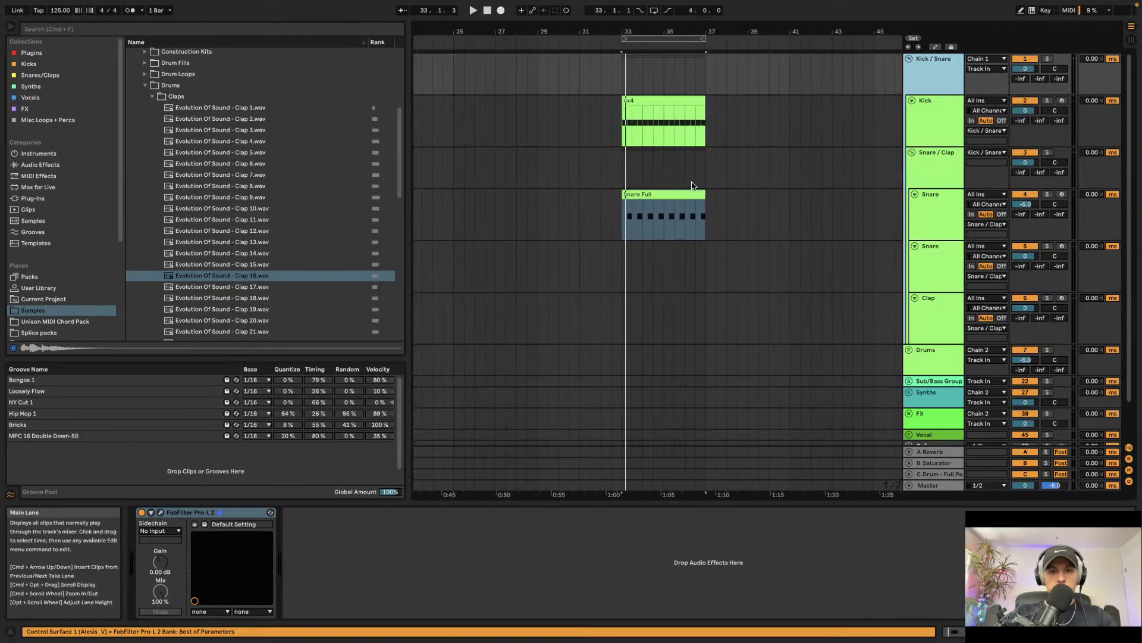
# Step: Select the kick clip and the Snare Full clip together and duplicate them to bar 37
pyautogui.click(655, 102)
pyautogui.keyDown('shift'); pyautogui.click(670, 200); pyautogui.keyUp('shift')
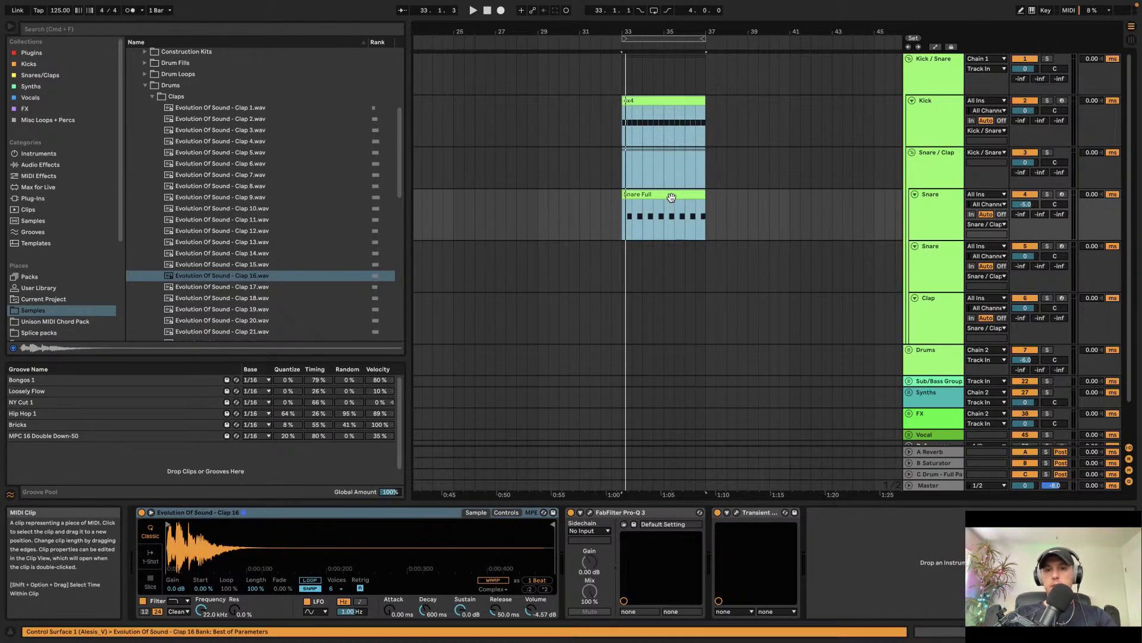
pyautogui.press('super+d')
pyautogui.click(623, 136)
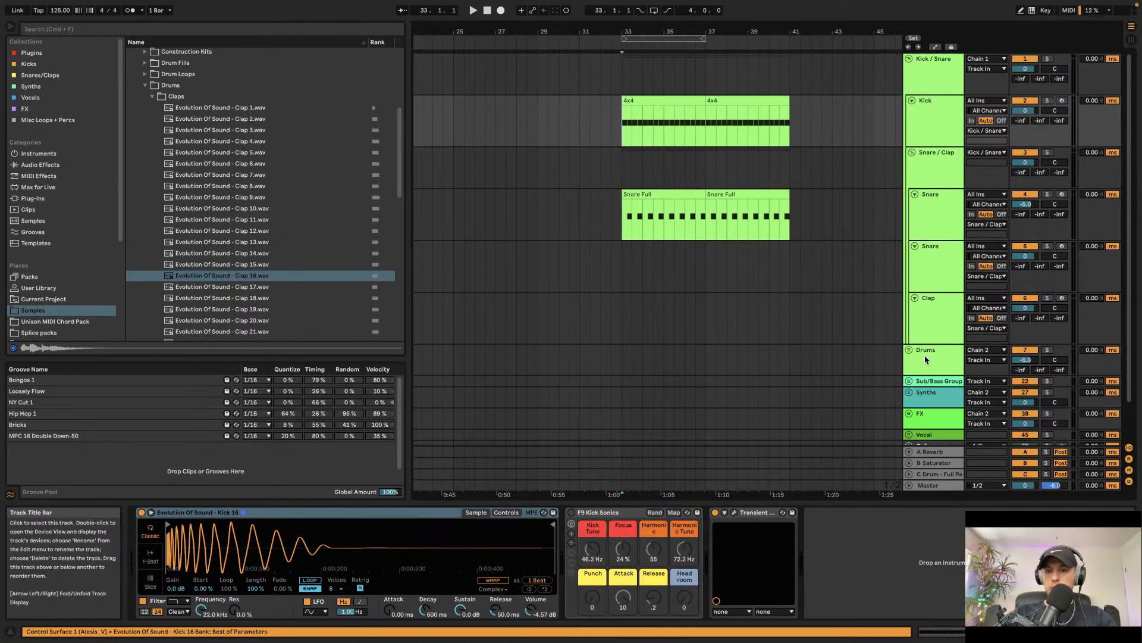
# Step: Unfold the Drums group and its Cymbals subgroup to reveal the hi-hat tracks
pyautogui.click(909, 350)
pyautogui.scroll(-3, 919, 363)
pyautogui.click(928, 375)
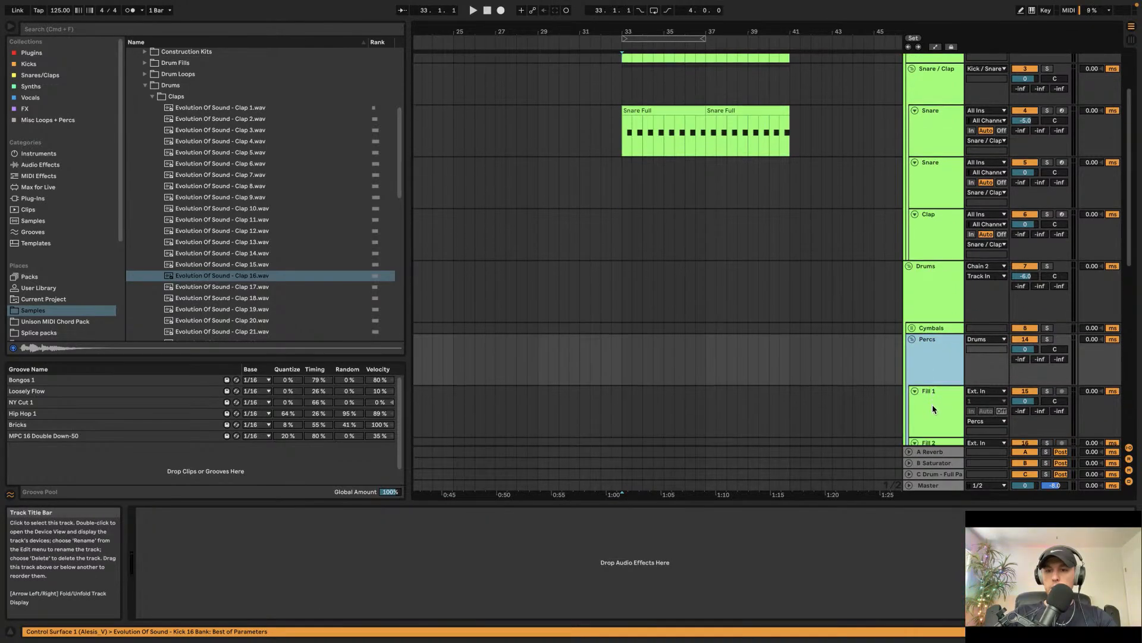
pyautogui.scroll(-3, 933, 408)
pyautogui.click(912, 204)
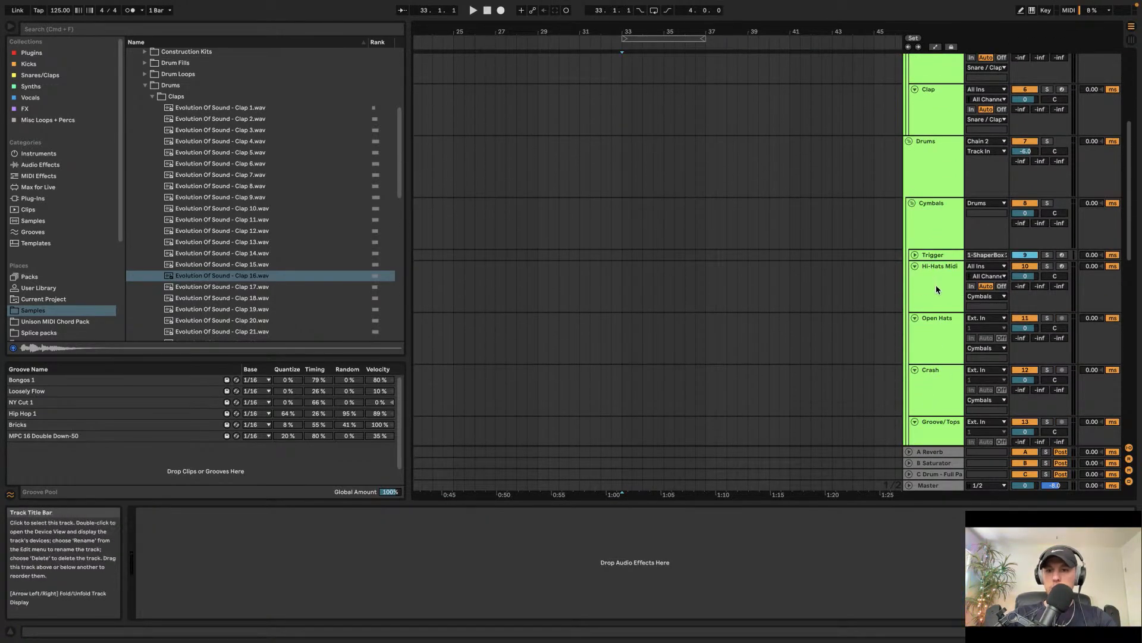
pyautogui.click(931, 340)
# Step: Open the Open Hat sample folder and audition the open hat samples one after another
pyautogui.click(154, 97)
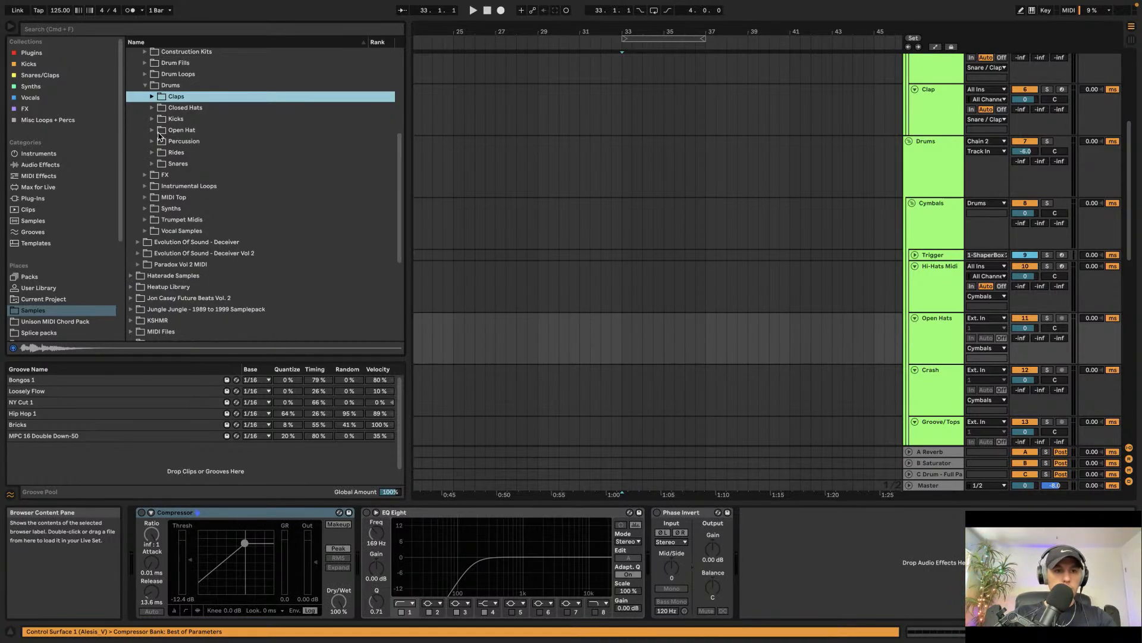
pyautogui.click(152, 129)
pyautogui.click(238, 244)
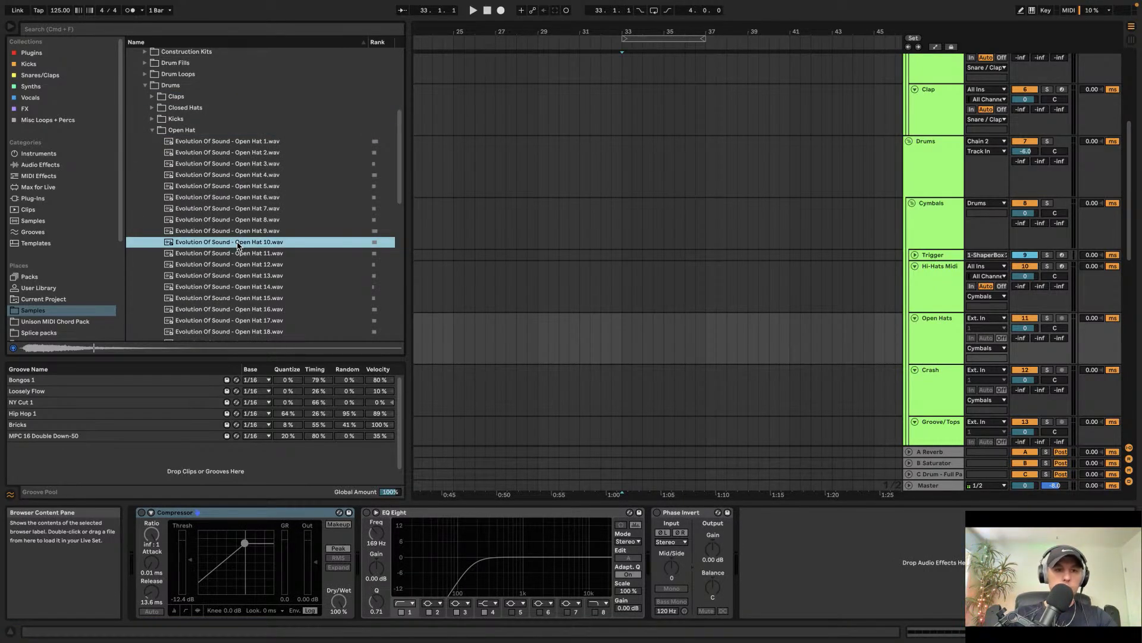
pyautogui.press('Down')
pyautogui.press('Down')
pyautogui.press('Down')
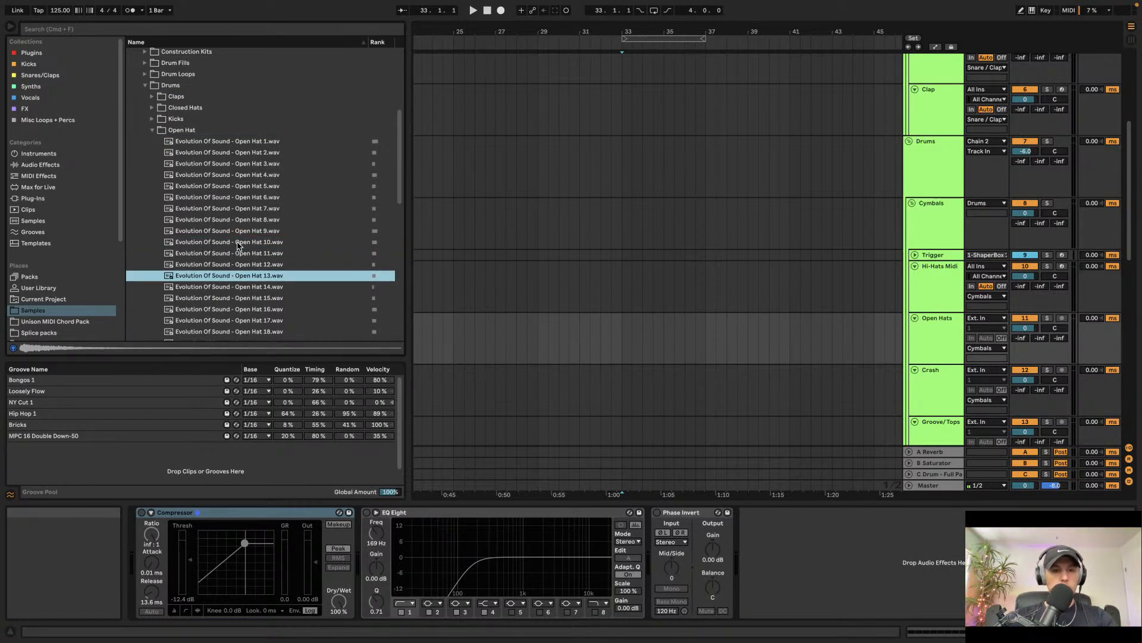
pyautogui.press('Down')
pyautogui.press('Down')
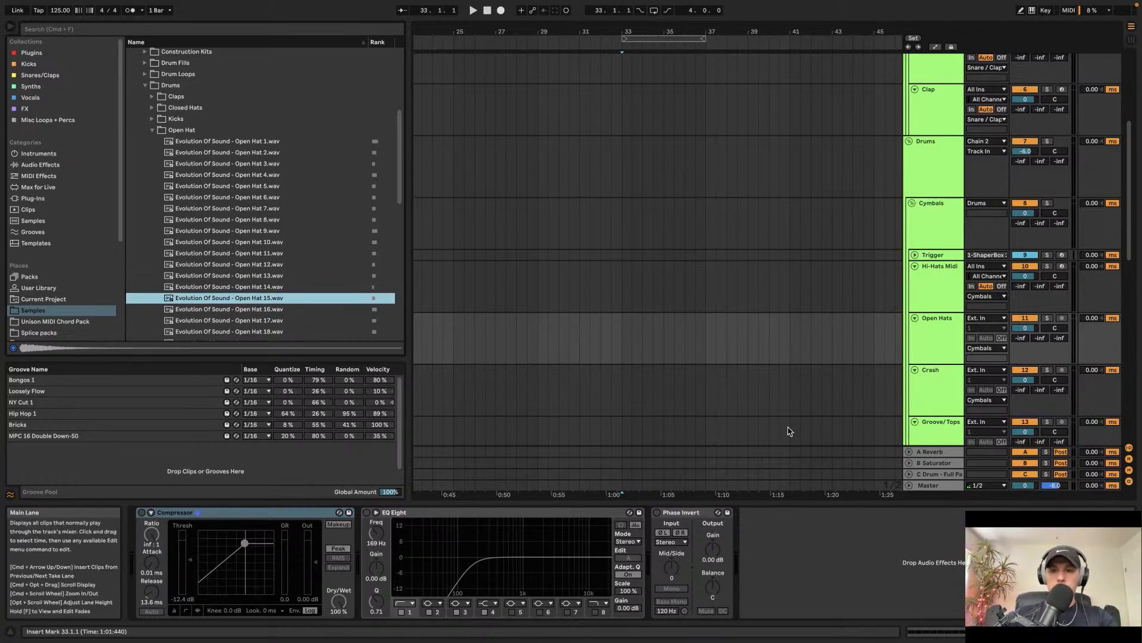
# Step: Insert a new MIDI track below Hi-Hats Midi and load Evolution Of Sound - Open Hat 15 into it
pyautogui.click(926, 301)
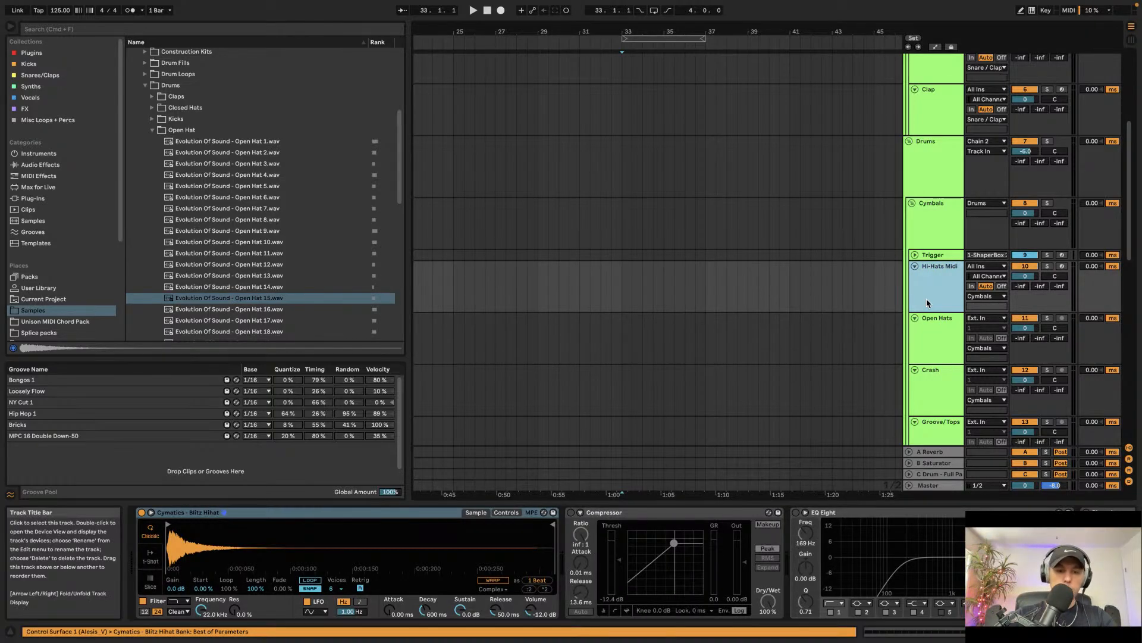
pyautogui.press('super+shift+t')
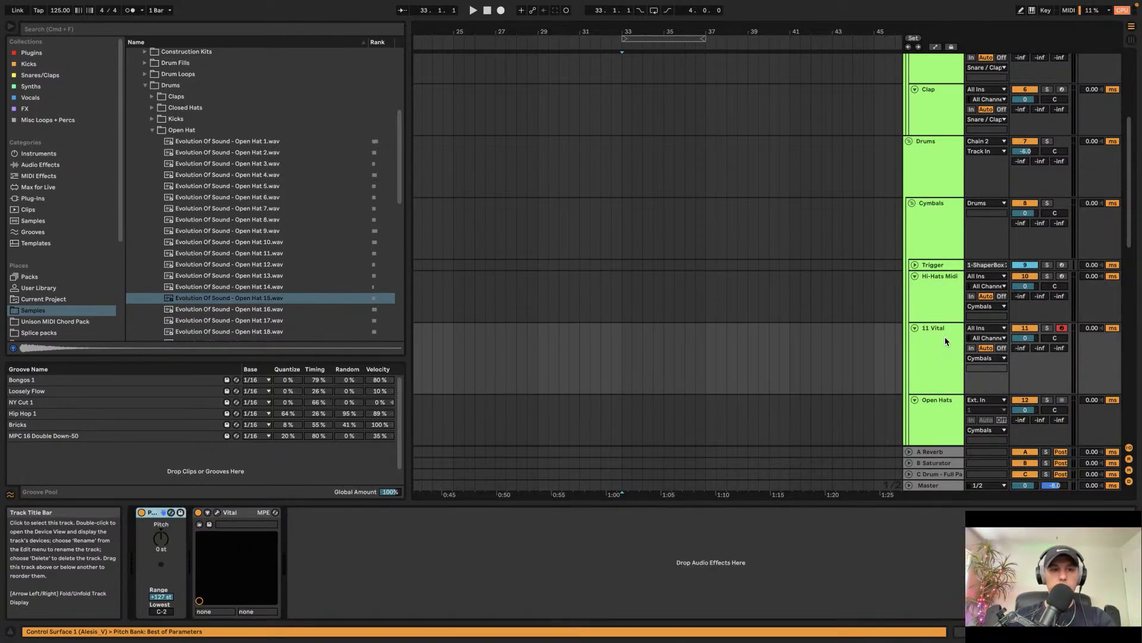
pyautogui.click(217, 298)
pyautogui.moveTo(225, 304); pyautogui.dragTo(264, 565)
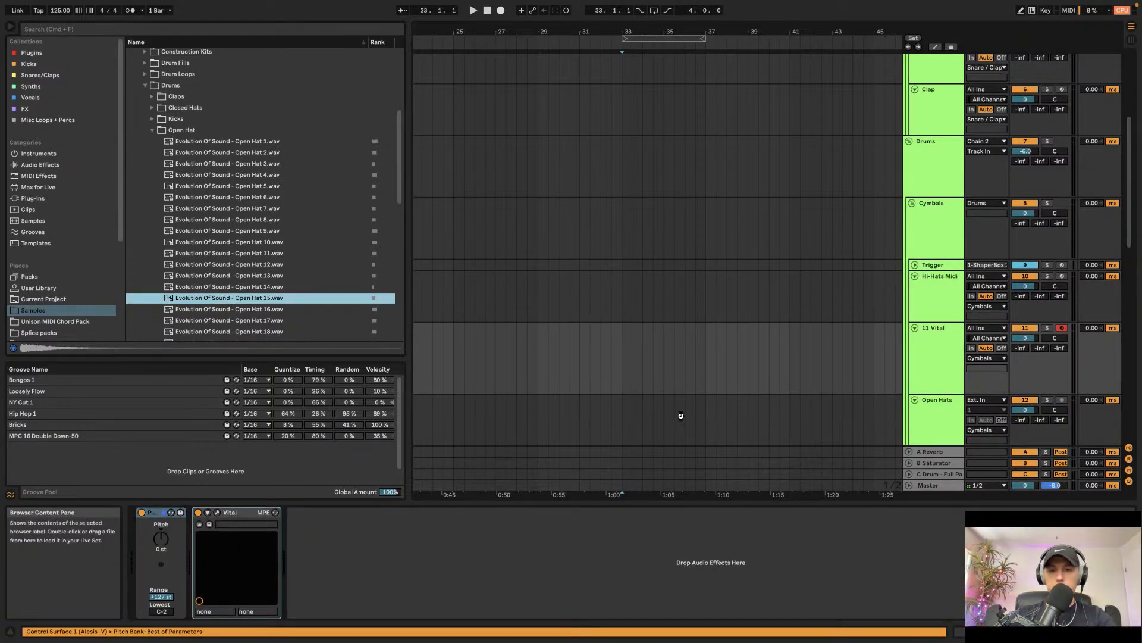
pyautogui.moveTo(680, 415); pyautogui.dragTo(787, 348)
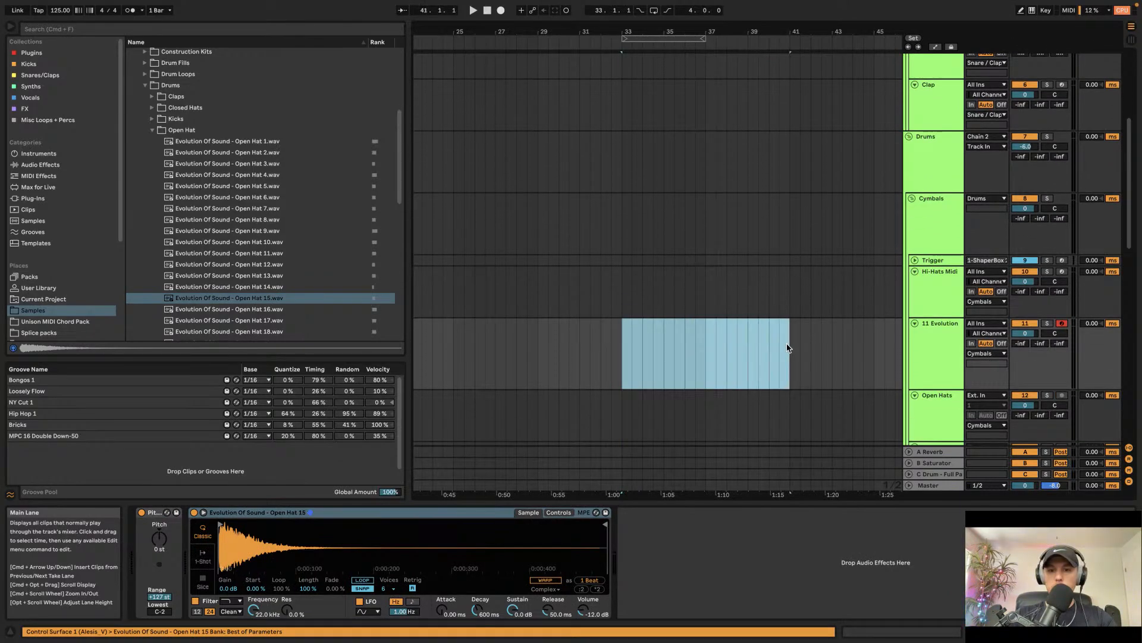
pyautogui.press('super+shift+m')
pyautogui.press('super+z')
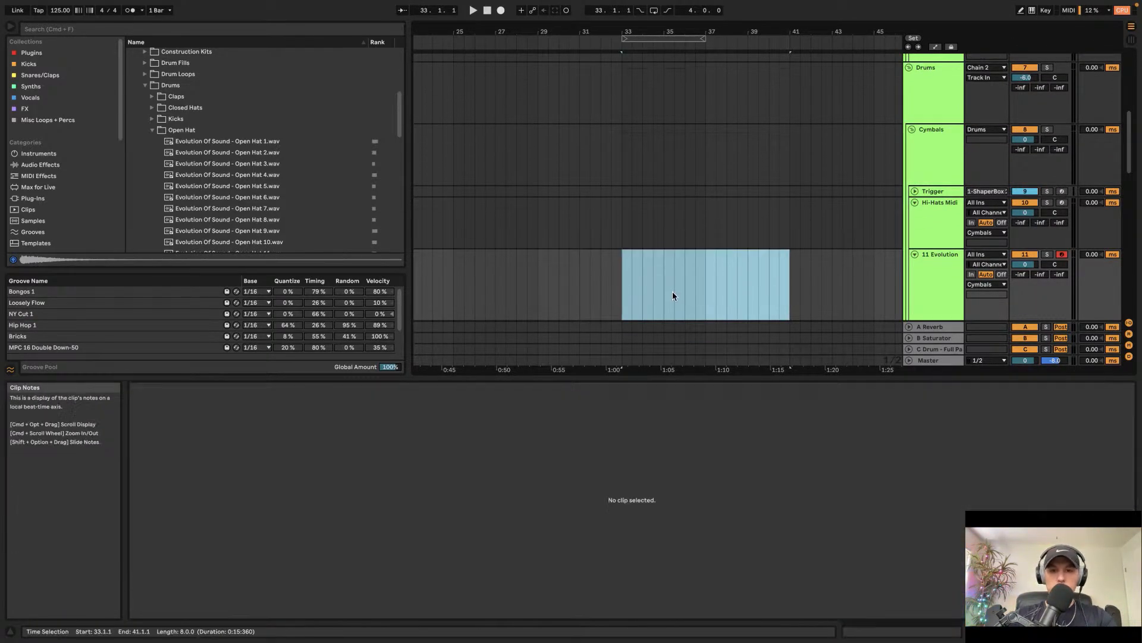
# Step: Create an empty four-bar MIDI clip from bar 33 to bar 37 on the new open hat track
pyautogui.moveTo(707, 275); pyautogui.dragTo(620, 283)
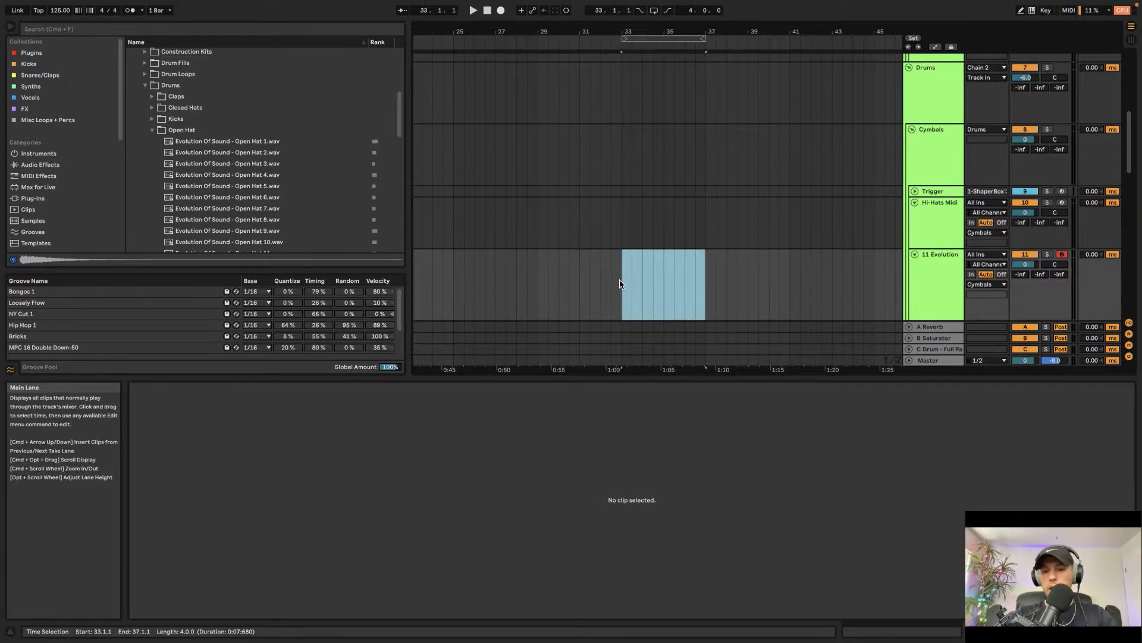
pyautogui.press('super+shift+m')
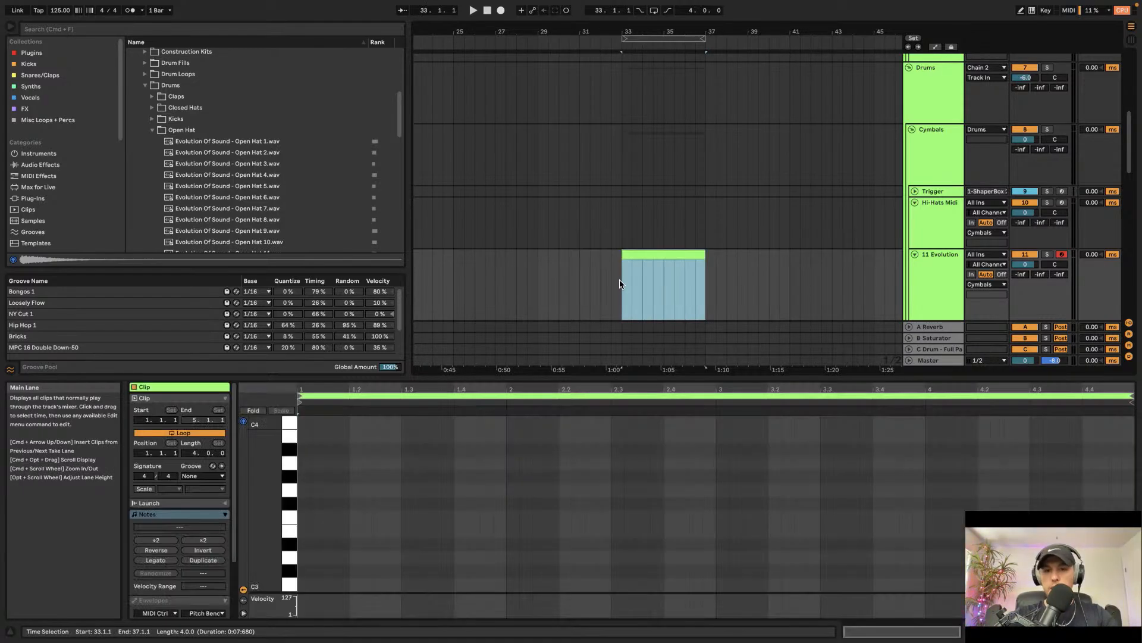
# Step: Draw an eighth-note C3 on the first offbeat and duplicate it so a note sits on every offbeat
pyautogui.doubleClick(327, 587)
pyautogui.moveTo(335, 584); pyautogui.dragTo(349, 584)
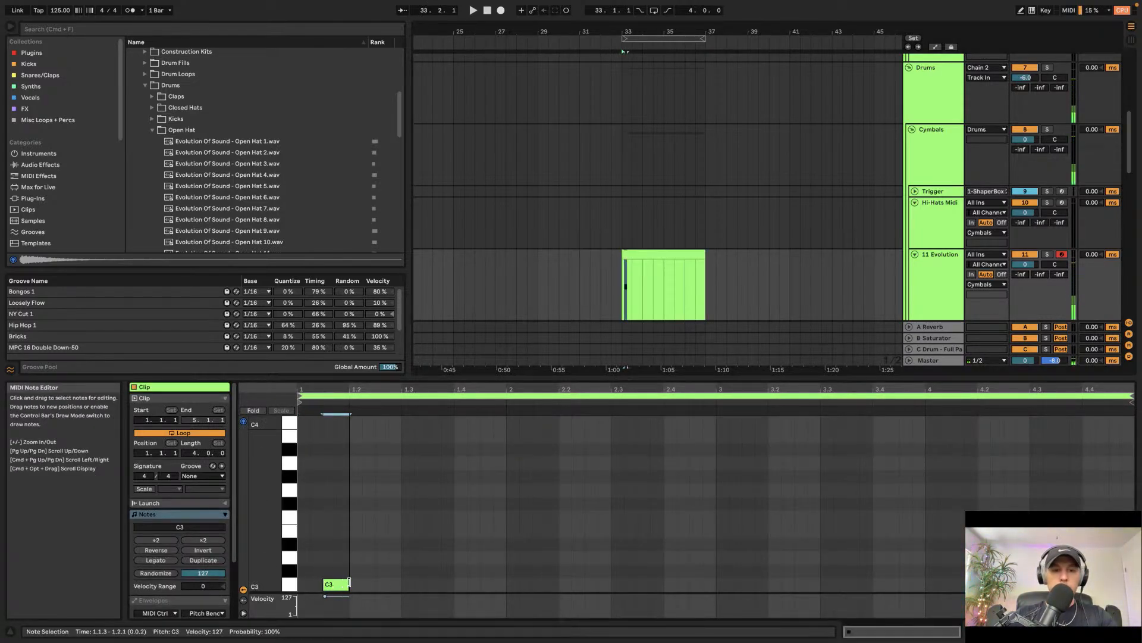
pyautogui.press('super+d')
pyautogui.press('super+d')
pyautogui.press('super+d')
pyautogui.press('super+d')
pyautogui.press('super+d')
pyautogui.press('super+d')
pyautogui.press('super+d')
pyautogui.press('super+d')
pyautogui.press('super+d')
pyautogui.press('super+d')
pyautogui.press('super+d')
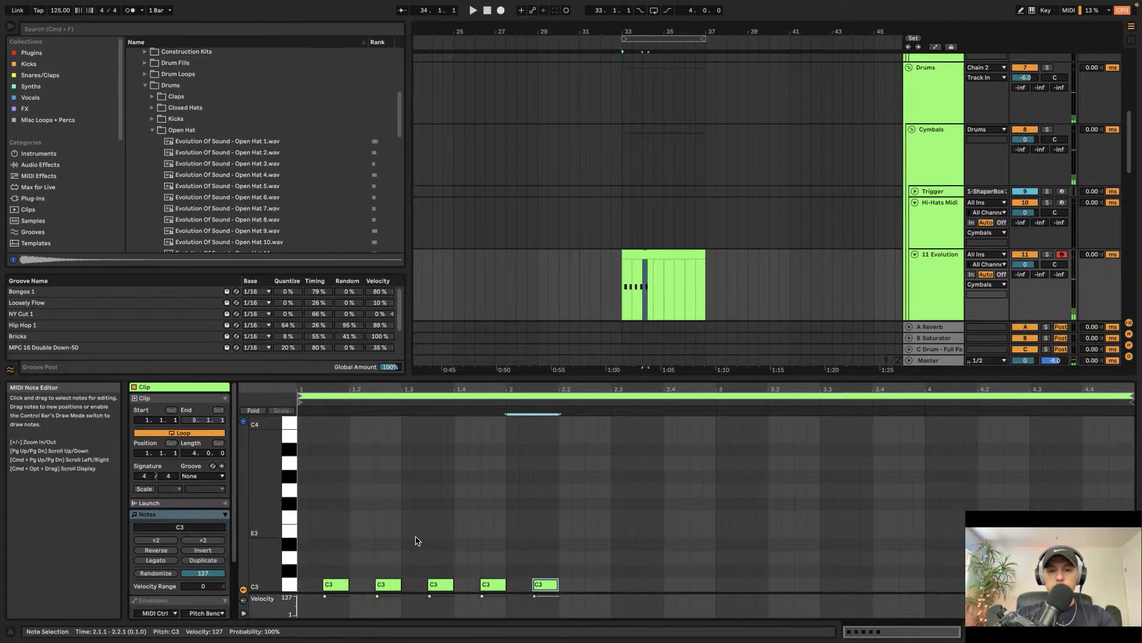
pyautogui.press('super+d')
pyautogui.press('super+d')
pyautogui.press('super+d')
pyautogui.press('super+d')
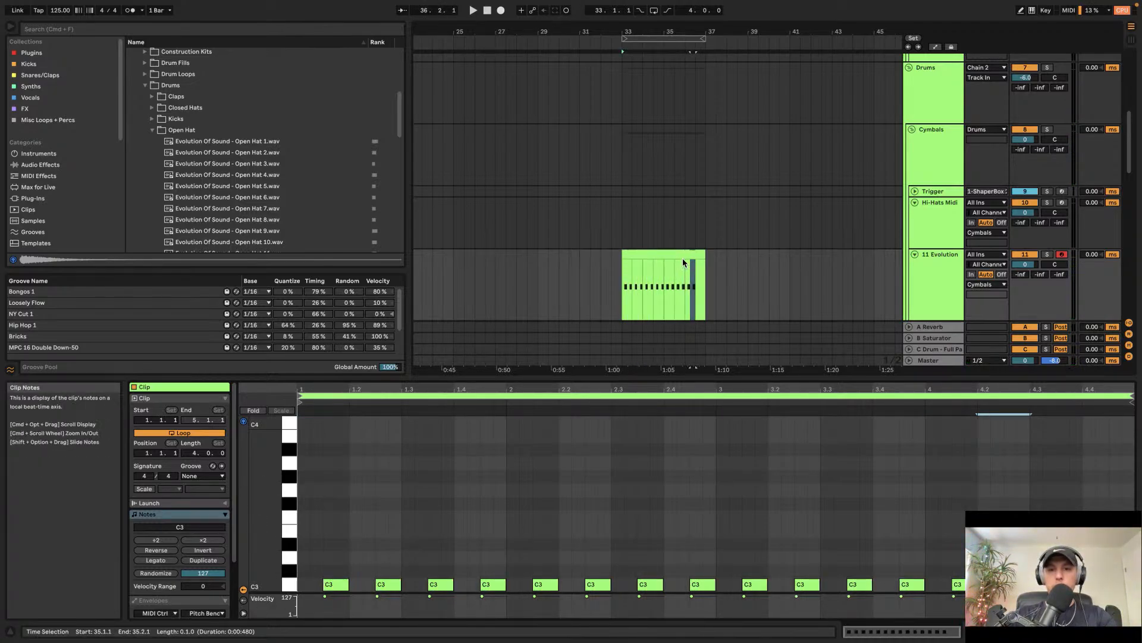
# Step: Play back the open hat clip and duplicate it to bar 37
pyautogui.click(677, 255)
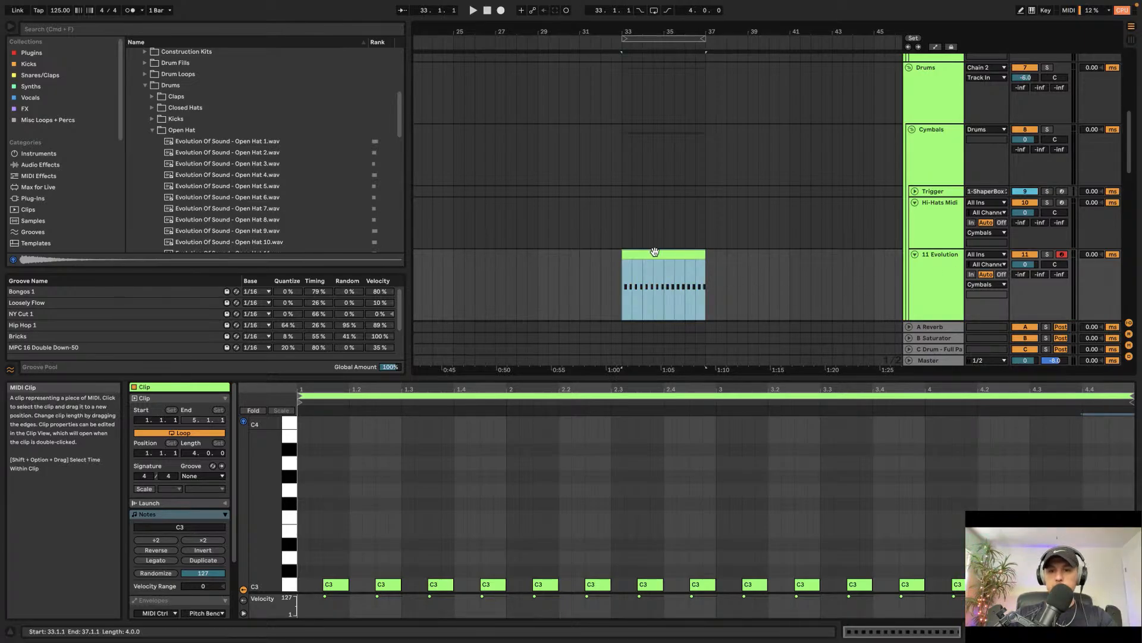
pyautogui.scroll(4, 655, 252)
pyautogui.press('space')
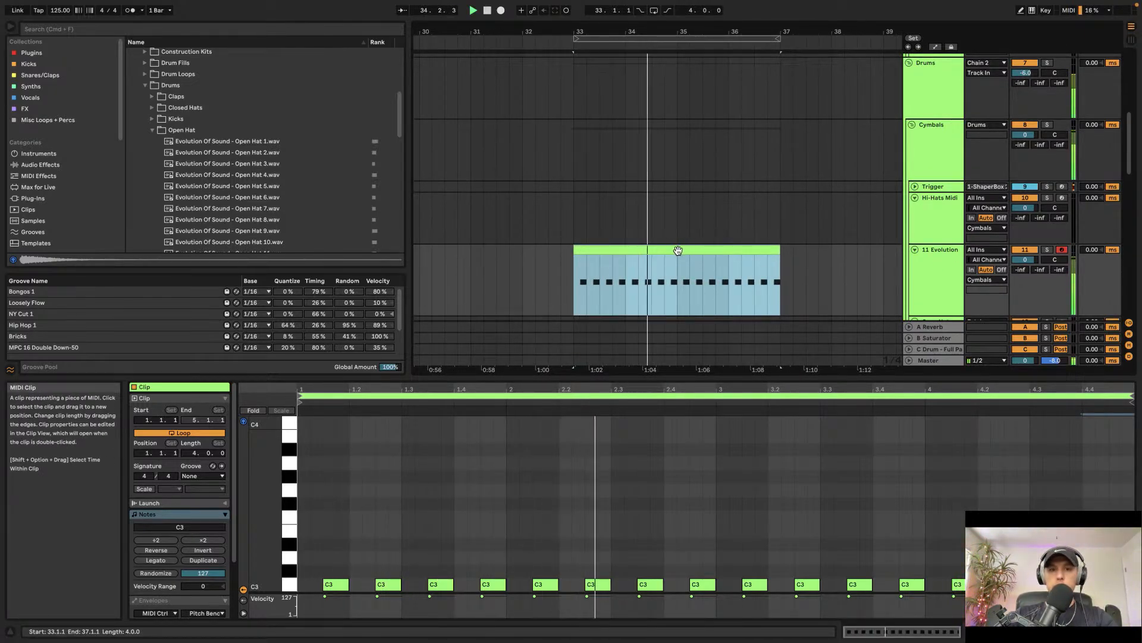
pyautogui.press('super+d')
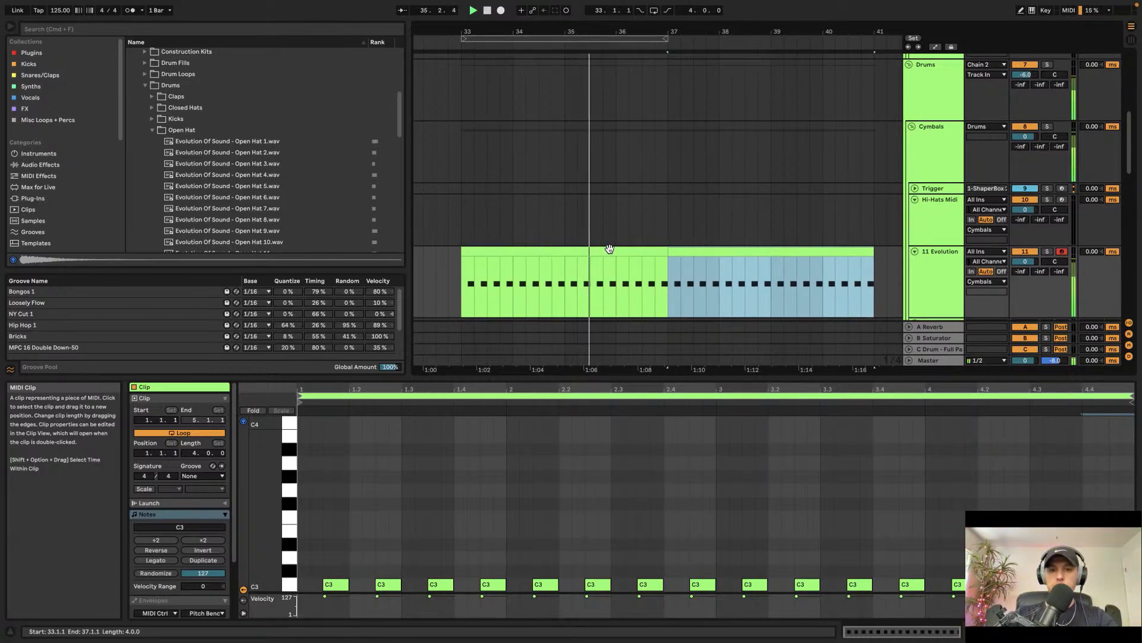
# Step: Audition more open hats and replace the Simpler's sample with Evolution Of Sound - Open Hat 21
pyautogui.scroll(-1, 610, 249)
pyautogui.scroll(-5, 266, 179)
pyautogui.click(266, 191)
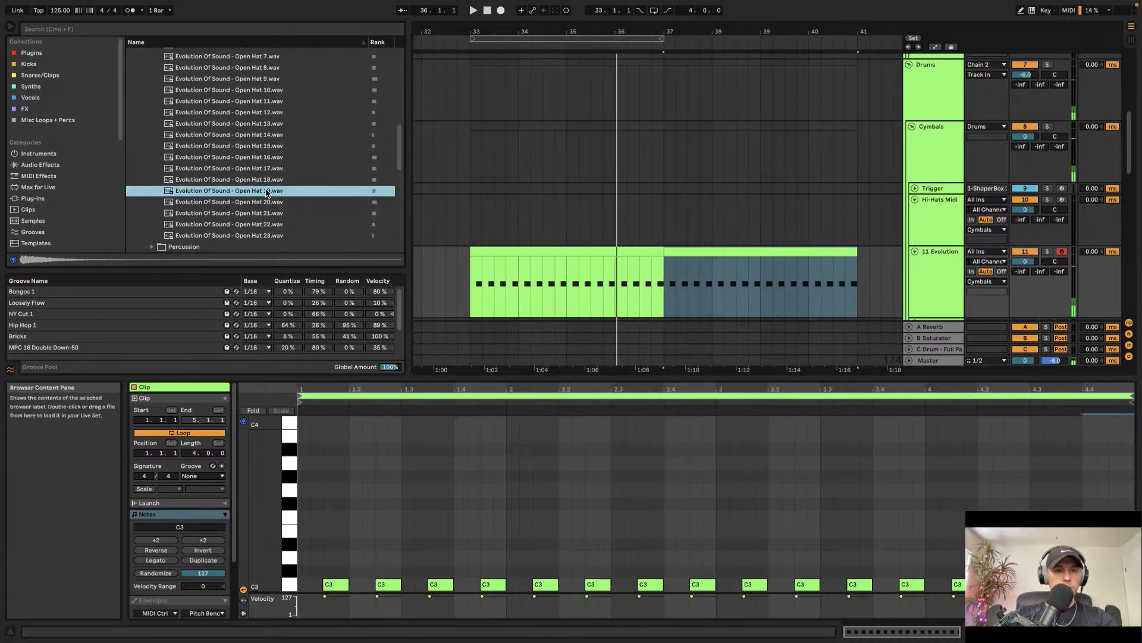
pyautogui.press('Down')
pyautogui.press('Down')
pyautogui.press('Down')
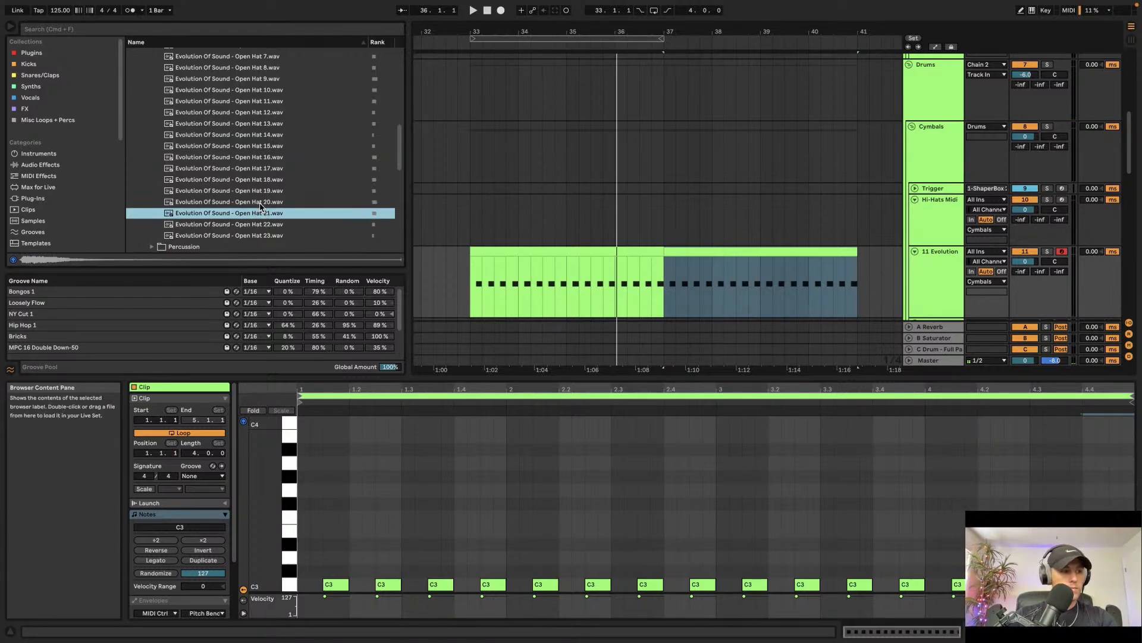
pyautogui.press('Up')
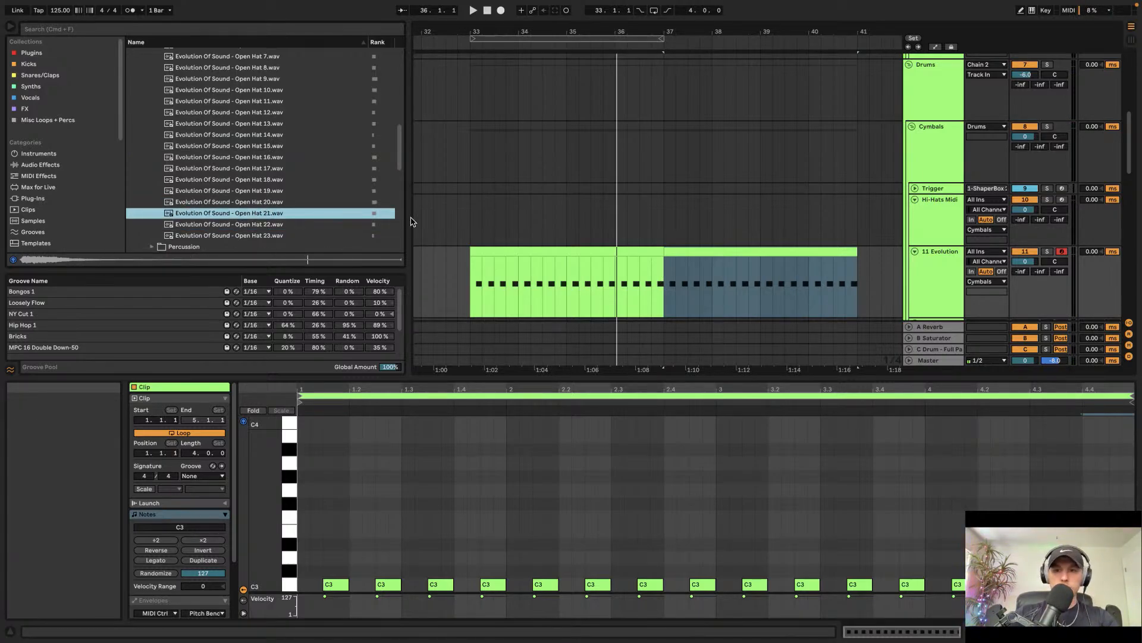
pyautogui.doubleClick(956, 297)
pyautogui.moveTo(259, 213); pyautogui.dragTo(316, 545)
pyautogui.press('space')
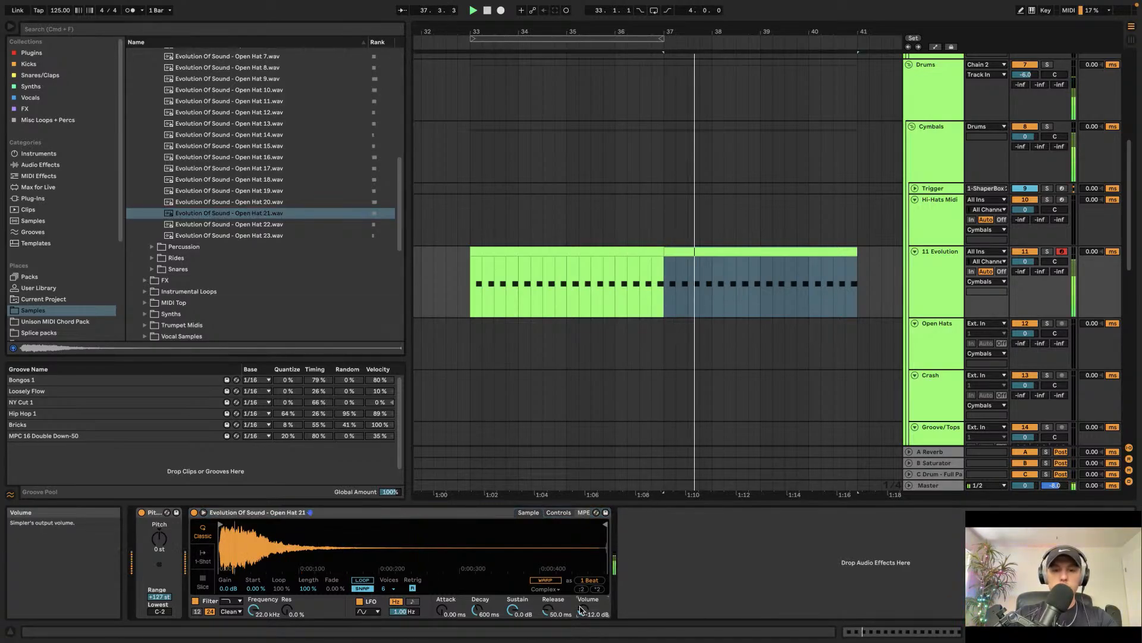
# Step: Raise the open hat Simpler's volume to -10 dB and select the open hat clip
pyautogui.moveTo(581, 610); pyautogui.dragTo(581, 604)
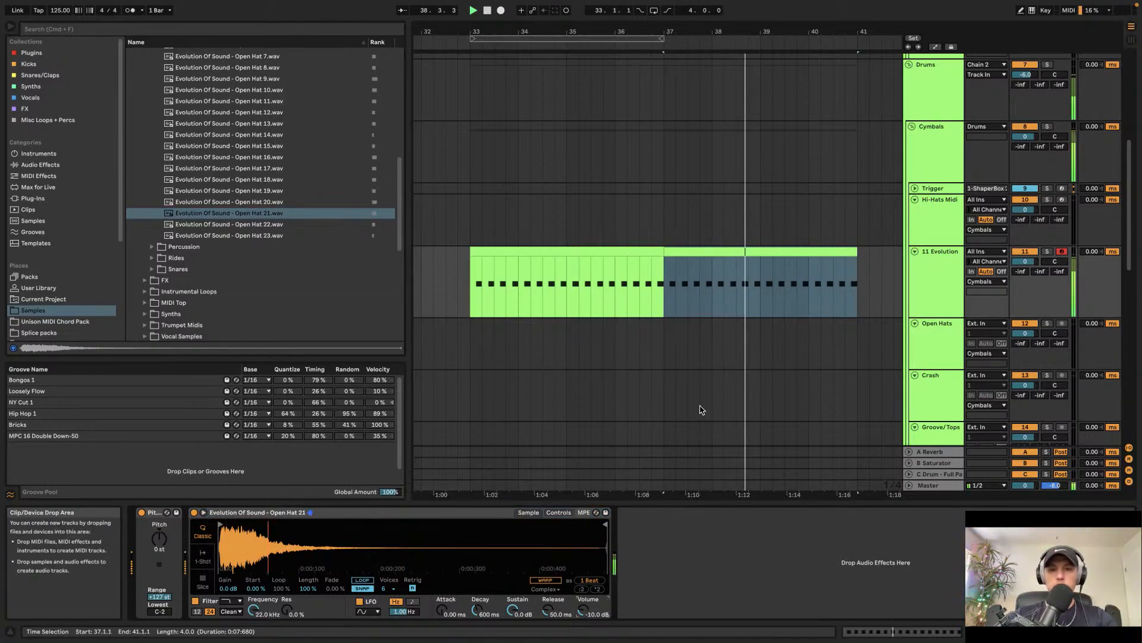
pyautogui.click(480, 290)
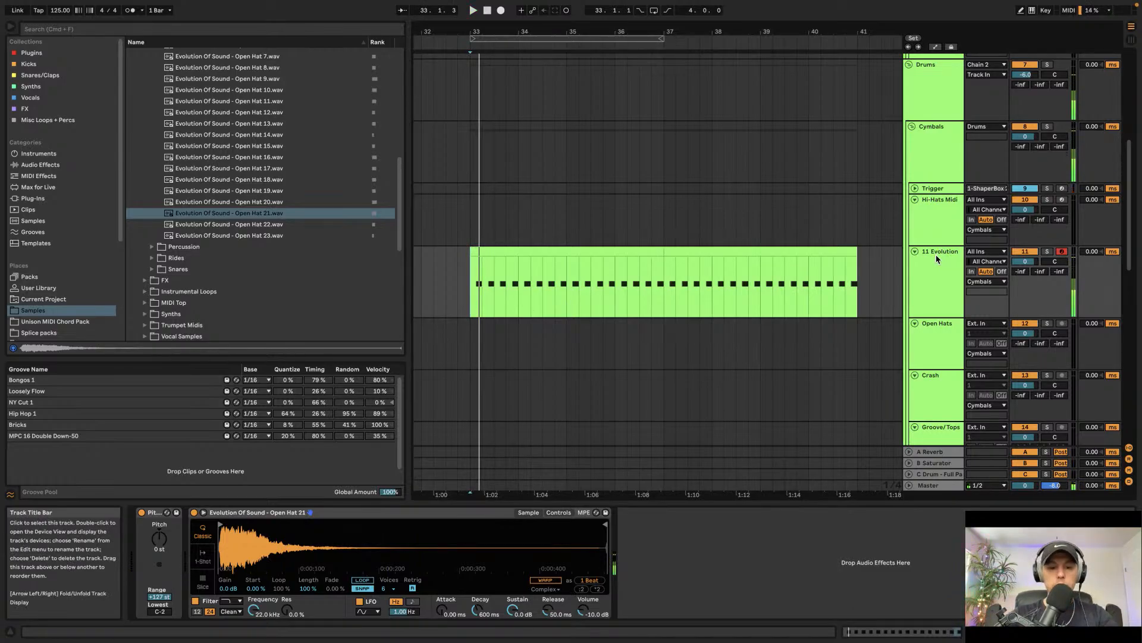
# Step: Search the browser for fresh, load Fresh Air onto the open hat track, and choose its Hat Lifter preset
pyautogui.press('super+f')
pyautogui.write('fresh')
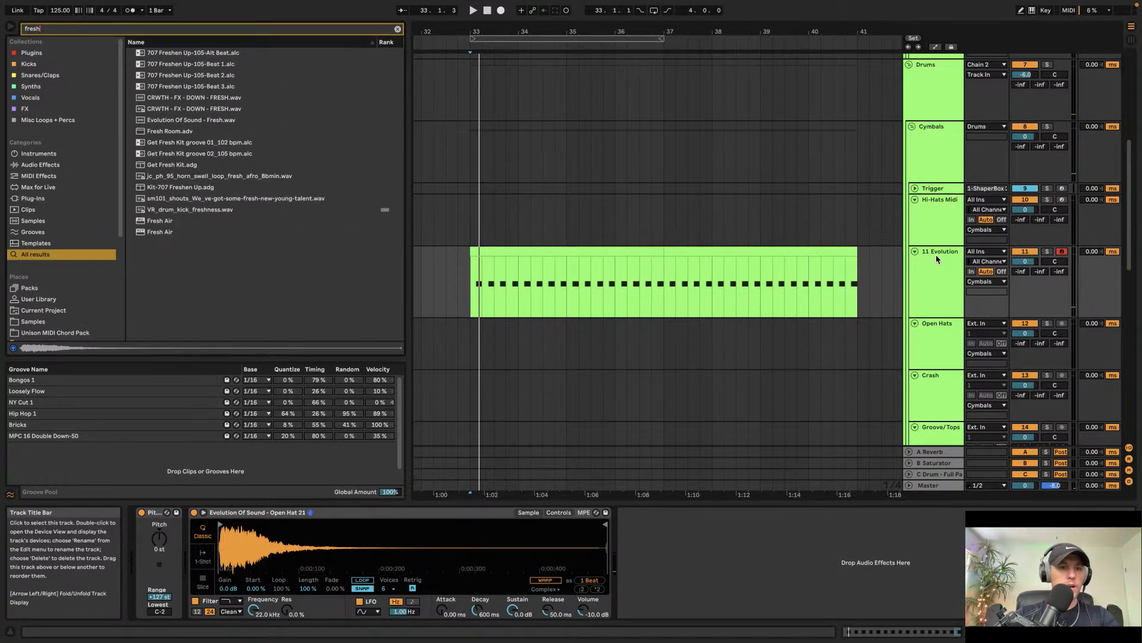
pyautogui.click(178, 221)
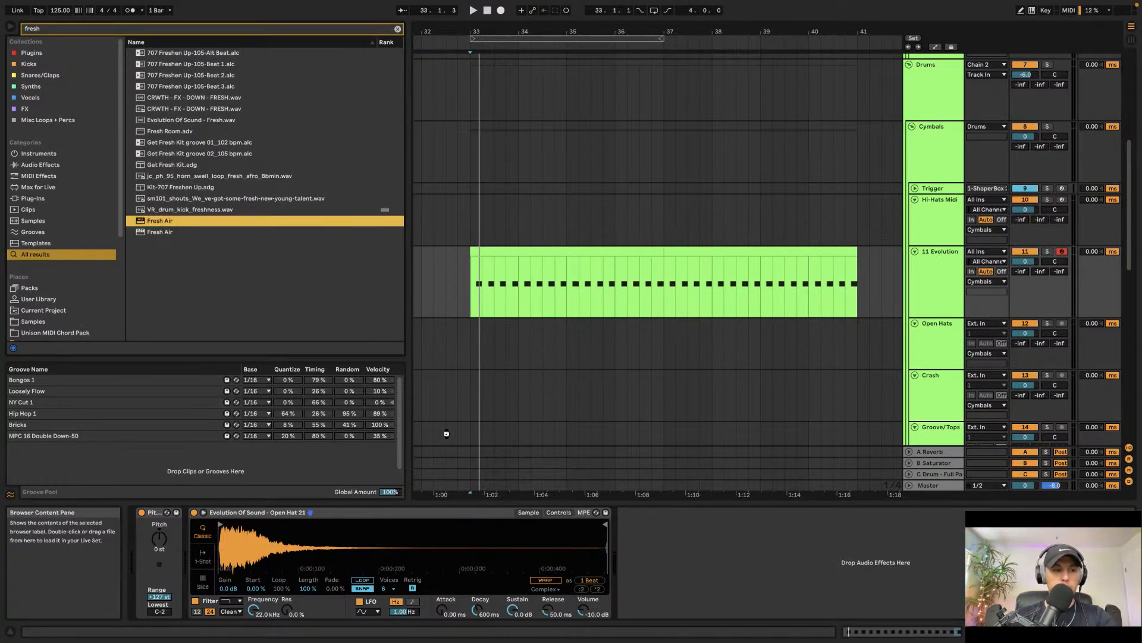
pyautogui.click(262, 143)
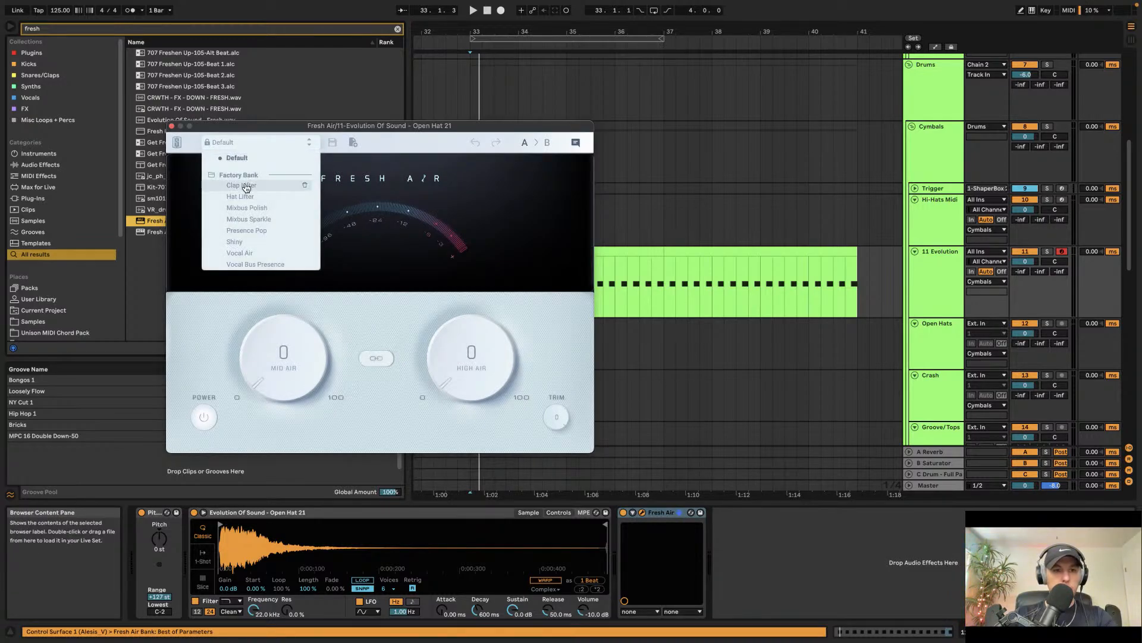
pyautogui.click(245, 200)
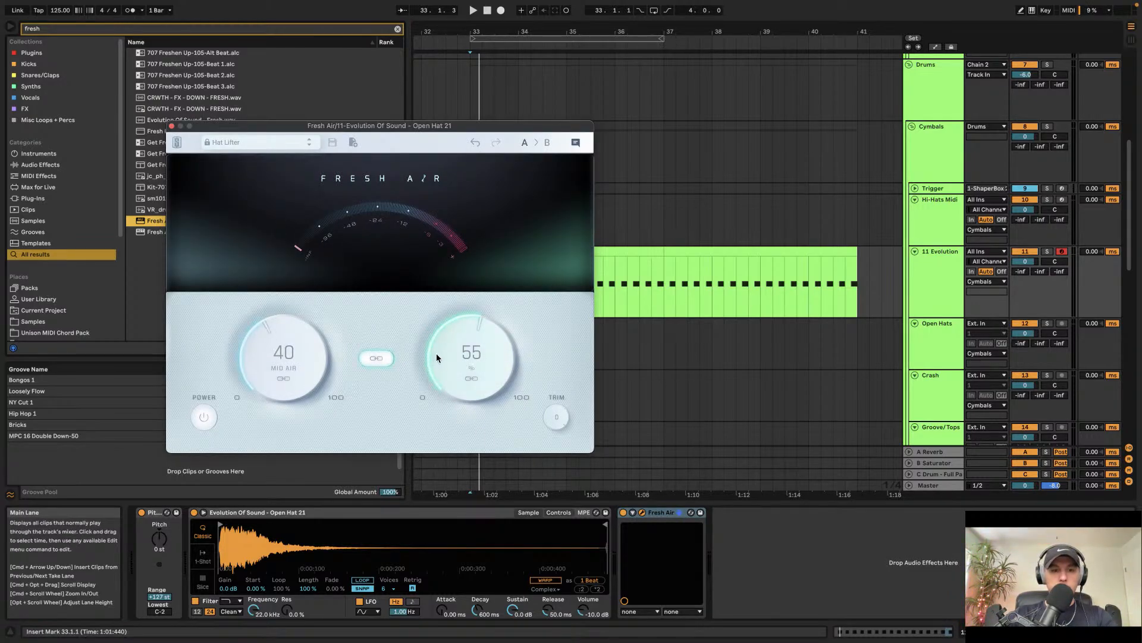
# Step: Lower the Fresh Air trim to -2.6 dB and start playback to hear the open hat
pyautogui.scroll(-1, 444, 352)
pyautogui.moveTo(549, 420); pyautogui.dragTo(547, 474)
pyautogui.press('space')
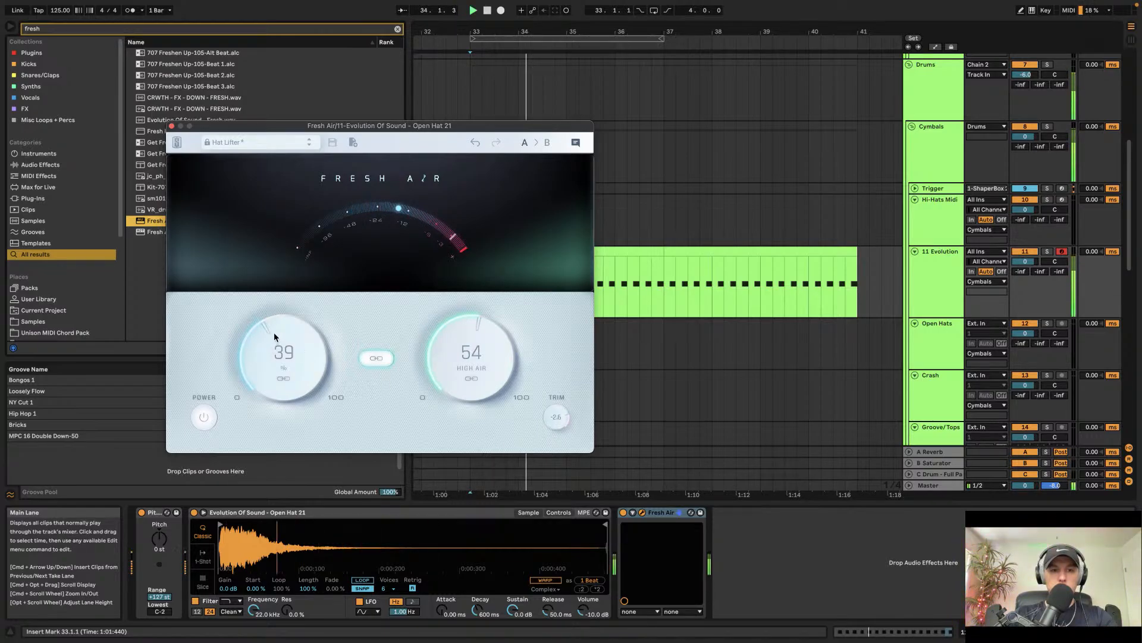
# Step: Bypass Fresh Air to compare, raise the linked Mid Air and High Air to 52 and 67, and close the plugin
pyautogui.click(622, 513)
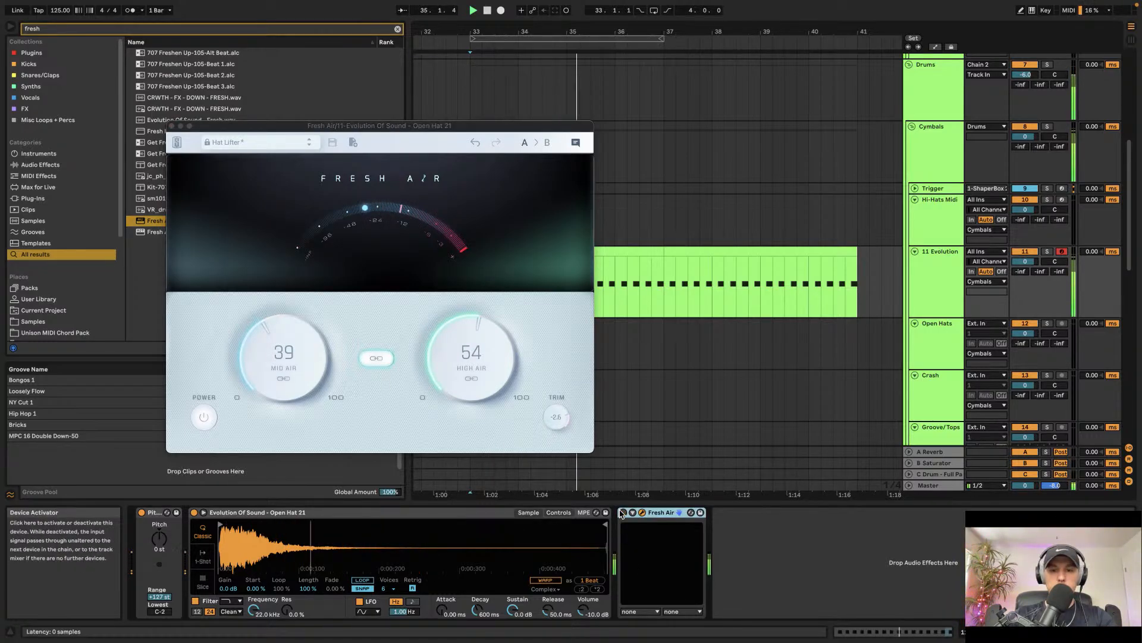
pyautogui.click(297, 348)
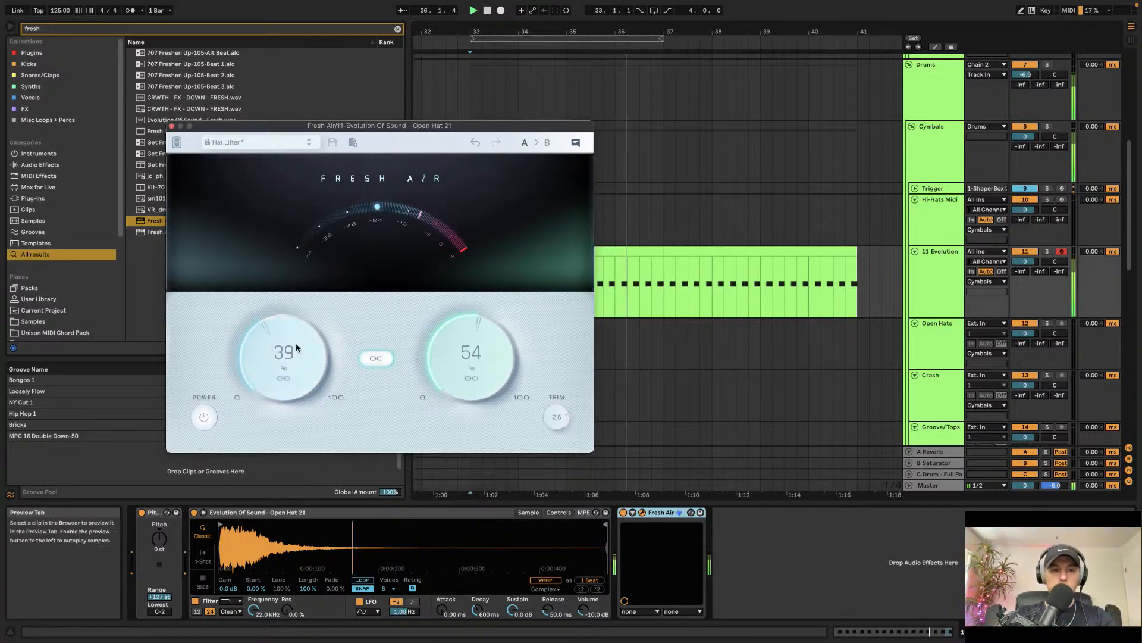
pyautogui.moveTo(296, 348); pyautogui.dragTo(303, 321)
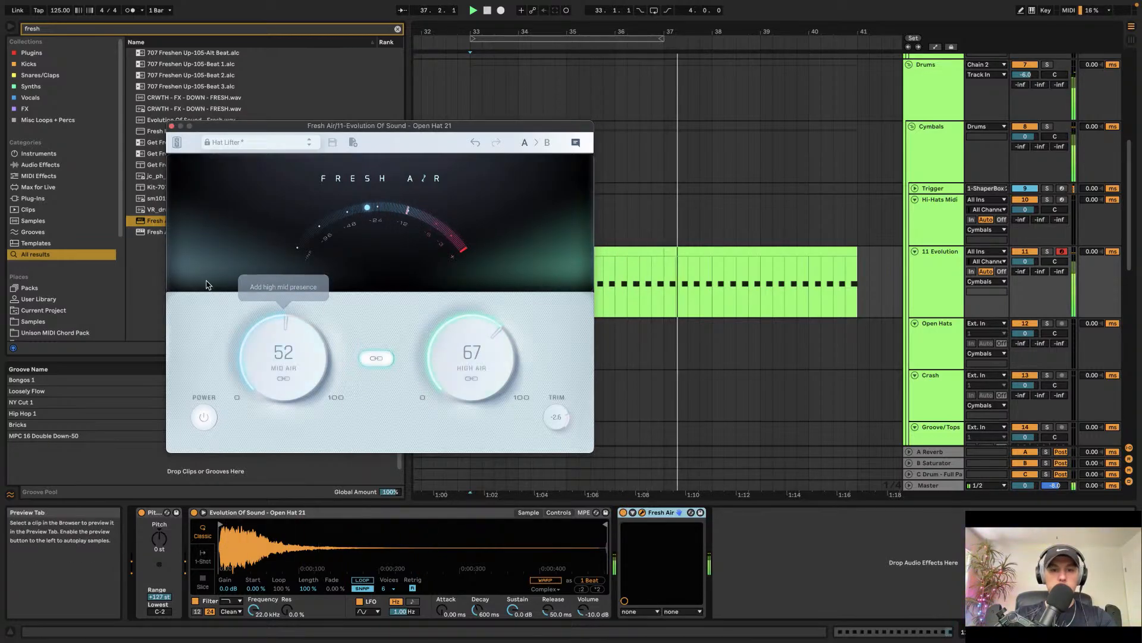
pyautogui.click(171, 126)
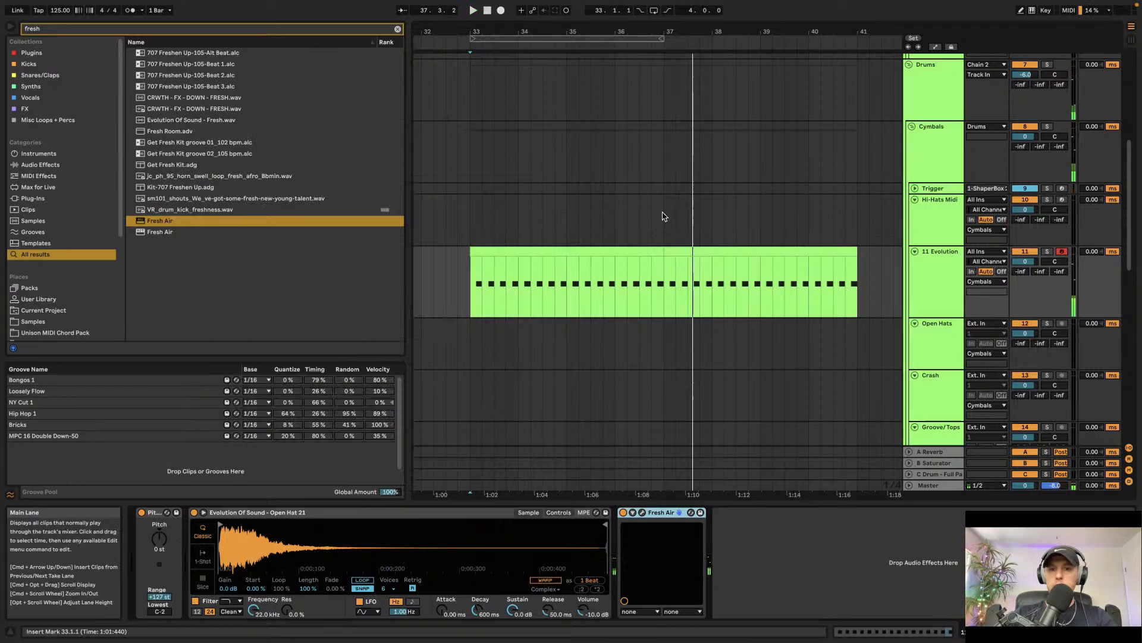
# Step: Select the open hat clip and restart playback to listen
pyautogui.click(510, 251)
pyautogui.press('space')
pyautogui.press('space')
# Step: Select the Hi-Hats Midi track, clear the browser search, and open the Closed Hats sample folder
pyautogui.click(921, 219)
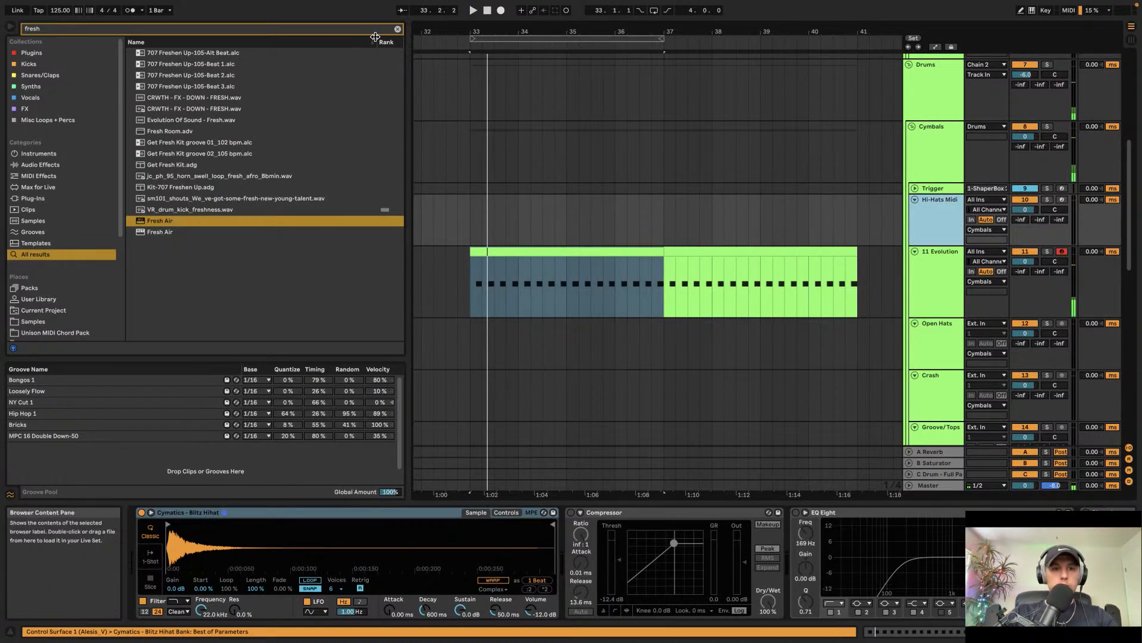
pyautogui.click(397, 28)
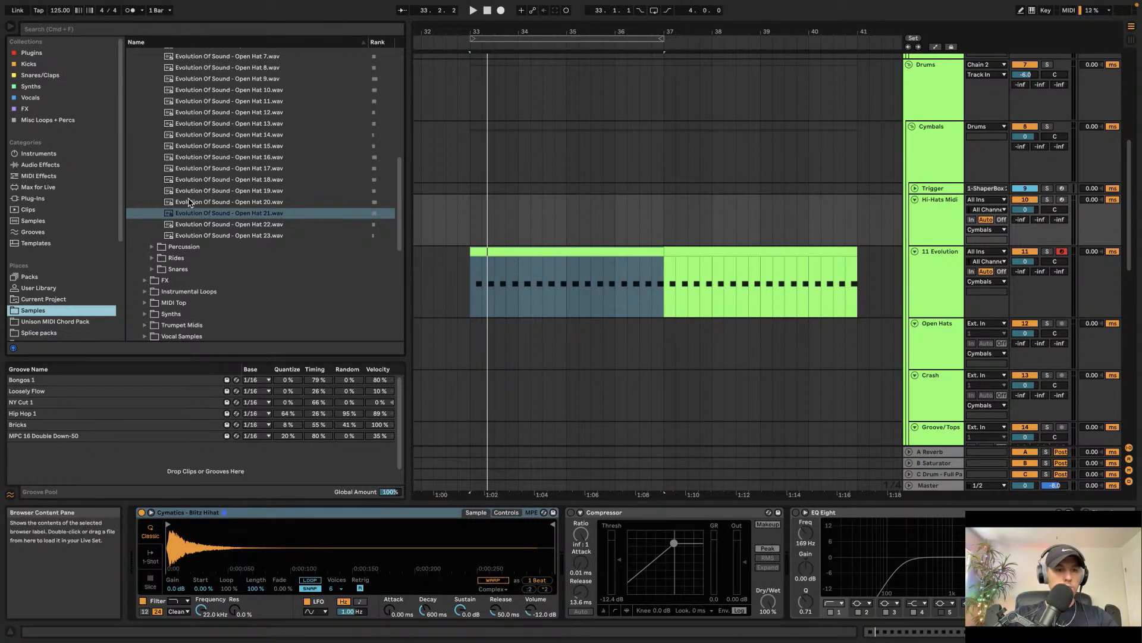
pyautogui.scroll(5, 164, 97)
pyautogui.click(153, 120)
pyautogui.click(152, 98)
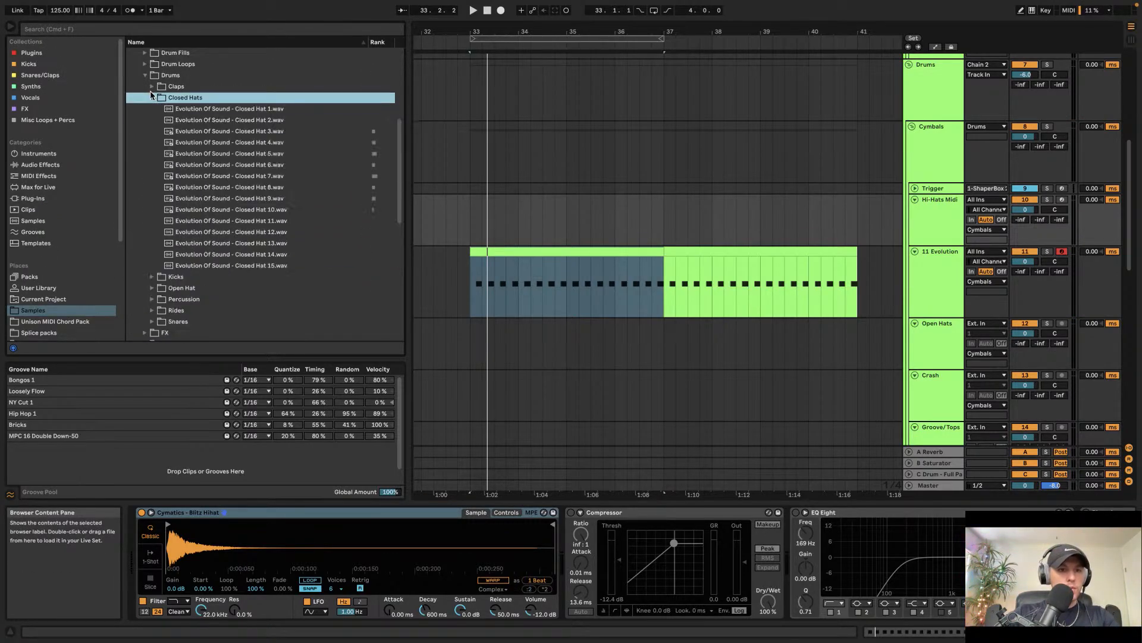
# Step: Audition closed hat samples and load Evolution Of Sound - Closed Hat 8 into the hi-hat Simpler
pyautogui.click(197, 143)
pyautogui.press('Down')
pyautogui.press('Down')
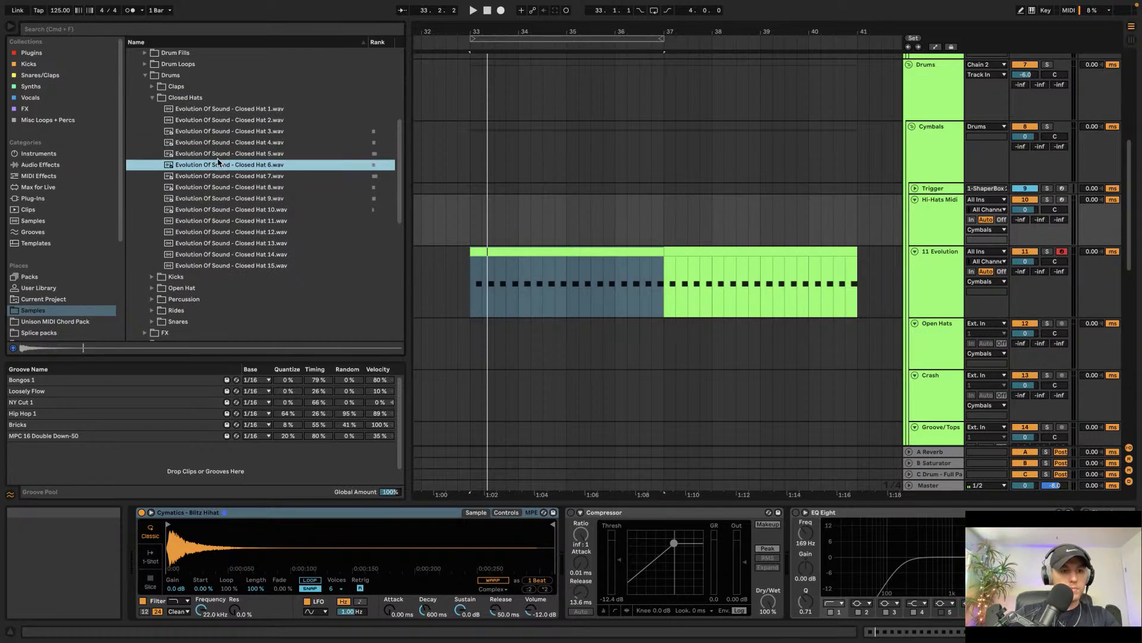
pyautogui.press('Down')
pyautogui.press('Down')
pyautogui.press('Down')
pyautogui.press('Down')
pyautogui.press('Down')
pyautogui.press('Down')
pyautogui.press('Down')
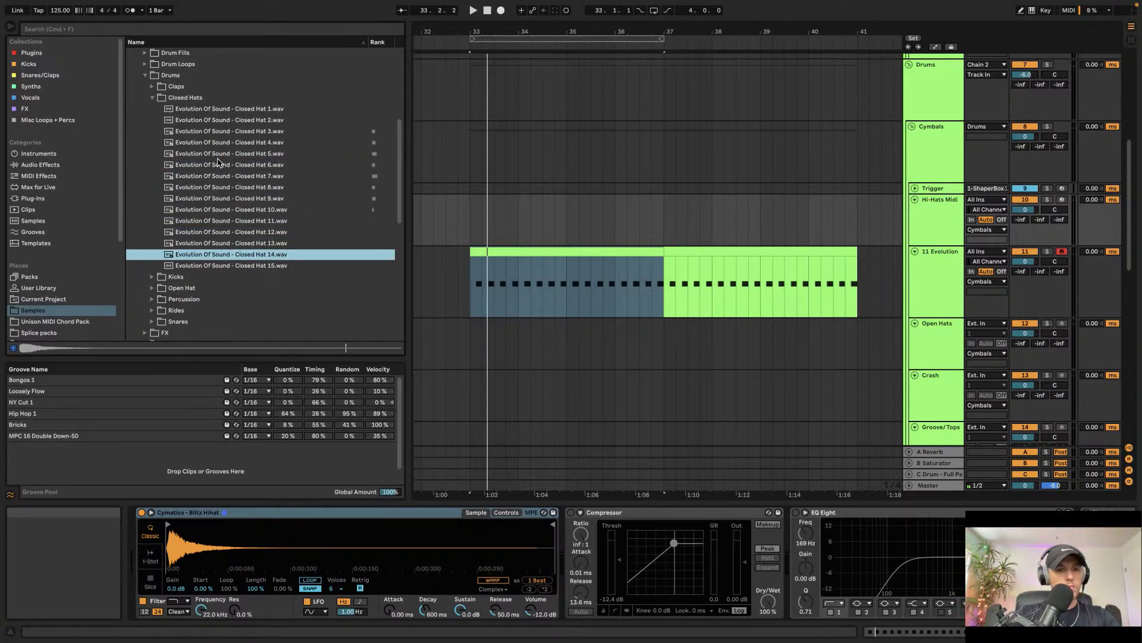
pyautogui.press('Up')
pyautogui.press('Up')
pyautogui.press('Up')
pyautogui.press('Up')
pyautogui.press('Up')
pyautogui.press('Up')
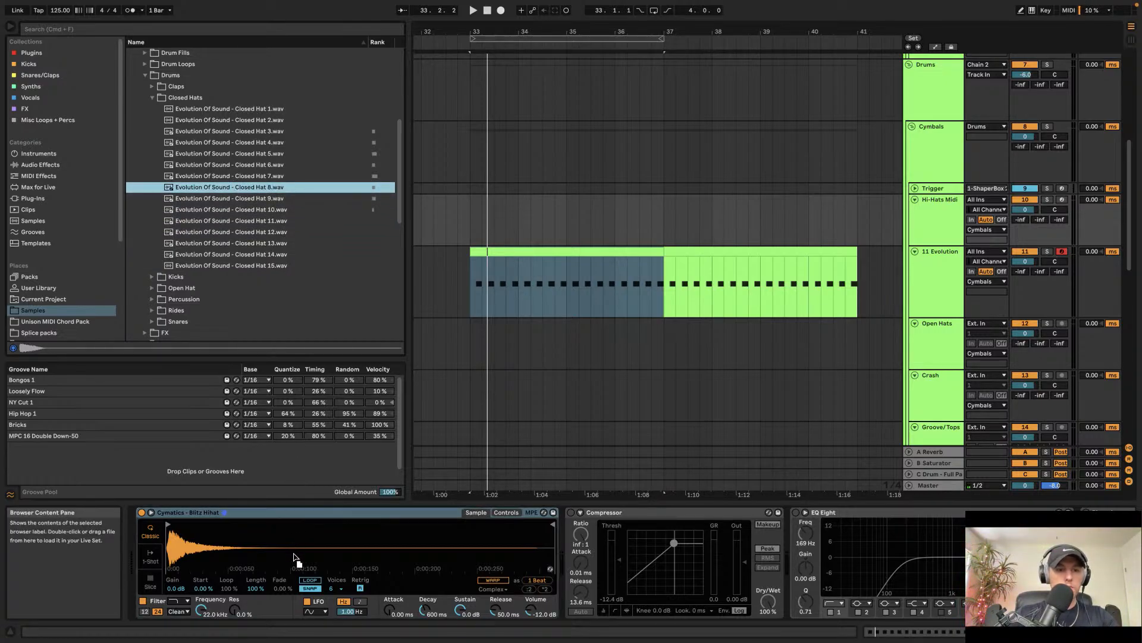
# Step: Create an empty MIDI clip spanning bars 33 to 37 on the Hi-Hats Midi track
pyautogui.moveTo(471, 220); pyautogui.dragTo(665, 220)
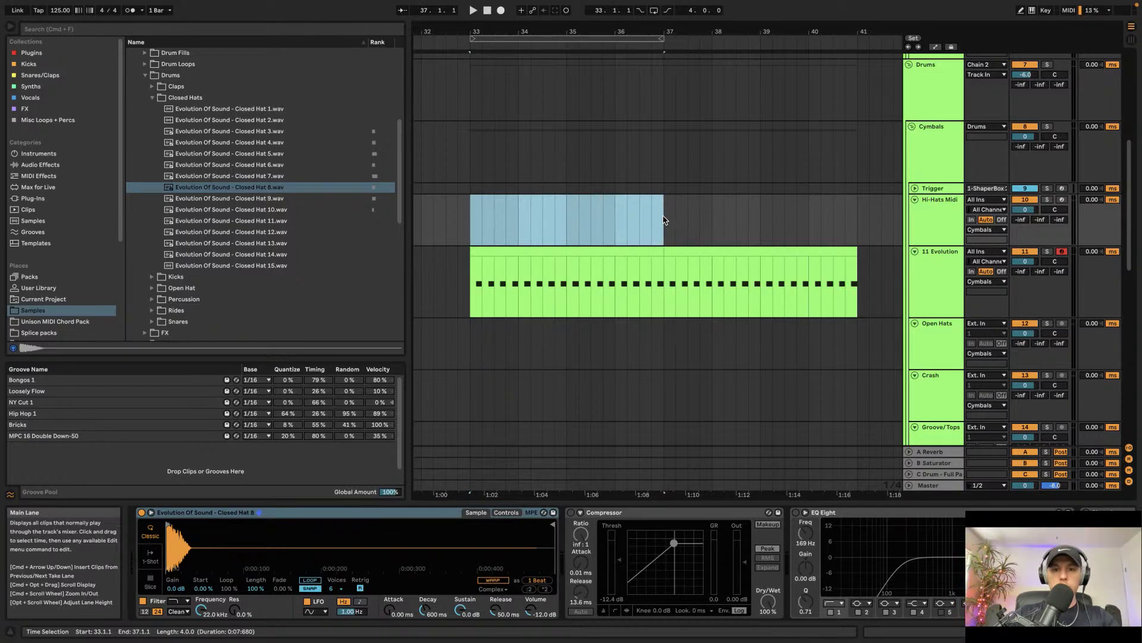
pyautogui.press('super+shift+m')
# Step: Draw three C3 hi-hat notes within the clip's first two beats while playing back
pyautogui.doubleClick(329, 584)
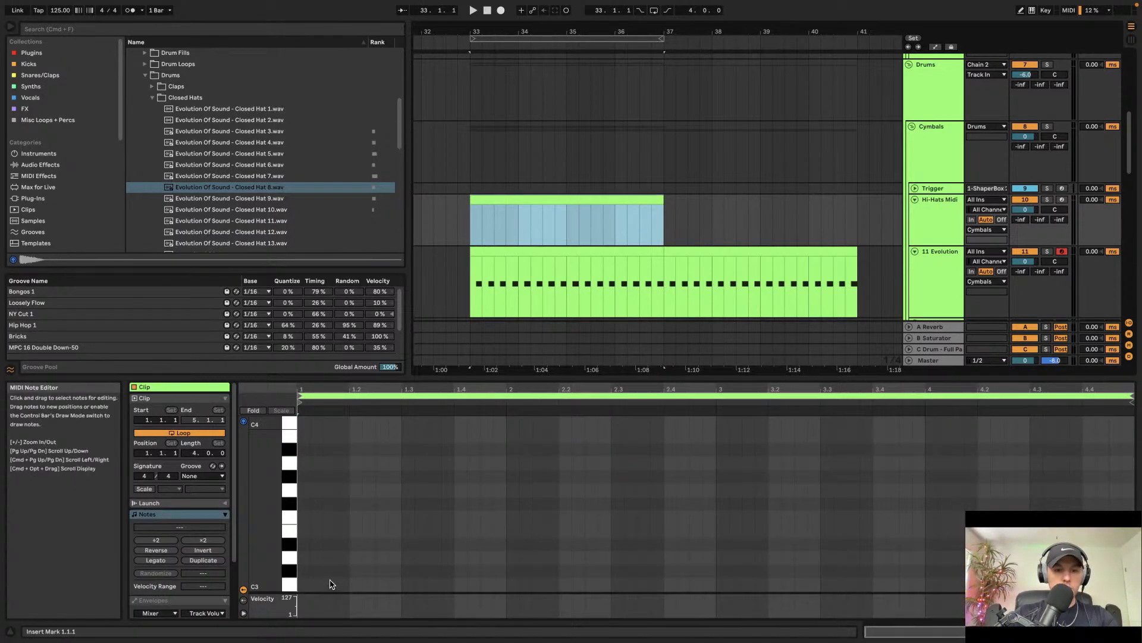
pyautogui.press('space')
pyautogui.doubleClick(382, 584)
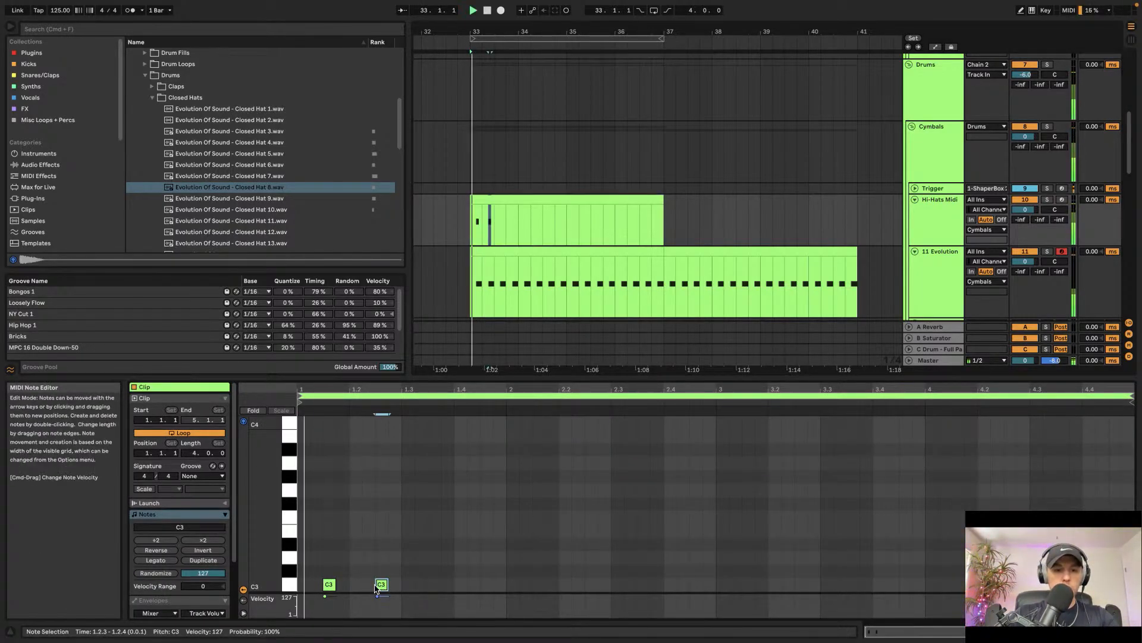
pyautogui.doubleClick(369, 585)
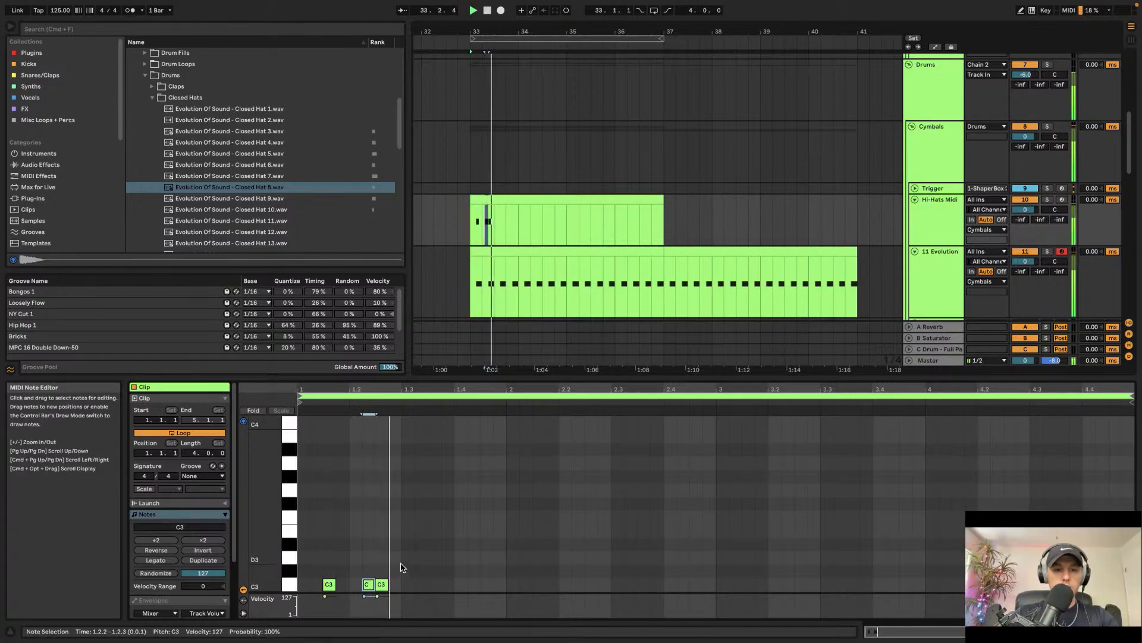
# Step: Select and duplicate the hi-hat notes repeatedly to fill the clip with the pattern
pyautogui.press('super+a')
pyautogui.press('super+d')
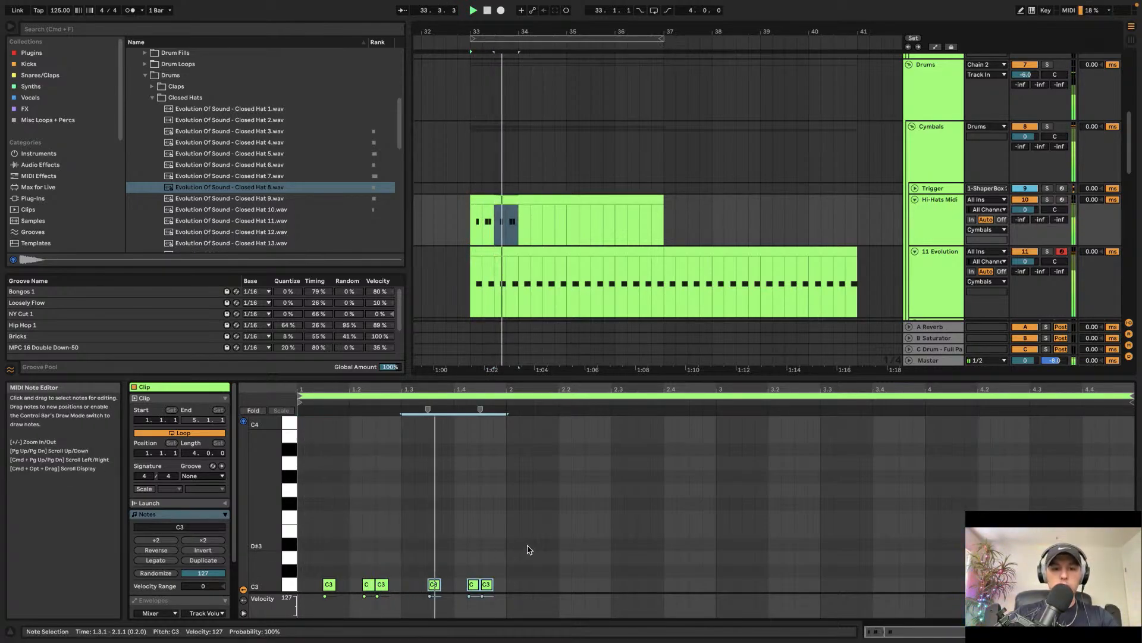
pyautogui.press('super+a')
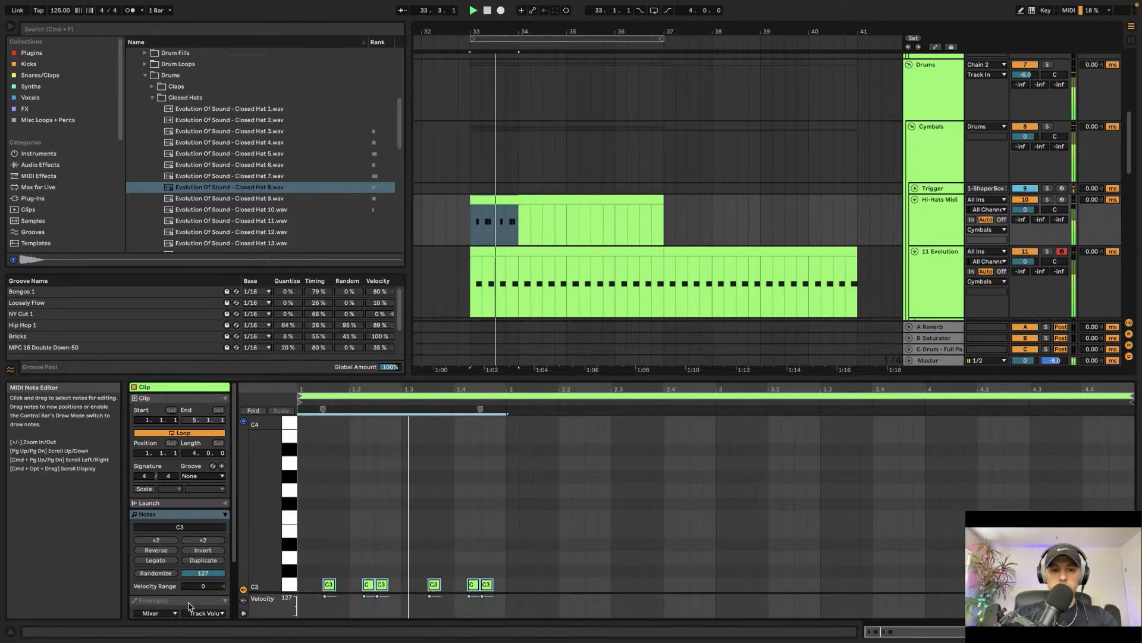
pyautogui.press('super+d')
pyautogui.press('super+d')
pyautogui.press('super+d')
pyautogui.press('super+d')
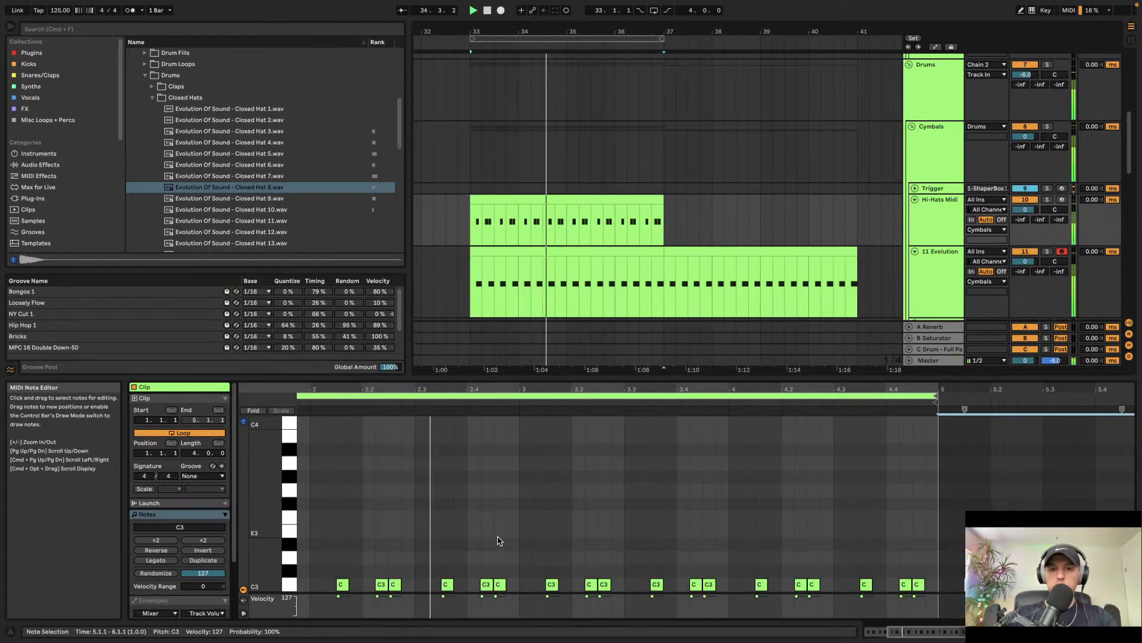
# Step: Select the hi-hat clip and duplicate it to bars 37 to 41
pyautogui.moveTo(615, 222); pyautogui.dragTo(664, 222)
pyautogui.click(583, 199)
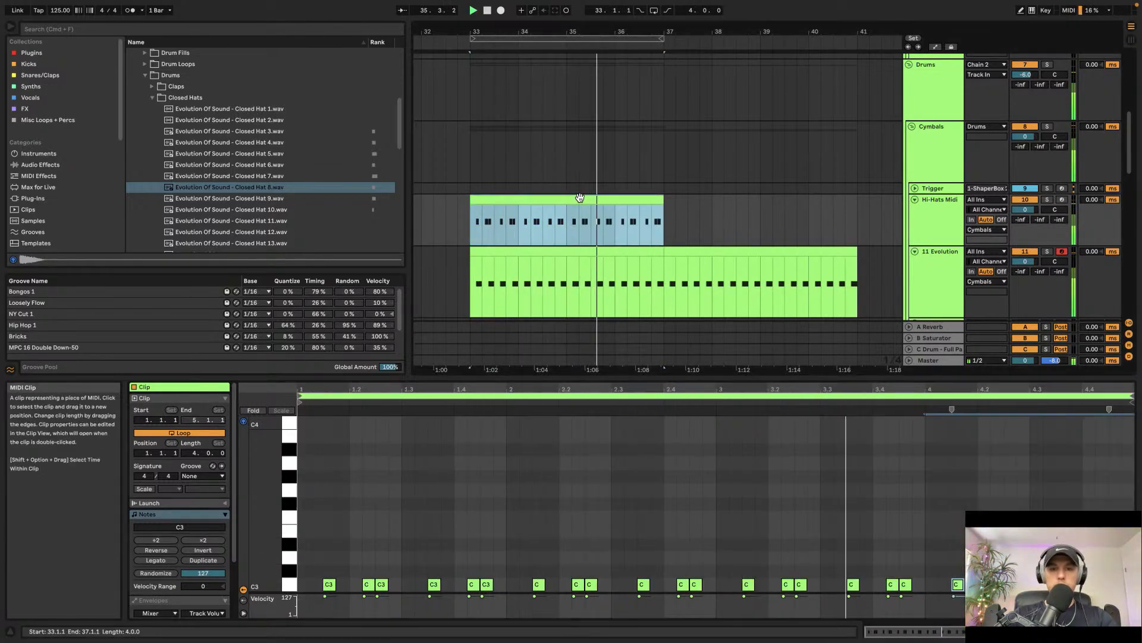
pyautogui.press('super+d')
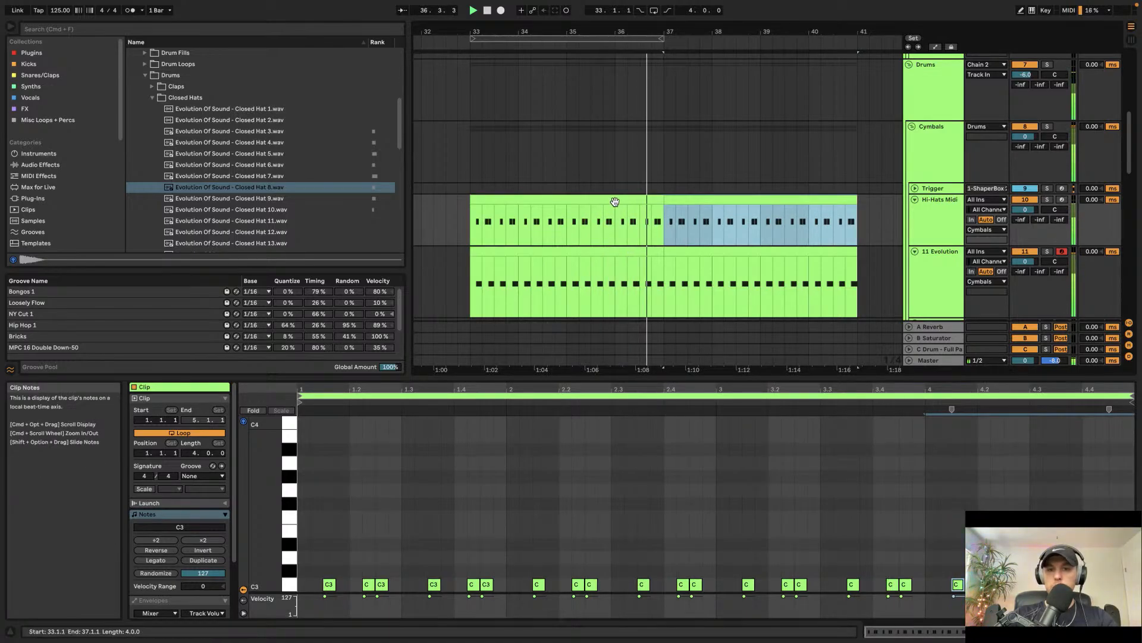
# Step: Add an extra C3 hi-hat note near beat 2.4 of the clip and play it back
pyautogui.click(652, 199)
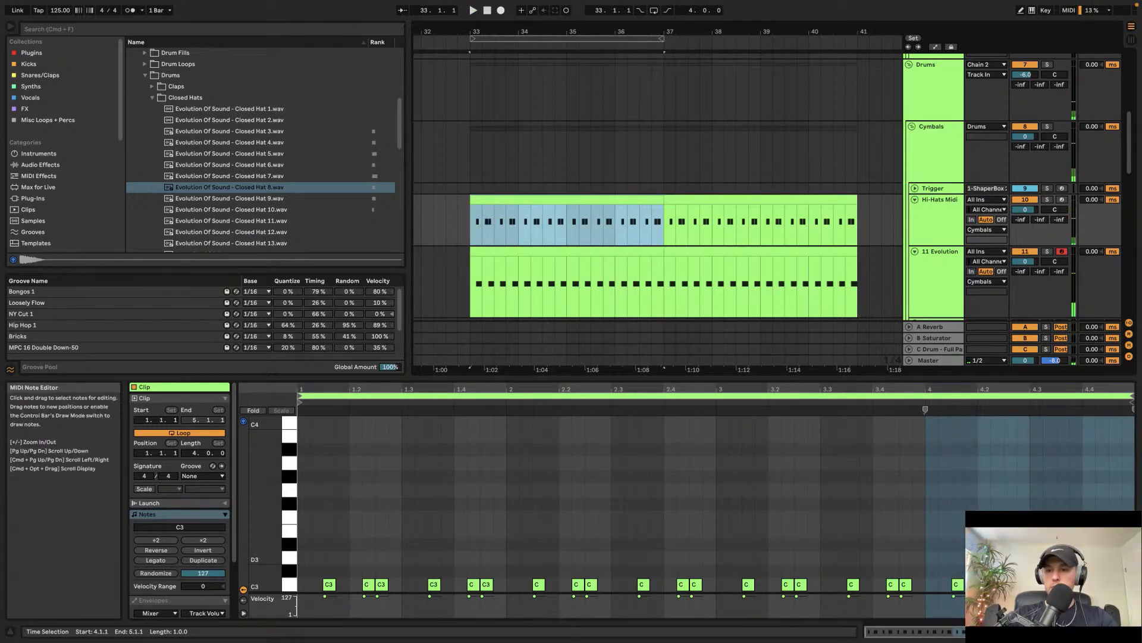
pyautogui.click(662, 221)
pyautogui.press('space')
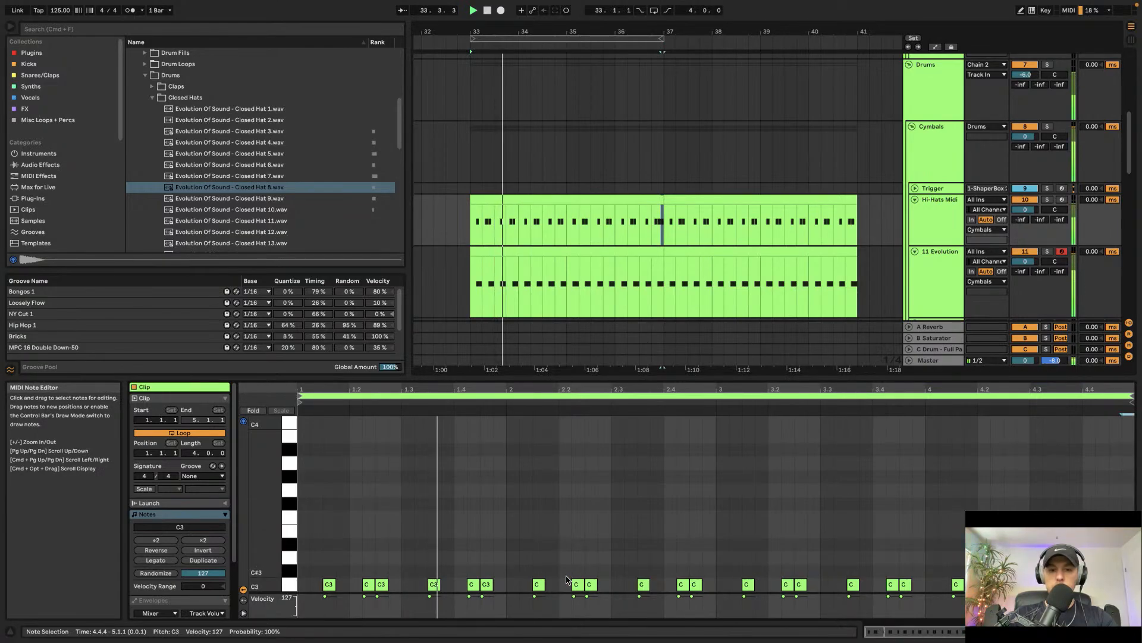
pyautogui.click(709, 584)
pyautogui.press('space')
# Step: Review the Drums bus and Cymbals group effect chains, opening the ShaperBox 2 plugin window
pyautogui.click(556, 225)
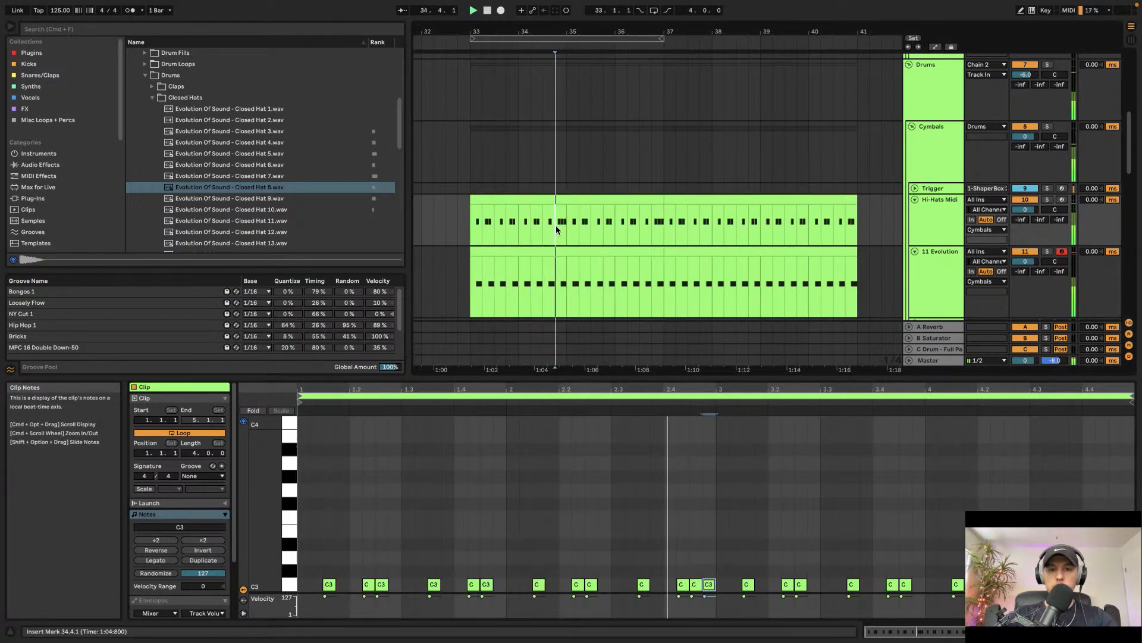
pyautogui.doubleClick(933, 225)
pyautogui.press('space')
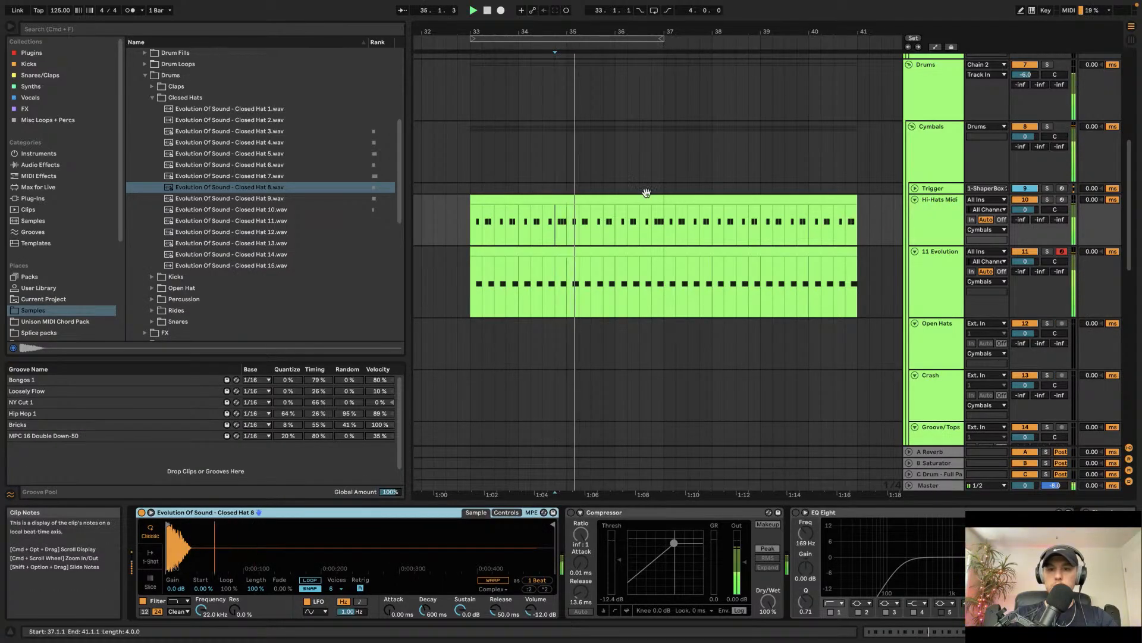
pyautogui.scroll(5, 691, 178)
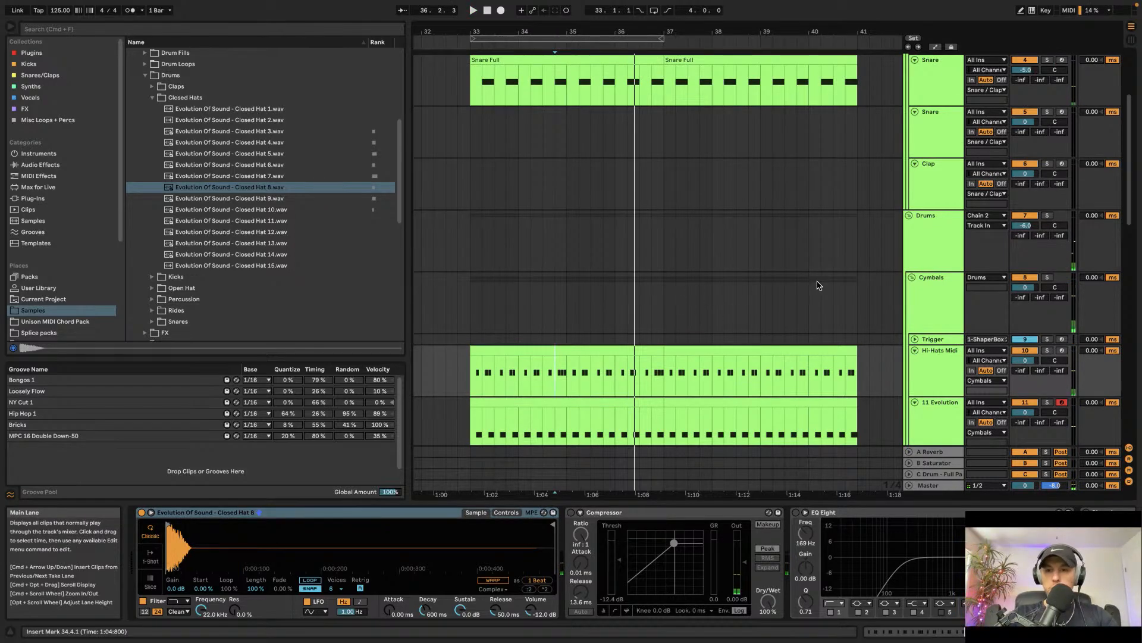
pyautogui.click(924, 291)
pyautogui.click(921, 234)
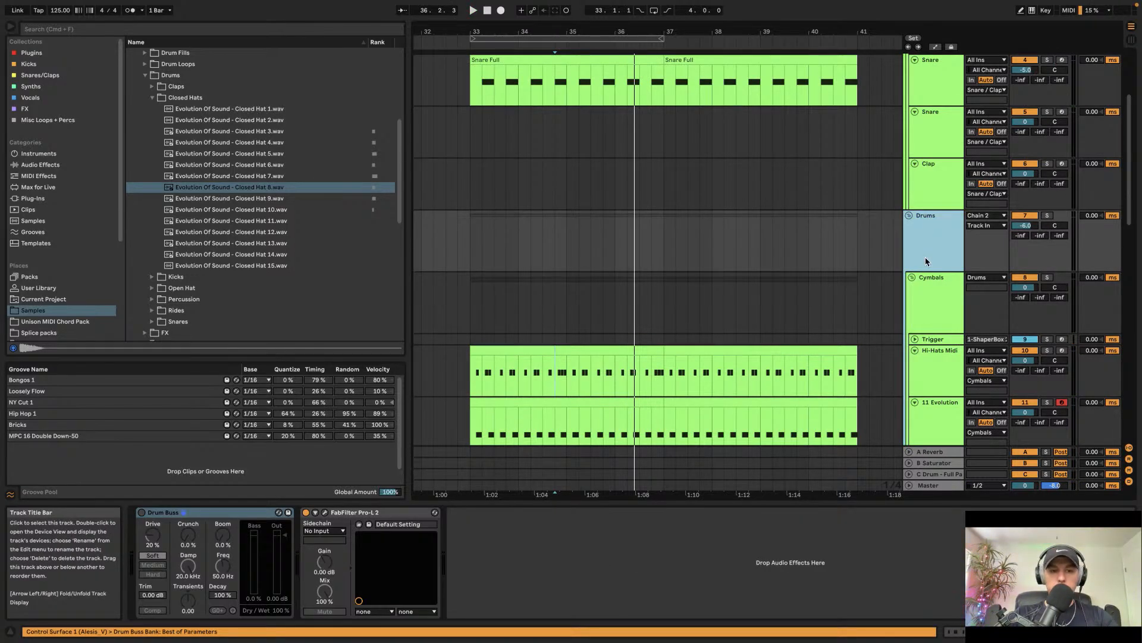
pyautogui.click(933, 279)
pyautogui.click(142, 601)
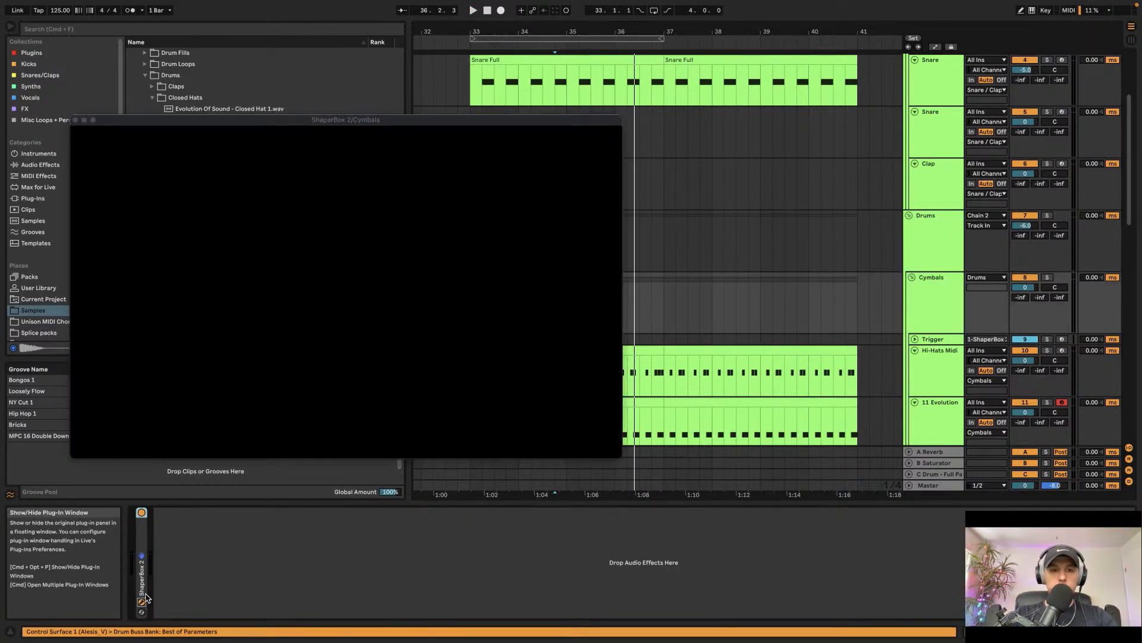
pyautogui.press('space')
pyautogui.click(76, 120)
# Step: Select the Kick track and open the Kicks sample folder in the browser
pyautogui.scroll(5, 612, 145)
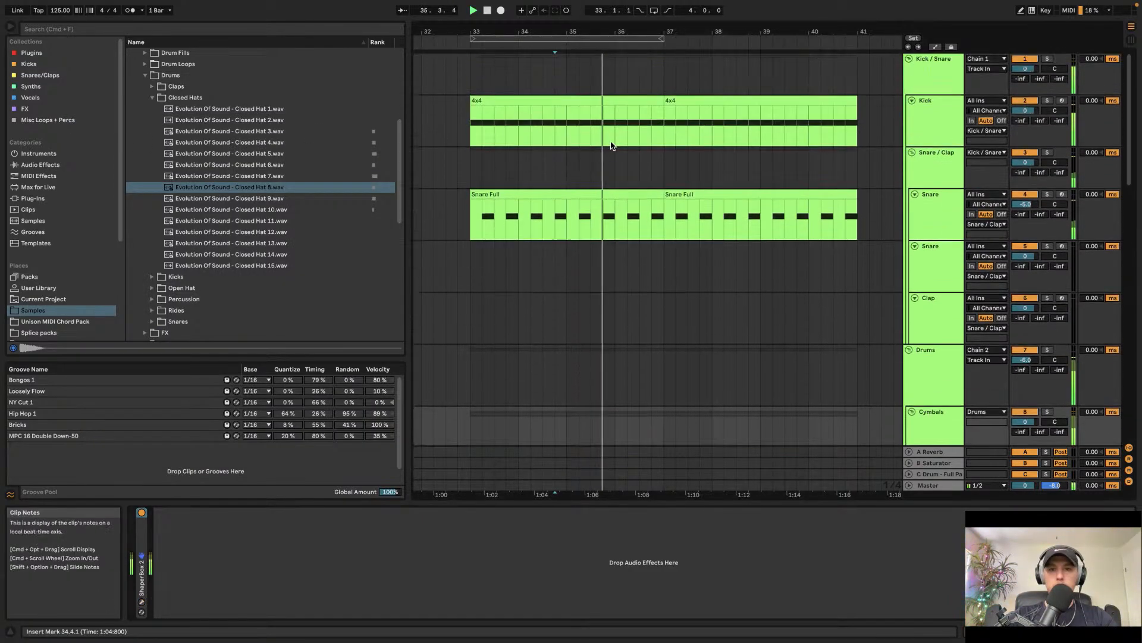
pyautogui.click(938, 108)
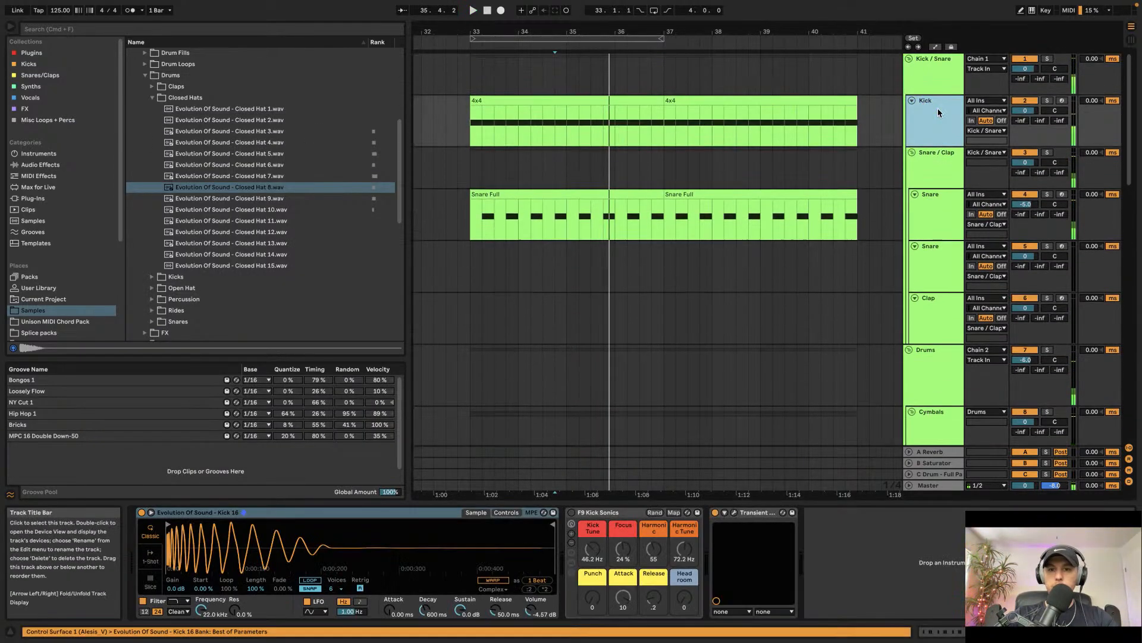
pyautogui.click(153, 99)
pyautogui.click(152, 110)
pyautogui.click(212, 185)
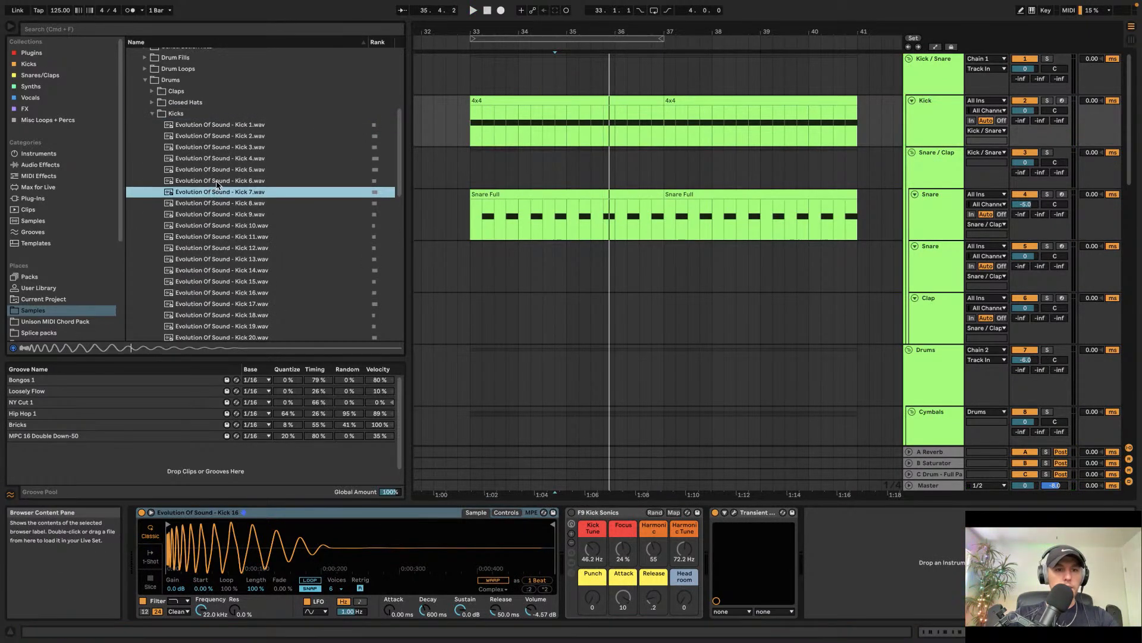
# Step: Audition the kick samples in the Kicks folder one after another
pyautogui.press('Up')
pyautogui.press('Up')
pyautogui.press('Up')
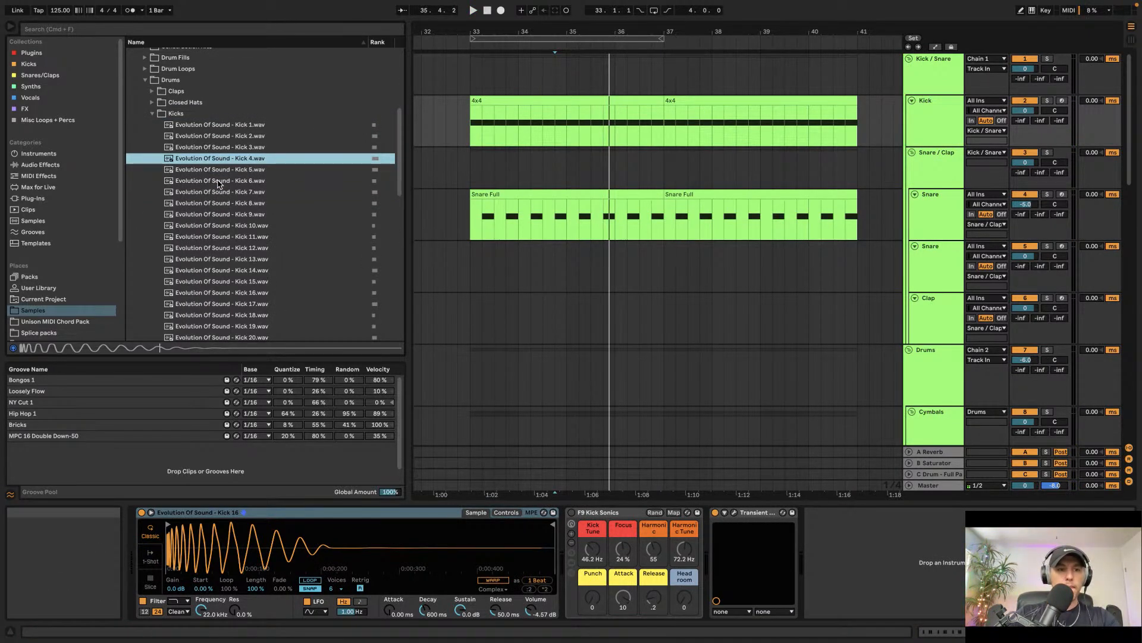
pyautogui.press('Down')
pyautogui.press('Down')
pyautogui.press('Down')
pyautogui.press('Down')
pyautogui.press('Down')
pyautogui.press('Down')
pyautogui.press('Down')
pyautogui.press('Down')
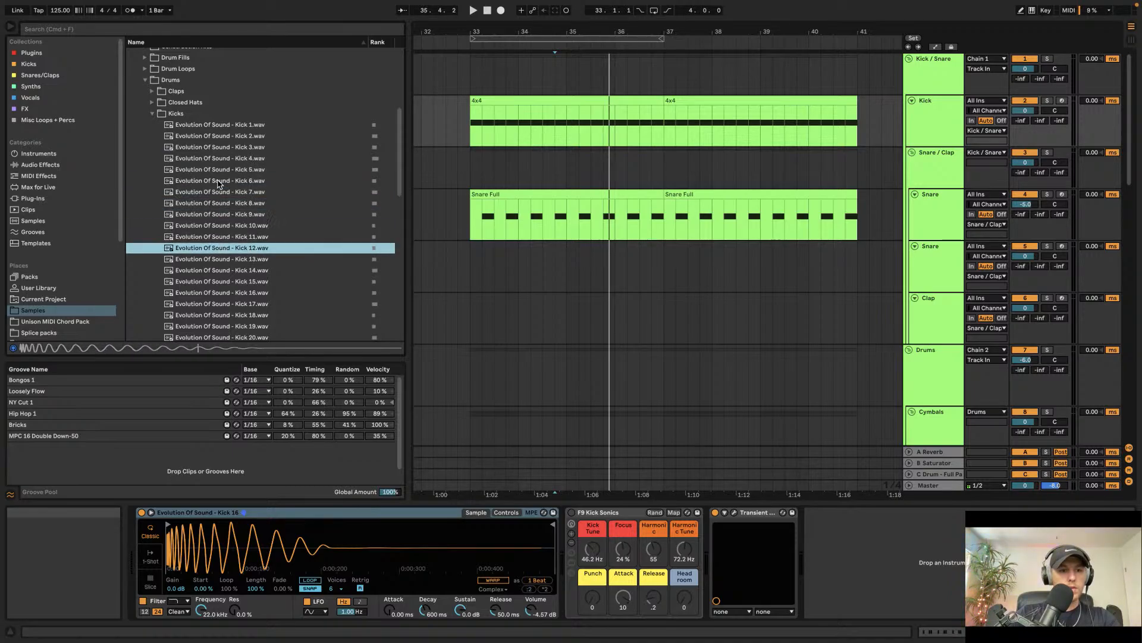
pyautogui.press('Down')
pyautogui.press('Down')
pyautogui.press('Down')
pyautogui.press('Down')
pyautogui.press('Down')
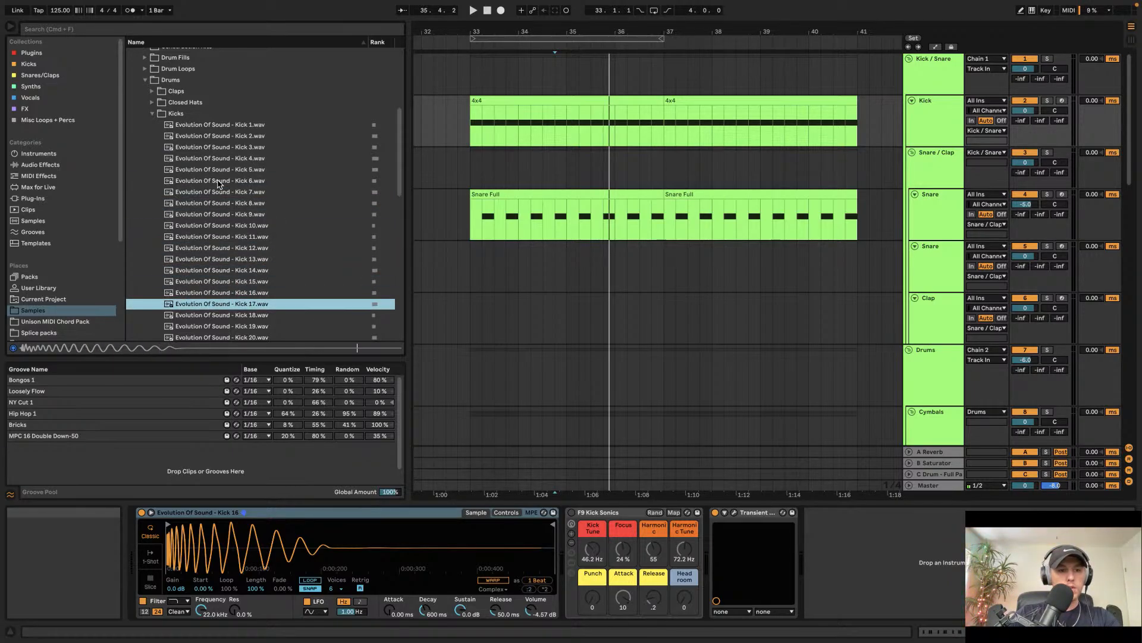
pyautogui.press('Down')
pyautogui.press('Down')
pyautogui.press('Down')
pyautogui.press('Down')
pyautogui.press('Down')
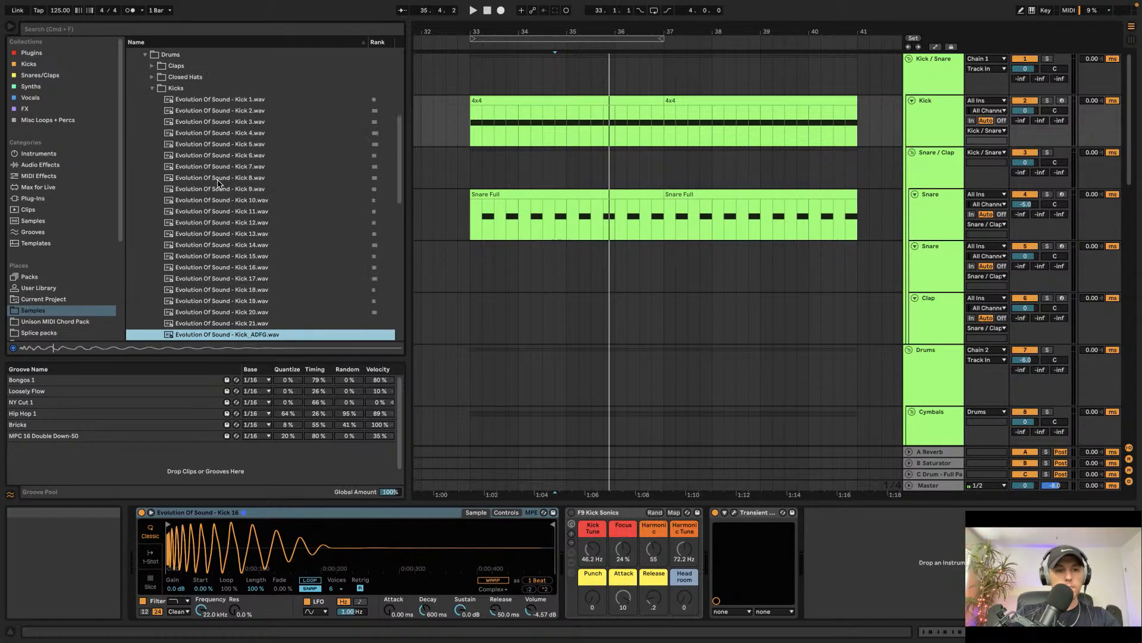
pyautogui.press('Up')
pyautogui.press('Down')
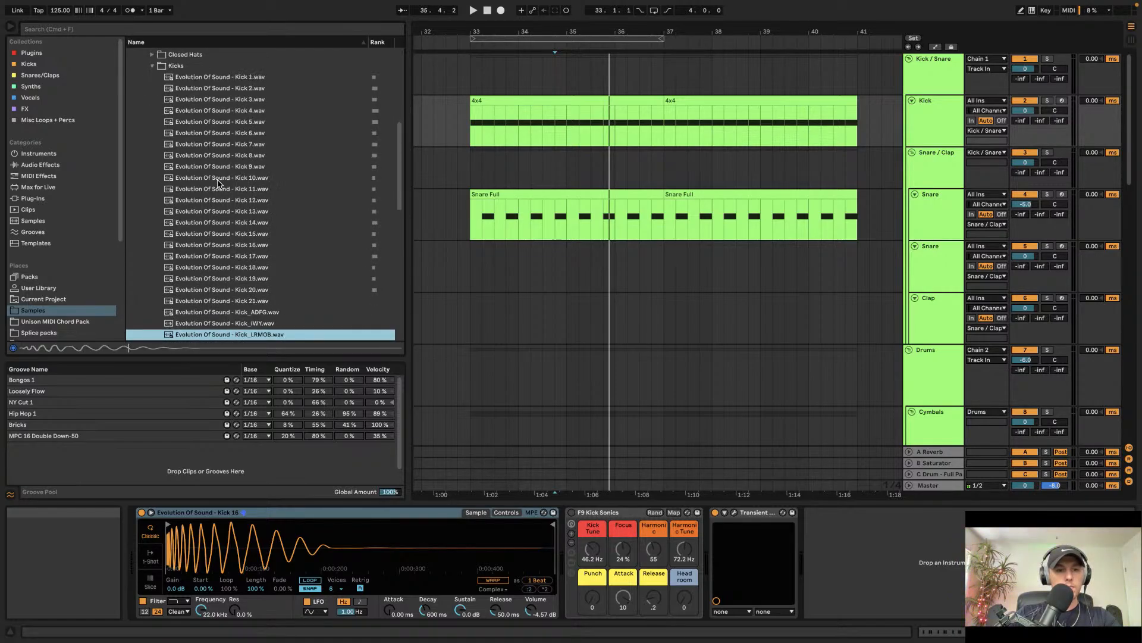
pyautogui.press('Down')
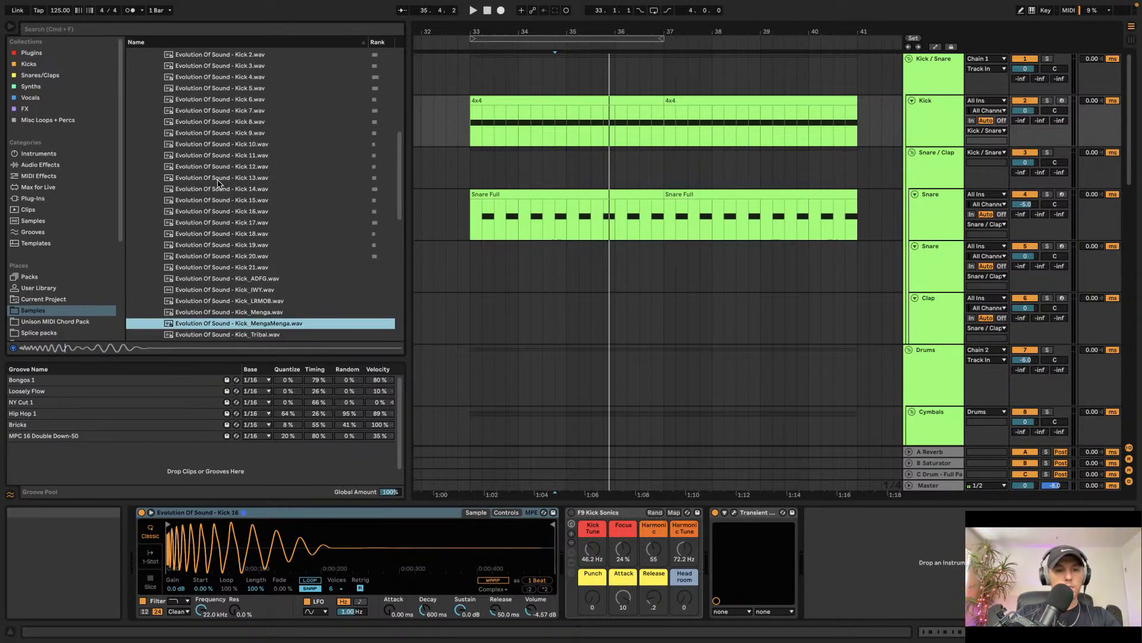
pyautogui.press('Down')
pyautogui.press('Down')
pyautogui.press('Up')
pyautogui.press('Up')
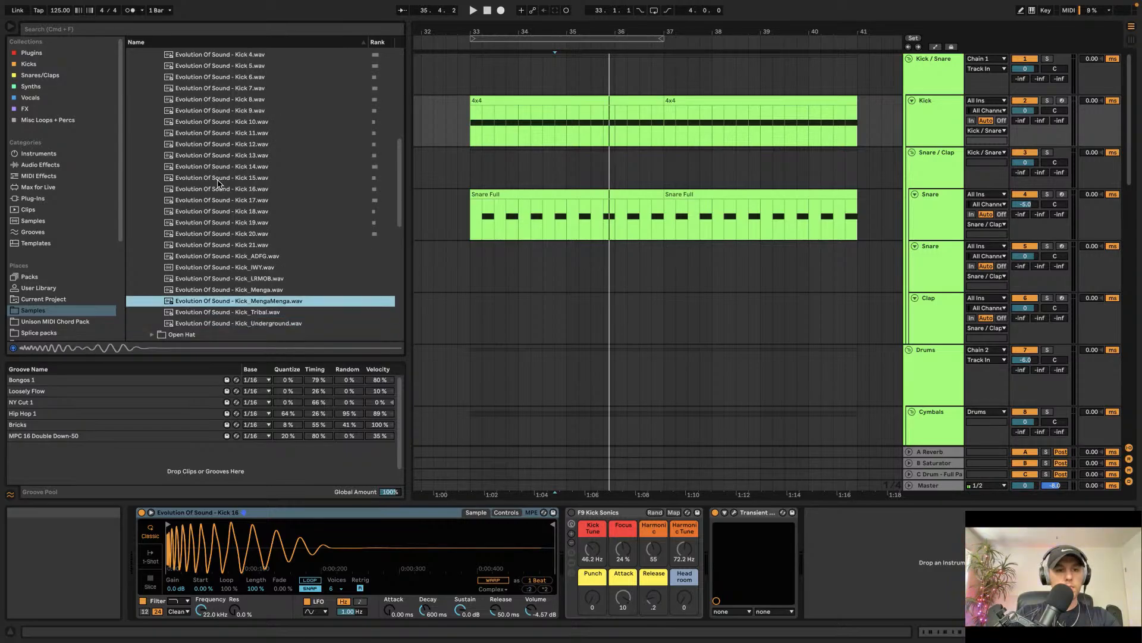
pyautogui.press('Up')
pyautogui.press('Up')
pyautogui.press('Up')
pyautogui.press('Up')
pyautogui.press('Up')
pyautogui.press('Up')
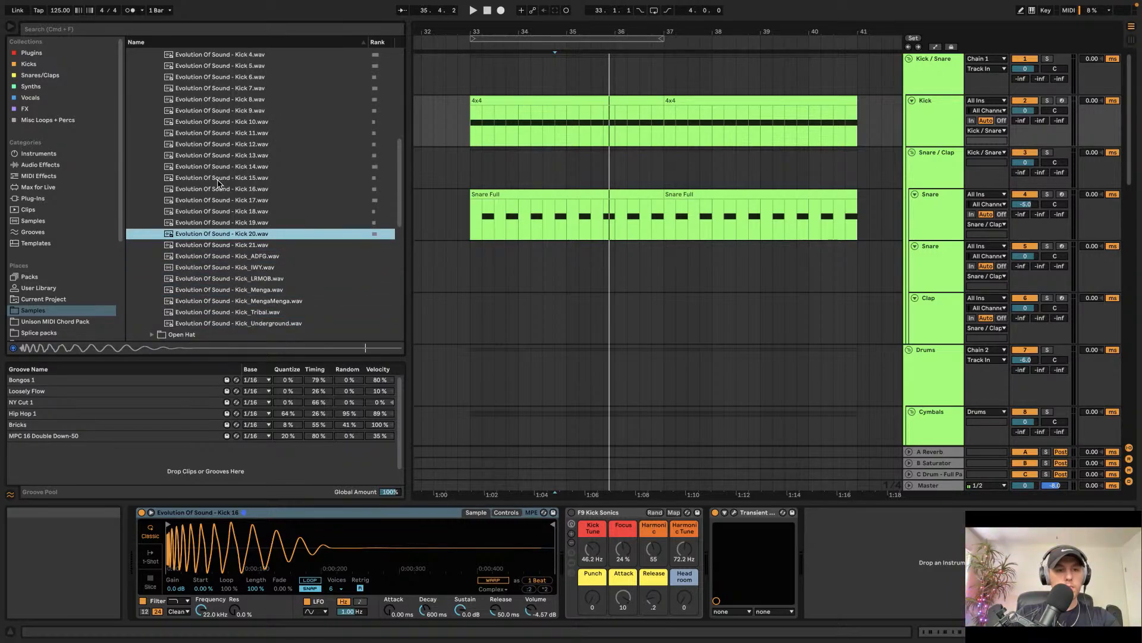
# Step: Trim the end of the Kick 16 sample in Simpler, switch it to 1-Shot mode, and play it back
pyautogui.press('space')
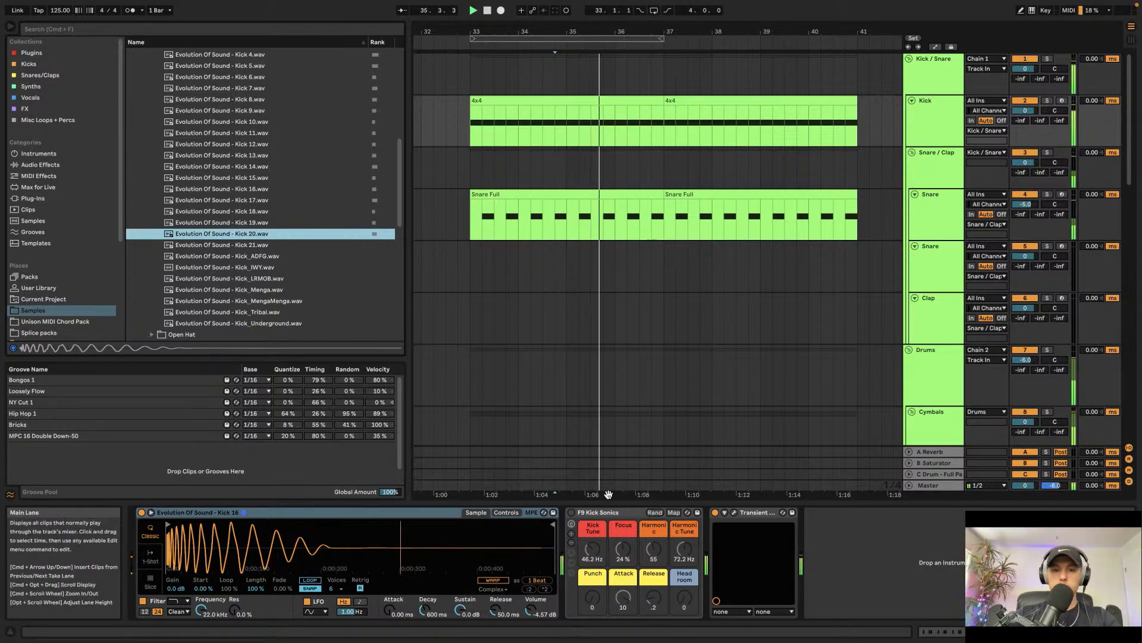
pyautogui.press('space')
pyautogui.moveTo(547, 529); pyautogui.dragTo(362, 528)
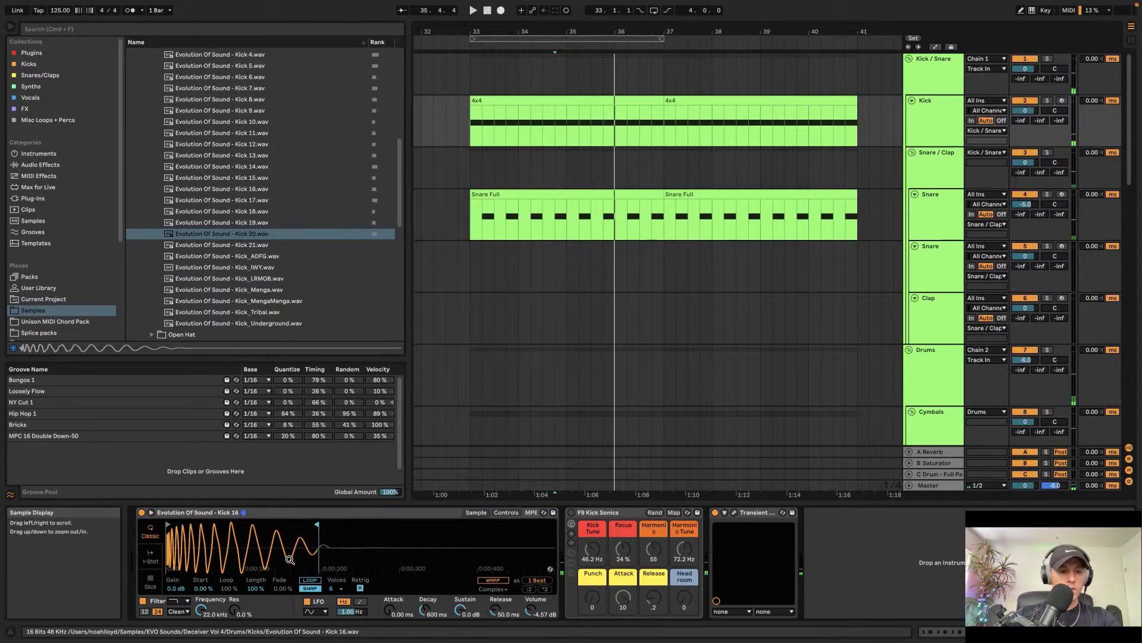
pyautogui.click(150, 557)
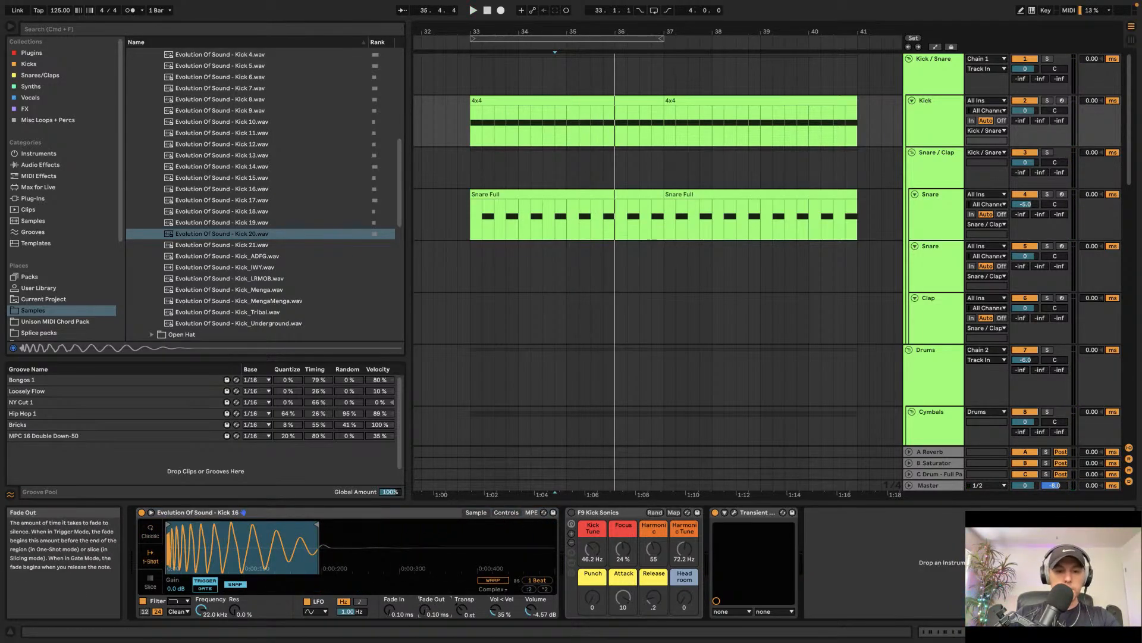
pyautogui.press('space')
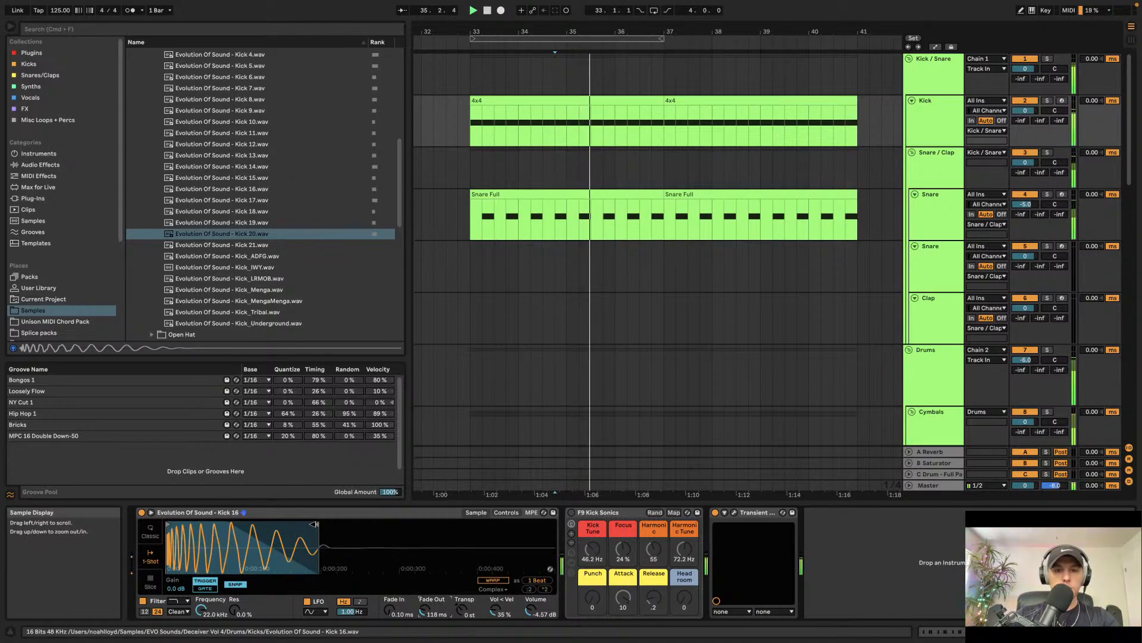
# Step: Copy the two Kick clips and paste them at bar 1 of the Kick track
pyautogui.scroll(-5, 464, 243)
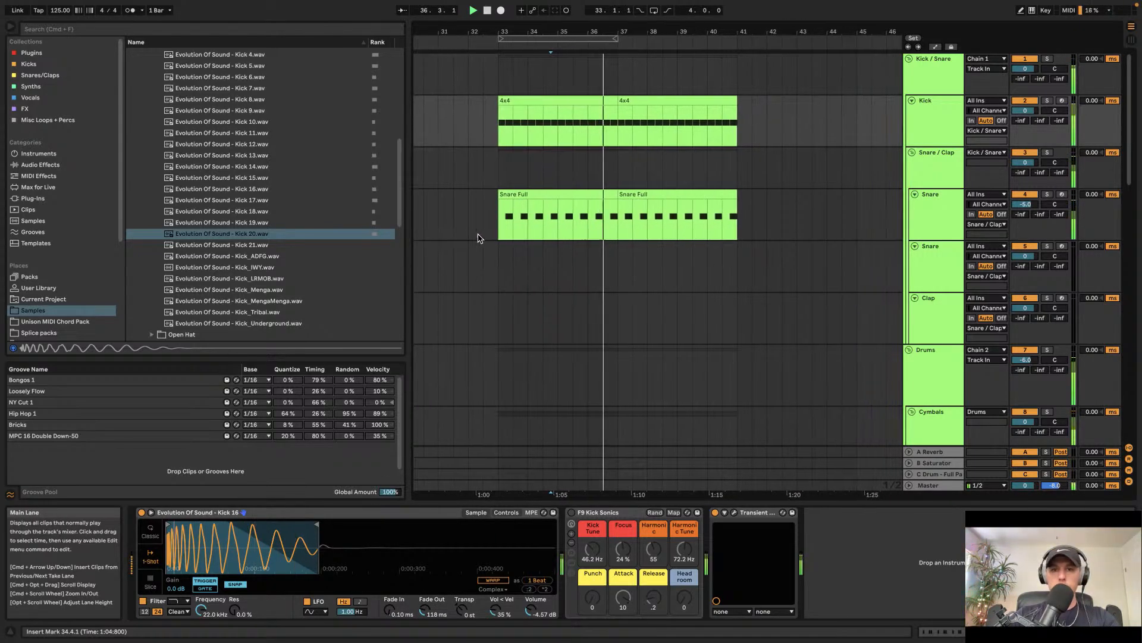
pyautogui.scroll(-5, 519, 185)
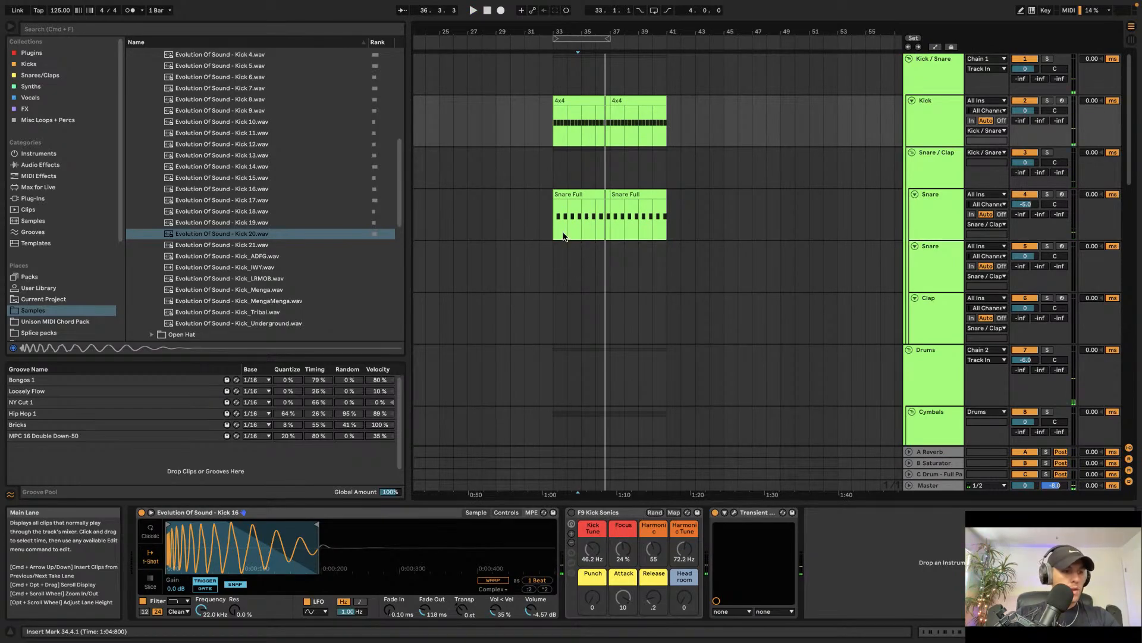
pyautogui.hscroll(-5, 564, 237)
pyautogui.hscroll(2, 564, 237)
pyautogui.click(669, 96)
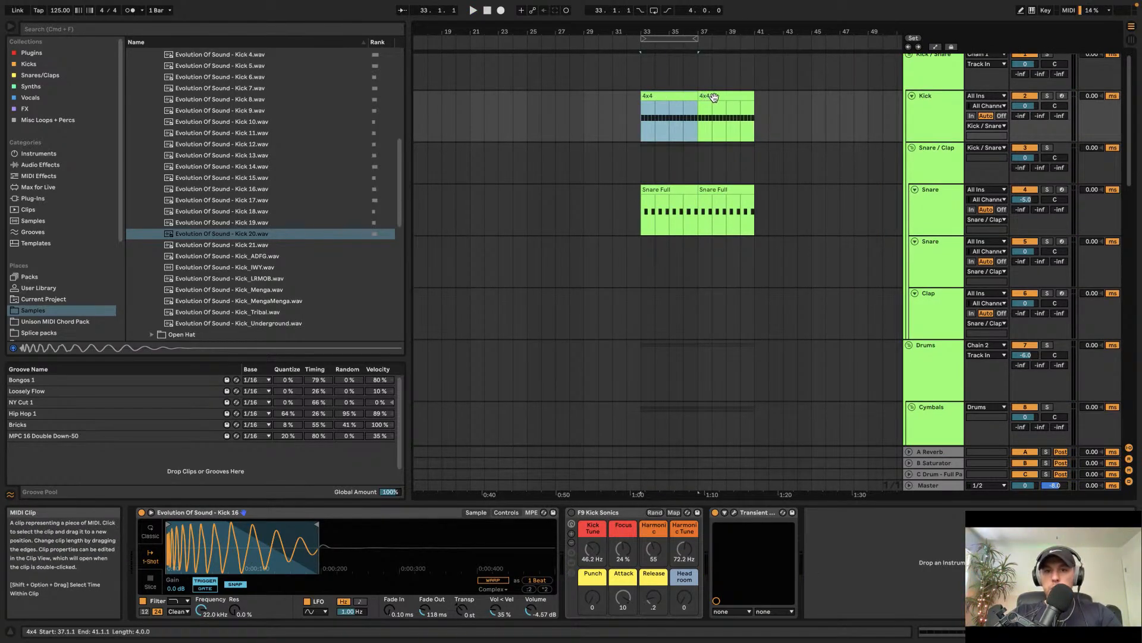
pyautogui.keyDown('shift'); pyautogui.click(714, 97); pyautogui.keyUp('shift')
pyautogui.press('super+c')
pyautogui.hscroll(-5, 655, 115)
pyautogui.click(418, 111)
pyautogui.press('super+v')
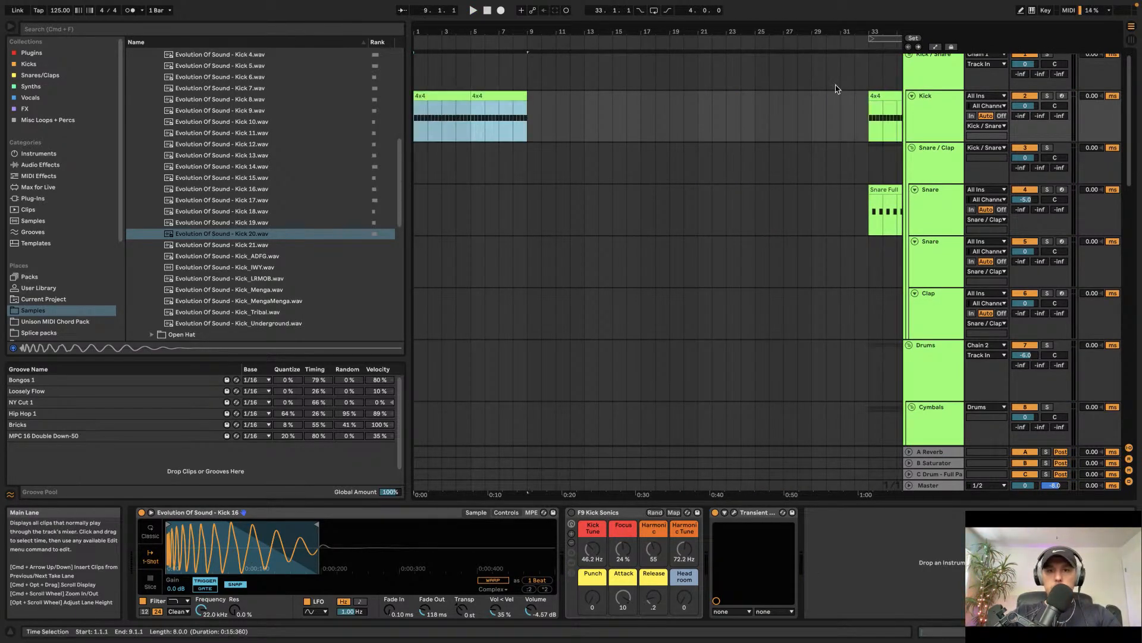
# Step: Add an EQ Eight audio effect to the Kick track's device chain and play back
pyautogui.click(922, 120)
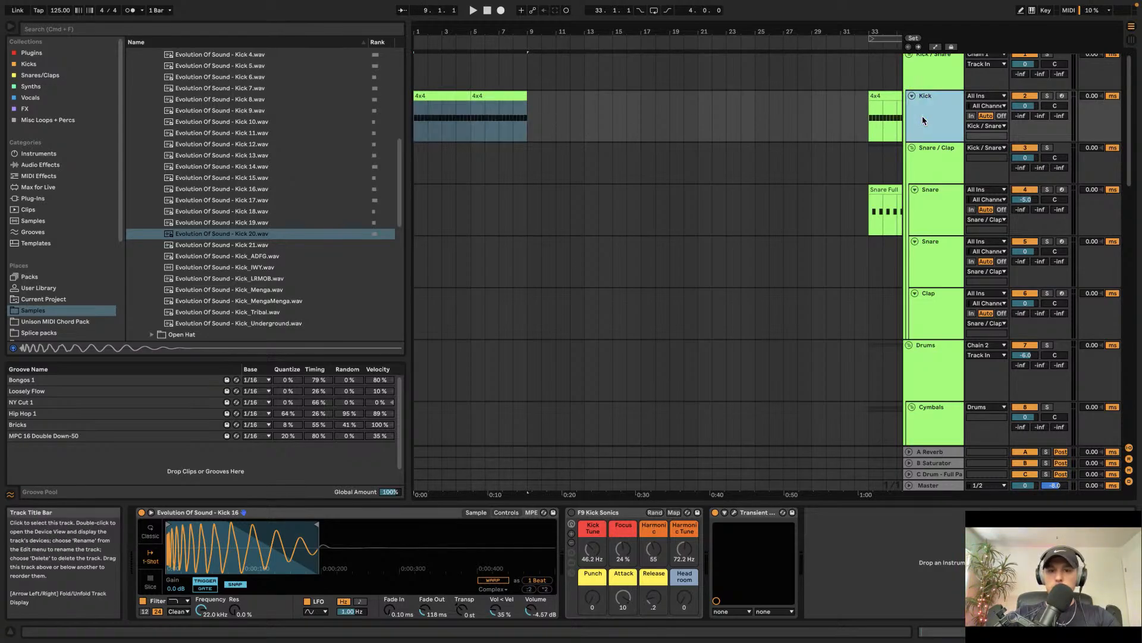
pyautogui.click(46, 166)
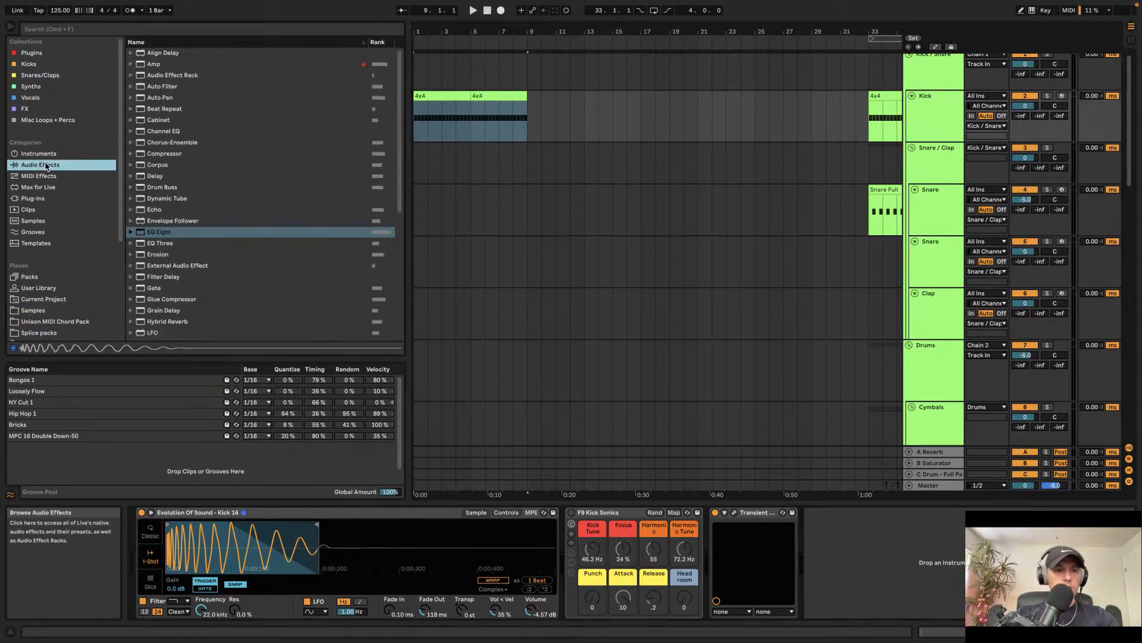
pyautogui.moveTo(158, 237); pyautogui.dragTo(926, 564)
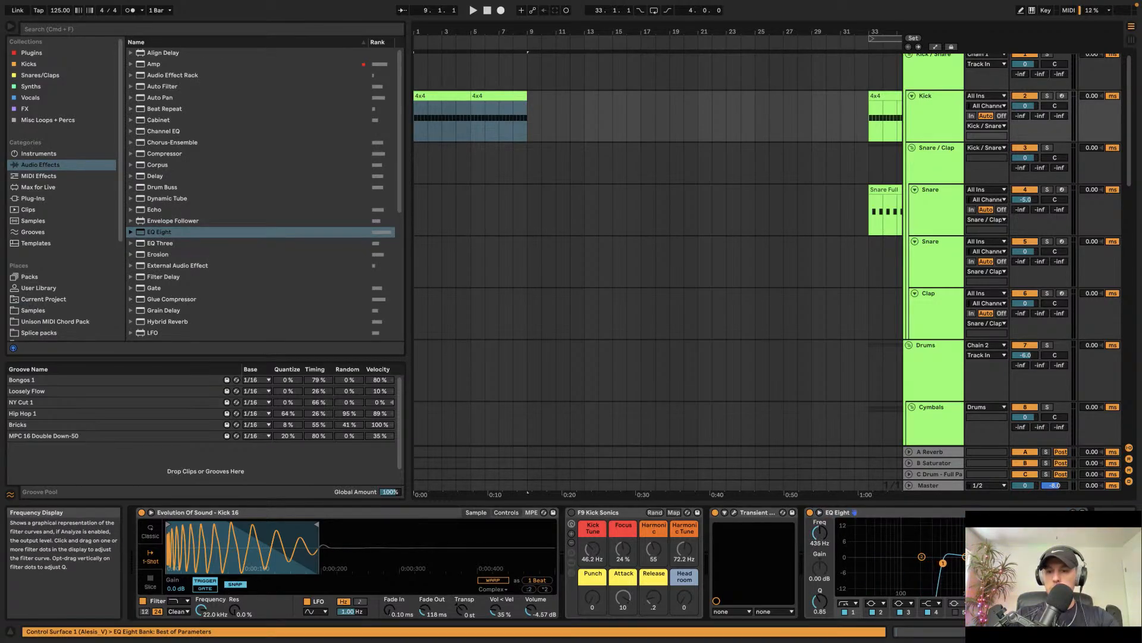
pyautogui.press('space')
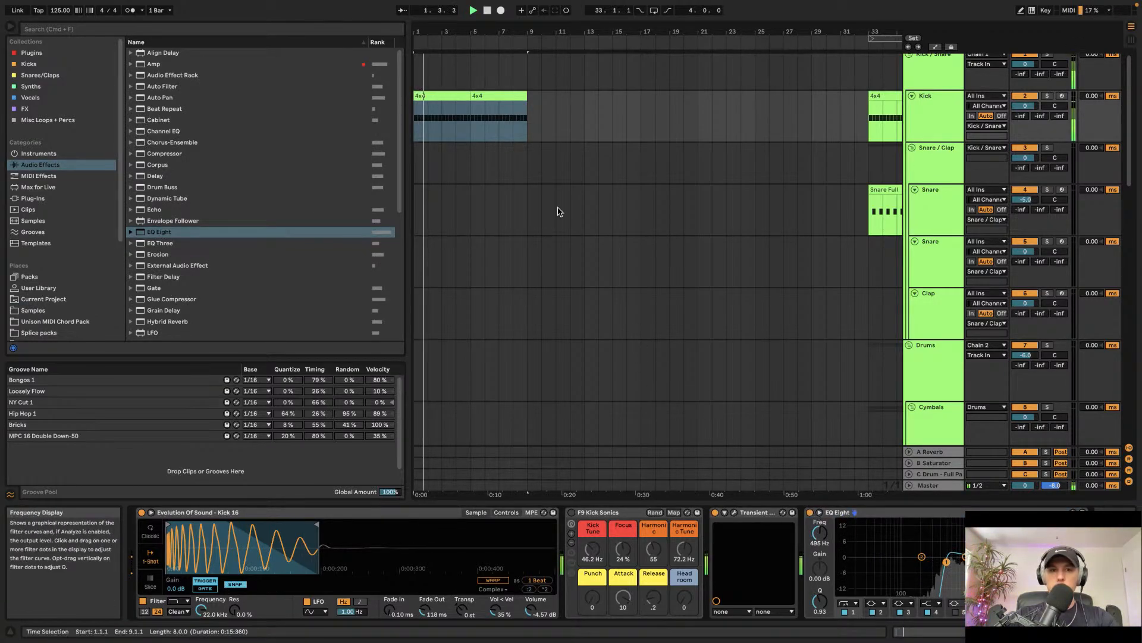
# Step: Paste the Snare clips at bar 9 of the Snare track and duplicate the first Kick clip
pyautogui.click(885, 192)
pyautogui.hscroll(5, 868, 190)
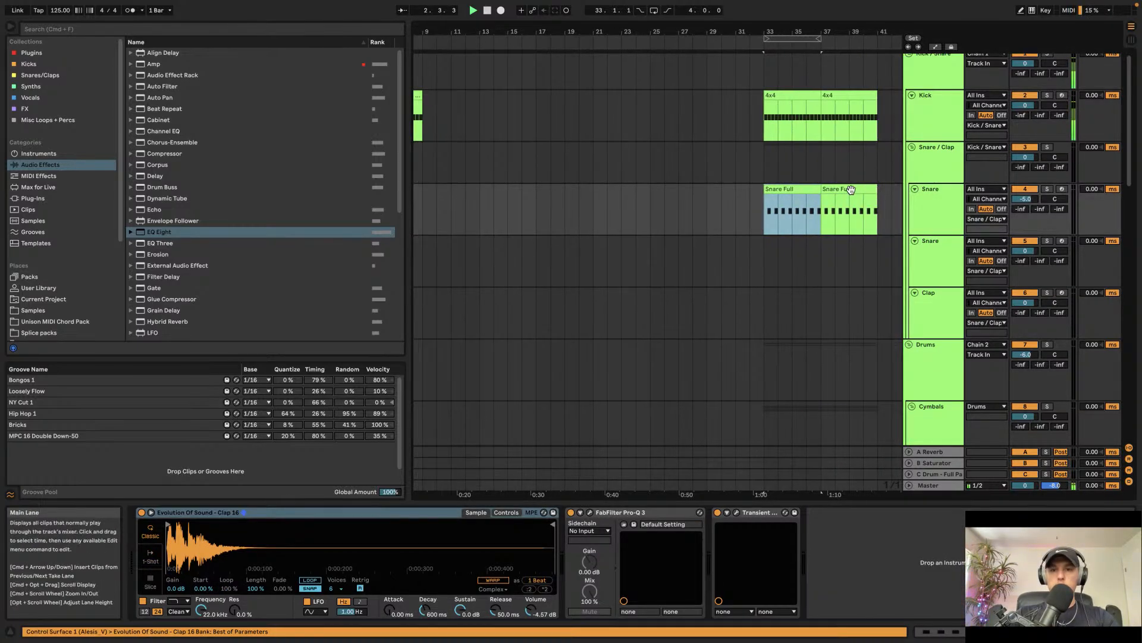
pyautogui.hscroll(-5, 774, 187)
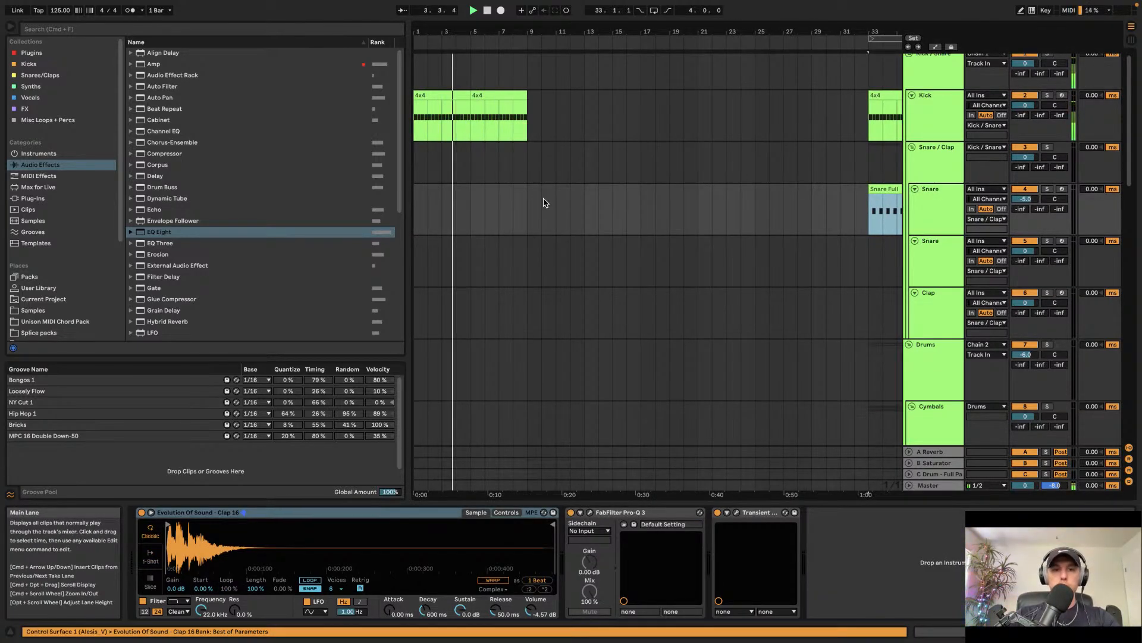
pyautogui.click(528, 204)
pyautogui.press('super+v')
pyautogui.click(440, 98)
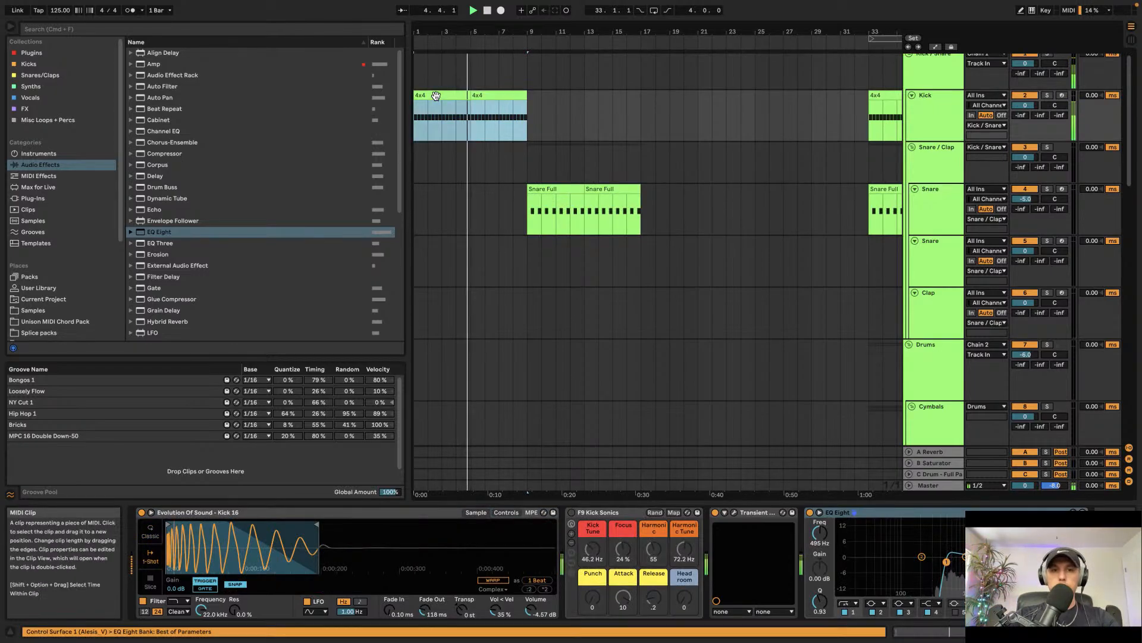
pyautogui.press('super+d')
# Step: Search the browser for 'shaker loop 12' and audition the shaker loop results
pyautogui.scroll(-8, 690, 205)
pyautogui.hscroll(4, 689, 206)
pyautogui.scroll(2, 686, 207)
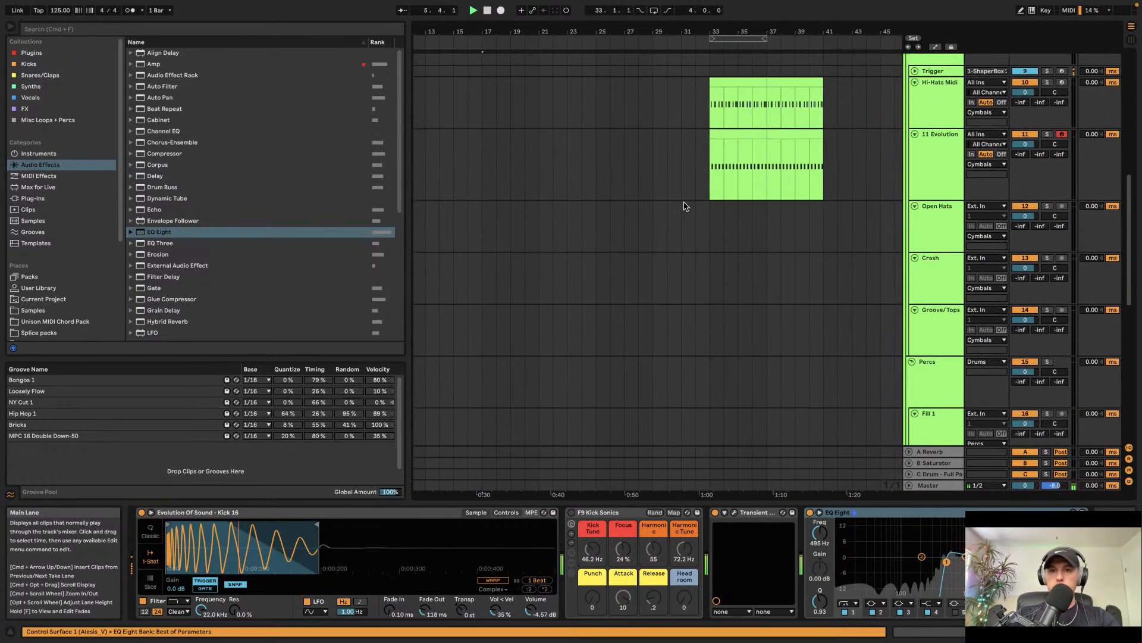
pyautogui.hscroll(-2, 743, 133)
pyautogui.hscroll(-6, 773, 157)
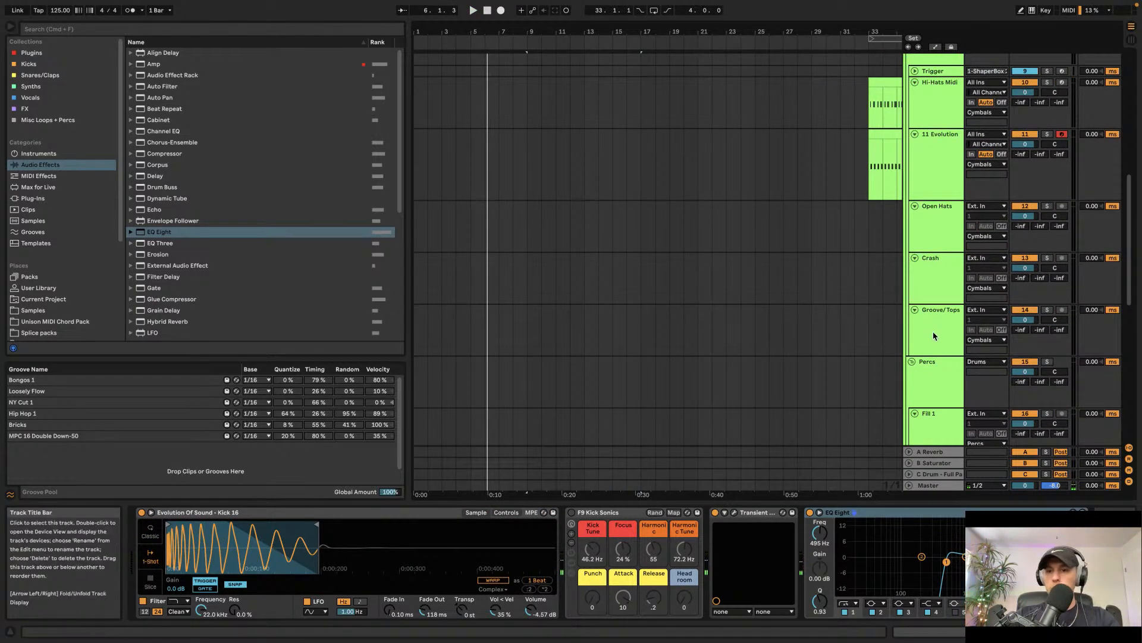
pyautogui.press('super+f')
pyautogui.write('shaker ')
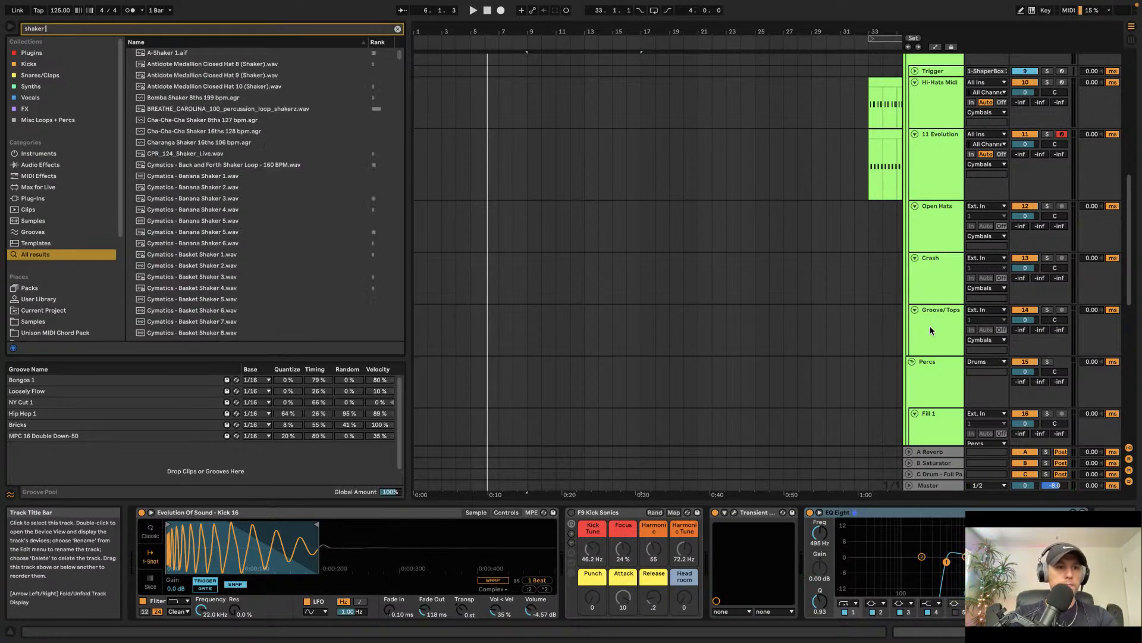
pyautogui.write('loop 12')
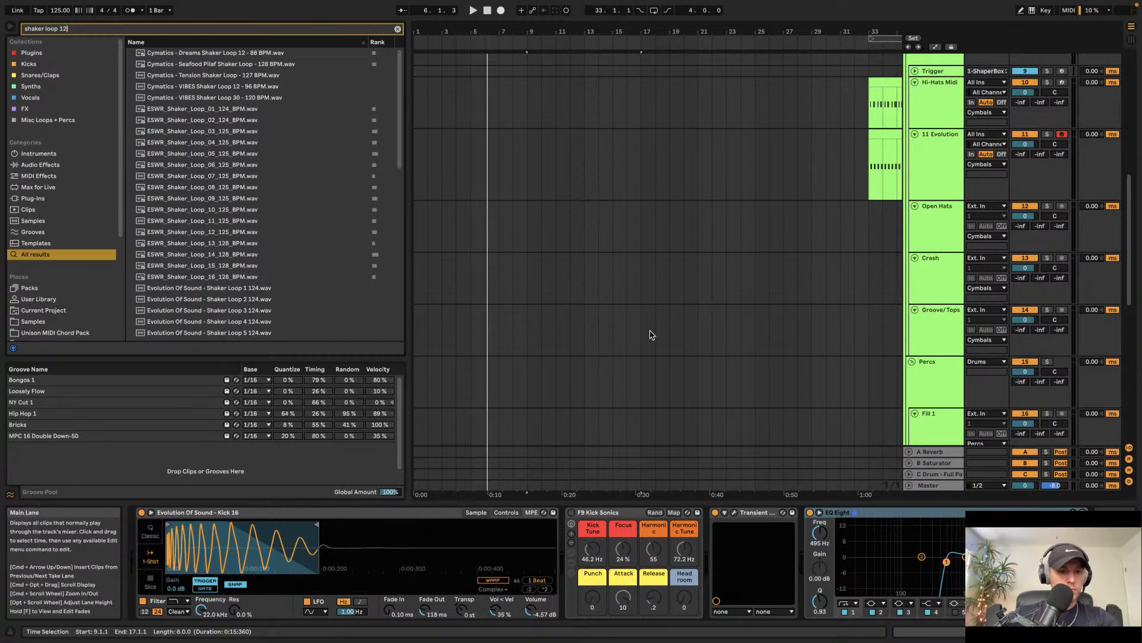
pyautogui.click(244, 233)
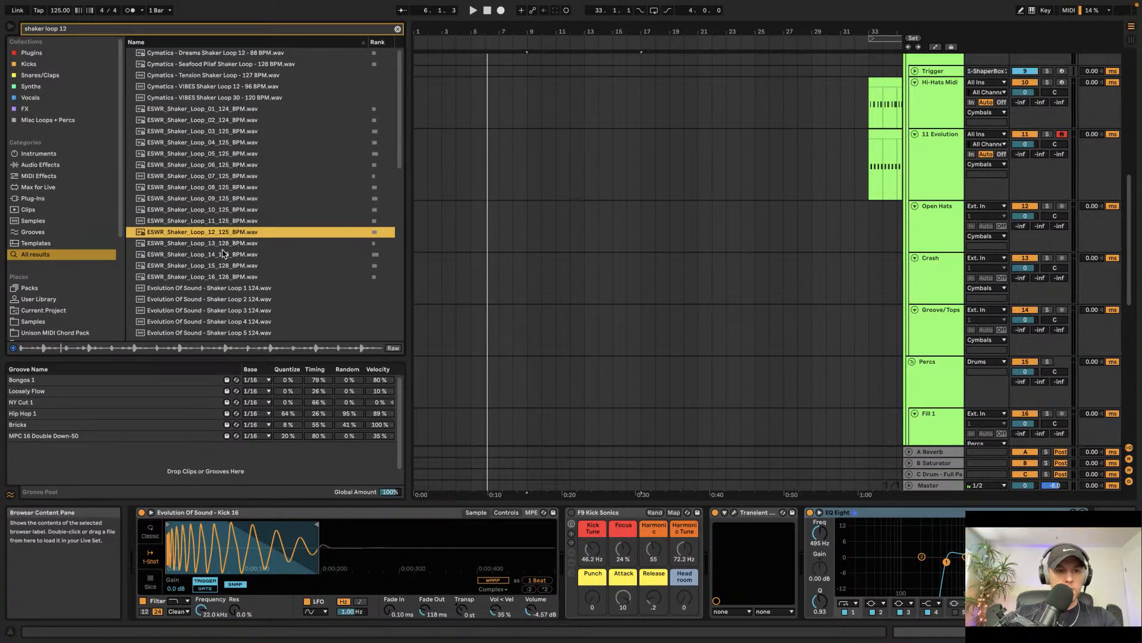
pyautogui.click(222, 267)
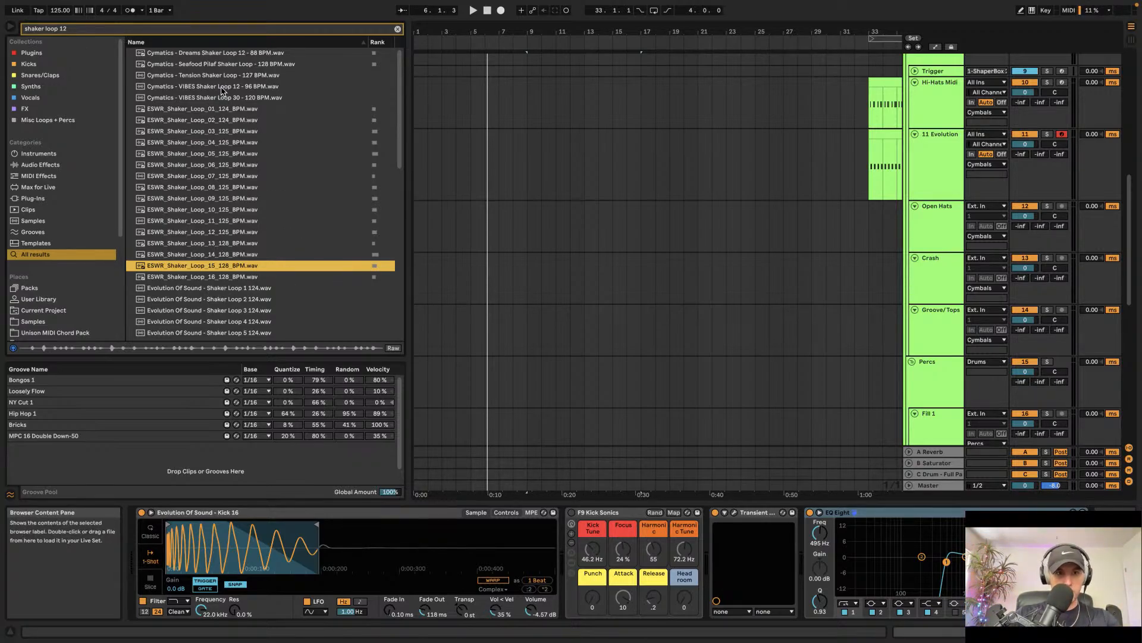
# Step: Place Evolution Of Sound - Shaker Loop 10 126.wav on the Groove/Tops track at bar 9 and play it
pyautogui.scroll(-5, 247, 290)
pyautogui.scroll(-7, 238, 268)
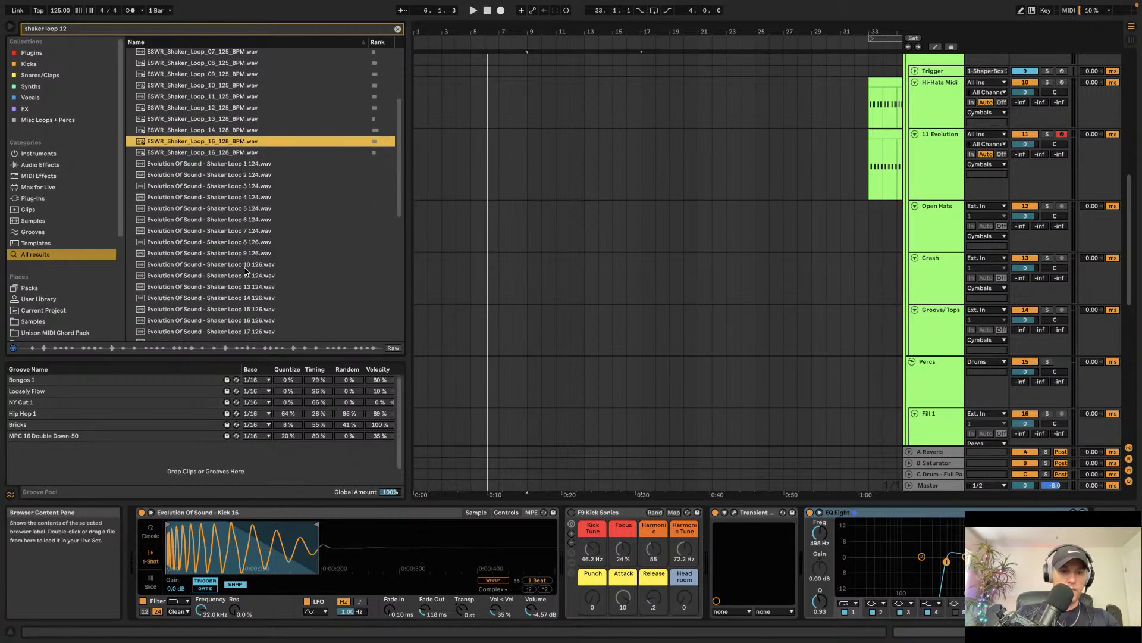
pyautogui.scroll(1, 212, 262)
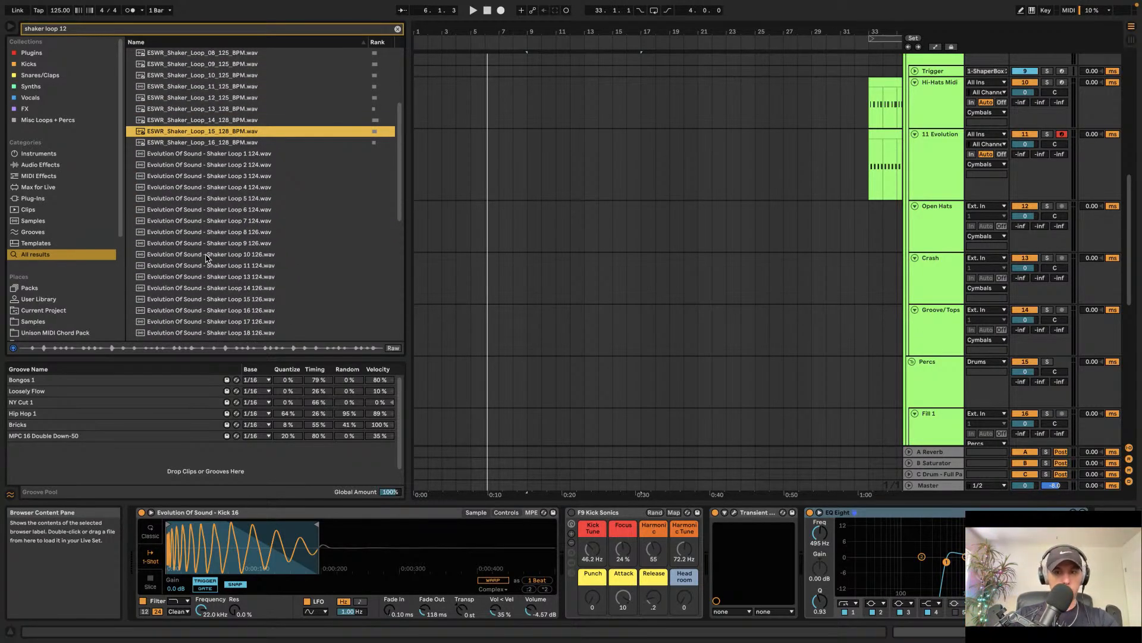
pyautogui.moveTo(206, 257); pyautogui.dragTo(533, 338)
pyautogui.press('space')
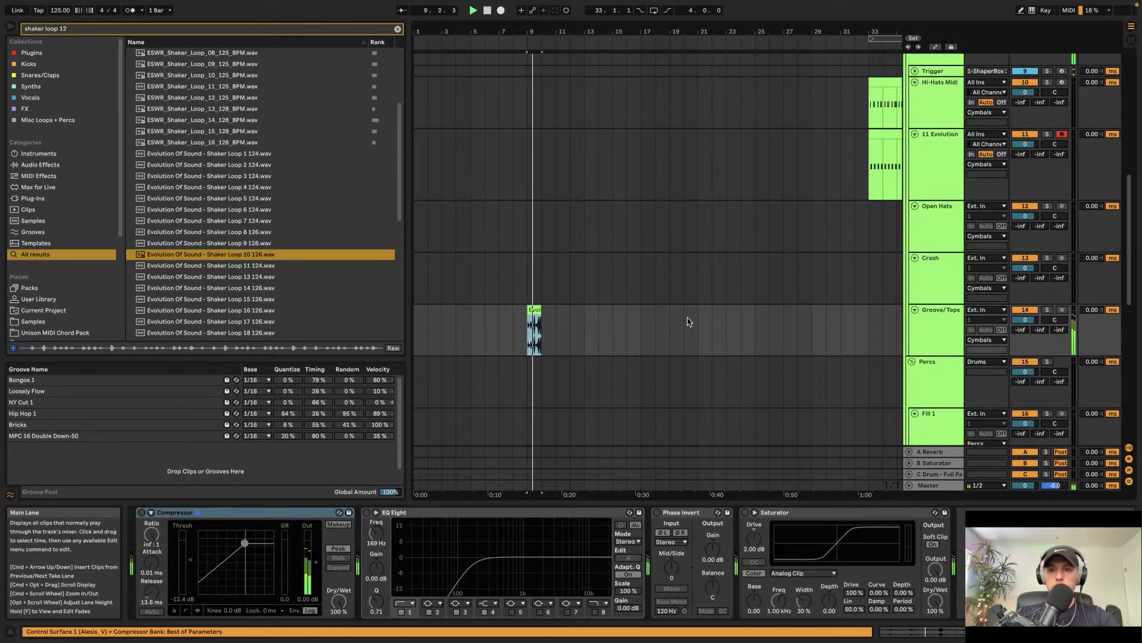
# Step: Audition shaker loops and place KSHMR_Shaker_Loop_13_123.wav on the Groove/Tops track at bar 9, then play it
pyautogui.press('Down')
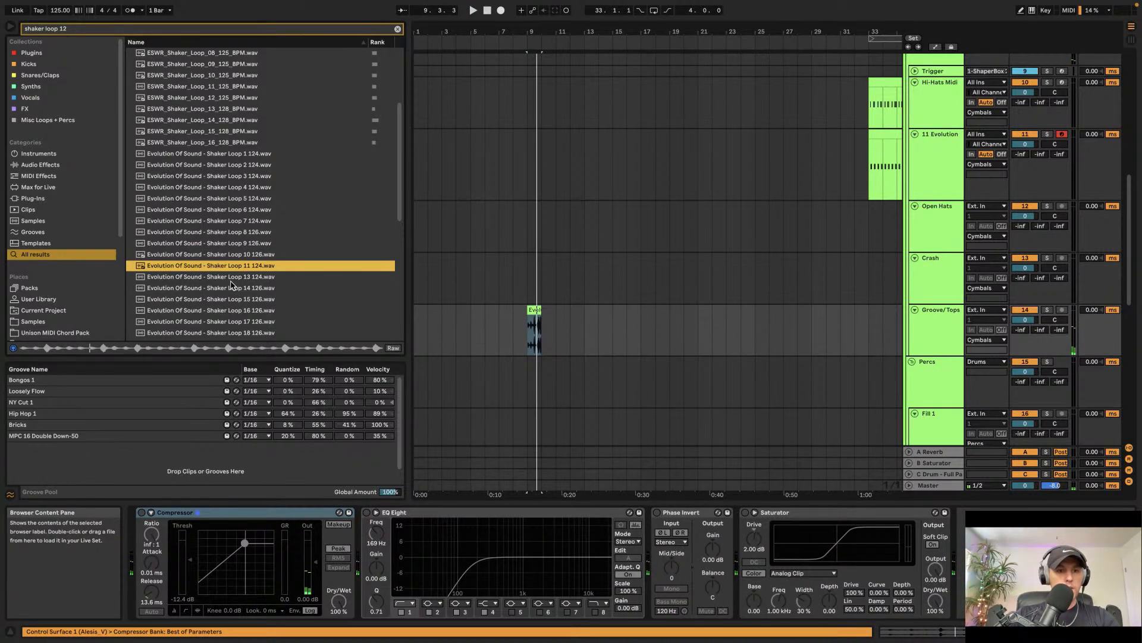
pyautogui.press('Down')
pyautogui.press('Down')
pyautogui.press('Down')
pyautogui.press('Down')
pyautogui.press('Down')
pyautogui.press('Down')
pyautogui.press('Down')
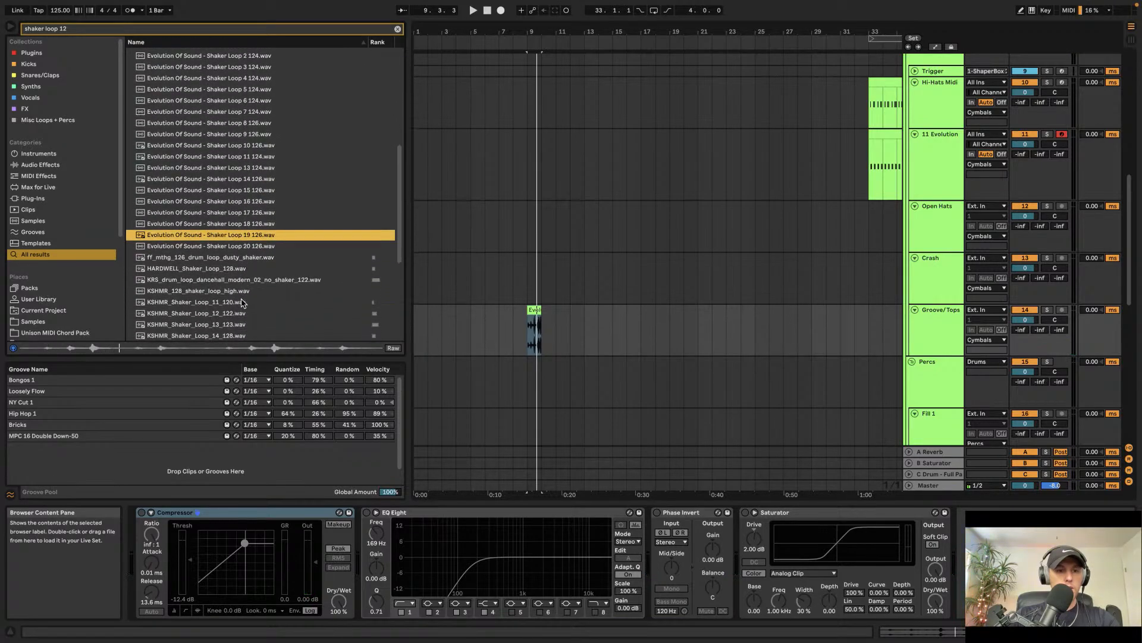
pyautogui.scroll(-2, 238, 297)
pyautogui.click(224, 283)
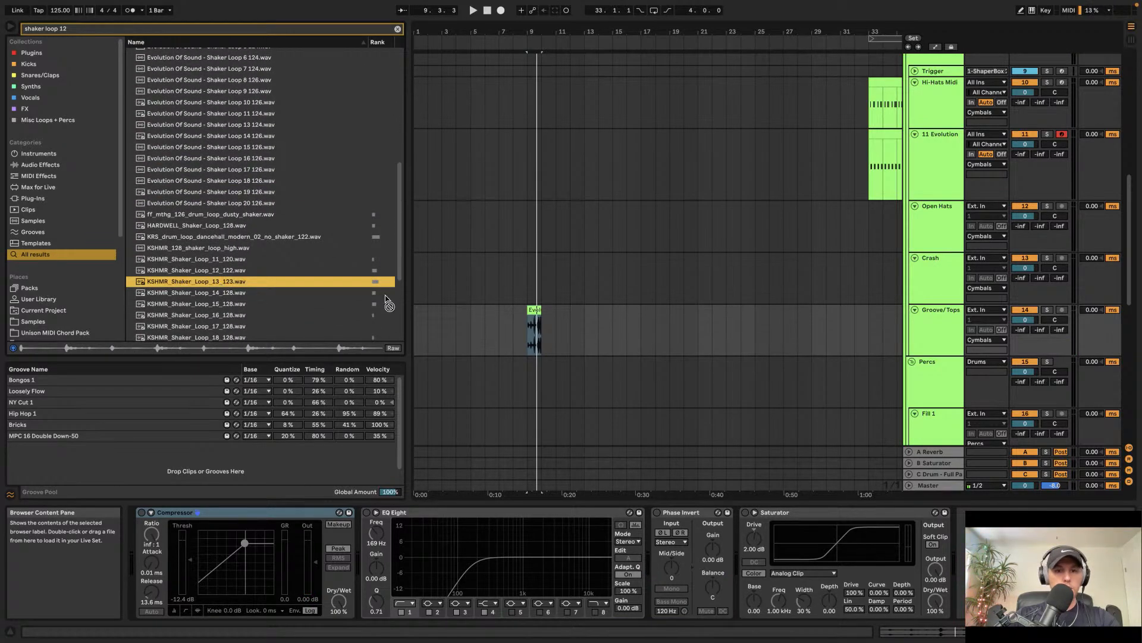
pyautogui.moveTo(388, 303); pyautogui.dragTo(532, 310)
pyautogui.press('space')
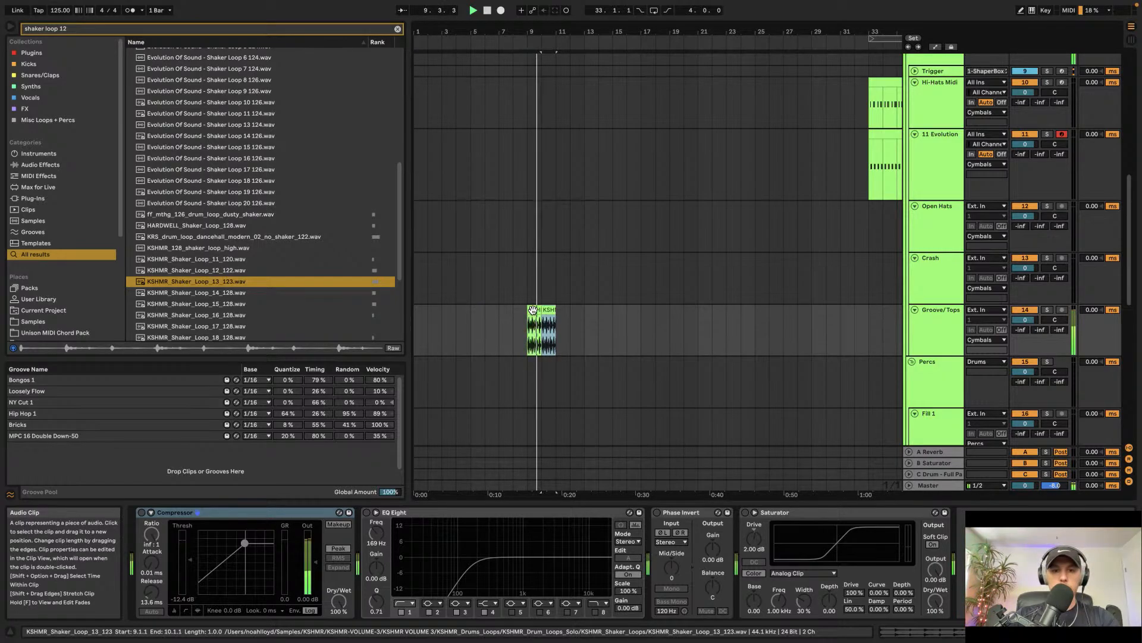
# Step: Duplicate the shaker loop clip three times along the Groove/Tops track
pyautogui.press('super+d')
pyautogui.press('super+d')
pyautogui.press('super+d')
pyautogui.press('super+d')
pyautogui.press('super+d')
pyautogui.press('super+d')
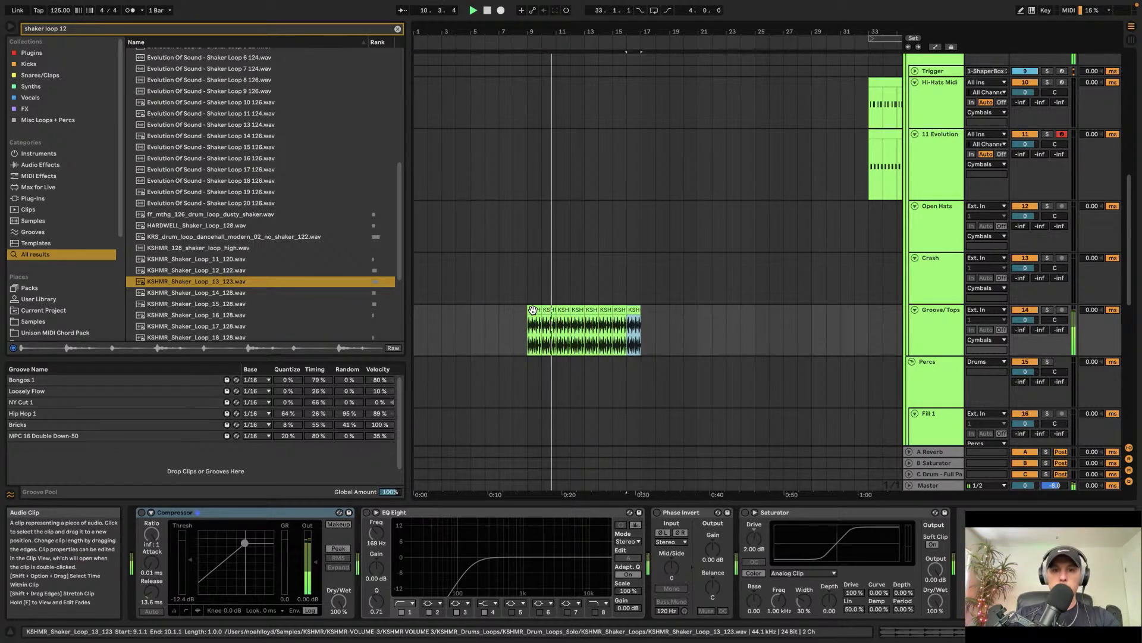
# Step: Draw Device On automation for the Kick track's EQ Eight so it switches at bar 9
pyautogui.scroll(10, 533, 312)
pyautogui.click(554, 100)
pyautogui.press('space')
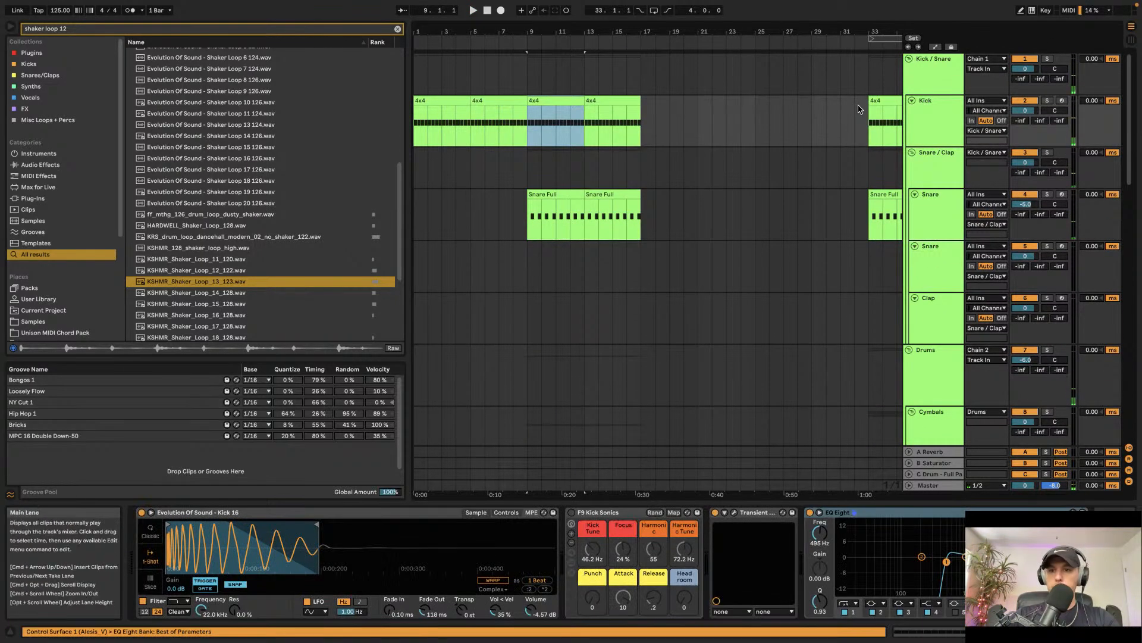
pyautogui.click(858, 109)
pyautogui.press('a')
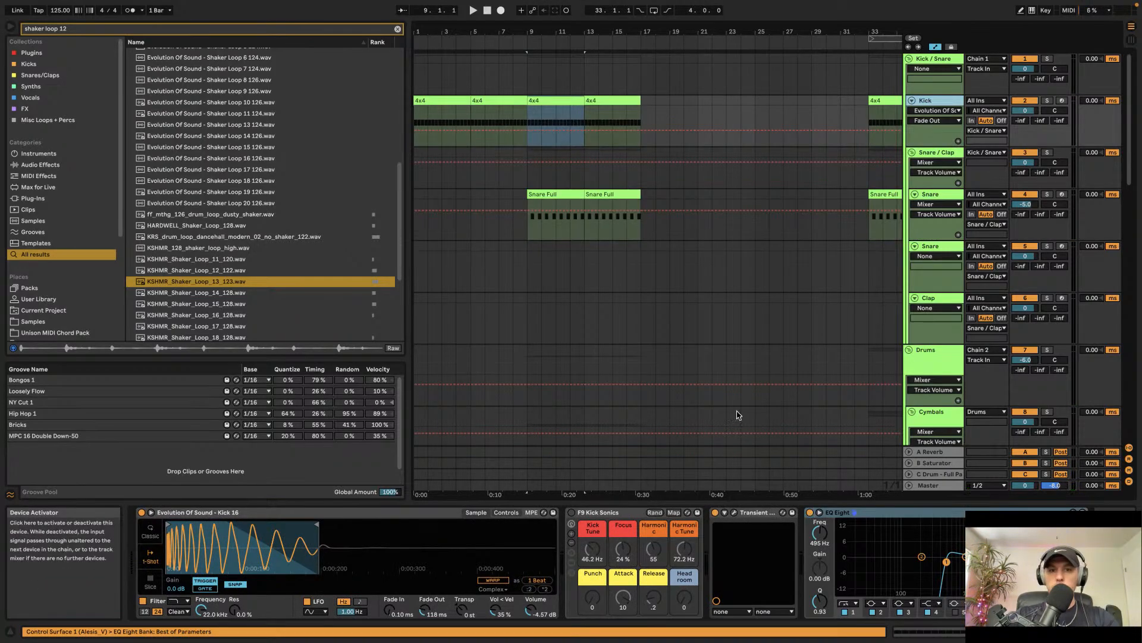
pyautogui.click(809, 513)
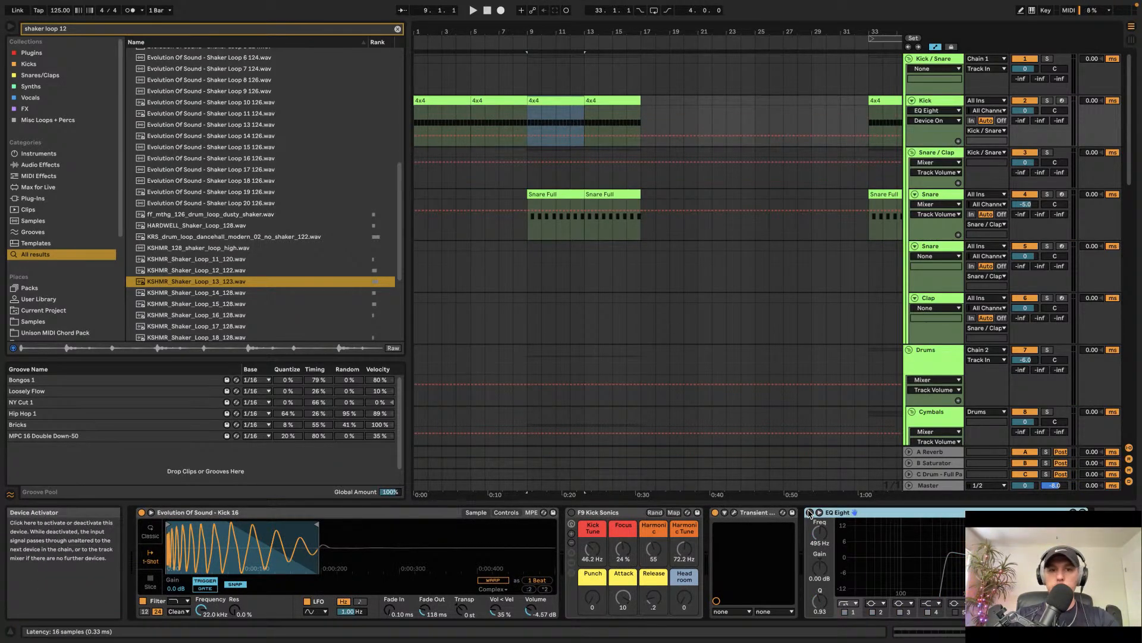
pyautogui.click(525, 116)
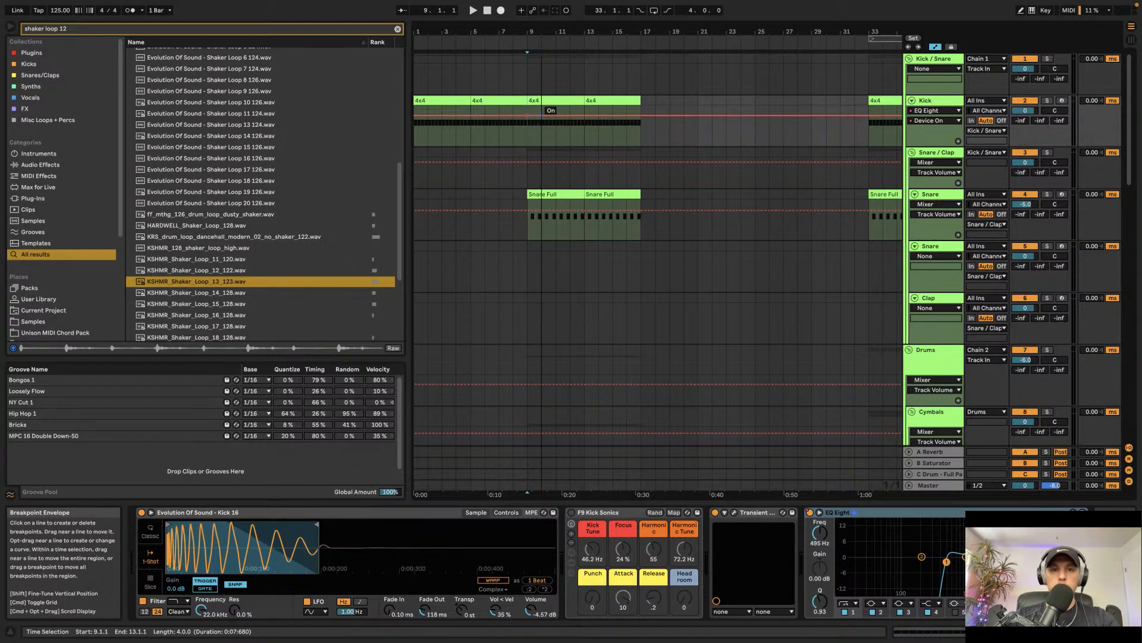
pyautogui.moveTo(541, 116); pyautogui.dragTo(528, 136)
pyautogui.press('space')
pyautogui.scroll(-1, 538, 152)
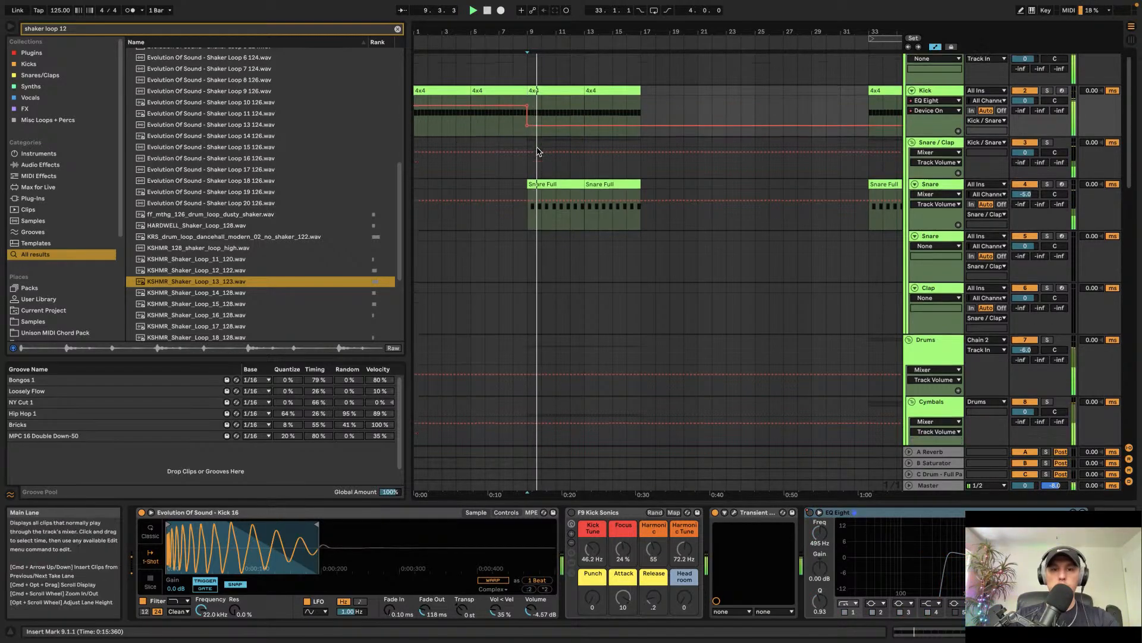
# Step: Copy the hi-hat clip and paste it at bar 9 on the Hi-Hats Midi track, then play
pyautogui.scroll(-10, 537, 152)
pyautogui.hscroll(5, 556, 158)
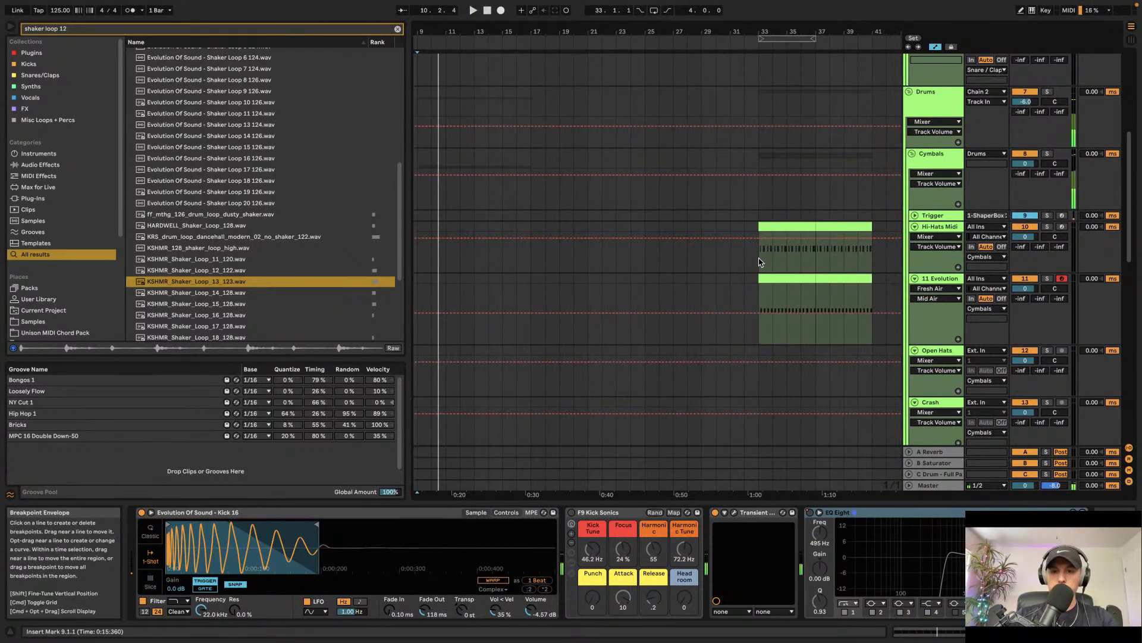
pyautogui.click(774, 227)
pyautogui.keyDown('shift'); pyautogui.click(858, 227); pyautogui.keyUp('shift')
pyautogui.hscroll(-5, 589, 222)
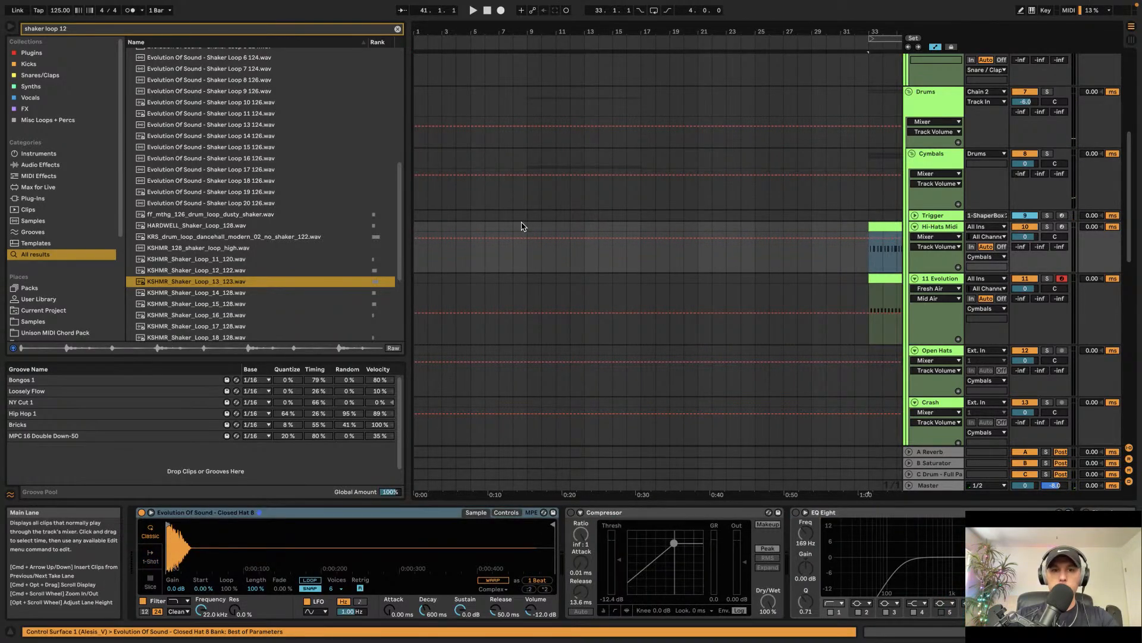
pyautogui.click(523, 227)
pyautogui.press('super+v')
pyautogui.press('space')
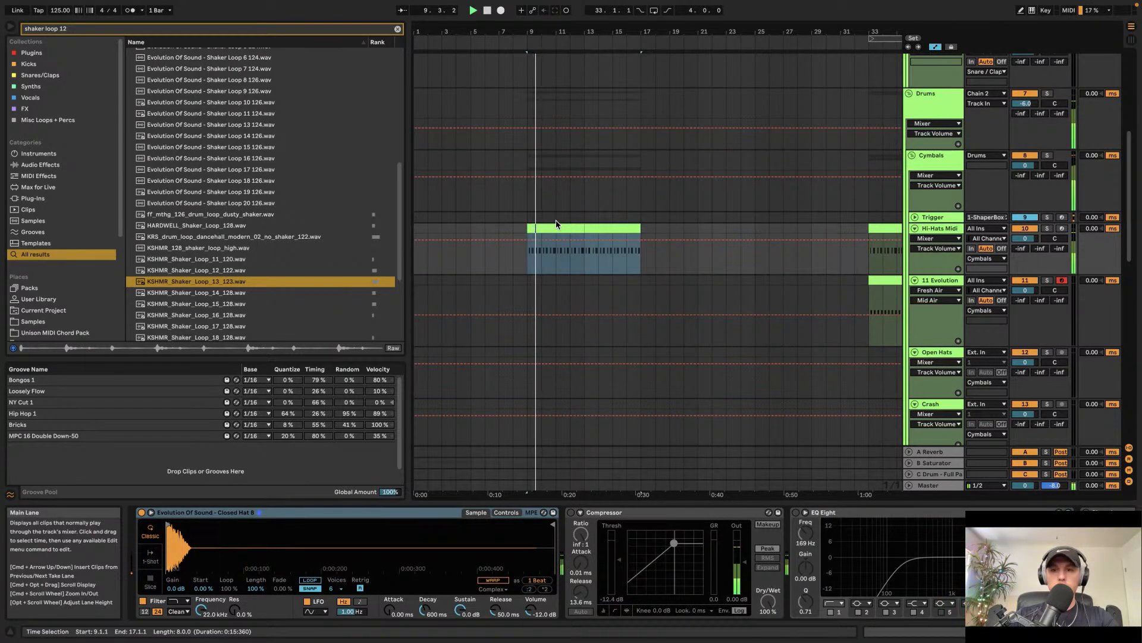
# Step: Scroll through the arrangement to review the drum tracks
pyautogui.scroll(5, 556, 225)
pyautogui.scroll(-2, 557, 224)
pyautogui.scroll(1, 552, 227)
pyautogui.scroll(-6, 551, 228)
pyautogui.hscroll(-3, 551, 228)
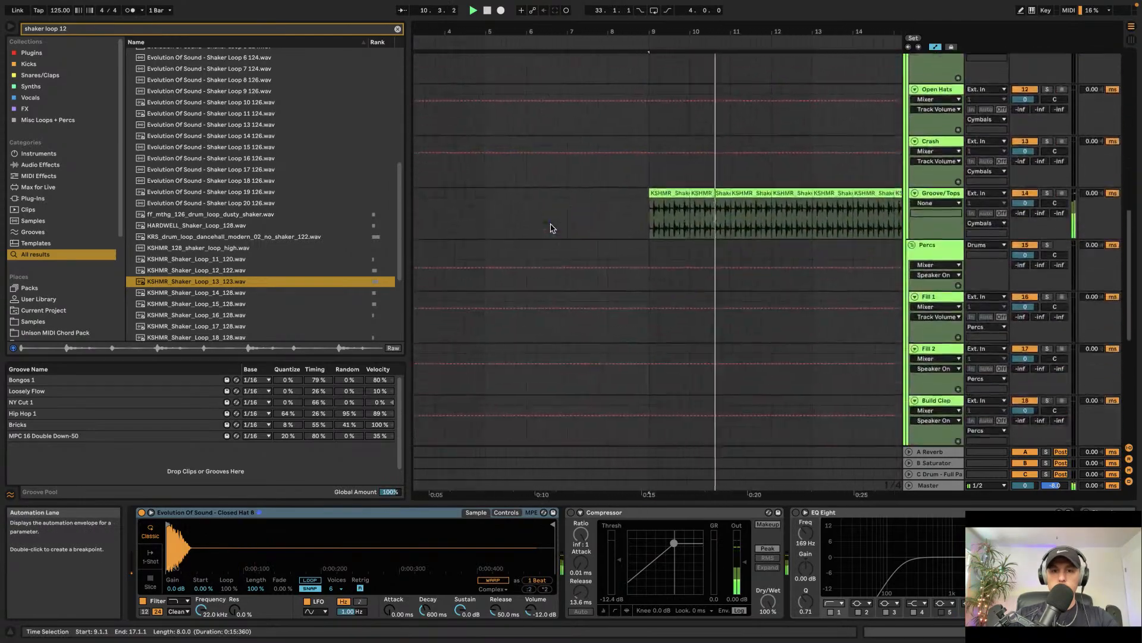
pyautogui.scroll(-3, 551, 228)
pyautogui.scroll(-5, 552, 228)
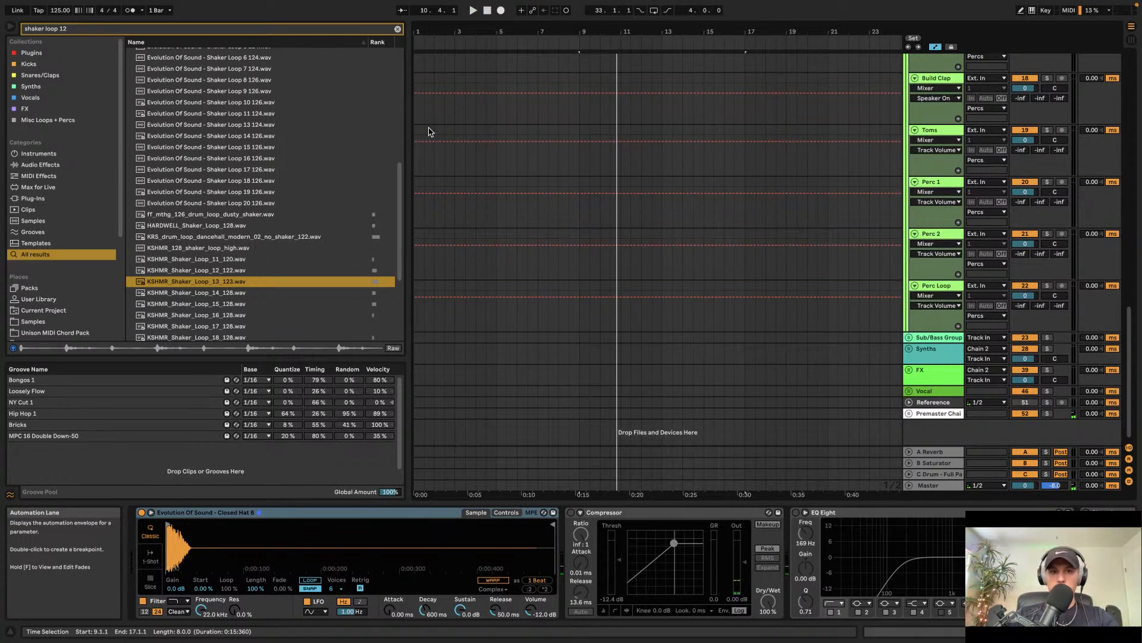
# Step: Unfold the Synths group and insert a four-bar MIDI clip from bar 1 on the 31 Serum track
pyautogui.click(398, 29)
pyautogui.scroll(2, 780, 241)
pyautogui.scroll(-2, 783, 244)
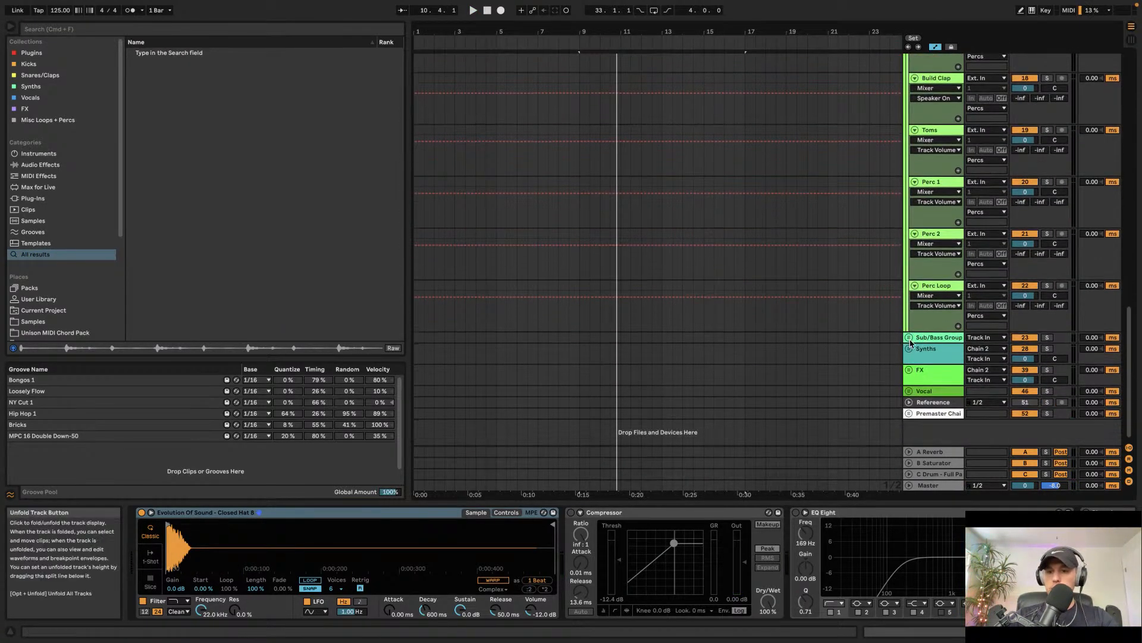
pyautogui.click(909, 349)
pyautogui.scroll(-3, 932, 382)
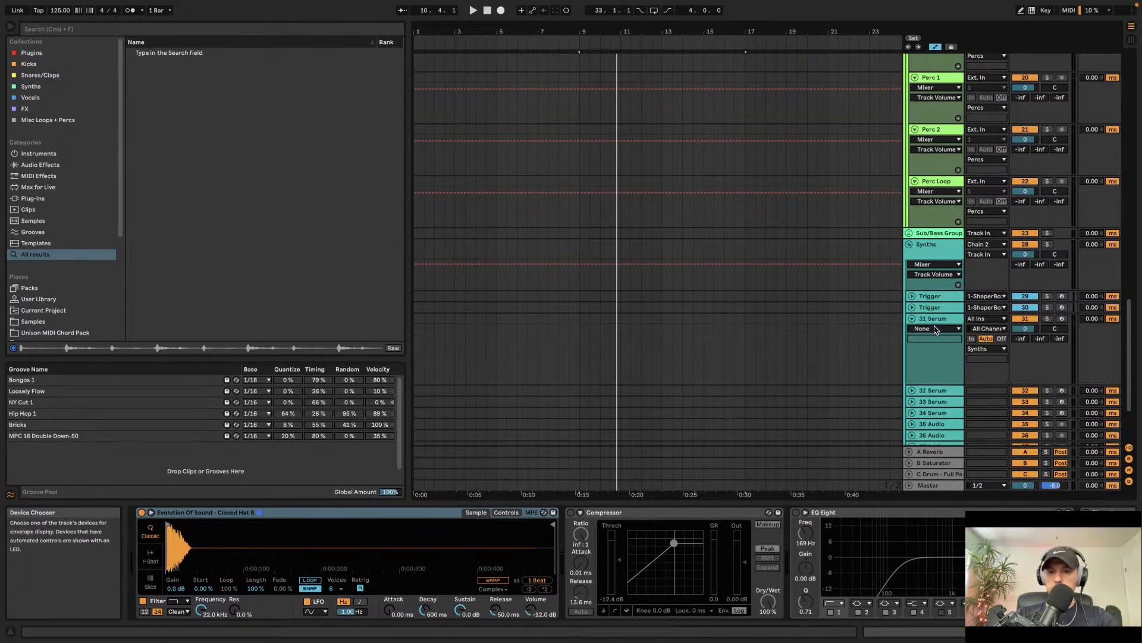
pyautogui.click(935, 325)
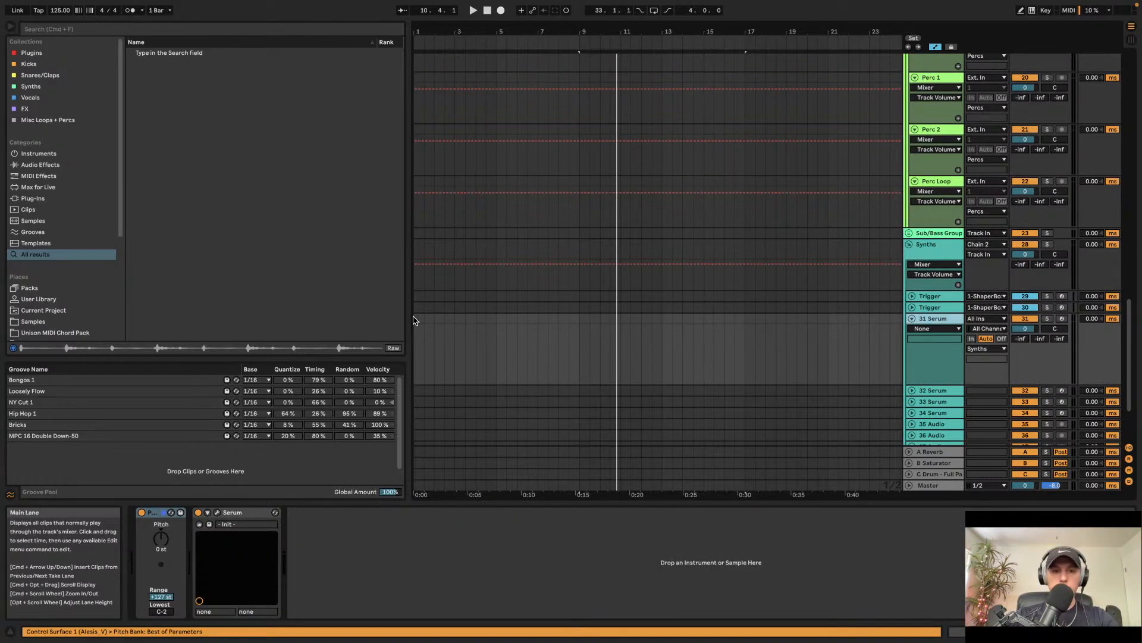
pyautogui.moveTo(414, 320); pyautogui.dragTo(494, 325)
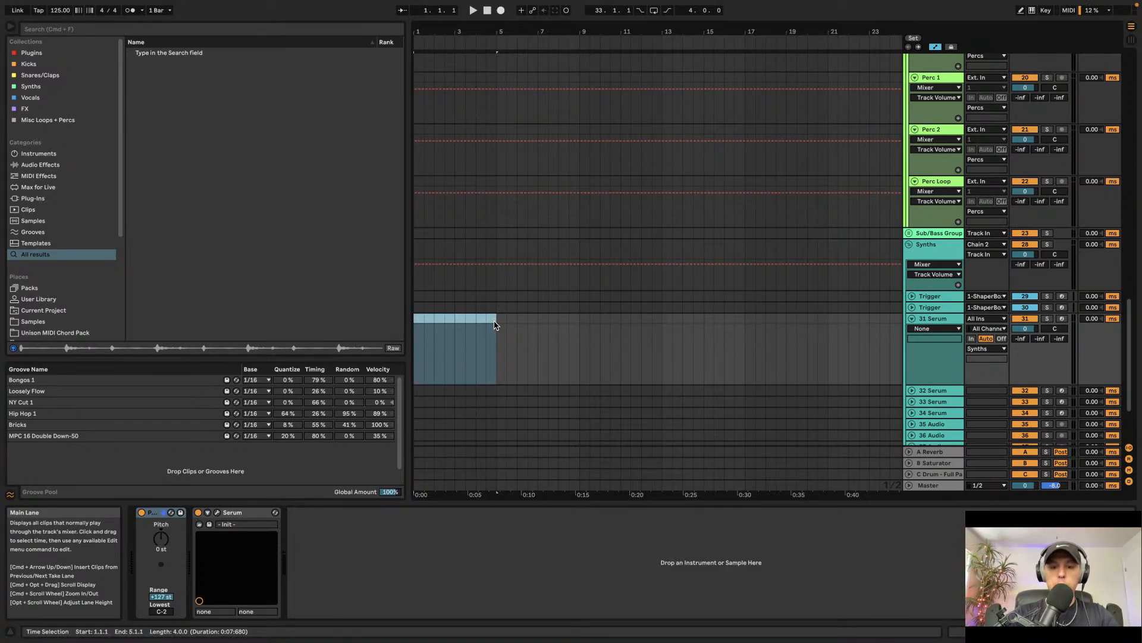
pyautogui.press('super+shift+m')
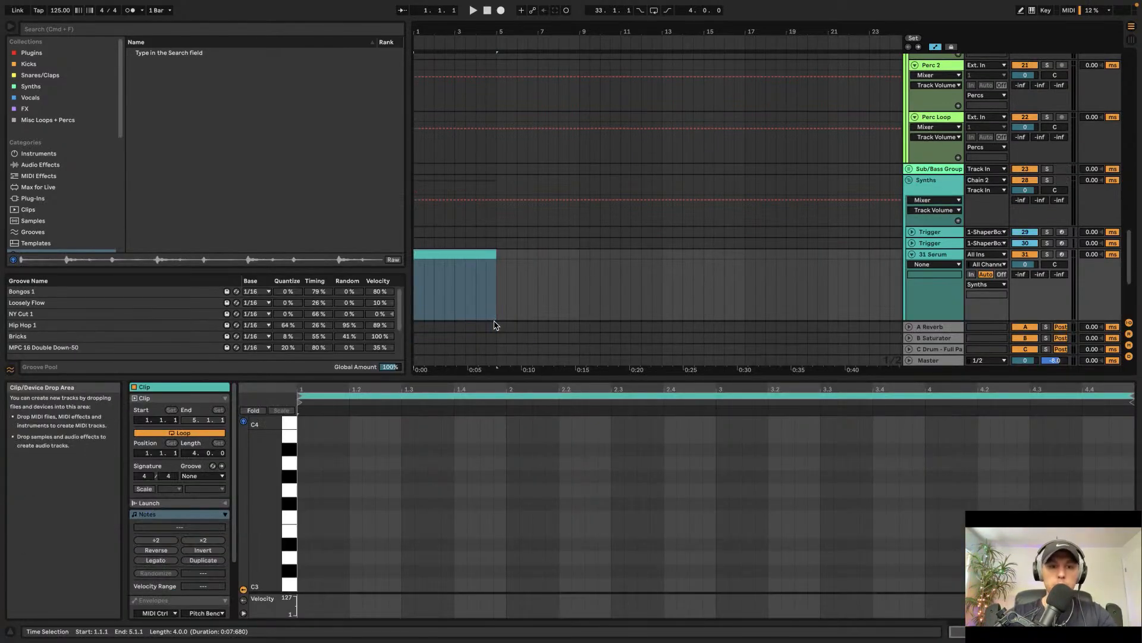
# Step: Draw an E3, F3 and G3 note pattern in bar 1 and duplicate it into bar 2
pyautogui.doubleClick(303, 532)
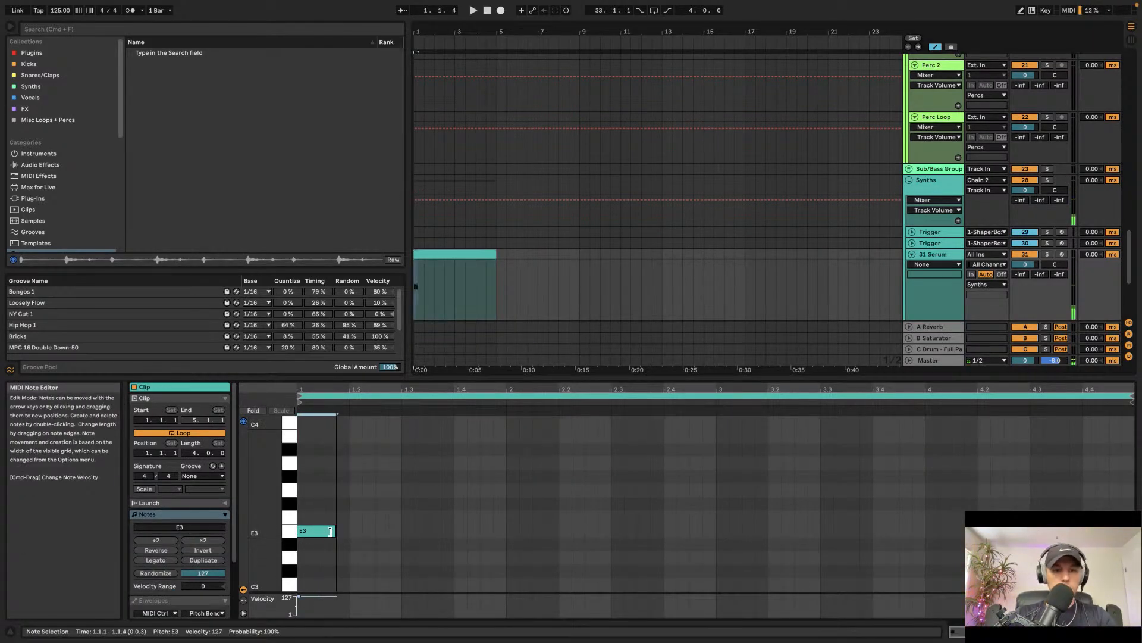
pyautogui.press('Right')
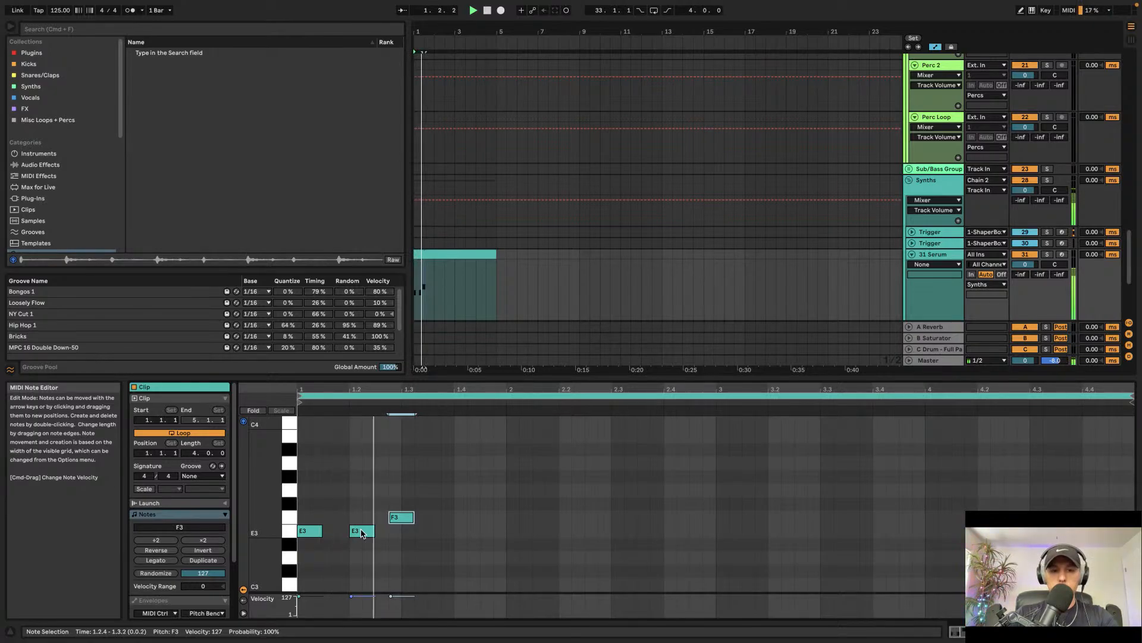
pyautogui.press('super+d')
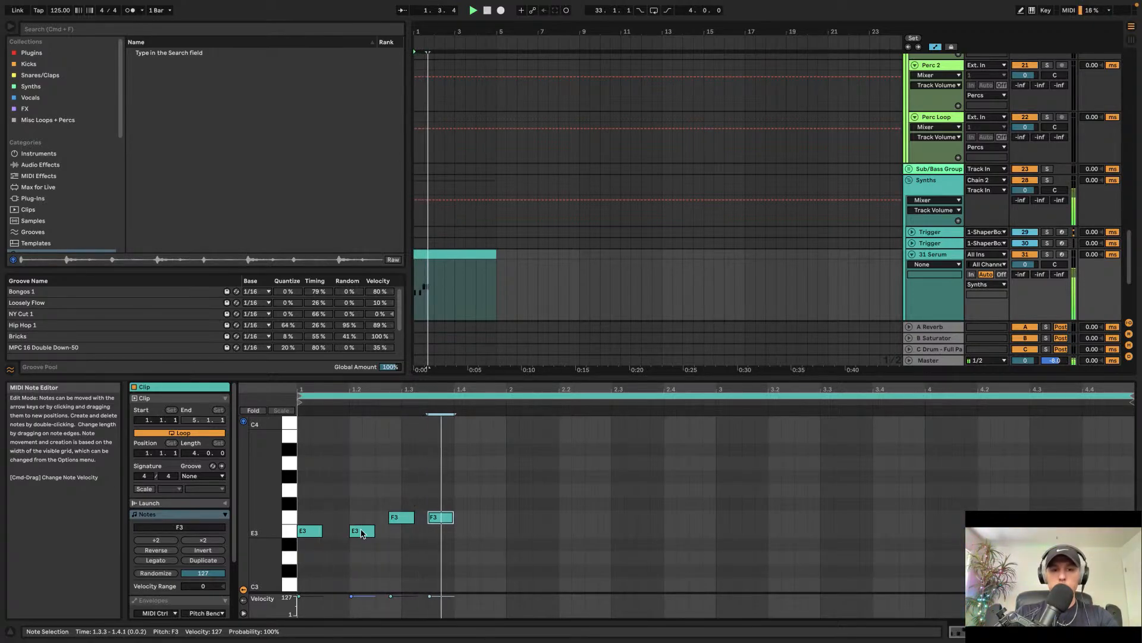
pyautogui.press('super+d')
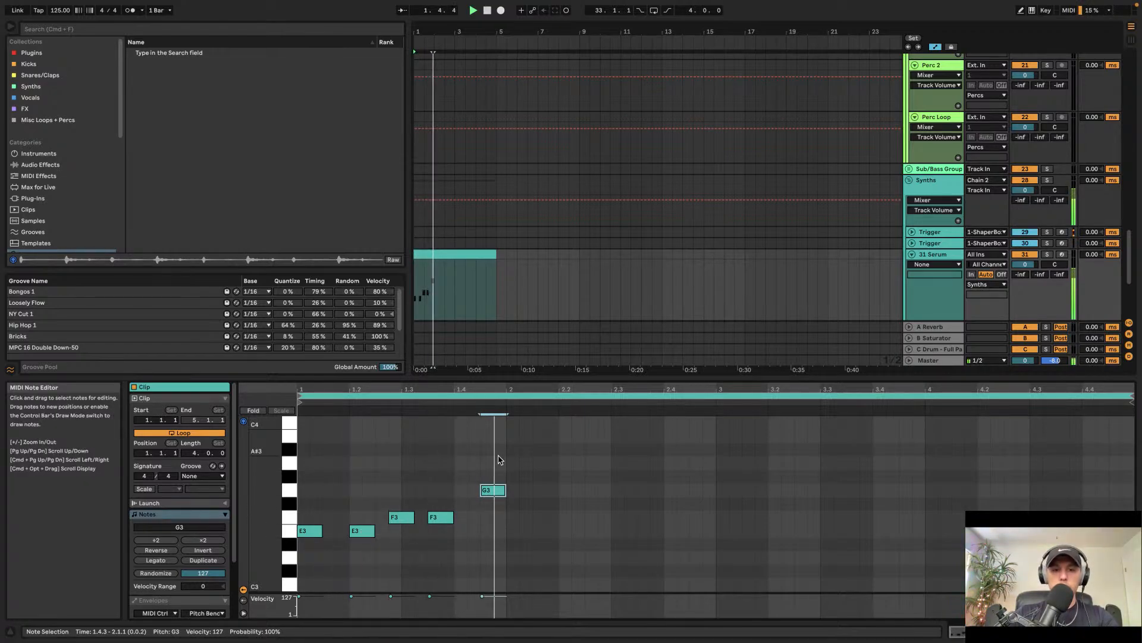
pyautogui.moveTo(499, 459); pyautogui.dragTo(299, 571)
pyautogui.press('super+d')
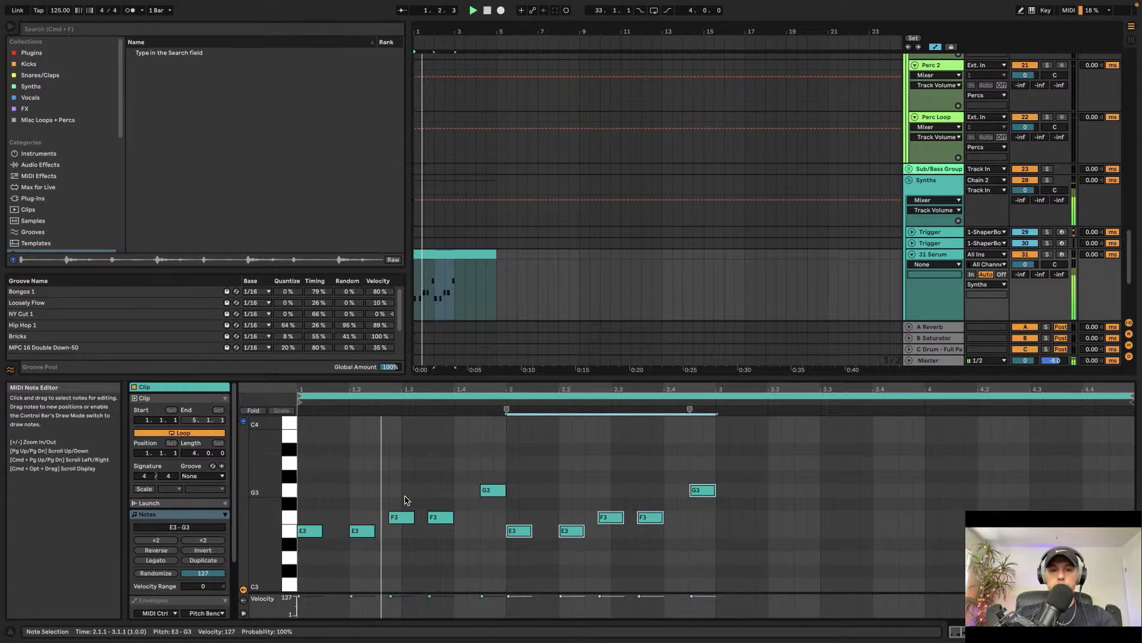
# Step: Duplicate the two-bar note pattern to fill bars 3 and 4
pyautogui.click(498, 441)
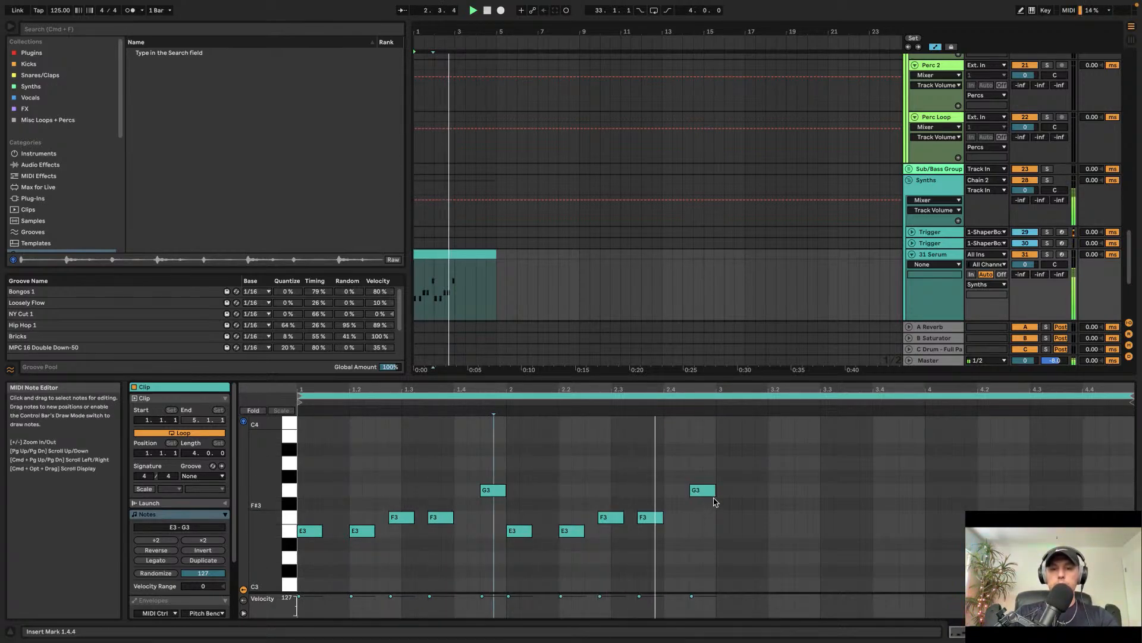
pyautogui.moveTo(705, 464); pyautogui.dragTo(297, 541)
pyautogui.press('super+d')
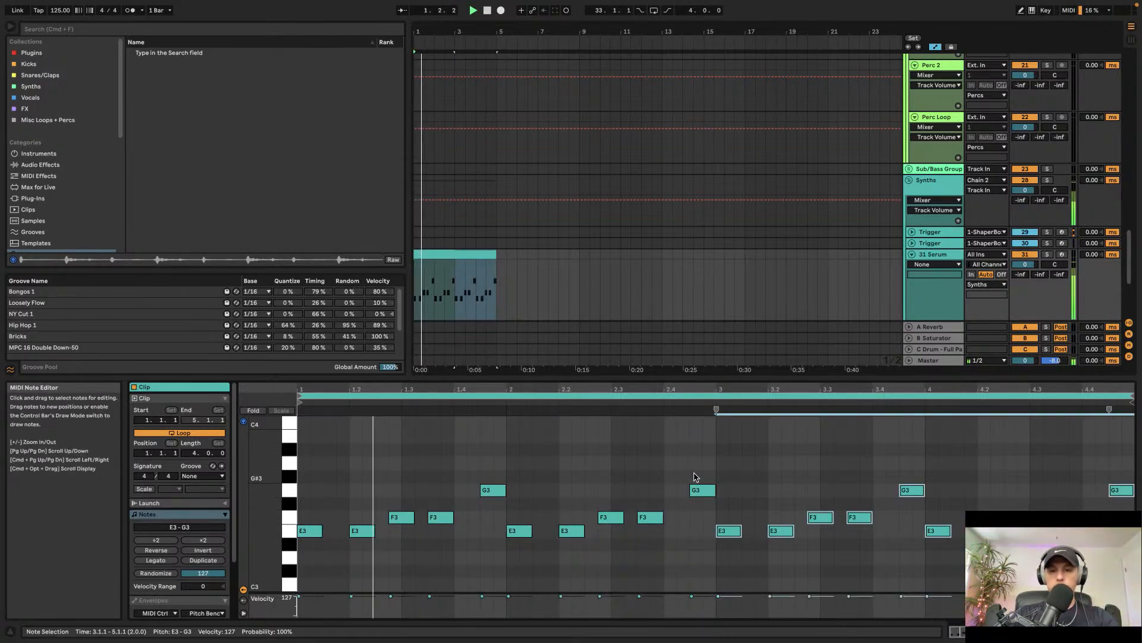
pyautogui.click(756, 512)
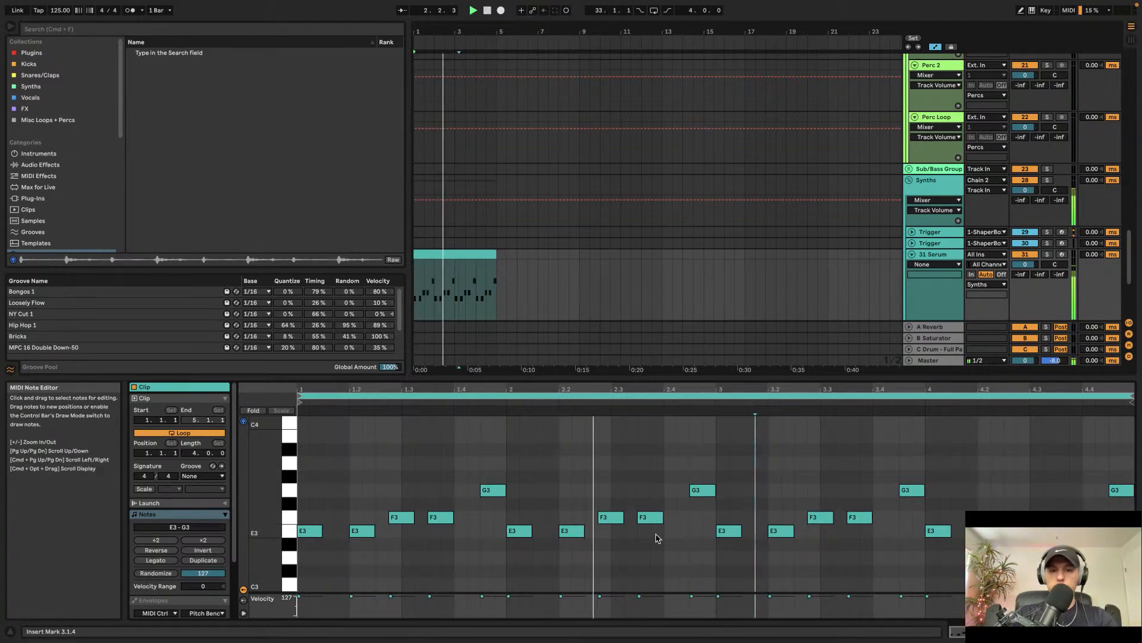
# Step: Raise the E3 note near bar 2.3 an octave to E4 and move the bar-4 E3 notes up to A#3
pyautogui.doubleClick(632, 536)
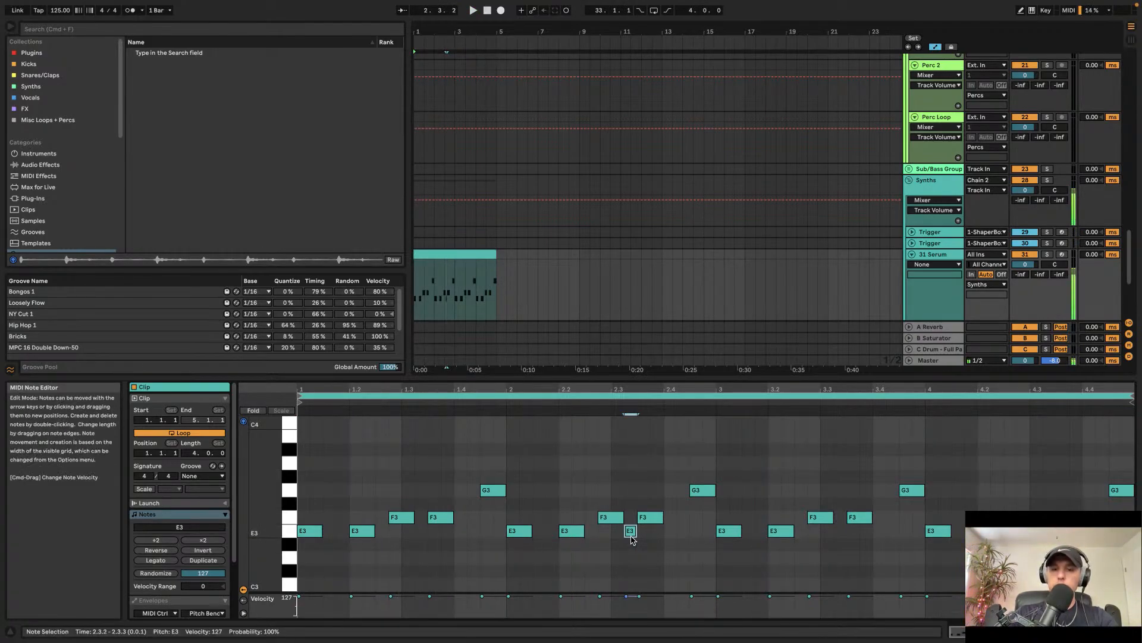
pyautogui.hotkey('shift', 'Up')
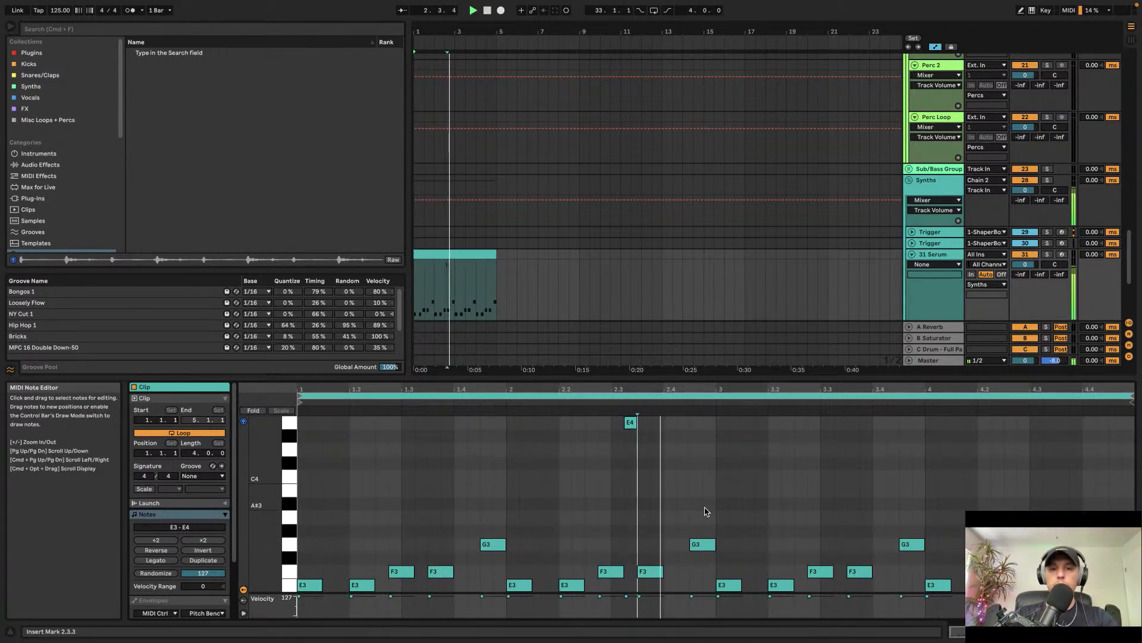
pyautogui.scroll(-2, 755, 502)
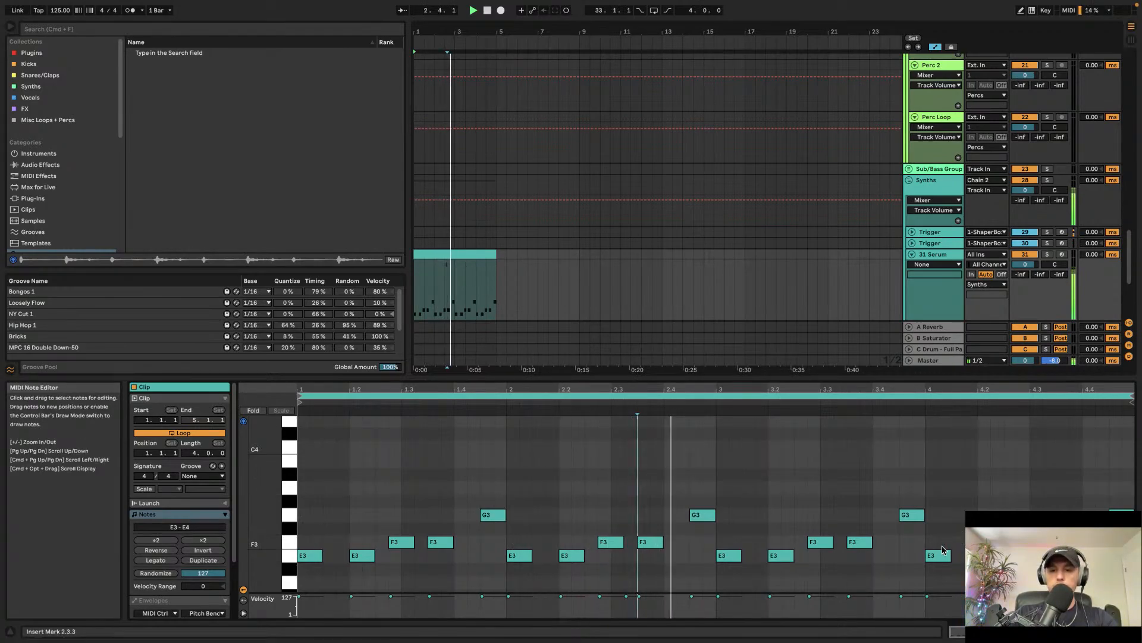
pyautogui.moveTo(937, 561); pyautogui.dragTo(937, 480)
pyautogui.moveTo(990, 557); pyautogui.dragTo(1119, 542)
pyautogui.press('space')
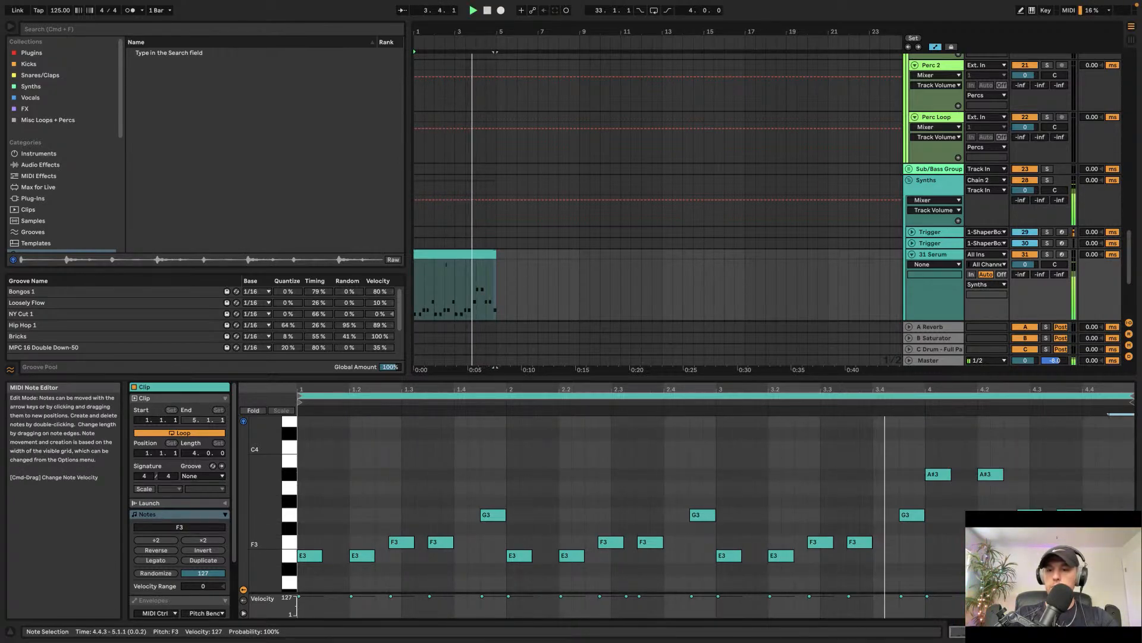
pyautogui.click(1106, 491)
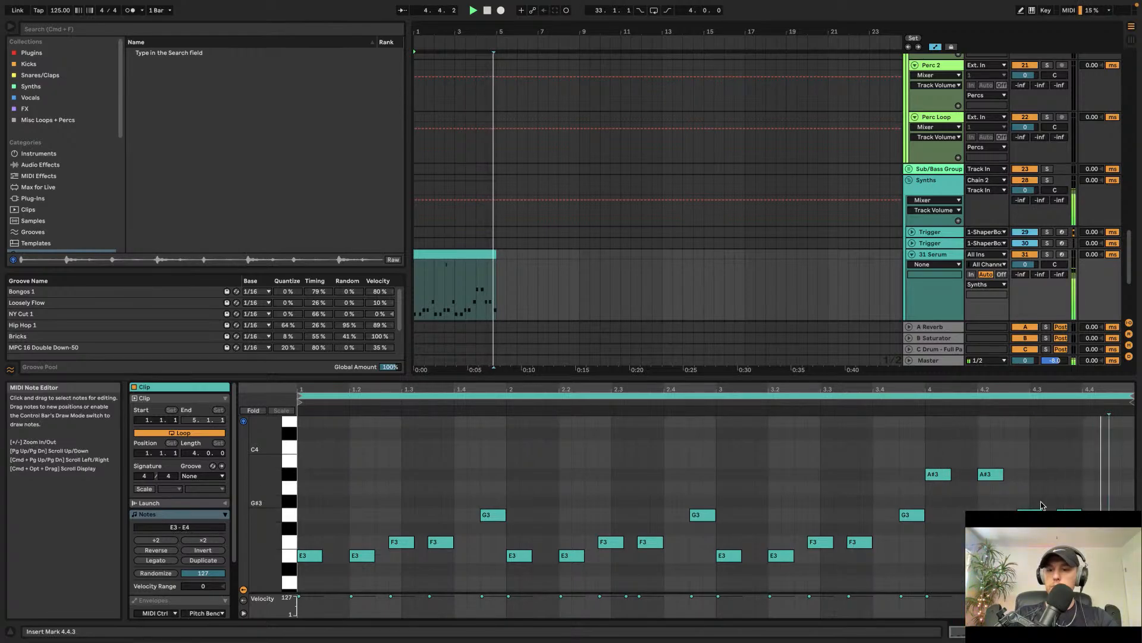
pyautogui.press('space')
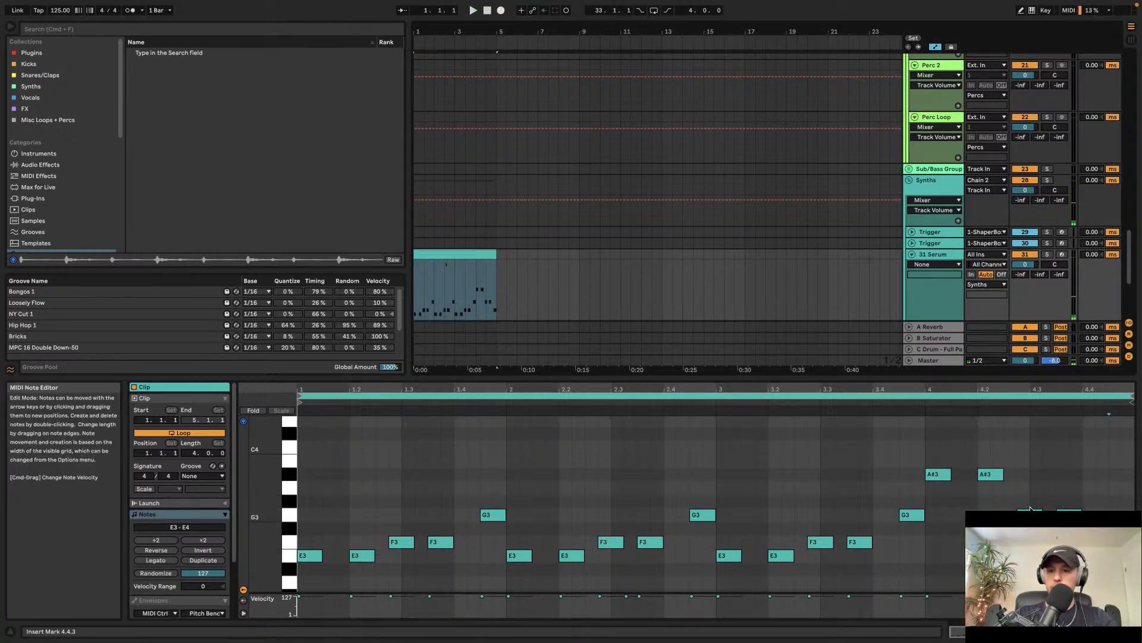
pyautogui.click(1051, 555)
pyautogui.scroll(1, 1051, 556)
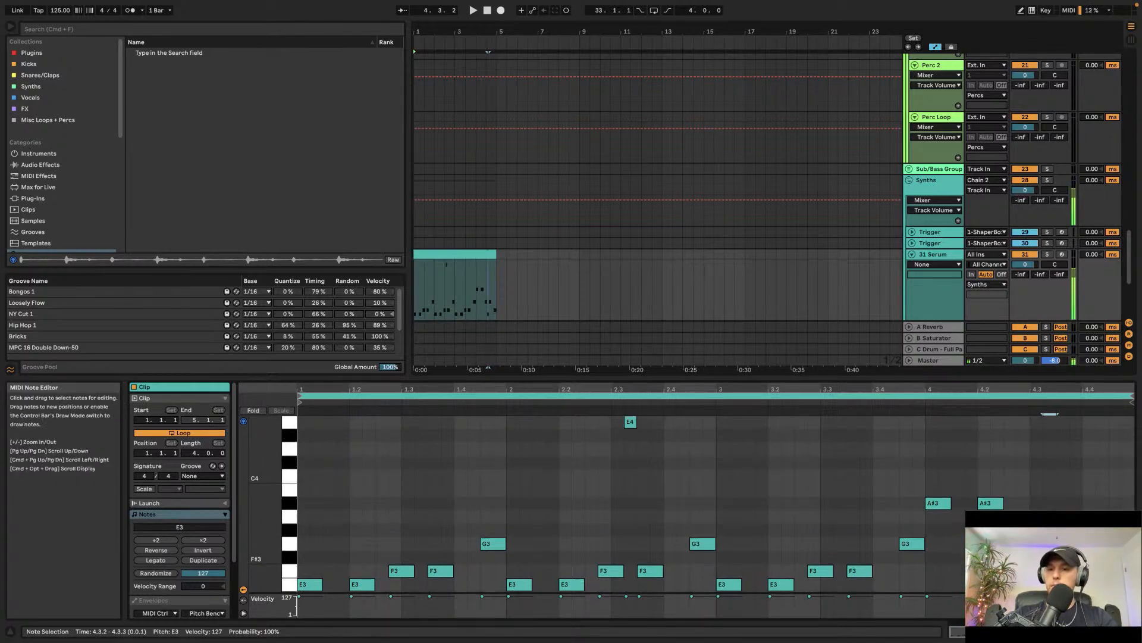
# Step: Raise the E3 note near bar 4.3 an octave to E4, select the 31 Serum track and play the pattern
pyautogui.hotkey('shift', 'Up')
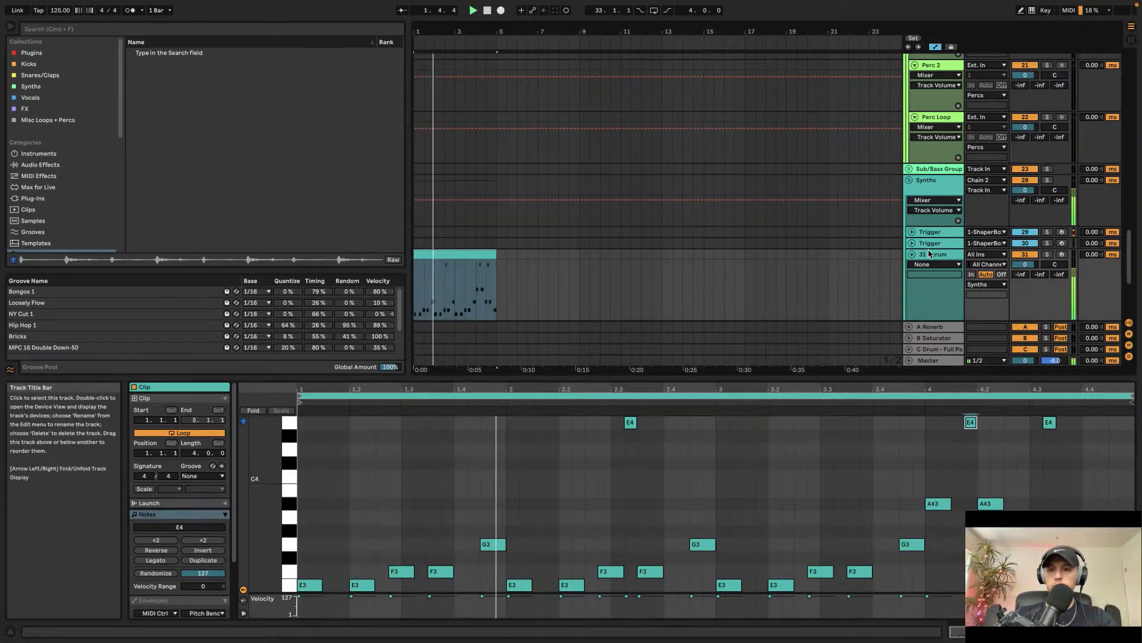
pyautogui.click(873, 263)
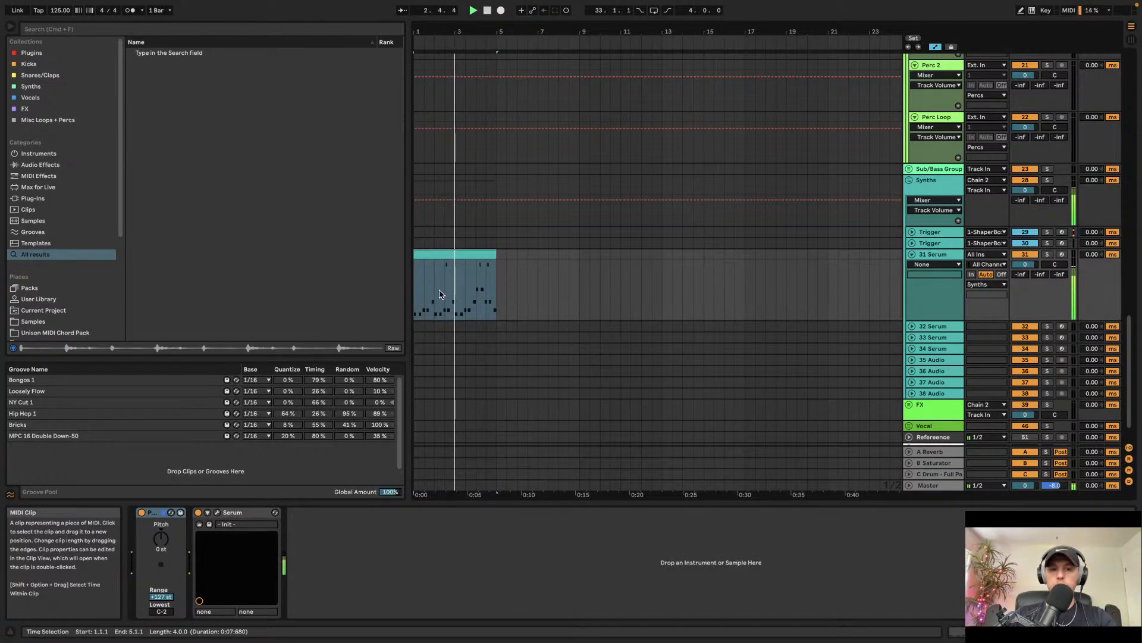
pyautogui.press('space')
# Step: Place the Serum MIDI clip at bar 33 of the 31 Serum track and open the Serum plugin window
pyautogui.scroll(6, 554, 238)
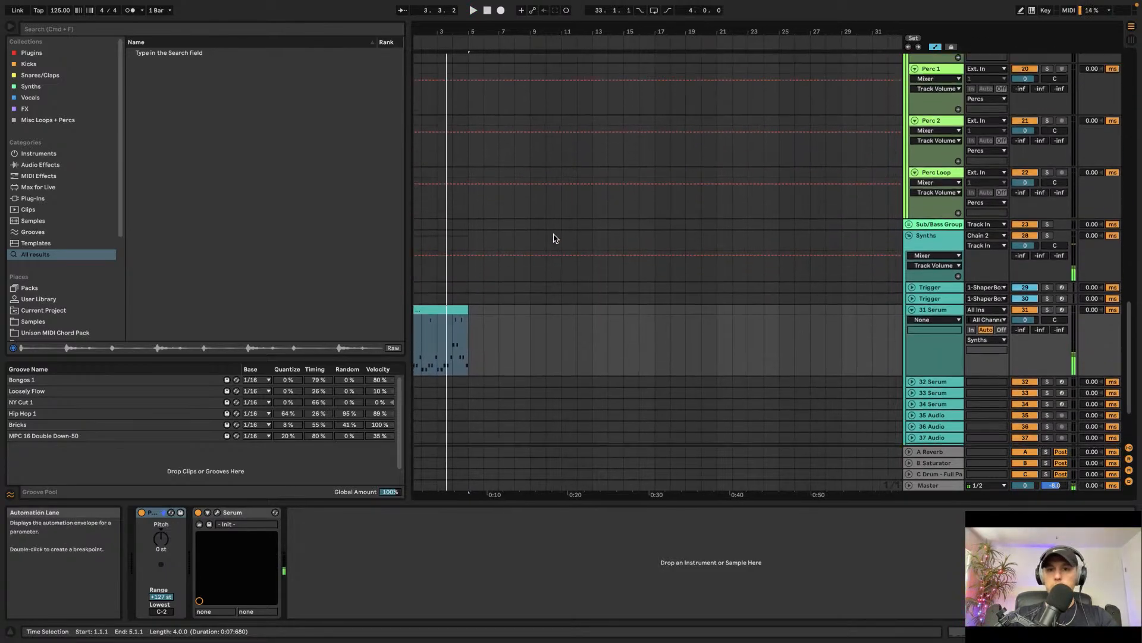
pyautogui.scroll(10, 554, 238)
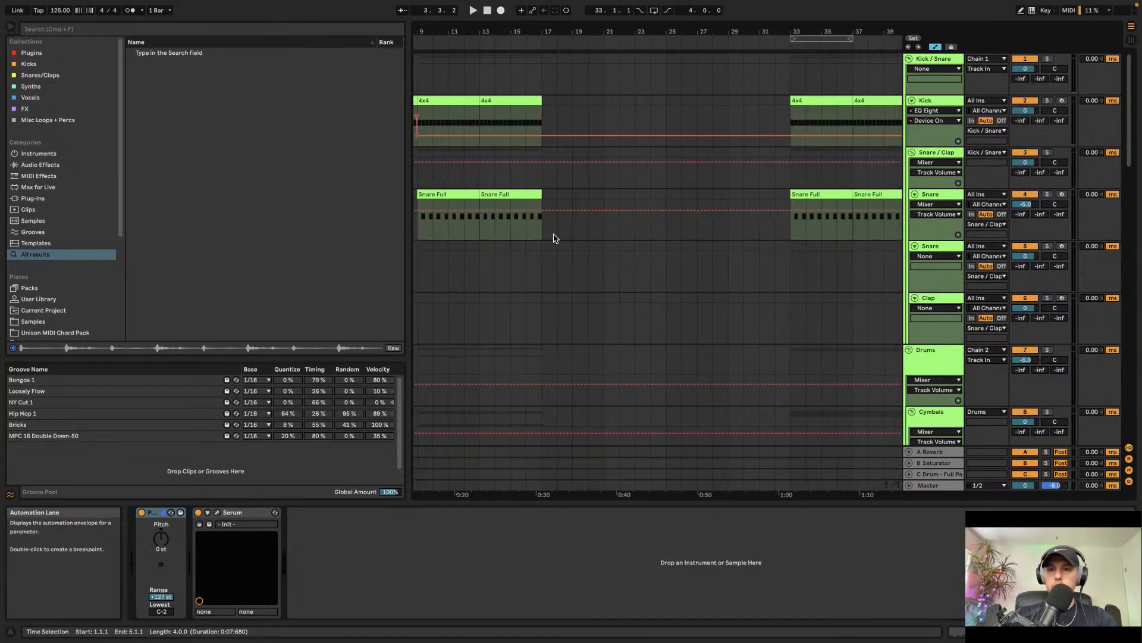
pyautogui.scroll(-15, 555, 238)
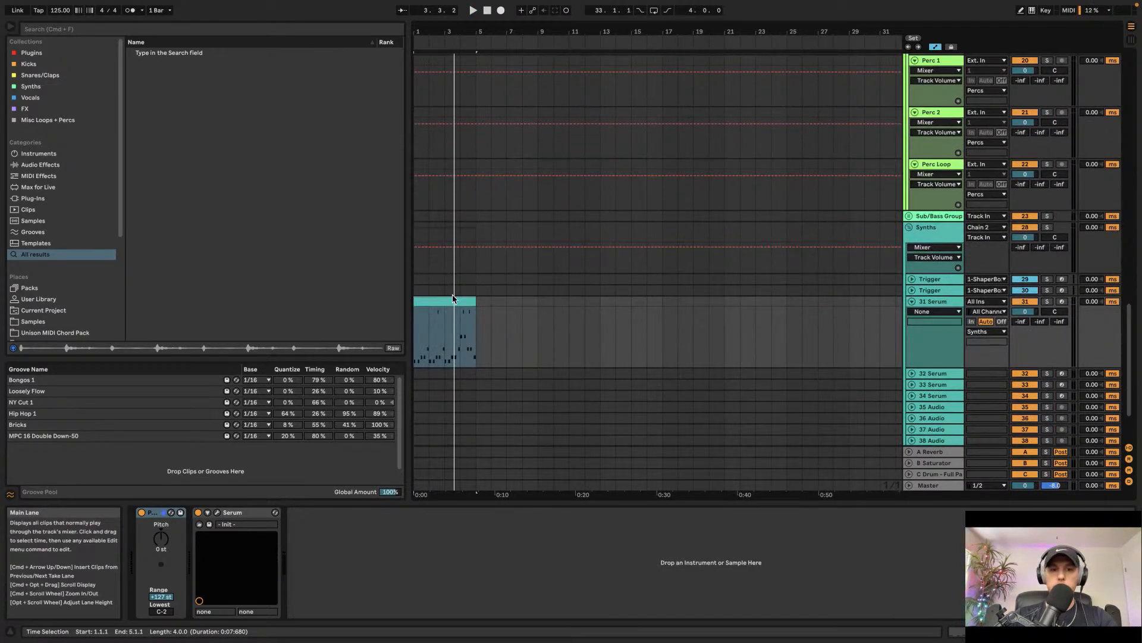
pyautogui.hscroll(10, 583, 303)
pyautogui.click(633, 308)
pyautogui.scroll(8, 634, 309)
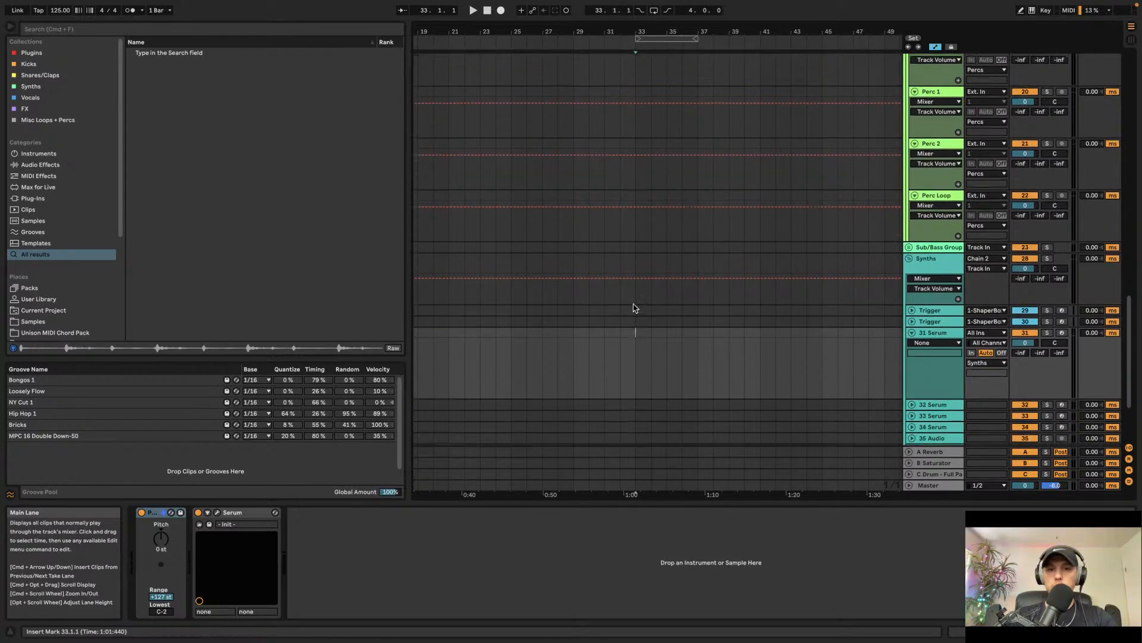
pyautogui.scroll(-15, 634, 309)
pyautogui.click(655, 253)
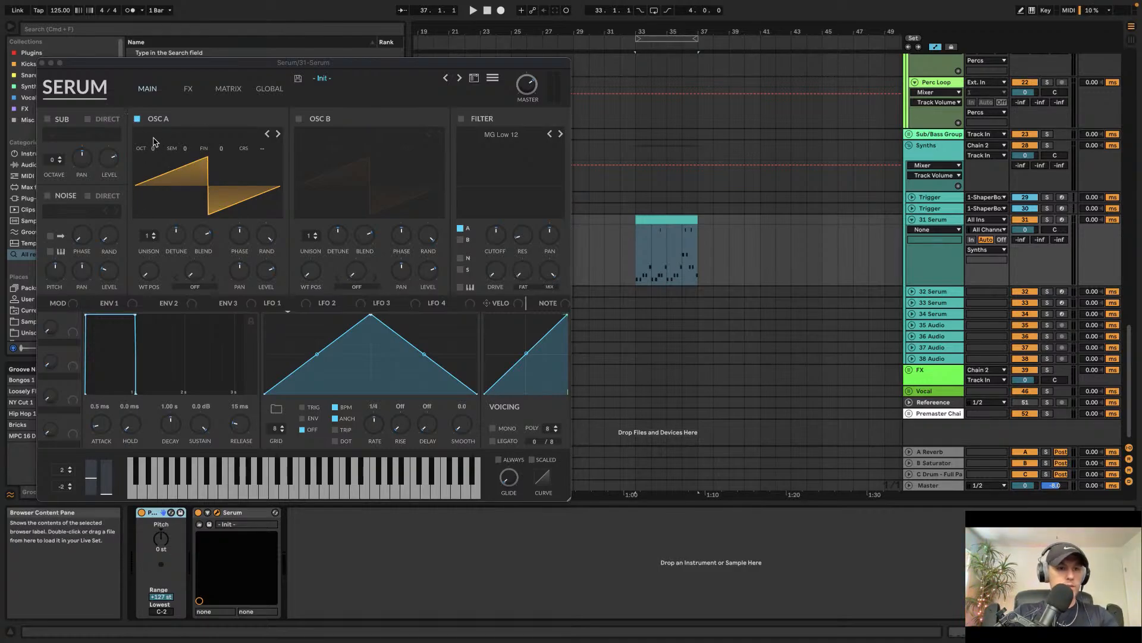
# Step: Set Serum Oscillator A's octave to -3
pyautogui.moveTo(158, 151); pyautogui.dragTo(155, 182)
pyautogui.click(657, 236)
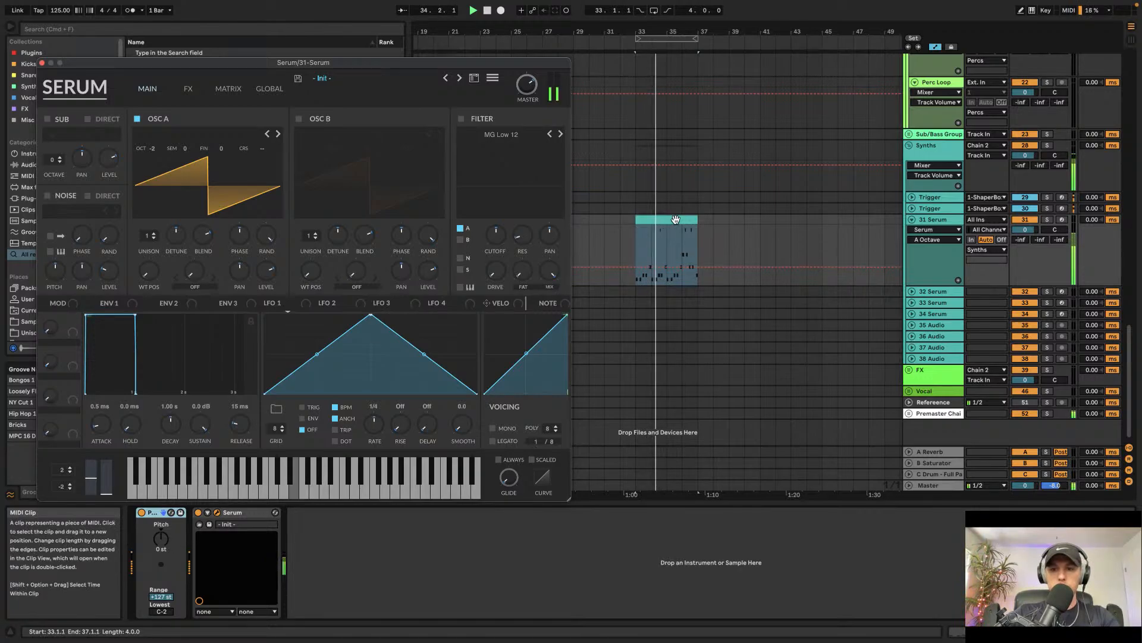
pyautogui.moveTo(152, 148); pyautogui.dragTo(151, 171)
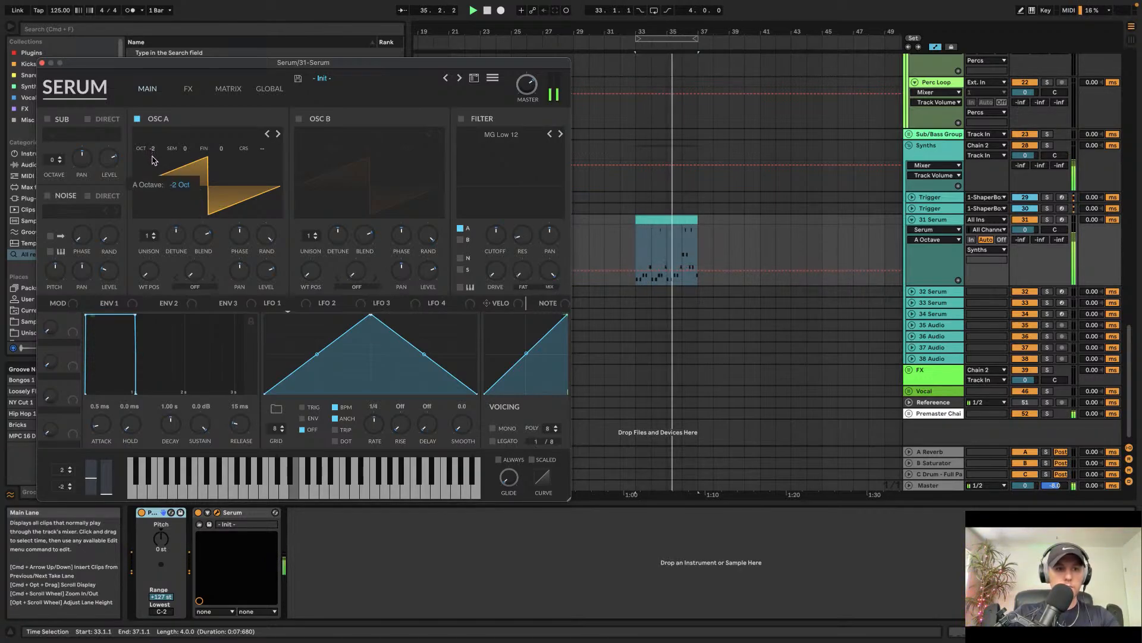
# Step: Enable Oscillator B, load the Basic Shapes wavetable into it and set its octave to -2
pyautogui.click(299, 119)
pyautogui.click(324, 137)
pyautogui.moveTo(505, 188)
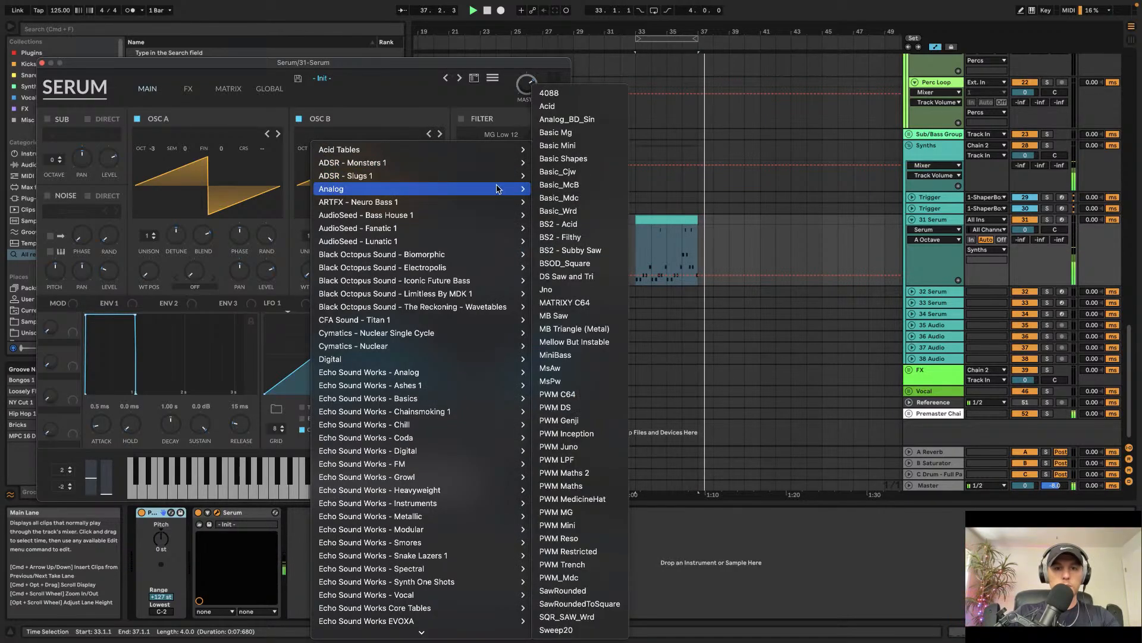
pyautogui.click(566, 161)
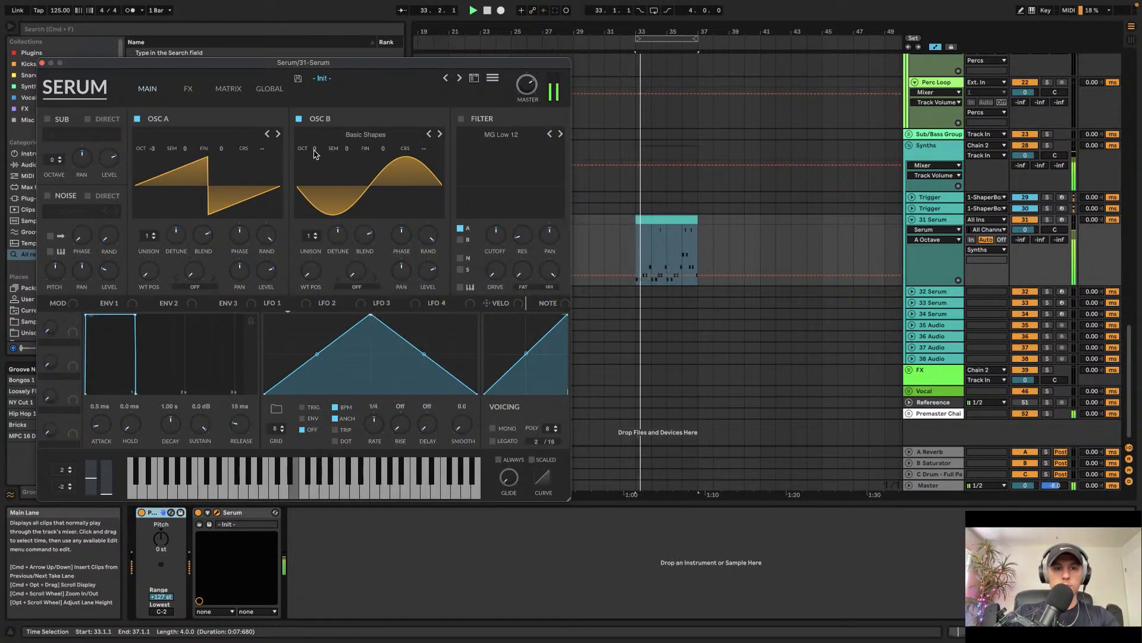
pyautogui.moveTo(314, 154); pyautogui.dragTo(314, 182)
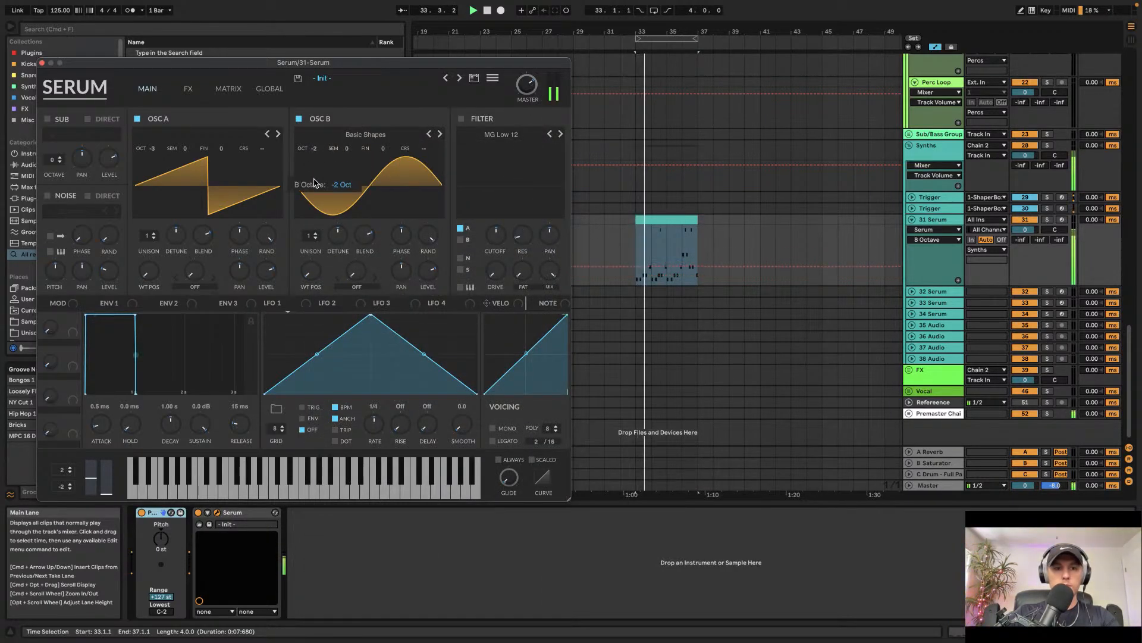
# Step: Enable the MG Low 12 filter and reshape LFO 1 into a descending ramp
pyautogui.click(461, 119)
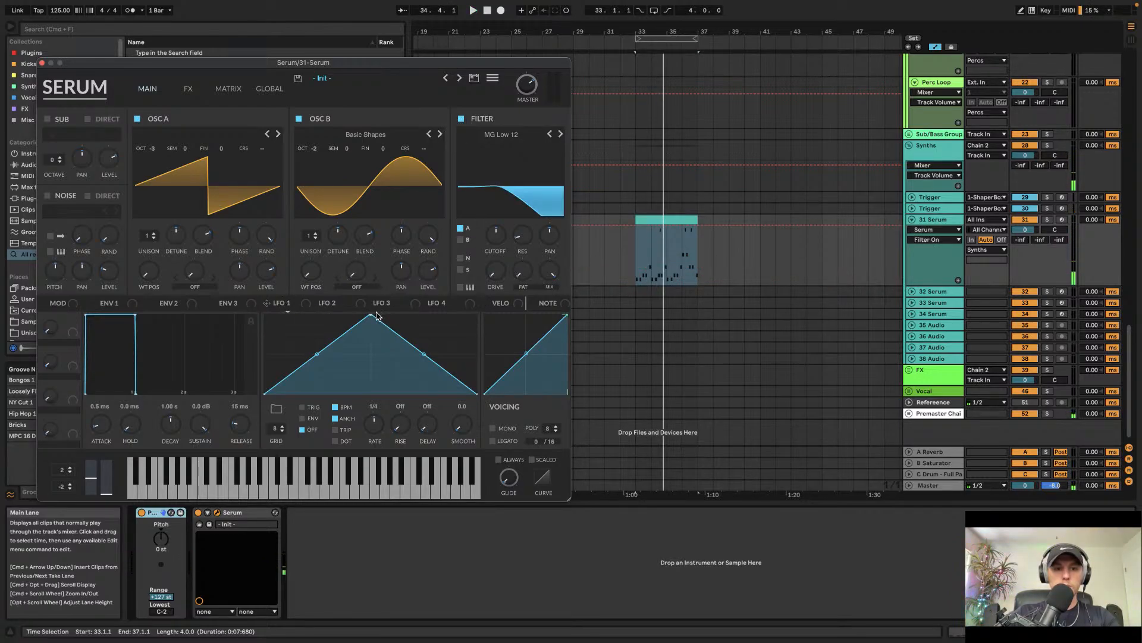
pyautogui.moveTo(376, 315); pyautogui.dragTo(167, 274)
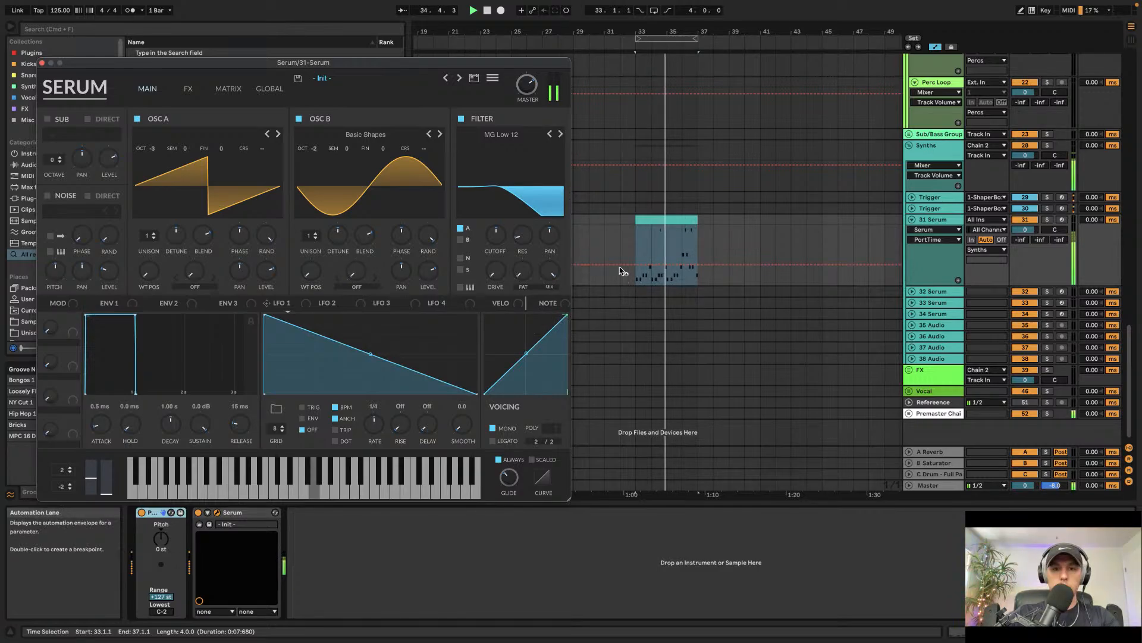
# Step: Open the clip in the MIDI editor and lengthen the E3 notes at the start of bars 1, 2 and 3
pyautogui.press('space')
pyautogui.doubleClick(668, 220)
pyautogui.press('space')
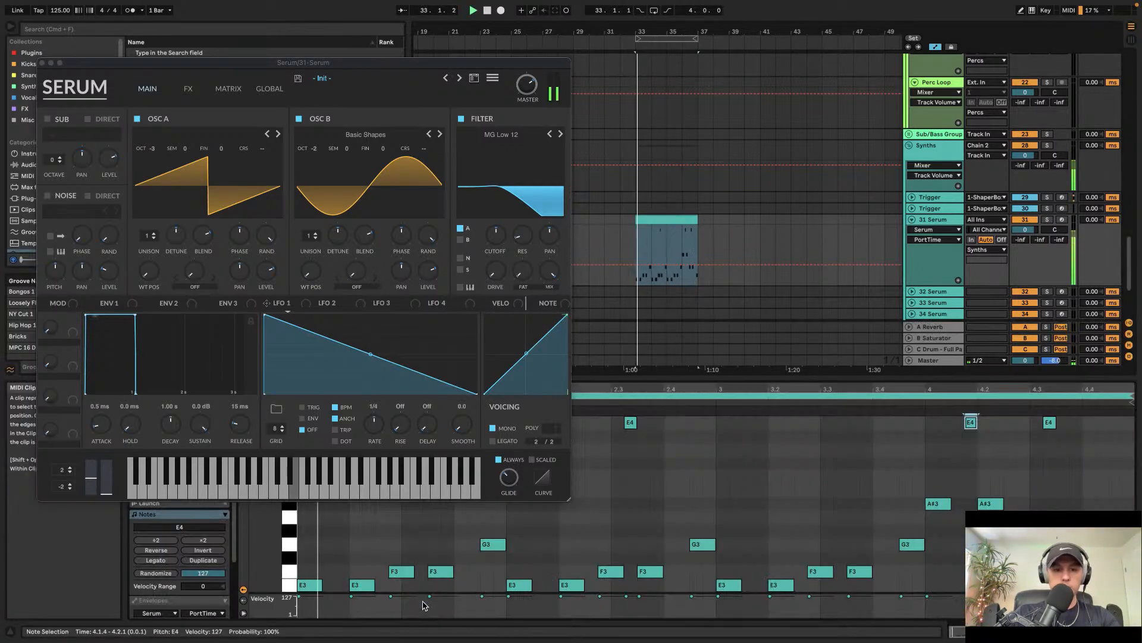
pyautogui.press('space')
pyautogui.moveTo(328, 556); pyautogui.dragTo(329, 583)
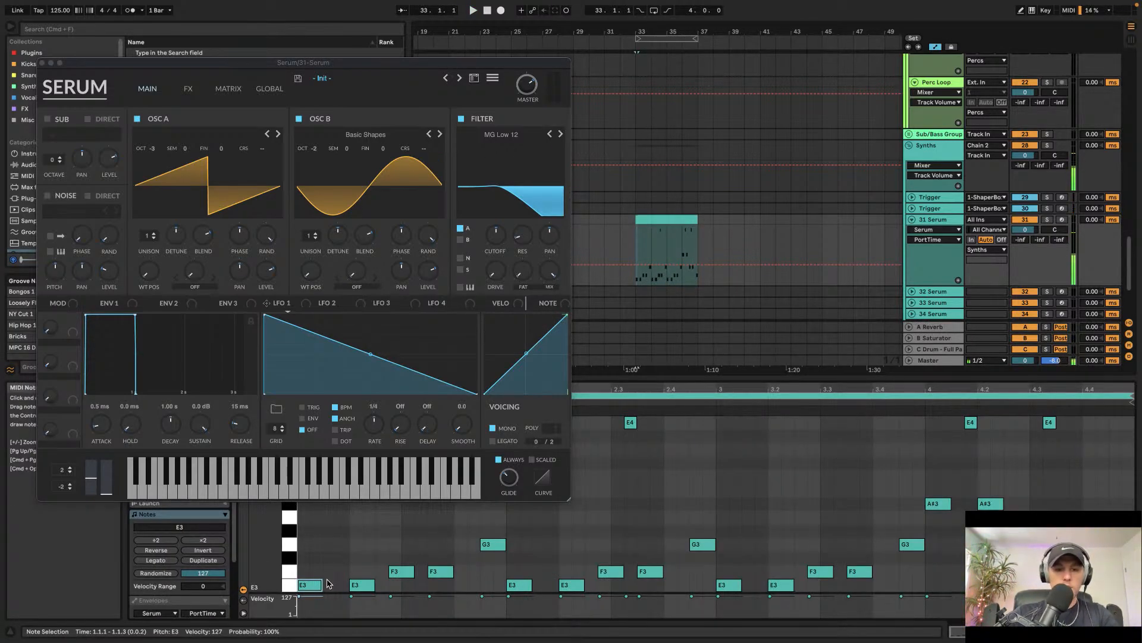
pyautogui.keyDown('shift'); pyautogui.click(729, 584); pyautogui.keyUp('shift')
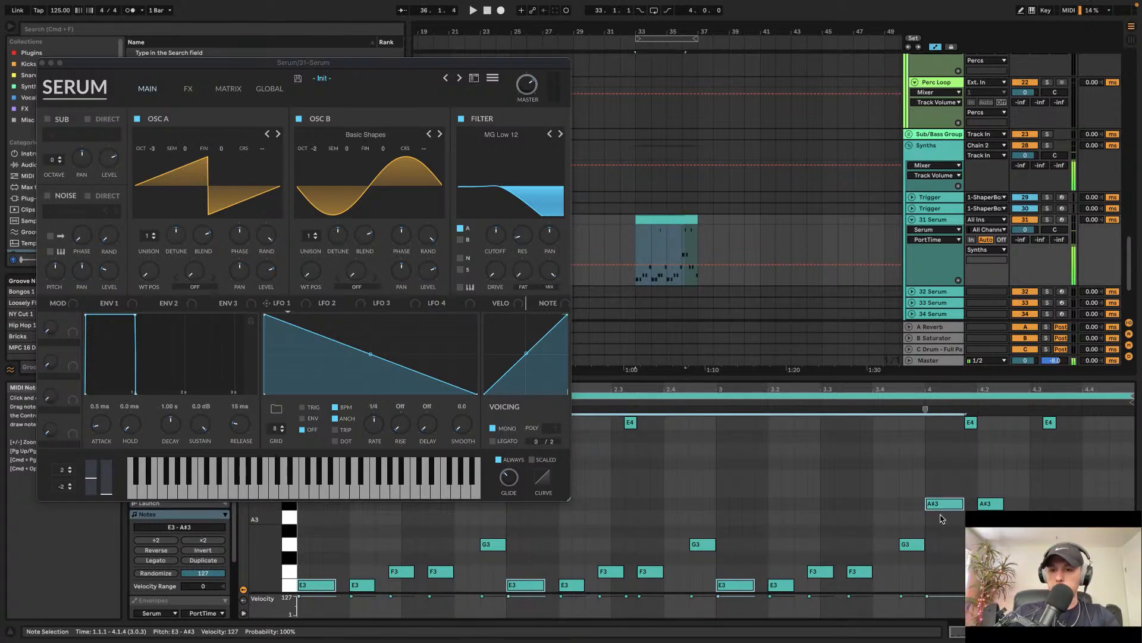
pyautogui.click(677, 491)
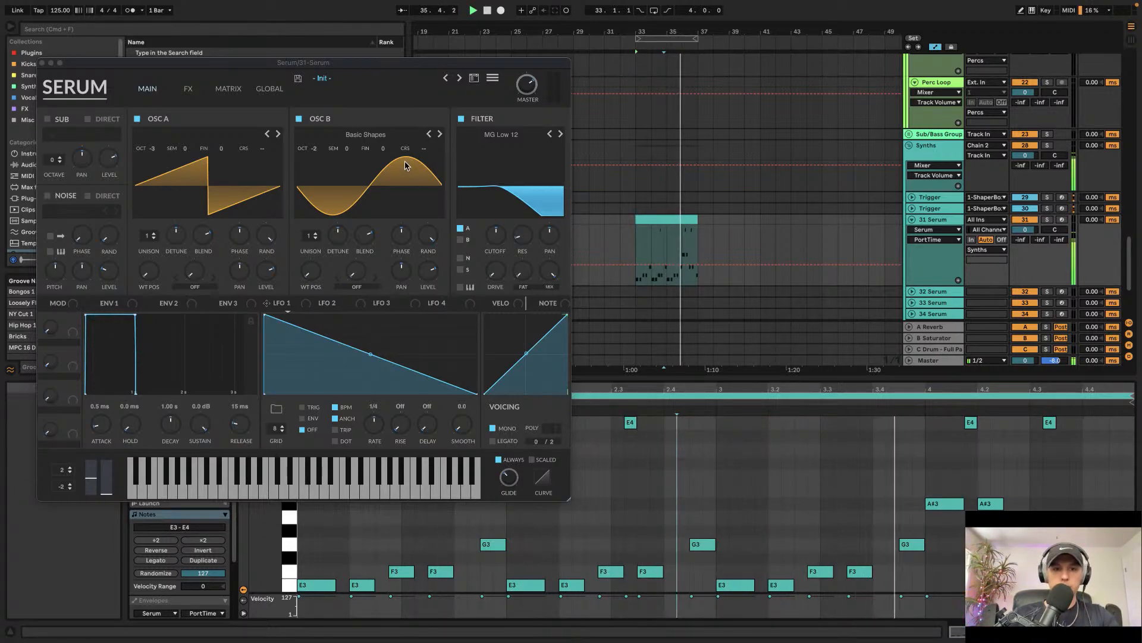
# Step: Assign LFO 1 to modulate the filter cutoff and shorten Envelope 1's decay to 400 ms
pyautogui.moveTo(286, 306); pyautogui.dragTo(492, 233)
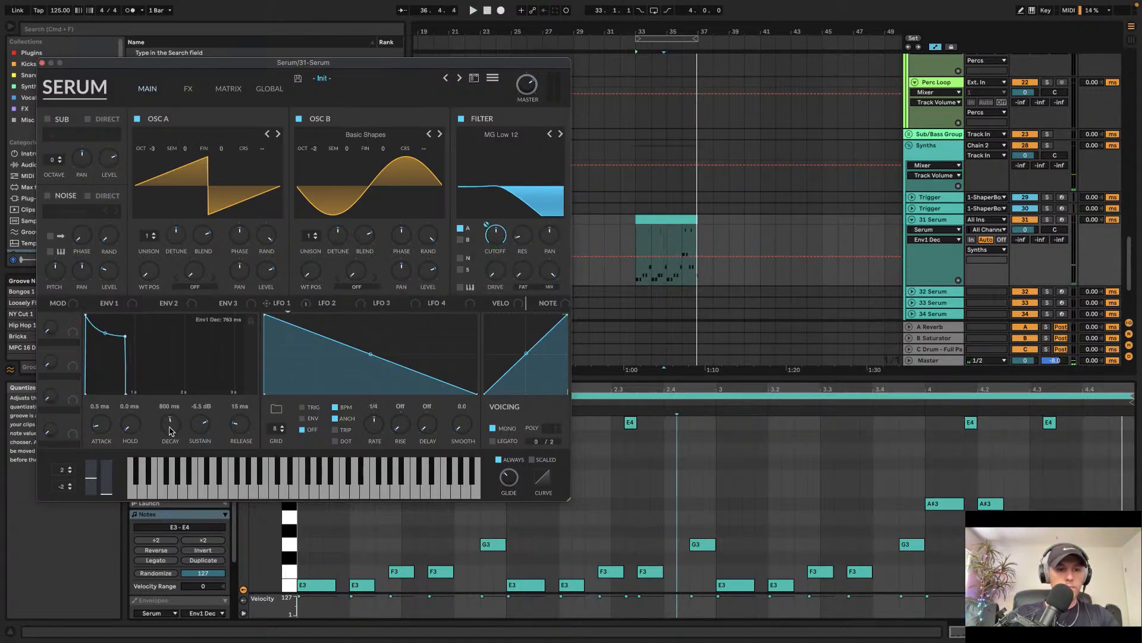
pyautogui.press('space')
pyautogui.moveTo(169, 437); pyautogui.dragTo(200, 435)
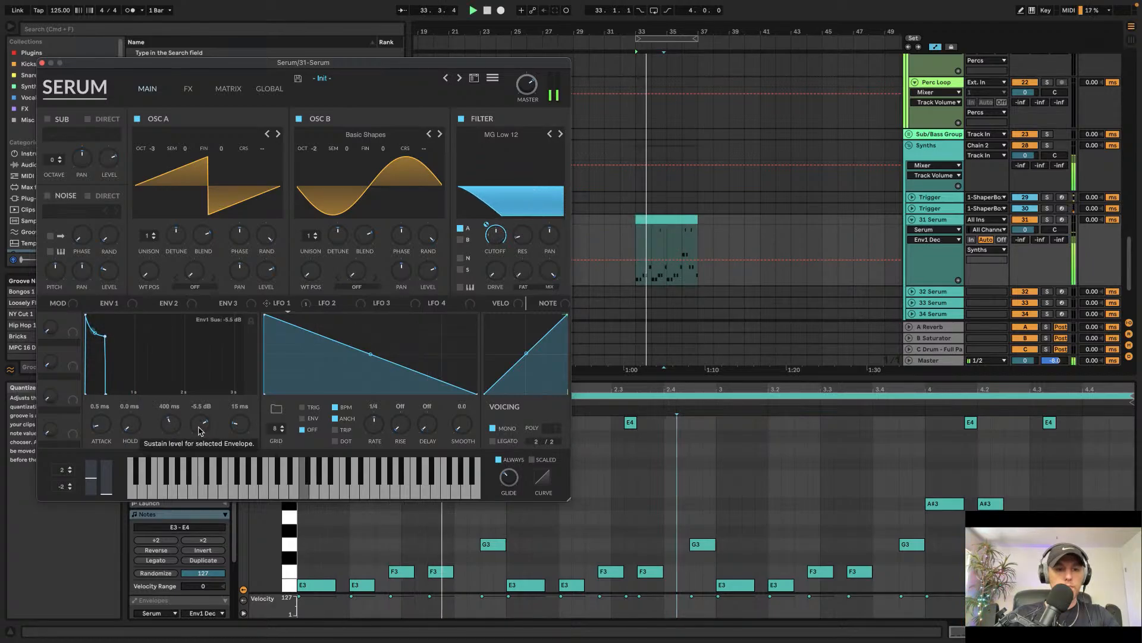
# Step: Switch LFO 1 to envelope mode, curve its ramp and adjust its cutoff modulation depth
pyautogui.click(311, 418)
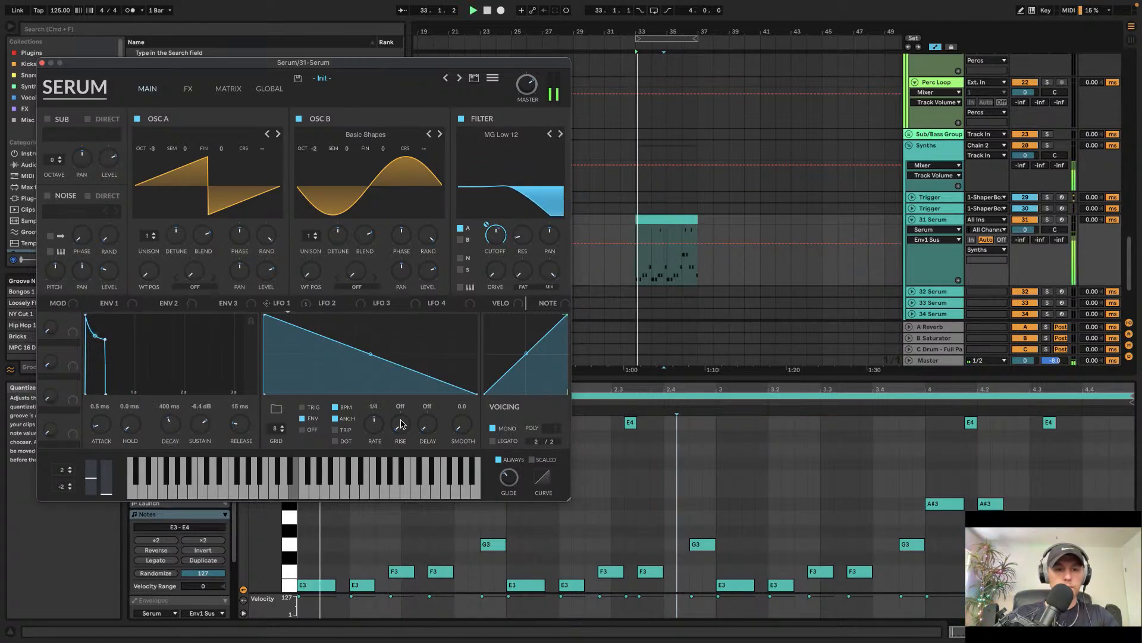
pyautogui.moveTo(370, 355)
pyautogui.mouseDown()
pyautogui.moveTo(359, 370)
pyautogui.moveTo(367, 362)
pyautogui.mouseUp()
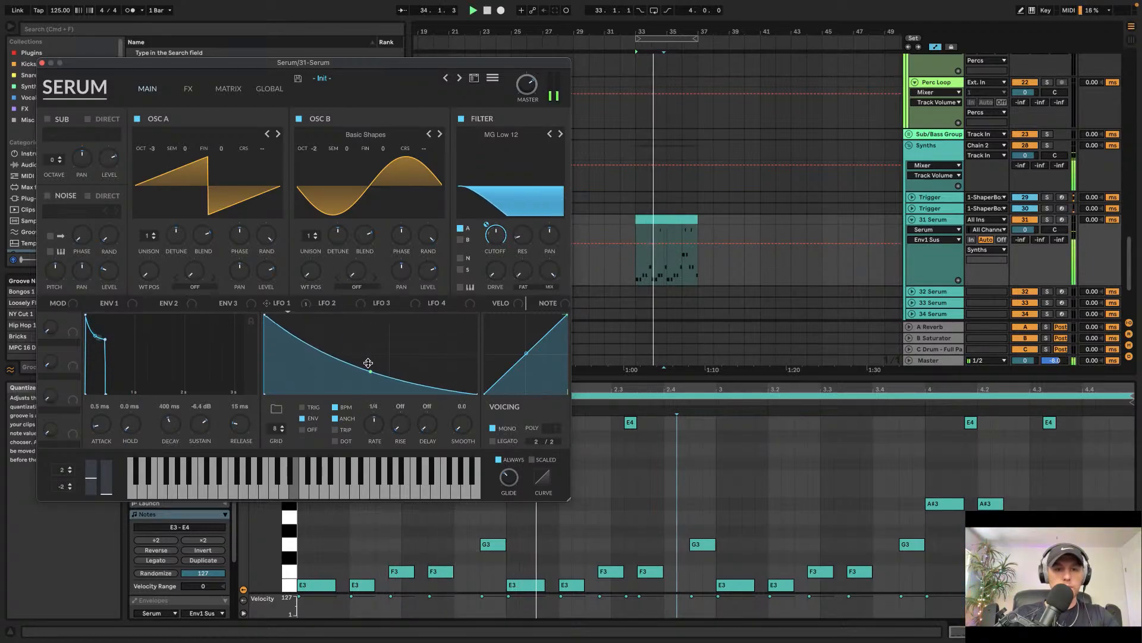
pyautogui.moveTo(498, 236)
pyautogui.mouseDown()
pyautogui.moveTo(490, 266)
pyautogui.moveTo(494, 247)
pyautogui.mouseUp()
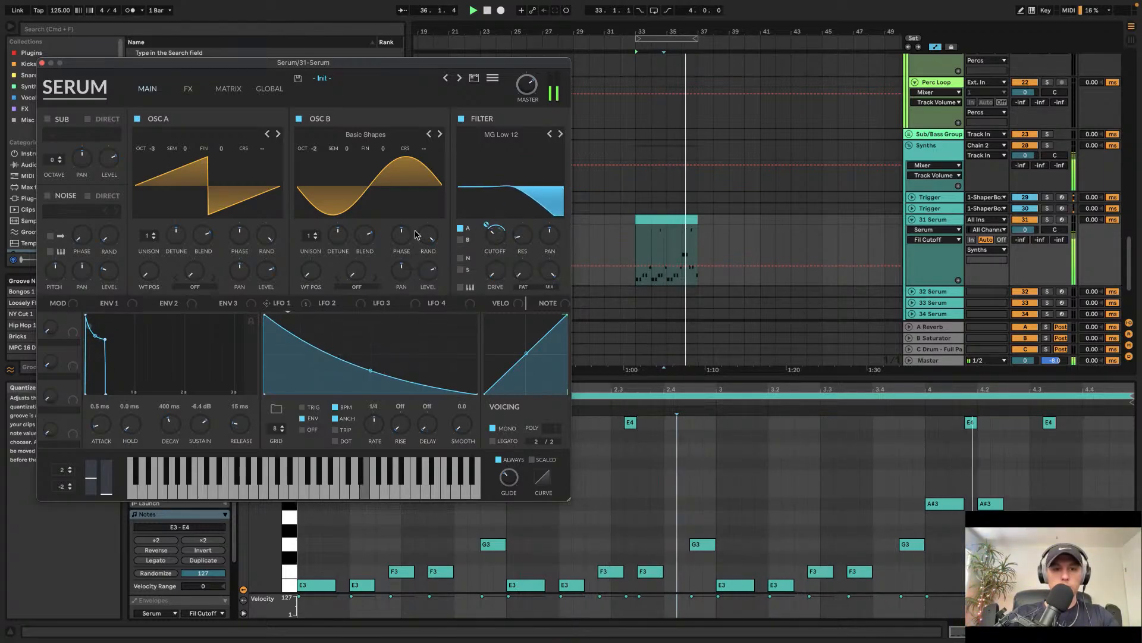
# Step: Loop playback over the Serum clip at bar 33
pyautogui.click(221, 136)
pyautogui.click(653, 225)
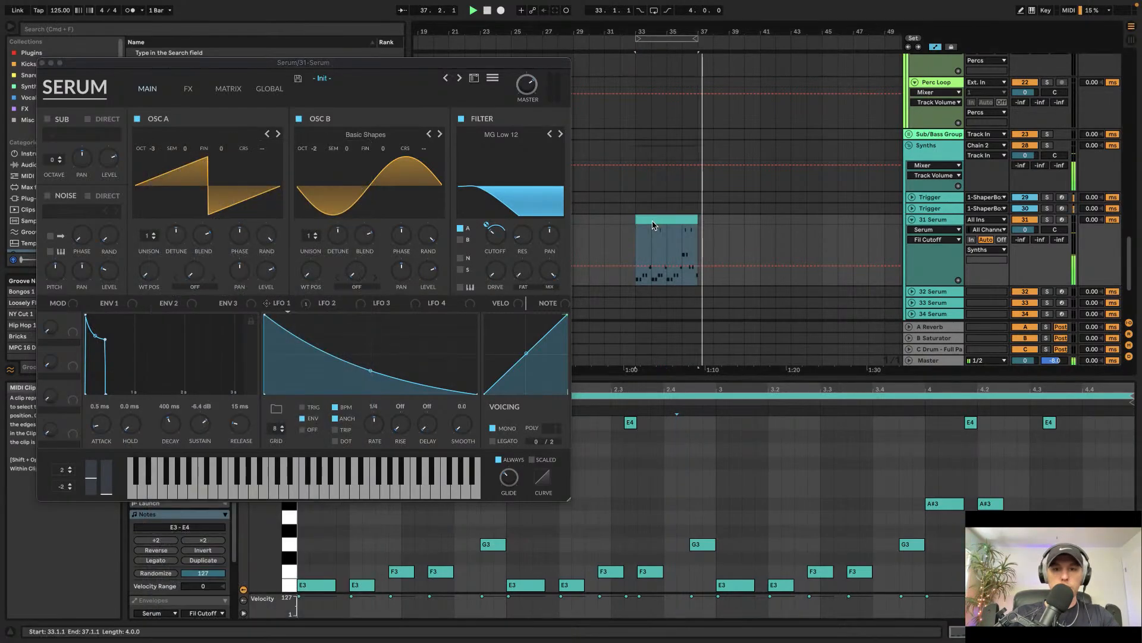
pyautogui.press('super+l')
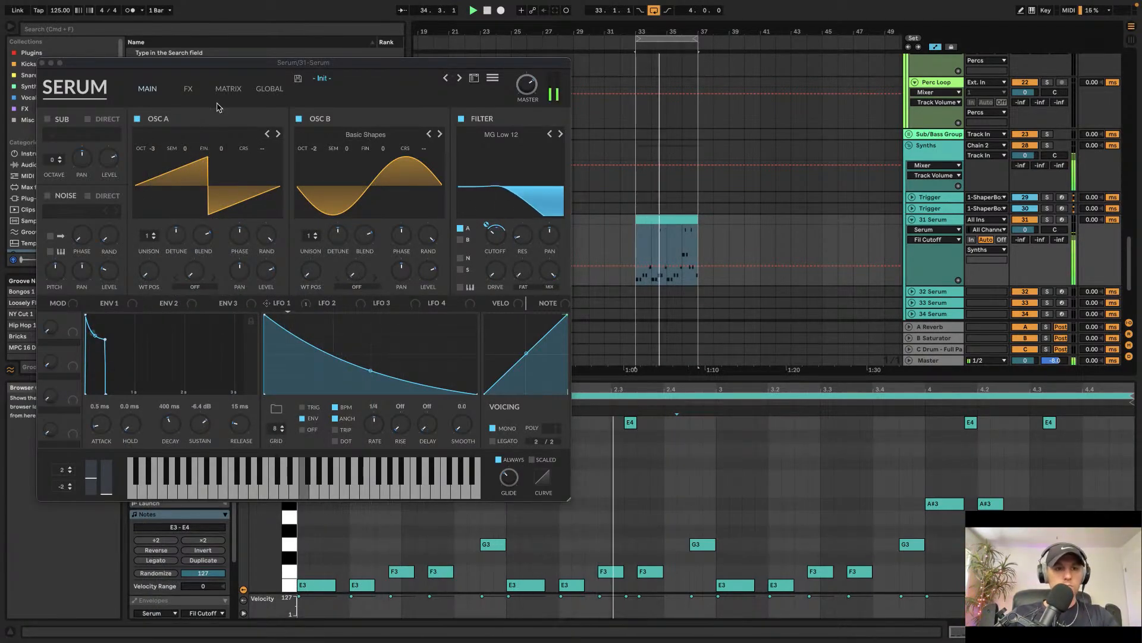
# Step: Enable Serum's Distortion effect and raise the master volume
pyautogui.click(188, 88)
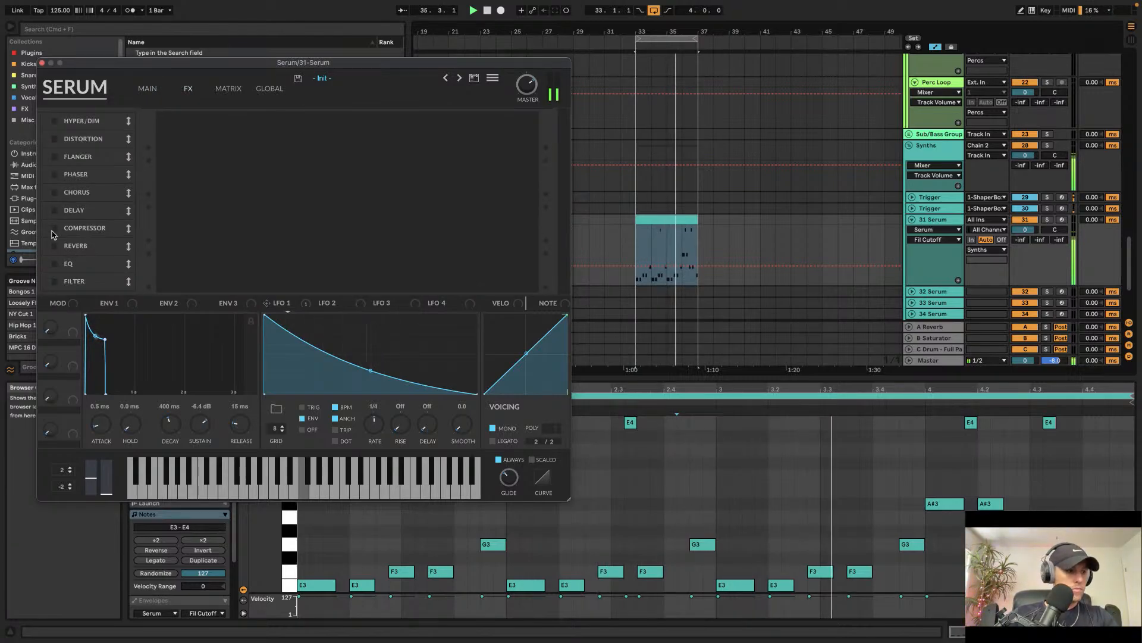
pyautogui.click(148, 88)
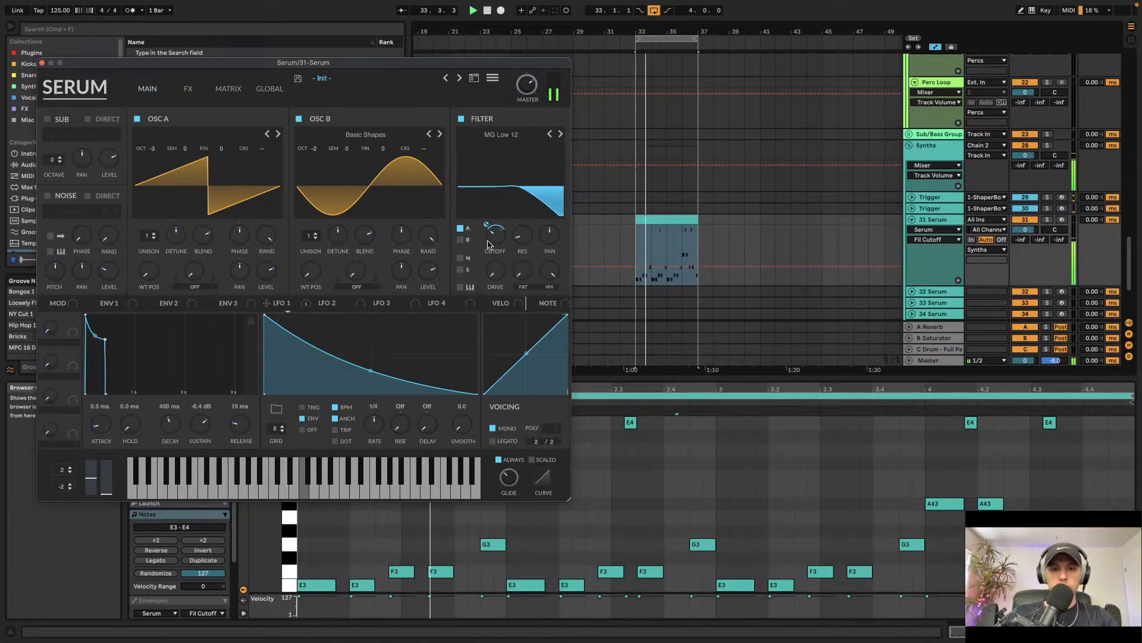
pyautogui.click(188, 88)
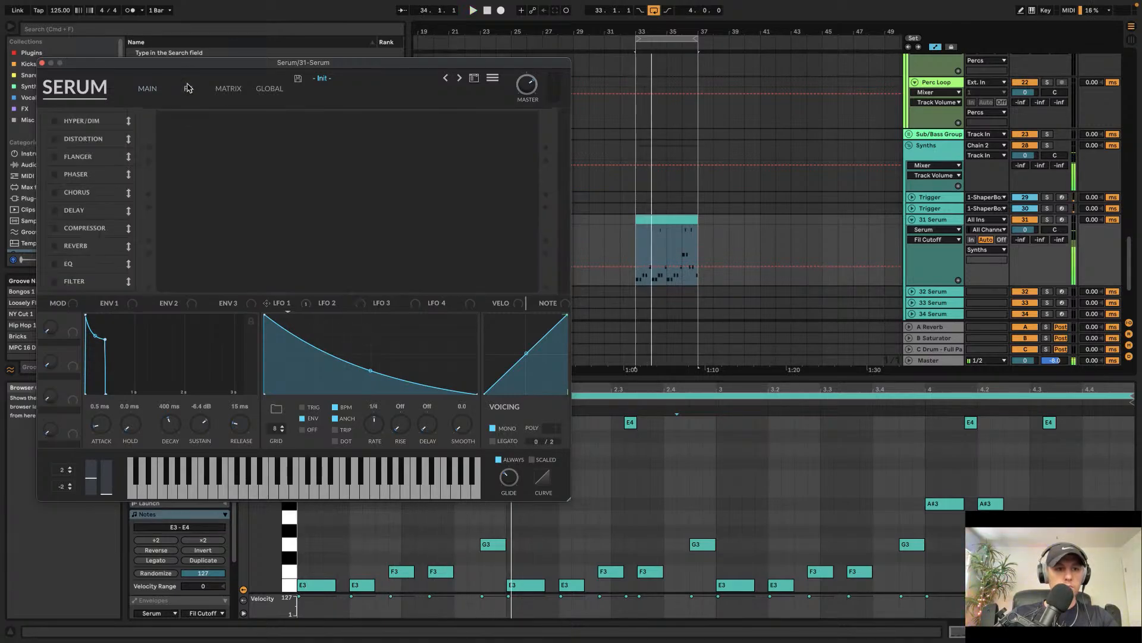
pyautogui.click(50, 137)
pyautogui.press('space')
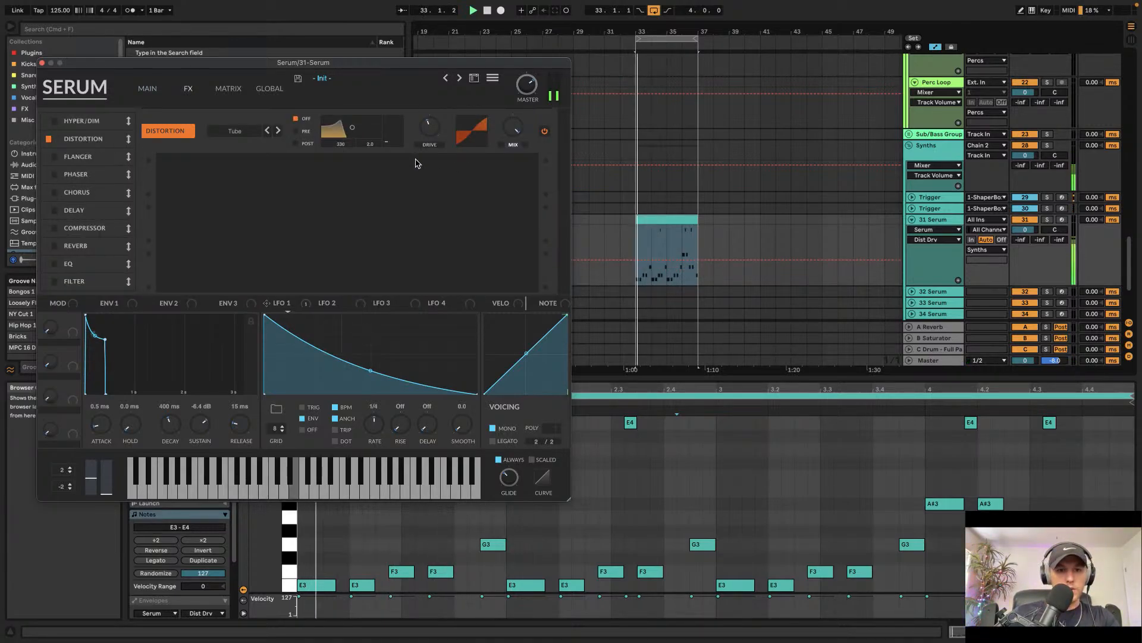
pyautogui.moveTo(529, 87); pyautogui.dragTo(533, 66)
pyautogui.click(149, 89)
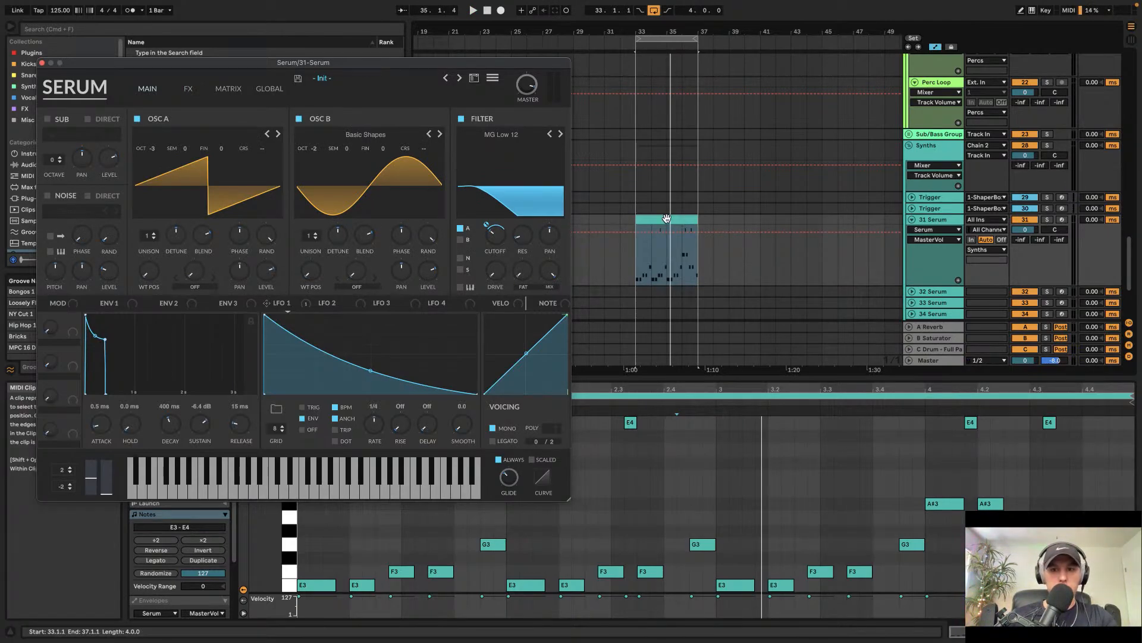
# Step: Load the ESW Analog - Mini Moog Pulse wavetable into Oscillator A and lower Oscillator B to octave -3
pyautogui.click(191, 137)
pyautogui.moveTo(268, 372)
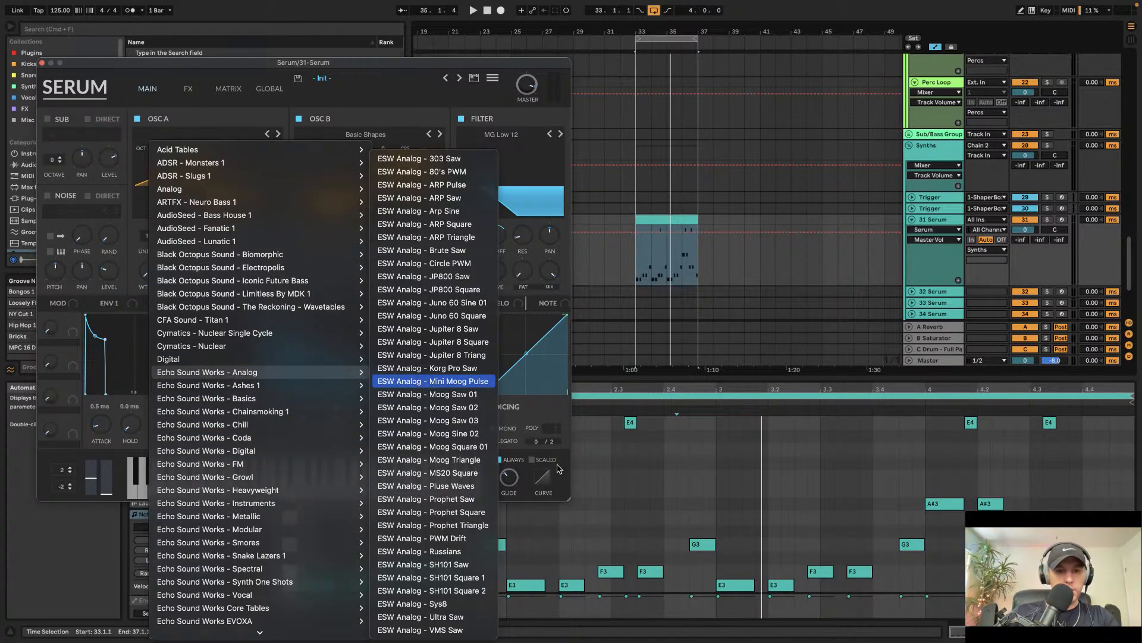
pyautogui.click(434, 381)
pyautogui.press('space')
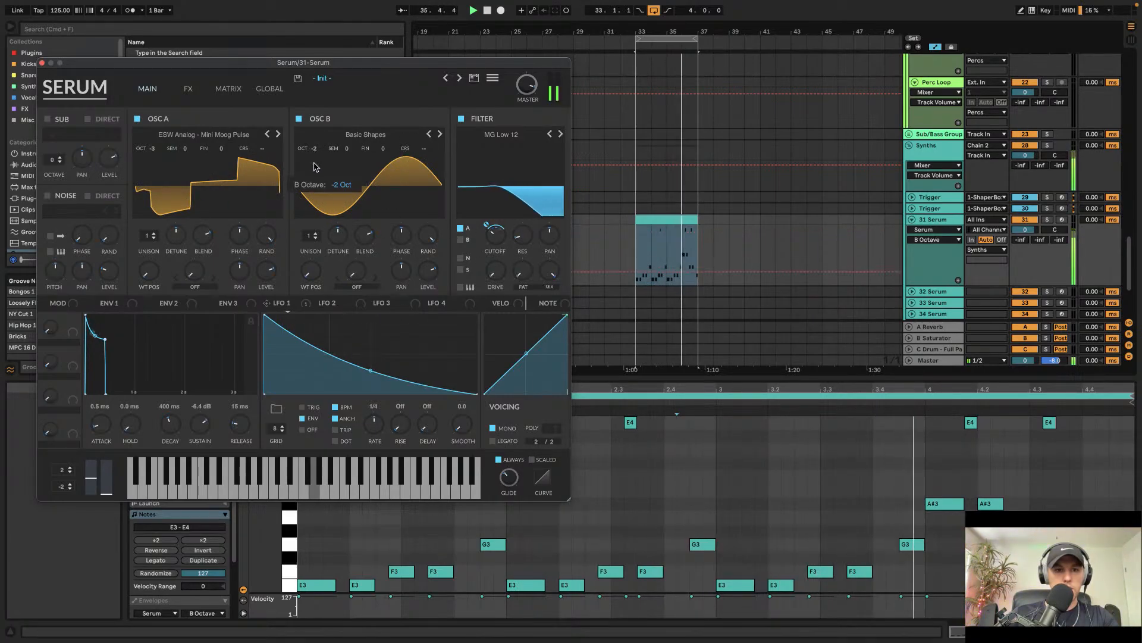
pyautogui.moveTo(314, 149); pyautogui.dragTo(314, 177)
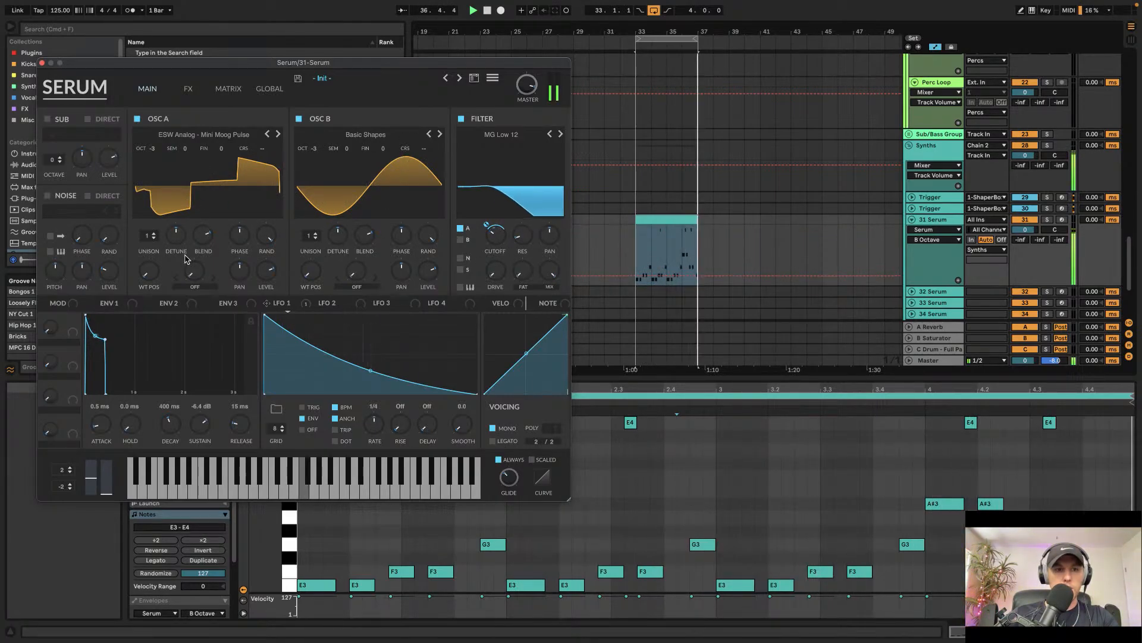
# Step: Adjust Oscillator A's wavetable position and raise the phase randomness of both oscillators
pyautogui.moveTo(149, 270); pyautogui.dragTo(181, 155)
pyautogui.moveTo(266, 236); pyautogui.dragTo(271, 345)
pyautogui.moveTo(428, 236); pyautogui.dragTo(394, 476)
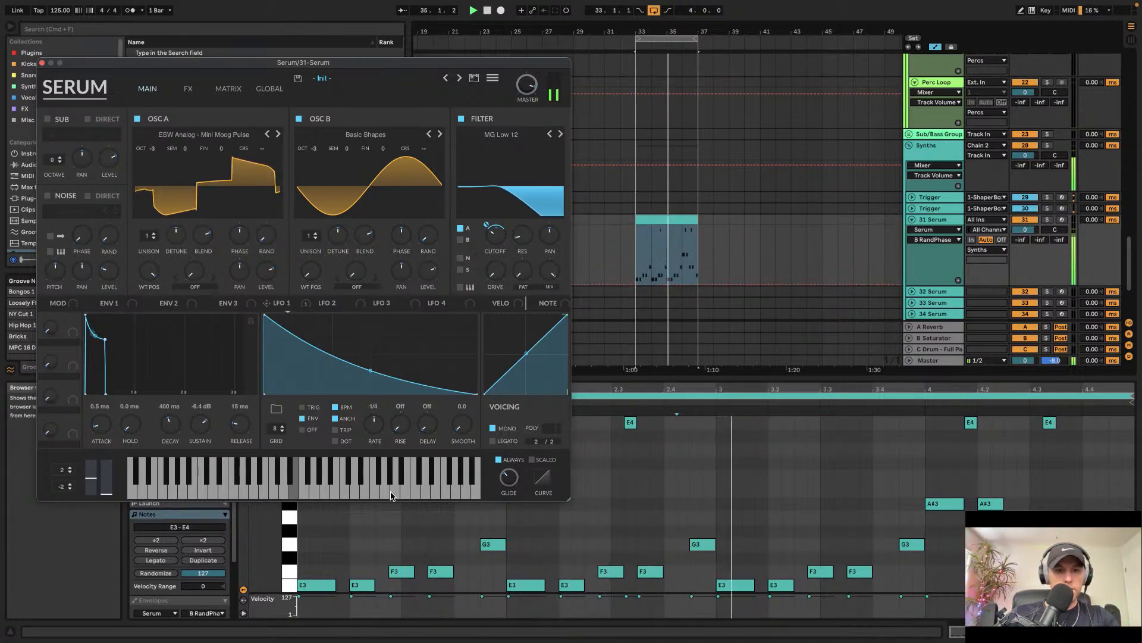
pyautogui.moveTo(150, 273); pyautogui.dragTo(158, 329)
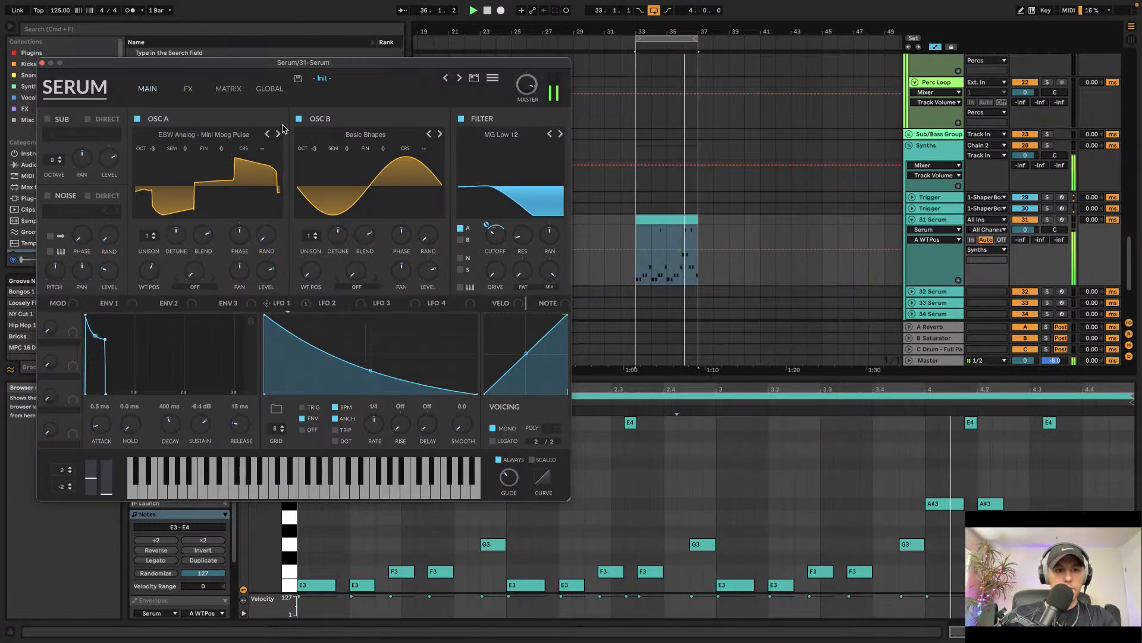
# Step: Load the ESW Analog - Moog Saw 02 wavetable into Oscillator A and adjust its wavetable position
pyautogui.click(277, 135)
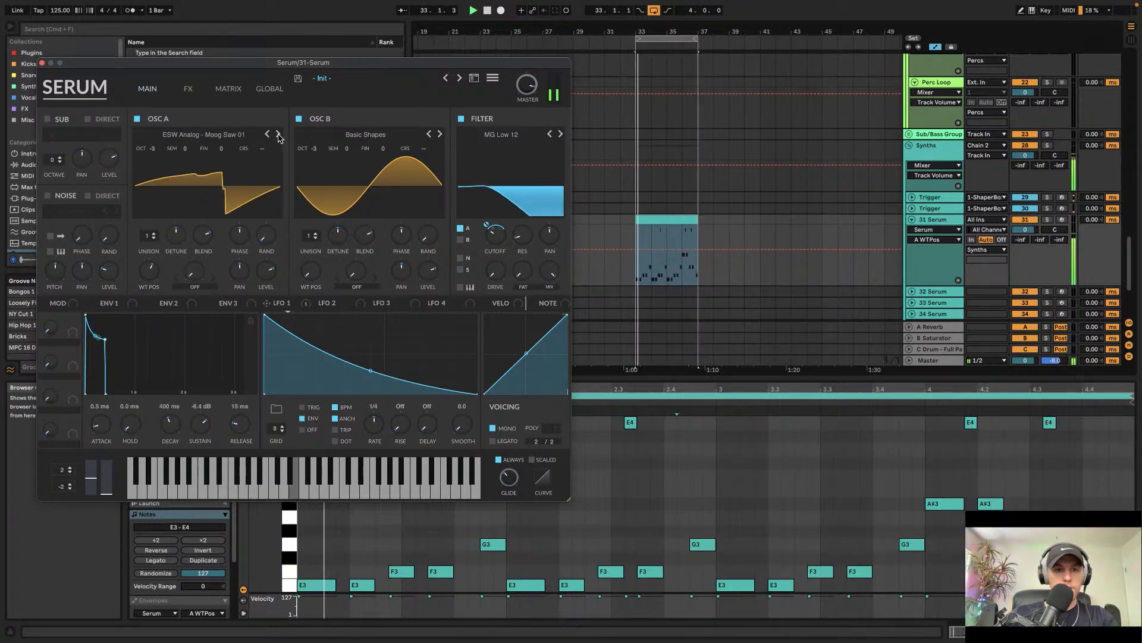
pyautogui.click(278, 135)
pyautogui.moveTo(149, 270); pyautogui.dragTo(148, 329)
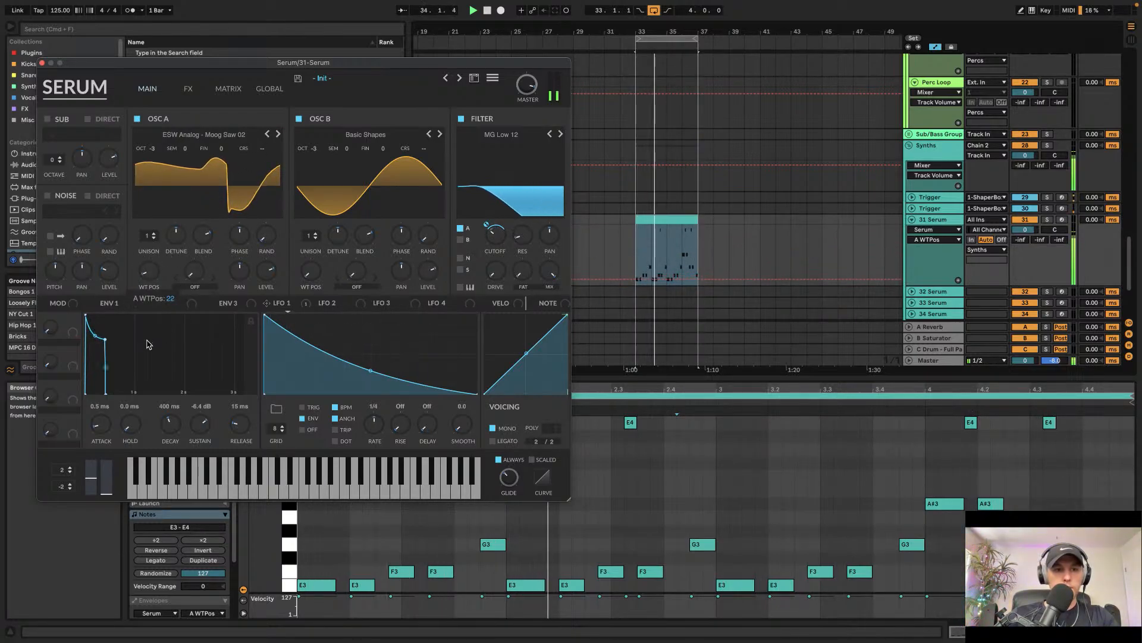
# Step: On the FX page, raise the Distortion drive slightly, enable the EQ effect and shape its filter curve
pyautogui.click(188, 88)
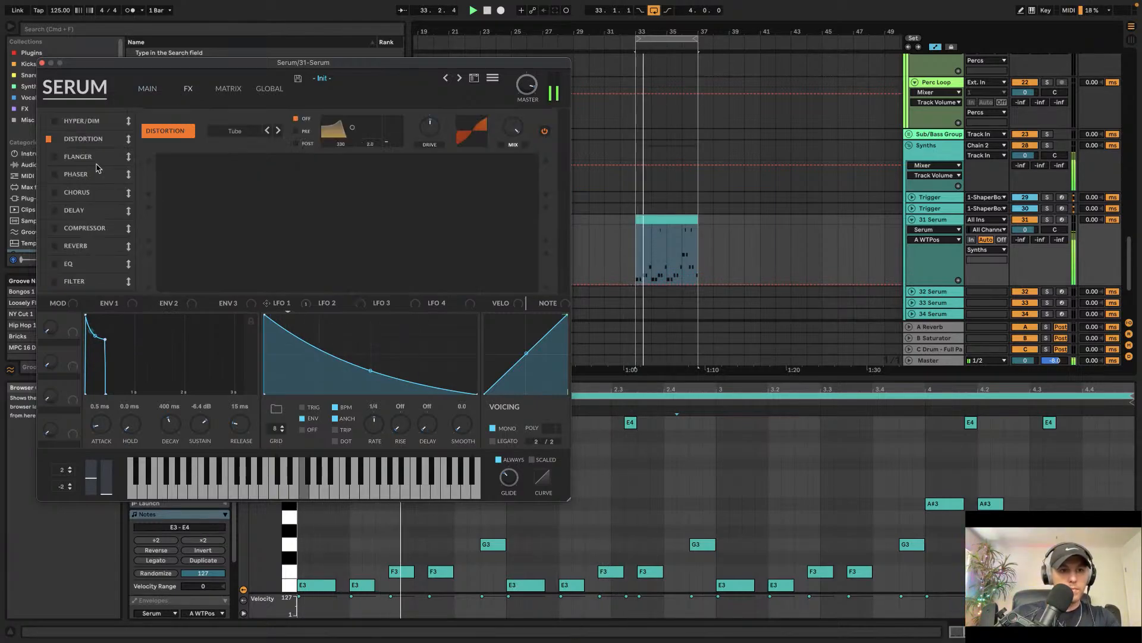
pyautogui.moveTo(430, 127); pyautogui.dragTo(430, 115)
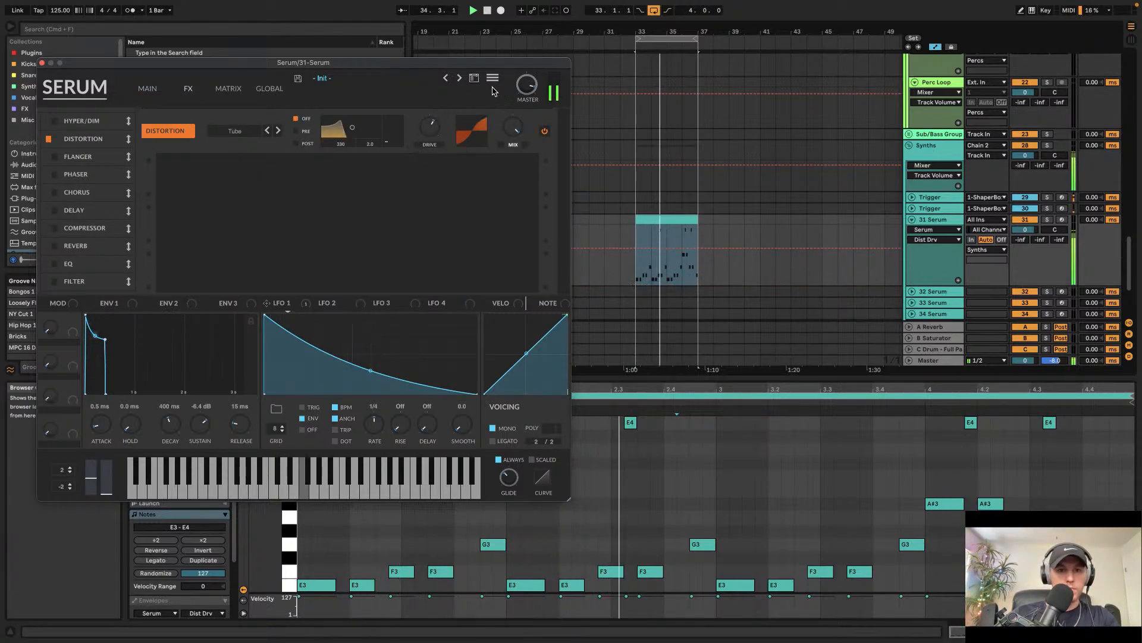
pyautogui.click(49, 263)
pyautogui.moveTo(378, 176); pyautogui.dragTo(430, 200)
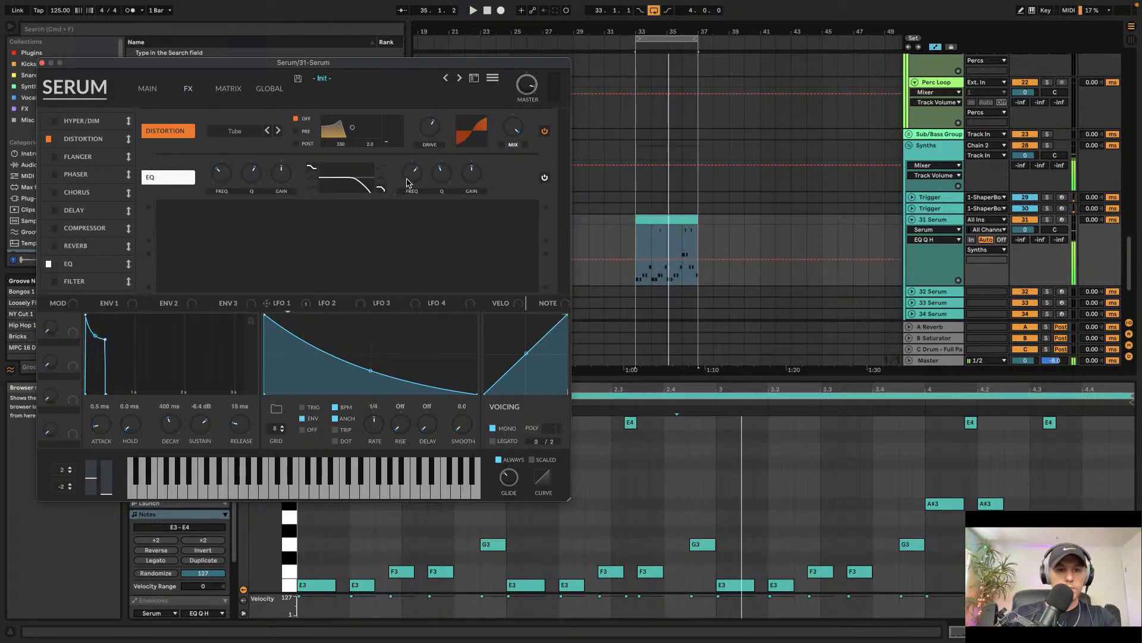
# Step: Assign LFO 2 to modulate the EQ filter frequency and start playback
pyautogui.click(343, 303)
pyautogui.moveTo(372, 315); pyautogui.dragTo(373, 344)
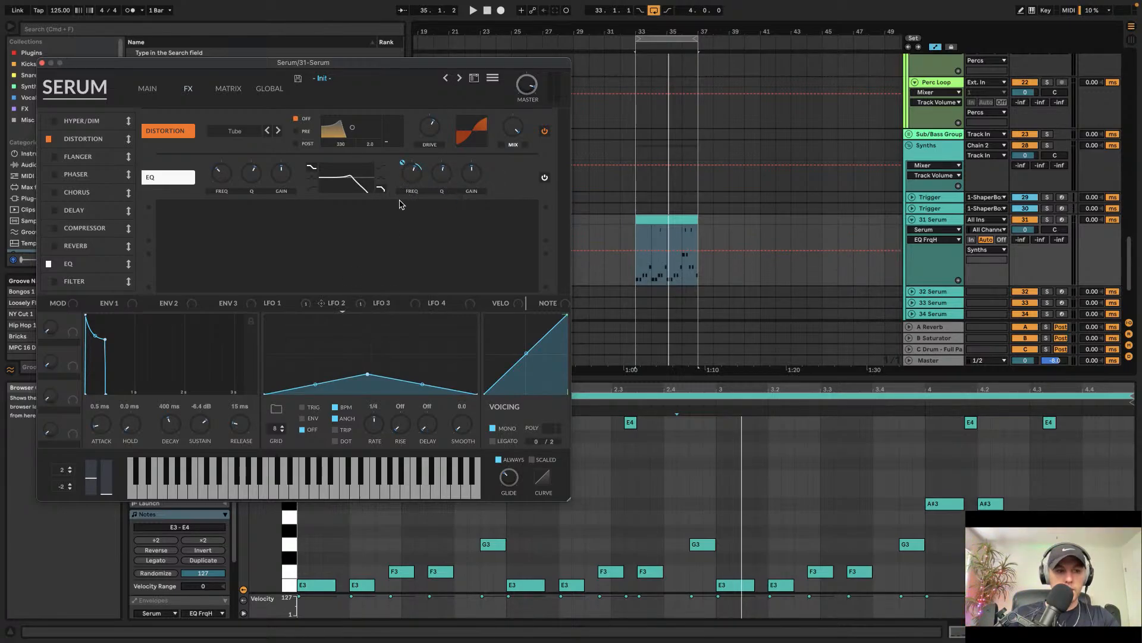
pyautogui.press('space')
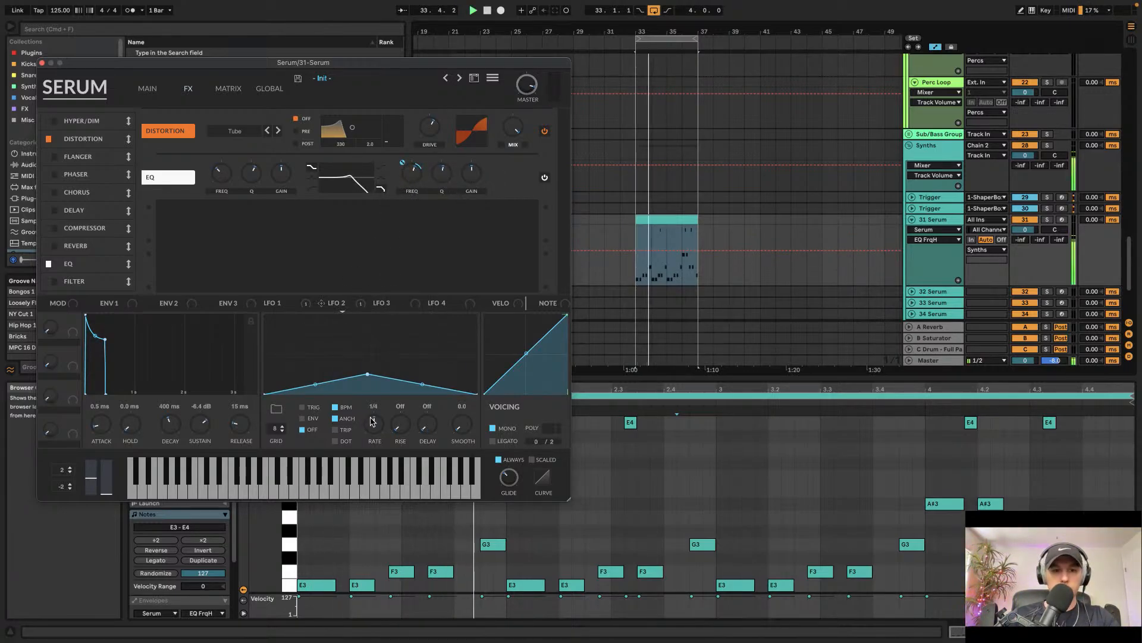
# Step: Set LFO 2's rate to 2 bar, adjust its modulation depth and raise its shape into a triangle
pyautogui.moveTo(372, 421); pyautogui.dragTo(375, 444)
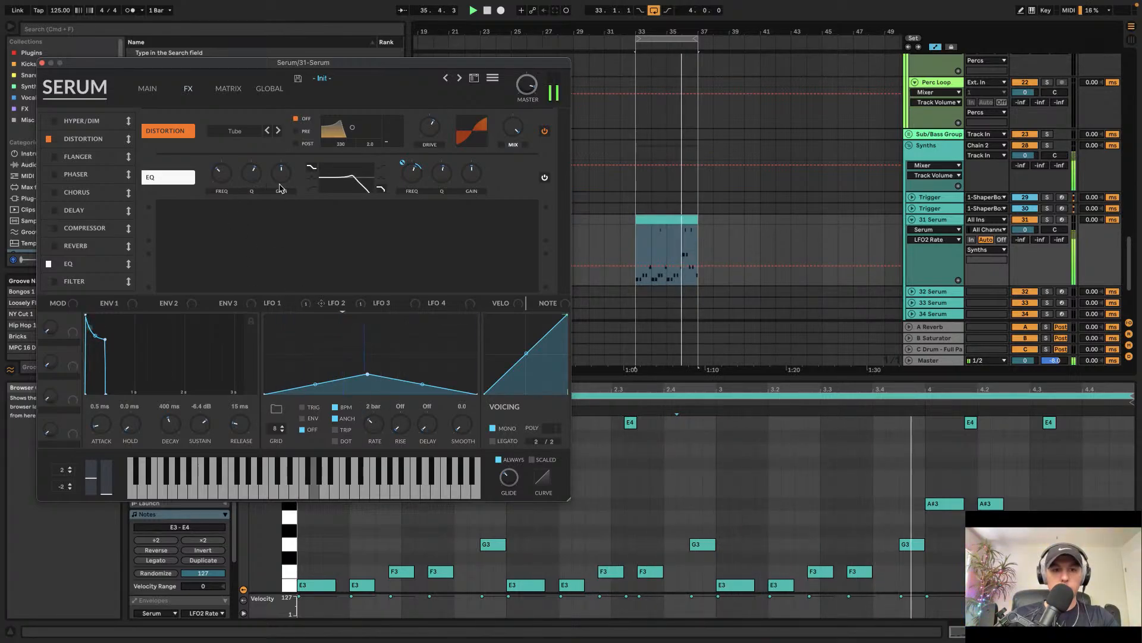
pyautogui.moveTo(407, 162); pyautogui.dragTo(410, 153)
pyautogui.moveTo(370, 379); pyautogui.dragTo(370, 312)
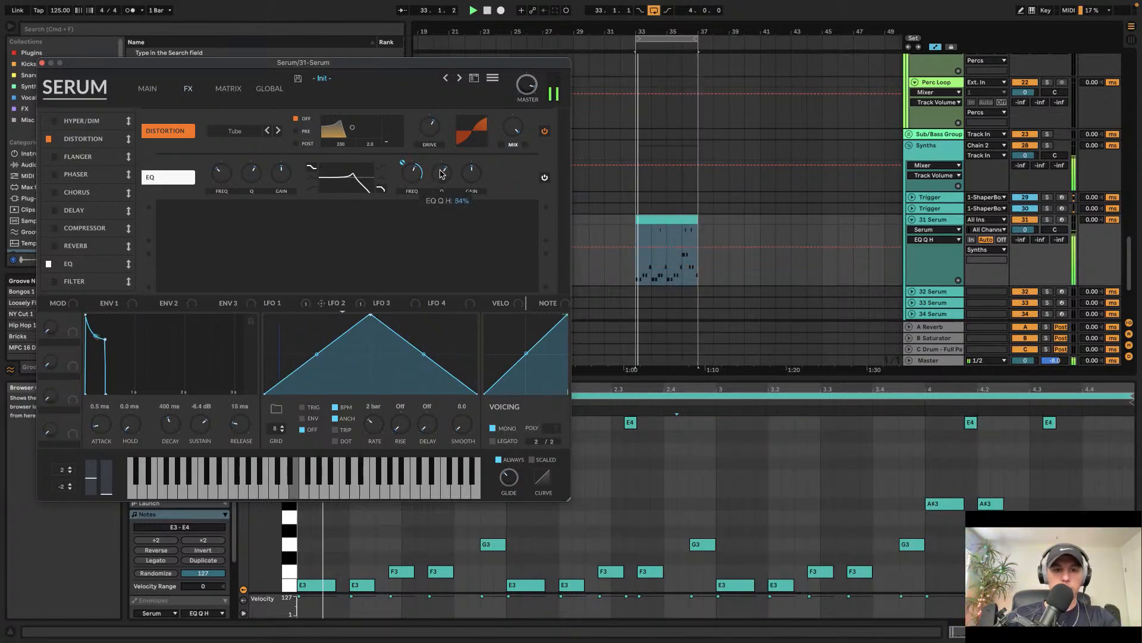
# Step: Enable the Phaser effect and lower its mix
pyautogui.click(49, 175)
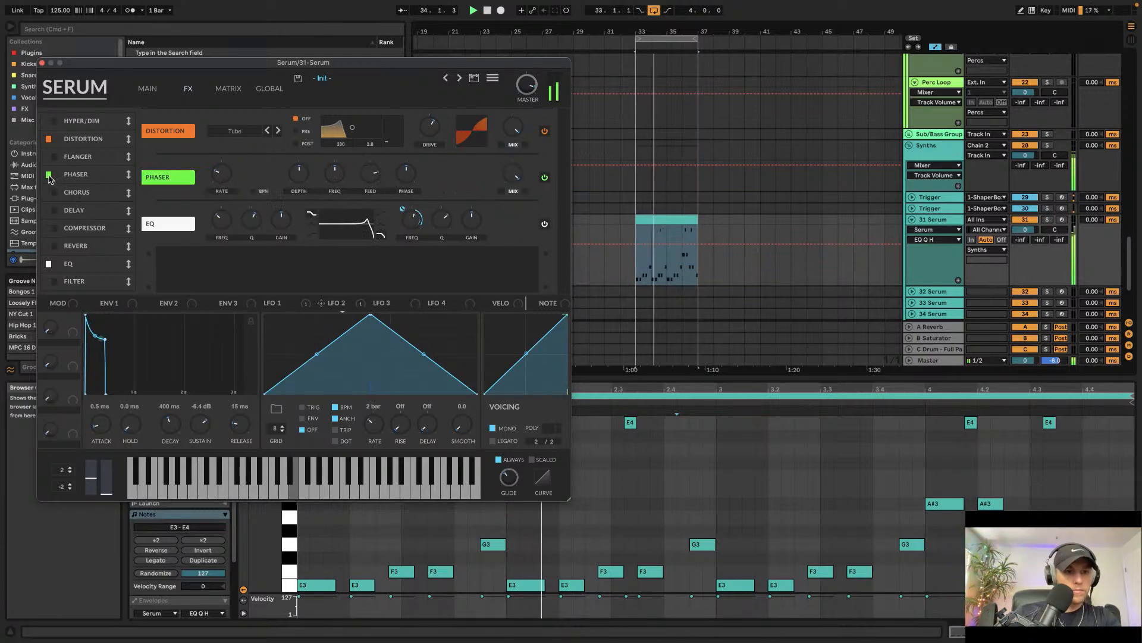
pyautogui.moveTo(516, 174); pyautogui.dragTo(520, 225)
pyautogui.moveTo(514, 178); pyautogui.dragTo(515, 231)
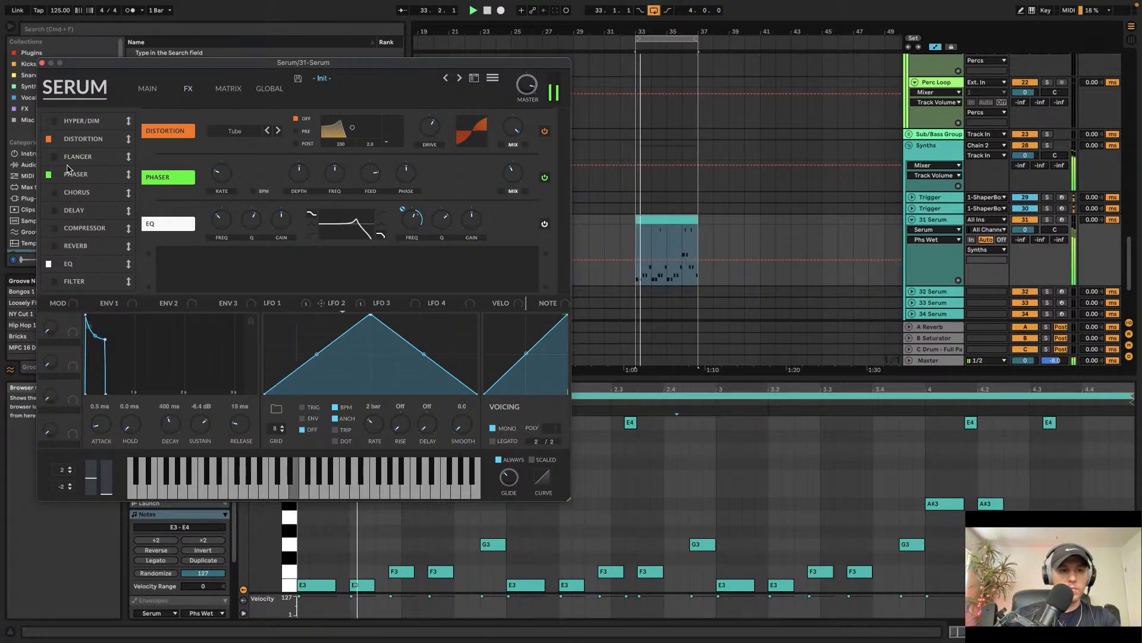
# Step: Reorder the FX chain so Distortion, Phaser and EQ come first
pyautogui.moveTo(84, 141); pyautogui.dragTo(85, 111)
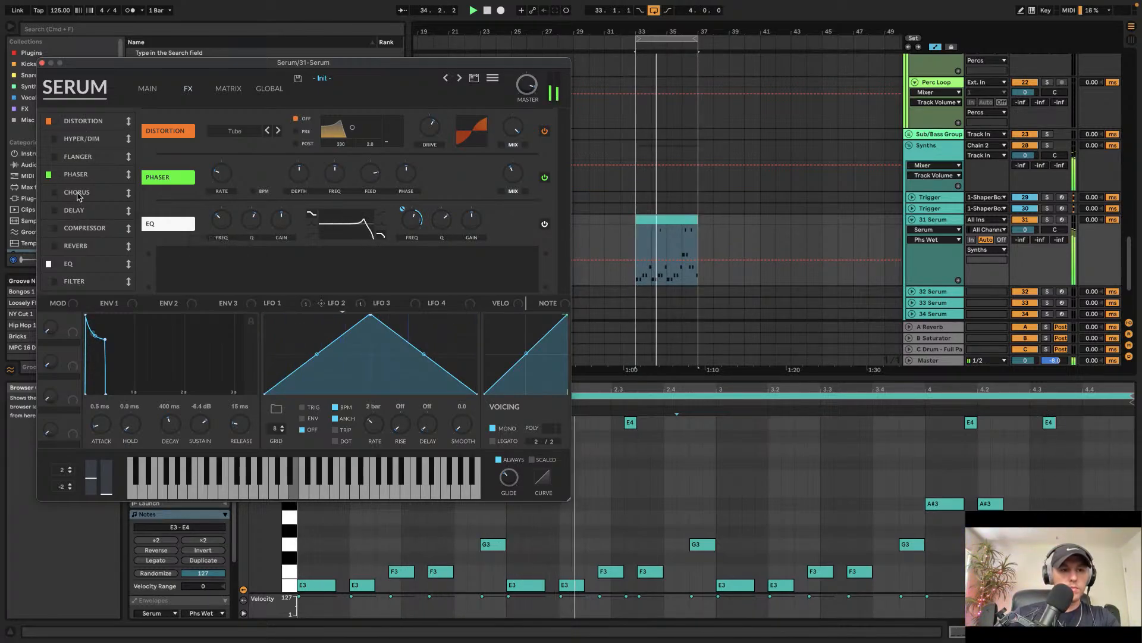
pyautogui.moveTo(76, 174); pyautogui.dragTo(77, 138)
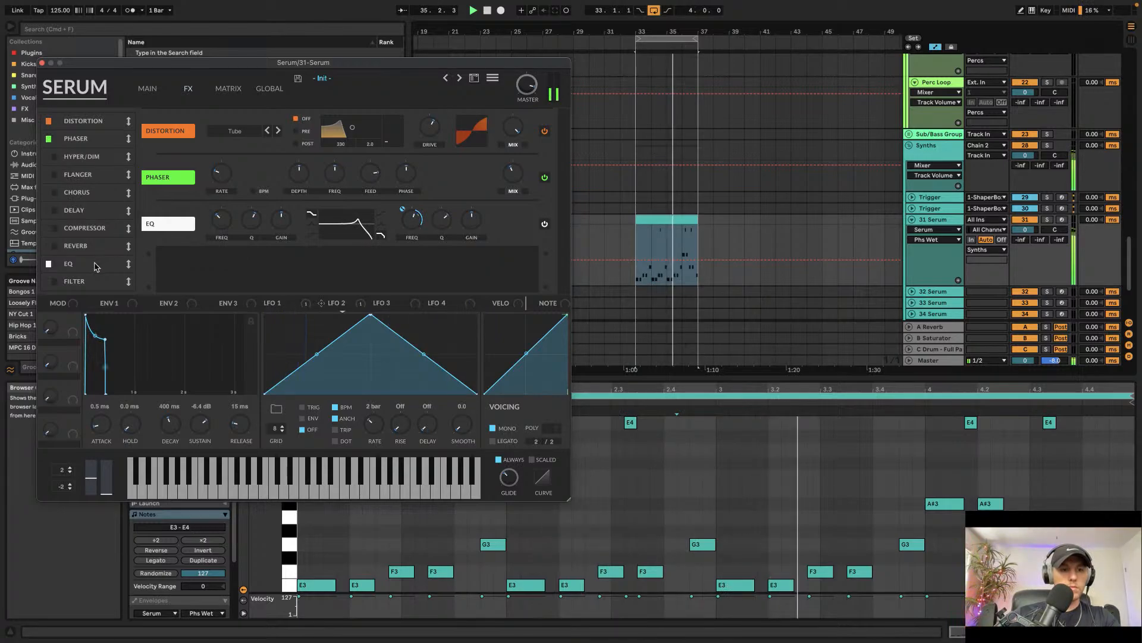
pyautogui.moveTo(94, 266); pyautogui.dragTo(89, 158)
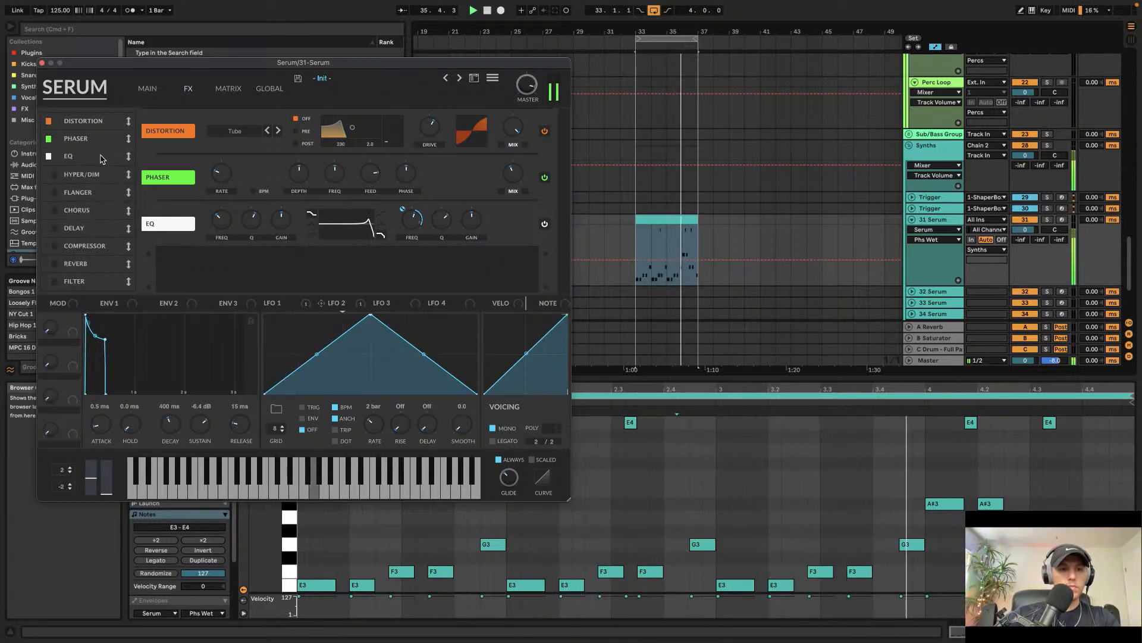
# Step: Stop playback and move the Serum track into the Sub/Bass Group, unfolding the group
pyautogui.click(675, 221)
pyautogui.press('space')
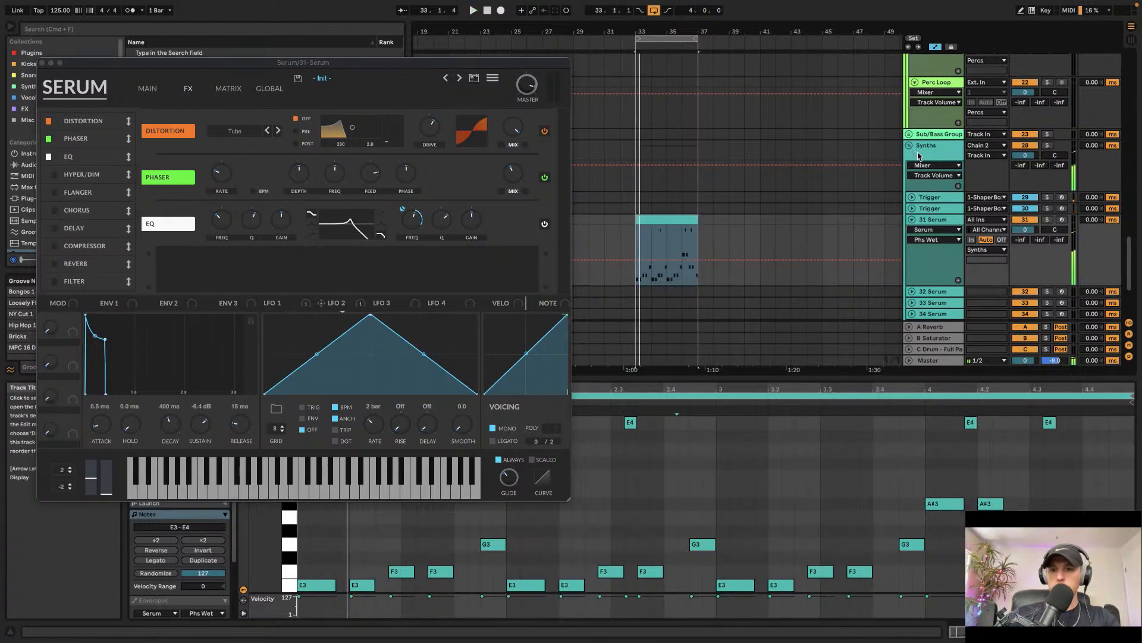
pyautogui.moveTo(934, 210); pyautogui.dragTo(931, 141)
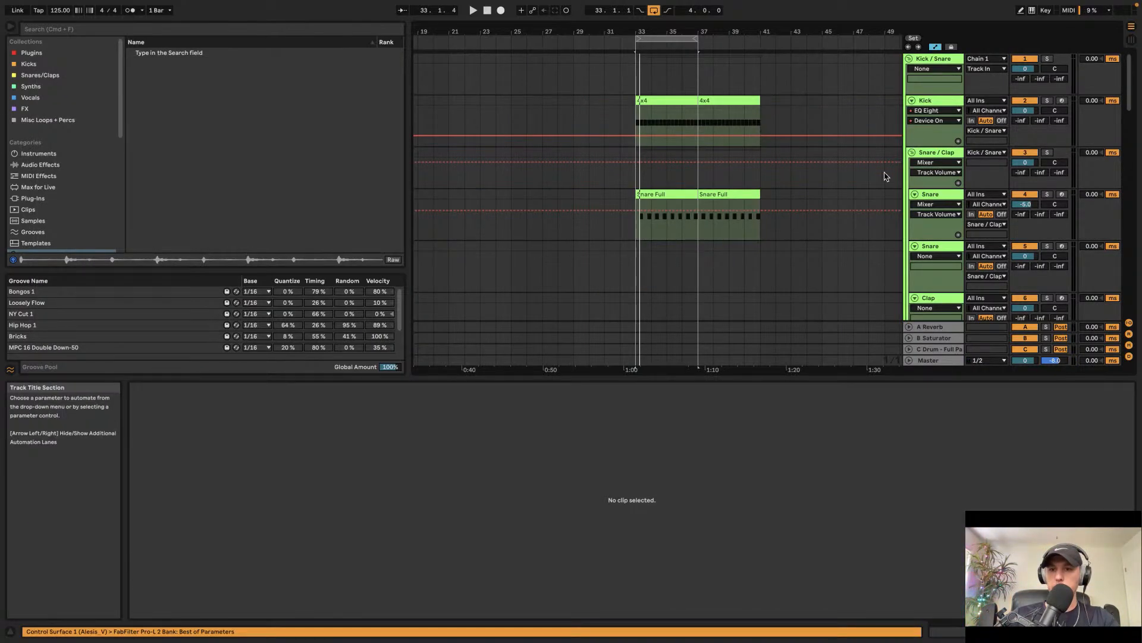
pyautogui.scroll(5, 843, 215)
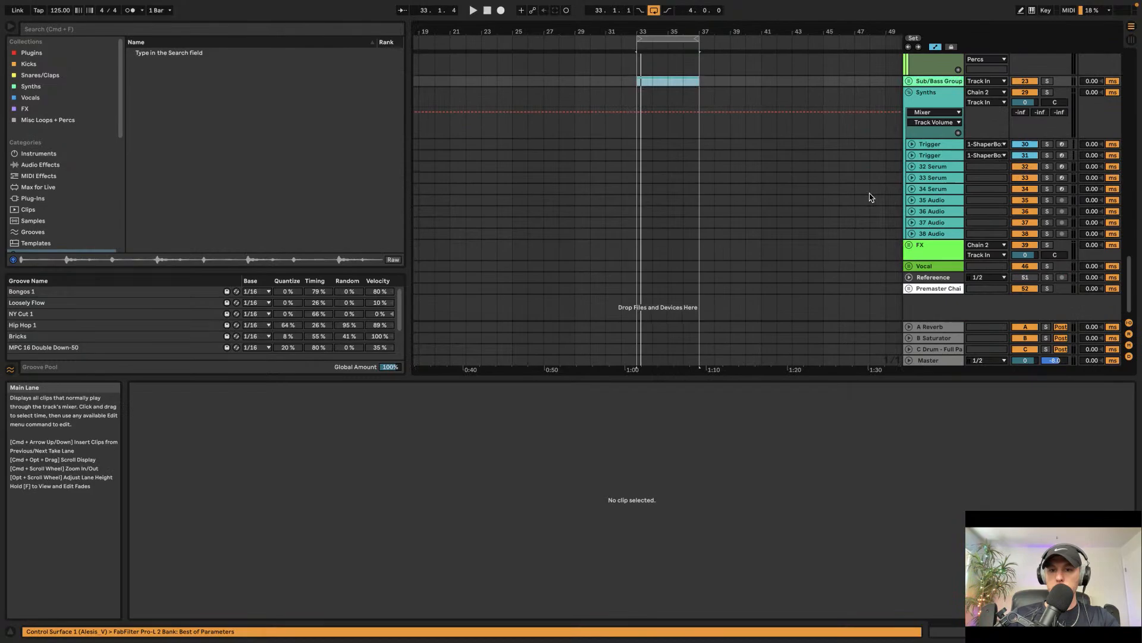
pyautogui.rightClick(919, 83)
pyautogui.click(920, 84)
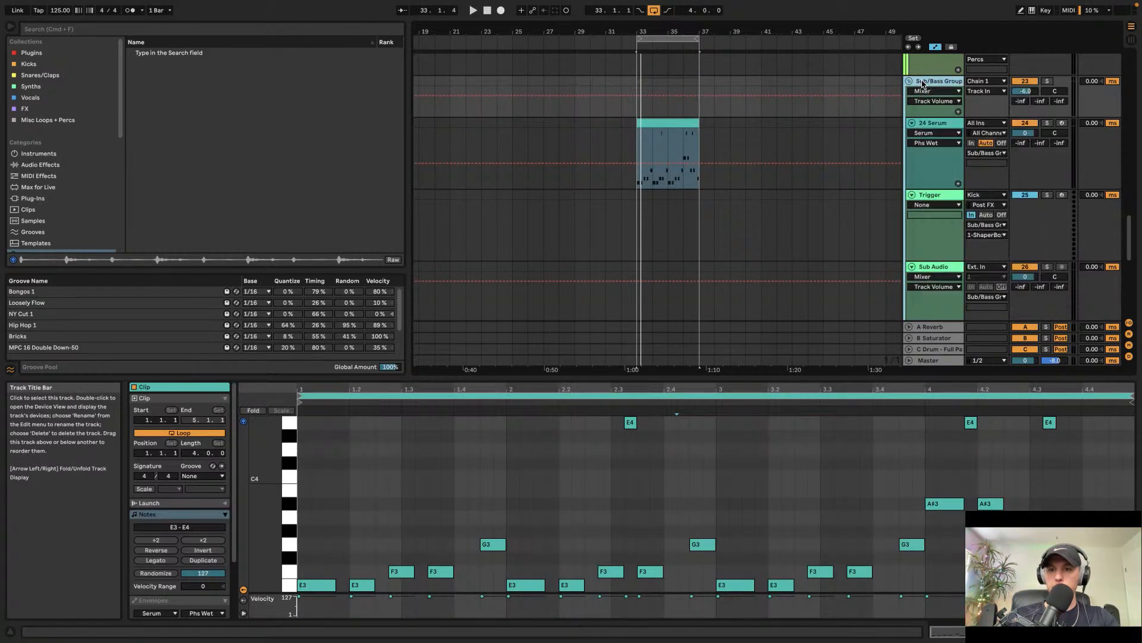
# Step: Open the 24 Serum track's devices and add a Saturator after Serum from the Audio Effects browser
pyautogui.rightClick(925, 81)
pyautogui.click(975, 292)
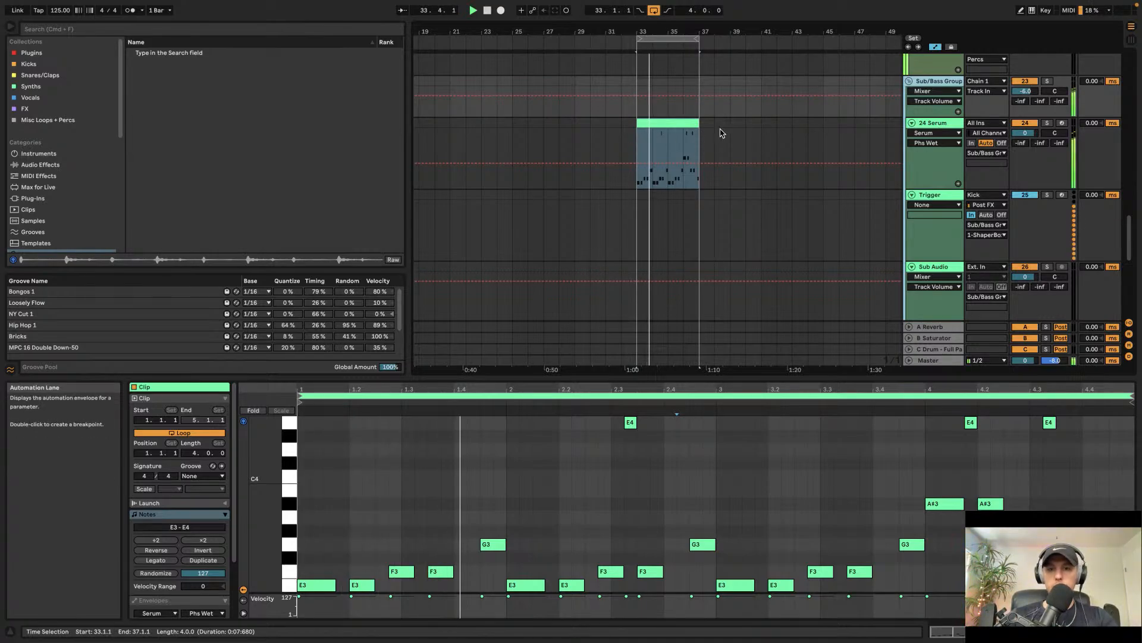
pyautogui.click(685, 124)
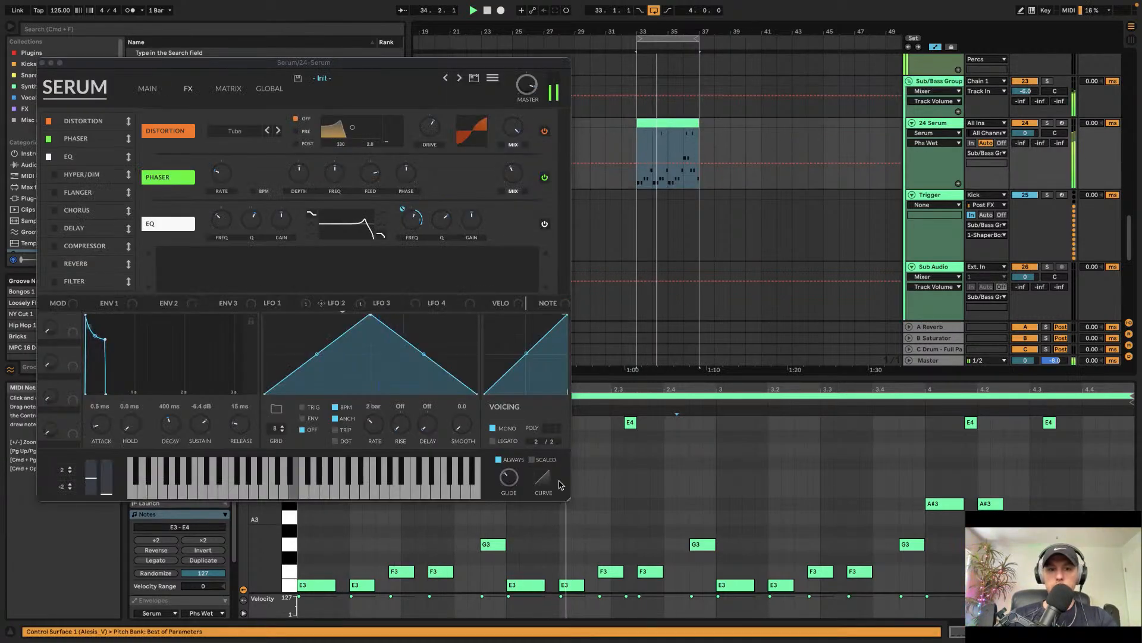
pyautogui.doubleClick(951, 124)
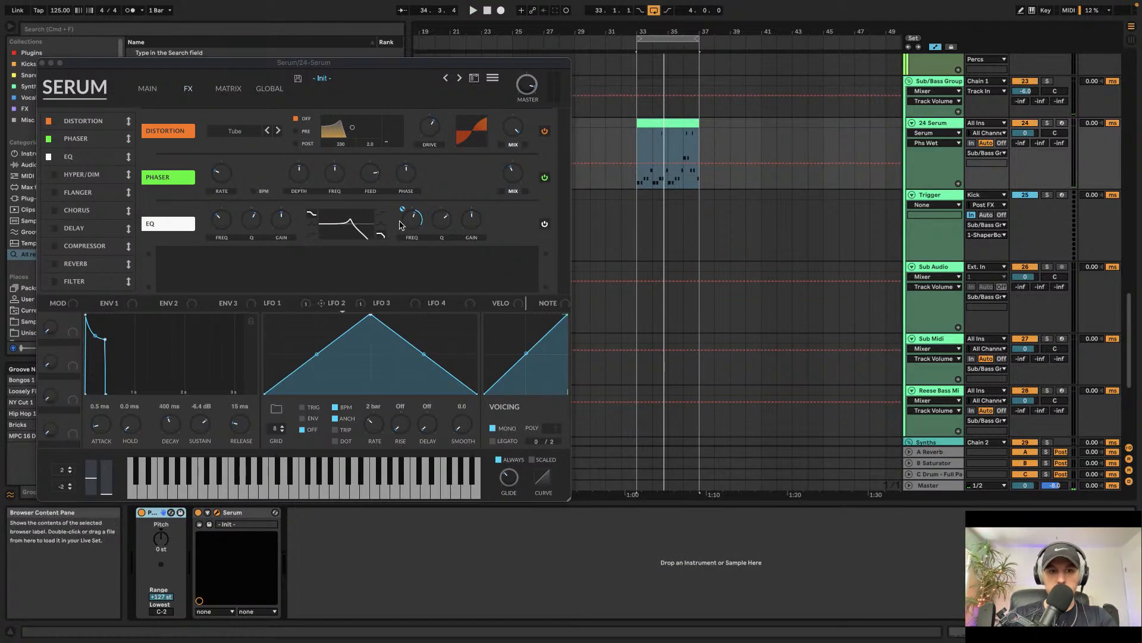
pyautogui.click(43, 63)
pyautogui.click(40, 165)
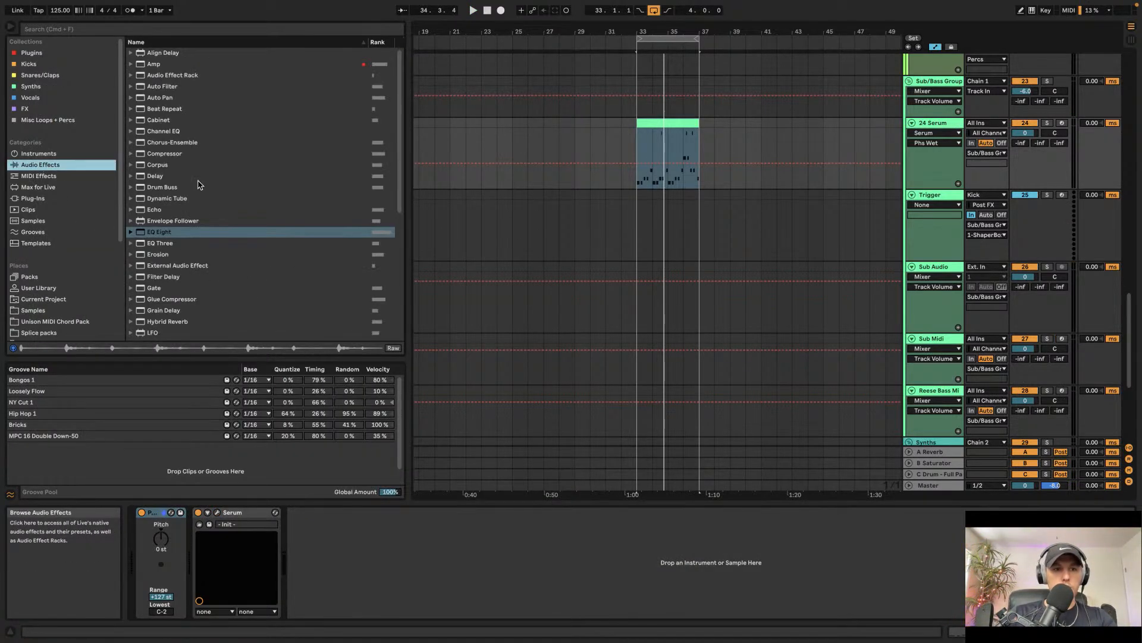
pyautogui.scroll(-5, 182, 208)
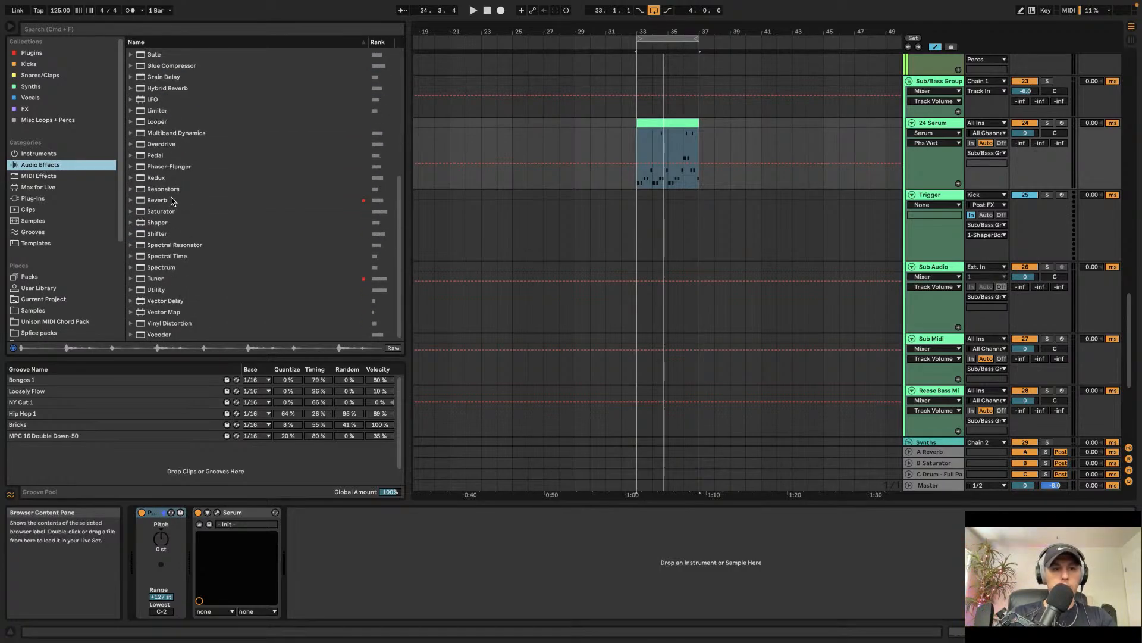
pyautogui.click(166, 213)
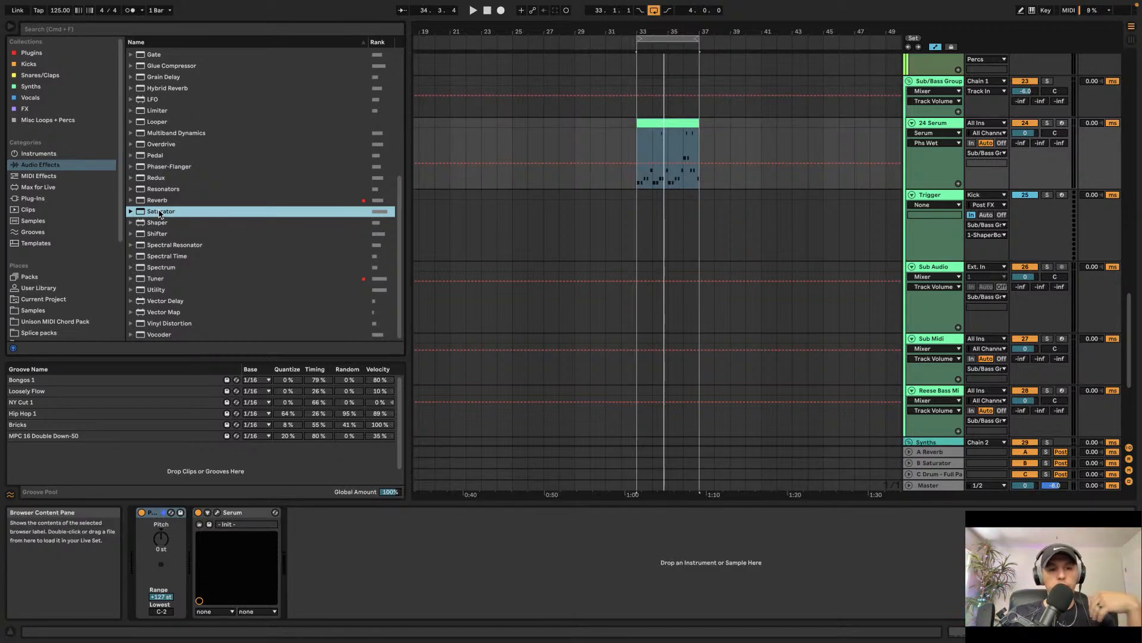
pyautogui.moveTo(158, 210); pyautogui.dragTo(395, 568)
pyautogui.click(334, 512)
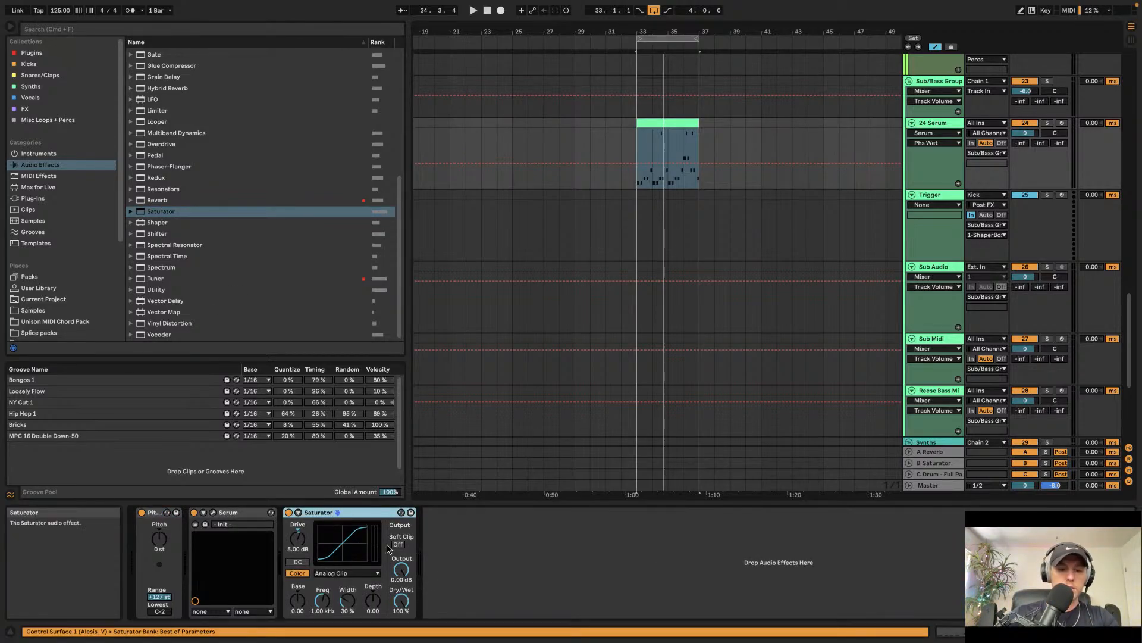
# Step: Group the Saturator into an Audio Effect Rack with two parallel chains
pyautogui.press('super+g')
pyautogui.click(291, 553)
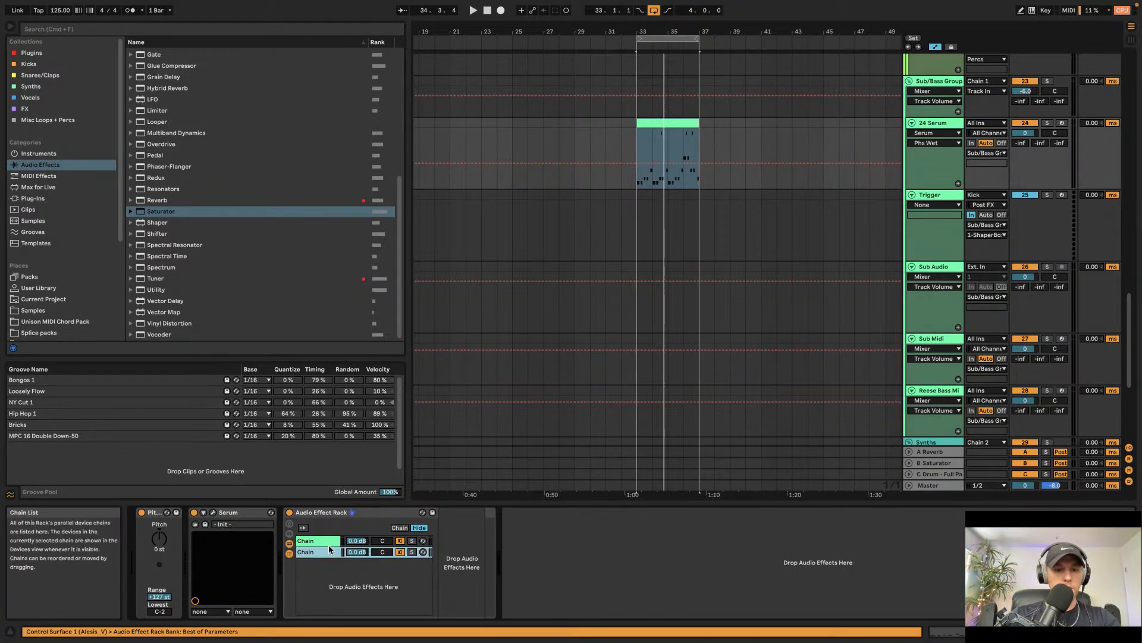
pyautogui.click(330, 551)
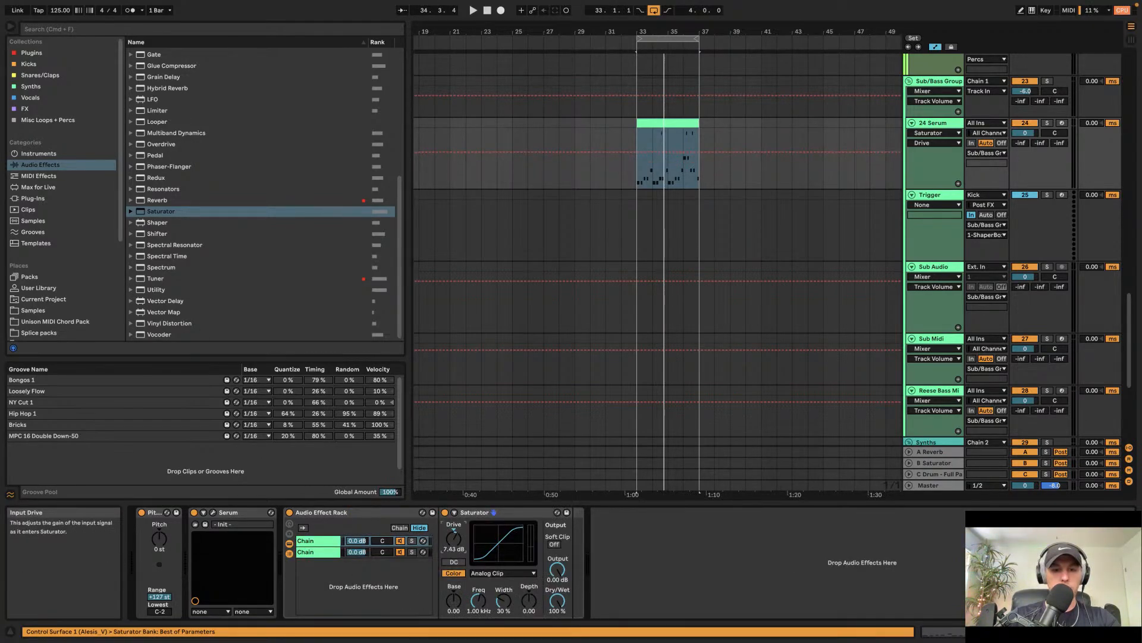
# Step: Raise the Saturator drive and add an EQ Eight after it
pyautogui.scroll(10, 176, 159)
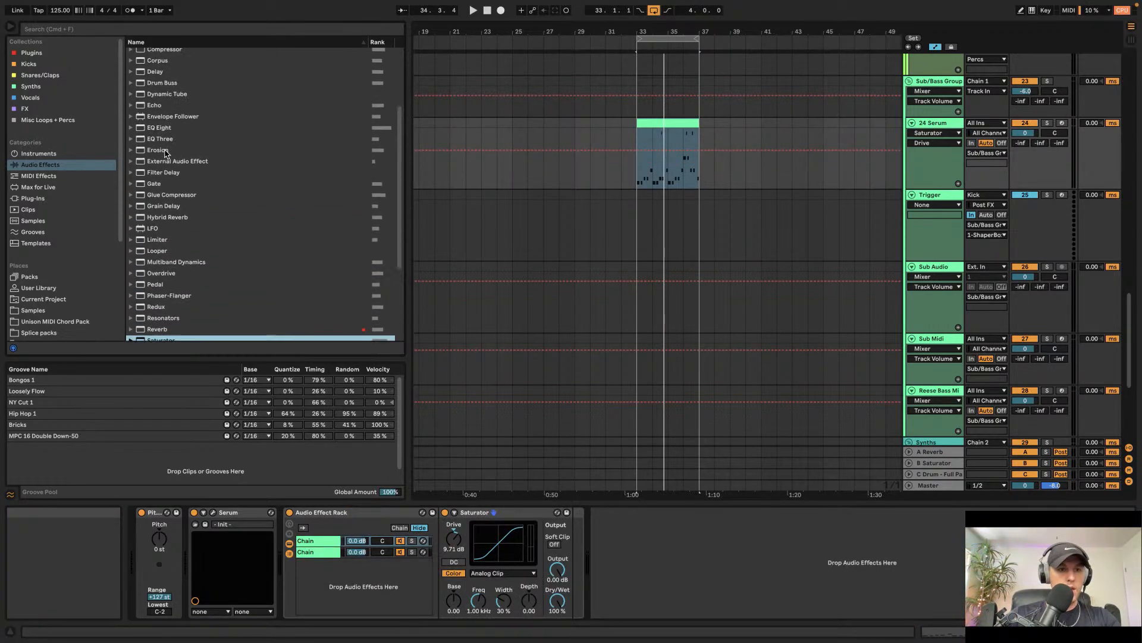
pyautogui.moveTo(167, 202); pyautogui.dragTo(254, 261)
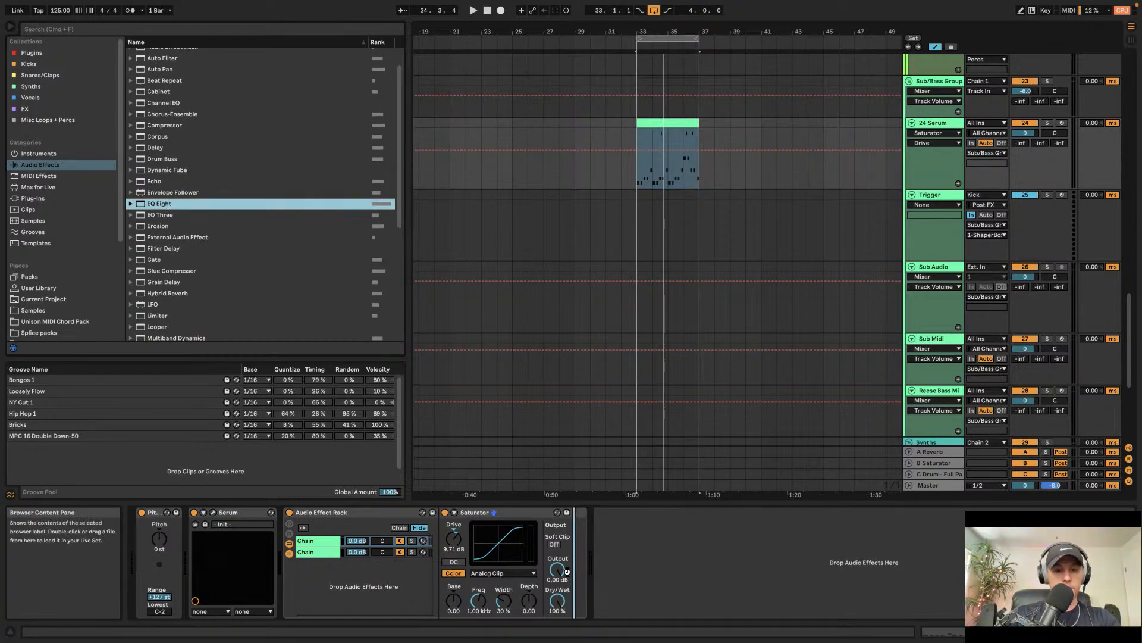
pyautogui.moveTo(567, 571); pyautogui.dragTo(589, 565)
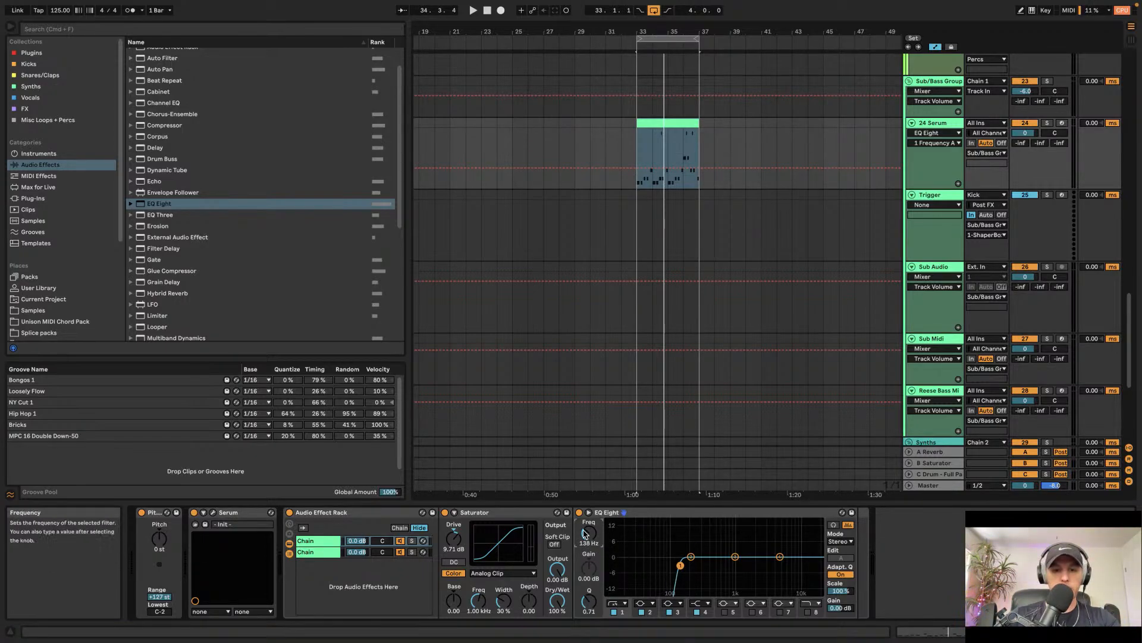
# Step: Move the EQ Eight into the rack's first chain
pyautogui.click(645, 516)
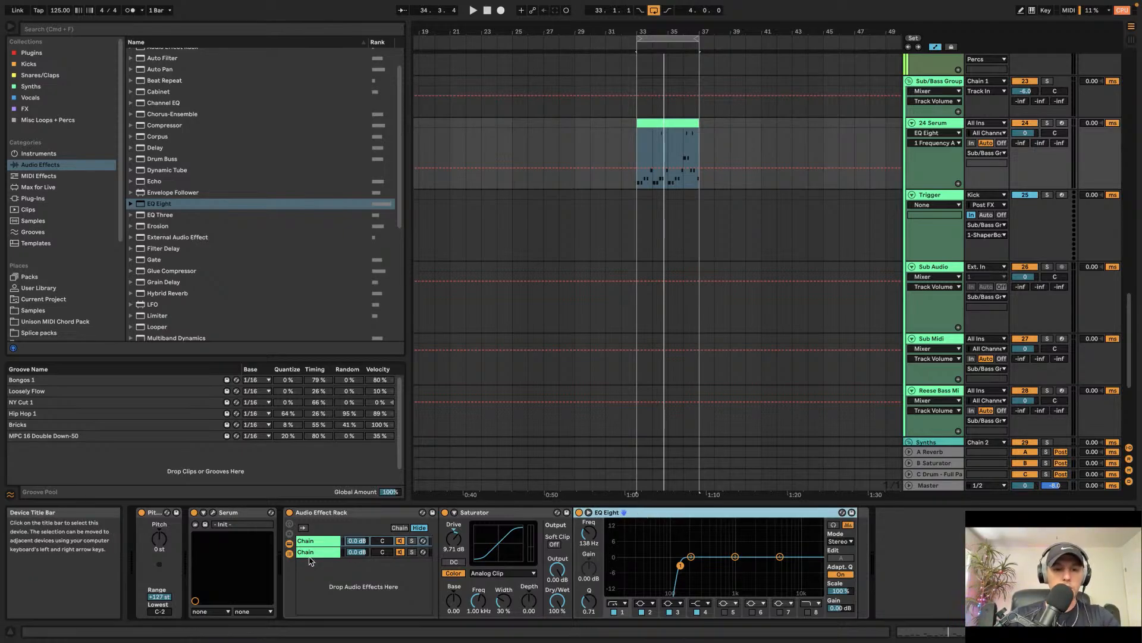
pyautogui.click(309, 554)
pyautogui.hotkey('ctrl', 'v')
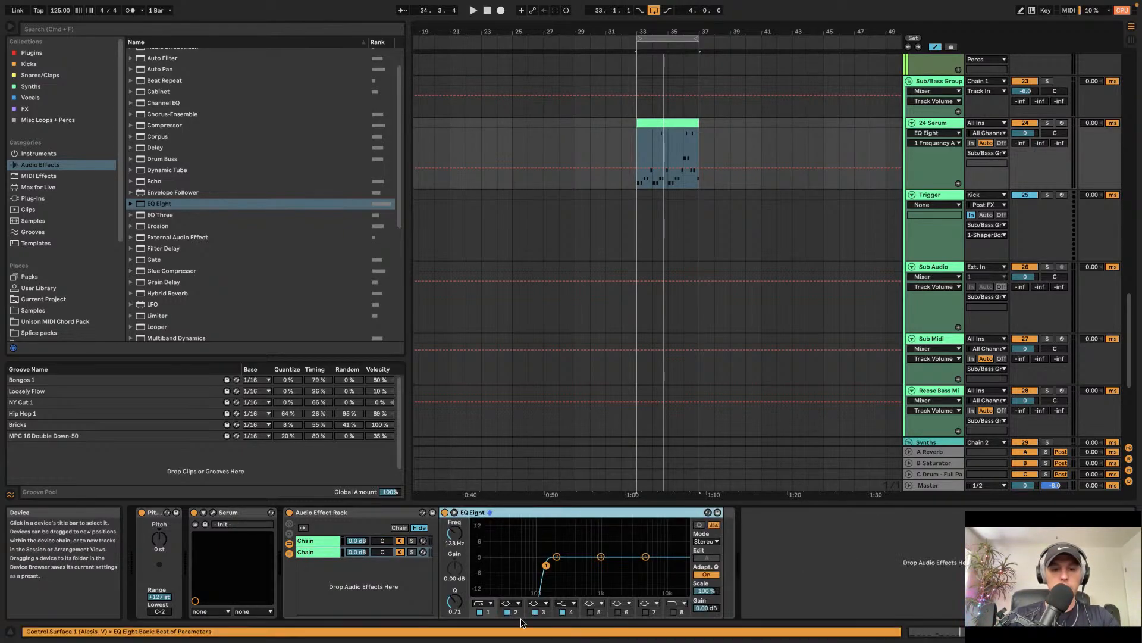
# Step: Set the EQ Eight's first band to a low-pass filter, play the loop and toggle the rack off to compare
pyautogui.click(483, 603)
pyautogui.click(484, 596)
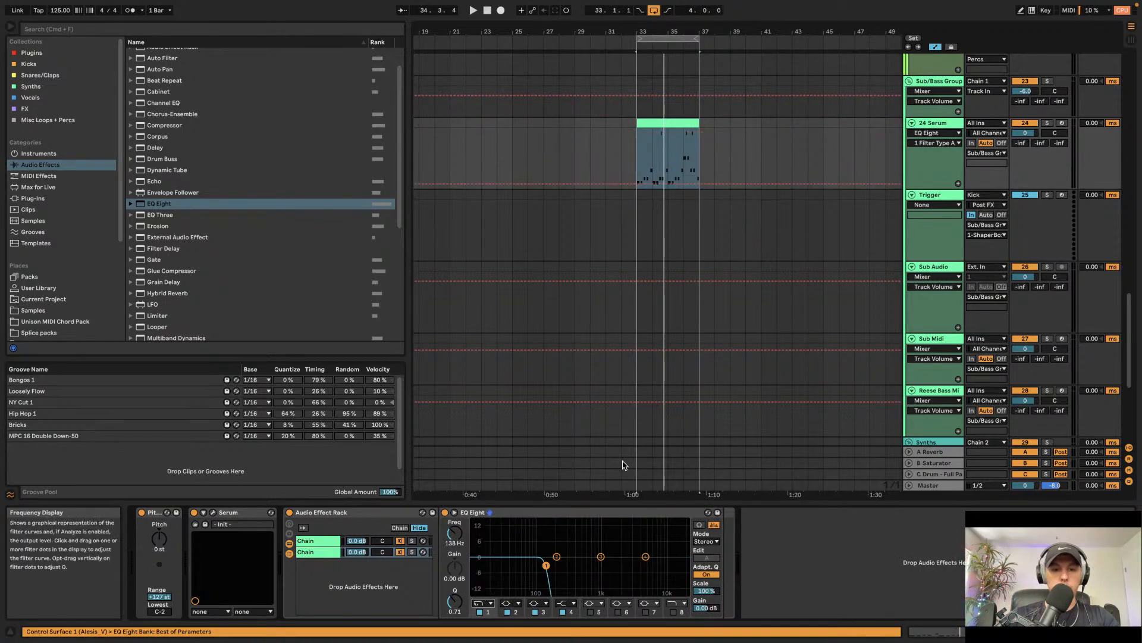
pyautogui.press('space')
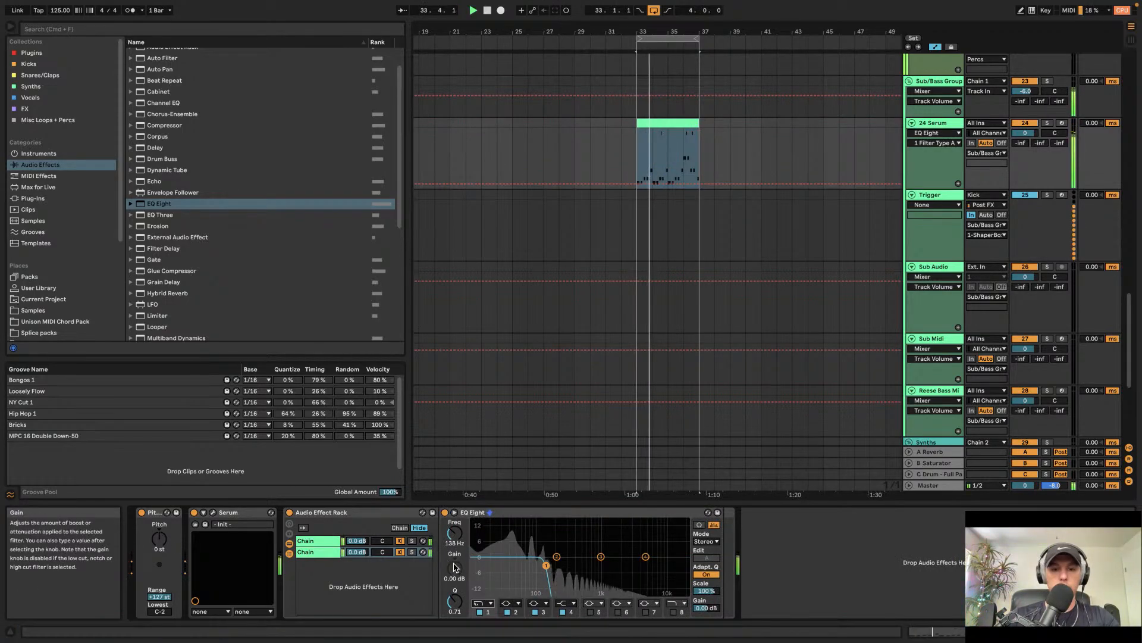
pyautogui.click(290, 512)
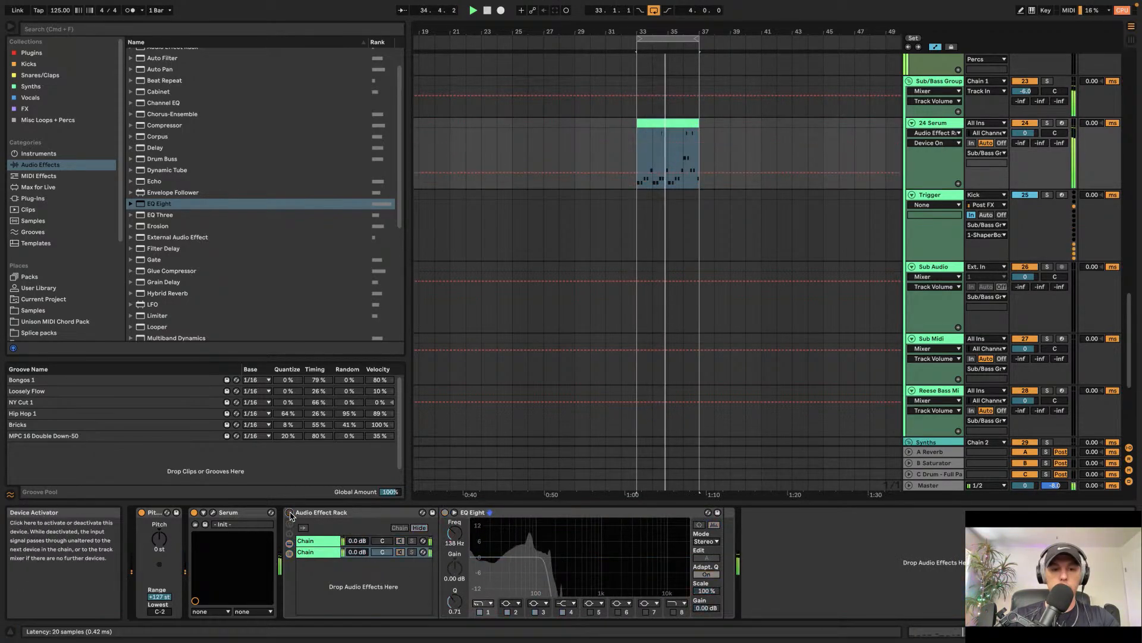
# Step: Turn the Audio Effect Rack back on and lower the Phaser depth in Serum's FX section
pyautogui.click(289, 512)
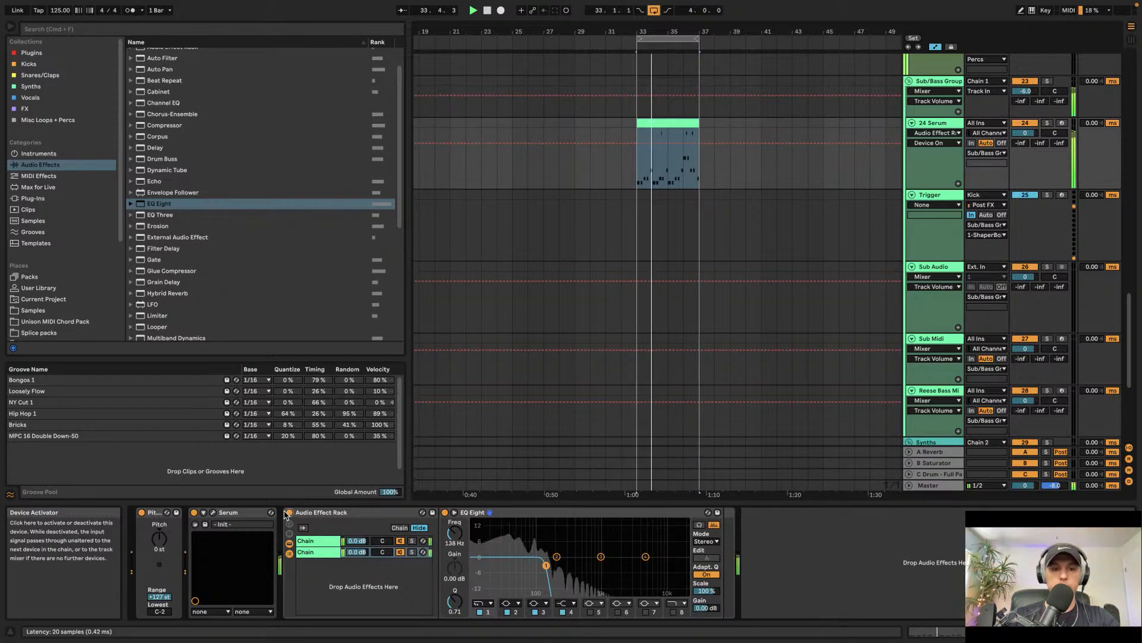
pyautogui.click(213, 512)
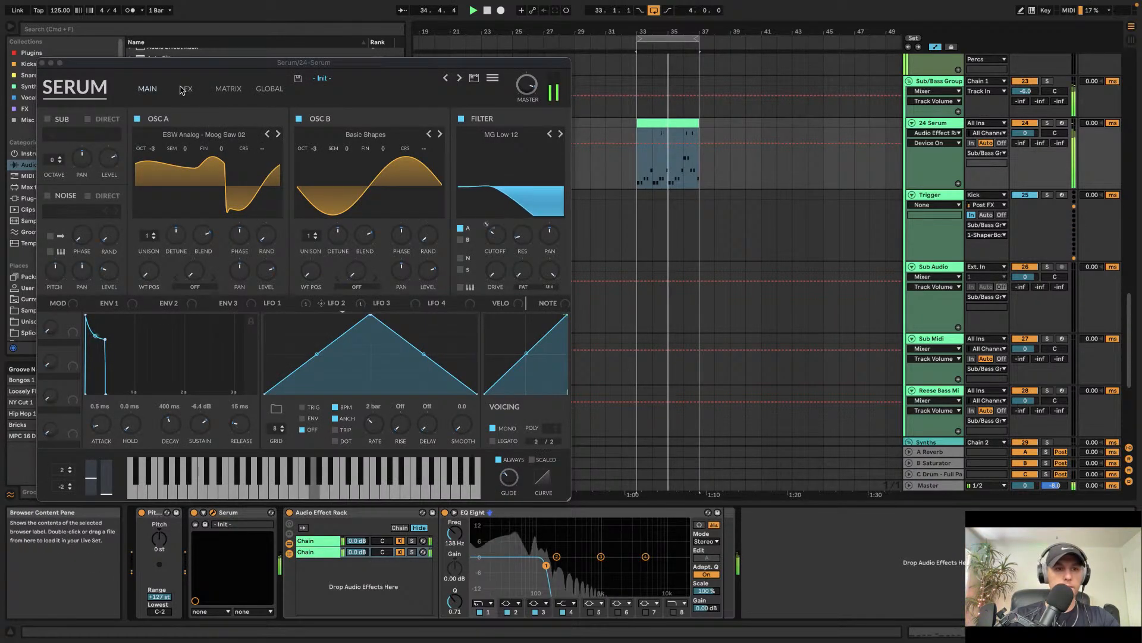
pyautogui.click(188, 89)
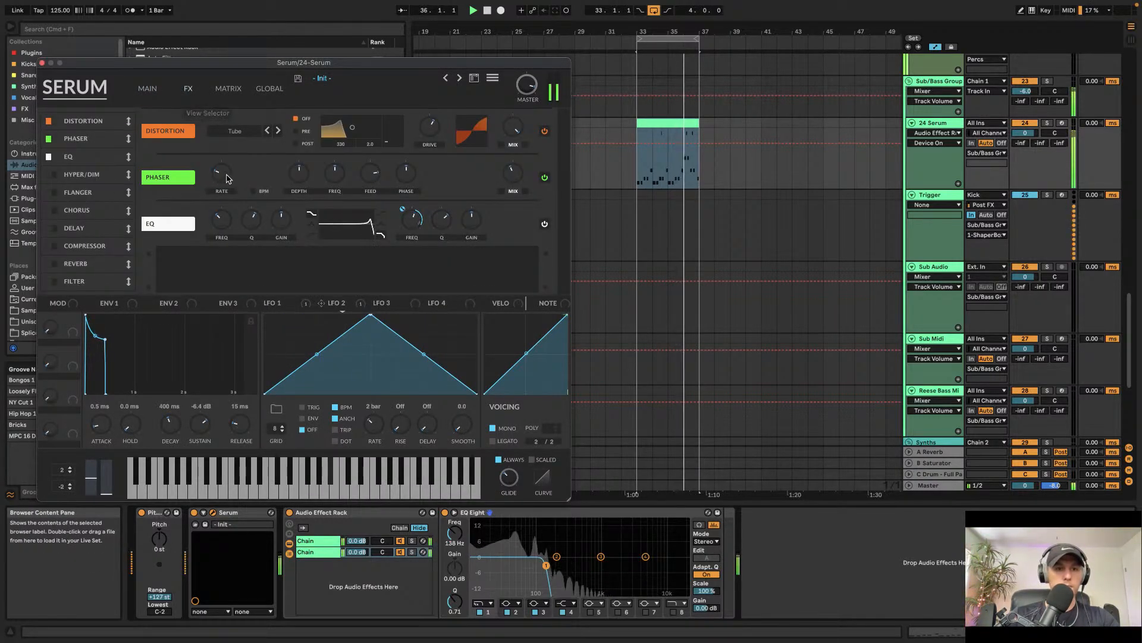
pyautogui.moveTo(299, 173); pyautogui.dragTo(299, 181)
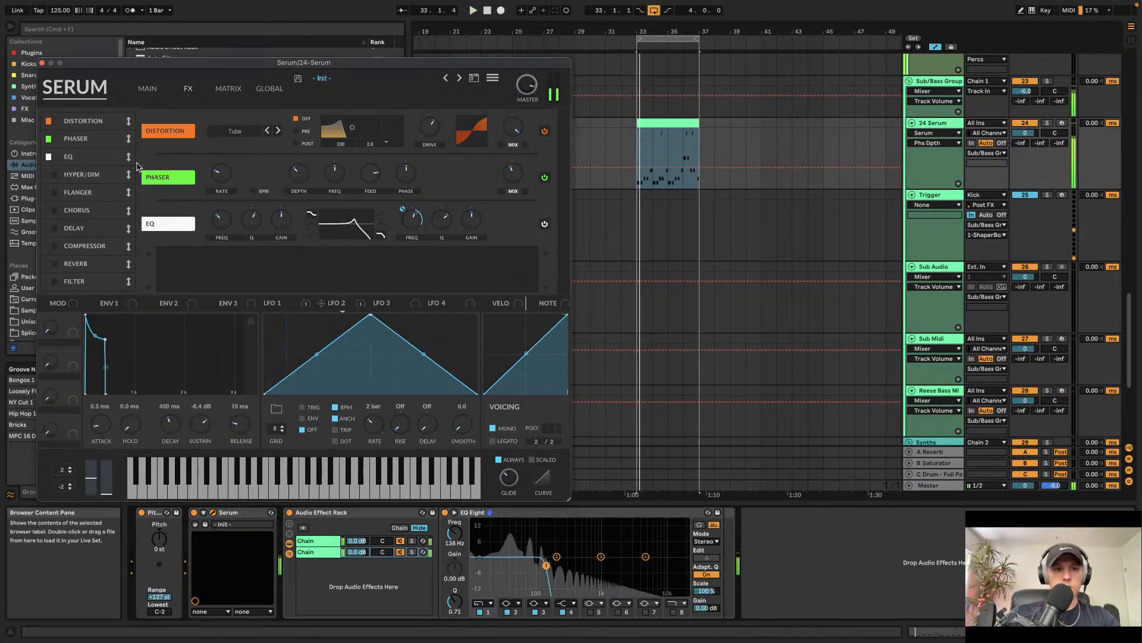
pyautogui.click(42, 62)
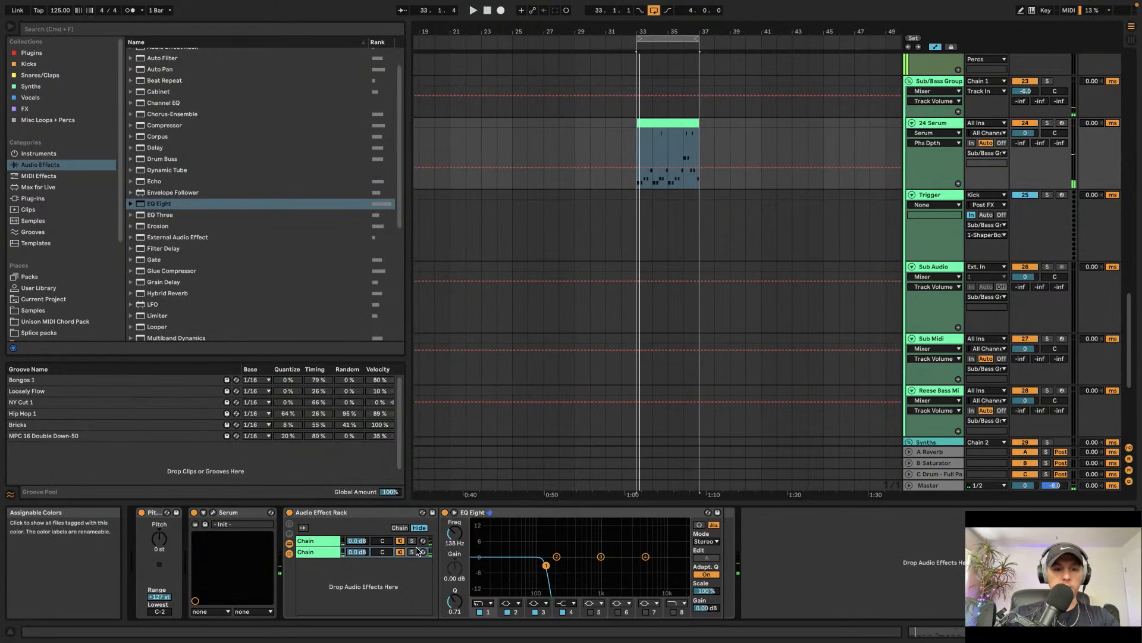
# Step: Search the browser for kick tight and load the Kick Tight device after the rack on the Serum track
pyautogui.doubleClick(291, 513)
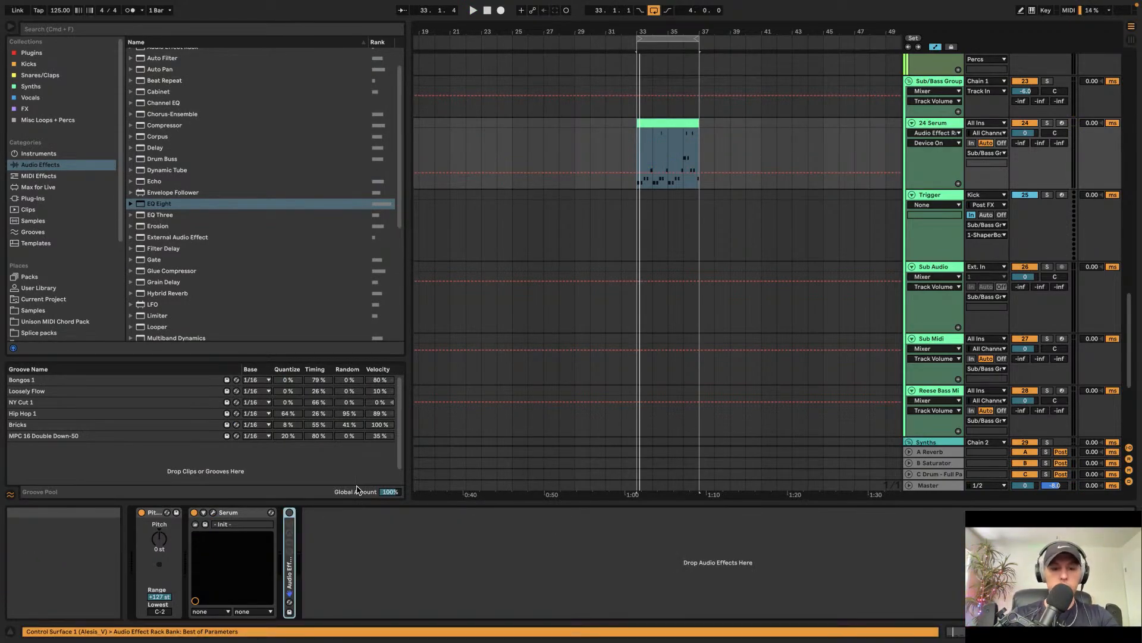
pyautogui.press('super+f')
pyautogui.write('kick tig')
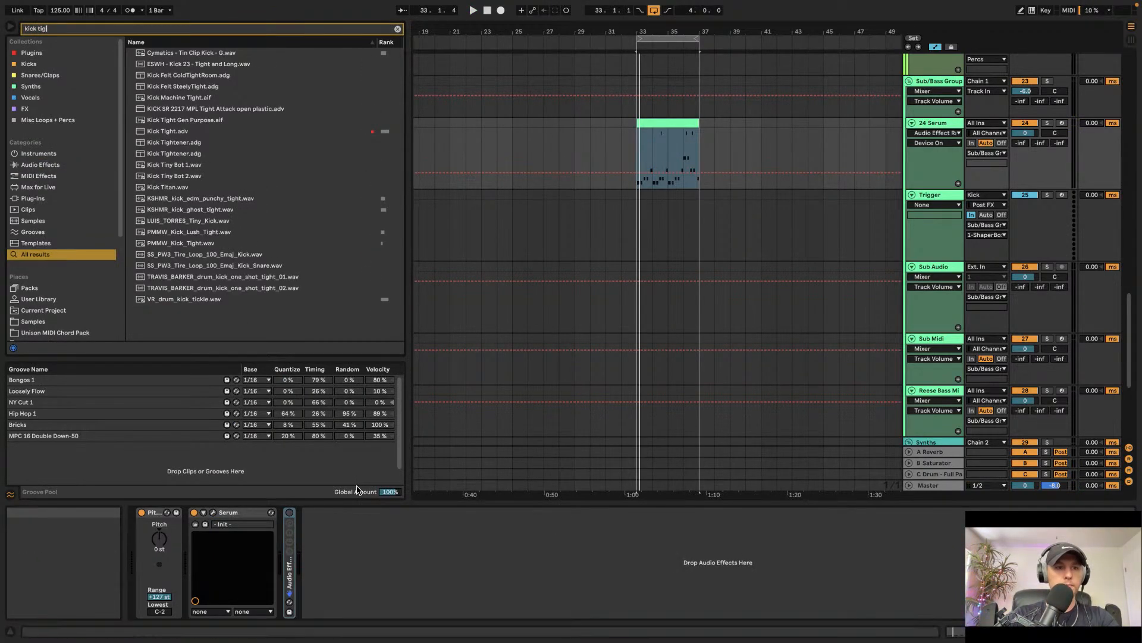
pyautogui.write('ht')
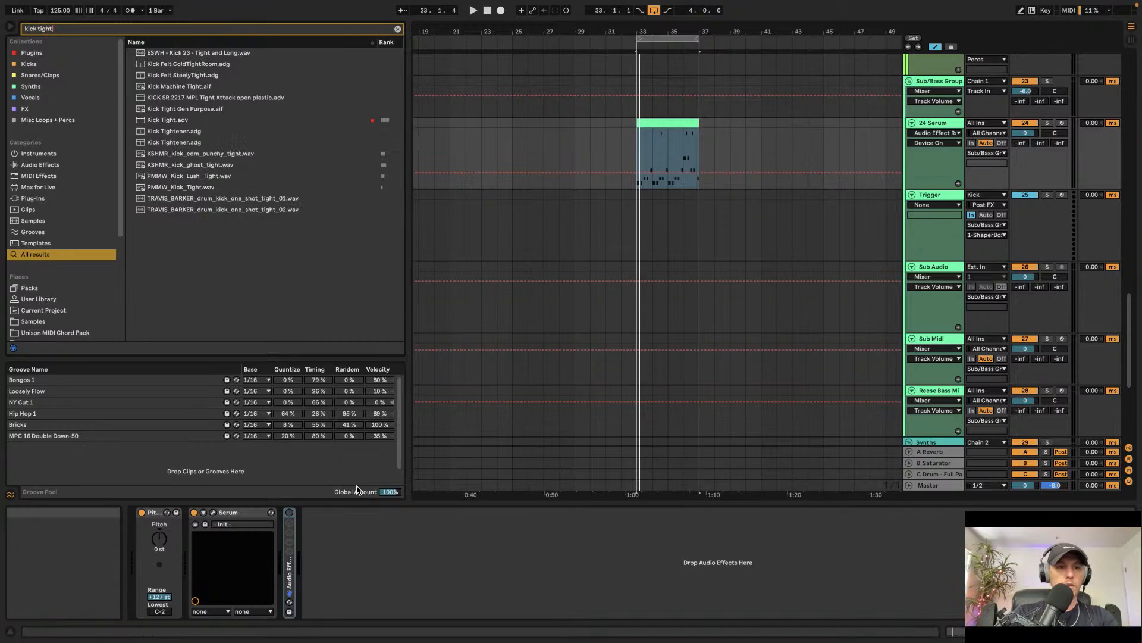
pyautogui.doubleClick(191, 123)
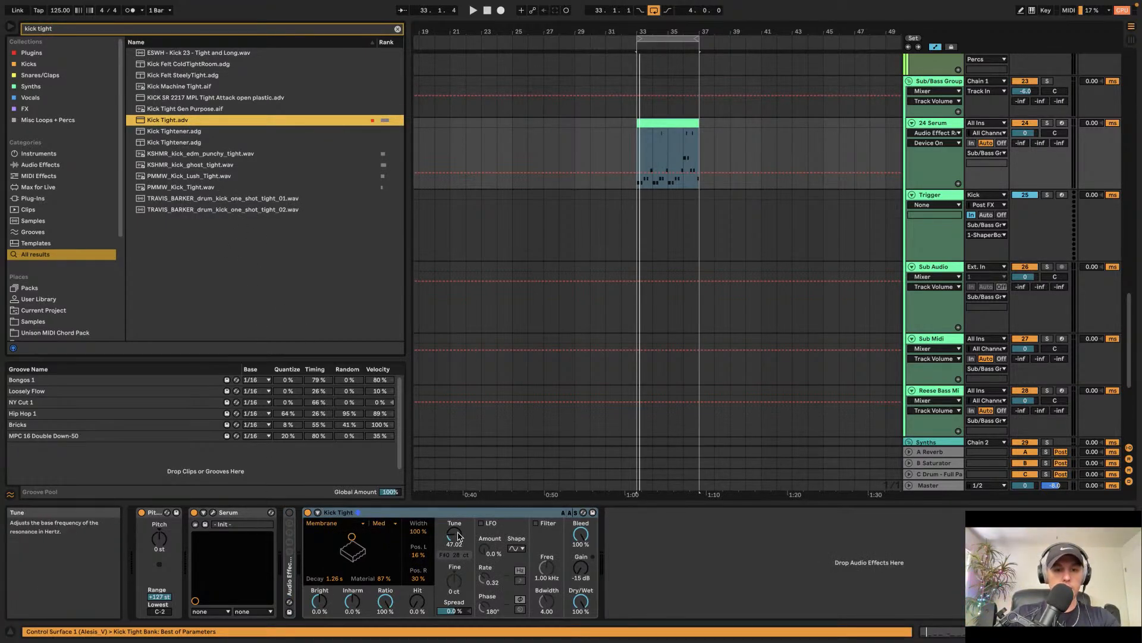
# Step: Set Kick Tight's MIDI From source to 24-Serum and enable MIDI Frequency while playing the loop
pyautogui.press('space')
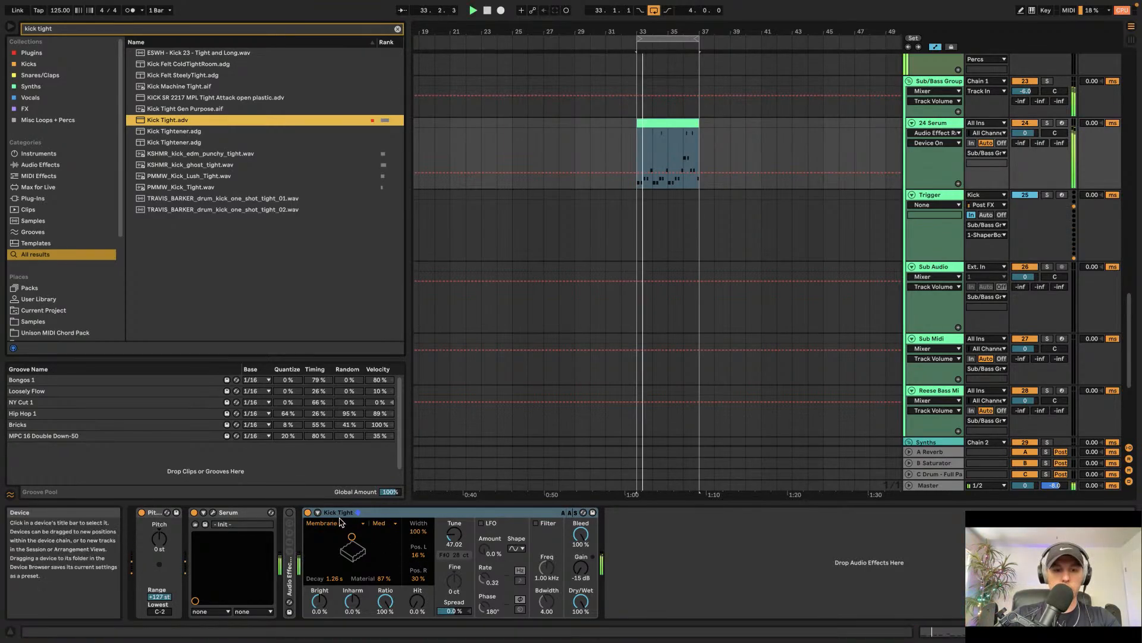
pyautogui.click(319, 515)
pyautogui.click(328, 530)
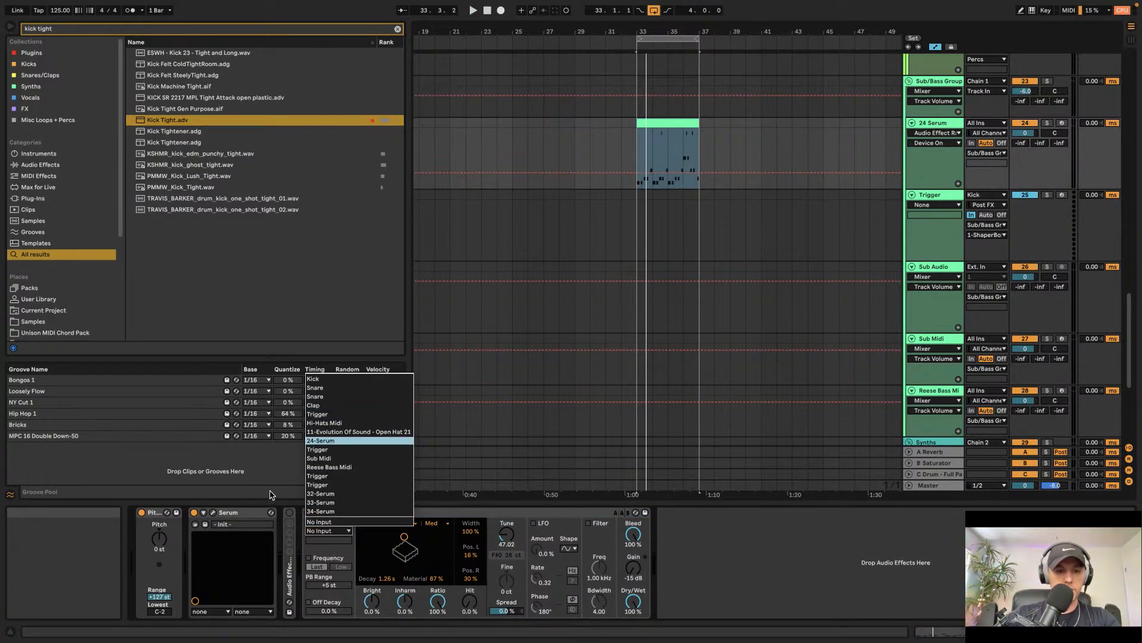
pyautogui.click(321, 441)
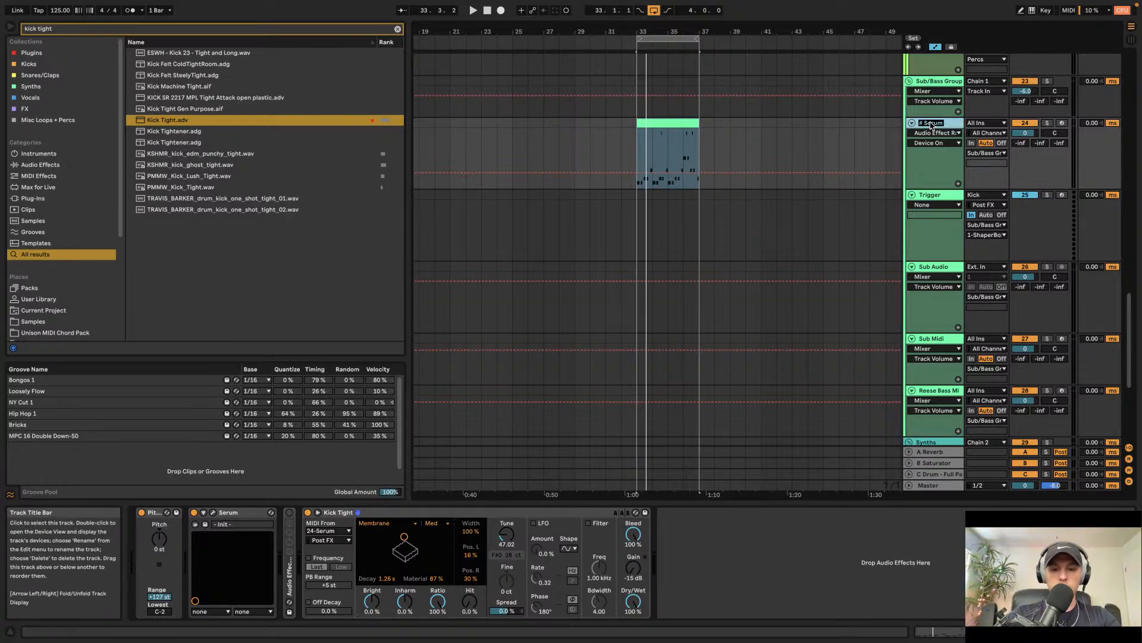
pyautogui.press('space')
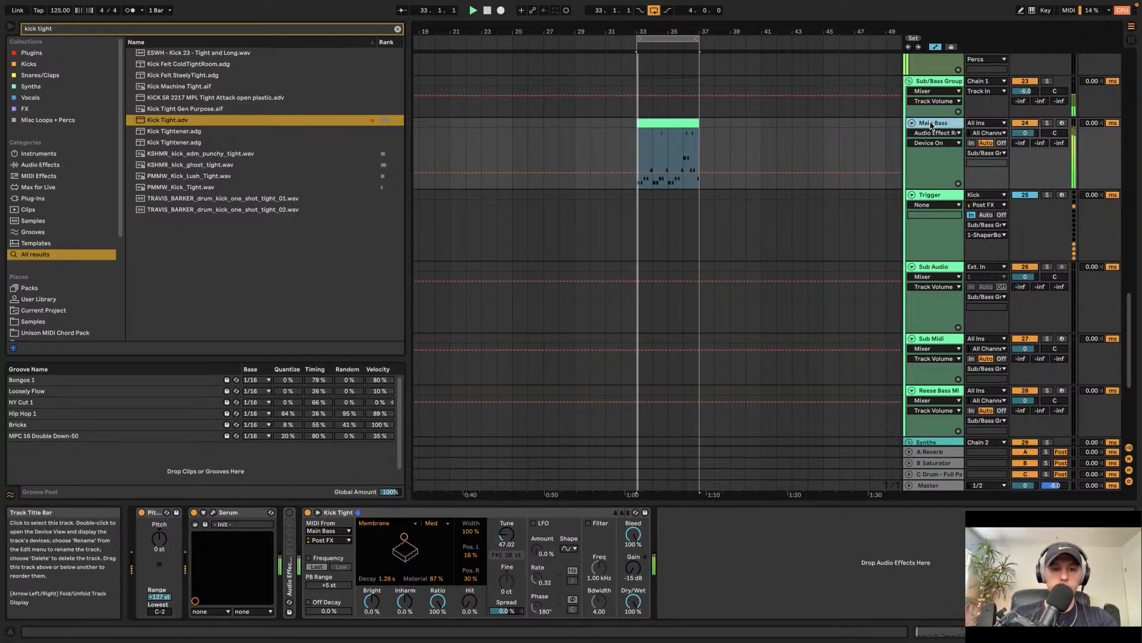
pyautogui.click(310, 557)
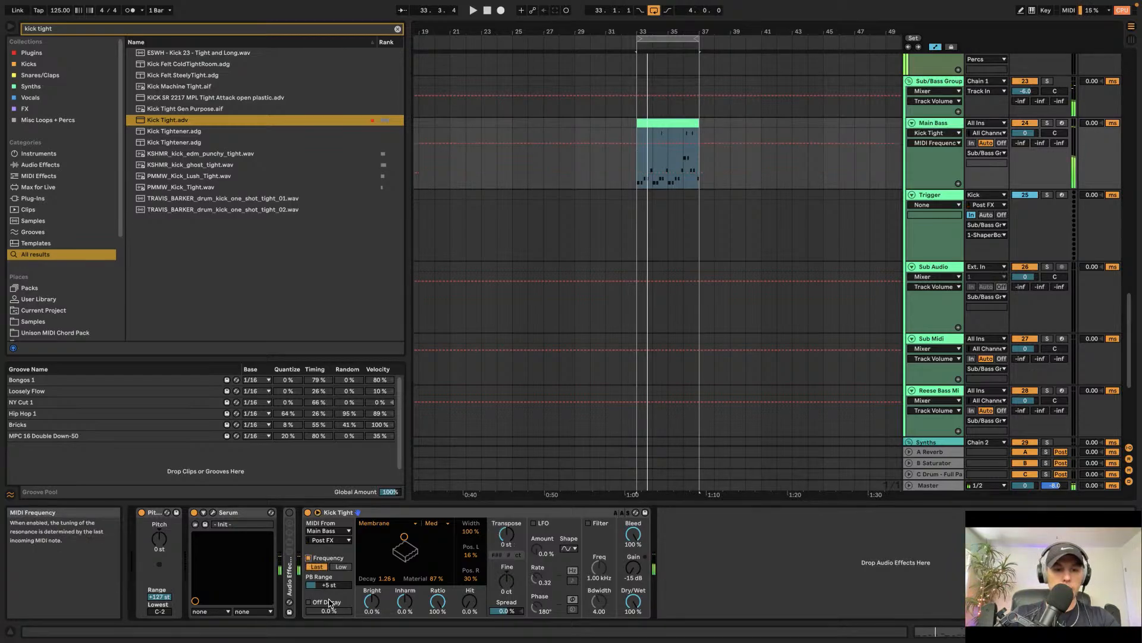
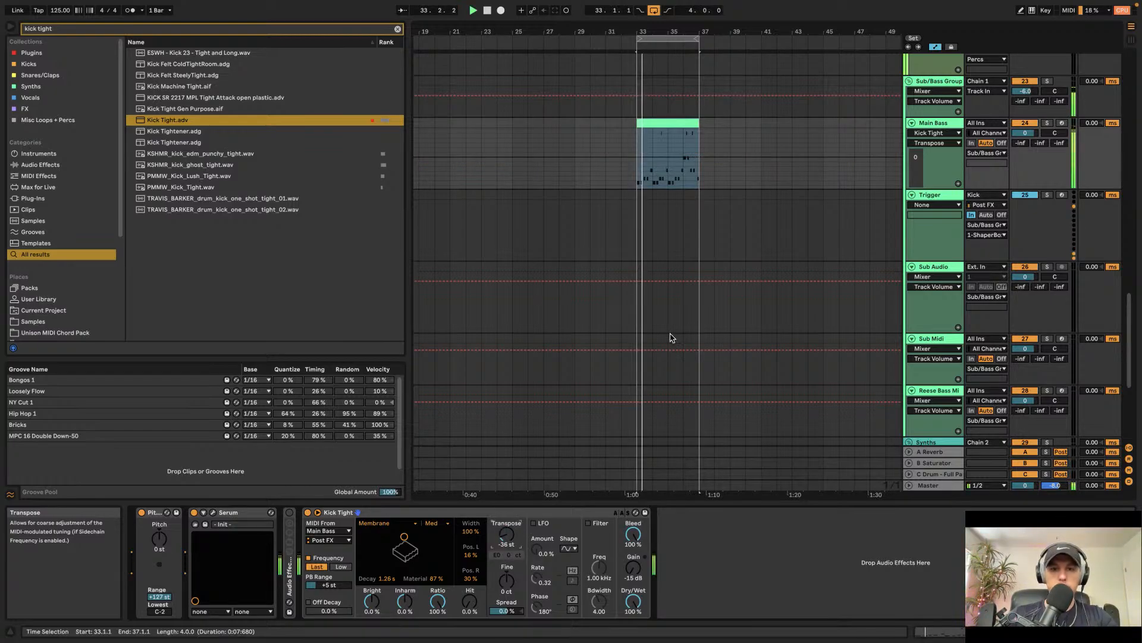
# Step: Toggle the Kick Tight device off and back on to compare its effect
pyautogui.click(309, 514)
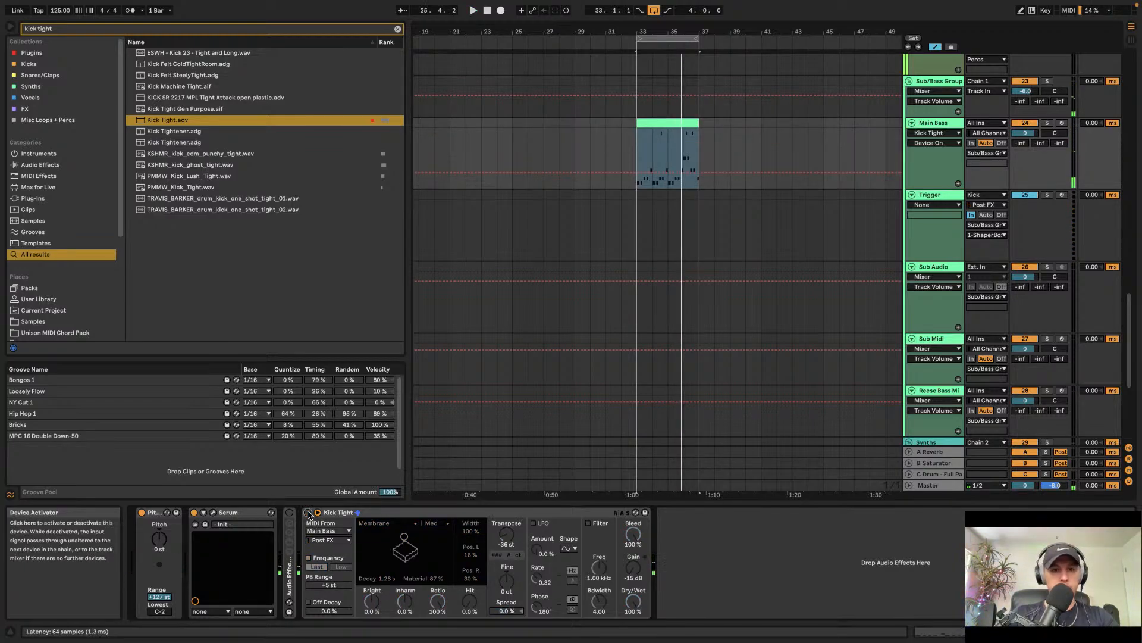
pyautogui.click(308, 513)
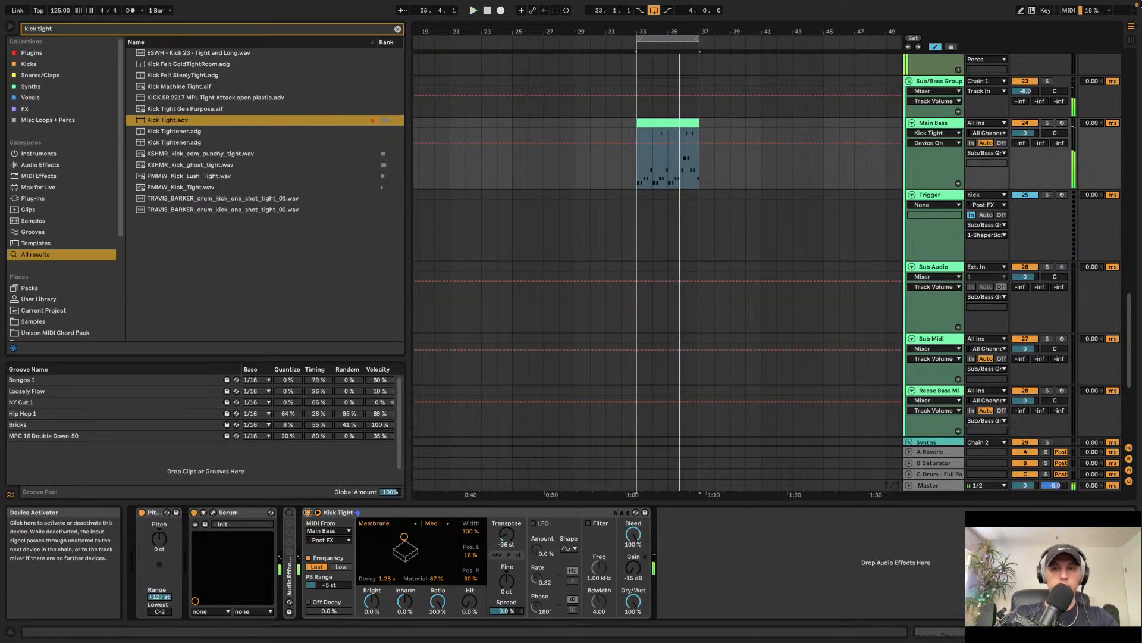
# Step: Lower the Sub/Bass Group track volume slightly
pyautogui.moveTo(1025, 91); pyautogui.dragTo(1027, 94)
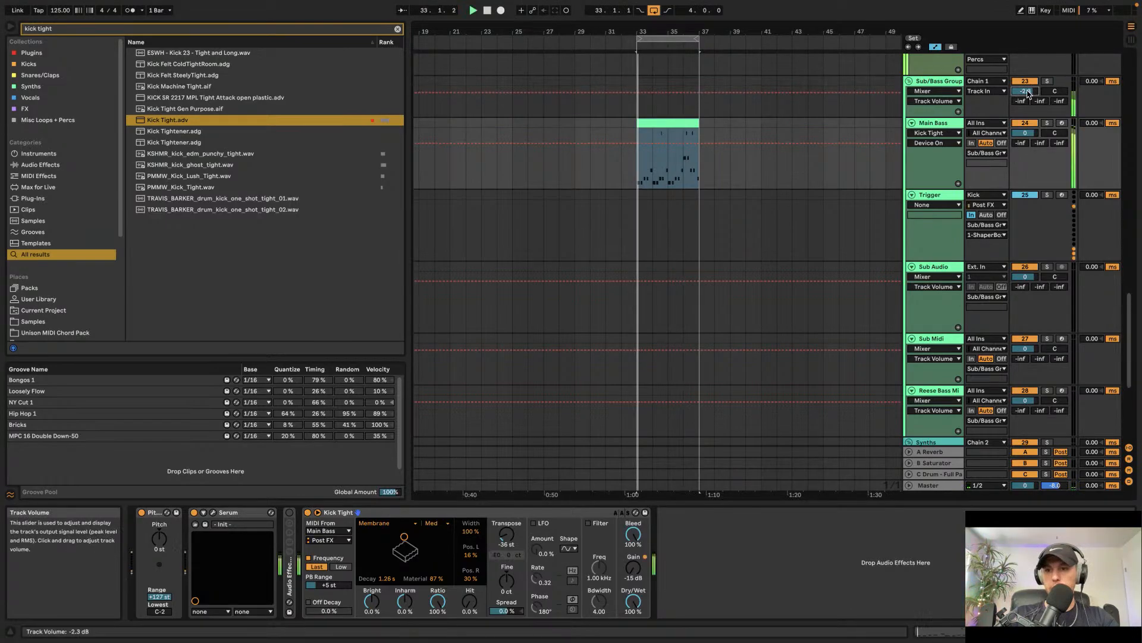
# Step: Select the Sub/Bass Group track and open its ShaperBox 2 plugin window to inspect it, then close it
pyautogui.scroll(8, 915, 288)
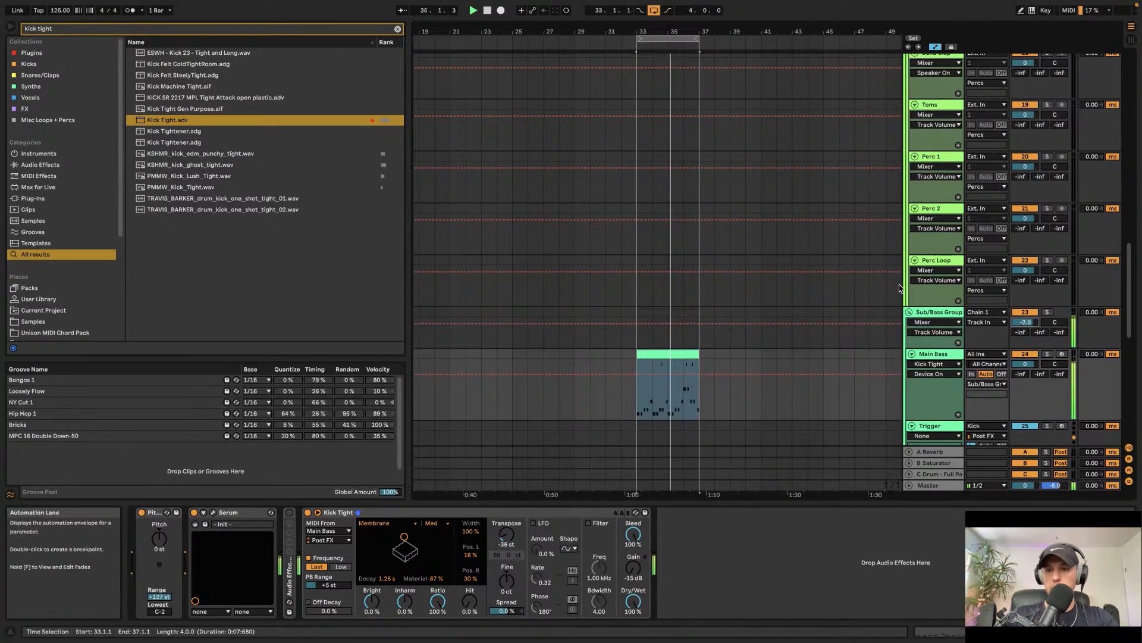
pyautogui.click(938, 311)
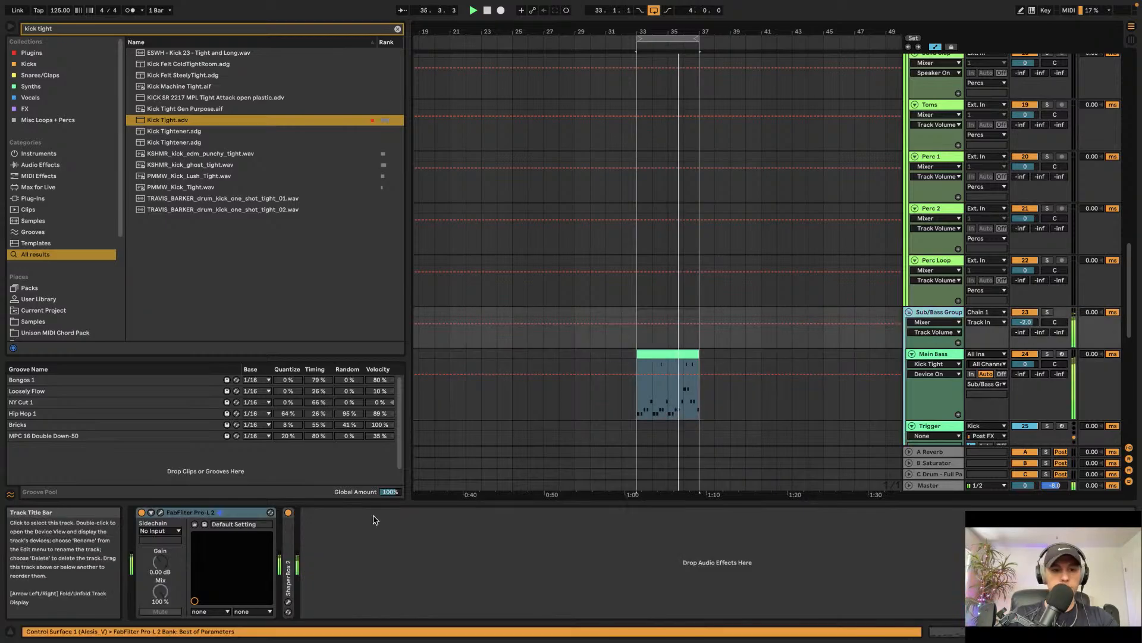
pyautogui.click(288, 601)
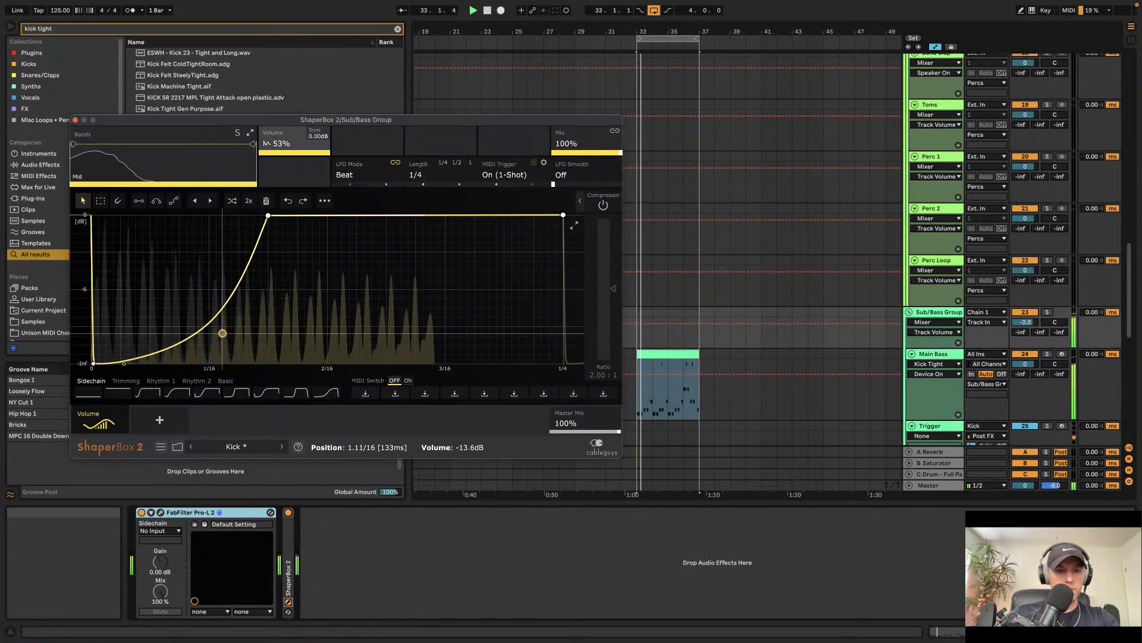
pyautogui.click(75, 120)
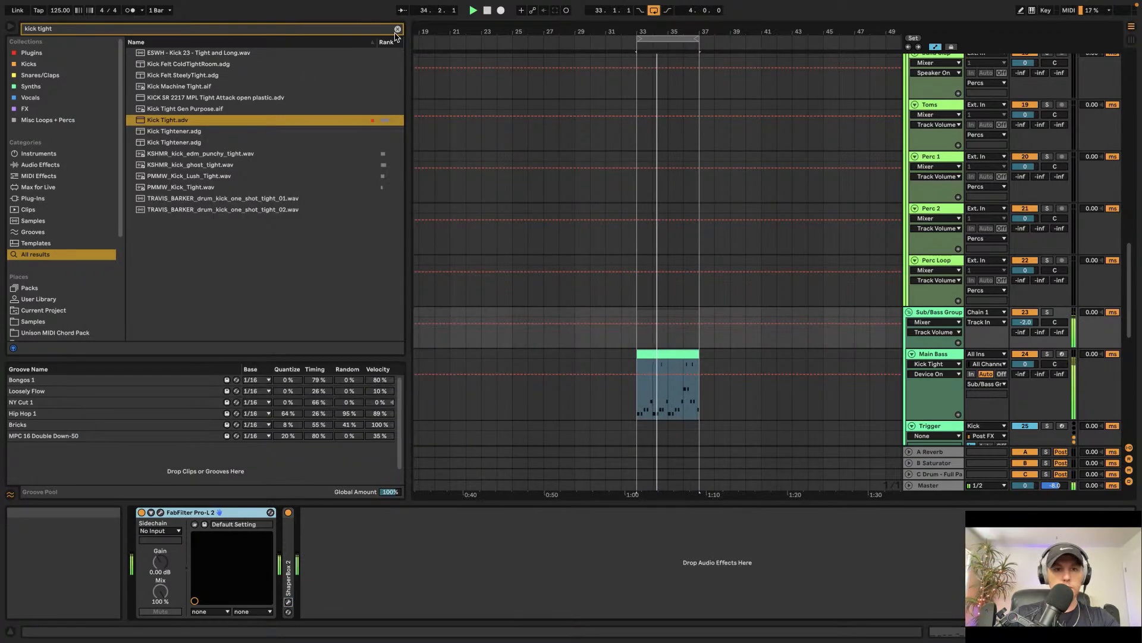
# Step: Clear the browser search and duplicate the Main Bass clip to fill the next four bars
pyautogui.click(397, 31)
pyautogui.scroll(8, 667, 264)
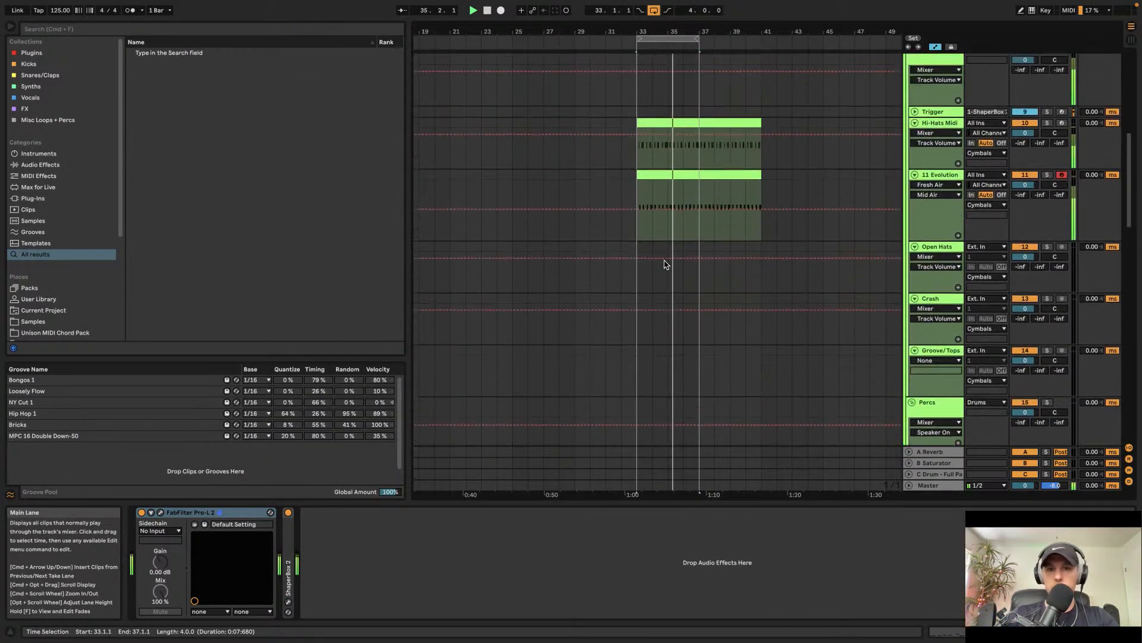
pyautogui.scroll(-10, 666, 264)
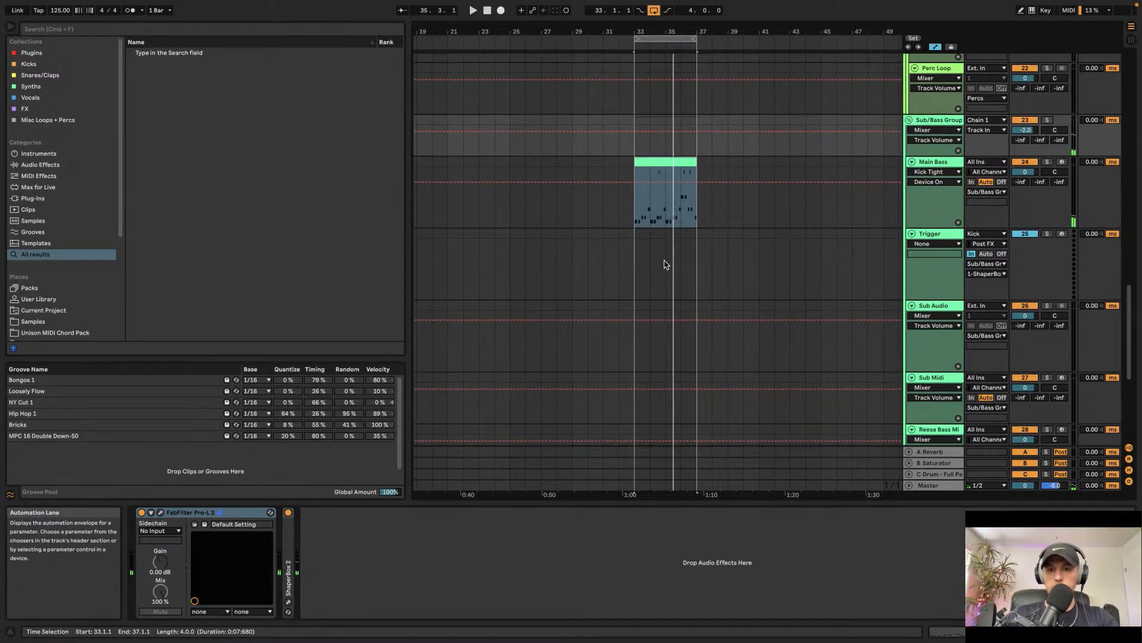
pyautogui.scroll(3, 666, 264)
pyautogui.click(582, 301)
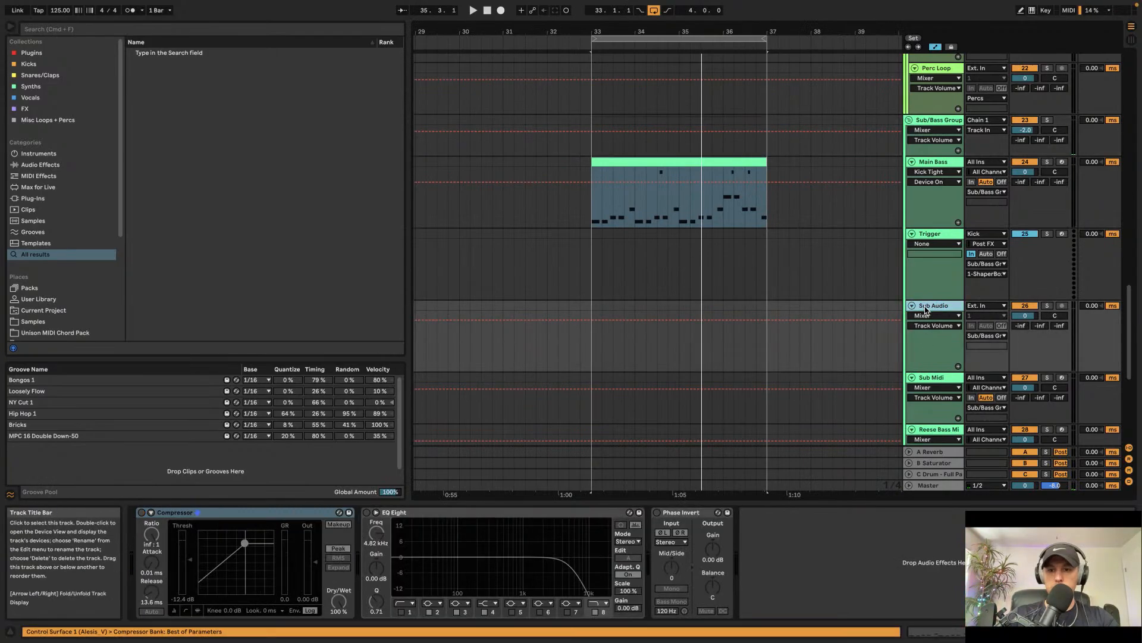
pyautogui.click(909, 119)
pyautogui.click(909, 120)
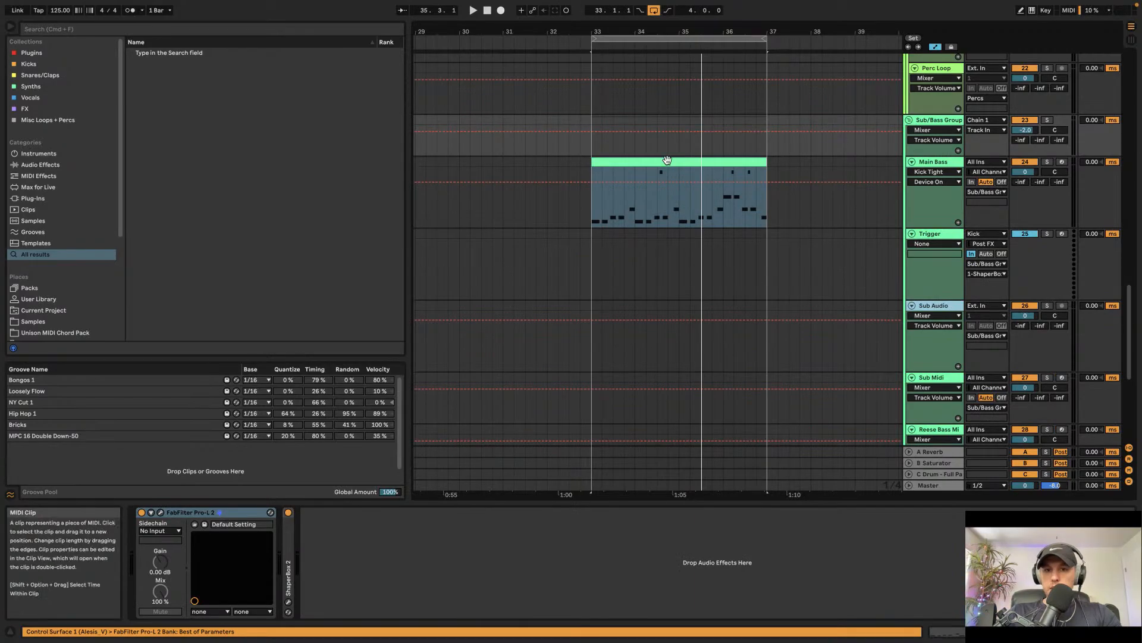
pyautogui.click(671, 165)
pyautogui.scroll(-1, 671, 165)
pyautogui.scroll(-2, 672, 166)
pyautogui.press('super+d')
# Step: Deactivate the first four bars of the Hi-Hats Midi clip and play the loop
pyautogui.scroll(10, 669, 174)
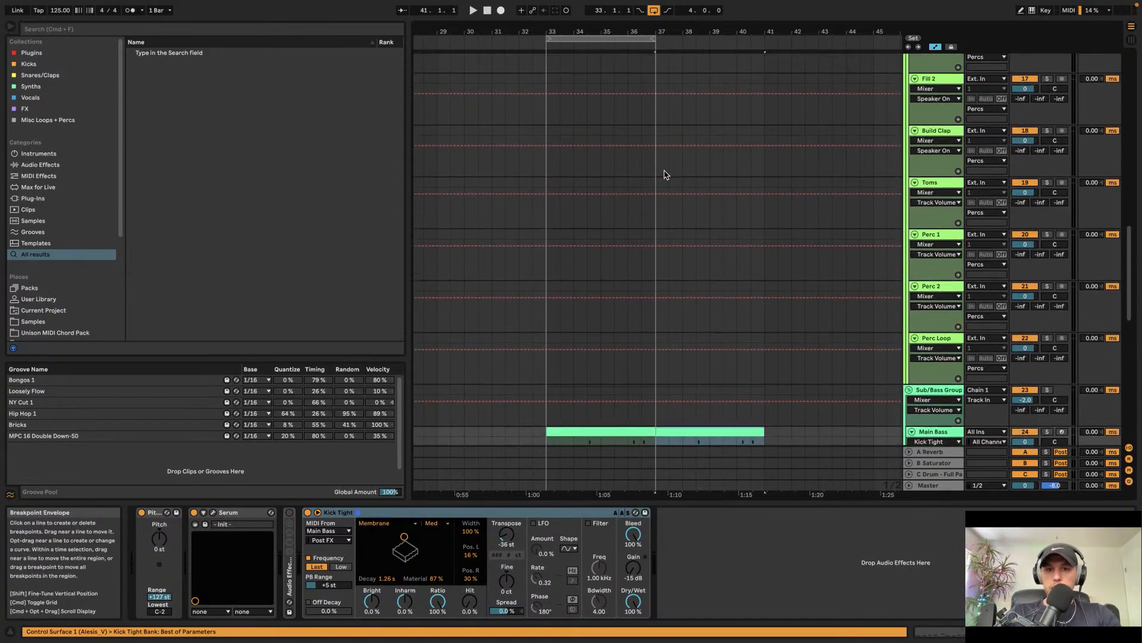
pyautogui.scroll(10, 664, 177)
pyautogui.hscroll(-3, 665, 177)
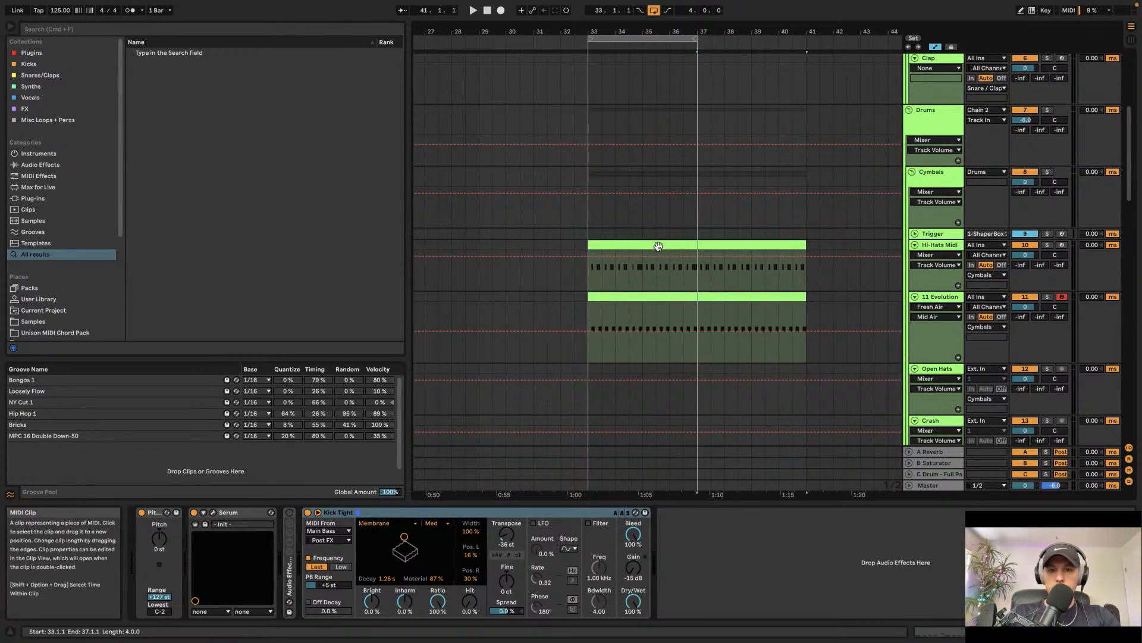
pyautogui.click(659, 245)
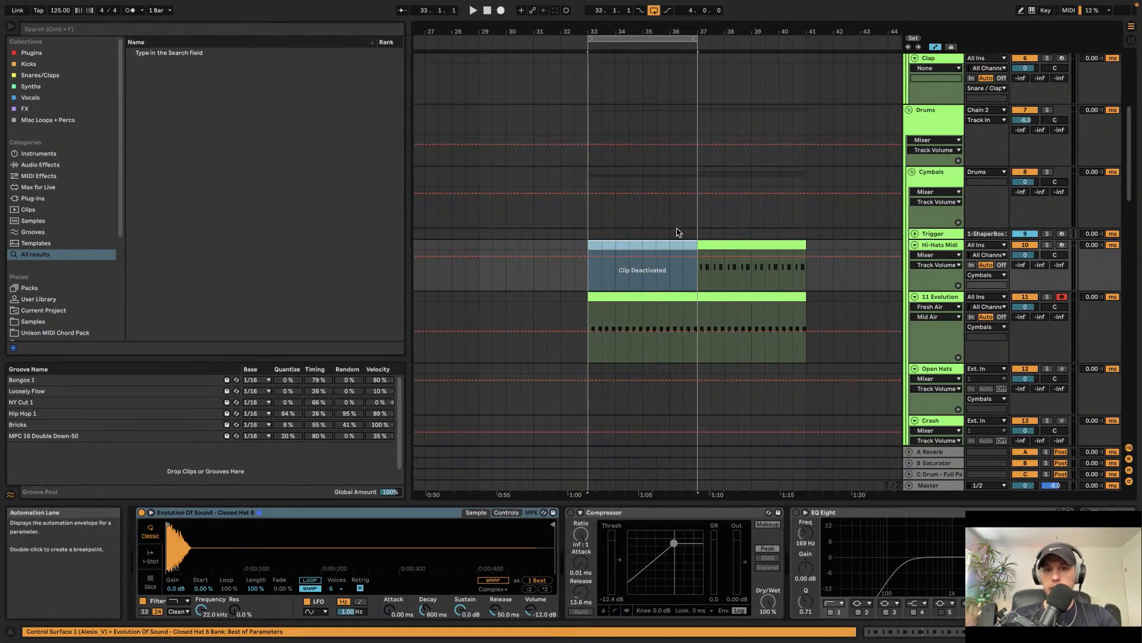
pyautogui.press('space')
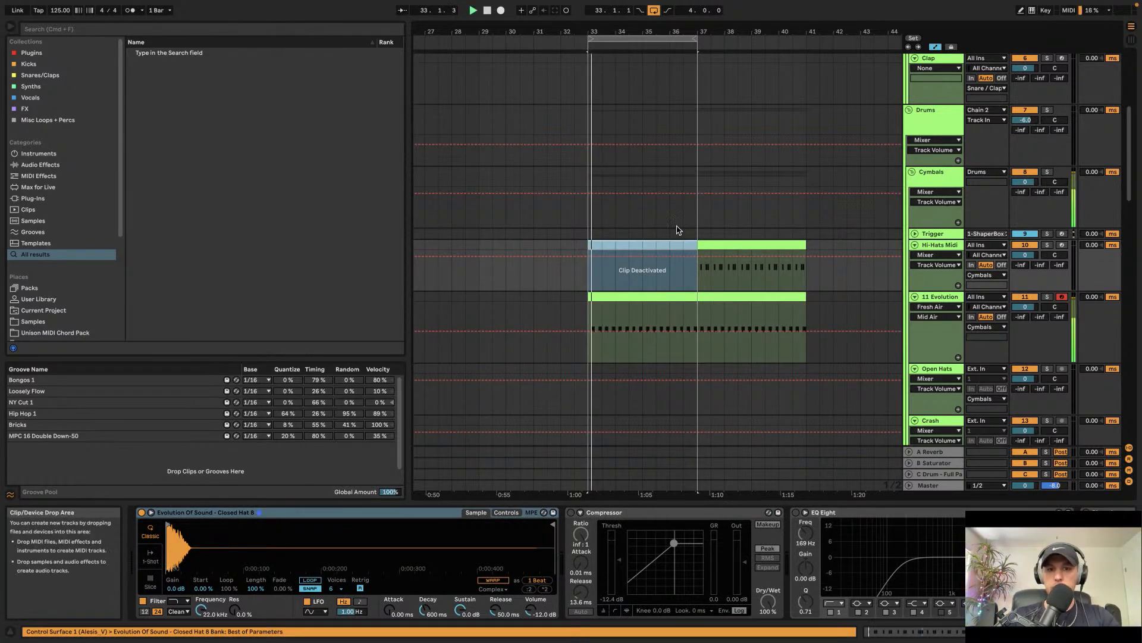
# Step: Open the Fresh Air plugin on the 11 Evolution track and adjust its Trim while playing the loop
pyautogui.click(662, 297)
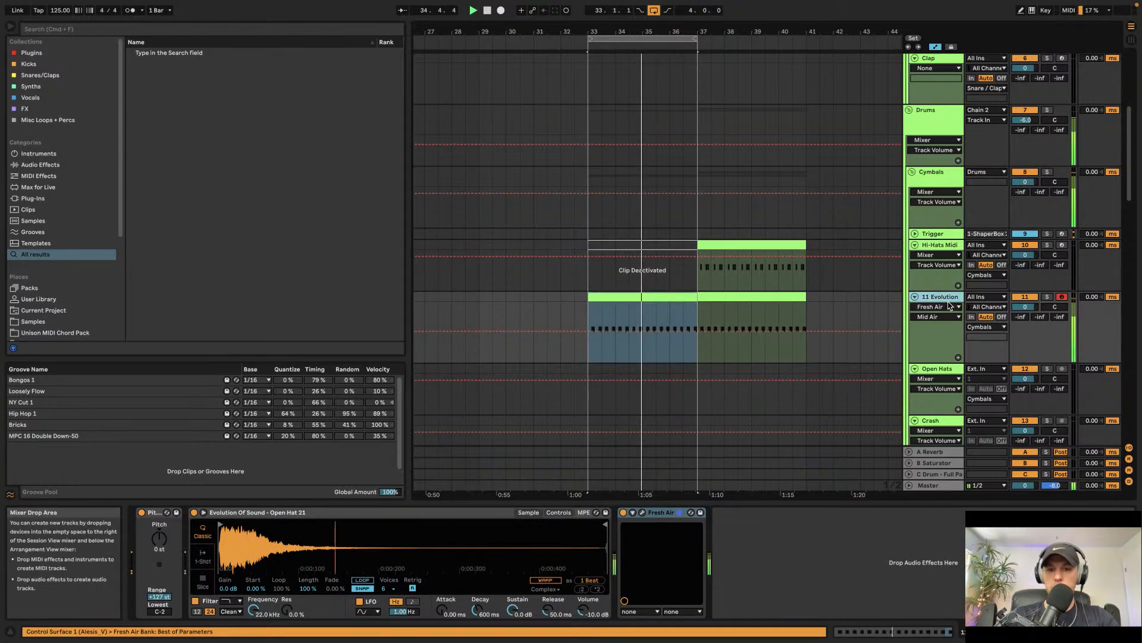
pyautogui.click(51, 168)
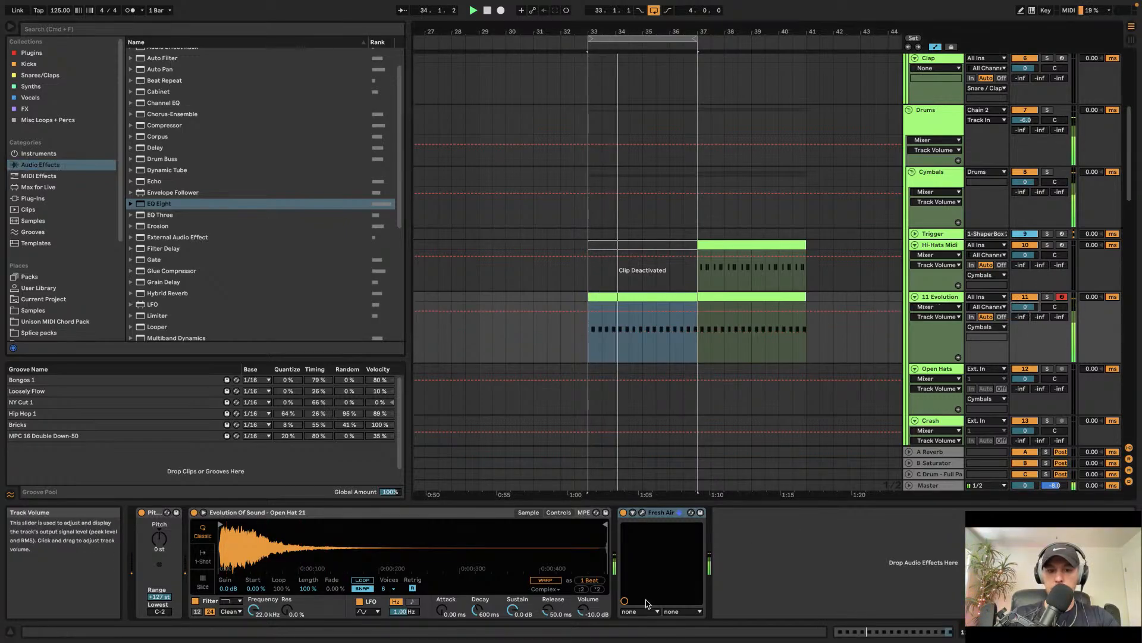
pyautogui.press('space')
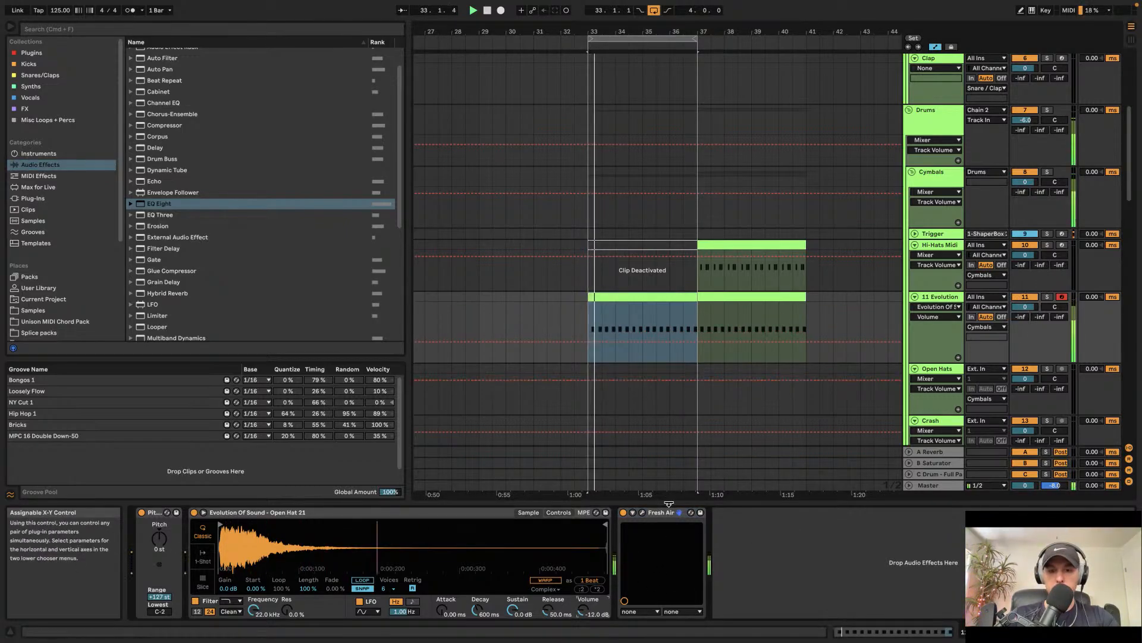
pyautogui.press('space')
pyautogui.click(642, 512)
pyautogui.press('space')
pyautogui.moveTo(559, 414); pyautogui.dragTo(560, 425)
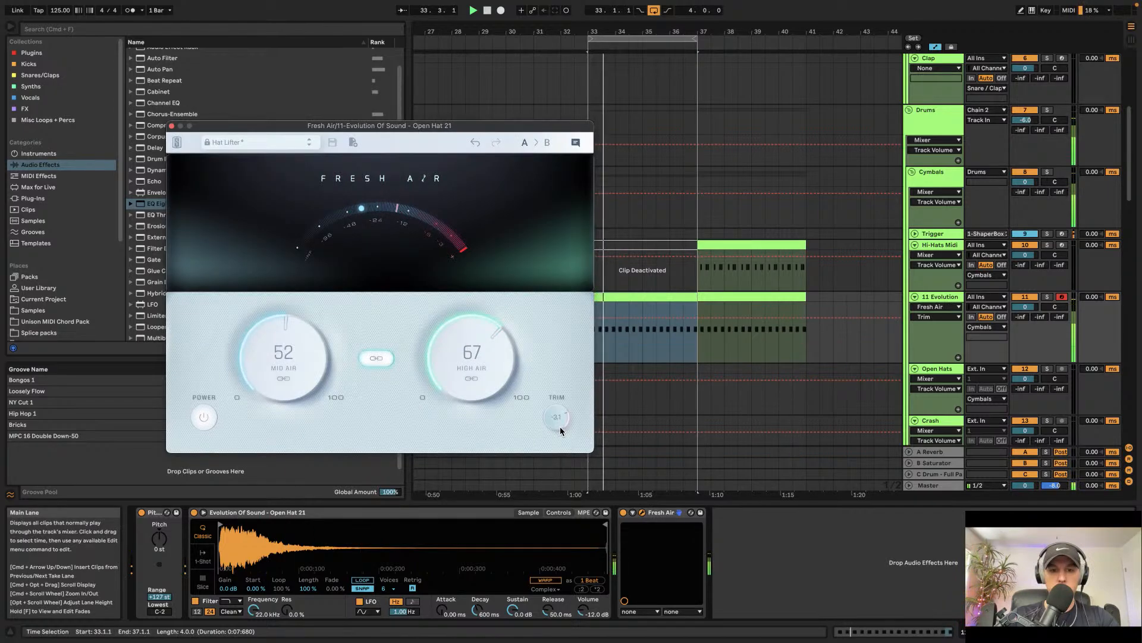
pyautogui.click(172, 126)
pyautogui.press('space')
pyautogui.press('space')
# Step: Play the loop while scrolling through the drum and bass tracks to review the arrangement
pyautogui.scroll(-8, 625, 253)
pyautogui.scroll(10, 625, 252)
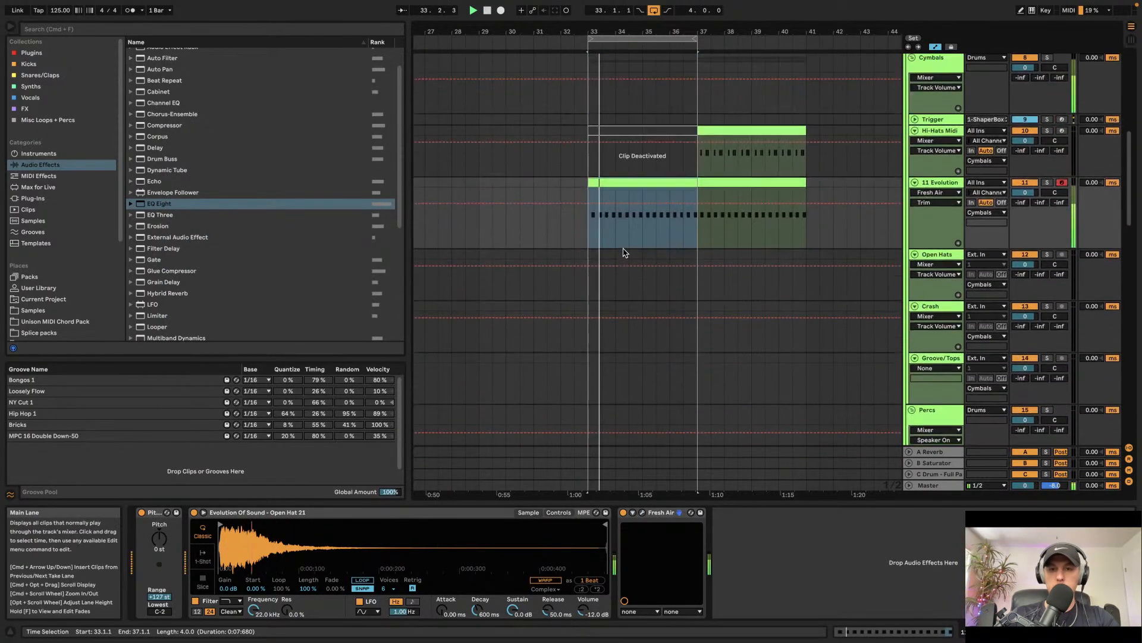
pyautogui.press('space')
pyautogui.scroll(-4, 625, 252)
pyautogui.hscroll(-2, 625, 253)
pyautogui.scroll(10, 625, 252)
pyautogui.press('space')
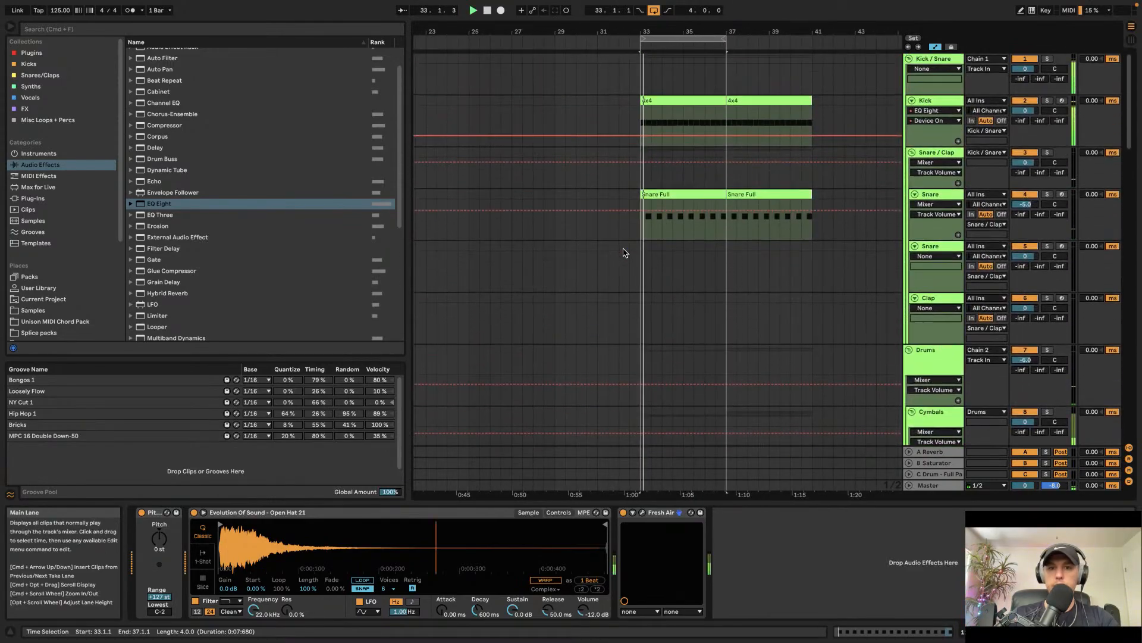
pyautogui.scroll(-10, 625, 252)
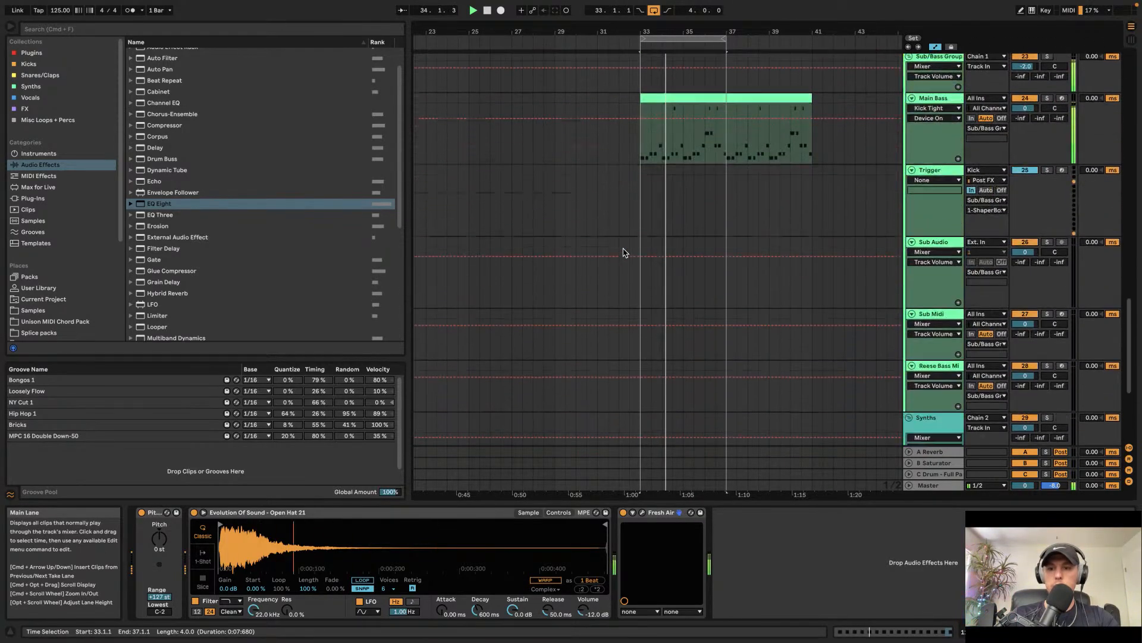
pyautogui.hscroll(3, 625, 253)
# Step: Fold the Sub/Bass Group and unfold and select the 32 Serum track in the Synths group
pyautogui.click(591, 289)
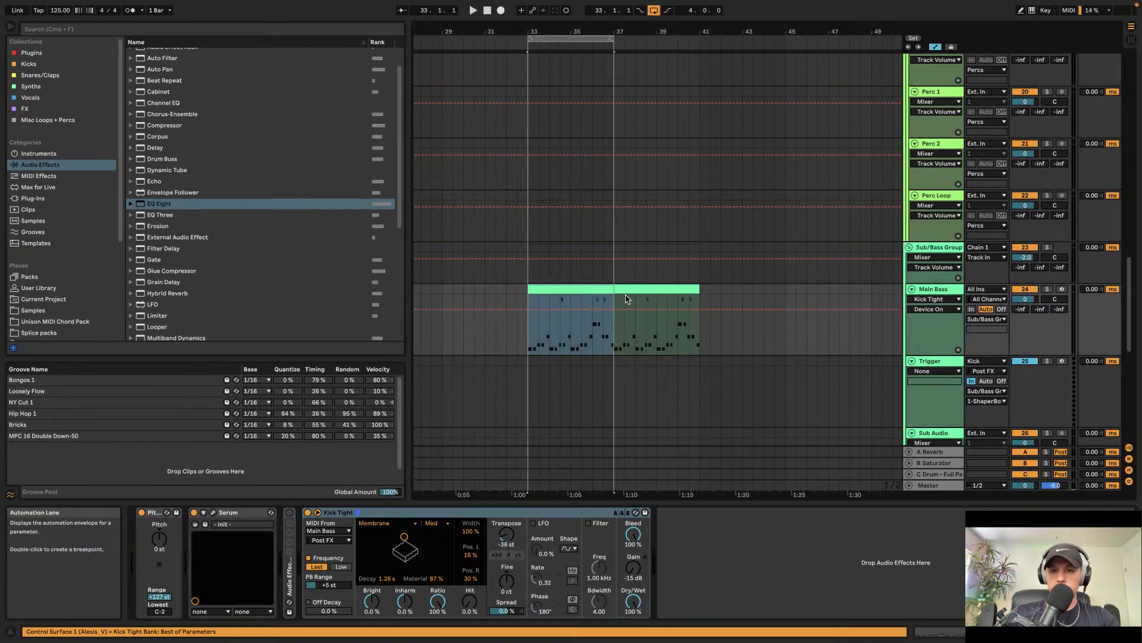
pyautogui.click(592, 287)
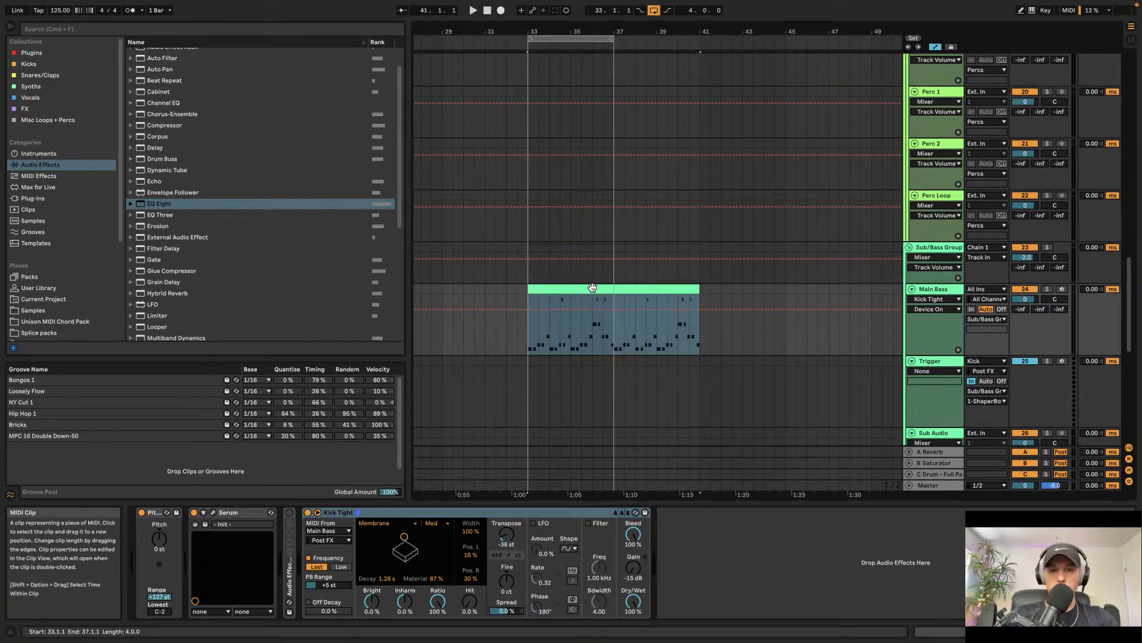
pyautogui.click(909, 247)
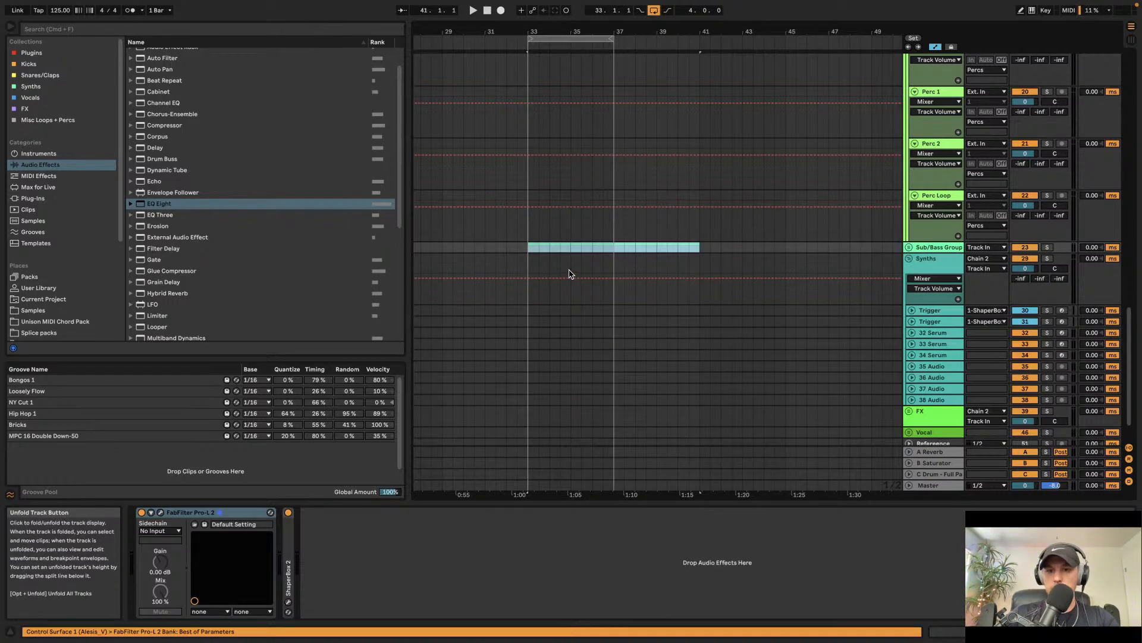
pyautogui.scroll(-2, 911, 291)
pyautogui.click(911, 292)
pyautogui.click(929, 292)
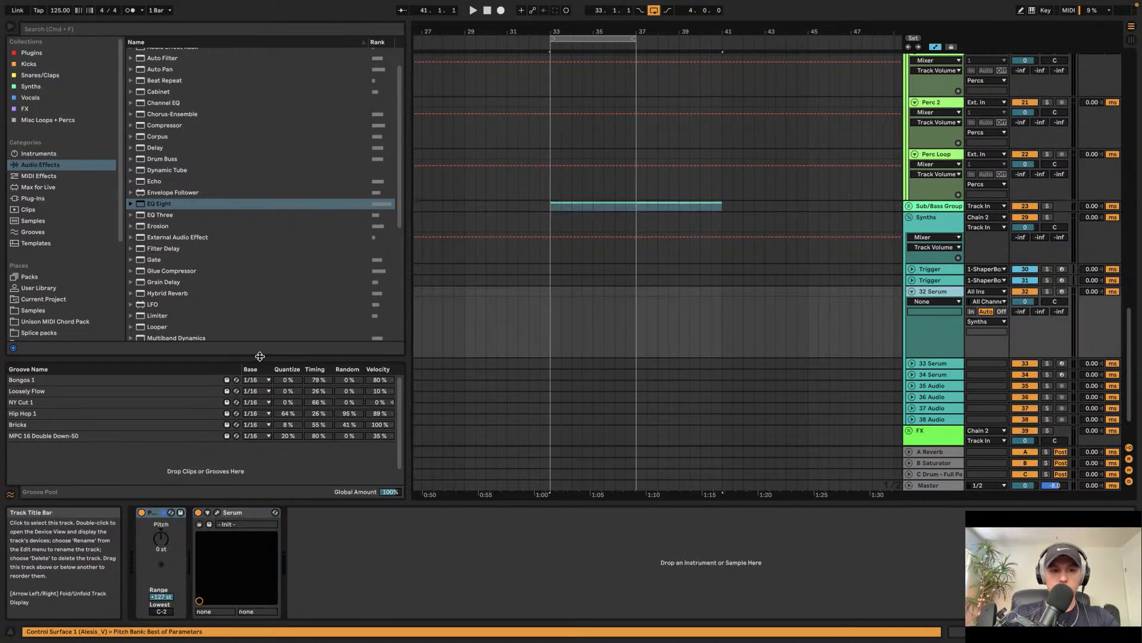
# Step: Search the browser for perc and preview several percussion samples
pyautogui.hotkey('ctrl', 'f')
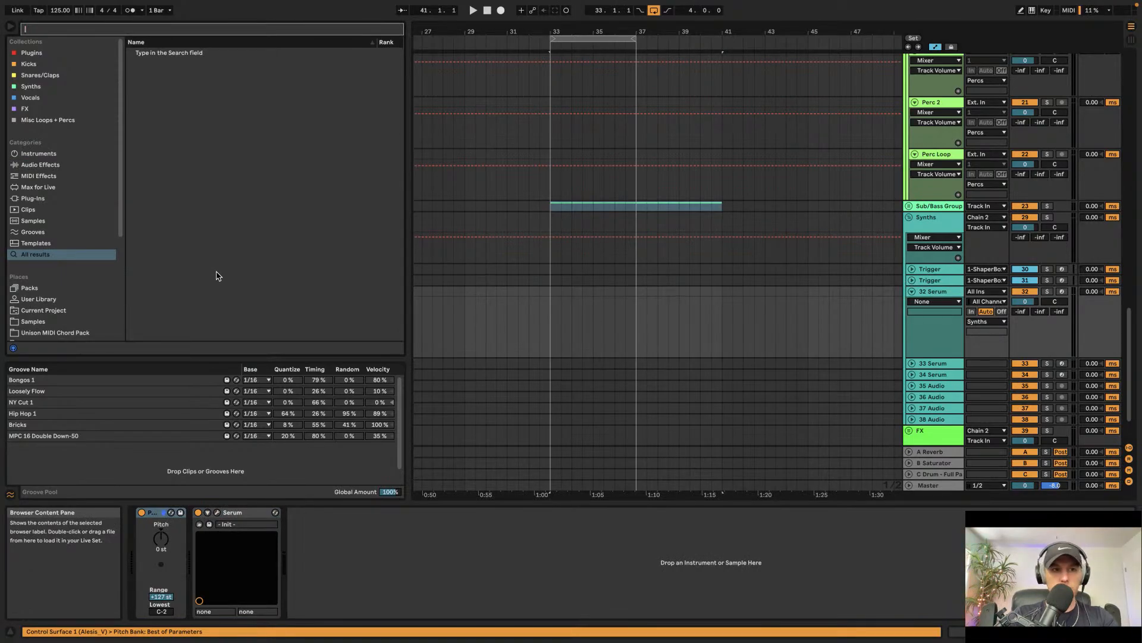
pyautogui.write('perc')
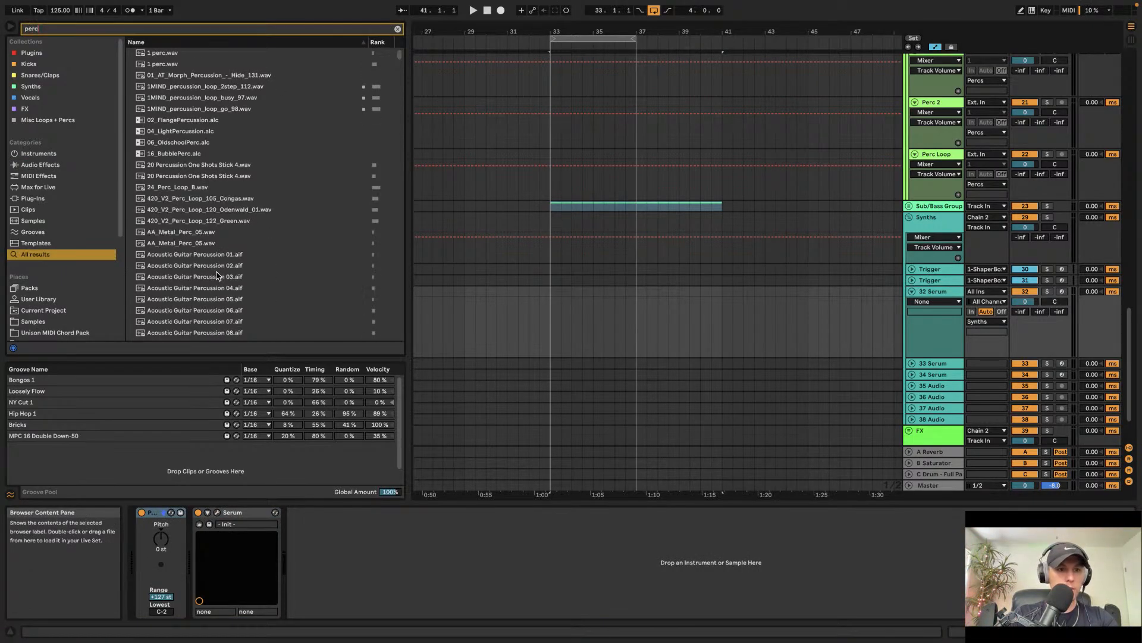
pyautogui.click(198, 238)
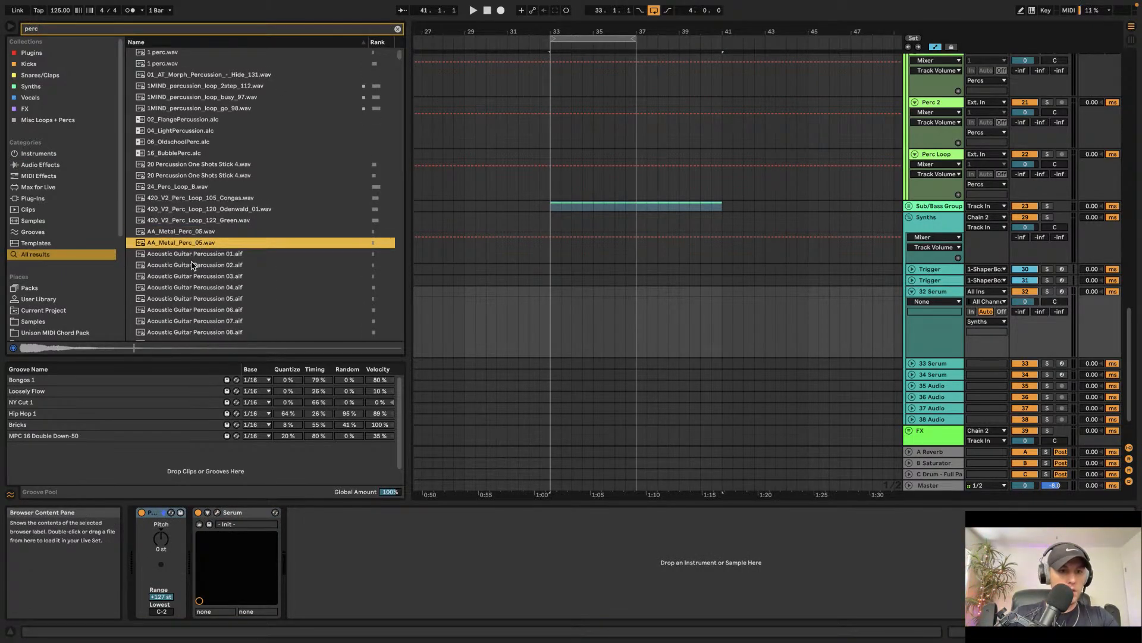
pyautogui.scroll(-1, 194, 242)
pyautogui.scroll(-20, 186, 310)
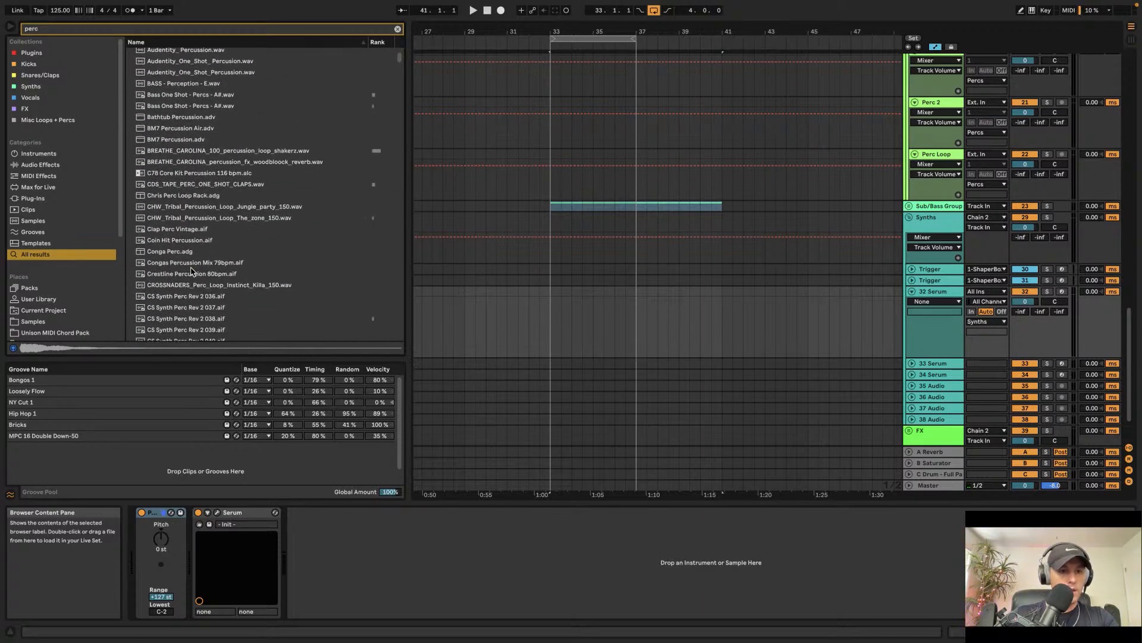
pyautogui.click(188, 271)
pyautogui.scroll(-20, 188, 257)
pyautogui.click(188, 259)
pyautogui.scroll(-15, 194, 261)
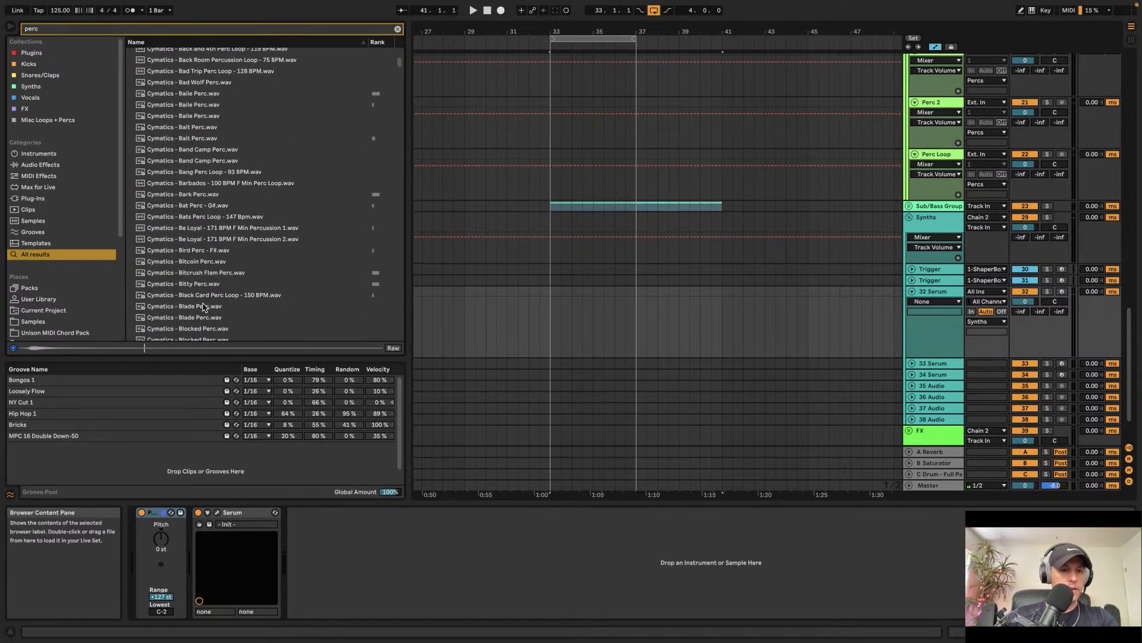
# Step: Browse the perc search results and preview several percussion samples
pyautogui.click(204, 266)
pyautogui.press('Up')
pyautogui.press('Up')
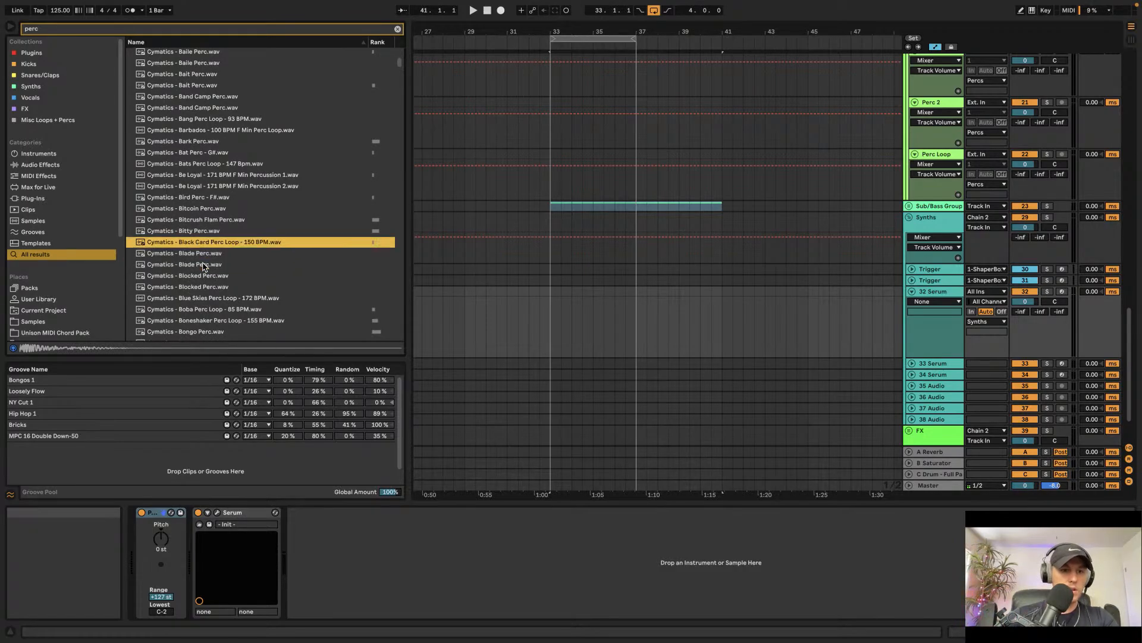
pyautogui.scroll(-20, 202, 238)
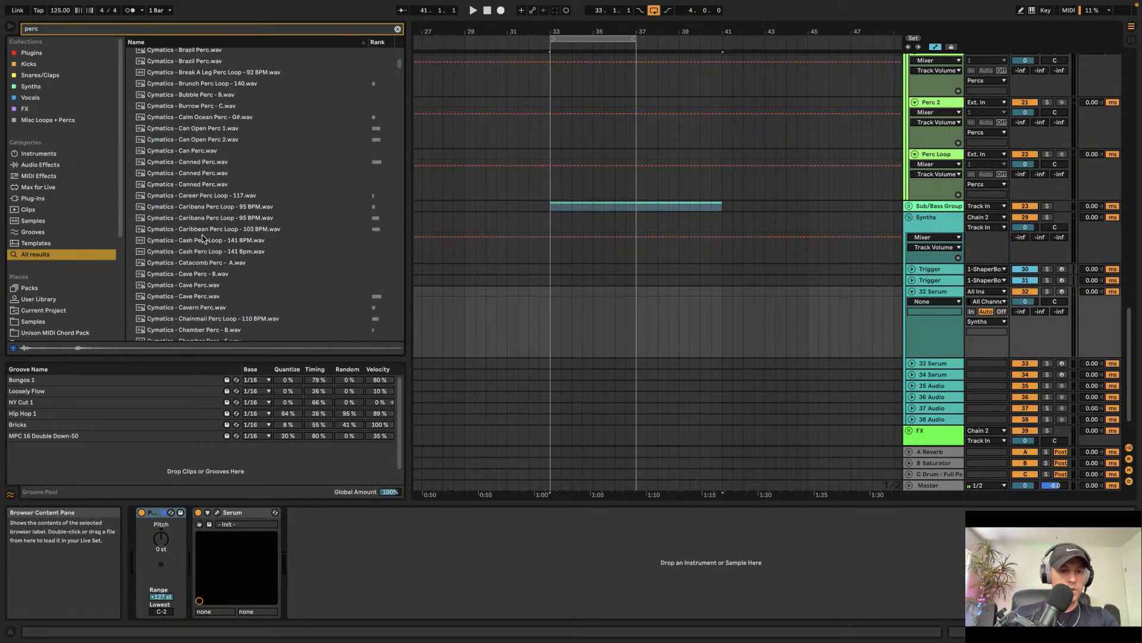
pyautogui.scroll(-20, 202, 235)
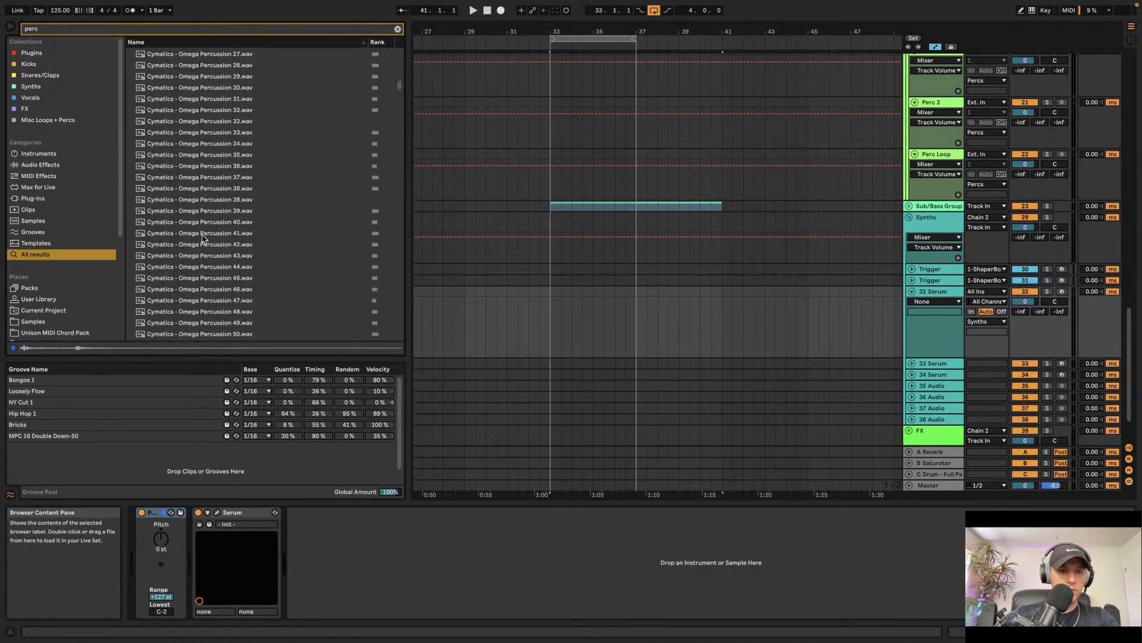
pyautogui.click(202, 235)
pyautogui.scroll(-20, 202, 235)
pyautogui.click(203, 236)
pyautogui.scroll(-20, 202, 238)
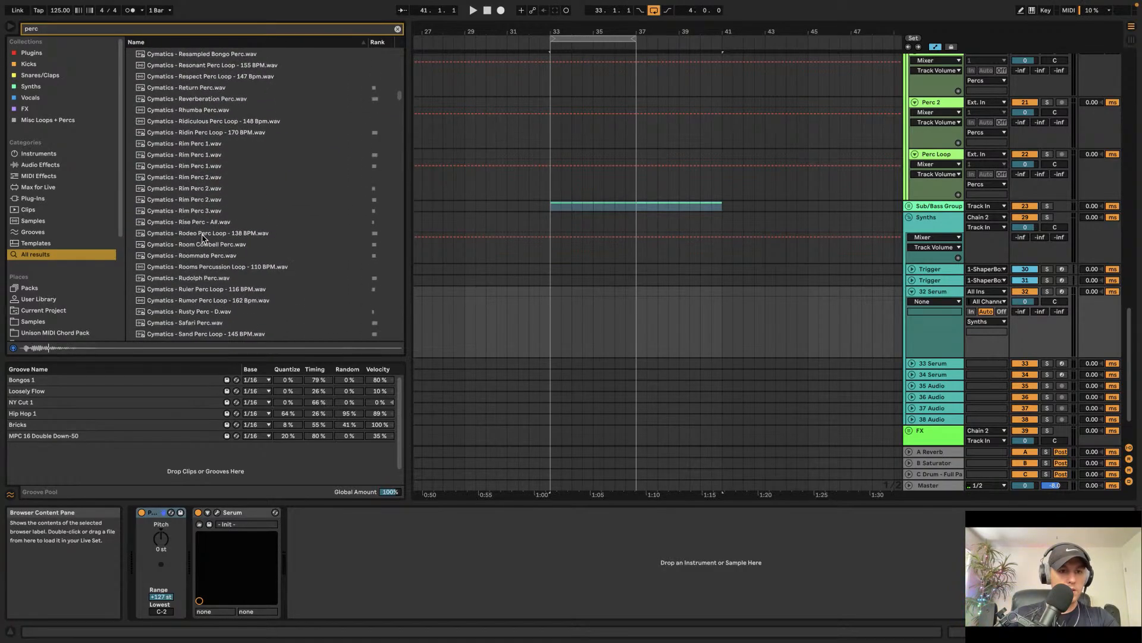
pyautogui.click(202, 204)
pyautogui.click(201, 148)
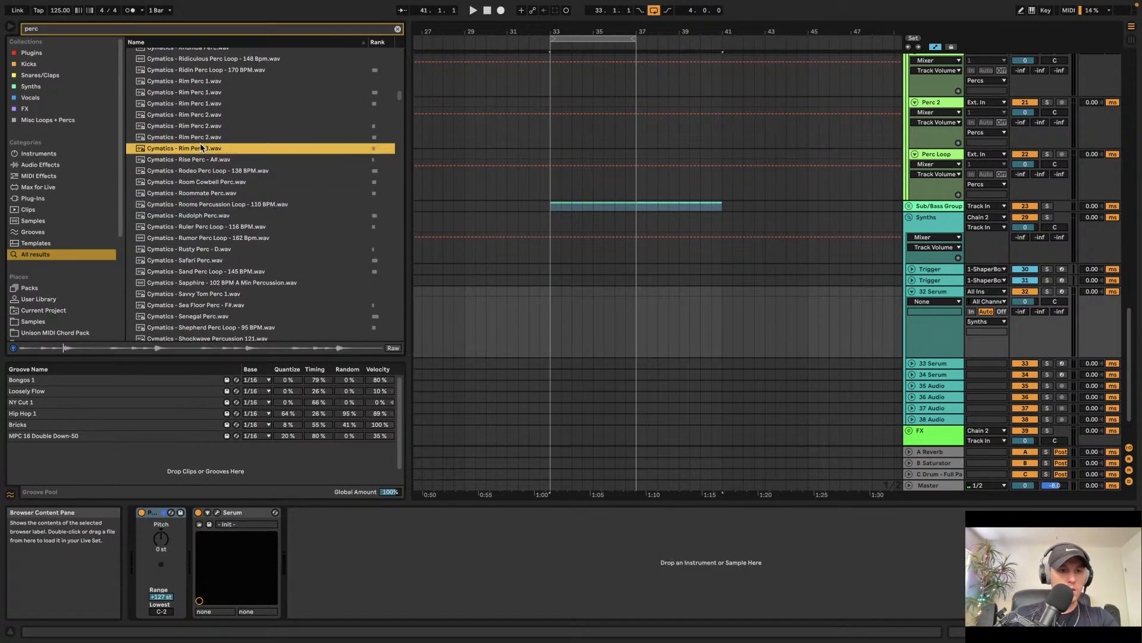
pyautogui.click(200, 125)
pyautogui.scroll(5, 195, 107)
pyautogui.click(191, 109)
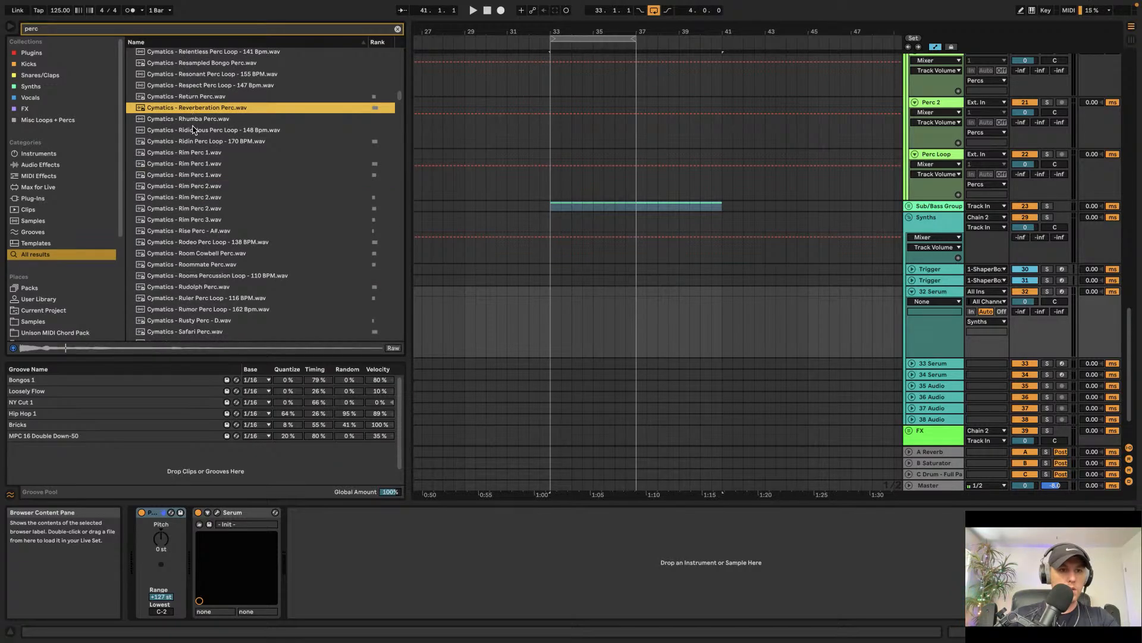
pyautogui.moveTo(195, 110); pyautogui.dragTo(613, 290)
pyautogui.moveTo(554, 322); pyautogui.dragTo(556, 323)
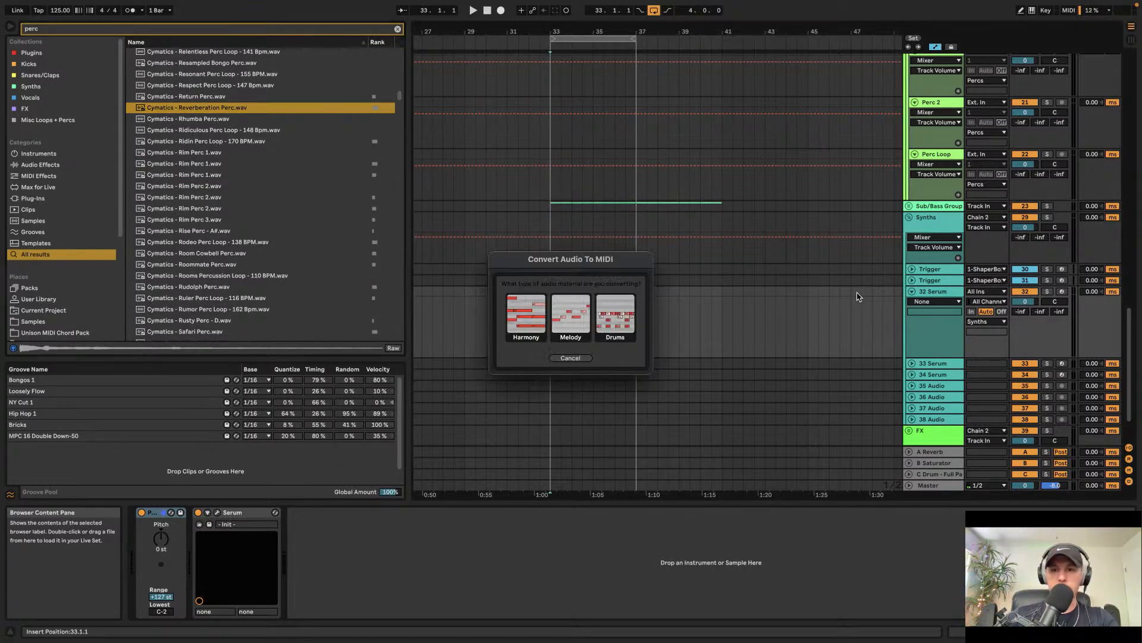
pyautogui.click(570, 358)
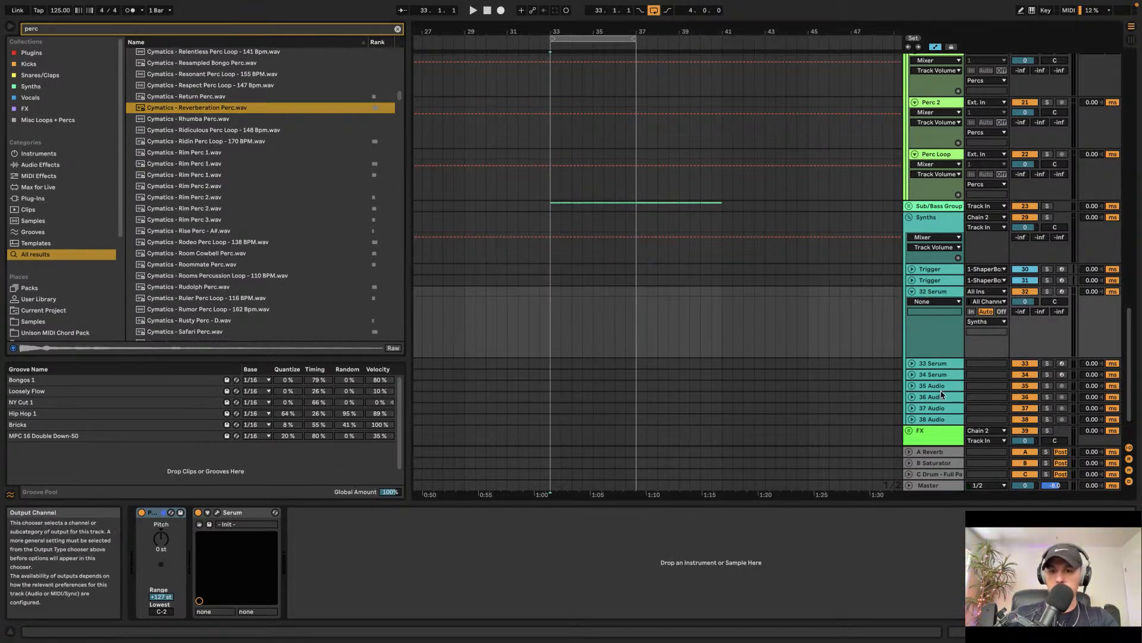
# Step: Place the Cymatics - Reverberation Perc sample on the 36 Audio track at bar 33
pyautogui.click(909, 400)
pyautogui.click(910, 399)
pyautogui.moveTo(175, 112); pyautogui.dragTo(551, 419)
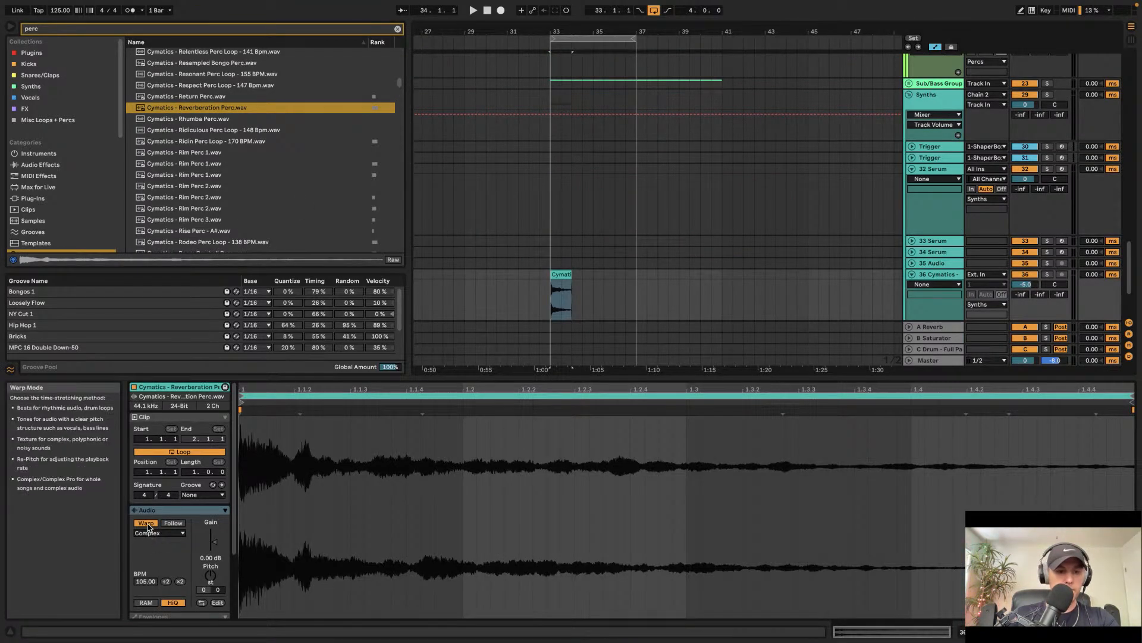
# Step: Clear the browser search and load the Tuner plugin onto the 36 Cymatics track, then start playback
pyautogui.doubleClick(961, 281)
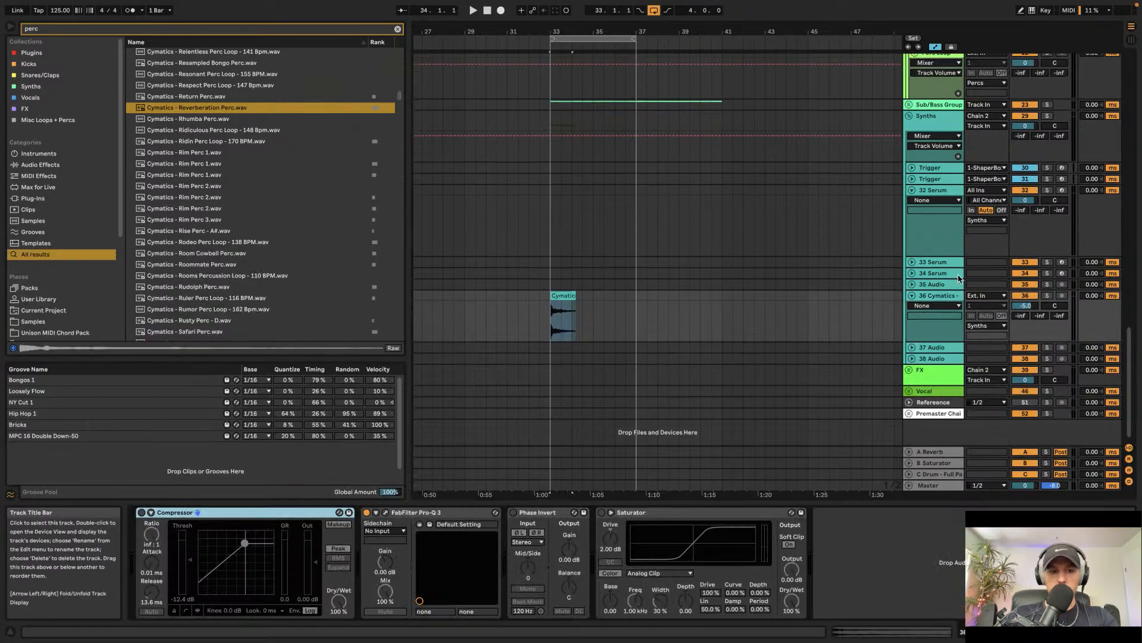
pyautogui.click(398, 29)
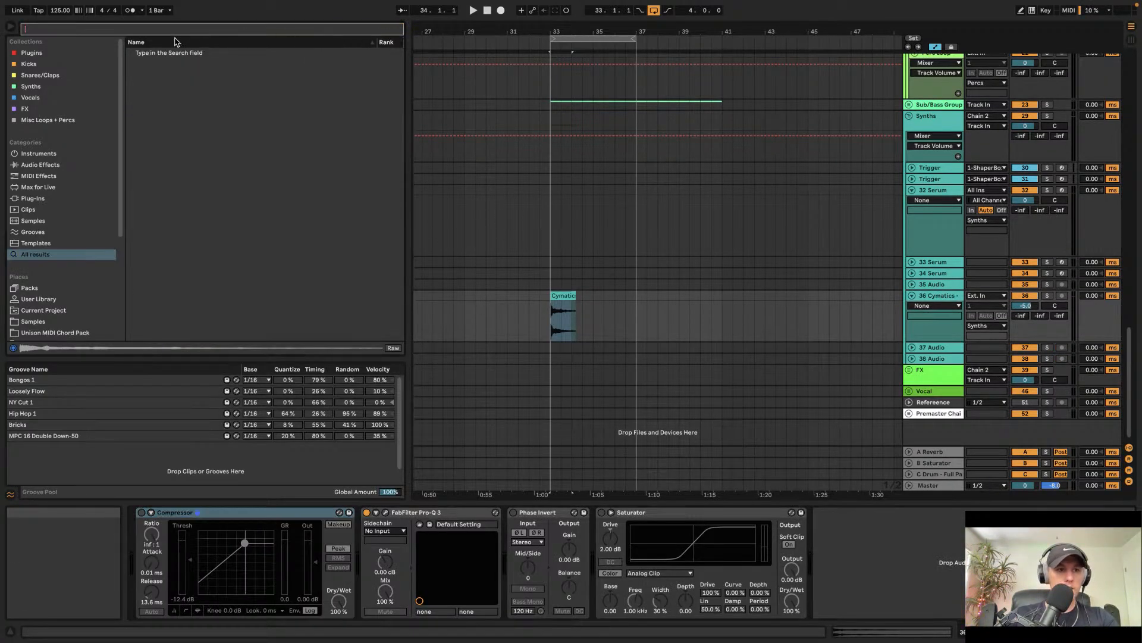
pyautogui.click(85, 54)
pyautogui.scroll(10, 309, 121)
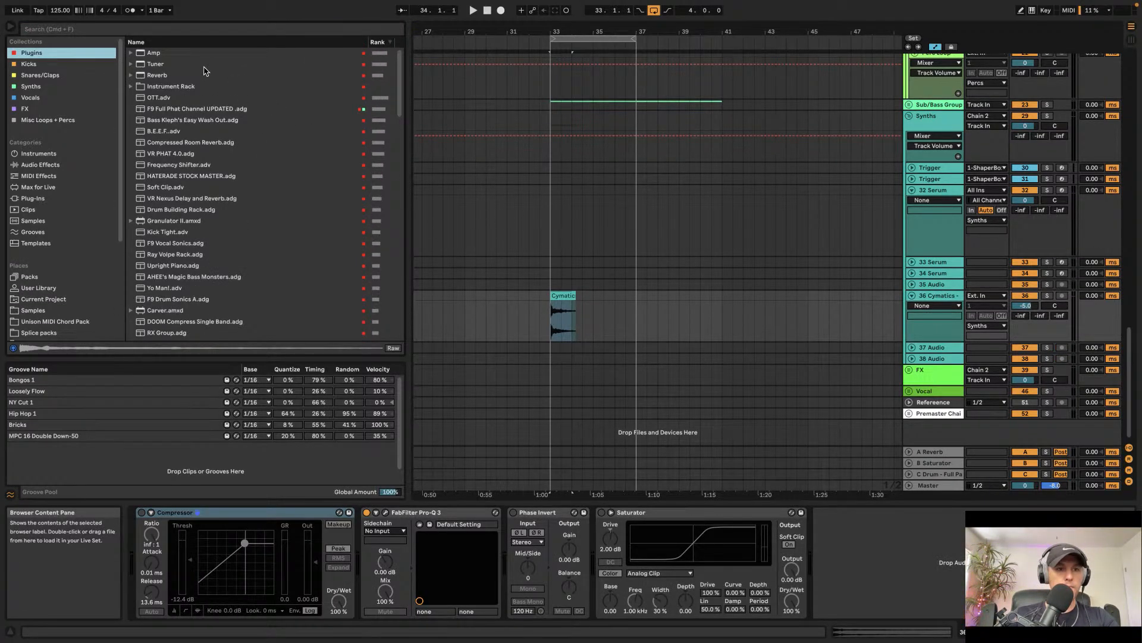
pyautogui.doubleClick(205, 66)
pyautogui.press('space')
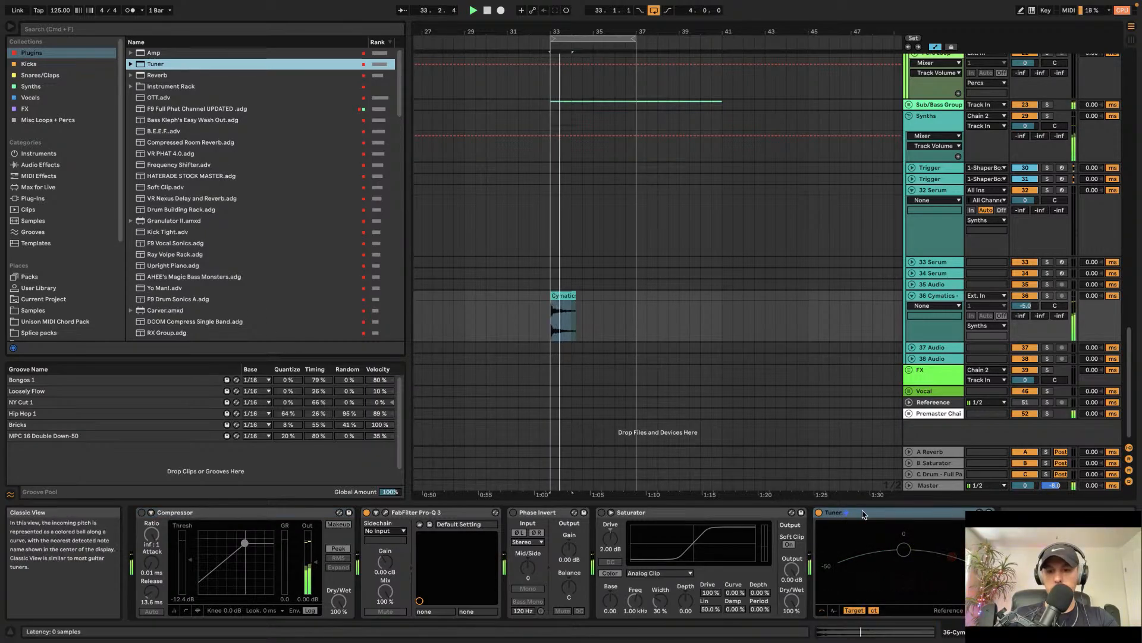
# Step: Select the Reverberation Perc clip and play it to audition the sample
pyautogui.click(571, 299)
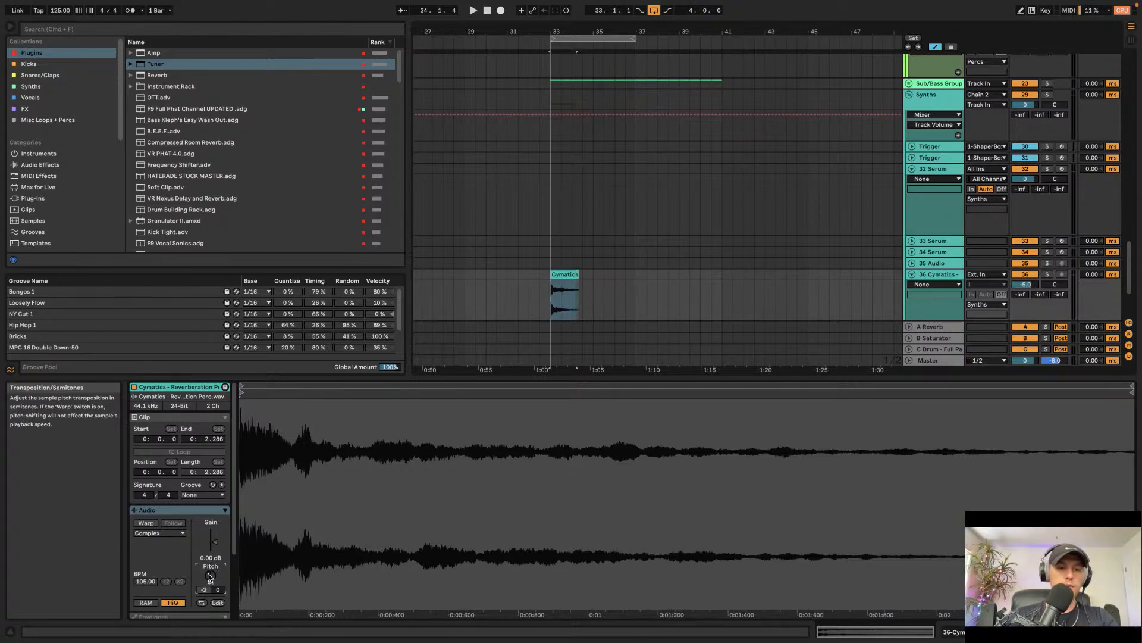
pyautogui.press('space')
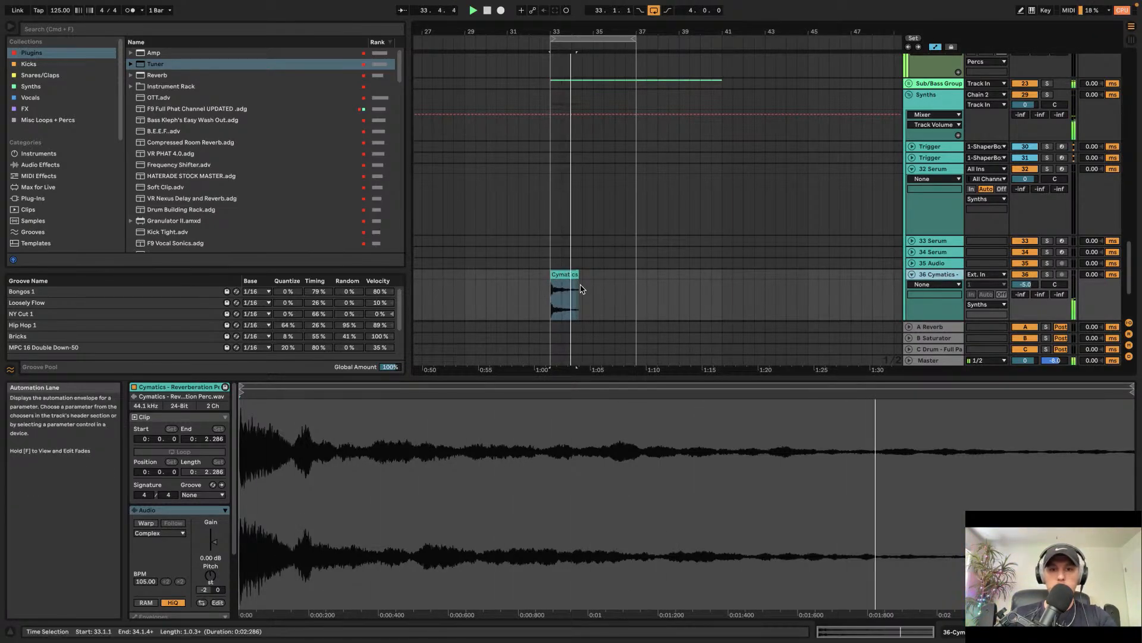
pyautogui.press('space')
pyautogui.click(944, 284)
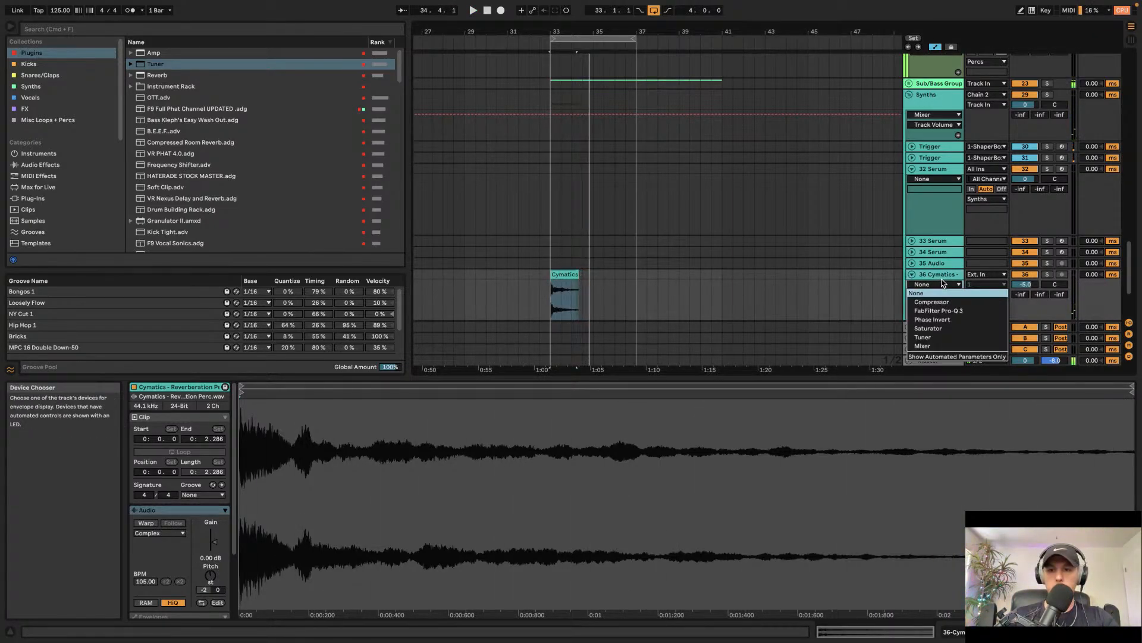
pyautogui.click(944, 281)
pyautogui.doubleClick(943, 275)
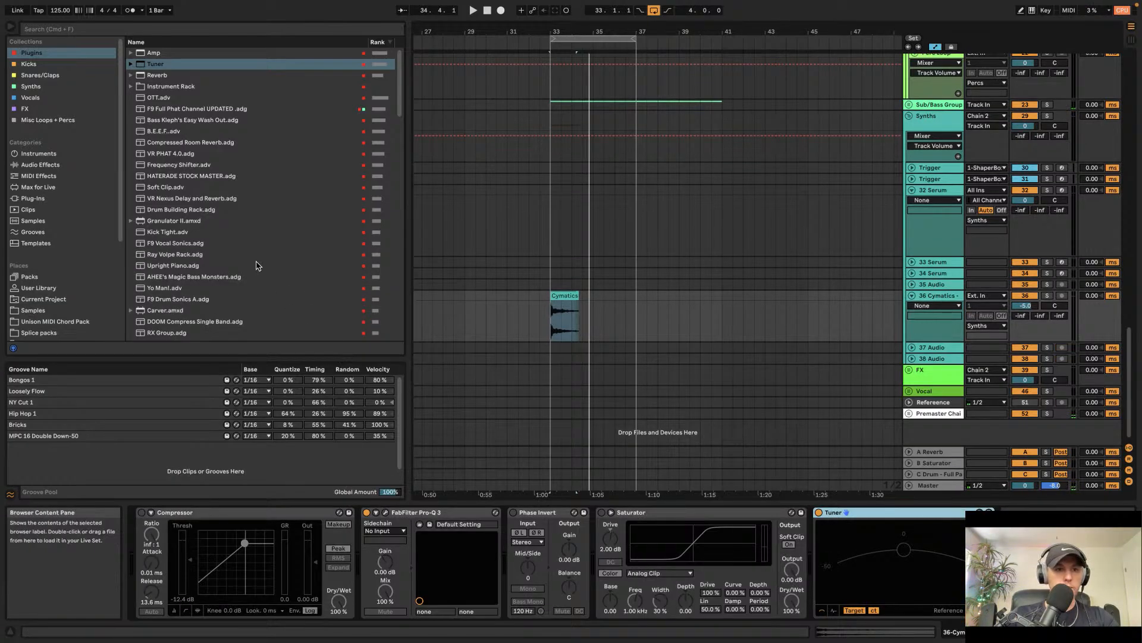
# Step: Load ValhallaVintageVerb onto the 36 Cymatics track and start playback
pyautogui.scroll(-15, 175, 262)
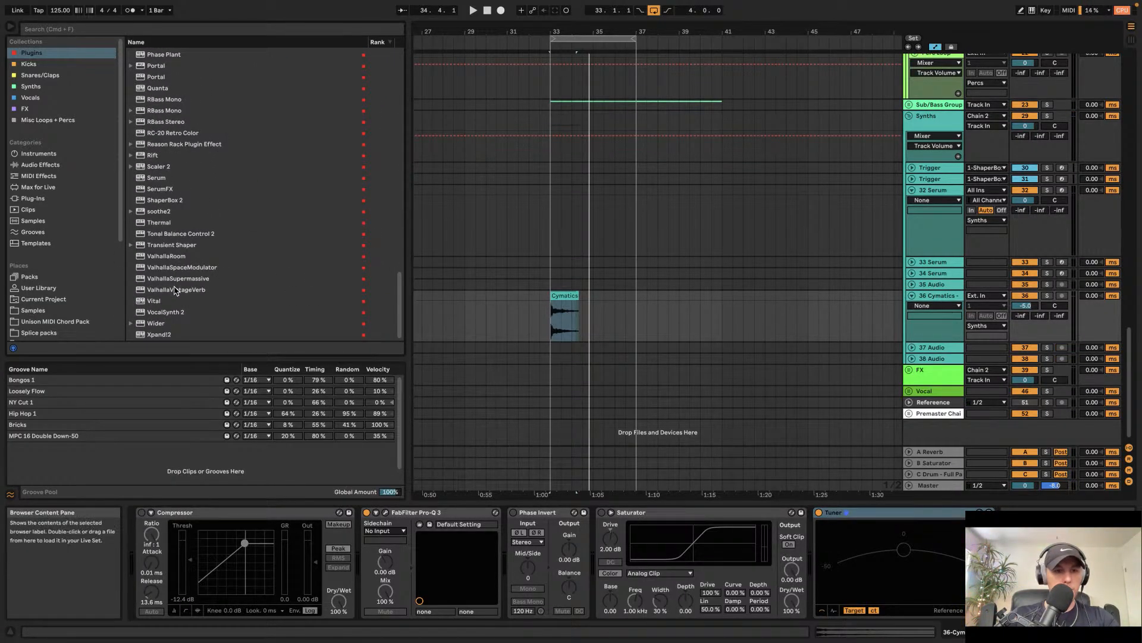
pyautogui.doubleClick(176, 290)
pyautogui.press('space')
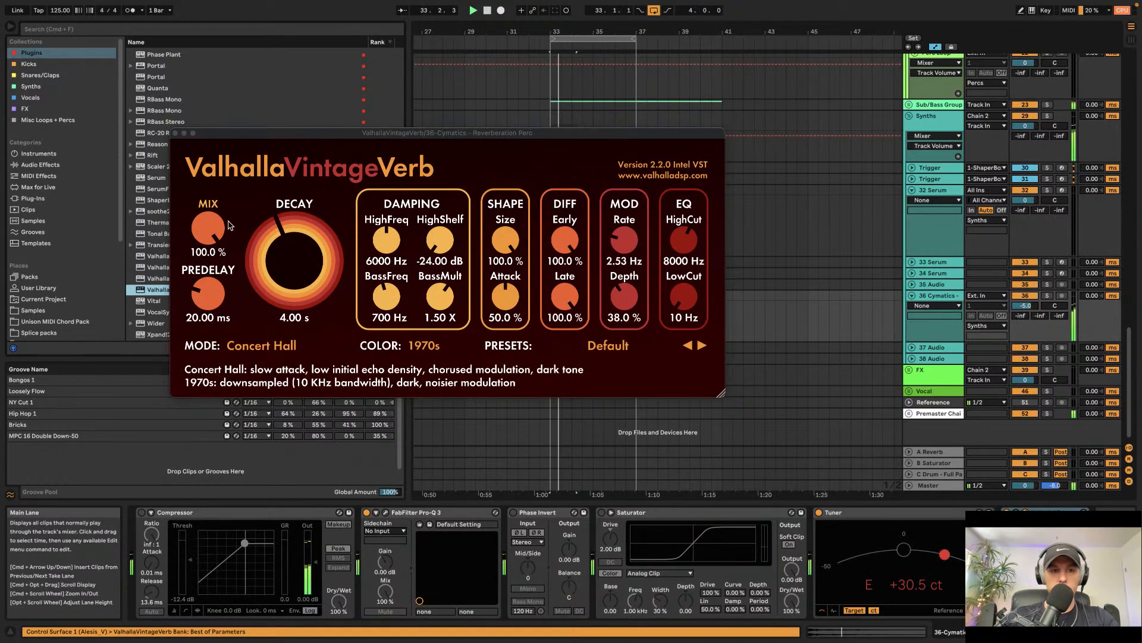
# Step: Close the reverb window and lower the 36 Cymatics track volume to about -16.1 dB
pyautogui.moveTo(1030, 304); pyautogui.dragTo(1032, 308)
pyautogui.click(176, 133)
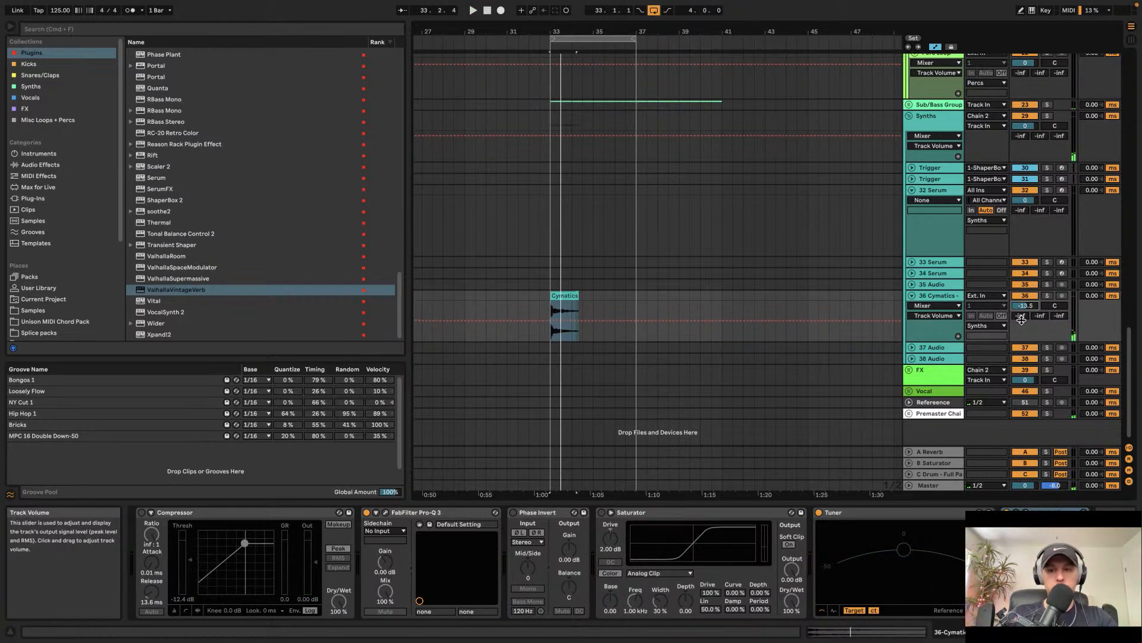
pyautogui.moveTo(1025, 306); pyautogui.dragTo(1024, 307)
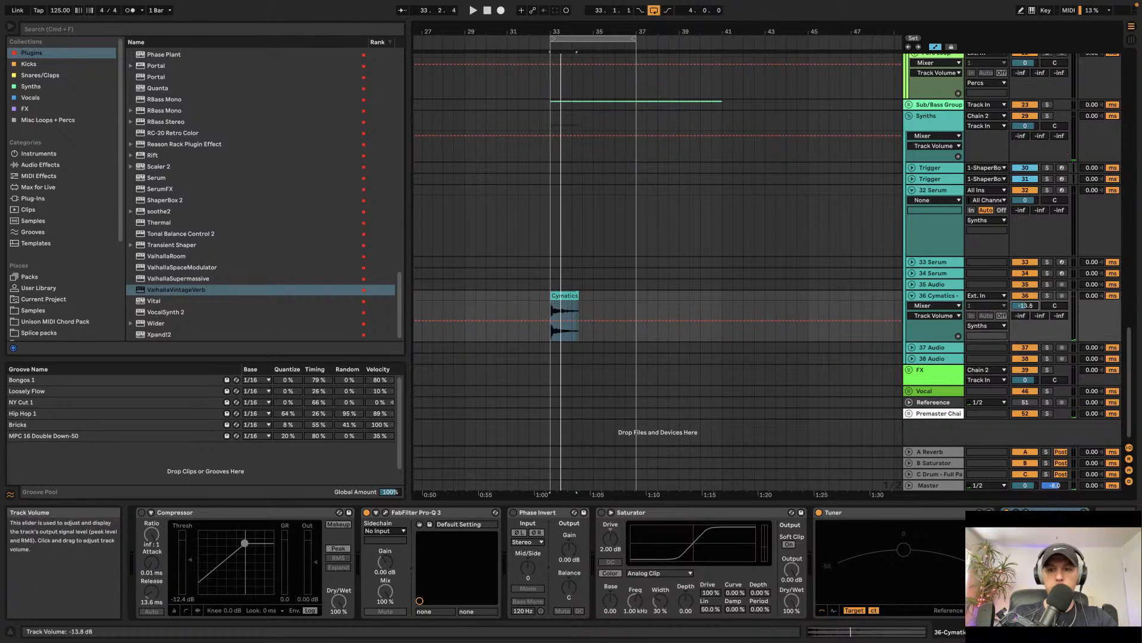
# Step: Play the perc clip from bar 33 to hear the reverb
pyautogui.click(546, 278)
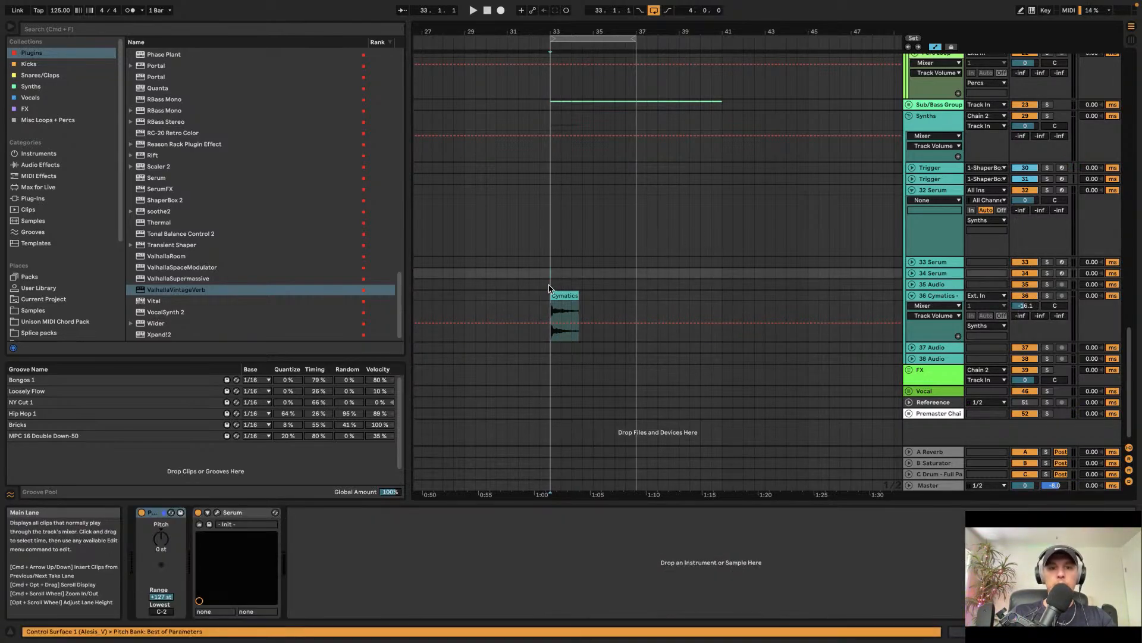
pyautogui.click(555, 297)
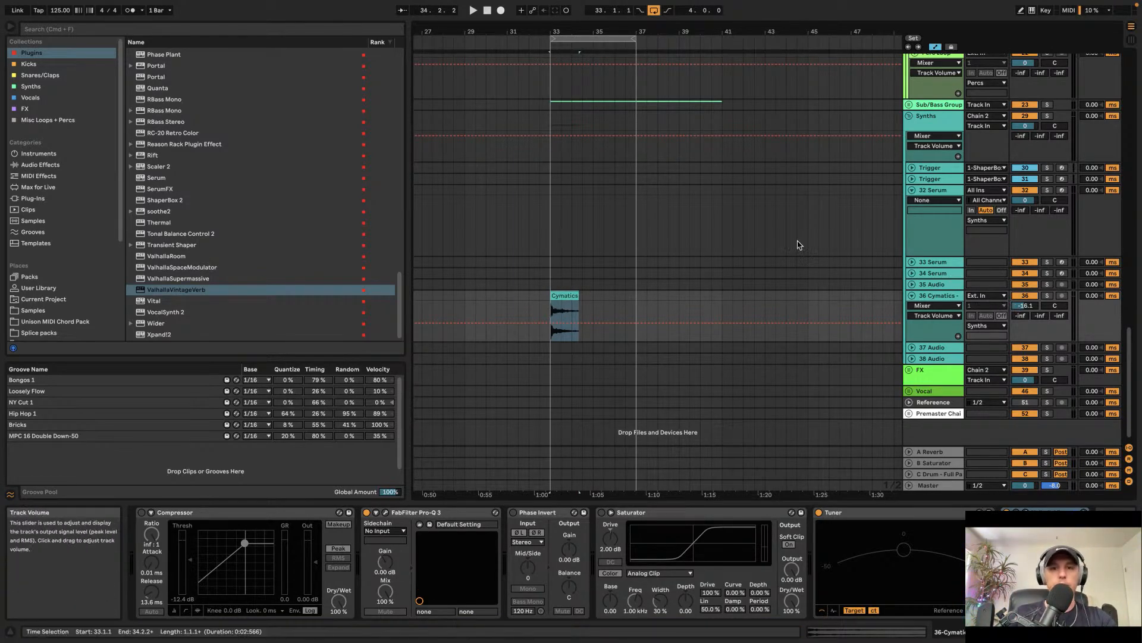
pyautogui.press('space')
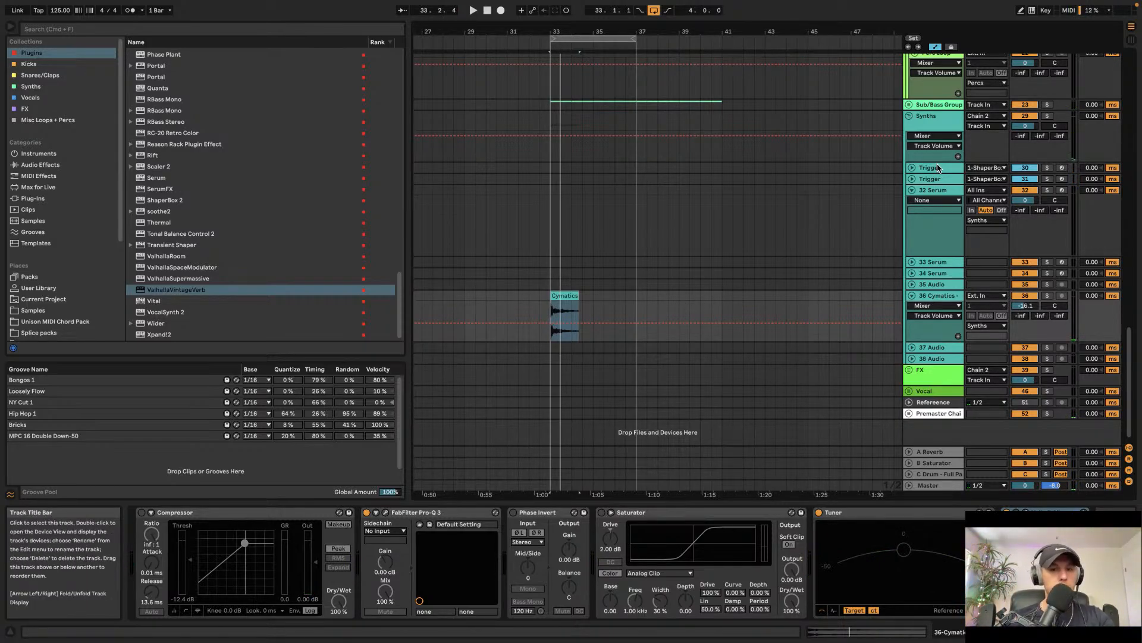
pyautogui.press('space')
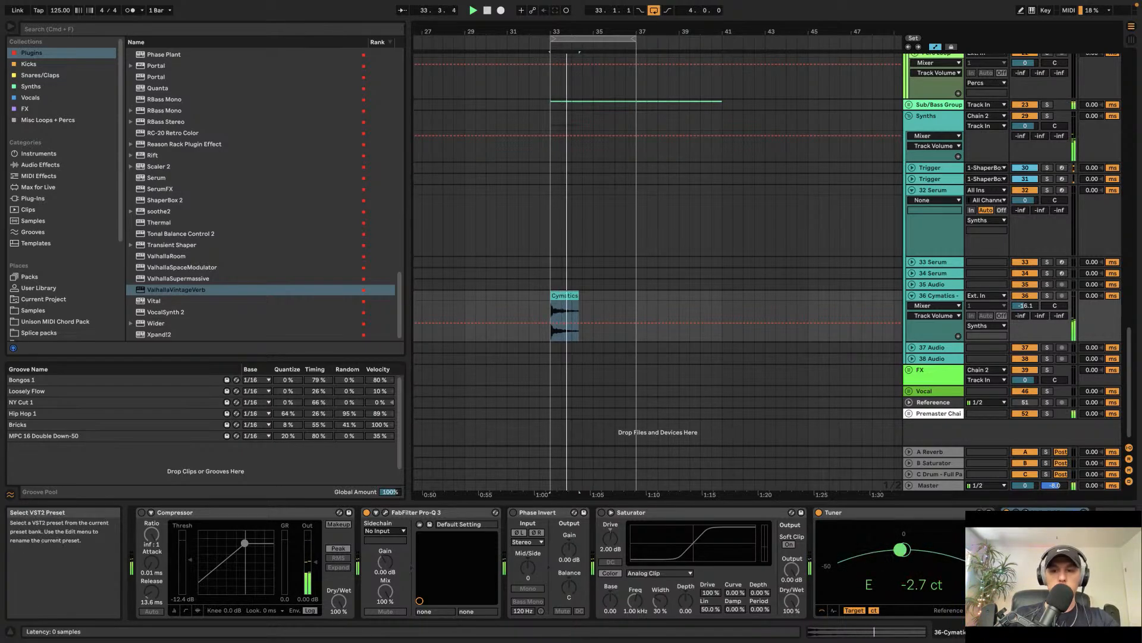
# Step: Open the VintageVerb window and set its Mode to Bright Hall
pyautogui.press('super+alt+p')
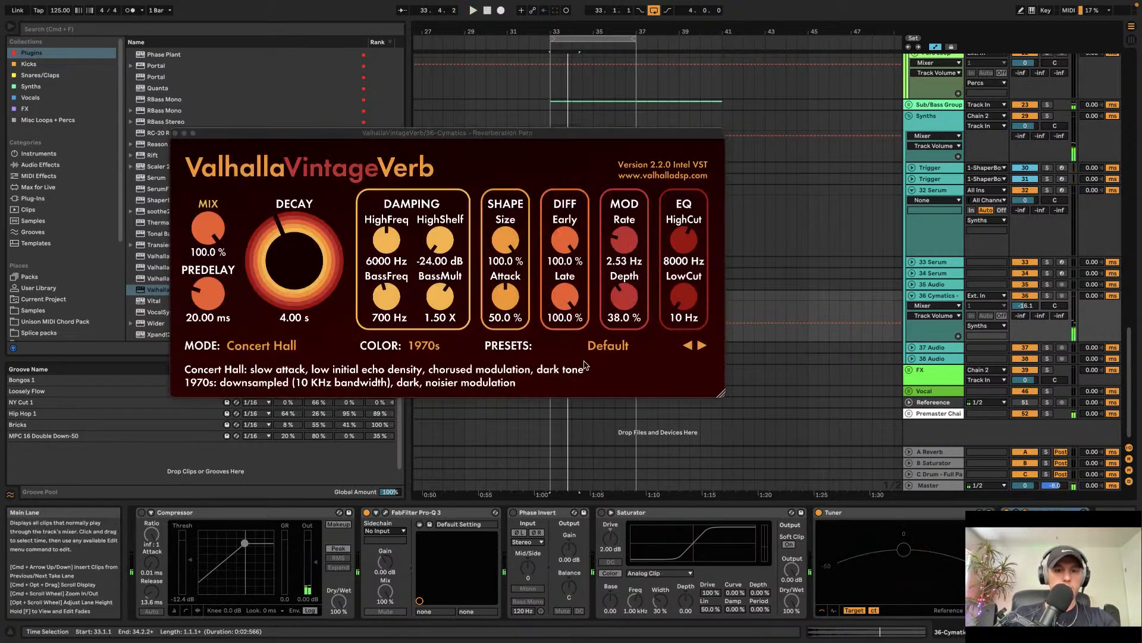
pyautogui.click(275, 345)
pyautogui.click(265, 135)
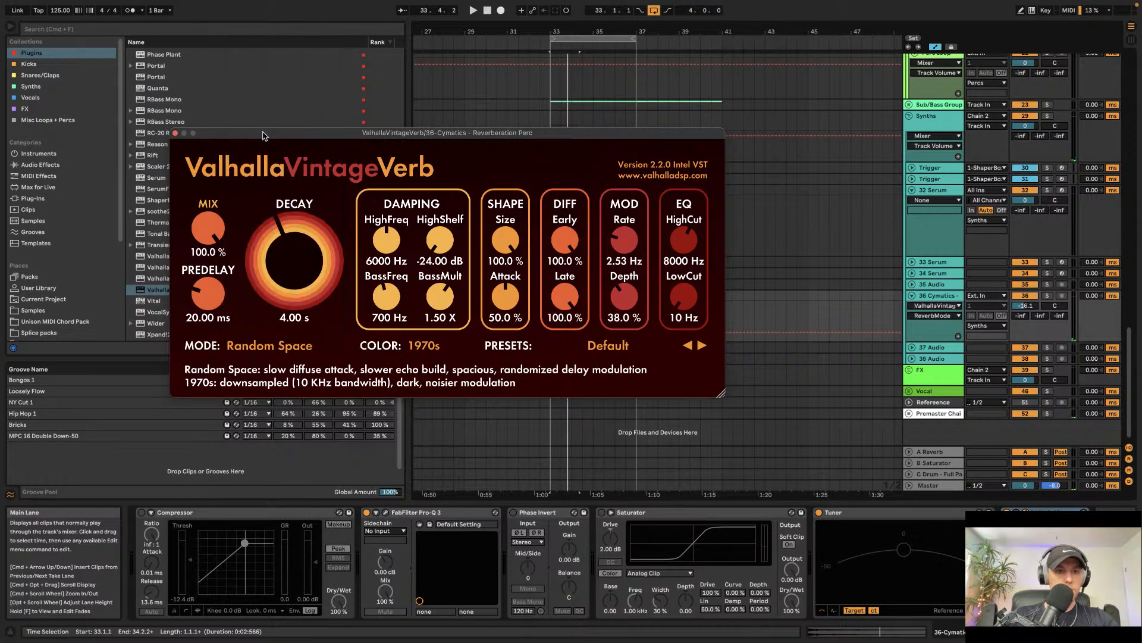
pyautogui.click(280, 345)
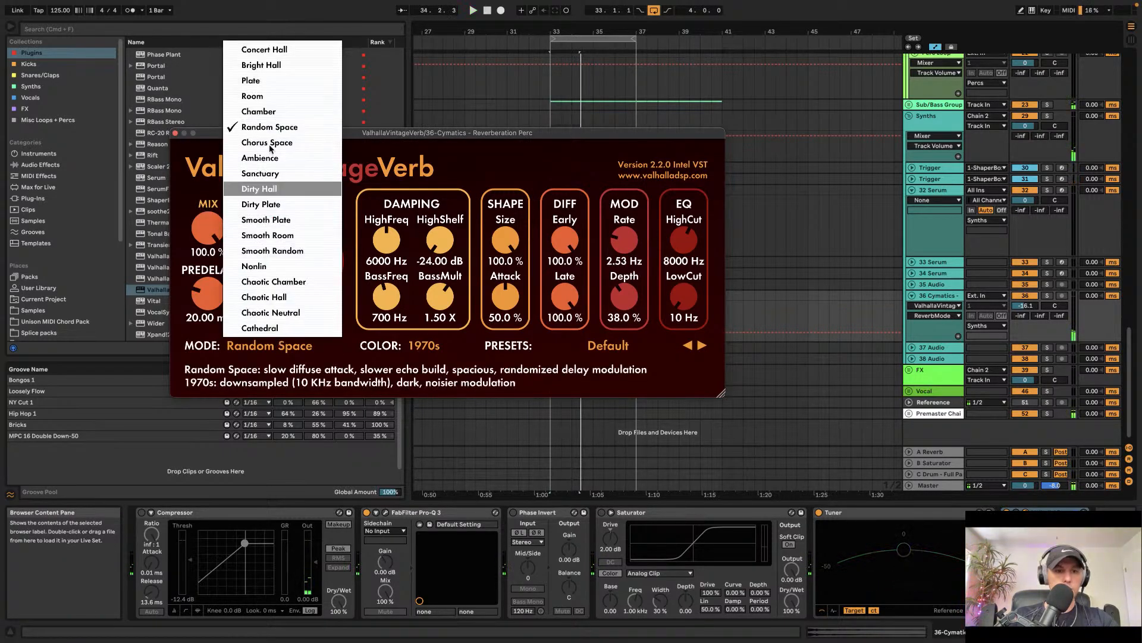
pyautogui.click(268, 65)
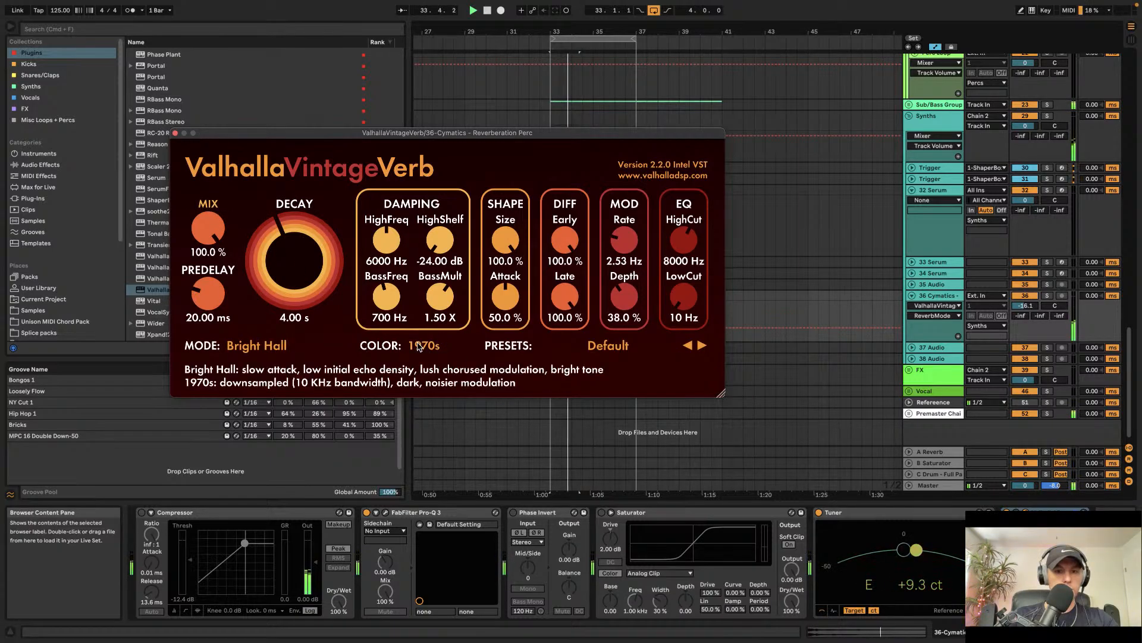
# Step: Change the VintageVerb Color setting and close the plugin window
pyautogui.click(423, 345)
pyautogui.click(435, 395)
pyautogui.click(175, 133)
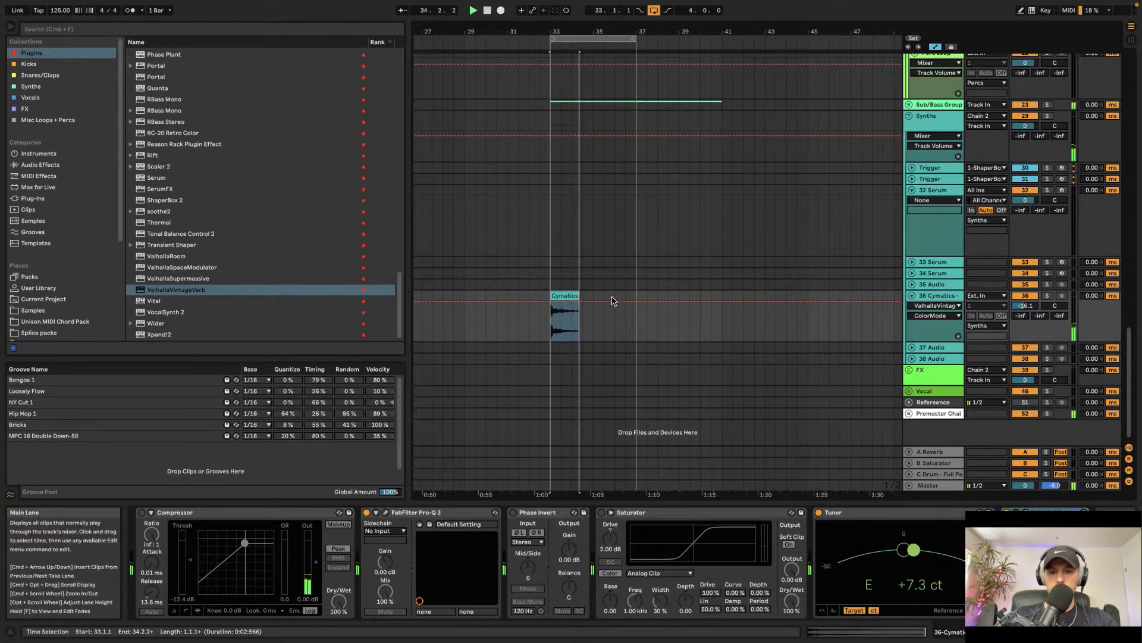
# Step: Unfold the 33 Serum track, insert a short MIDI clip near bar 34.4, and draw an E3-G3-B3 chord
pyautogui.scroll(3, 613, 301)
pyautogui.click(911, 262)
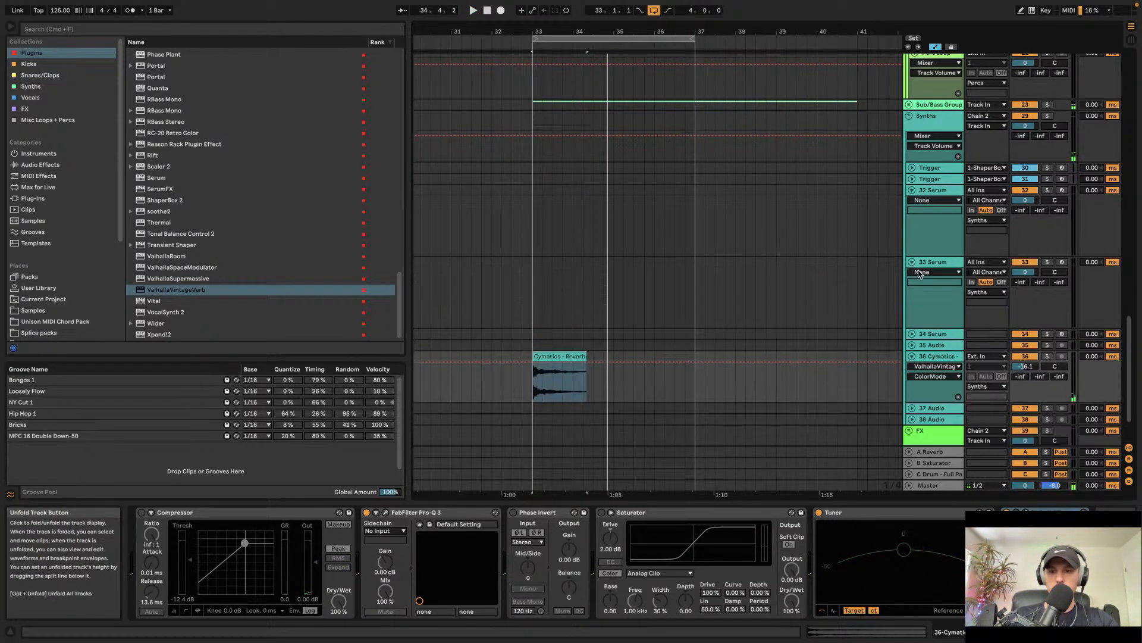
pyautogui.click(620, 266)
pyautogui.scroll(3, 619, 266)
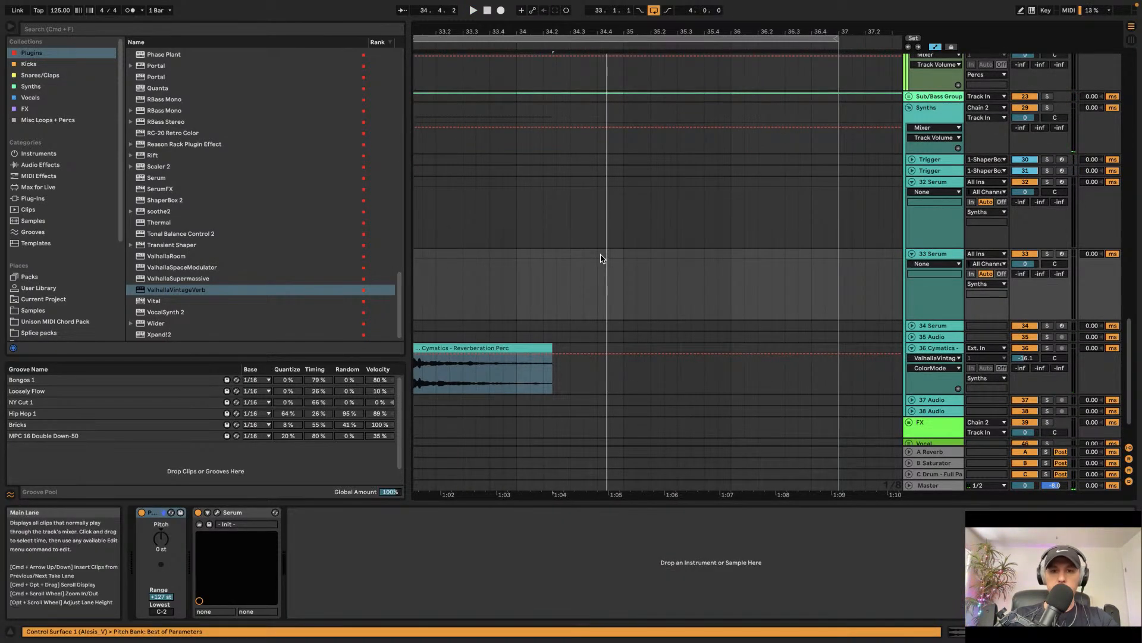
pyautogui.moveTo(602, 260); pyautogui.dragTo(627, 261)
pyautogui.press('super+shift+m')
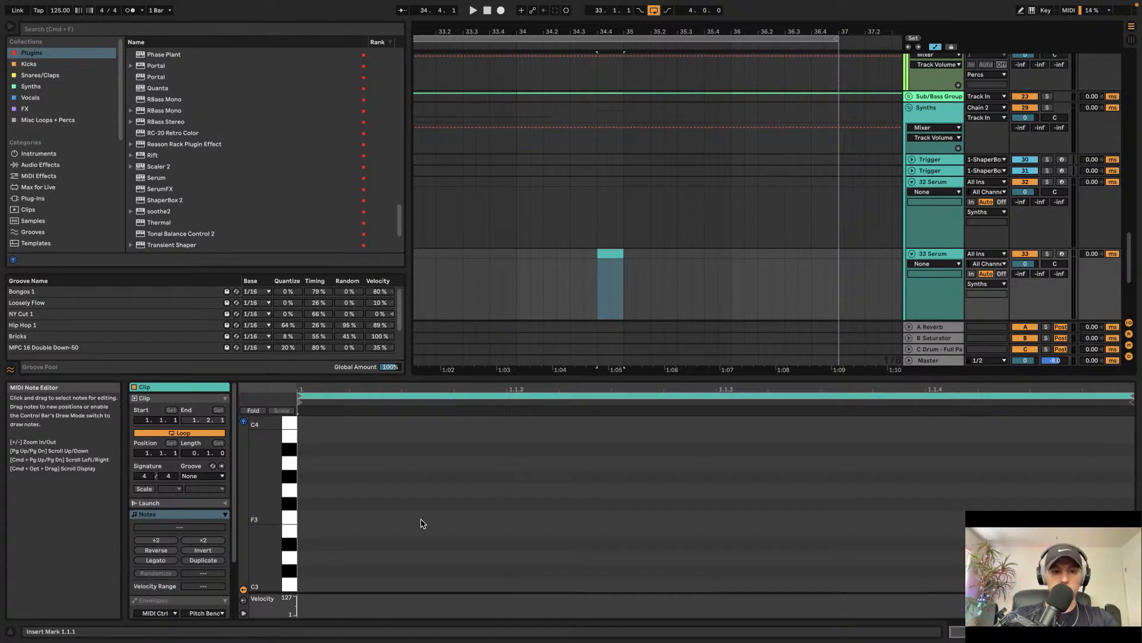
pyautogui.doubleClick(312, 532)
pyautogui.moveTo(314, 530); pyautogui.dragTo(317, 496)
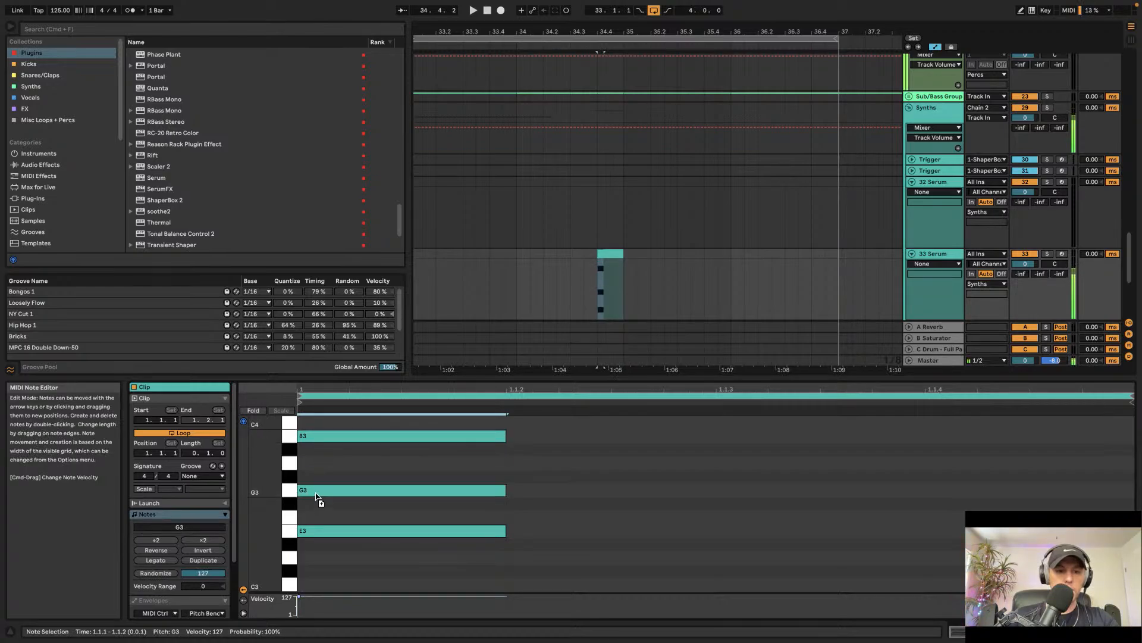
# Step: Move the chord clip slightly later on the 33 Serum track and select the track
pyautogui.click(530, 253)
pyautogui.press('space')
pyautogui.click(607, 254)
pyautogui.moveTo(607, 255)
pyautogui.mouseDown()
pyautogui.moveTo(632, 255)
pyautogui.moveTo(623, 254)
pyautogui.mouseUp()
pyautogui.click(585, 260)
pyautogui.click(943, 255)
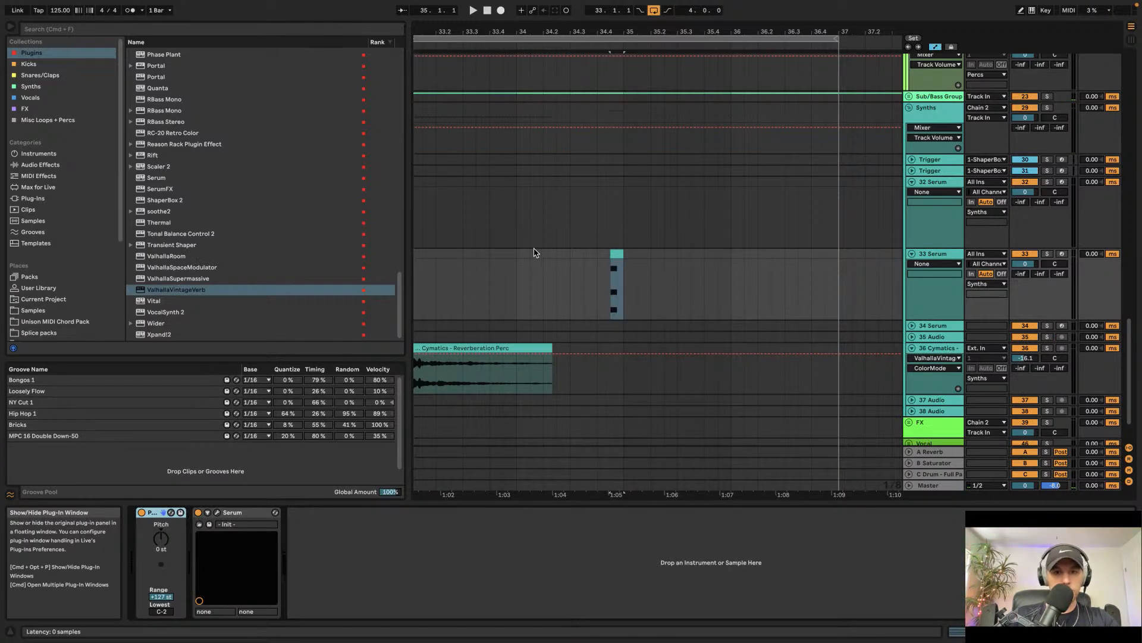
# Step: Open the Serum window on the 33 Serum track and browse its preset categories
pyautogui.click(205, 134)
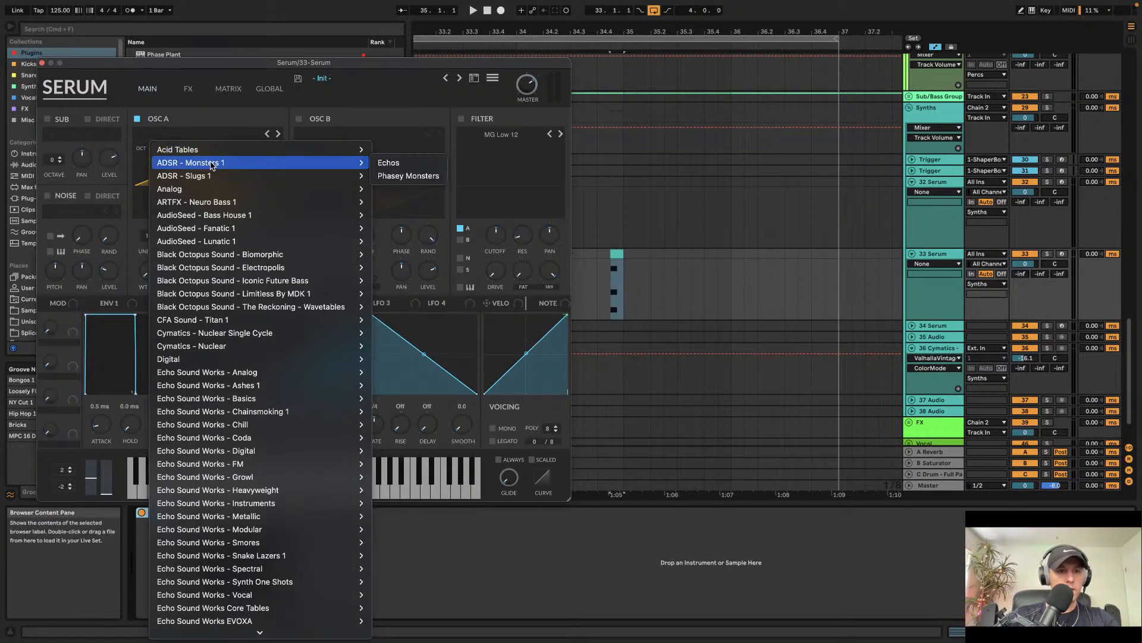
pyautogui.moveTo(209, 190)
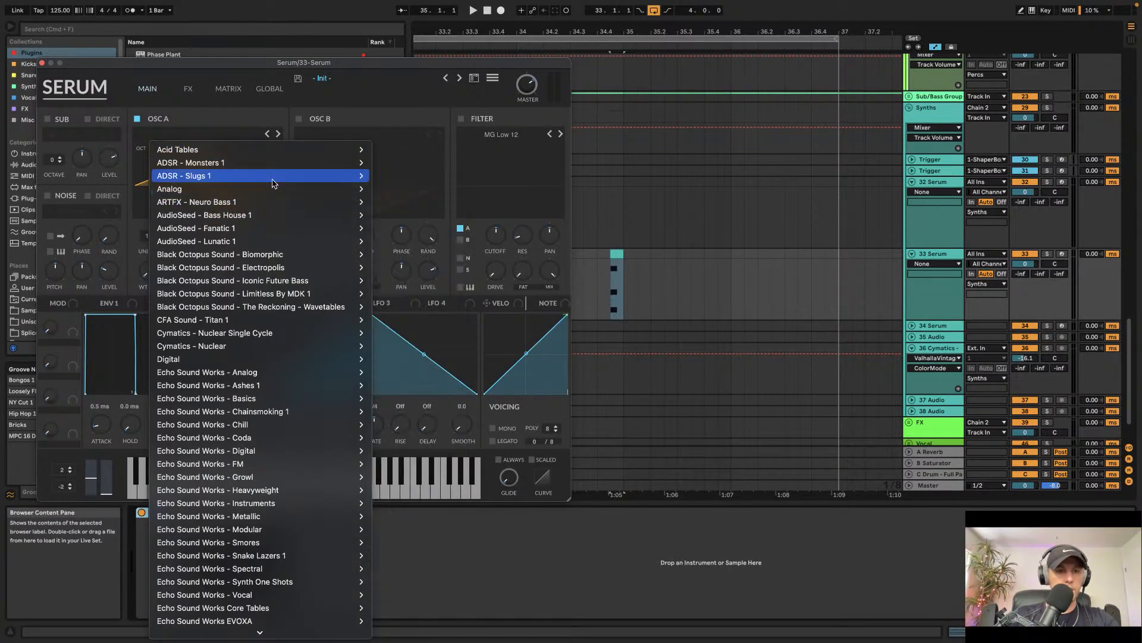
pyautogui.click(402, 159)
pyautogui.press('space')
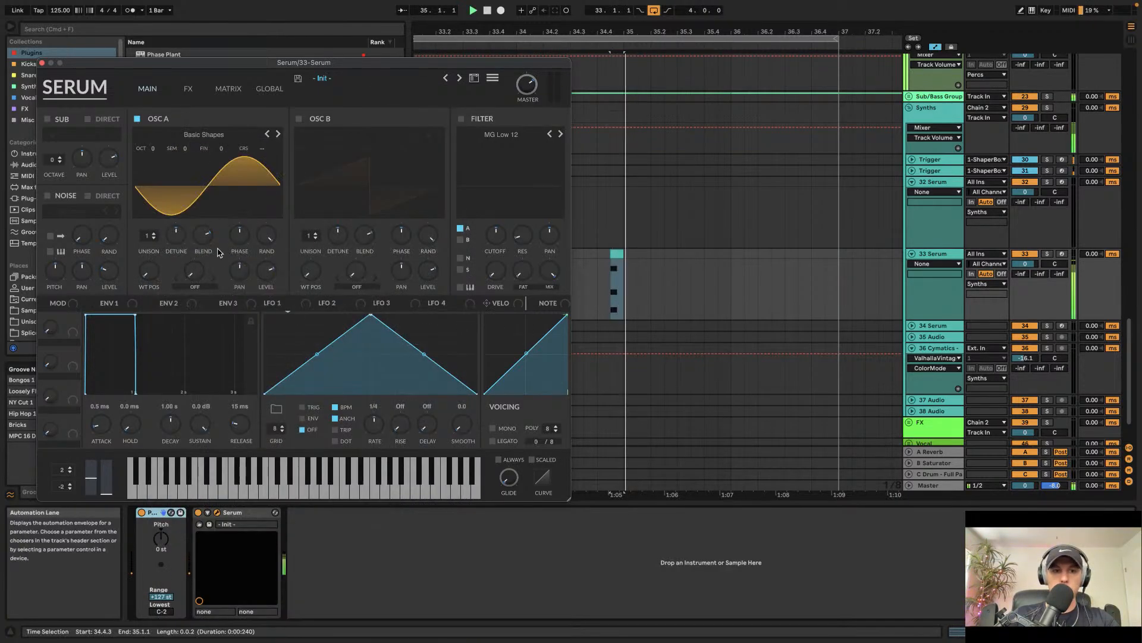
# Step: Open the chord clip in the piano roll and apply Legato to its notes
pyautogui.click(621, 256)
pyautogui.doubleClick(621, 256)
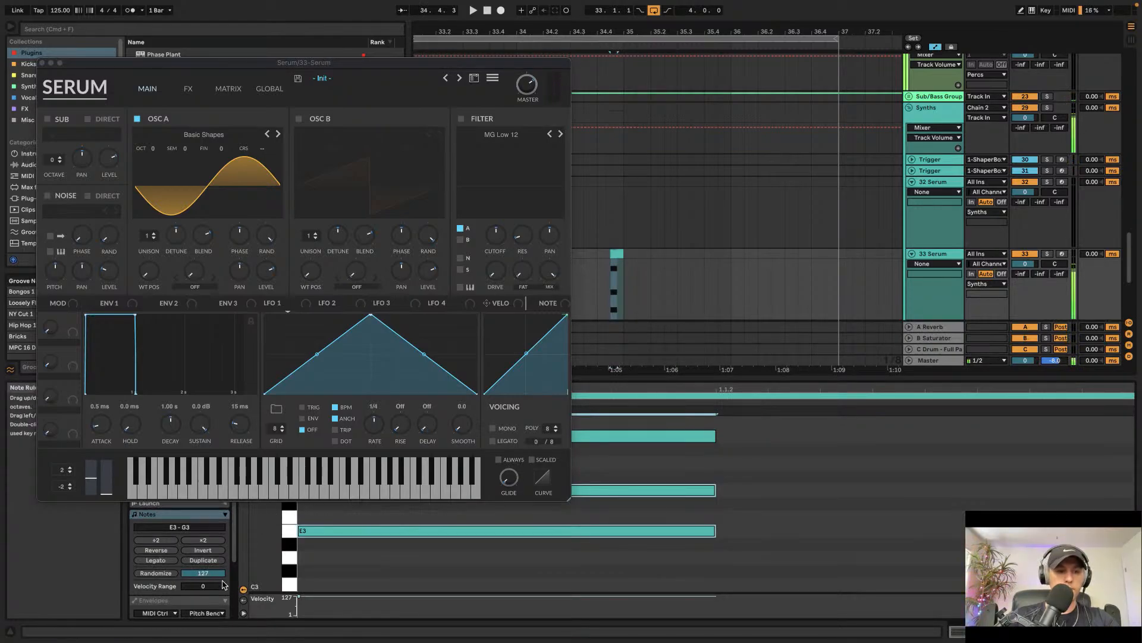
pyautogui.click(172, 562)
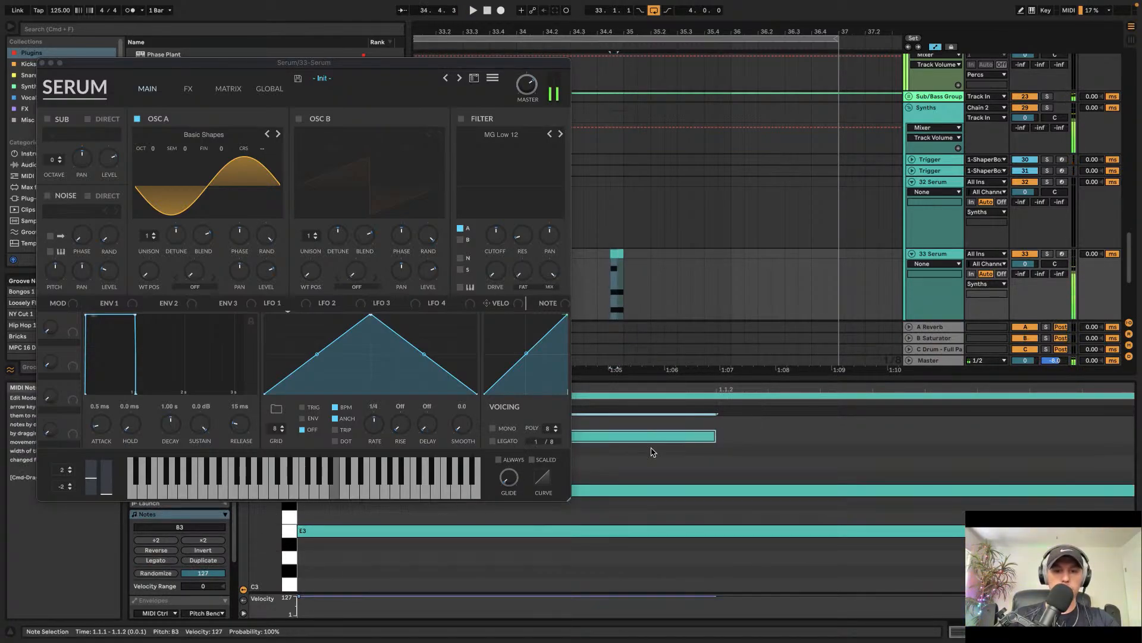
pyautogui.press('space')
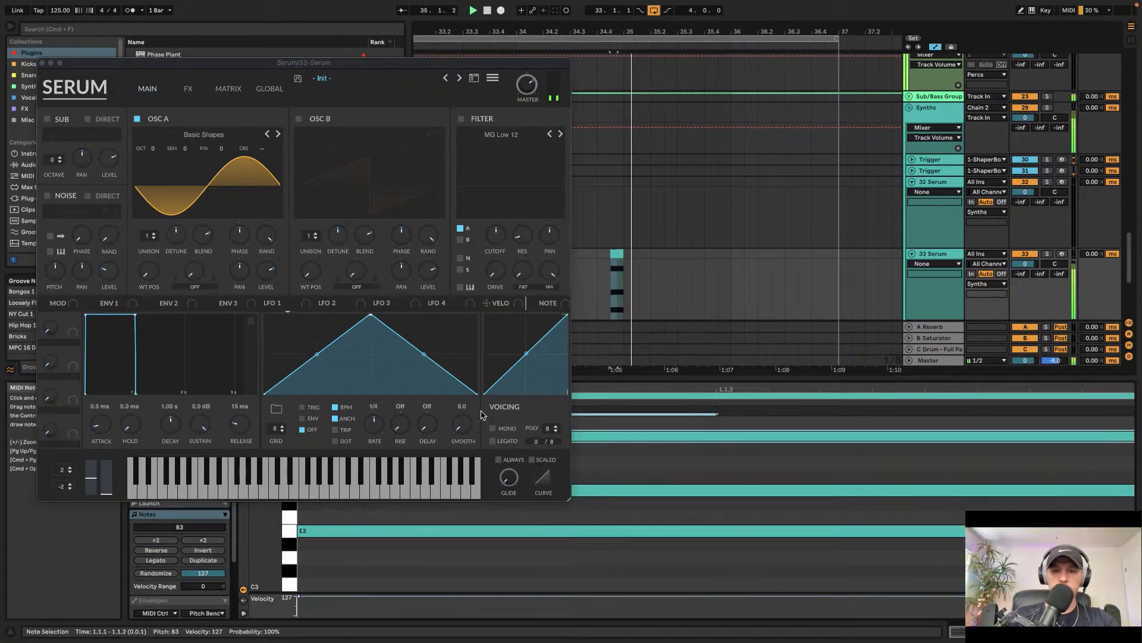
# Step: Lower the 33 Serum track volume to -5.9 dB and close the Serum window
pyautogui.click(584, 253)
pyautogui.click(617, 257)
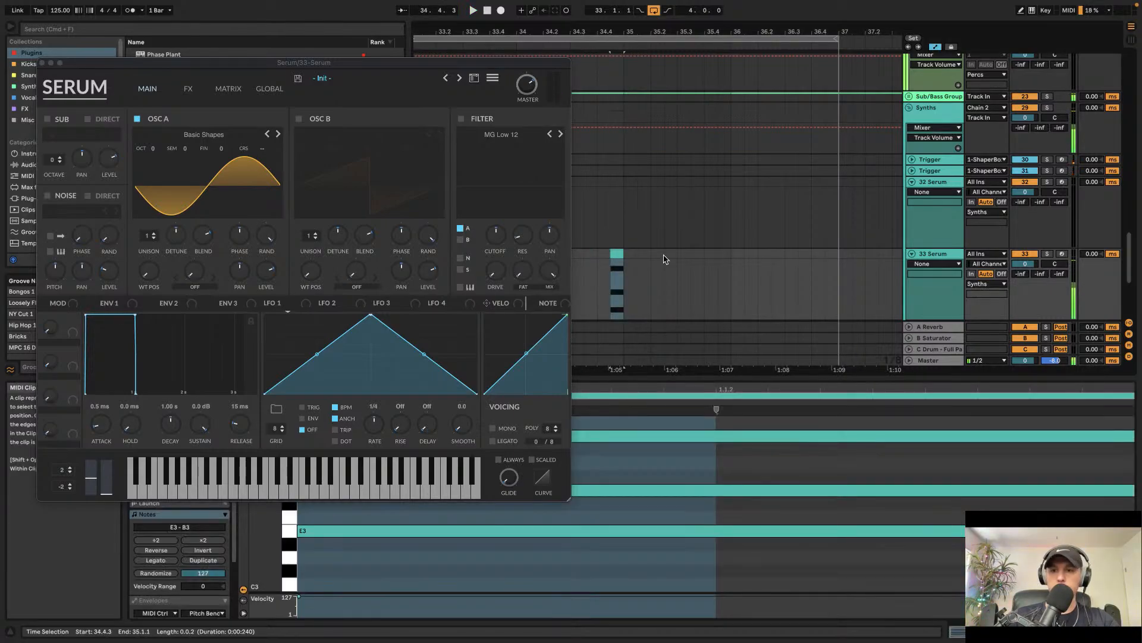
pyautogui.moveTo(1022, 266); pyautogui.dragTo(1021, 283)
pyautogui.press('space')
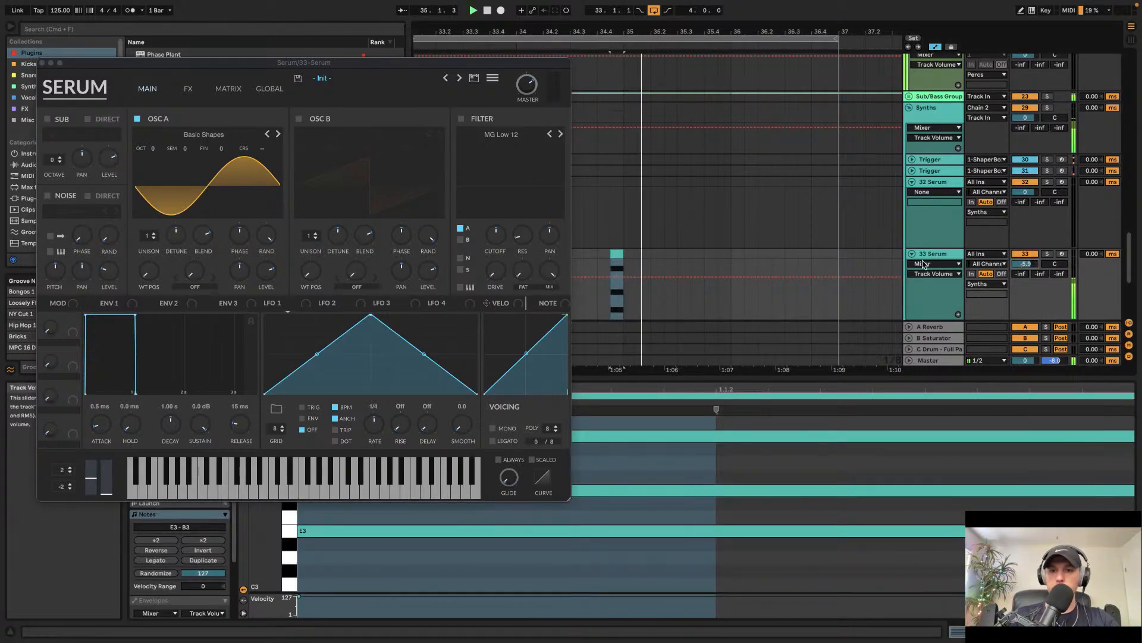
pyautogui.press('space')
pyautogui.press('space')
pyautogui.click(42, 62)
pyautogui.press('space')
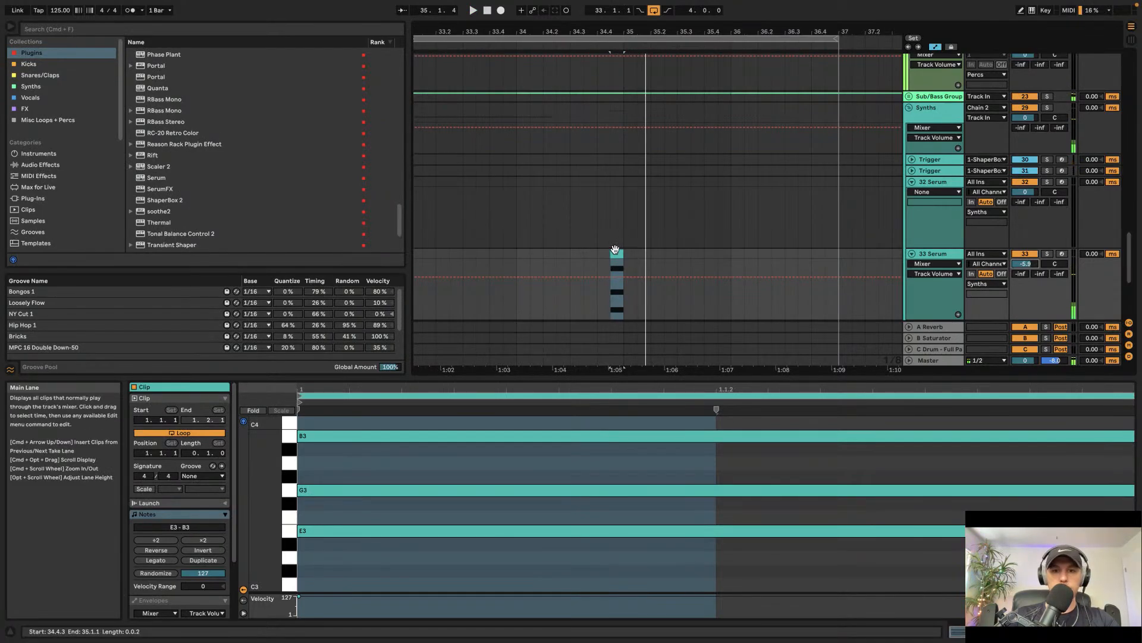
# Step: Shift the chord clip on the 33 Serum track slightly earlier
pyautogui.scroll(-5, 617, 253)
pyautogui.scroll(-4, 615, 253)
pyautogui.click(525, 180)
pyautogui.press('space')
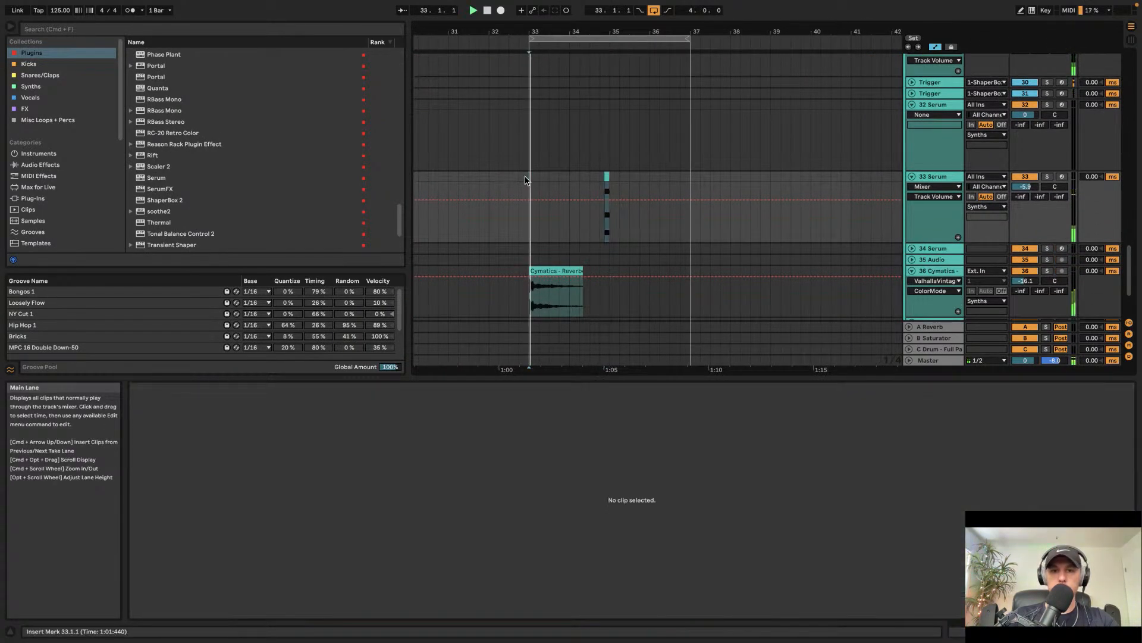
pyautogui.scroll(3, 601, 178)
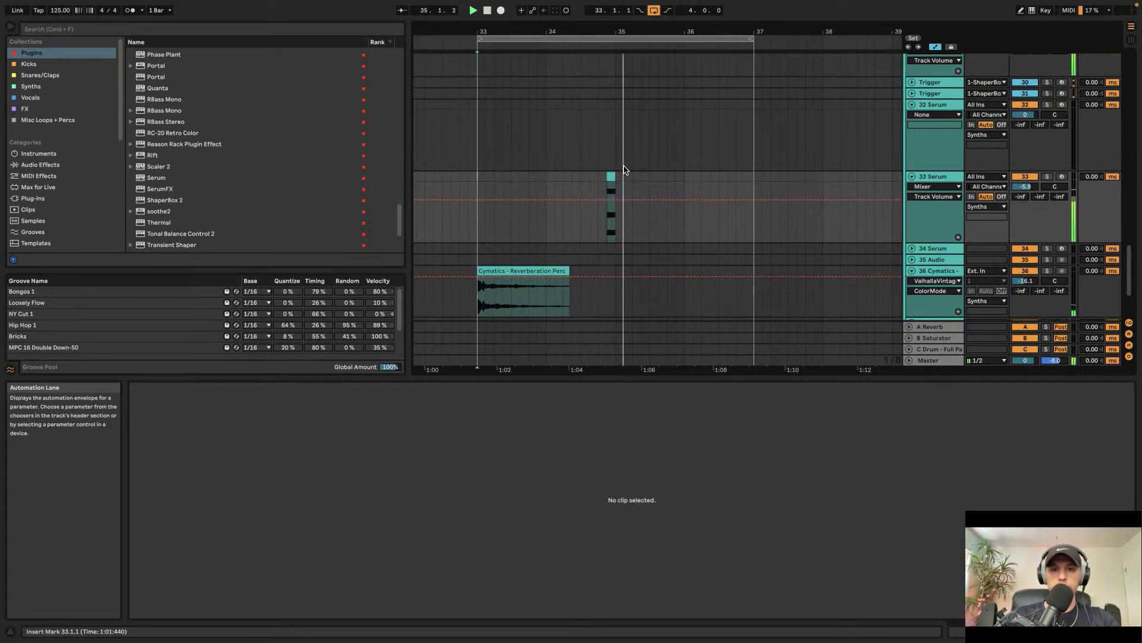
pyautogui.scroll(5, 626, 172)
pyautogui.press('space')
pyautogui.moveTo(611, 178); pyautogui.dragTo(597, 178)
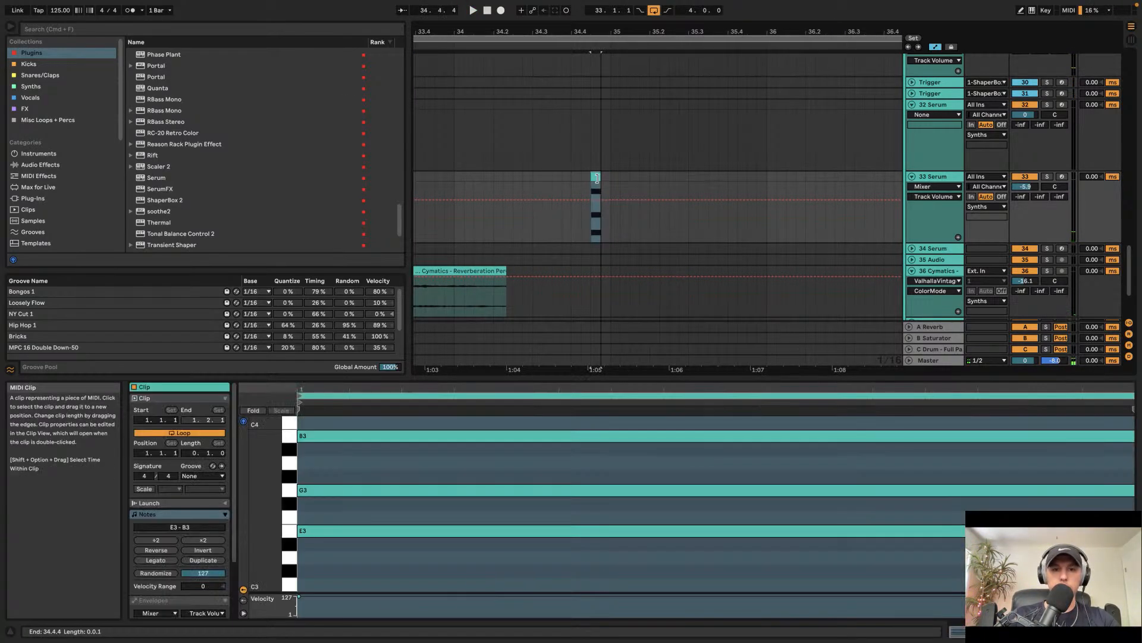
pyautogui.click(573, 178)
pyautogui.press('Right')
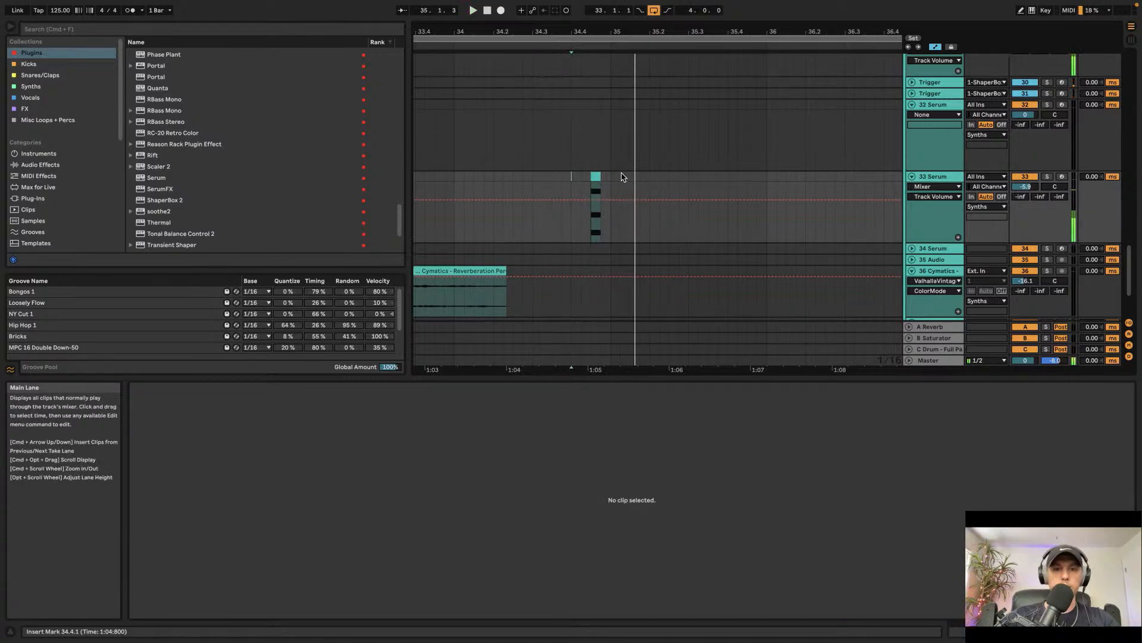
pyautogui.press('space')
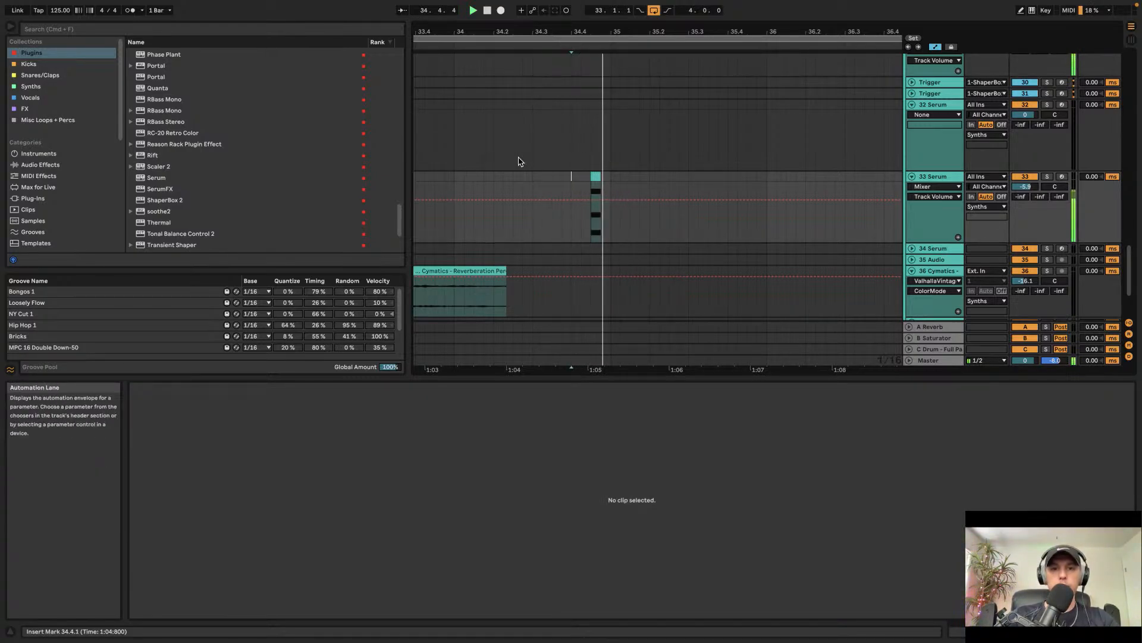
# Step: Play back and review the arrangement around bars 33 to 37
pyautogui.hscroll(-5, 714, 211)
pyautogui.scroll(3, 720, 211)
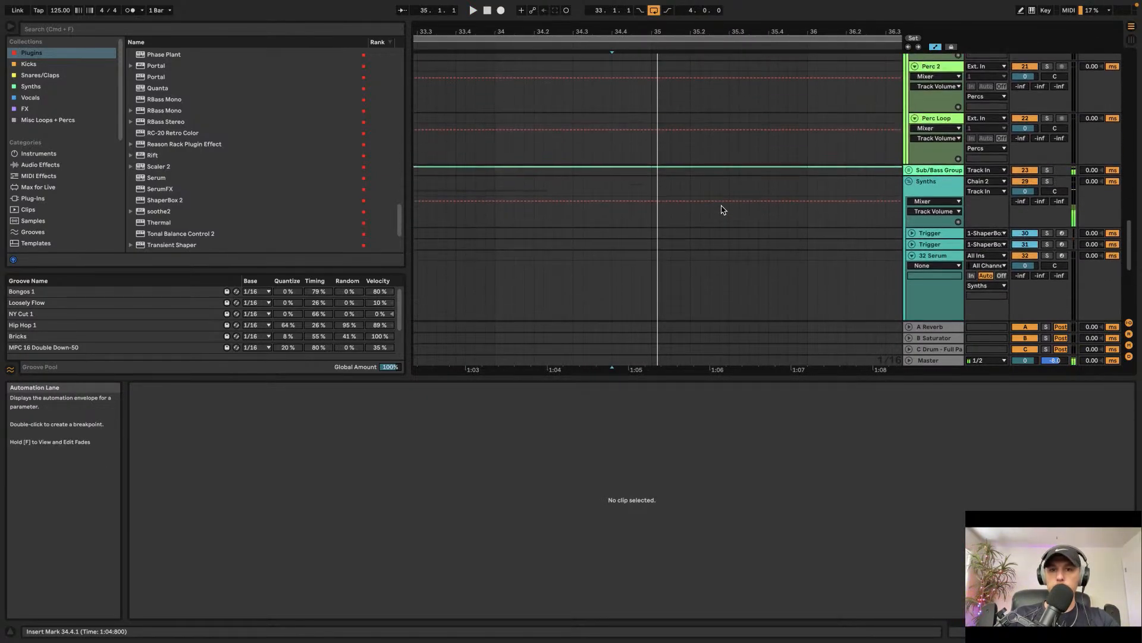
pyautogui.hscroll(3, 726, 203)
pyautogui.scroll(3, 729, 200)
pyautogui.scroll(-3, 730, 200)
pyautogui.scroll(3, 730, 200)
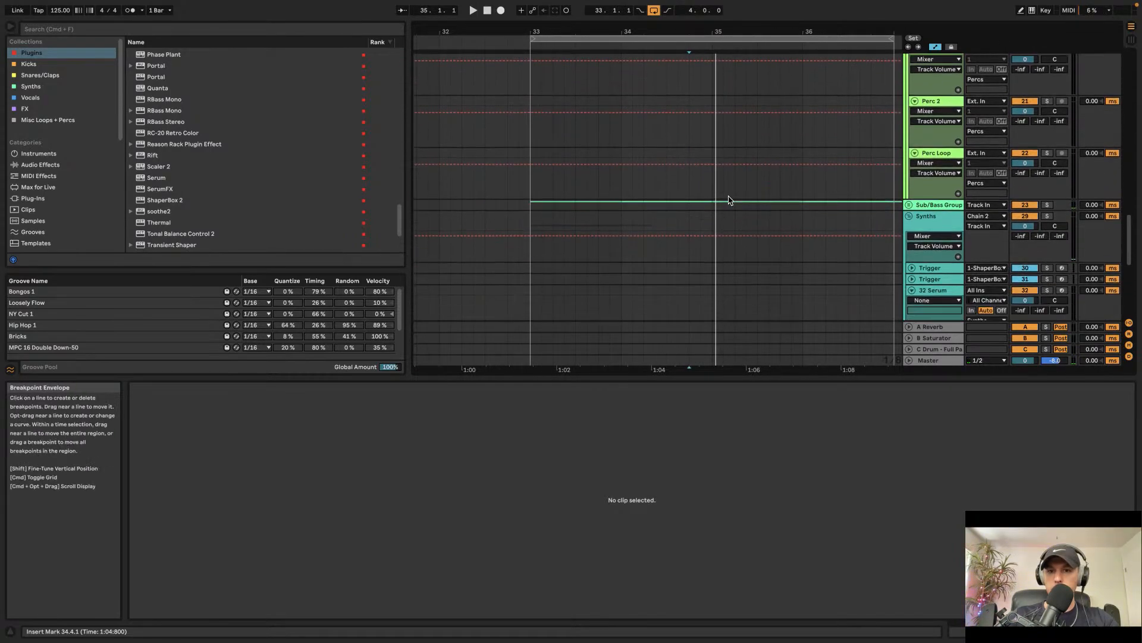
pyautogui.scroll(-6, 730, 200)
pyautogui.press('space')
pyautogui.hscroll(3, 716, 204)
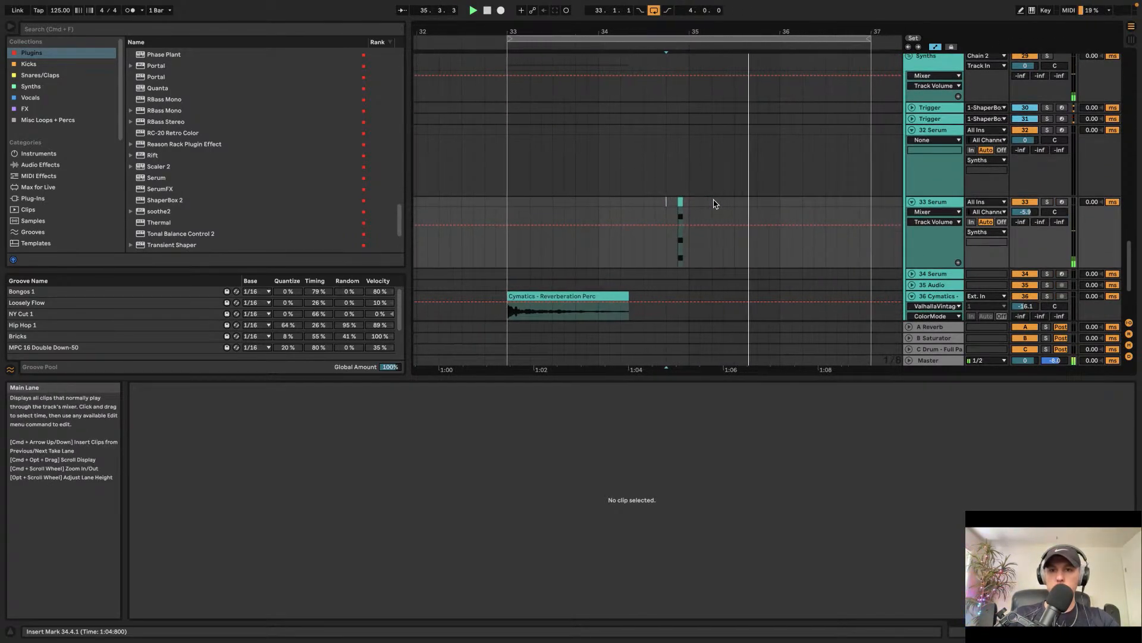
pyautogui.scroll(2, 717, 204)
pyautogui.scroll(-5, 716, 204)
pyautogui.scroll(-3, 717, 205)
pyautogui.scroll(1, 716, 205)
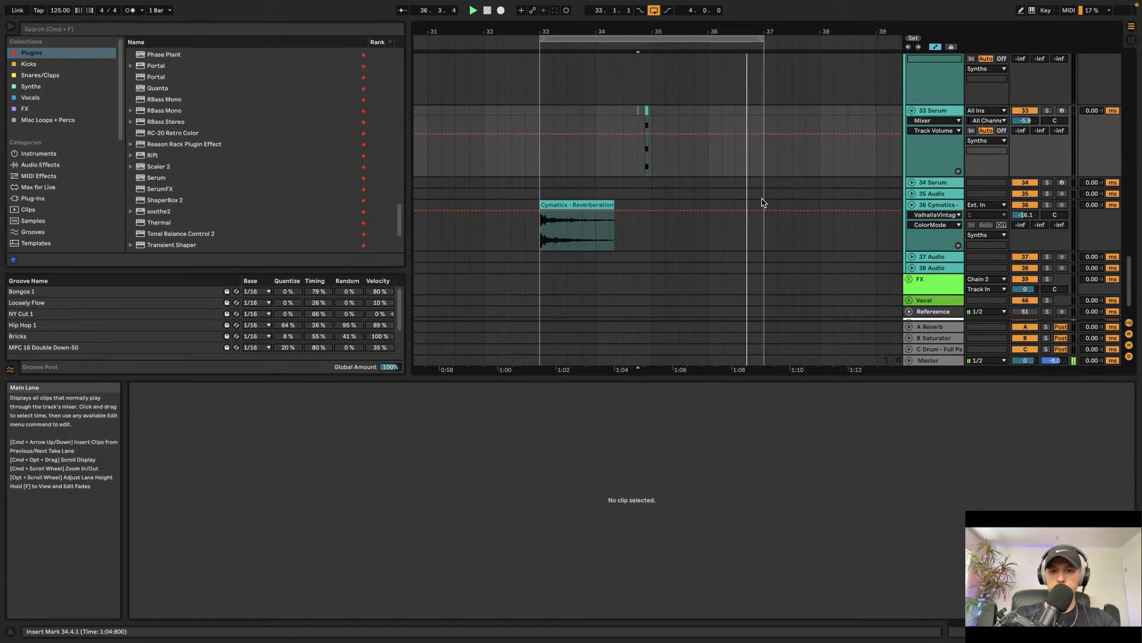
# Step: Duplicate the chord and Cymatics reverb percussion clips from bars 33–37 into bars 37–41
pyautogui.moveTo(760, 205); pyautogui.dragTo(533, 151)
pyautogui.press('super+d')
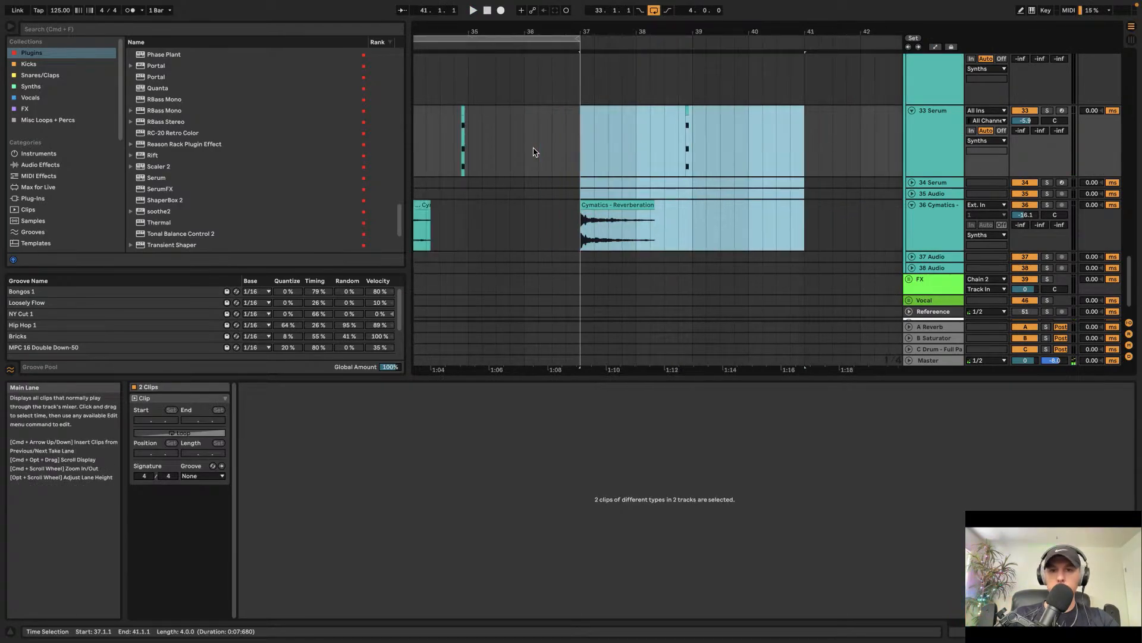
# Step: Search for acoustic fill and place Cymatics - Omega Acoustic Drum Fill 8 - 110 BPM on the Fill 2 track near bar 36.4
pyautogui.scroll(5, 525, 138)
pyautogui.scroll(5, 885, 173)
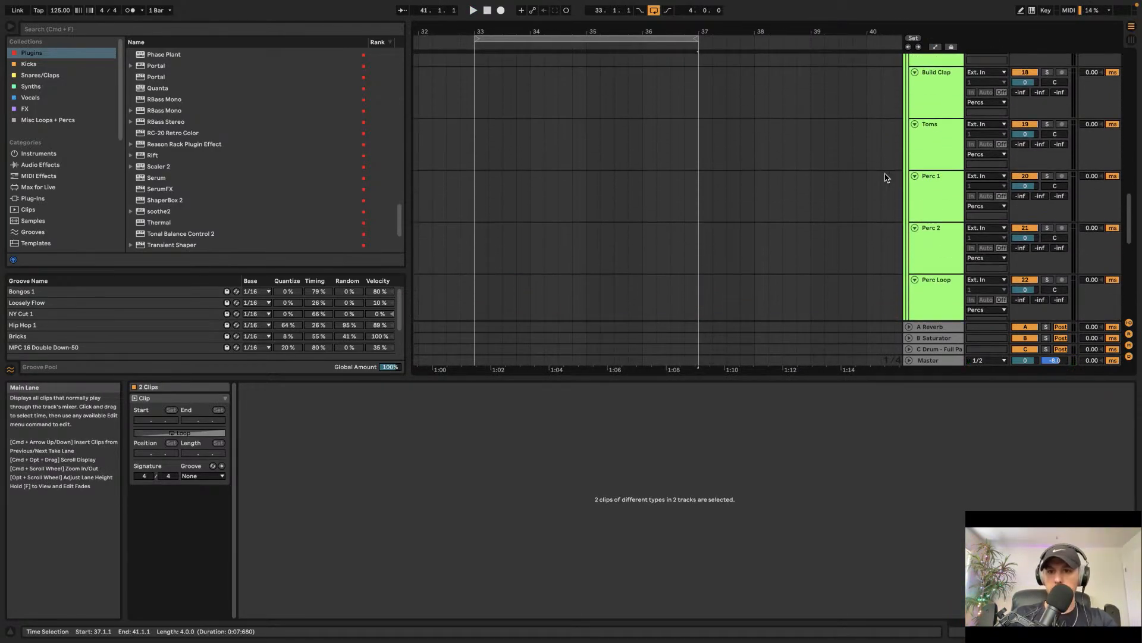
pyautogui.press('super+f')
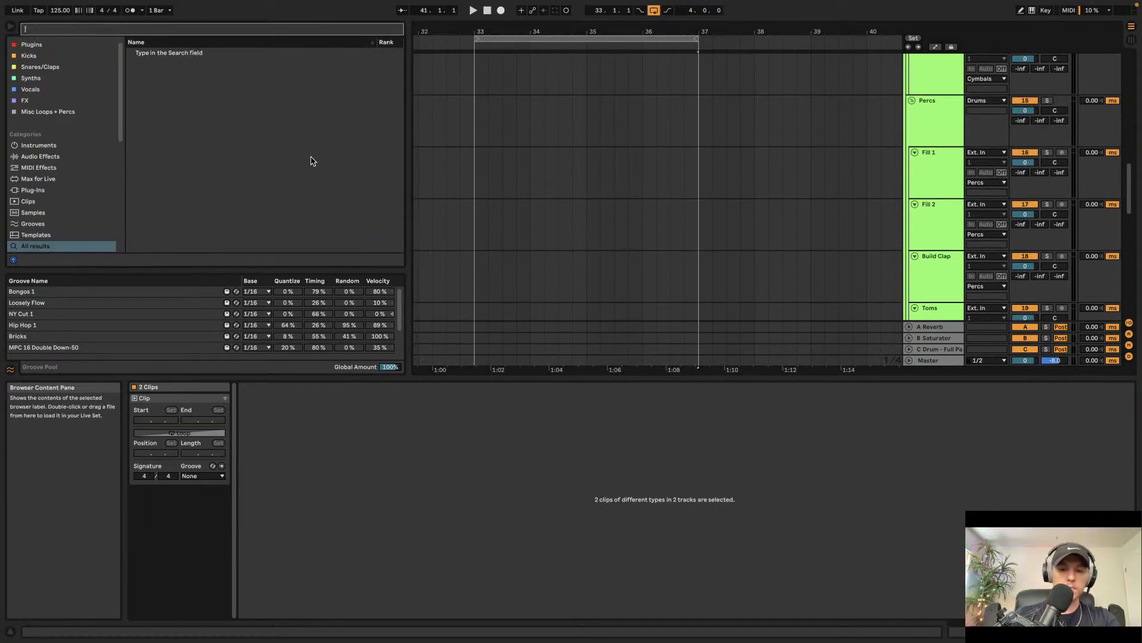
pyautogui.write('acoustic fill')
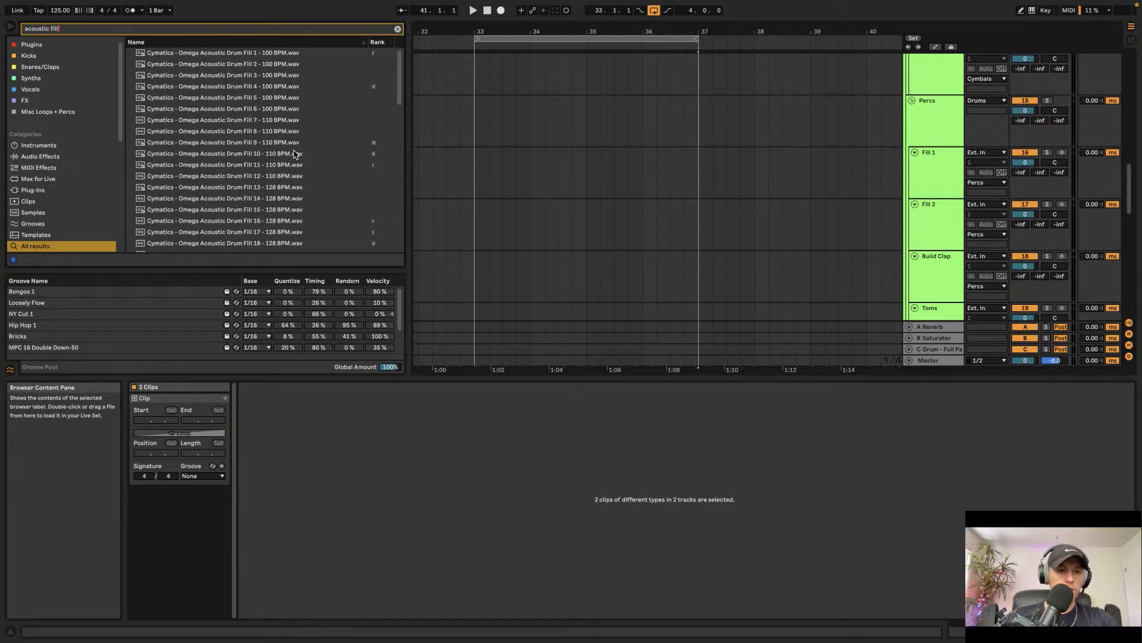
pyautogui.click(275, 132)
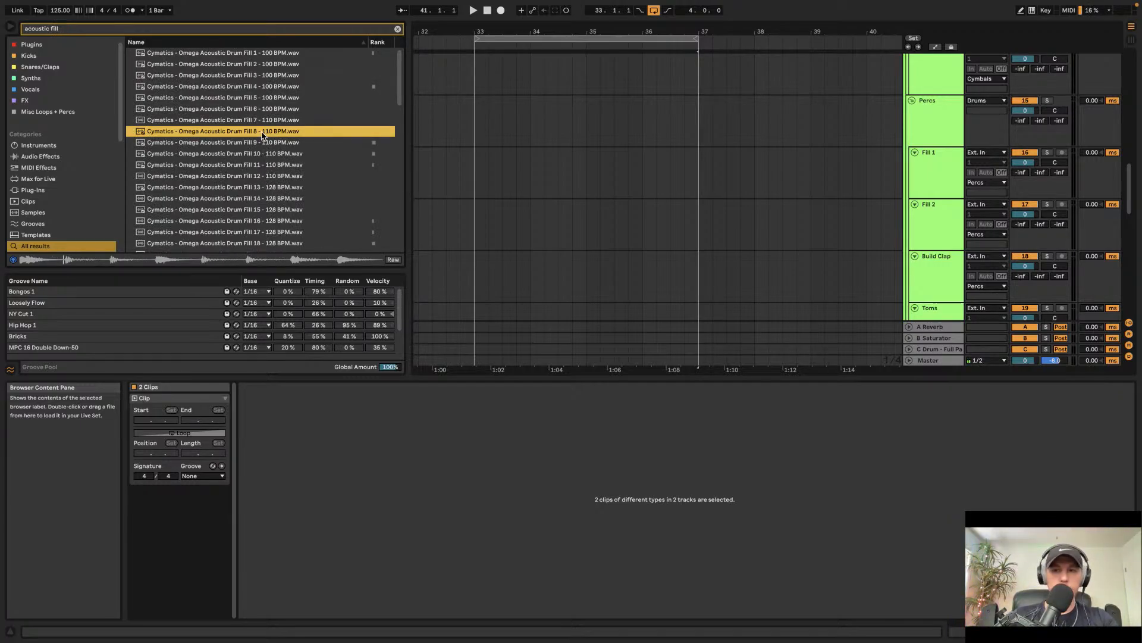
pyautogui.moveTo(263, 135); pyautogui.dragTo(696, 204)
pyautogui.click(671, 220)
pyautogui.press('space')
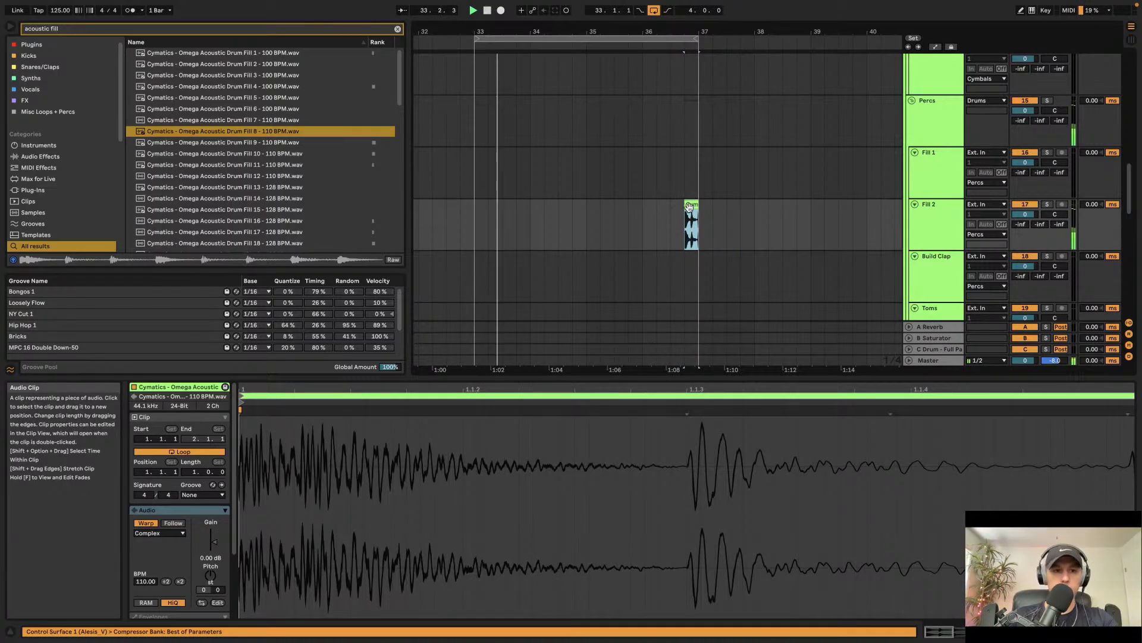
# Step: Replace that fill with Cymatics - Omega Acoustic Drum Fill 12 - 110 BPM at the same position
pyautogui.click(245, 176)
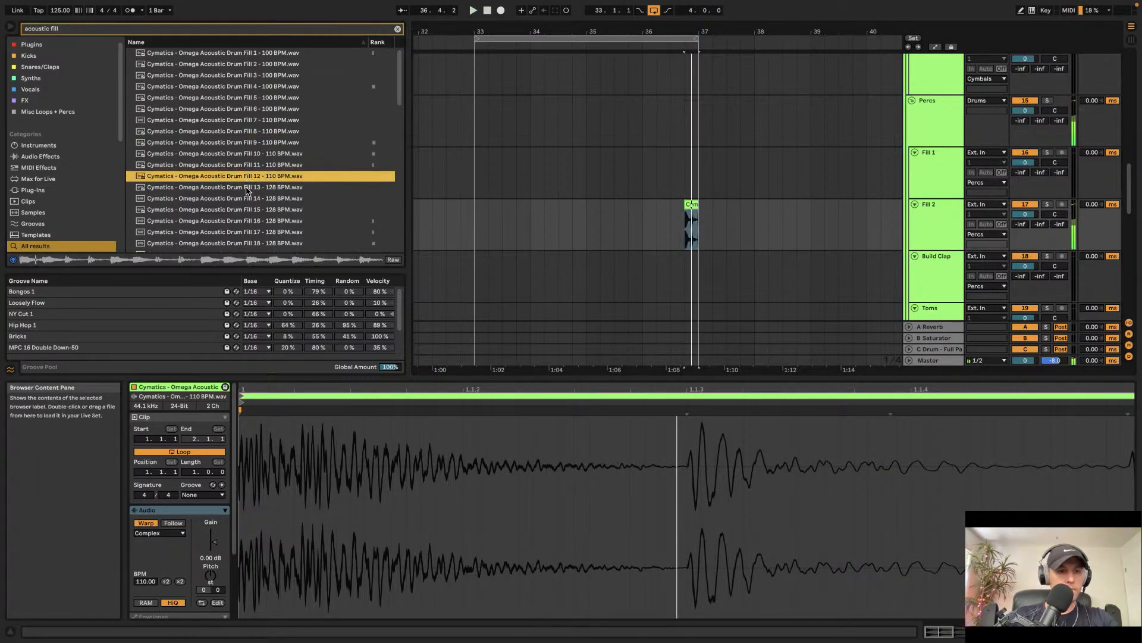
pyautogui.moveTo(248, 181); pyautogui.dragTo(697, 208)
pyautogui.click(673, 227)
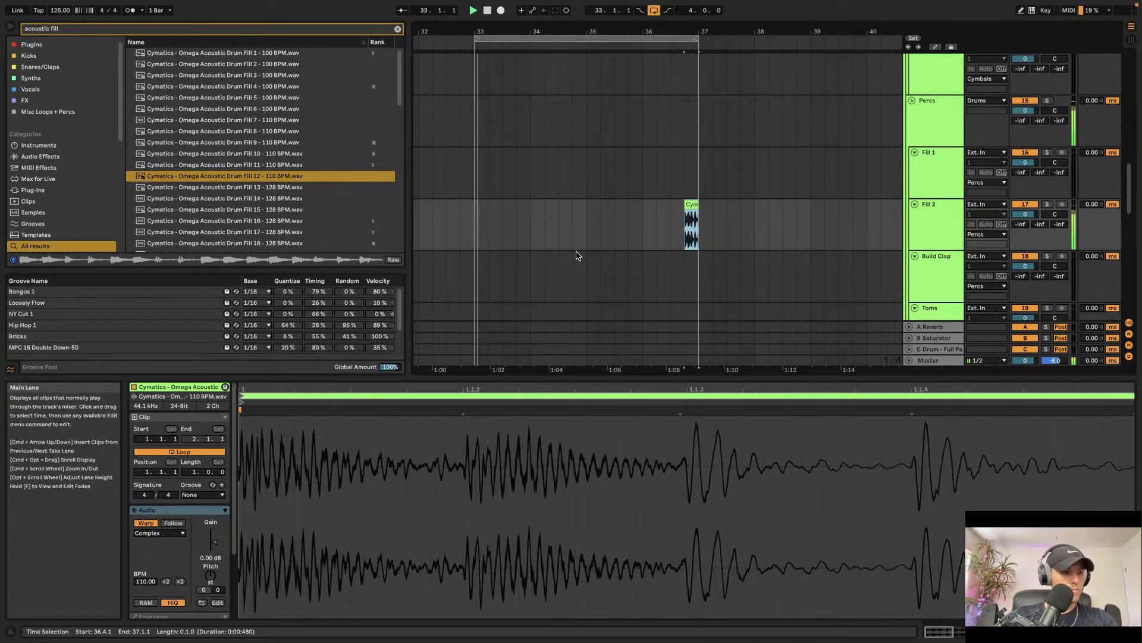
pyautogui.click(465, 219)
# Step: Search for Cymatics Lotus and load the plugin onto the 33 Serum chord track
pyautogui.scroll(-2, 464, 217)
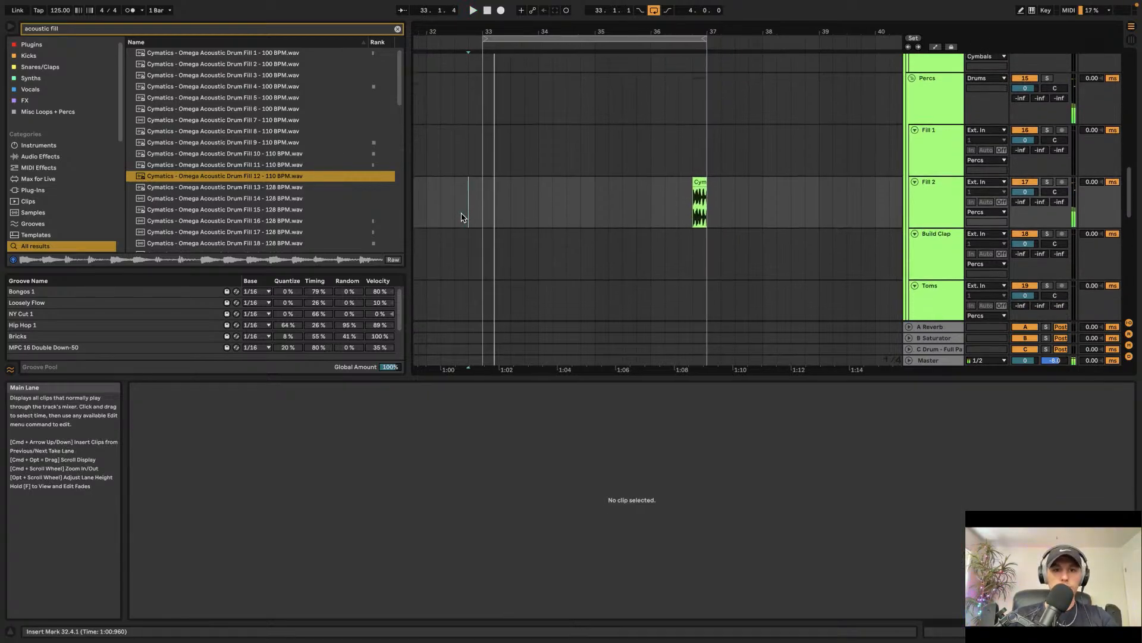
pyautogui.scroll(-10, 502, 218)
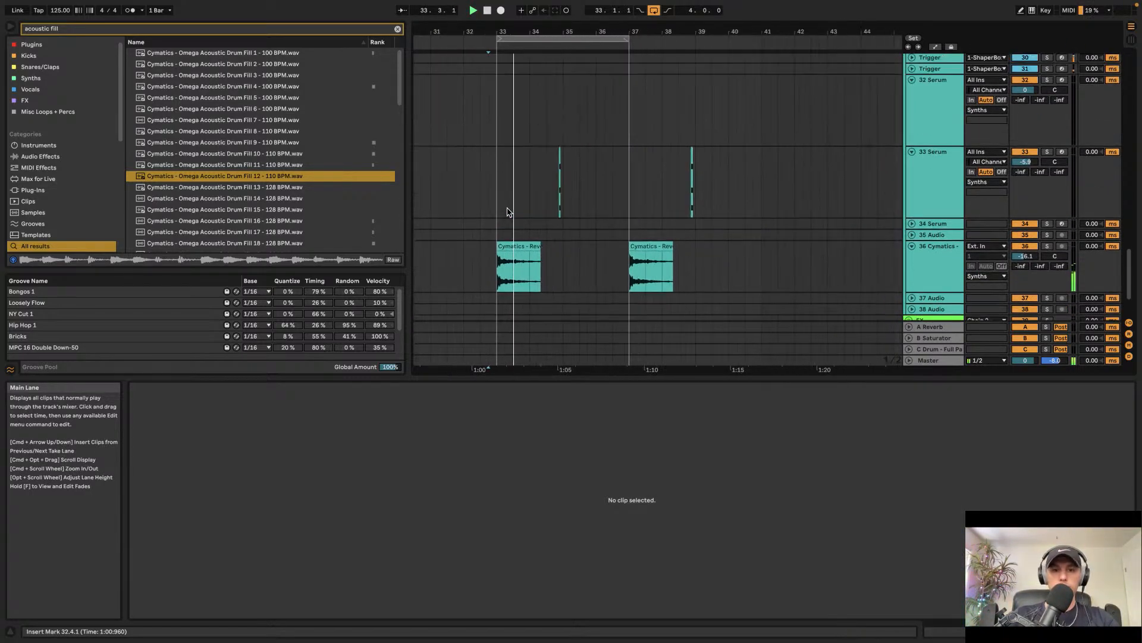
pyautogui.scroll(8, 547, 200)
pyautogui.scroll(-8, 546, 201)
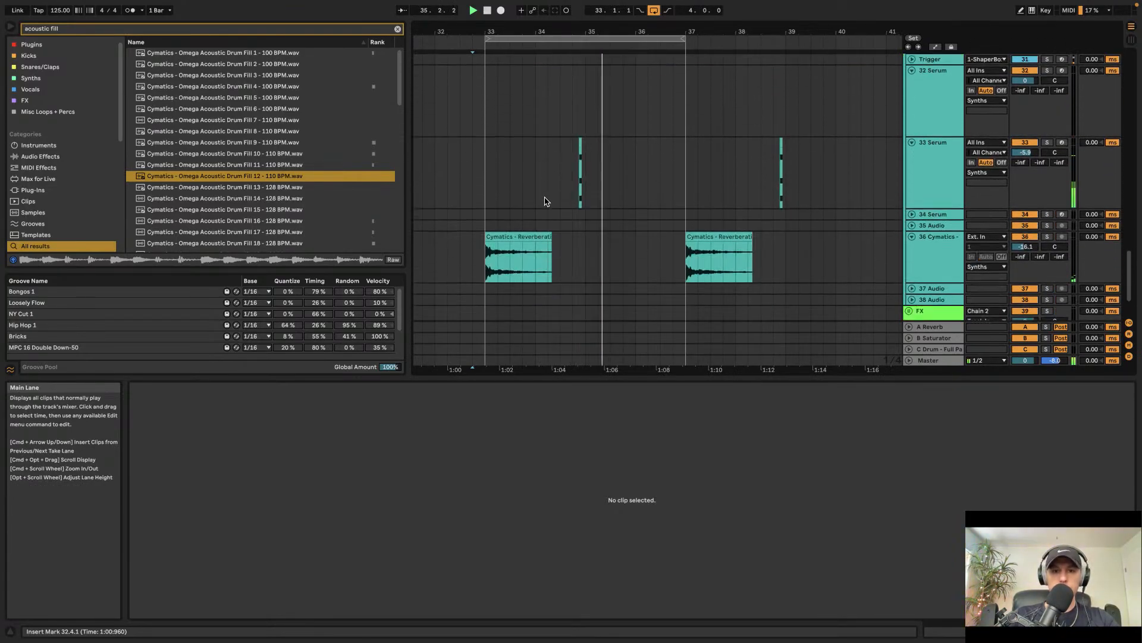
pyautogui.click(945, 160)
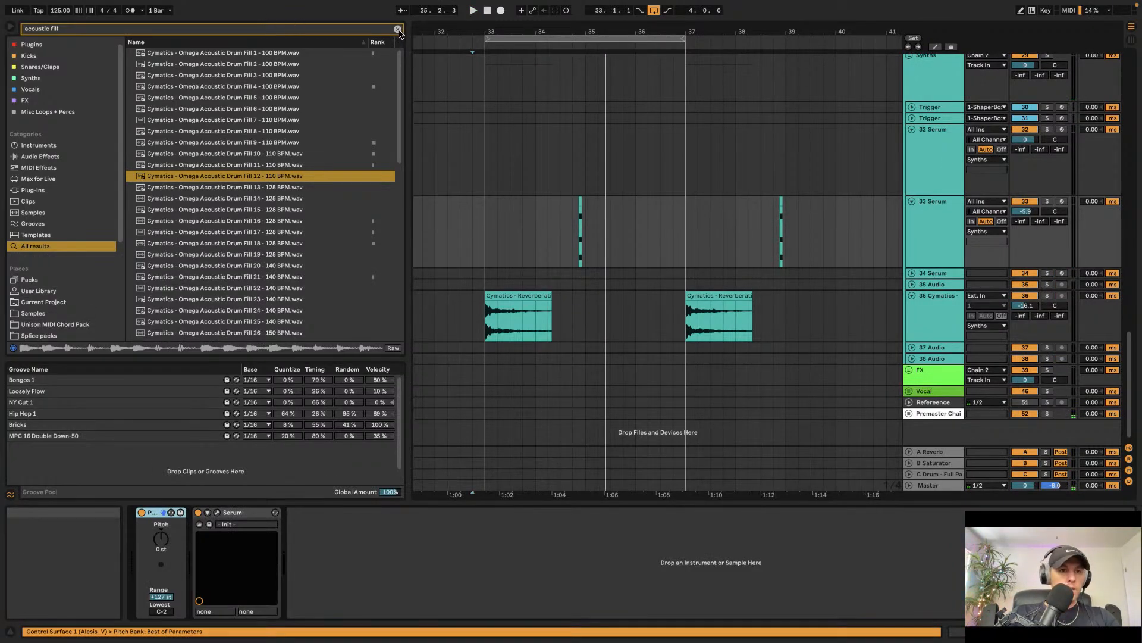
pyautogui.click(398, 29)
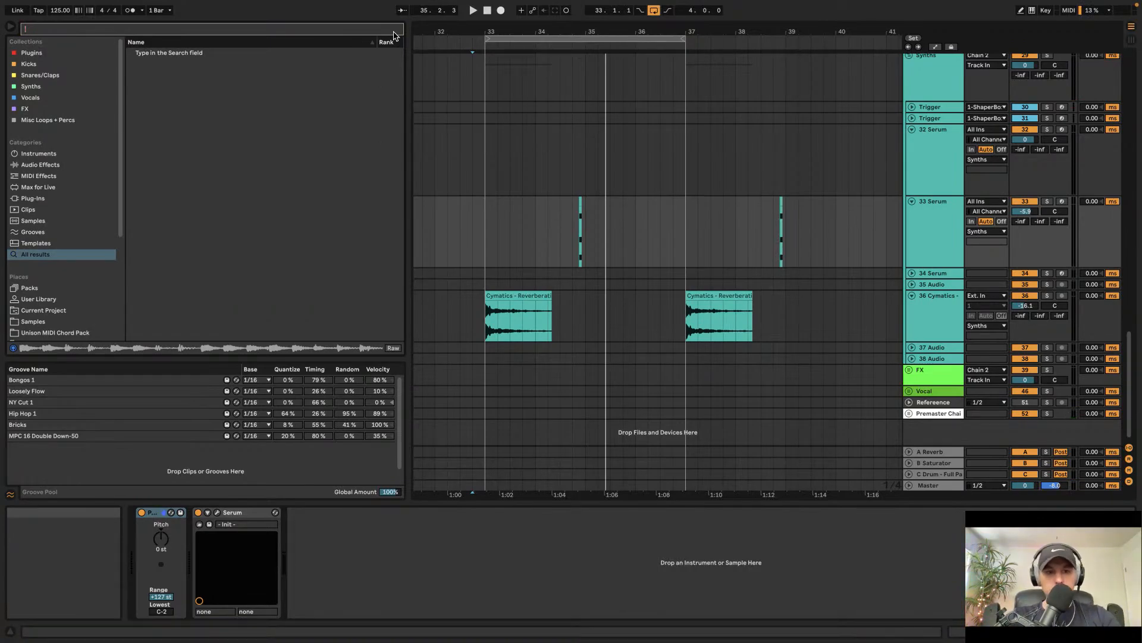
pyautogui.write('cymati')
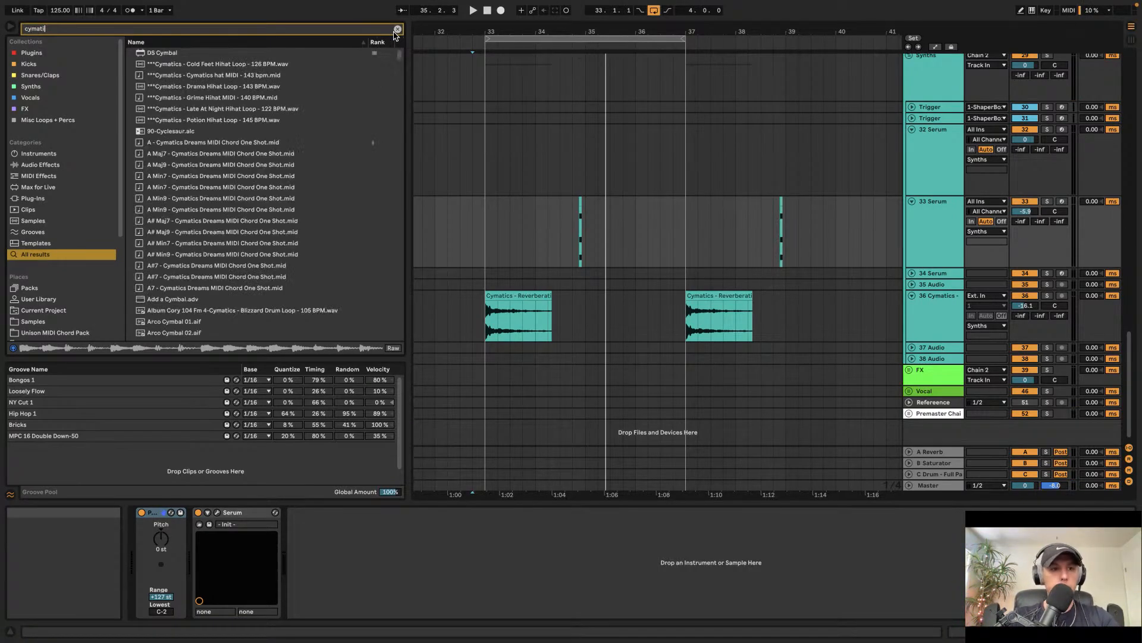
pyautogui.write('cs lot')
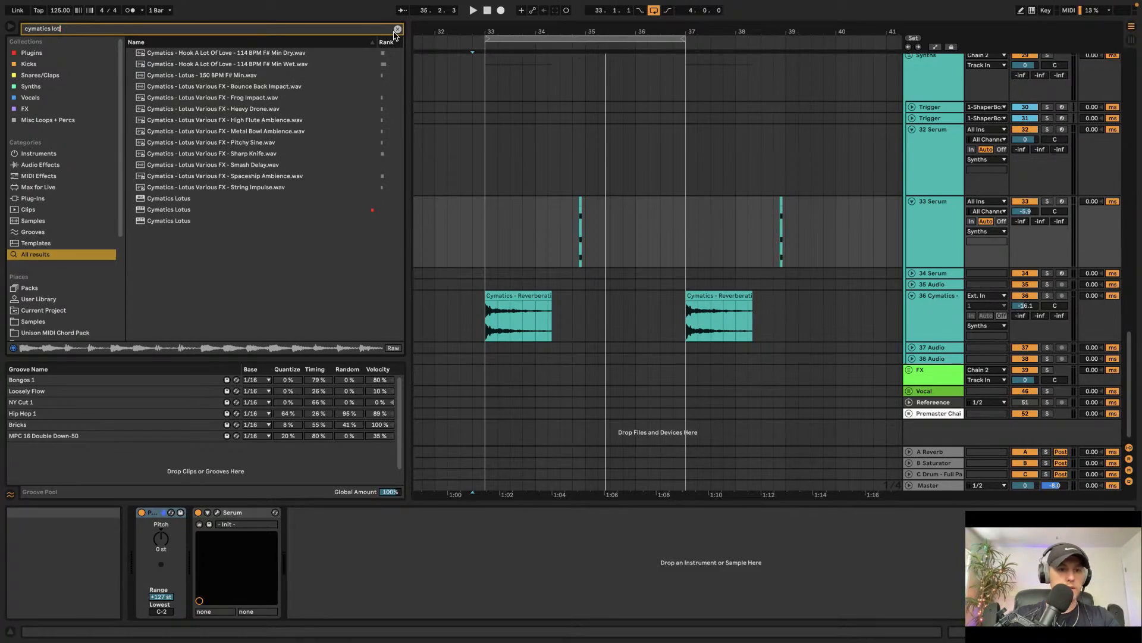
pyautogui.doubleClick(177, 203)
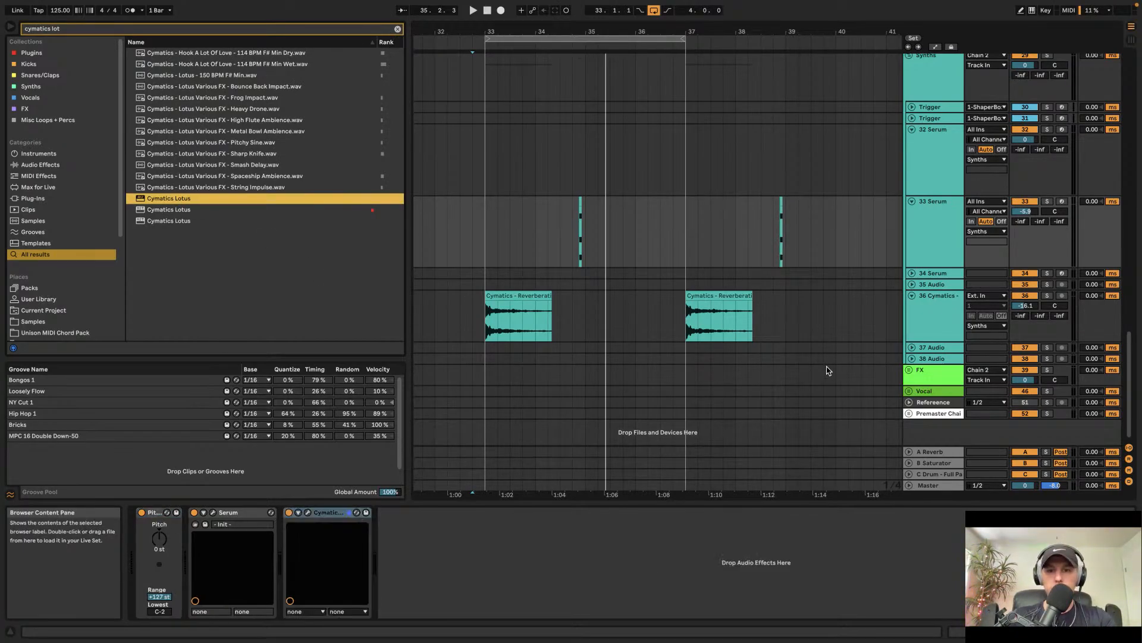
# Step: Choose the WEIRD - Deep Sleep factory preset in Lotus, audition the chords, and close the plugin window
pyautogui.click(371, 92)
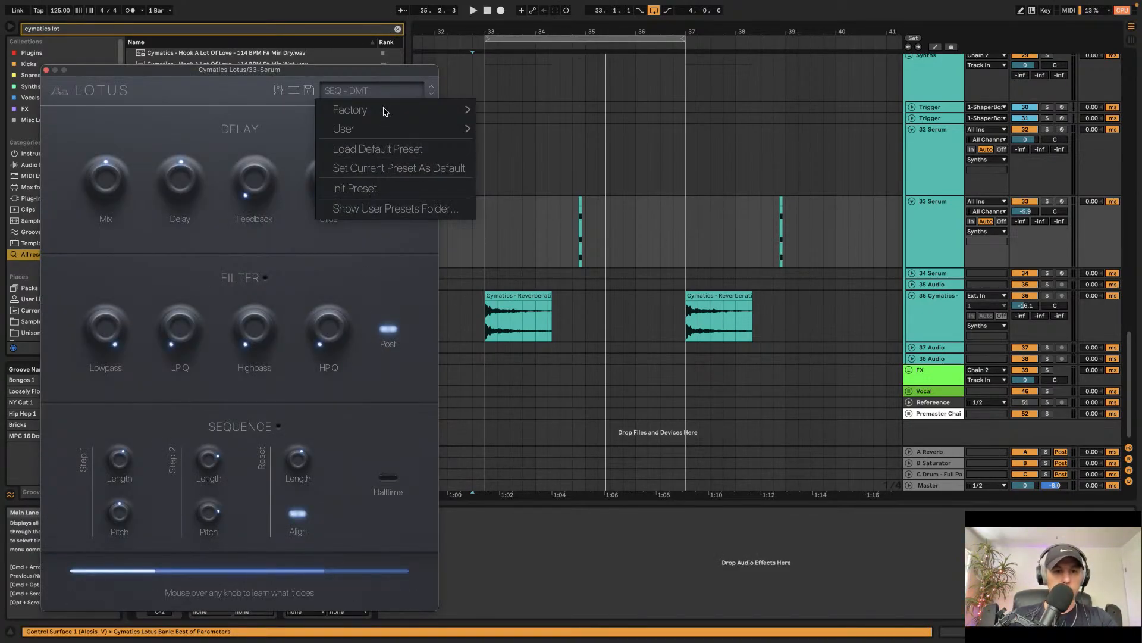
pyautogui.moveTo(376, 110)
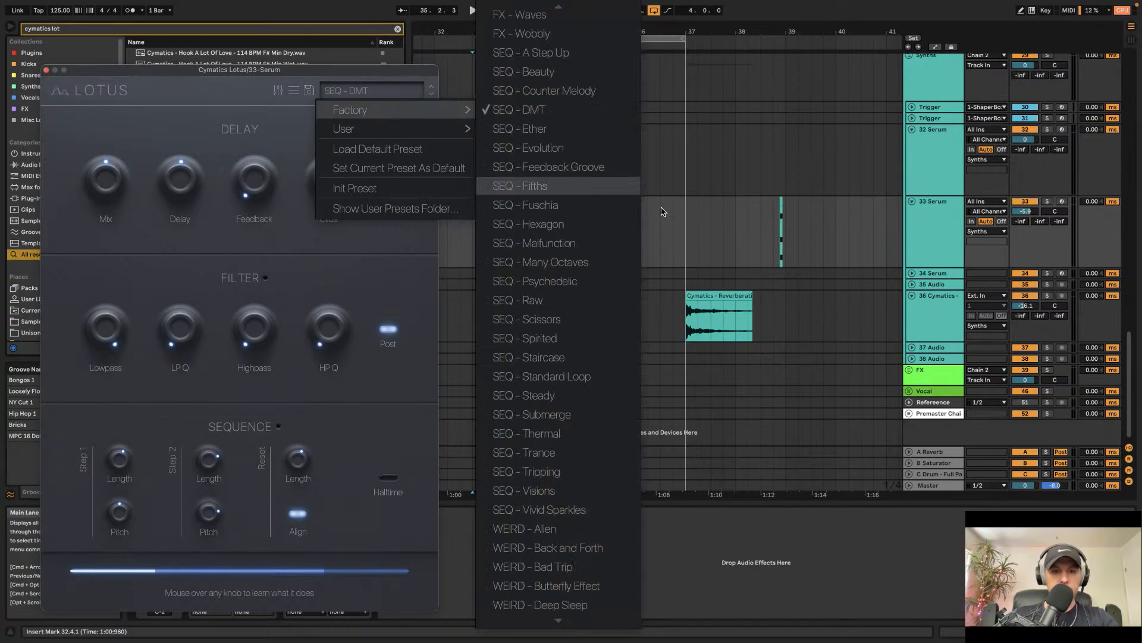
pyautogui.scroll(-5, 569, 423)
pyautogui.click(570, 427)
pyautogui.press('space')
pyautogui.click(574, 220)
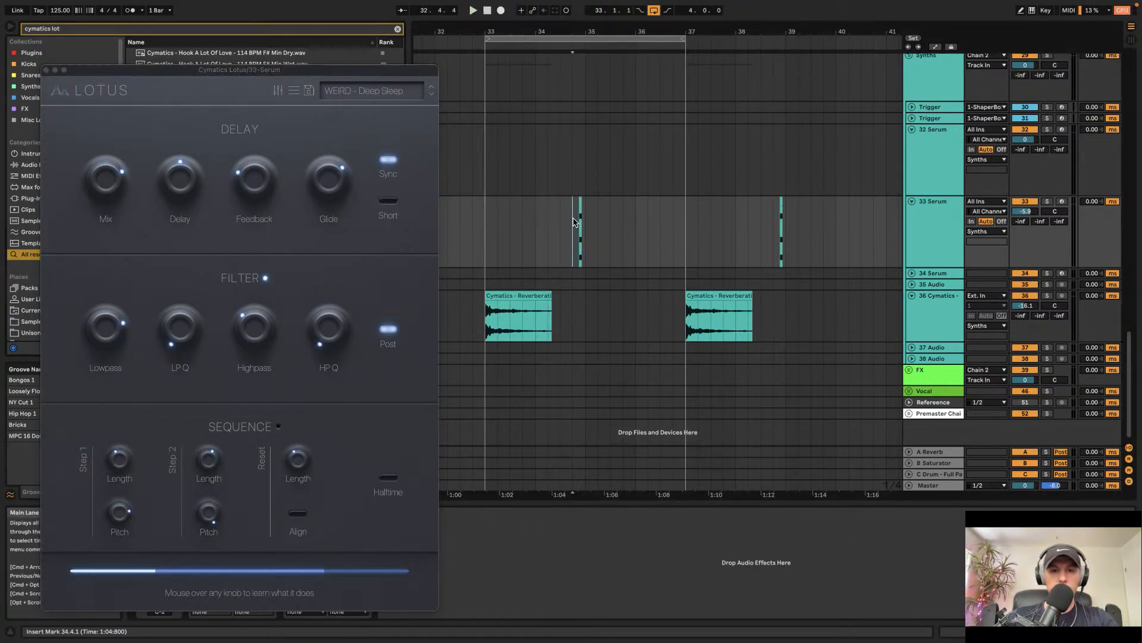
pyautogui.press('space')
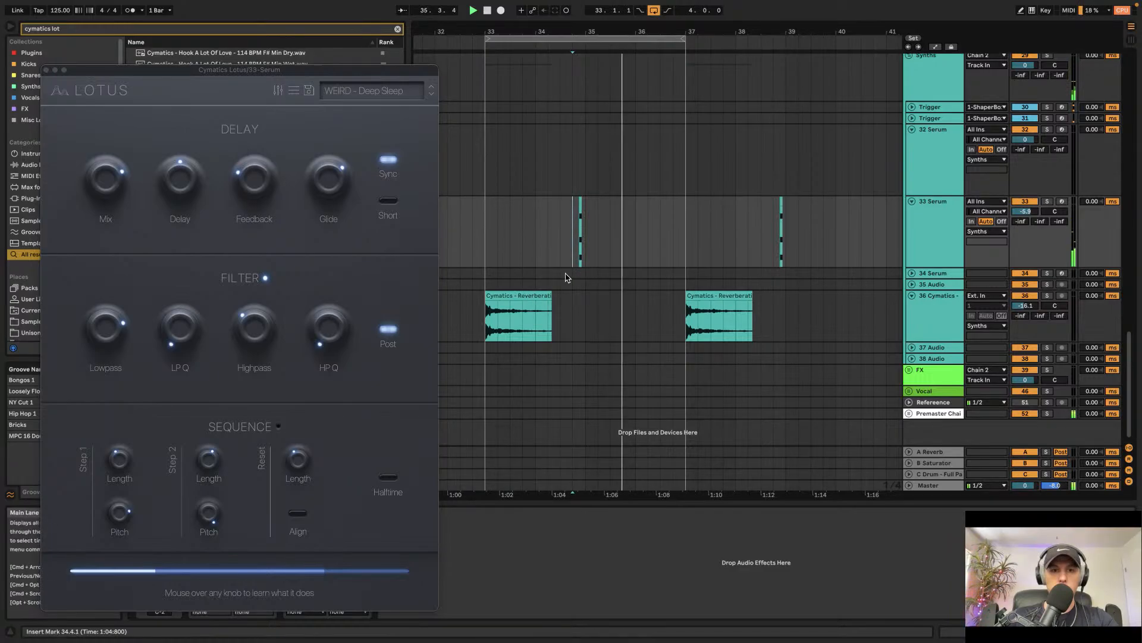
pyautogui.click(472, 226)
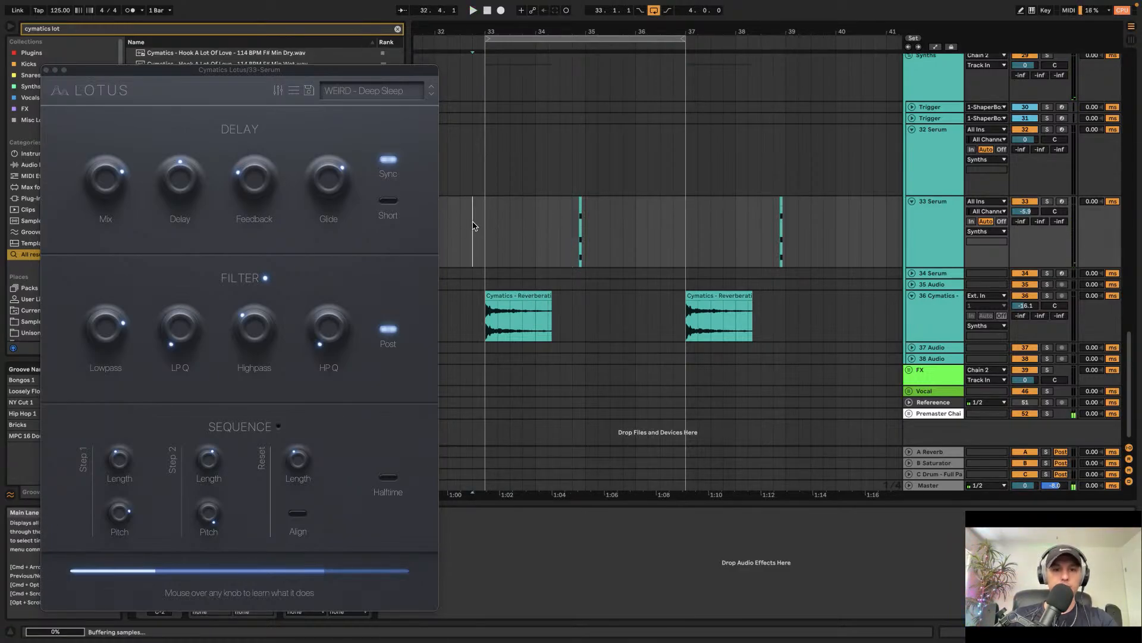
pyautogui.click(46, 70)
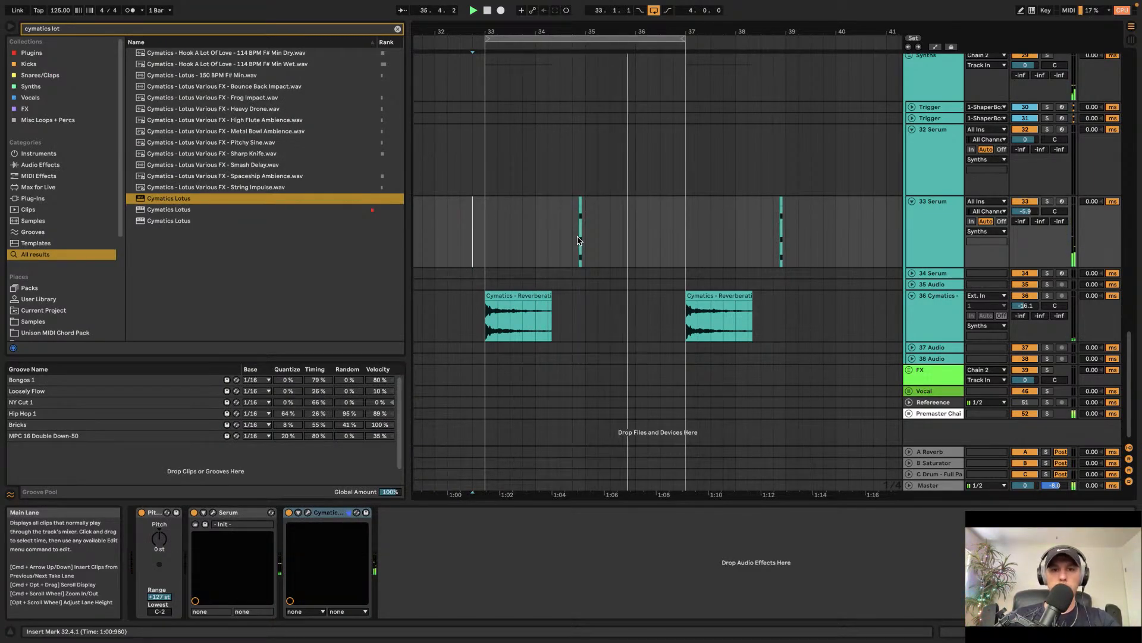
# Step: Unfold the Sub/Bass Group and inspect the Main Bass clip and its devices around bars 33–37
pyautogui.scroll(5, 578, 240)
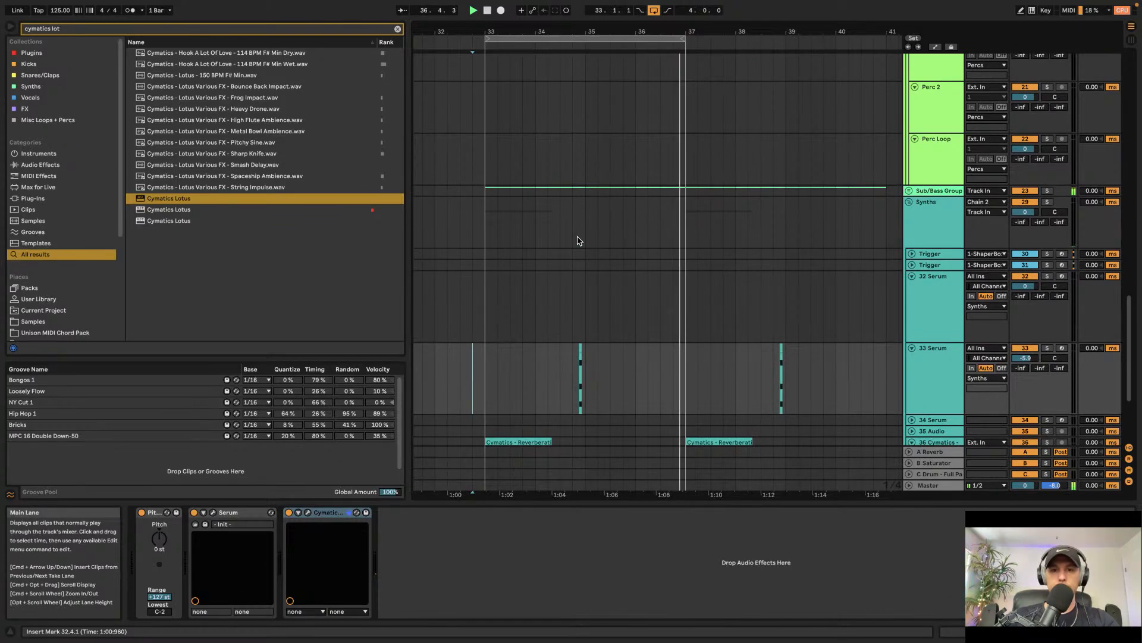
pyautogui.scroll(-3, 577, 240)
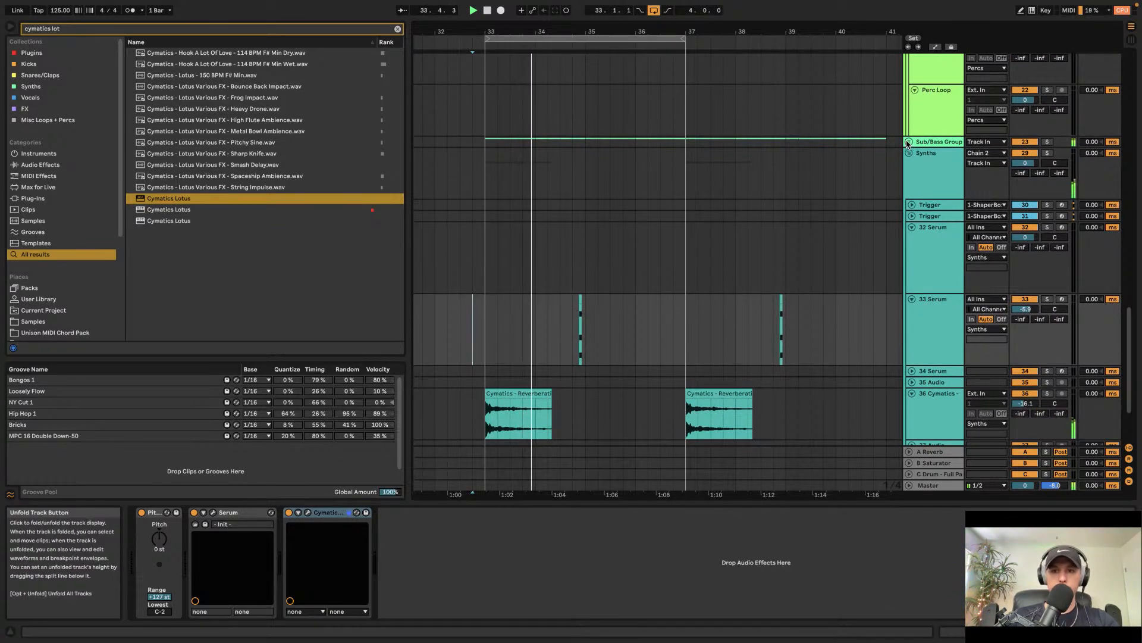
pyautogui.click(921, 243)
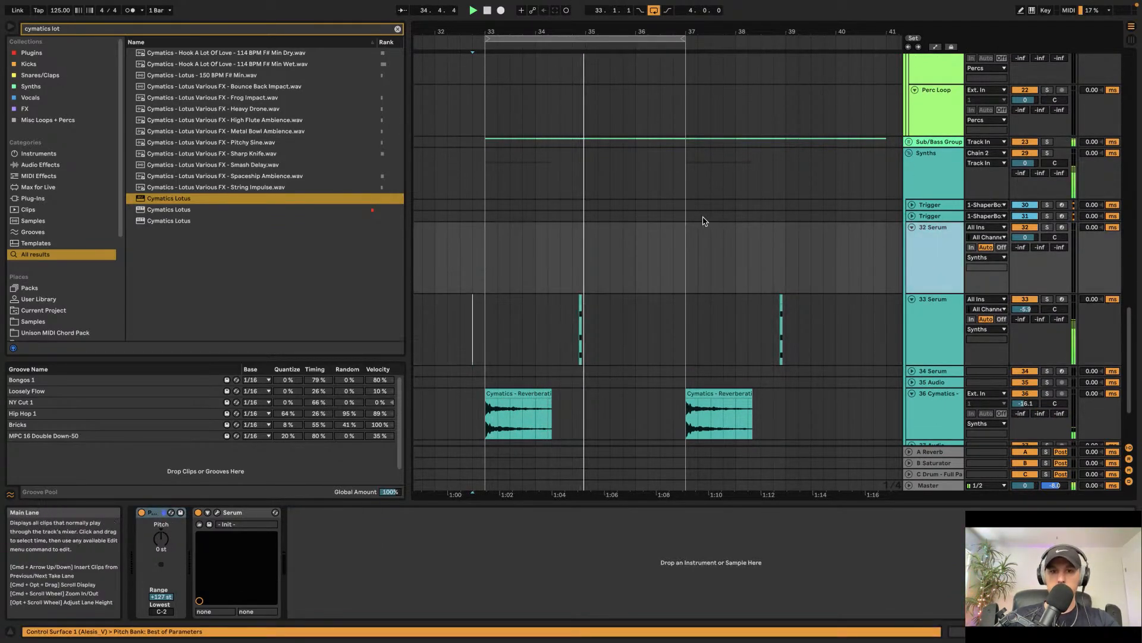
pyautogui.scroll(-3, 625, 158)
pyautogui.hscroll(-2, 625, 159)
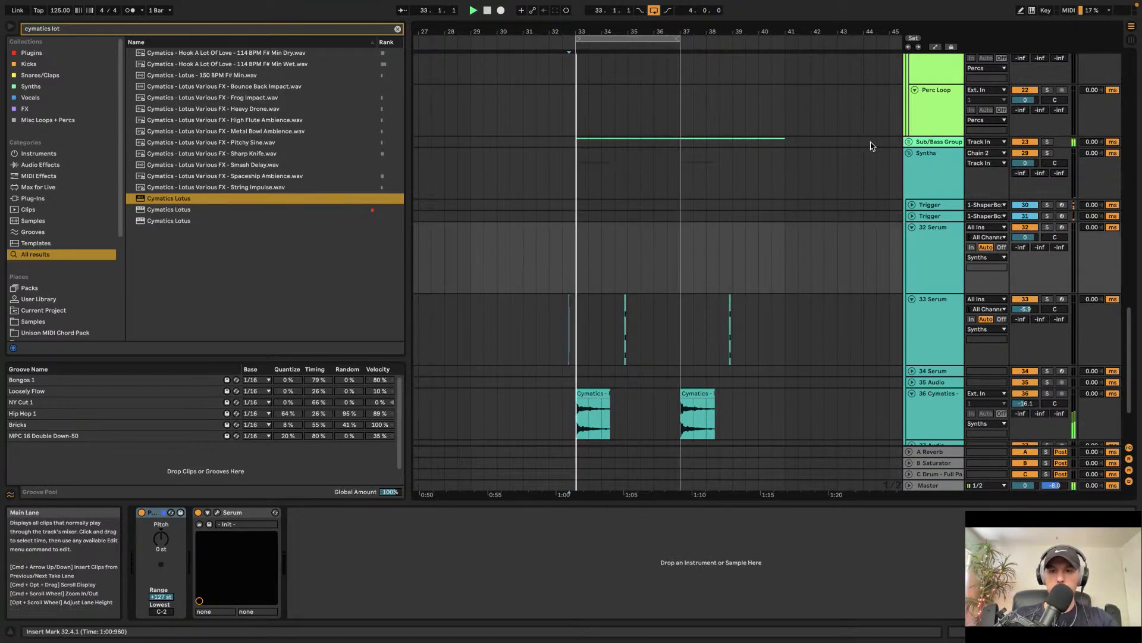
pyautogui.click(909, 142)
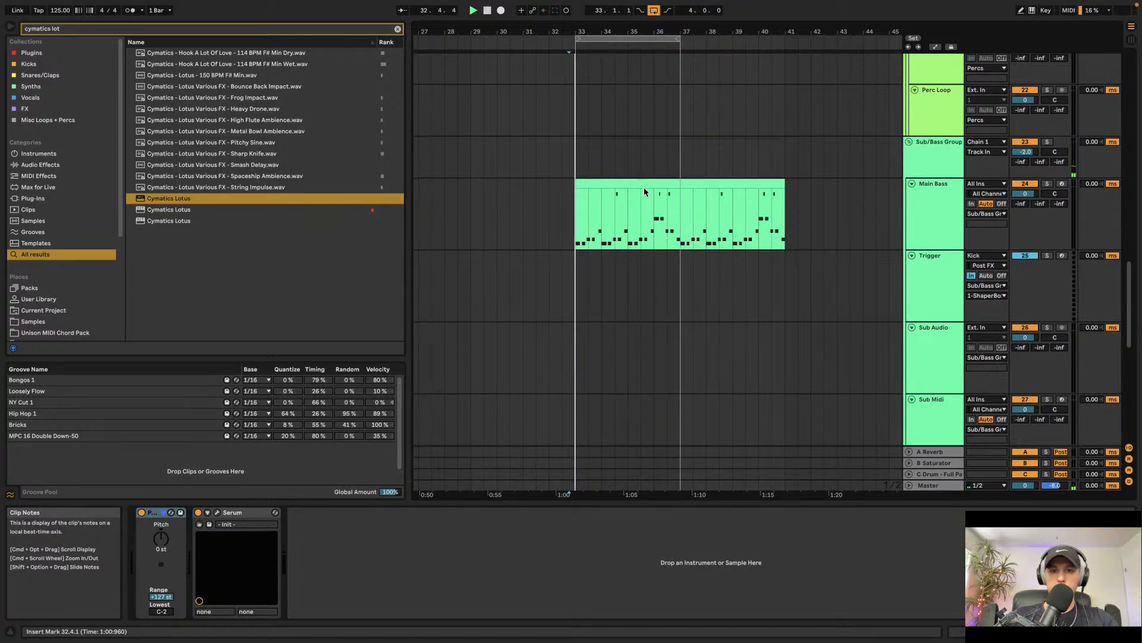
pyautogui.click(627, 185)
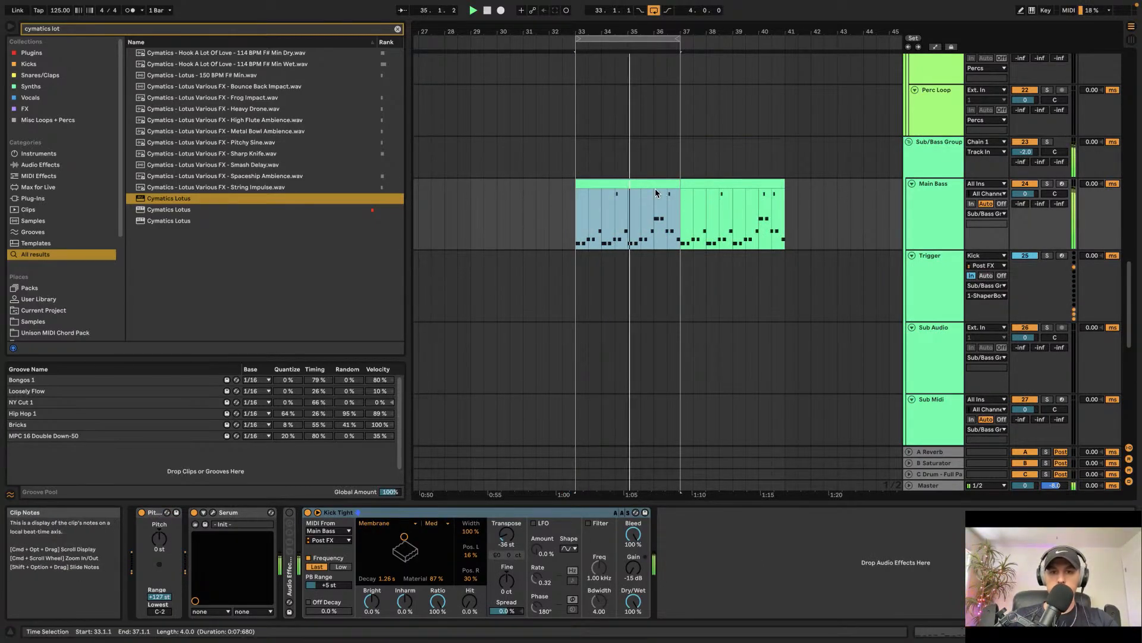
pyautogui.click(432, 598)
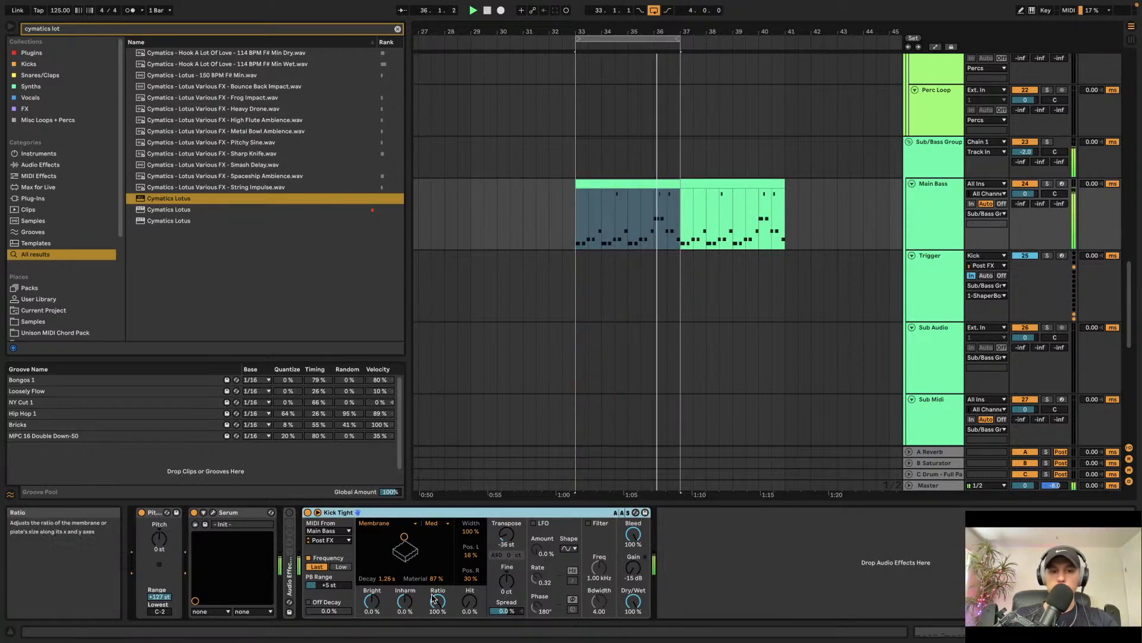
pyautogui.click(396, 29)
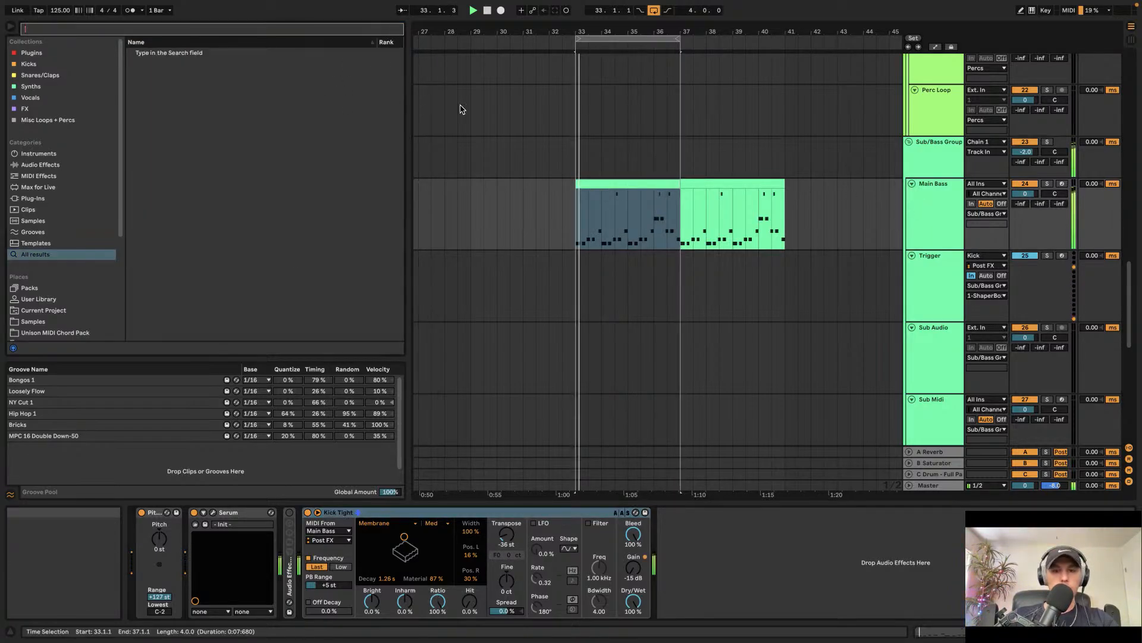
pyautogui.click(935, 212)
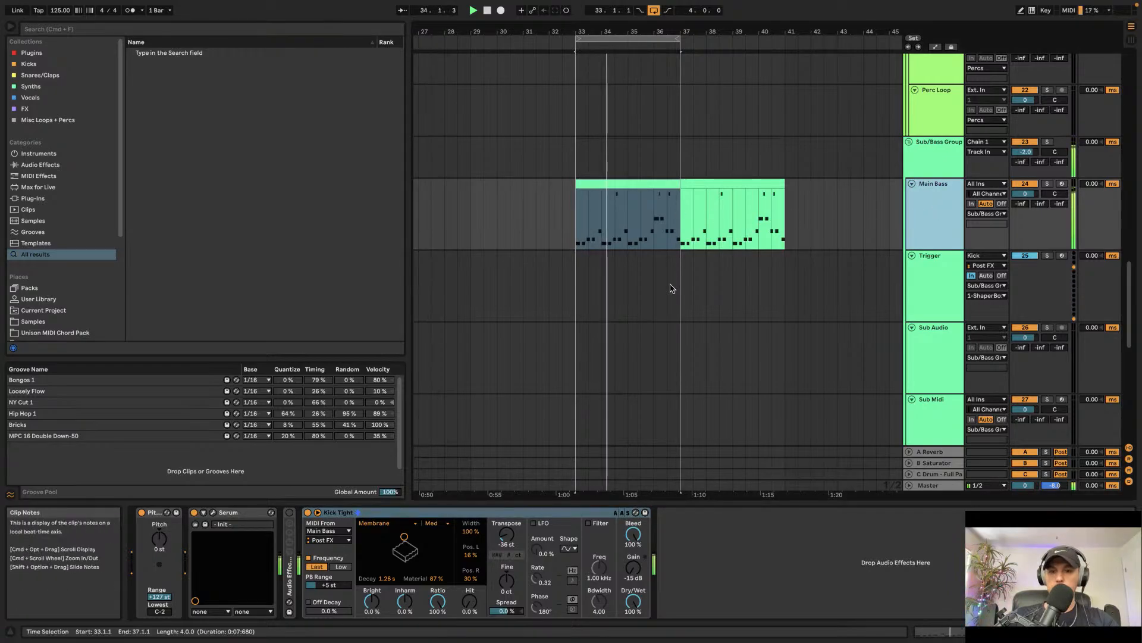
pyautogui.scroll(-10, 637, 254)
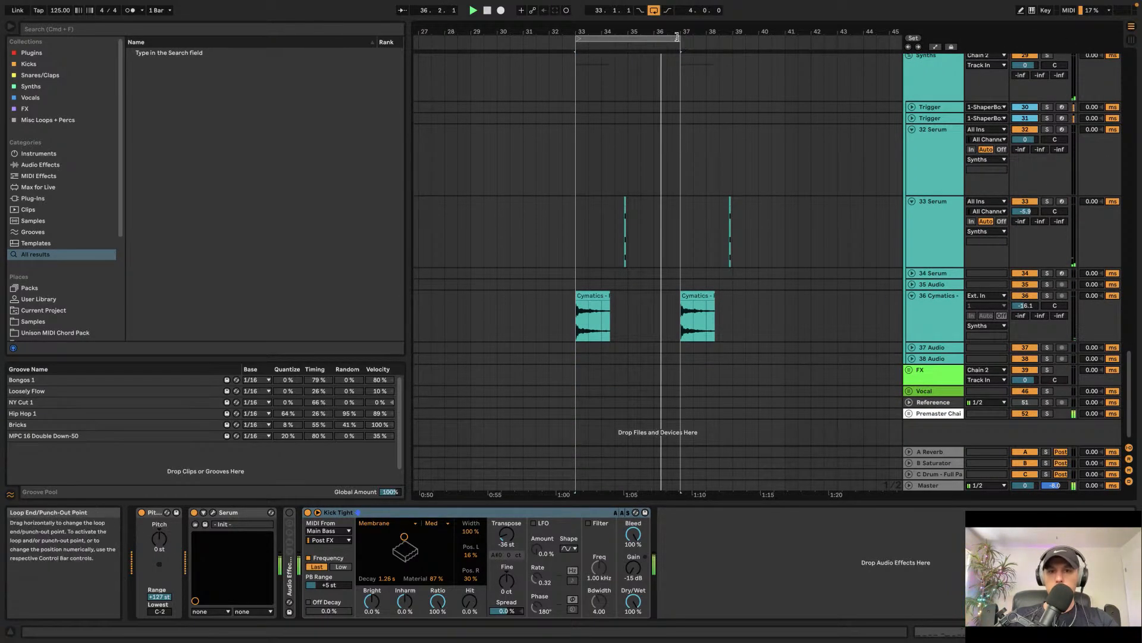
# Step: Extend the loop brace to end at bar 41 and play the loop back from around bar 36.4
pyautogui.moveTo(680, 39); pyautogui.dragTo(785, 39)
pyautogui.scroll(5, 697, 123)
pyautogui.scroll(15, 671, 136)
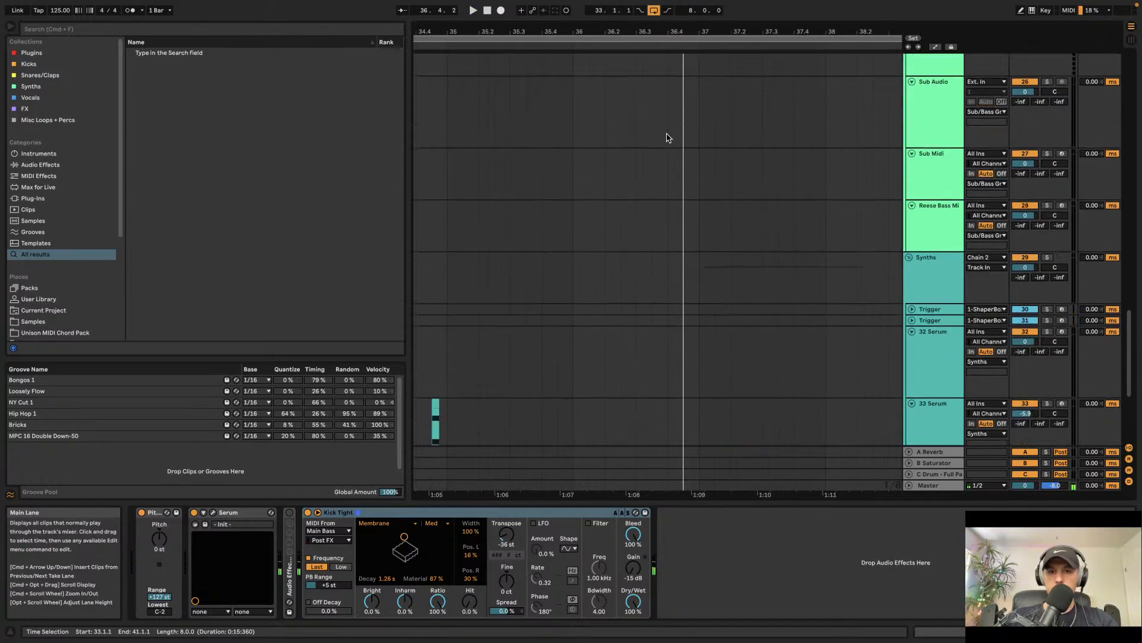
pyautogui.moveTo(672, 113); pyautogui.dragTo(701, 117)
pyautogui.press('space')
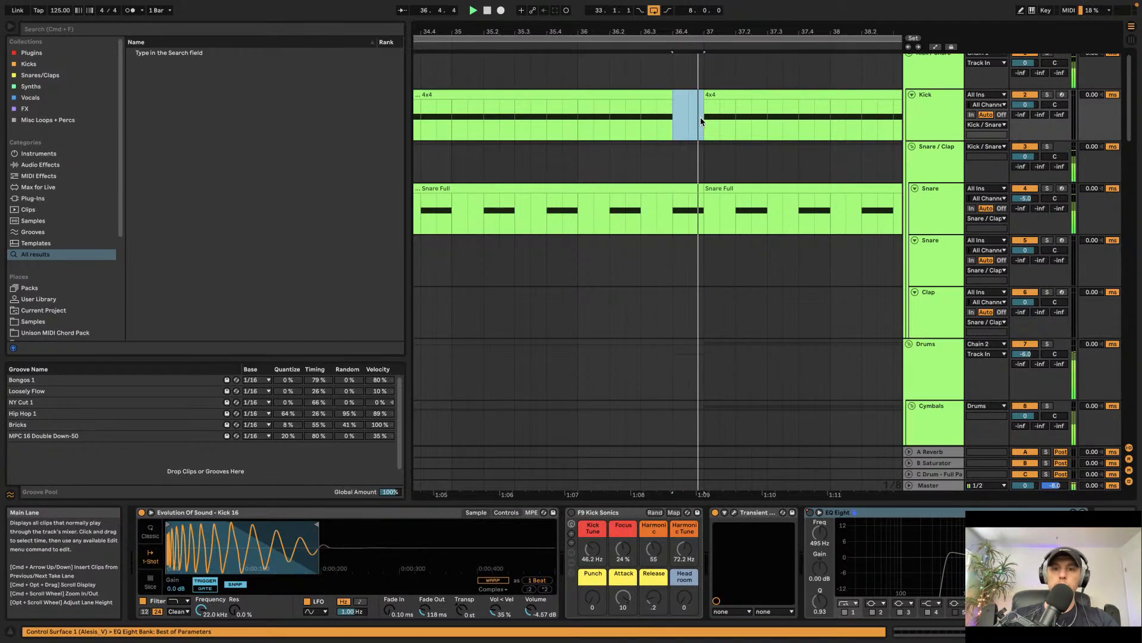
# Step: Scroll through the drum and percussion tracks to review bars 35–41 of the arrangement
pyautogui.scroll(-5, 701, 119)
pyautogui.scroll(-10, 701, 122)
pyautogui.press('space')
pyautogui.hscroll(2, 701, 121)
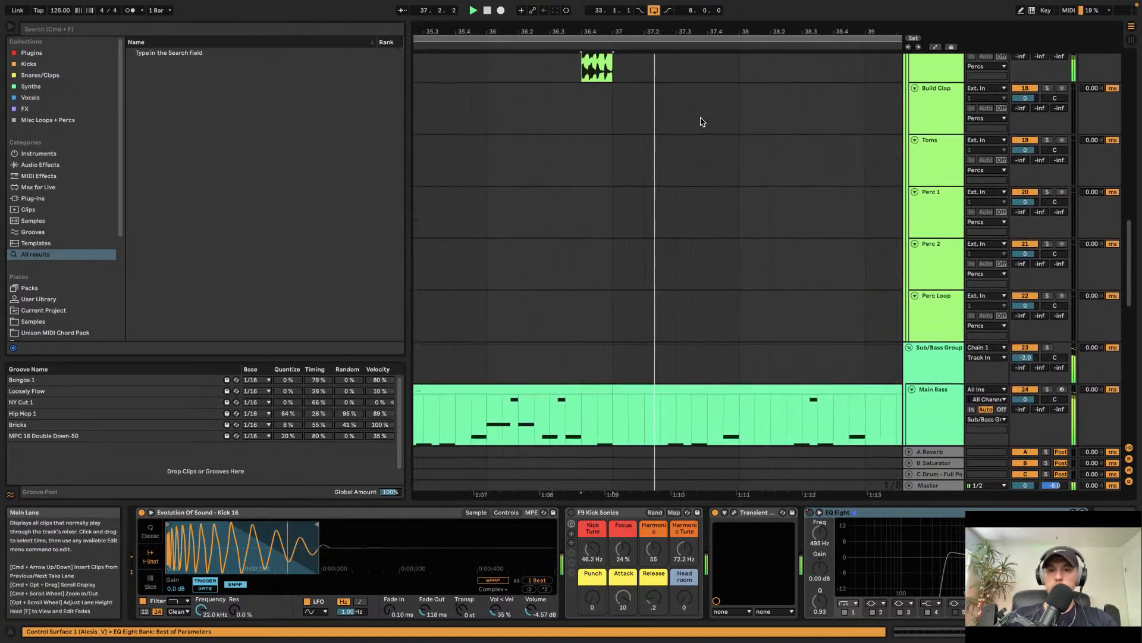
pyautogui.scroll(3, 701, 121)
pyautogui.scroll(-3, 701, 121)
pyautogui.scroll(5, 701, 122)
pyautogui.hscroll(1, 701, 121)
pyautogui.scroll(-2, 701, 121)
pyautogui.scroll(-4, 701, 121)
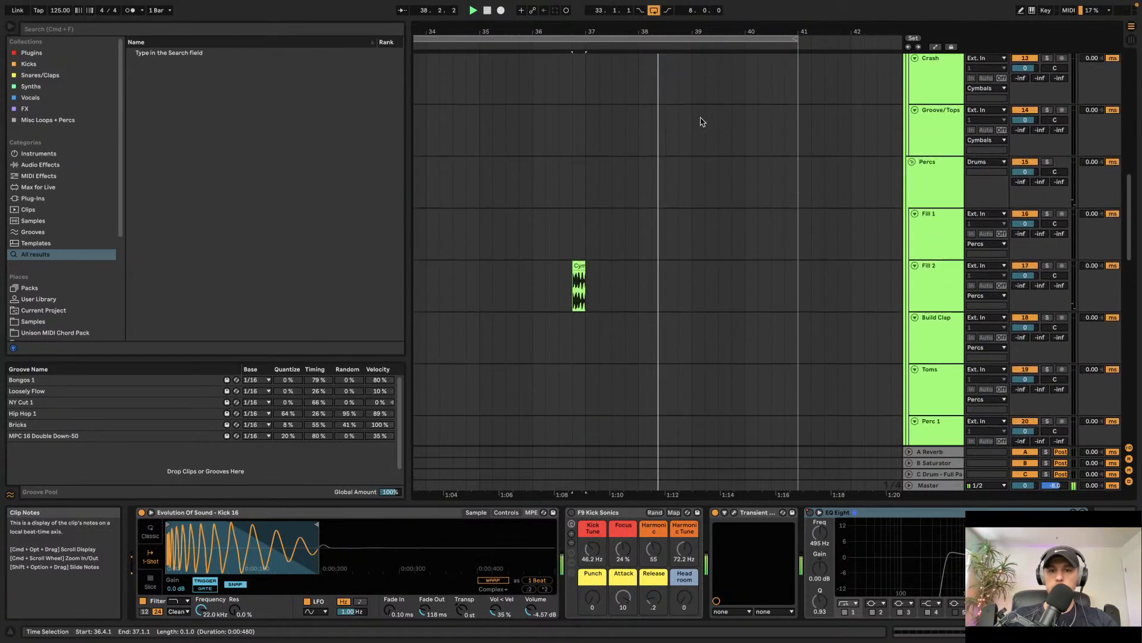
pyautogui.scroll(7, 701, 121)
pyautogui.scroll(-4, 701, 121)
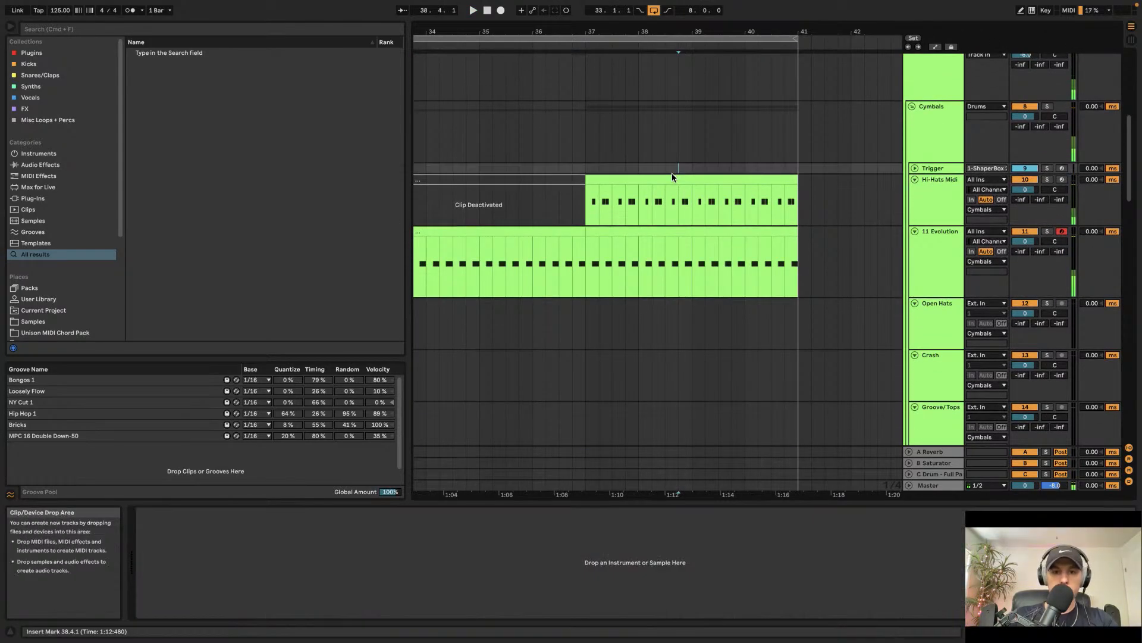
# Step: Open the Hi-Hats Midi clip and add extra C3 hi-hat notes within its first bar
pyautogui.doubleClick(673, 175)
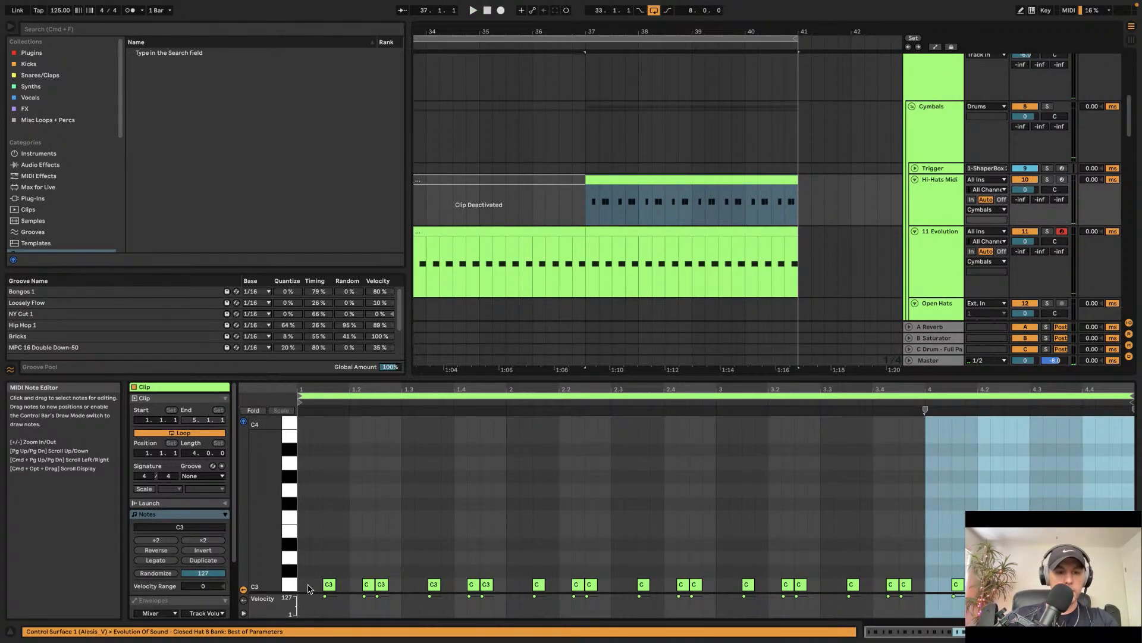
pyautogui.doubleClick(305, 586)
pyautogui.doubleClick(354, 585)
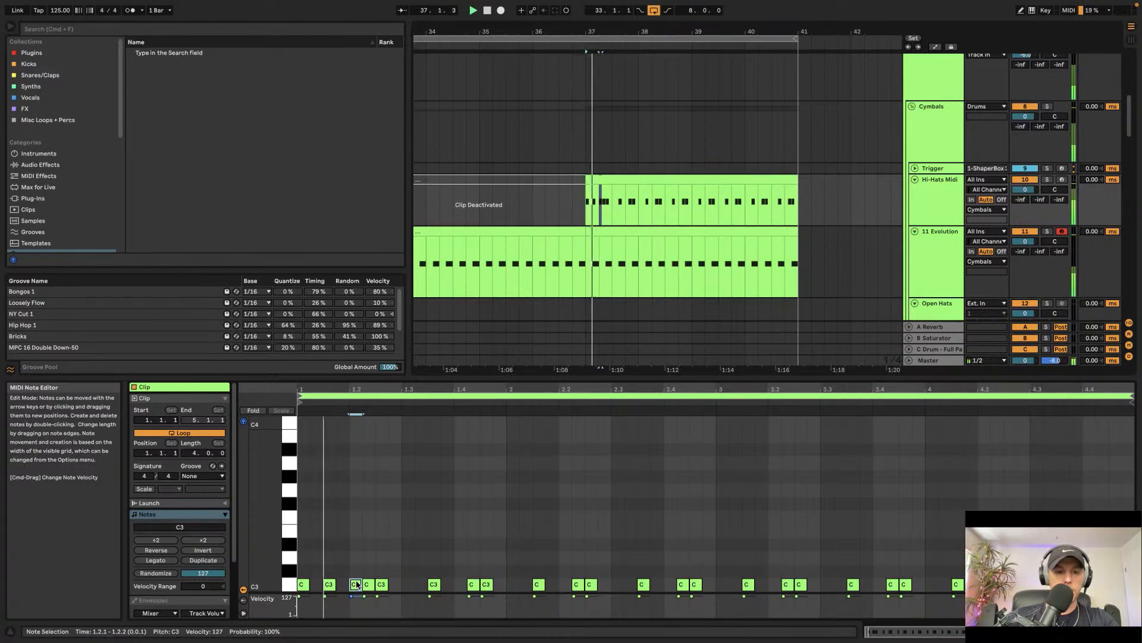
pyautogui.doubleClick(420, 585)
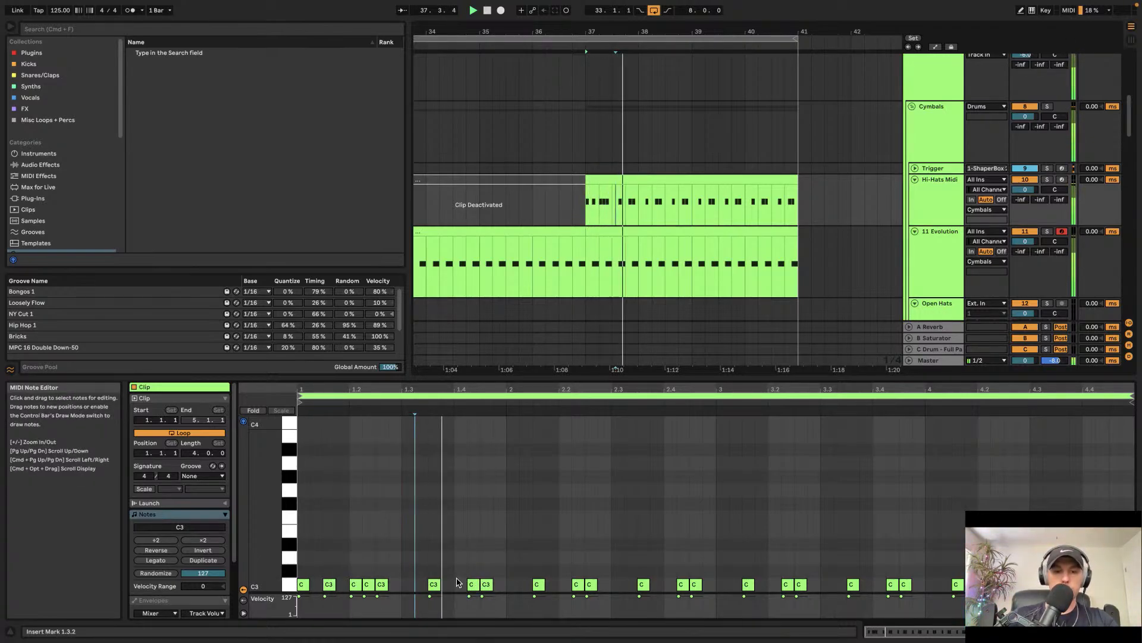
pyautogui.doubleClick(503, 586)
# Step: Select the first bar's hi-hat notes and duplicate them three times to fill the four-bar clip
pyautogui.moveTo(508, 548); pyautogui.dragTo(238, 634)
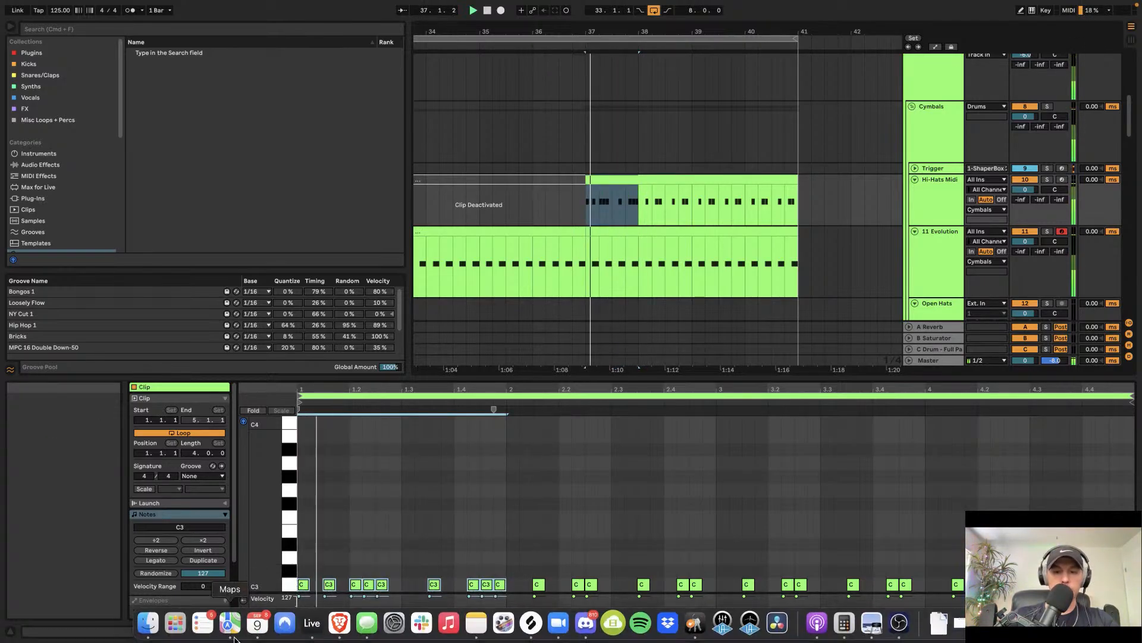
pyautogui.press('super+d')
pyautogui.press('super+d')
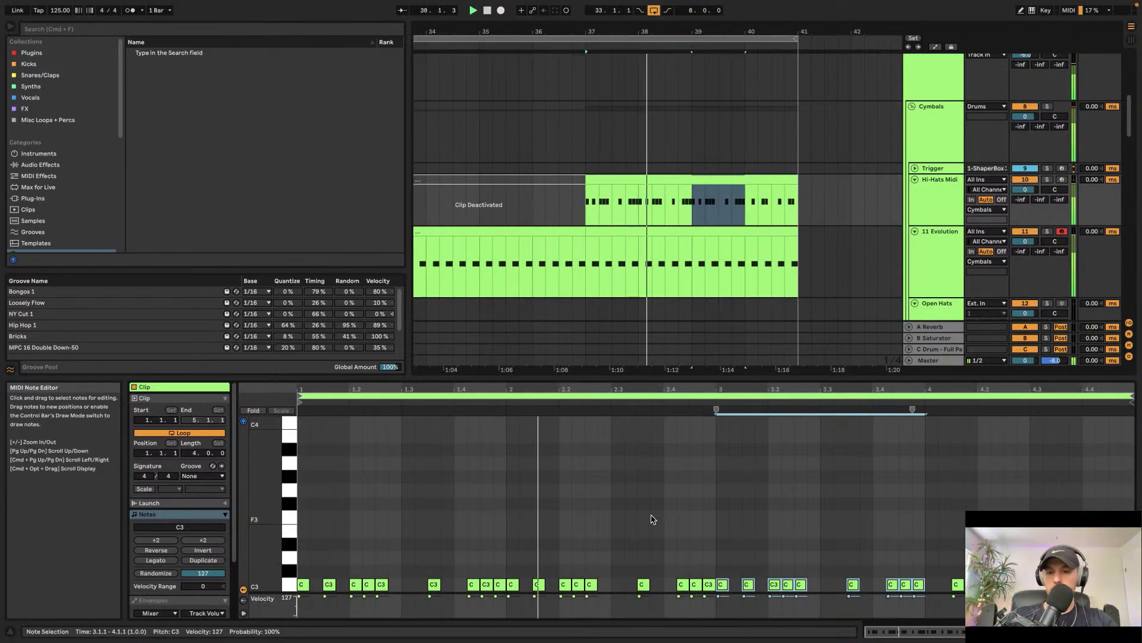
pyautogui.press('super+d')
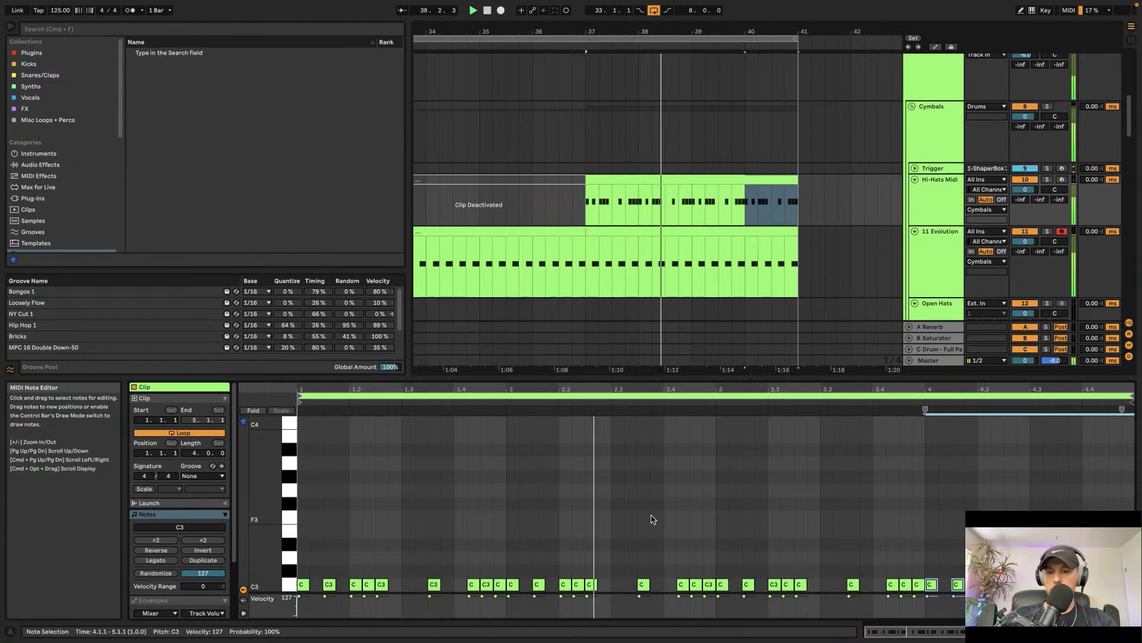
# Step: Scroll down through the percussion and synth tracks to review bars 27–45 of the arrangement while playing
pyautogui.click(691, 181)
pyautogui.scroll(-2, 685, 204)
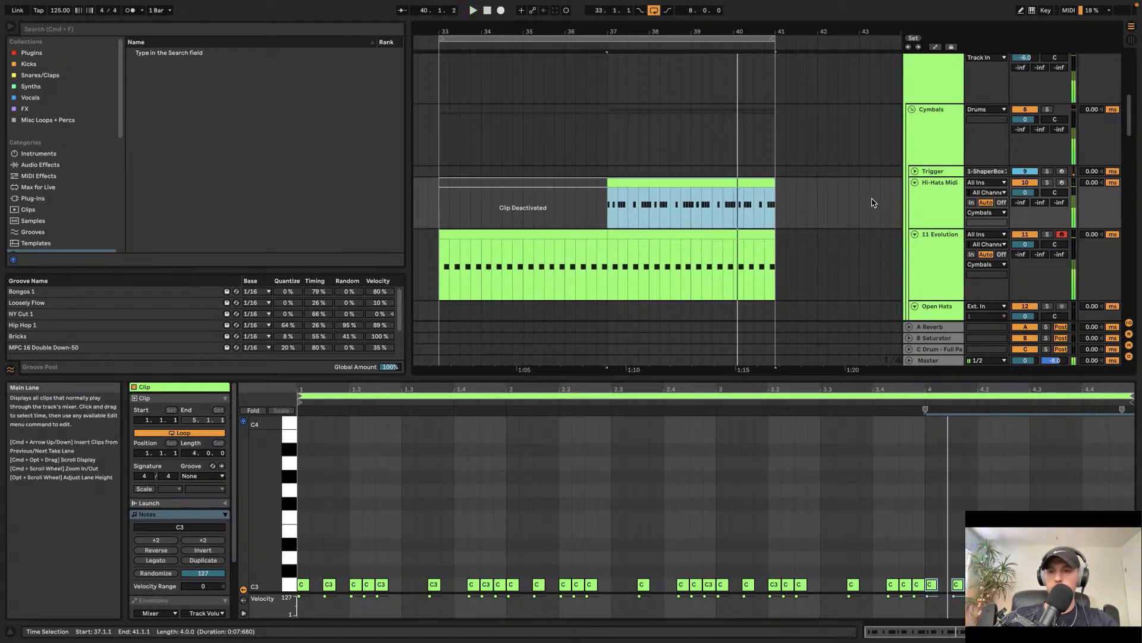
pyautogui.scroll(-15, 637, 185)
pyautogui.hscroll(-3, 636, 184)
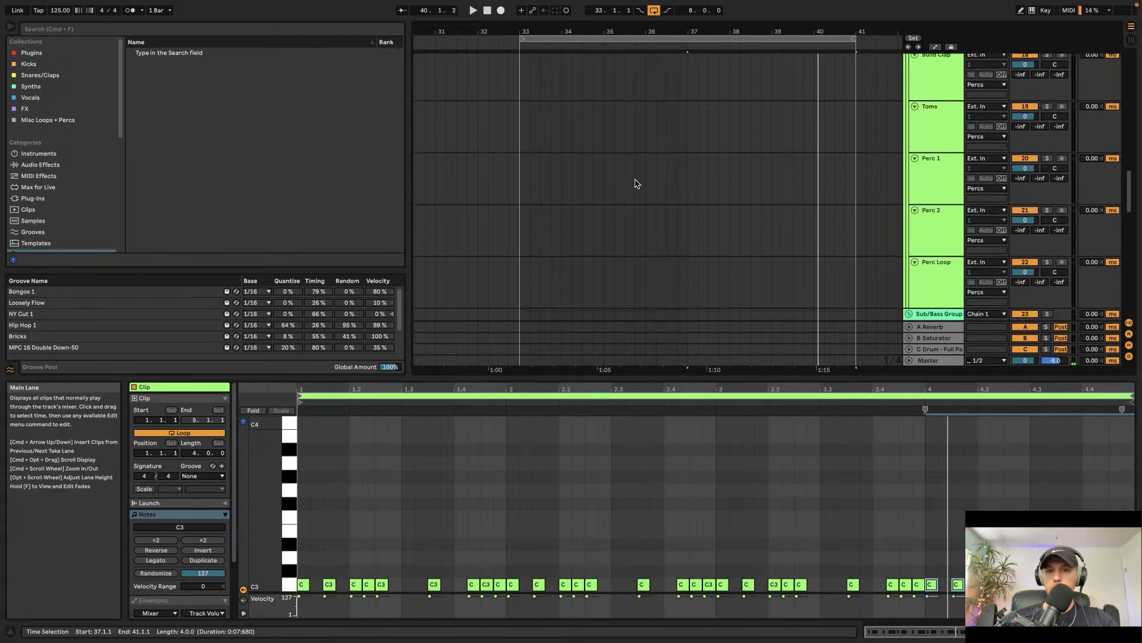
pyautogui.scroll(-10, 635, 183)
pyautogui.scroll(-2, 636, 183)
pyautogui.press('space')
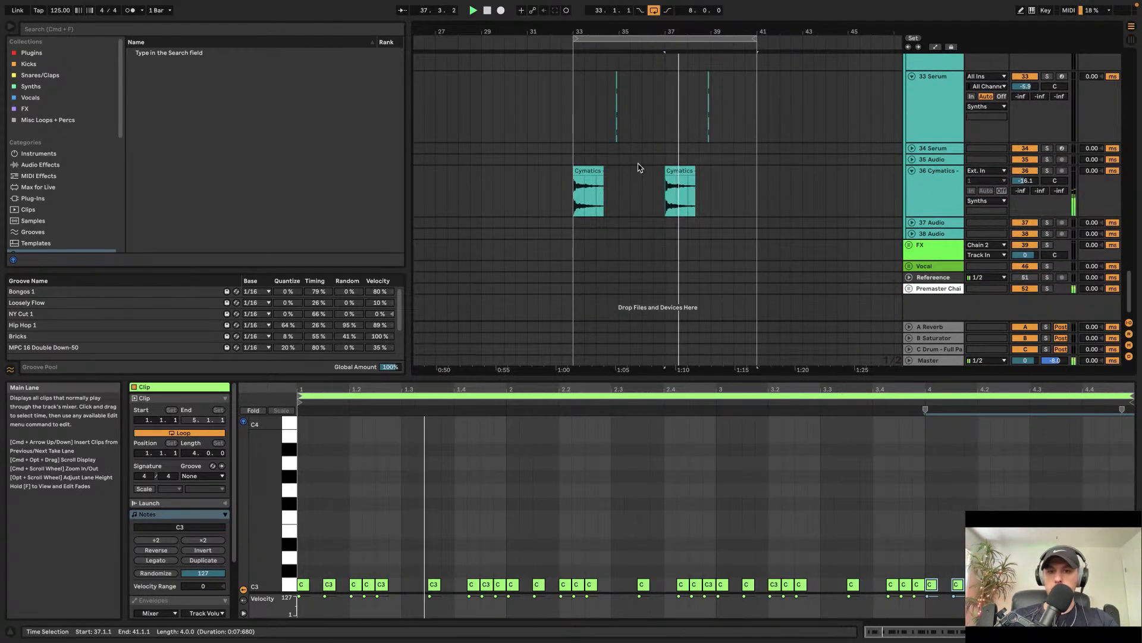
# Step: Unfold the Vocal group track to show its Lead Vocal and Stack tracks
pyautogui.click(609, 127)
pyautogui.scroll(5, 608, 133)
pyautogui.hscroll(-1, 608, 132)
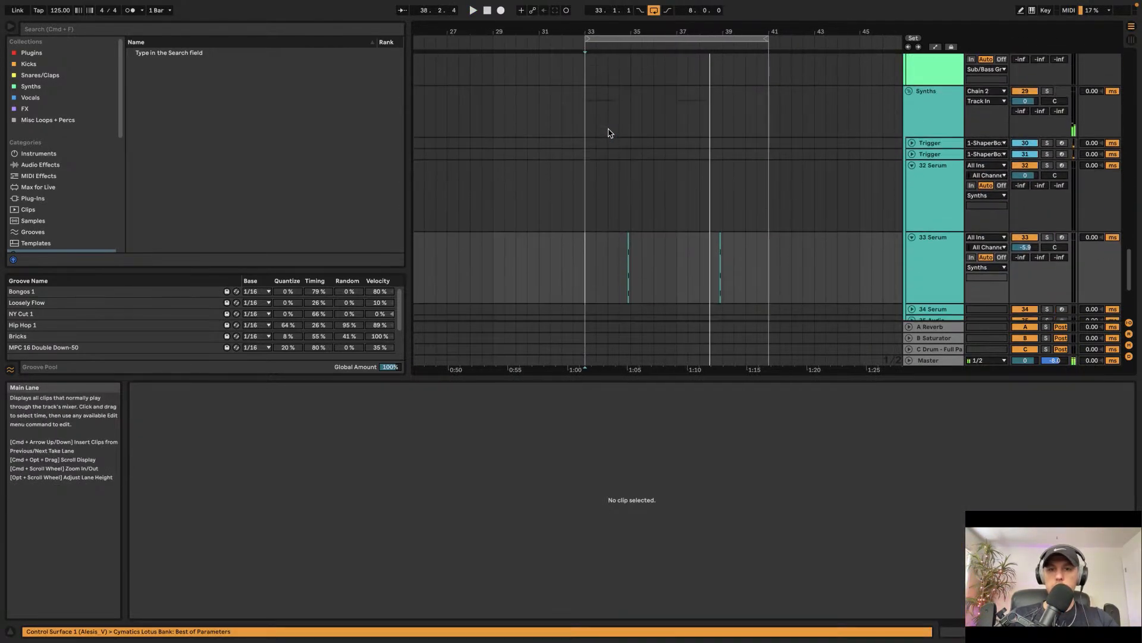
pyautogui.scroll(-5, 608, 133)
pyautogui.hscroll(-2, 609, 132)
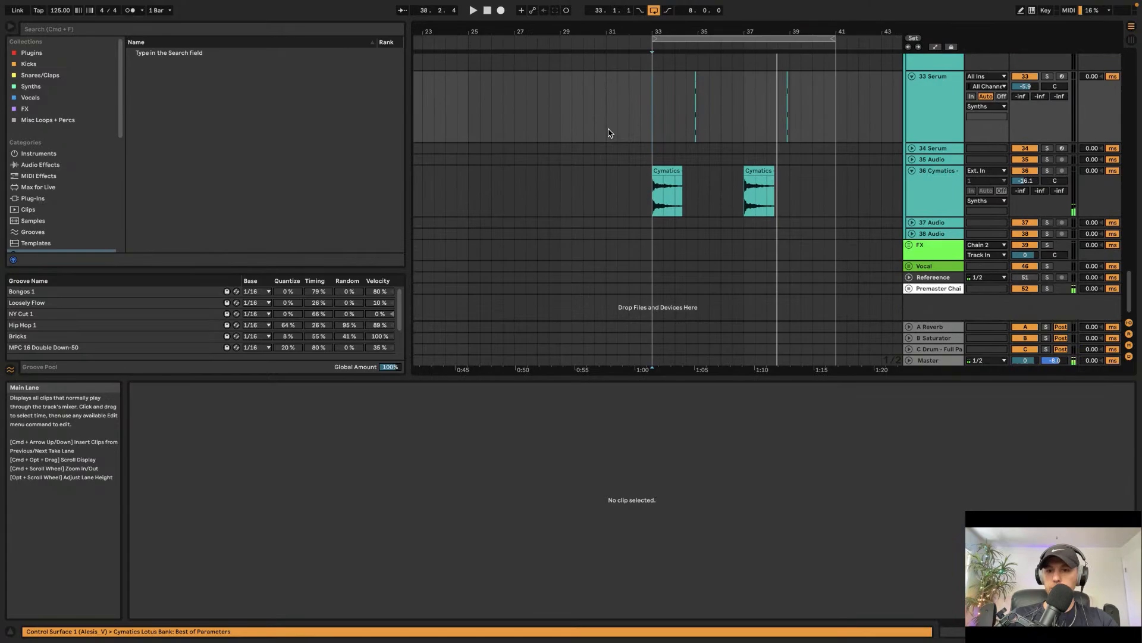
pyautogui.click(909, 266)
pyautogui.scroll(-2, 931, 285)
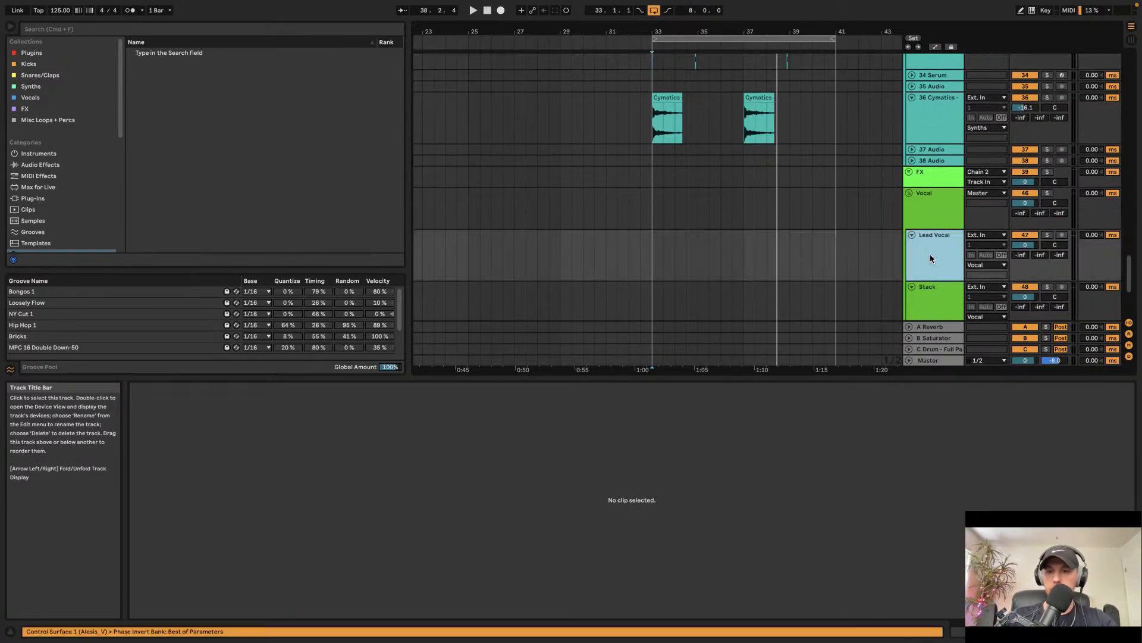
# Step: Open and clear the browser search, and set the playback position near bar 29
pyautogui.press('super+f')
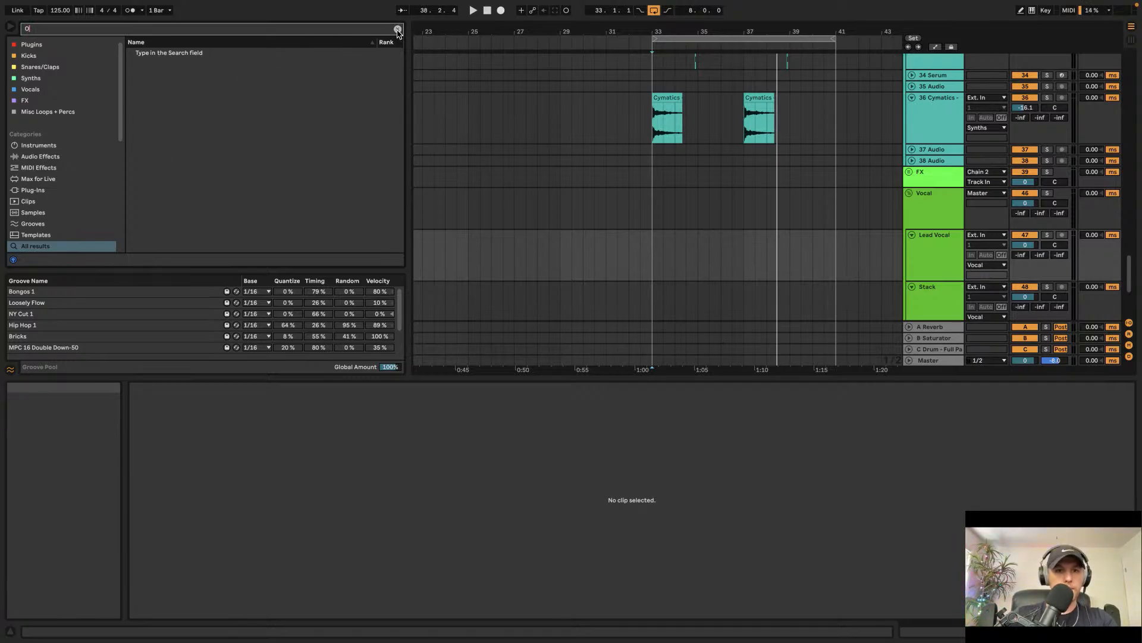
pyautogui.click(397, 29)
pyautogui.click(545, 149)
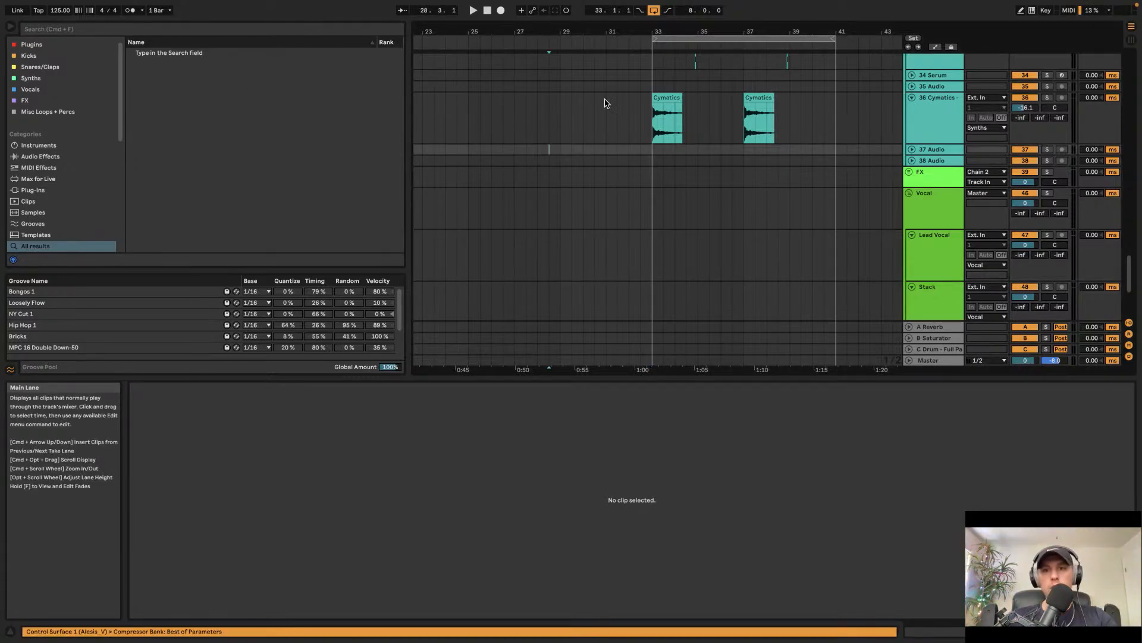
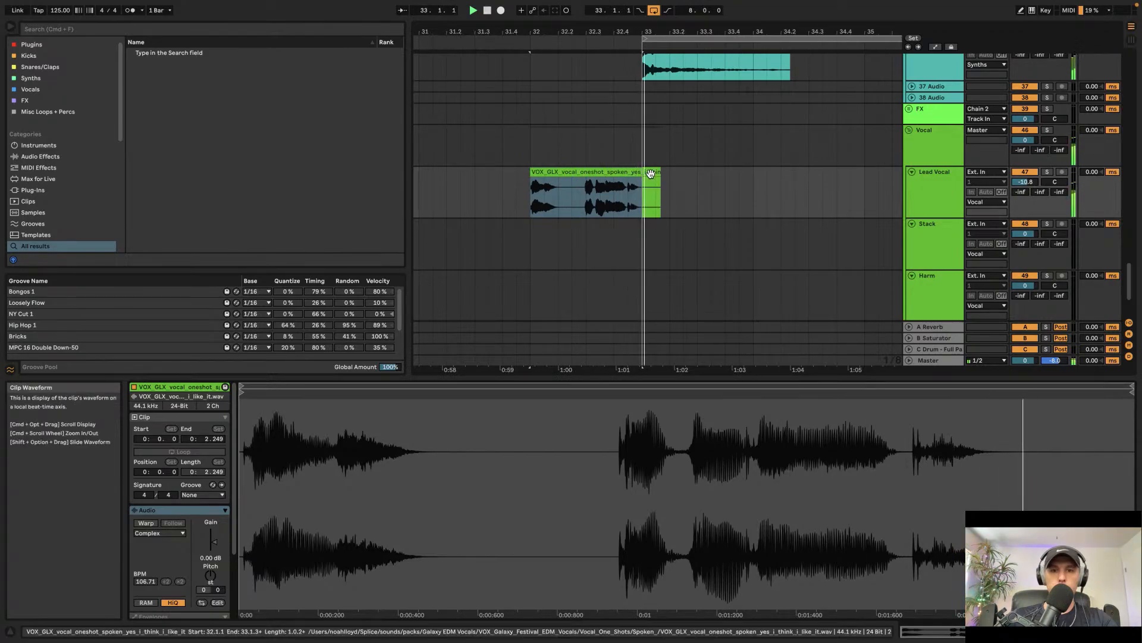
# Step: Scroll through the arrangement tracks around bars 33–41 to review the clips during playback
pyautogui.scroll(10, 620, 183)
pyautogui.scroll(10, 620, 185)
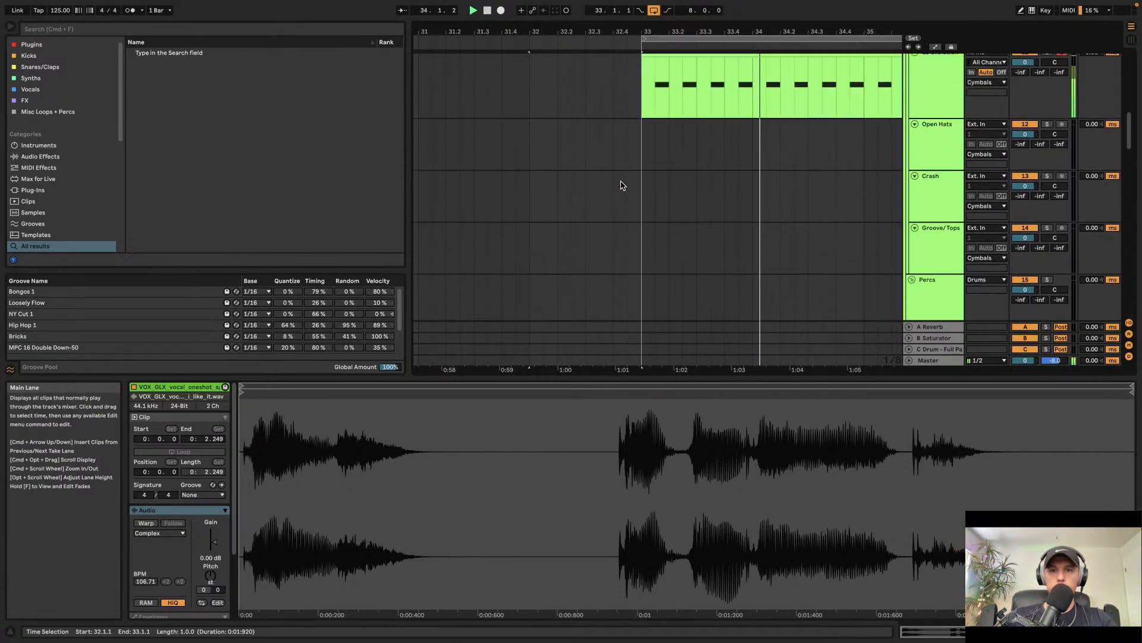
pyautogui.scroll(-15, 621, 184)
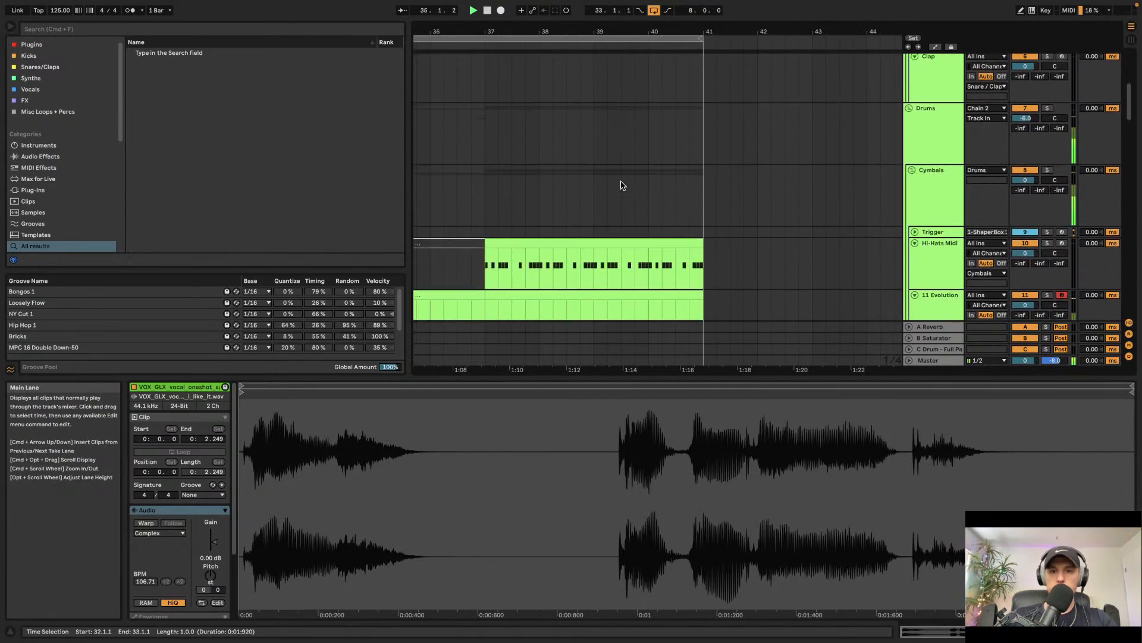
pyautogui.scroll(2, 620, 185)
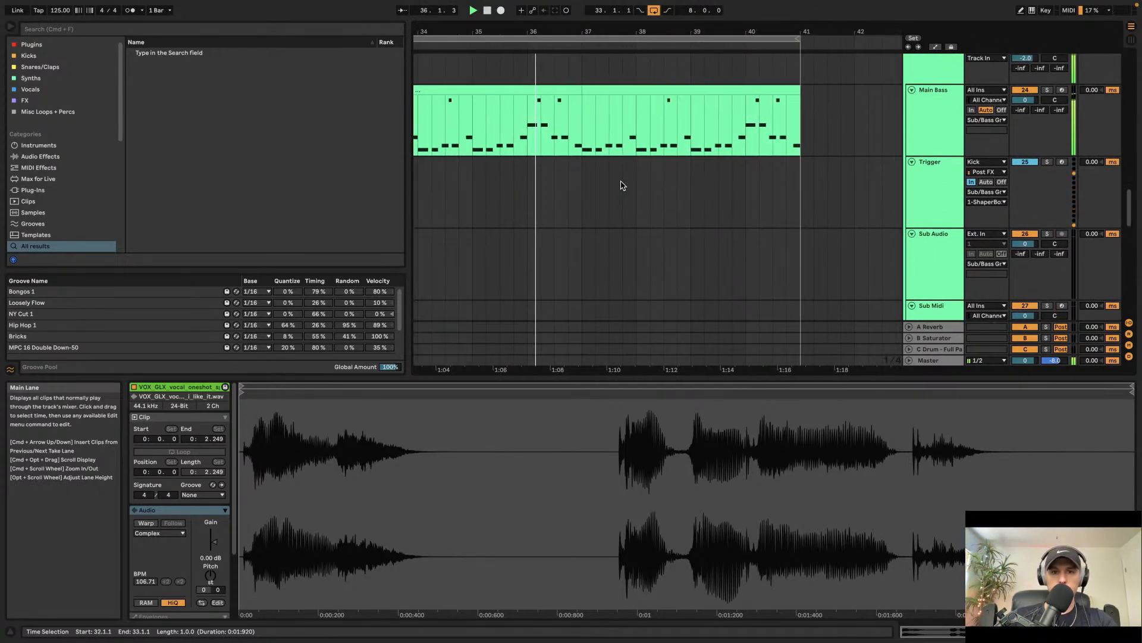
pyautogui.scroll(-1, 620, 185)
pyautogui.hscroll(-2, 621, 184)
pyautogui.scroll(3, 607, 184)
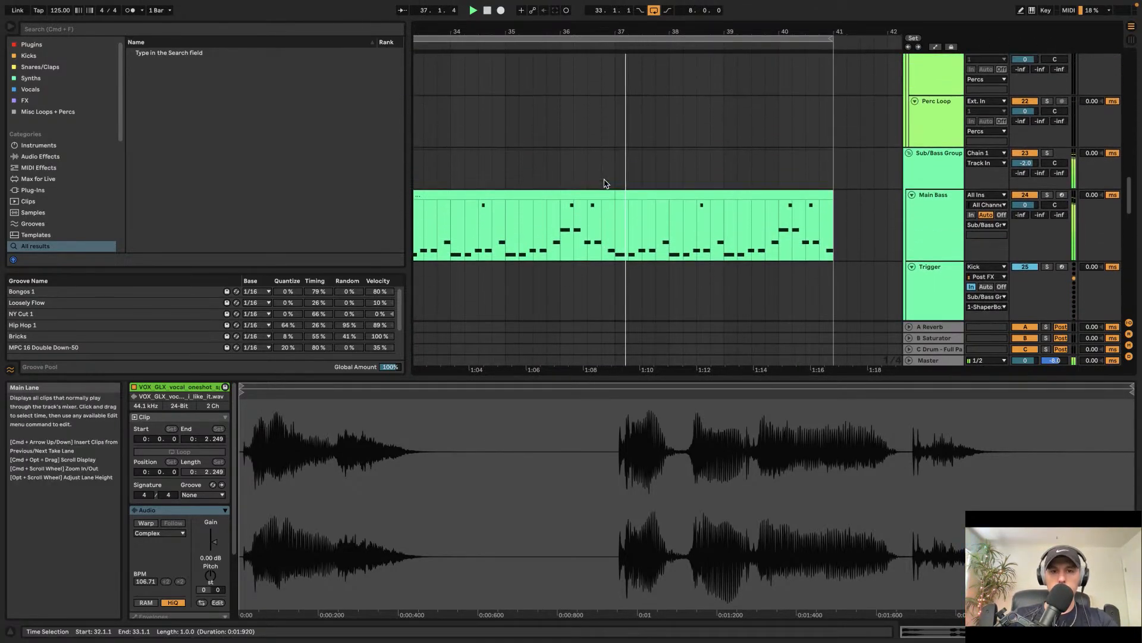
pyautogui.scroll(7, 605, 181)
pyautogui.scroll(-3, 605, 183)
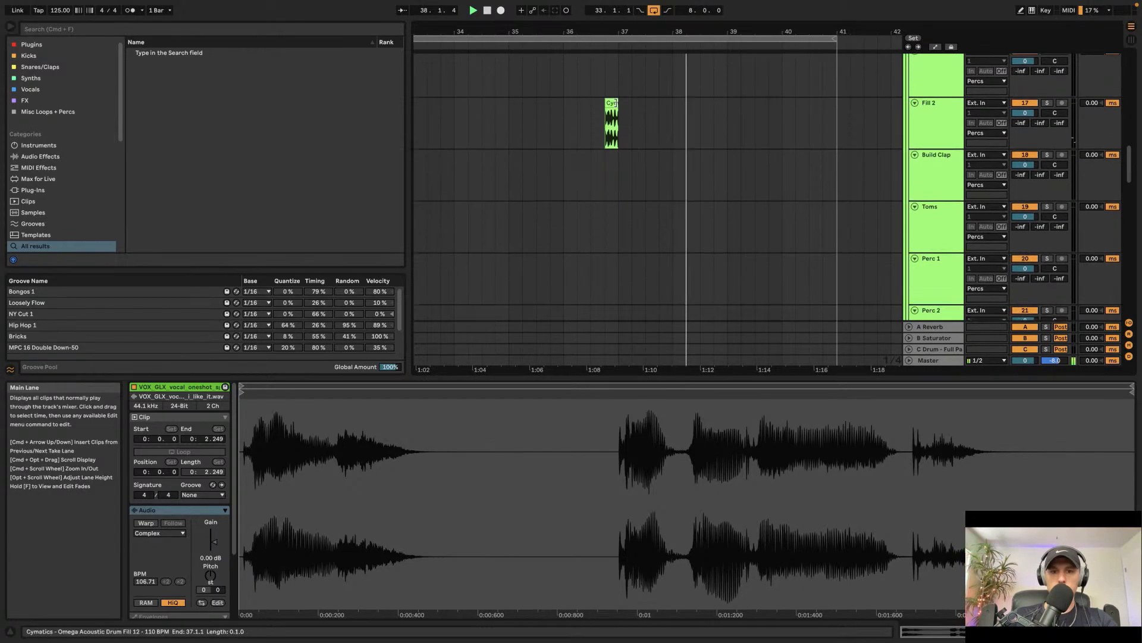
# Step: Paste a copy of the Cymatics fill clip on the Fill 2 track just before bar 33
pyautogui.click(608, 104)
pyautogui.press('space')
pyautogui.hscroll(-5, 583, 113)
pyautogui.click(660, 109)
pyautogui.press('super+v')
pyautogui.press('space')
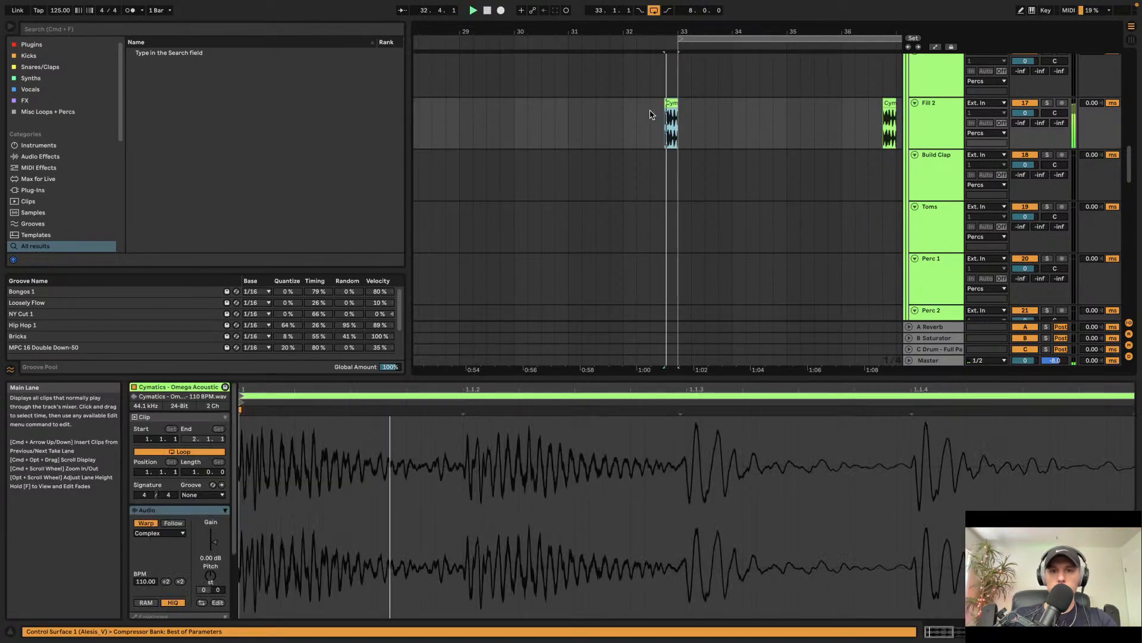
# Step: Play the section, then delete the pasted fill clip before bar 33 on the Fill 2 track
pyautogui.click(649, 119)
pyautogui.press('space')
pyautogui.press('space')
pyautogui.hscroll(2, 683, 156)
pyautogui.scroll(-2, 683, 155)
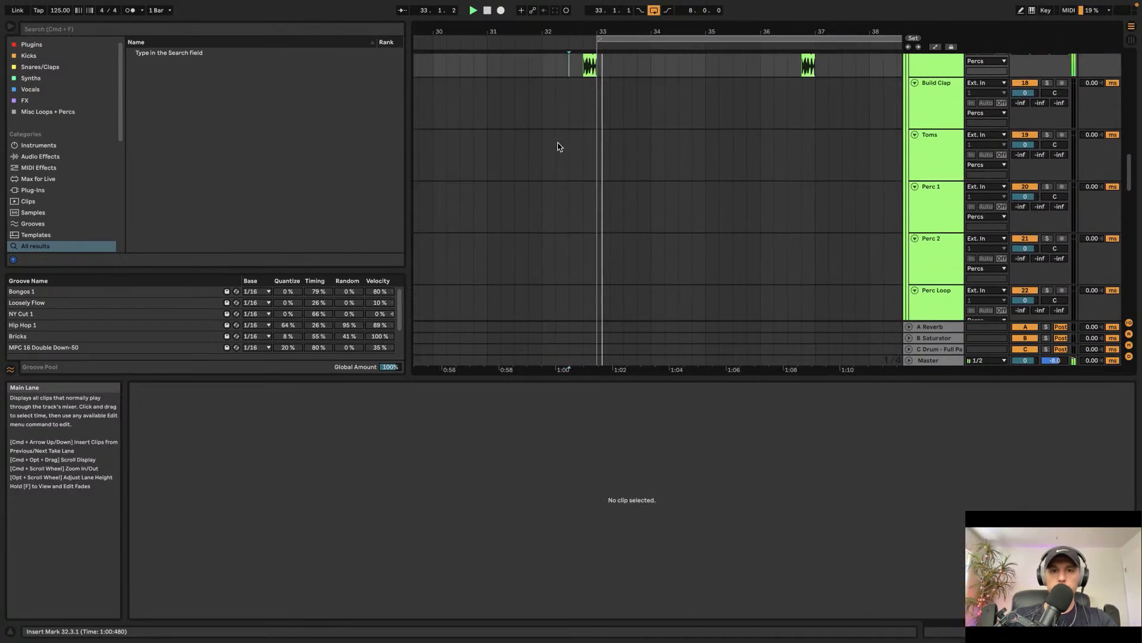
pyautogui.scroll(3, 580, 167)
pyautogui.press('space')
pyautogui.click(591, 195)
pyautogui.press('Delete')
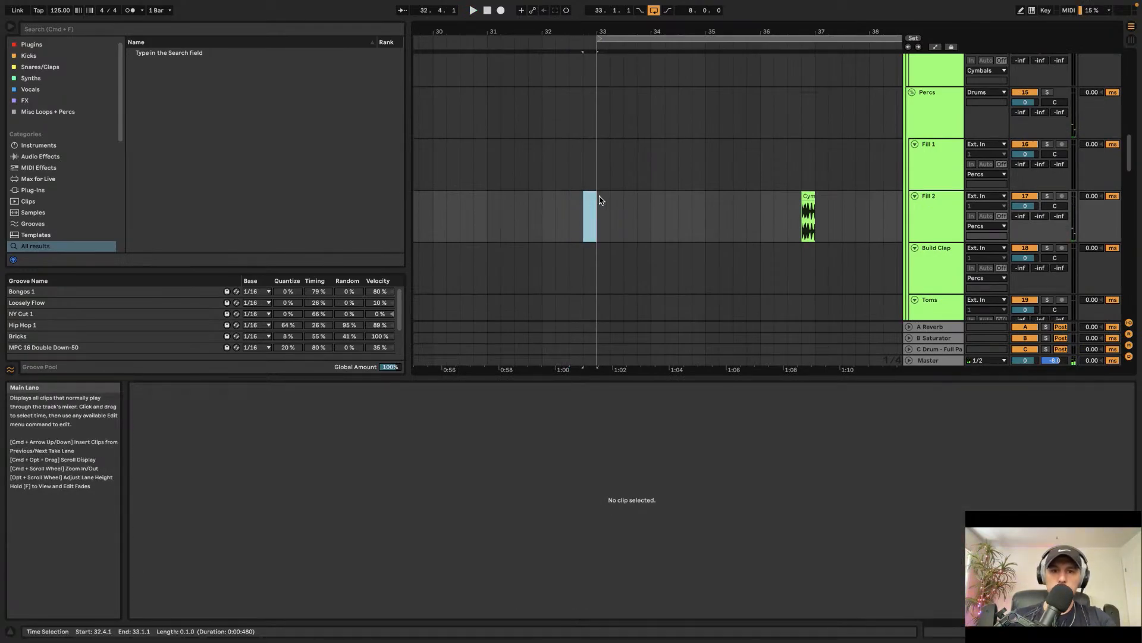
# Step: Search the browser for acoustic fill and preview several KSHMR acoustic fill samples
pyautogui.write('aco')
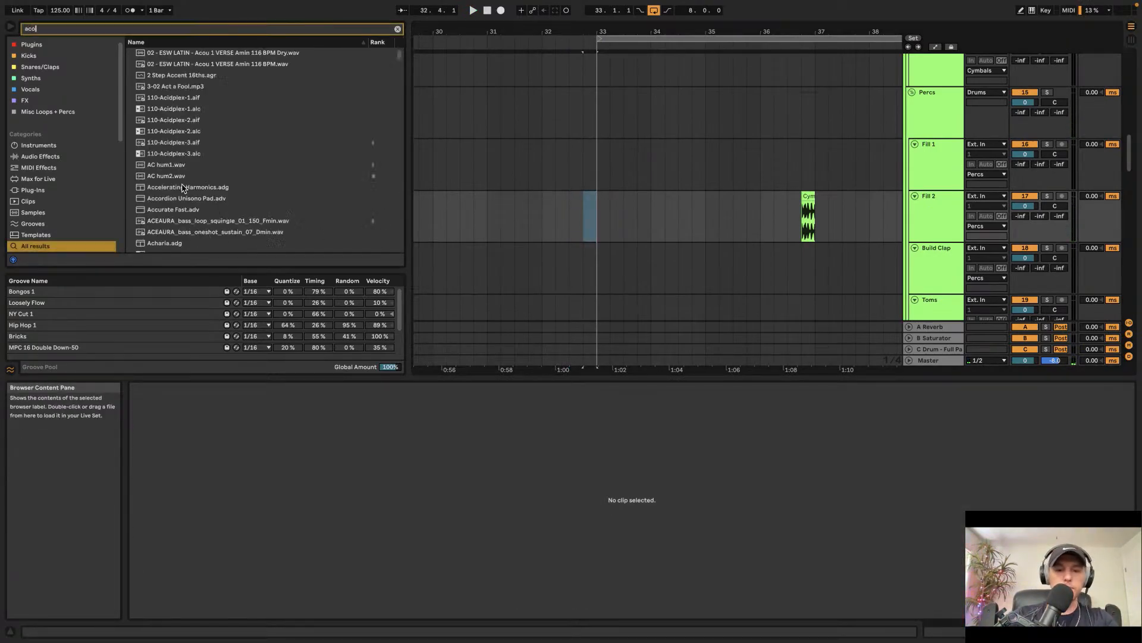
pyautogui.write('ustic fill')
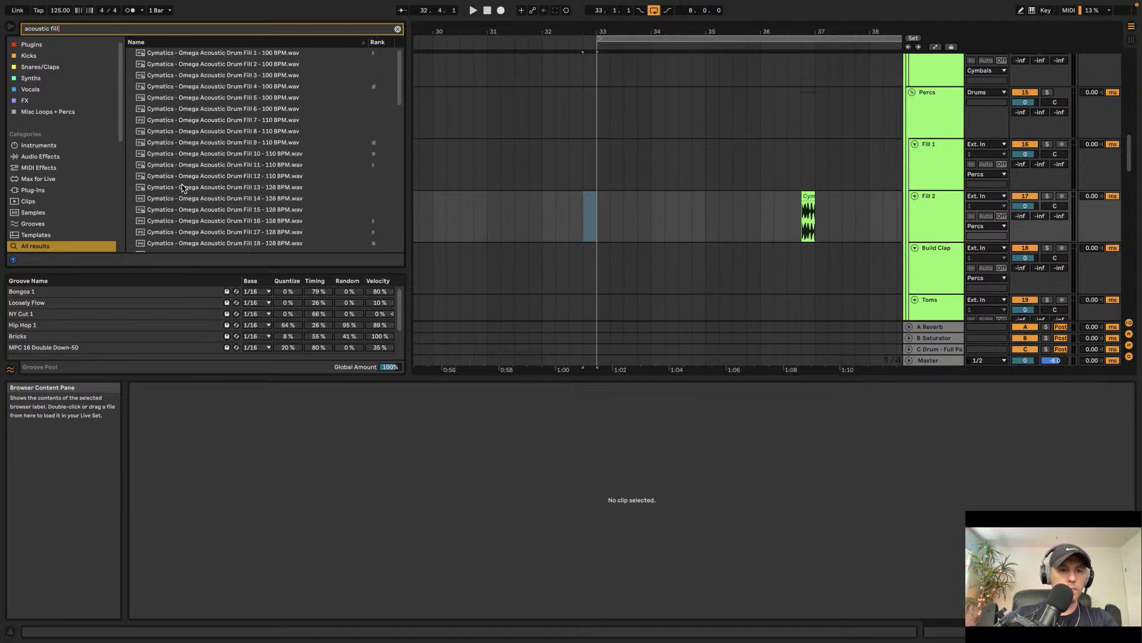
pyautogui.scroll(-10, 183, 188)
pyautogui.click(182, 179)
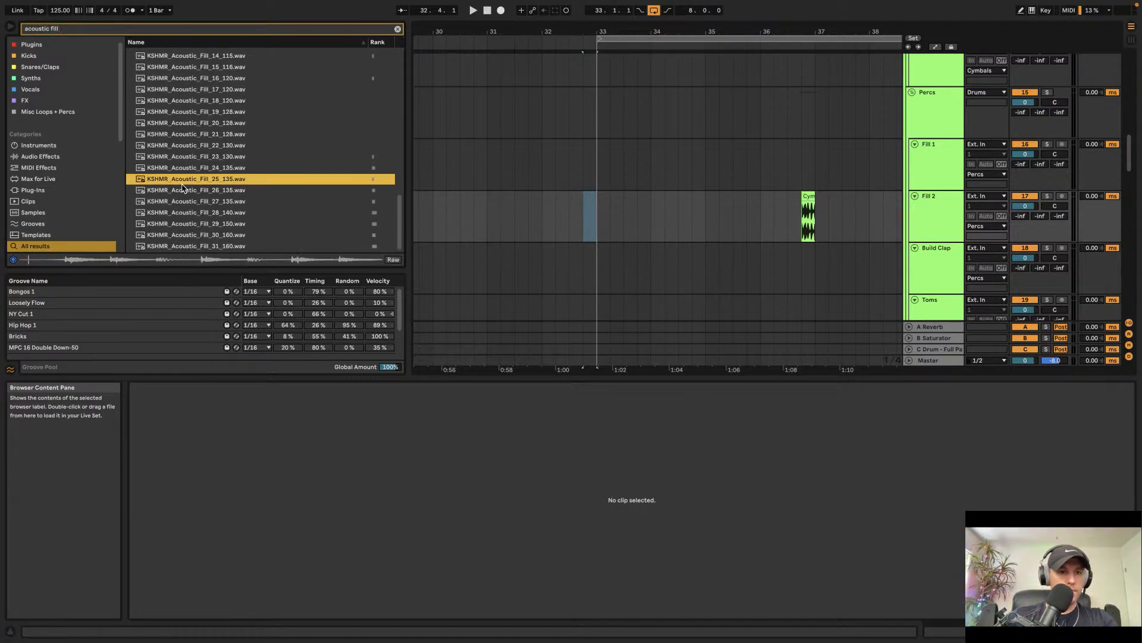
pyautogui.click(186, 203)
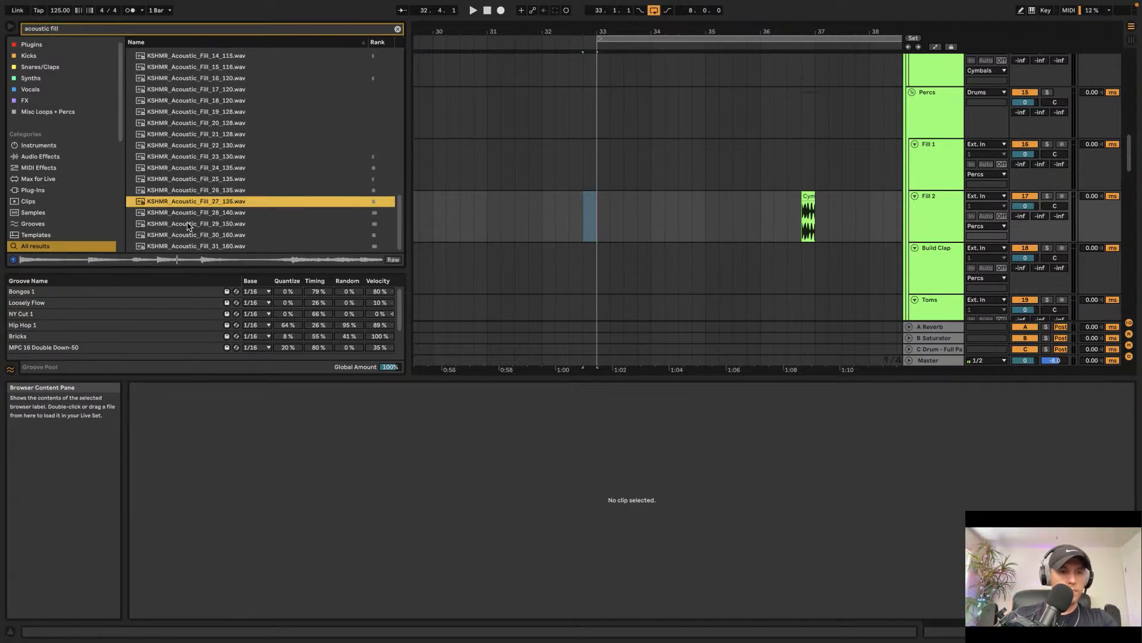
pyautogui.click(190, 223)
pyautogui.click(207, 124)
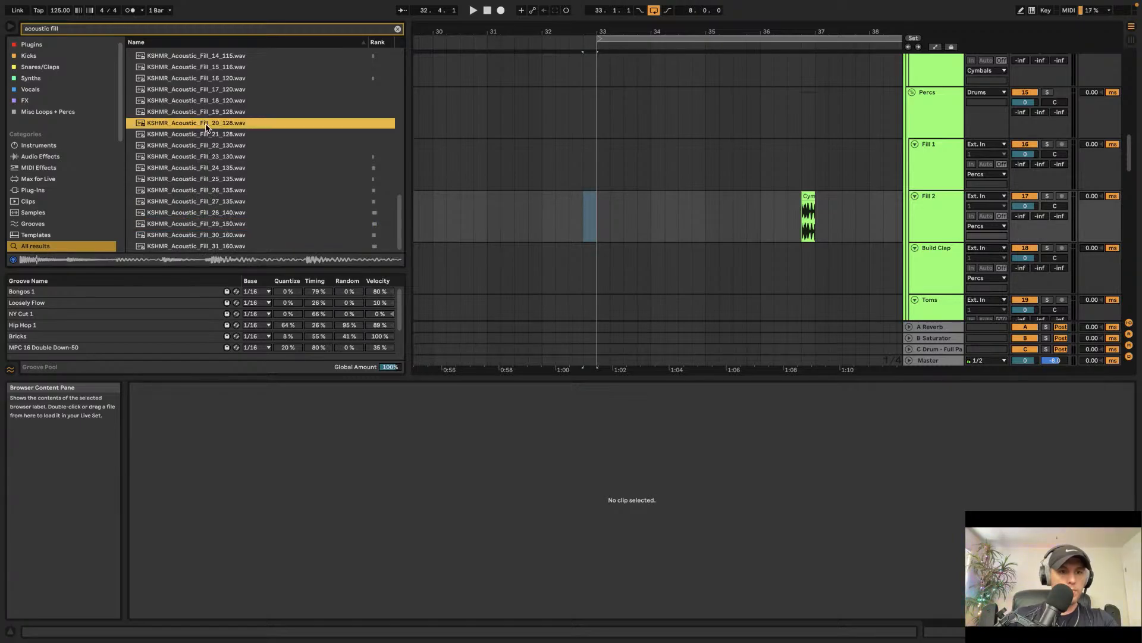
# Step: Place KSHMR_Acoustic_Fill_20_128 on the Fill 2 track just before bar 33 and play it back
pyautogui.moveTo(581, 220); pyautogui.dragTo(593, 198)
pyautogui.click(571, 220)
pyautogui.press('space')
pyautogui.click(570, 220)
pyautogui.press('space')
pyautogui.press('space')
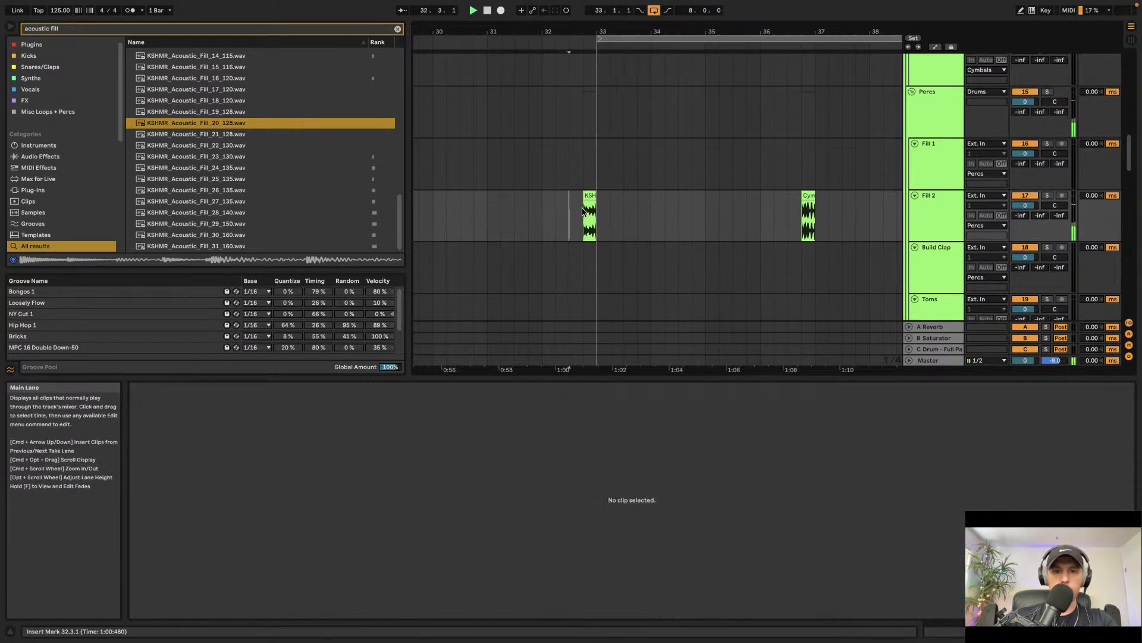
# Step: Enable warping on the acoustic fill clip and set its tempo to 128 BPM
pyautogui.scroll(5, 599, 225)
pyautogui.scroll(-3, 598, 225)
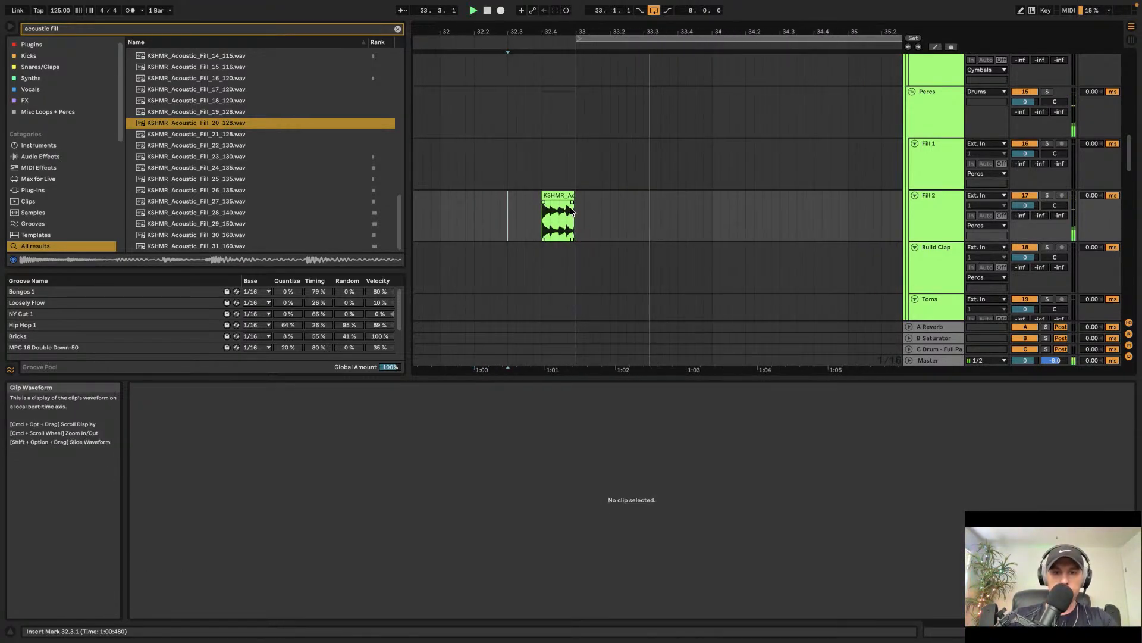
pyautogui.click(573, 195)
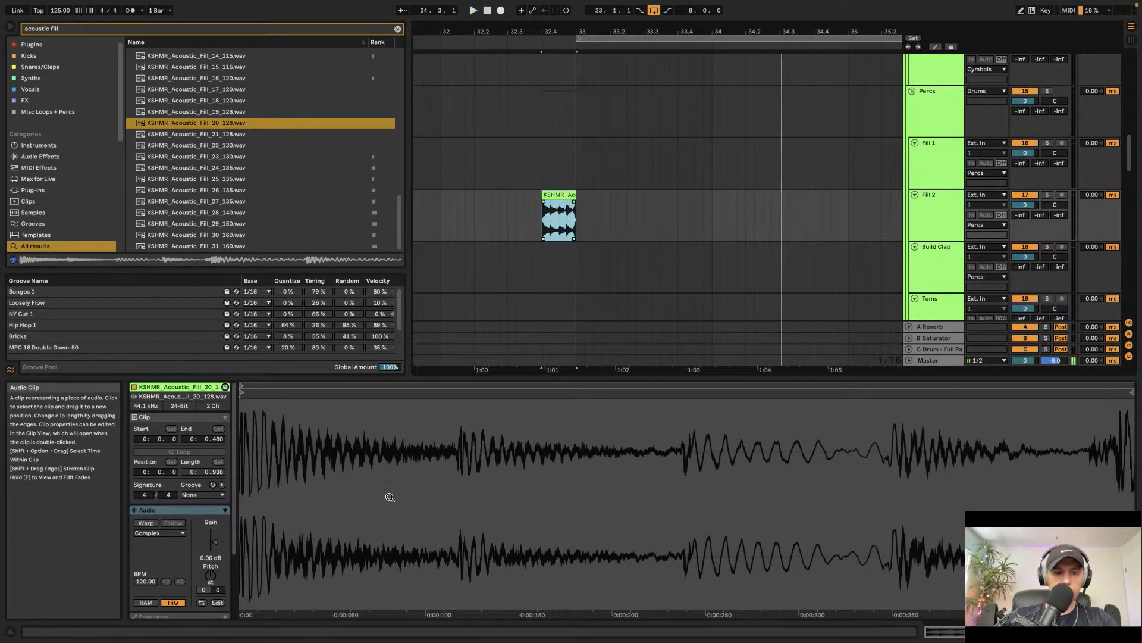
pyautogui.click(146, 523)
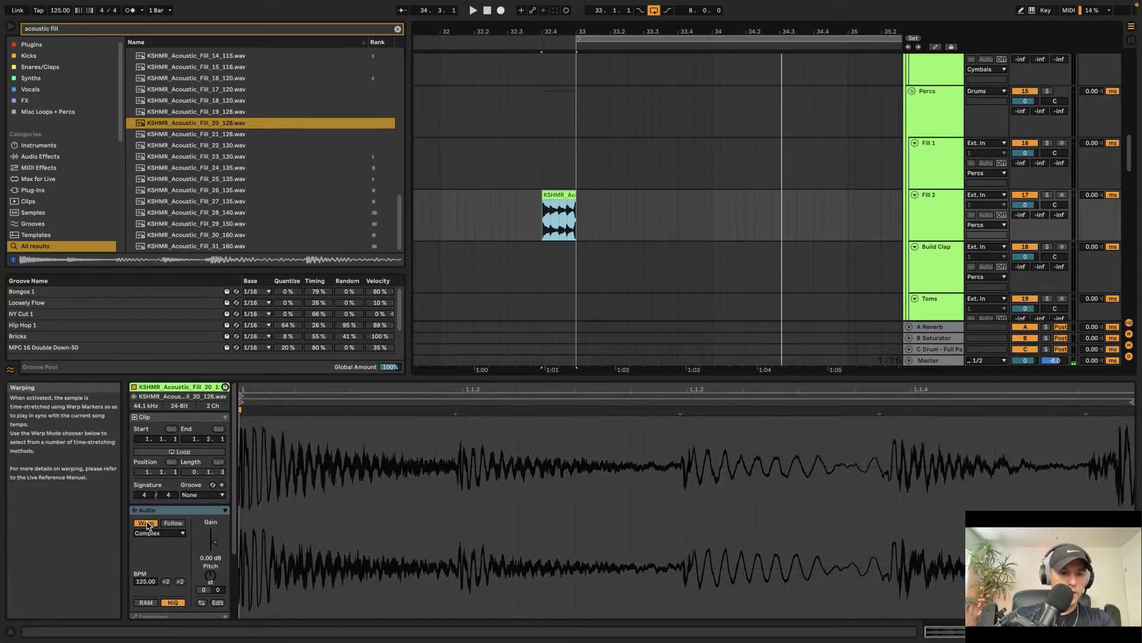
pyautogui.moveTo(149, 578); pyautogui.dragTo(150, 579)
pyautogui.write('128')
pyautogui.press('Return')
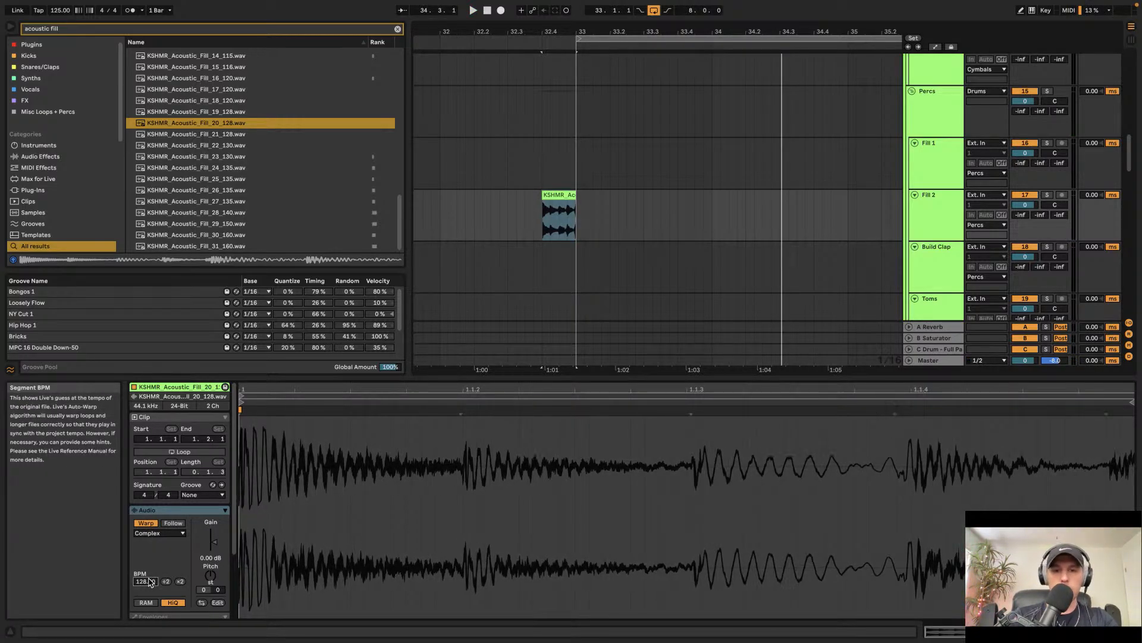
# Step: Clear the browser search and open the FX sample collection
pyautogui.click(530, 207)
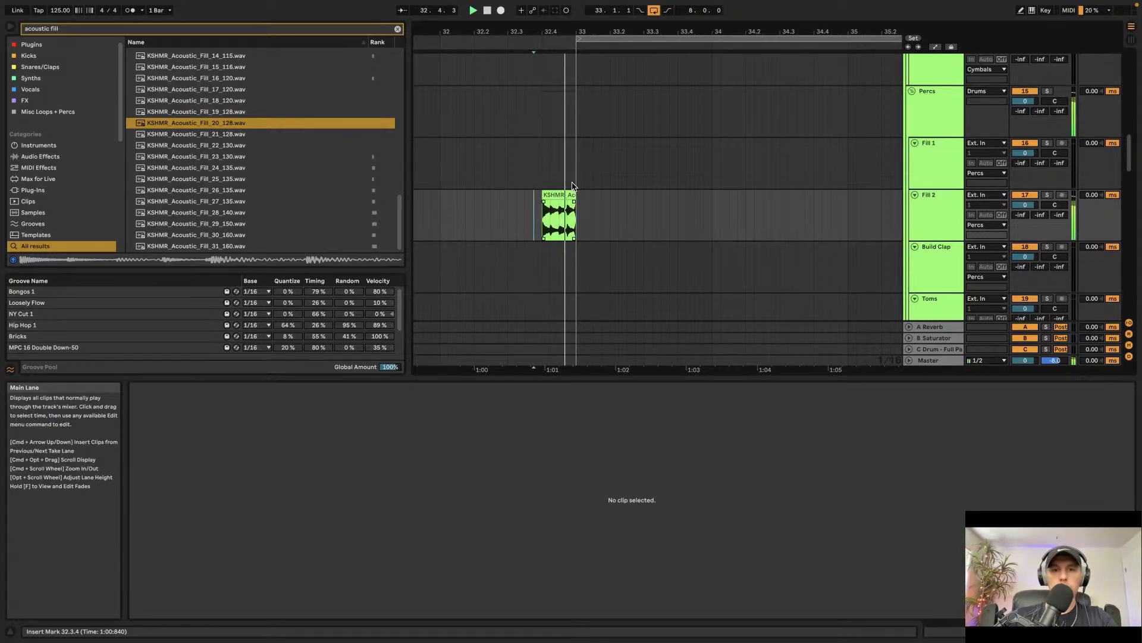
pyautogui.scroll(-15, 569, 171)
pyautogui.scroll(-3, 569, 201)
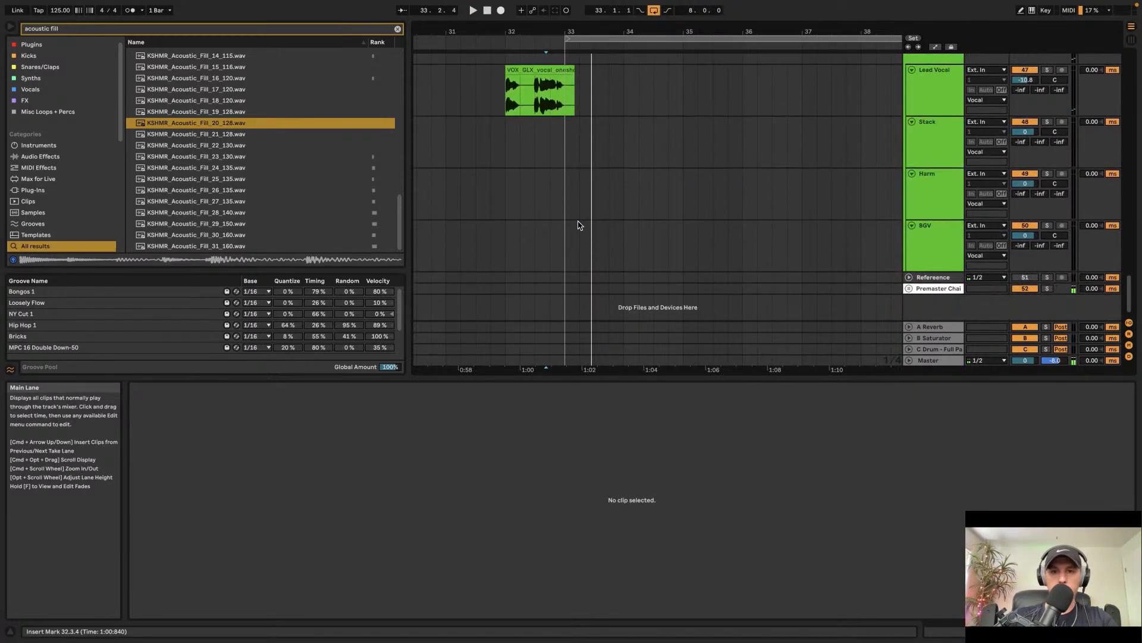
pyautogui.scroll(6, 915, 221)
pyautogui.scroll(-3, 916, 222)
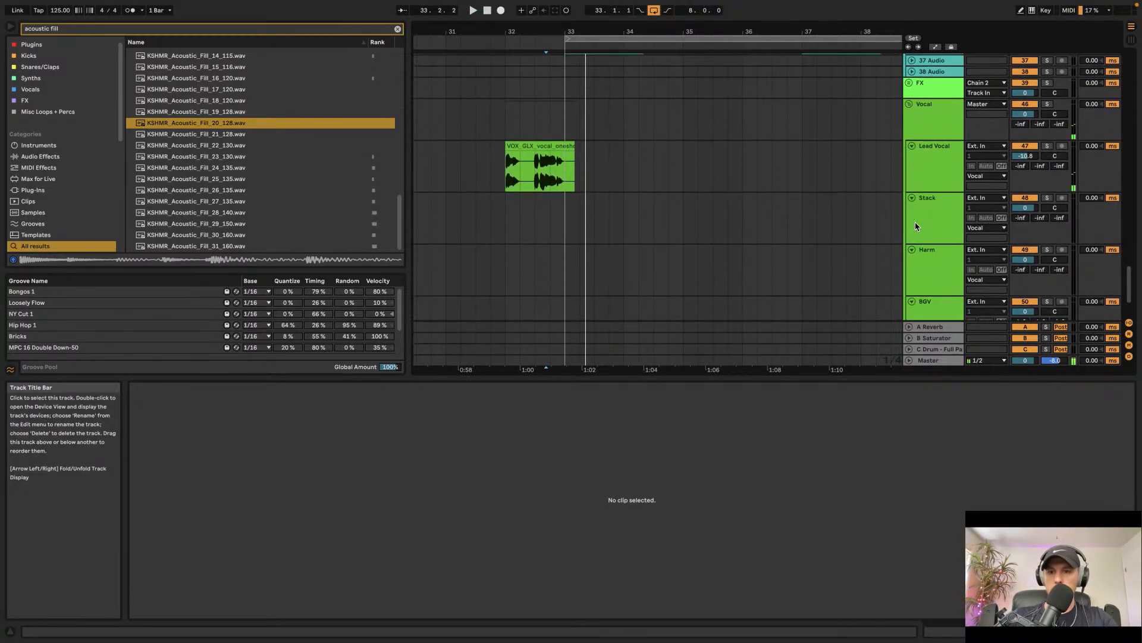
pyautogui.click(398, 30)
pyautogui.click(63, 109)
pyautogui.scroll(-5, 211, 224)
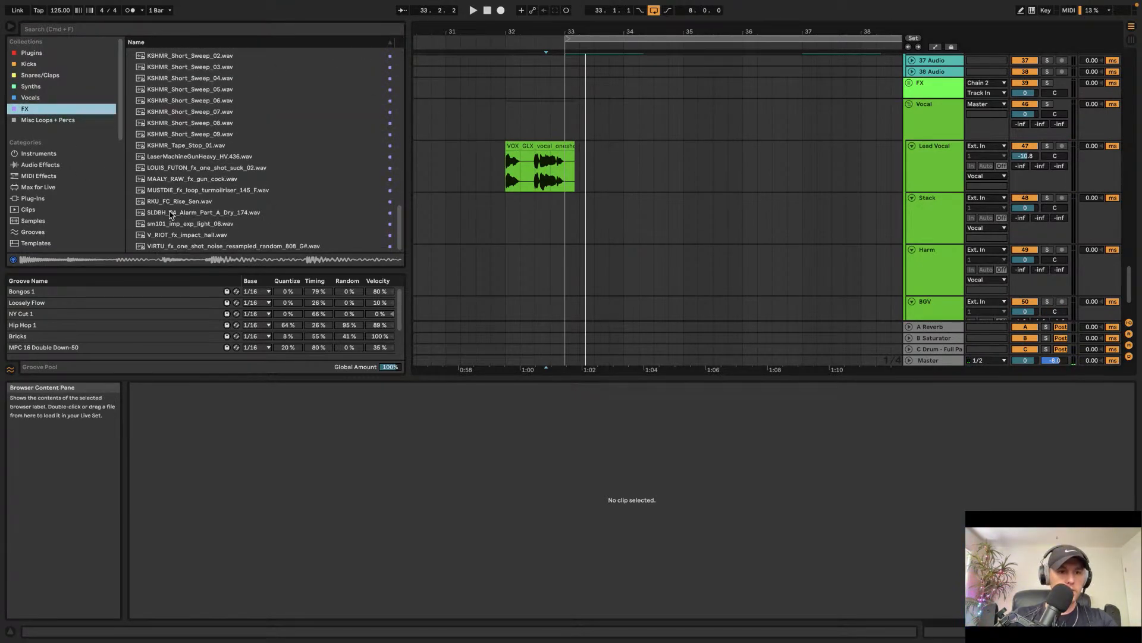
# Step: Unfold the FX group and place sm101_imp_exp_light_06 on the White Noise track at bar 33
pyautogui.moveTo(165, 225); pyautogui.dragTo(625, 256)
pyautogui.moveTo(586, 293); pyautogui.dragTo(233, 179)
pyautogui.click(908, 79)
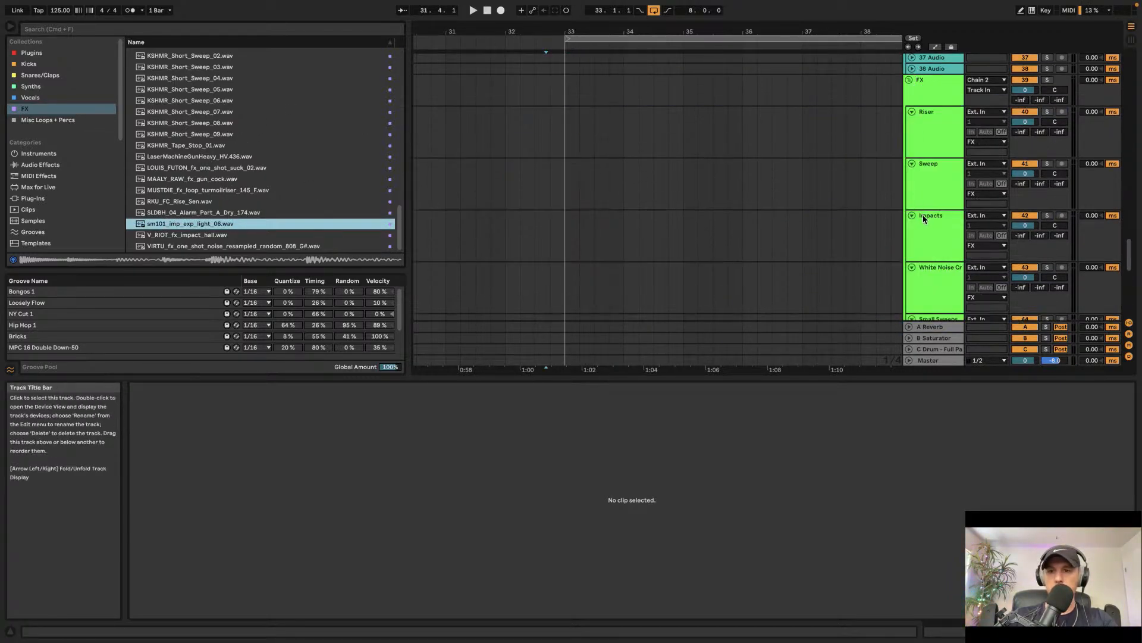
pyautogui.scroll(-2, 925, 204)
pyautogui.click(933, 105)
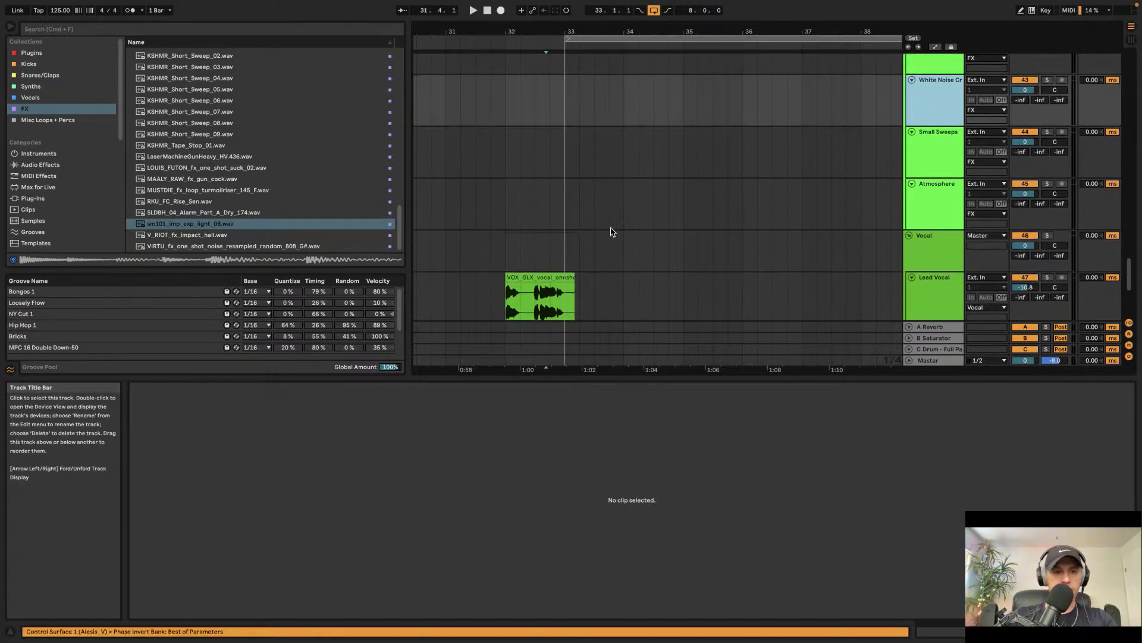
pyautogui.moveTo(195, 223); pyautogui.dragTo(580, 102)
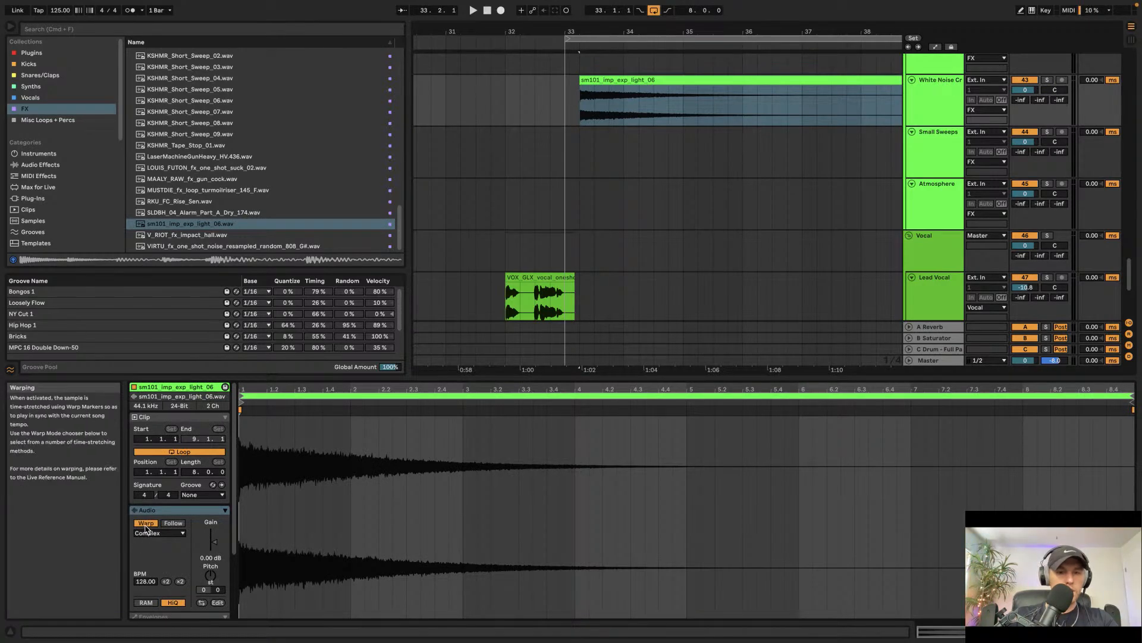
# Step: Lower the White Noise track's volume to about -20.3 dB while playing the impact
pyautogui.click(582, 131)
pyautogui.scroll(4, 559, 110)
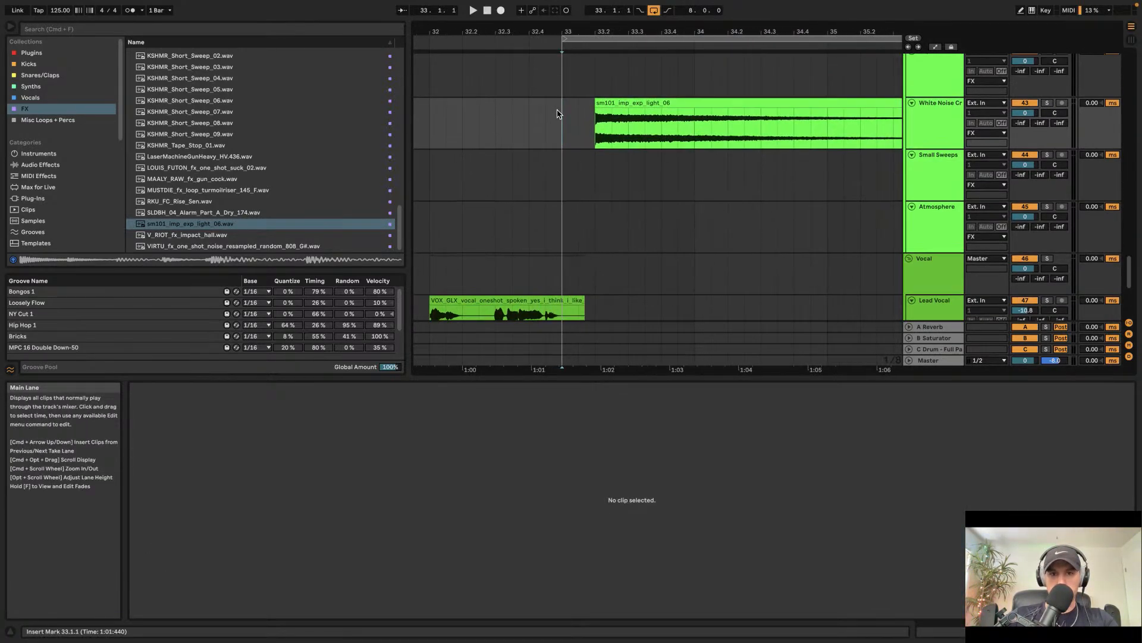
pyautogui.click(544, 152)
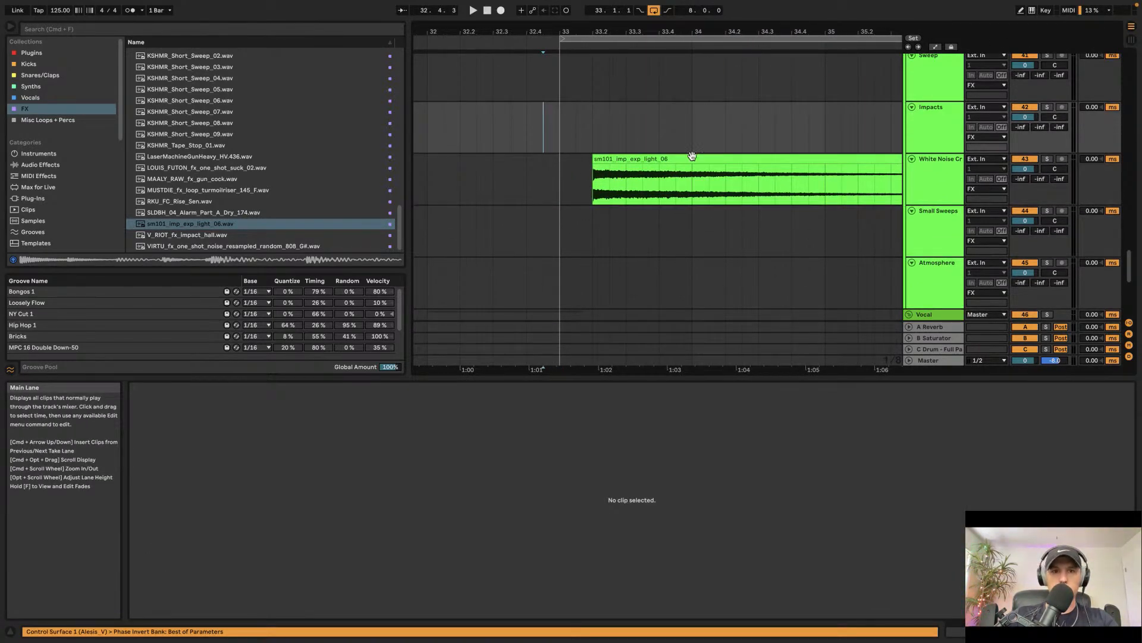
pyautogui.click(1025, 169)
pyautogui.press('space')
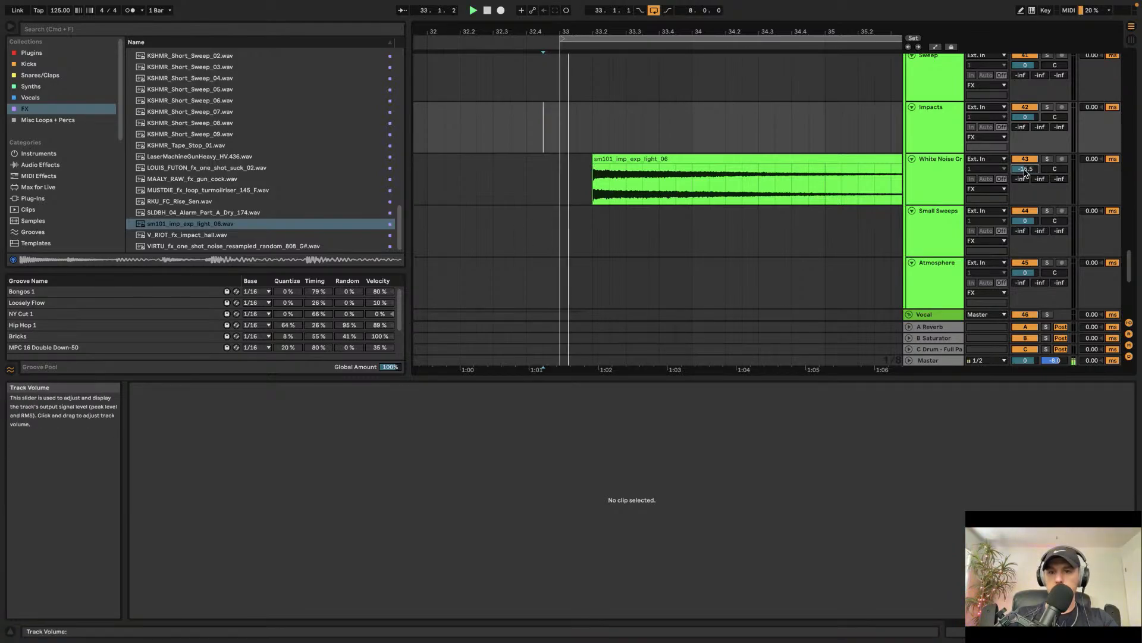
pyautogui.press('-')
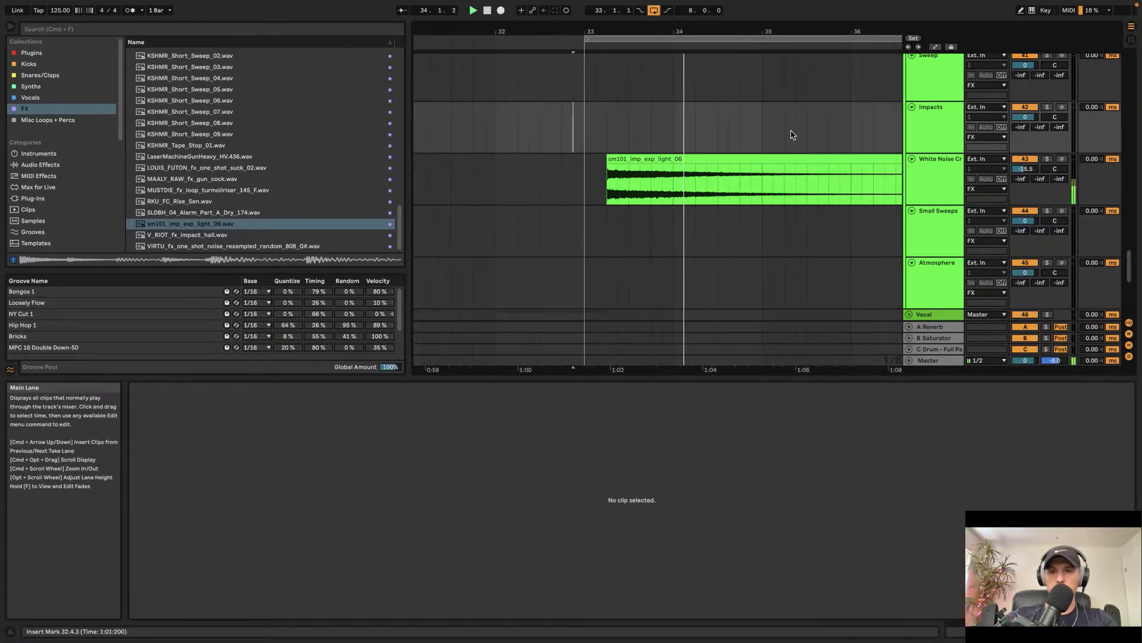
pyautogui.press('-')
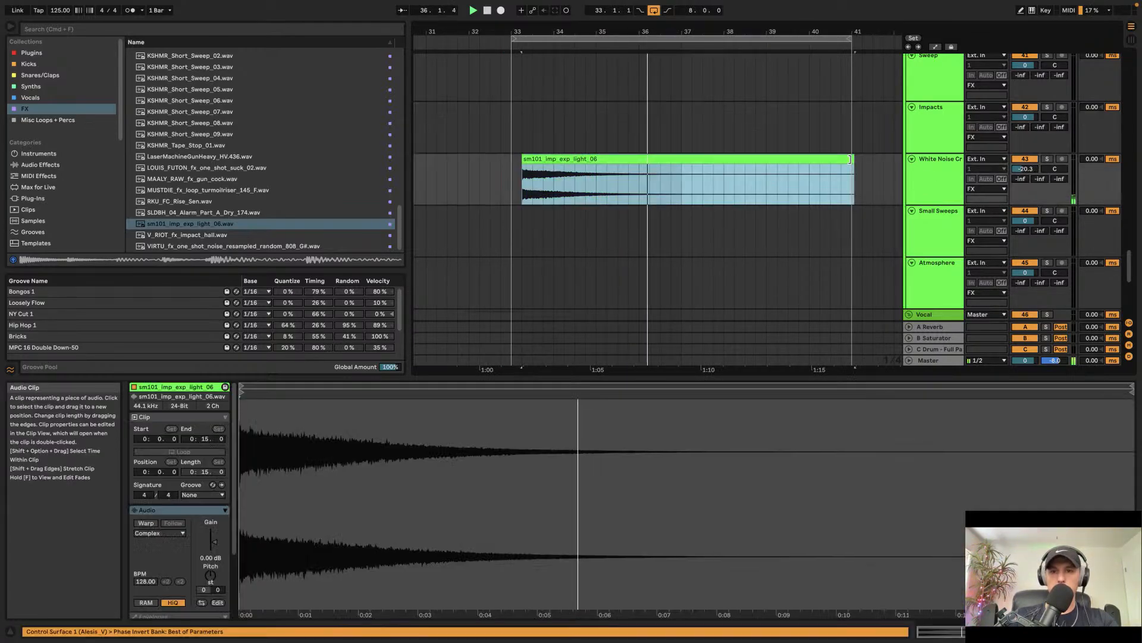
# Step: Select the impact clip and scroll through the synth tracks above it
pyautogui.click(852, 167)
pyautogui.scroll(5, 707, 134)
pyautogui.scroll(10, 707, 137)
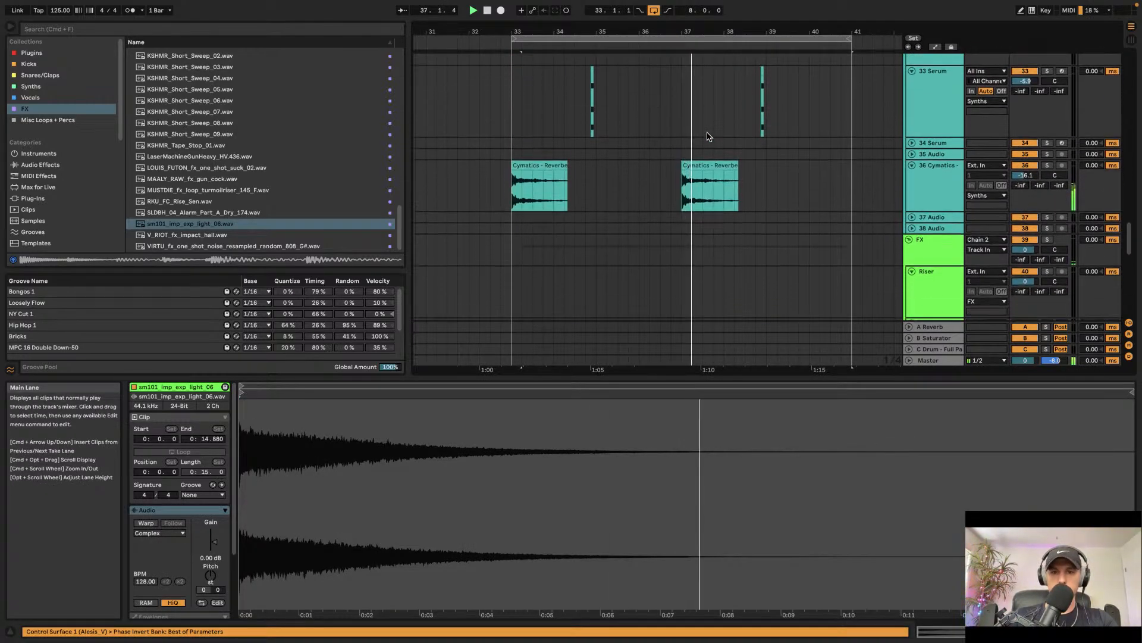
pyautogui.scroll(-10, 707, 137)
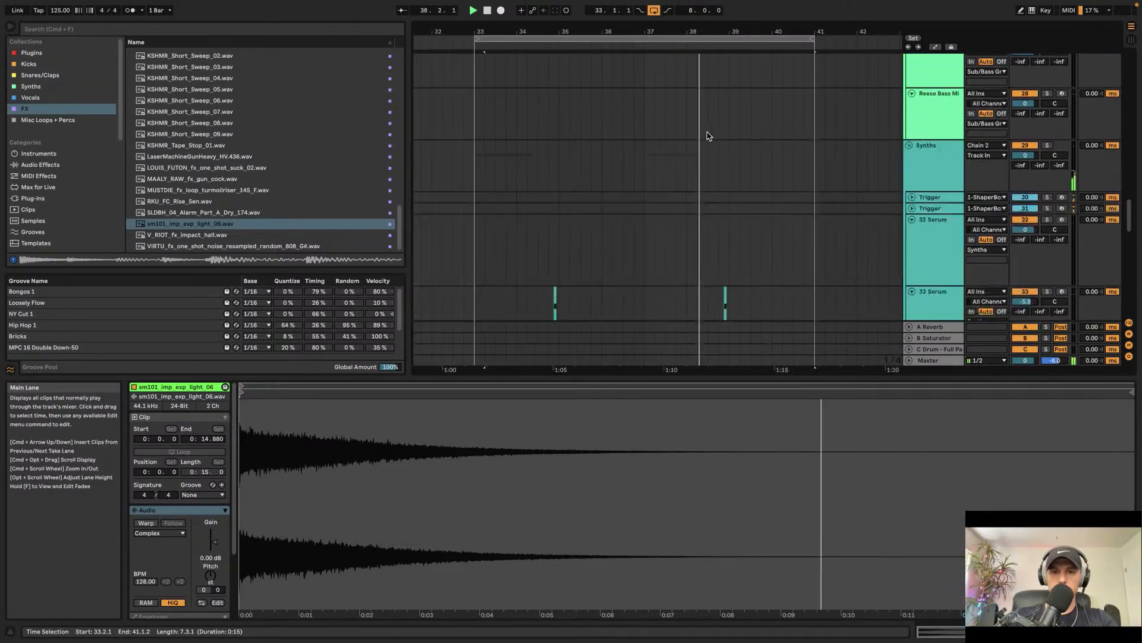
# Step: Select the vocal one-shot clip on the Lead Vocal track and undo the last change
pyautogui.hscroll(-5, 707, 136)
pyautogui.click(641, 154)
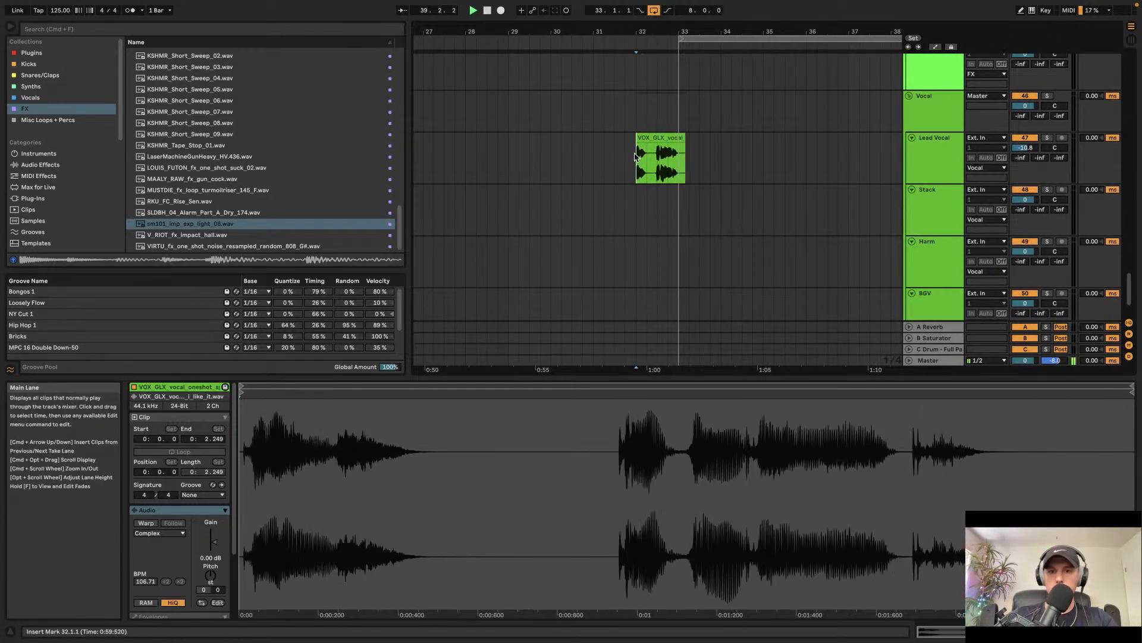
pyautogui.press('super+z')
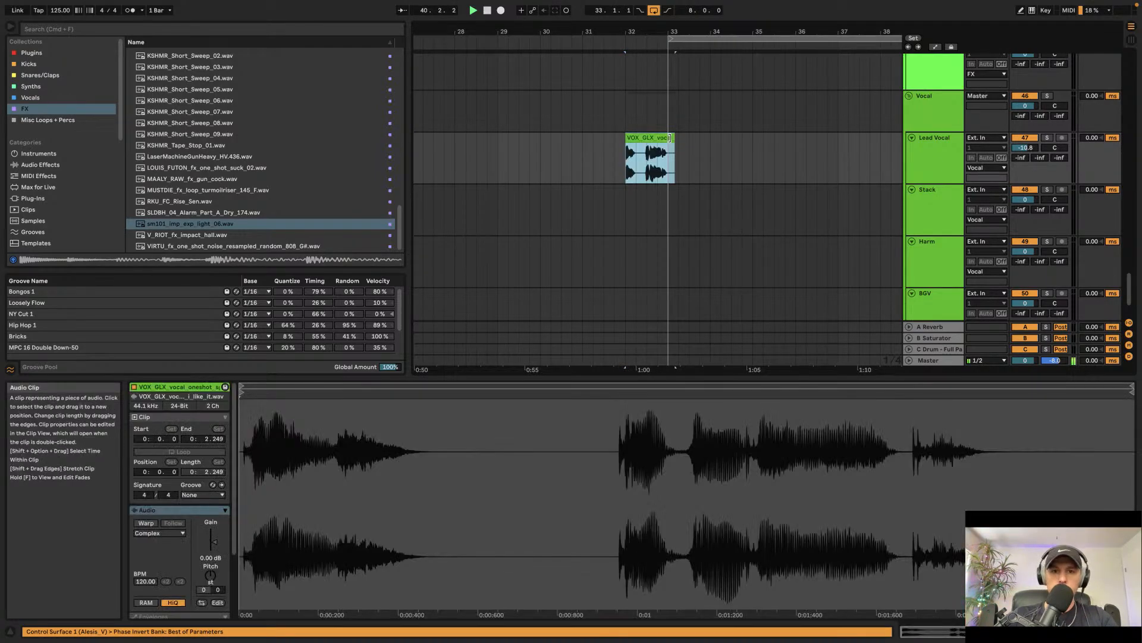
pyautogui.hscroll(1, 662, 141)
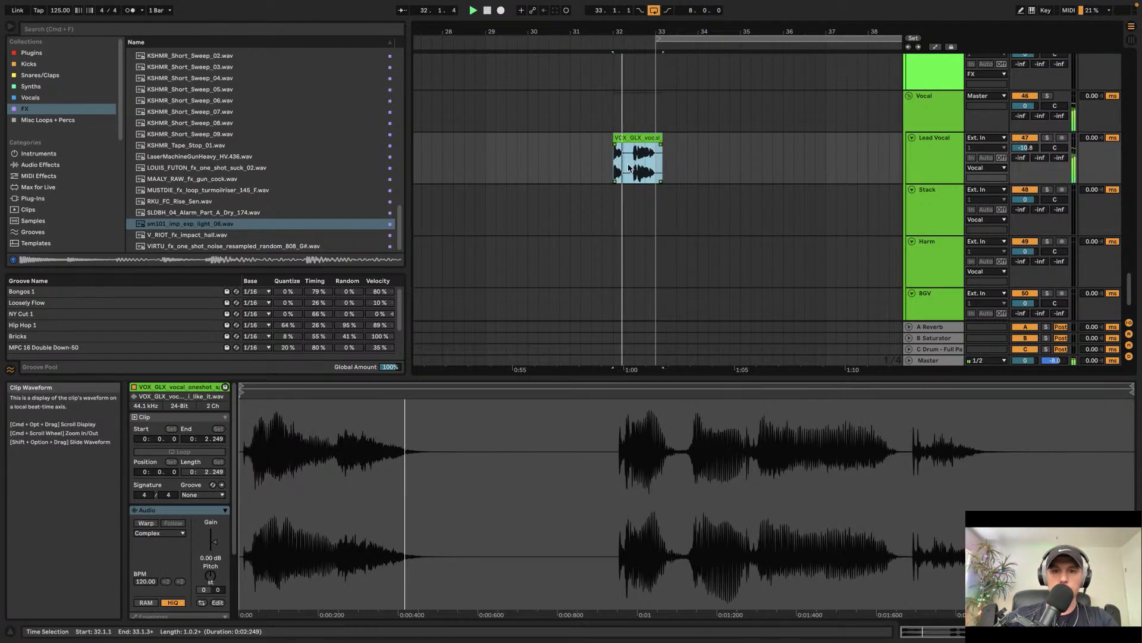
# Step: Paste the vocal one-shot on the Lead Vocal track at bar 25 and duplicate it repeatedly through bar 30
pyautogui.hscroll(-10, 595, 163)
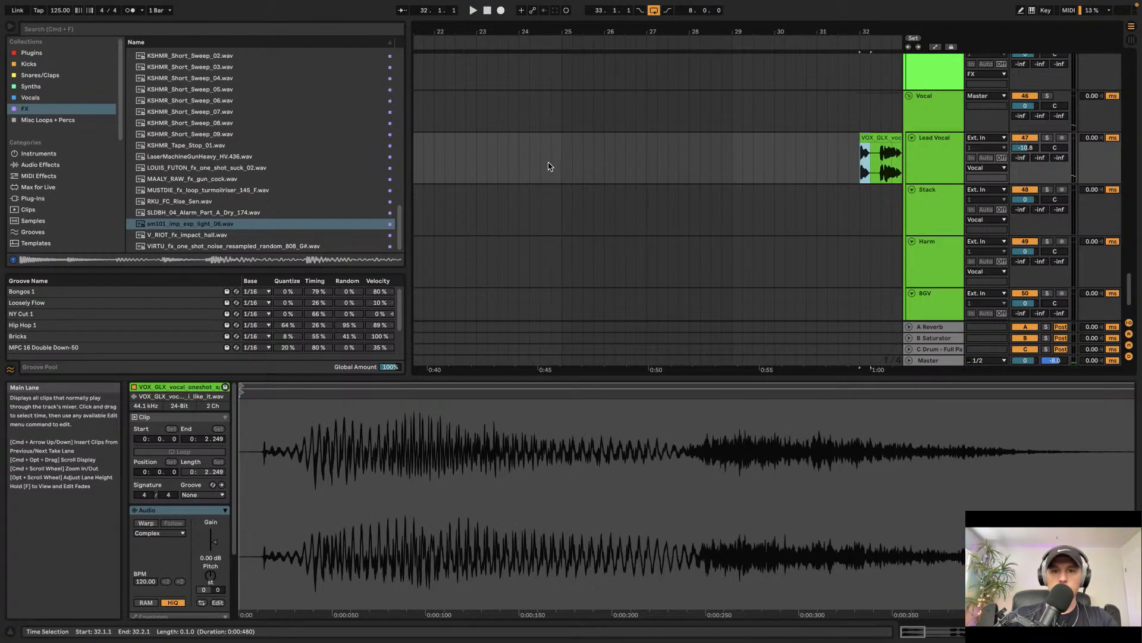
pyautogui.click(563, 163)
pyautogui.press('super+v')
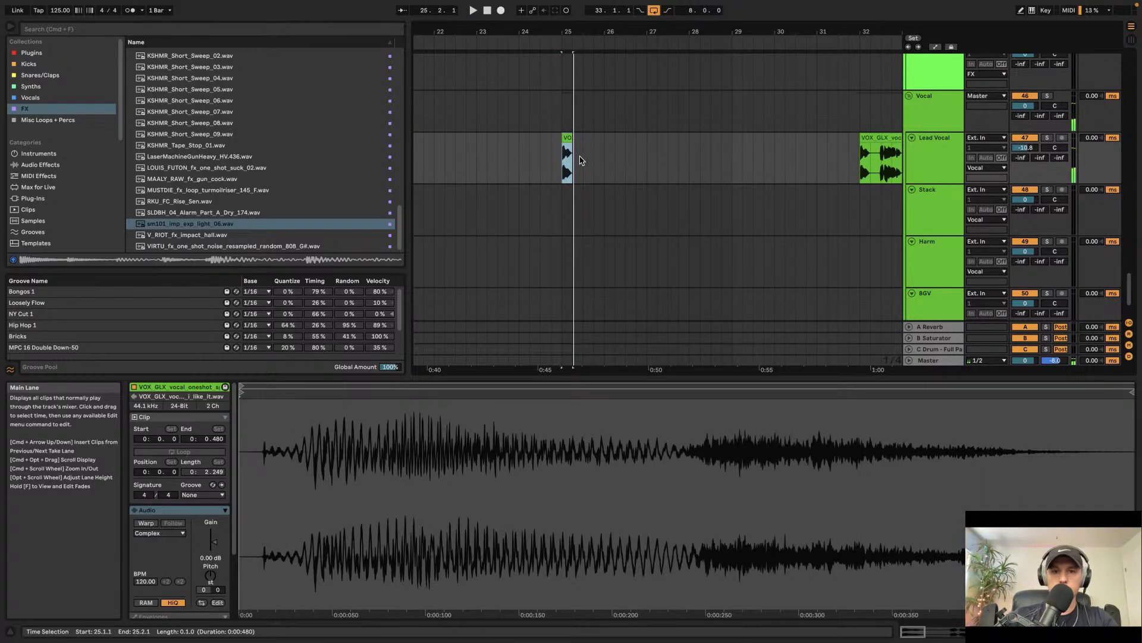
pyautogui.click(583, 161)
pyautogui.press('super+v')
pyautogui.moveTo(605, 161); pyautogui.dragTo(564, 168)
pyautogui.press('space')
pyautogui.press('super+d')
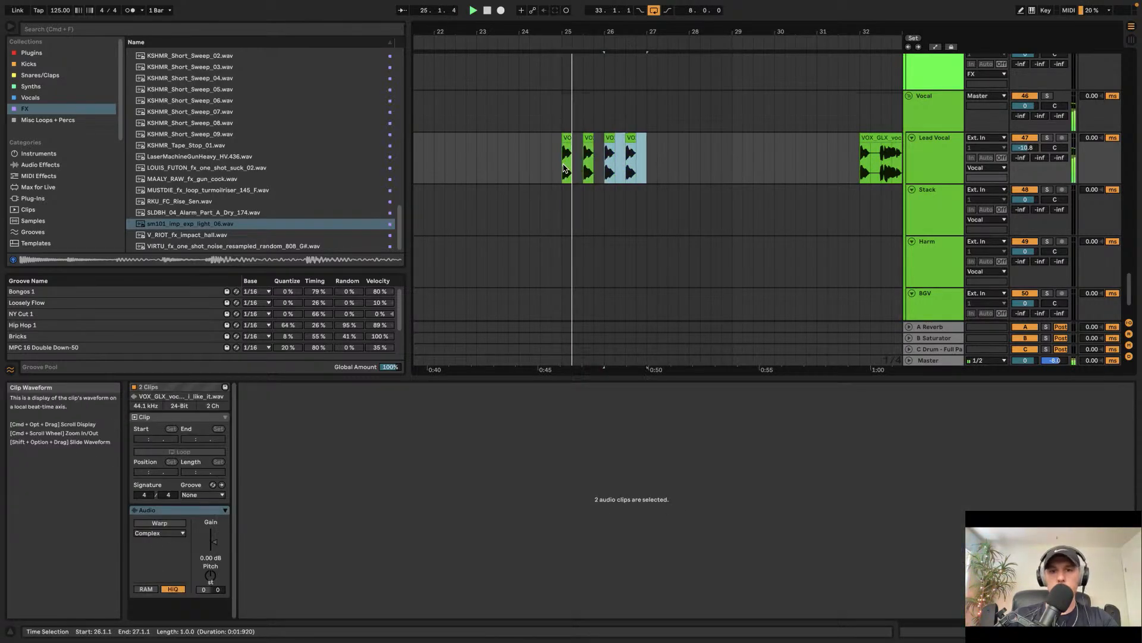
pyautogui.press('super+d')
pyautogui.press('super+d')
pyautogui.press('super+d')
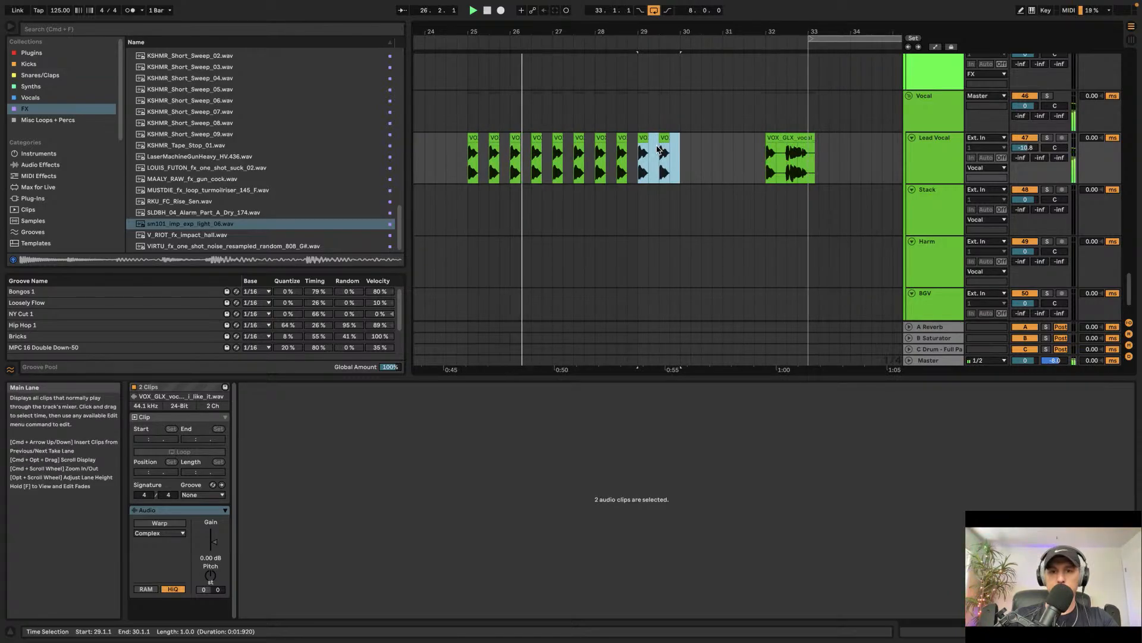
pyautogui.press('super+d')
pyautogui.scroll(5, 644, 139)
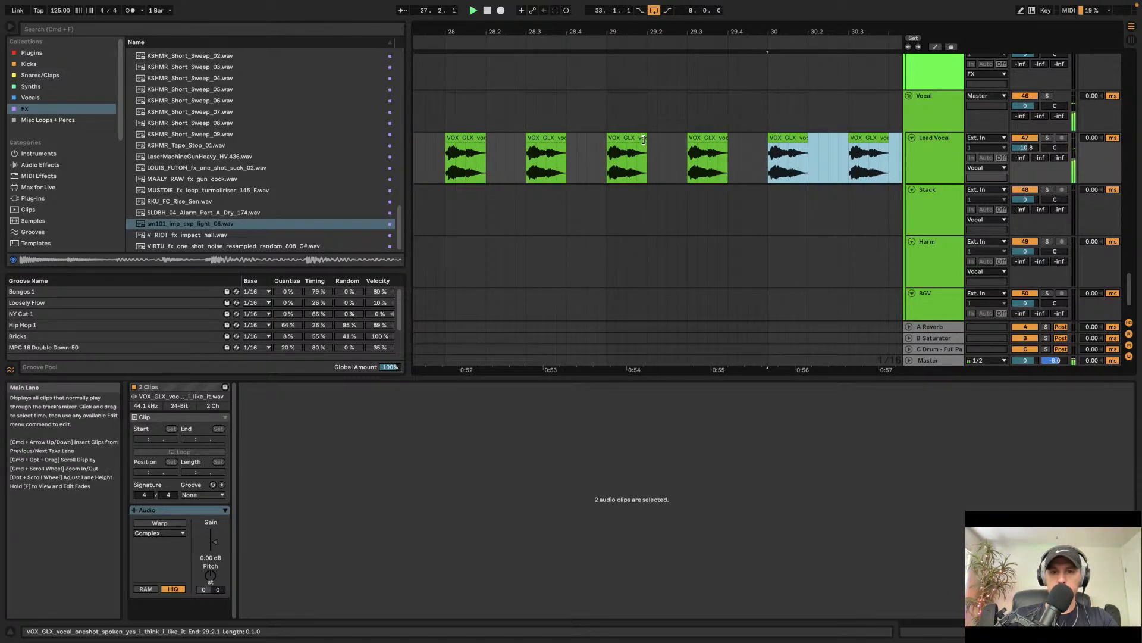
# Step: Duplicate the vocal one-shot near bar 29 several times to make faster repeats toward bar 31
pyautogui.click(644, 139)
pyautogui.press('super+d')
pyautogui.press('super+d')
pyautogui.press('super+d')
pyautogui.scroll(-2, 636, 138)
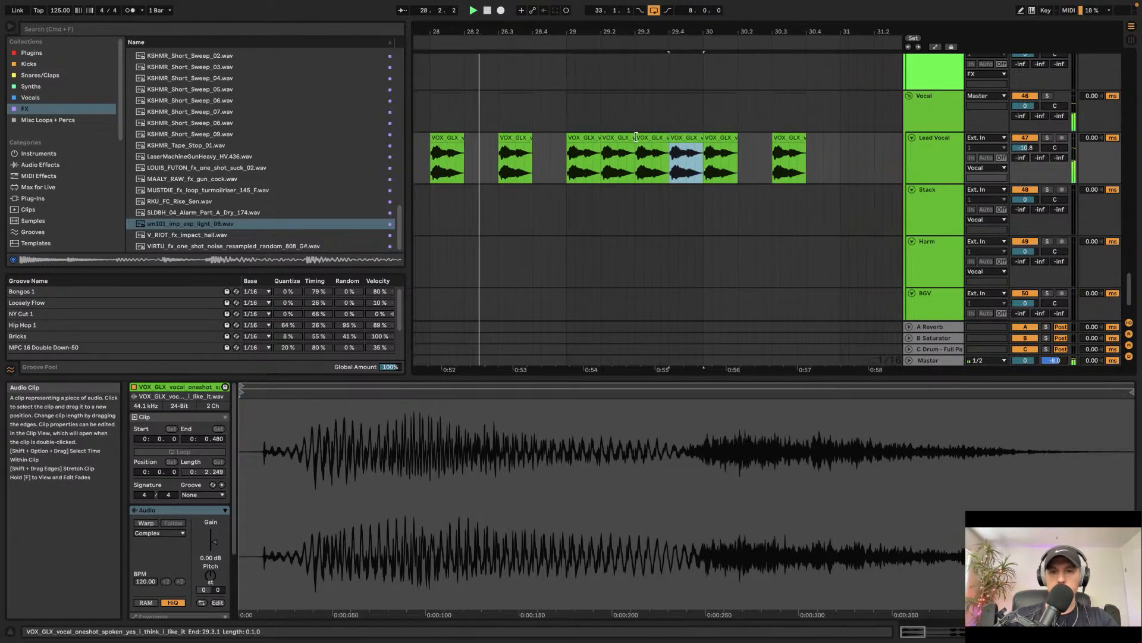
pyautogui.press('super+d')
pyautogui.press('super+d')
pyautogui.press('super+d')
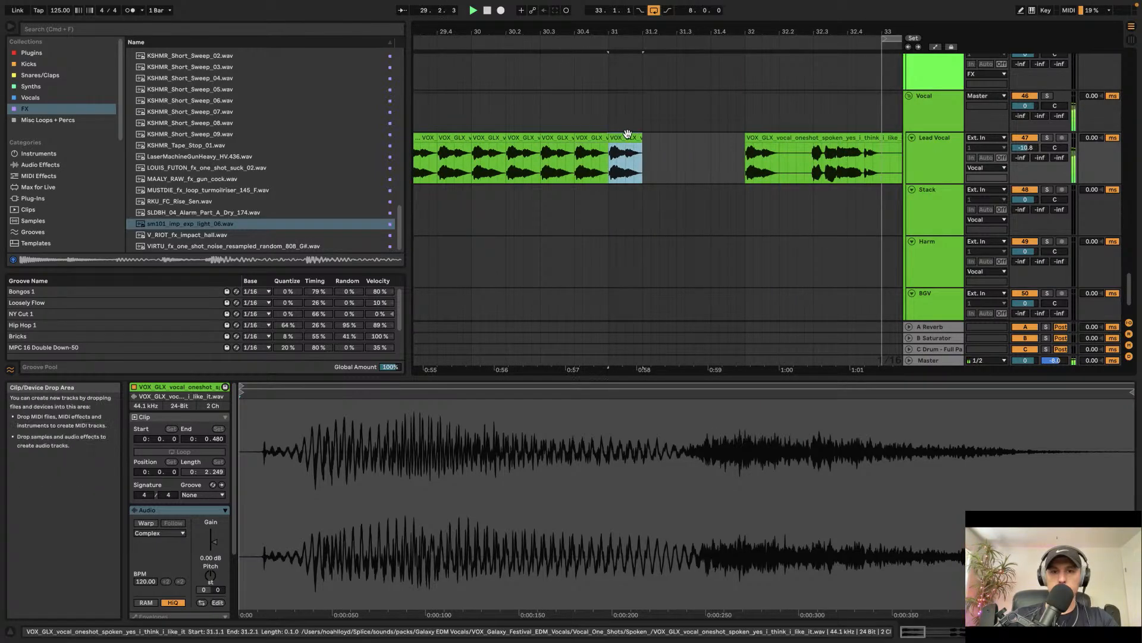
# Step: Shorten the last vocal one-shot clip to about half its length and duplicate it repeatedly up to bar 32
pyautogui.moveTo(641, 139); pyautogui.dragTo(623, 140)
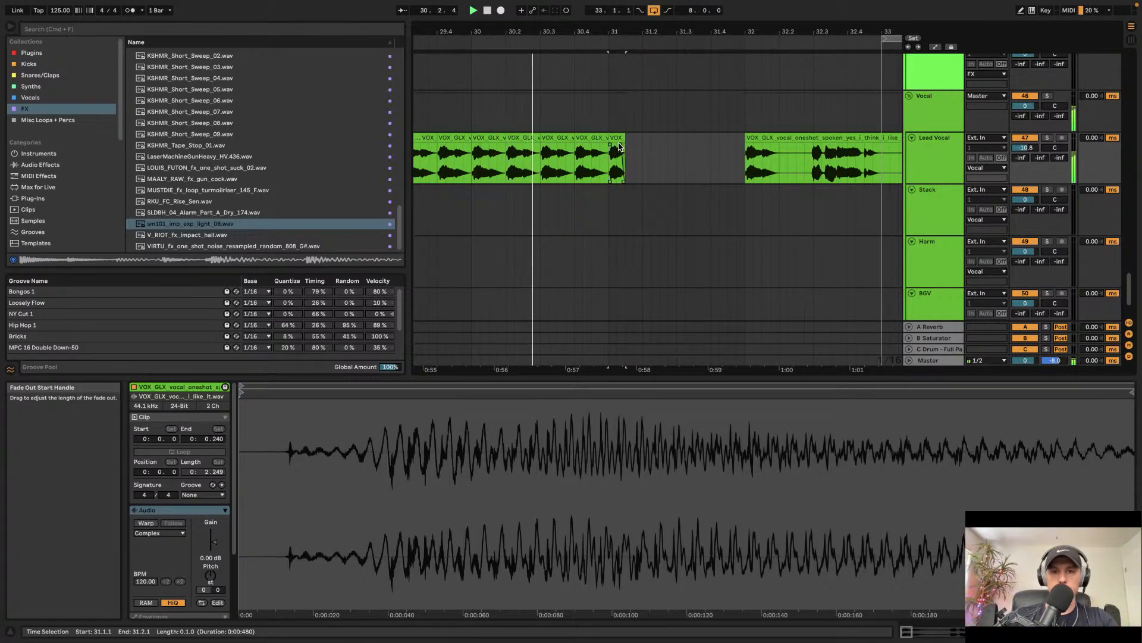
pyautogui.click(617, 139)
pyautogui.press('super+d')
pyautogui.press('super+d')
pyautogui.press('super+d')
pyautogui.press('super+d')
pyautogui.press('super+d')
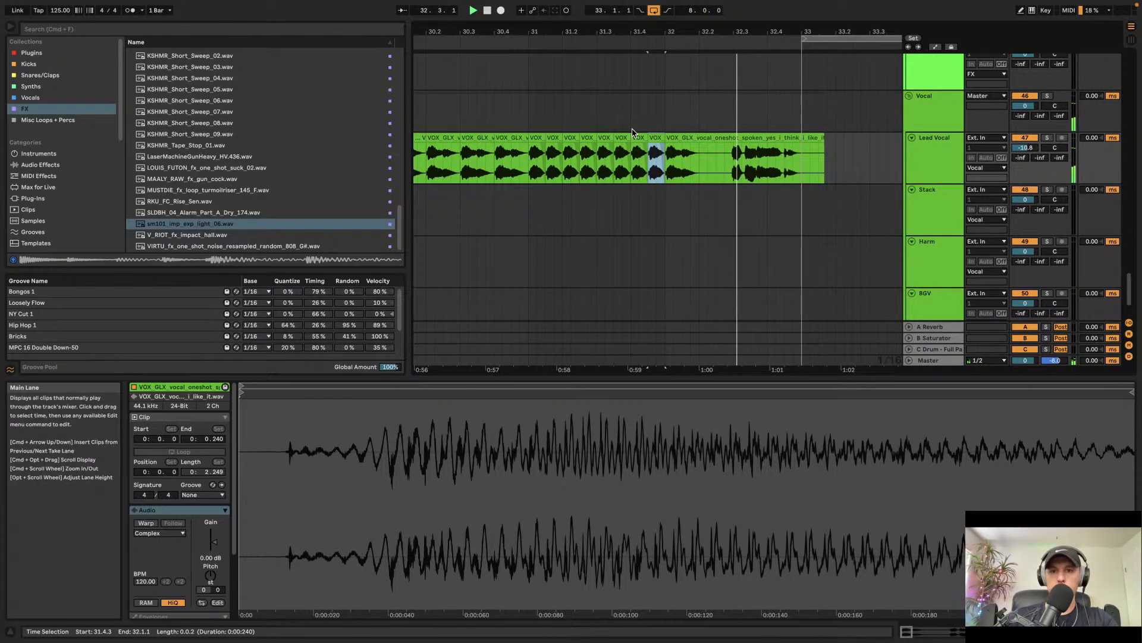
# Step: Add an EQ Eight to the Lead Vocal track's device chain
pyautogui.scroll(-5, 634, 133)
pyautogui.scroll(2, 634, 134)
pyautogui.scroll(-2, 634, 133)
pyautogui.scroll(5, 634, 133)
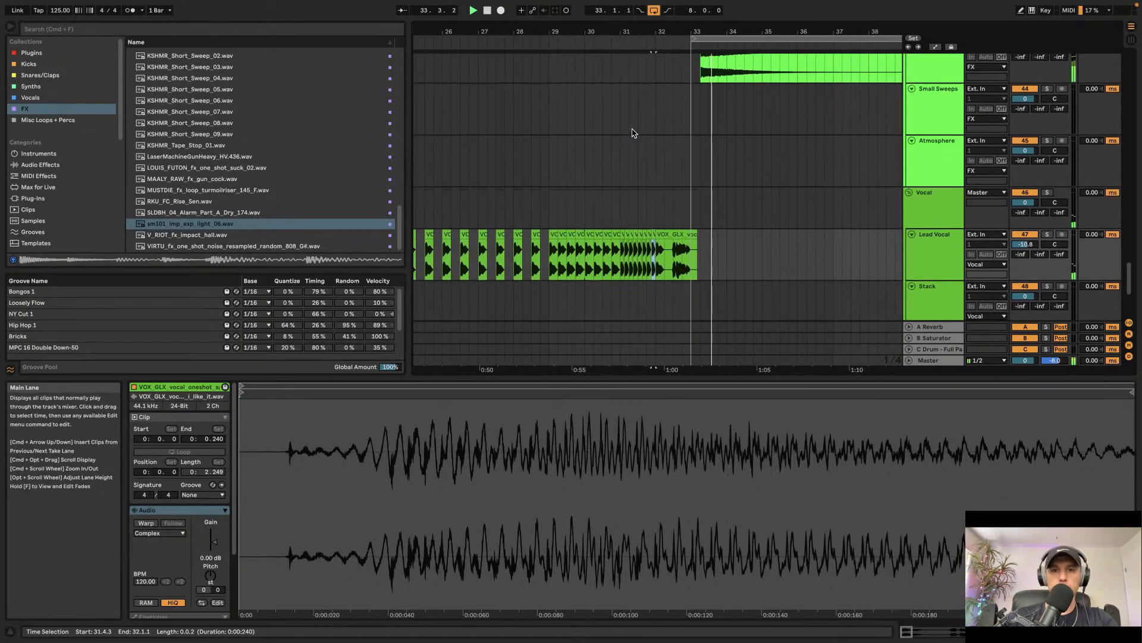
pyautogui.scroll(-5, 633, 133)
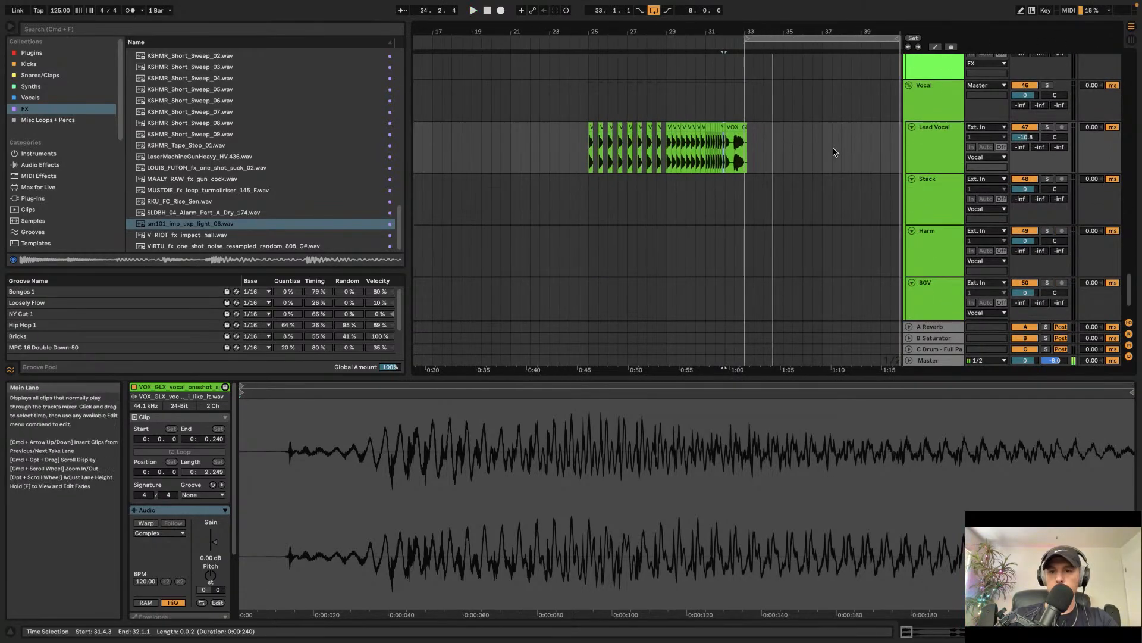
pyautogui.click(912, 141)
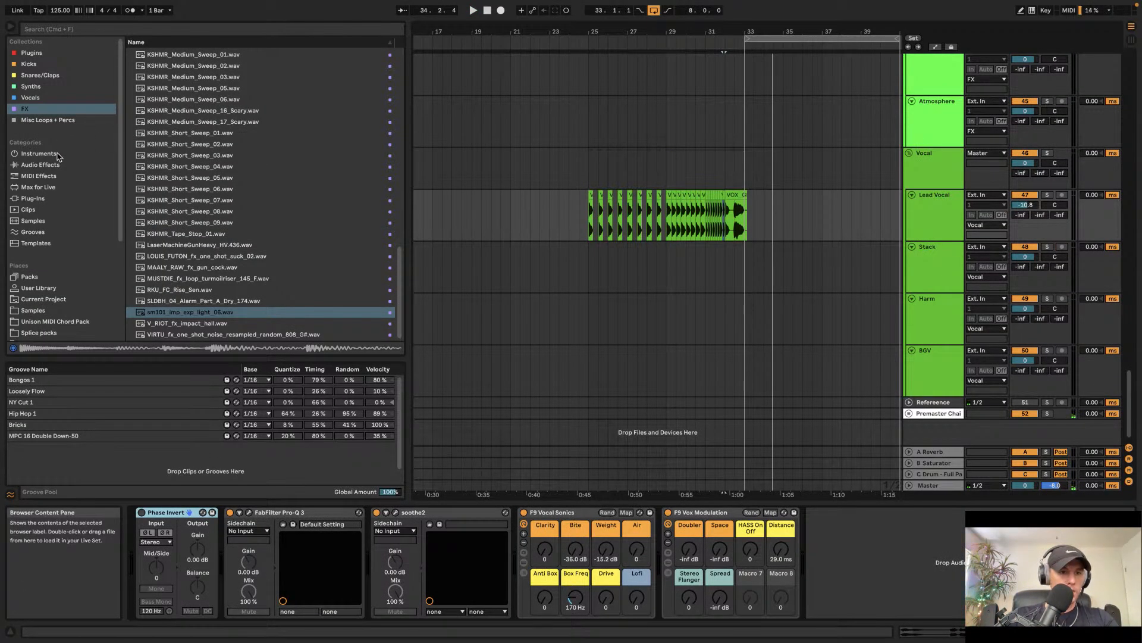
pyautogui.click(52, 165)
pyautogui.click(167, 204)
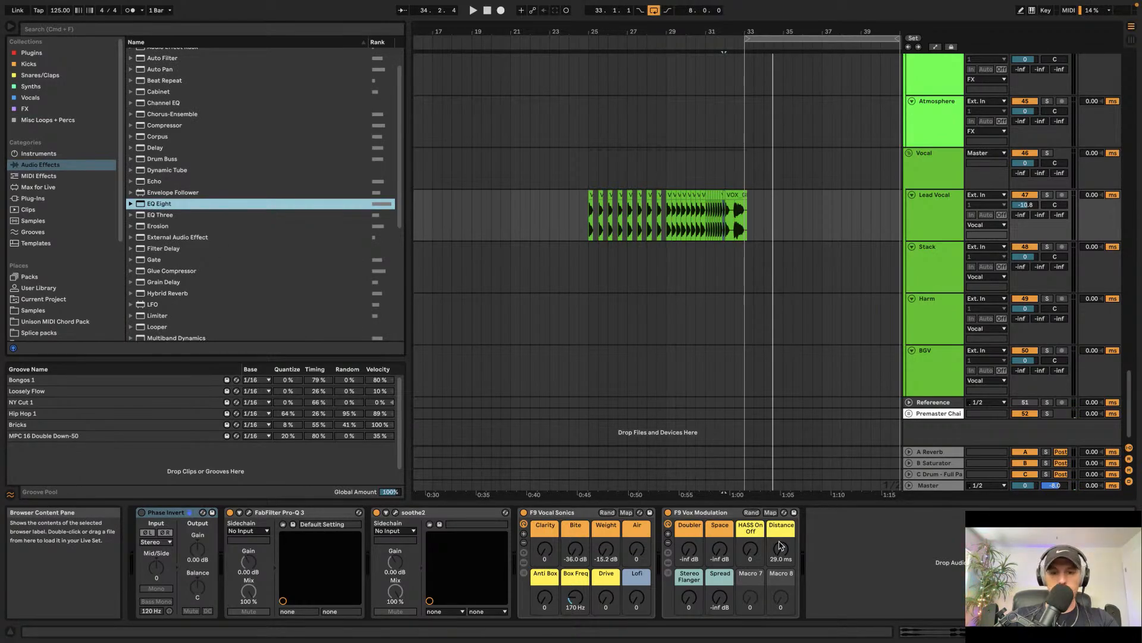
pyautogui.moveTo(780, 546); pyautogui.dragTo(884, 569)
pyautogui.click(985, 611)
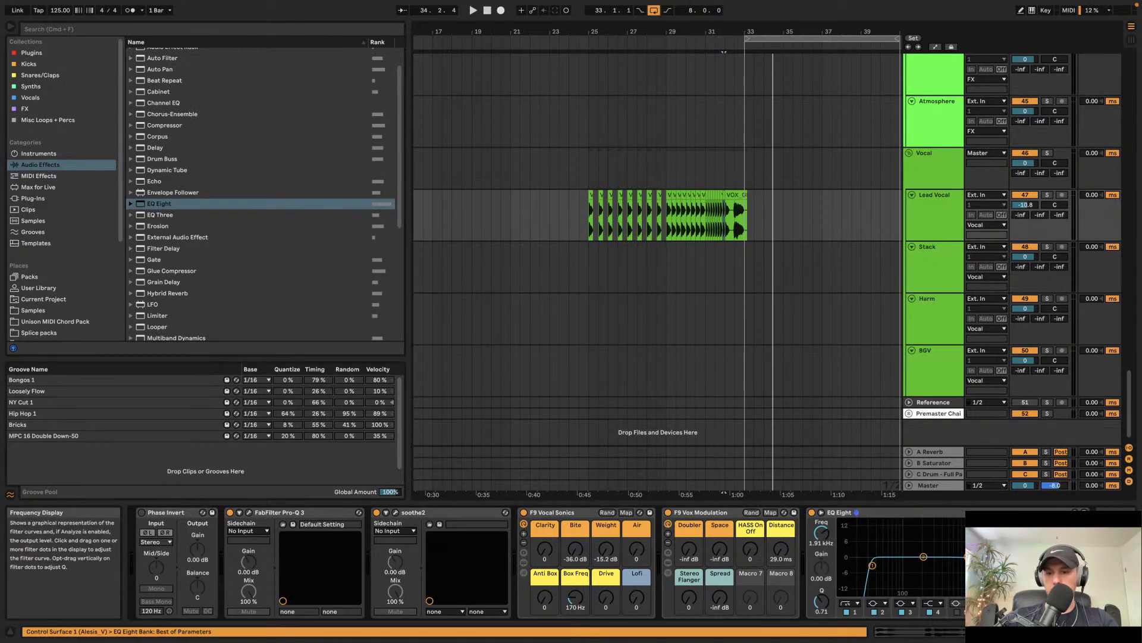
# Step: Automate the EQ Eight band frequency to rise across the vocal build-up from bar 25, and play it back
pyautogui.press('a')
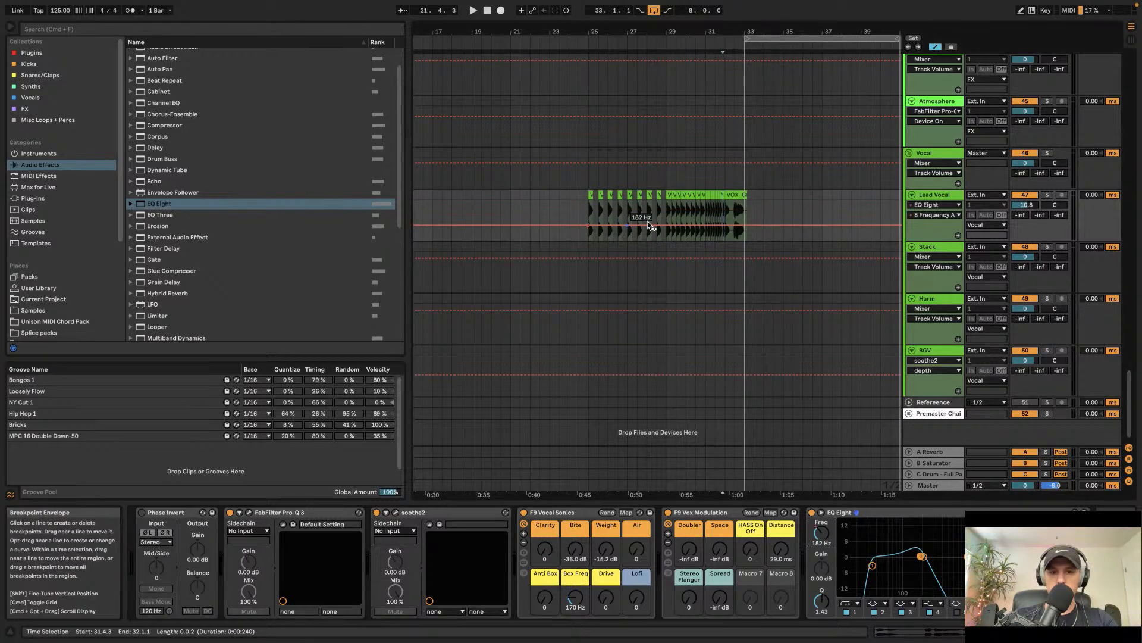
pyautogui.moveTo(726, 225); pyautogui.dragTo(726, 200)
pyautogui.press('space')
pyautogui.click(589, 208)
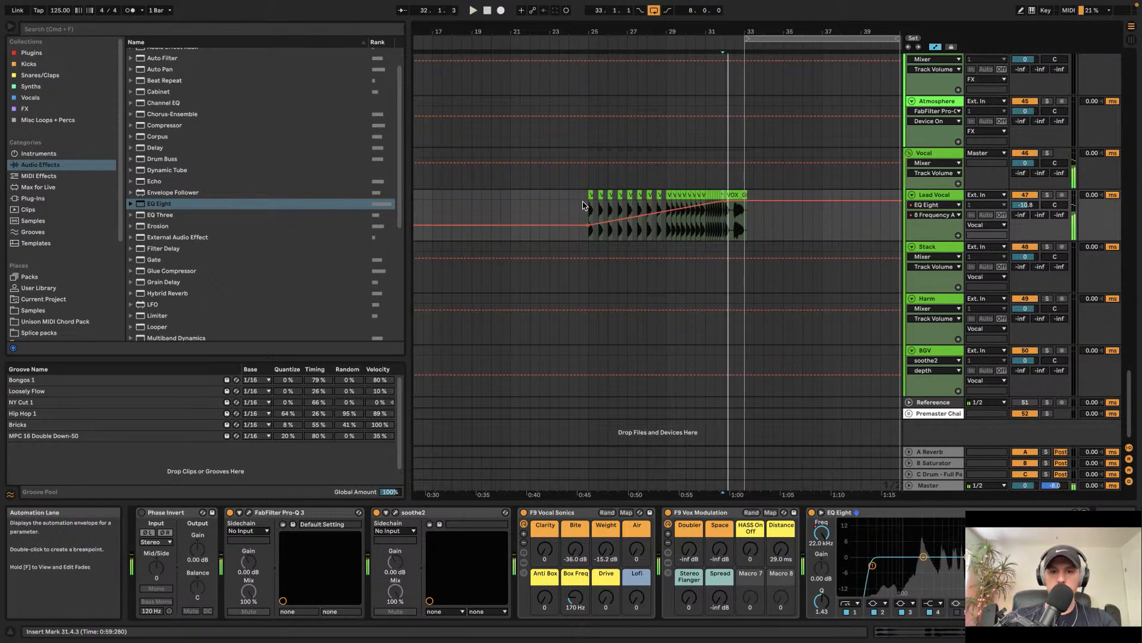
pyautogui.press('space')
pyautogui.press('space')
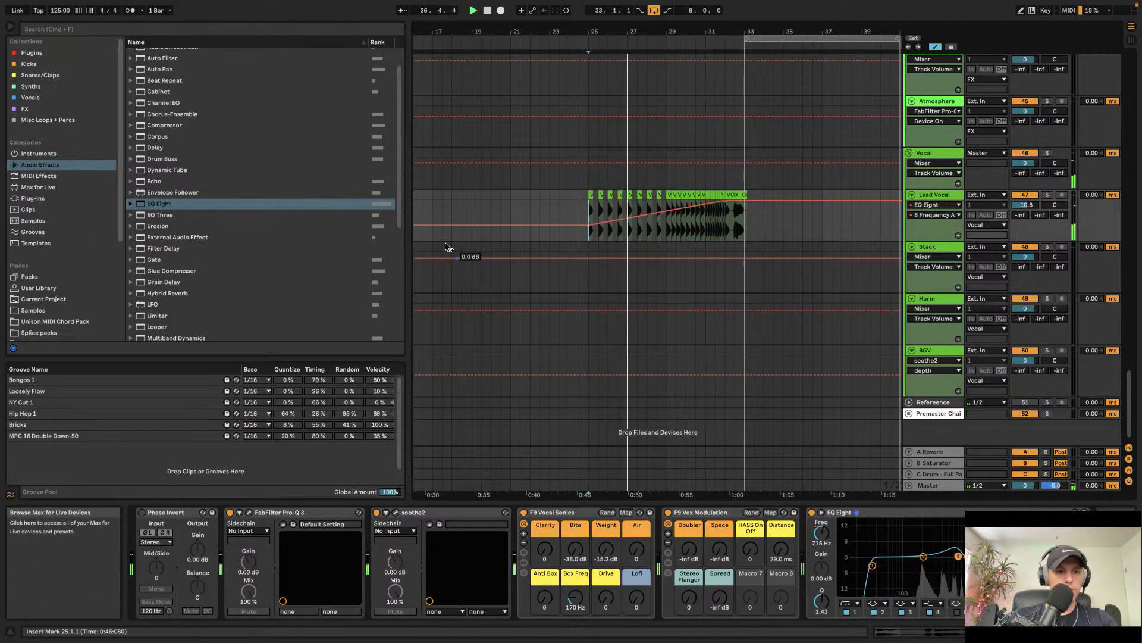
# Step: Add the ValhallaVintageVerb plugin to the Lead Vocal track
pyautogui.scroll(-6, 178, 333)
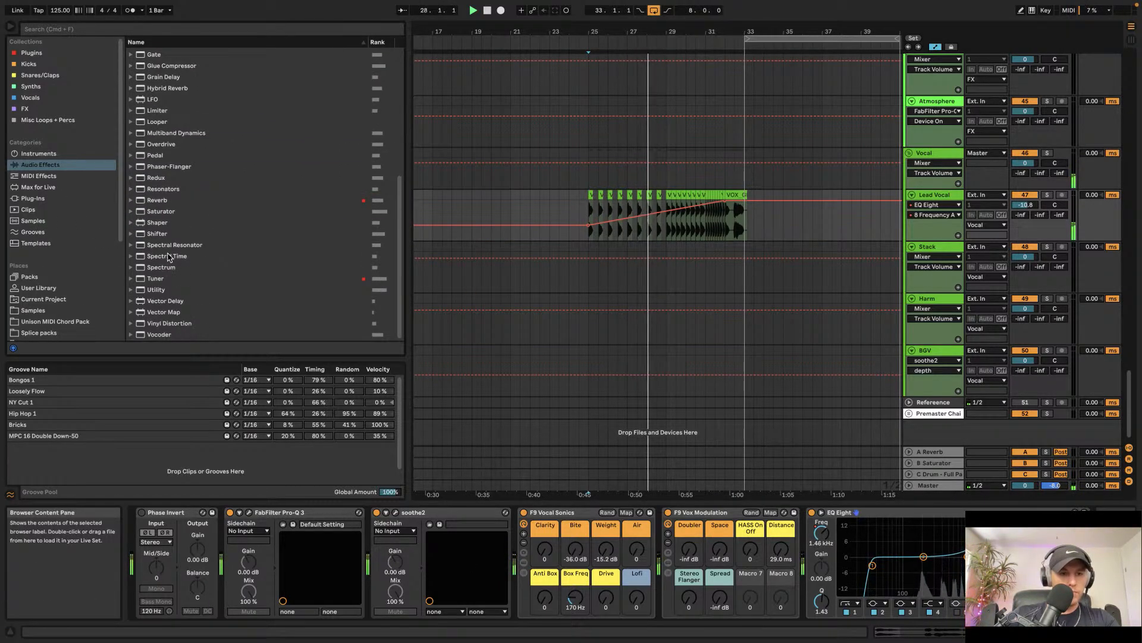
pyautogui.click(32, 52)
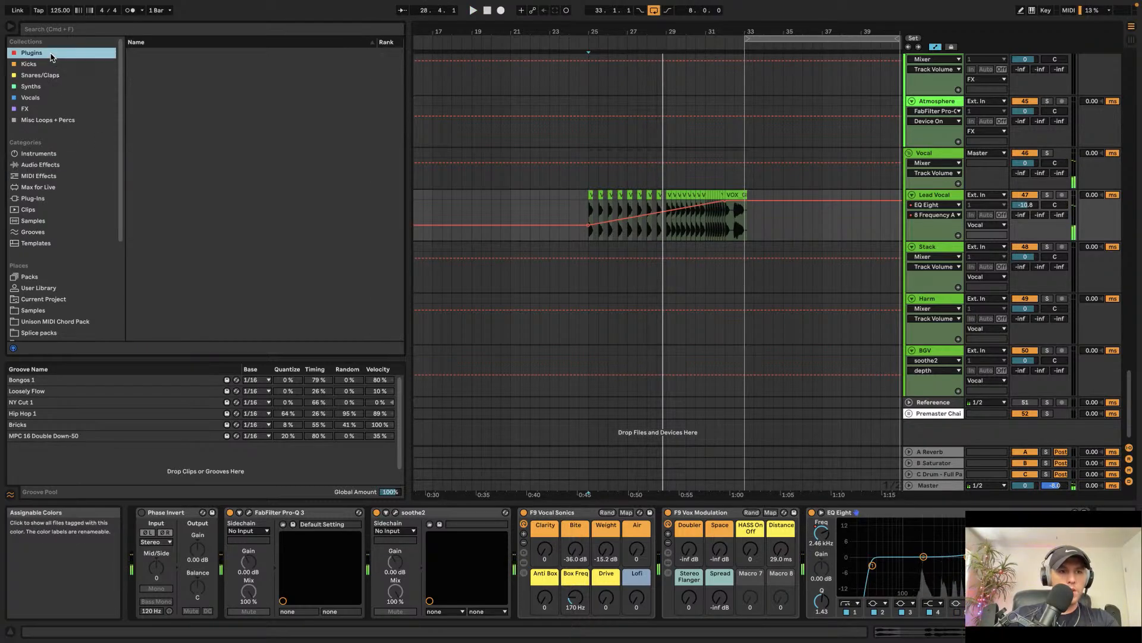
pyautogui.click(185, 289)
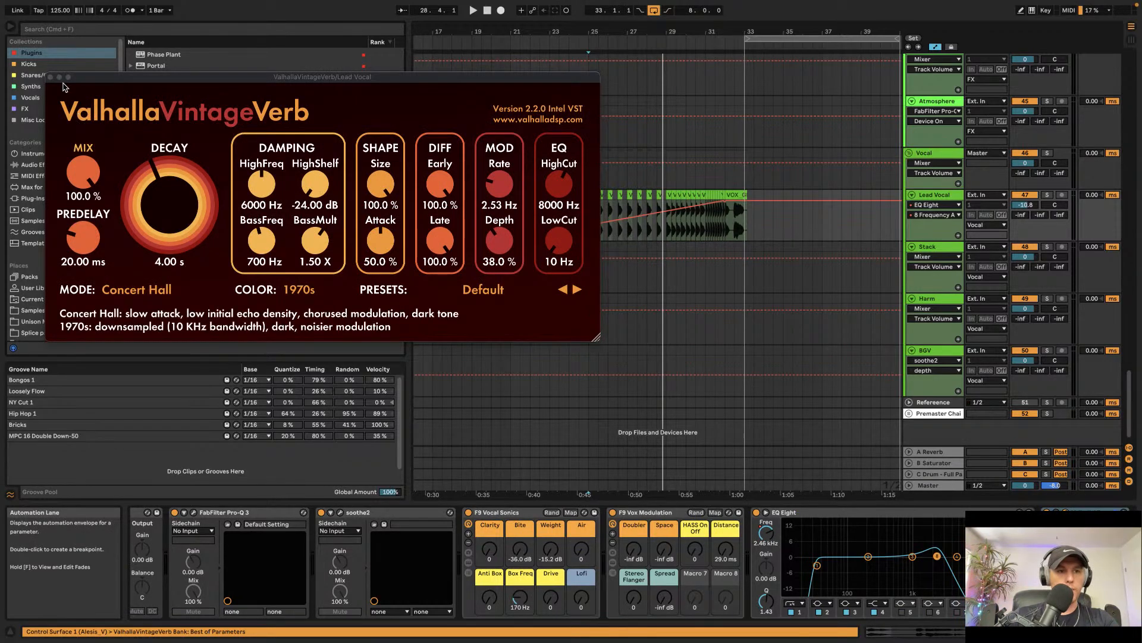
pyautogui.click(51, 78)
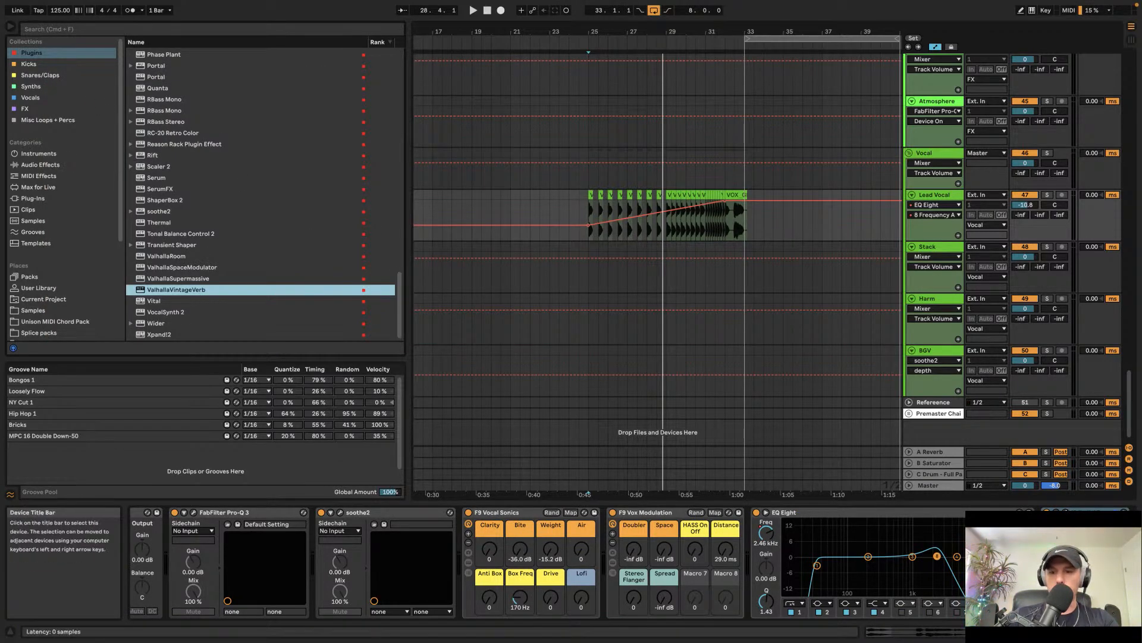
# Step: Set ValhallaVintageVerb's mode to Bright Hall and color to NOW, and select its Mix for automation
pyautogui.click(1065, 512)
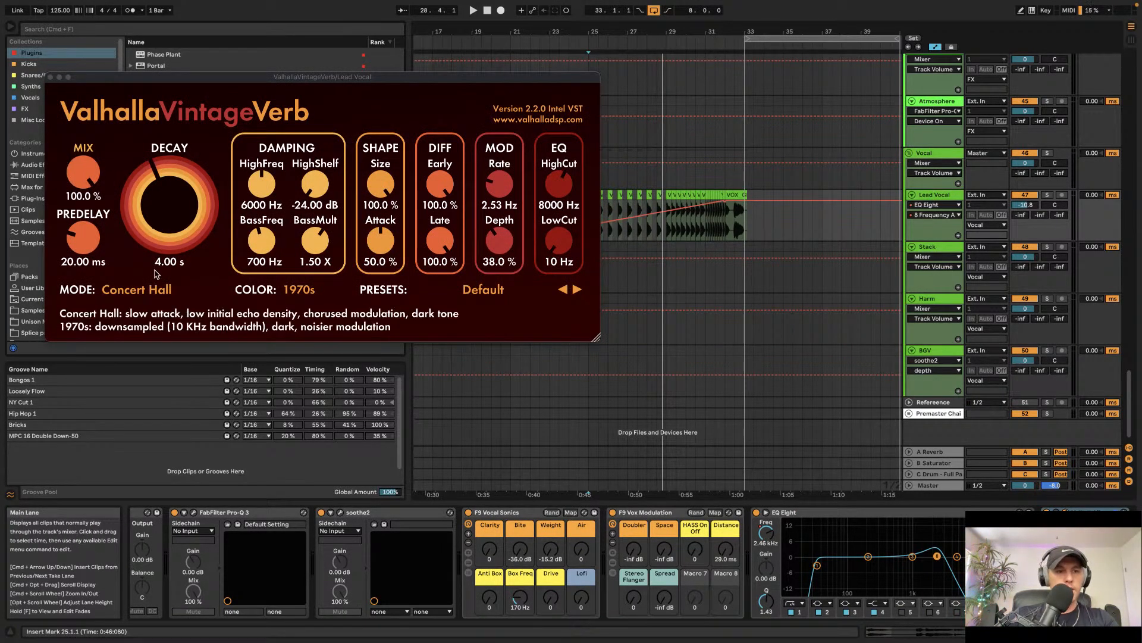
pyautogui.click(151, 290)
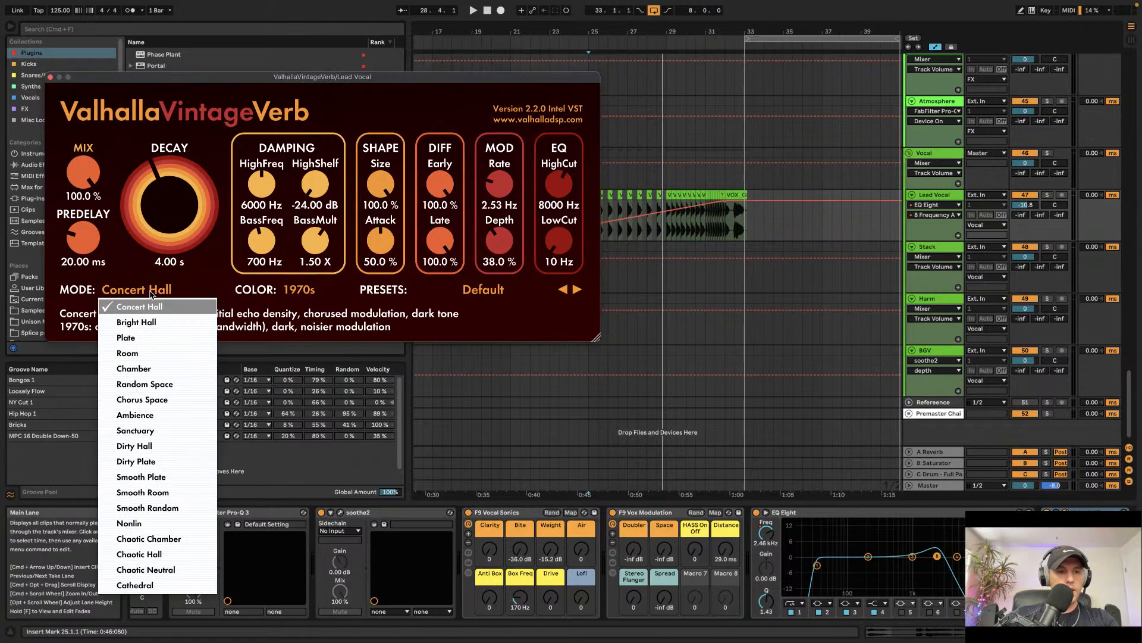
pyautogui.click(146, 325)
pyautogui.click(307, 333)
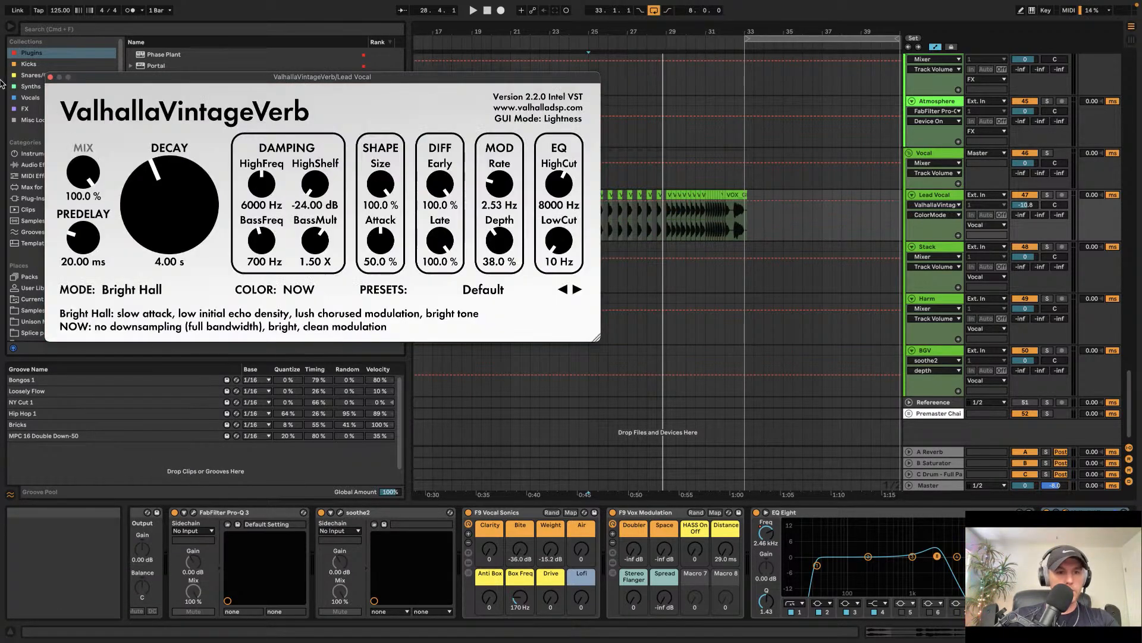
pyautogui.click(87, 168)
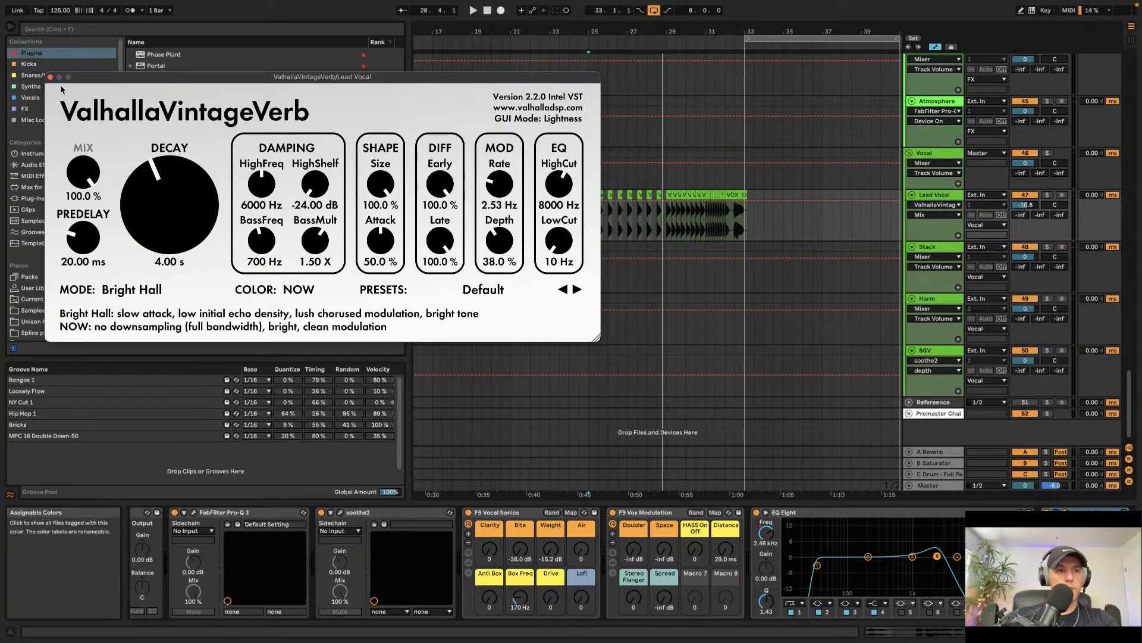
pyautogui.click(50, 77)
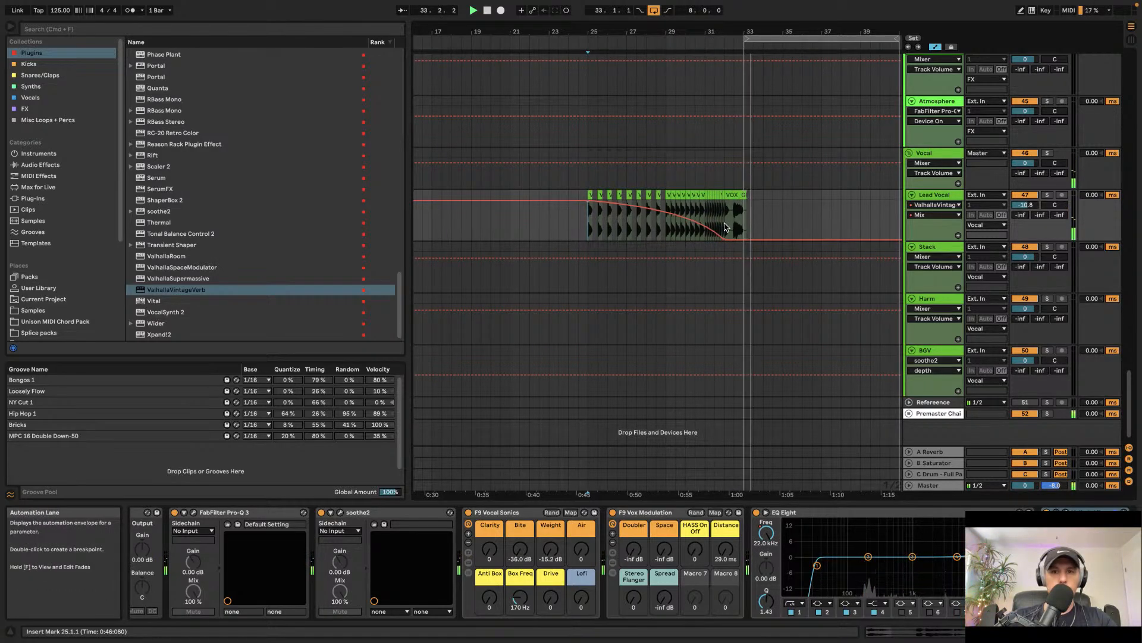
# Step: Insert a new MIDI track below the Snare track and name it Build Snare
pyautogui.scroll(15, 725, 226)
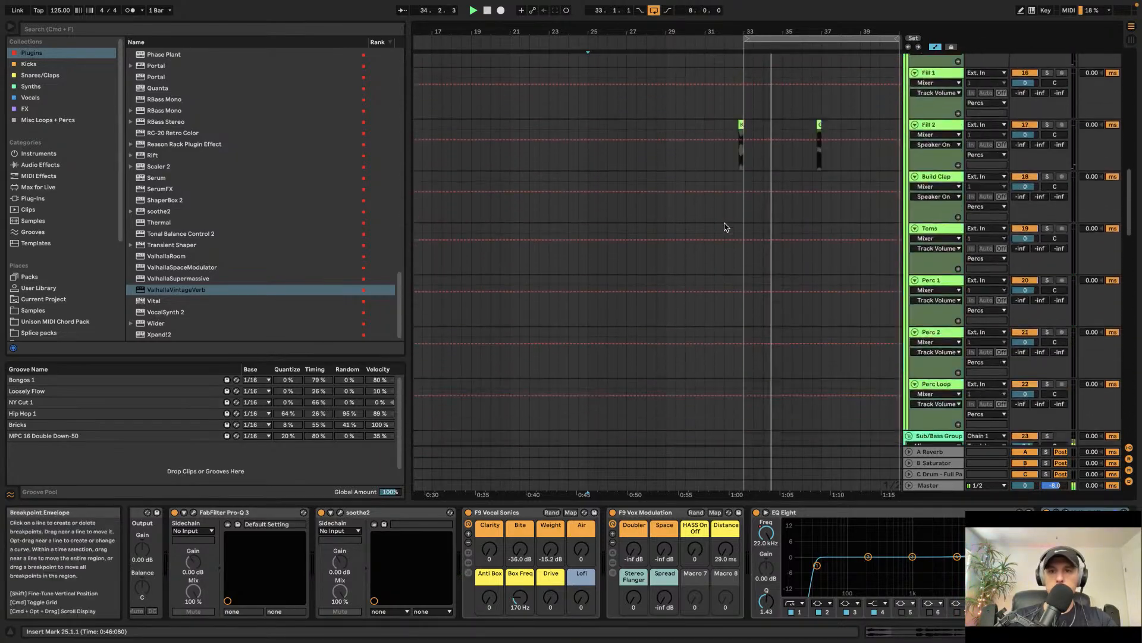
pyautogui.scroll(15, 725, 227)
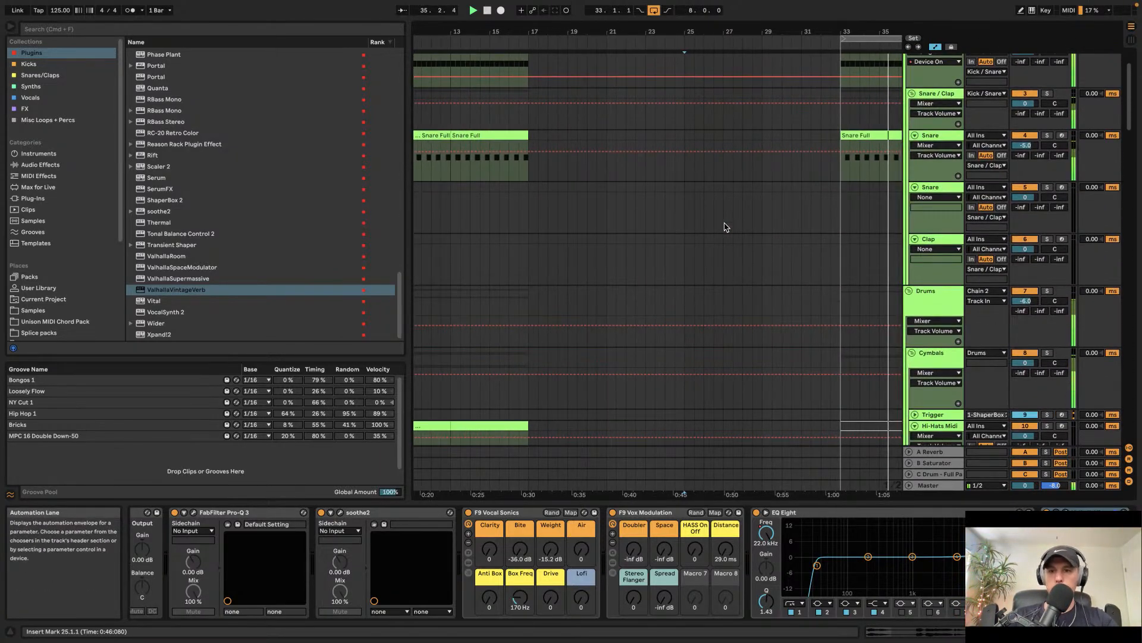
pyautogui.click(943, 226)
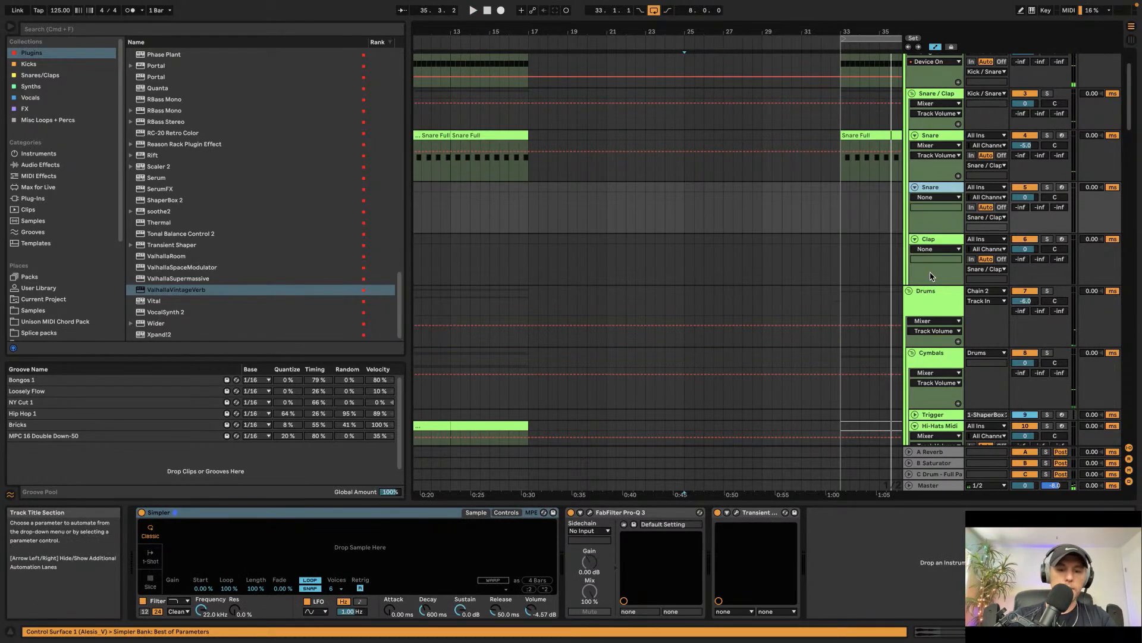
pyautogui.press('super+shift+t')
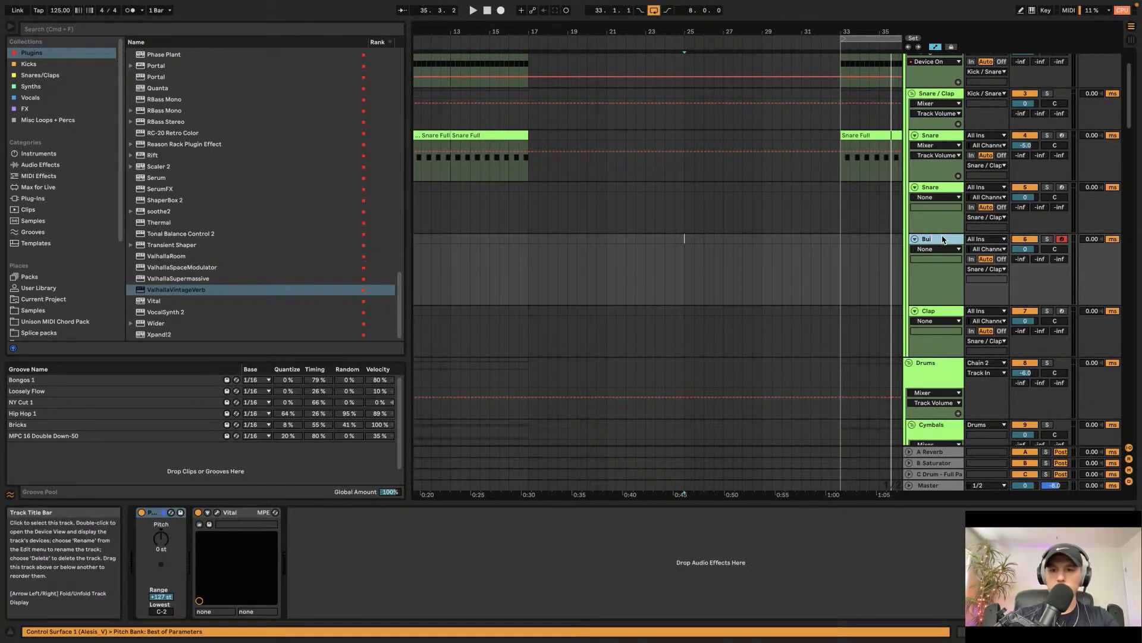
pyautogui.write('Snare')
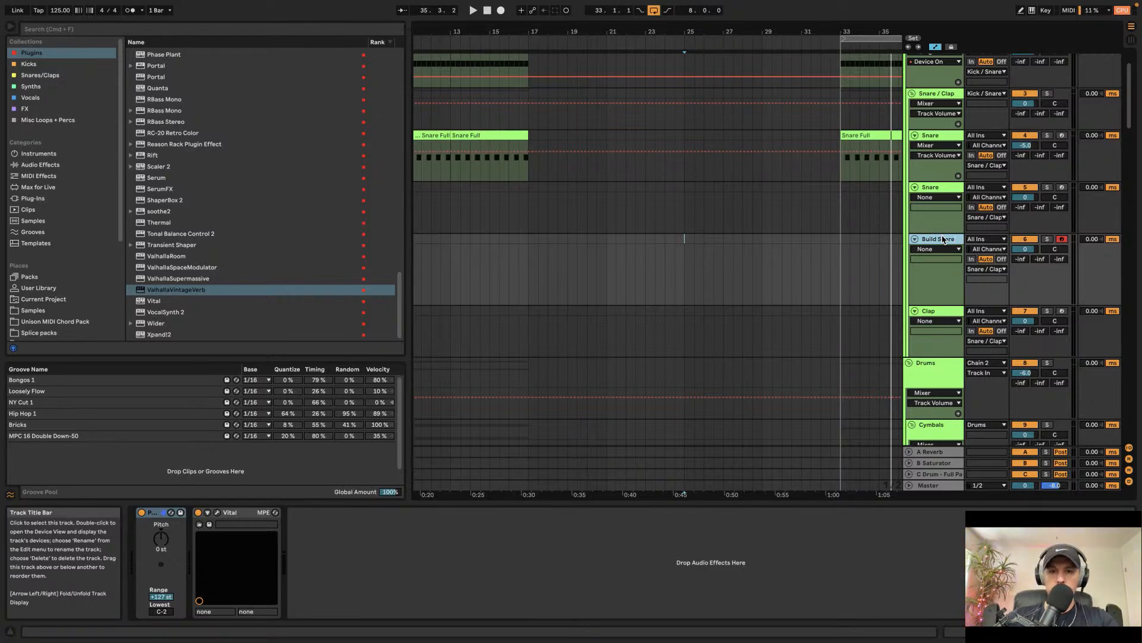
# Step: Browse Deceiver Vol 4 snares and load Evolution Of Sound - Snare 4 onto the Build Snare track
pyautogui.click(42, 308)
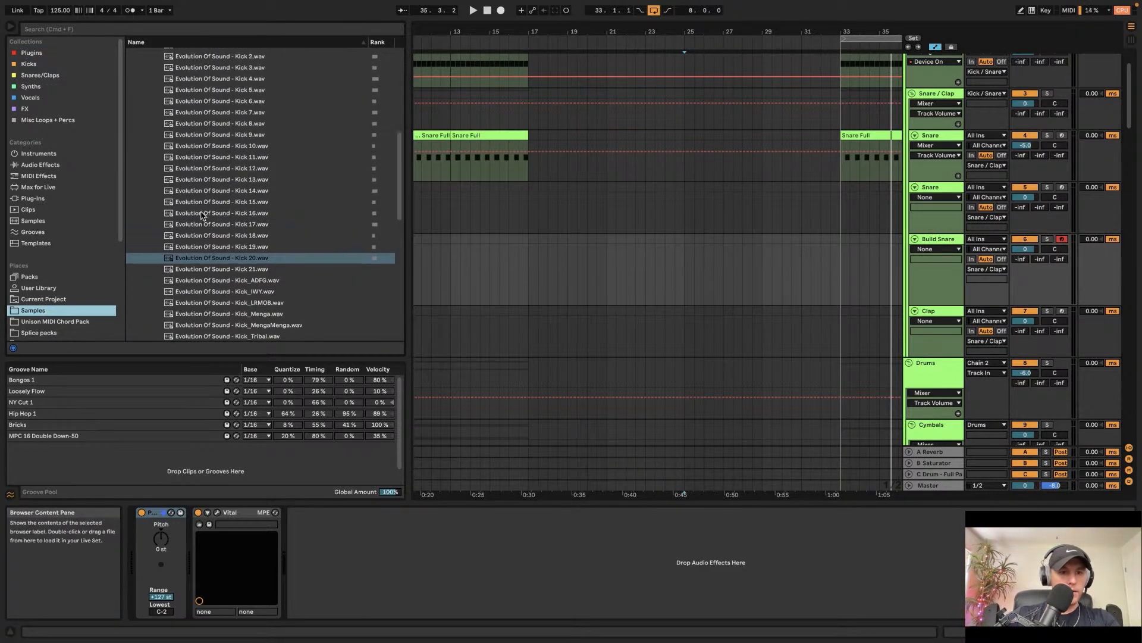
pyautogui.click(156, 168)
pyautogui.click(152, 211)
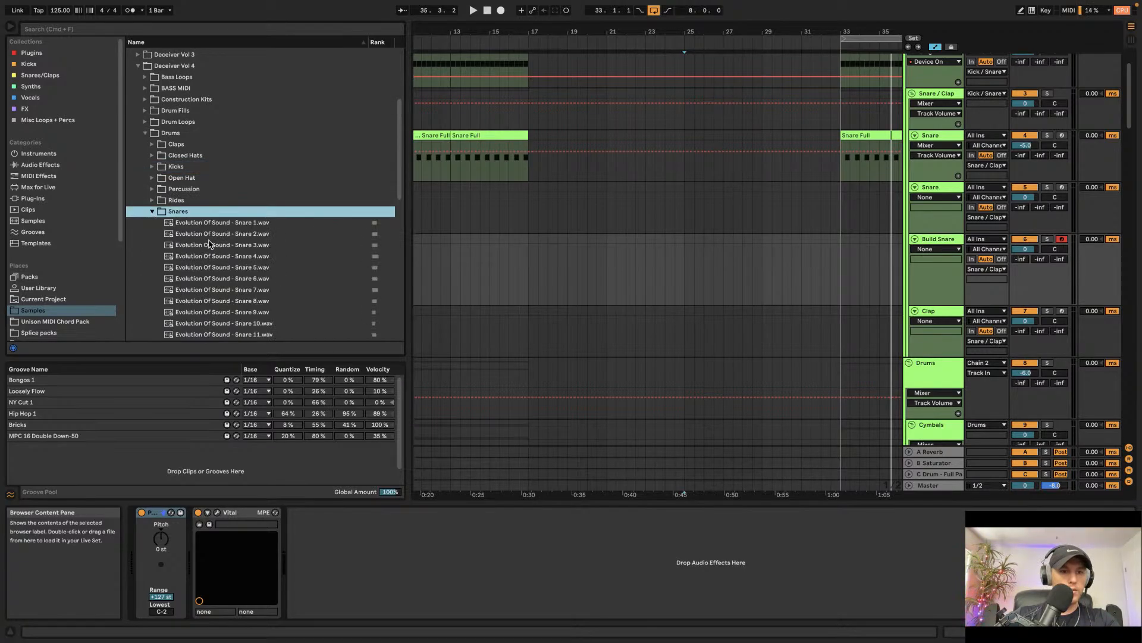
pyautogui.click(210, 244)
pyautogui.click(212, 255)
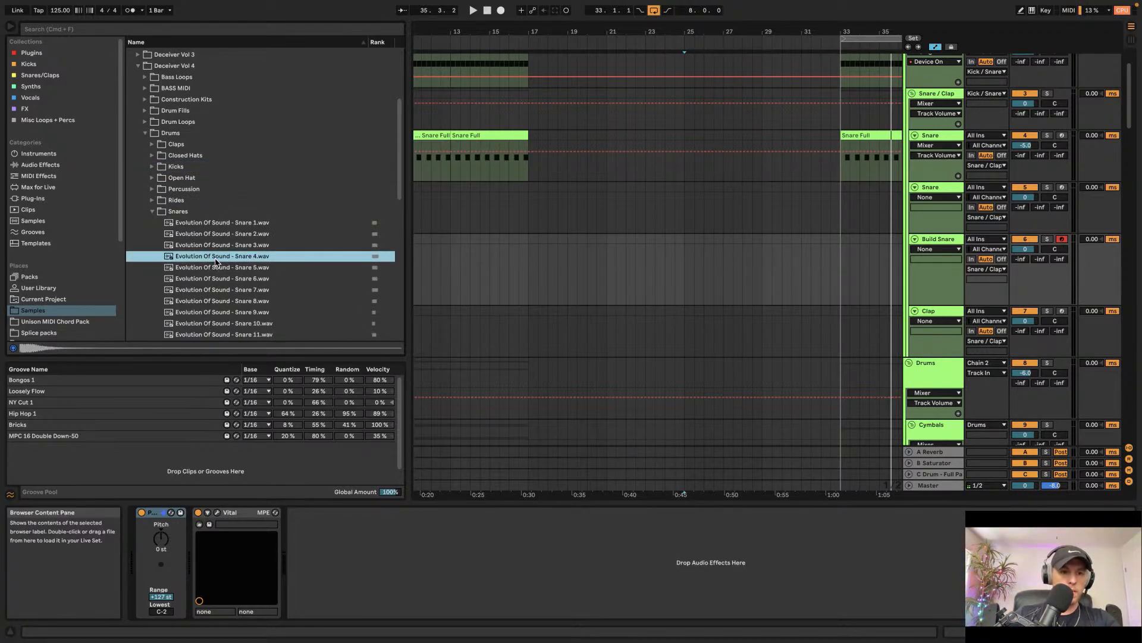
pyautogui.moveTo(633, 267); pyautogui.dragTo(625, 262)
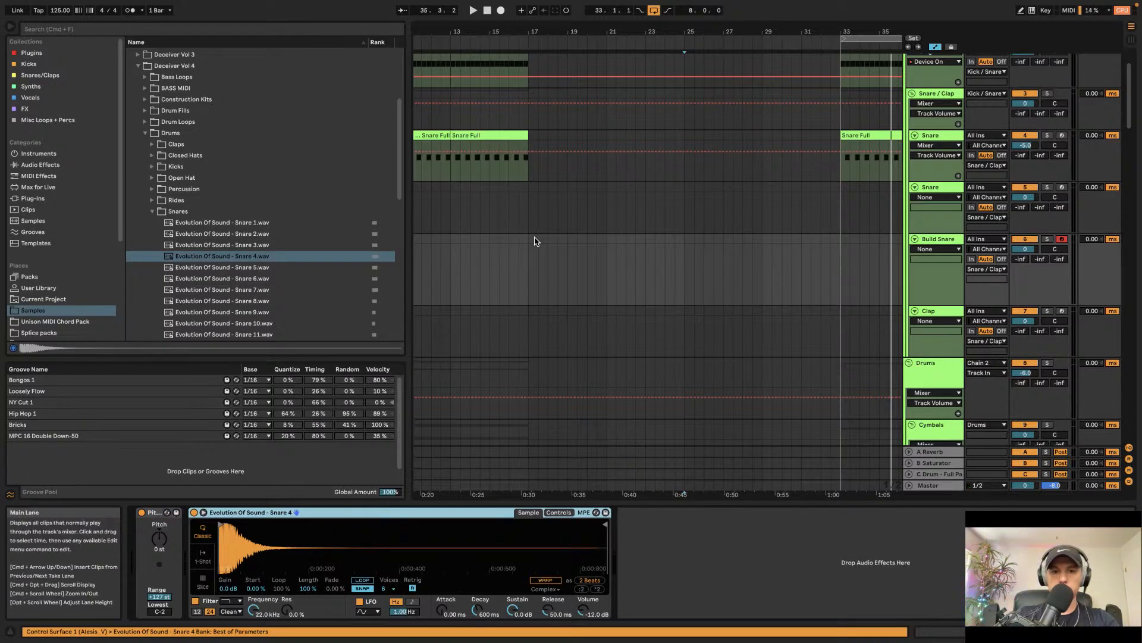
# Step: Insert an empty MIDI clip on the Build Snare track spanning bars 25 to 33
pyautogui.moveTo(528, 242); pyautogui.dragTo(714, 249)
pyautogui.press('super+shift+m')
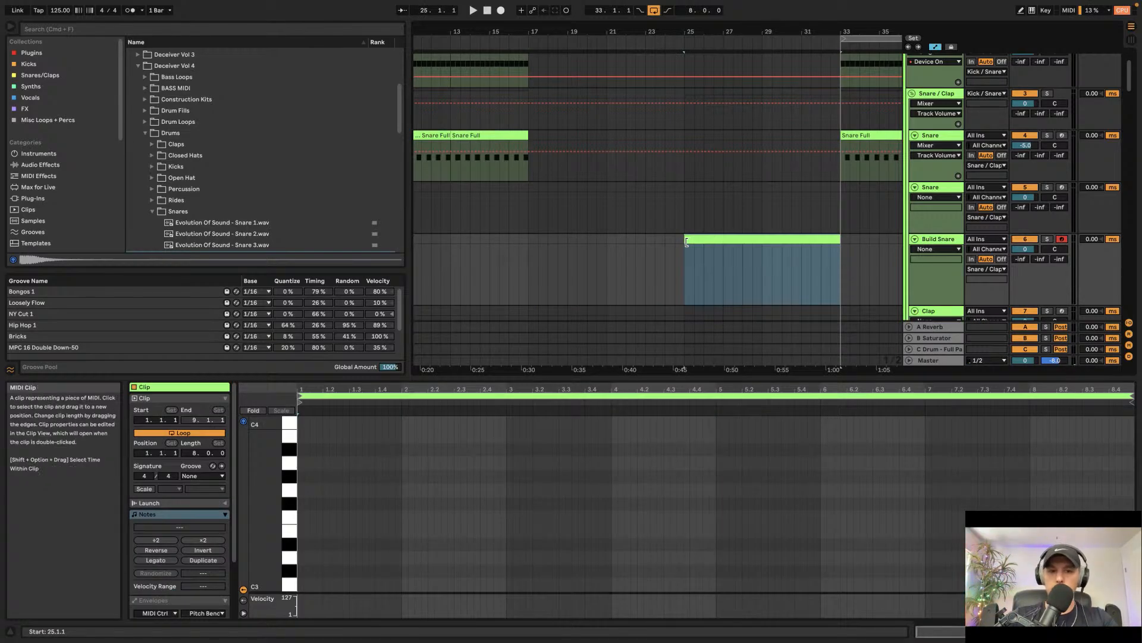
# Step: Draw a run of 1/16 C3 notes in the clip and duplicate them to fill the clip
pyautogui.doubleClick(300, 585)
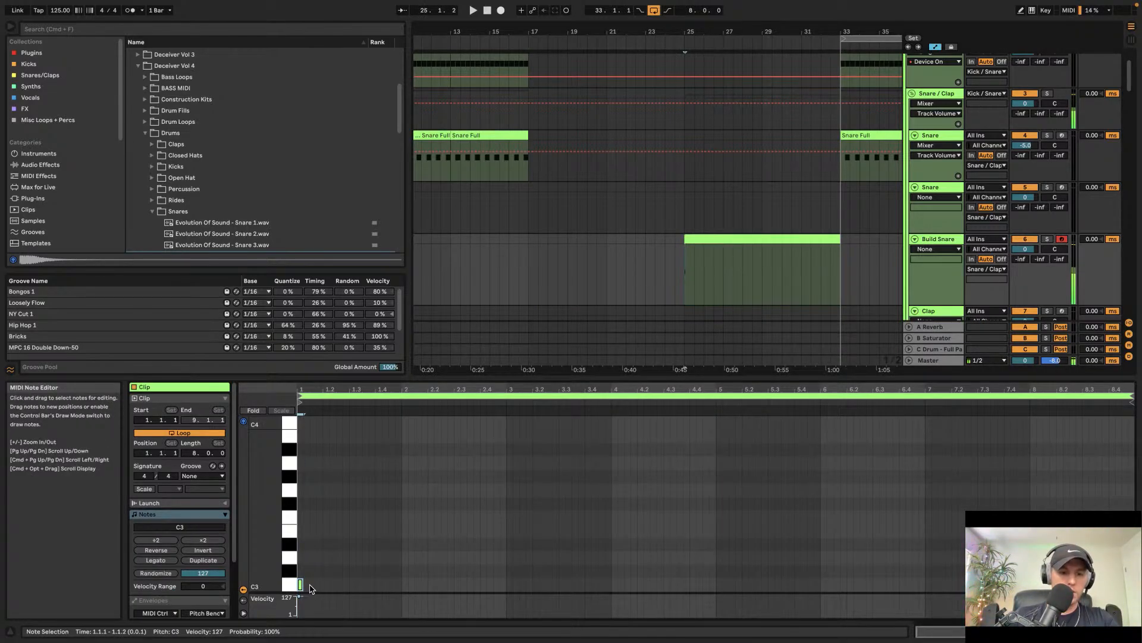
pyautogui.click(289, 580)
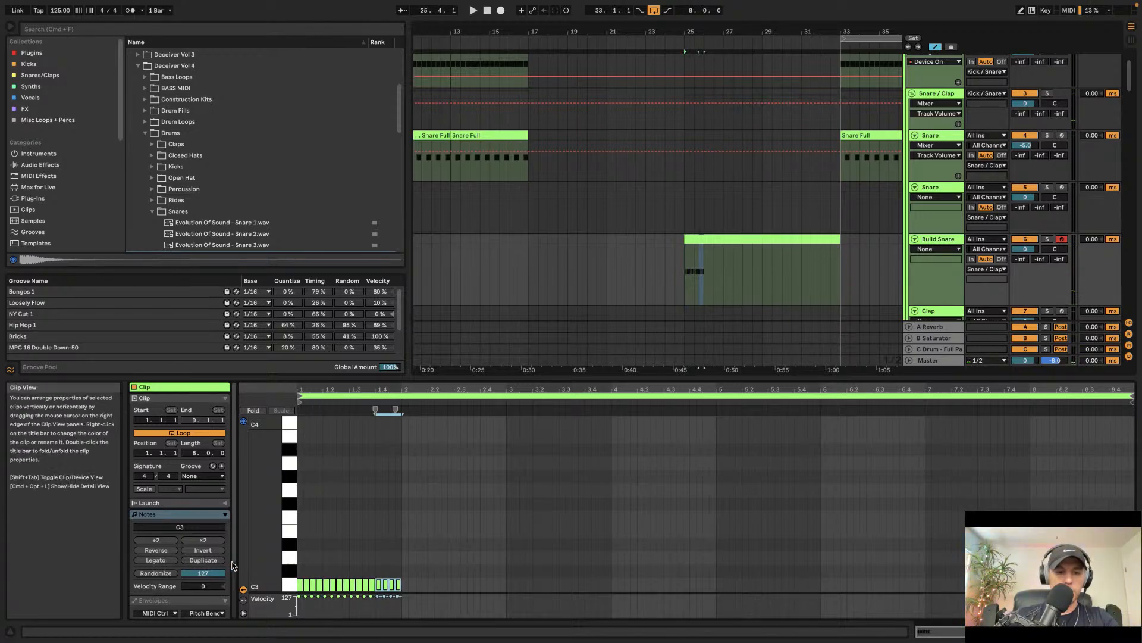
pyautogui.press('super+d')
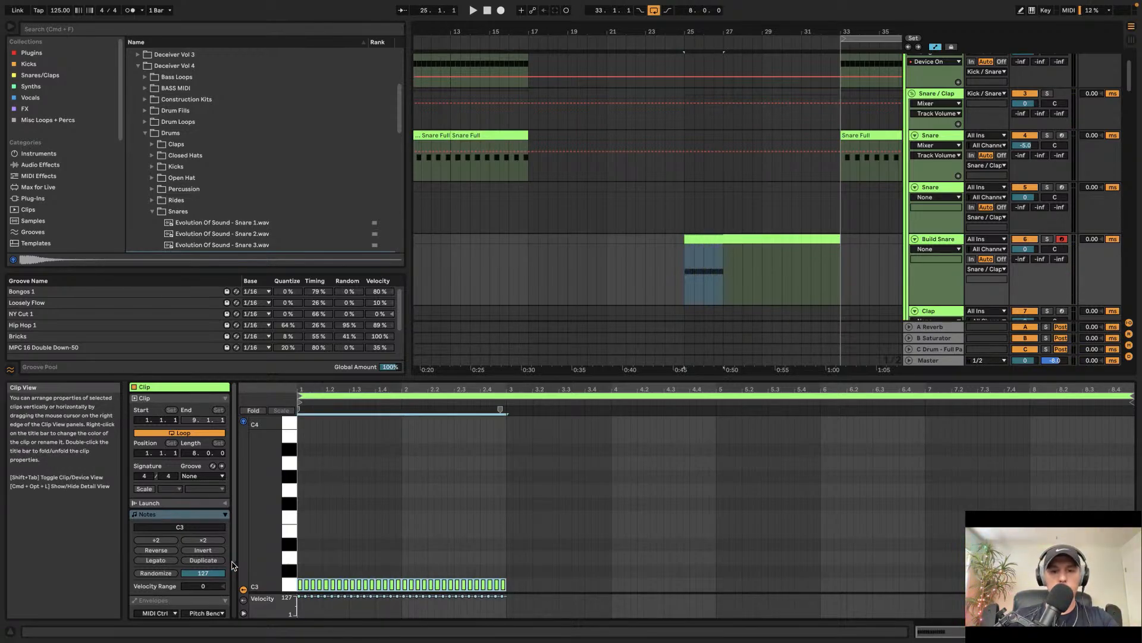
pyautogui.press('super+d')
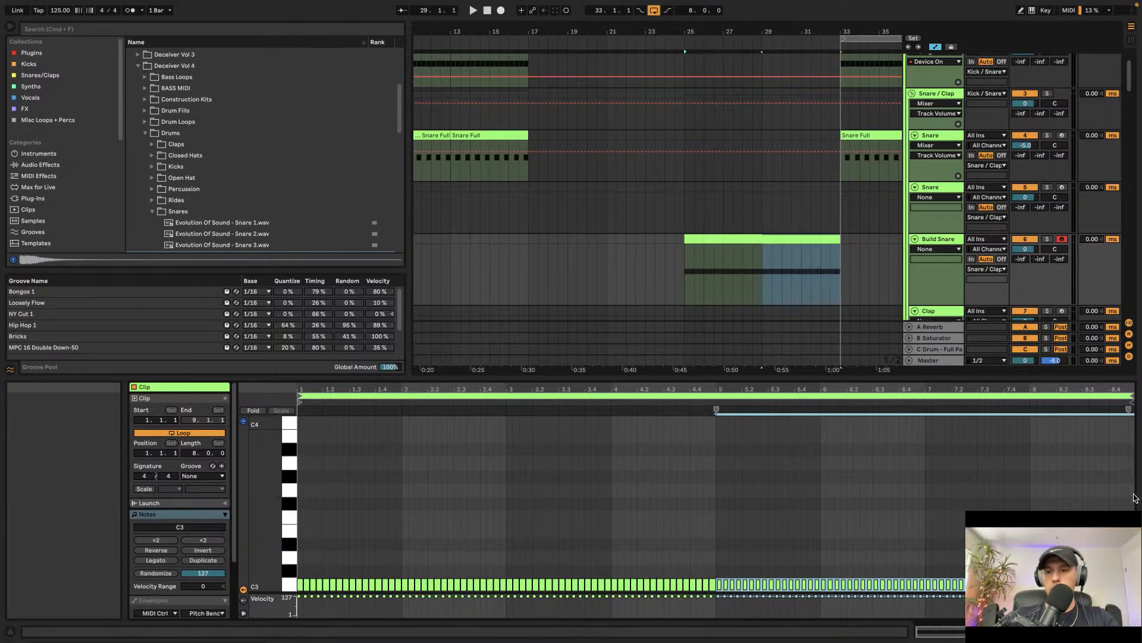
# Step: Shorten the Build Snare clip so it ends at bar 32
pyautogui.scroll(-10, 835, 218)
pyautogui.scroll(-20, 835, 217)
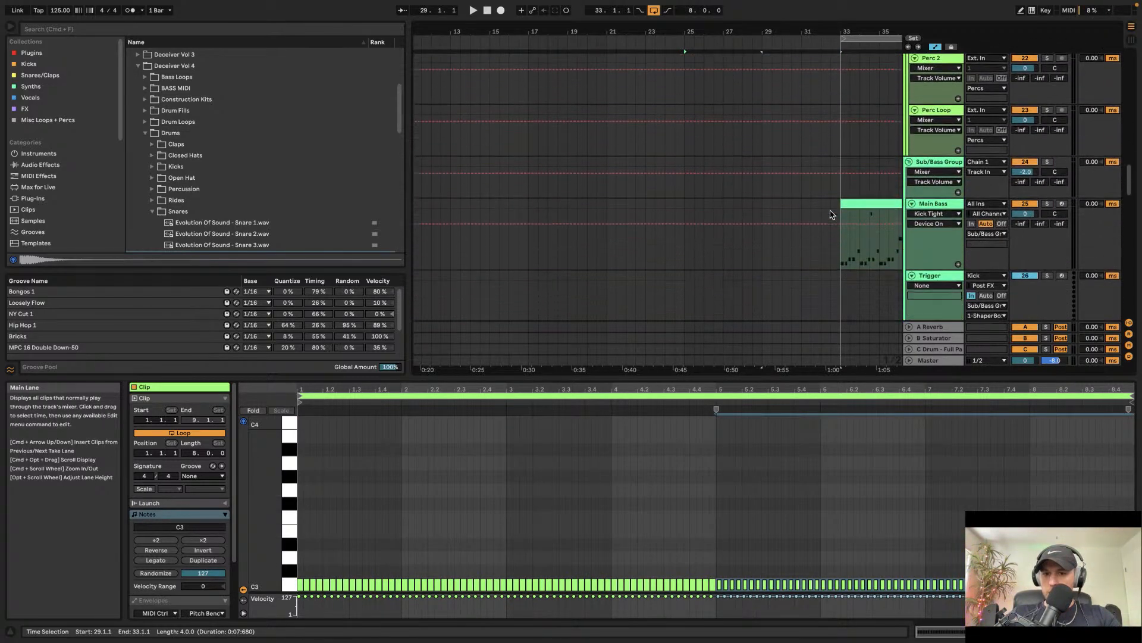
pyautogui.scroll(-5, 831, 215)
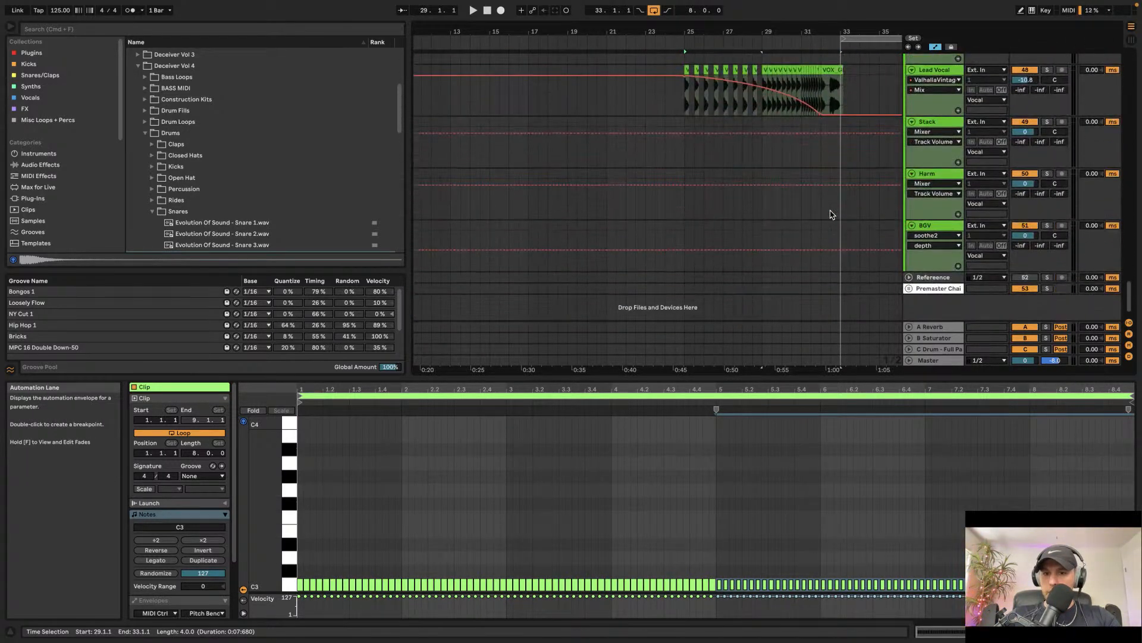
pyautogui.scroll(5, 815, 161)
pyautogui.scroll(20, 815, 160)
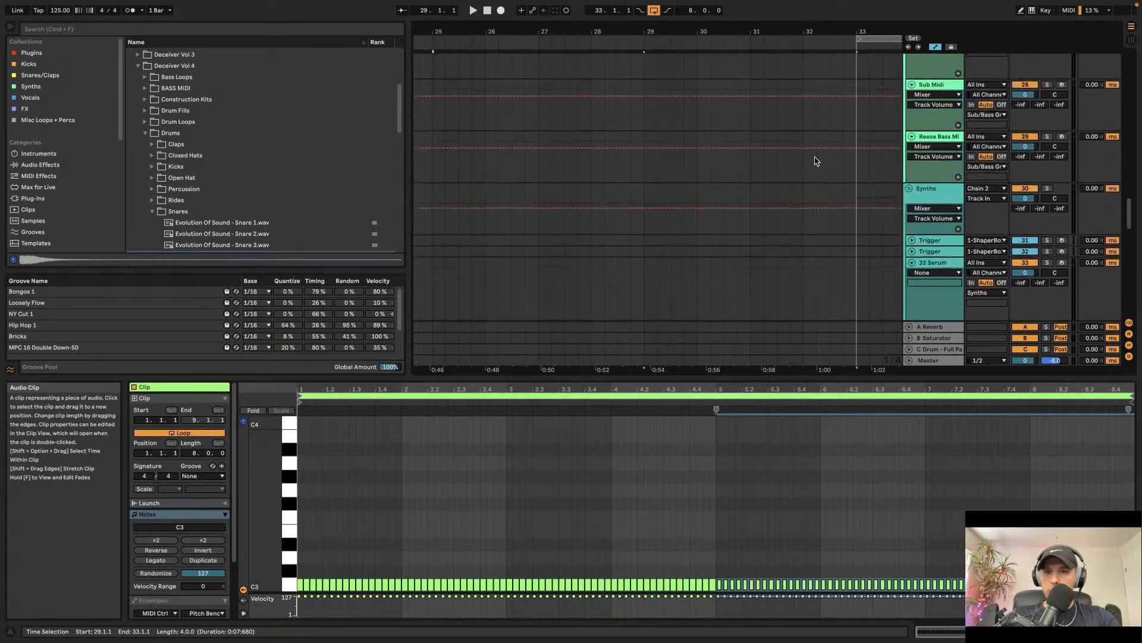
pyautogui.scroll(10, 815, 160)
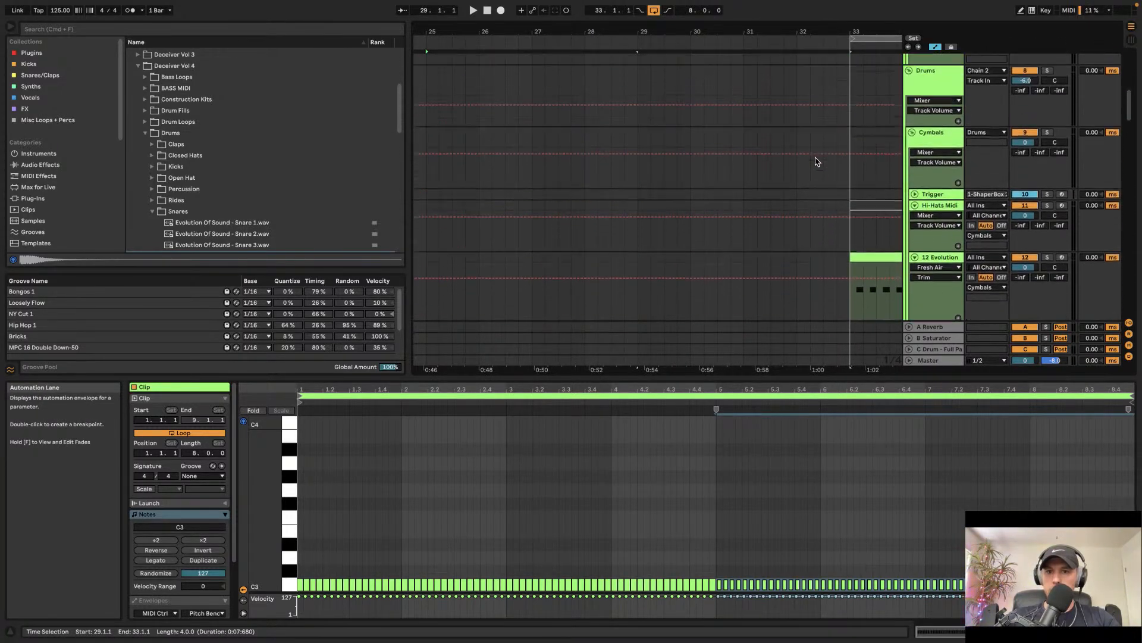
pyautogui.moveTo(846, 205); pyautogui.dragTo(797, 206)
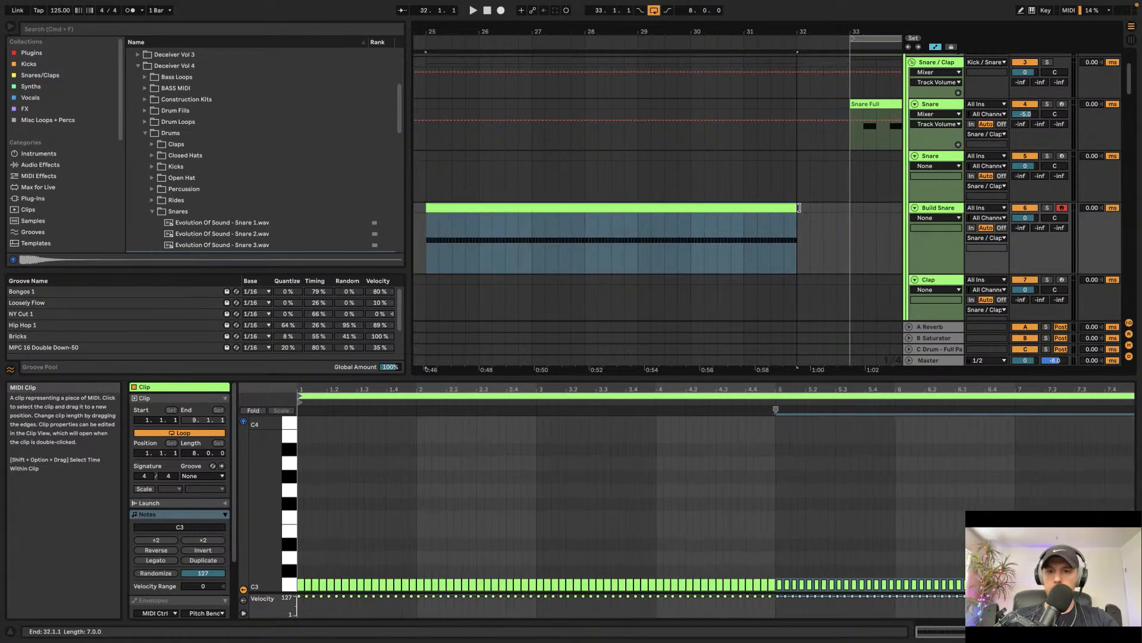
# Step: Copy the EQ Eight from the Lead Vocal track and paste it onto the Build Snare track
pyautogui.click(939, 208)
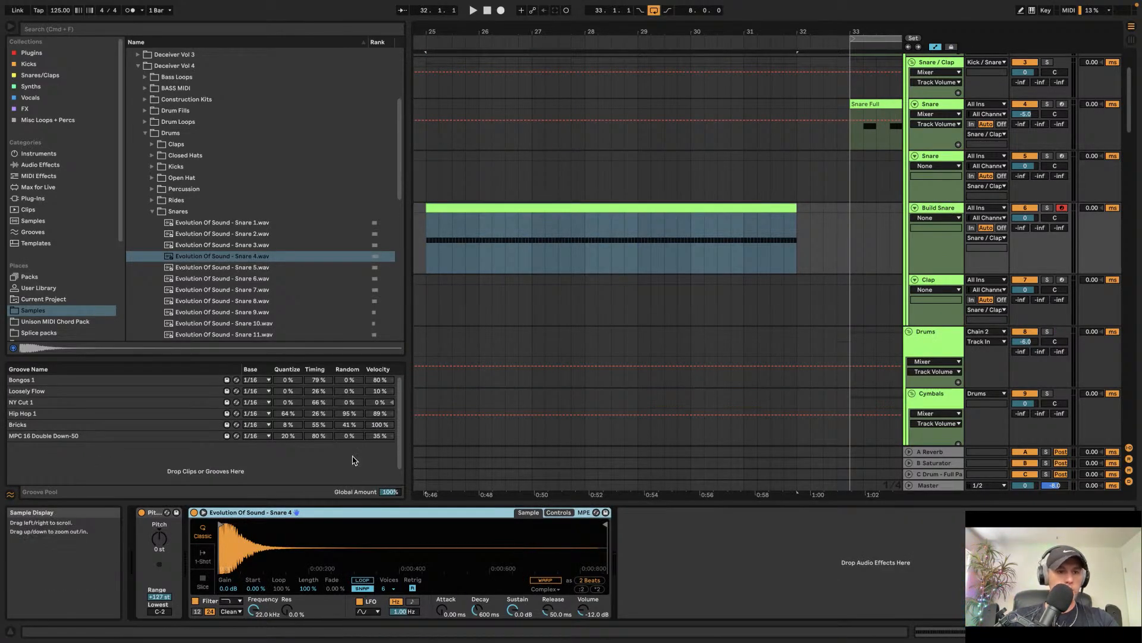
pyautogui.click(24, 165)
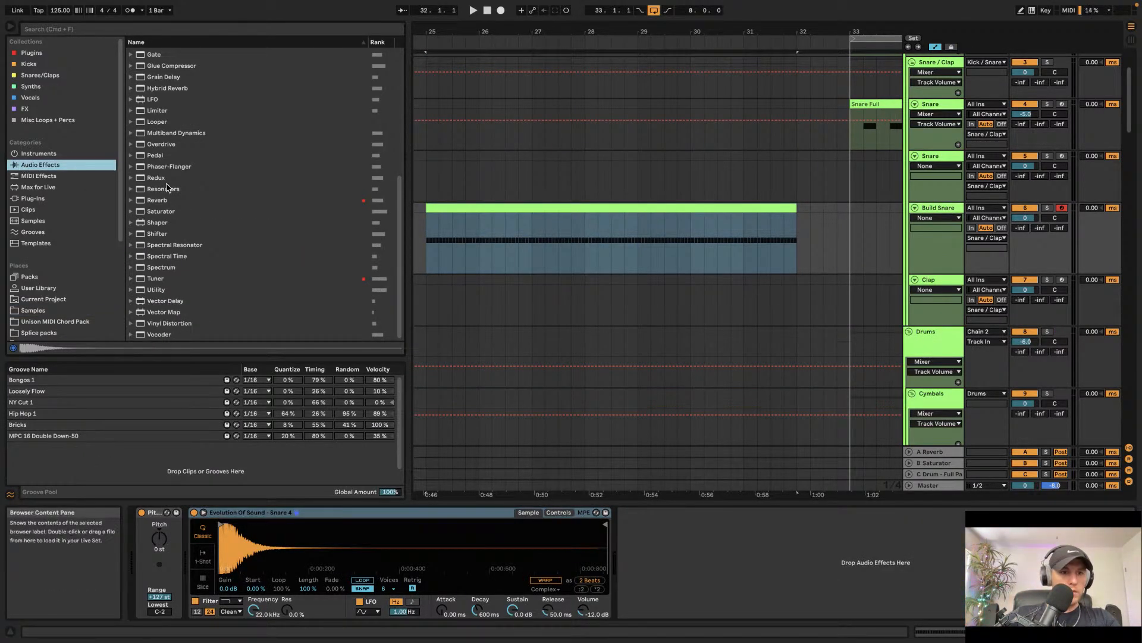
pyautogui.scroll(-20, 685, 178)
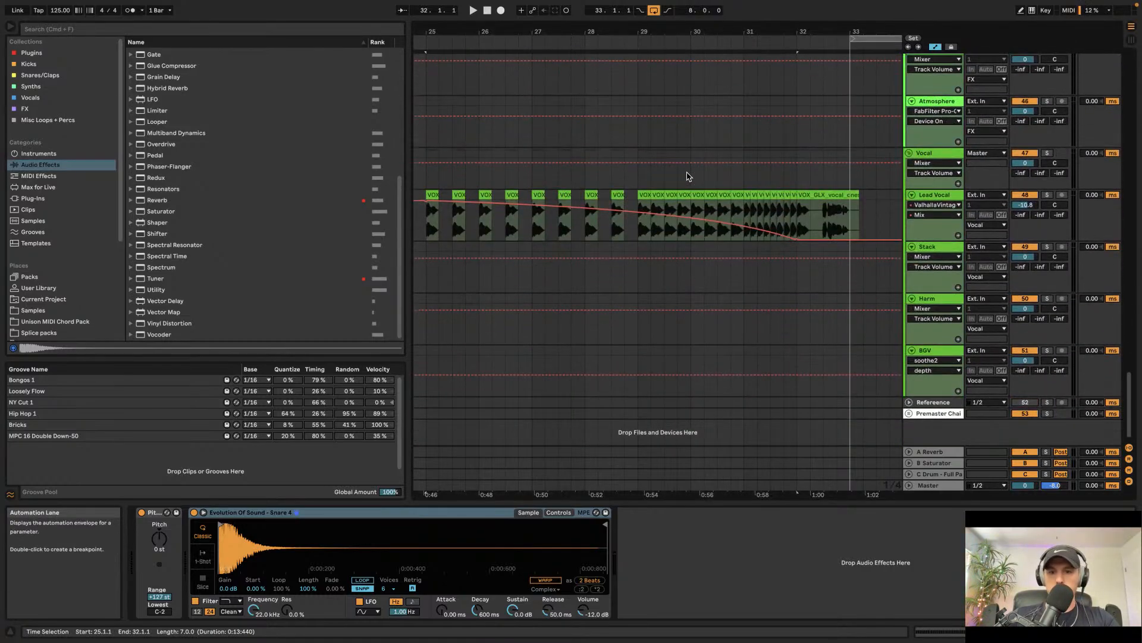
pyautogui.click(950, 196)
pyautogui.click(905, 512)
pyautogui.scroll(20, 632, 211)
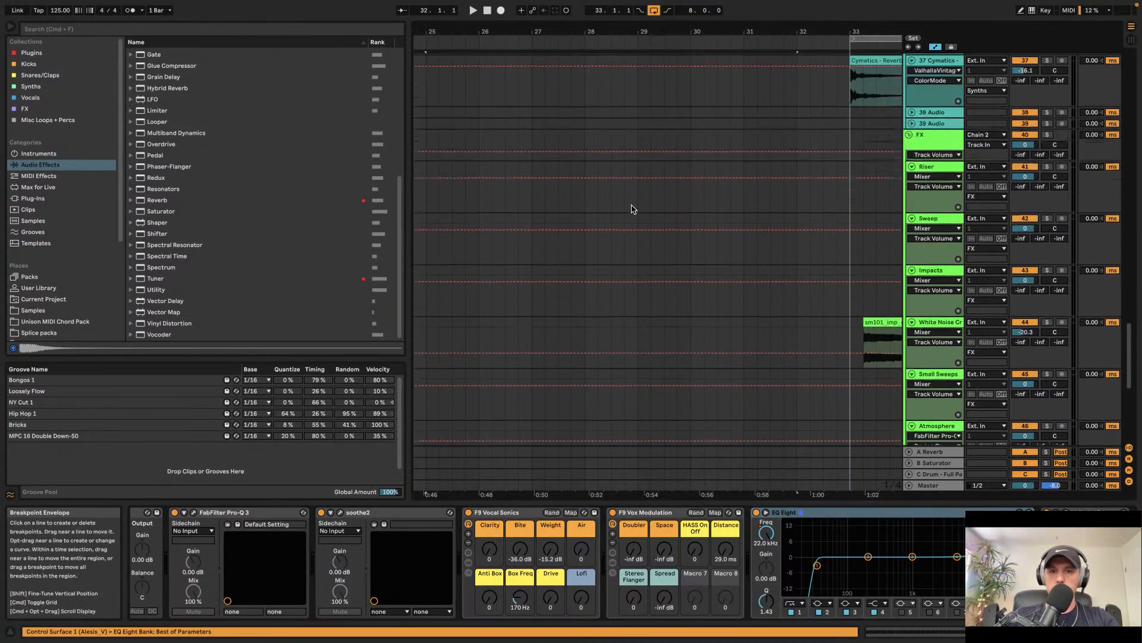
pyautogui.scroll(8, 630, 211)
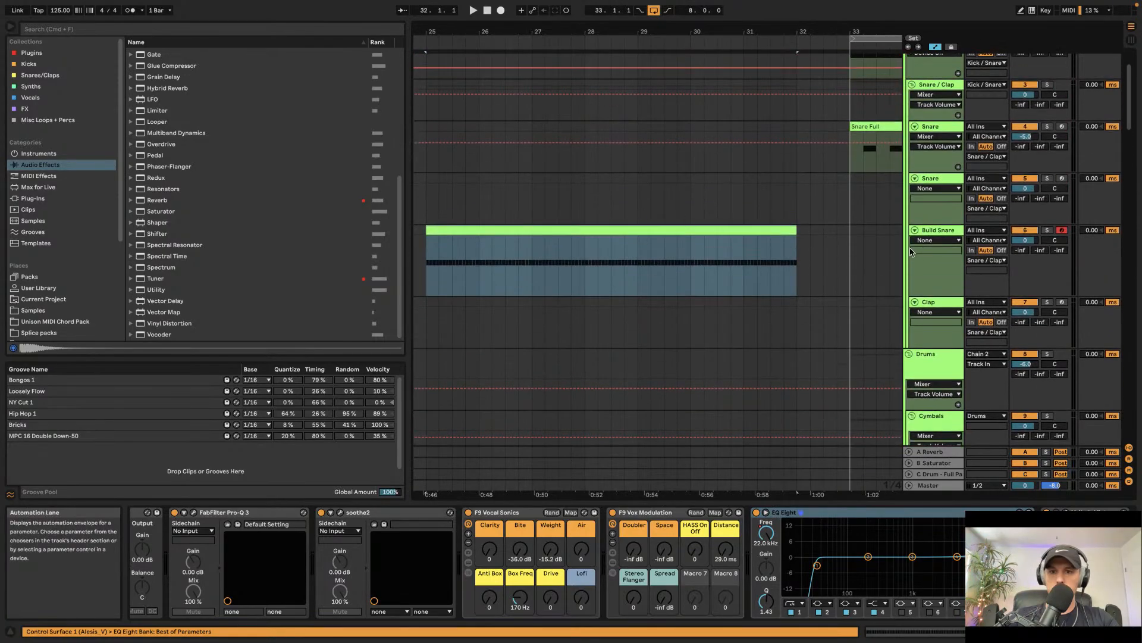
pyautogui.click(947, 231)
pyautogui.click(766, 538)
pyautogui.press('super+v')
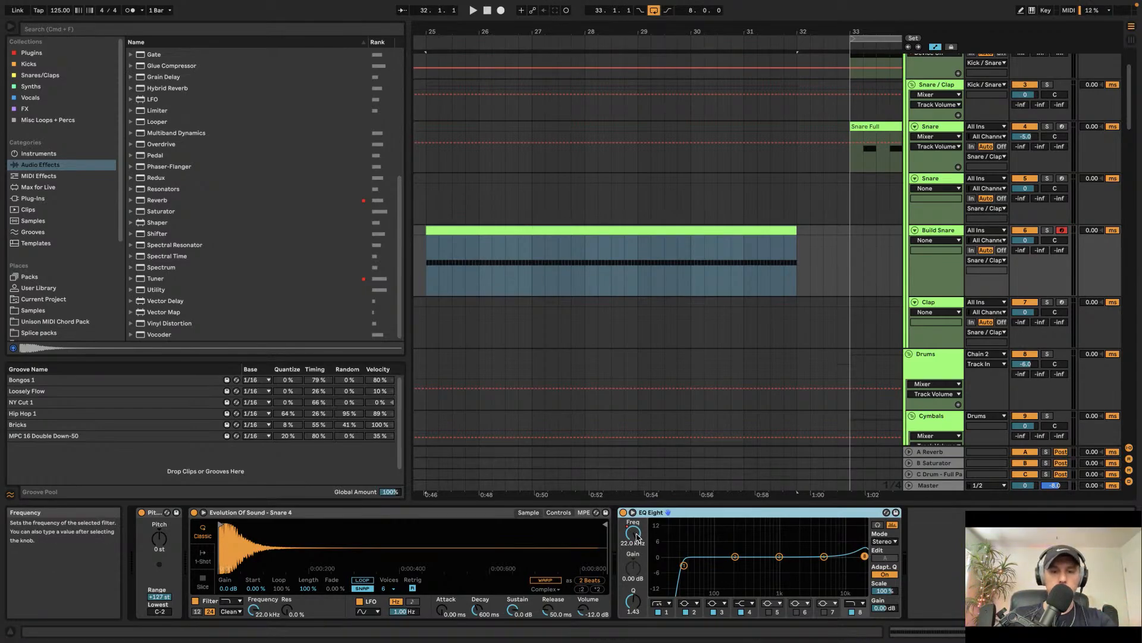
# Step: Play back the build section and set the Build Snare track volume to -6.1 dB
pyautogui.click(460, 229)
pyautogui.press('space')
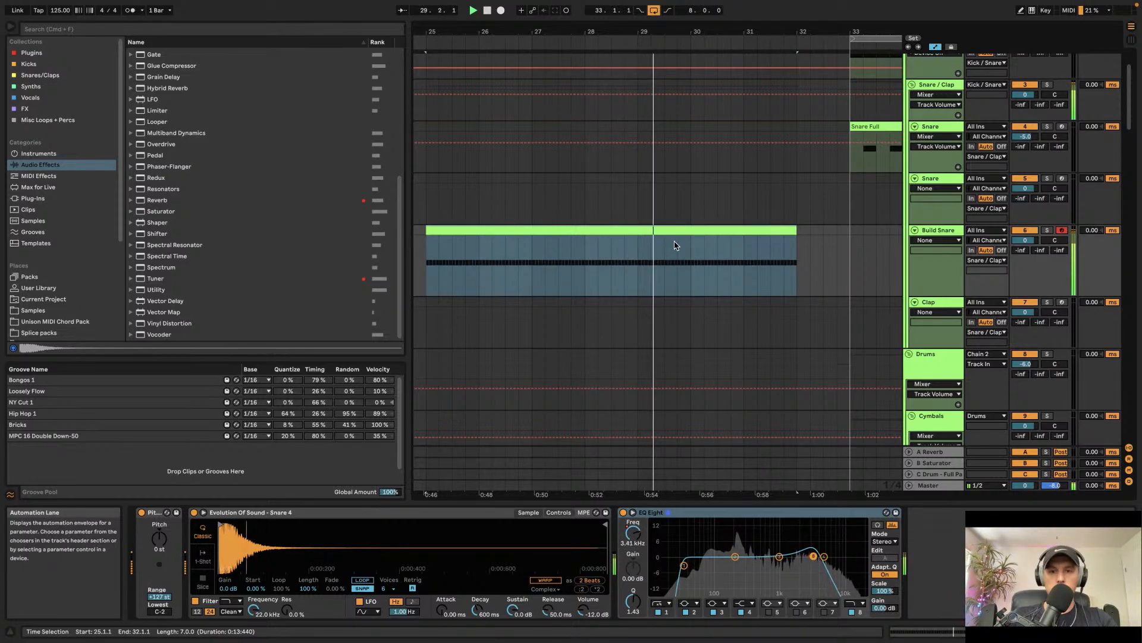
pyautogui.hscroll(2, 725, 242)
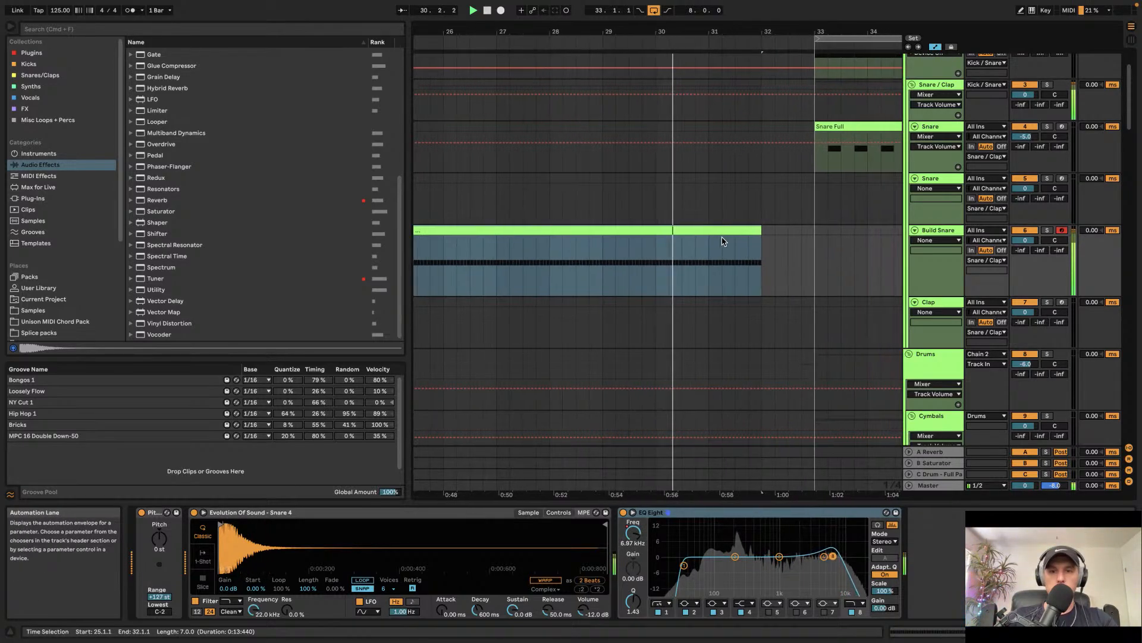
pyautogui.scroll(-3, 718, 240)
pyautogui.scroll(1, 712, 236)
pyautogui.scroll(-2, 693, 243)
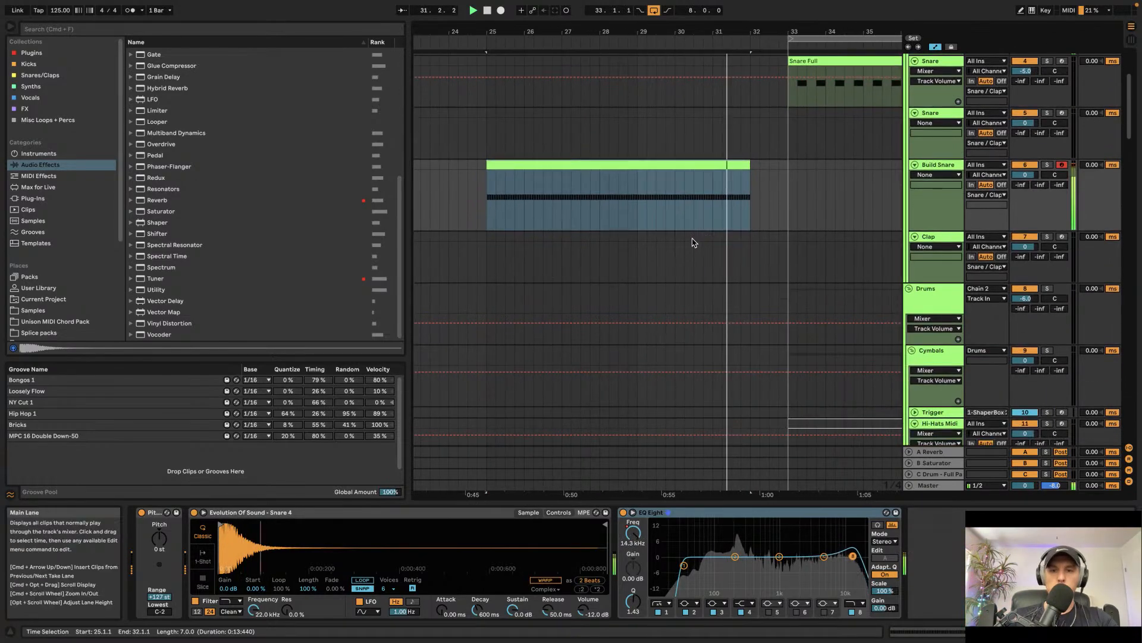
pyautogui.hscroll(2, 691, 242)
pyautogui.scroll(-10, 669, 191)
pyautogui.scroll(-5, 666, 181)
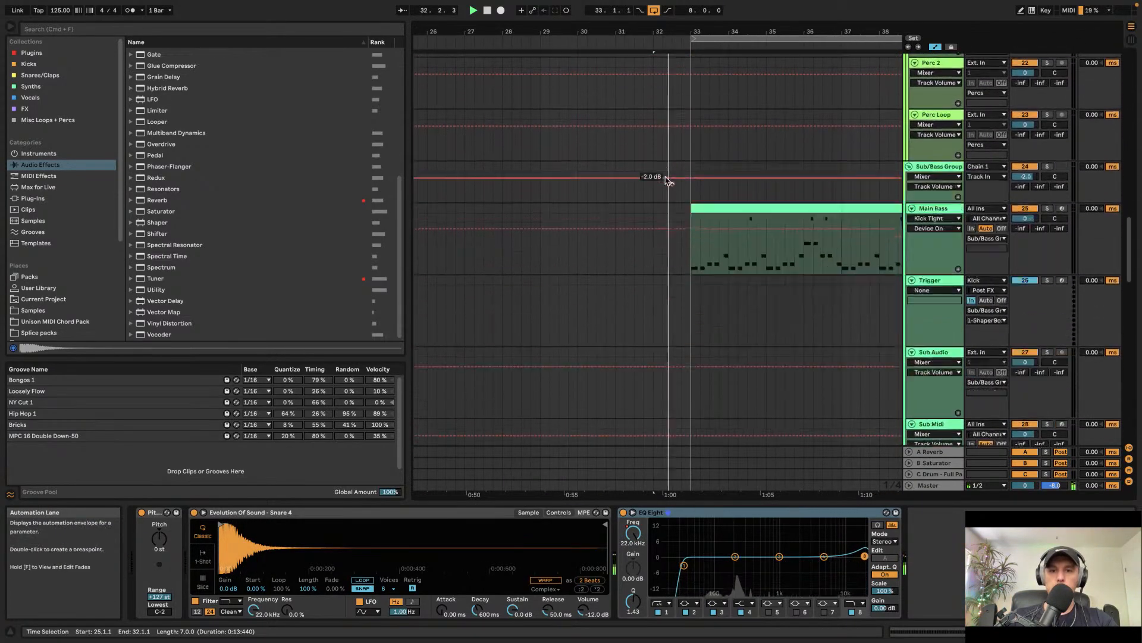
pyautogui.scroll(12, 668, 181)
pyautogui.scroll(15, 668, 182)
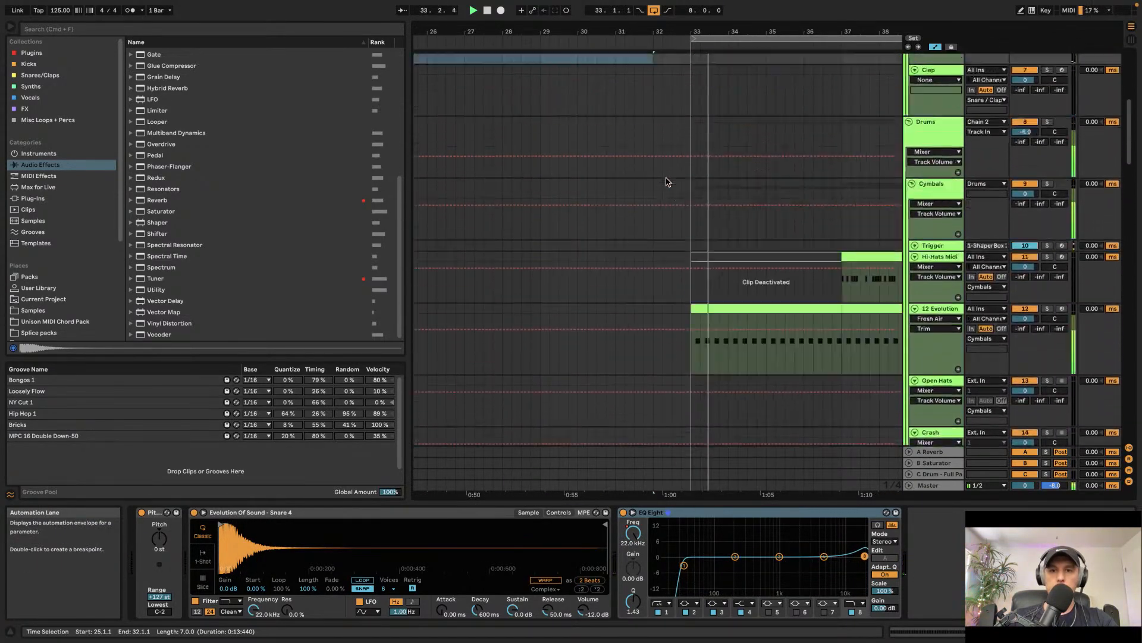
pyautogui.hscroll(-3, 668, 181)
pyautogui.scroll(-2, 668, 182)
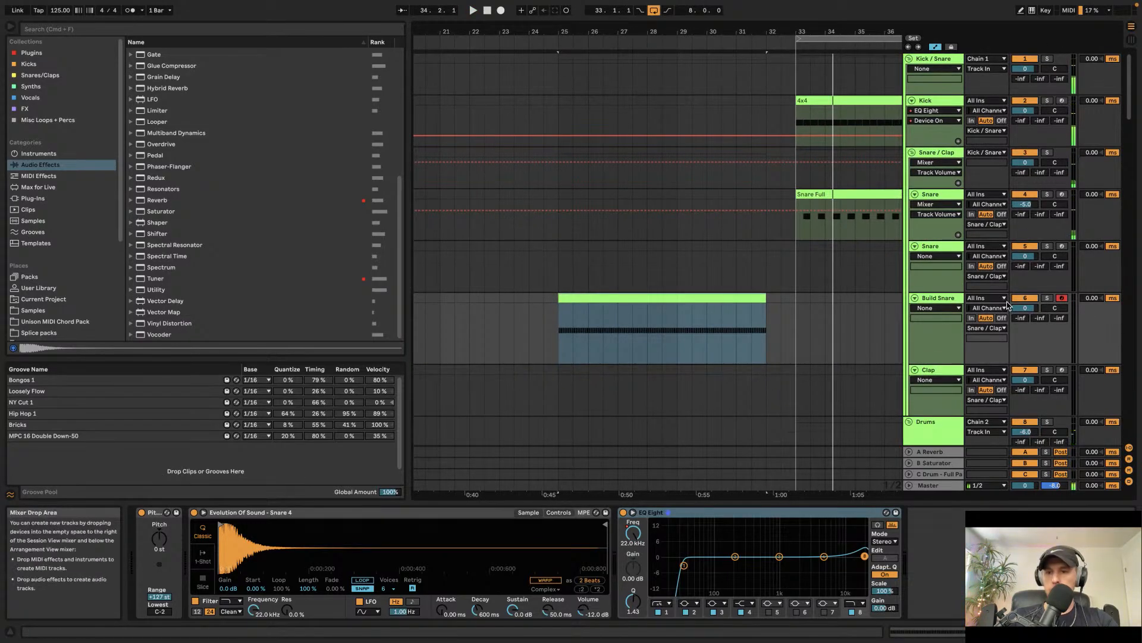
pyautogui.moveTo(1025, 307); pyautogui.dragTo(1026, 309)
# Step: Draw a MIDI Ctrl Pitch Bend envelope in the Build Snare clip rising from minimum at the start to maximum at the end
pyautogui.click(611, 345)
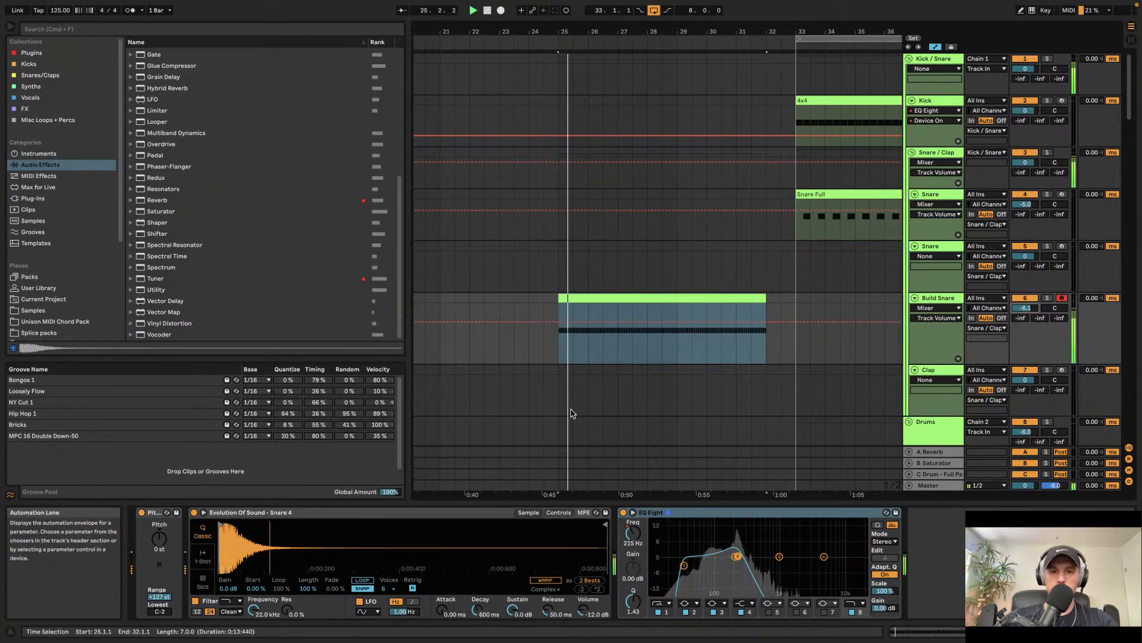
pyautogui.hotkey('shift', 'Tab')
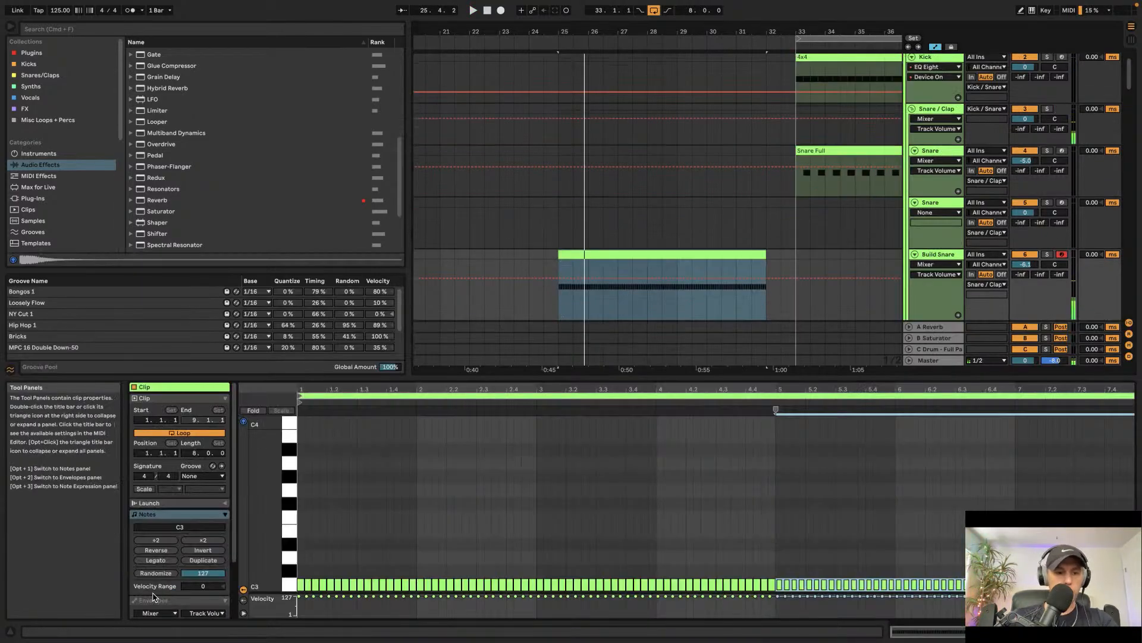
pyautogui.scroll(-2, 155, 556)
pyautogui.click(156, 543)
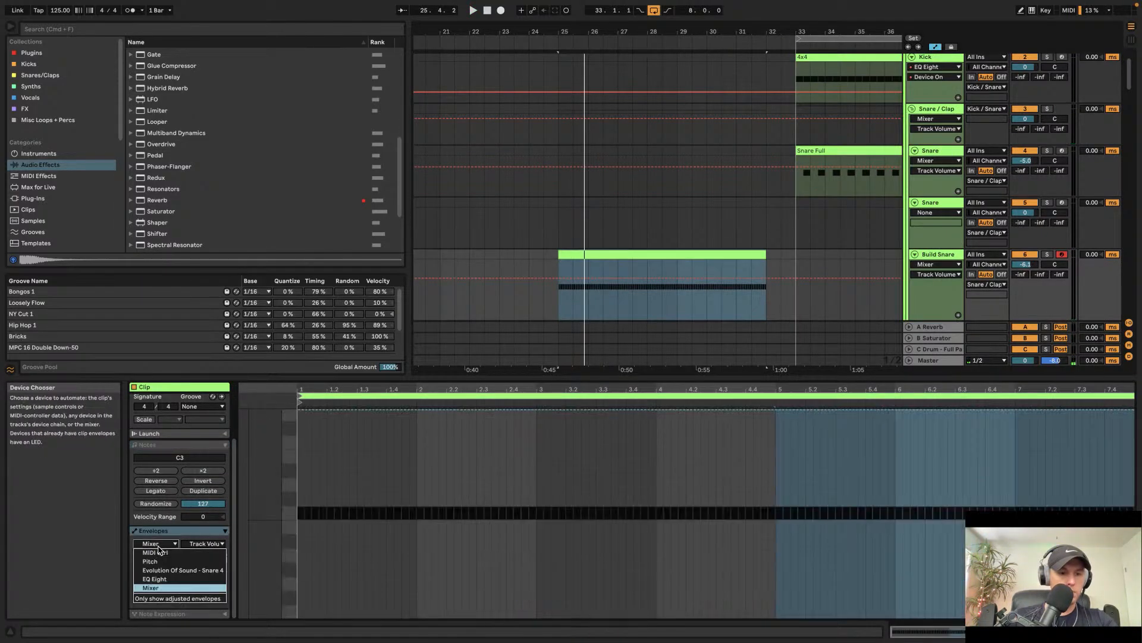
pyautogui.click(155, 553)
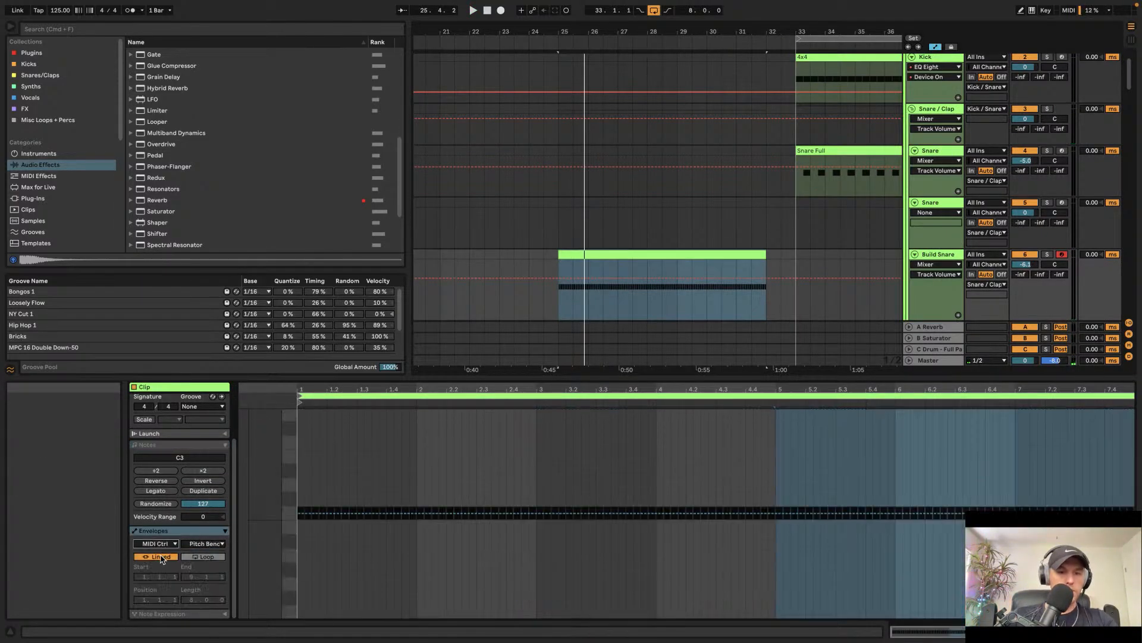
pyautogui.click(299, 516)
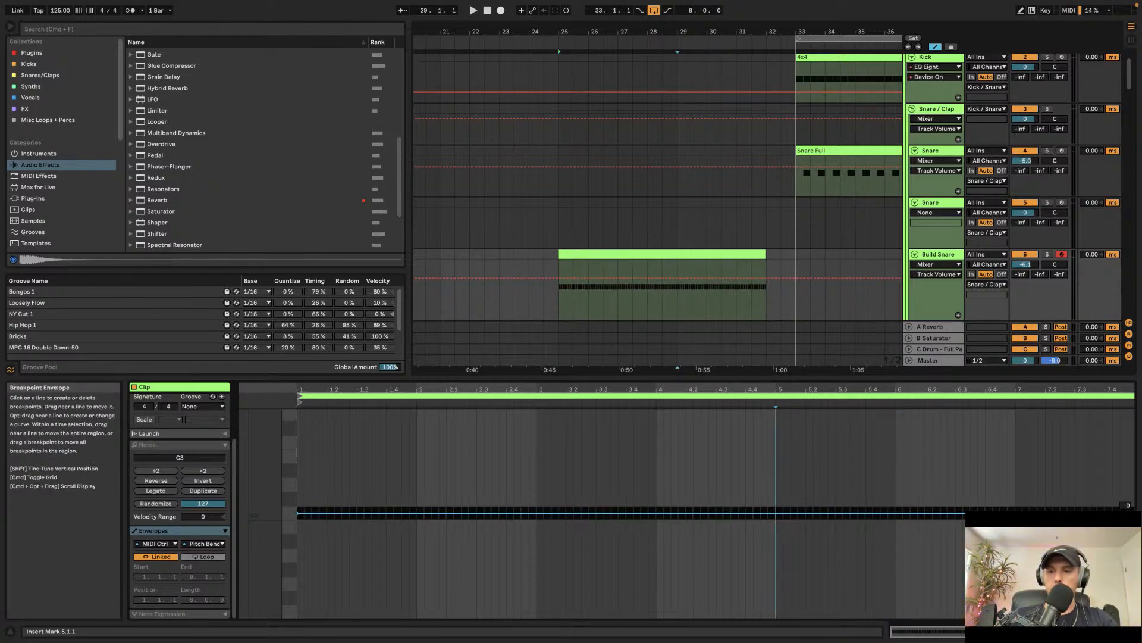
pyautogui.moveTo(1132, 512); pyautogui.dragTo(1133, 413)
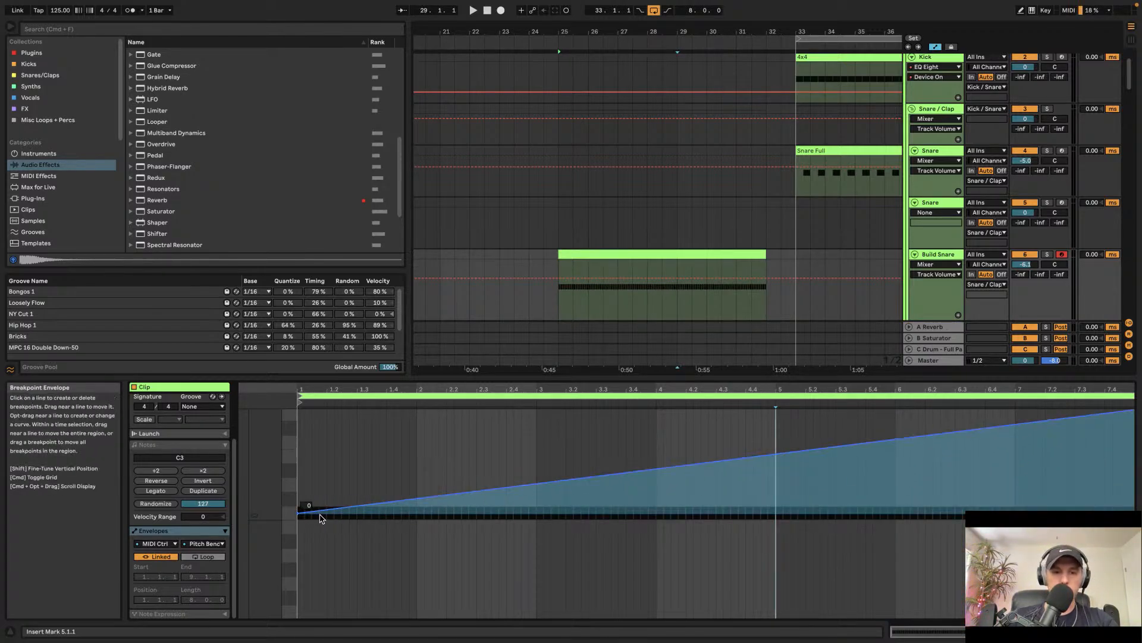
pyautogui.moveTo(300, 513); pyautogui.dragTo(300, 616)
pyautogui.press('space')
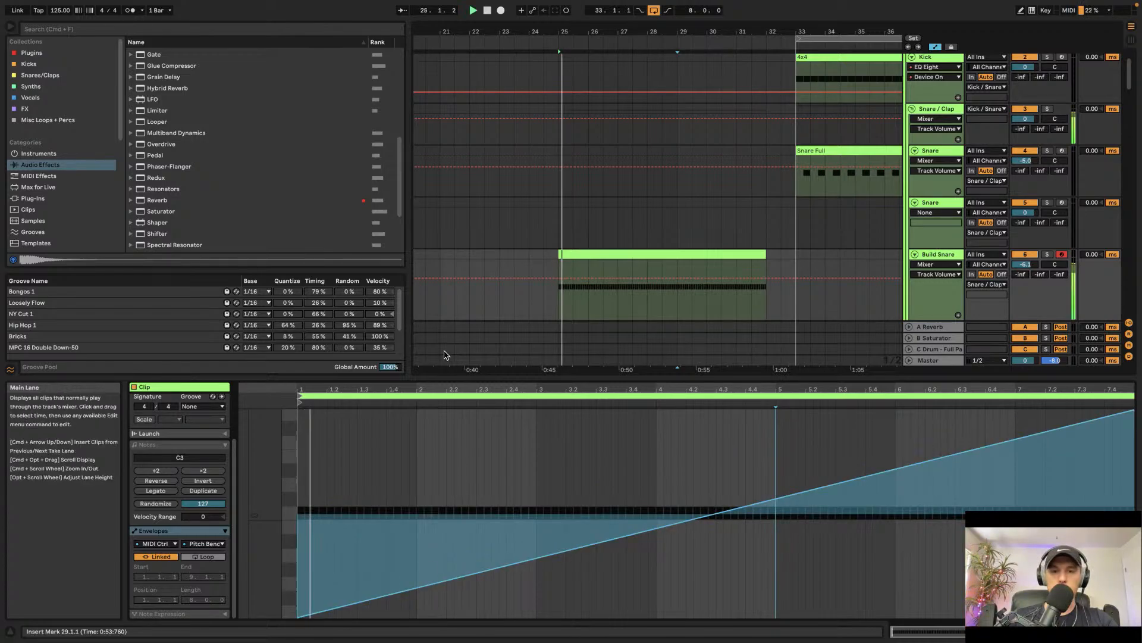
# Step: Play the Build Snare clip again to audition the rising pitch bend
pyautogui.click(950, 256)
pyautogui.click(676, 278)
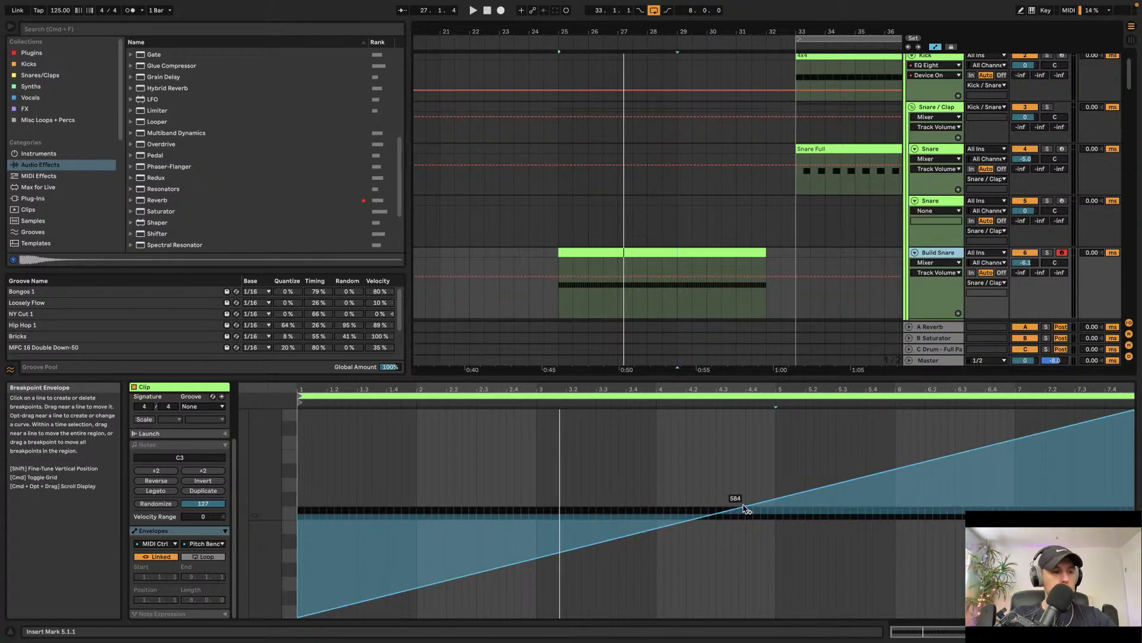
pyautogui.moveTo(749, 507); pyautogui.dragTo(785, 508)
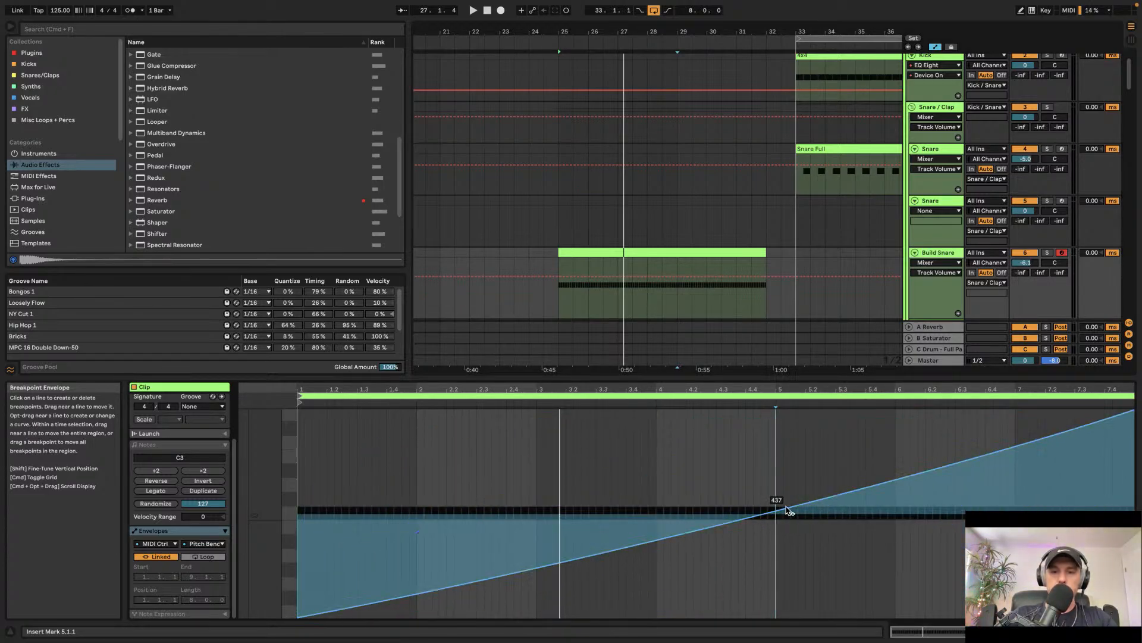
pyautogui.click(645, 252)
pyautogui.press('space')
pyautogui.moveTo(572, 312)
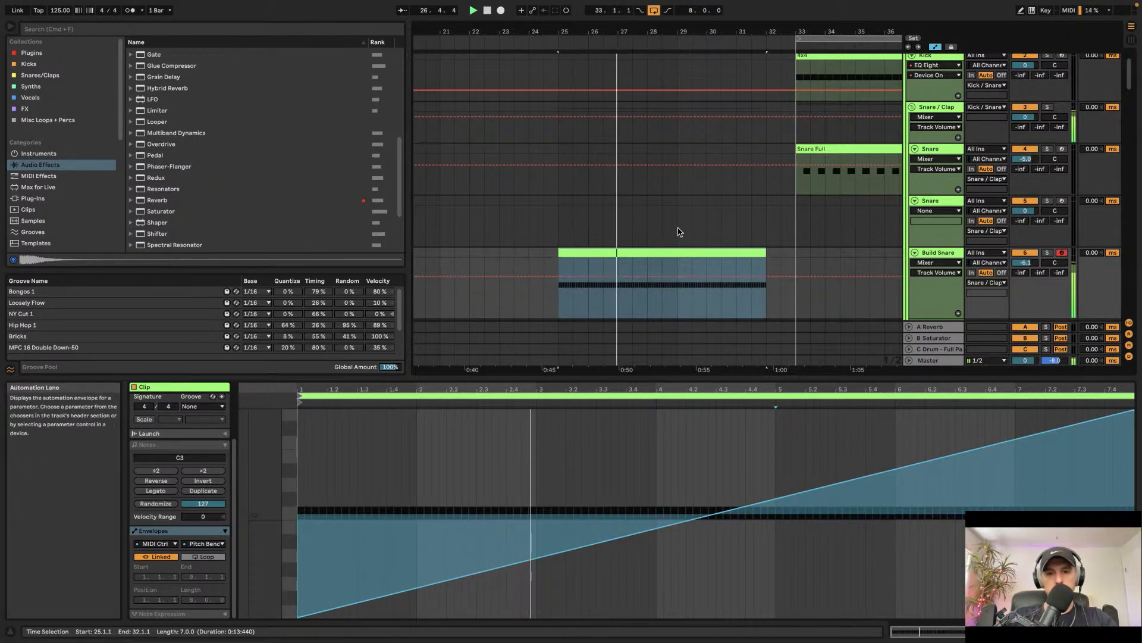
pyautogui.scroll(-20, 675, 236)
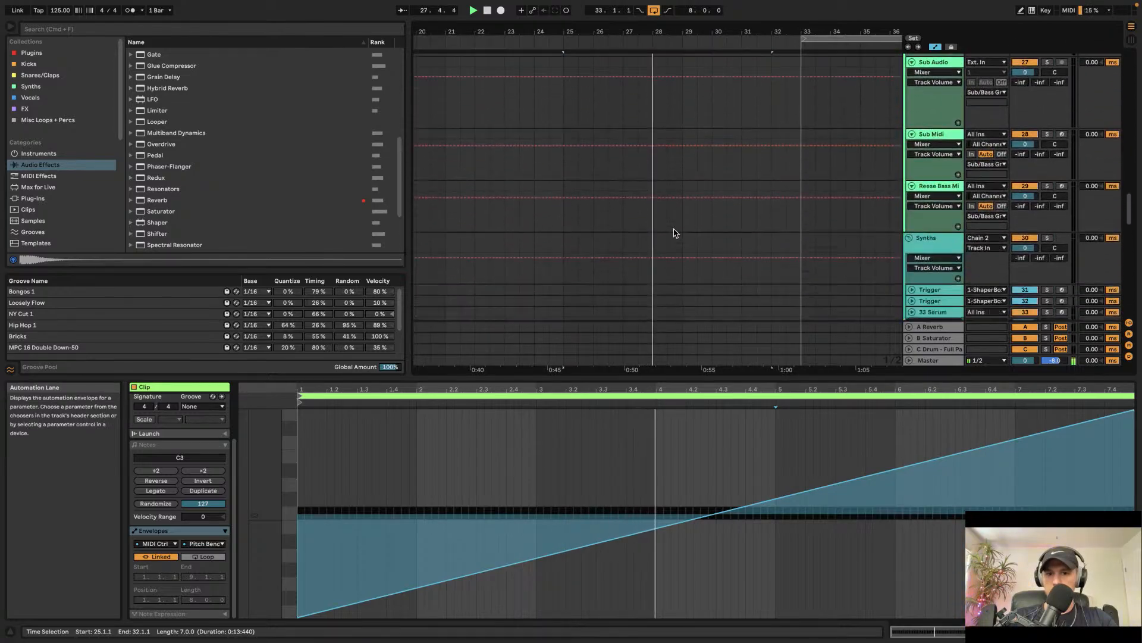
pyautogui.scroll(20, 674, 233)
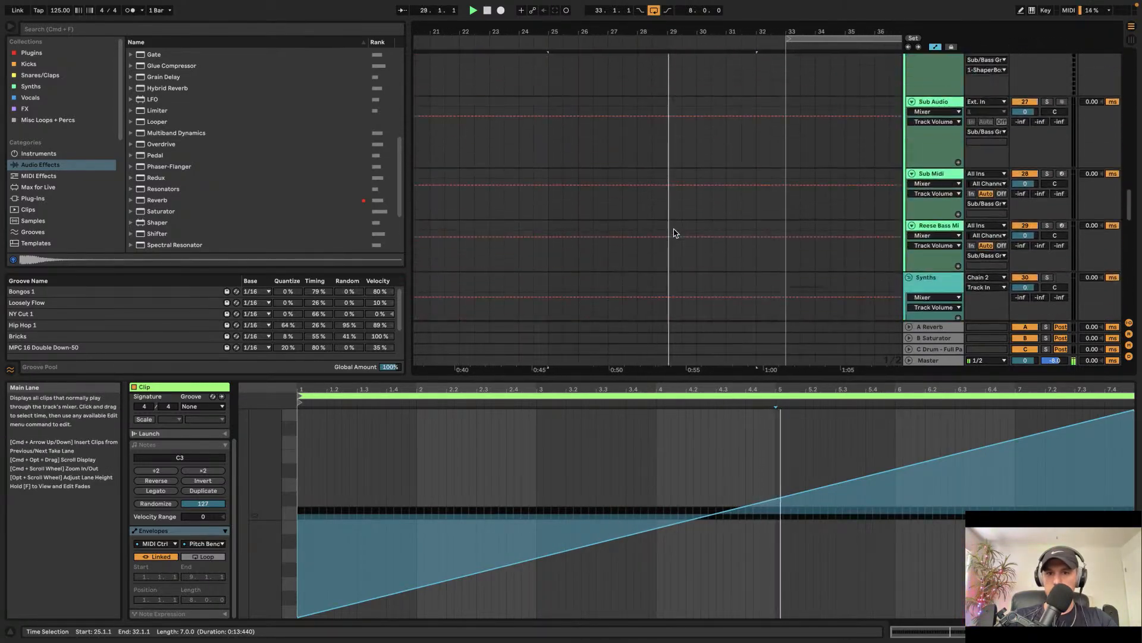
pyautogui.scroll(10, 674, 233)
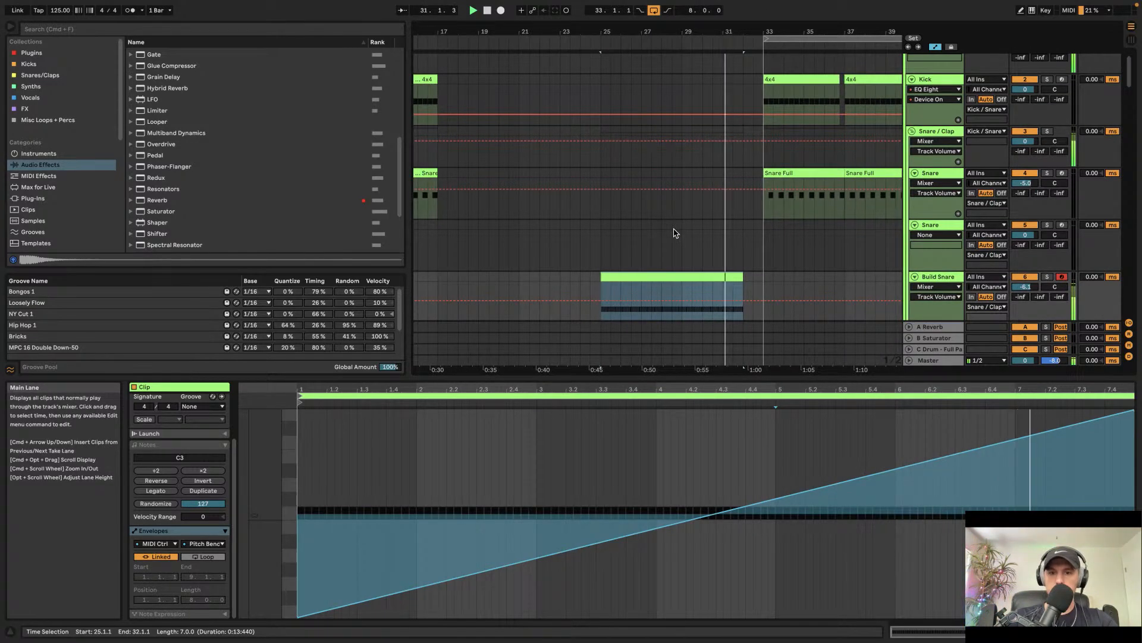
# Step: Scroll through the arrangement tracks to review the build section's clips
pyautogui.scroll(-8, 674, 232)
pyautogui.scroll(-8, 749, 228)
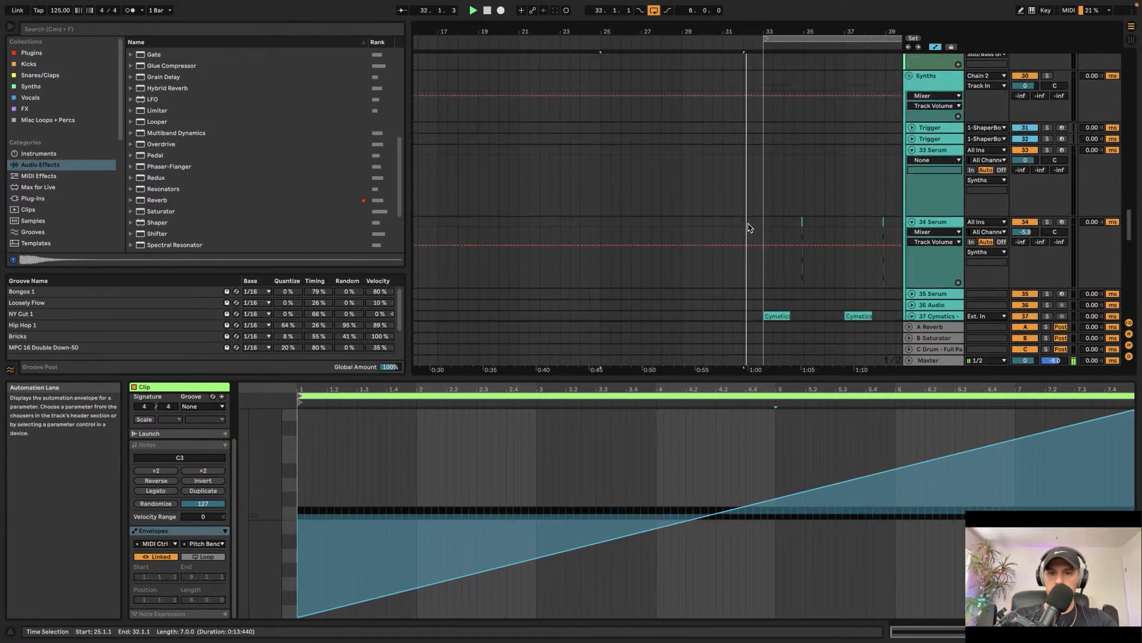
pyautogui.scroll(-10, 748, 228)
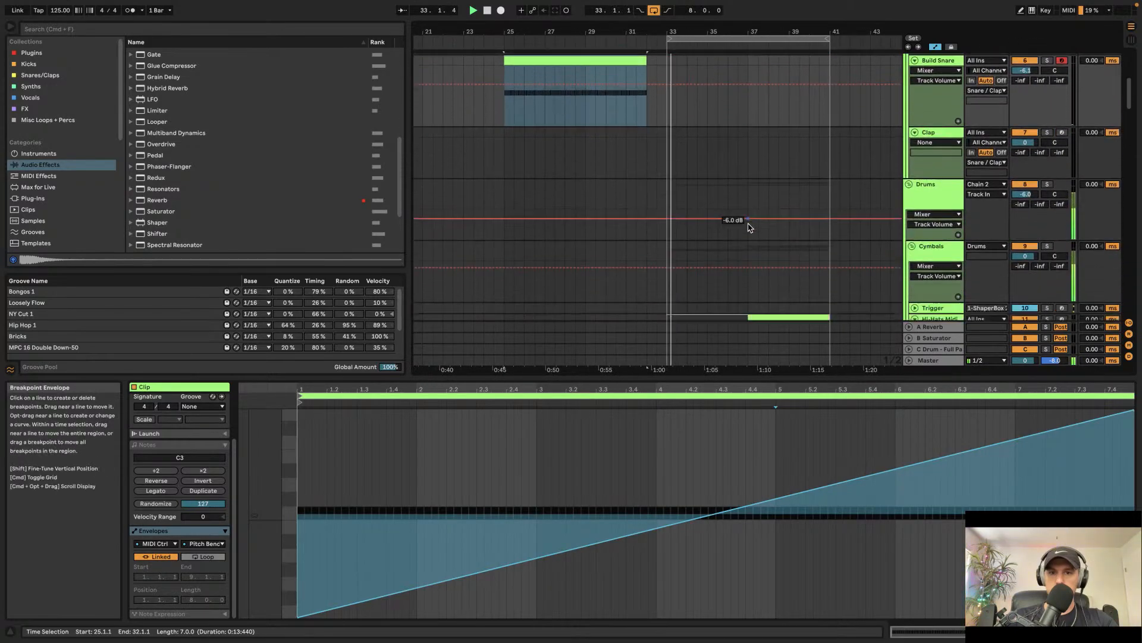
pyautogui.scroll(-5, 748, 228)
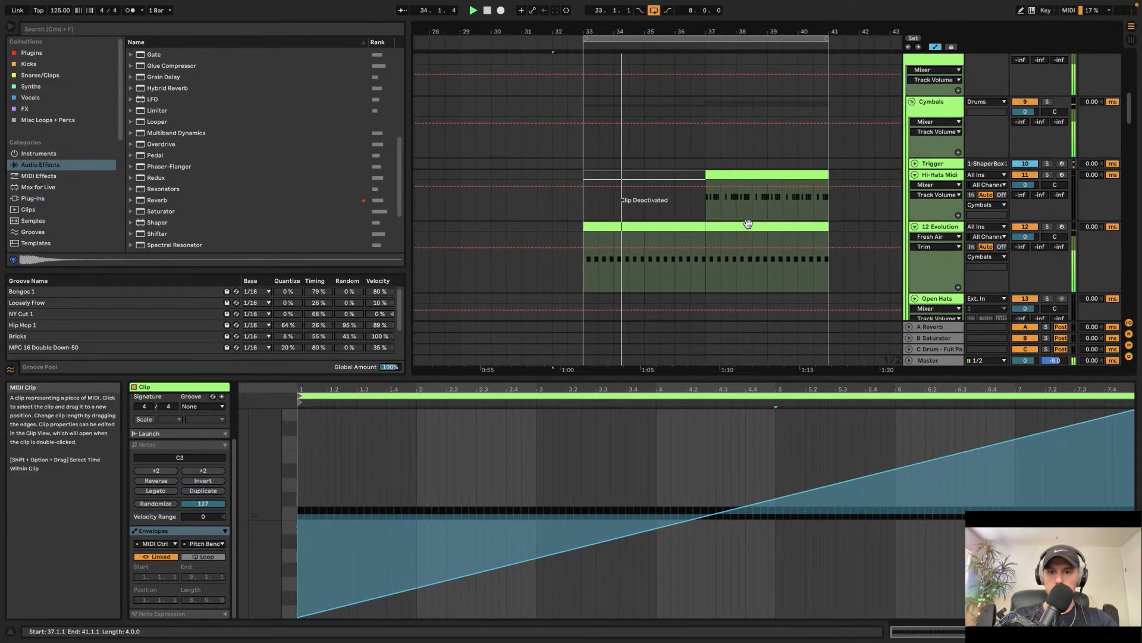
pyautogui.scroll(-2, 748, 227)
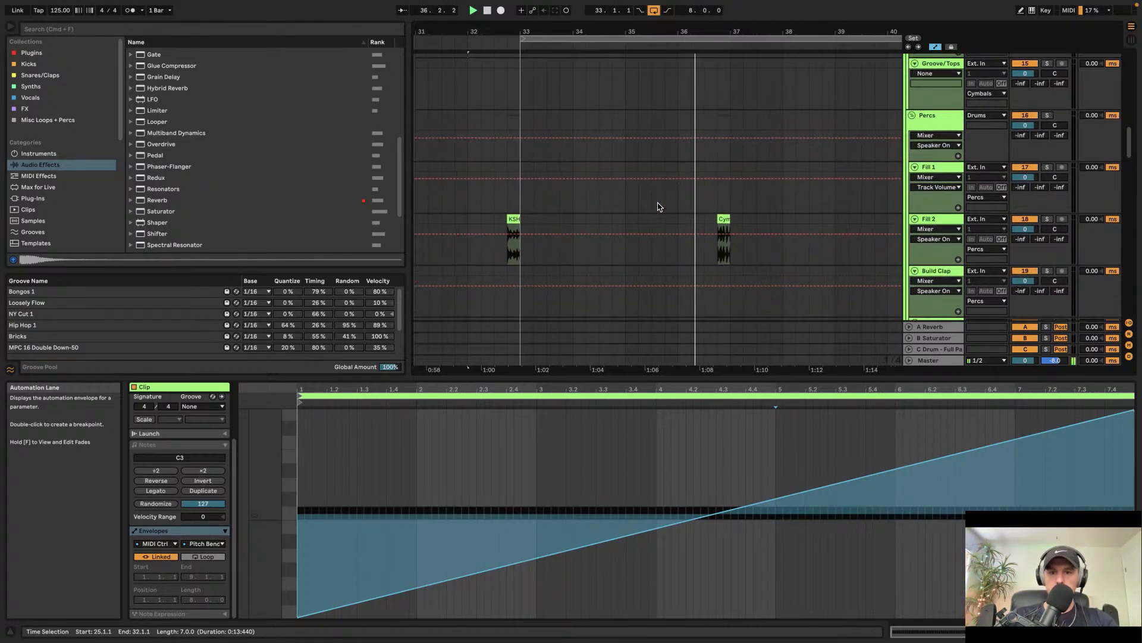
pyautogui.scroll(2, 658, 206)
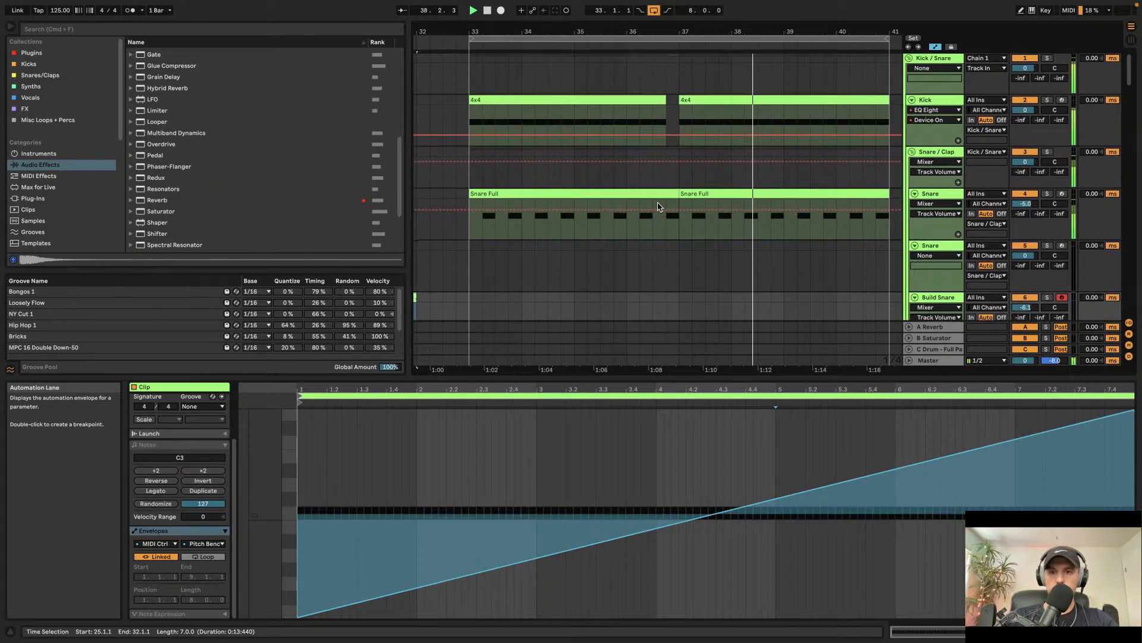
pyautogui.scroll(-10, 658, 207)
pyautogui.scroll(4, 658, 206)
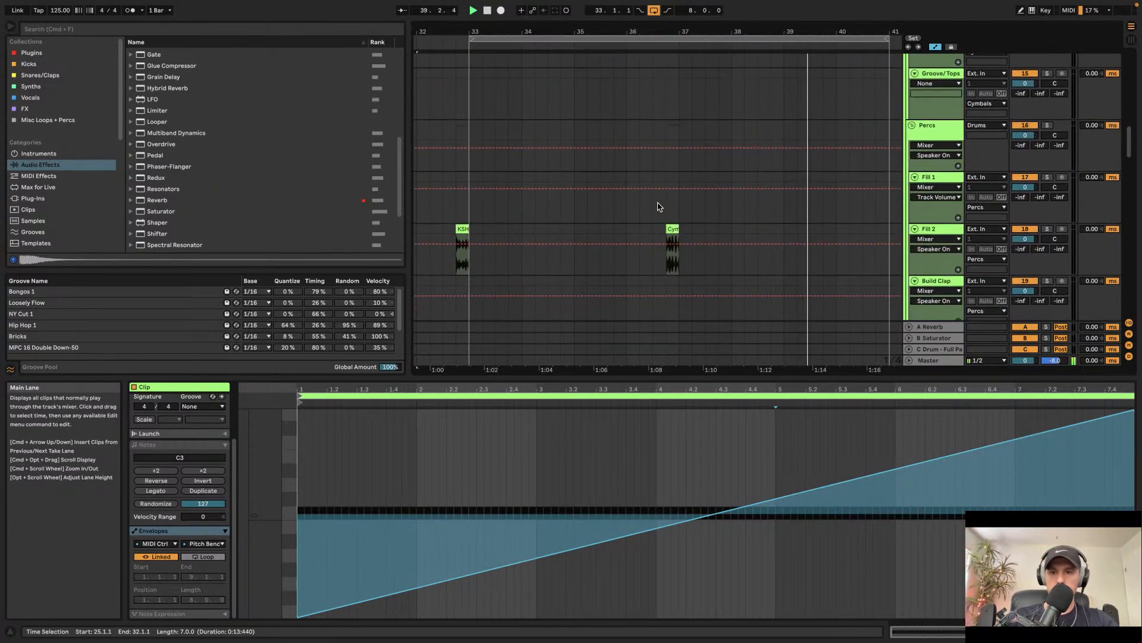
pyautogui.scroll(-15, 658, 206)
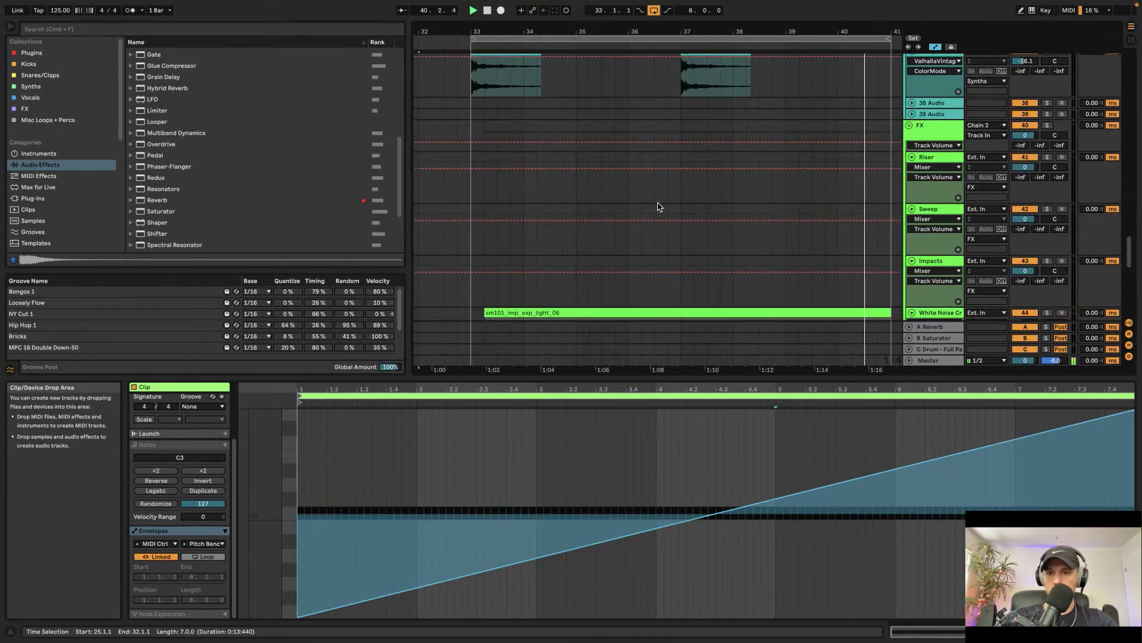
pyautogui.scroll(-4, 798, 249)
pyautogui.scroll(8, 798, 247)
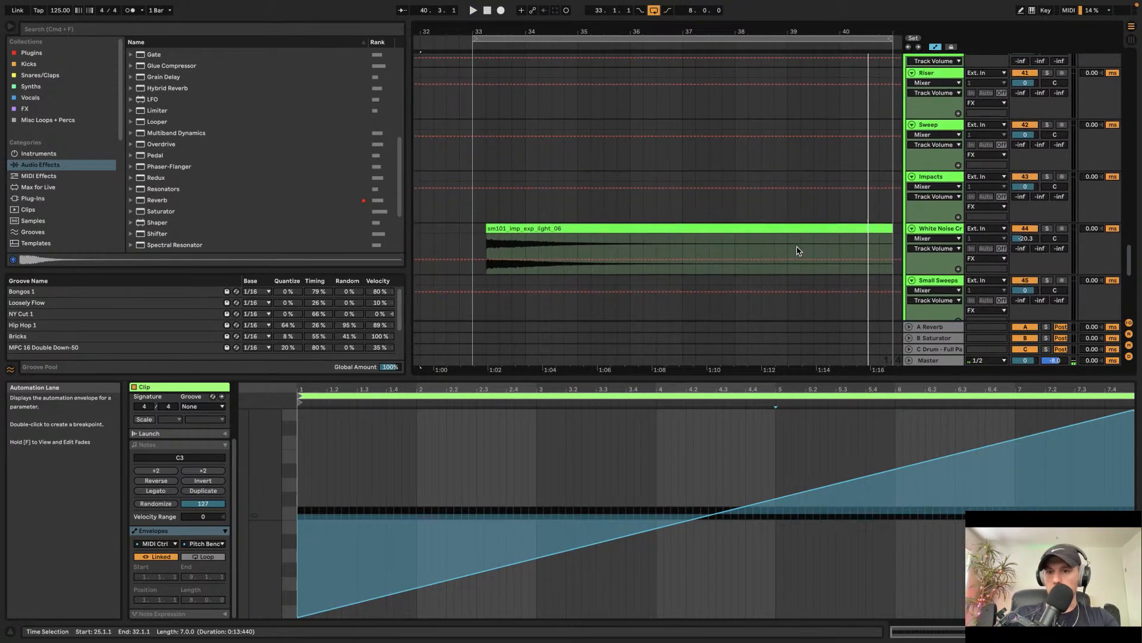
# Step: Unfold audio track 39 and open the Cymatics - Pharaoh Sample Pack Vocals folder in the Samples browser
pyautogui.click(911, 179)
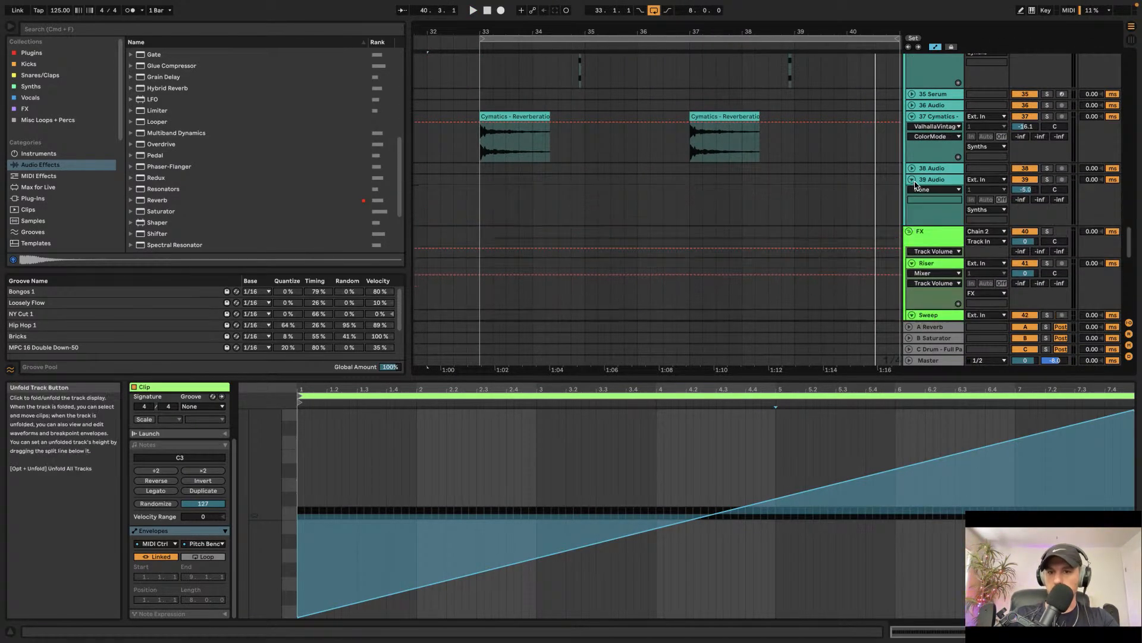
pyautogui.scroll(-3, 64, 226)
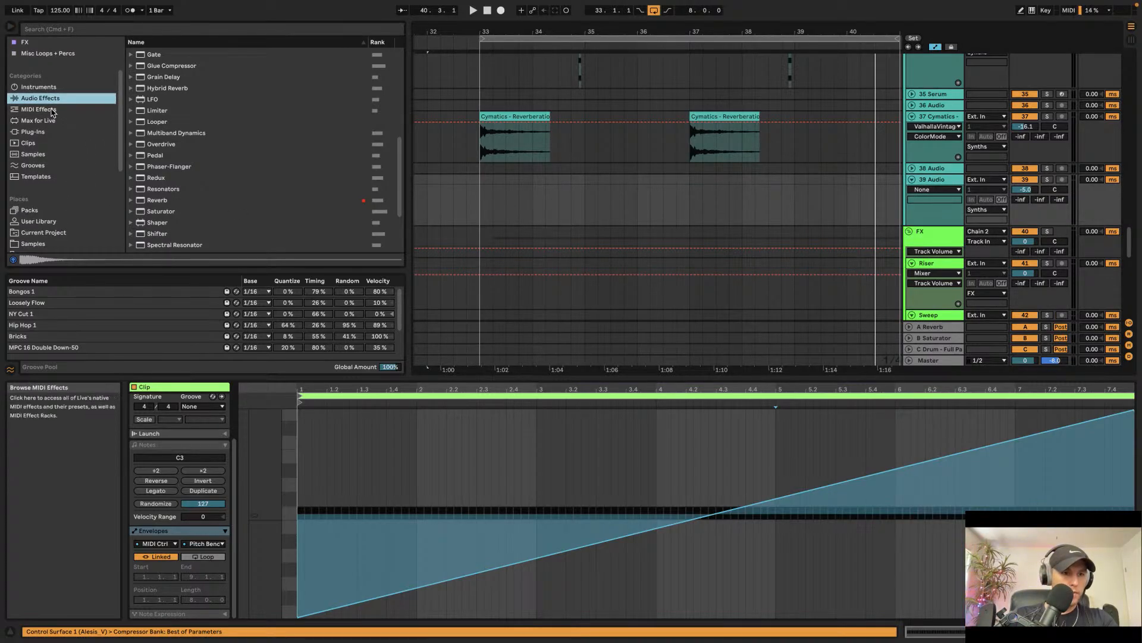
pyautogui.click(33, 244)
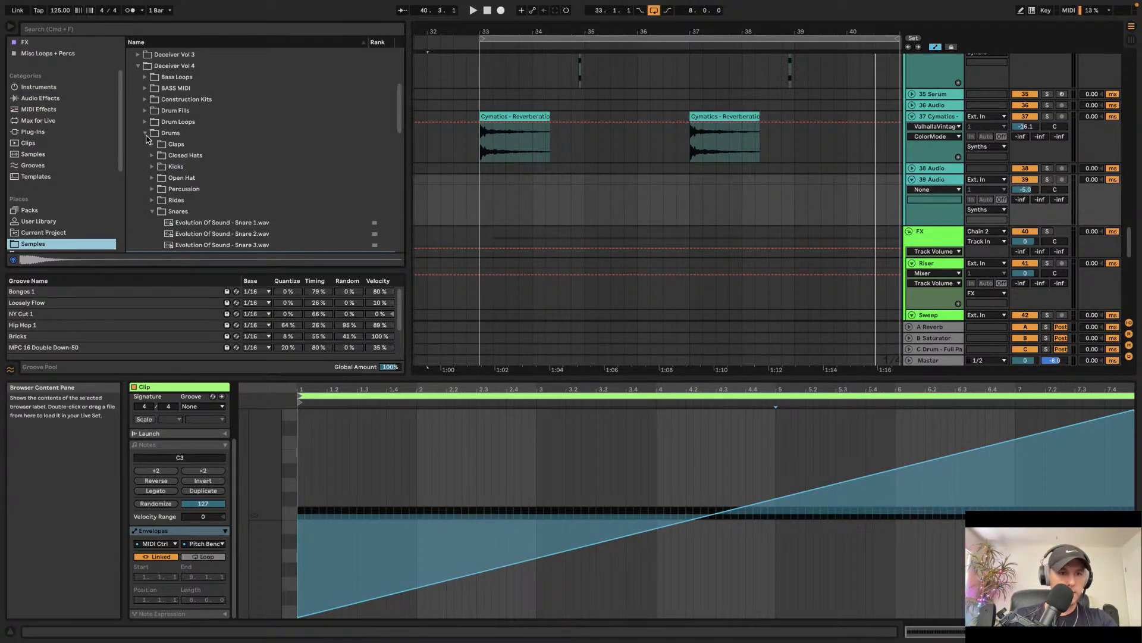
pyautogui.click(145, 134)
pyautogui.click(142, 71)
pyautogui.scroll(2, 148, 102)
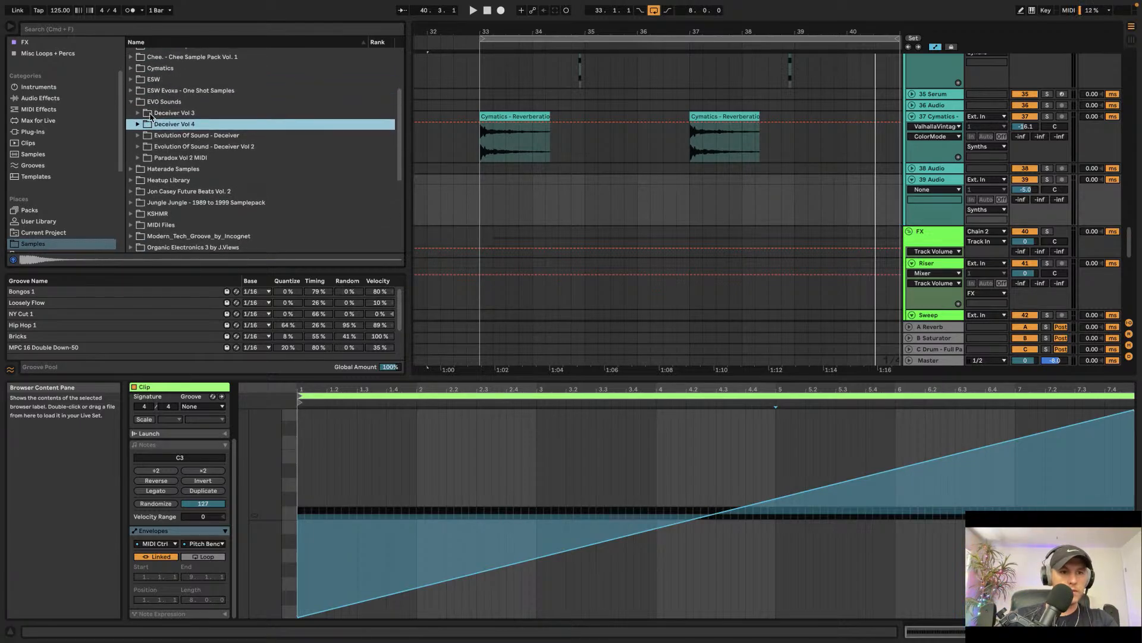
pyautogui.click(131, 69)
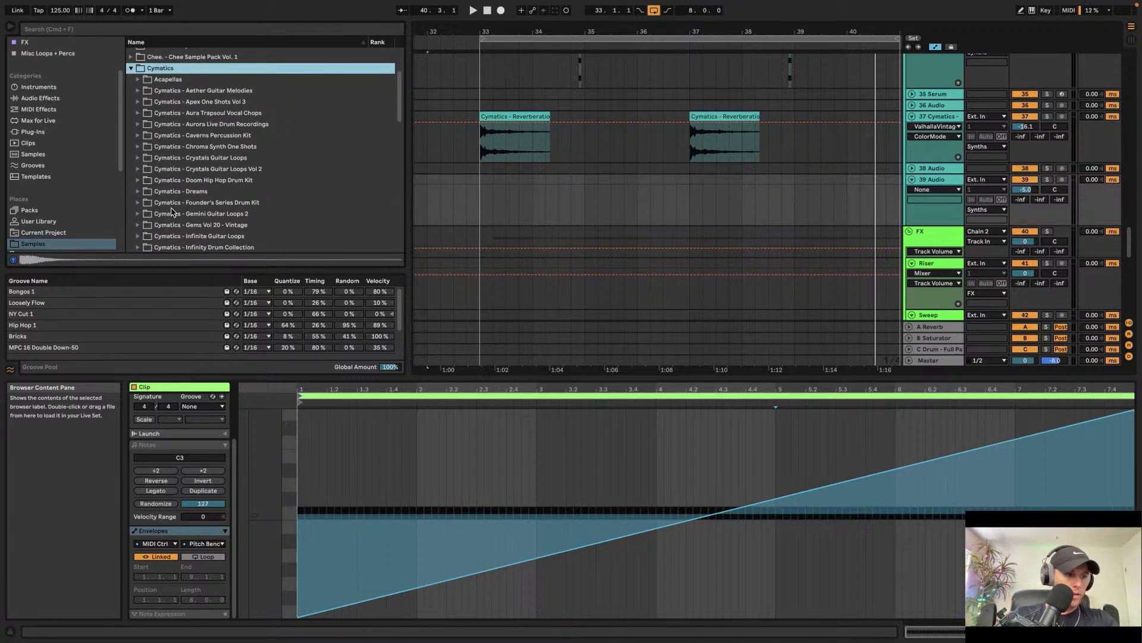
pyautogui.scroll(-10, 160, 209)
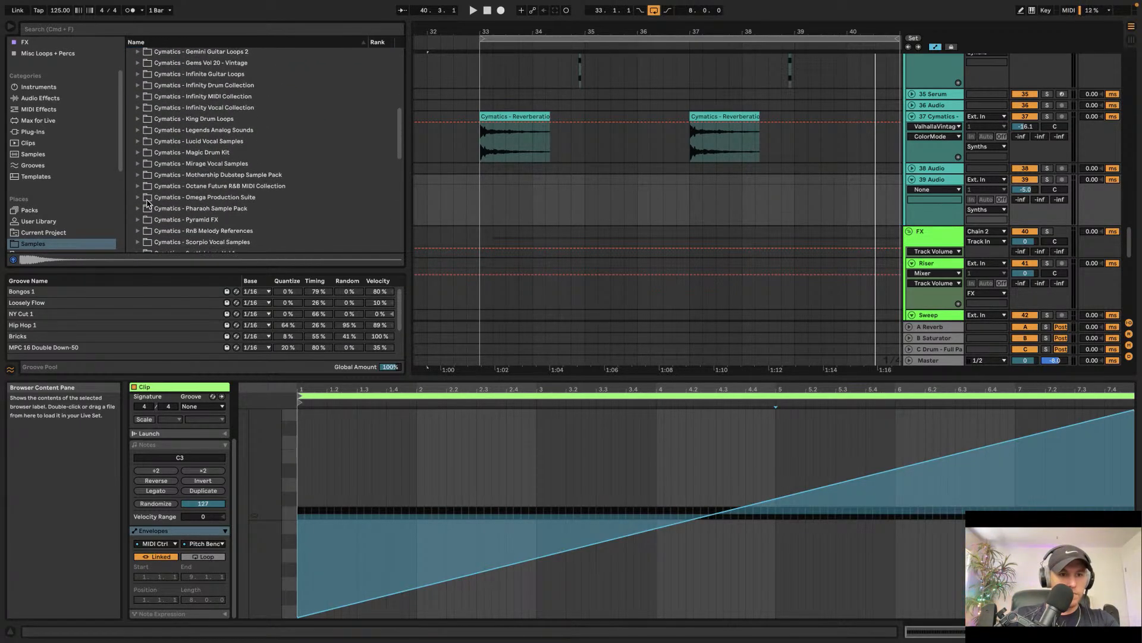
pyautogui.click(138, 209)
pyautogui.scroll(-8, 190, 240)
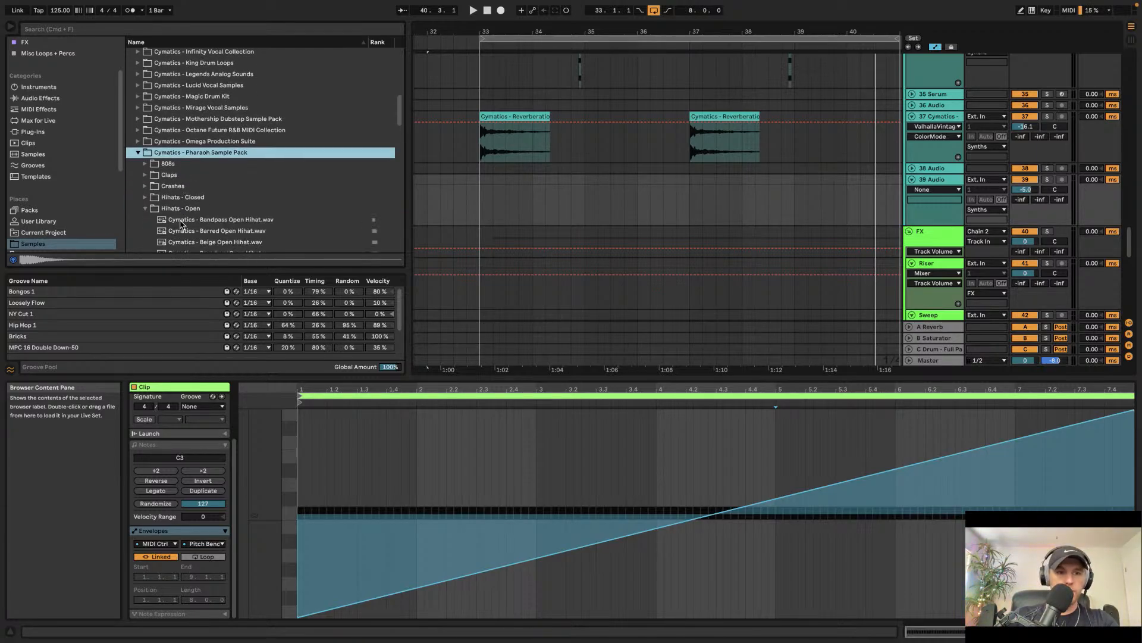
pyautogui.click(145, 79)
pyautogui.click(146, 79)
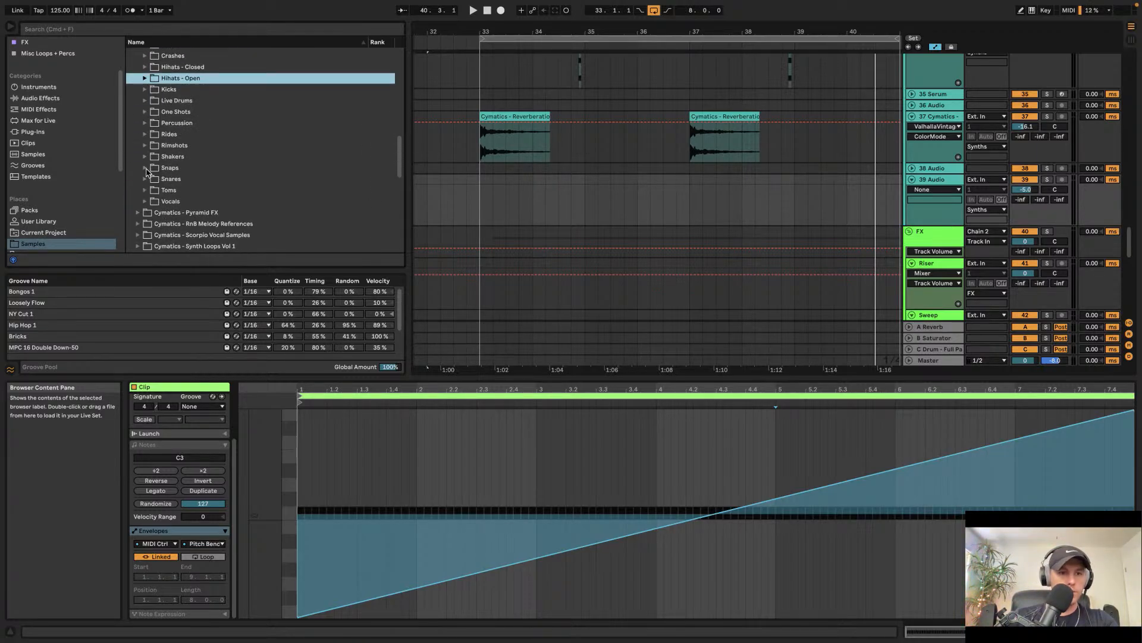
pyautogui.click(144, 202)
# Step: Audition the vocal samples and place Cymatics - Ayy Vox on track 39 near the start of bar 33
pyautogui.click(193, 226)
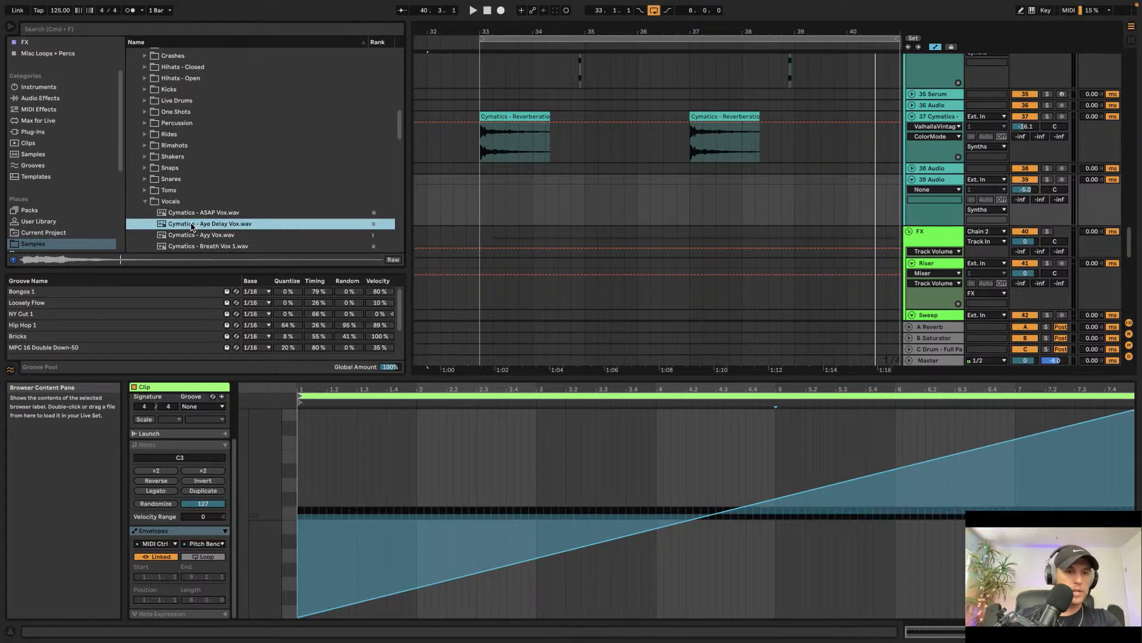
pyautogui.press('Down')
pyautogui.press('Down')
pyautogui.press('Down')
pyautogui.press('Up')
pyautogui.press('Up')
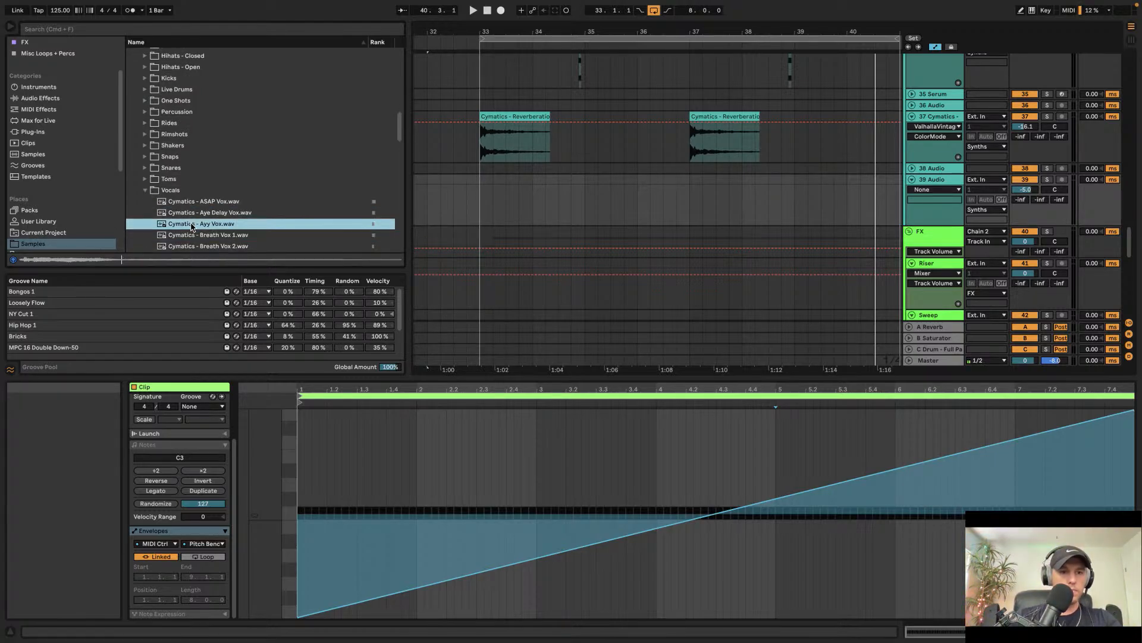
pyautogui.moveTo(515, 183); pyautogui.dragTo(516, 186)
# Step: Play the section and set track 39's volume to -12.8 dB
pyautogui.scroll(3, 517, 180)
pyautogui.click(482, 182)
pyautogui.press('space')
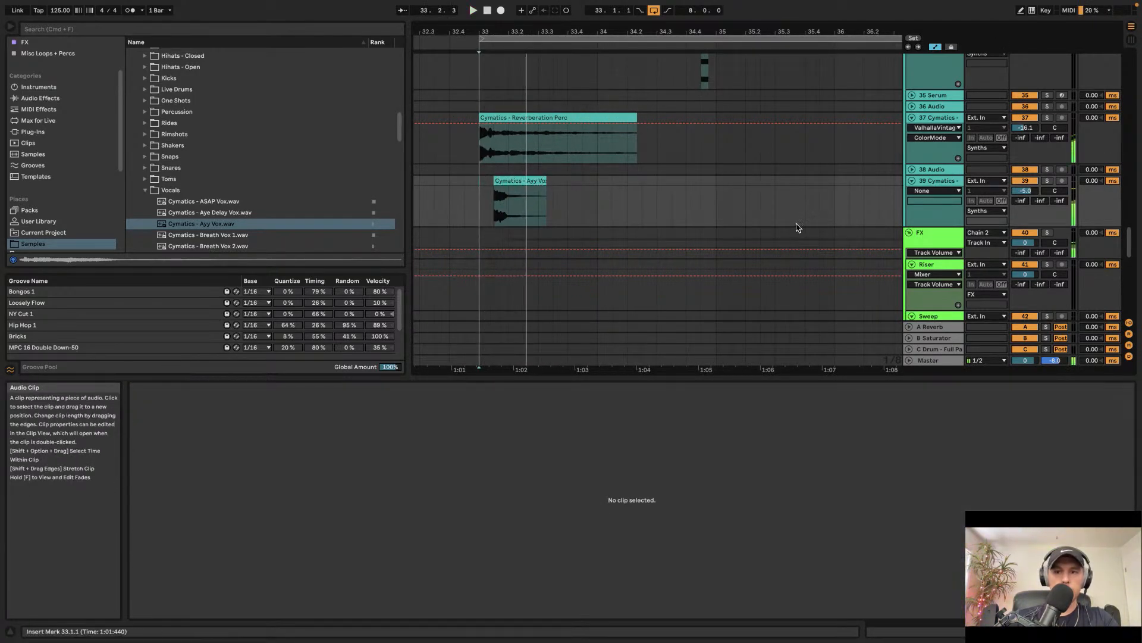
pyautogui.moveTo(1025, 190); pyautogui.dragTo(1025, 200)
pyautogui.press('space')
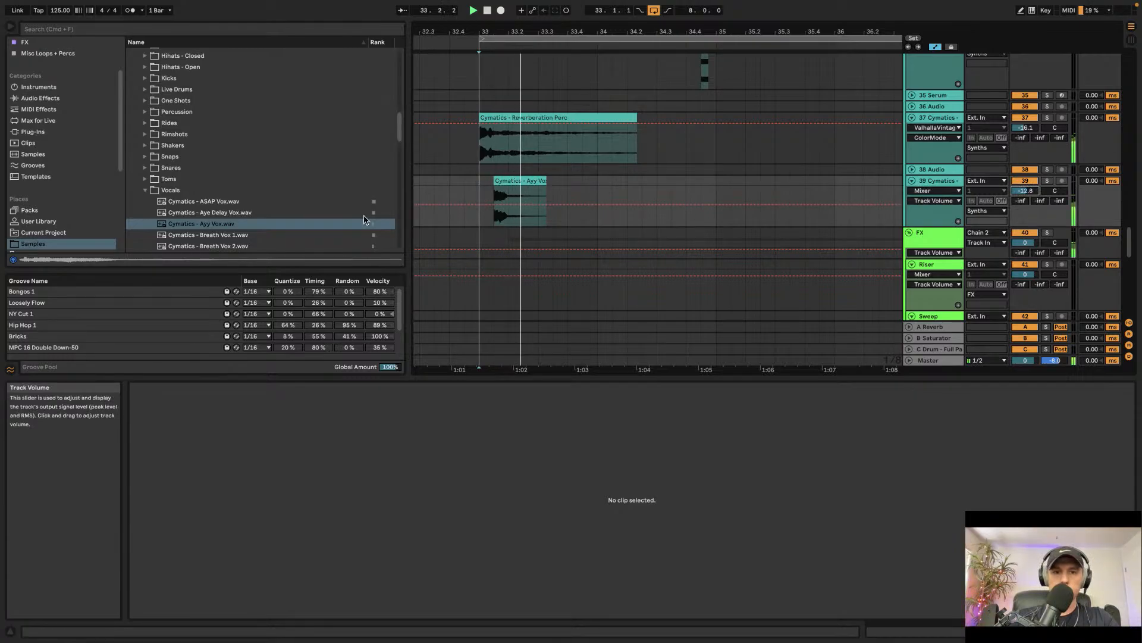
# Step: Audition more vocals and place Cymatics - Hey Vox right after the Ayy Vox clip on track 39
pyautogui.scroll(-8, 184, 229)
pyautogui.click(209, 198)
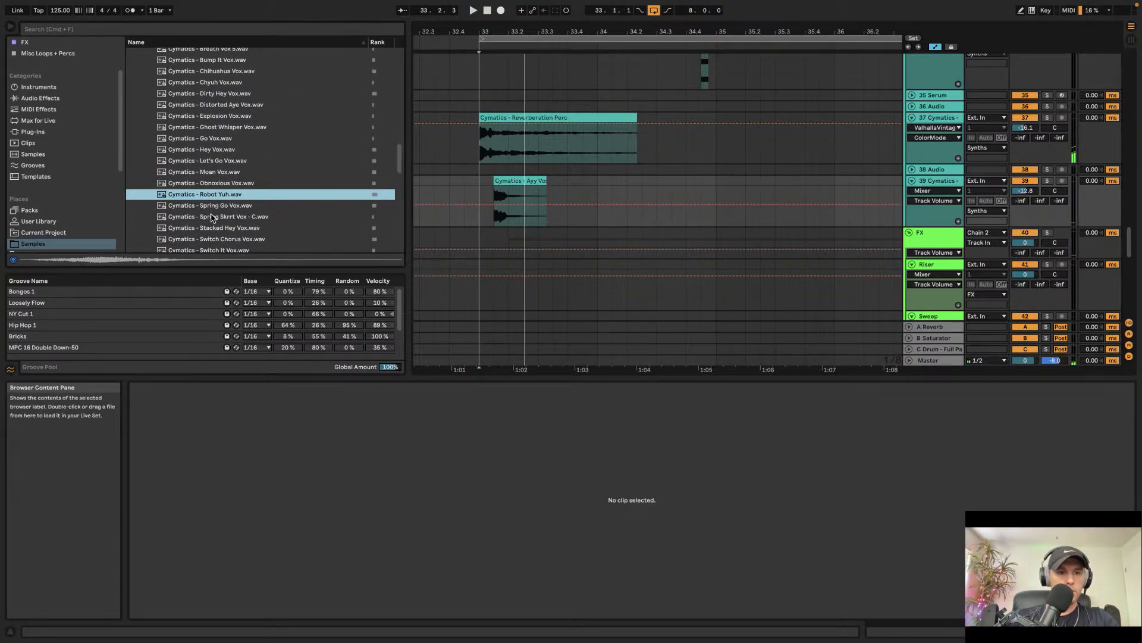
pyautogui.click(212, 217)
pyautogui.click(216, 207)
pyautogui.click(216, 153)
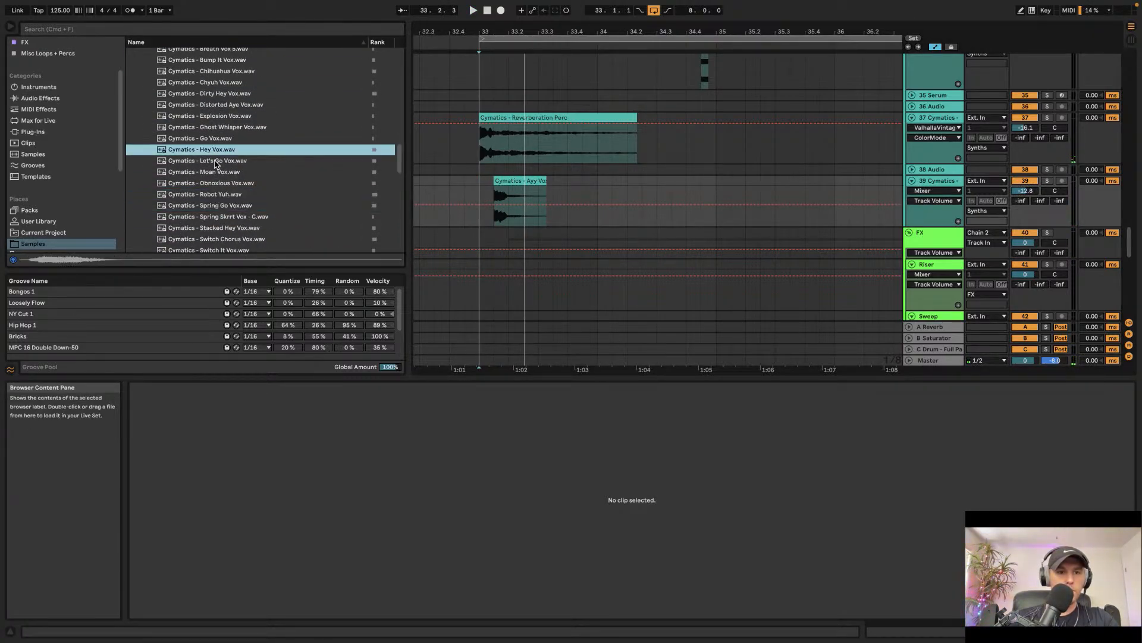
pyautogui.click(216, 162)
pyautogui.click(213, 150)
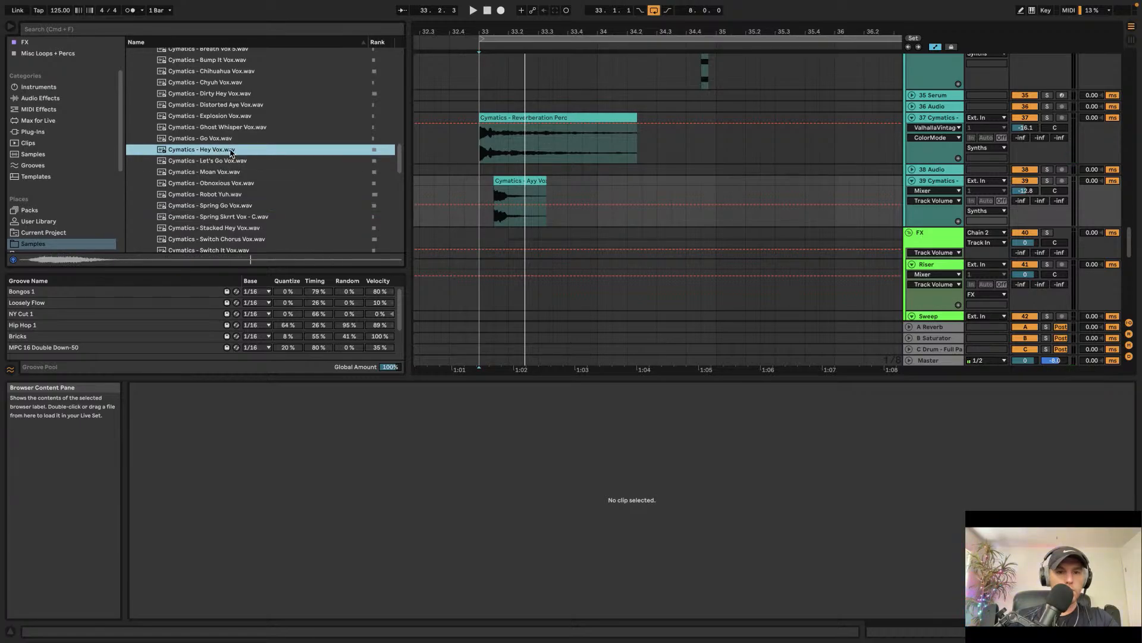
pyautogui.moveTo(231, 153); pyautogui.dragTo(561, 200)
pyautogui.press('space')
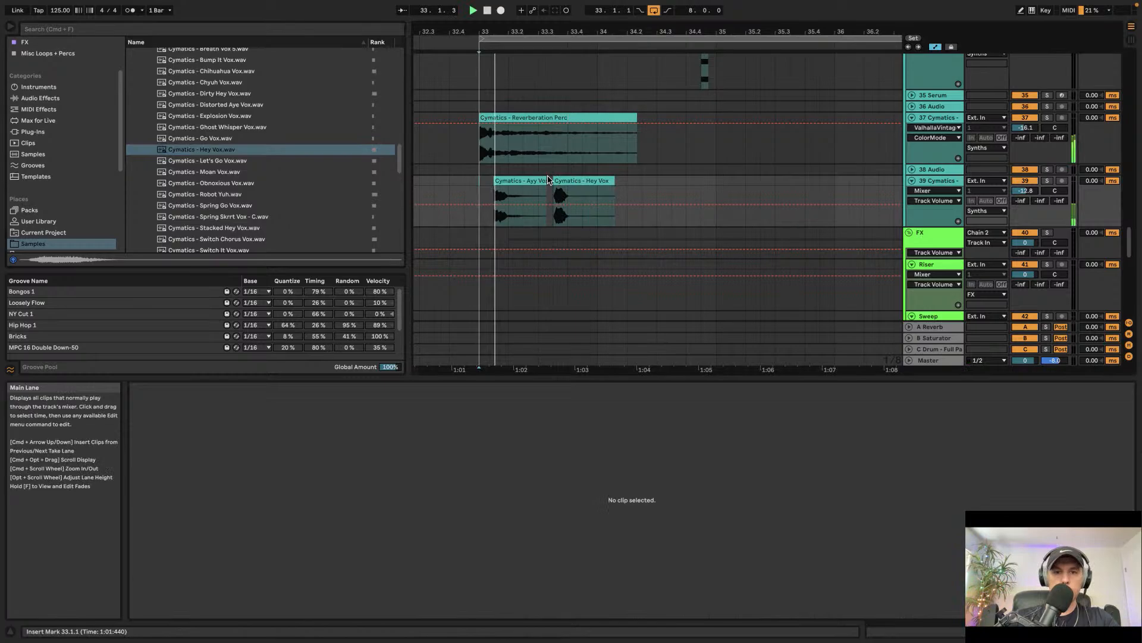
# Step: Shorten the end of the Hey Vox clip, then duplicate the Ayy Vox and Hey Vox pair
pyautogui.click(580, 179)
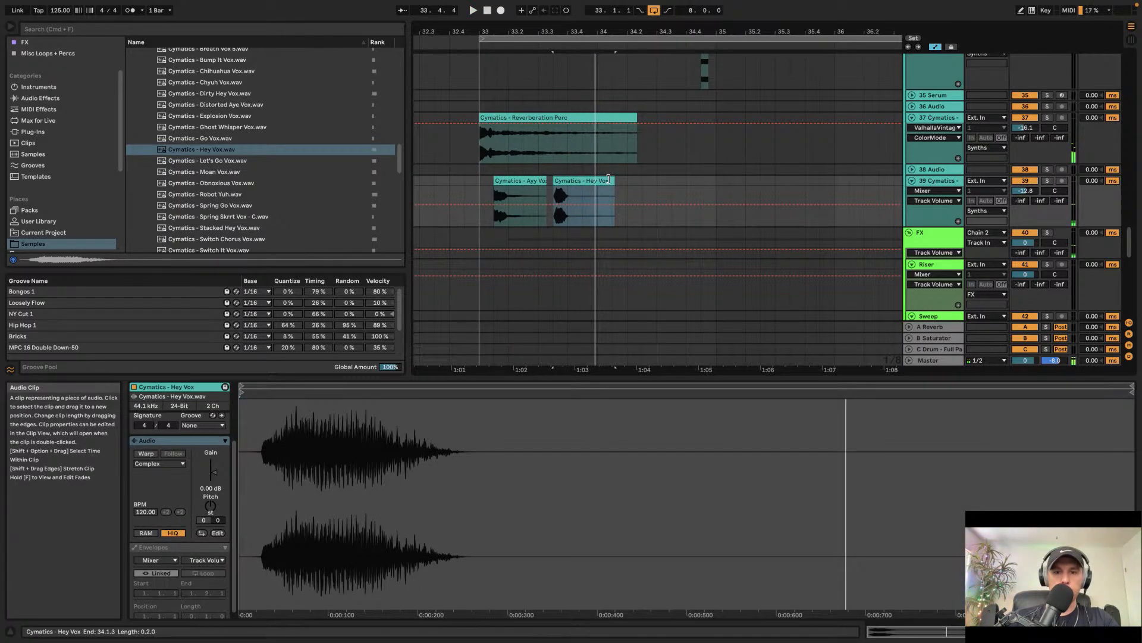
pyautogui.moveTo(608, 179); pyautogui.dragTo(595, 181)
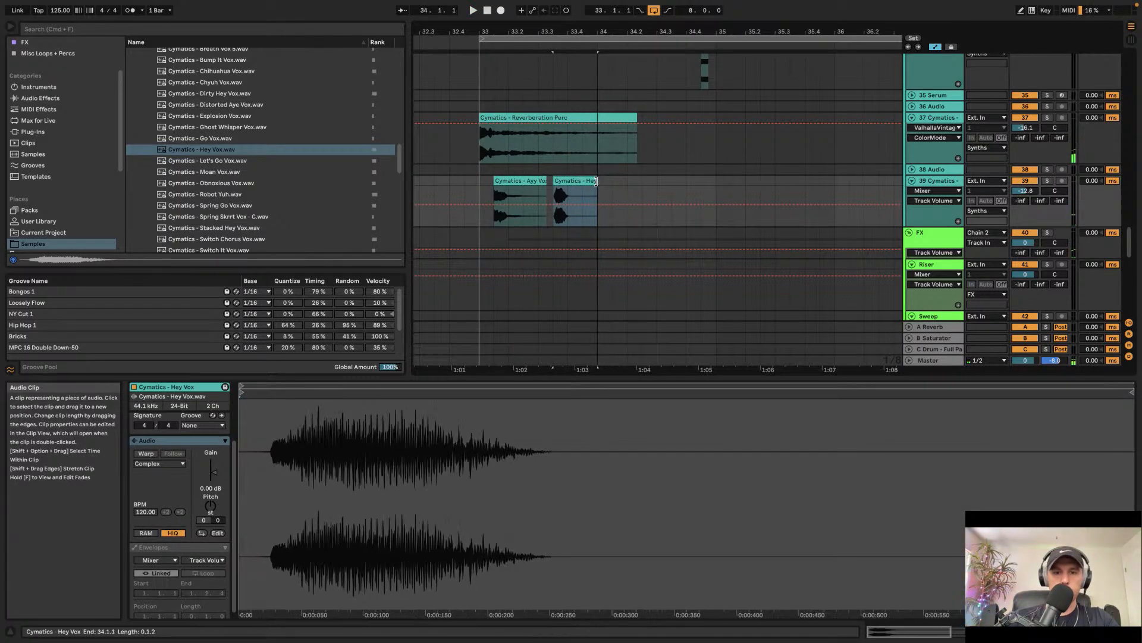
pyautogui.moveTo(481, 188); pyautogui.dragTo(597, 192)
pyautogui.press('super+d')
pyautogui.click(474, 187)
pyautogui.press('space')
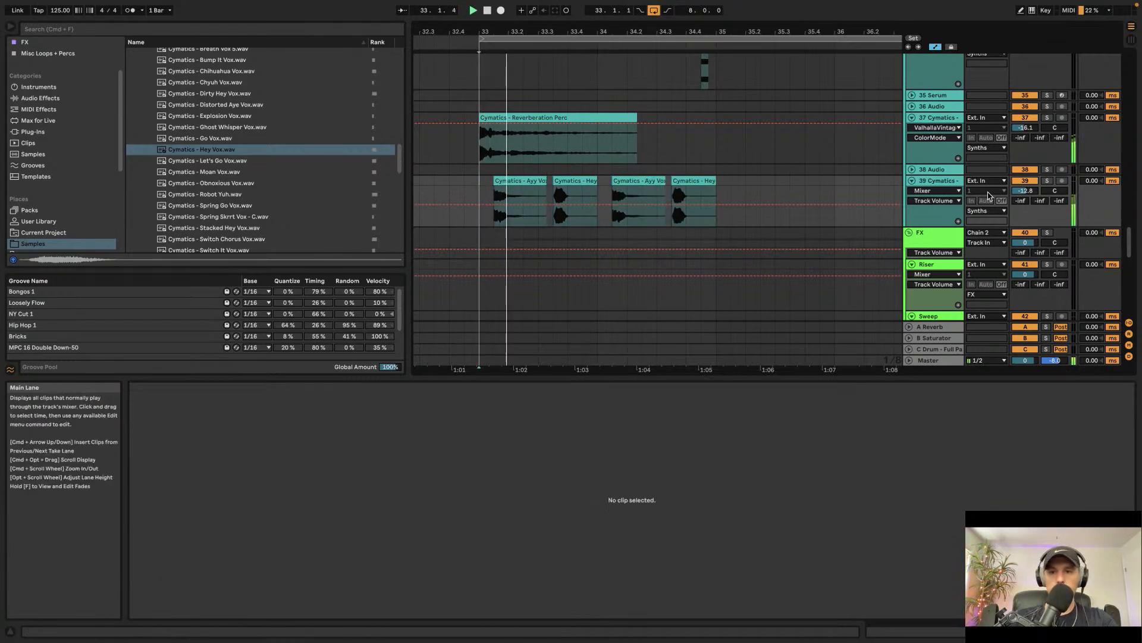
# Step: Audition Woah and Woo vocals and place Cymatics - Woah Vox after the duplicated pair on track 39
pyautogui.click(942, 187)
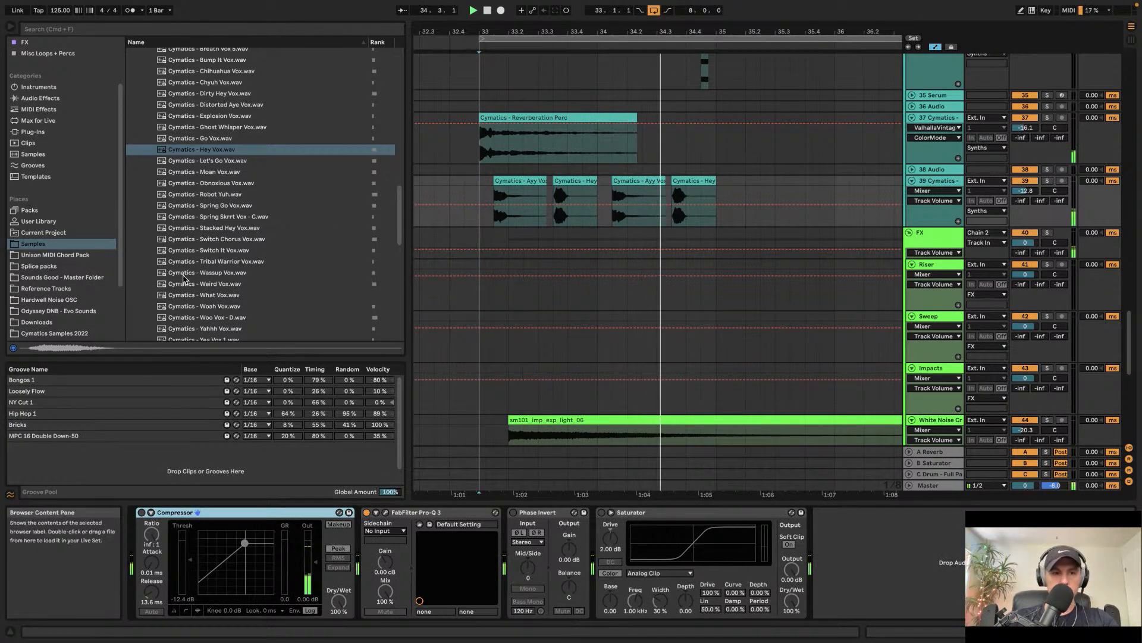
pyautogui.click(223, 295)
pyautogui.click(218, 306)
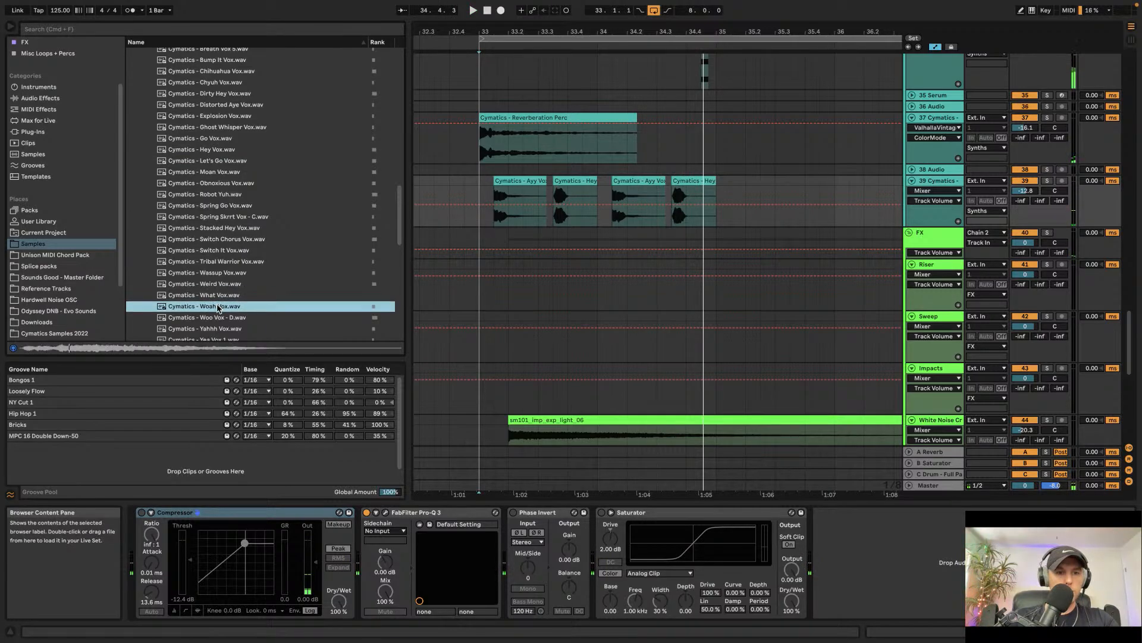
pyautogui.click(207, 318)
pyautogui.click(204, 307)
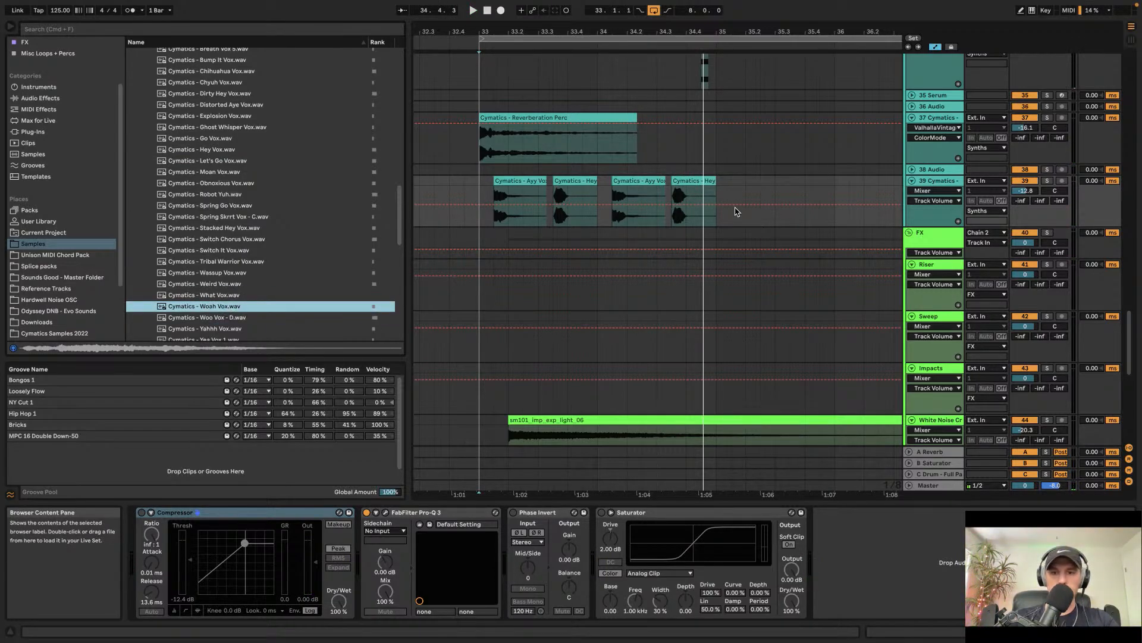
pyautogui.moveTo(213, 307); pyautogui.dragTo(677, 185)
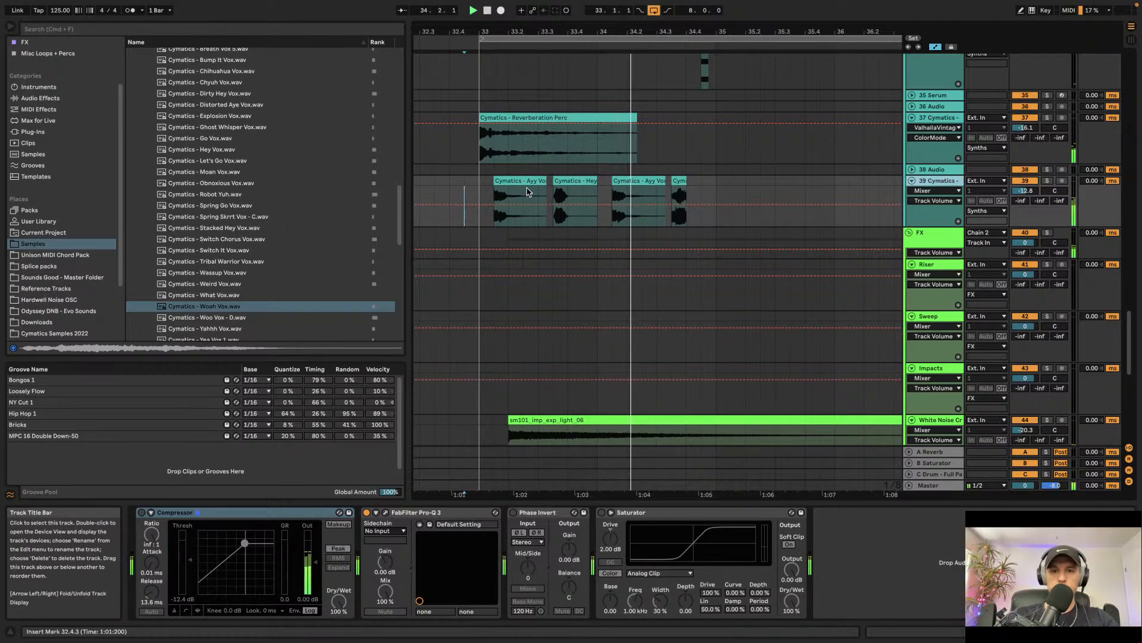
# Step: Select the whole vocal phrase on track 39 and duplicate it
pyautogui.click(715, 186)
pyautogui.moveTo(718, 182); pyautogui.dragTo(467, 185)
pyautogui.press('space')
pyautogui.press('super+d')
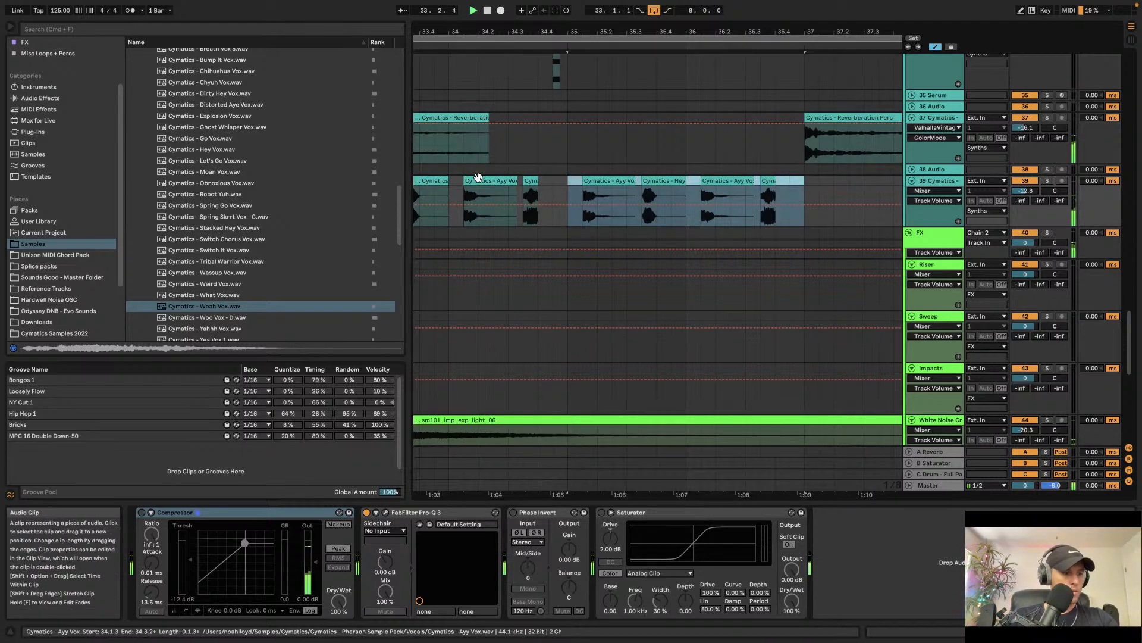
# Step: Select bars 33 to 37 of the vocal track and duplicate them to fill up to bar 41
pyautogui.scroll(-3, 479, 179)
pyautogui.hscroll(-3, 479, 178)
pyautogui.keyDown('shift'); pyautogui.click(462, 181); pyautogui.keyUp('shift')
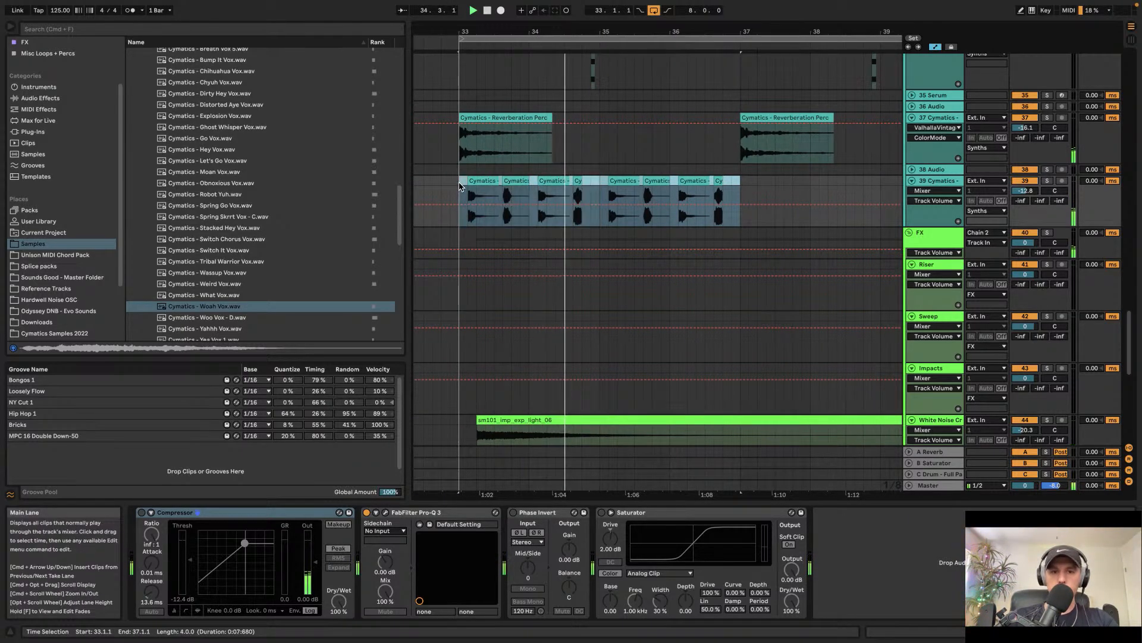
pyautogui.press('super+d')
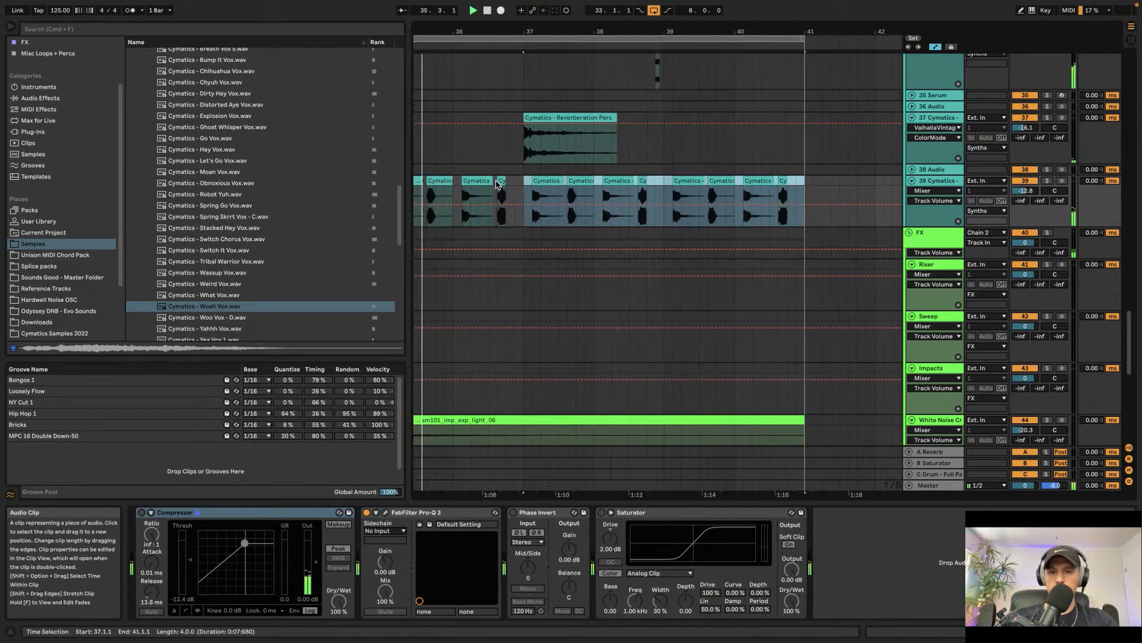
# Step: Play back the vocal stutter build-up
pyautogui.scroll(-2, 707, 197)
pyautogui.hscroll(-2, 707, 197)
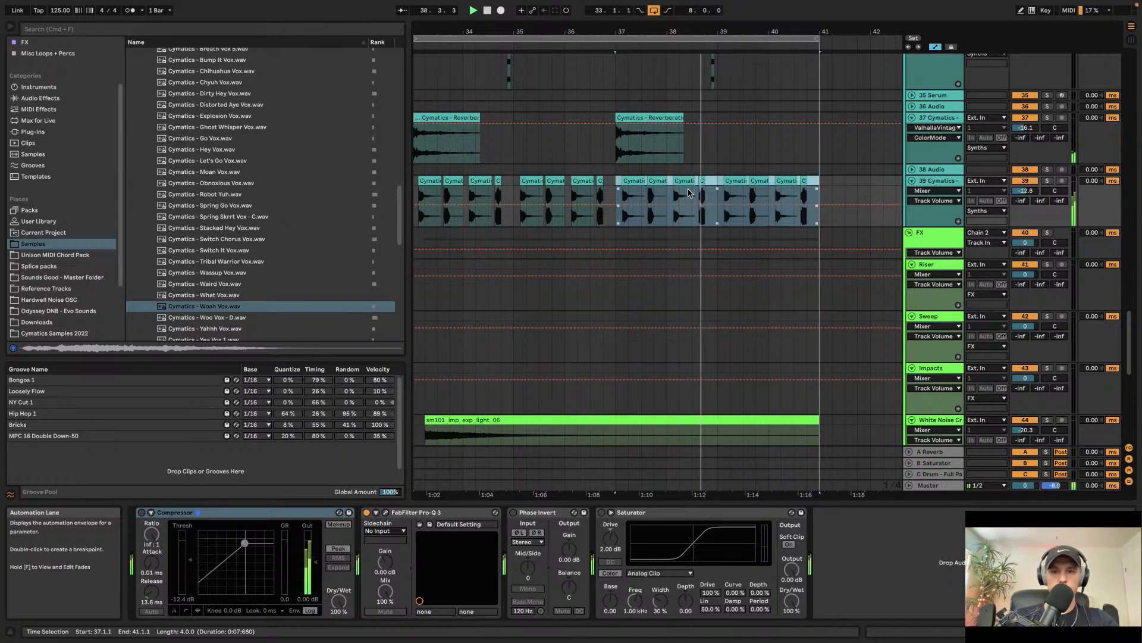
pyautogui.scroll(-3, 688, 194)
pyautogui.scroll(2, 688, 193)
pyautogui.press('space')
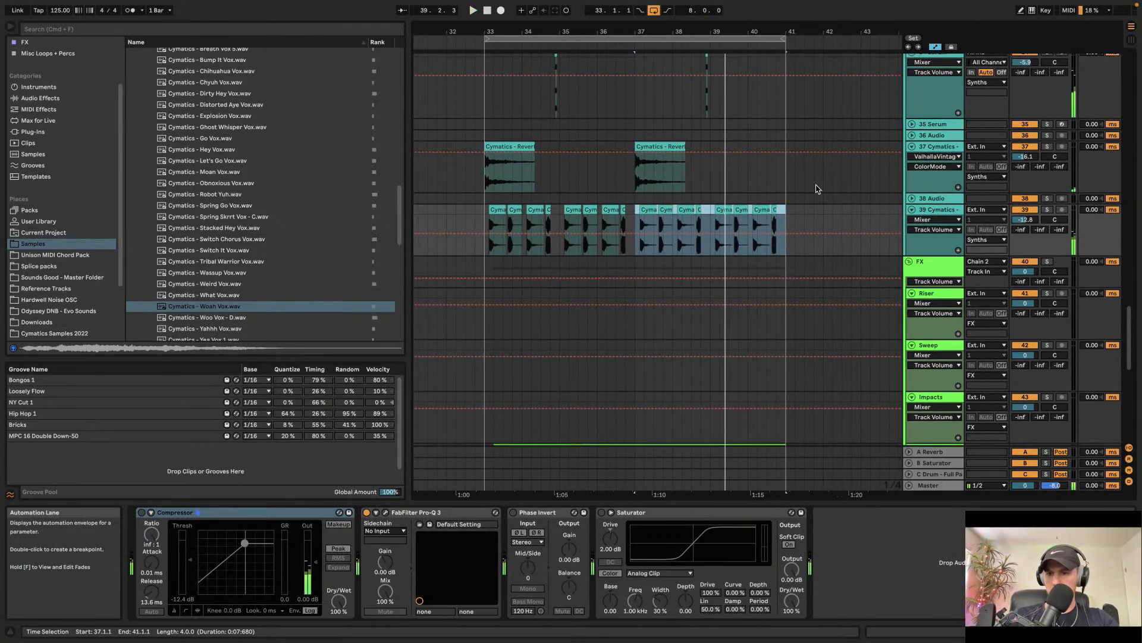
# Step: Open FabFilter Pro-Q 3 on the vocal track, load its Phone preset and play the section
pyautogui.doubleClick(937, 209)
pyautogui.scroll(2, 42, 102)
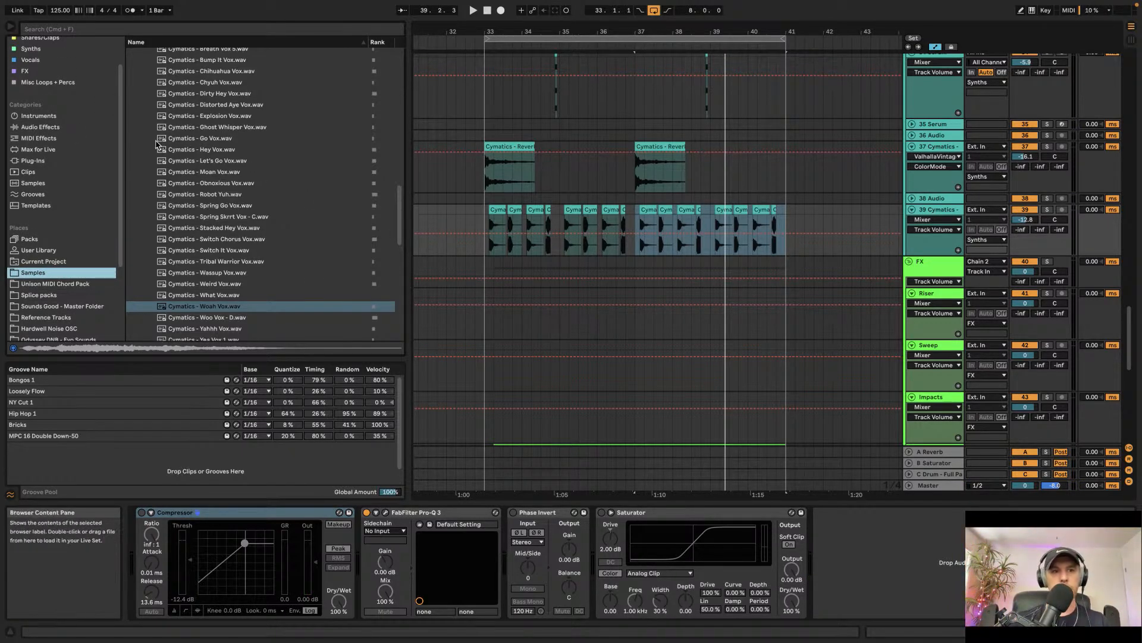
pyautogui.click(386, 513)
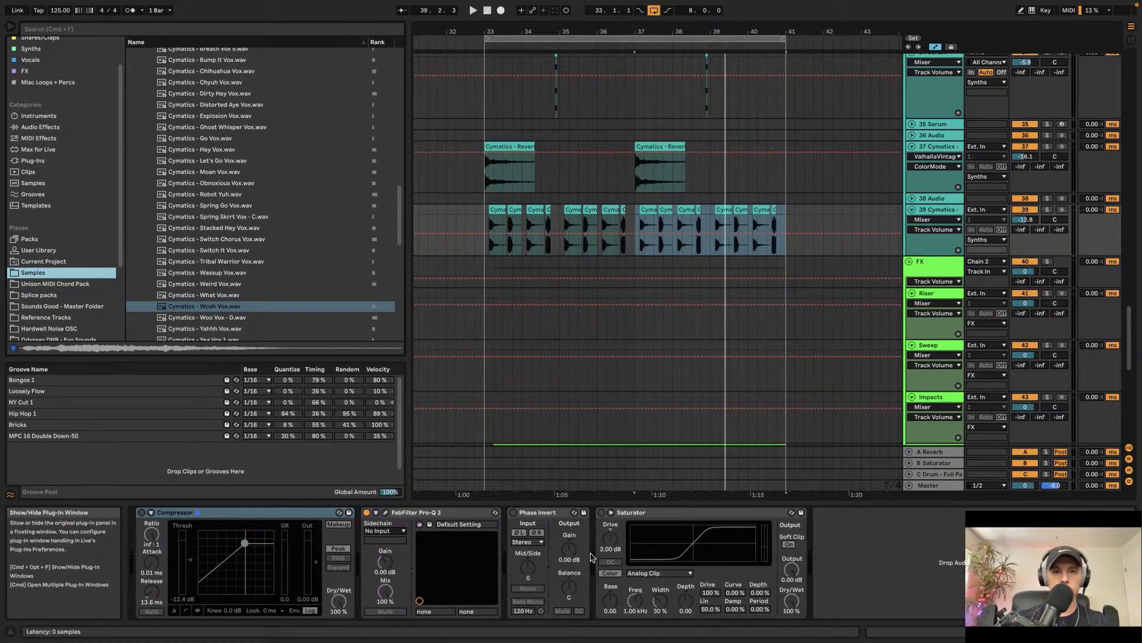
pyautogui.click(461, 87)
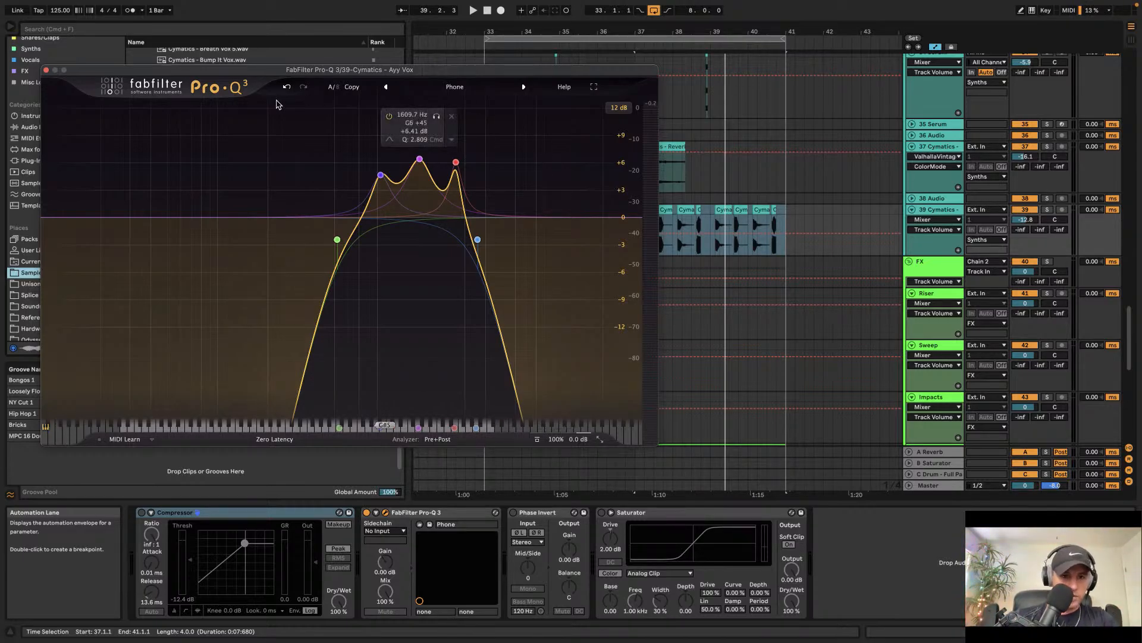
pyautogui.press('space')
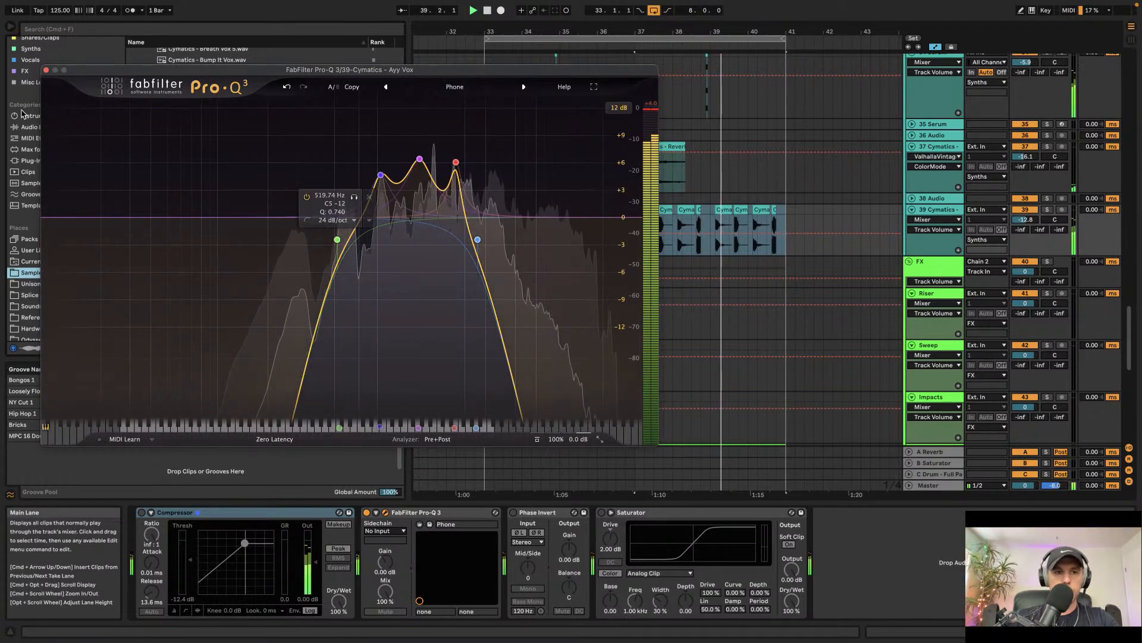
# Step: Close the plug-in window and lower the vocal track volume to -14.4 dB
pyautogui.click(385, 512)
pyautogui.moveTo(1036, 220); pyautogui.dragTo(1035, 225)
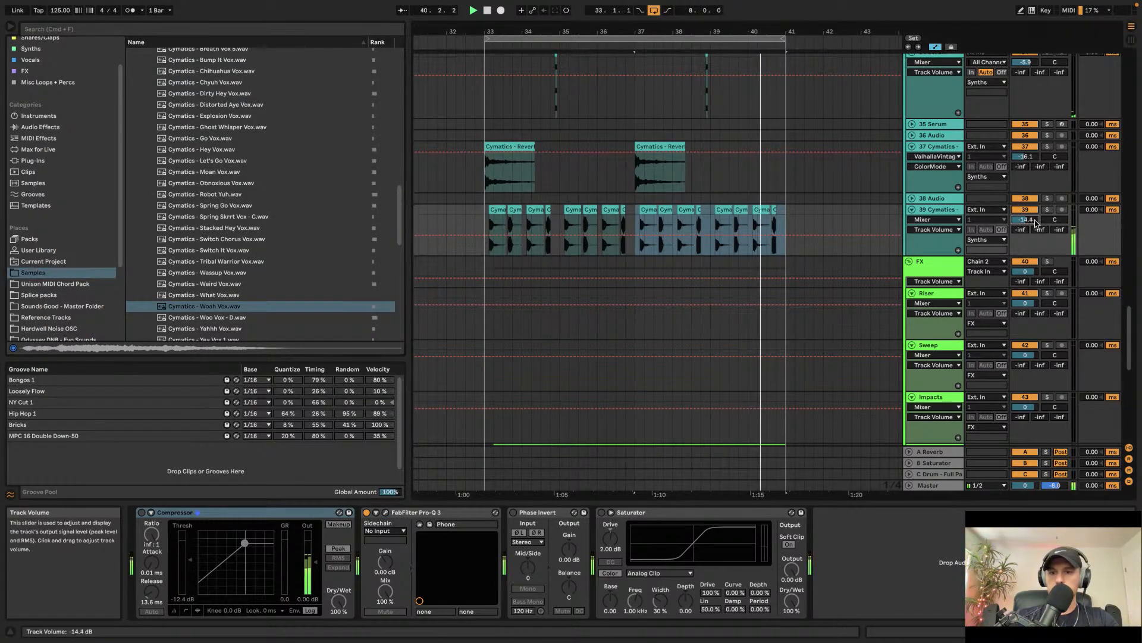
# Step: Add a Compressor to the vocal track, setting the ratio to about 5:1 and the threshold to about -21.9 dB
pyautogui.click(42, 127)
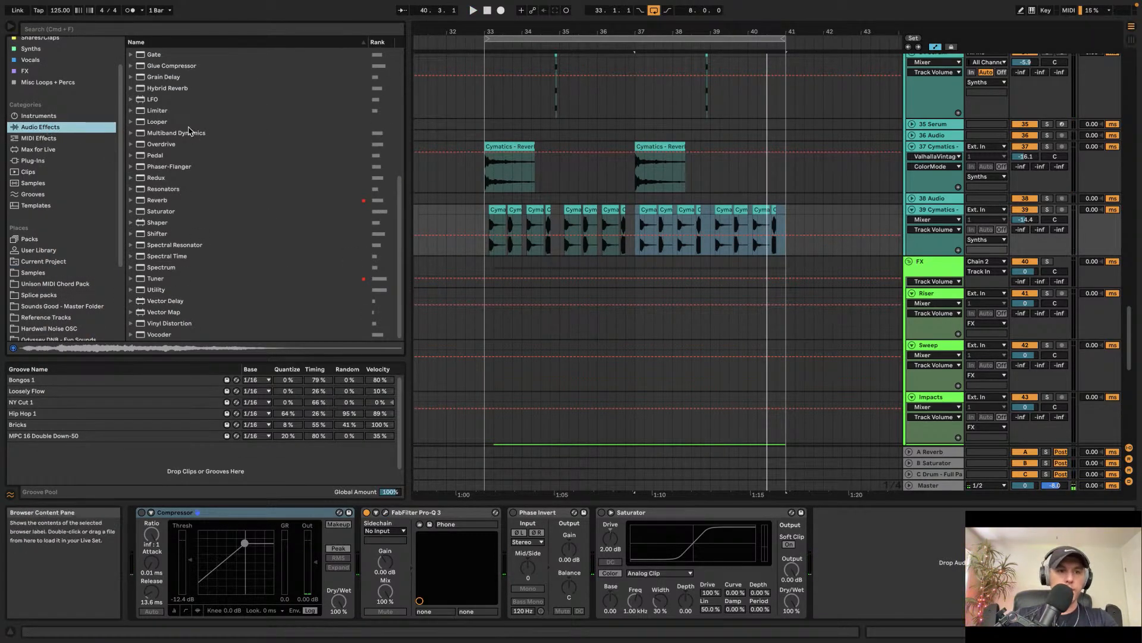
pyautogui.scroll(5, 183, 133)
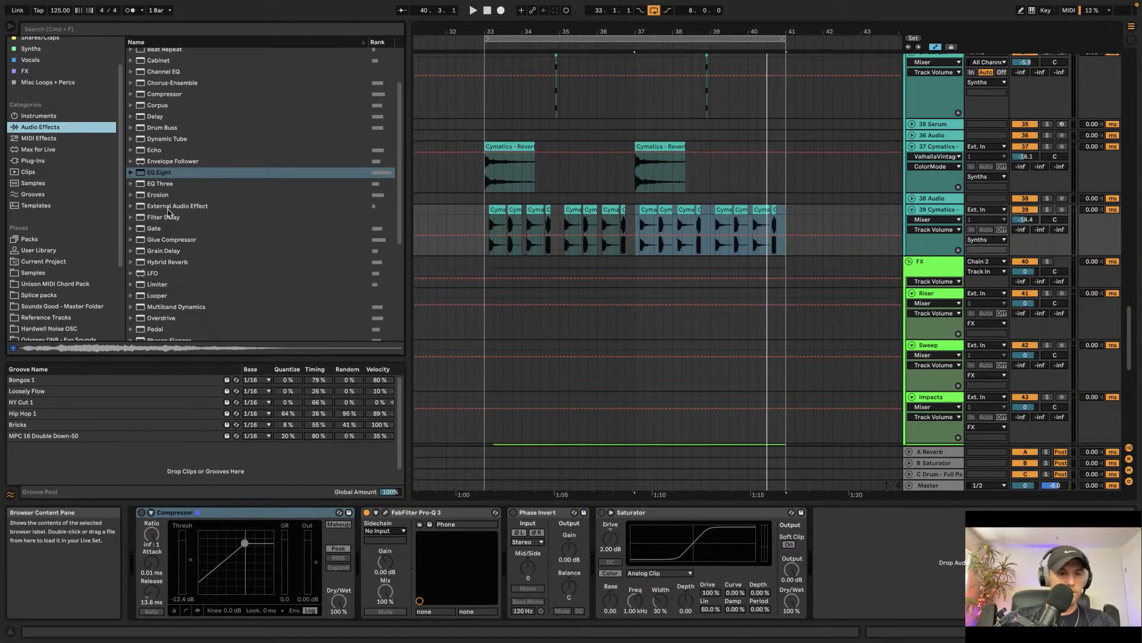
pyautogui.click(173, 95)
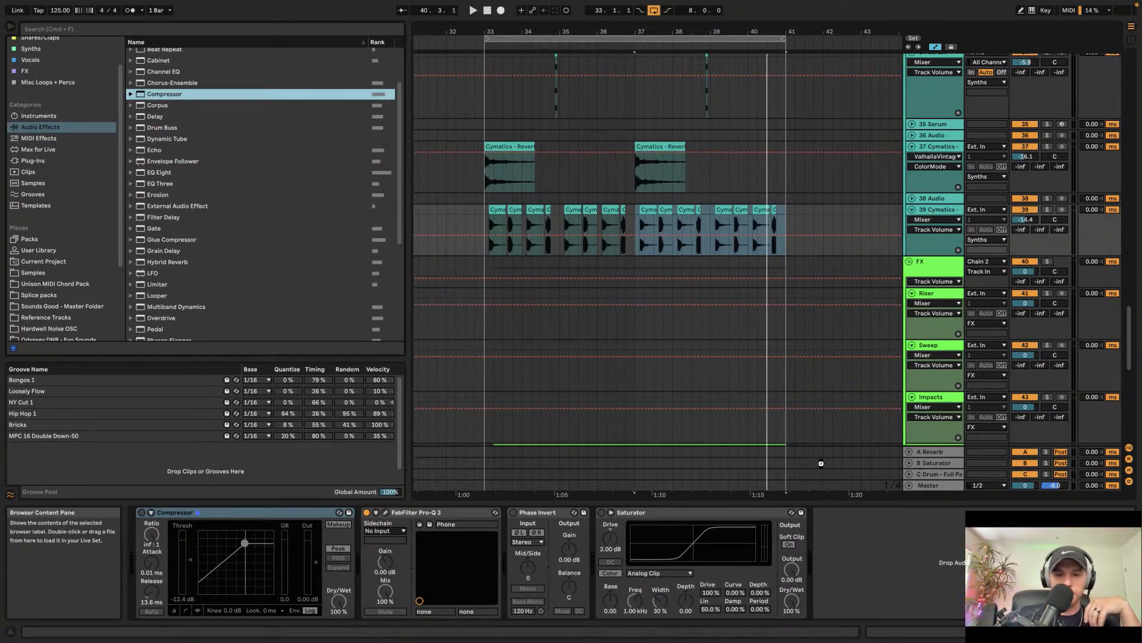
pyautogui.moveTo(821, 463); pyautogui.dragTo(789, 545)
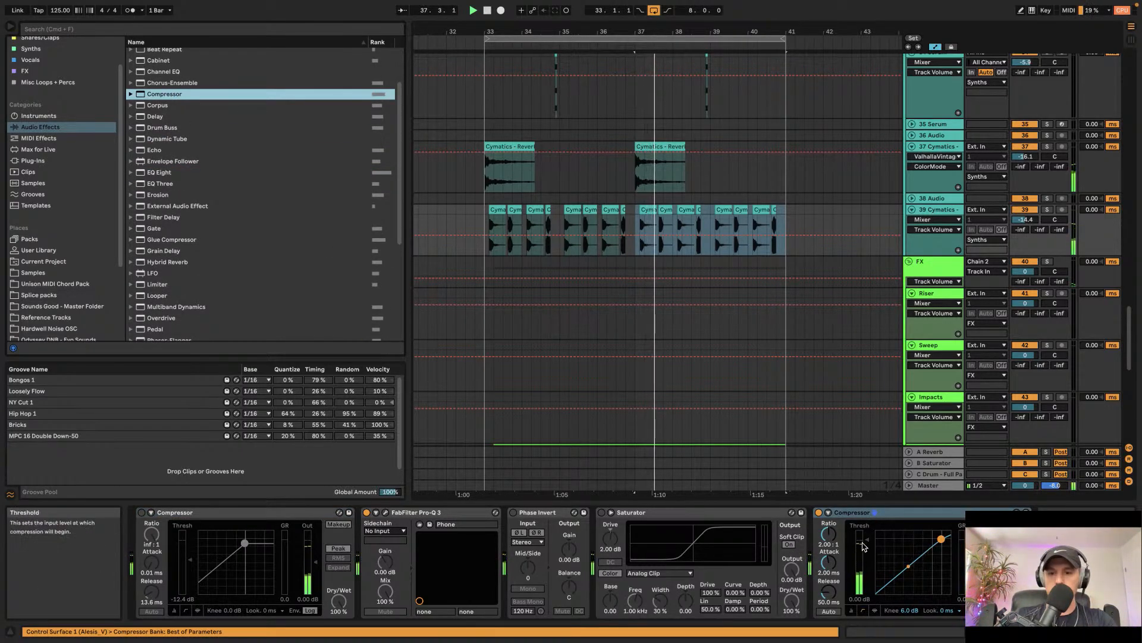
pyautogui.moveTo(883, 529); pyautogui.dragTo(882, 571)
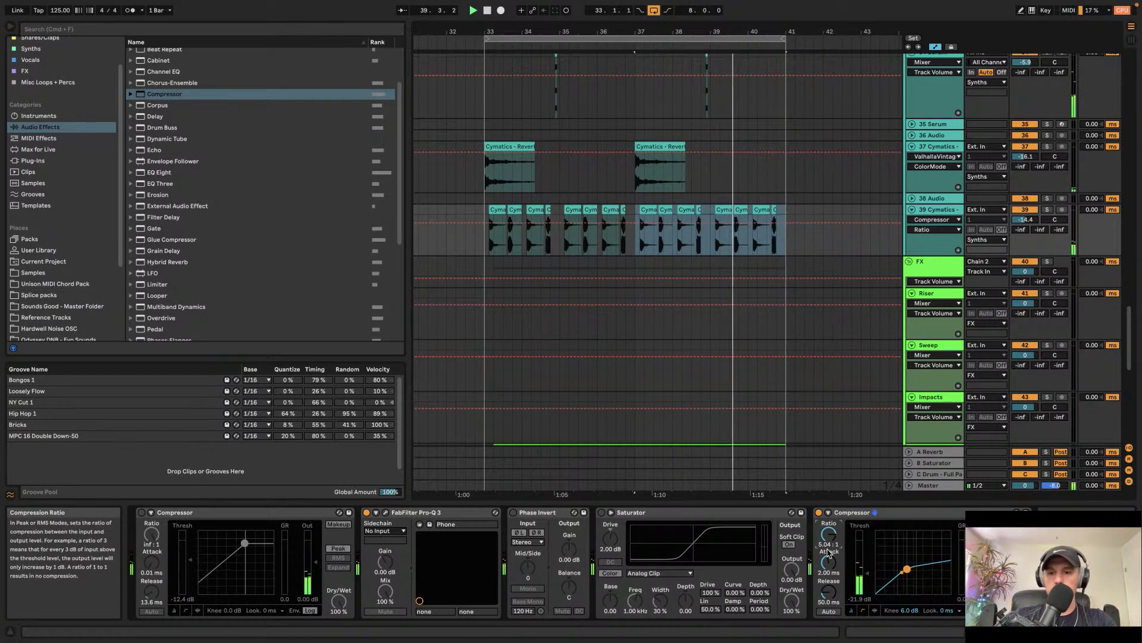
pyautogui.moveTo(929, 559); pyautogui.dragTo(888, 580)
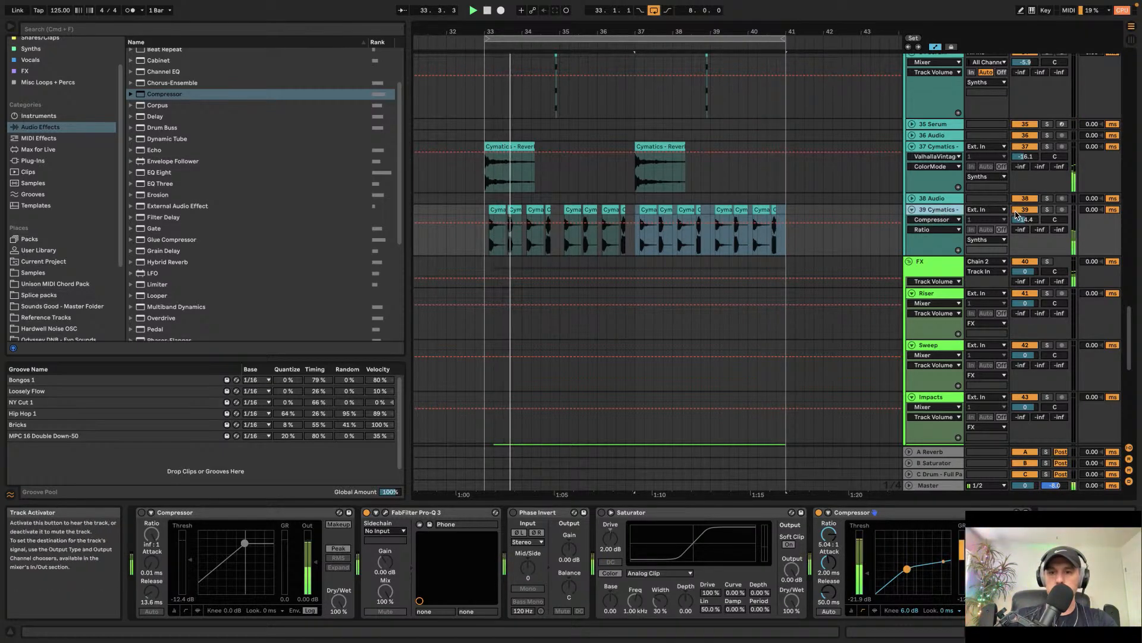
# Step: Raise the vocal track volume to -10.2 dB
pyautogui.moveTo(1021, 218); pyautogui.dragTo(1021, 196)
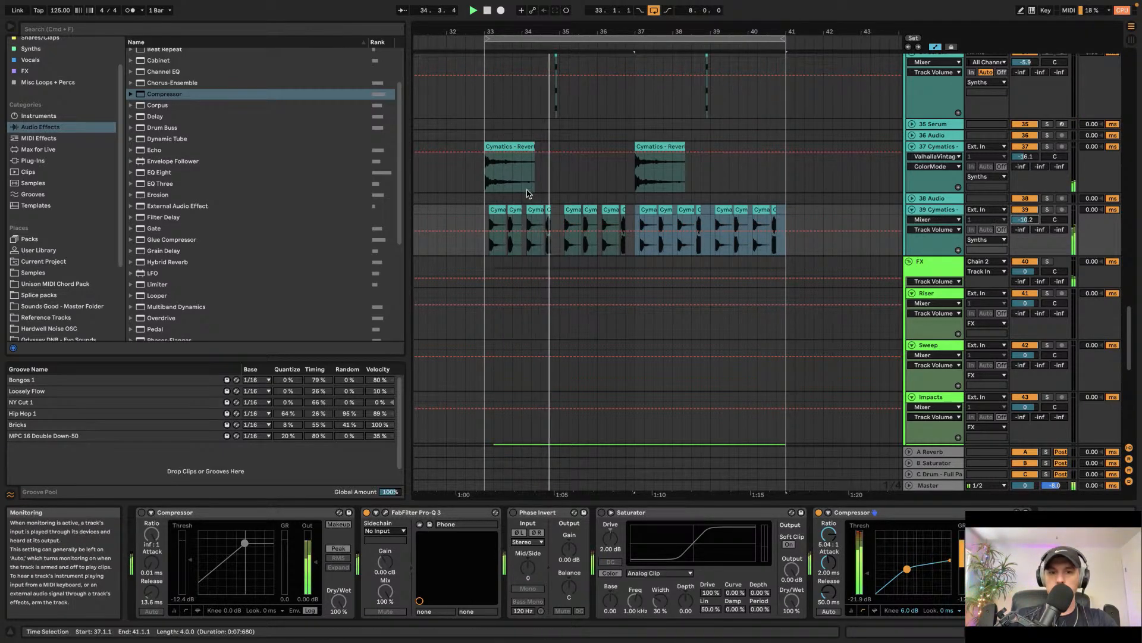
pyautogui.scroll(3, 530, 199)
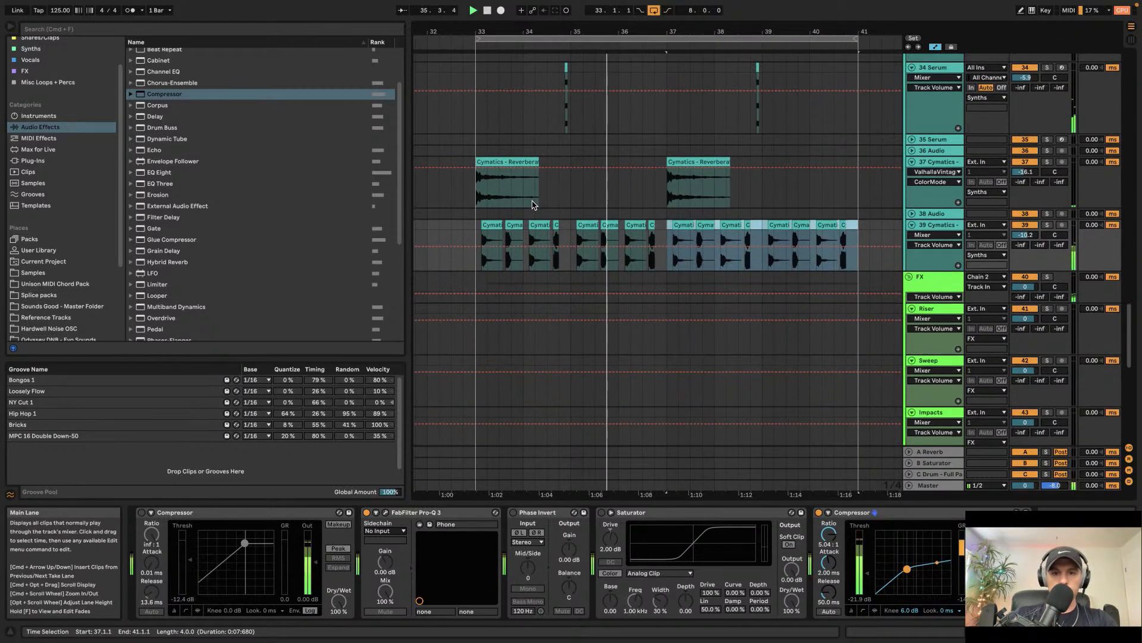
pyautogui.scroll(3, 534, 207)
pyautogui.hscroll(1, 560, 227)
pyautogui.scroll(2, 566, 229)
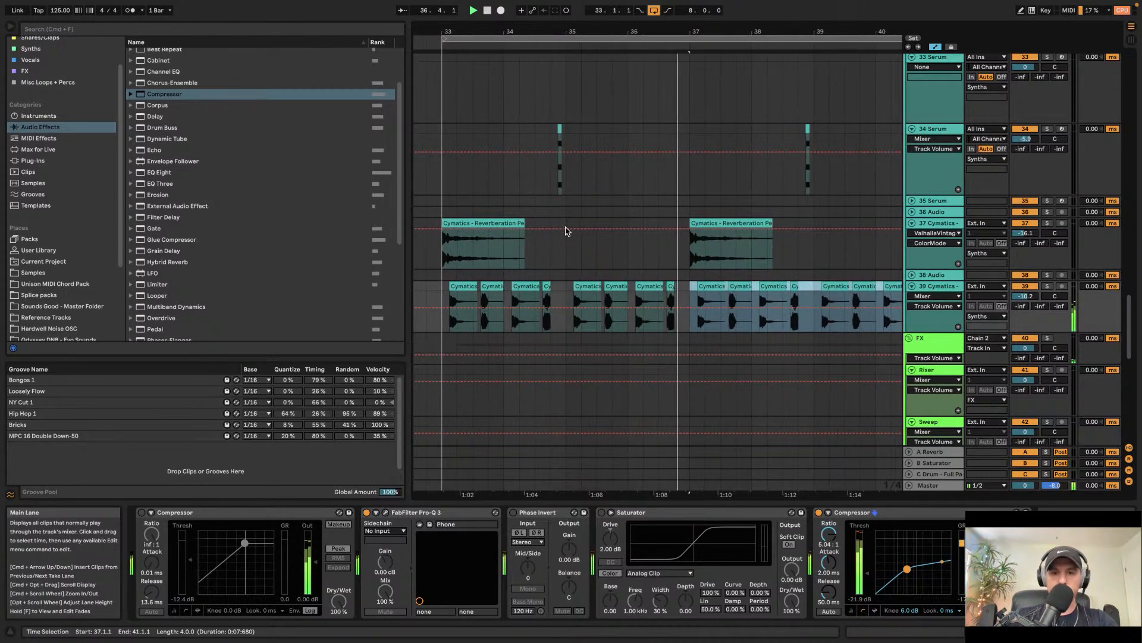
pyautogui.hscroll(1, 568, 232)
pyautogui.press('space')
# Step: Audition vocal samples from the Samples folder in the browser
pyautogui.click(645, 289)
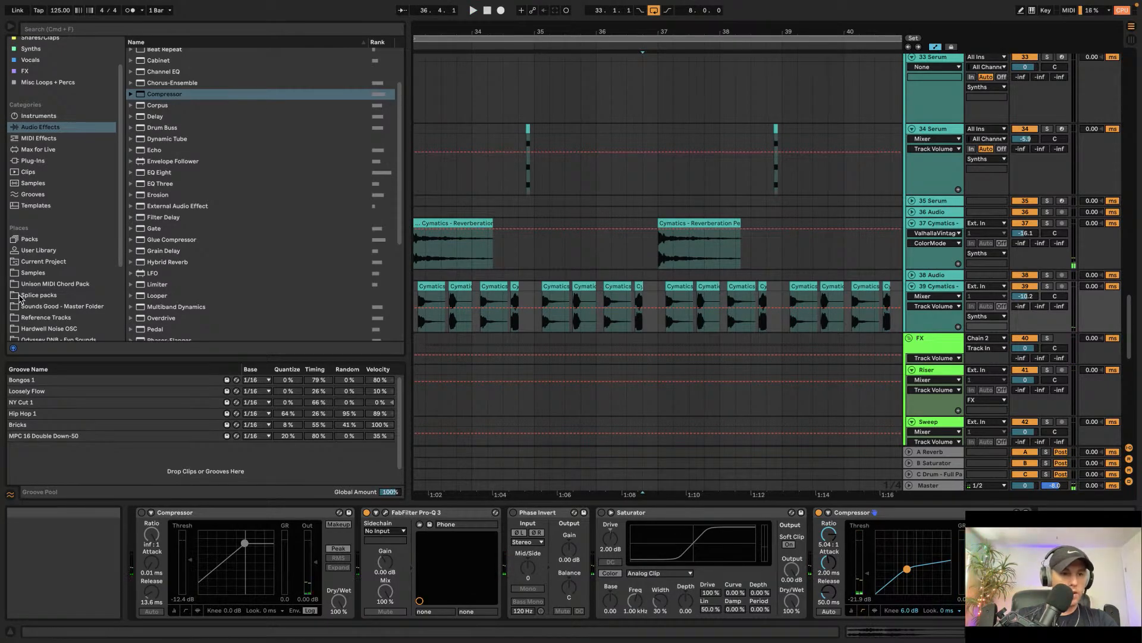
pyautogui.click(32, 272)
pyautogui.click(219, 307)
pyautogui.press('Down')
pyautogui.press('Down')
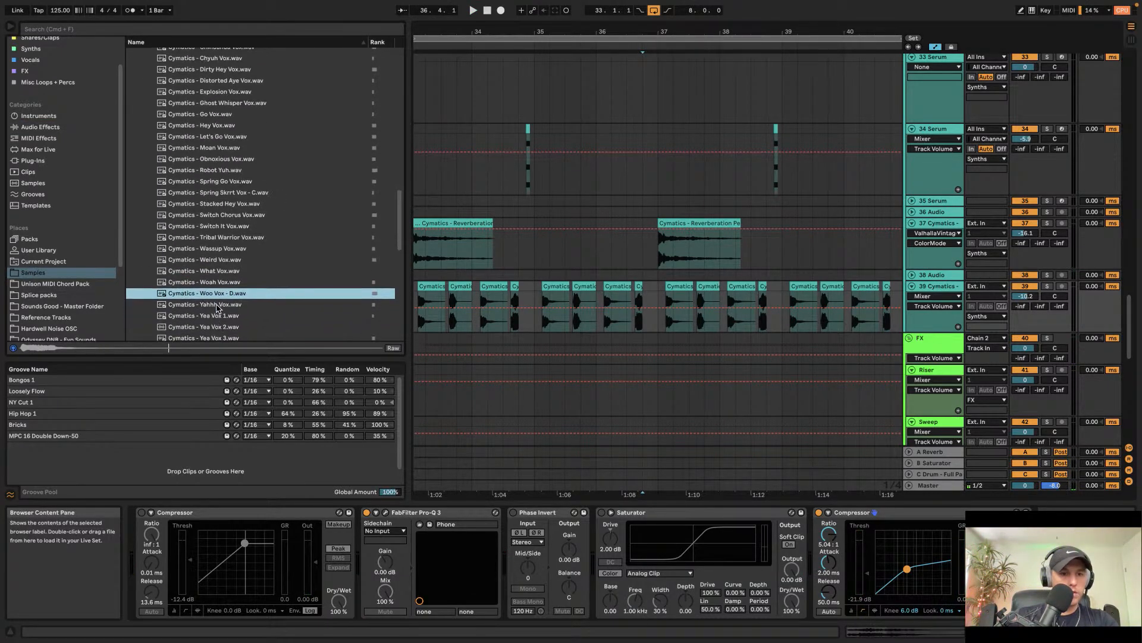
pyautogui.press('Down')
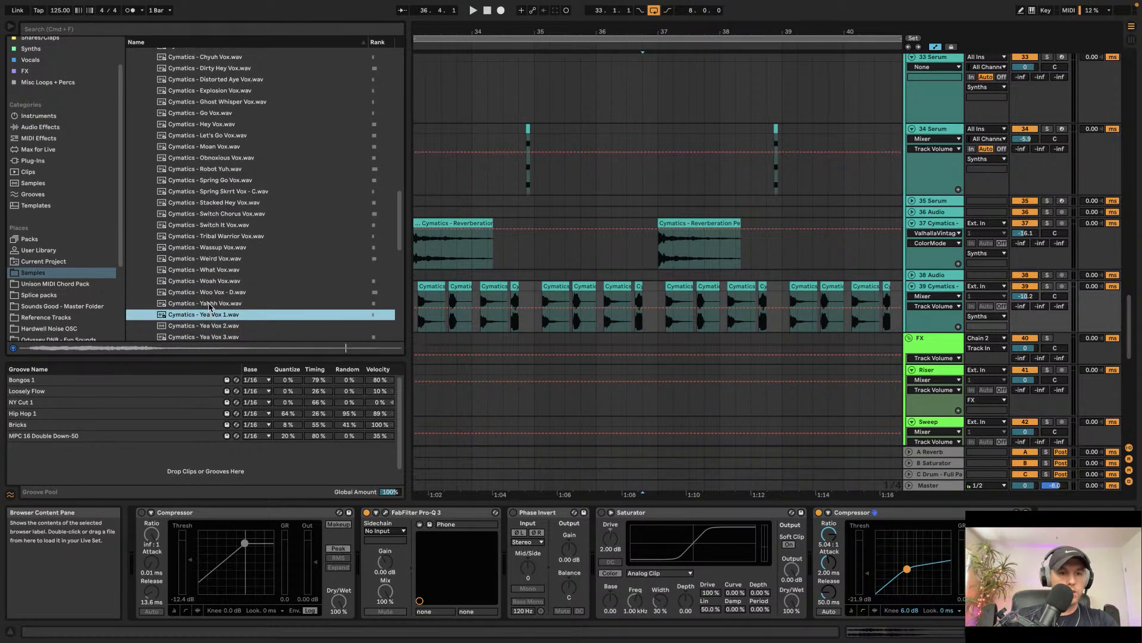
pyautogui.press('Up')
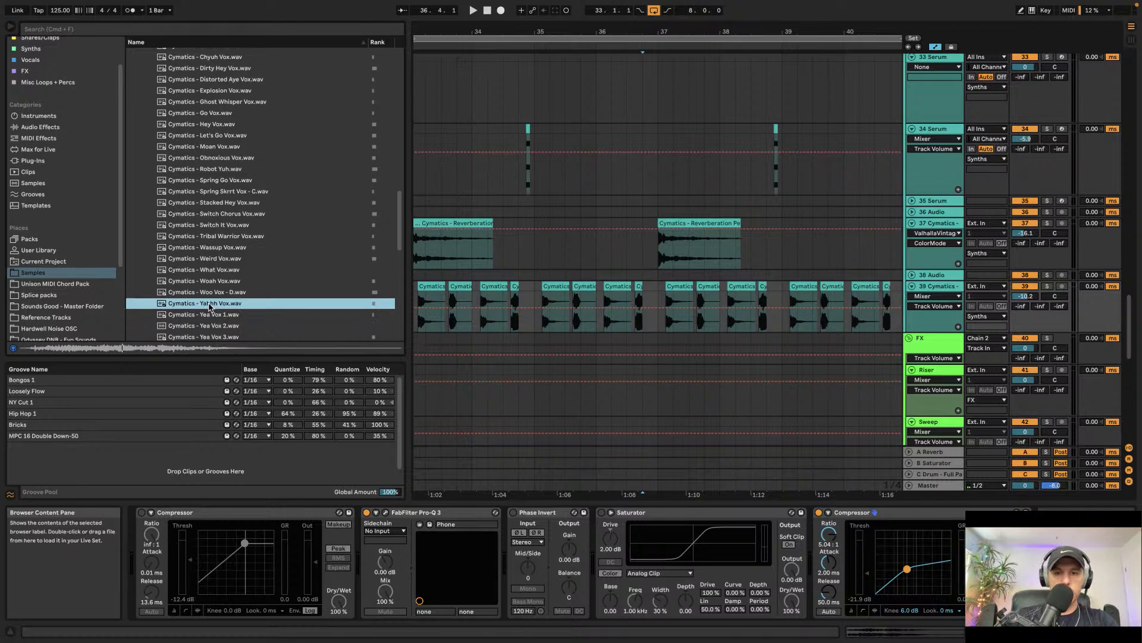
# Step: Select the last part of the vocal stutter from about bar 37 to 41 and play it back
pyautogui.click(637, 290)
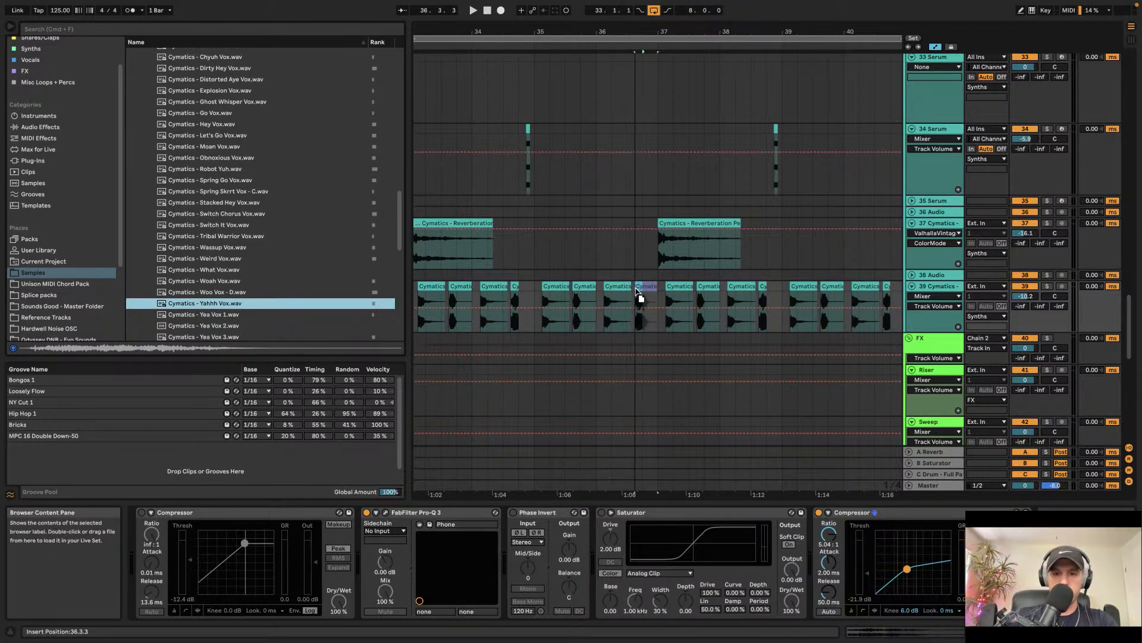
pyautogui.moveTo(640, 296); pyautogui.dragTo(605, 298)
pyautogui.press('space')
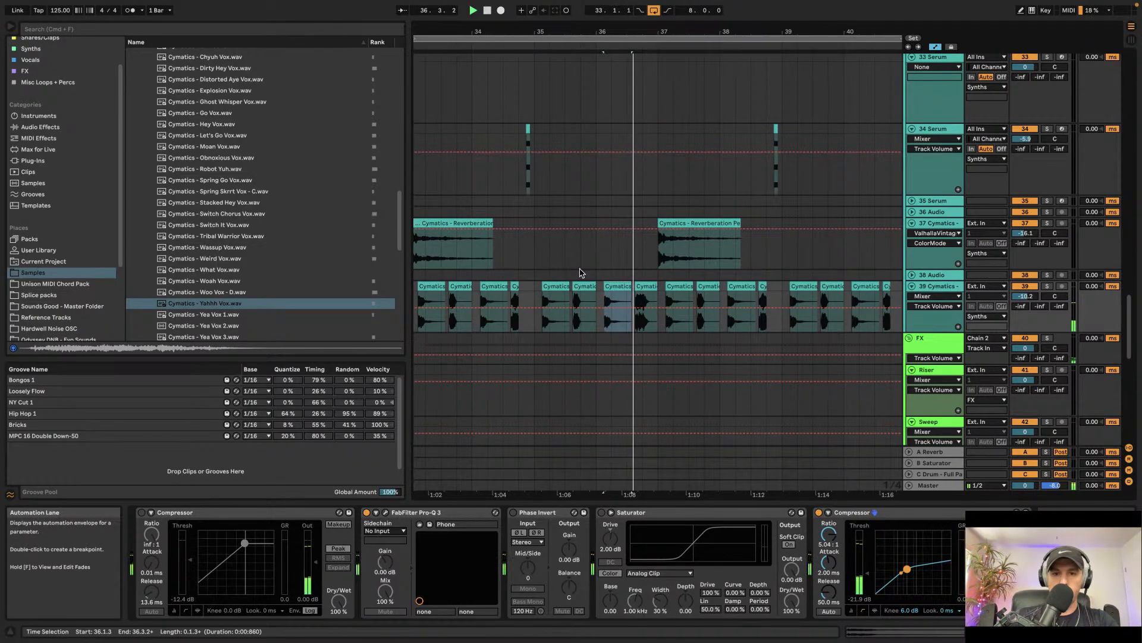
pyautogui.press('-')
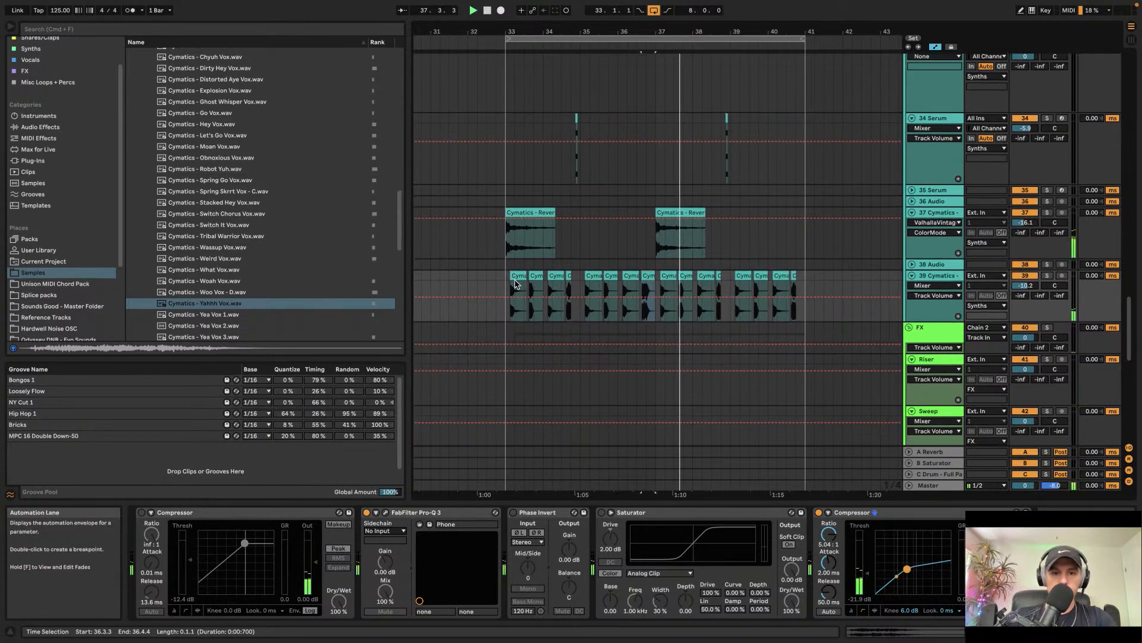
pyautogui.moveTo(658, 295); pyautogui.dragTo(804, 295)
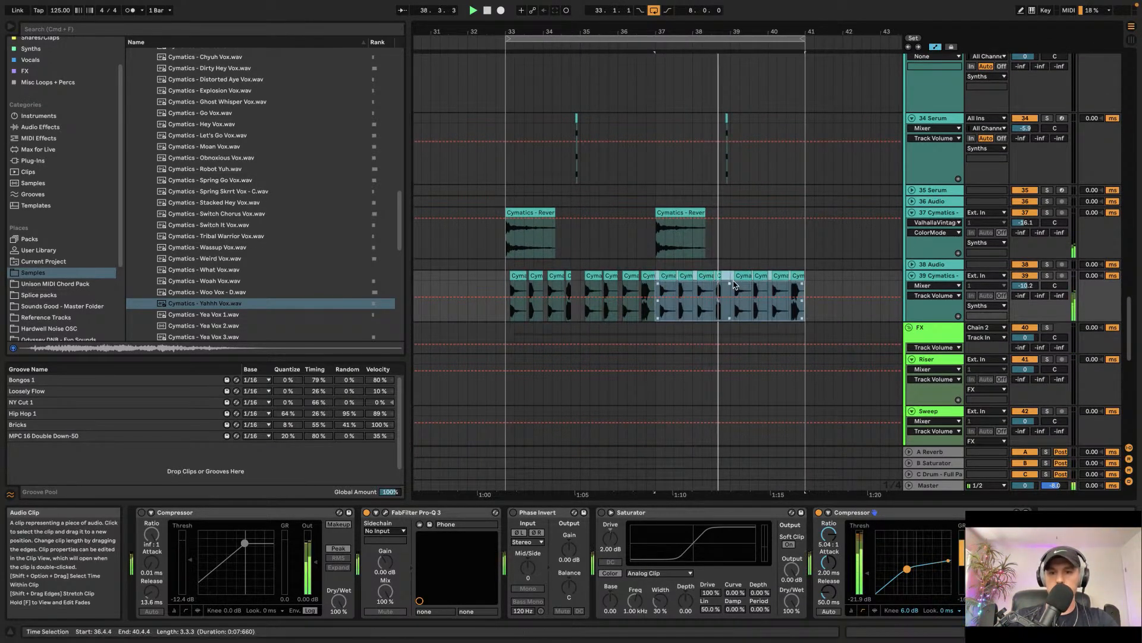
pyautogui.scroll(3, 767, 286)
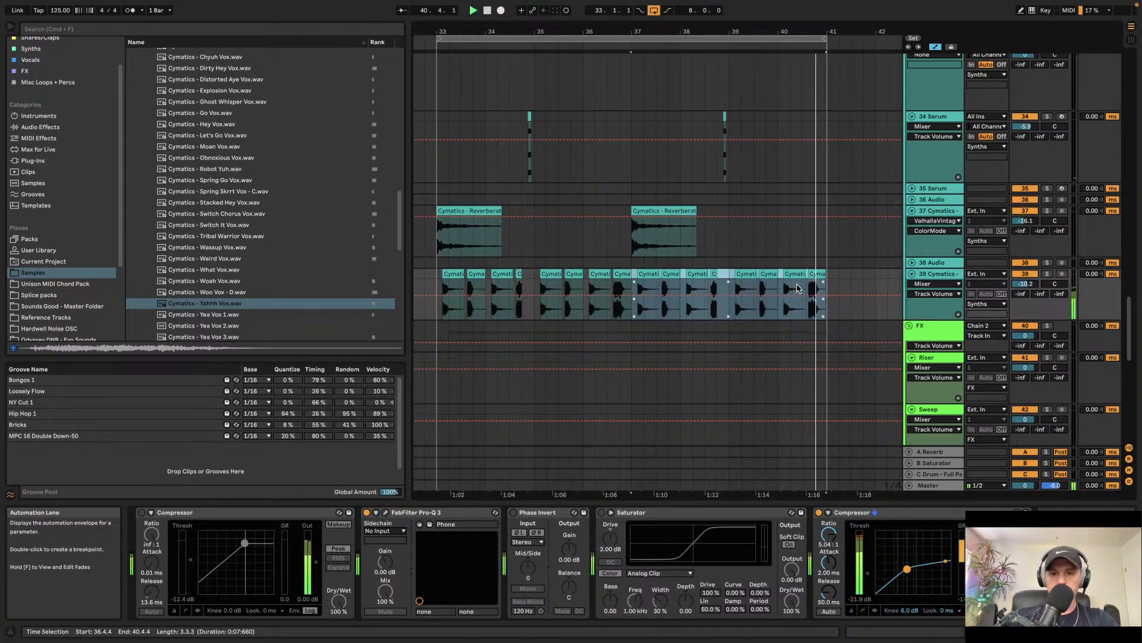
pyautogui.scroll(-3, 797, 288)
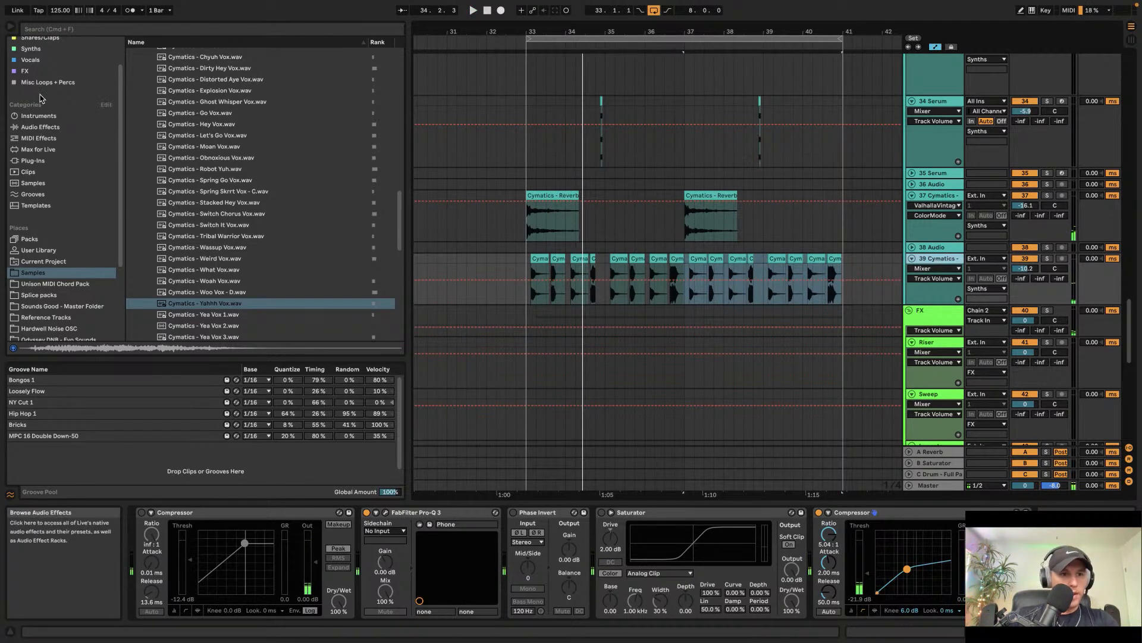
# Step: Search the browser for Rift and load it onto the vocal track
pyautogui.scroll(2, 40, 98)
pyautogui.press('super+f')
pyautogui.write('rift')
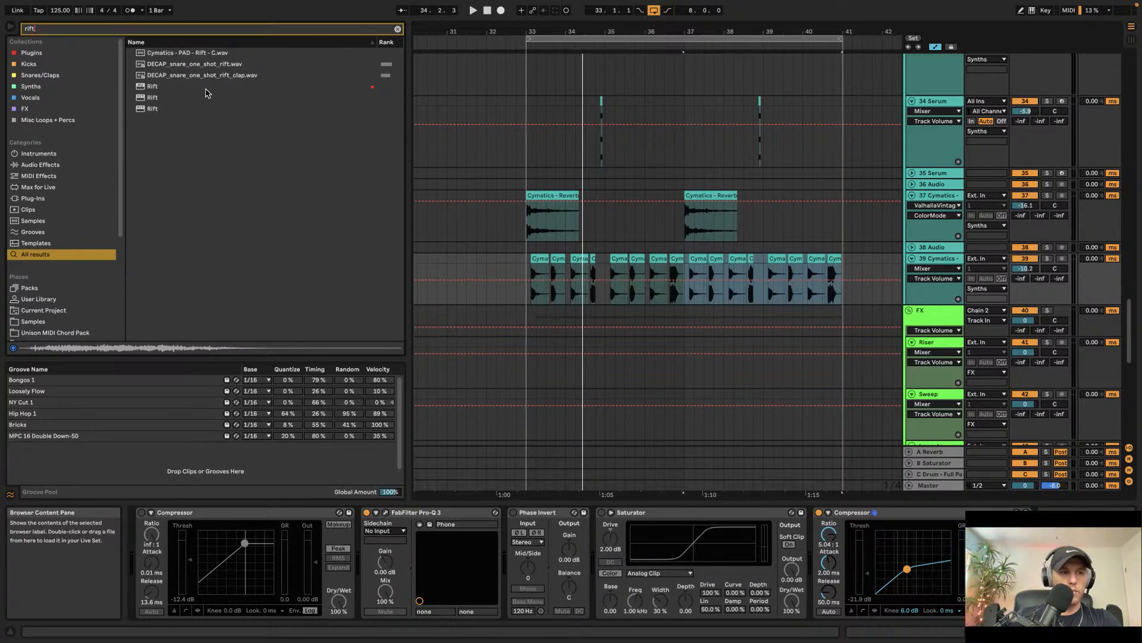
pyautogui.click(205, 88)
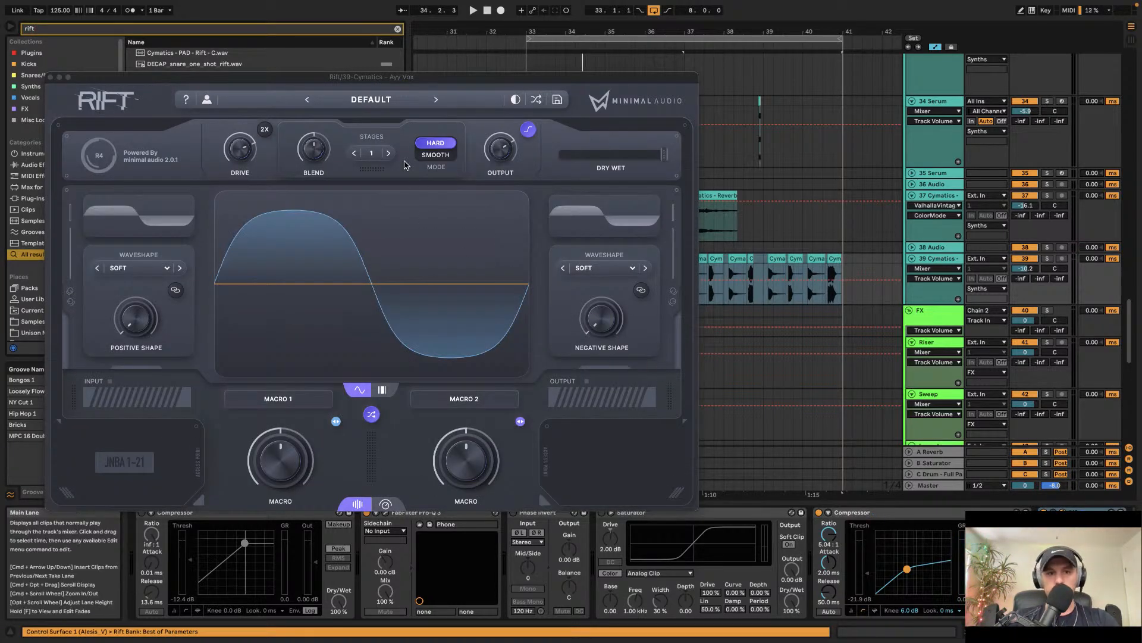
# Step: Browse Rift presets during playback and settle on MP - Dark Delivery
pyautogui.click(367, 100)
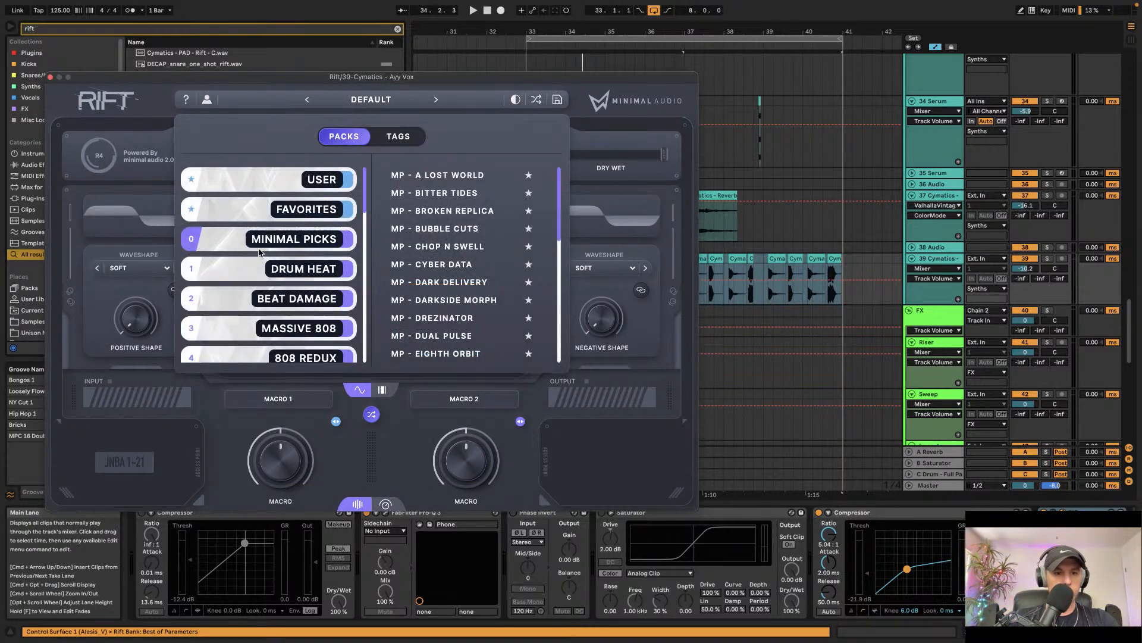
pyautogui.click(436, 230)
pyautogui.press('space')
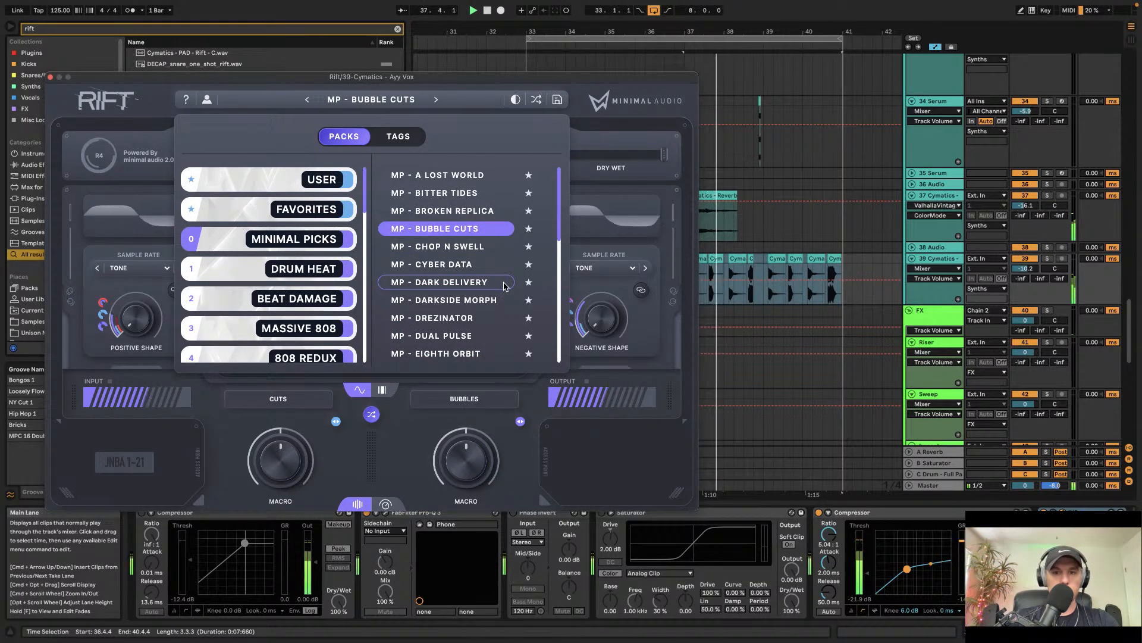
pyautogui.click(447, 247)
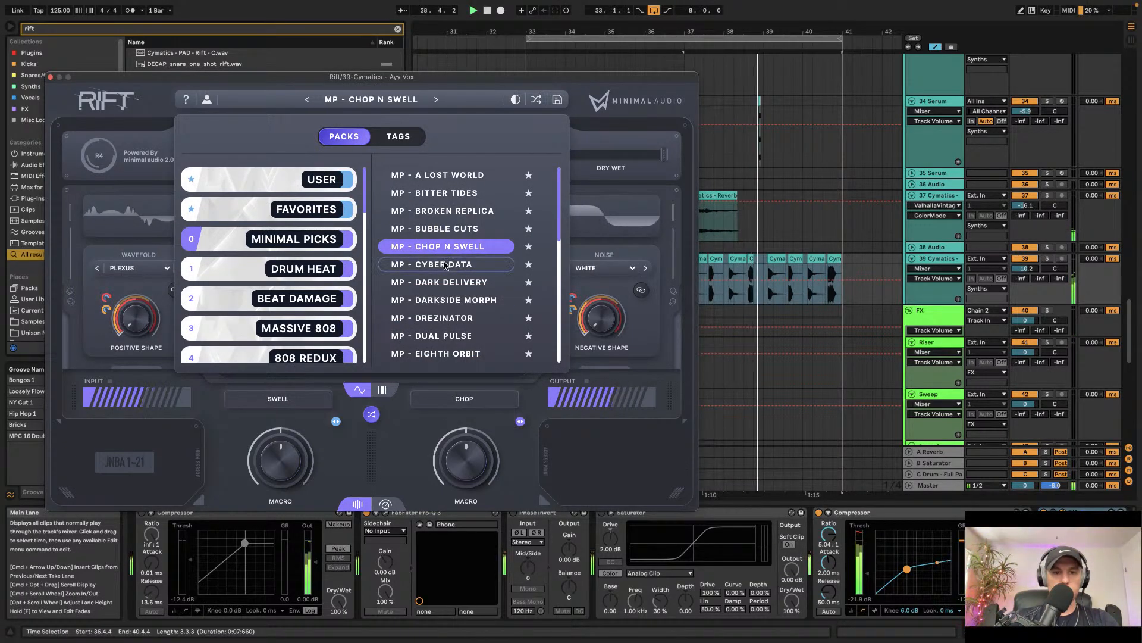
pyautogui.click(444, 264)
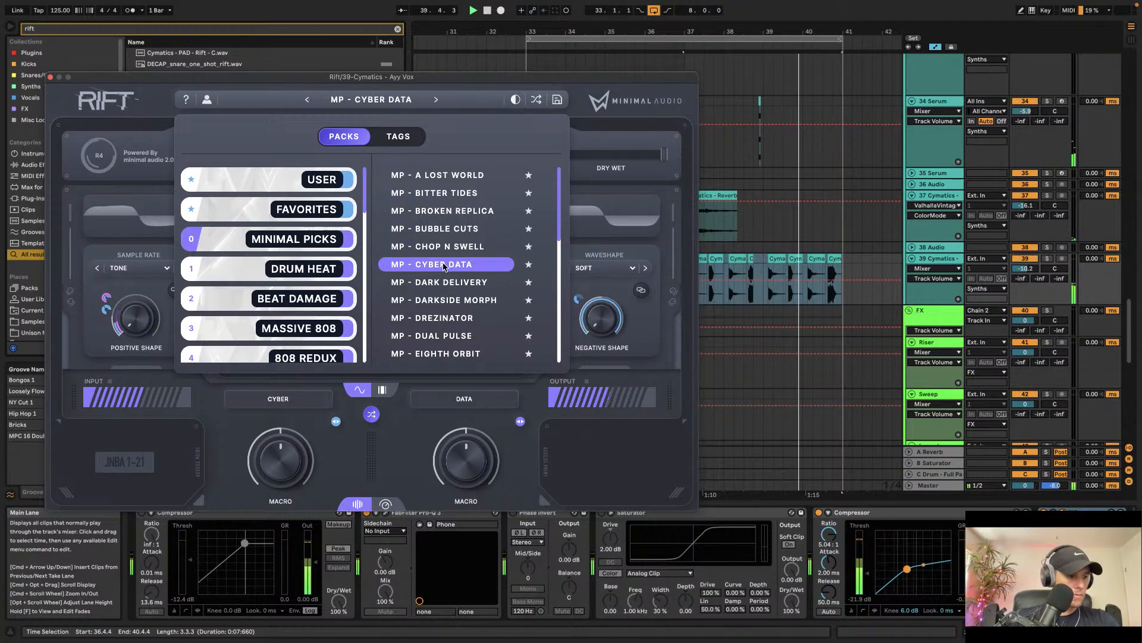
pyautogui.click(447, 284)
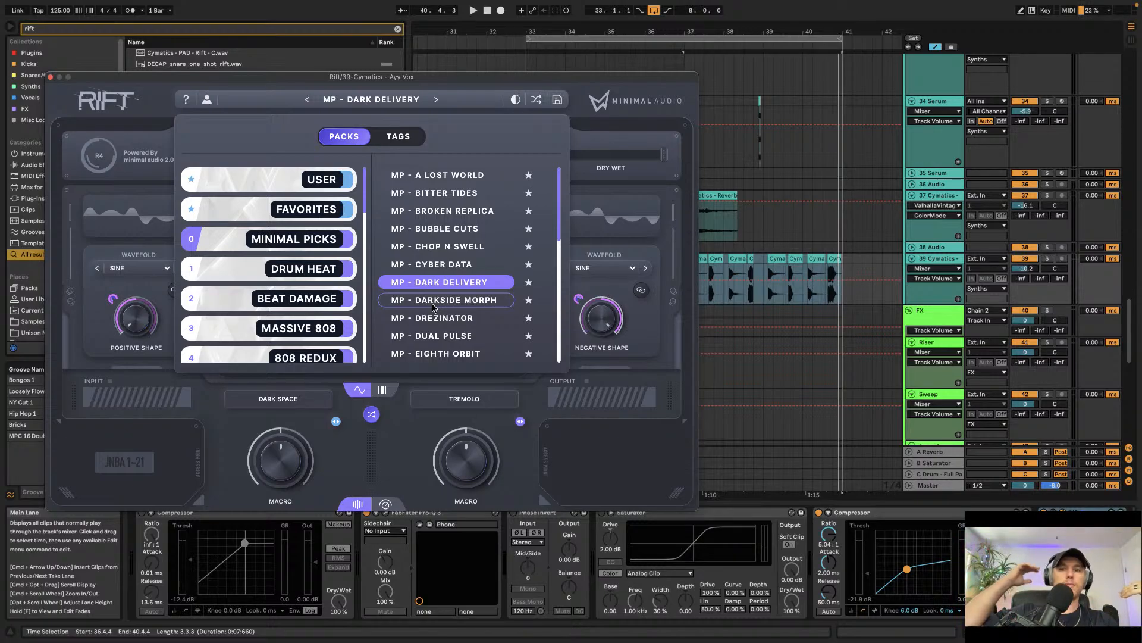
# Step: Close the Rift window and raise the vocal compressor's ratio to about 8.4:1
pyautogui.click(716, 259)
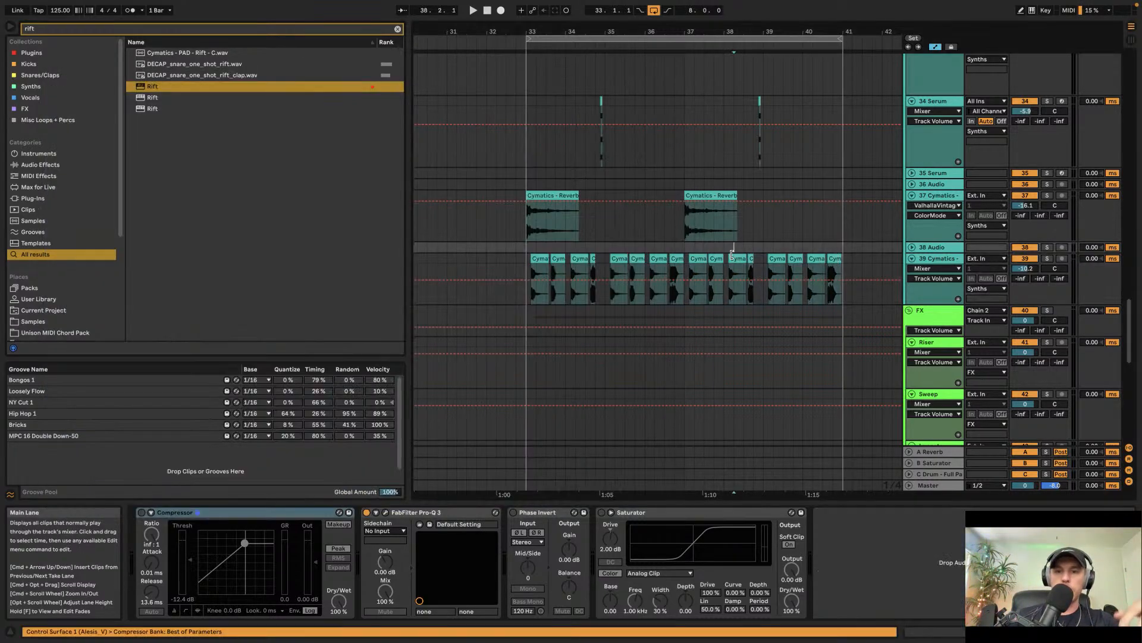
pyautogui.click(50, 76)
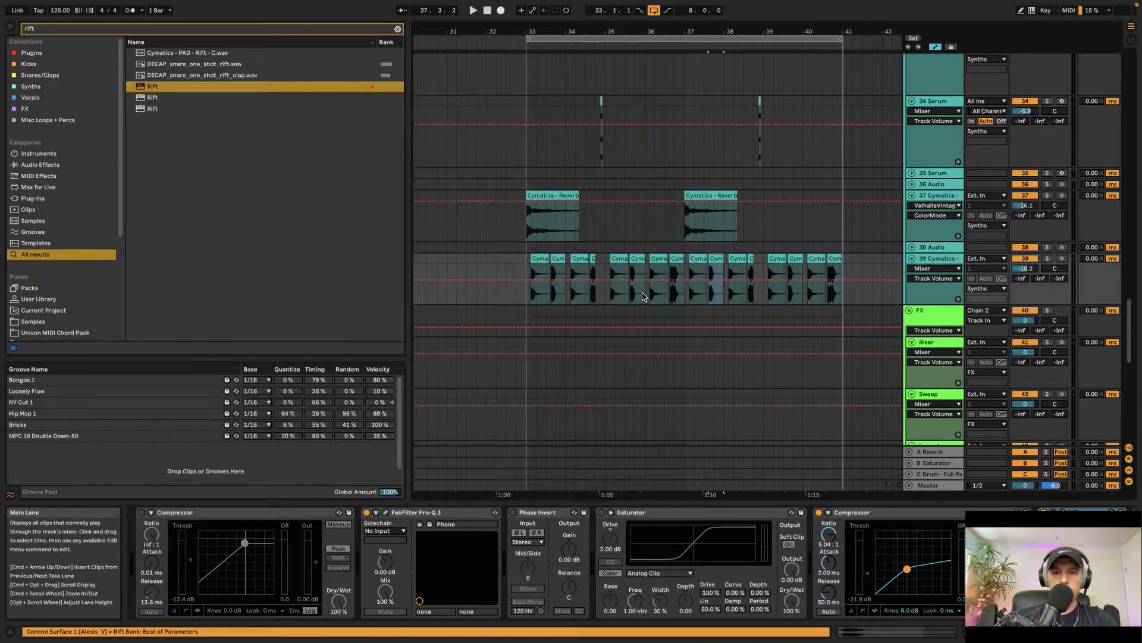
pyautogui.scroll(5, 552, 244)
pyautogui.scroll(1, 552, 244)
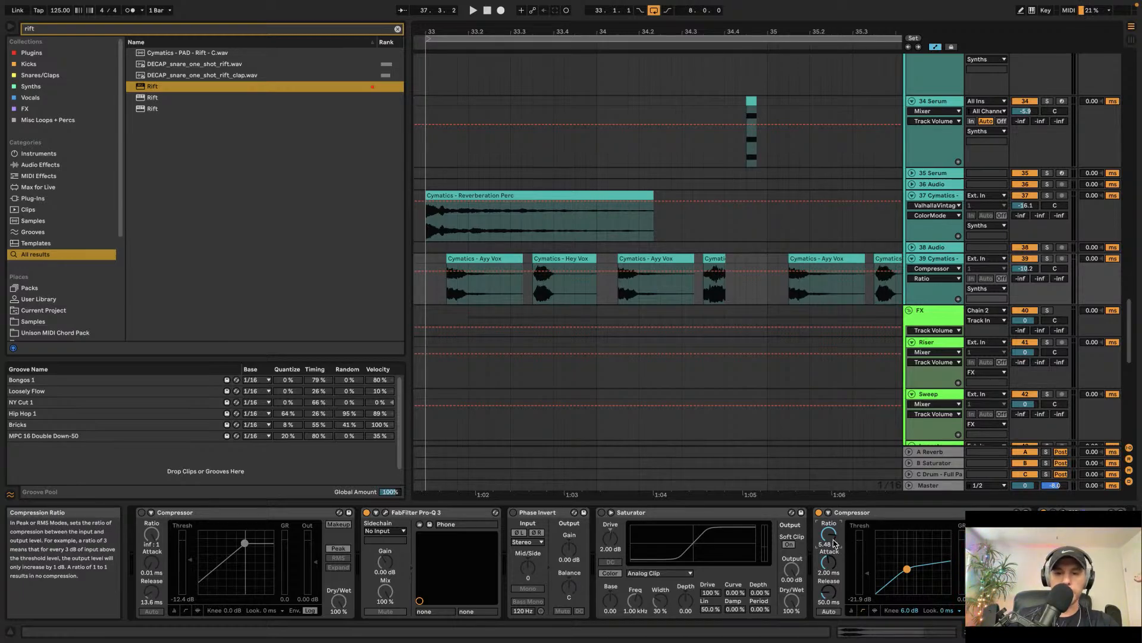
pyautogui.hscroll(1, 834, 543)
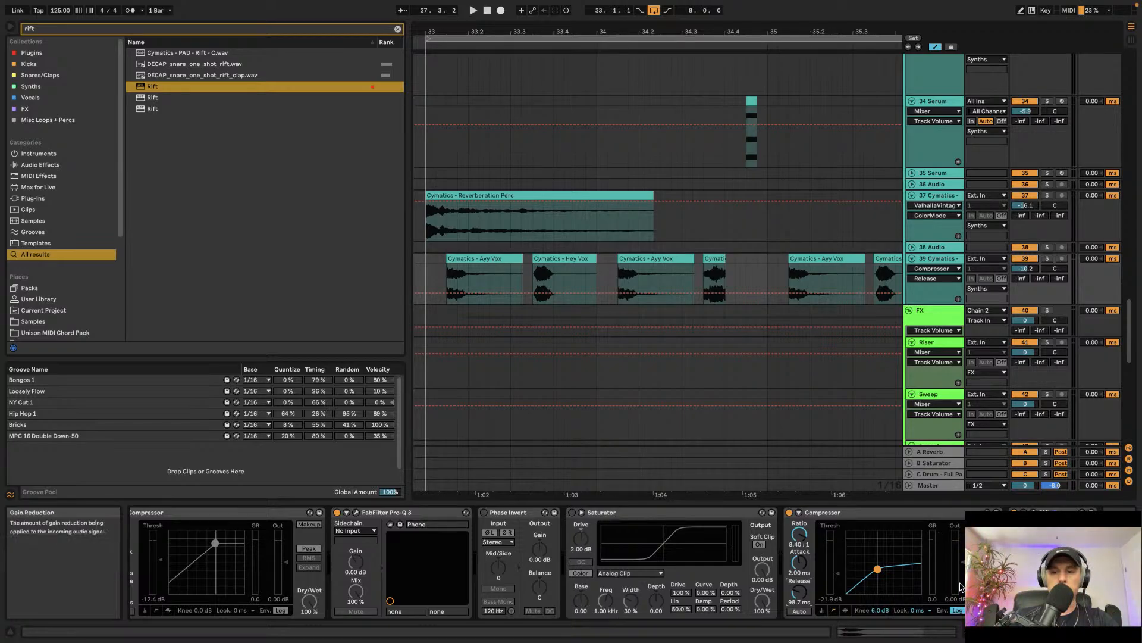
# Step: Reopen Rift on the vocal track and audition further presets during playback, ending on MP - Dual Pulse, then close it
pyautogui.press('space')
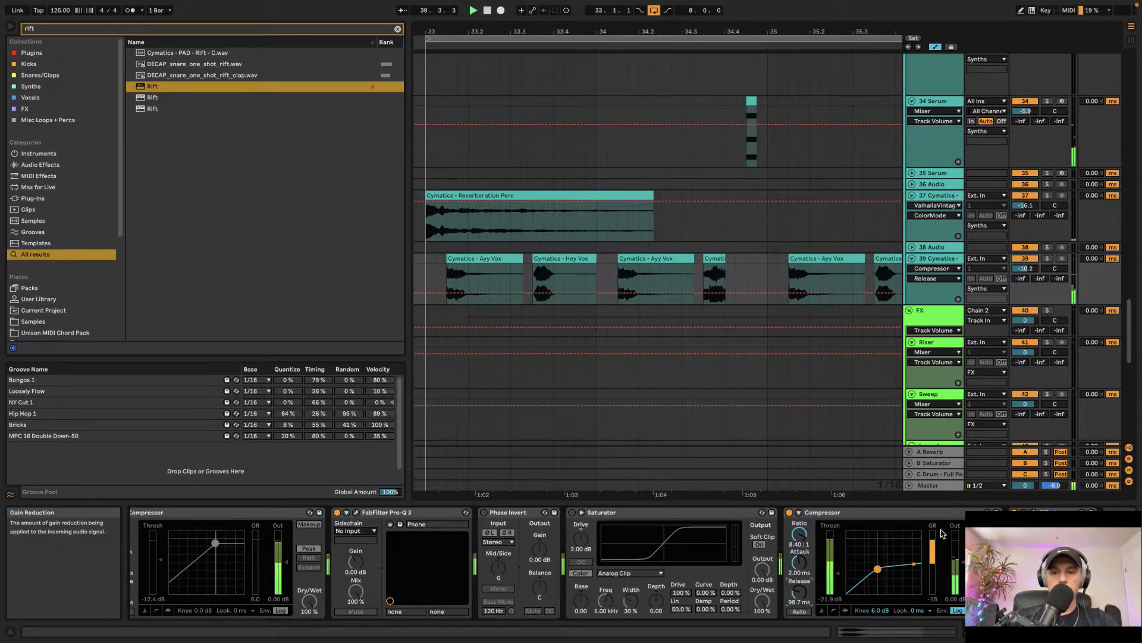
pyautogui.press('space')
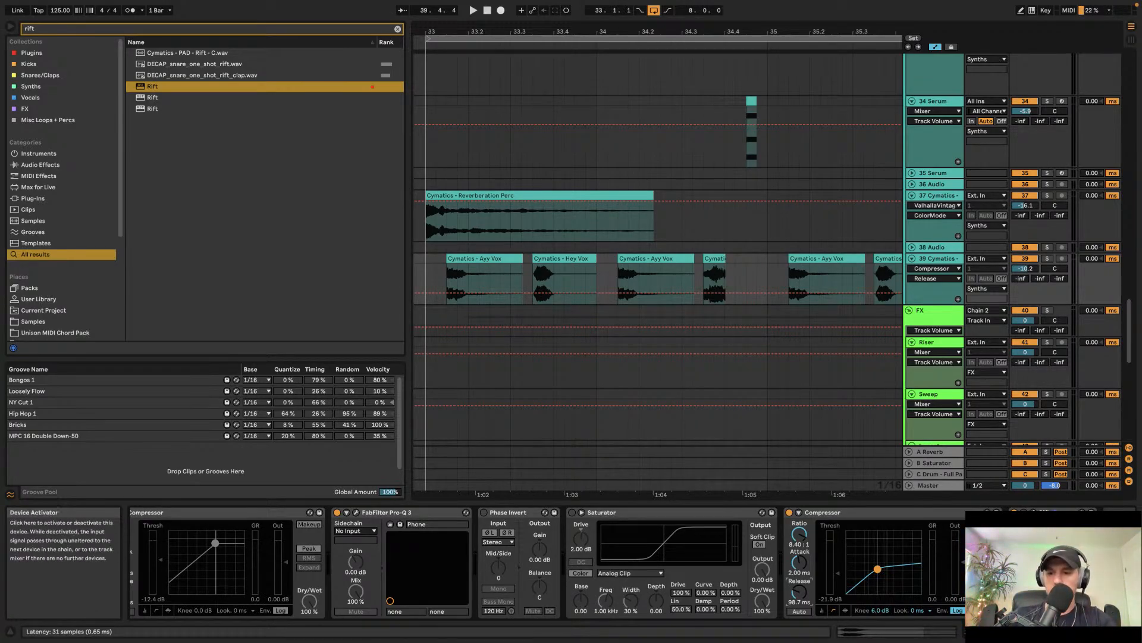
pyautogui.click(1034, 513)
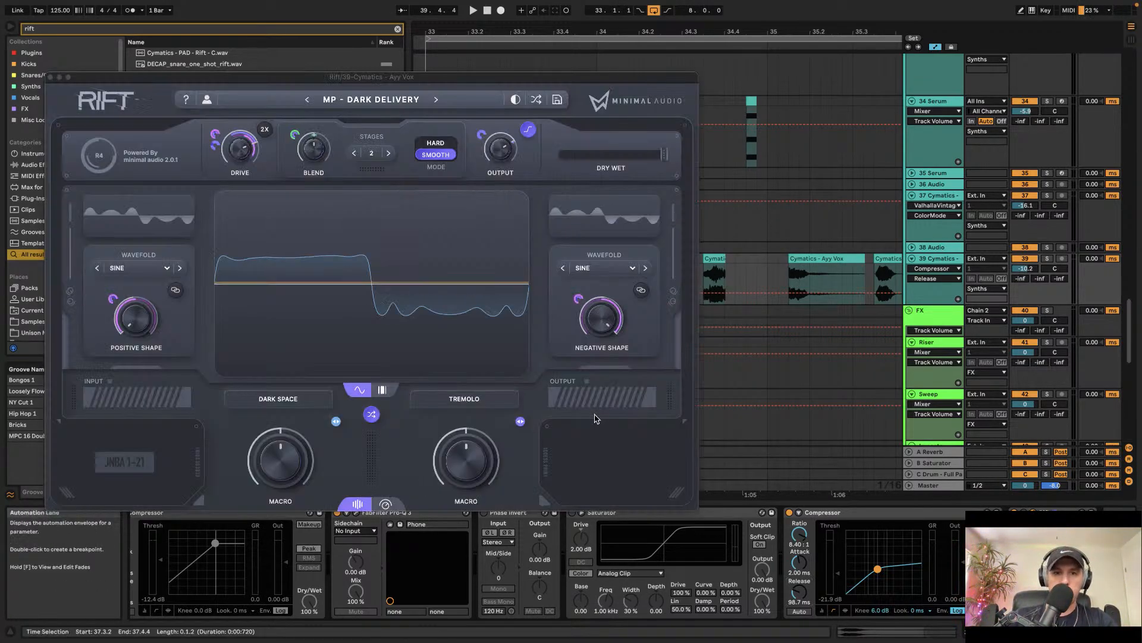
pyautogui.click(437, 99)
pyautogui.press('space')
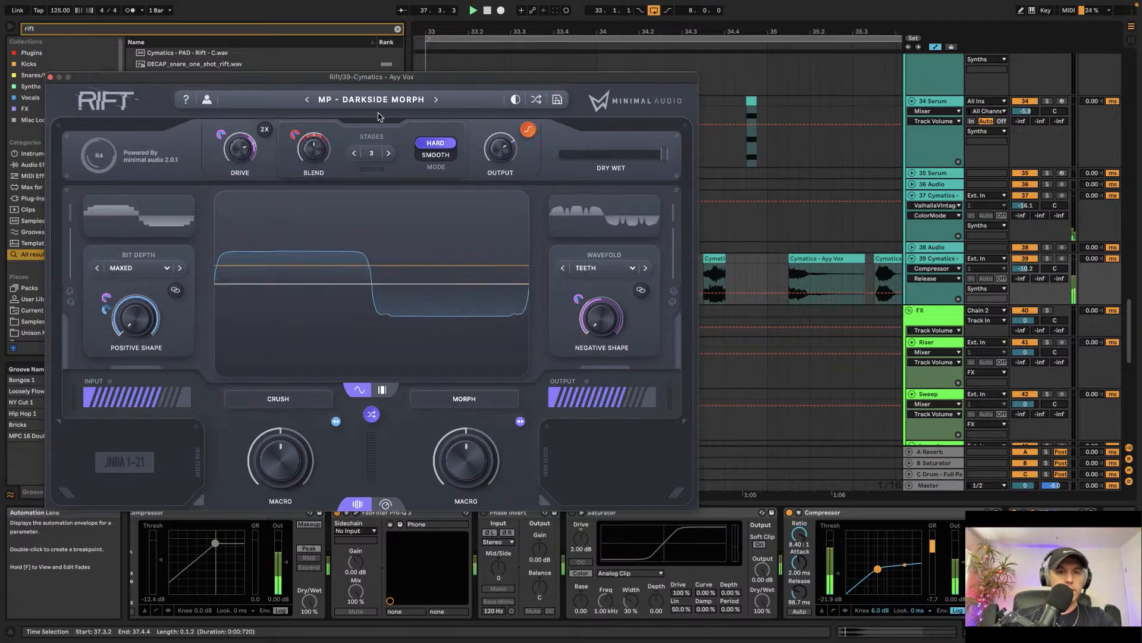
pyautogui.click(435, 100)
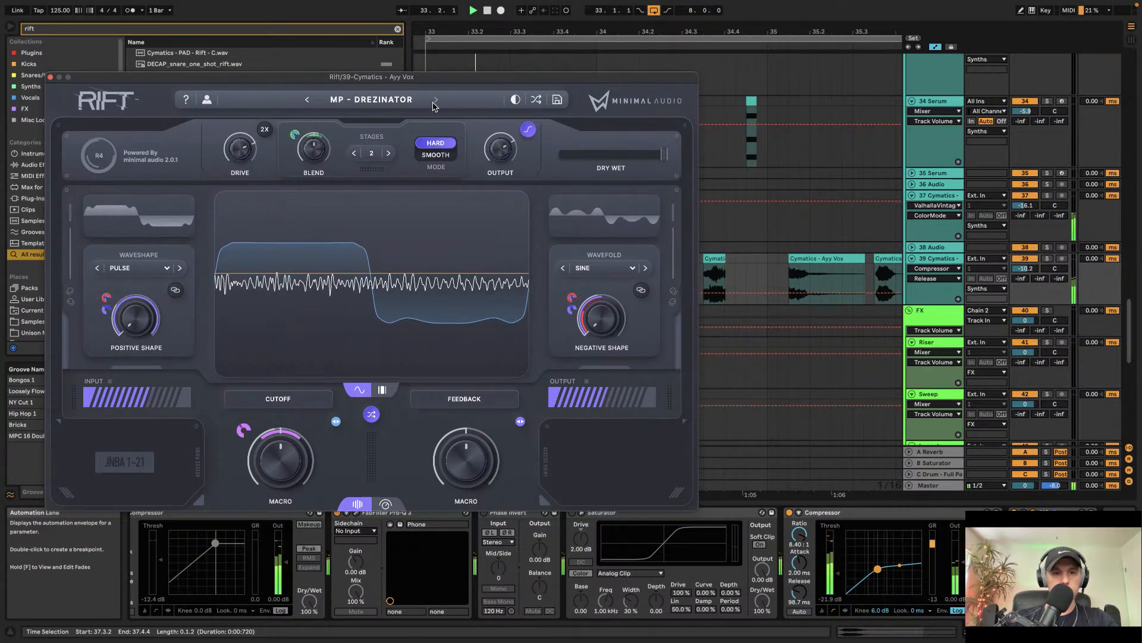
pyautogui.click(435, 101)
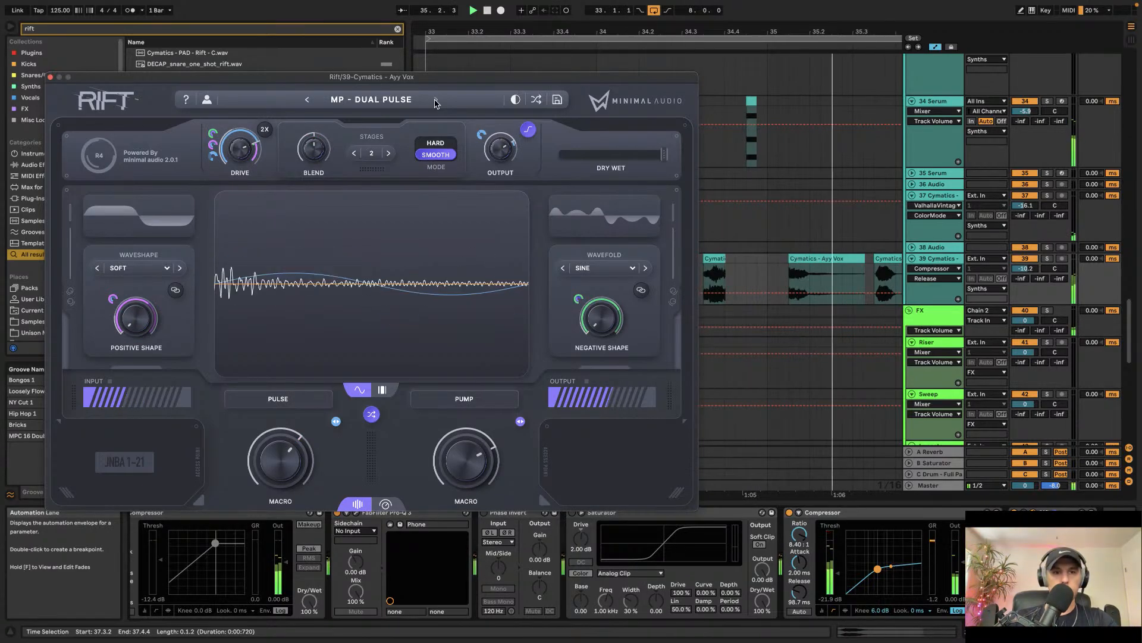
pyautogui.click(51, 77)
# Step: Move the vocal stutter clips from bars 33–41 so they start at bar 41
pyautogui.scroll(-5, 570, 211)
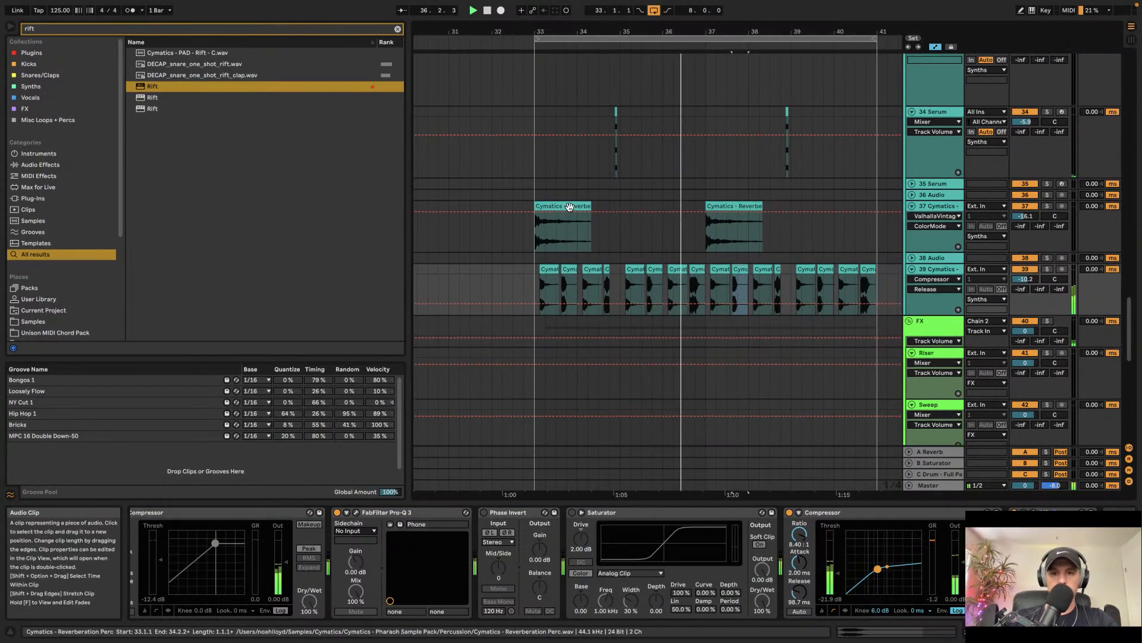
pyautogui.hscroll(4, 573, 213)
pyautogui.scroll(-2, 572, 214)
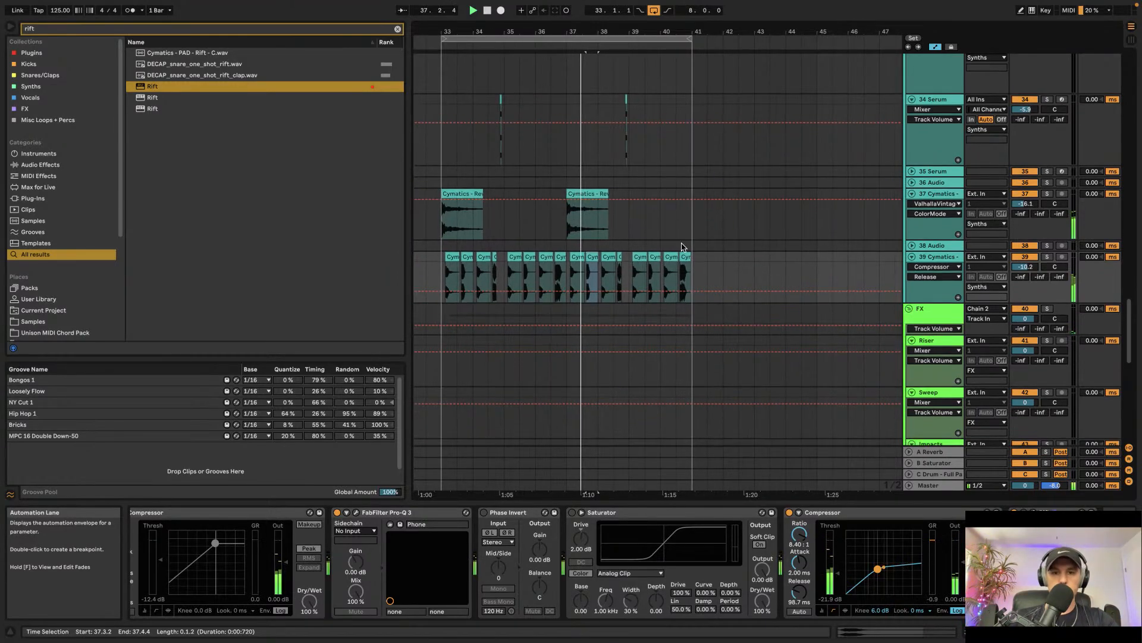
pyautogui.moveTo(692, 262); pyautogui.dragTo(526, 277)
pyautogui.press('space')
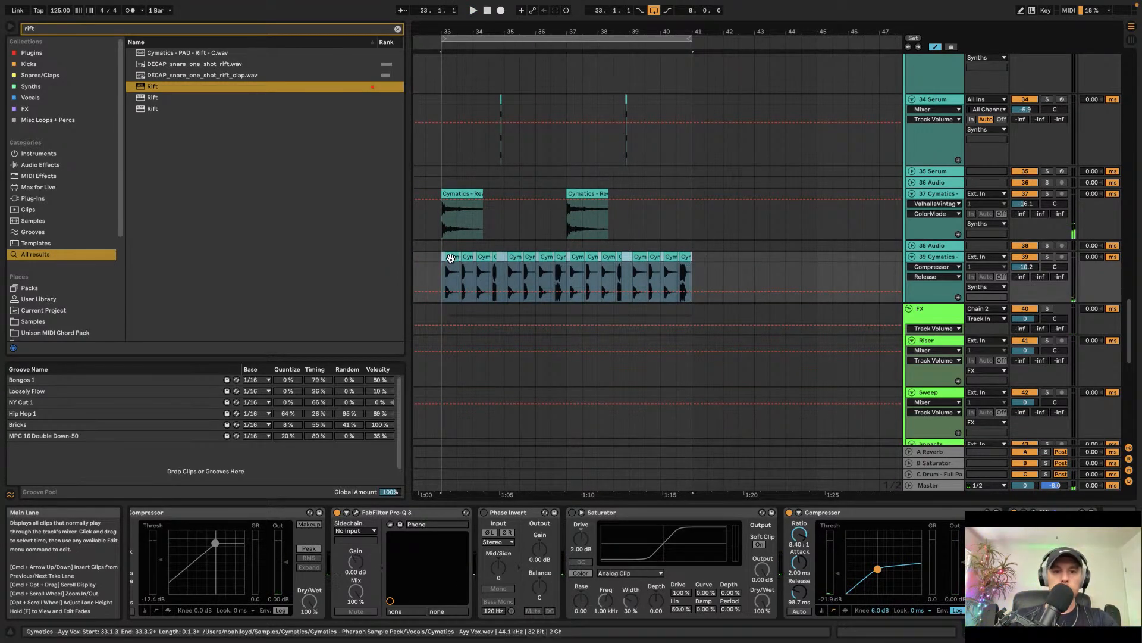
pyautogui.moveTo(451, 271); pyautogui.dragTo(689, 262)
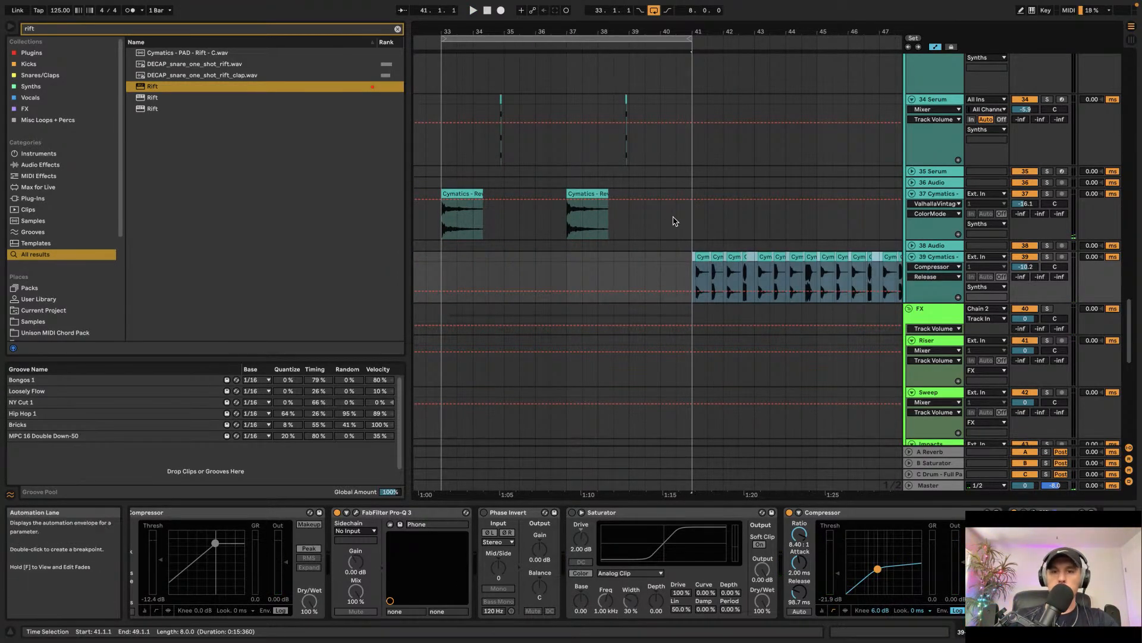
# Step: Duplicate bars 33–41 of the percussion and synth tracks above the vocal into bars 41–49 and play it
pyautogui.moveTo(693, 192); pyautogui.dragTo(461, 149)
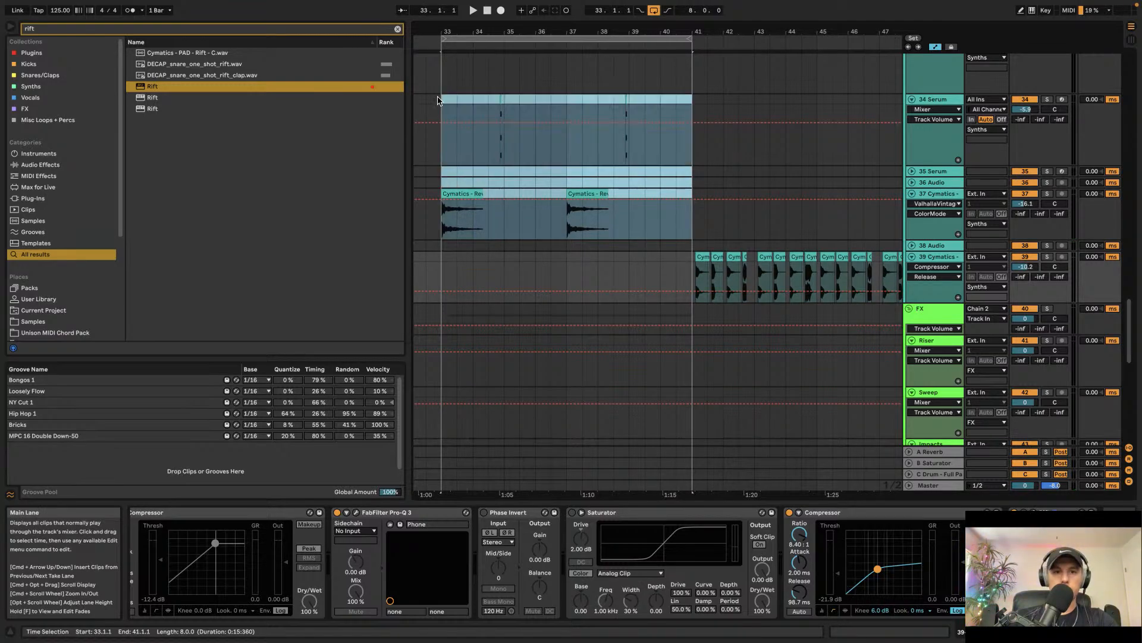
pyautogui.hotkey('ctrl', 'd')
pyautogui.press('space')
# Step: Duplicate the Main Bass clip into bars 41–49
pyautogui.hscroll(-5, 562, 167)
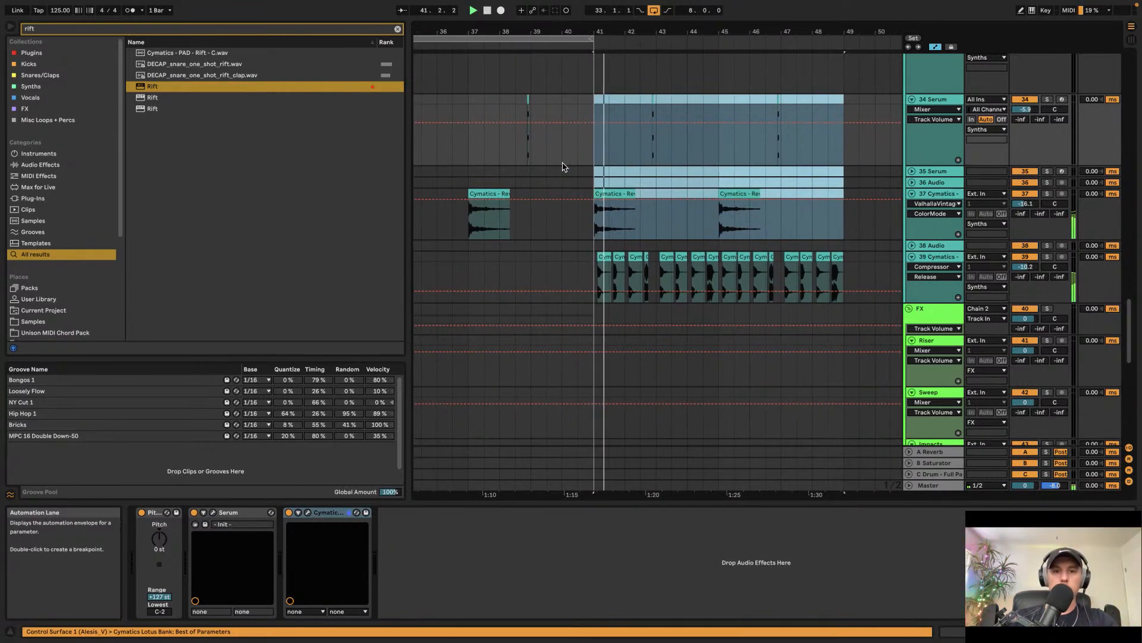
pyautogui.scroll(10, 562, 166)
pyautogui.scroll(-10, 562, 166)
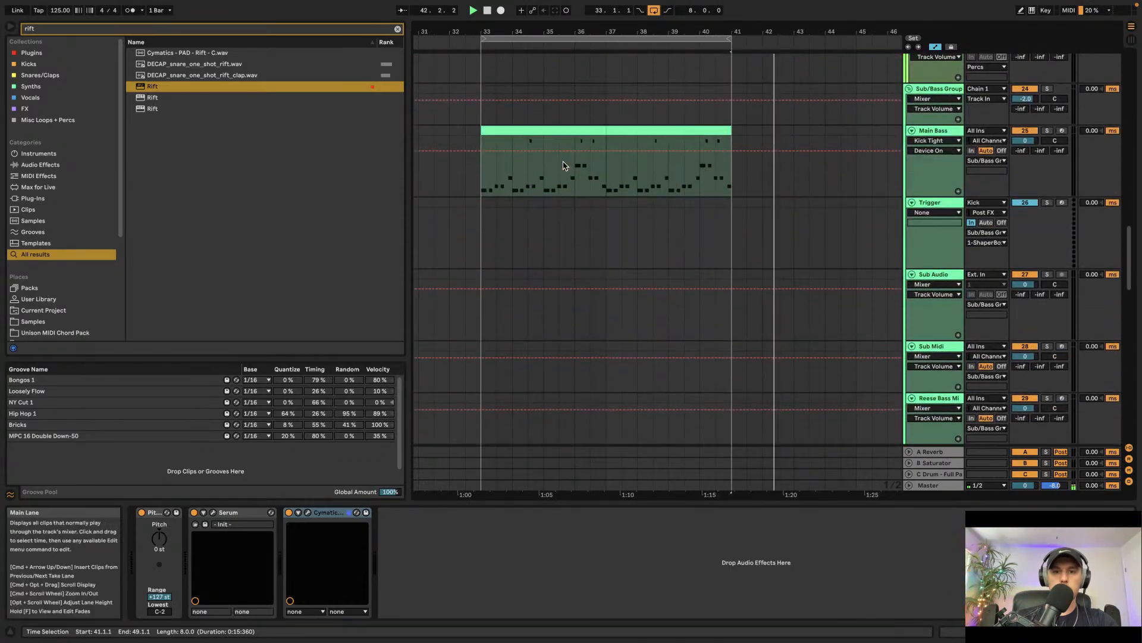
pyautogui.click(574, 130)
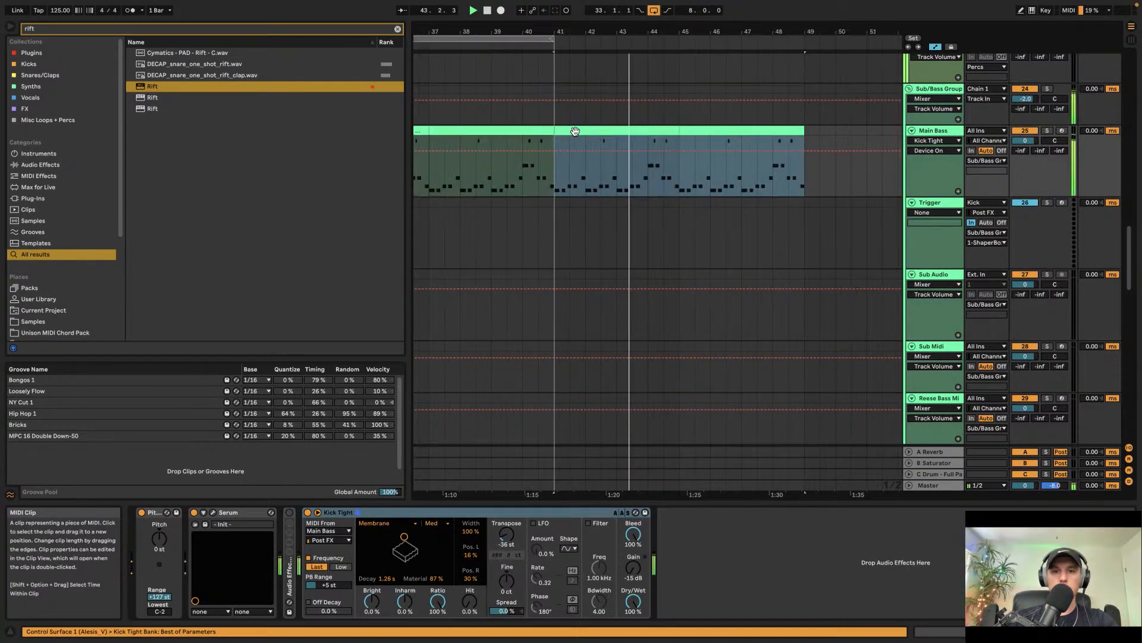
# Step: Scroll through the percussion and fill tracks to review the bars 33–41 section
pyautogui.scroll(15, 574, 132)
pyautogui.scroll(-2, 675, 306)
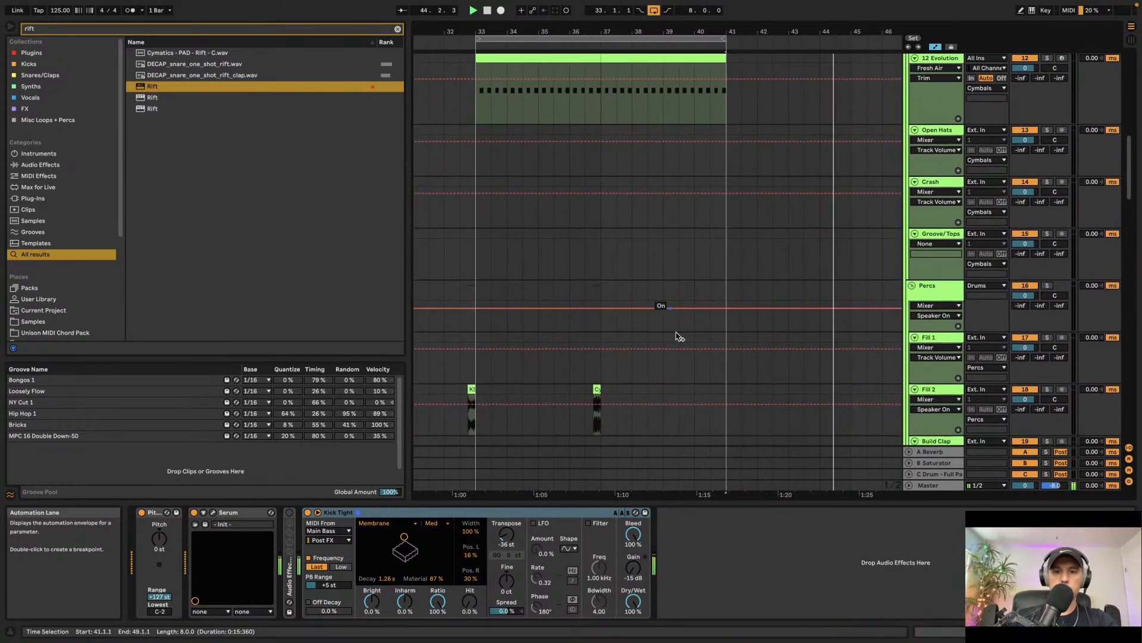
pyautogui.click(719, 395)
pyautogui.scroll(2, 719, 395)
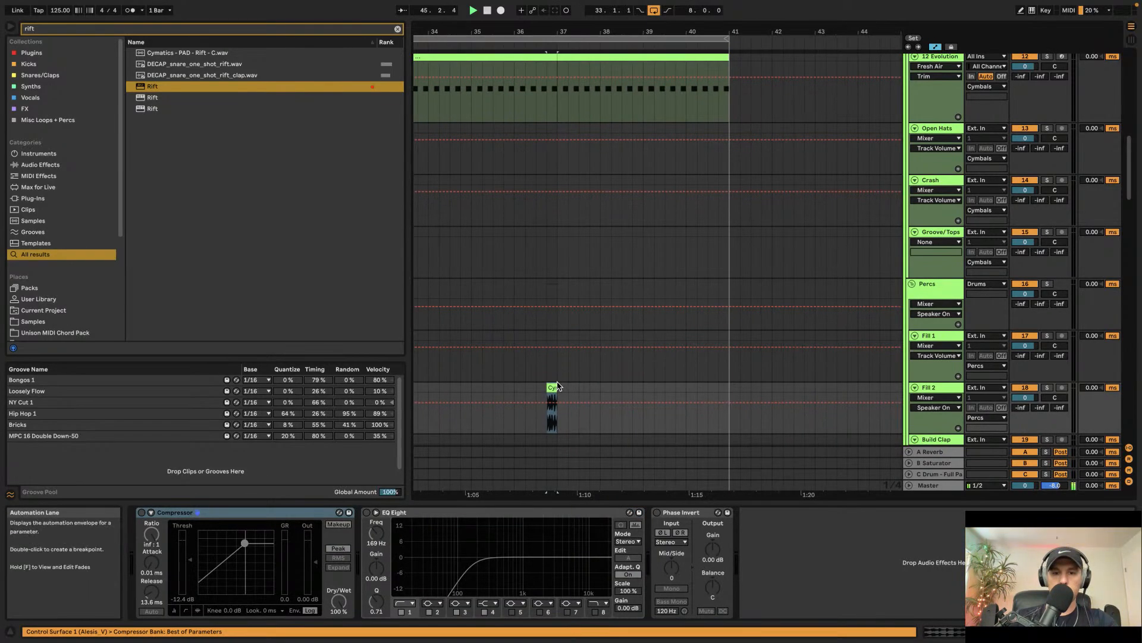
pyautogui.click(540, 390)
pyautogui.click(715, 394)
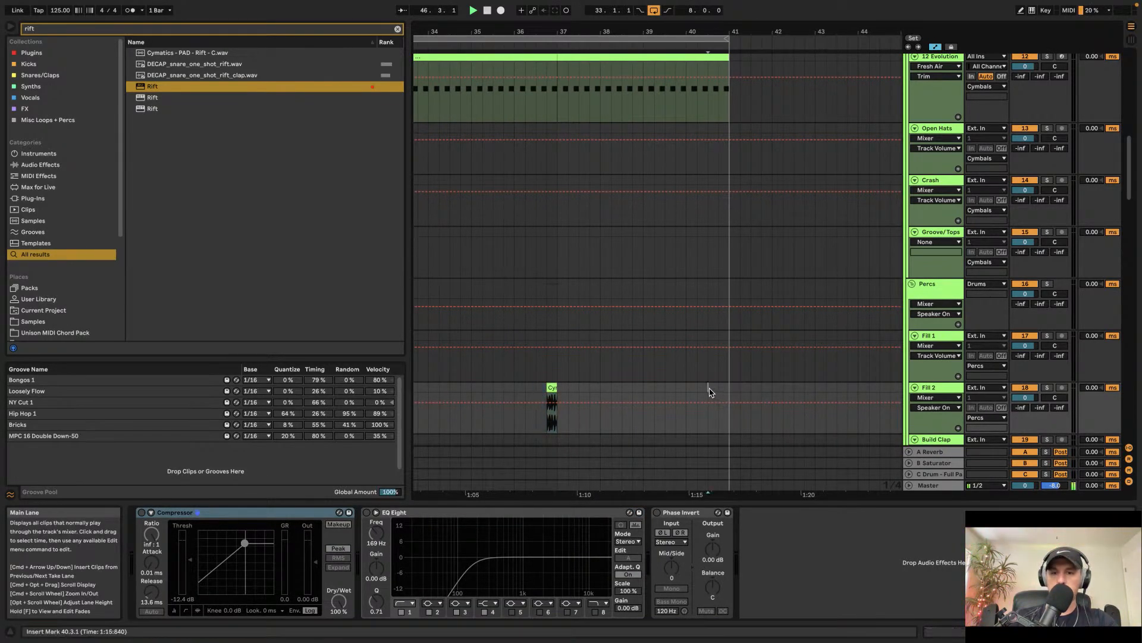
pyautogui.scroll(5, 653, 360)
# Step: Select the kick, snare, cymbal and hi-hat clips in bars 33–41 and duplicate them into bars 41–49
pyautogui.click(598, 252)
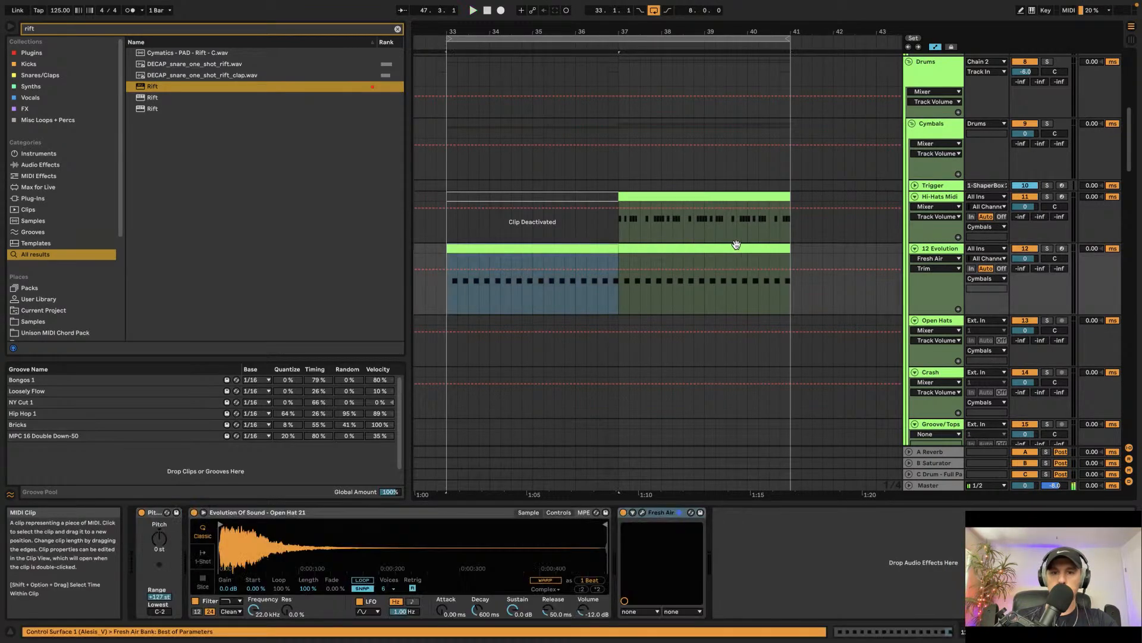
pyautogui.click(744, 246)
pyautogui.scroll(1, 656, 227)
pyautogui.scroll(5, 657, 229)
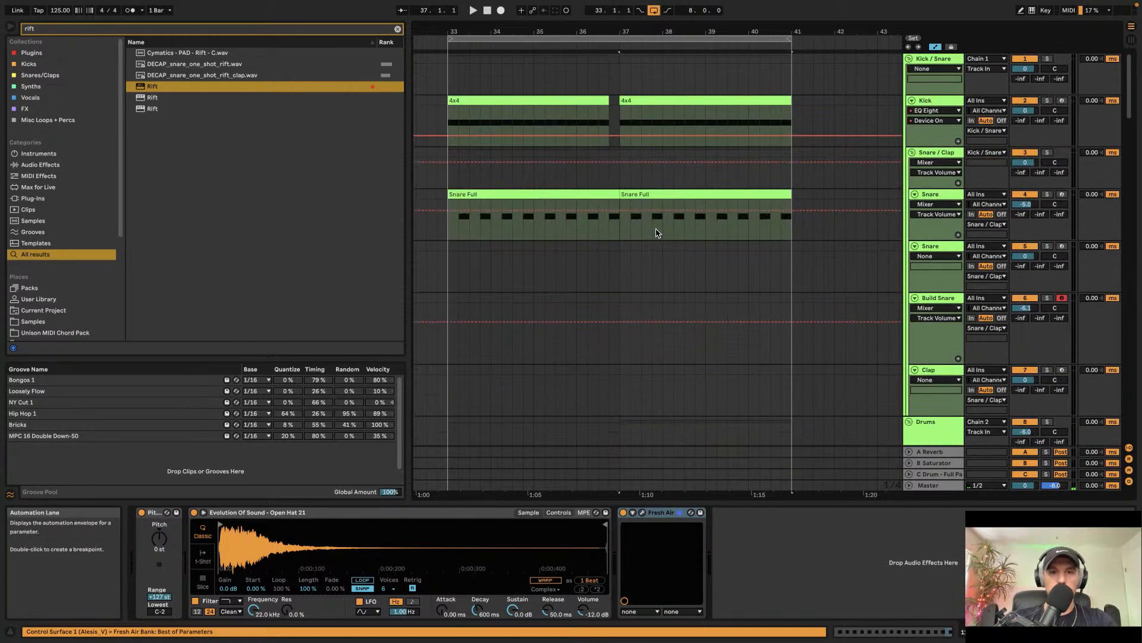
pyautogui.keyDown('shift'); pyautogui.click(522, 101); pyautogui.keyUp('shift')
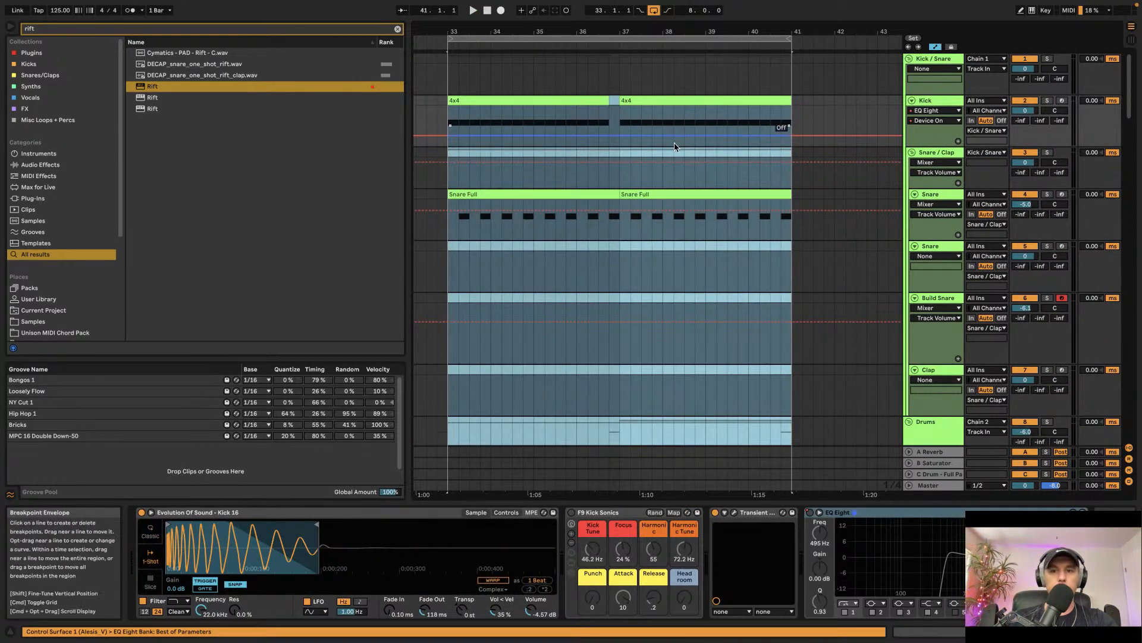
pyautogui.press('super+d')
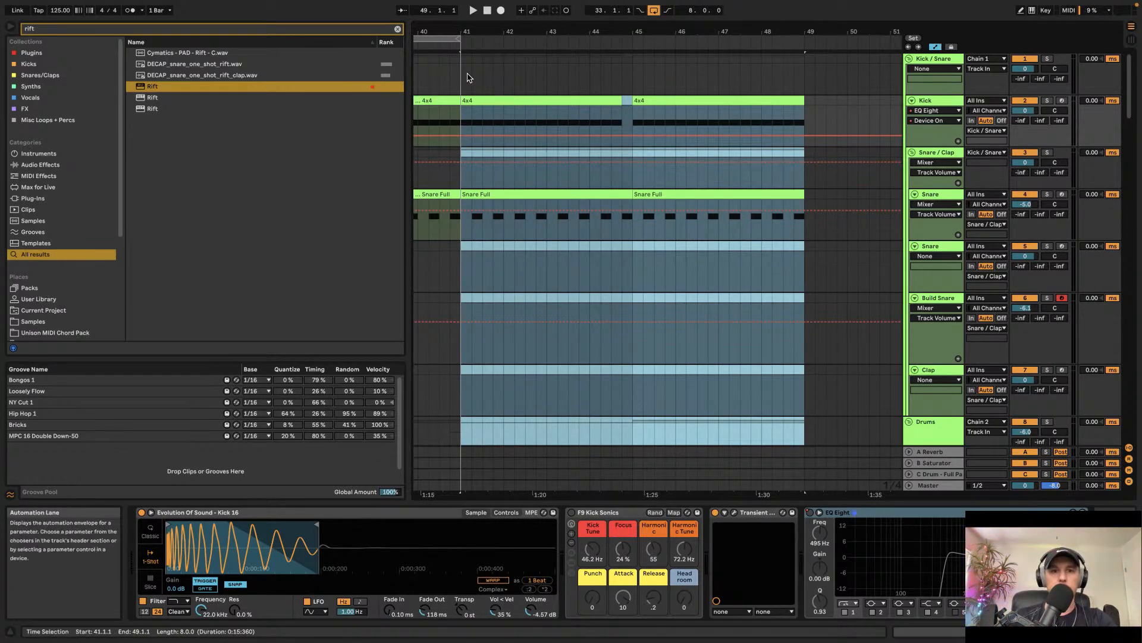
# Step: Select bars 33 to 49 and play back the extended section
pyautogui.moveTo(460, 41); pyautogui.dragTo(802, 73)
pyautogui.press('space')
pyautogui.hscroll(-2, 598, 117)
pyautogui.scroll(-1, 598, 117)
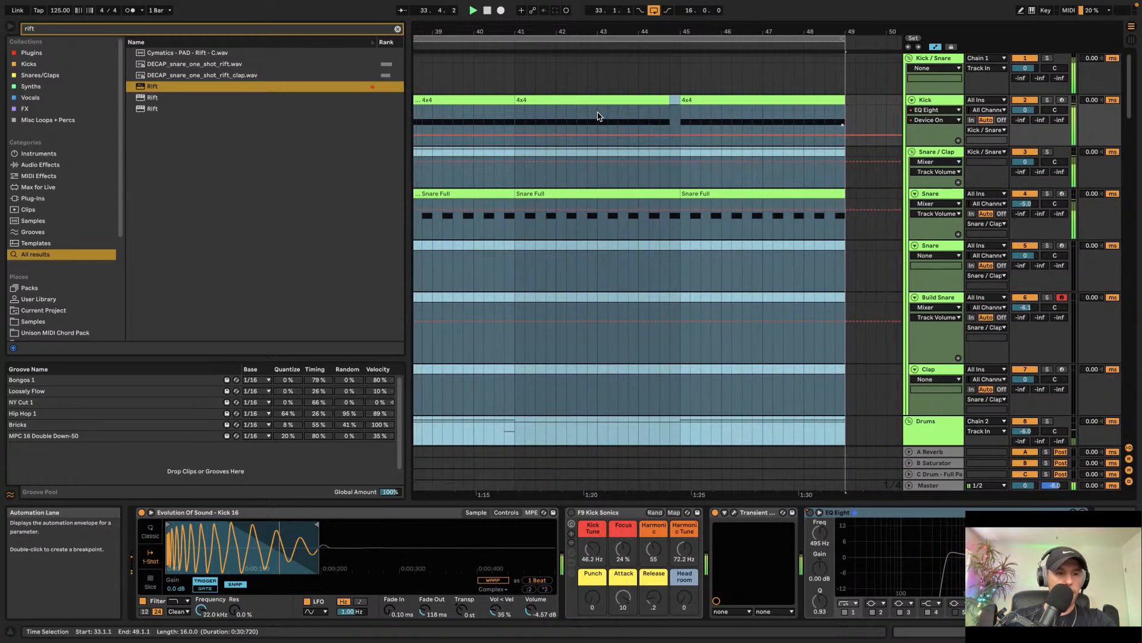
pyautogui.hscroll(-3, 598, 116)
pyautogui.hscroll(-15, 598, 117)
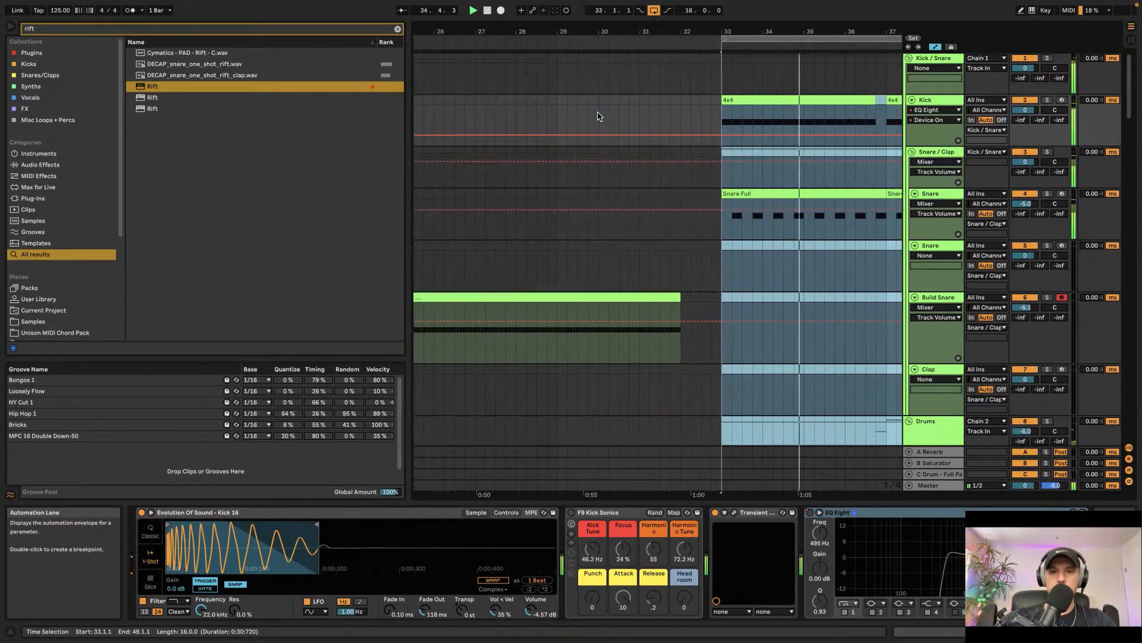
# Step: Clear the browser search, stop playback, and select and unfold the empty 38 Audio track
pyautogui.scroll(-15, 630, 146)
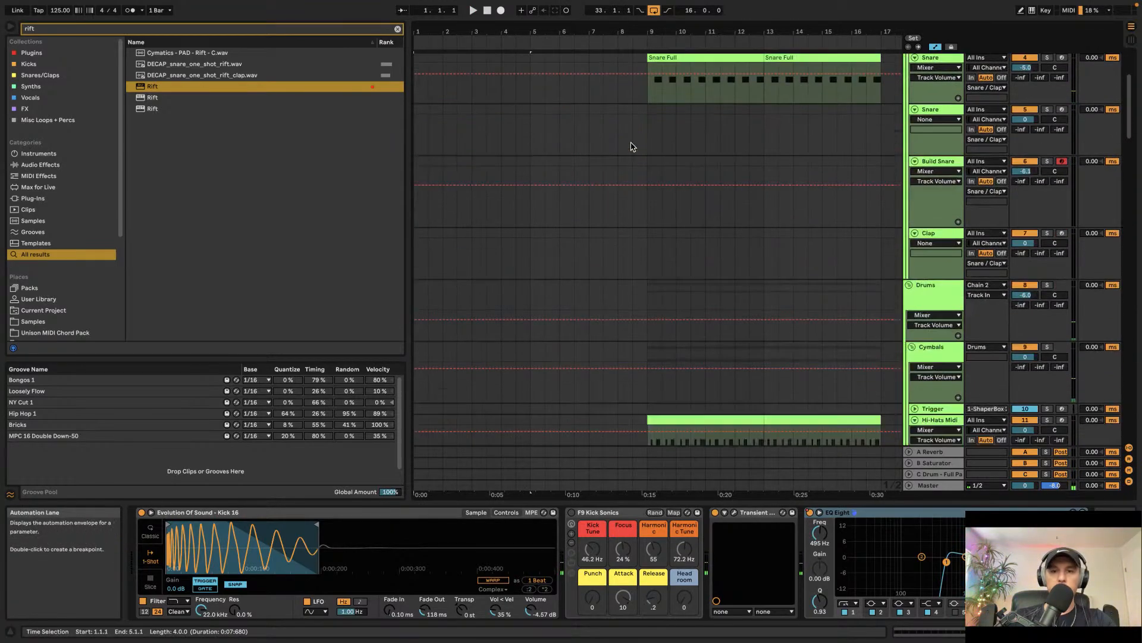
pyautogui.click(397, 29)
pyautogui.click(415, 126)
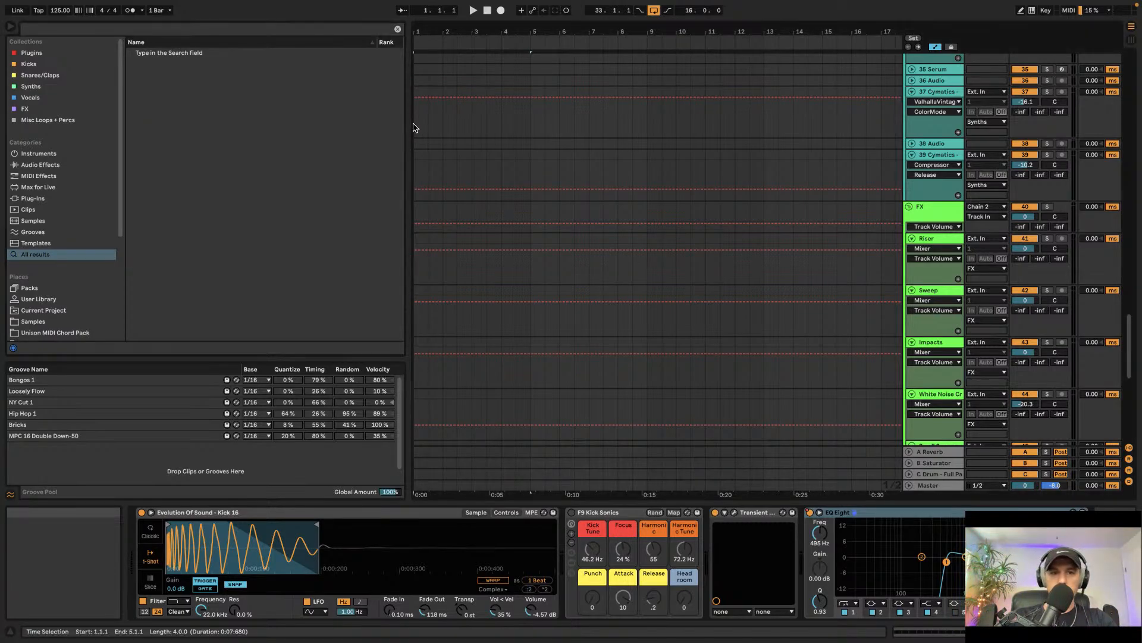
pyautogui.scroll(-10, 479, 198)
pyautogui.press('space')
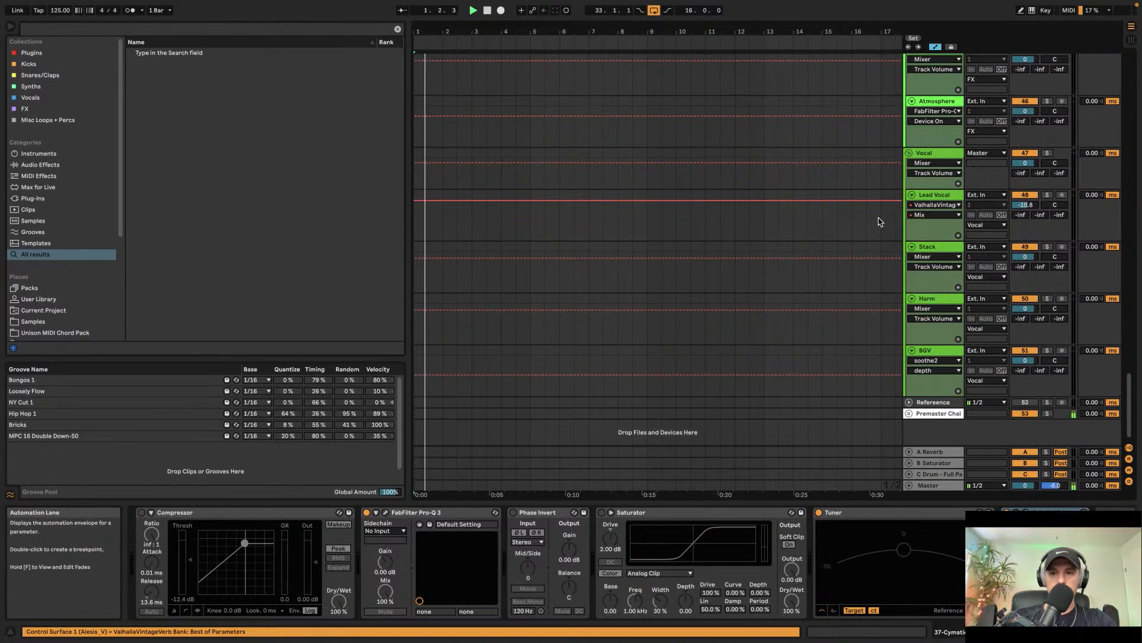
pyautogui.scroll(8, 933, 241)
pyautogui.click(933, 241)
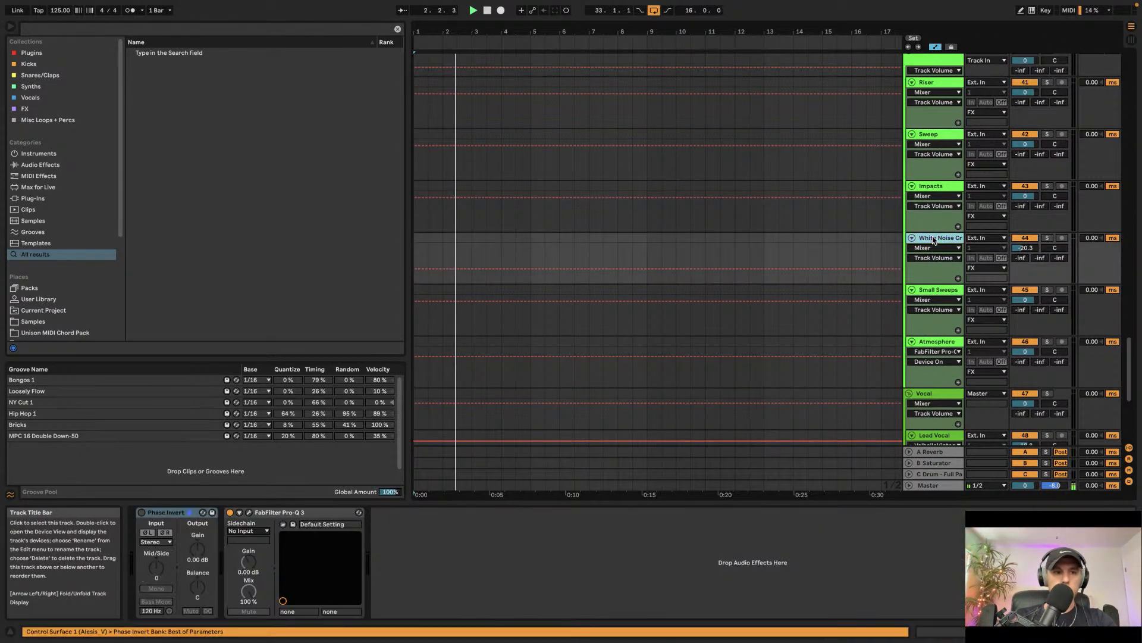
pyautogui.scroll(10, 932, 243)
pyautogui.click(932, 359)
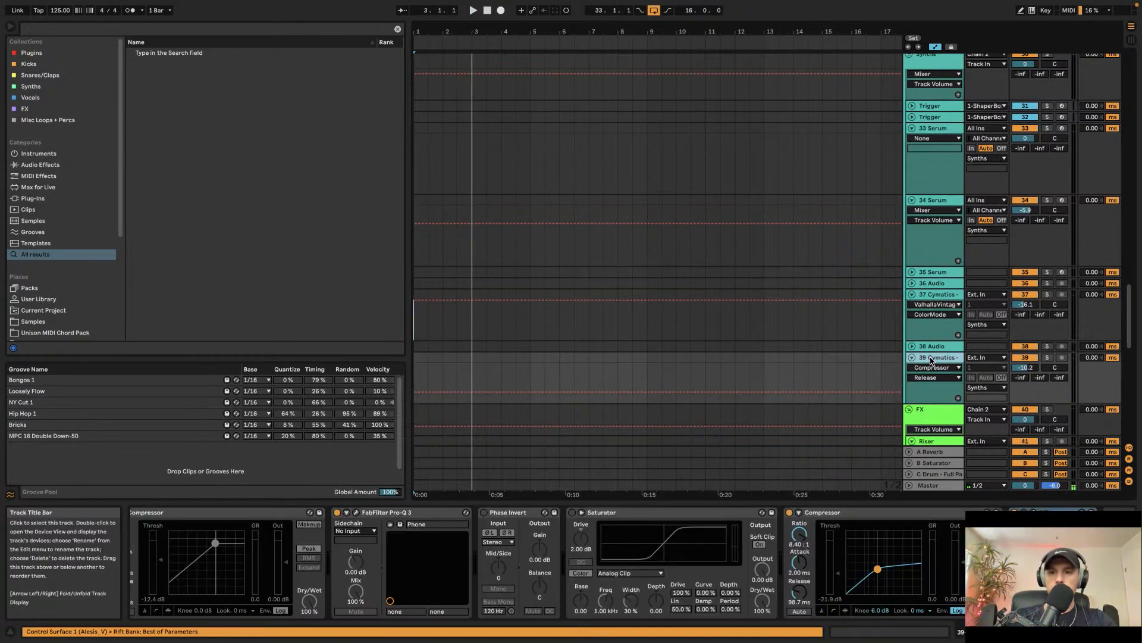
pyautogui.click(928, 350)
pyautogui.press('Right')
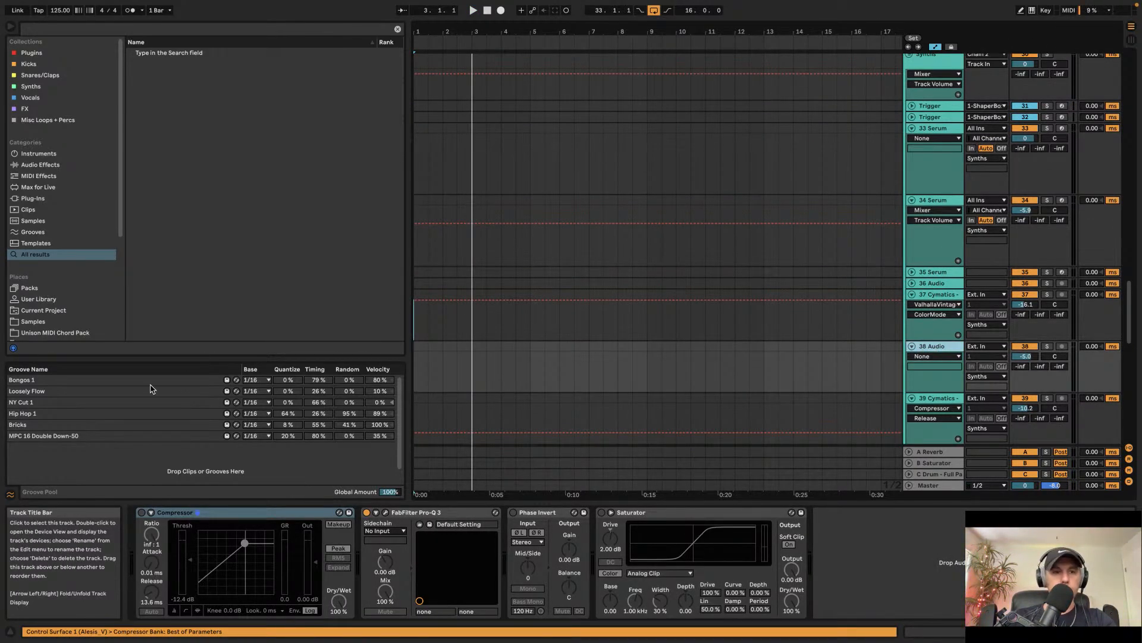
# Step: Audition percussion loops in Cymatics - King Drum Loops and place Cymatics - Dune Perc Loop - 98 BPM on track 38 at bar 1
pyautogui.click(42, 321)
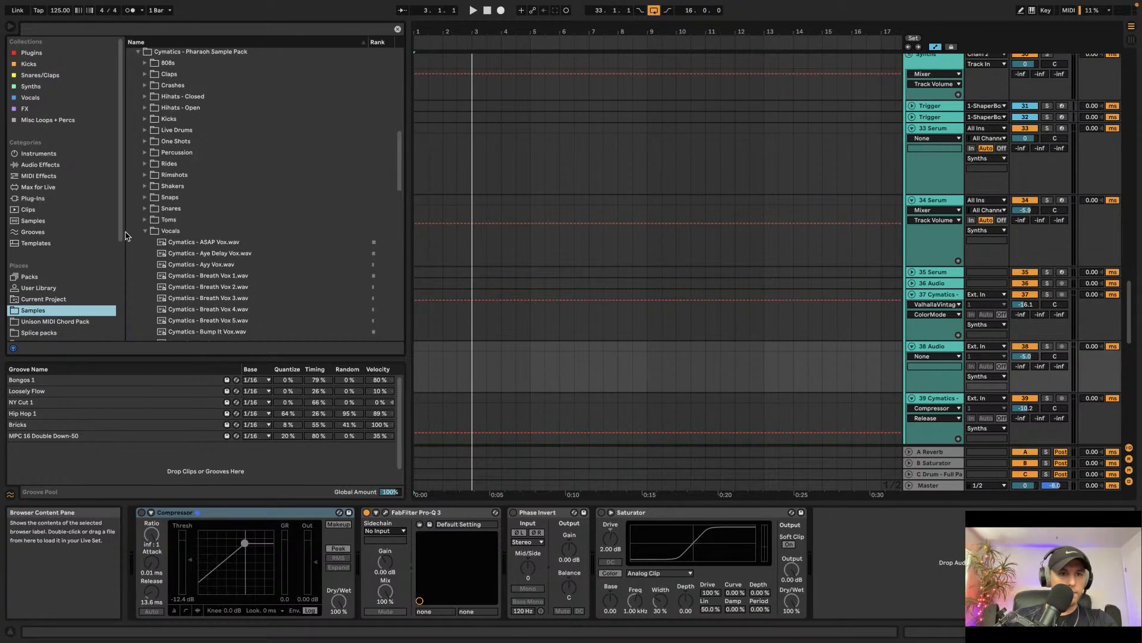
pyautogui.click(144, 230)
pyautogui.click(138, 53)
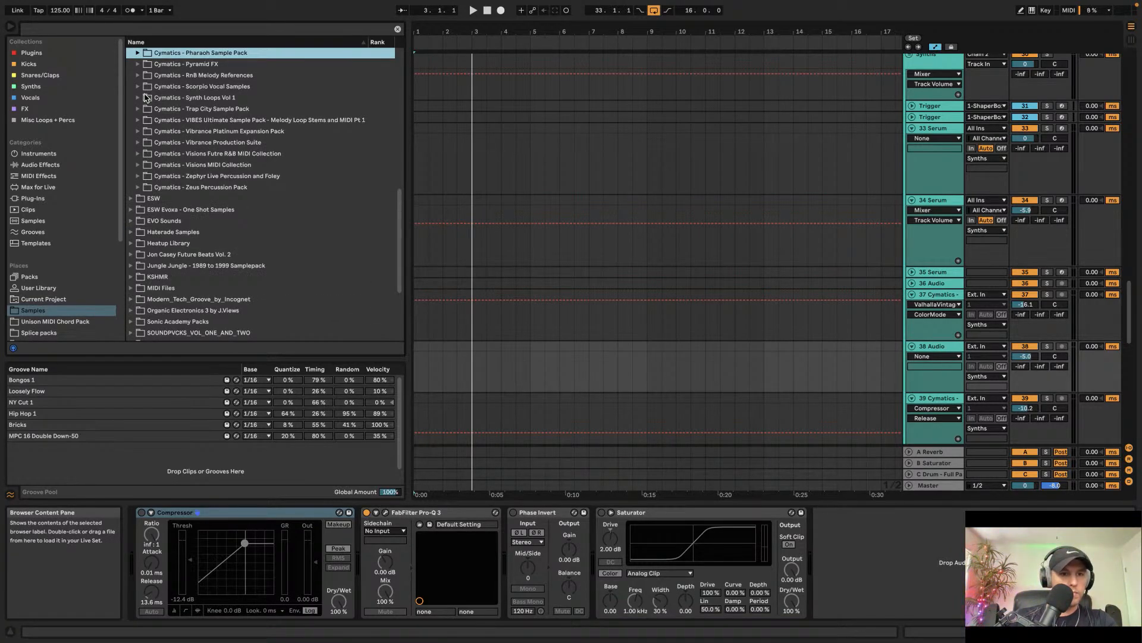
pyautogui.scroll(5, 143, 92)
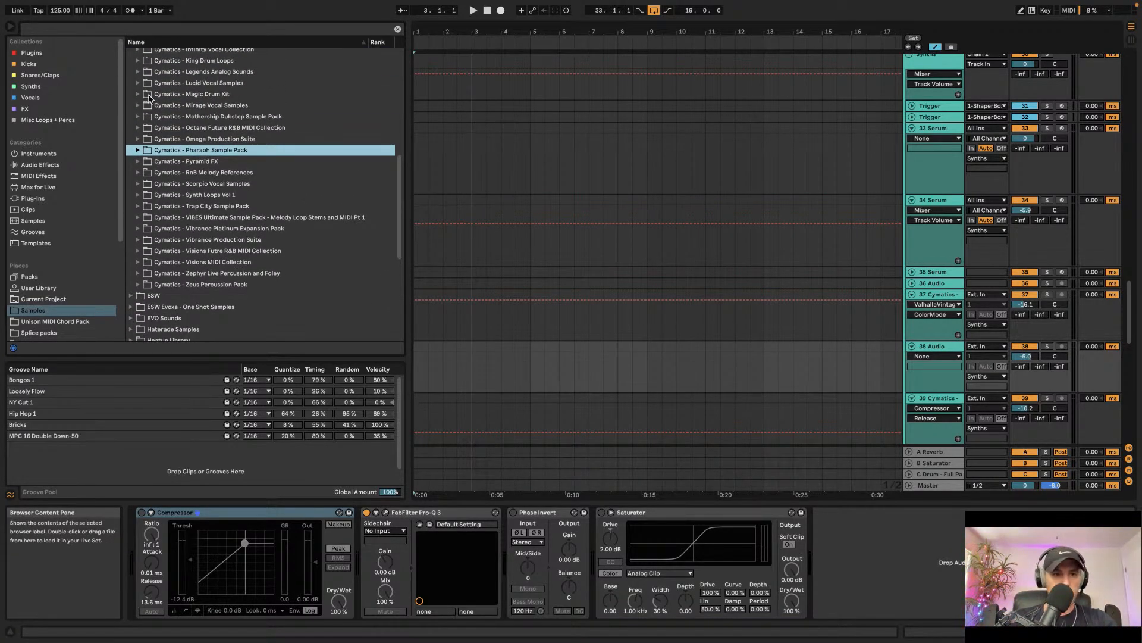
pyautogui.click(139, 60)
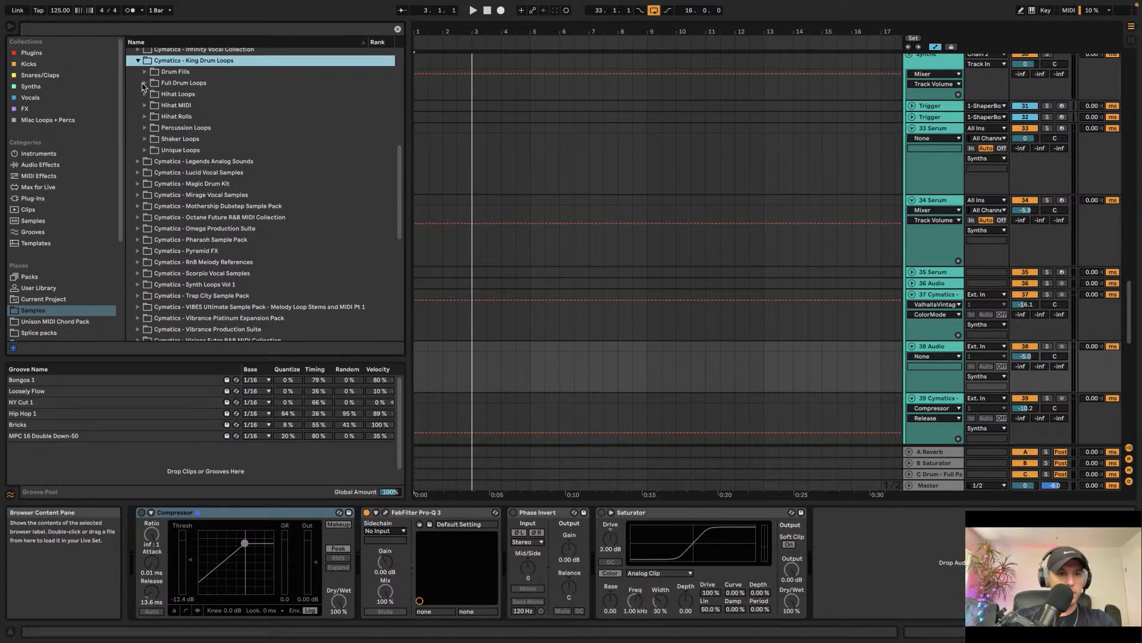
pyautogui.click(146, 128)
pyautogui.click(200, 207)
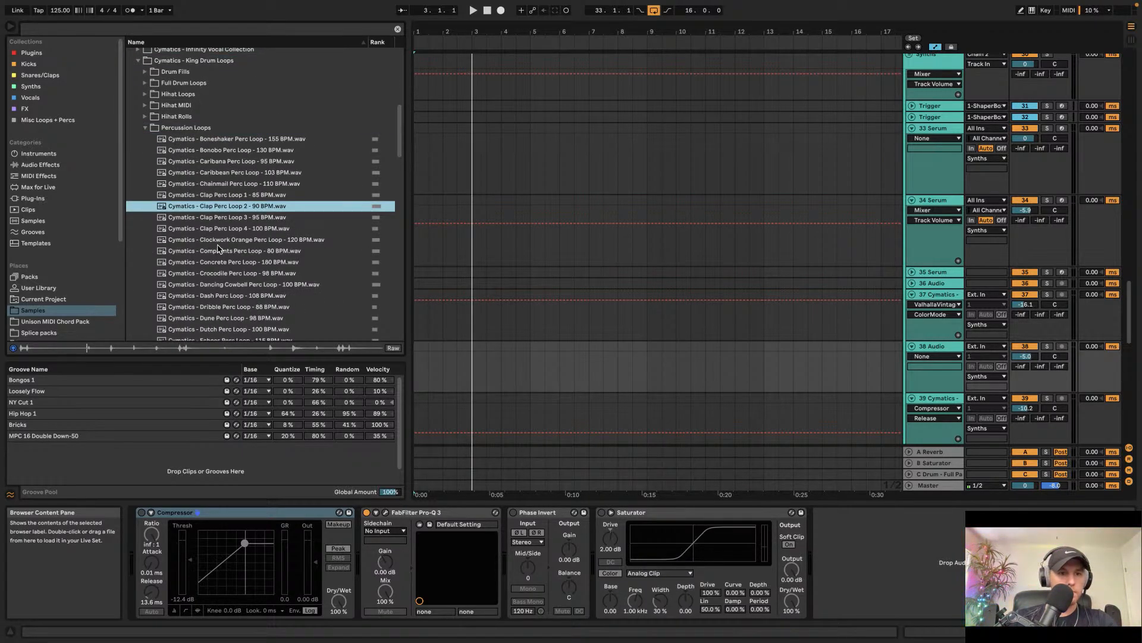
pyautogui.click(220, 262)
pyautogui.press('Down')
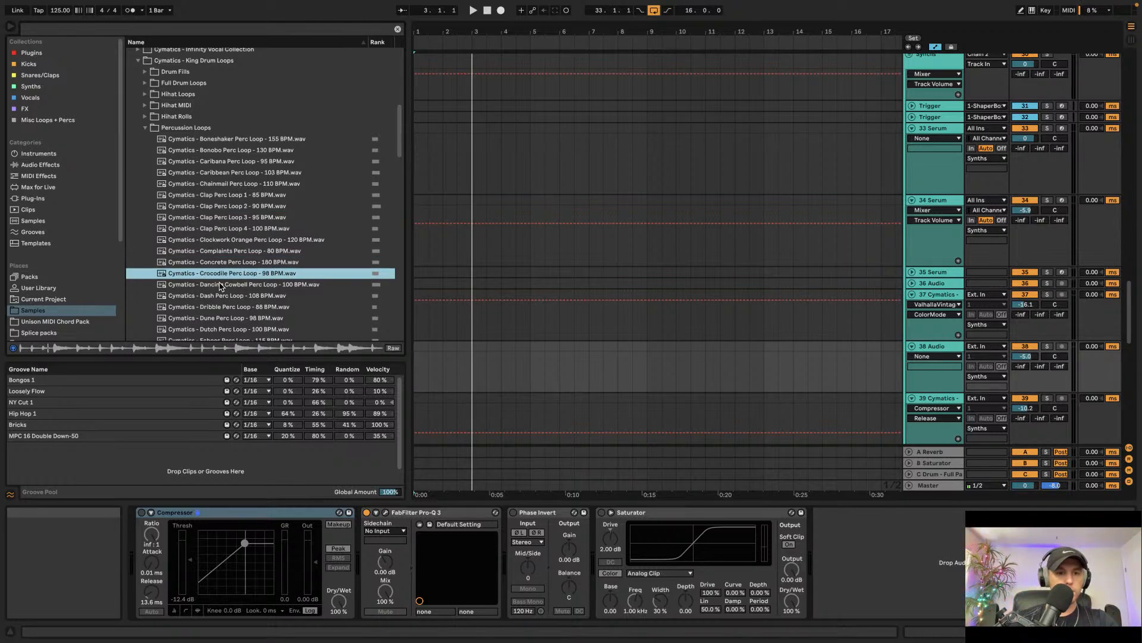
pyautogui.press('Down')
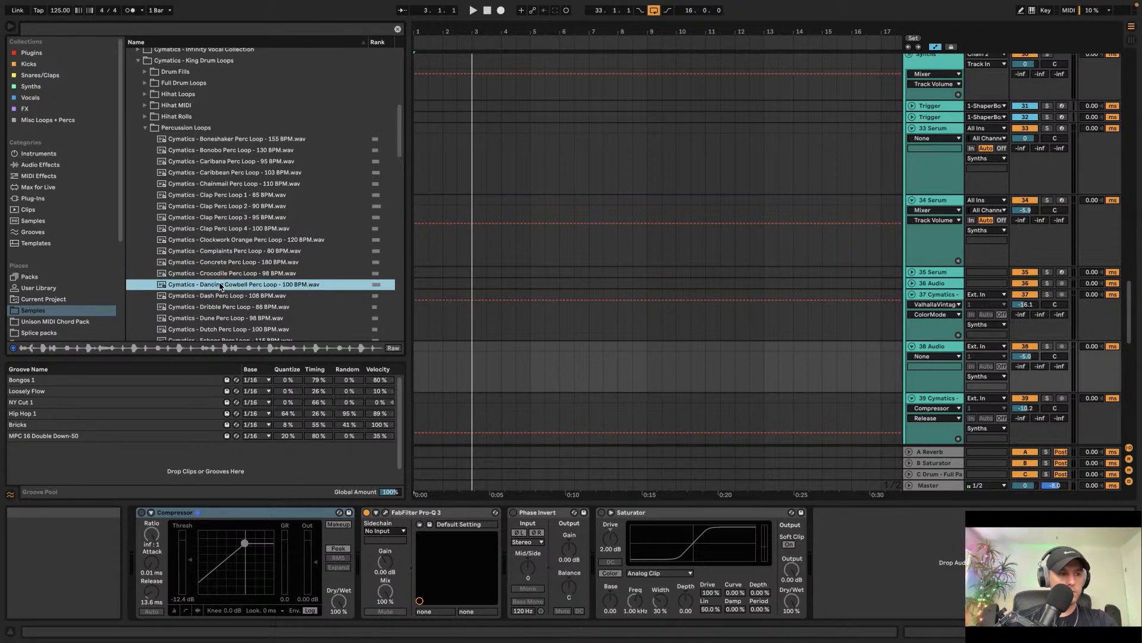
pyautogui.press('Down')
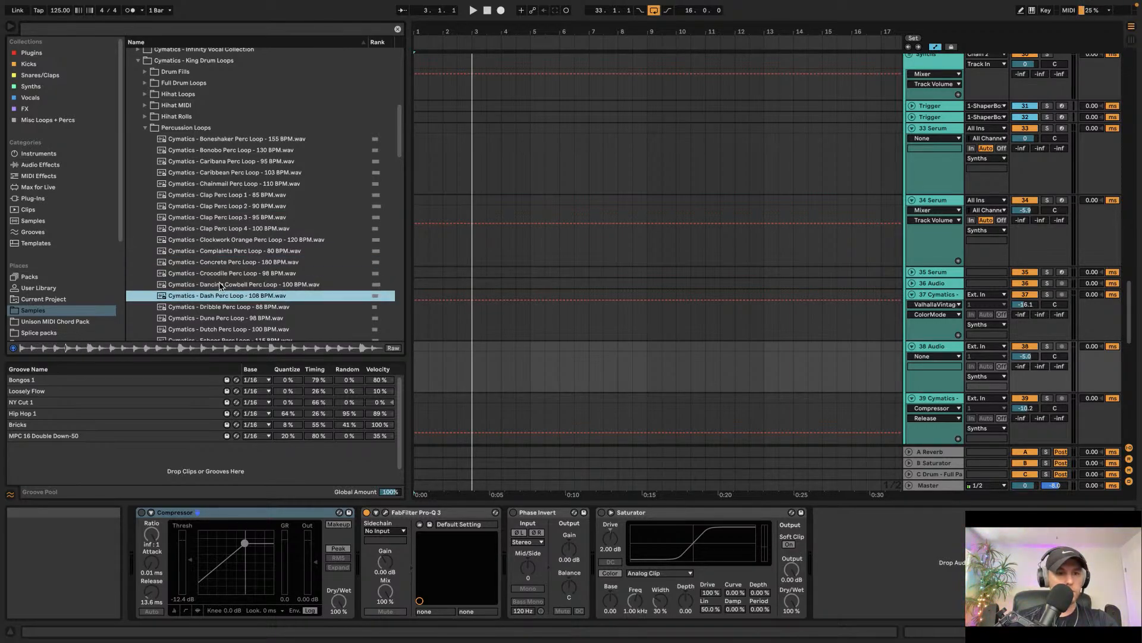
pyautogui.press('Down')
pyautogui.press('Down')
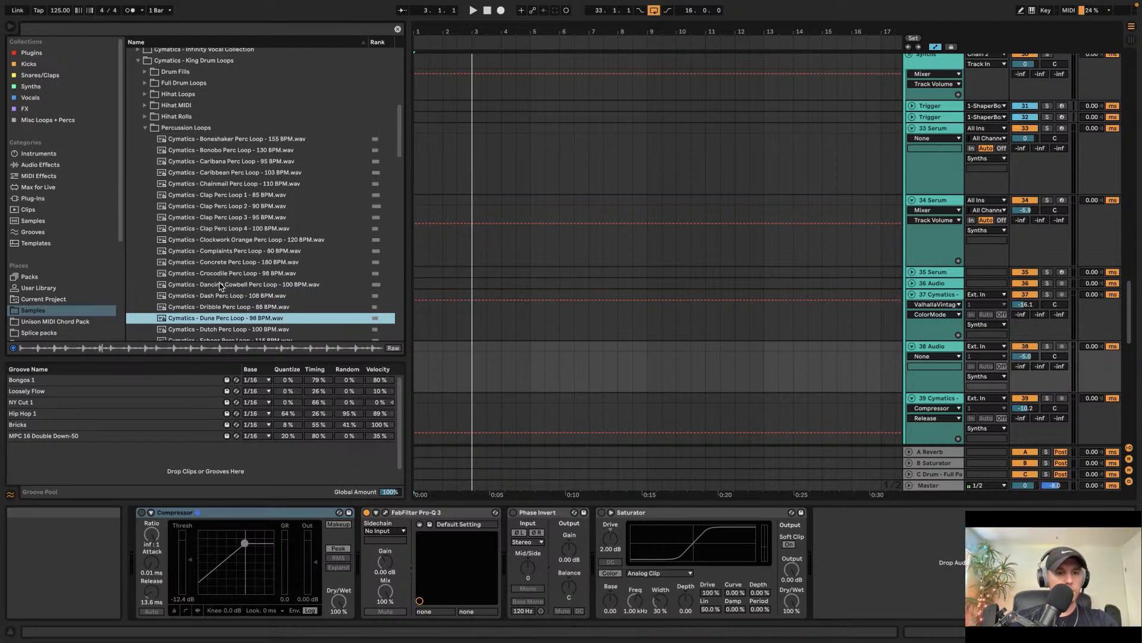
pyautogui.moveTo(230, 321); pyautogui.dragTo(454, 347)
pyautogui.press('space')
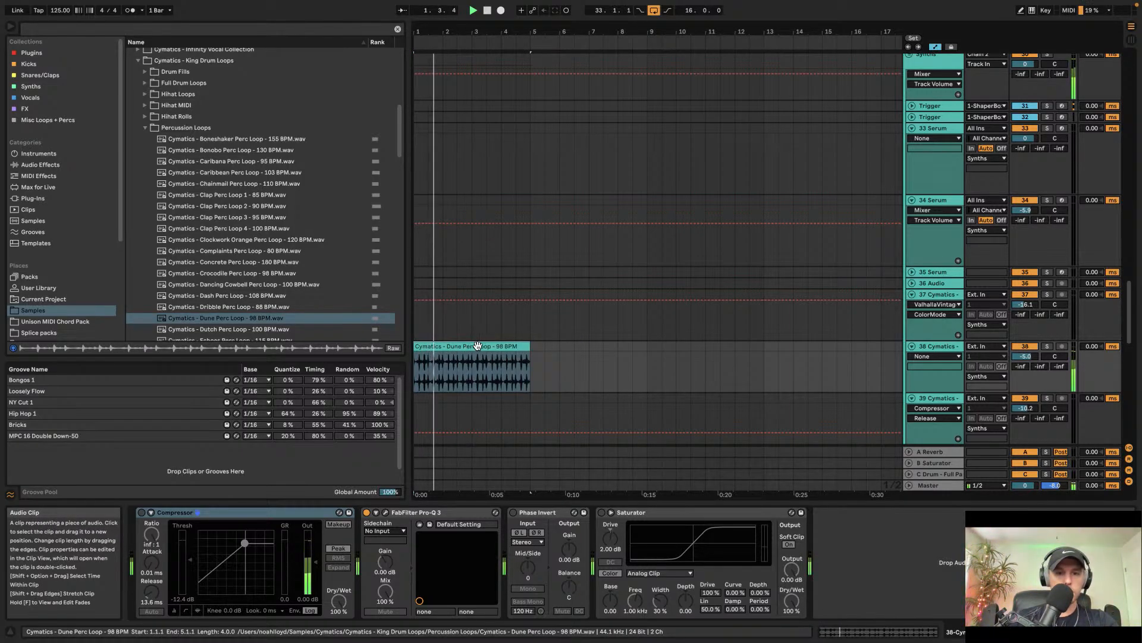
pyautogui.click(40, 165)
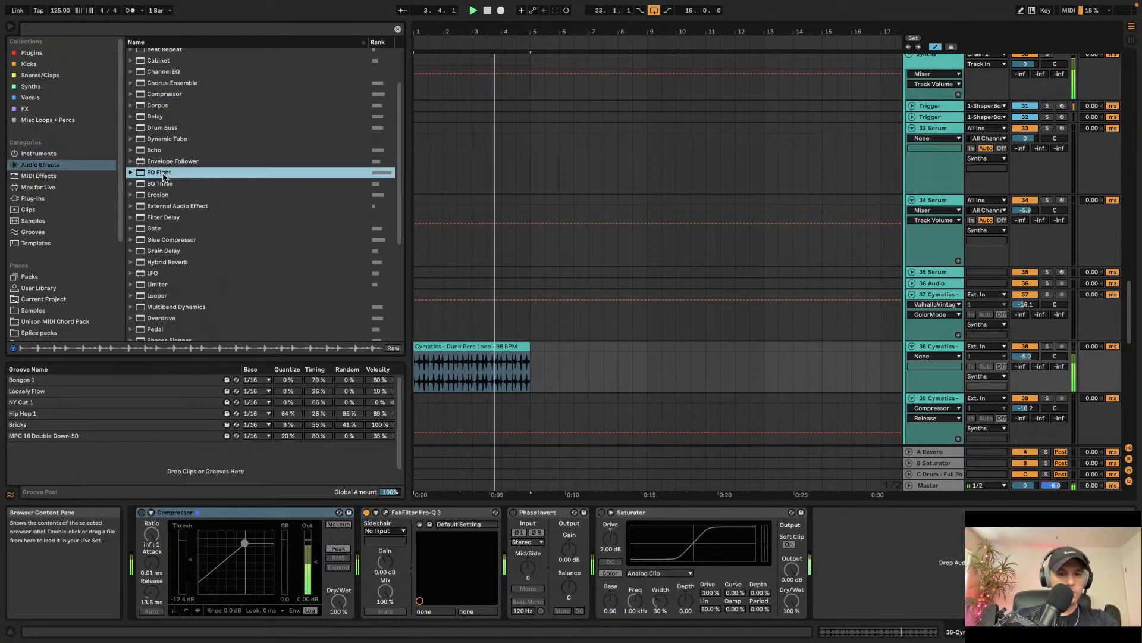
pyautogui.moveTo(160, 173); pyautogui.dragTo(839, 562)
pyautogui.click(845, 515)
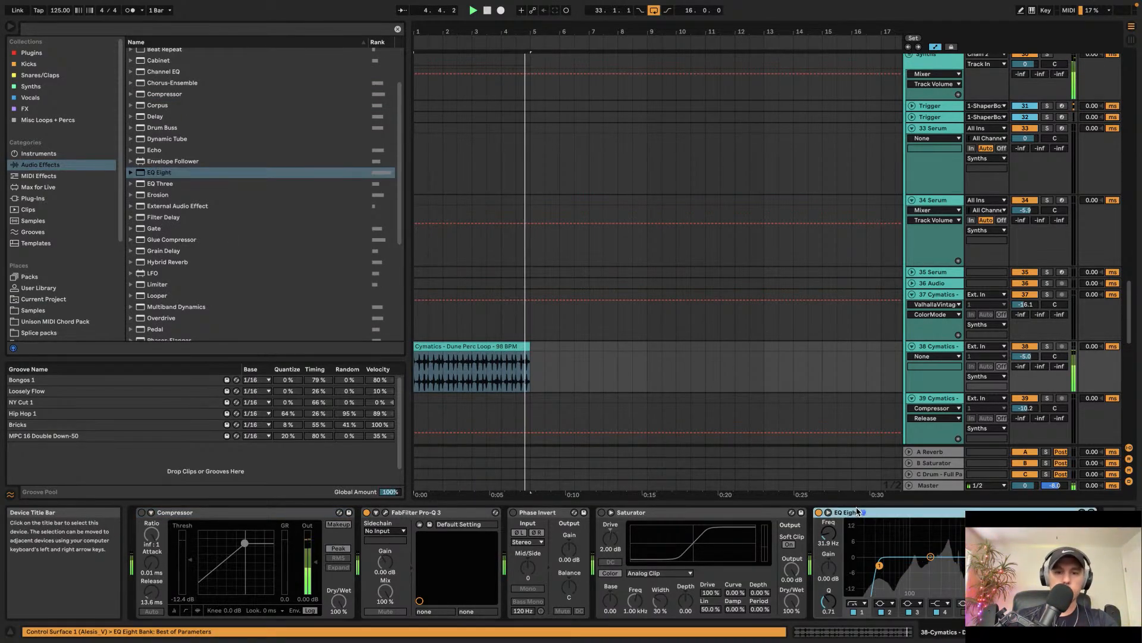
pyautogui.press('Delete')
# Step: Open FabFilter Pro-Q 3 on track 38 and add a high-cut band, lowering its frequency slightly
pyautogui.click(386, 512)
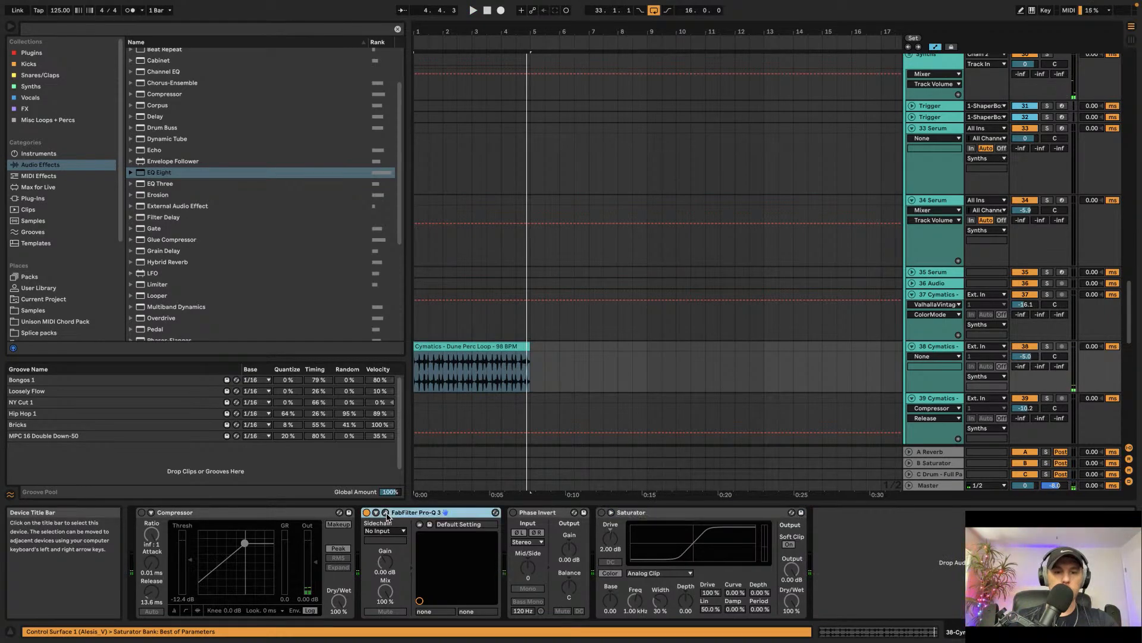
pyautogui.click(491, 217)
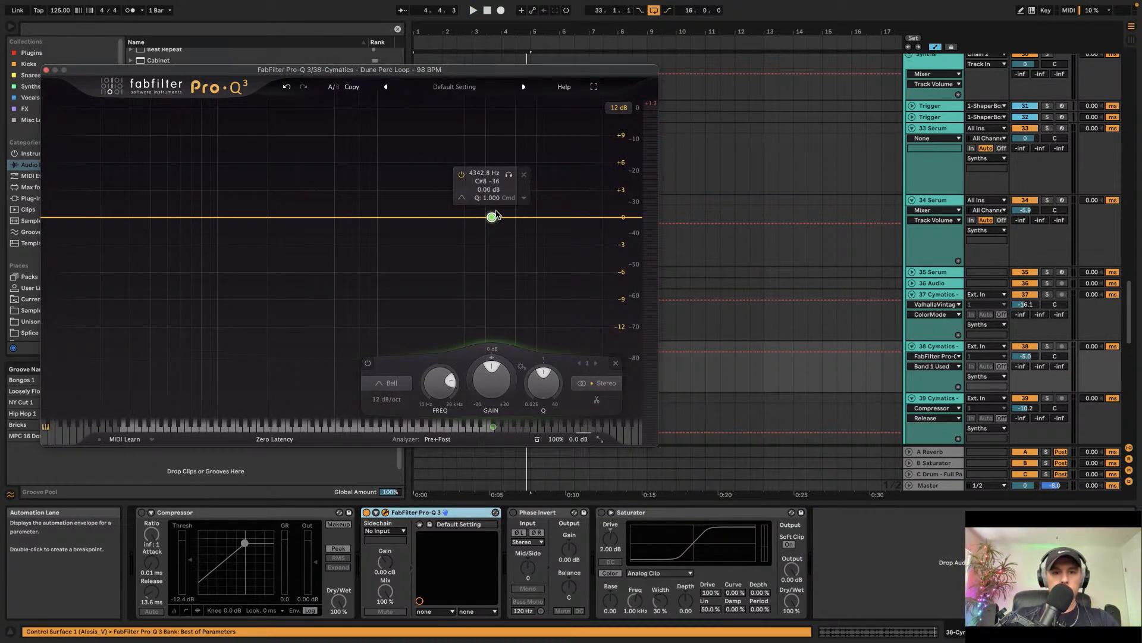
pyautogui.click(515, 215)
pyautogui.press('space')
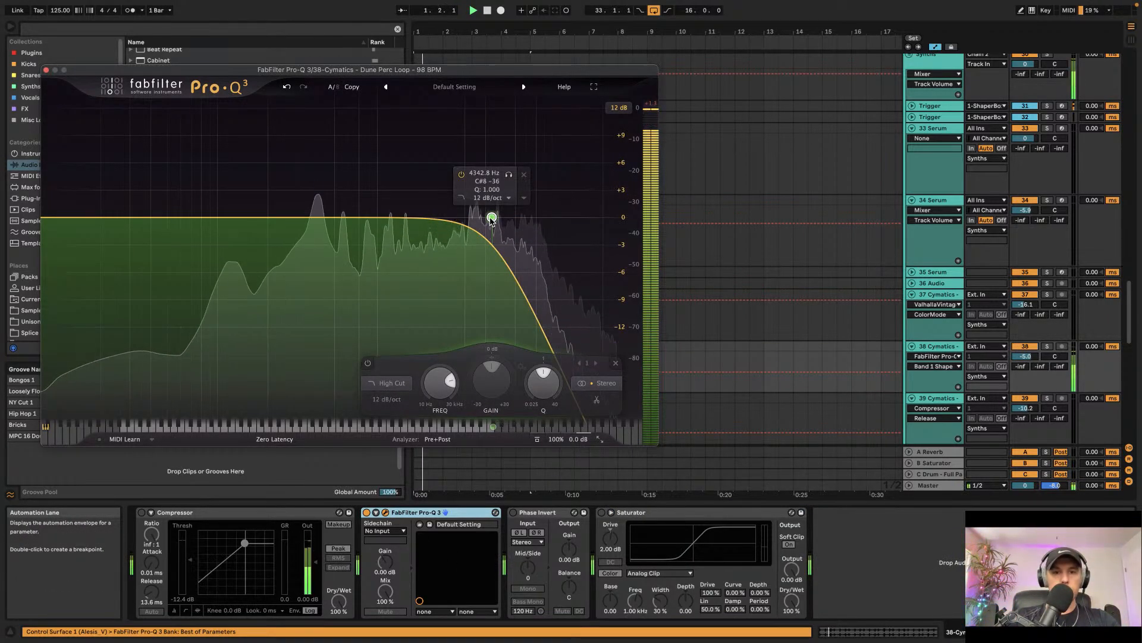
pyautogui.moveTo(492, 217); pyautogui.dragTo(457, 216)
pyautogui.click(46, 70)
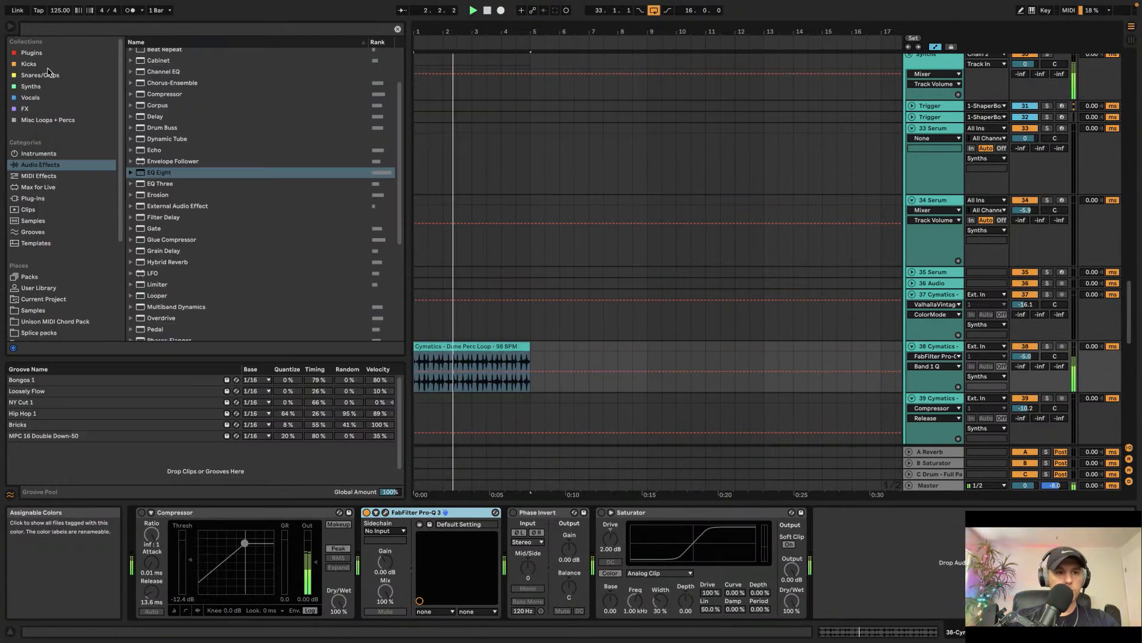
# Step: Open the Dune Perc Loop clip, double its tempo to 196 BPM and set its warp mode to Re-Pitch
pyautogui.click(462, 348)
pyautogui.doubleClick(461, 349)
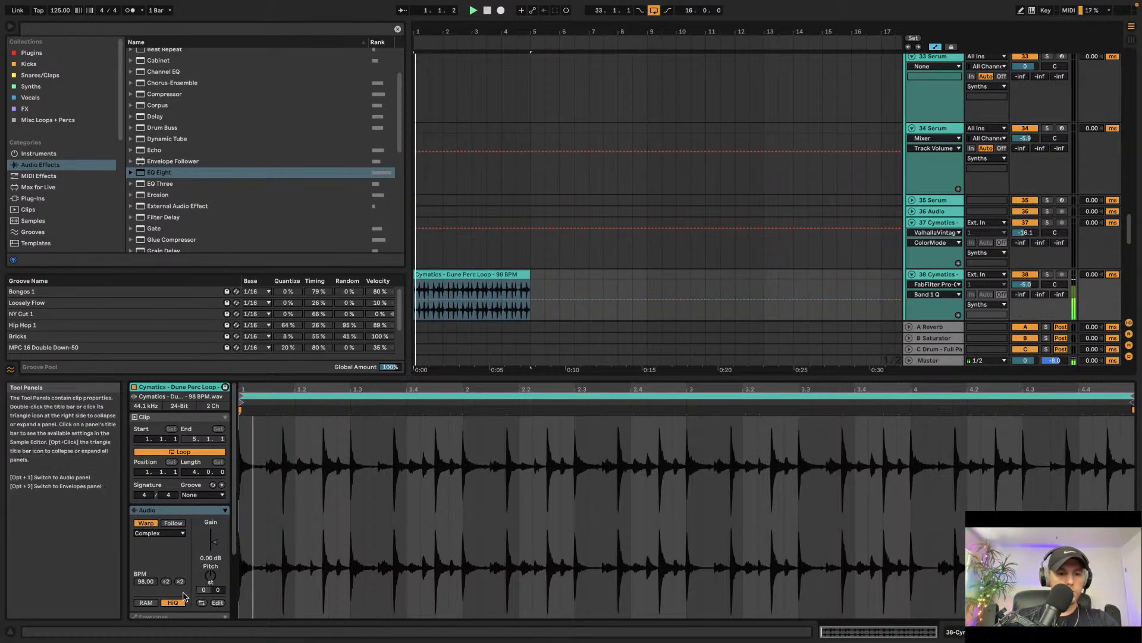
pyautogui.click(180, 582)
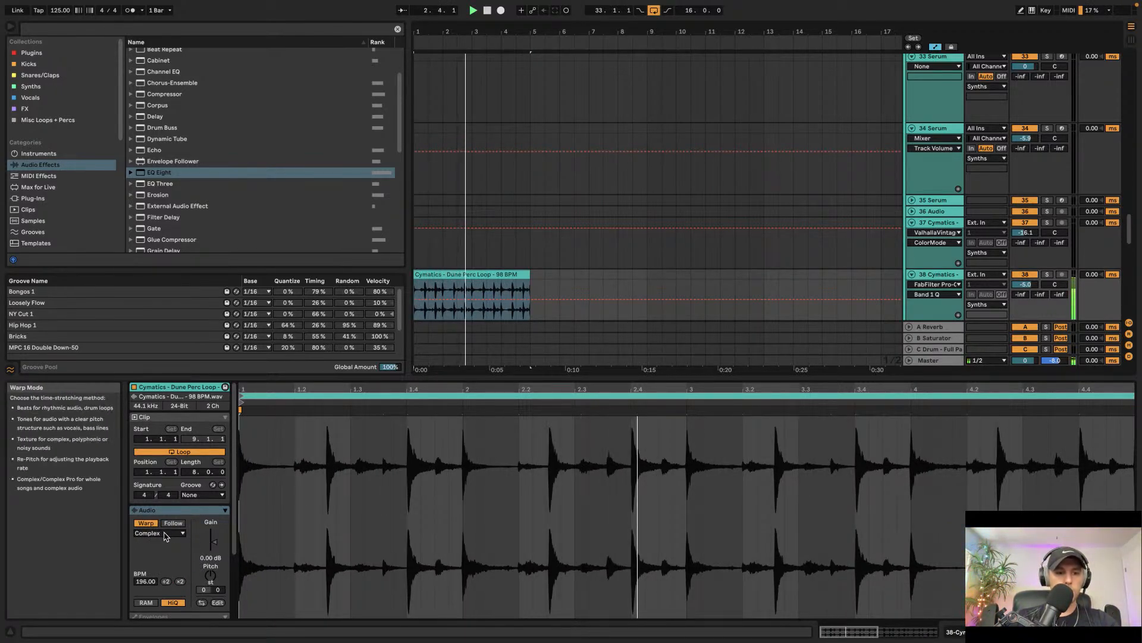
pyautogui.click(156, 533)
pyautogui.click(158, 544)
pyautogui.click(157, 533)
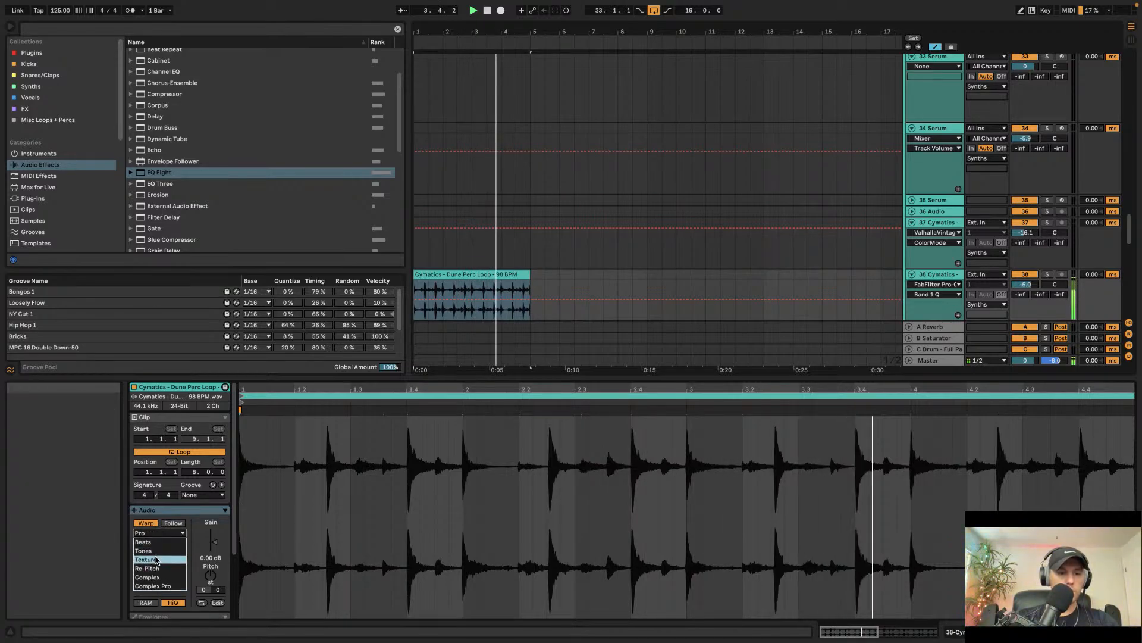
pyautogui.click(158, 566)
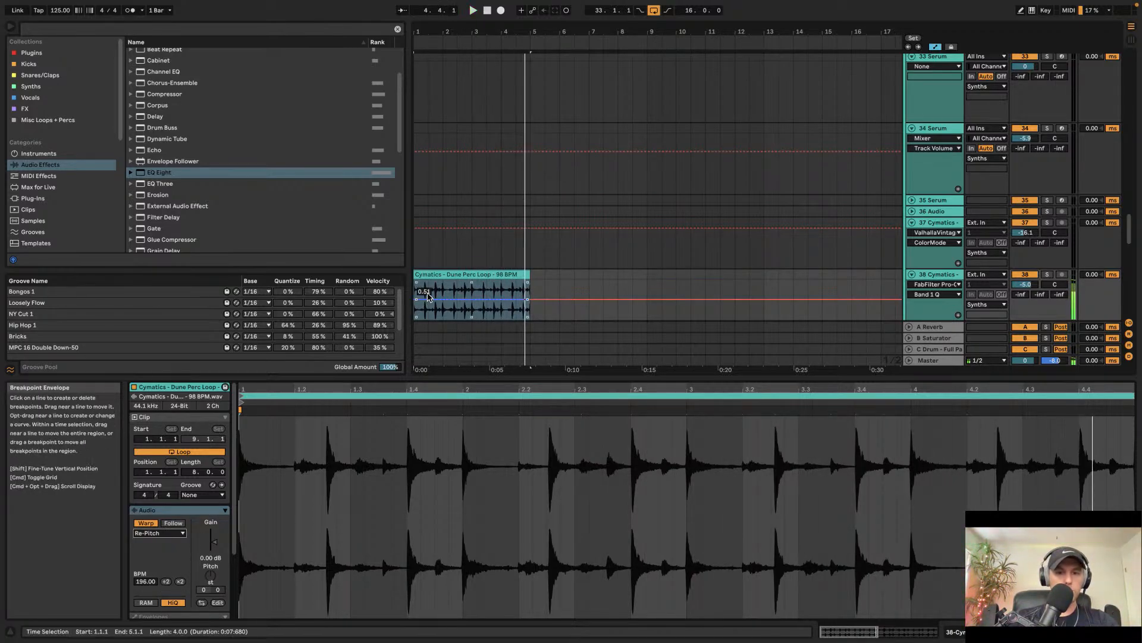
# Step: Loop playback over the percussion clip's bars 1 to 5 and return to the device view
pyautogui.click(432, 275)
pyautogui.press('super+l')
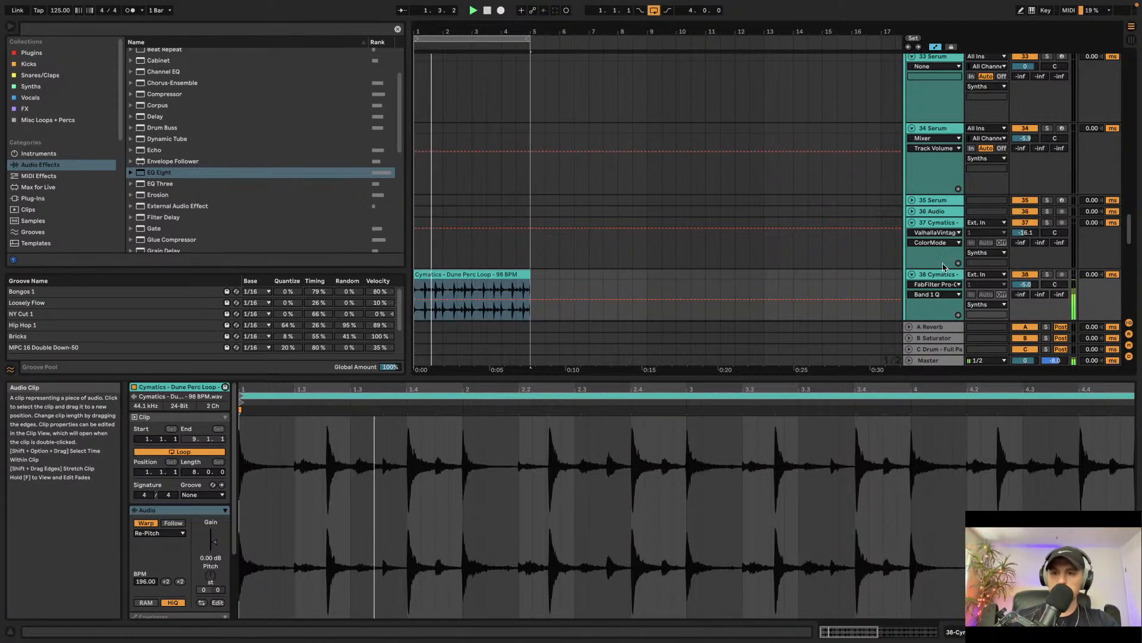
pyautogui.hotkey('shift', 'Tab')
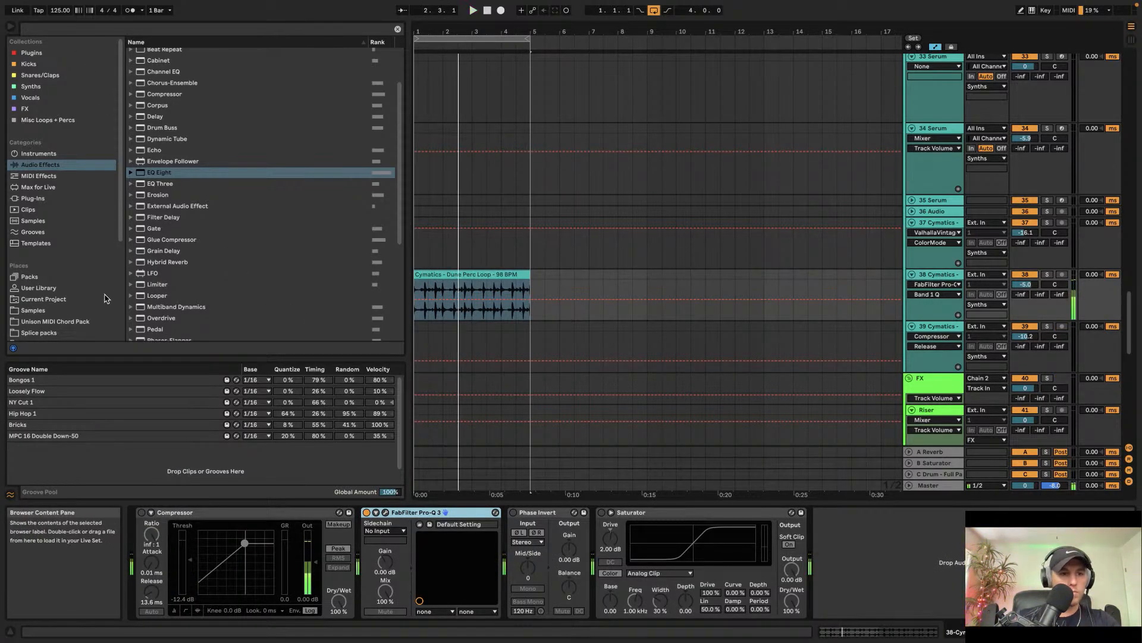
# Step: Audition more percussion loops and replace the clip on track 38 with Cymatics - Industrial Party Perc Loop - 95 BPM
pyautogui.click(82, 311)
pyautogui.scroll(-3, 230, 310)
pyautogui.click(236, 288)
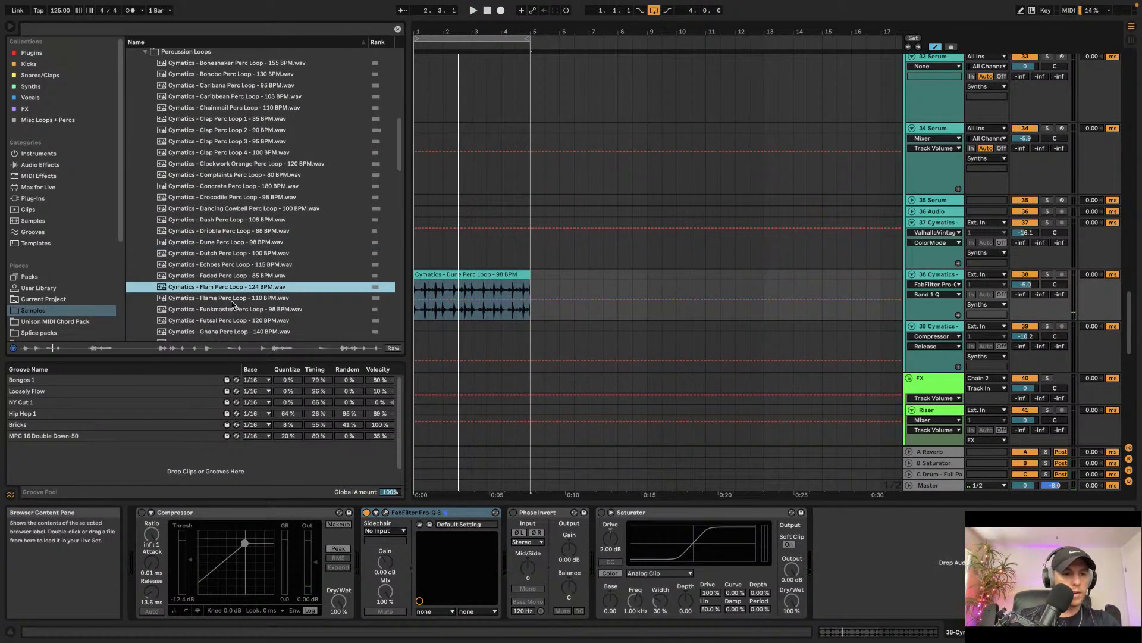
pyautogui.click(232, 306)
pyautogui.scroll(-2, 232, 309)
pyautogui.click(232, 314)
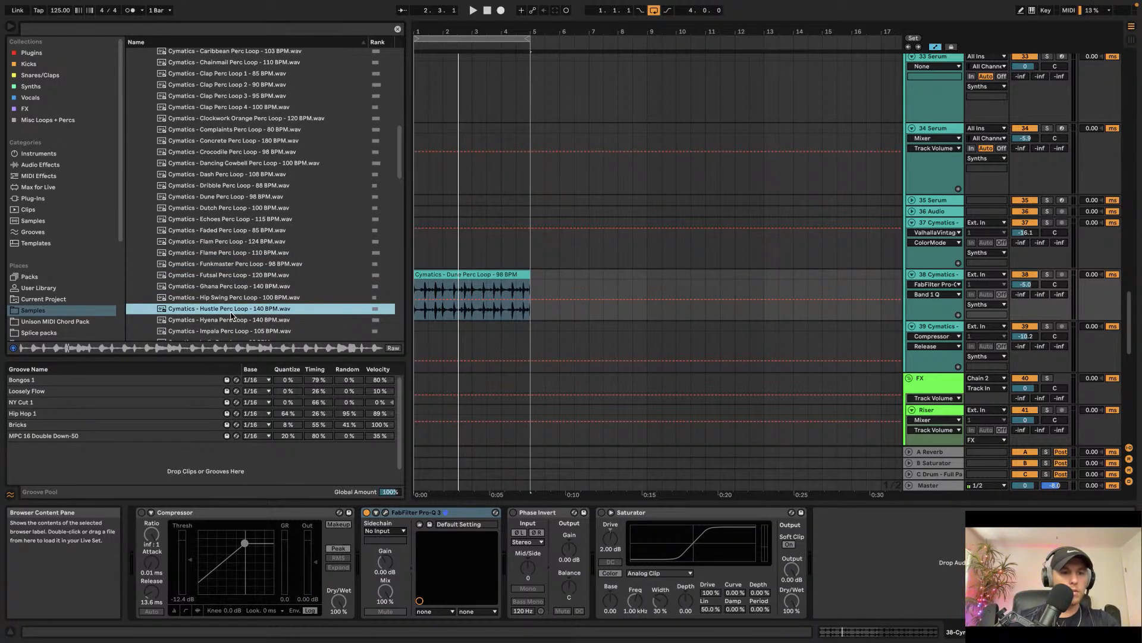
pyautogui.press('Down')
pyautogui.press('Down')
pyautogui.press('Down')
pyautogui.press('Down')
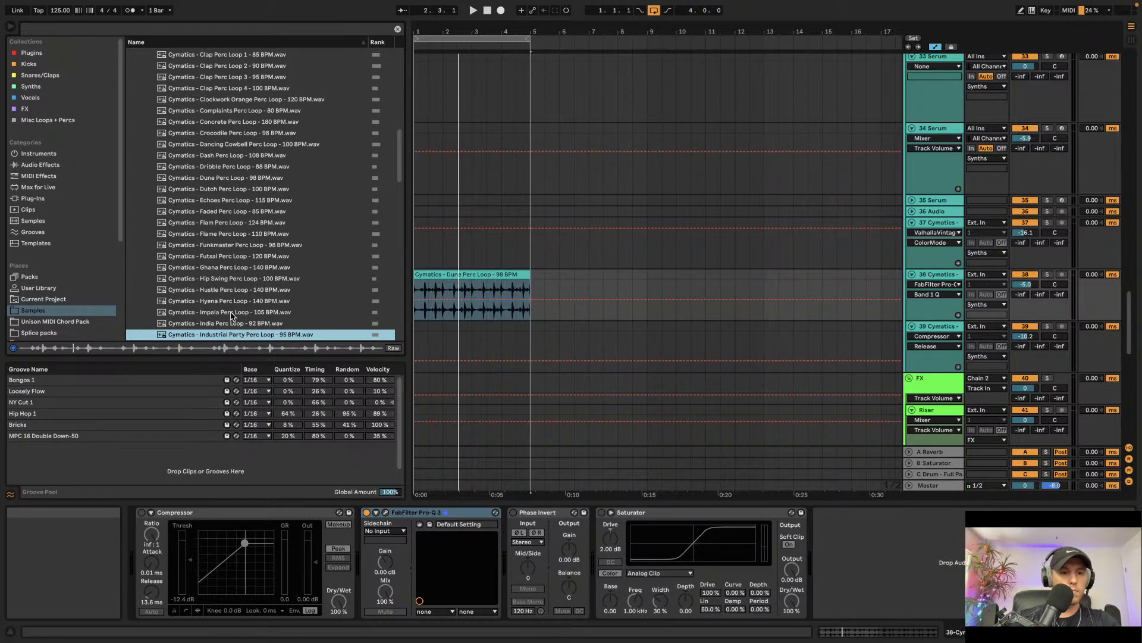
pyautogui.scroll(-1, 232, 328)
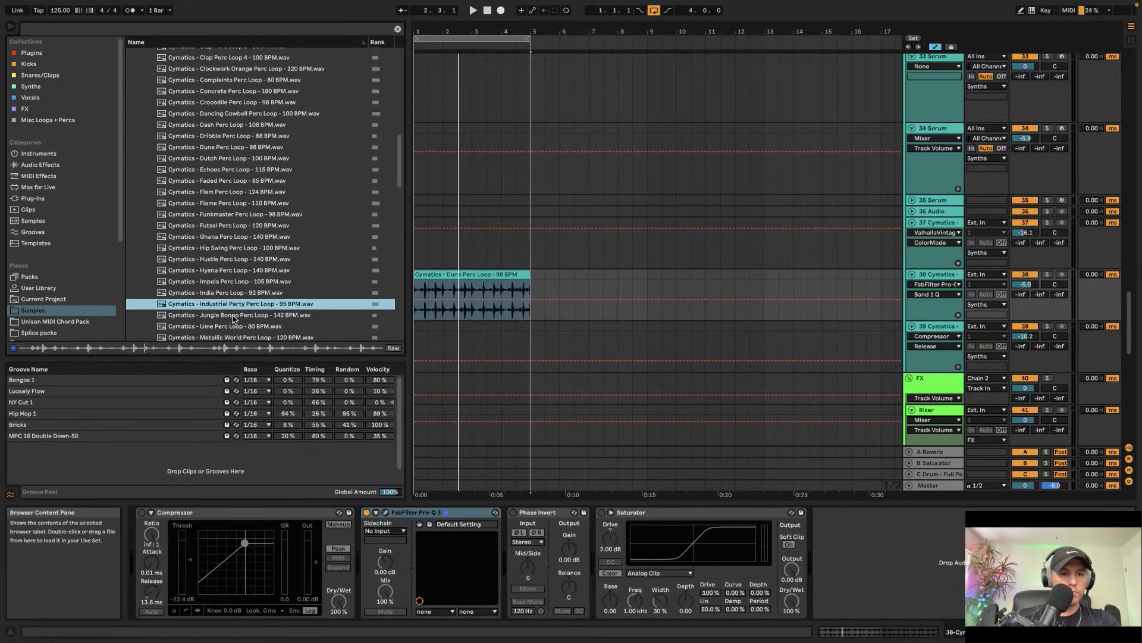
pyautogui.moveTo(232, 307); pyautogui.dragTo(420, 288)
pyautogui.press('space')
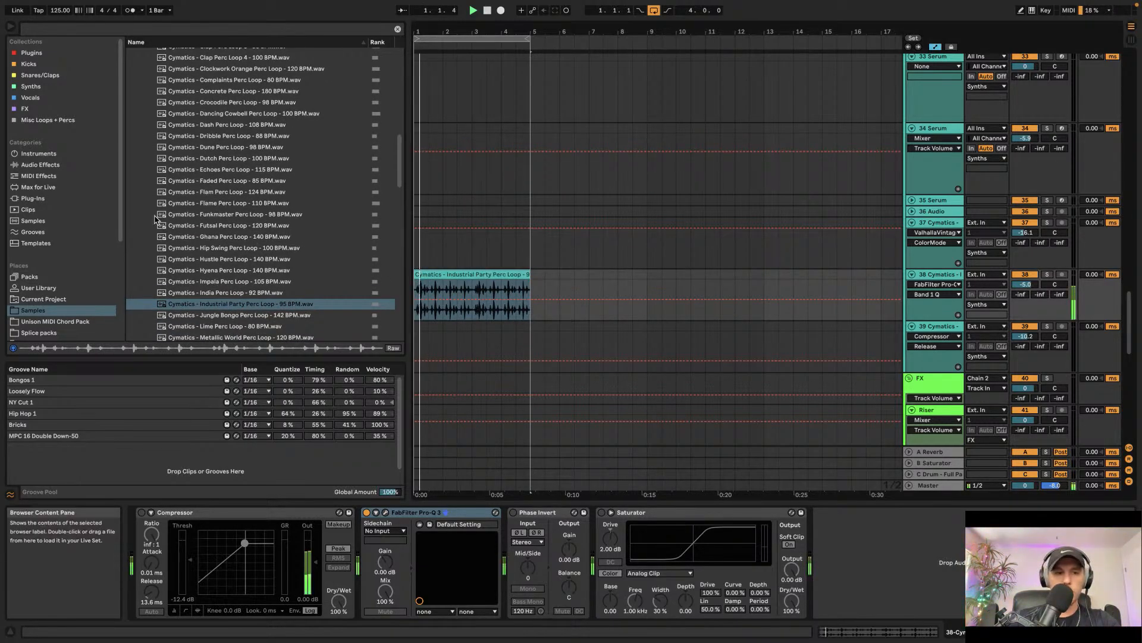
# Step: Duplicate the Industrial Party loop into bars 5–9 and extend the loop region to bar 9
pyautogui.click(40, 165)
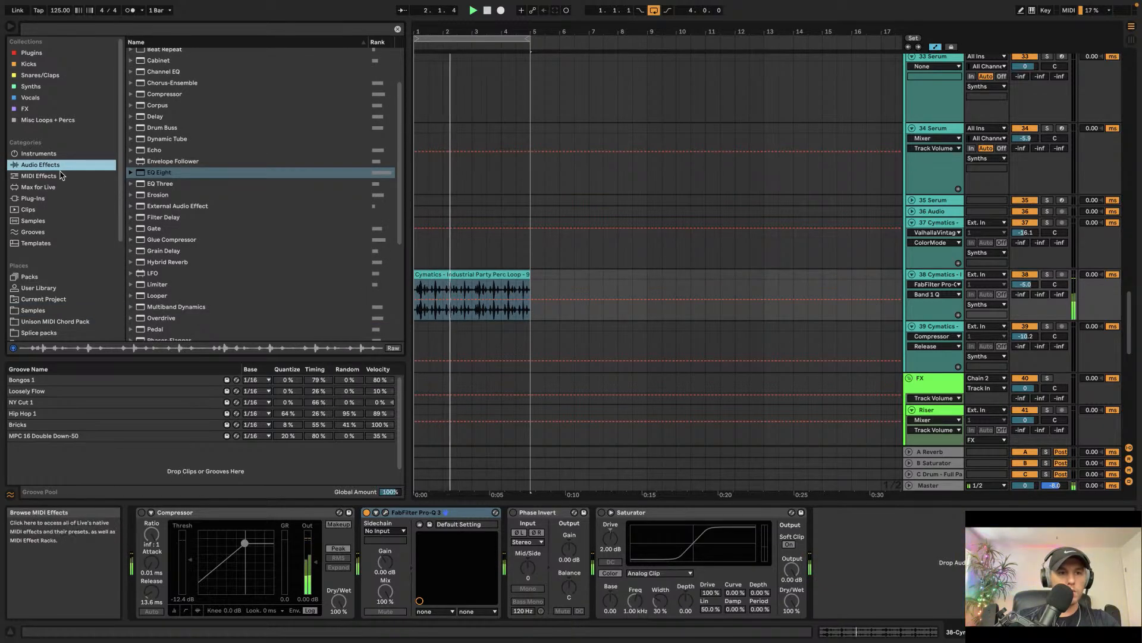
pyautogui.click(471, 275)
pyautogui.scroll(3, 473, 281)
pyautogui.scroll(-3, 474, 280)
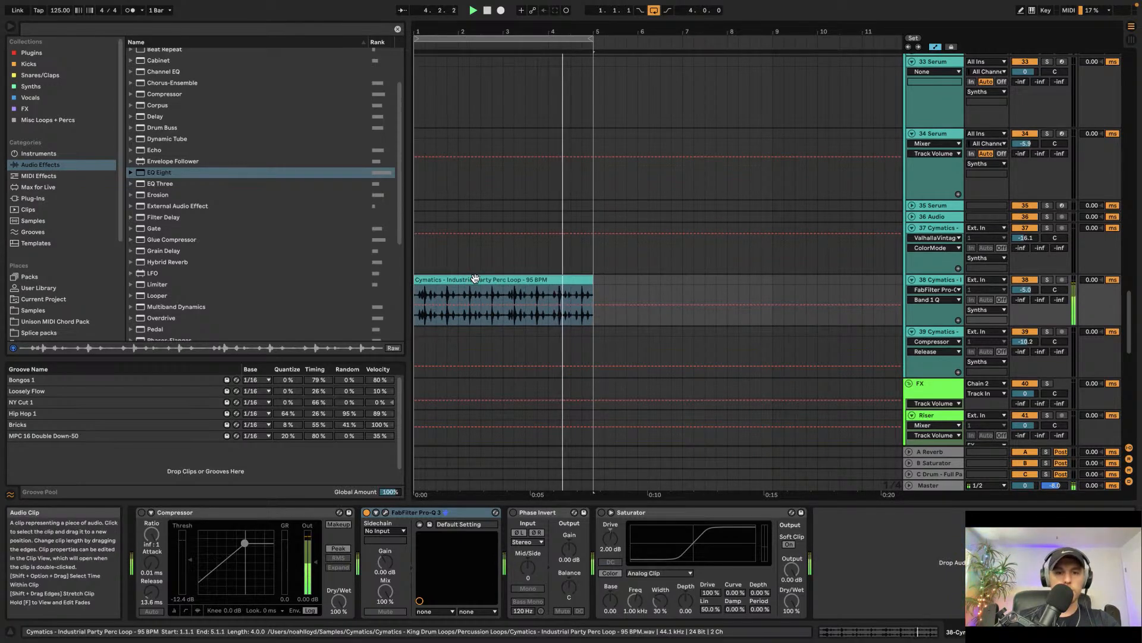
pyautogui.hotkey('ctrl', 'd')
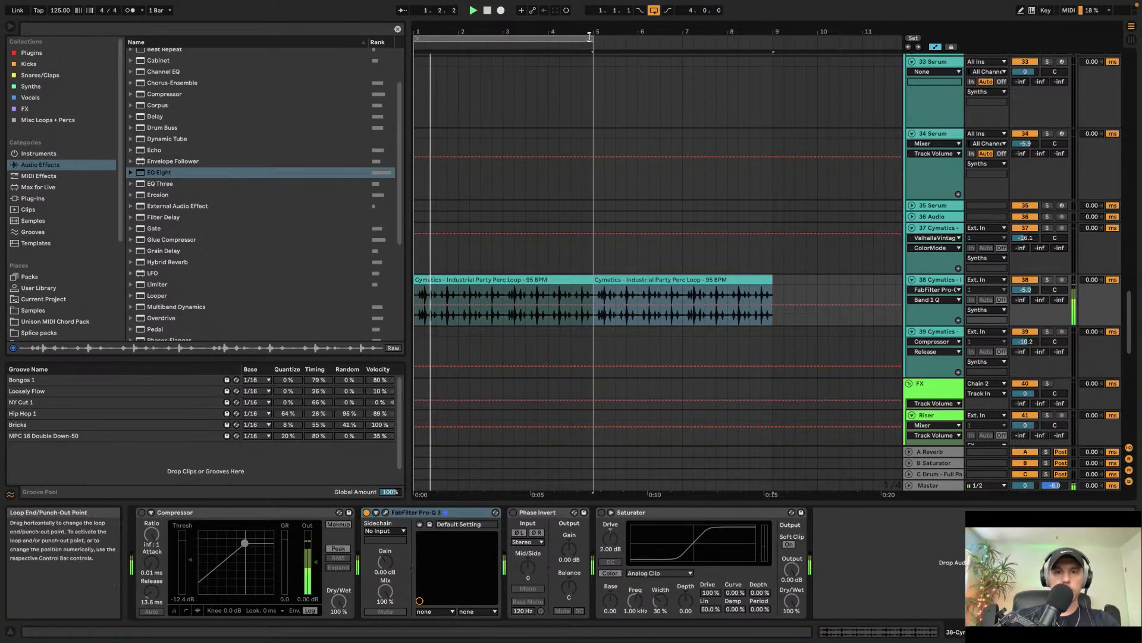
pyautogui.moveTo(593, 57); pyautogui.dragTo(771, 55)
# Step: Add a Spectral Resonator to track 38 and switch its frequency control to note mode while playing back
pyautogui.scroll(10, 752, 105)
pyautogui.scroll(-3, 751, 107)
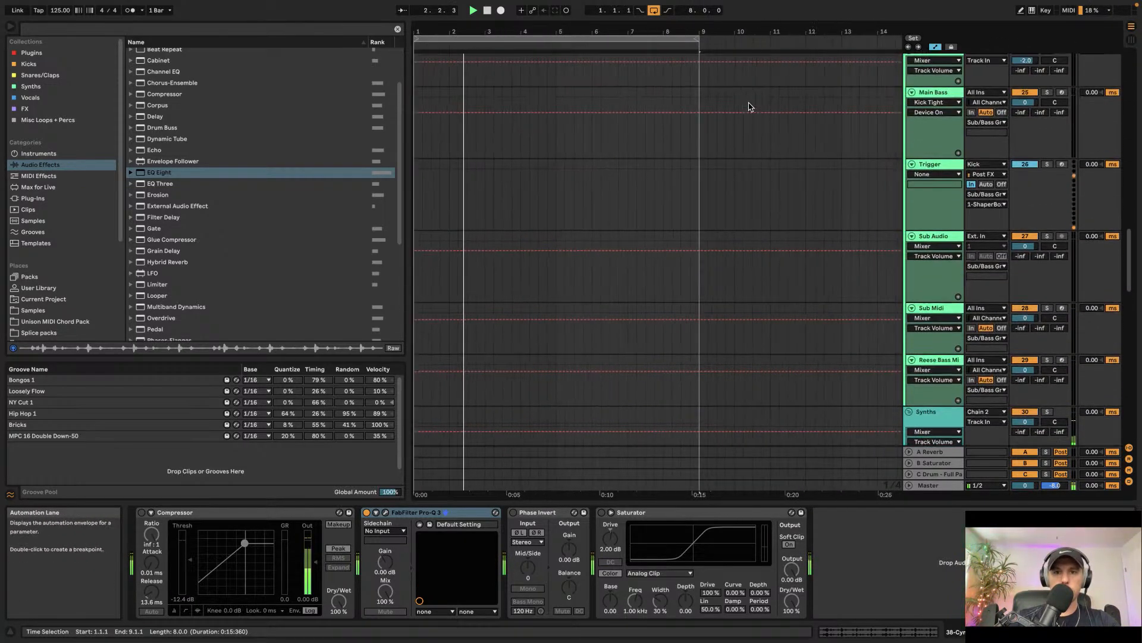
pyautogui.scroll(-10, 750, 106)
pyautogui.scroll(-2, 751, 106)
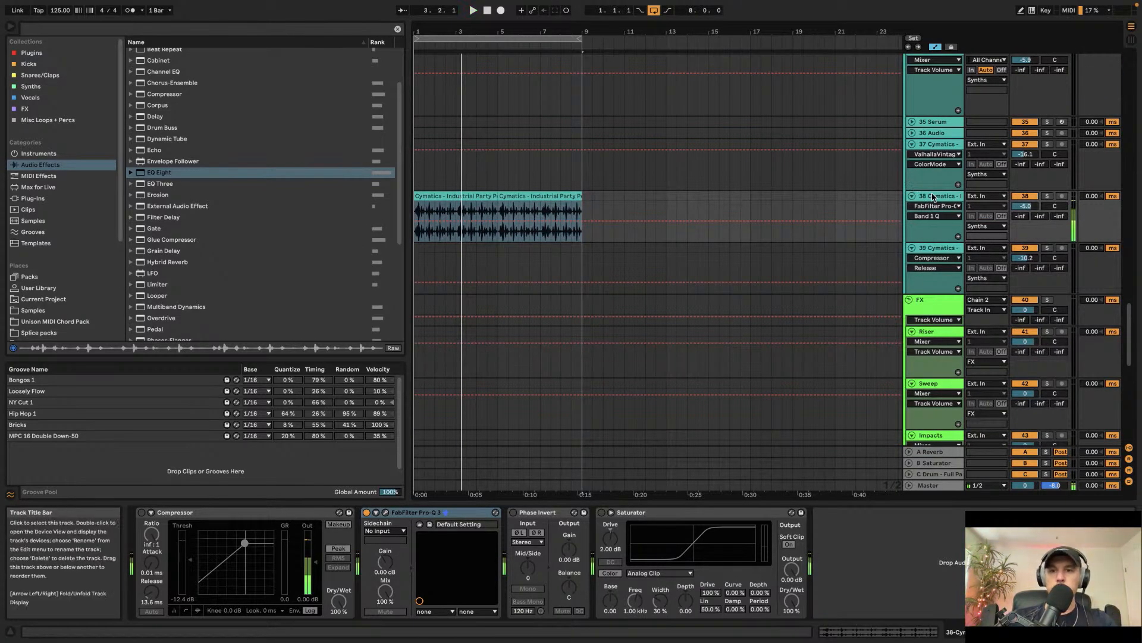
pyautogui.scroll(-5, 177, 279)
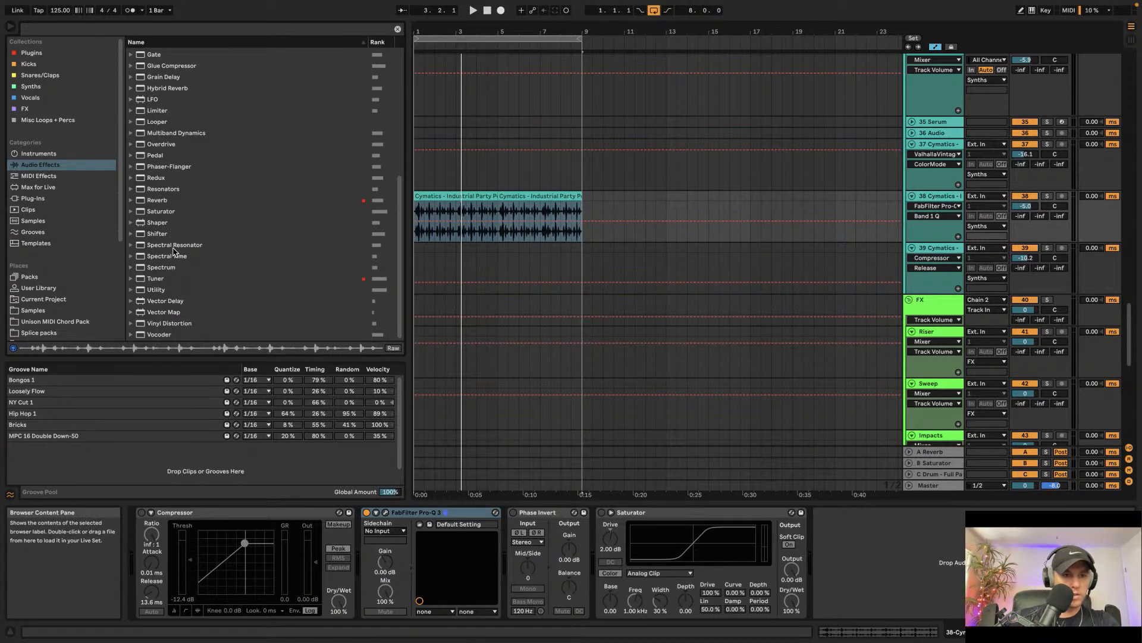
pyautogui.moveTo(174, 247); pyautogui.dragTo(883, 541)
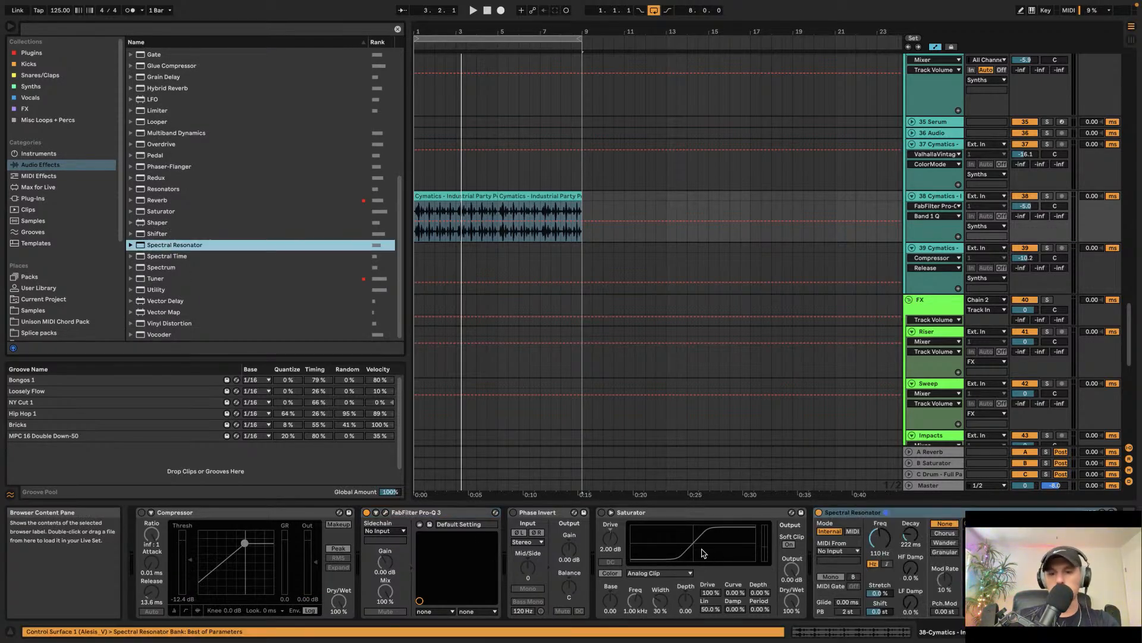
pyautogui.click(883, 540)
pyautogui.press('space')
pyautogui.click(887, 563)
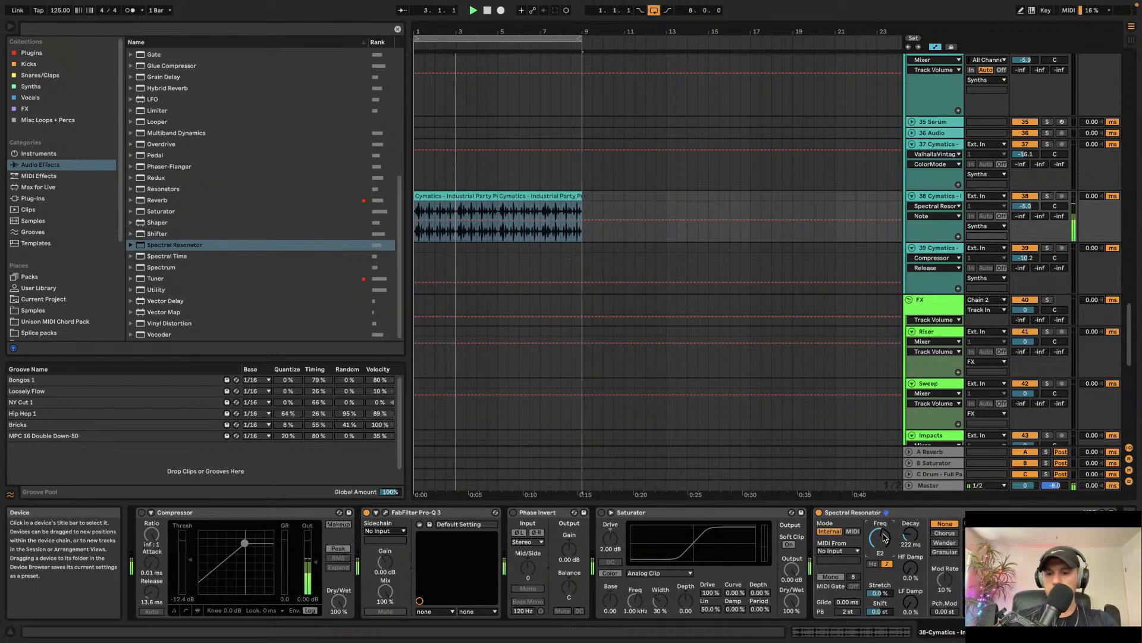
# Step: Shorten the Spectral Resonator's decay to about 50.5 ms and switch its modulation mode to Chorus
pyautogui.moveTo(911, 536); pyautogui.dragTo(911, 571)
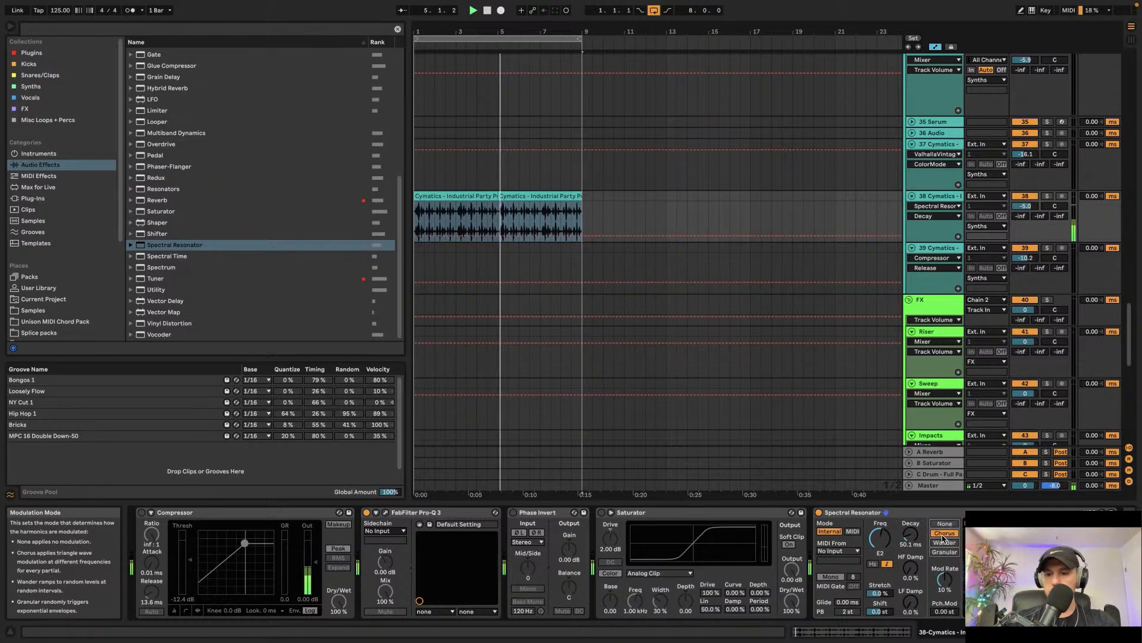
pyautogui.click(980, 553)
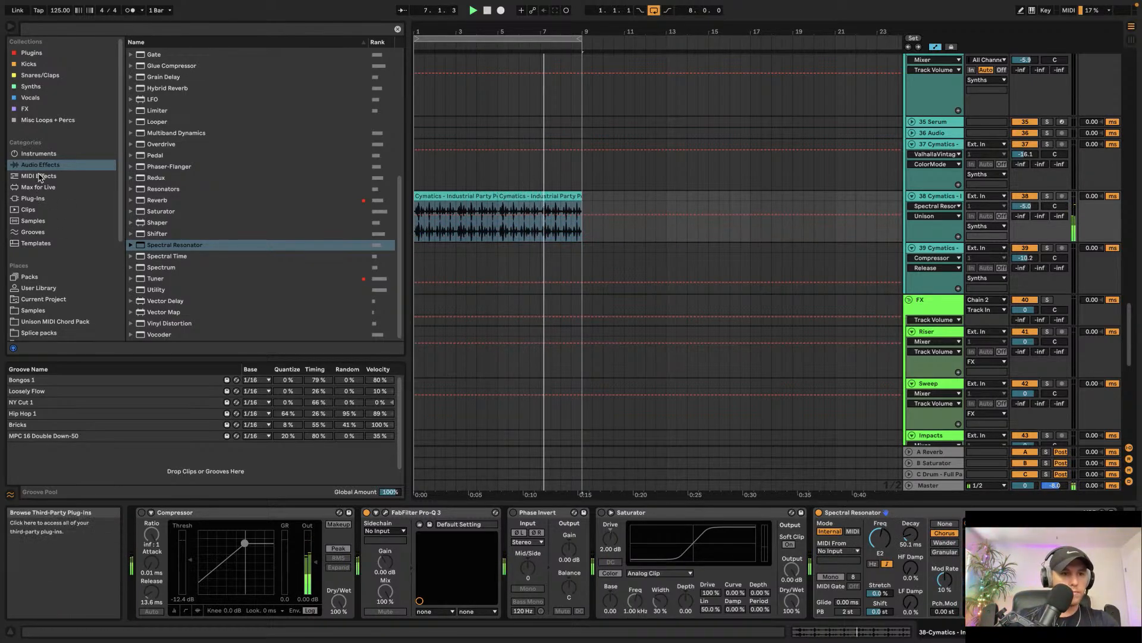
# Step: Add an Auto Pan effect to track 38 from the audio effects browser
pyautogui.scroll(10, 154, 175)
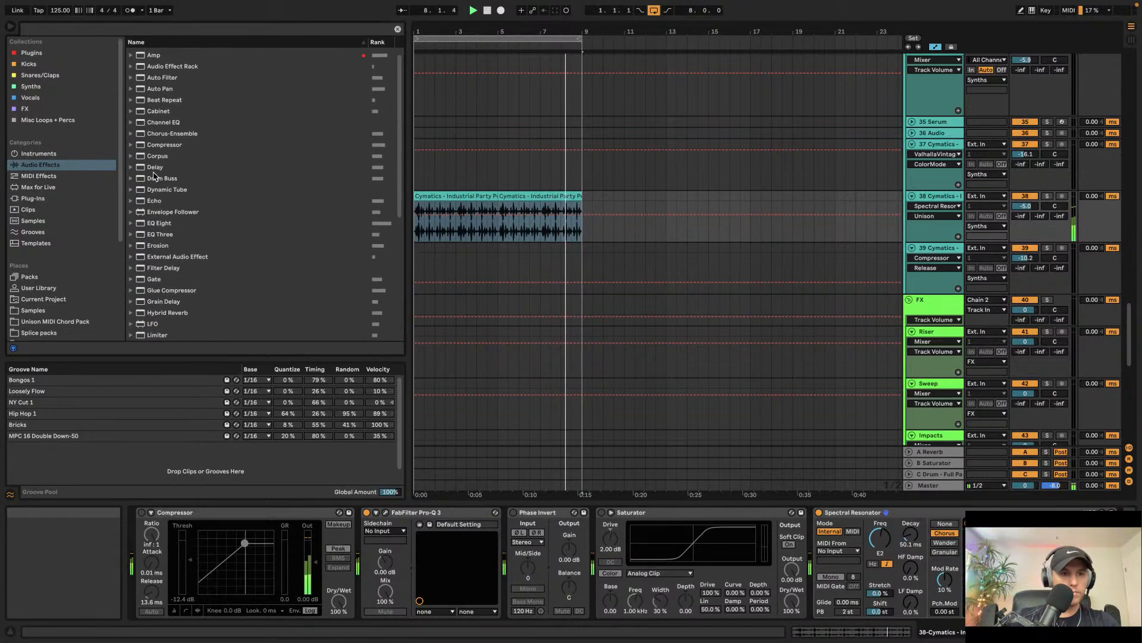
pyautogui.scroll(1, 153, 176)
pyautogui.click(161, 101)
pyautogui.press('Return')
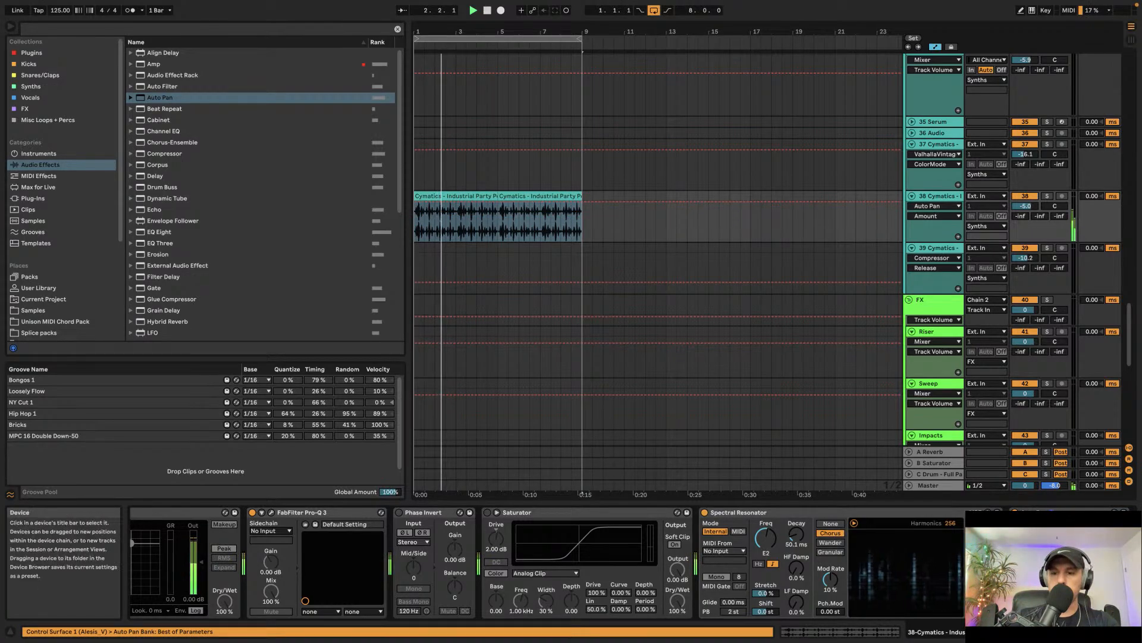
# Step: Switch the Auto Pan's LFO rate to tempo-synced and adjust its synced rate and modulation amount
pyautogui.moveTo(1080, 586); pyautogui.dragTo(1080, 616)
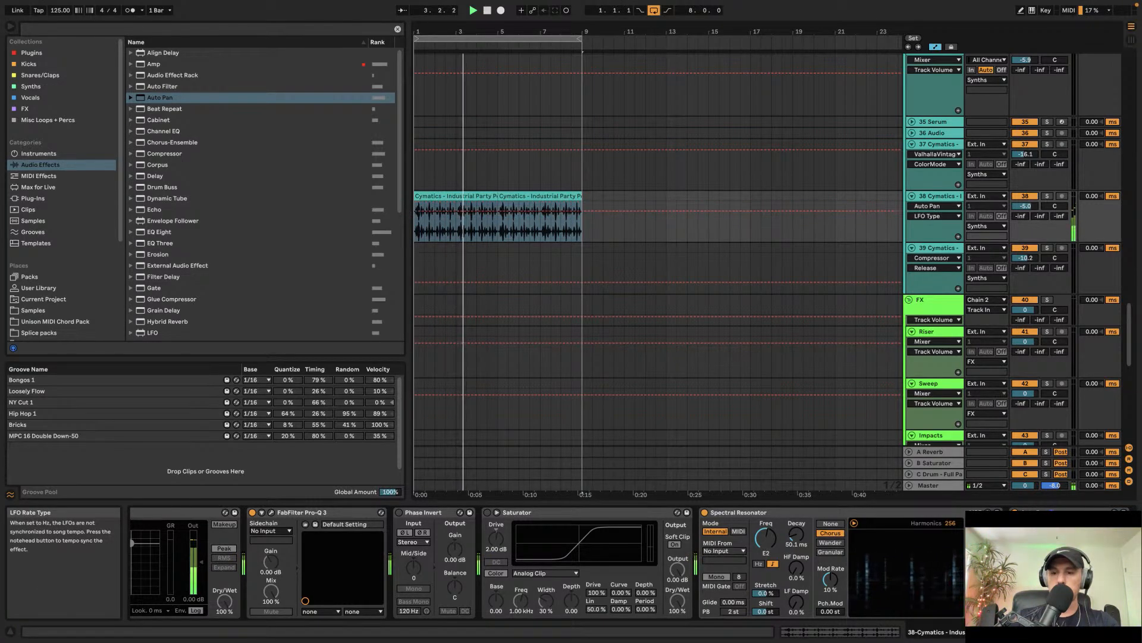
pyautogui.click(1027, 611)
pyautogui.moveTo(1053, 586); pyautogui.dragTo(1052, 574)
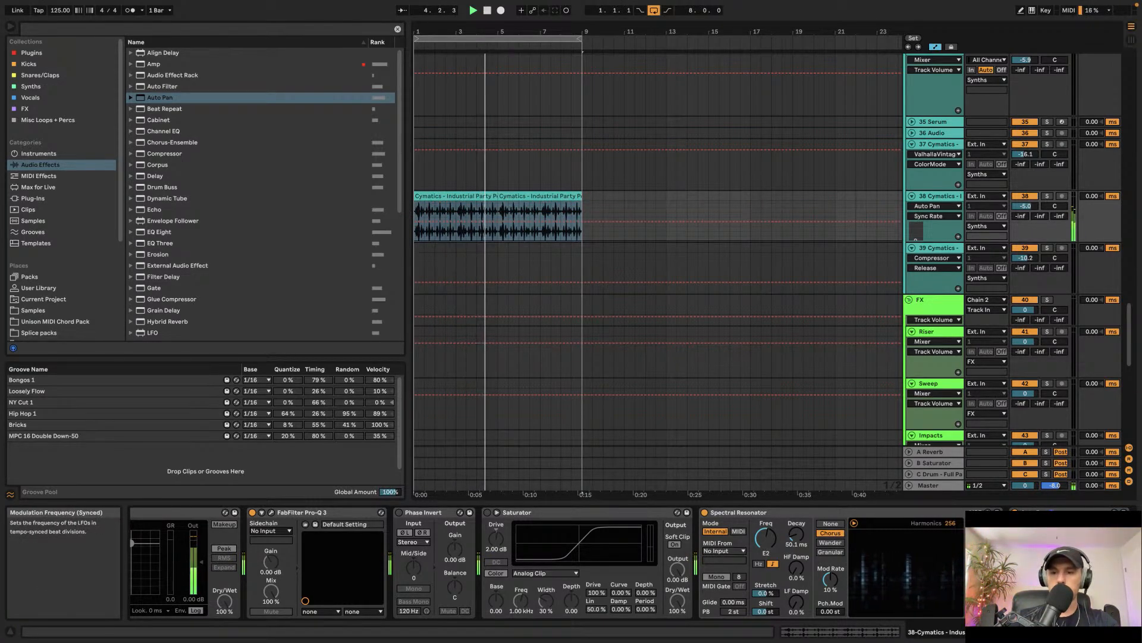
pyautogui.click(1027, 586)
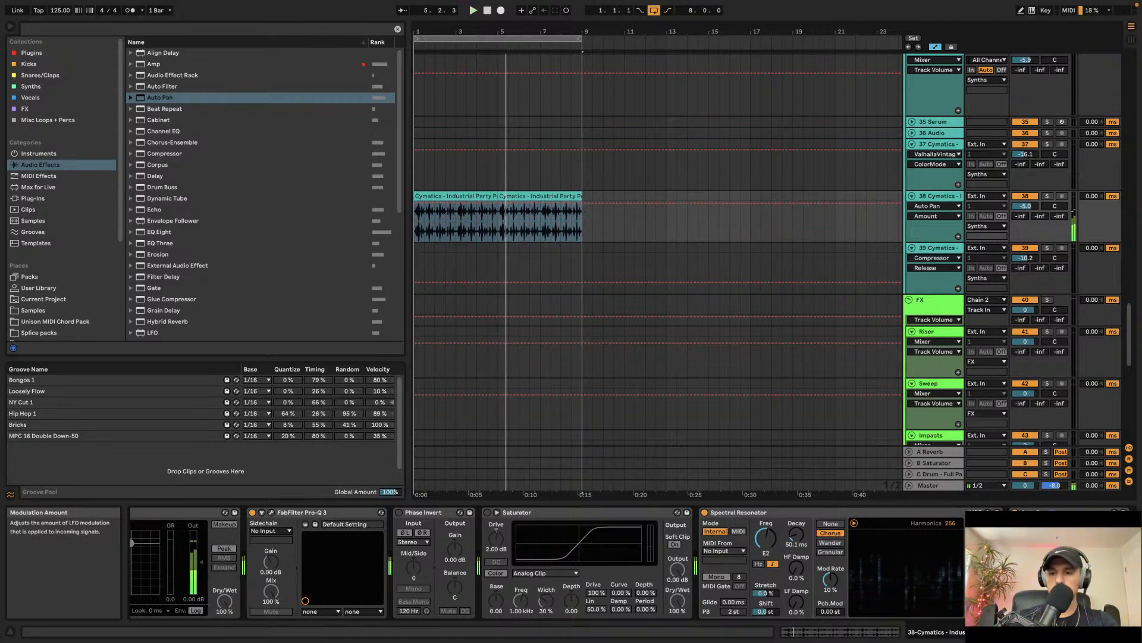
pyautogui.click(1052, 586)
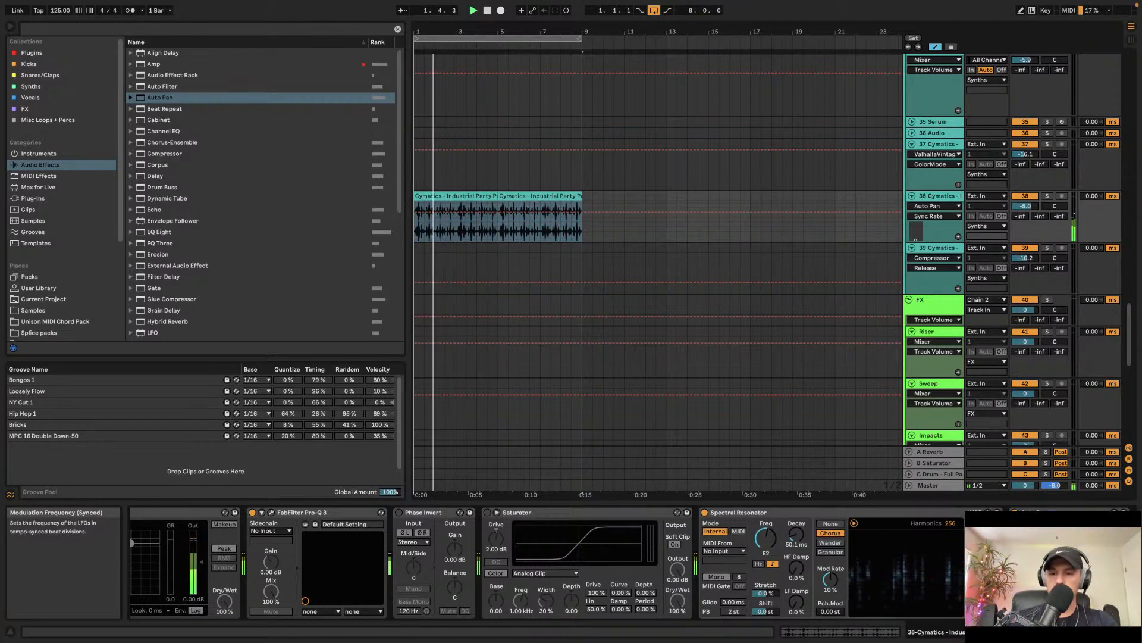
pyautogui.click(1027, 586)
pyautogui.moveTo(1027, 586); pyautogui.dragTo(1027, 597)
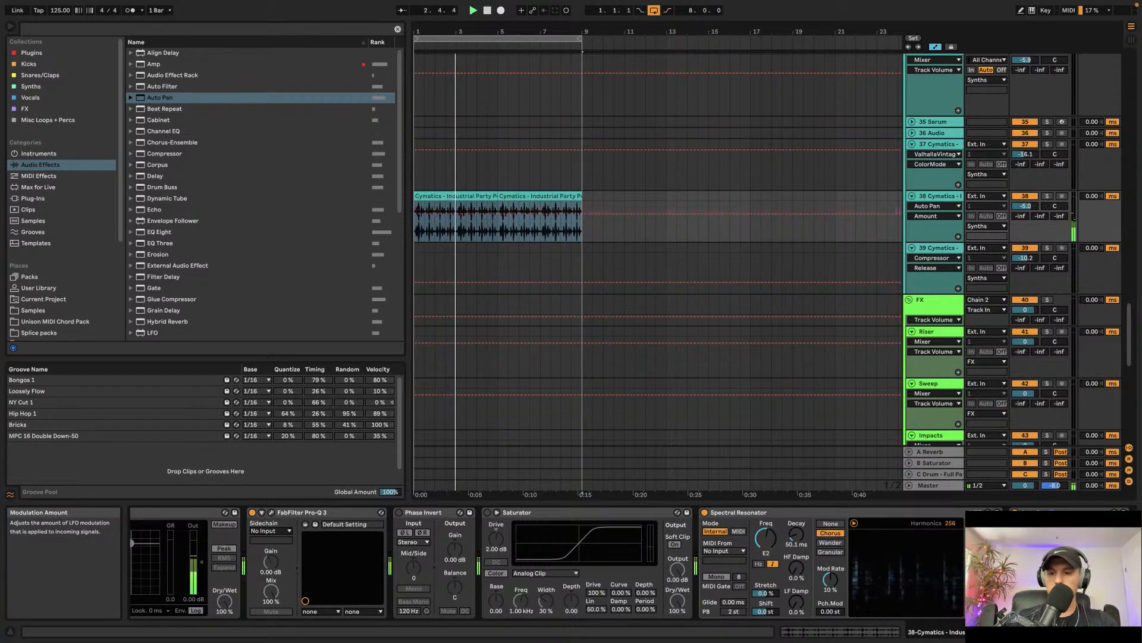
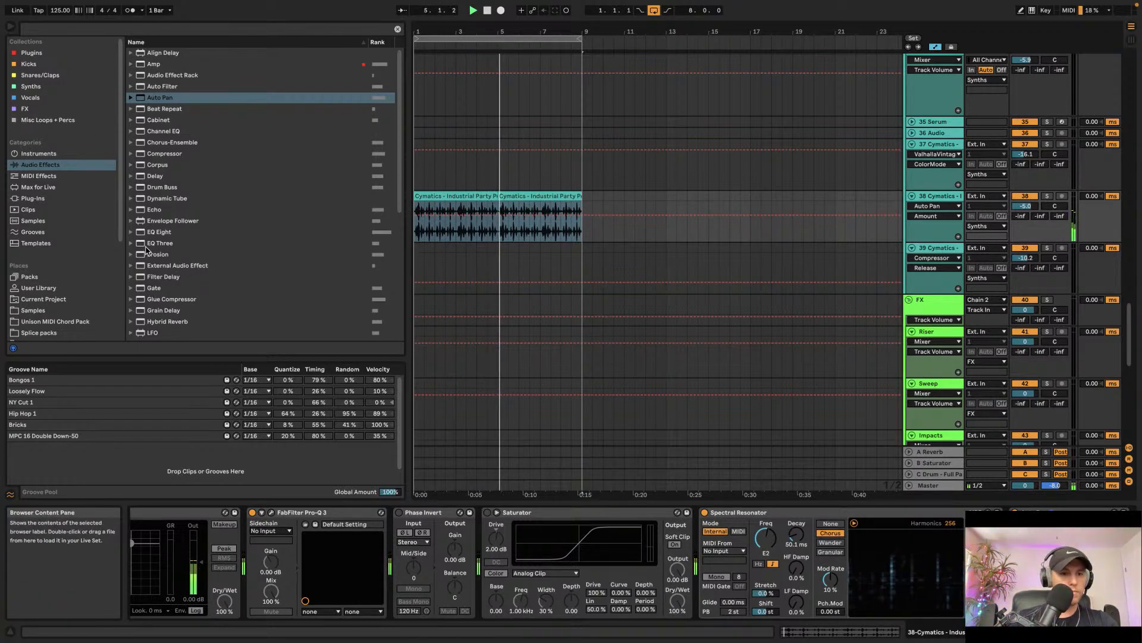
# Step: Add ValhallaVintageVerb from the plugins collection to the end of track 38's device chain and start playback
pyautogui.click(71, 52)
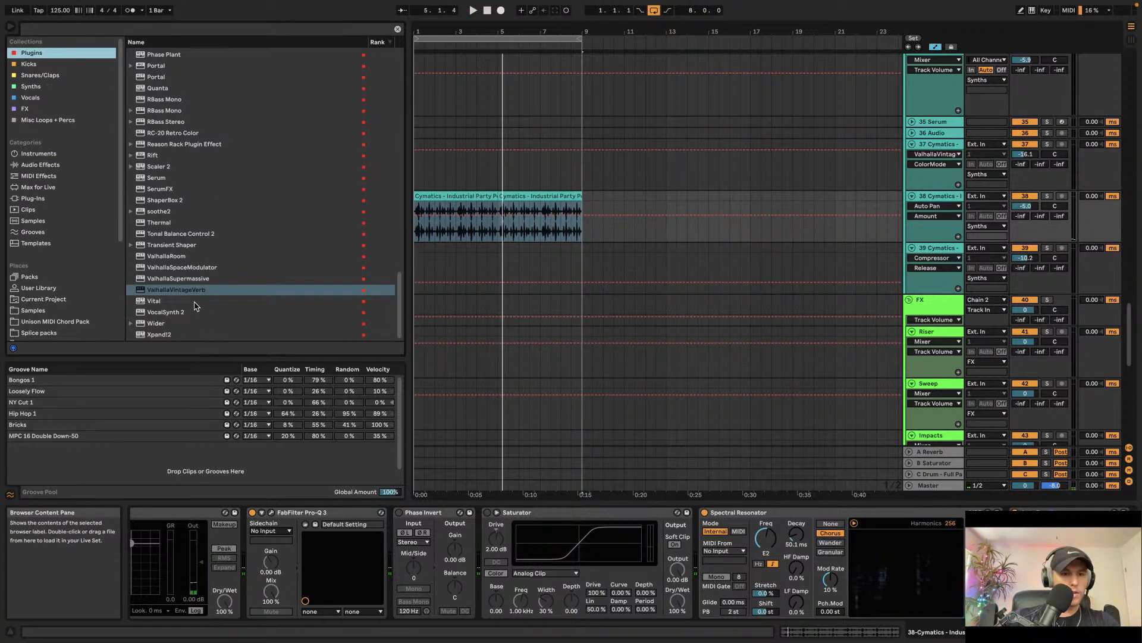
pyautogui.click(196, 290)
pyautogui.moveTo(701, 550); pyautogui.dragTo(737, 565)
pyautogui.press('space')
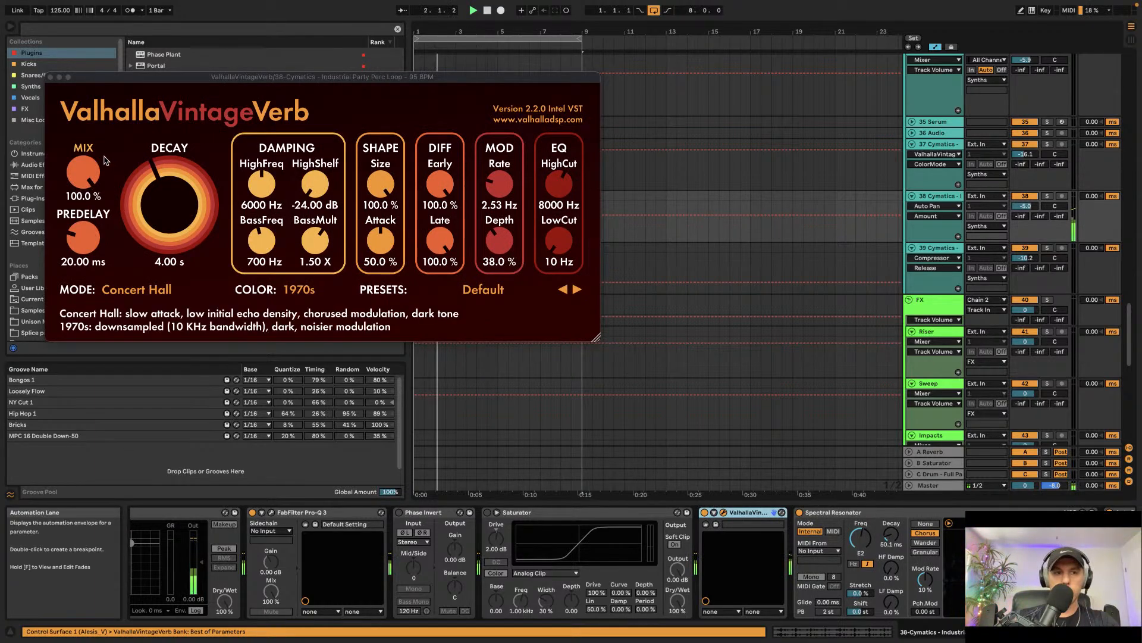
pyautogui.click(50, 78)
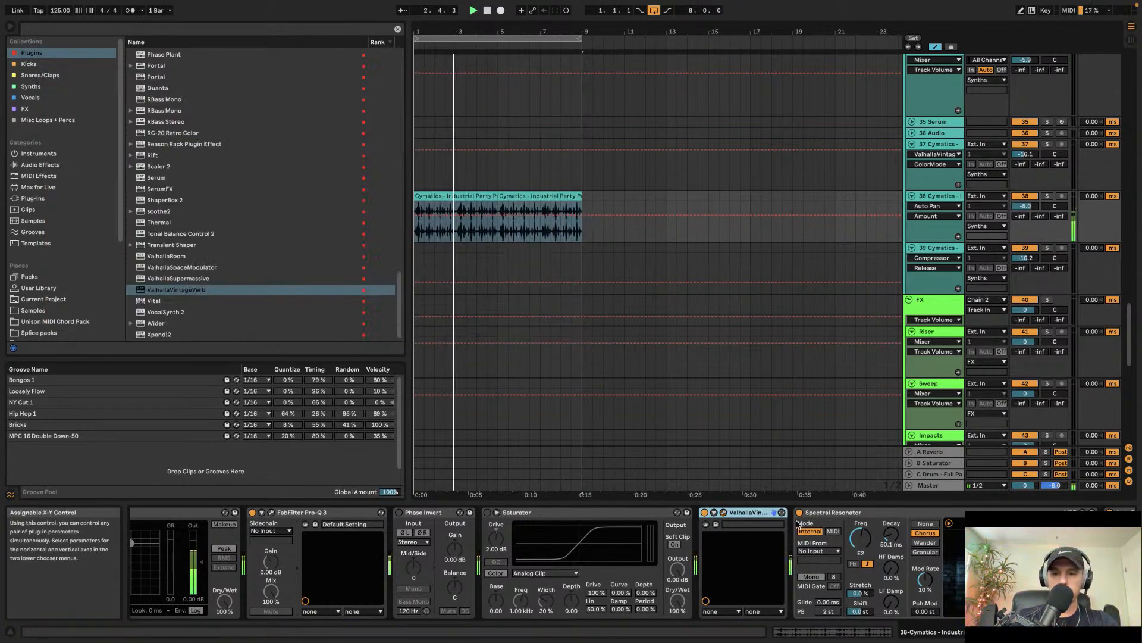
# Step: Try different frequency settings on the Spectral Resonator while listening
pyautogui.click(859, 539)
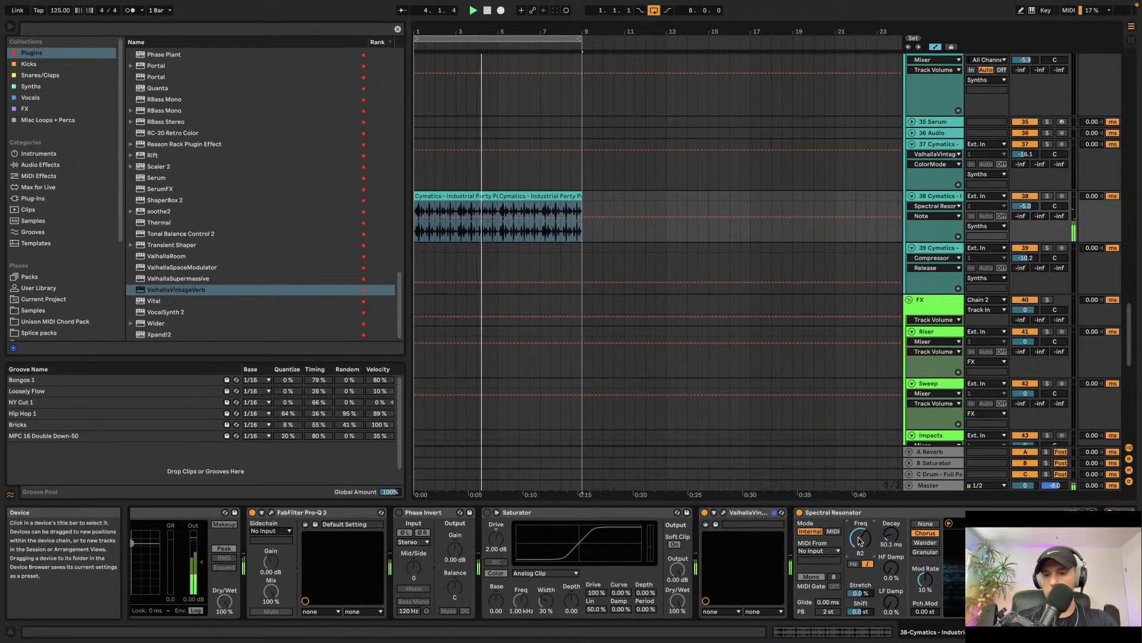
pyautogui.moveTo(859, 541); pyautogui.dragTo(858, 537)
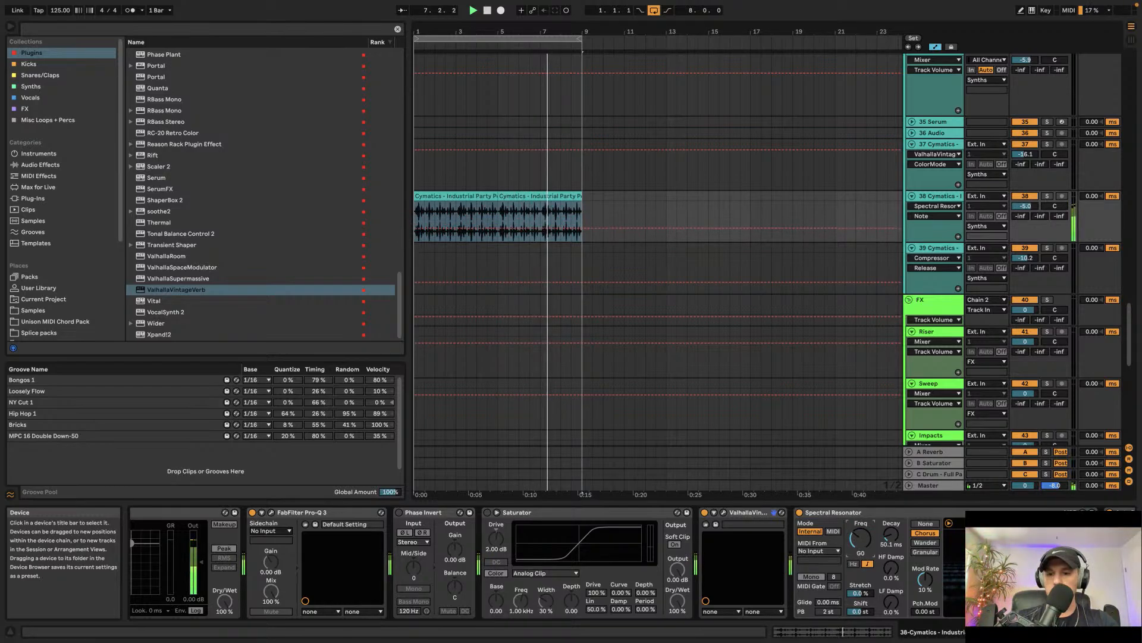
pyautogui.moveTo(860, 538); pyautogui.dragTo(859, 536)
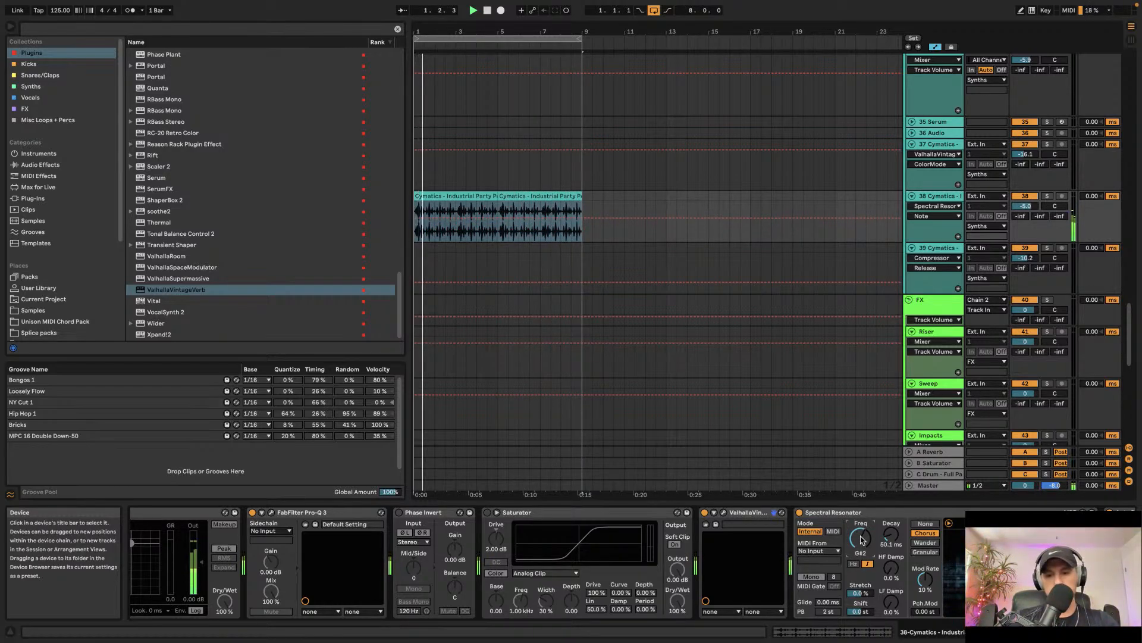
pyautogui.moveTo(861, 538); pyautogui.dragTo(863, 539)
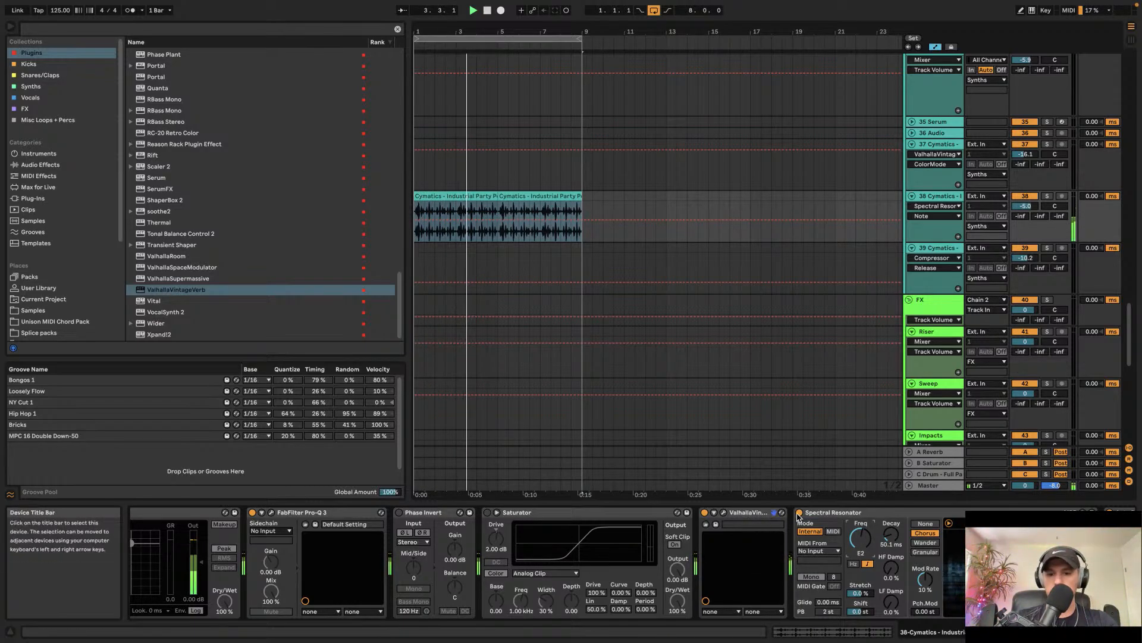
# Step: Move the Spectral Resonator ahead of the ValhallaVintageVerb in track 38's chain and stop playback
pyautogui.moveTo(838, 513); pyautogui.dragTo(710, 525)
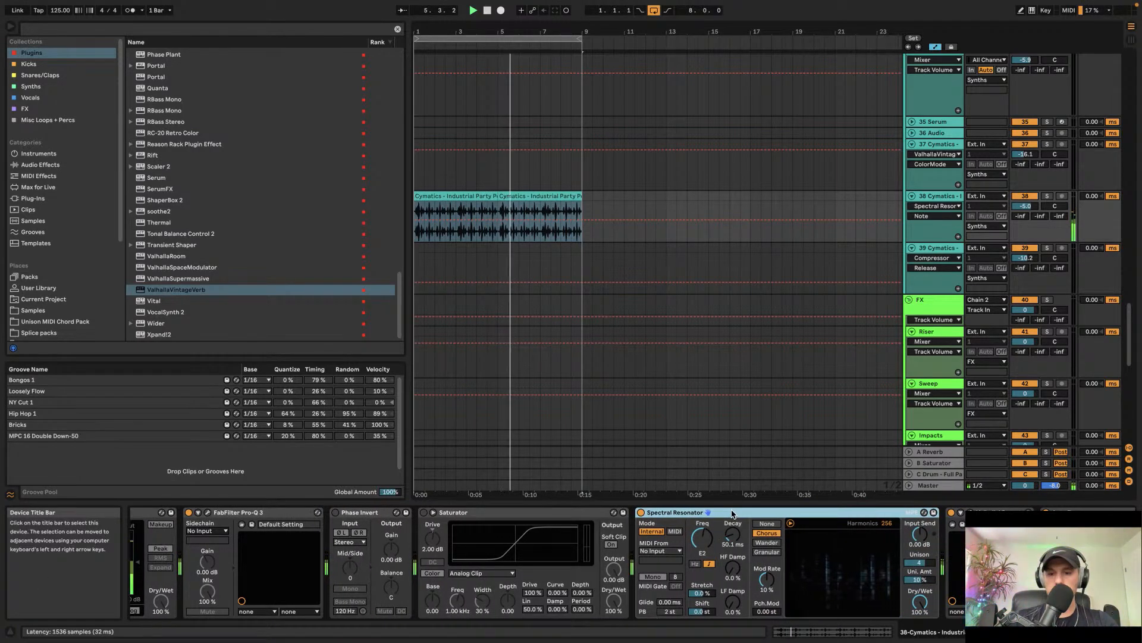
pyautogui.hscroll(2, 732, 515)
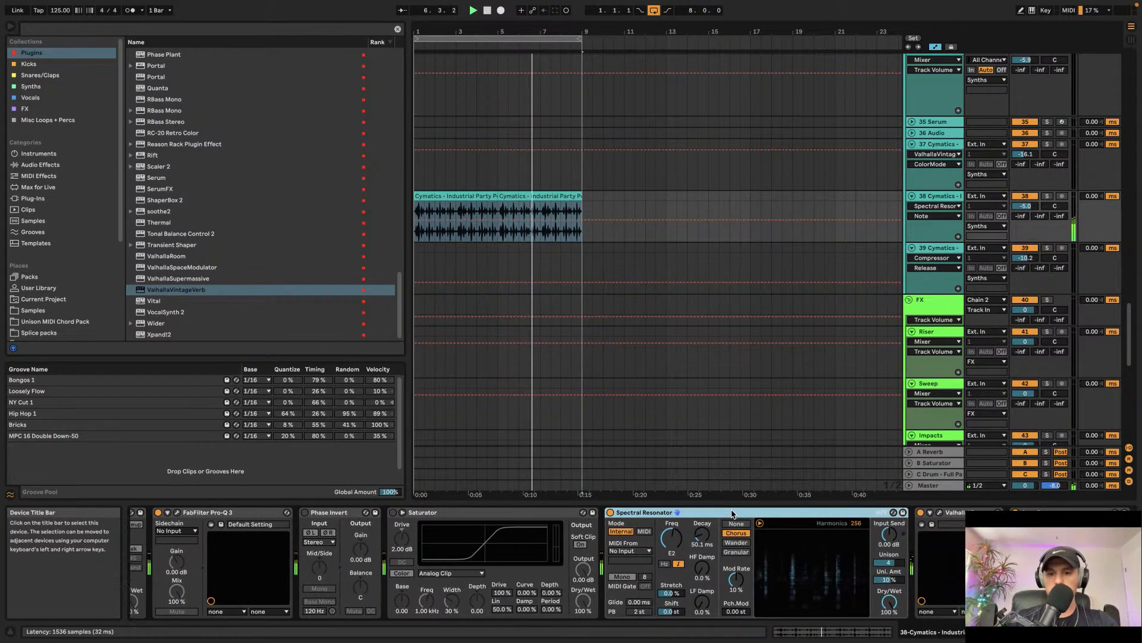
pyautogui.press('space')
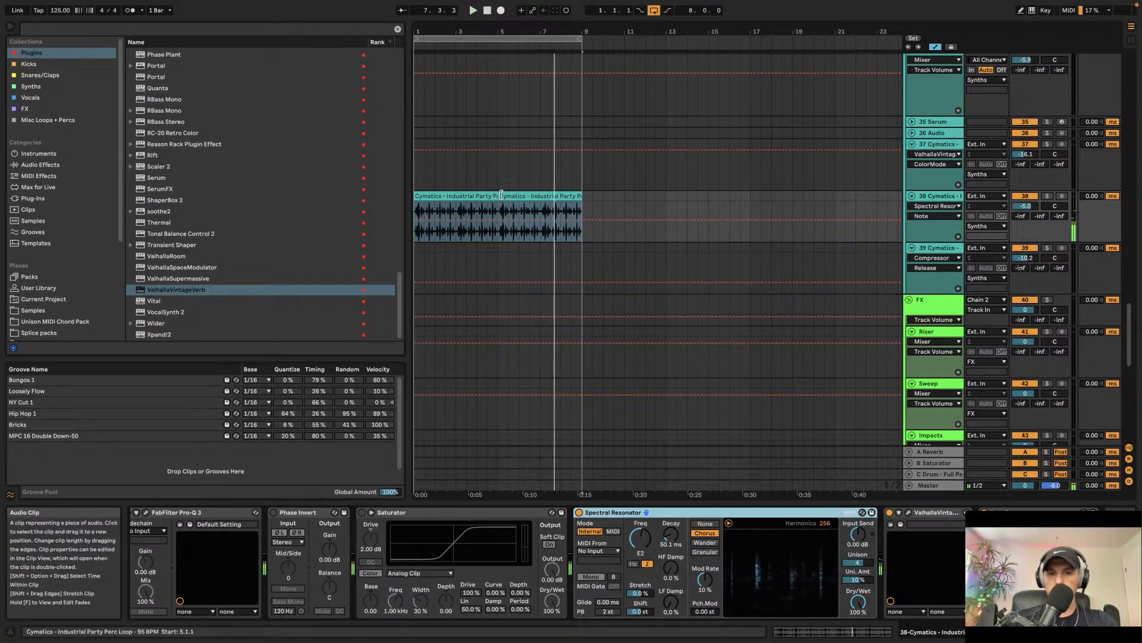
# Step: Freeze track 38 and then flatten it to audio
pyautogui.click(932, 197)
pyautogui.rightClick(932, 199)
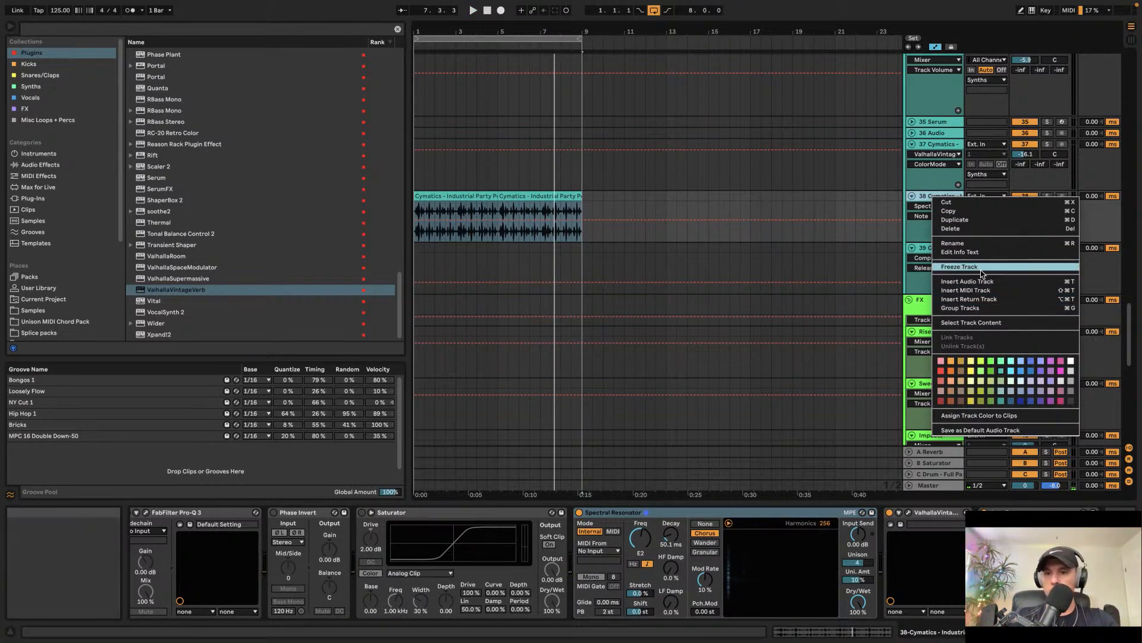
pyautogui.click(973, 267)
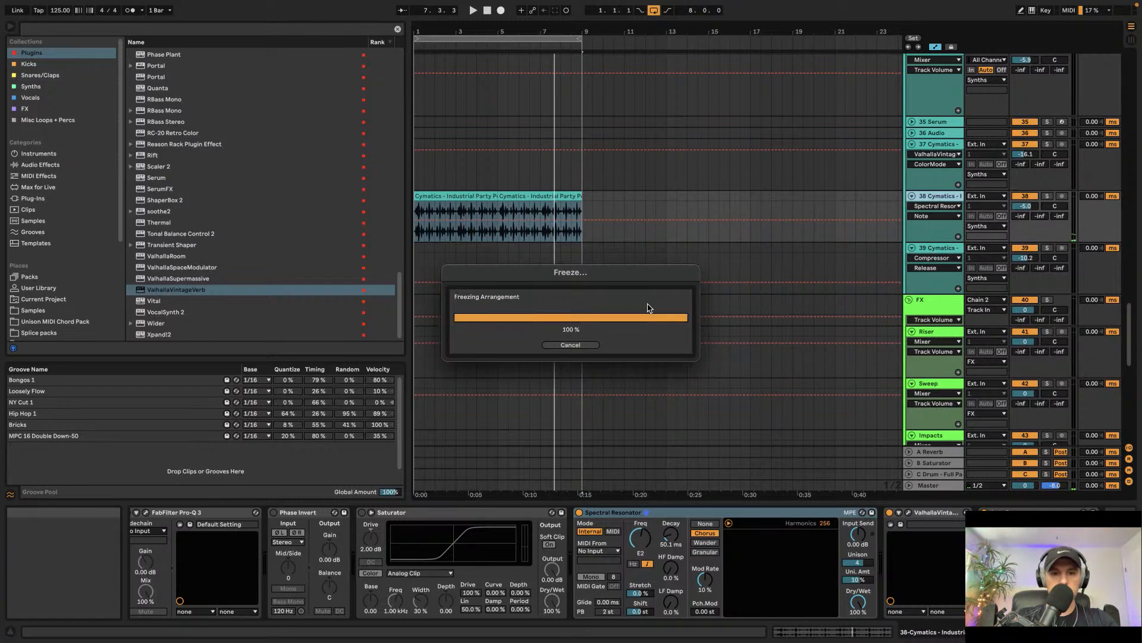
pyautogui.rightClick(947, 197)
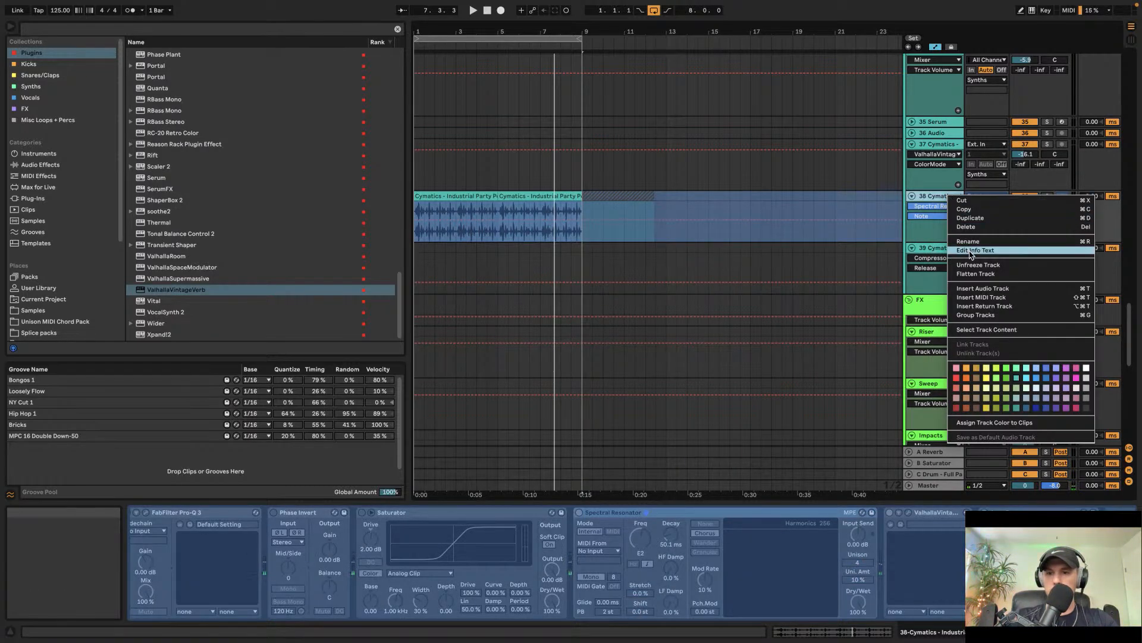
pyautogui.click(976, 273)
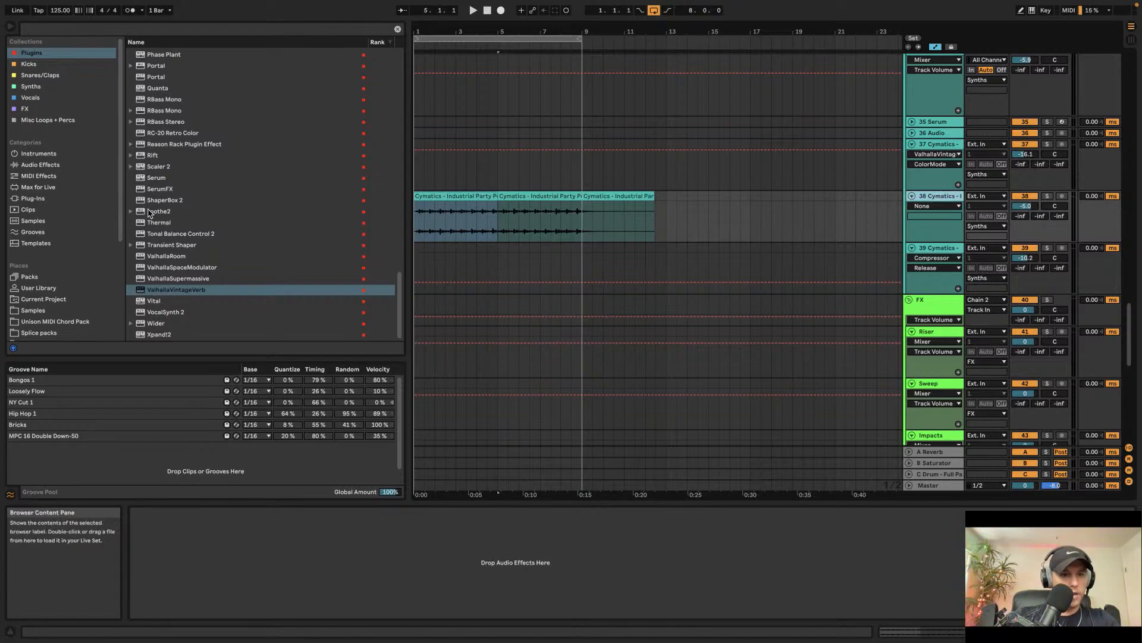
# Step: Open the flattened percussion clip and raise its gain to 6.25 dB
pyautogui.scroll(3, 174, 166)
pyautogui.scroll(2, 151, 181)
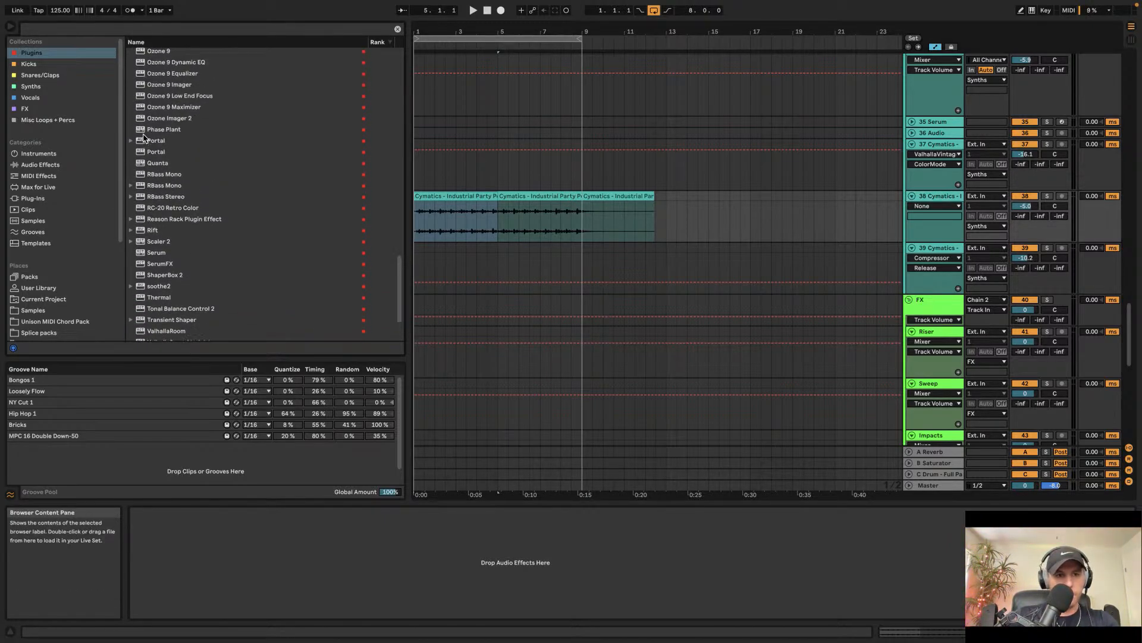
pyautogui.doubleClick(480, 194)
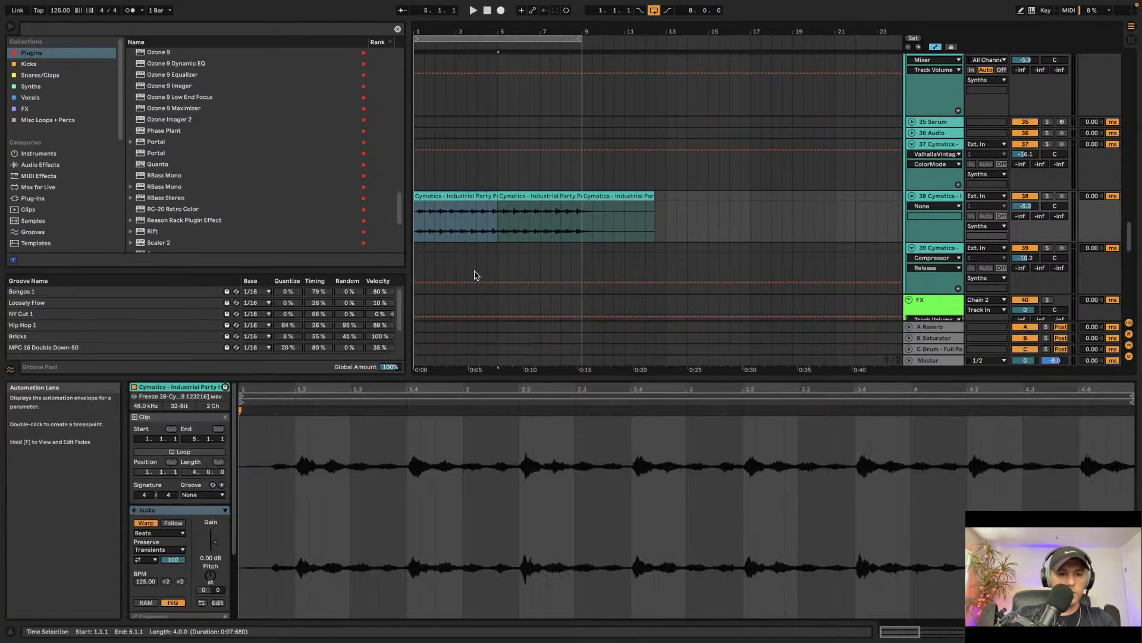
pyautogui.moveTo(210, 545); pyautogui.dragTo(210, 537)
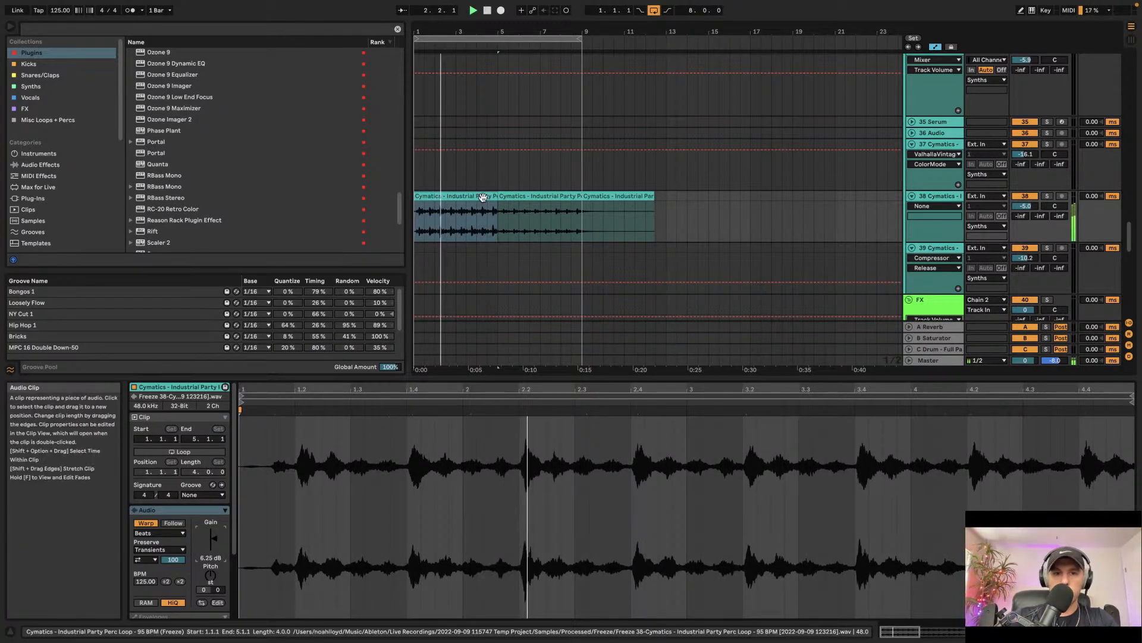
# Step: Delete the second clip and the freeze tail clip on track 38, leaving only the first clip selected
pyautogui.click(528, 197)
pyautogui.press('Delete')
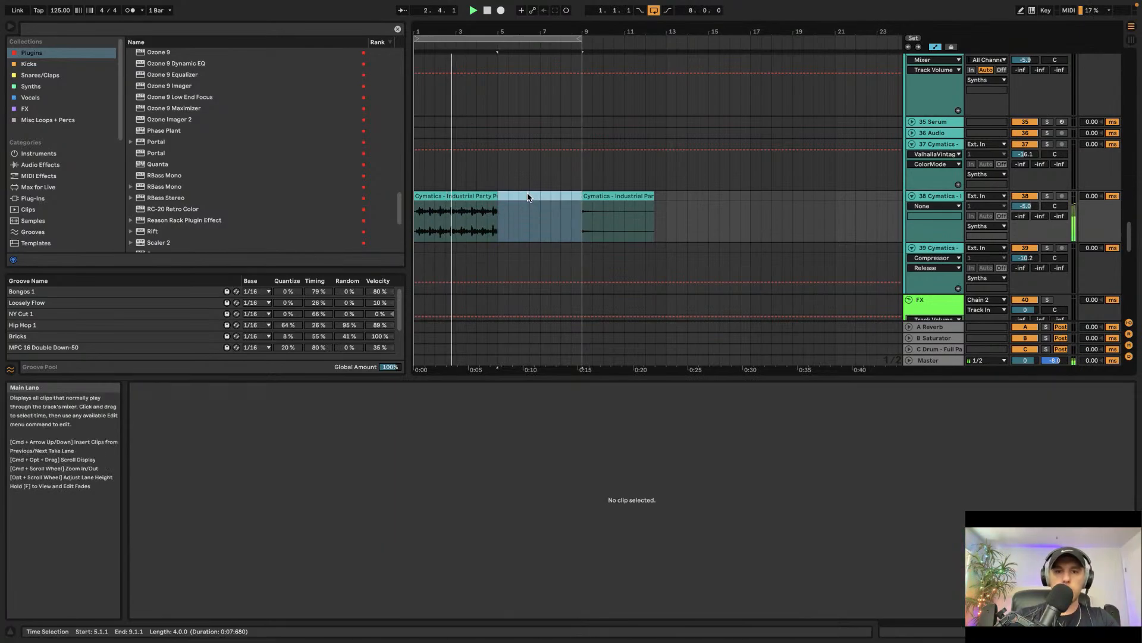
pyautogui.click(598, 198)
pyautogui.press('Delete')
pyautogui.click(456, 196)
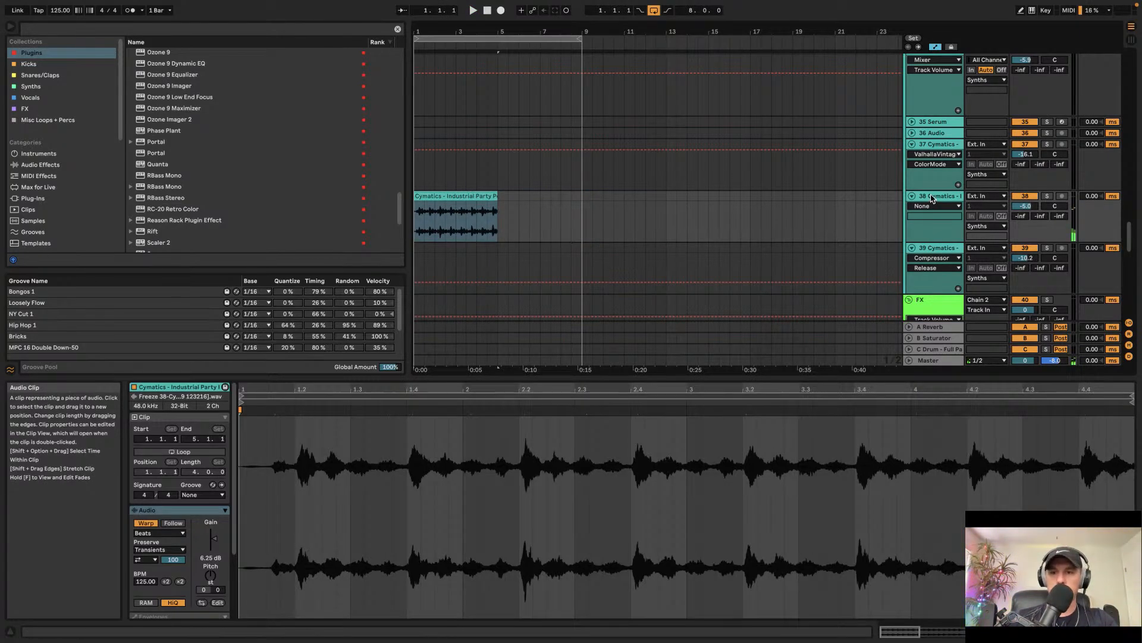
# Step: Add ShaperBox 2 to track 38 and choose its Volume shaper
pyautogui.scroll(-5, 145, 168)
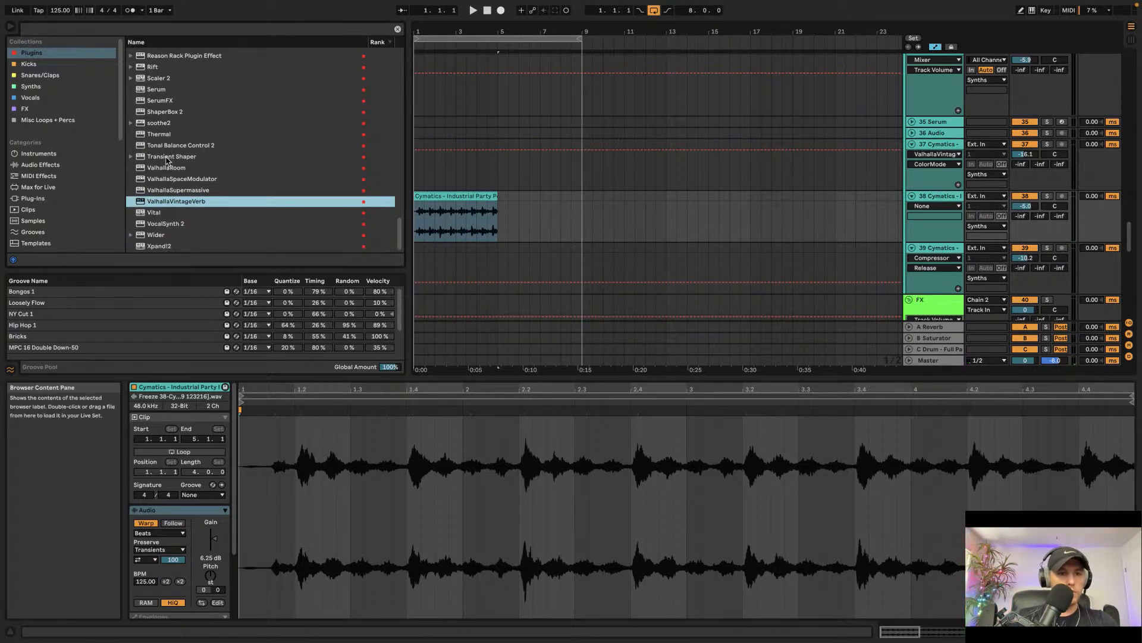
pyautogui.click(163, 113)
pyautogui.moveTo(165, 352); pyautogui.dragTo(463, 201)
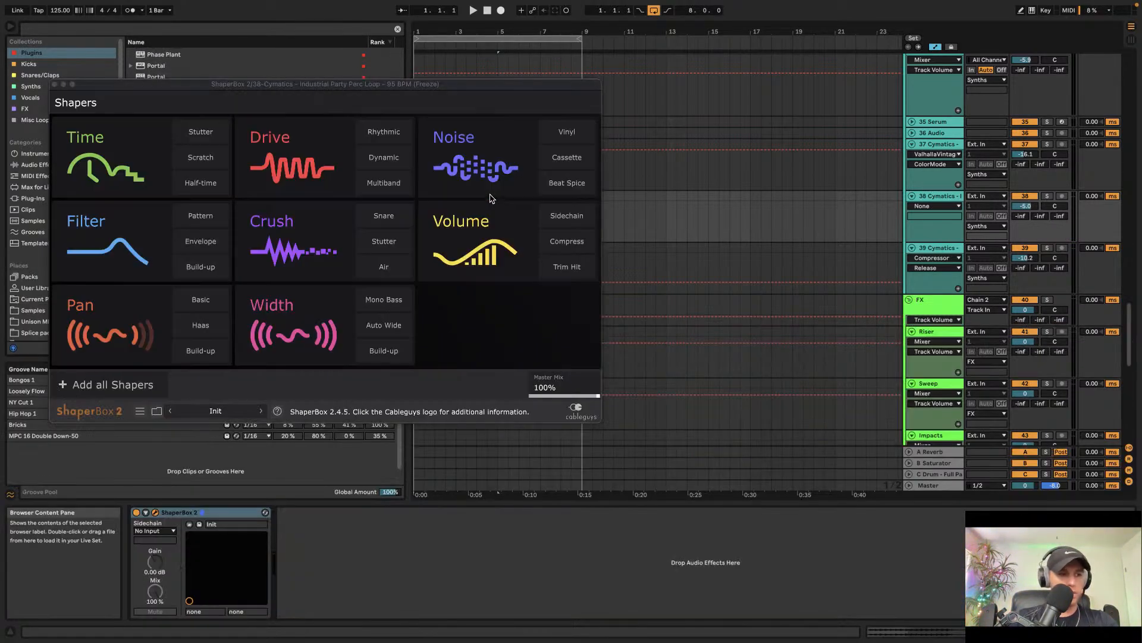
pyautogui.click(496, 229)
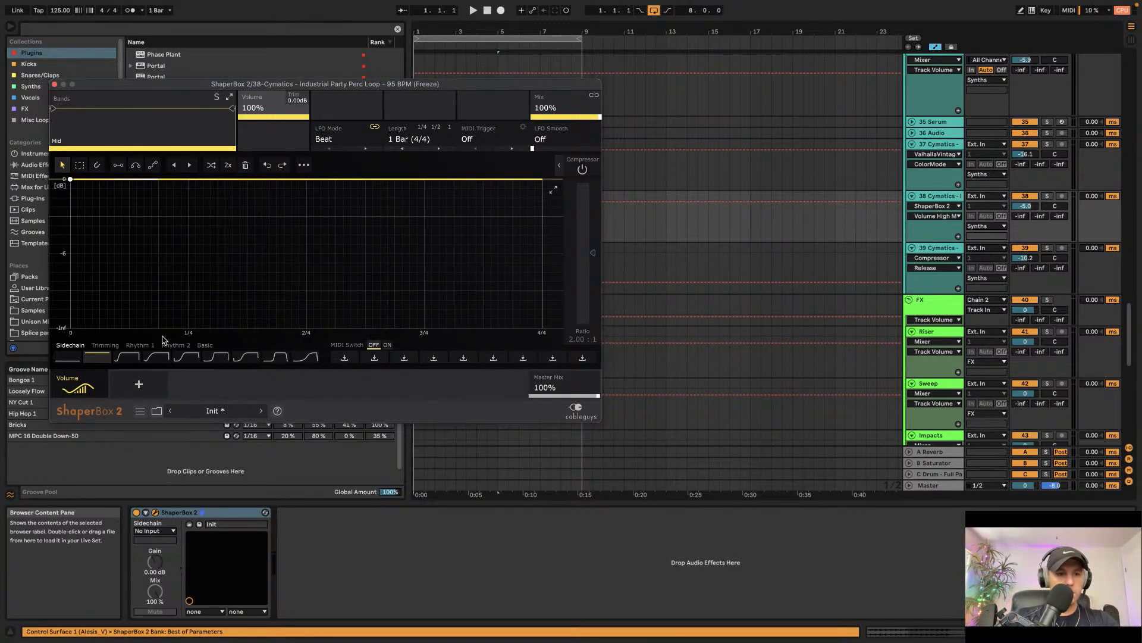
# Step: Load the ramp shape from the Basic presets and set the LFO length to 1/16 during playback
pyautogui.click(191, 363)
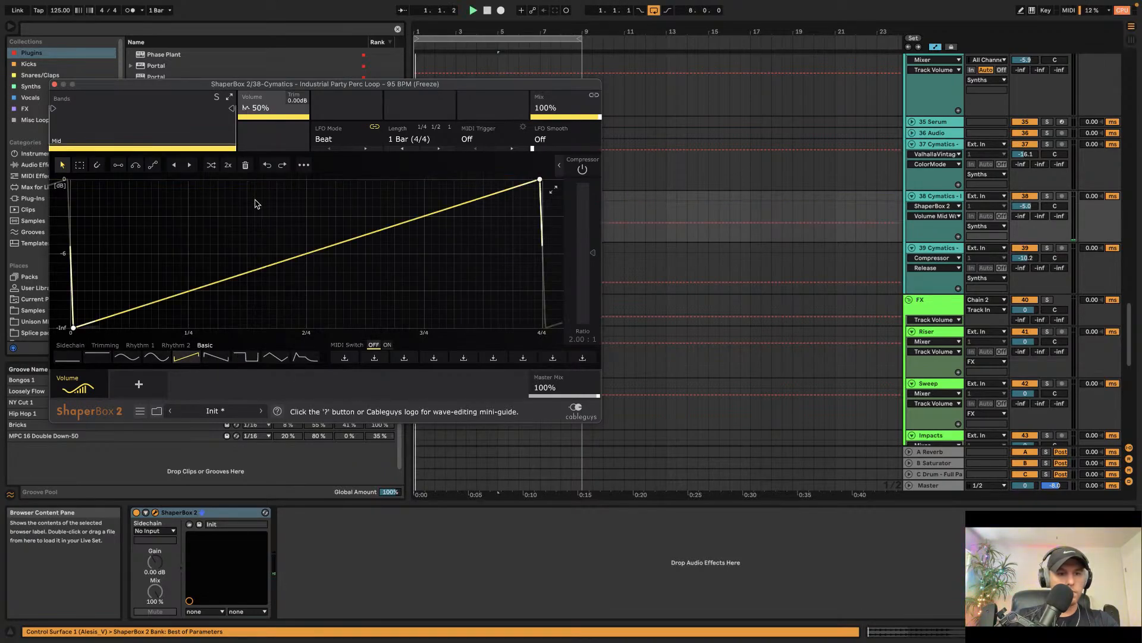
pyautogui.press('space')
pyautogui.click(420, 139)
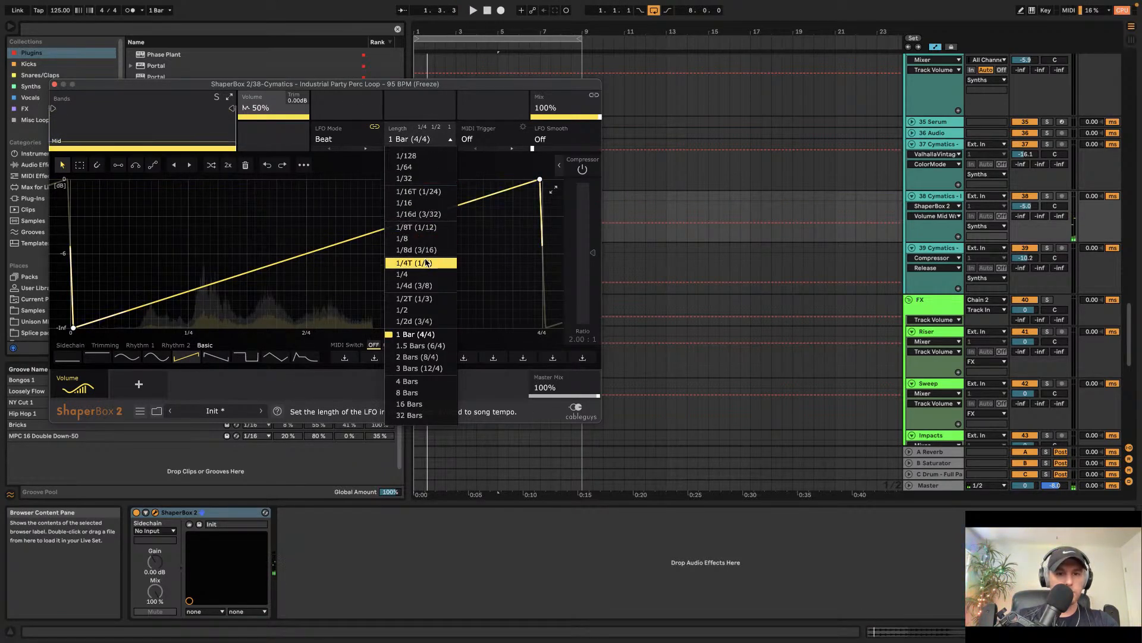
pyautogui.click(419, 202)
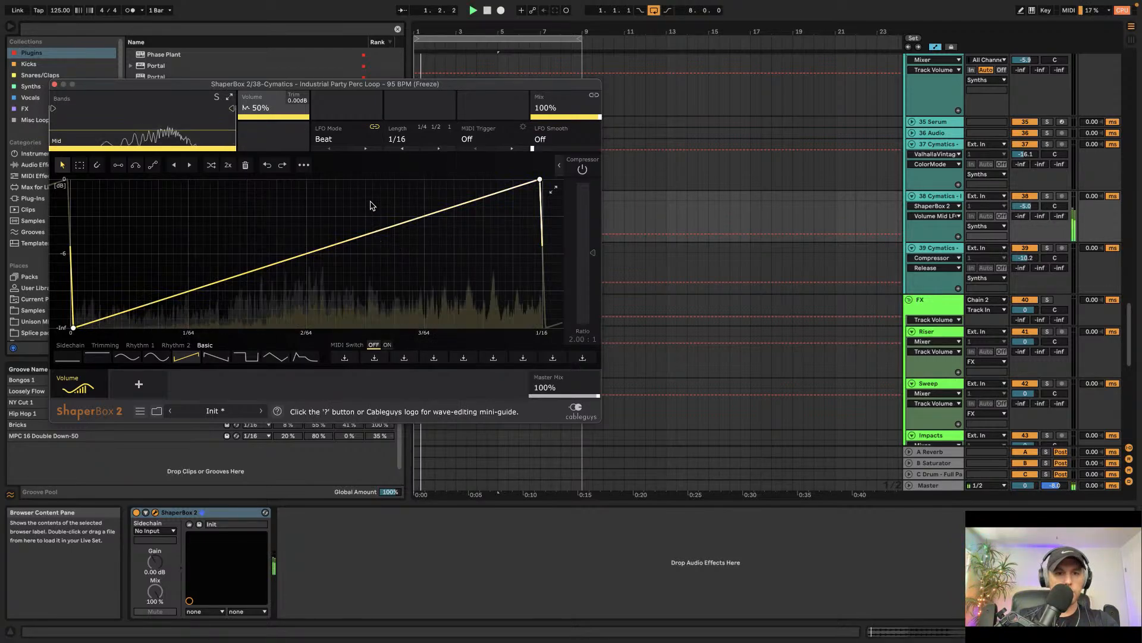
# Step: Reshape the volume curve into a downward ramp from full volume to silence, then close ShaperBox
pyautogui.moveTo(541, 180); pyautogui.dragTo(70, 179)
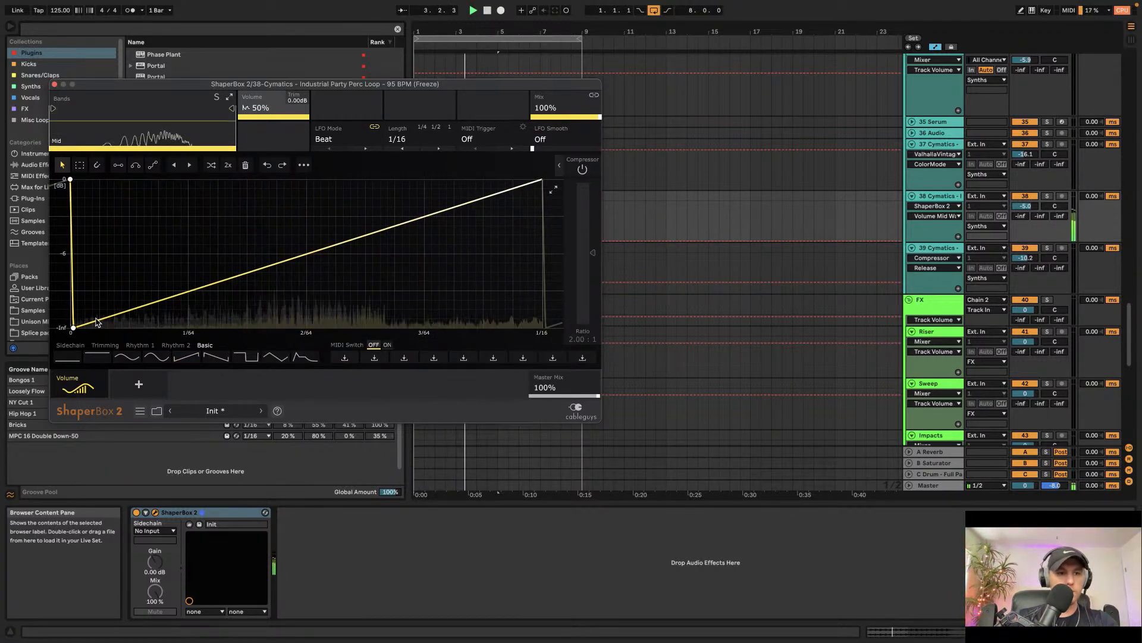
pyautogui.moveTo(72, 328); pyautogui.dragTo(537, 327)
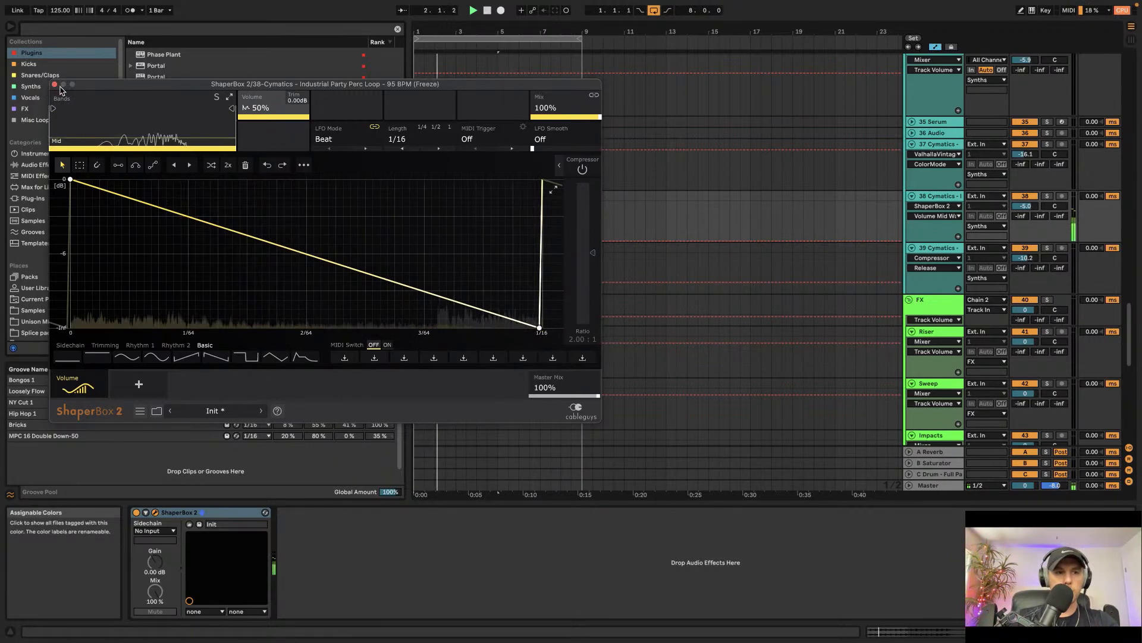
pyautogui.click(55, 84)
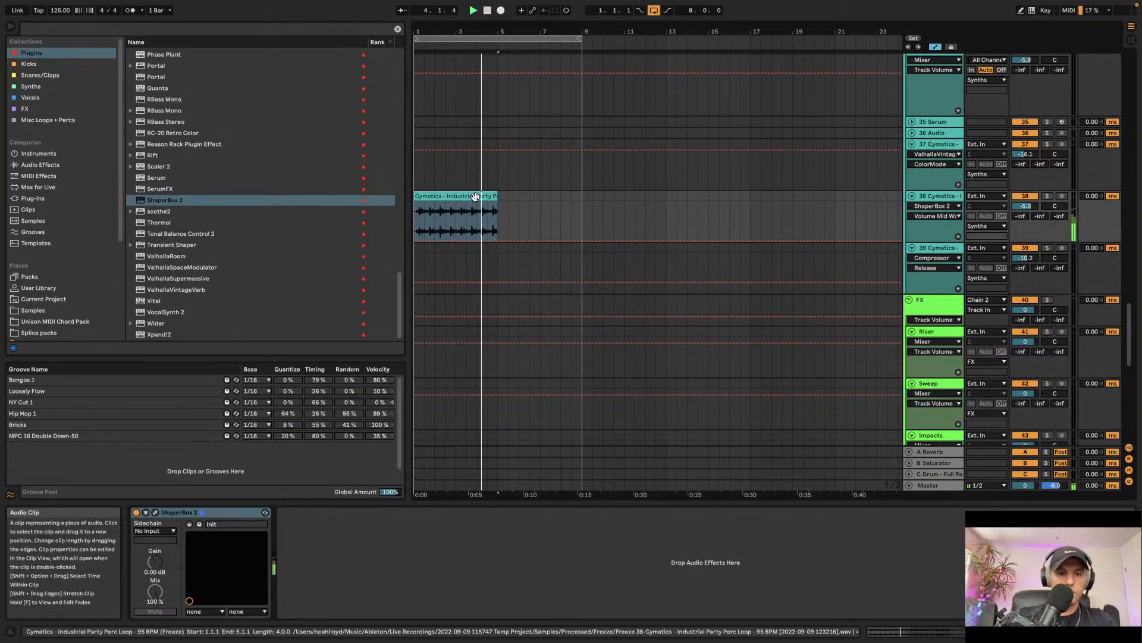
# Step: Set the loop region to the percussion clip's length
pyautogui.press('super+l')
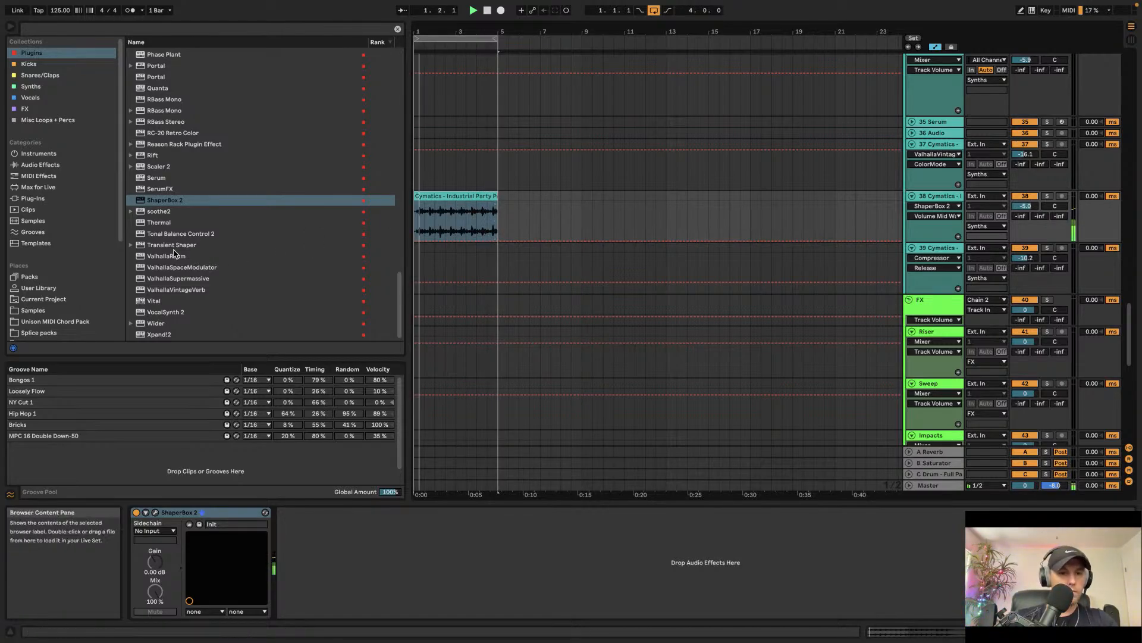
pyautogui.scroll(-2, 430, 197)
pyautogui.scroll(4, 440, 200)
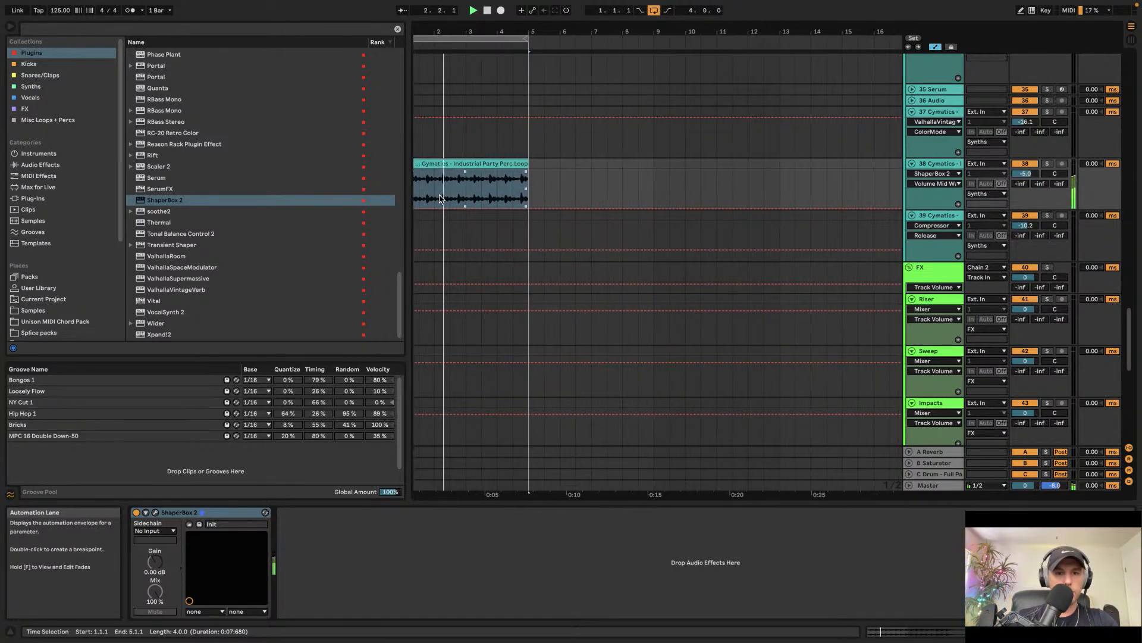
# Step: Split the percussion clip on track 38 at bar 3 and audition it
pyautogui.click(476, 188)
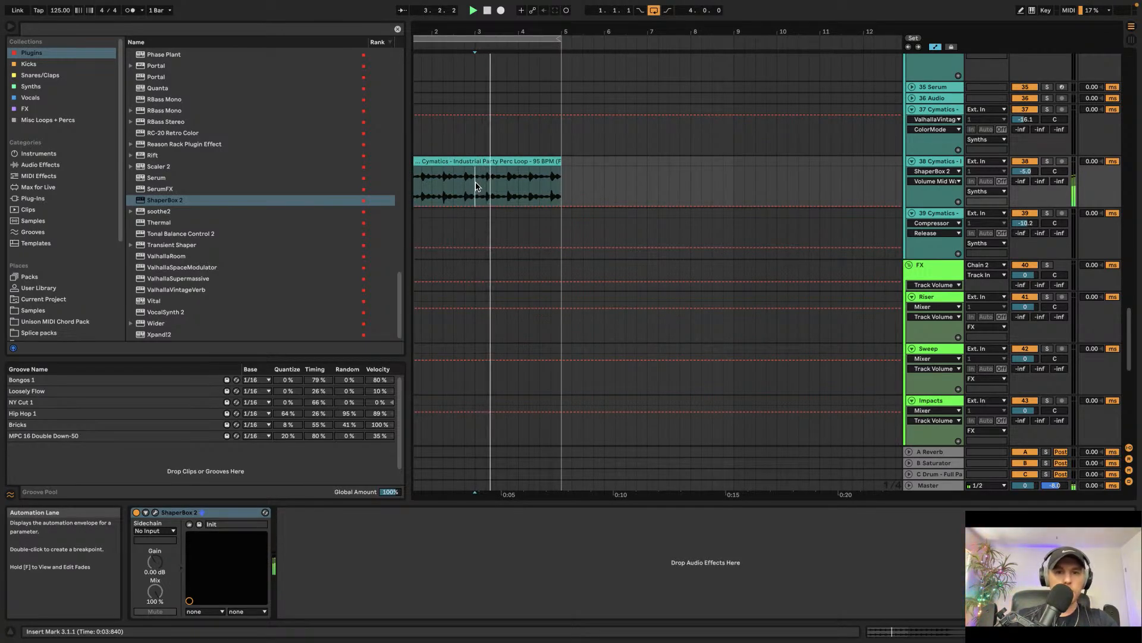
pyautogui.press('super+e')
pyautogui.click(480, 161)
pyautogui.press('space')
pyautogui.hscroll(-1, 486, 160)
pyautogui.click(462, 161)
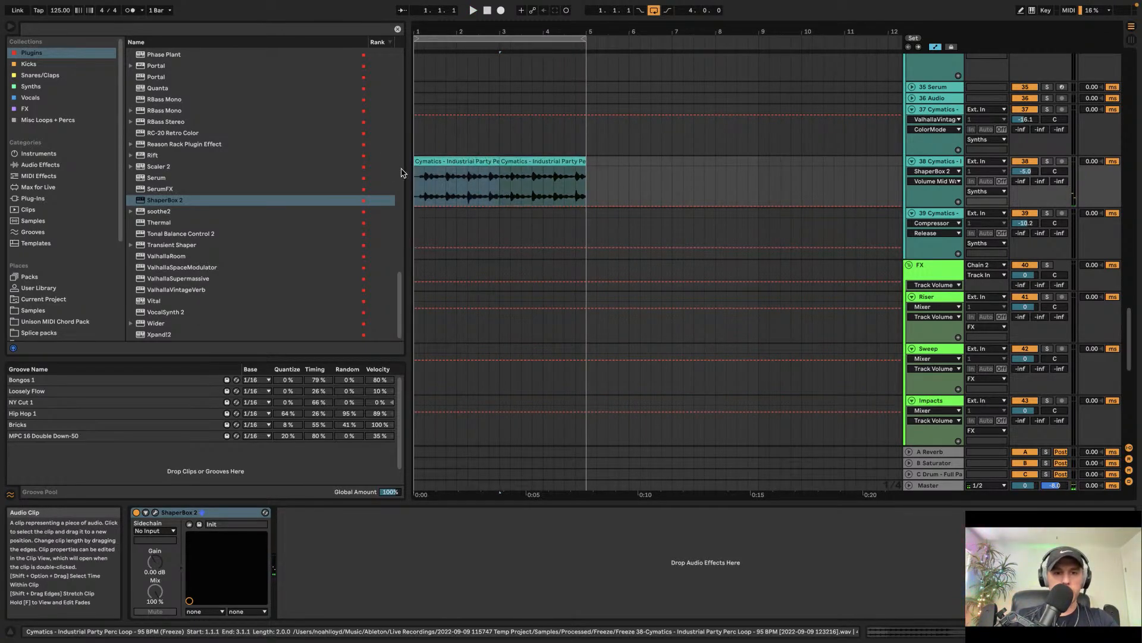
pyautogui.press('space')
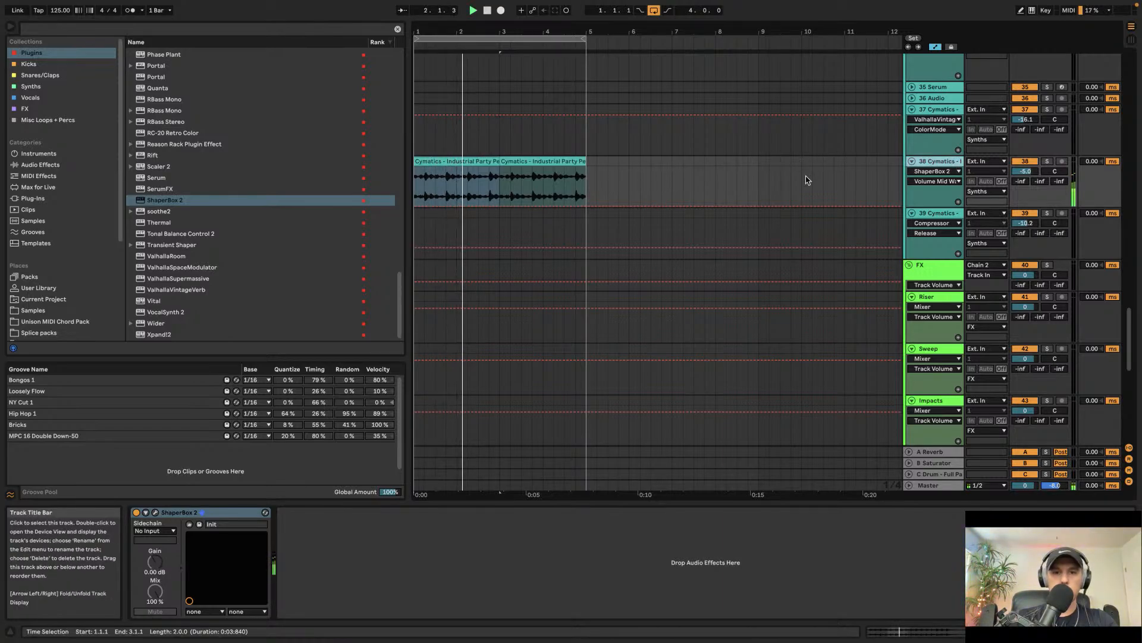
# Step: Load Rift onto the percussion track 38 and audition Minimal Picks presets, settling on MP - Dual Pulse
pyautogui.click(154, 156)
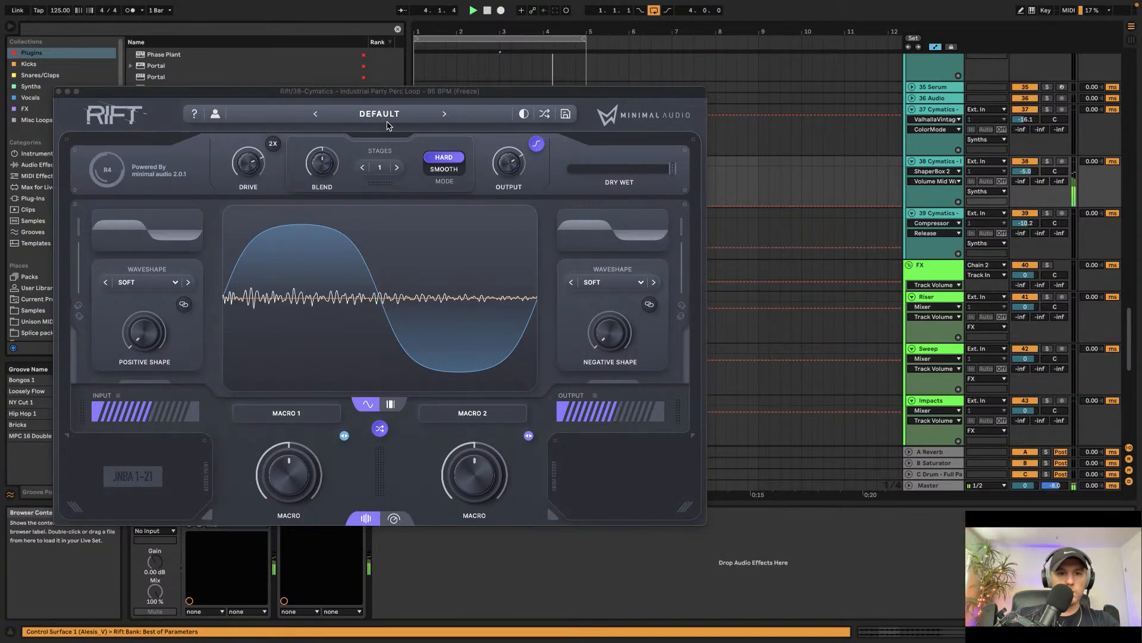
pyautogui.click(382, 115)
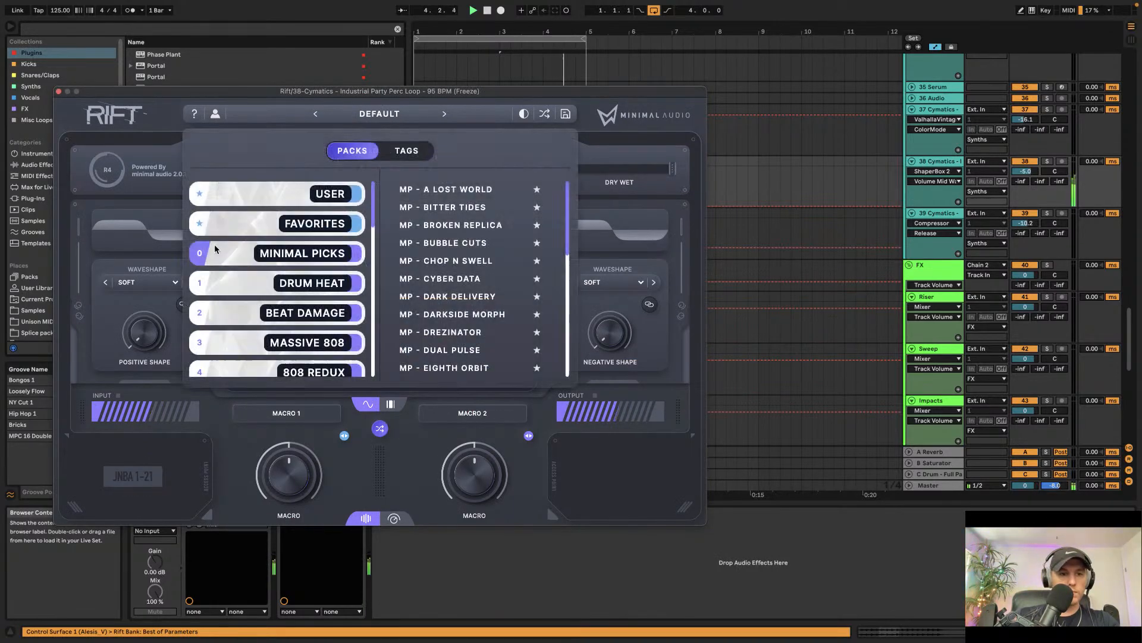
pyautogui.click(494, 280)
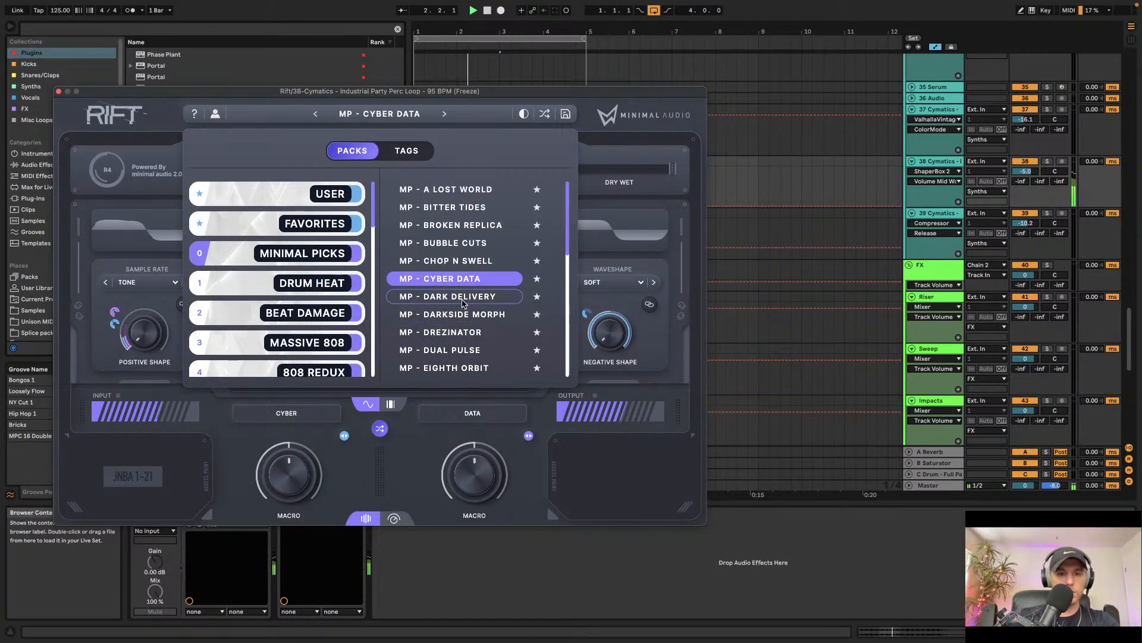
pyautogui.click(463, 300)
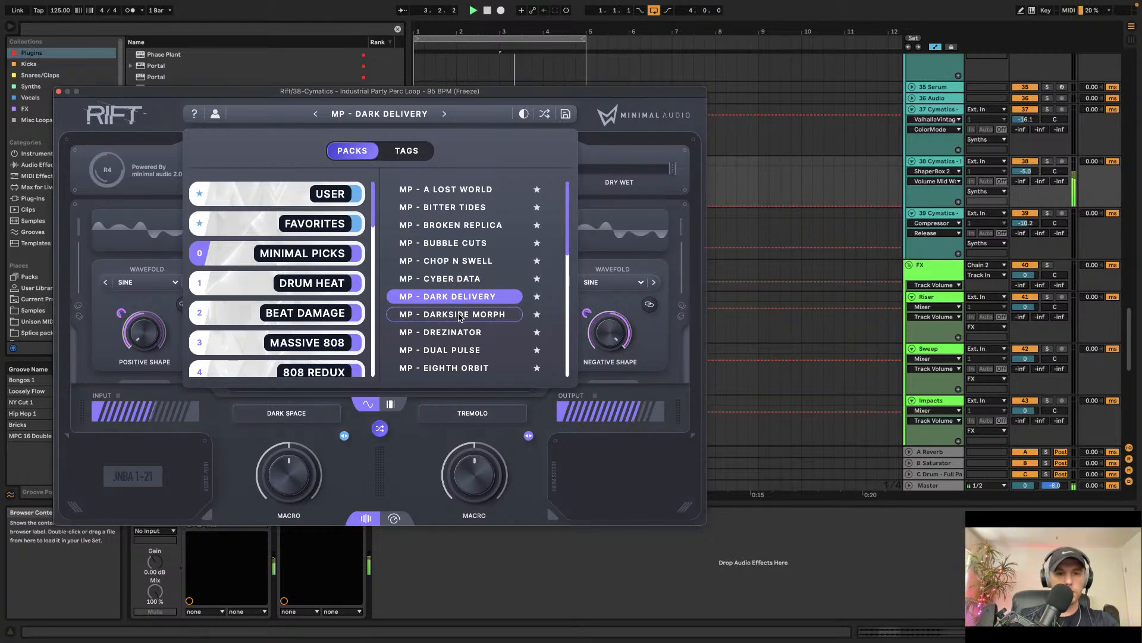
pyautogui.click(460, 319)
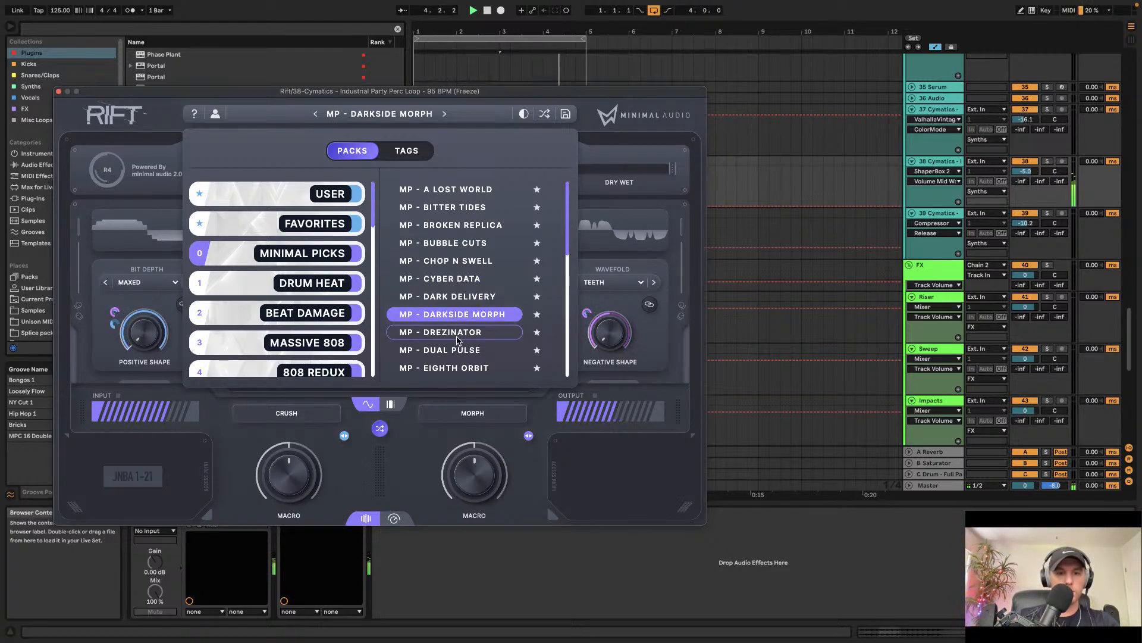
pyautogui.click(458, 335)
pyautogui.scroll(-1, 457, 339)
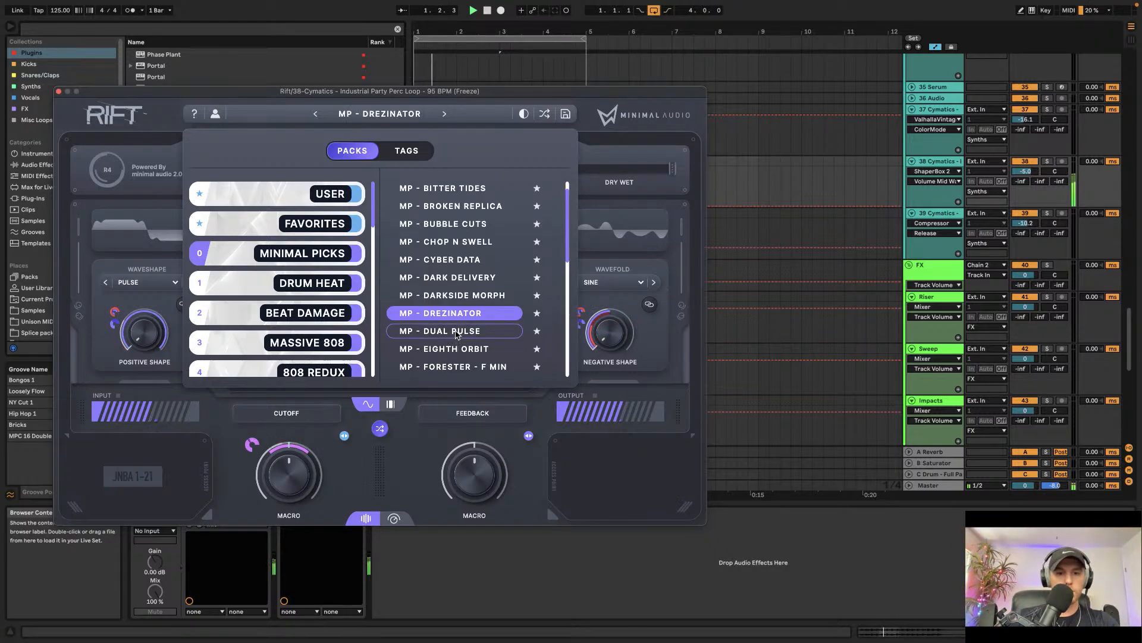
pyautogui.click(457, 338)
pyautogui.scroll(-1, 457, 339)
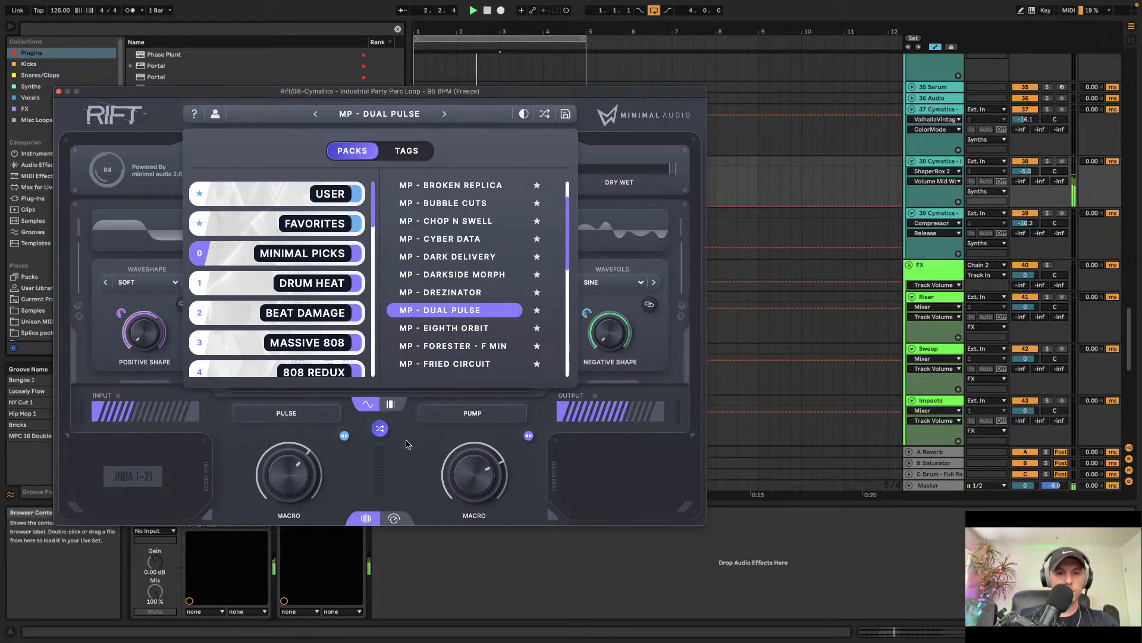
pyautogui.click(59, 92)
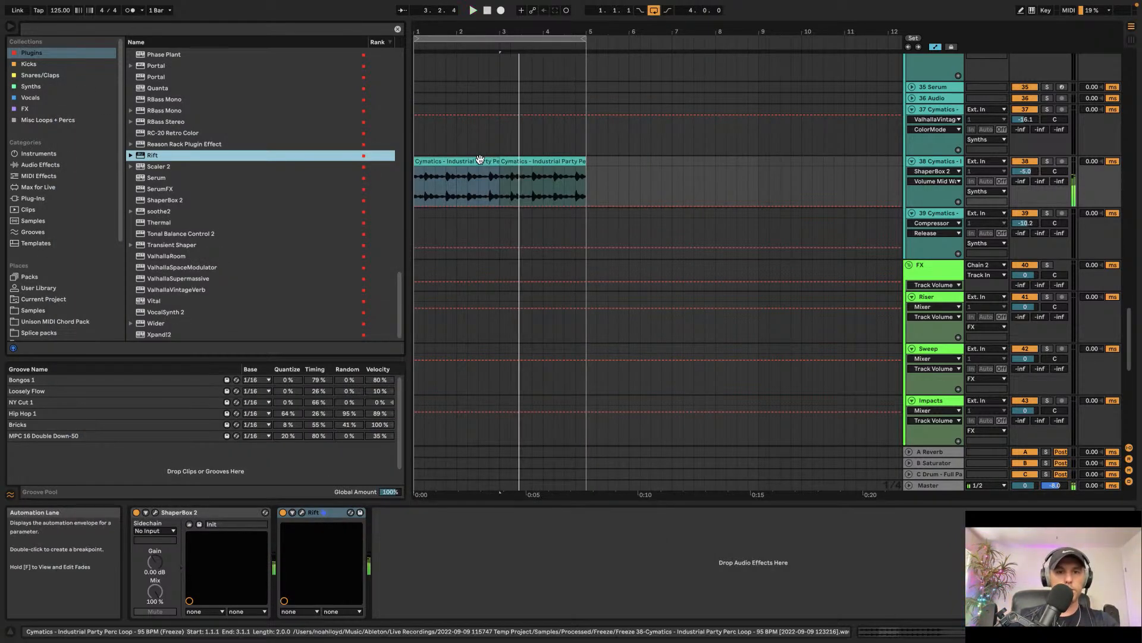
# Step: Duplicate the percussion clip on track 38 and extend the loop region to bar 9
pyautogui.click(542, 160)
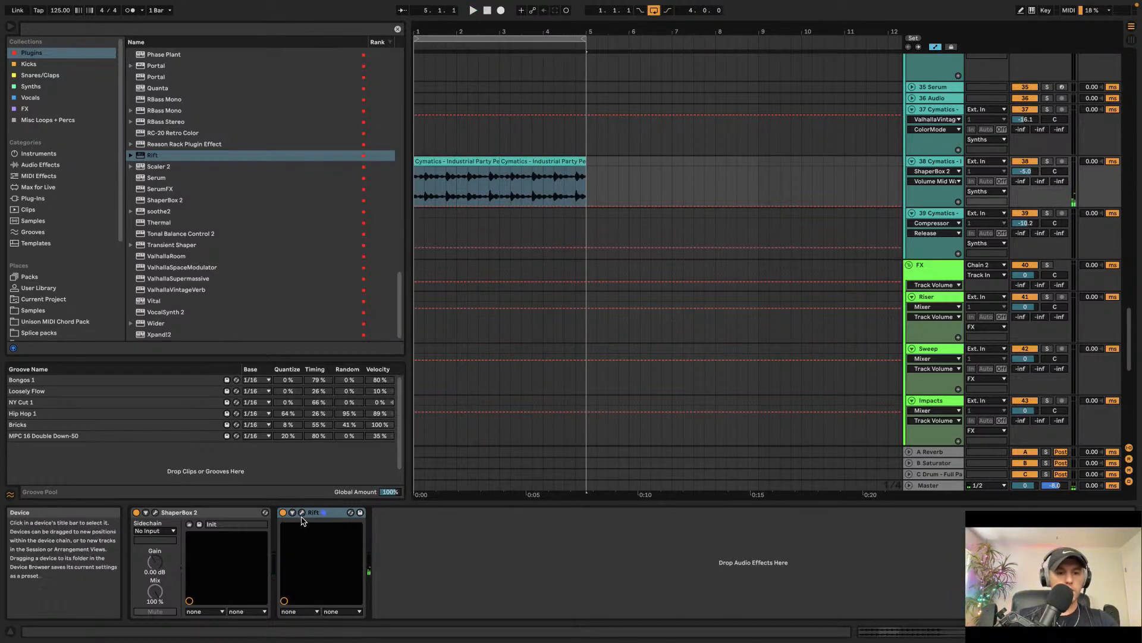
pyautogui.press('space')
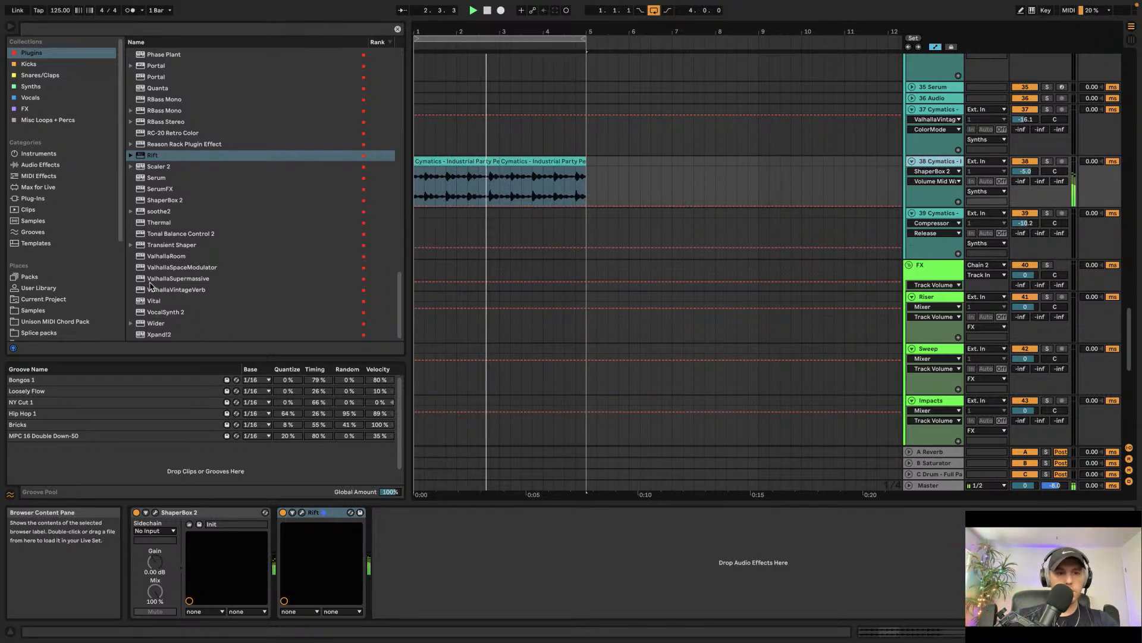
pyautogui.scroll(6, 179, 114)
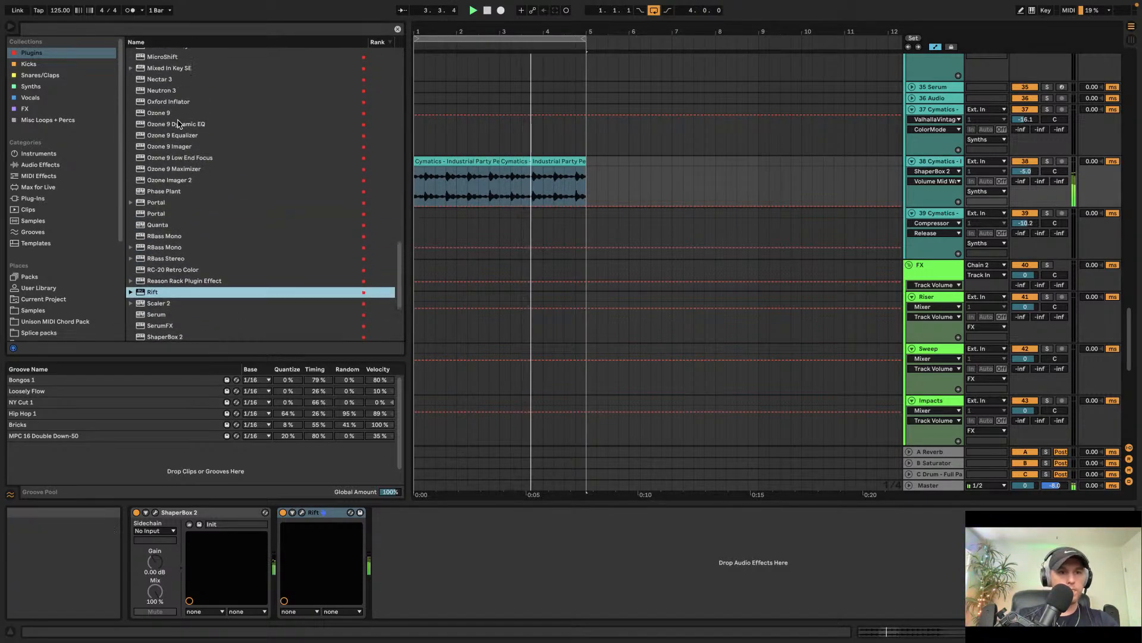
pyautogui.scroll(2, 179, 143)
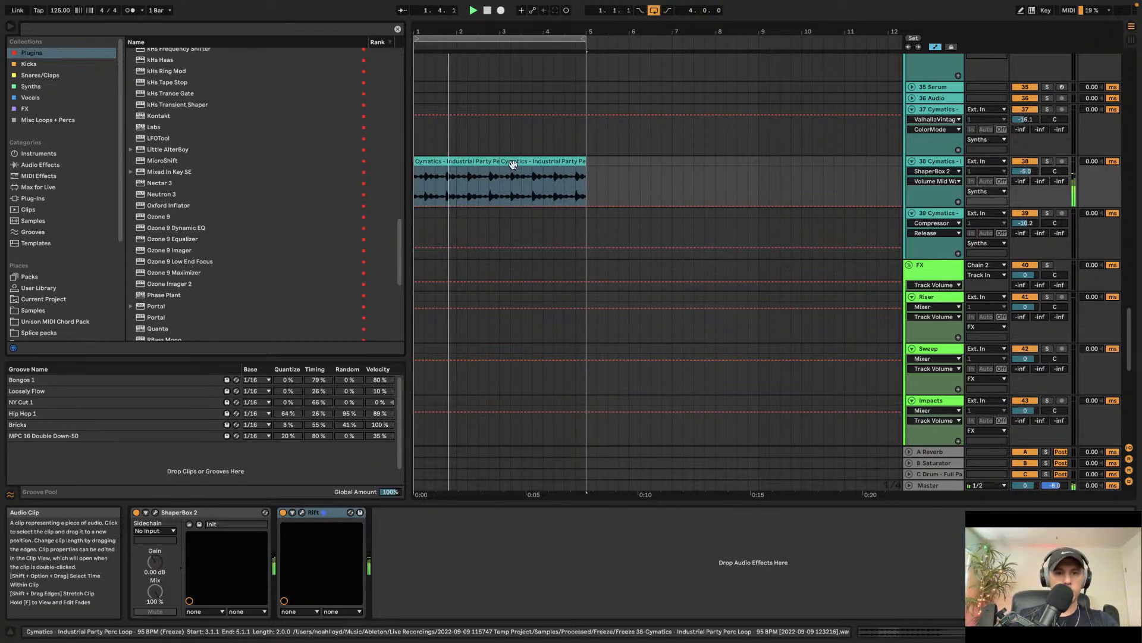
pyautogui.press('super+d')
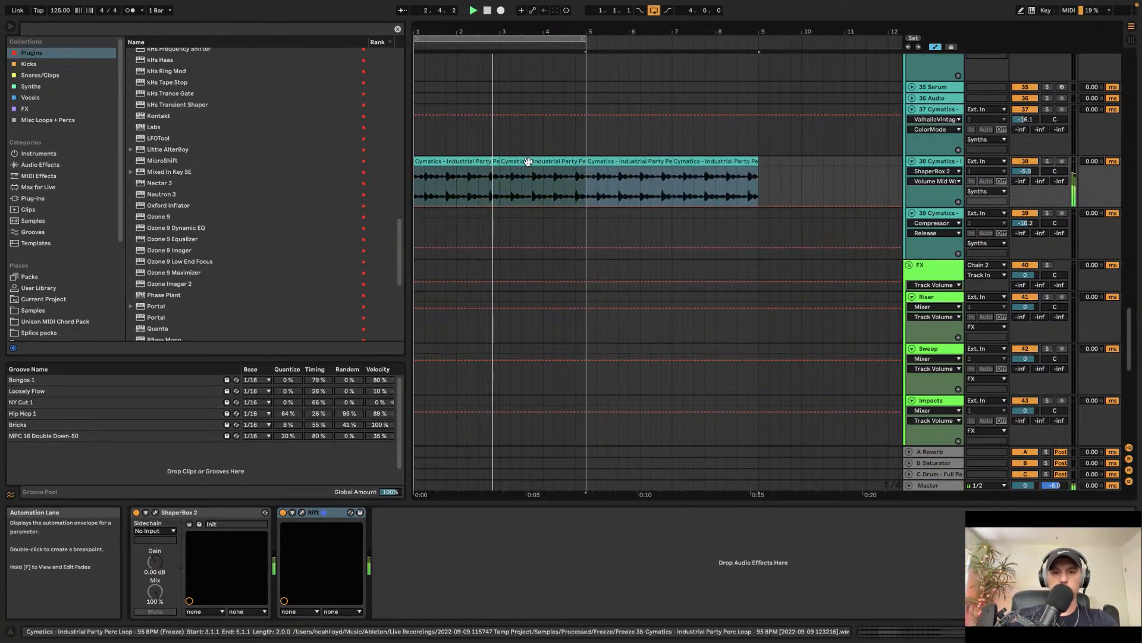
pyautogui.press('-')
pyautogui.moveTo(495, 39); pyautogui.dragTo(579, 39)
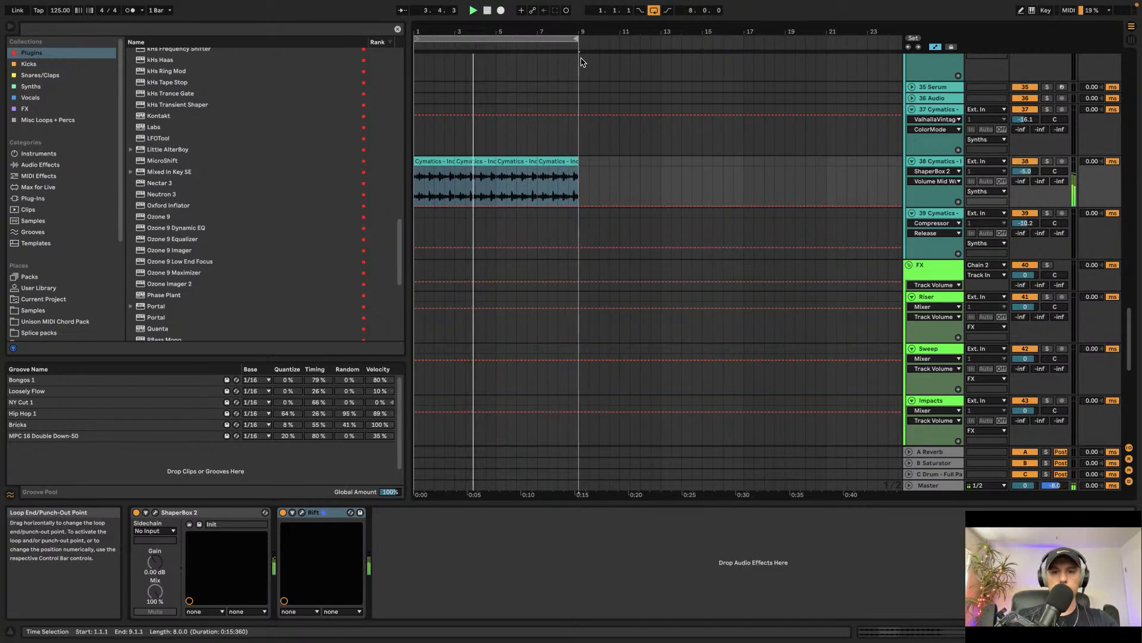
# Step: Duplicate the percussion clip again to continue it past bar 9 and play it back
pyautogui.click(553, 160)
pyautogui.keyDown('shift'); pyautogui.click(514, 160); pyautogui.keyUp('shift')
pyautogui.press('space')
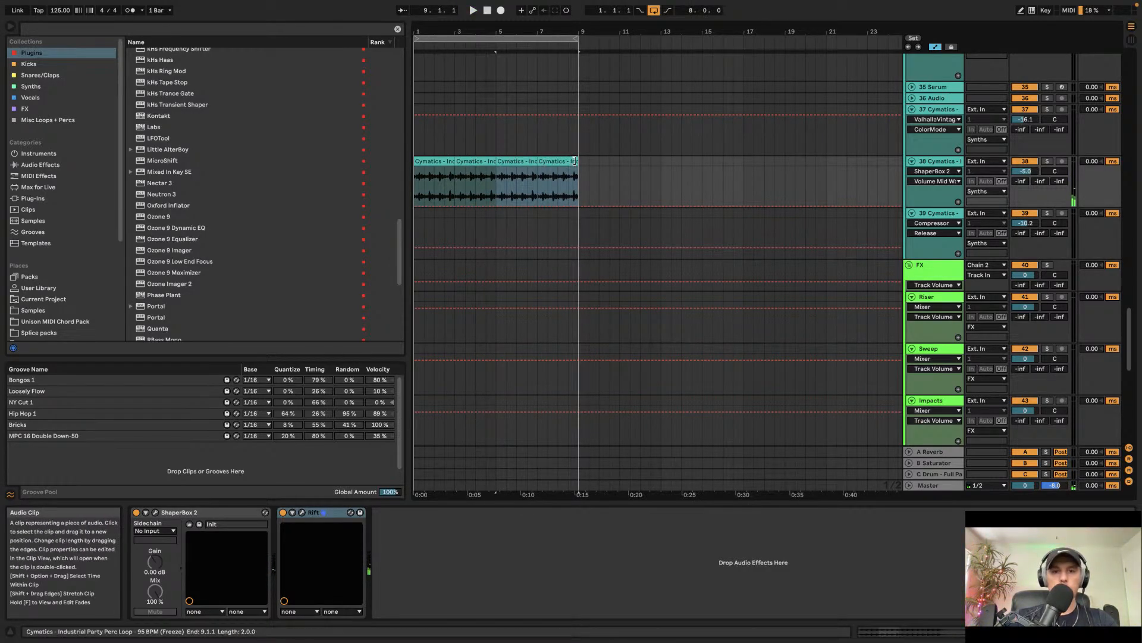
pyautogui.press('super+d')
# Step: Shorten the kick clip to end at 8.4, leaving a gap before the drop at bar 9
pyautogui.scroll(5, 600, 180)
pyautogui.scroll(20, 600, 179)
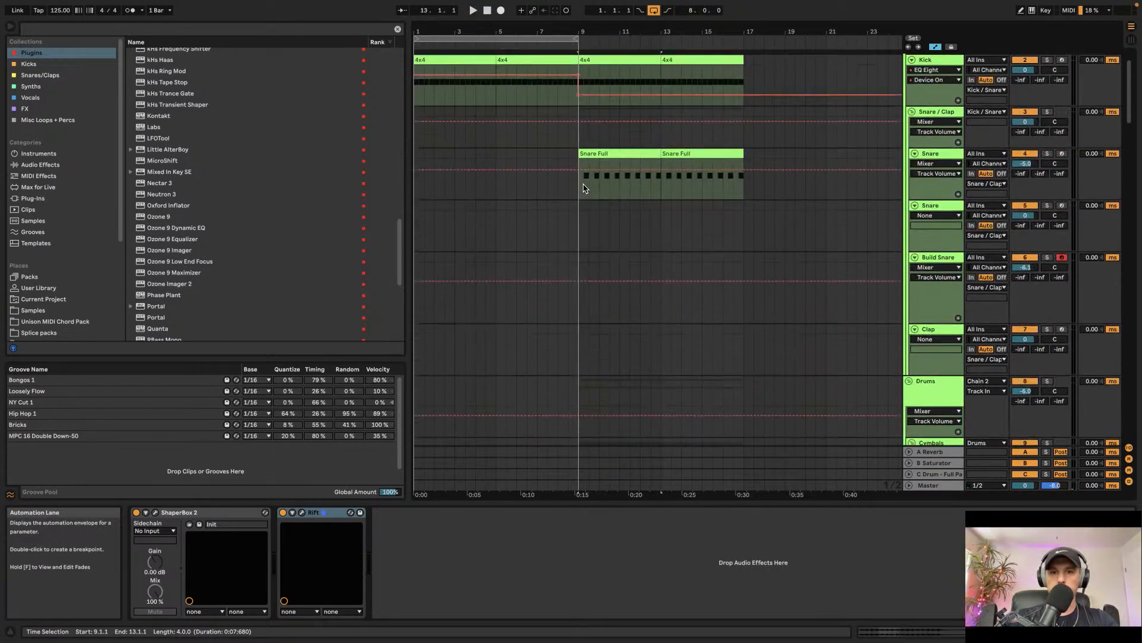
pyautogui.scroll(3, 573, 199)
pyautogui.scroll(6, 576, 196)
pyautogui.scroll(3, 584, 79)
pyautogui.click(595, 99)
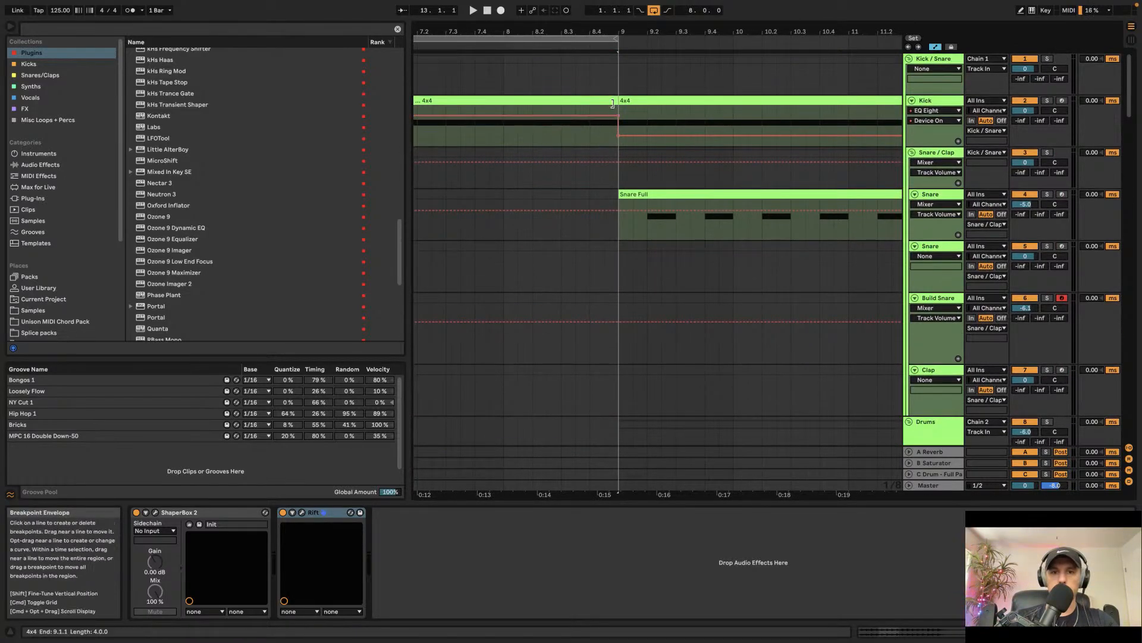
pyautogui.moveTo(595, 99); pyautogui.dragTo(589, 100)
# Step: Add a short snare clip at 8.4 on the Snare track to fill the gap before the drop
pyautogui.click(653, 225)
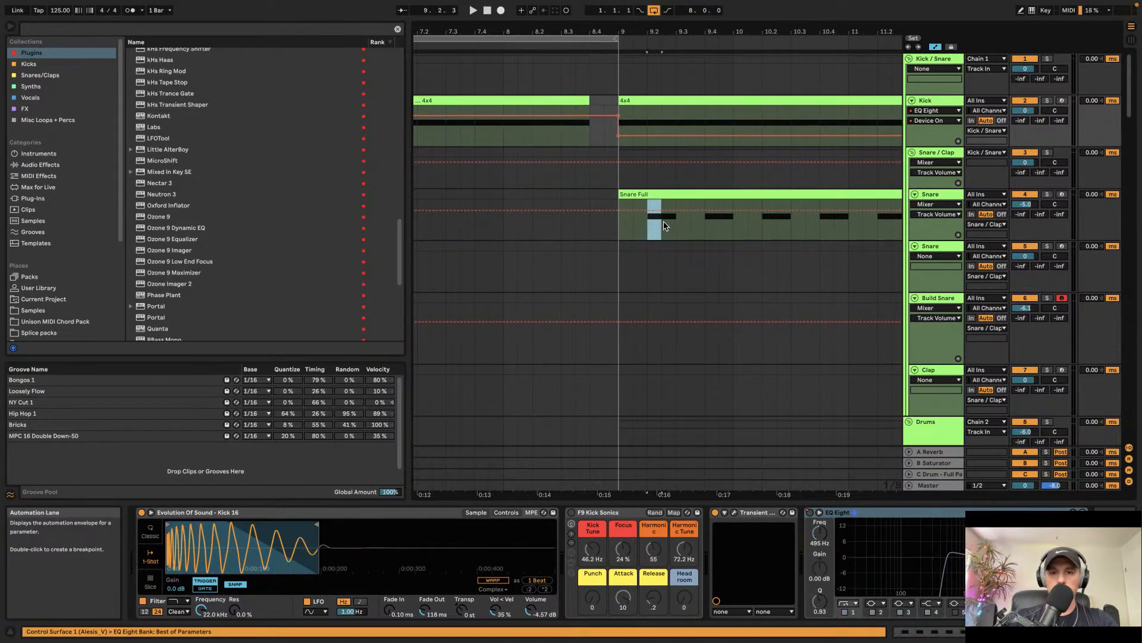
pyautogui.press('a')
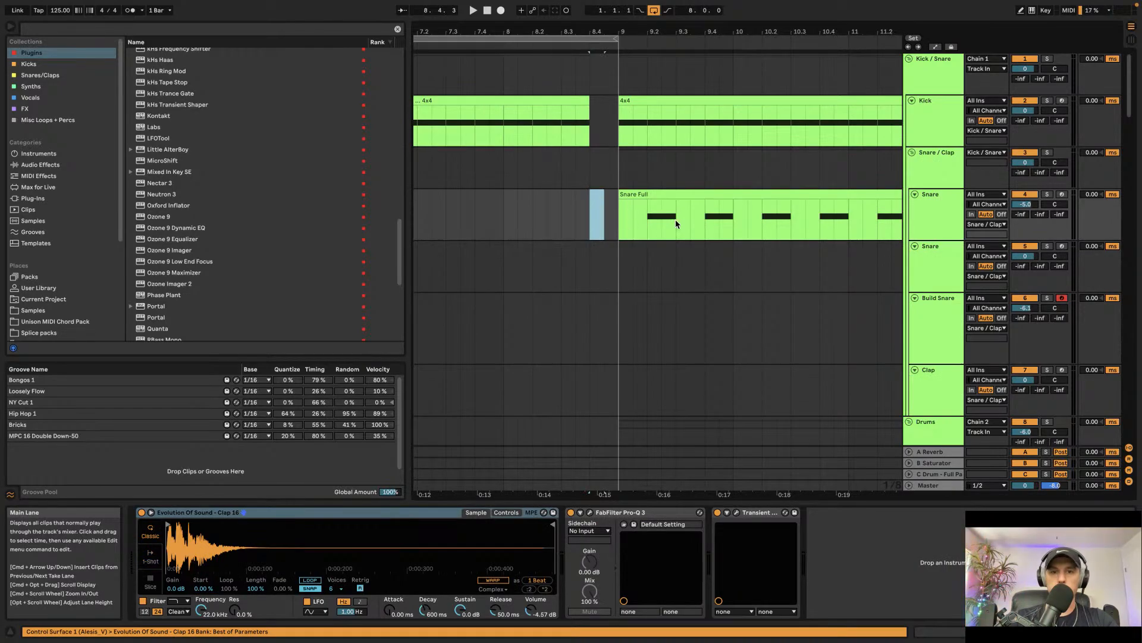
pyautogui.click(648, 224)
pyautogui.moveTo(613, 219); pyautogui.dragTo(590, 219)
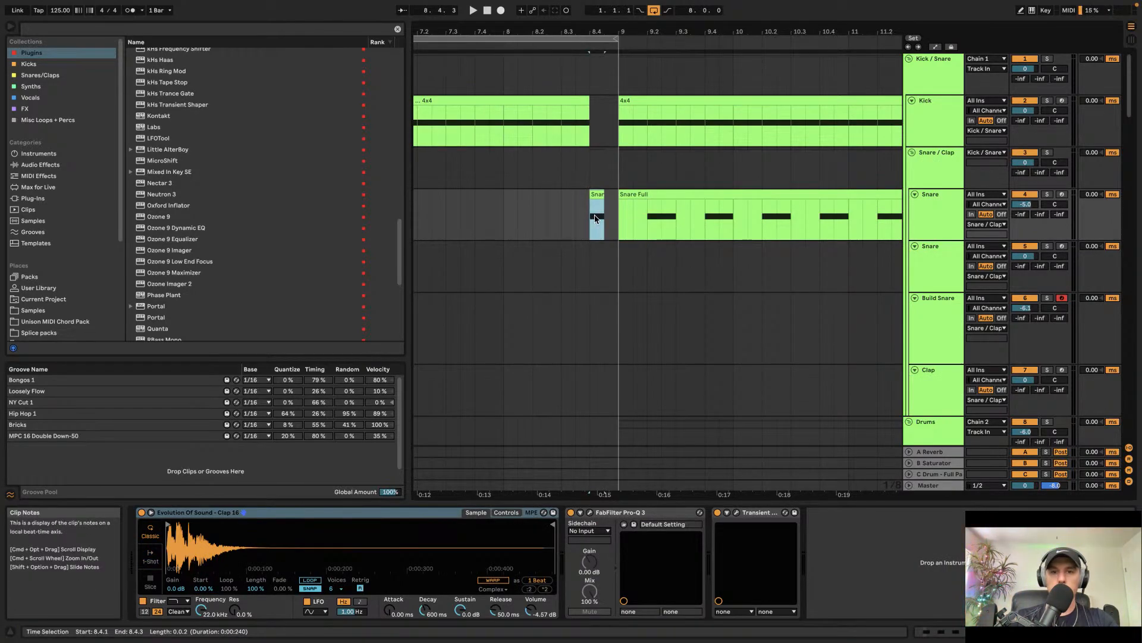
pyautogui.click(576, 220)
pyautogui.press('space')
pyautogui.click(596, 232)
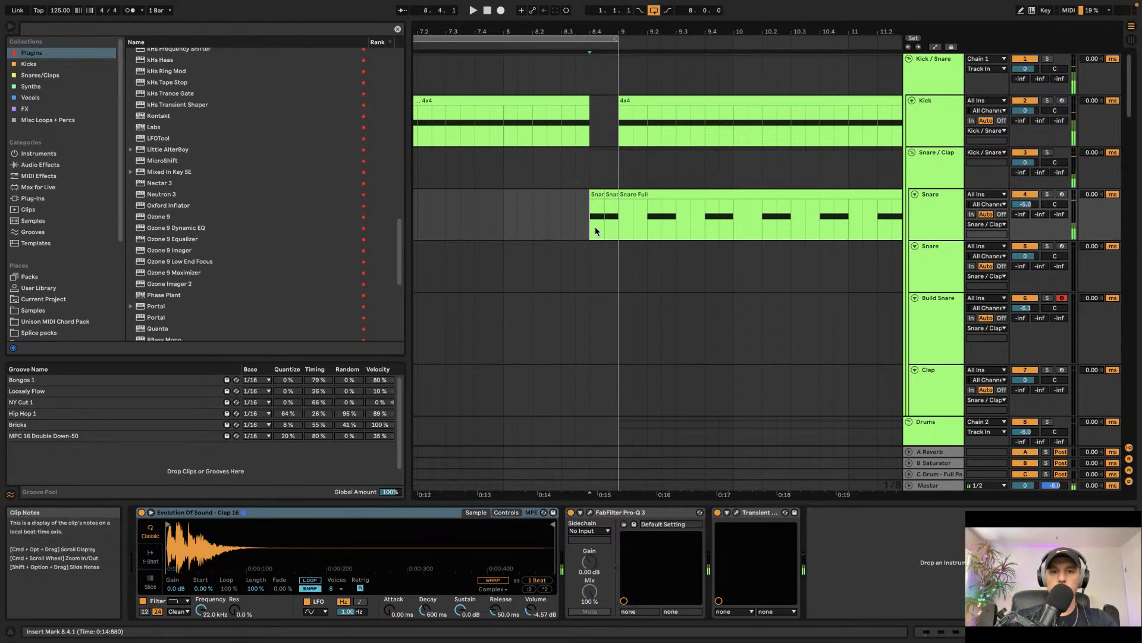
pyautogui.scroll(-20, 596, 229)
pyautogui.scroll(5, 596, 234)
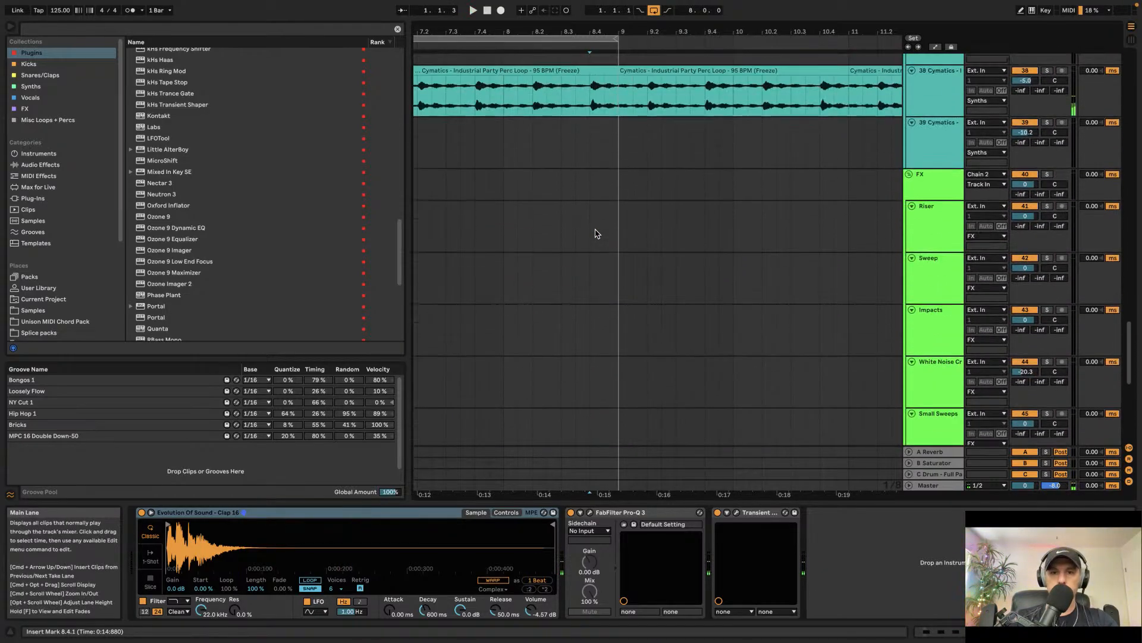
pyautogui.moveTo(590, 98); pyautogui.dragTo(626, 113)
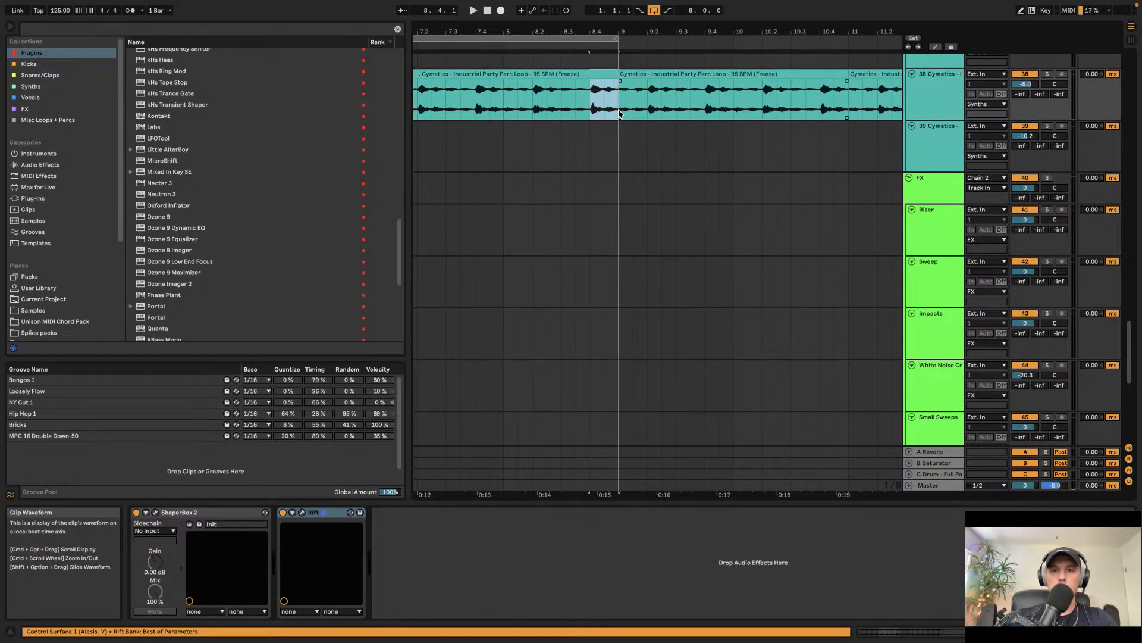
pyautogui.scroll(20, 619, 113)
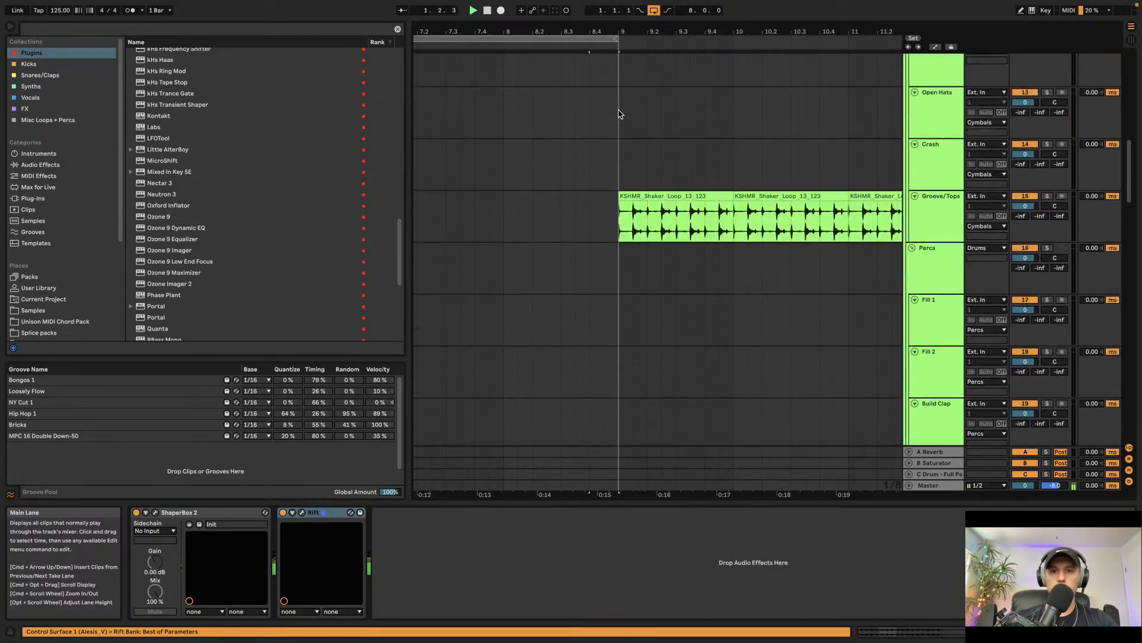
pyautogui.click(936, 226)
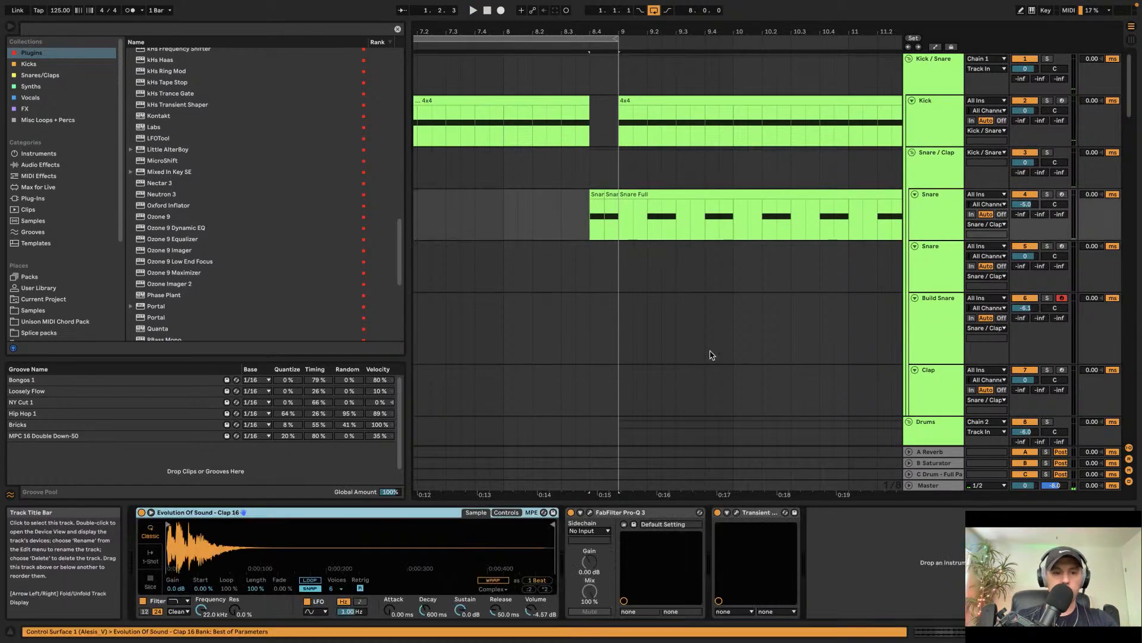
# Step: Hot-swap the Snare track's Simpler sample, stepping through Evolution Of Sound claps to Clap 26
pyautogui.click(551, 569)
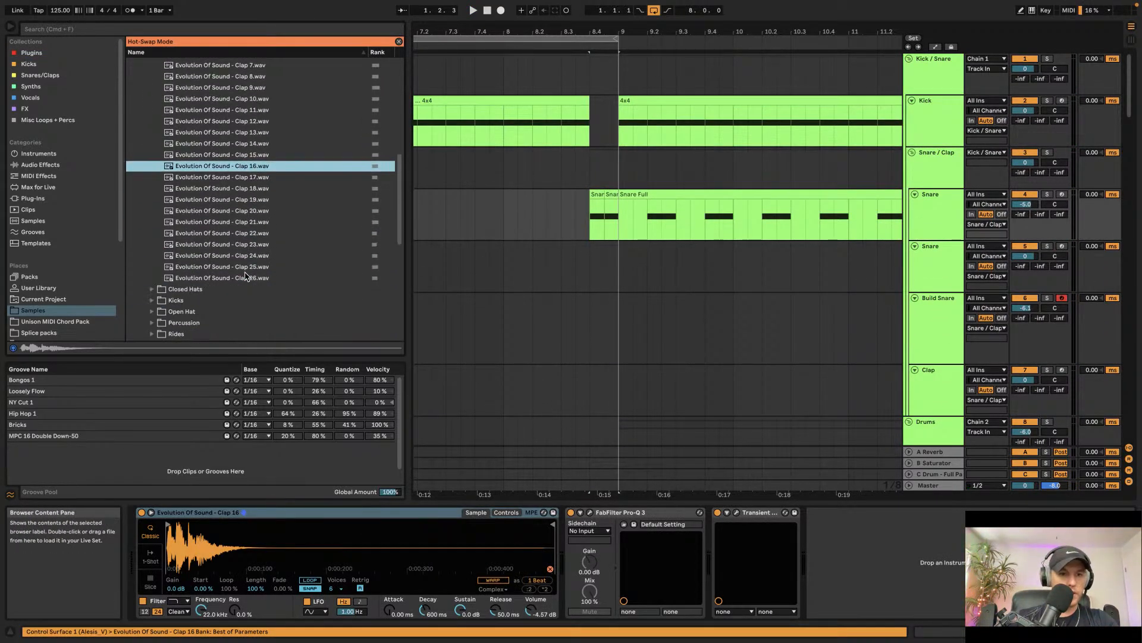
pyautogui.click(246, 244)
pyautogui.press('Up')
pyautogui.press('Down')
pyautogui.press('Down')
pyautogui.press('Down')
pyautogui.press('Down')
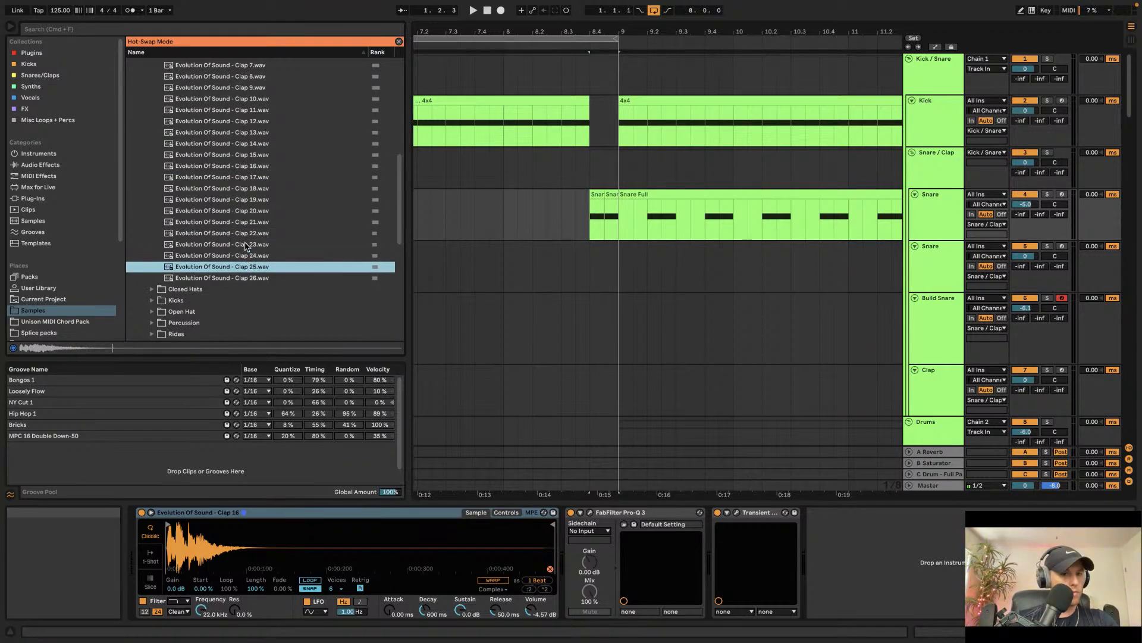
pyautogui.press('Up')
pyautogui.press('Up')
pyautogui.press('Down')
pyautogui.press('Down')
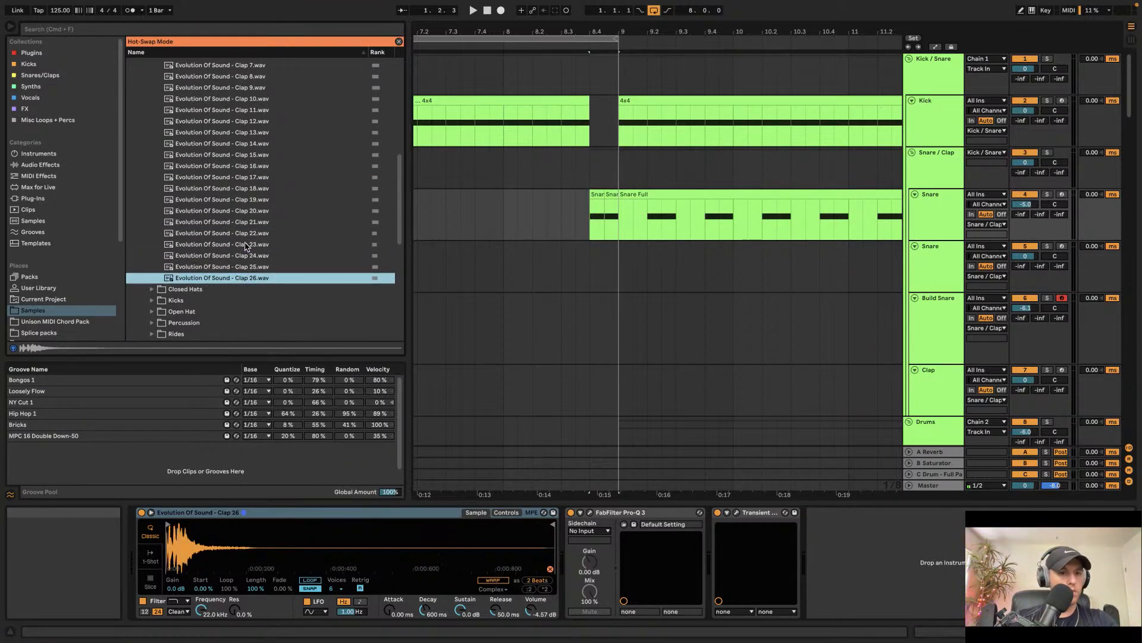
pyautogui.press('space')
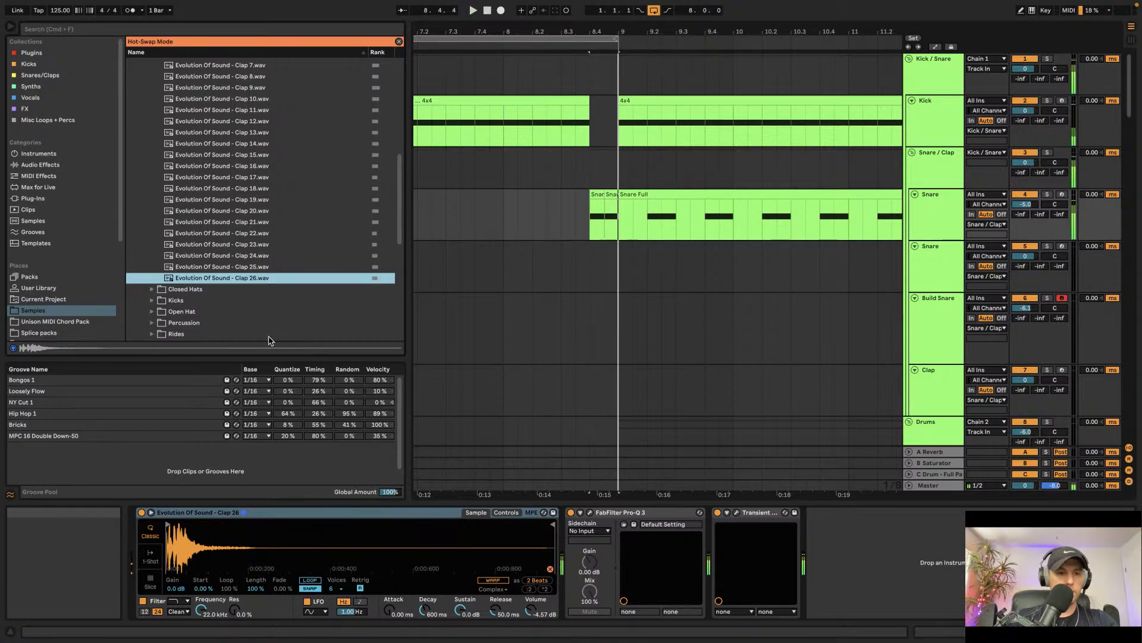
# Step: Hot-swap the Snare track's Simpler sample from the Heavyweight Bass Kit clap one-shots, stepping through to ESWSG_Clap_HOWS
pyautogui.scroll(-3, 68, 265)
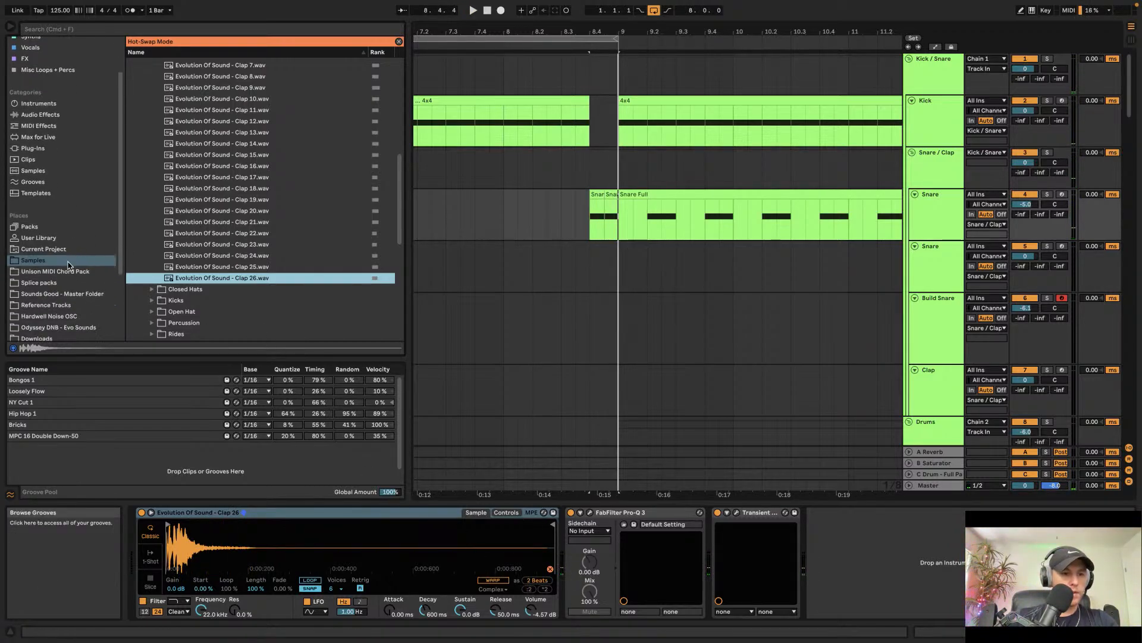
pyautogui.click(45, 293)
pyautogui.click(132, 96)
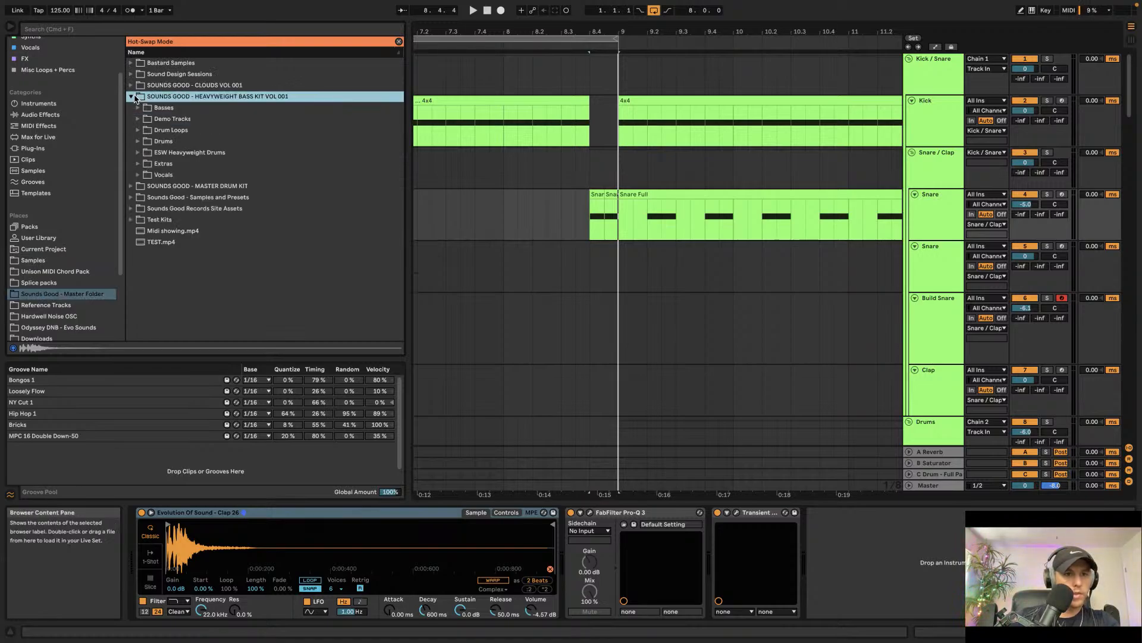
pyautogui.click(138, 141)
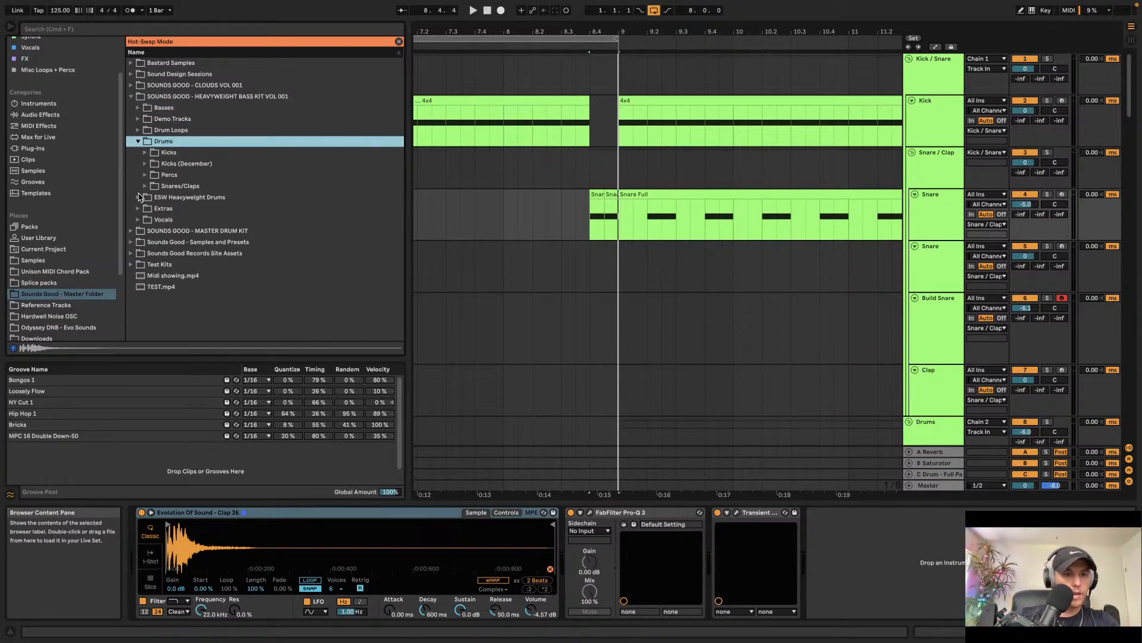
pyautogui.click(139, 197)
pyautogui.click(148, 165)
pyautogui.click(153, 186)
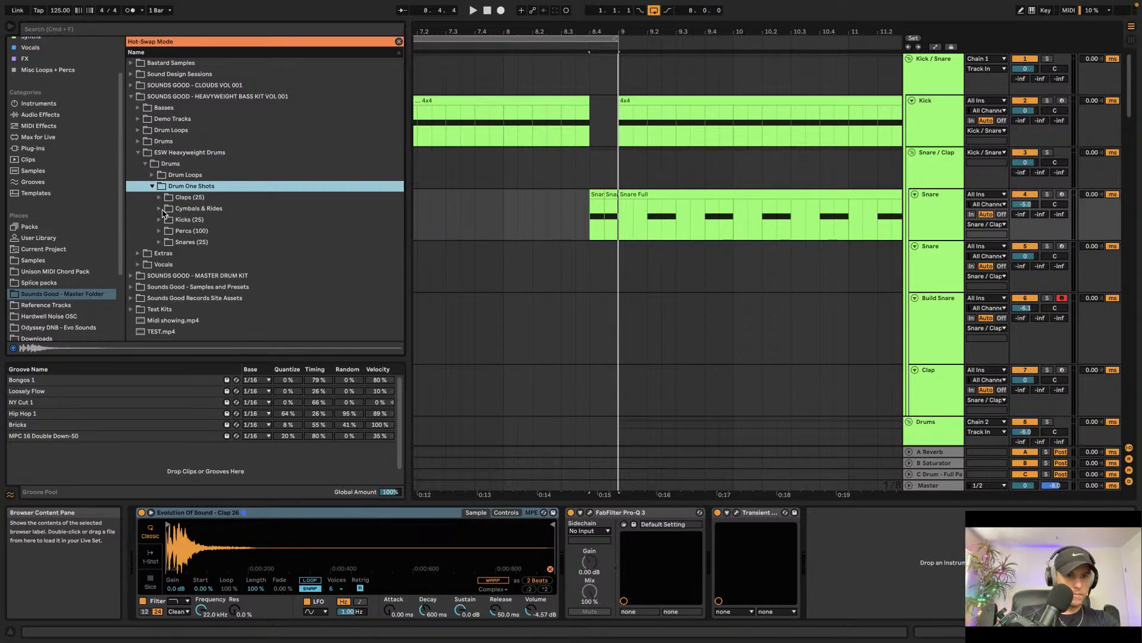
pyautogui.click(160, 197)
pyautogui.click(219, 231)
pyautogui.click(228, 255)
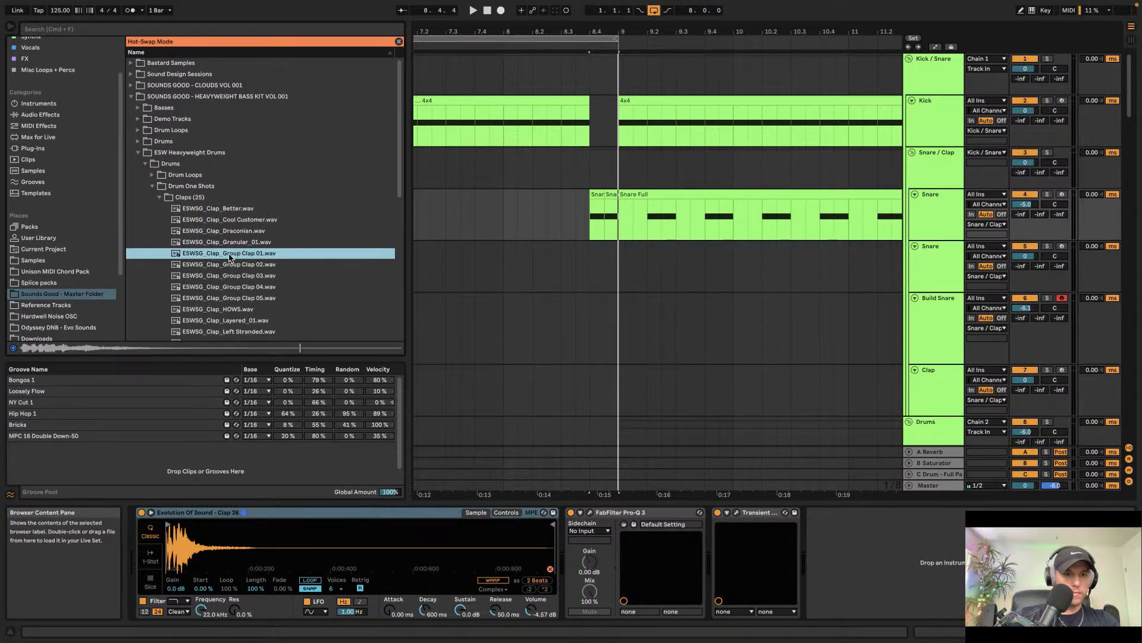
pyautogui.press('Down')
pyautogui.press('Up')
pyautogui.press('Up')
pyautogui.press('Up')
pyautogui.press('Up')
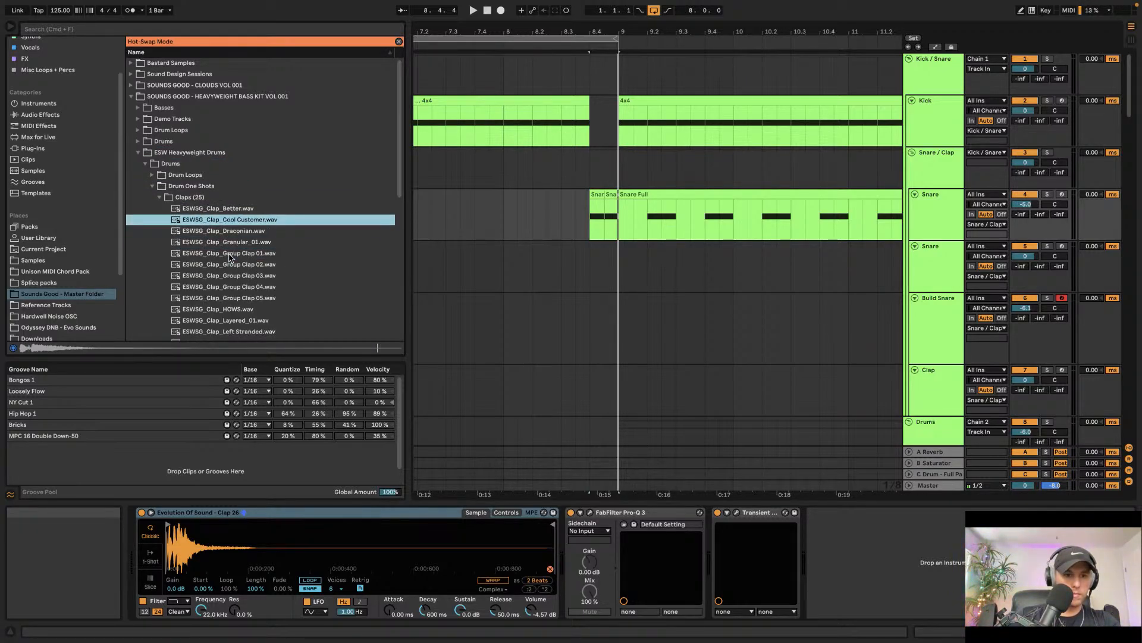
pyautogui.press('Down')
pyautogui.press('Down')
pyautogui.press('Down')
pyautogui.press('Down')
pyautogui.press('Down')
pyautogui.press('Down')
pyautogui.press('Down')
pyautogui.press('Down')
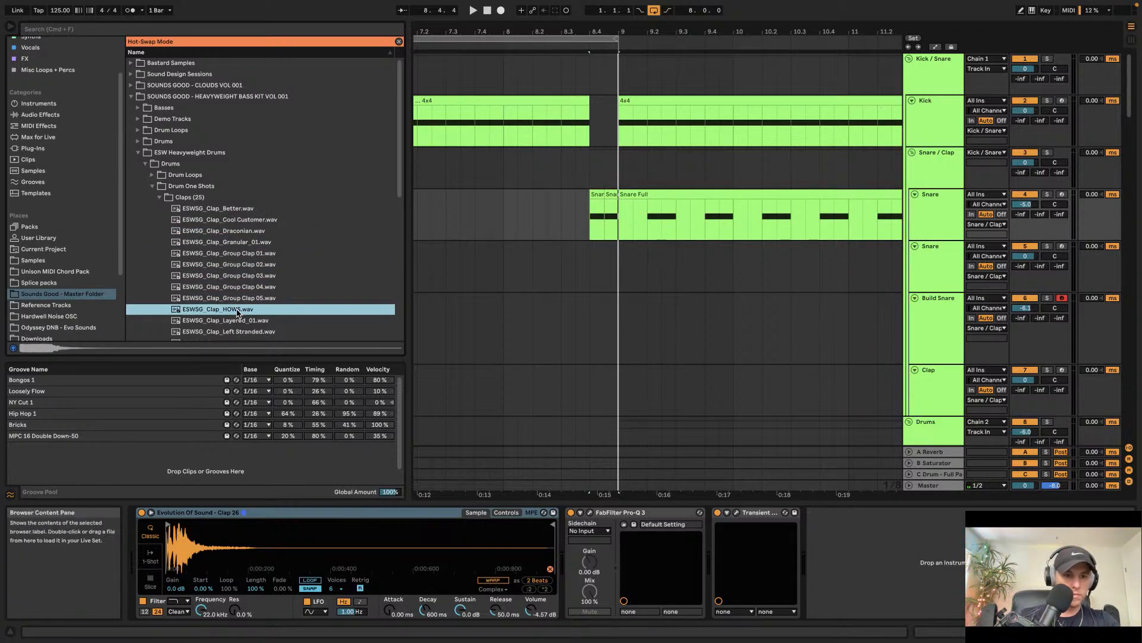
# Step: Lower the clap Simpler's volume to about -11.4 dB and play back the fill before the drop
pyautogui.moveTo(260, 535); pyautogui.dragTo(261, 537)
pyautogui.moveTo(529, 615); pyautogui.dragTo(529, 636)
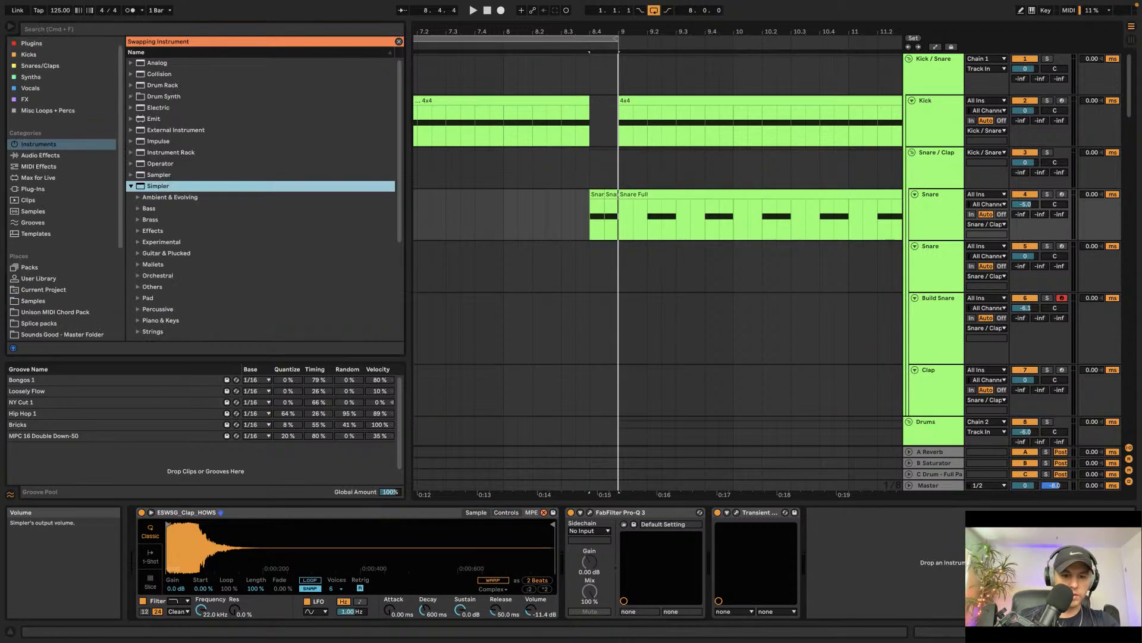
pyautogui.click(595, 173)
pyautogui.press('space')
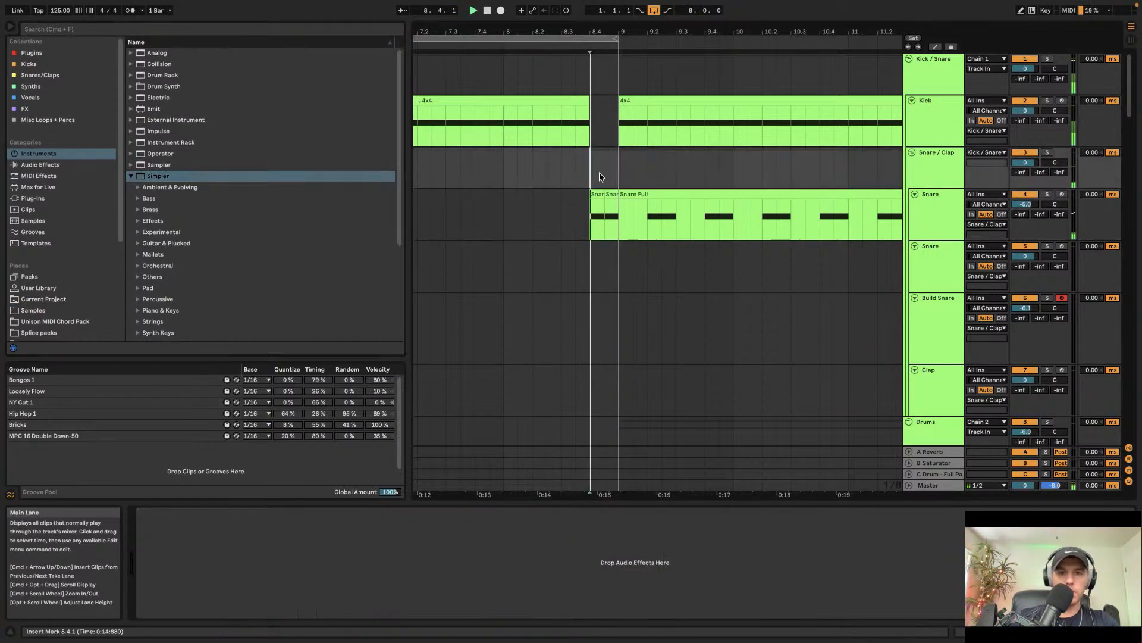
pyautogui.press('space')
pyautogui.click(654, 10)
pyautogui.press('space')
# Step: Insert a MIDI clip from bar 9 to bar 13 on the Sub Midi track and draw an E3 note at its start
pyautogui.hscroll(2, 668, 157)
pyautogui.scroll(-10, 561, 158)
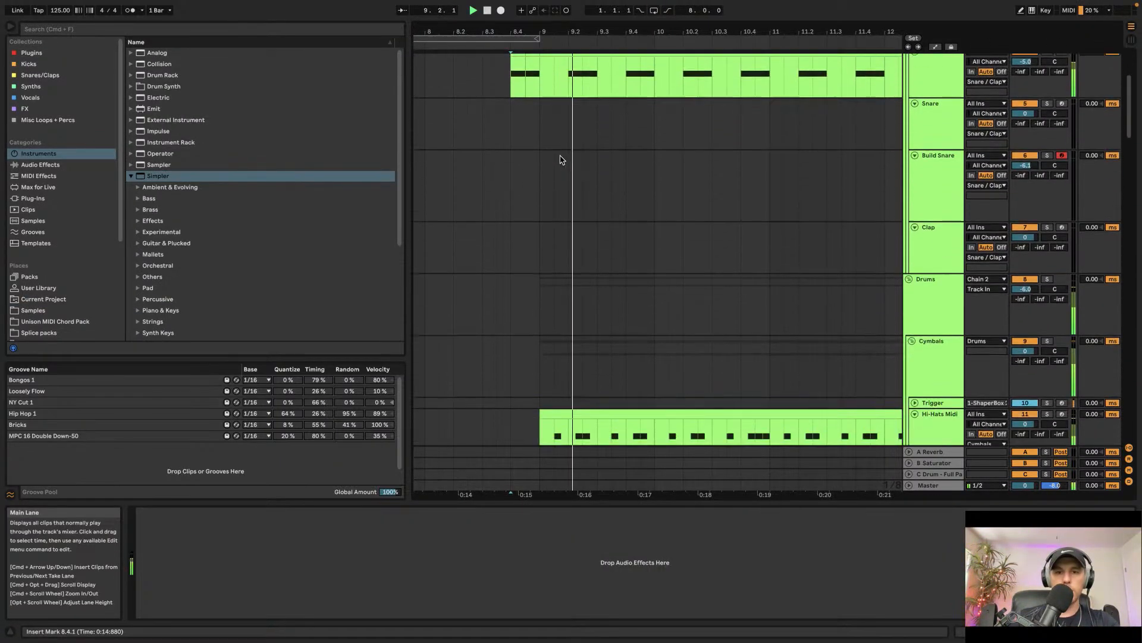
pyautogui.scroll(-15, 546, 153)
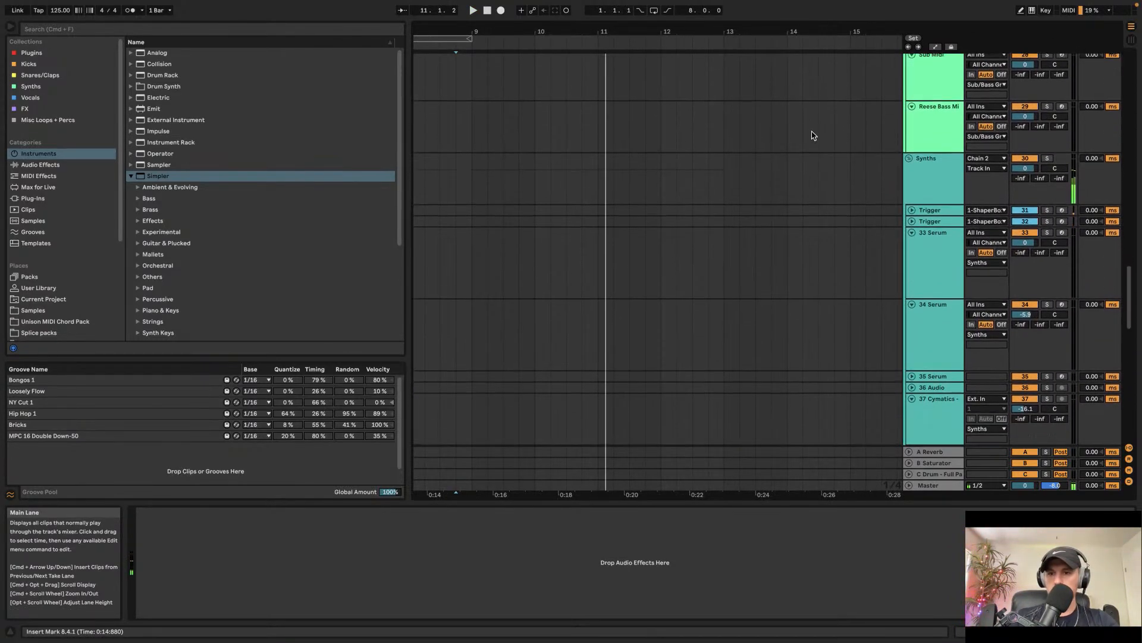
pyautogui.scroll(5, 875, 173)
pyautogui.click(940, 249)
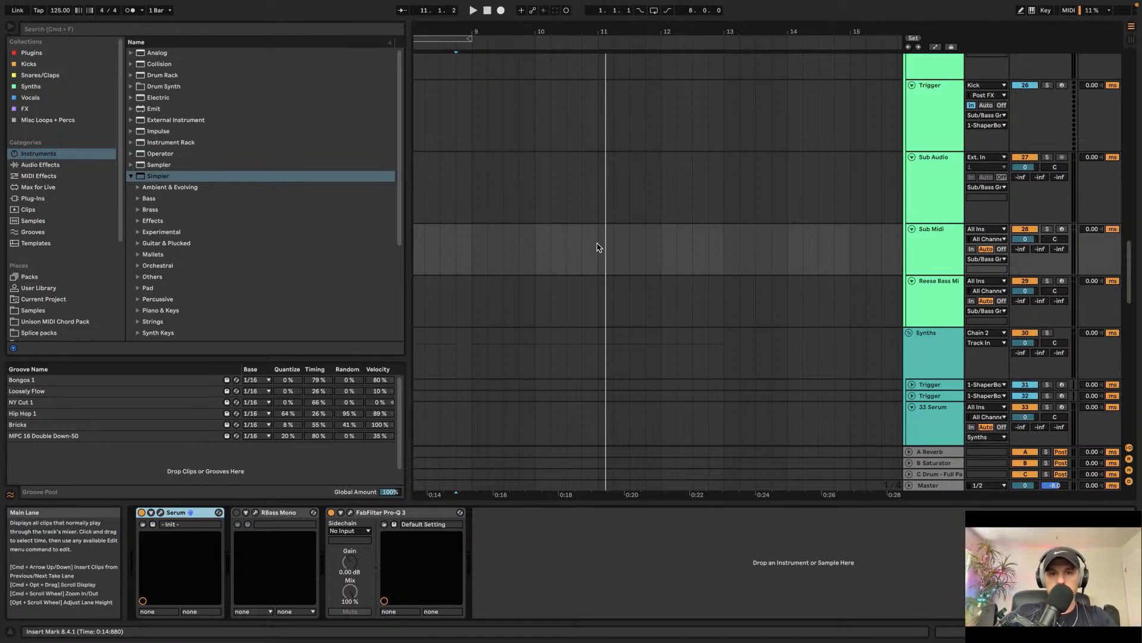
pyautogui.scroll(8, 598, 248)
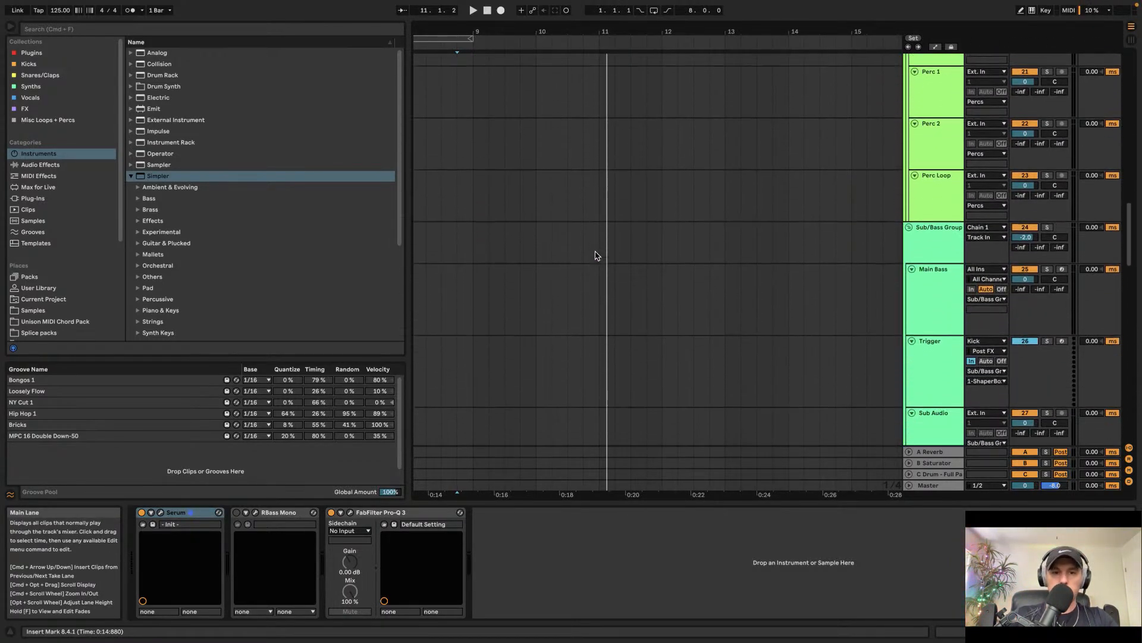
pyautogui.scroll(-8, 586, 250)
pyautogui.moveTo(524, 231); pyautogui.dragTo(769, 244)
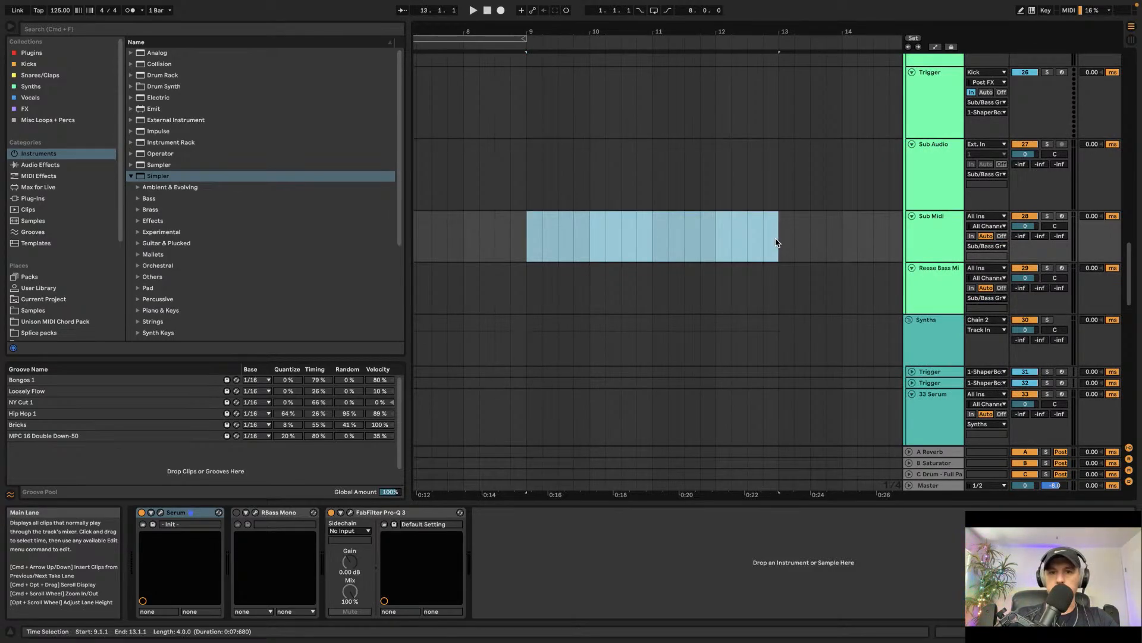
pyautogui.press('super+shift+m')
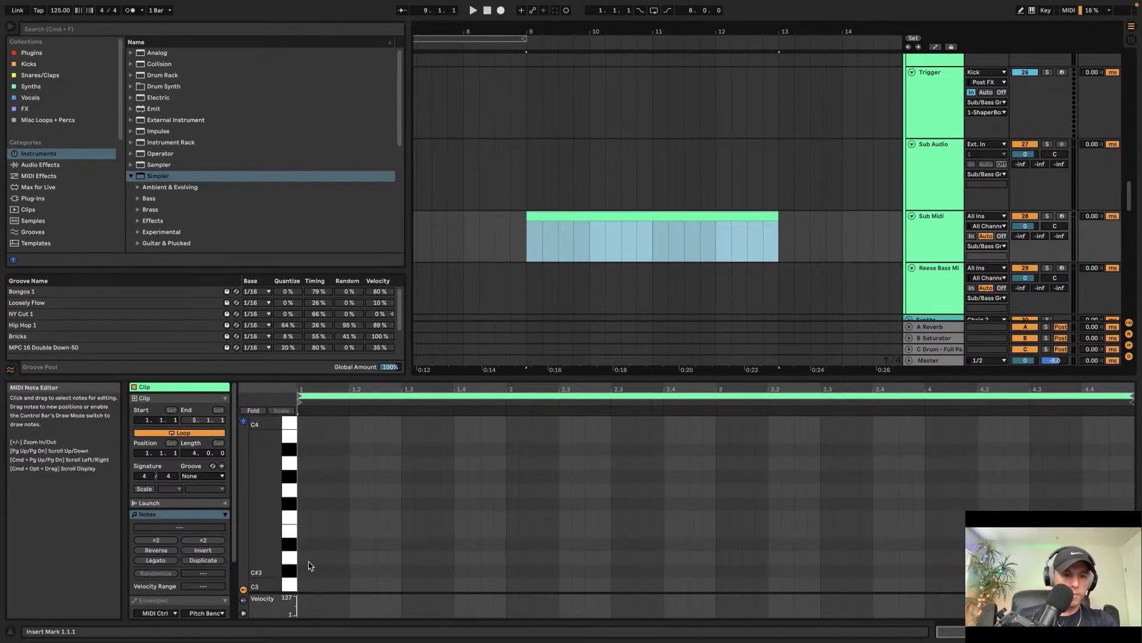
pyautogui.doubleClick(302, 531)
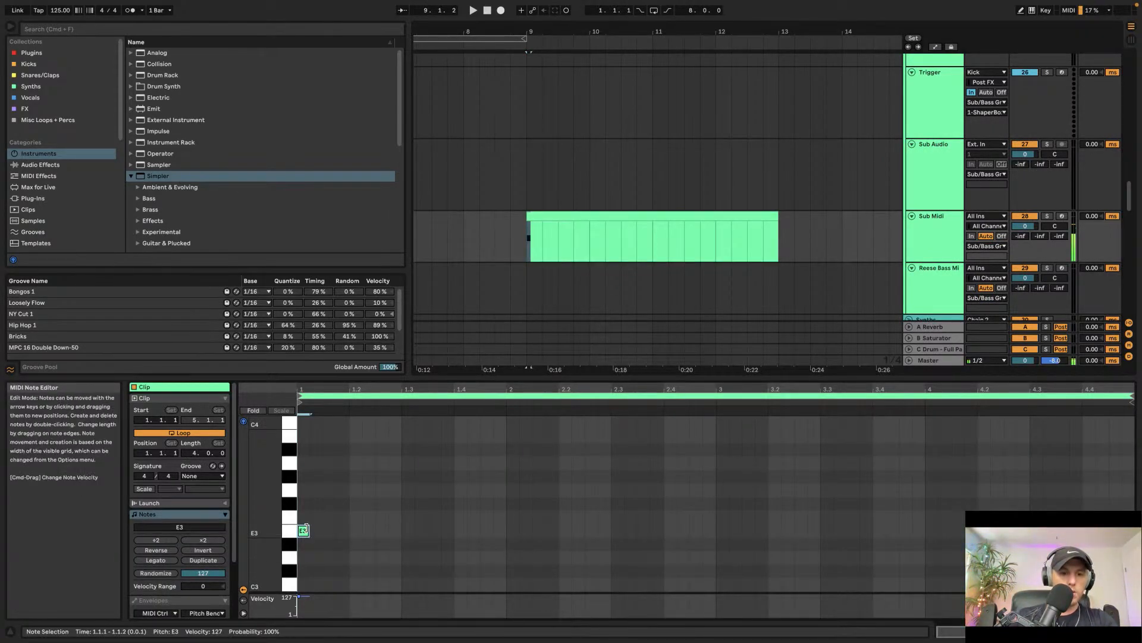
pyautogui.moveTo(310, 530); pyautogui.dragTo(364, 530)
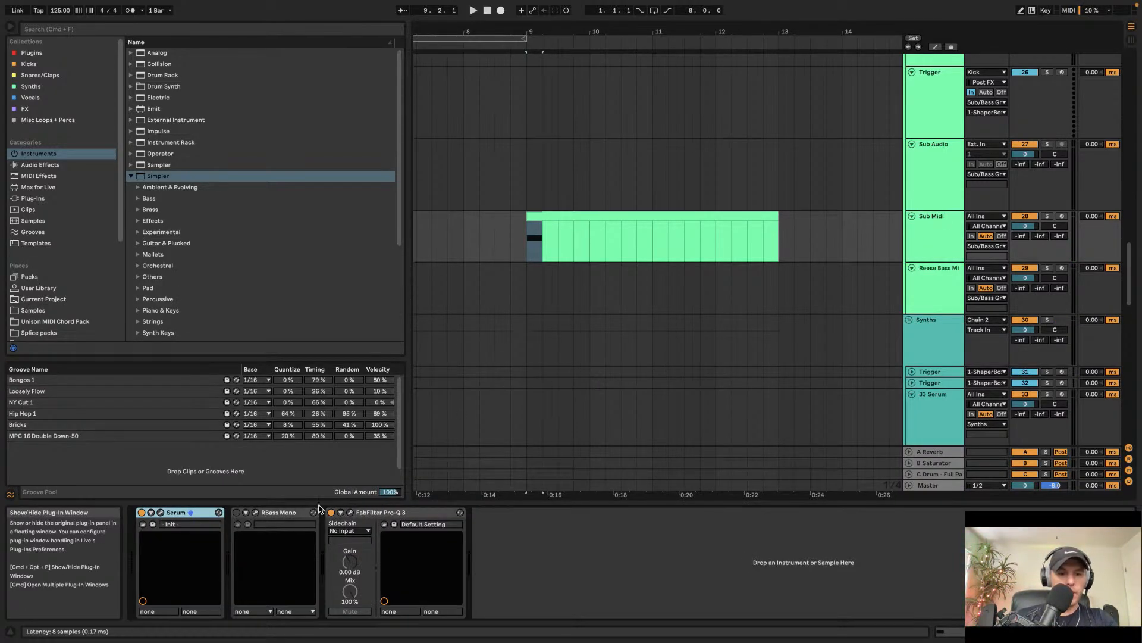
# Step: Initialize the Serum patch on Sub Midi and set Oscillator A to the Analog_BD_Sin wavetable at octave -3
pyautogui.press('super+alt+p')
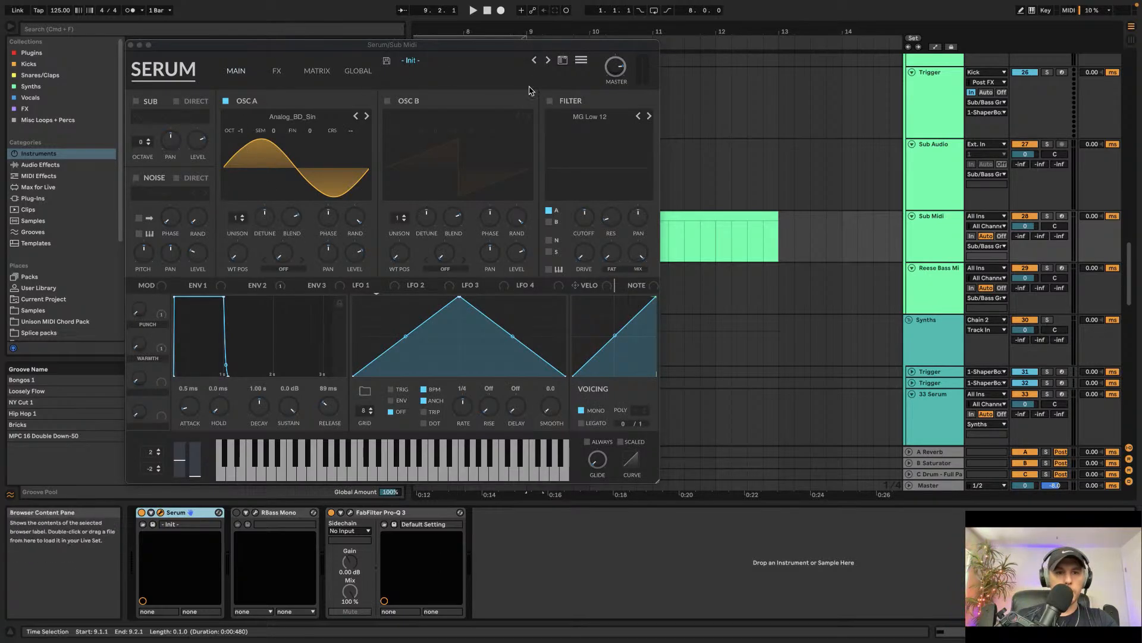
pyautogui.click(582, 60)
pyautogui.click(602, 135)
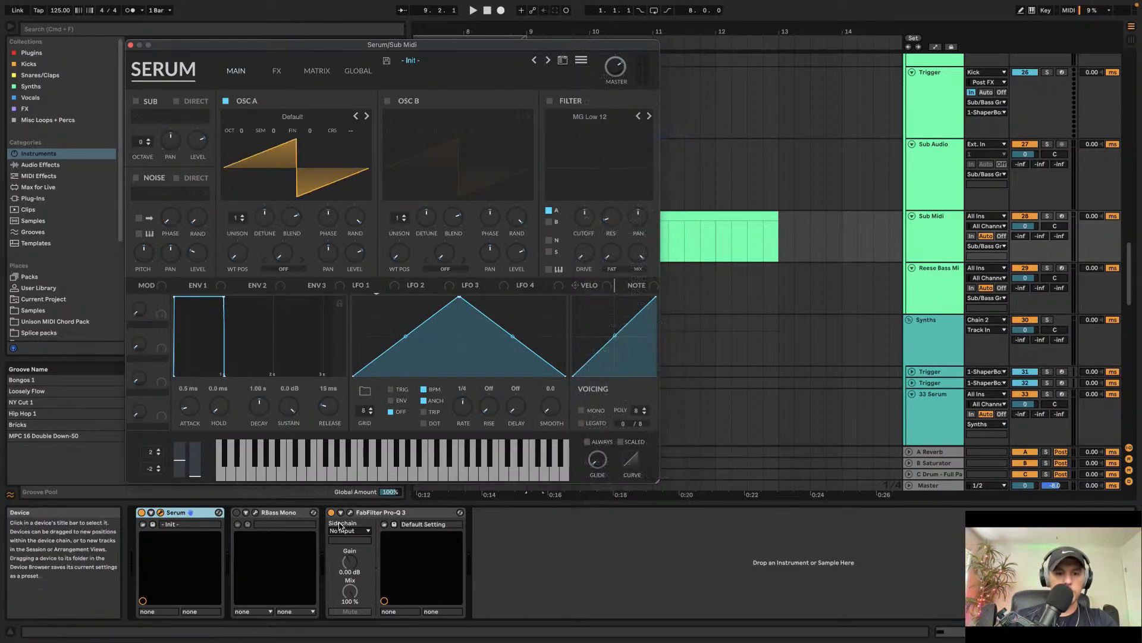
pyautogui.click(331, 513)
pyautogui.click(239, 141)
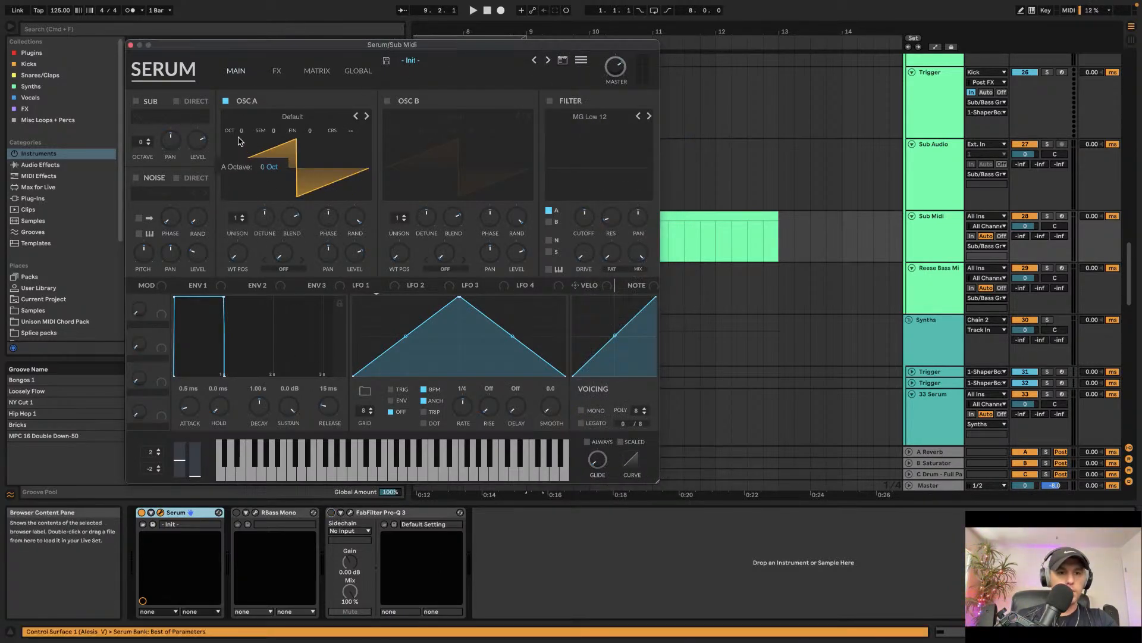
pyautogui.click(289, 119)
pyautogui.moveTo(417, 171)
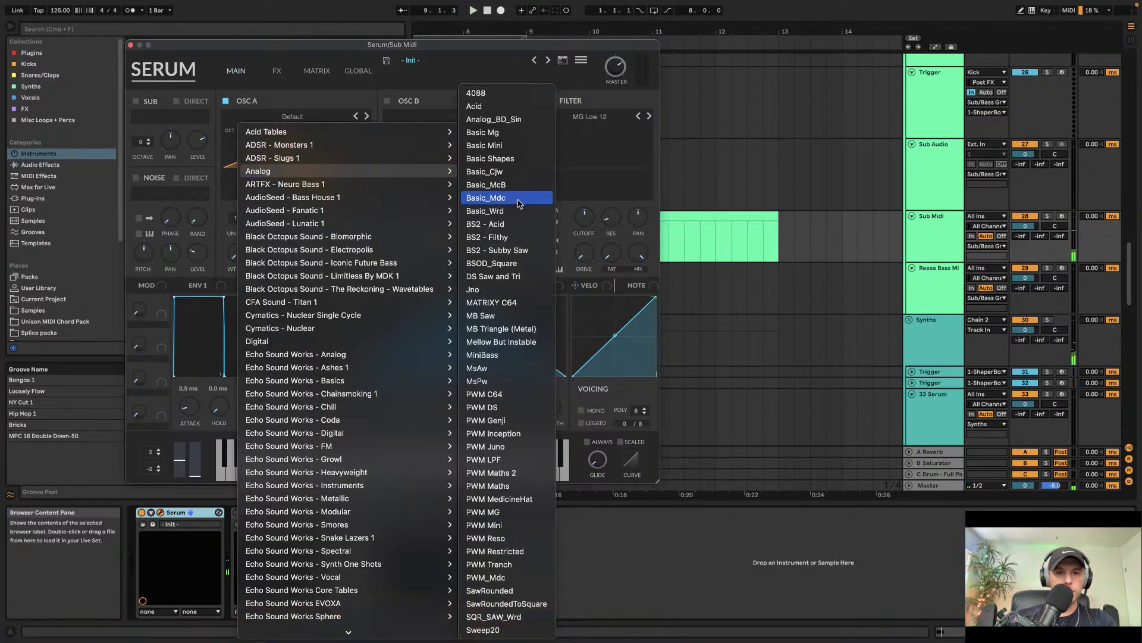
pyautogui.click(494, 119)
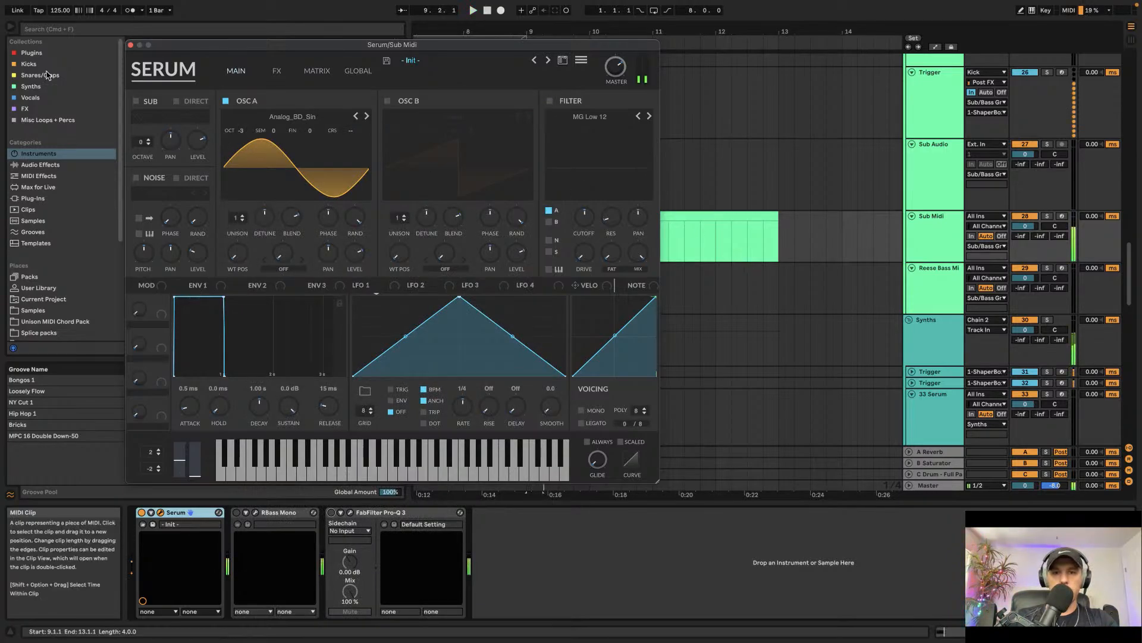
pyautogui.click(130, 45)
# Step: Duplicate the E3 note to 1.2.1 and add a short note at 1.1.4 raised an octave to E4
pyautogui.doubleClick(571, 218)
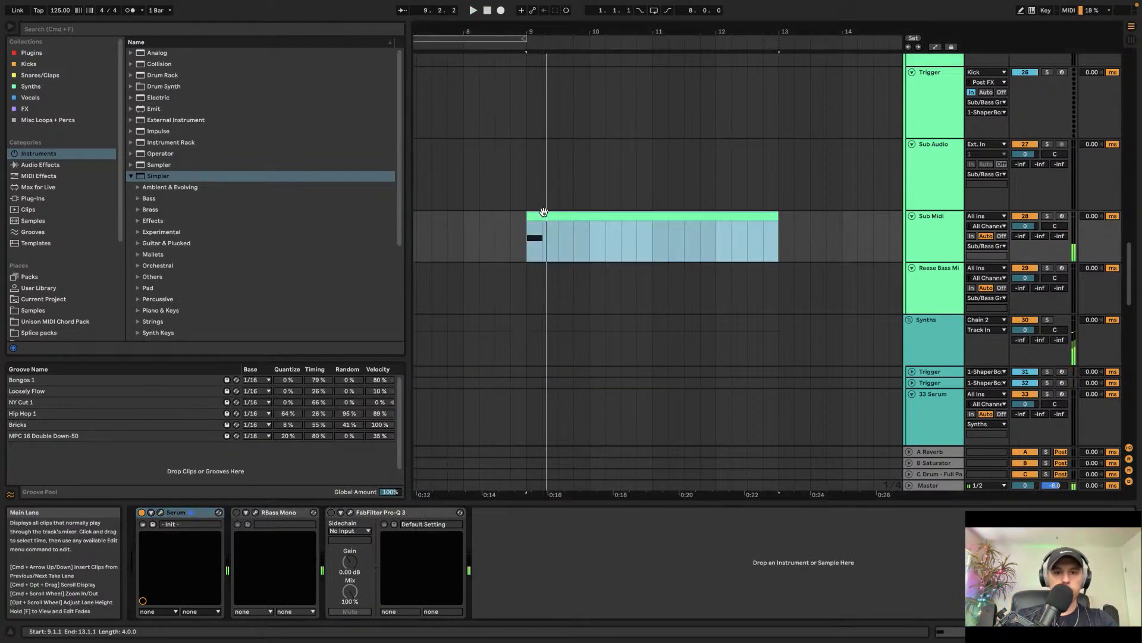
pyautogui.click(318, 531)
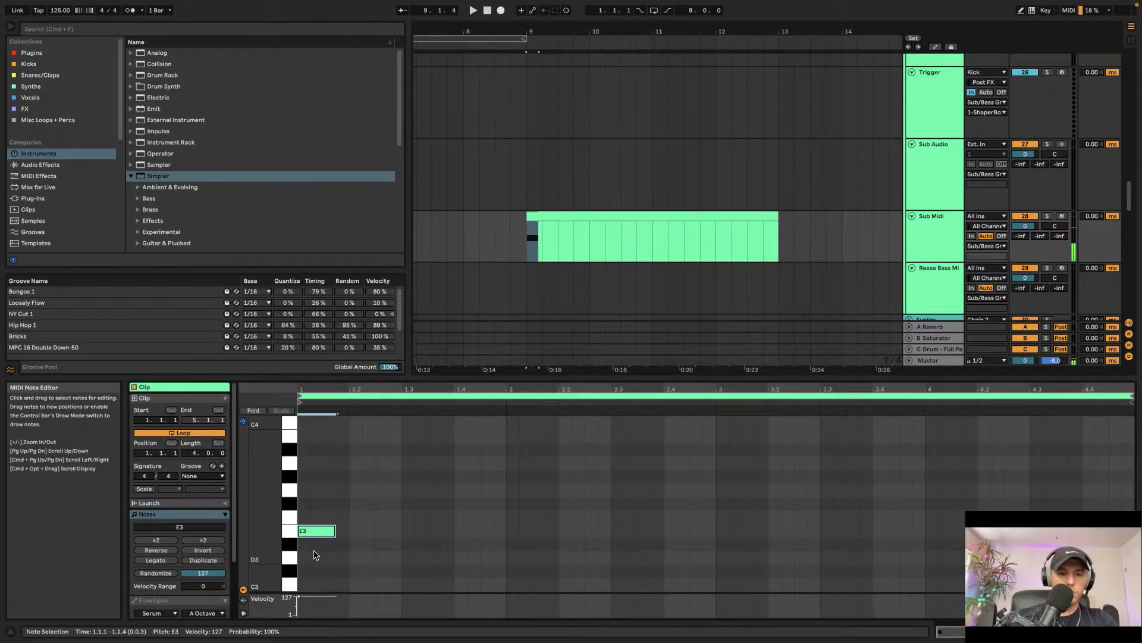
pyautogui.press('super+d')
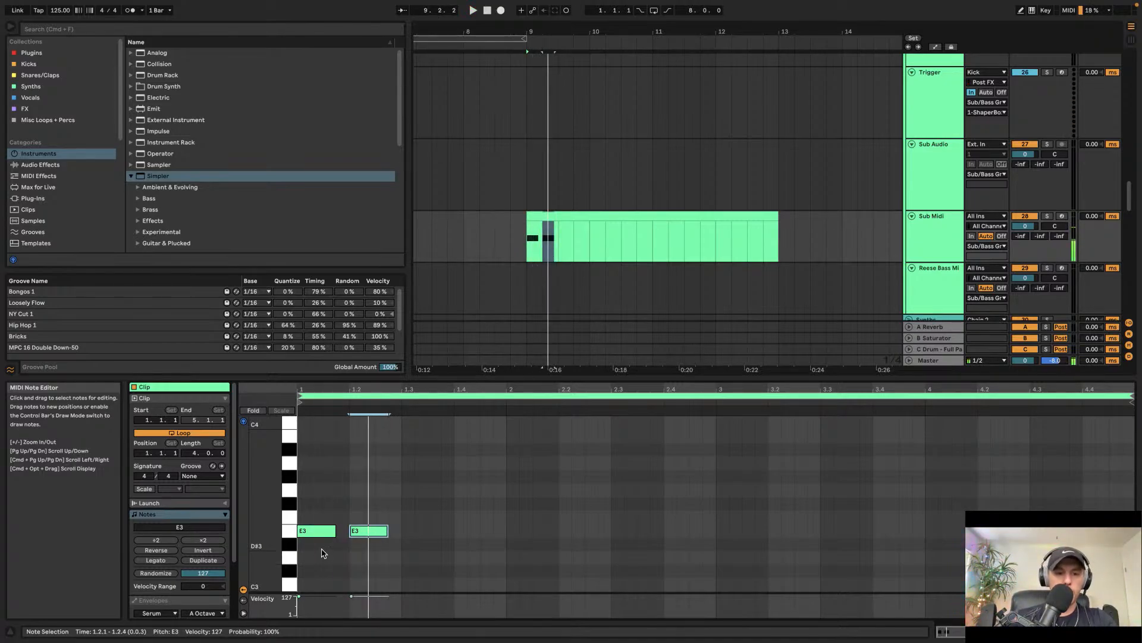
pyautogui.doubleClick(347, 530)
pyautogui.hotkey('shift', 'Up')
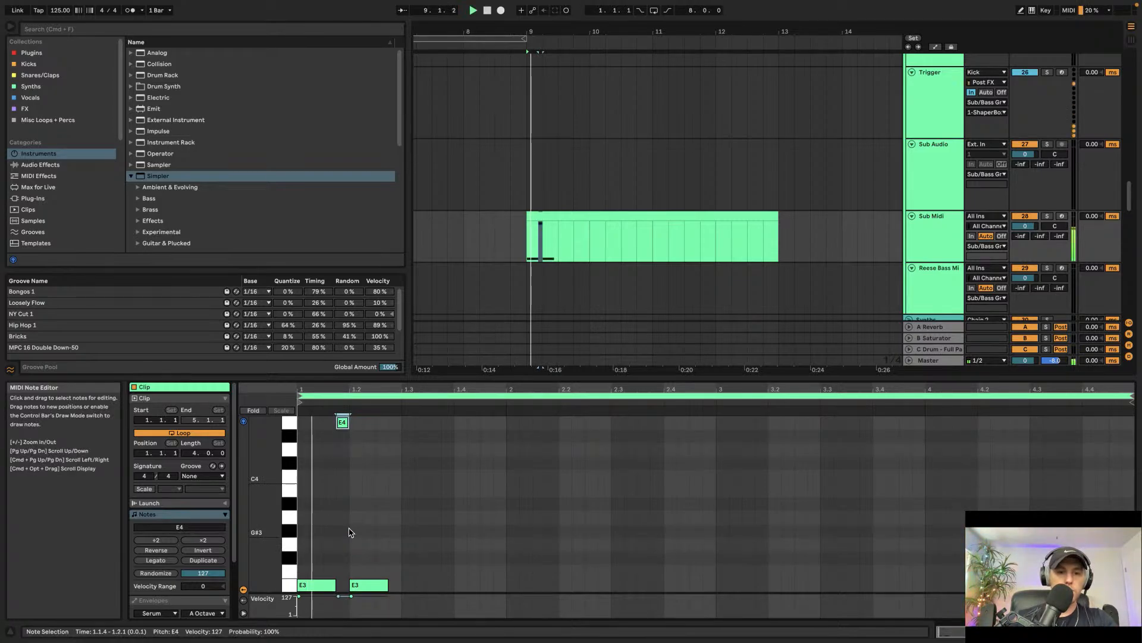
# Step: Duplicate the E3 note across the bar, add a short note at 1.2.3 moved up to B3, and play the pattern
pyautogui.click(369, 584)
pyautogui.press('super+d')
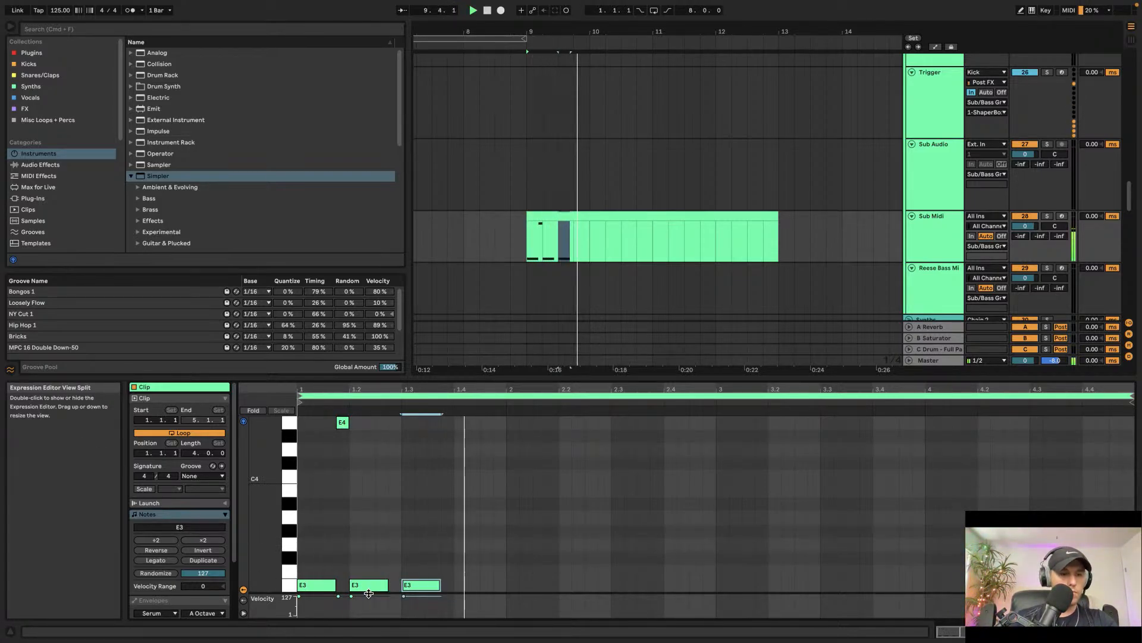
pyautogui.press('super+d')
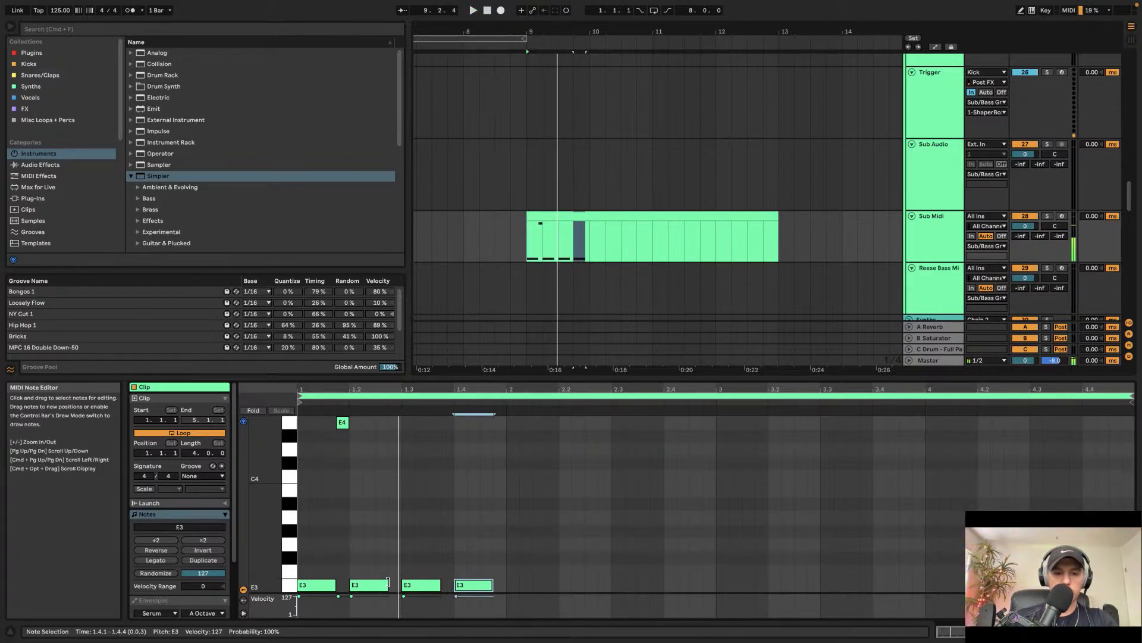
pyautogui.moveTo(388, 583); pyautogui.dragTo(375, 585)
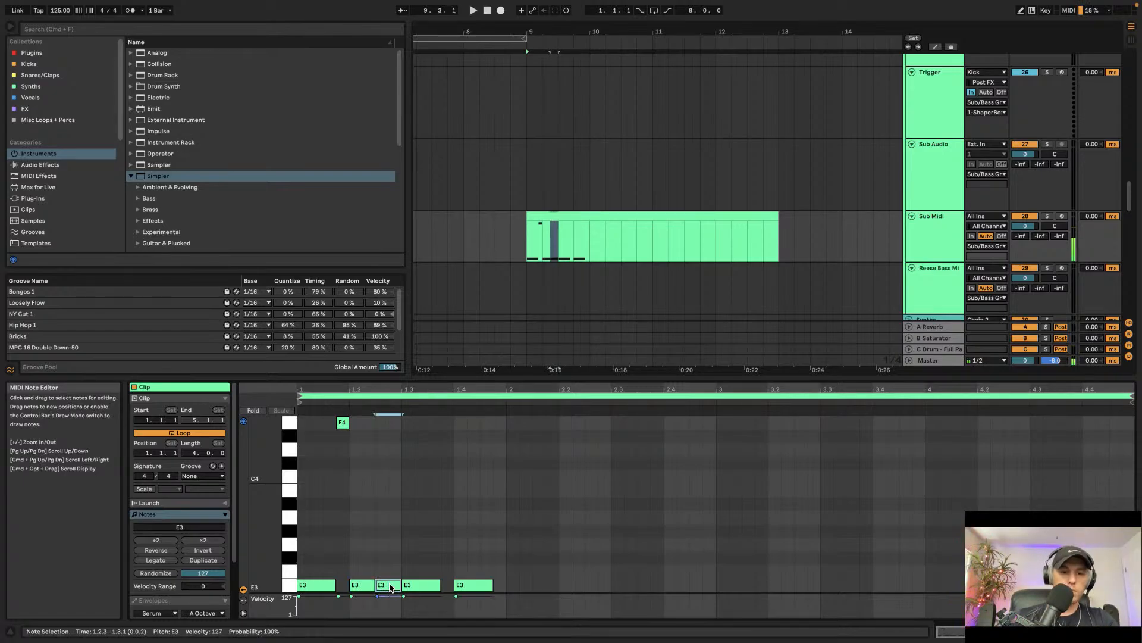
pyautogui.press('Up')
pyautogui.press('Up')
pyautogui.press('Up')
pyautogui.press('Up')
pyautogui.press('Up')
pyautogui.press('Up')
pyautogui.press('Up')
pyautogui.press('space')
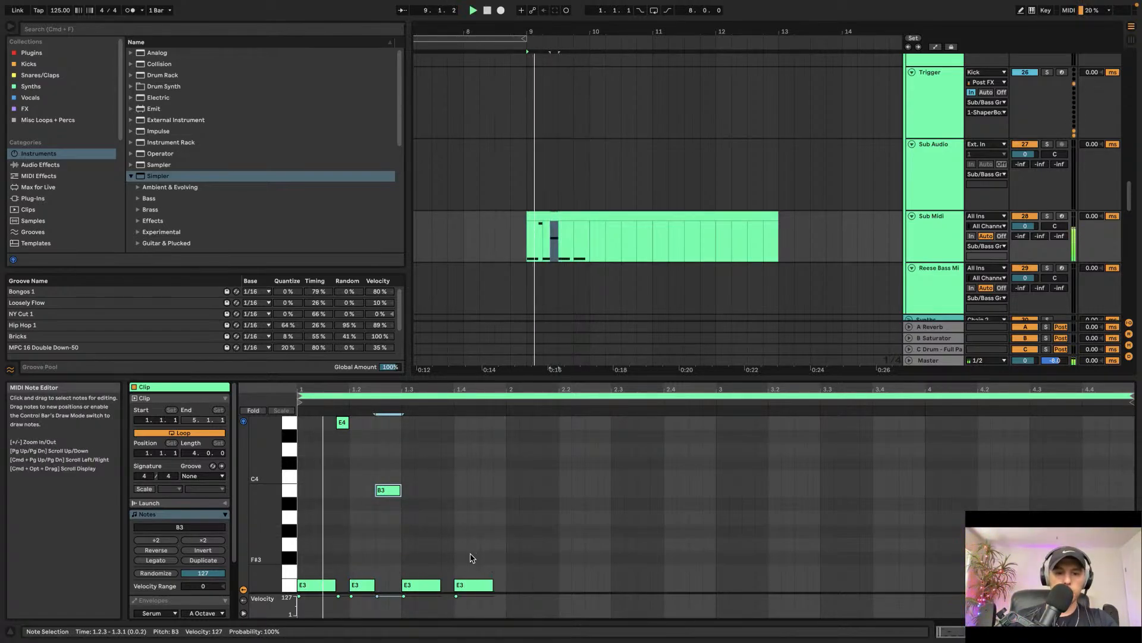
# Step: Duplicate the first bar's notes into bar 2 and add repeated short E3 notes from 2.1.1 onward
pyautogui.click(474, 584)
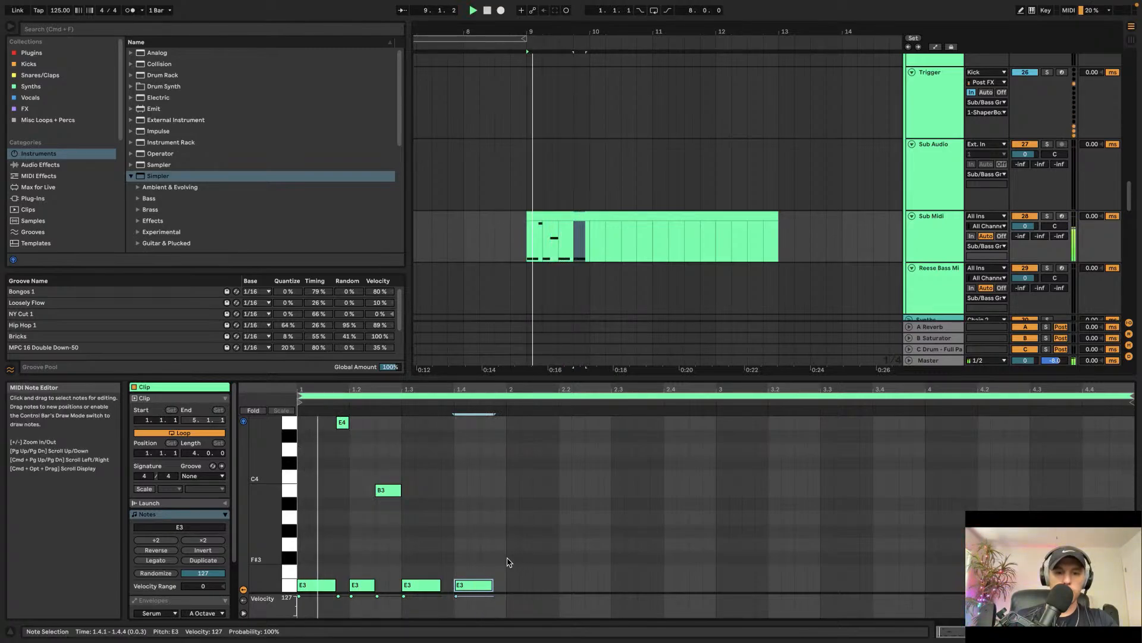
pyautogui.moveTo(507, 559); pyautogui.dragTo(261, 601)
pyautogui.press('super+d')
pyautogui.click(531, 521)
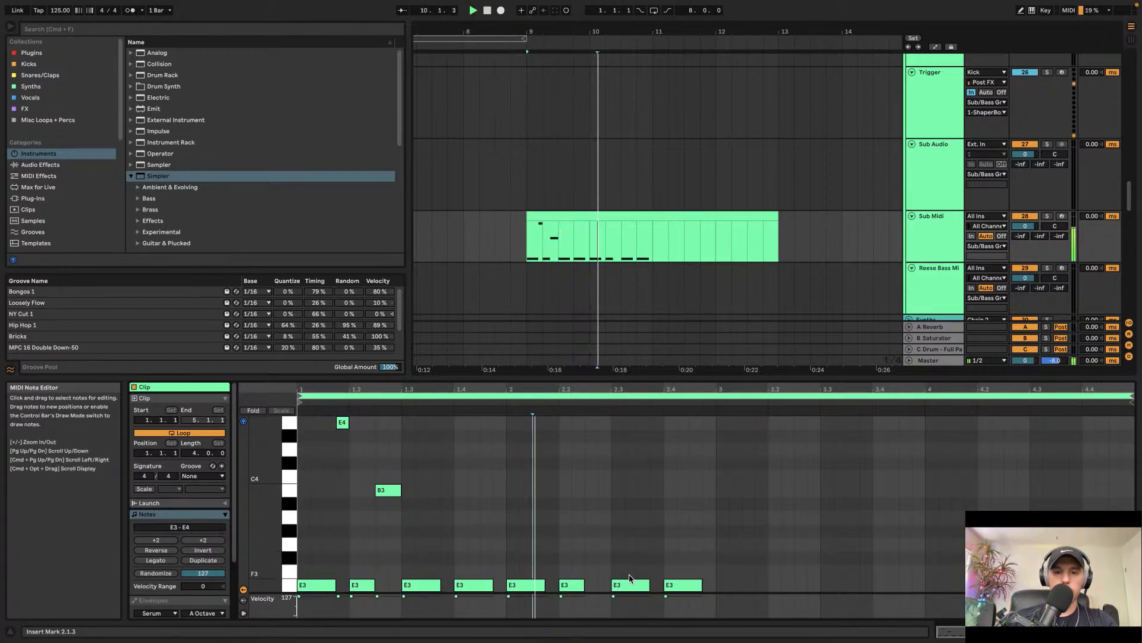
pyautogui.moveTo(543, 585); pyautogui.dragTo(532, 585)
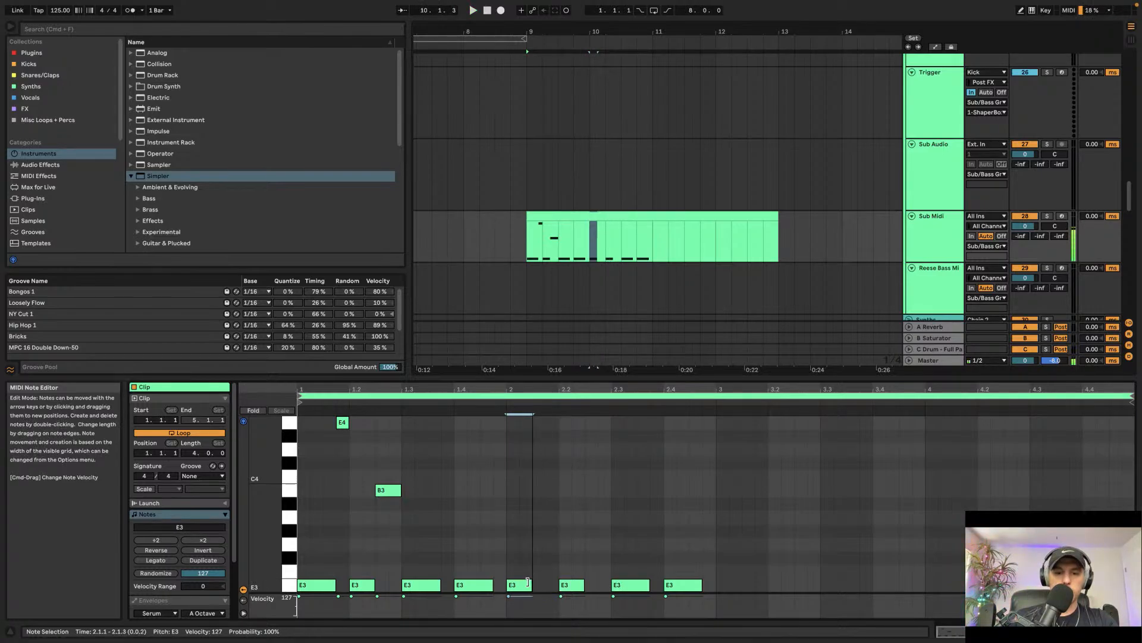
pyautogui.press('super+d')
pyautogui.press('space')
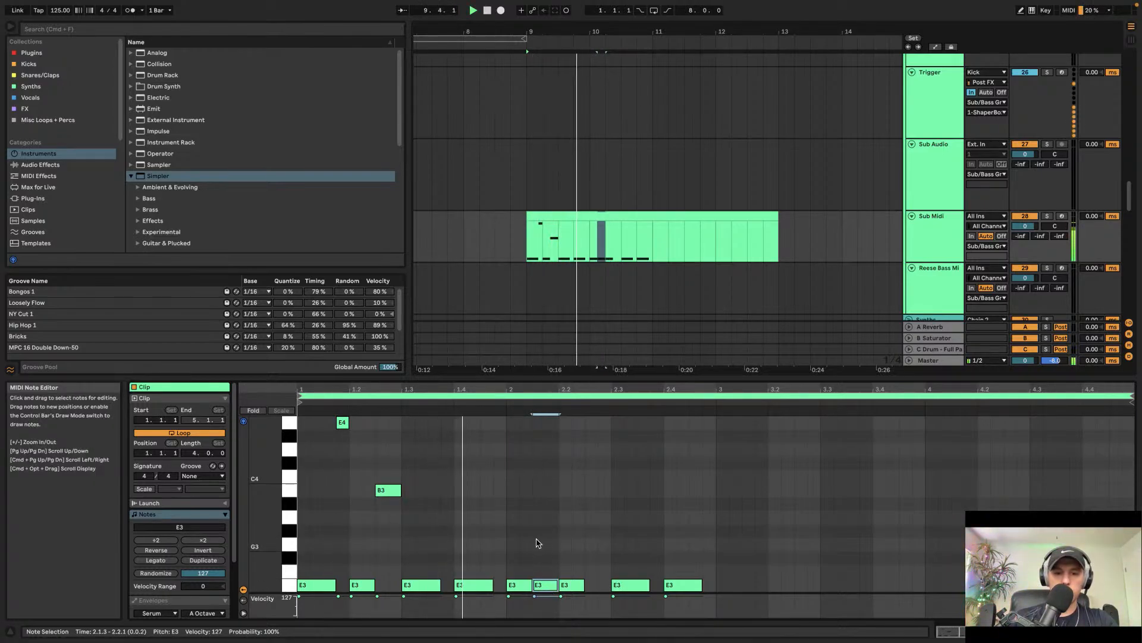
pyautogui.press('super+d')
pyautogui.press('super+d')
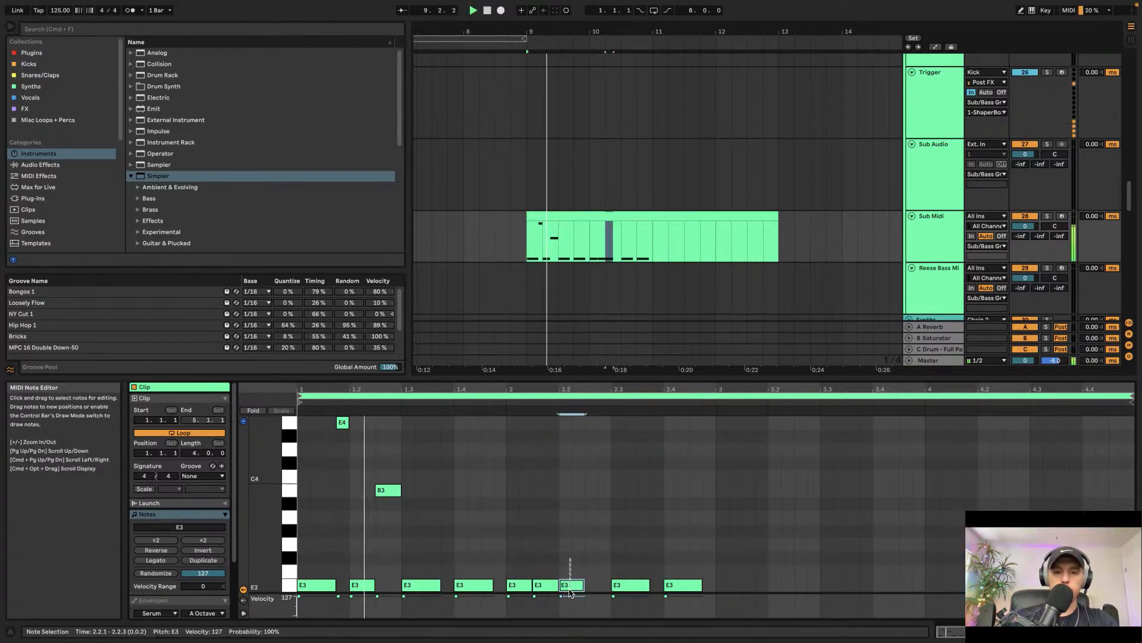
# Step: Raise the short note at 2.2.1 an octave to E4 and lengthen the E3 note at 2.4.1 to end at 3.1.1
pyautogui.hotkey('shift', 'Up')
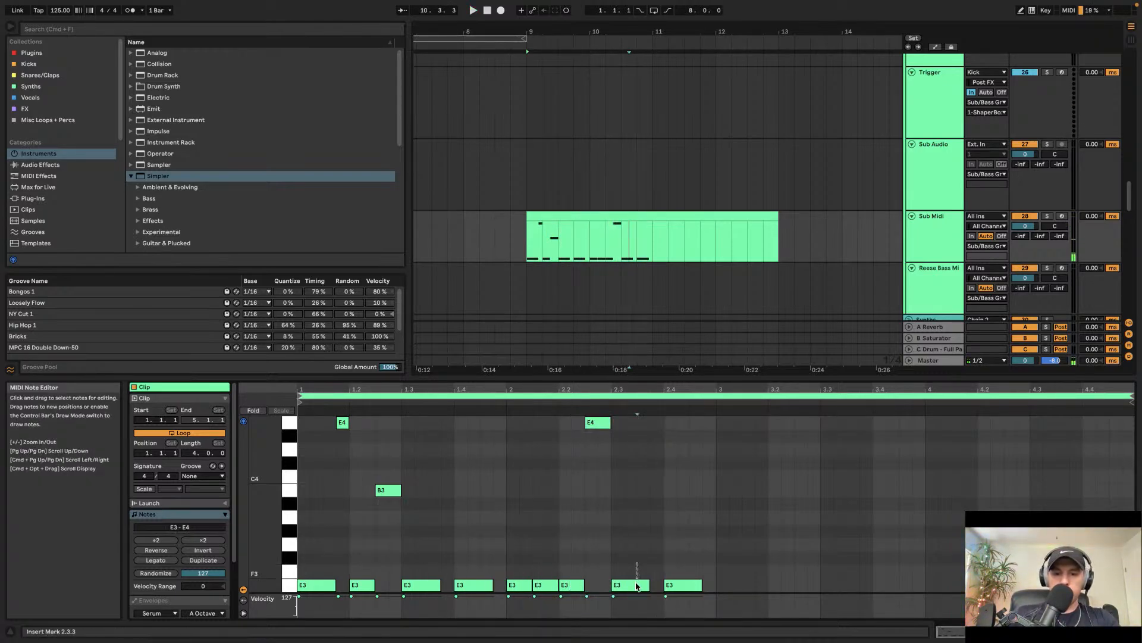
pyautogui.click(631, 585)
pyautogui.click(678, 586)
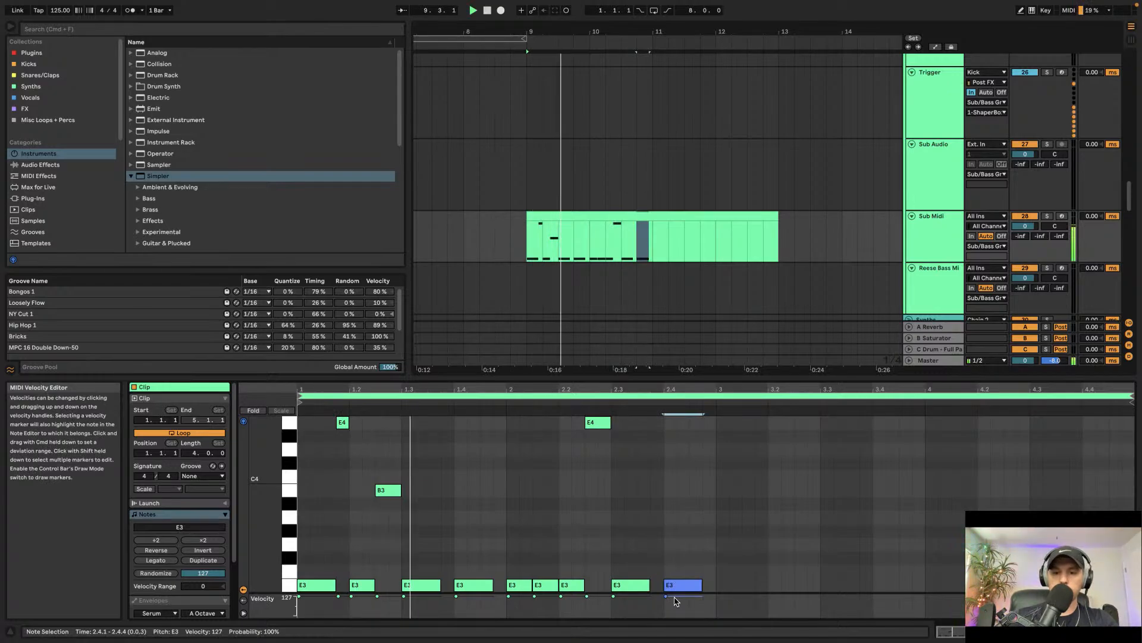
pyautogui.hotkey('shift', 'Right')
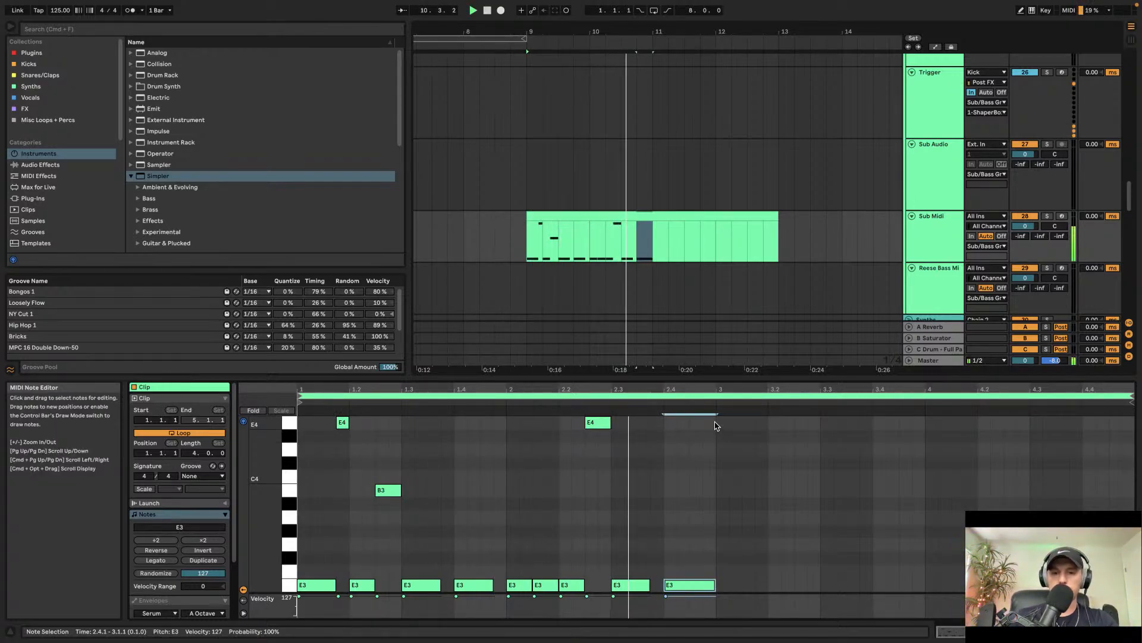
# Step: Select all notes of the first two bars and duplicate them into bars 3 and 4
pyautogui.moveTo(717, 423); pyautogui.dragTo(251, 640)
pyautogui.press('super+d')
# Step: Open Serum on Sub Midi and edit the harmonics of Oscillator A's wavetable in the table editor
pyautogui.doubleClick(954, 228)
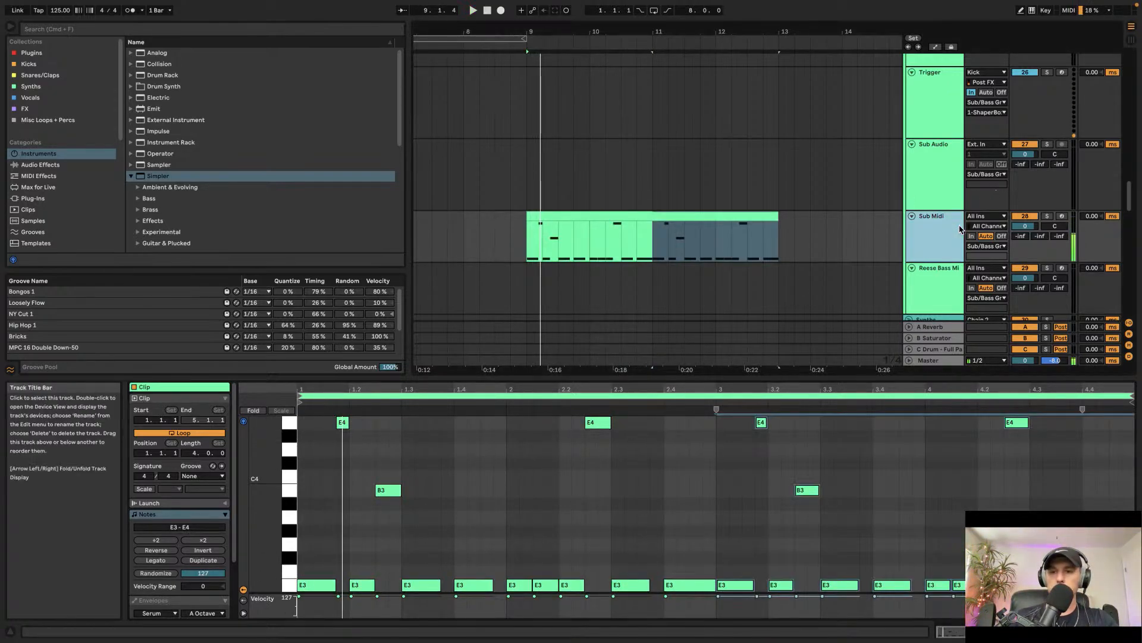
pyautogui.scroll(5, 951, 244)
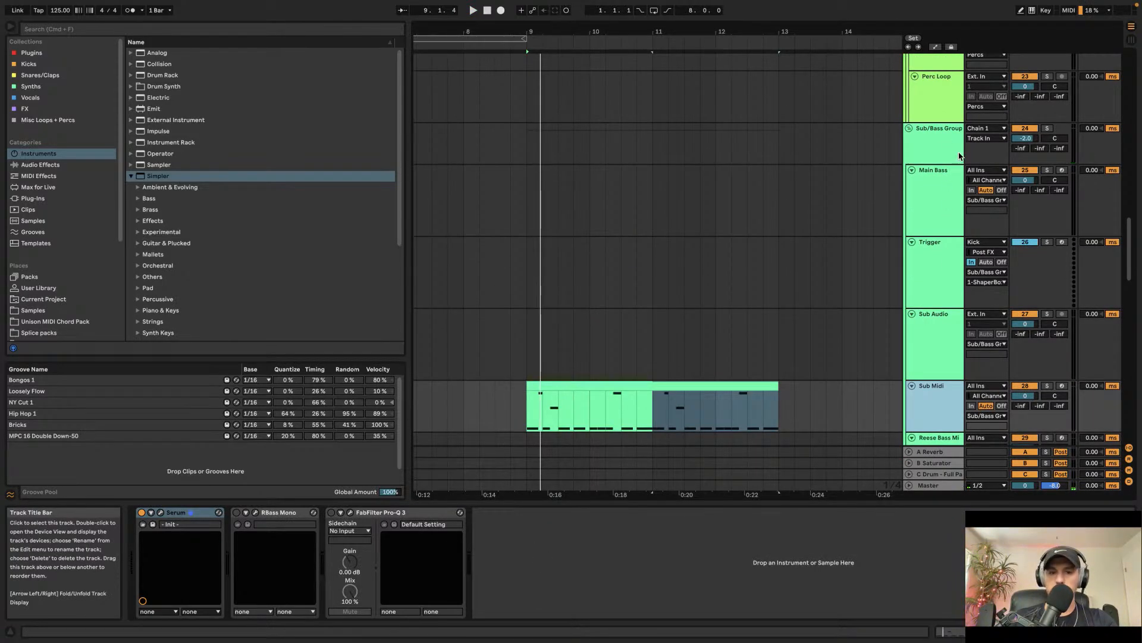
pyautogui.click(160, 512)
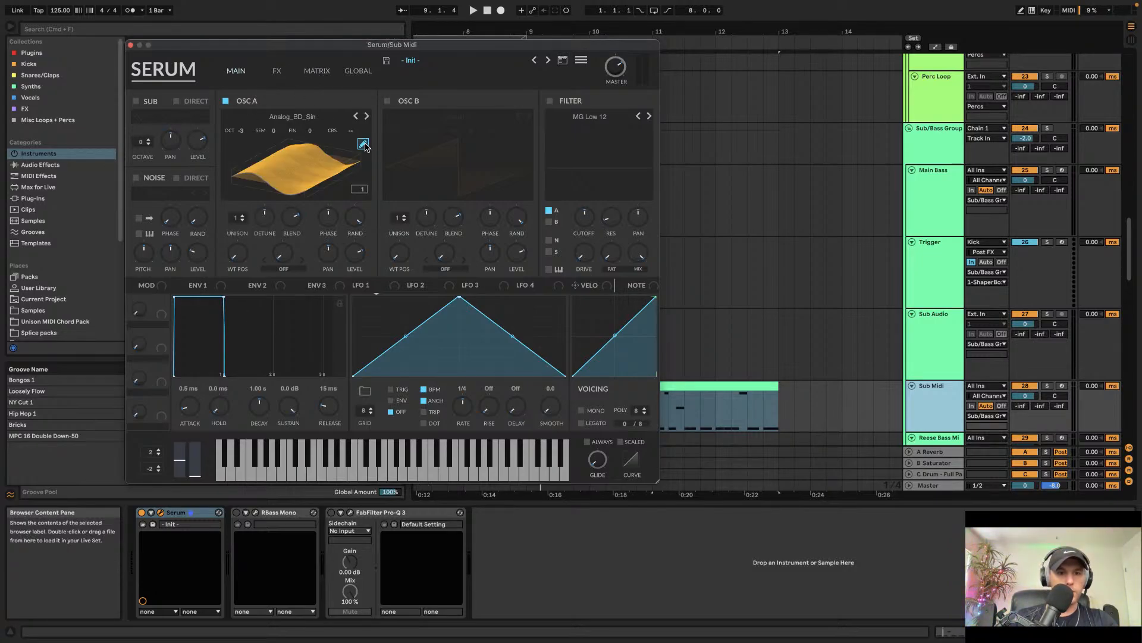
pyautogui.click(367, 148)
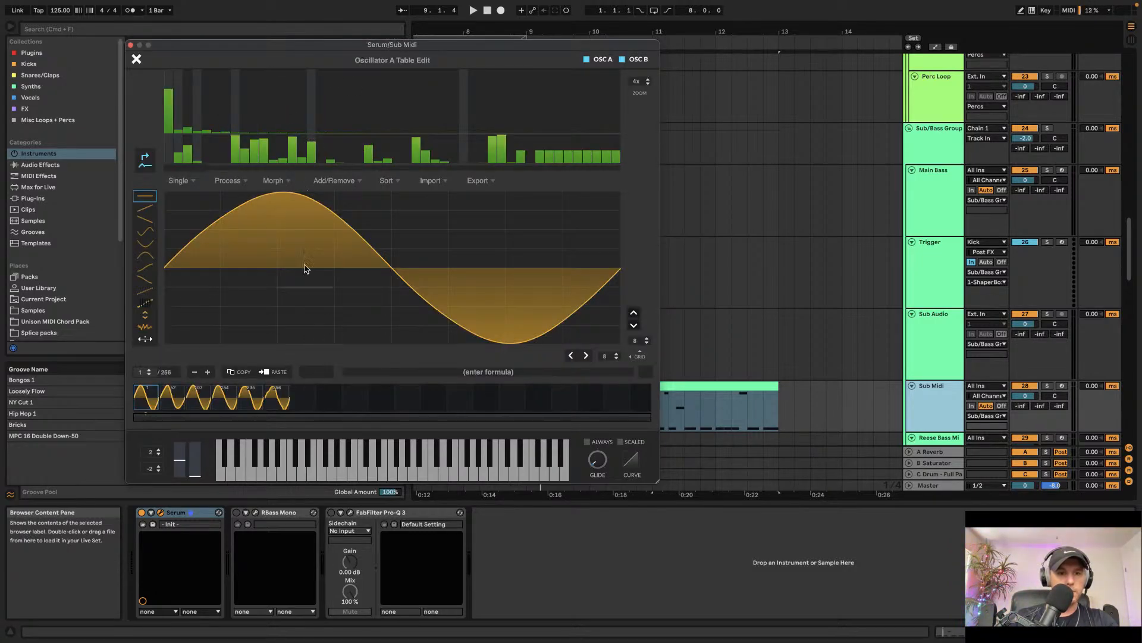
pyautogui.click(292, 112)
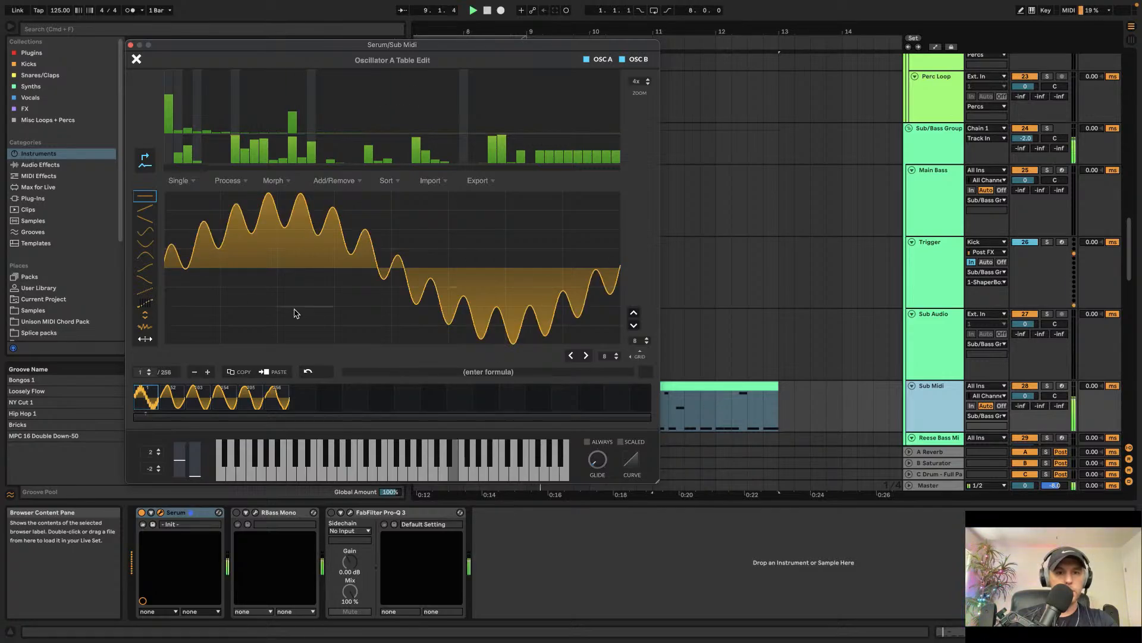
pyautogui.click(293, 136)
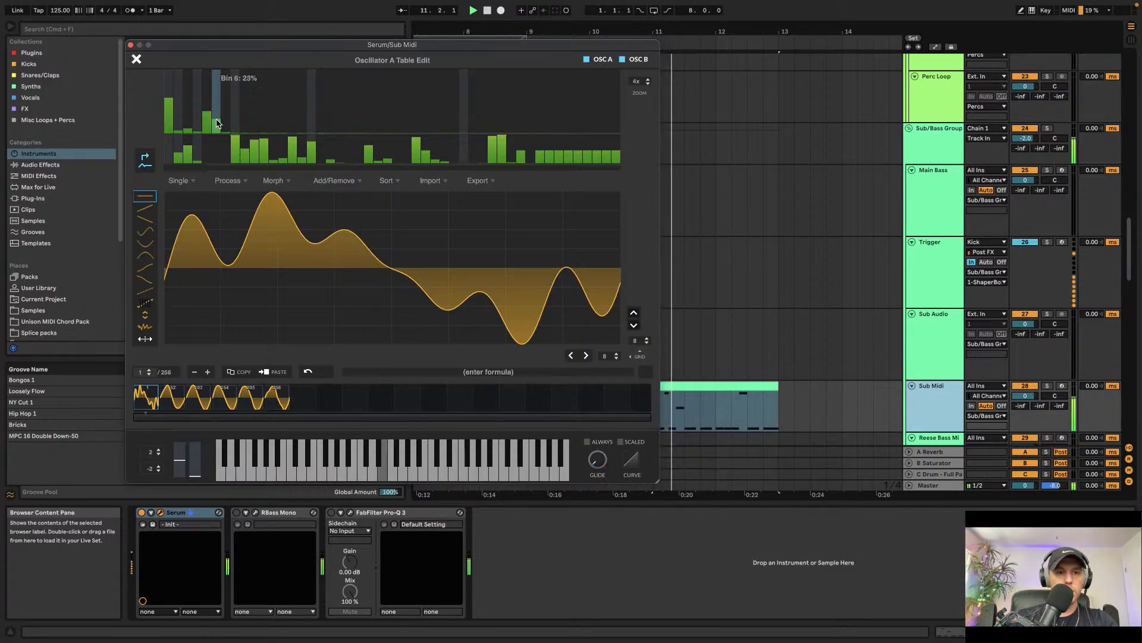
pyautogui.click(216, 128)
pyautogui.click(208, 123)
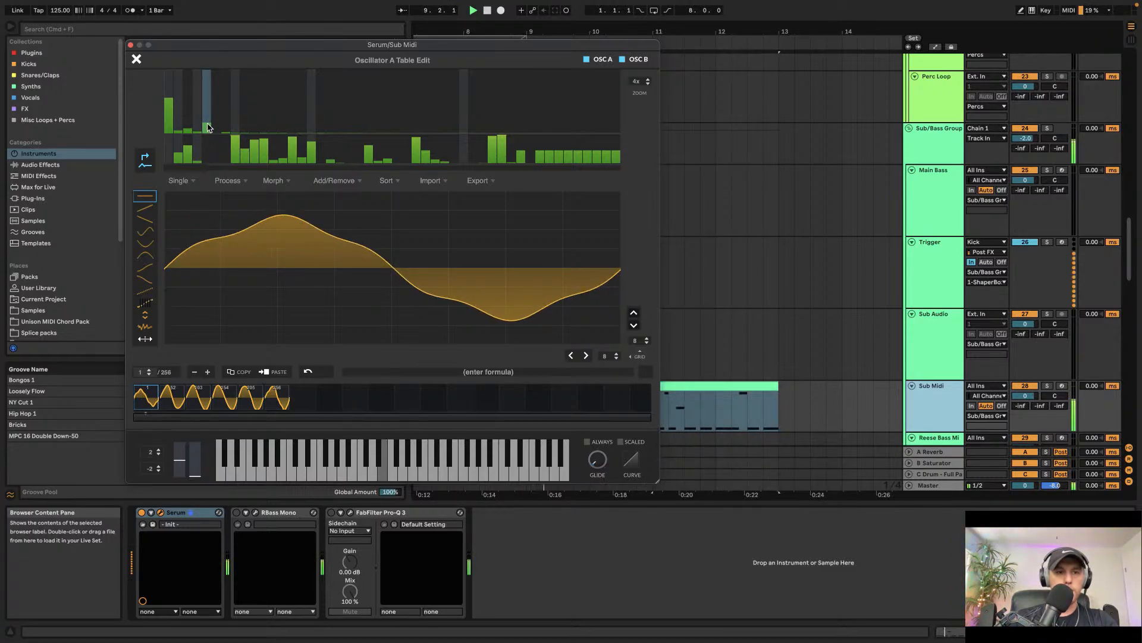
pyautogui.click(207, 135)
pyautogui.click(189, 114)
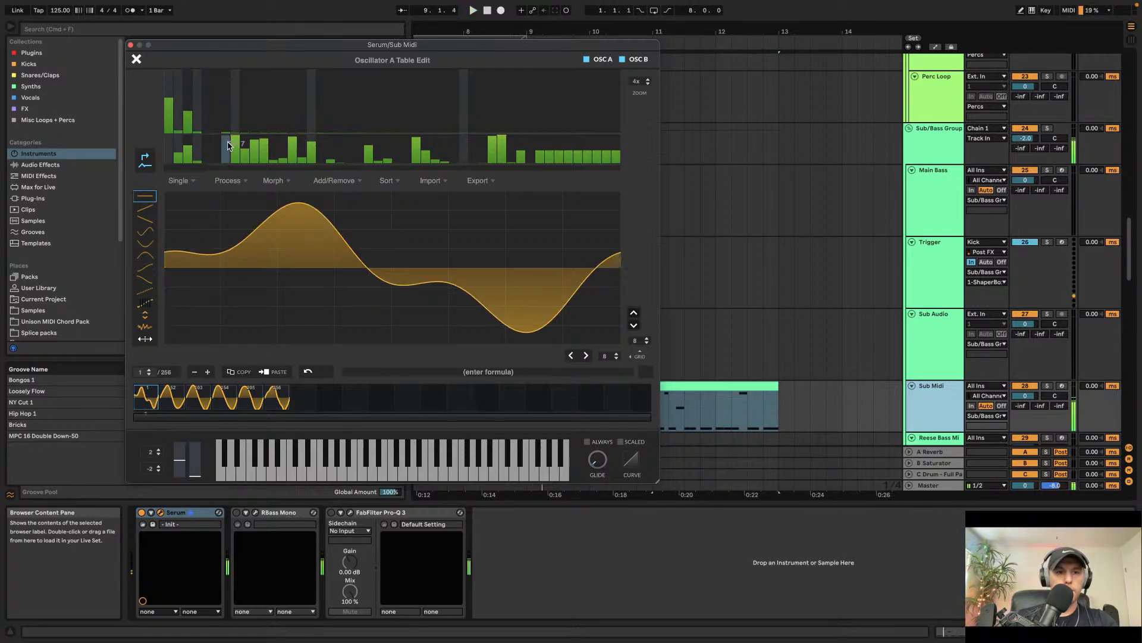
pyautogui.click(137, 59)
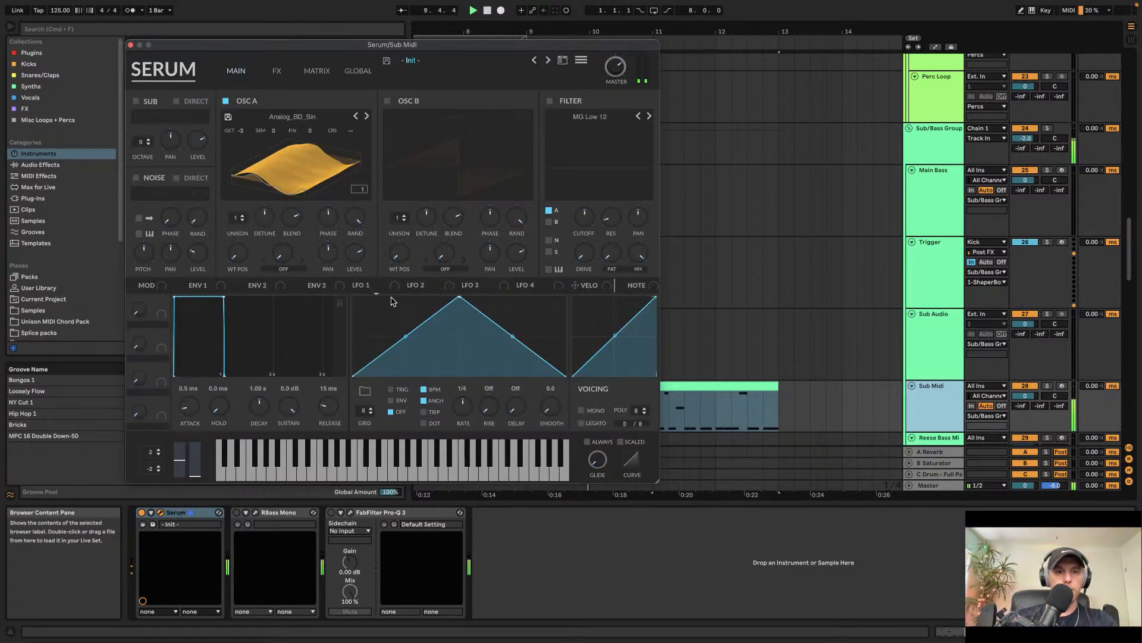
# Step: Set Oscillator A's wavetable position to 38 and enable the Distortion effect in Serum's FX page
pyautogui.click(310, 165)
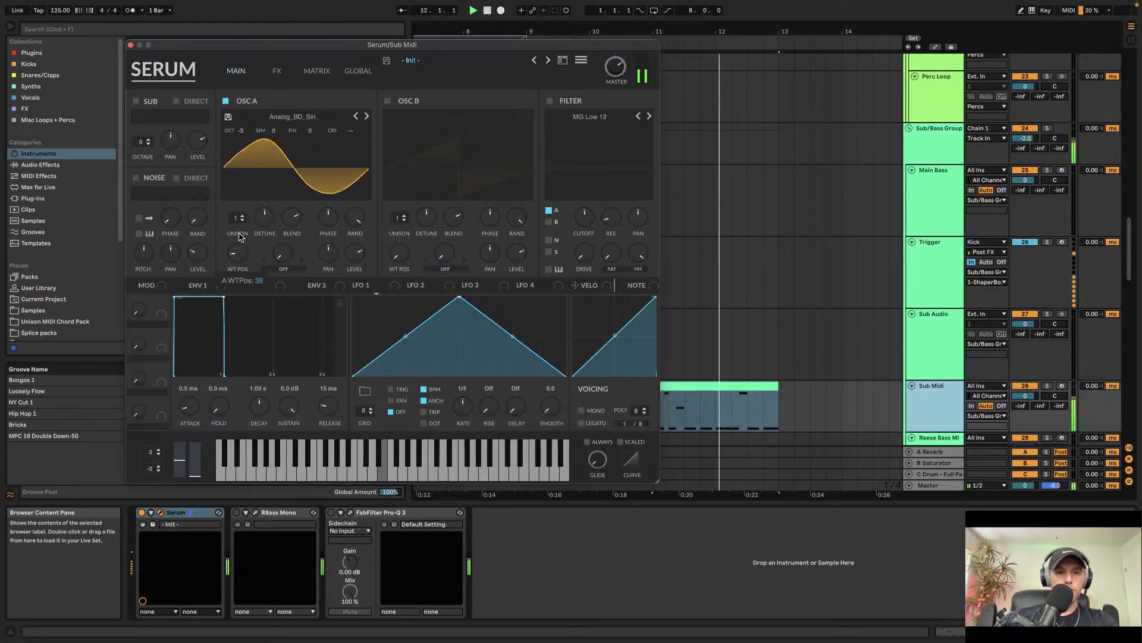
pyautogui.moveTo(242, 253); pyautogui.dragTo(249, 199)
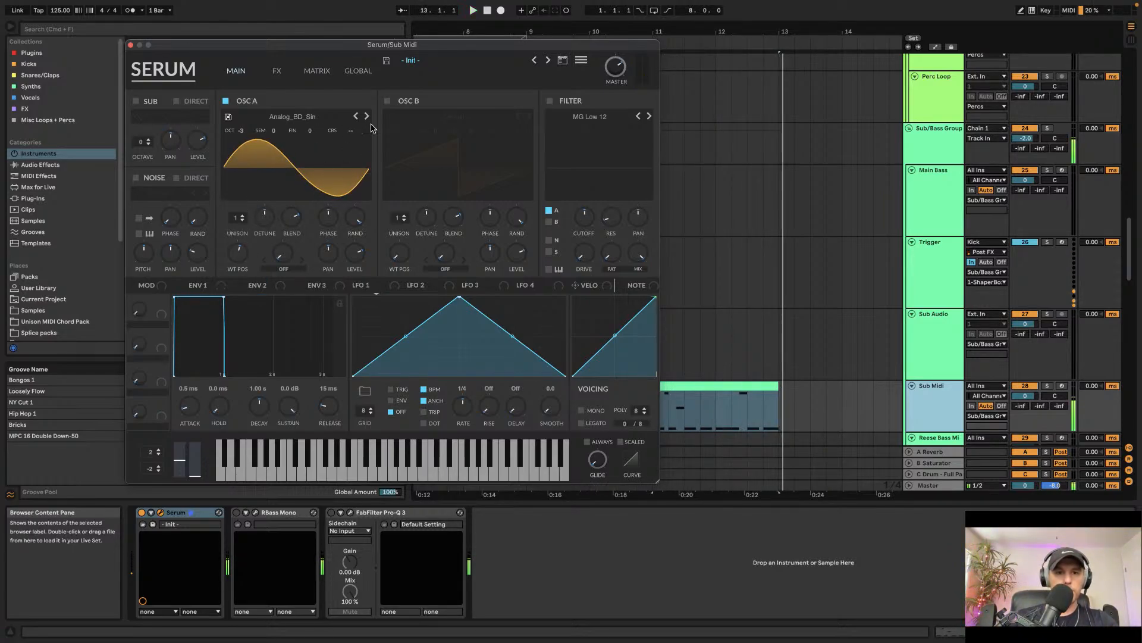
pyautogui.click(276, 71)
pyautogui.click(142, 122)
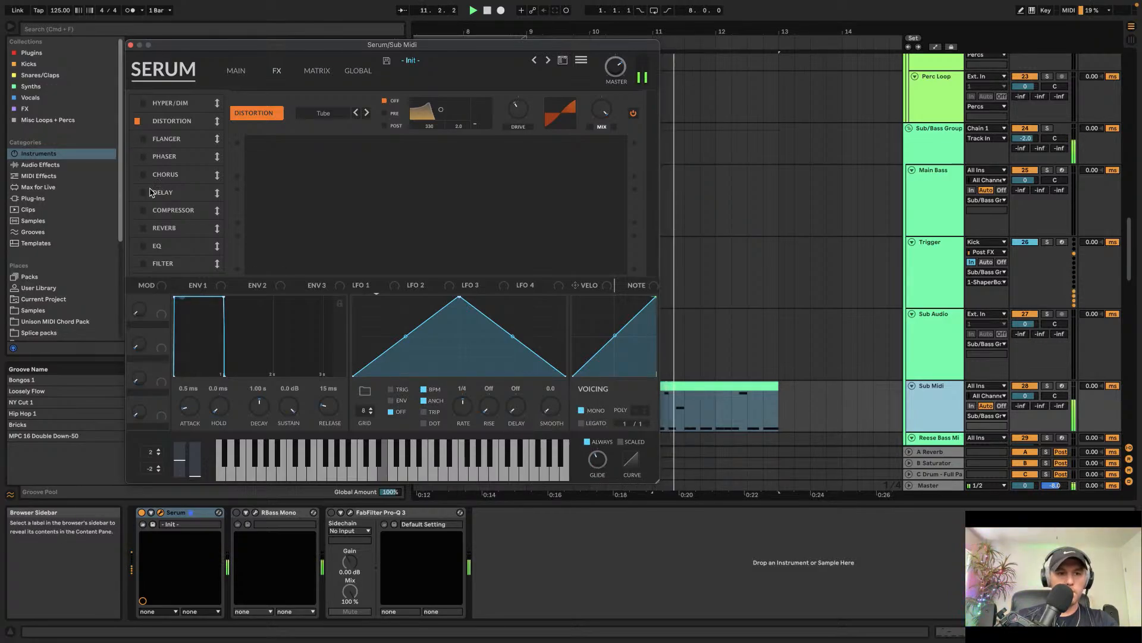
# Step: Play back the arrangement to audition the sub-bass sound and pattern
pyautogui.press('space')
pyautogui.moveTo(601, 465)
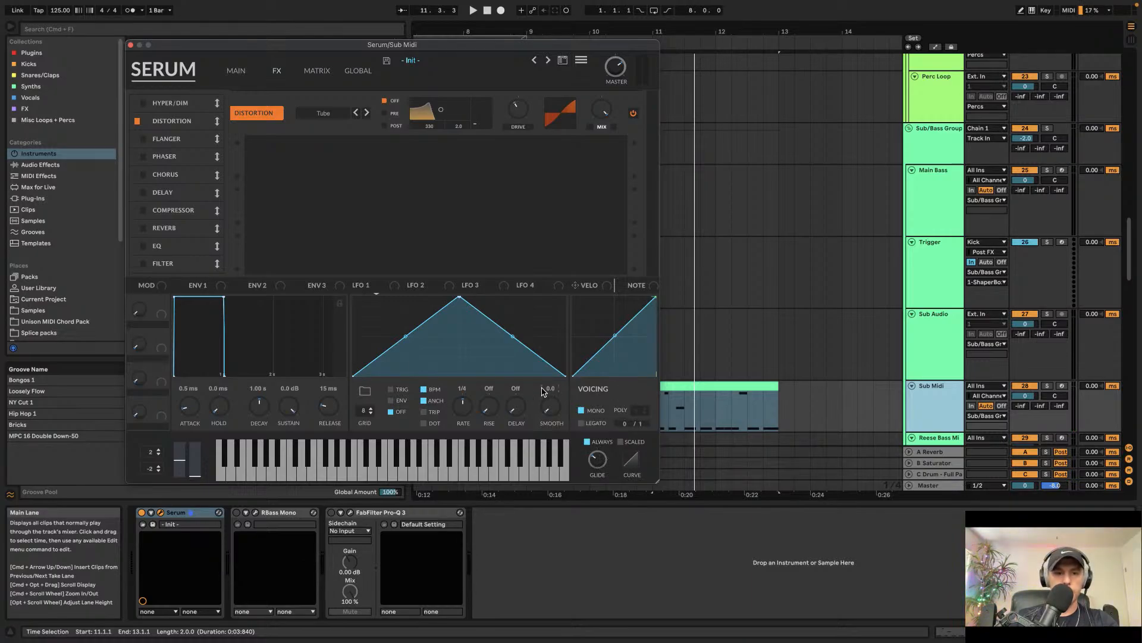
pyautogui.press('space')
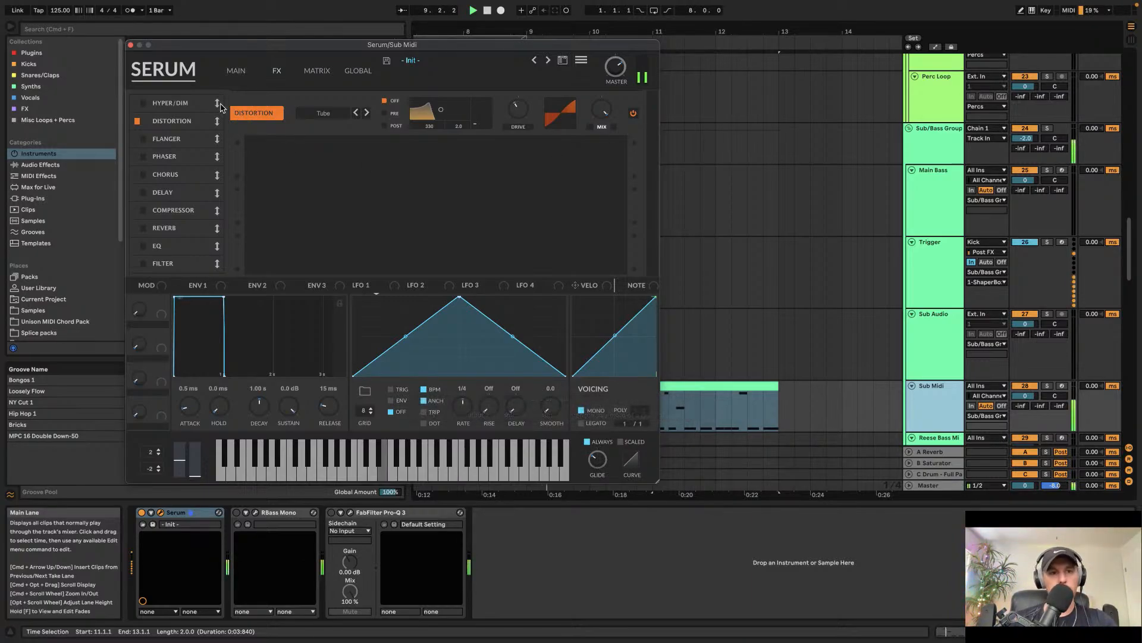
pyautogui.click(130, 45)
pyautogui.scroll(-5, 708, 217)
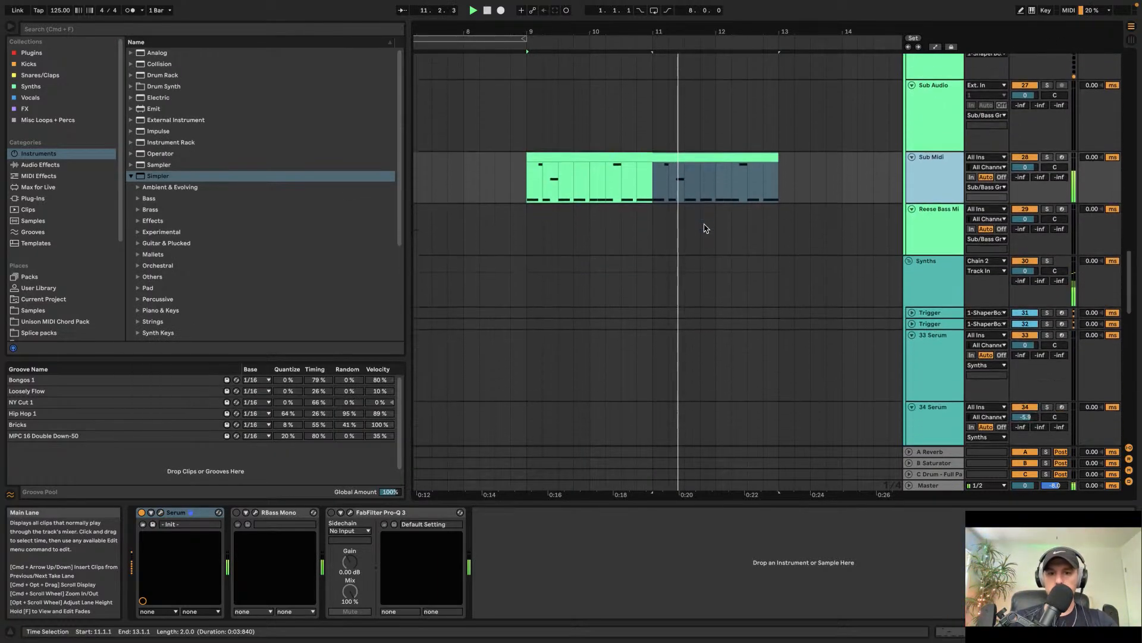
pyautogui.scroll(-4, 705, 229)
pyautogui.scroll(5, 706, 230)
pyautogui.click(649, 244)
pyautogui.click(569, 265)
pyautogui.press('space')
pyautogui.press('space')
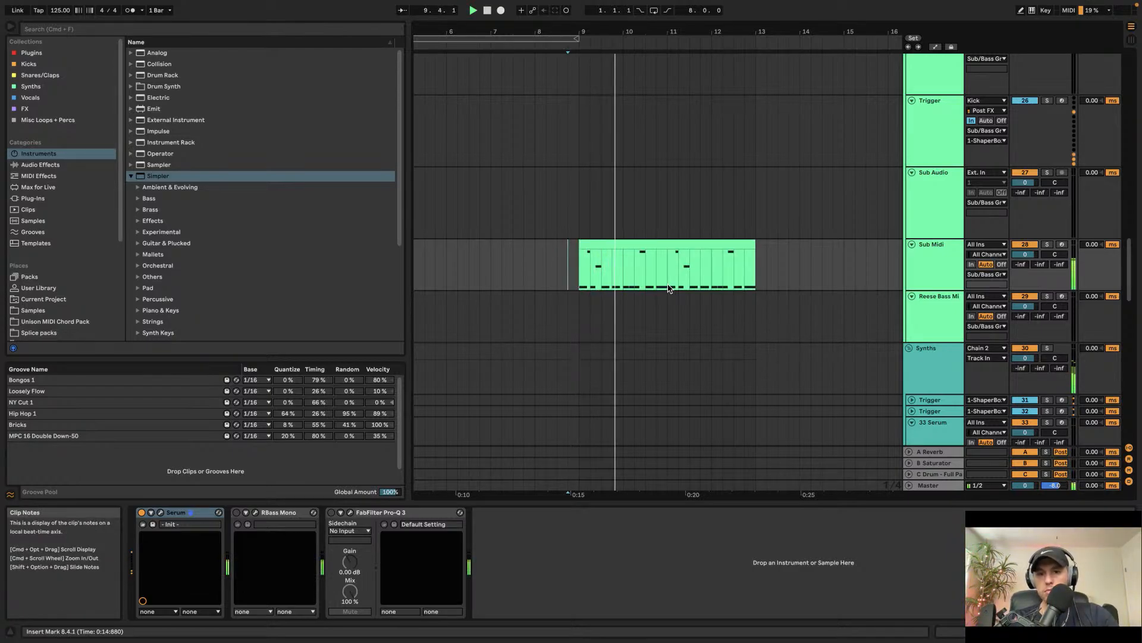
# Step: Lower the volume of track 38 Cymatics to -8.8 dB
pyautogui.scroll(3, 669, 288)
pyautogui.click(716, 299)
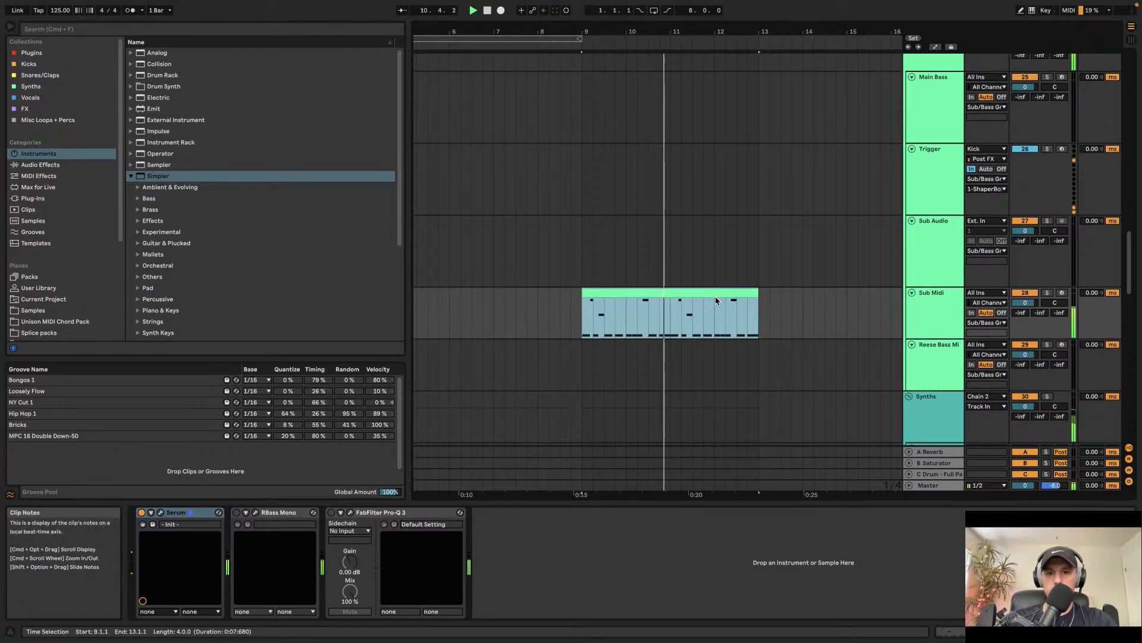
pyautogui.scroll(-10, 704, 293)
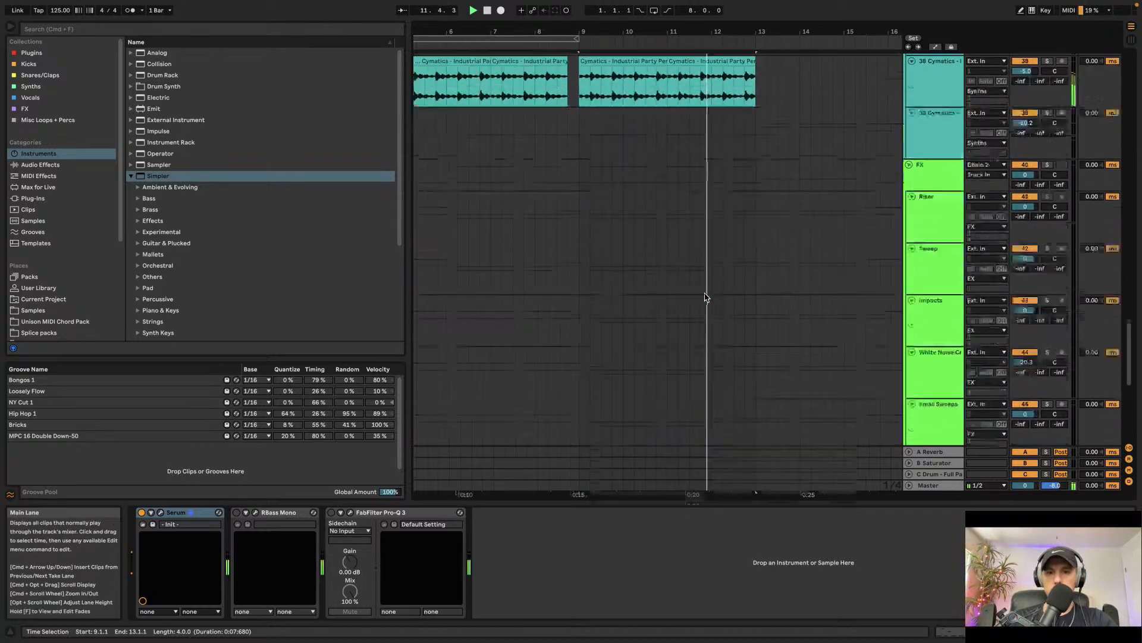
pyautogui.moveTo(1012, 238); pyautogui.dragTo(1012, 246)
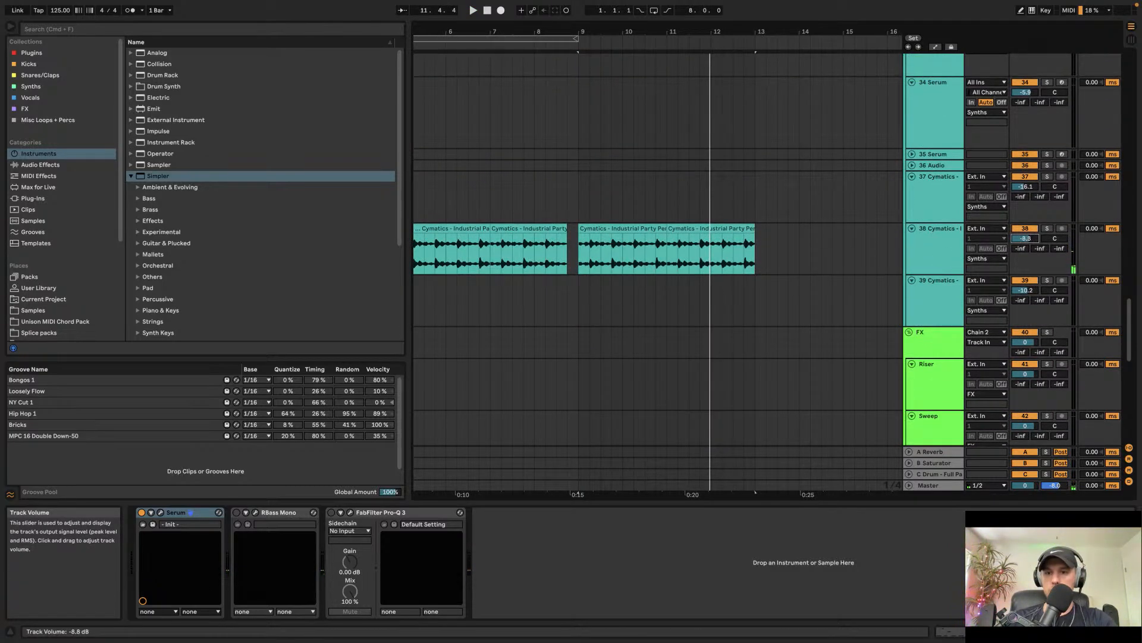
# Step: Play the arrangement from the start and scroll through the tracks to review the mix
pyautogui.click(415, 207)
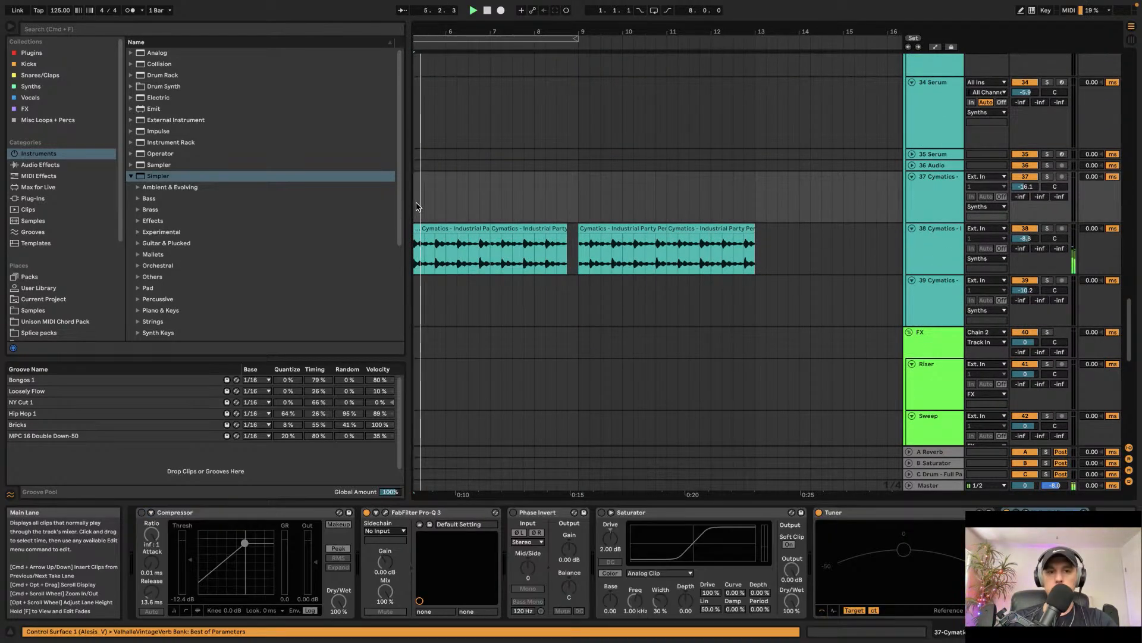
pyautogui.press('space')
pyautogui.hscroll(-2, 420, 207)
pyautogui.click(416, 204)
pyautogui.press('space')
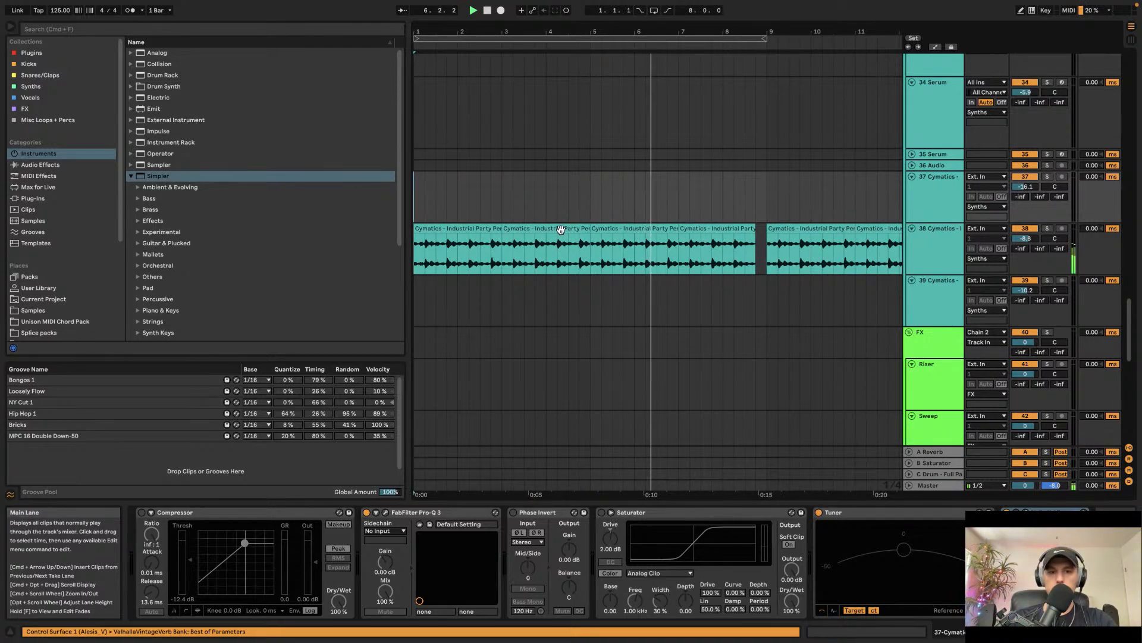
pyautogui.press('space')
pyautogui.scroll(-5, 562, 232)
pyautogui.scroll(10, 562, 232)
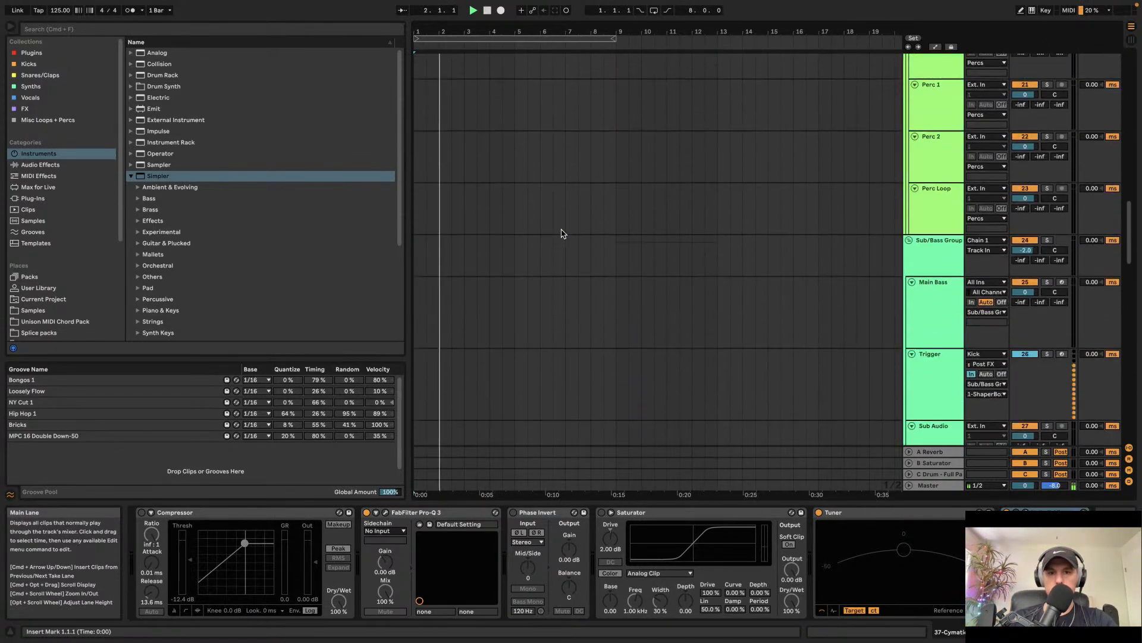
pyautogui.scroll(-5, 562, 234)
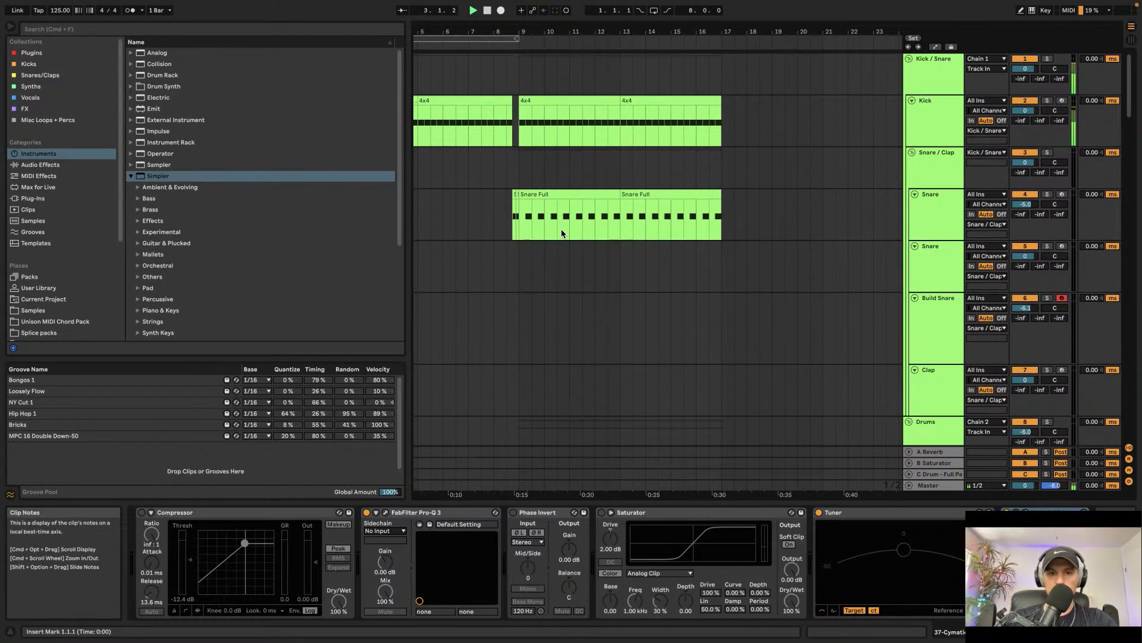
pyautogui.hscroll(-2, 562, 233)
pyautogui.scroll(-5, 561, 234)
pyautogui.scroll(-15, 562, 233)
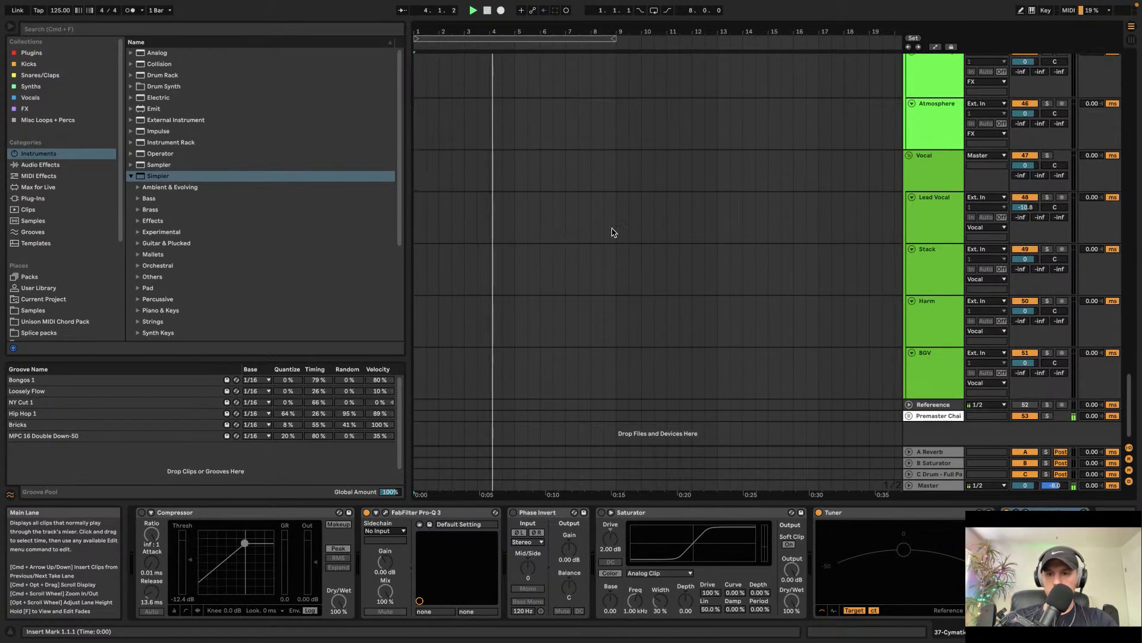
# Step: Browse the Samples FX Uplifters folder and preview Evolution Of Sound -Uplifter 5 125.wav
pyautogui.click(33, 310)
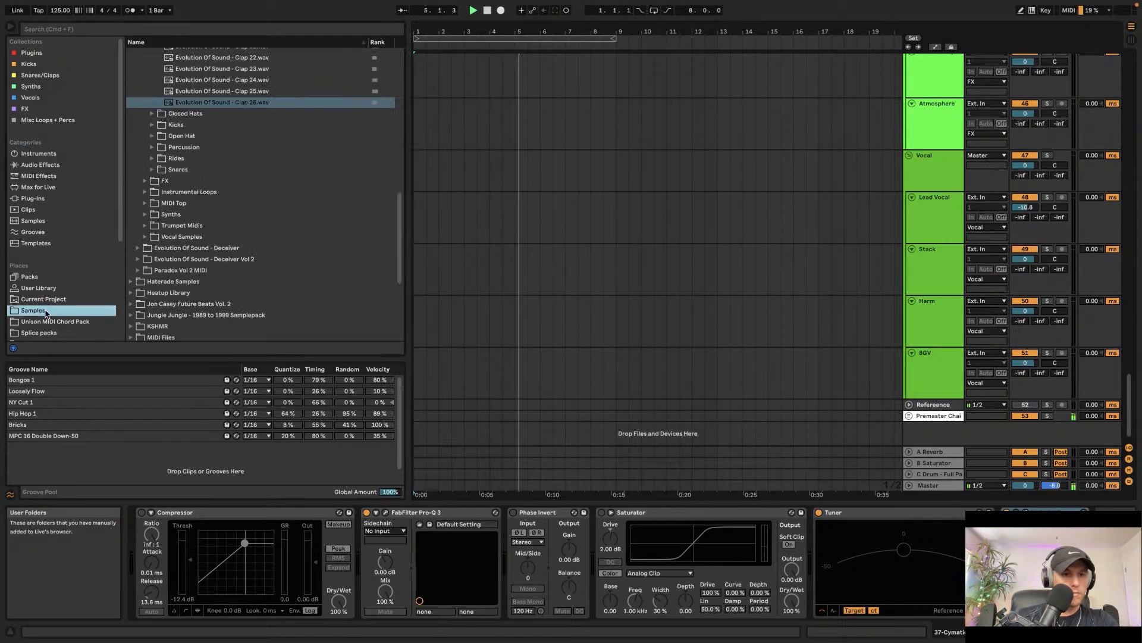
pyautogui.click(145, 181)
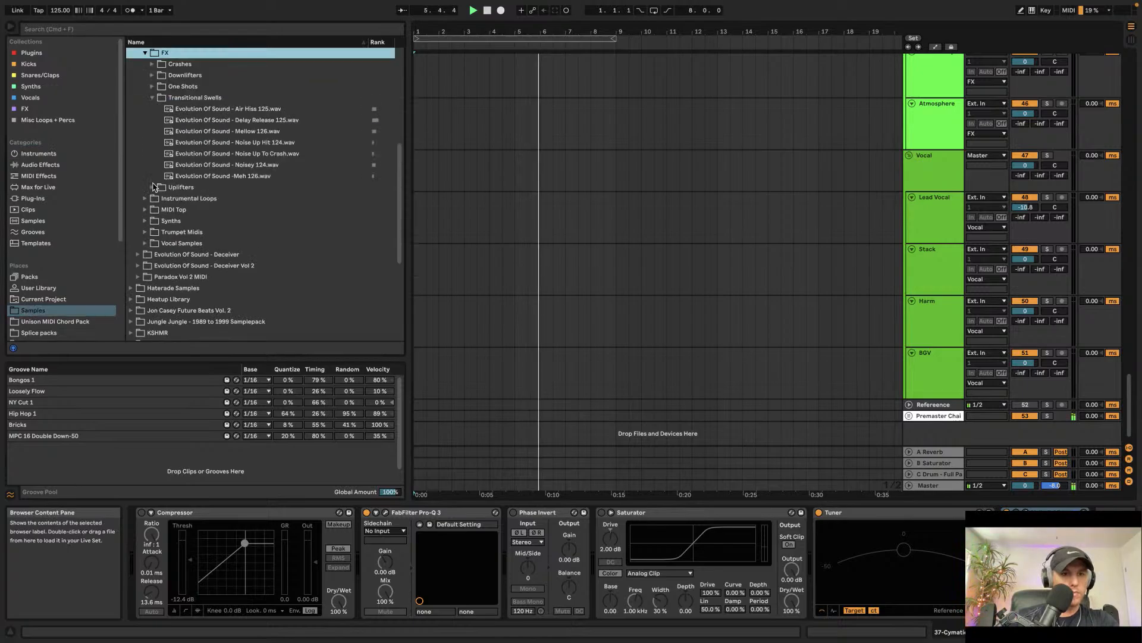
pyautogui.click(158, 98)
pyautogui.click(156, 187)
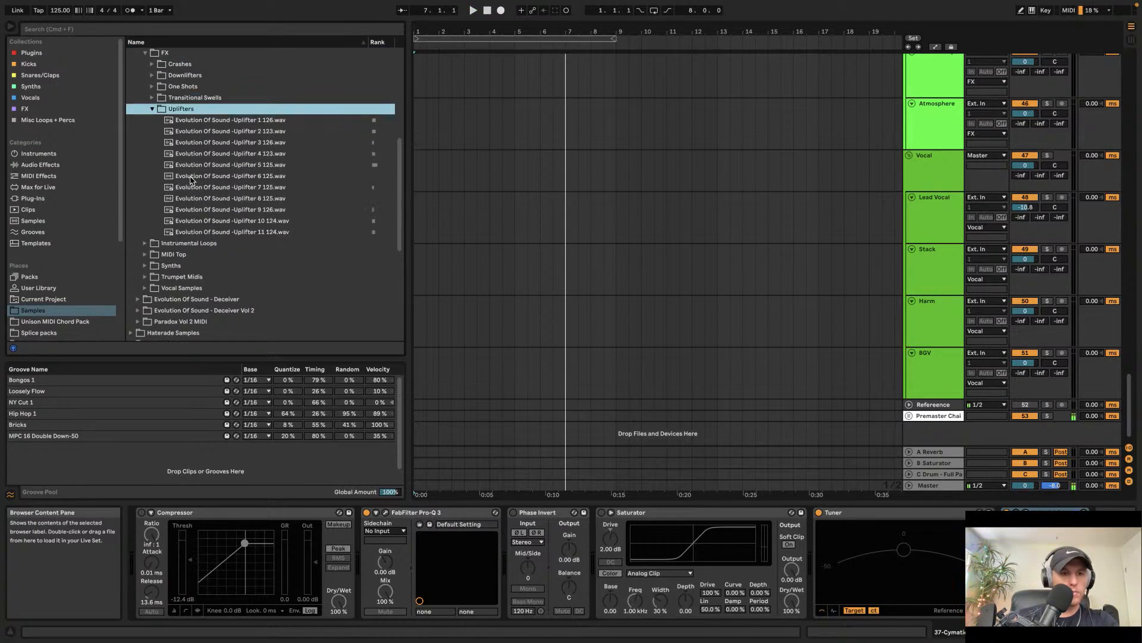
pyautogui.click(206, 166)
# Step: Place Evolution Of Sound -Uplifter 5 125.wav on the Sweep track starting at bar 25
pyautogui.scroll(5, 648, 194)
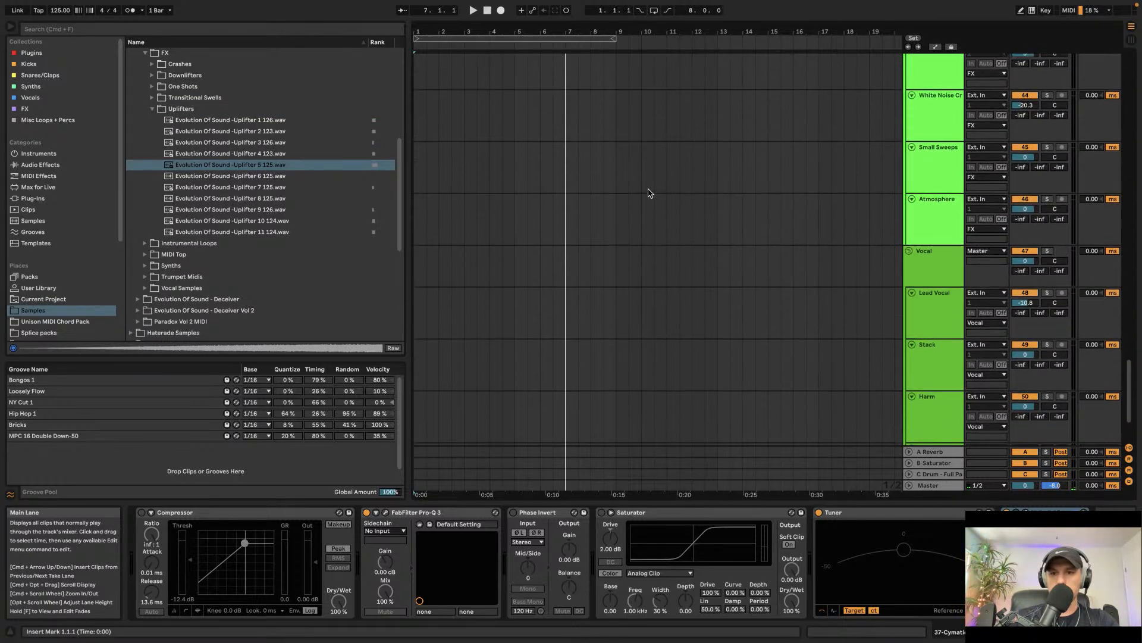
pyautogui.scroll(-3, 644, 191)
pyautogui.scroll(-5, 643, 191)
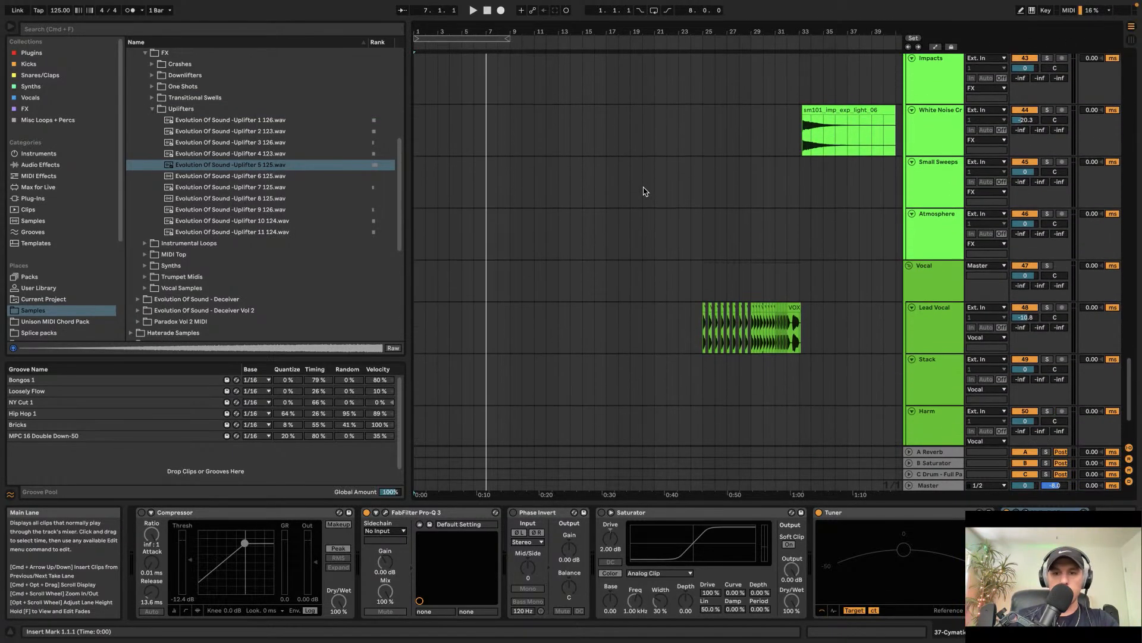
pyautogui.scroll(5, 519, 173)
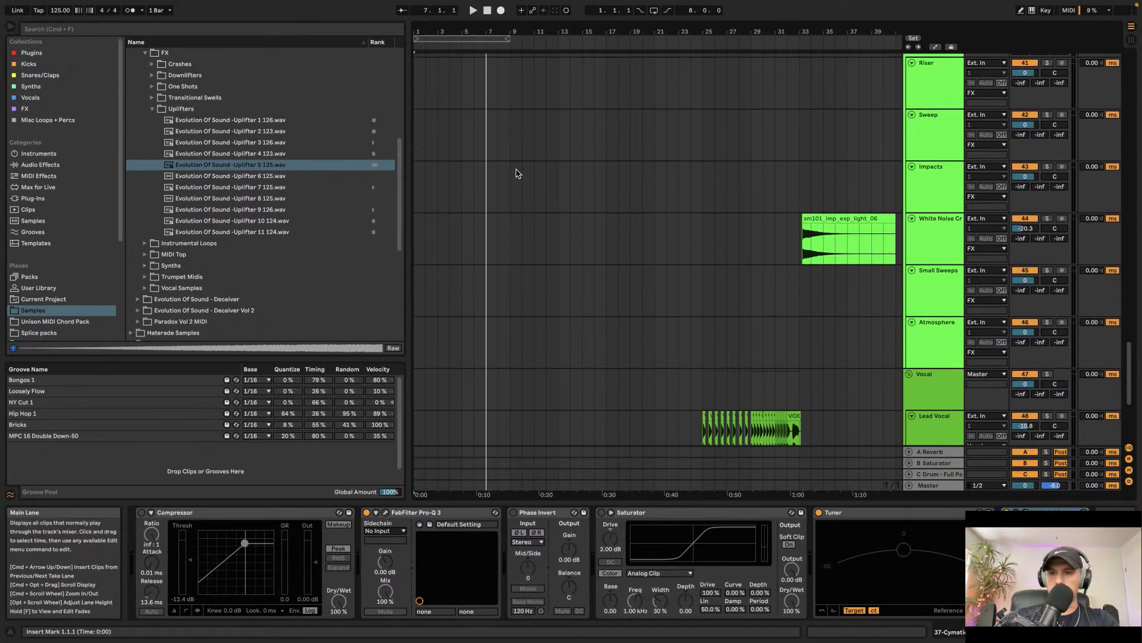
pyautogui.click(279, 166)
pyautogui.moveTo(271, 170); pyautogui.dragTo(704, 138)
# Step: Set the uplifter clip's warp mode to Re-Pitch
pyautogui.click(163, 533)
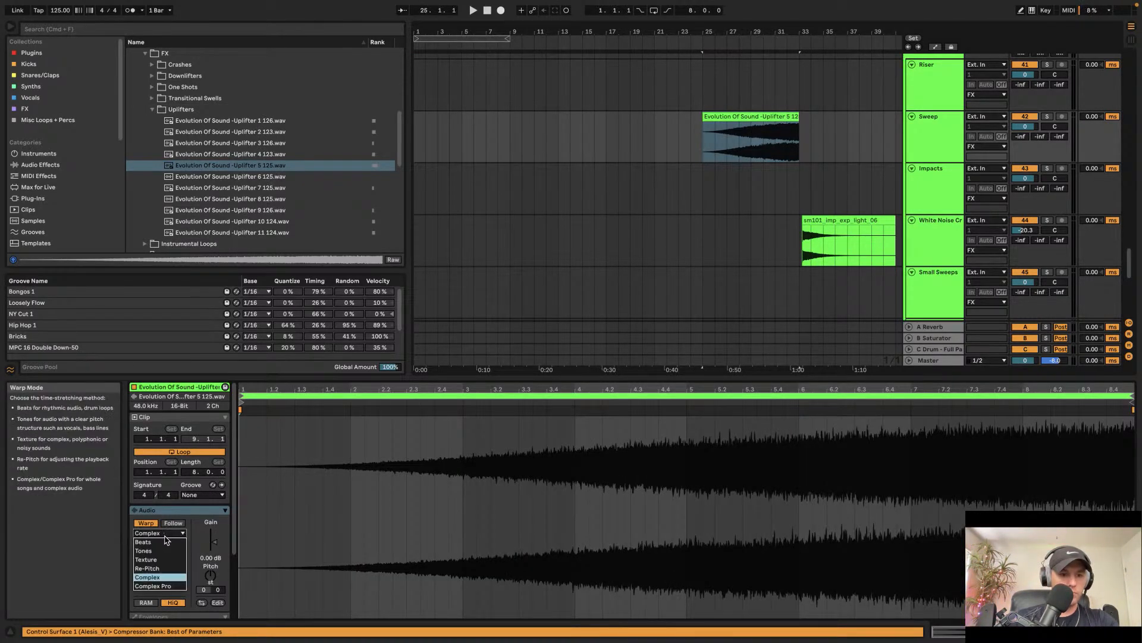
pyautogui.click(161, 568)
pyautogui.scroll(5, 785, 169)
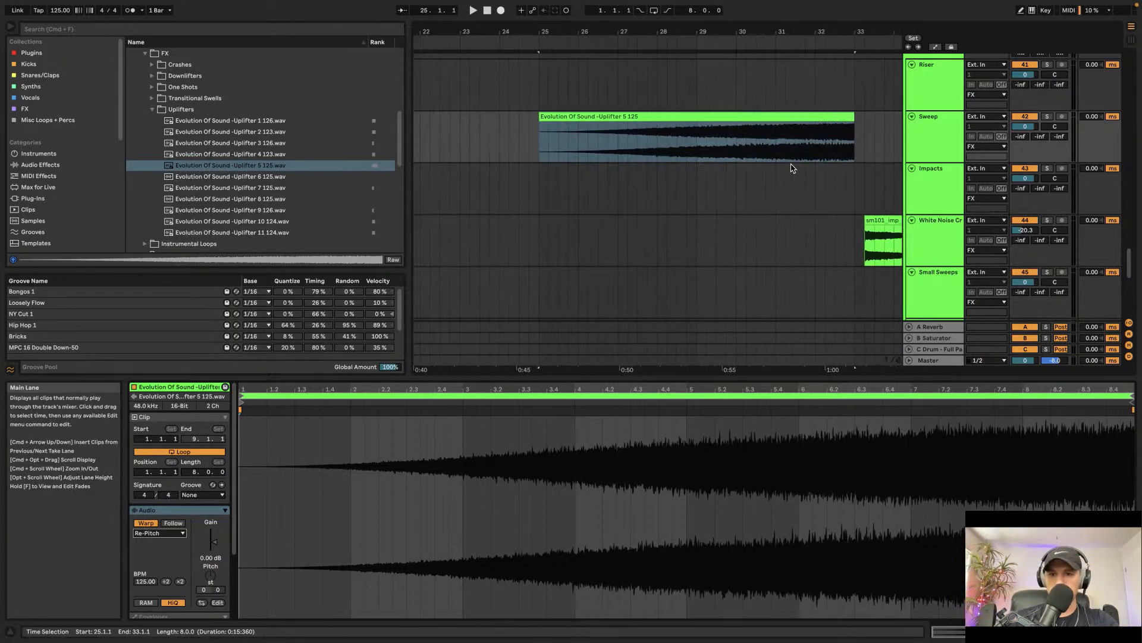
# Step: Shorten the uplifter clip to end at about bar 32, lower the Sweep track volume to about -10.7 dB, and play it back
pyautogui.moveTo(847, 117); pyautogui.dragTo(811, 116)
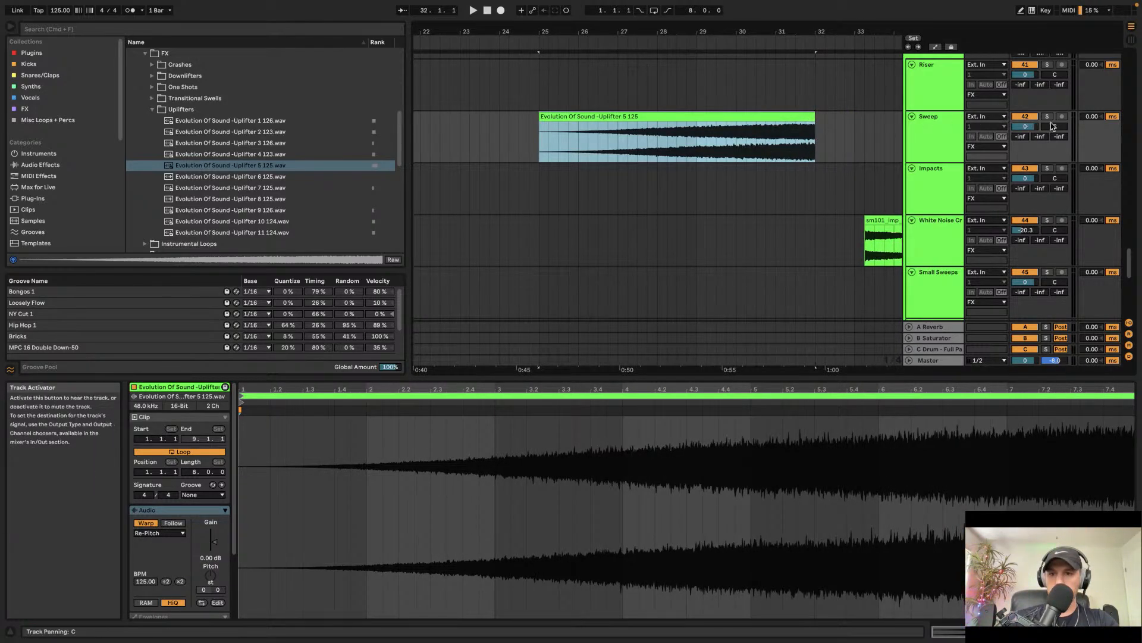
pyautogui.moveTo(1025, 126); pyautogui.dragTo(1025, 140)
pyautogui.click(765, 137)
pyautogui.press('space')
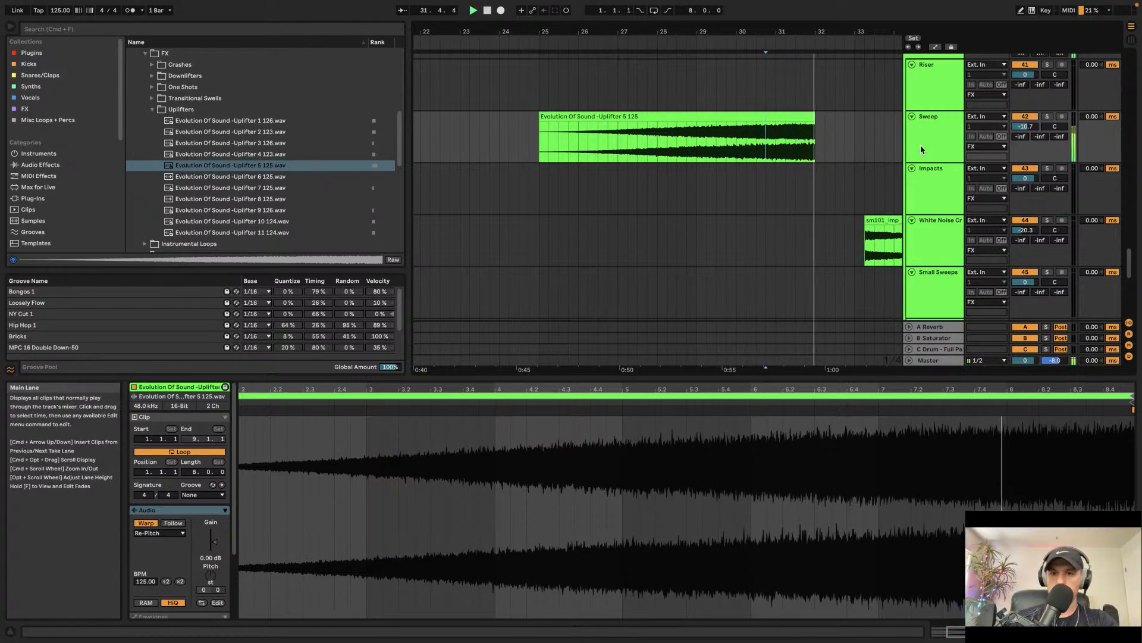
# Step: Inspect the Main Bass and Sub Midi clips and undo the last edit
pyautogui.scroll(-10, 851, 126)
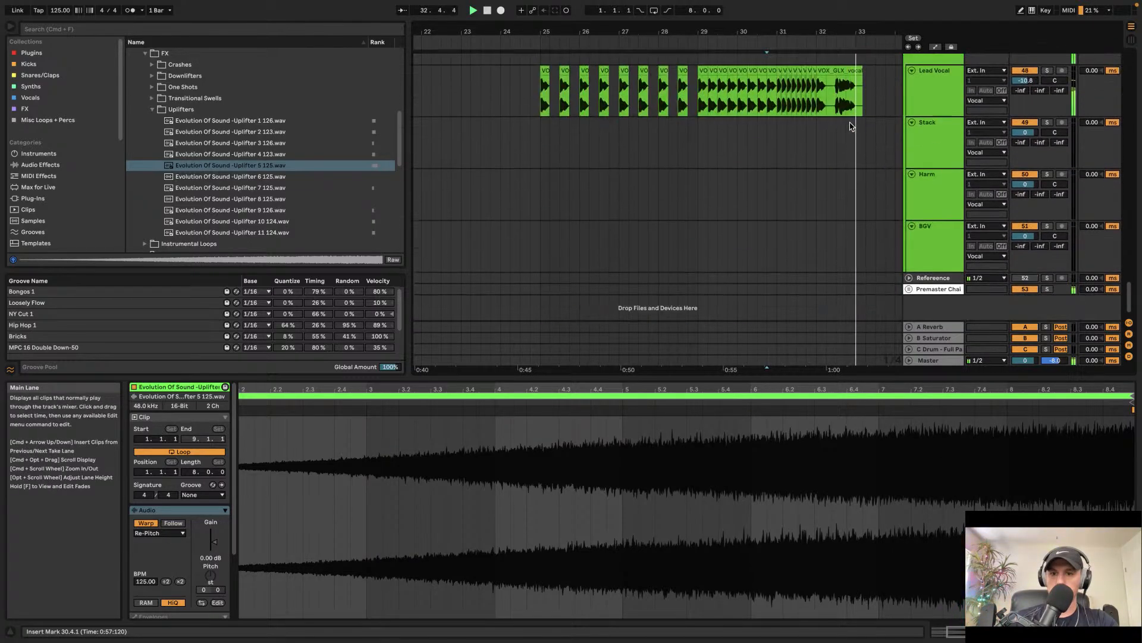
pyautogui.scroll(-15, 851, 126)
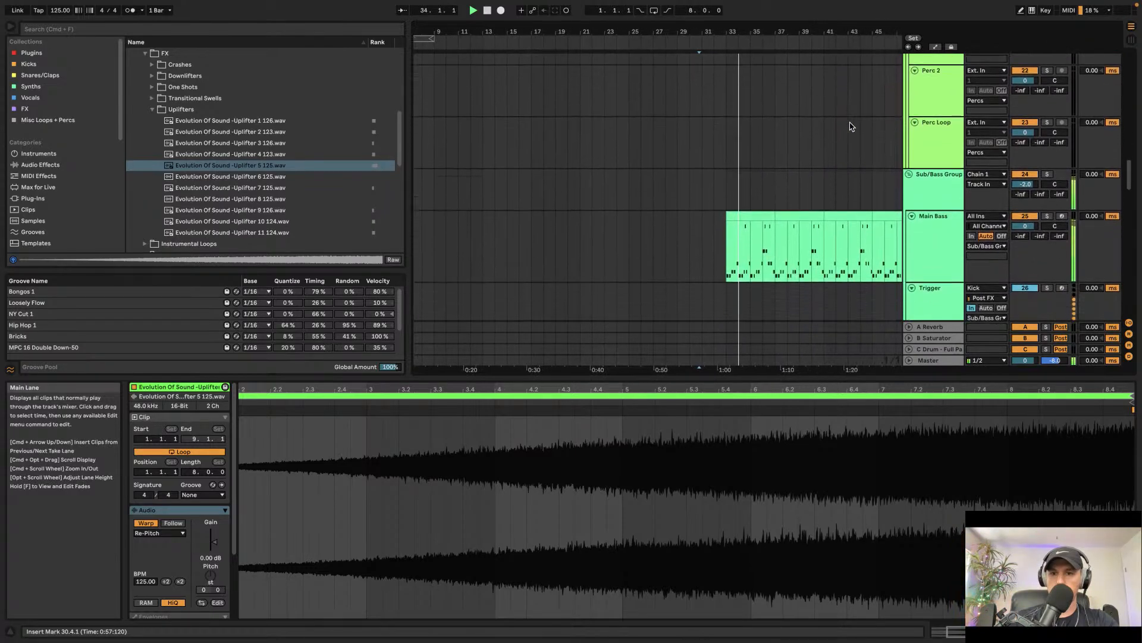
pyautogui.scroll(-5, 851, 126)
pyautogui.click(760, 133)
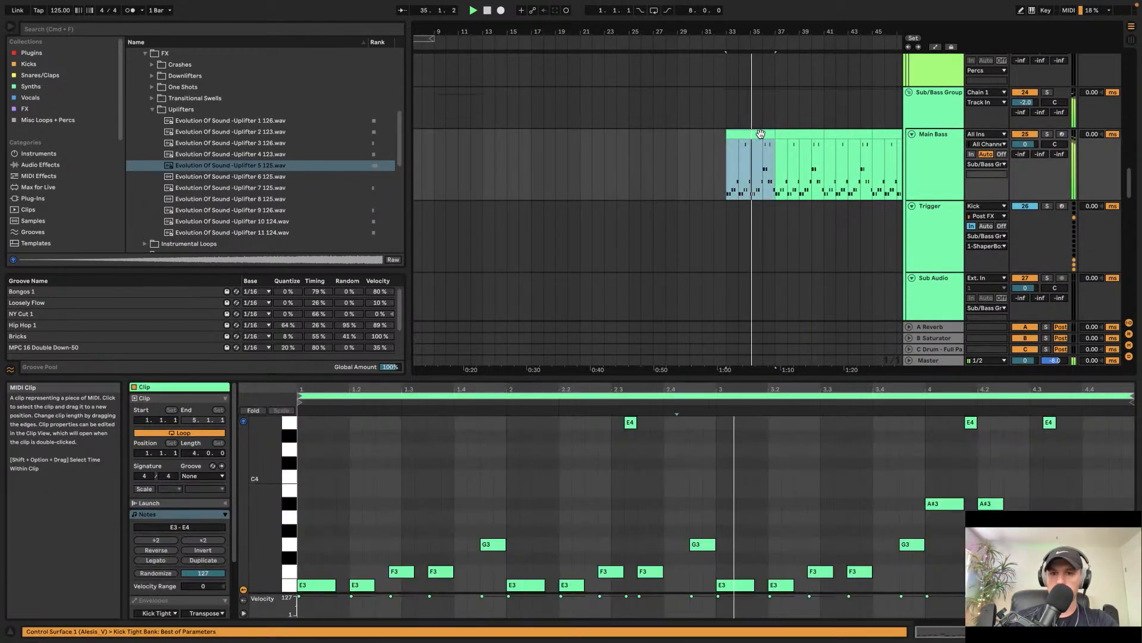
pyautogui.scroll(-3, 761, 136)
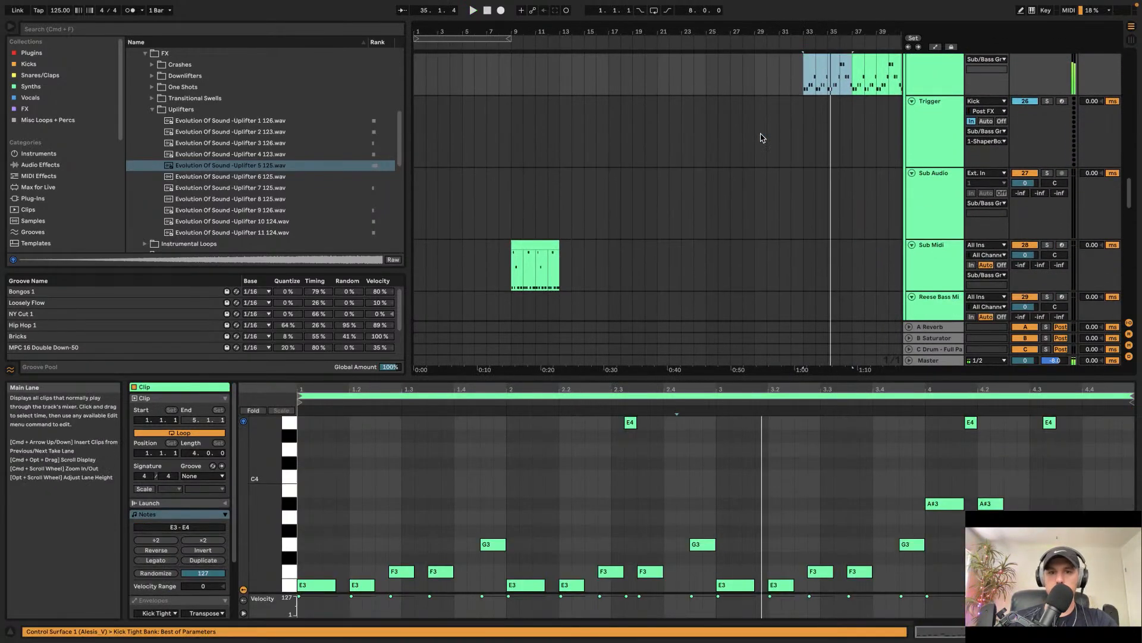
pyautogui.click(535, 243)
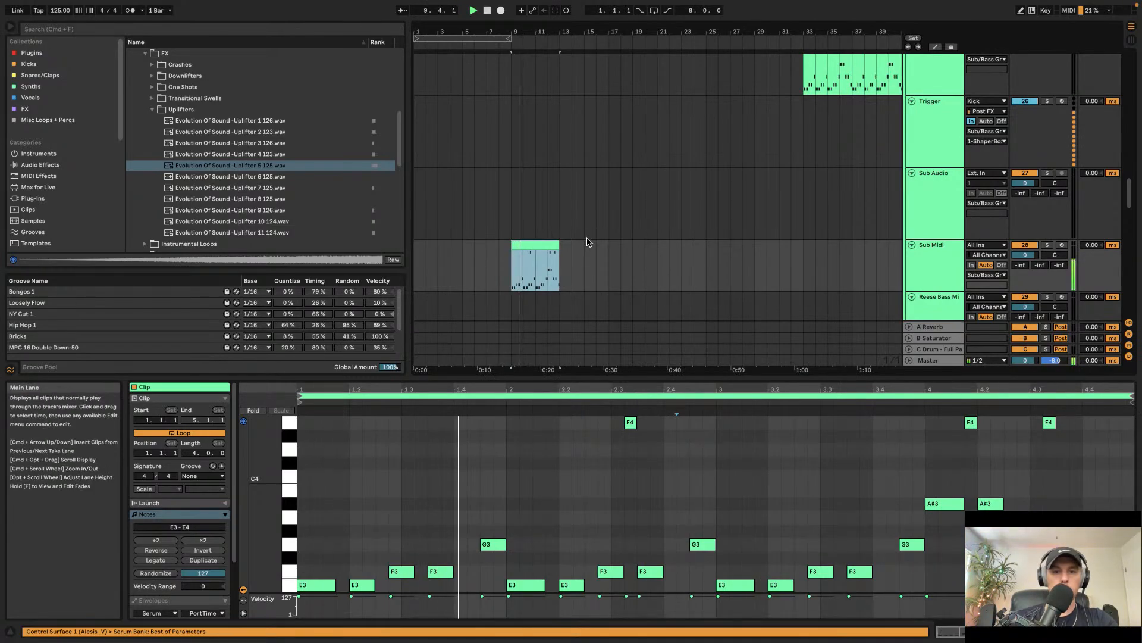
pyautogui.press('super+z')
# Step: Duplicate the Sub Midi clip so it repeats from bar 13 to bar 17
pyautogui.click(955, 262)
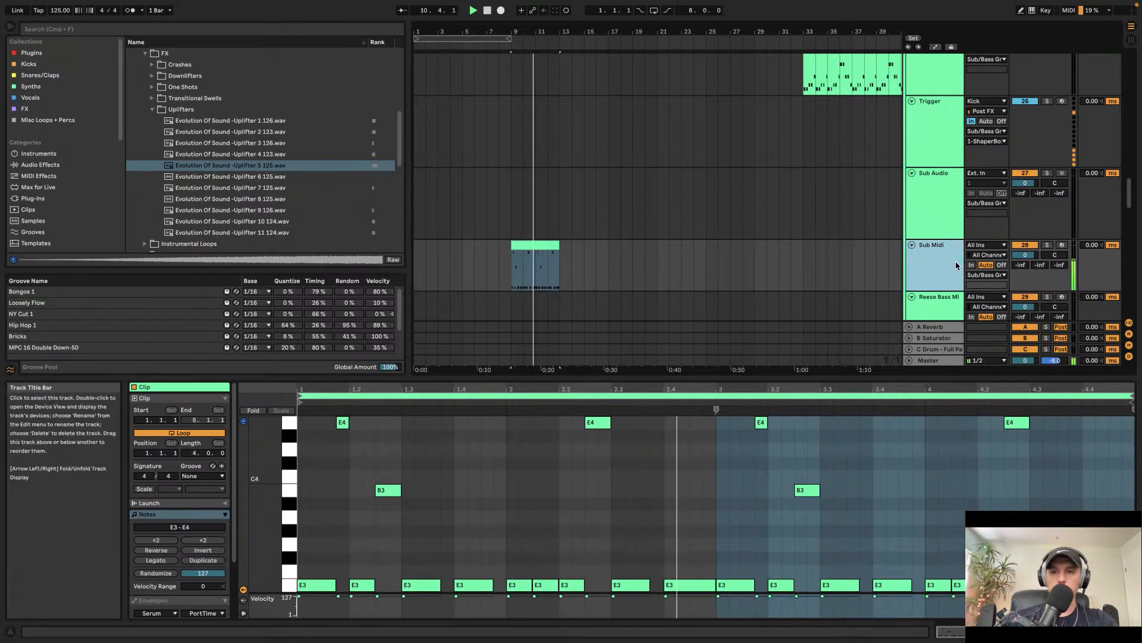
pyautogui.press('space')
pyautogui.scroll(3, 633, 259)
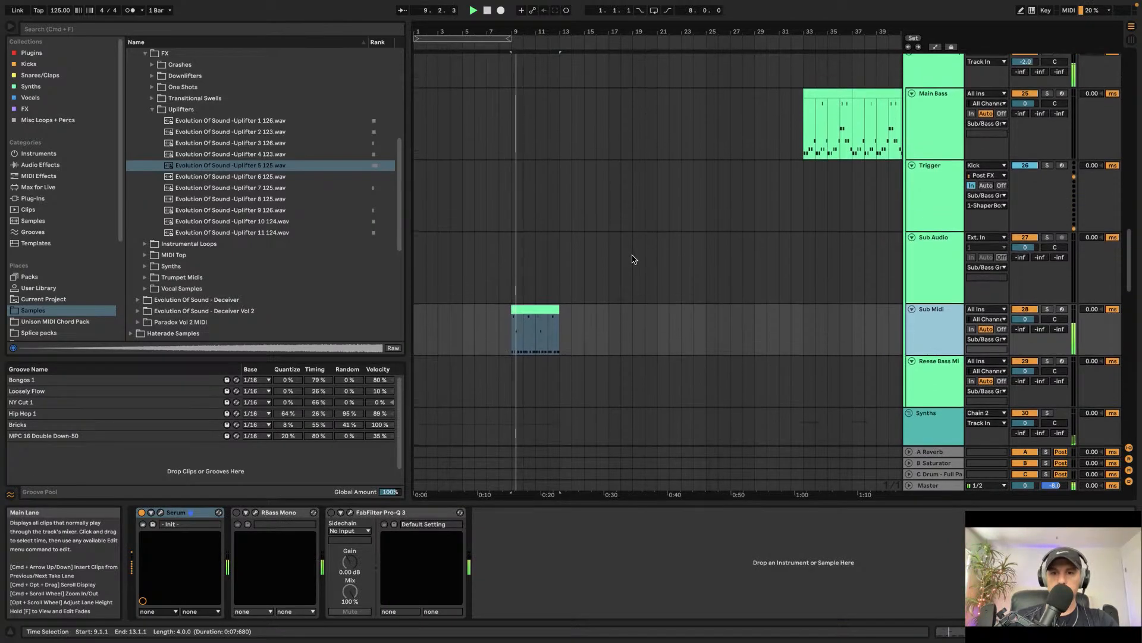
pyautogui.scroll(-3, 517, 303)
pyautogui.scroll(3, 533, 243)
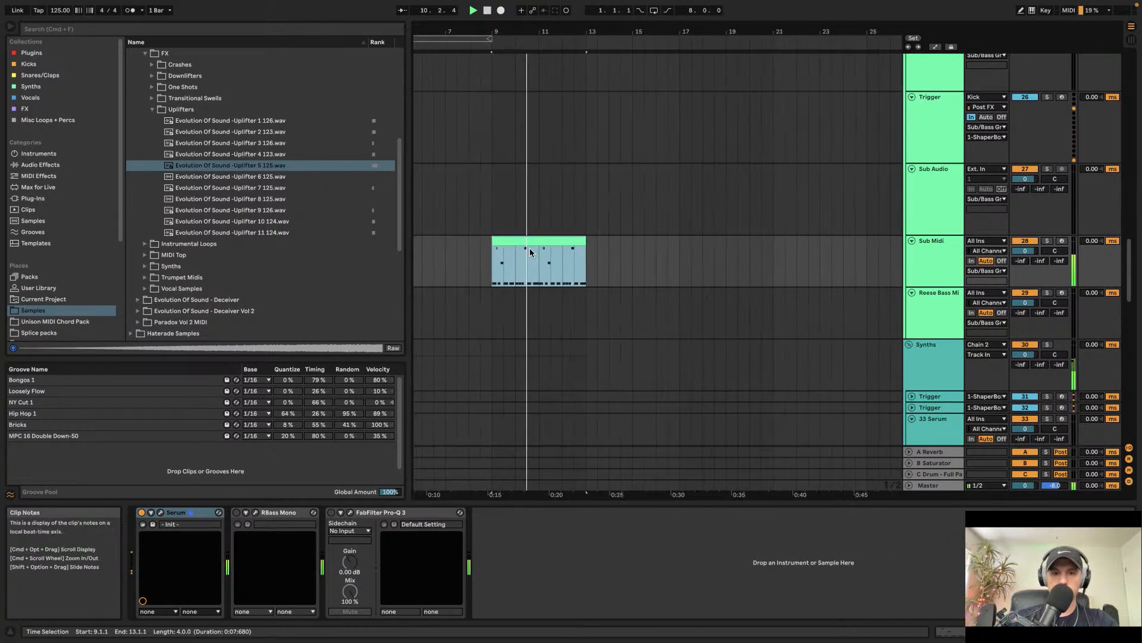
pyautogui.press('super+d')
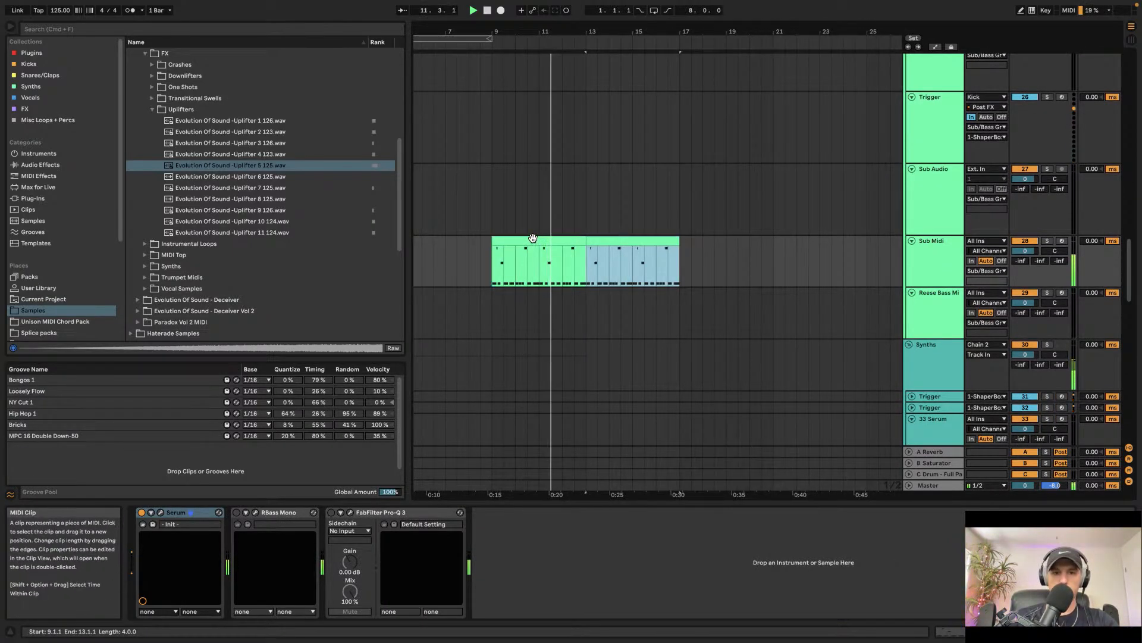
# Step: Play the section and delete the KSHMR clips on the Groove/Tops track between bars 9 and 17
pyautogui.click(492, 221)
pyautogui.press('space')
pyautogui.press('space')
pyautogui.scroll(15, 494, 221)
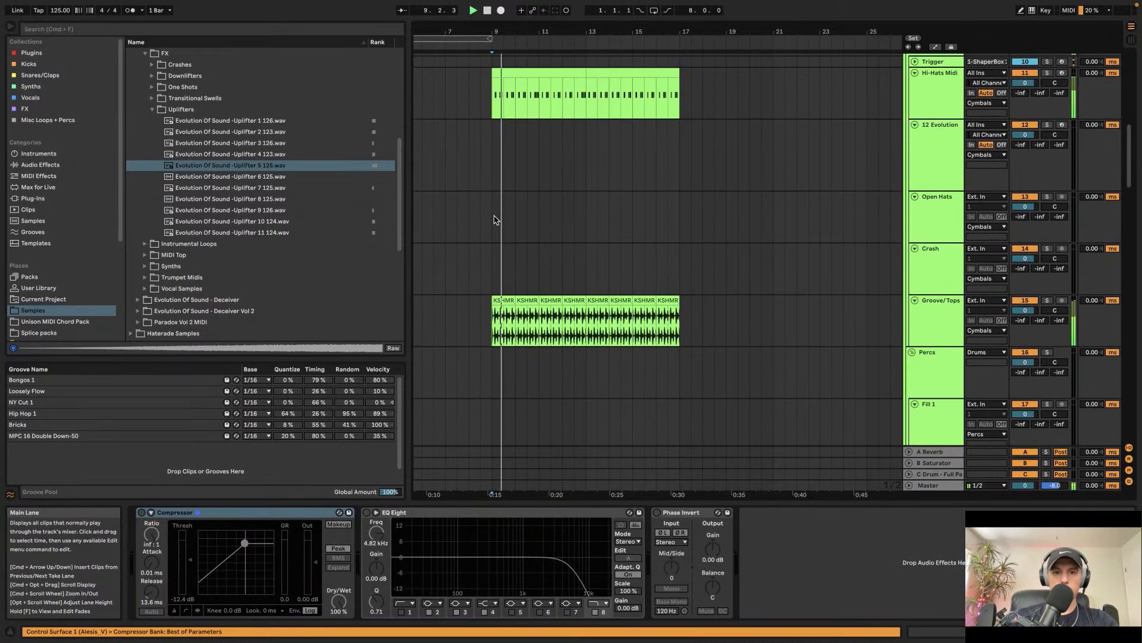
pyautogui.click(516, 299)
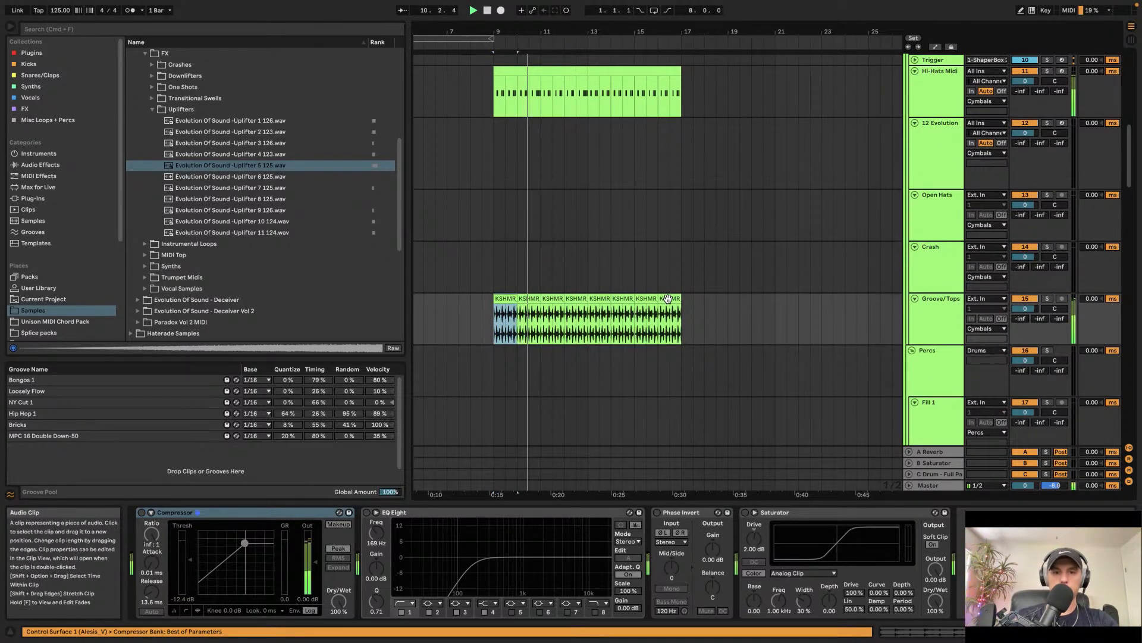
pyautogui.click(668, 298)
pyautogui.click(500, 300)
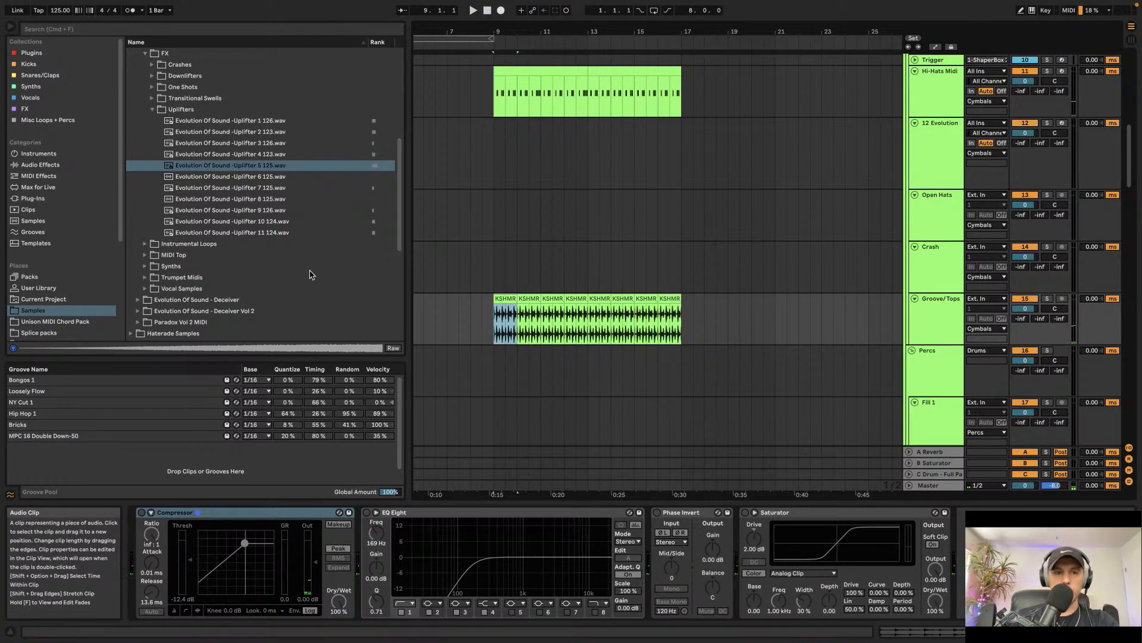
pyautogui.keyDown('shift'); pyautogui.click(671, 297); pyautogui.keyUp('shift')
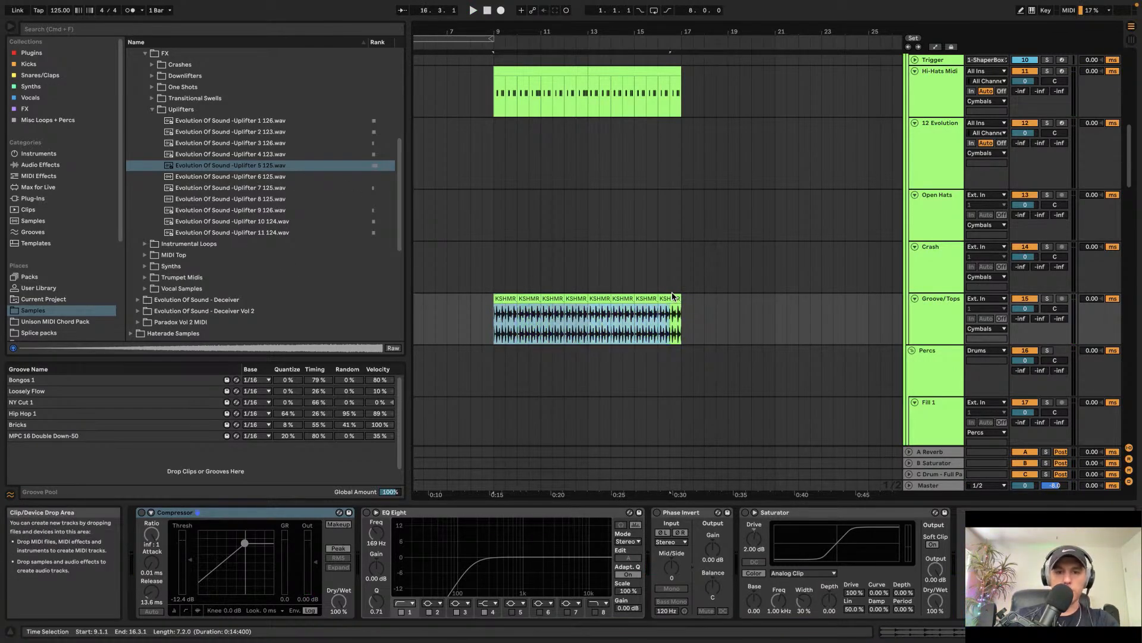
pyautogui.press('Delete')
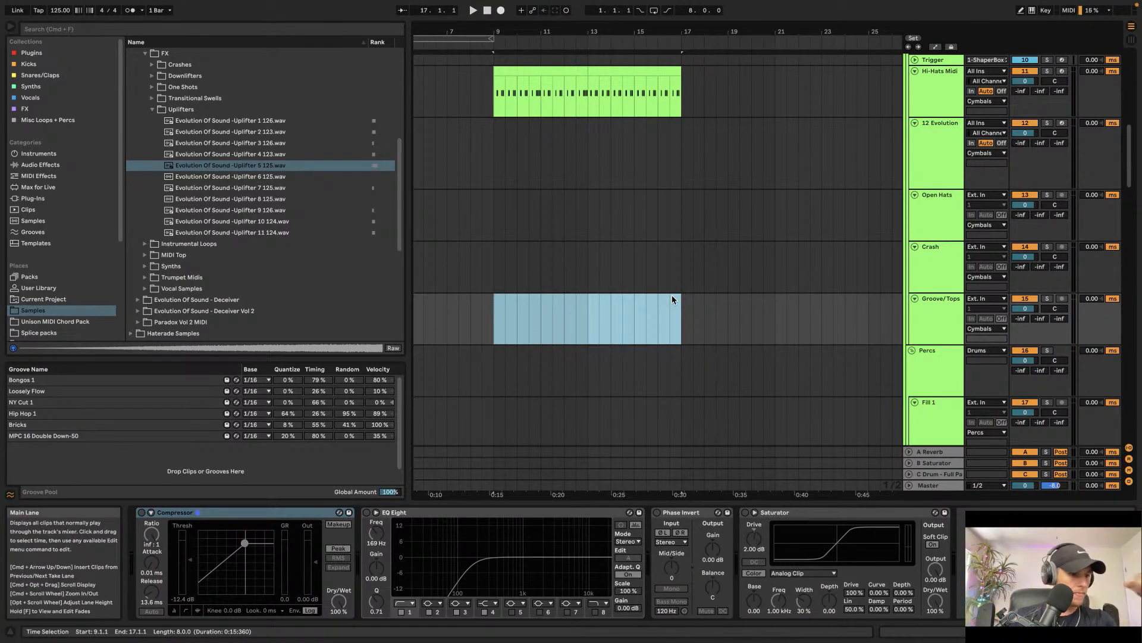
# Step: Collapse the Uplifters folder and search the browser for shaker loop 12
pyautogui.click(156, 110)
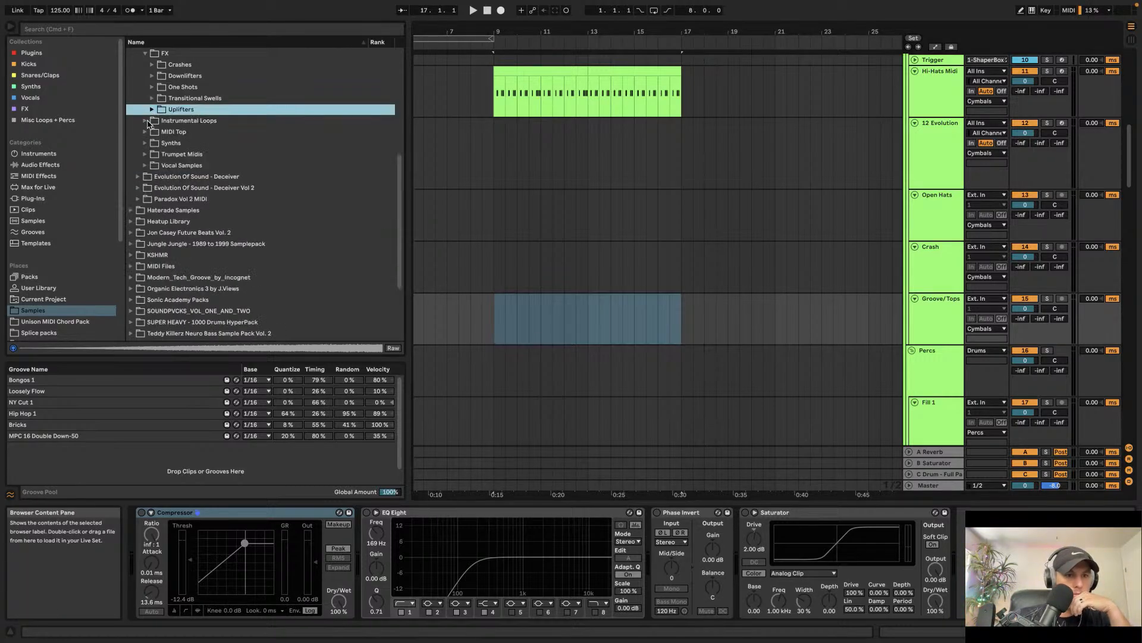
pyautogui.scroll(3, 160, 125)
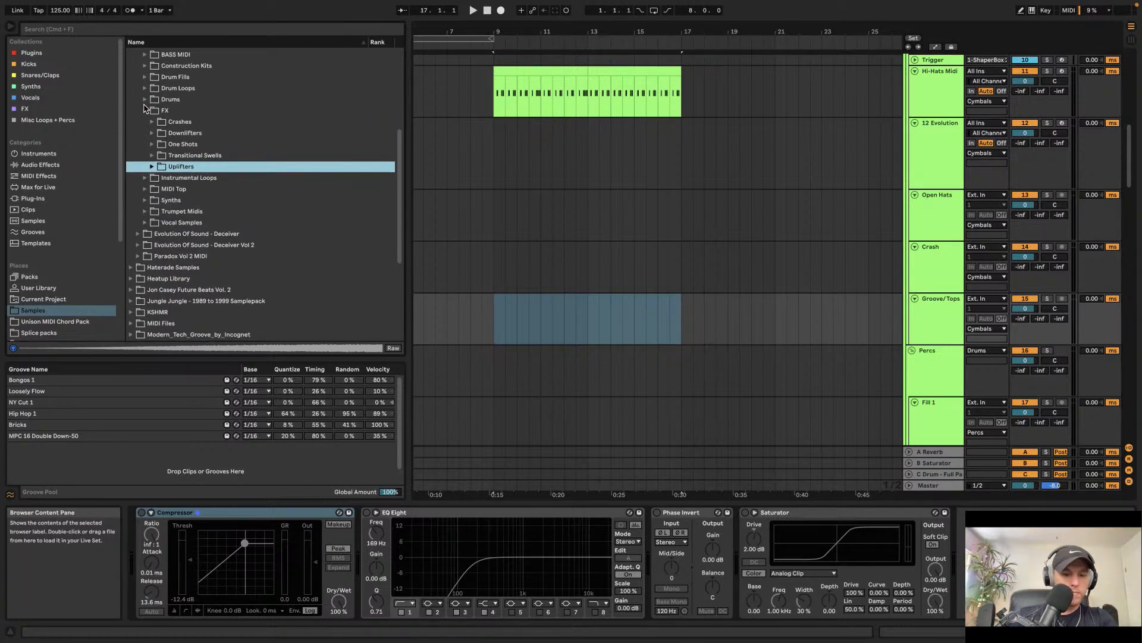
pyautogui.press('super+f')
pyautogui.write('shaker ')
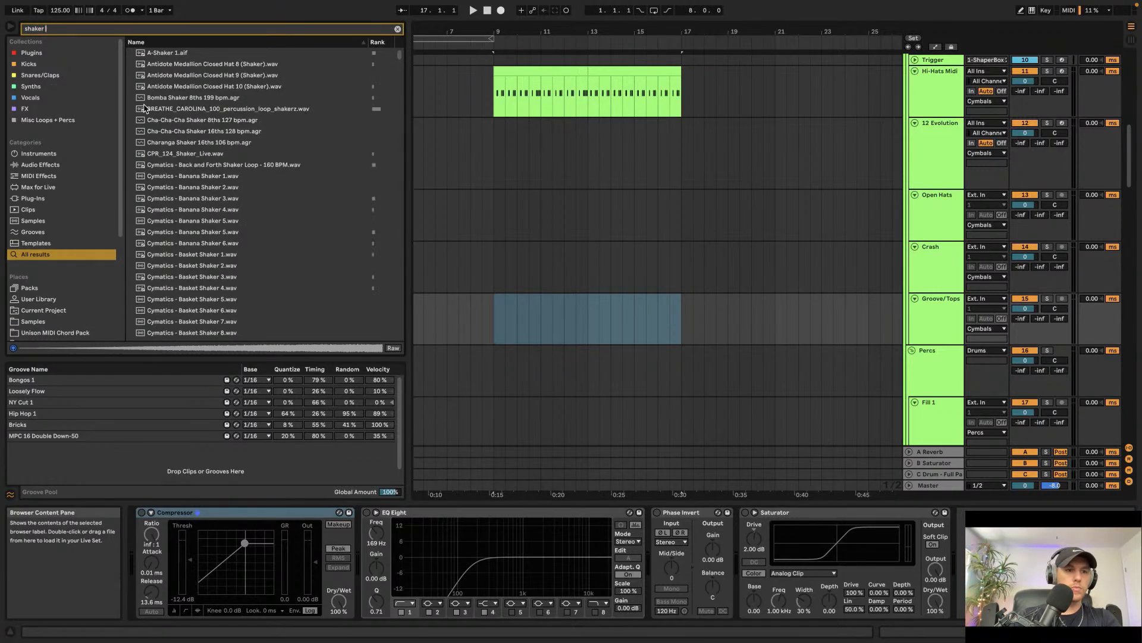
pyautogui.write('loop 123')
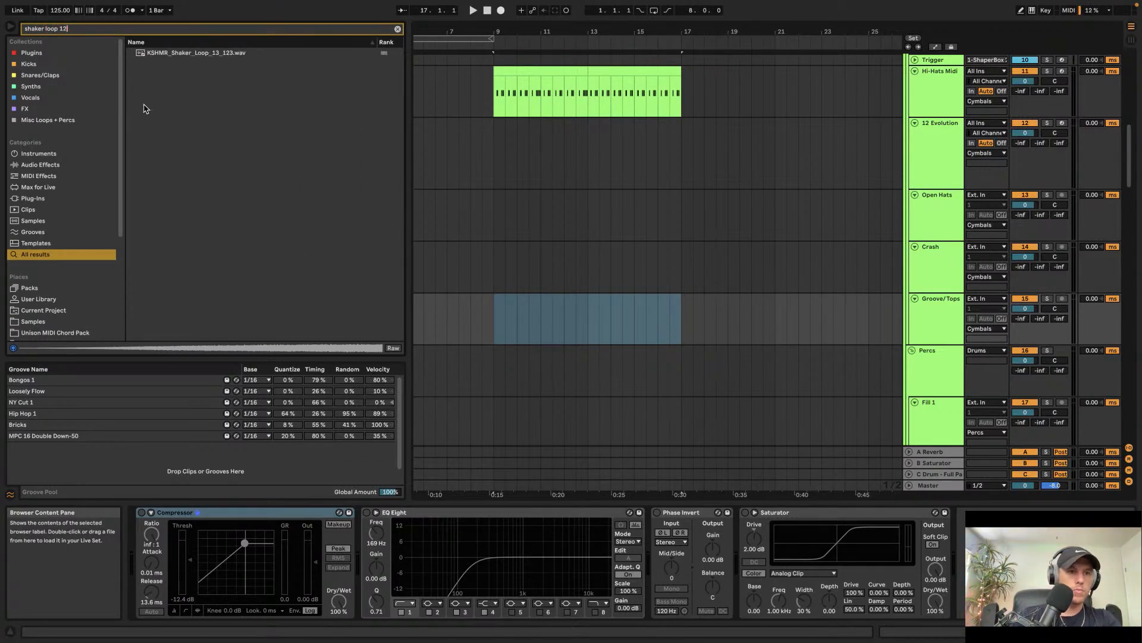
# Step: Preview the ESWR shaker loops and try ESWR_Shaker_Loop_13_128_BPM.wav on the Groove/Tops track at bar 9
pyautogui.scroll(-2, 215, 238)
pyautogui.click(221, 163)
pyautogui.scroll(1, 220, 190)
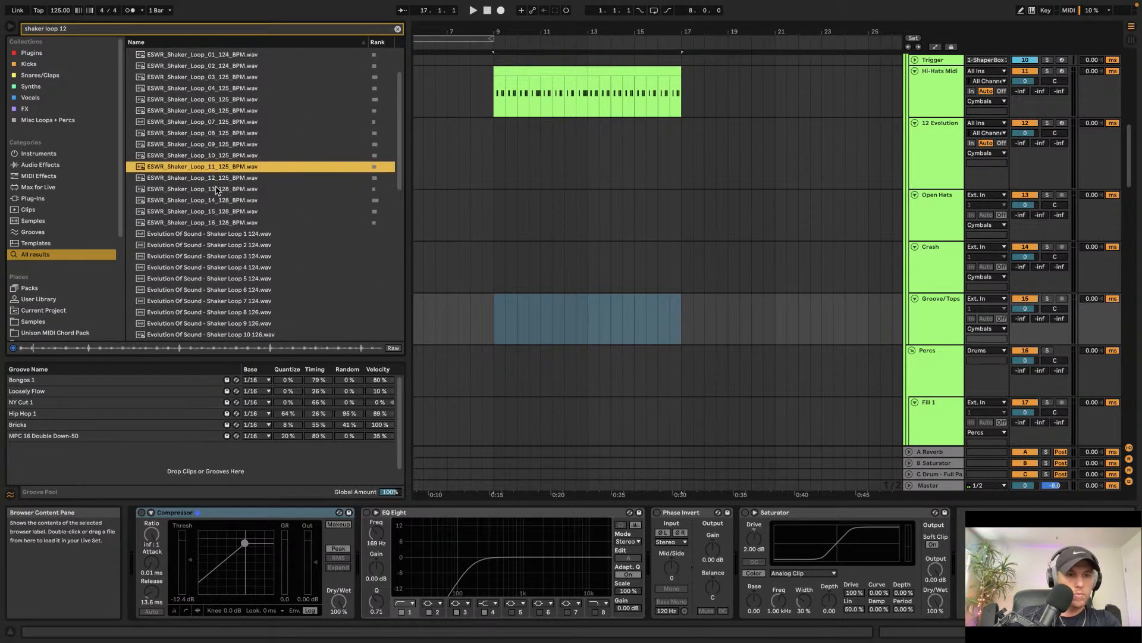
pyautogui.click(196, 177)
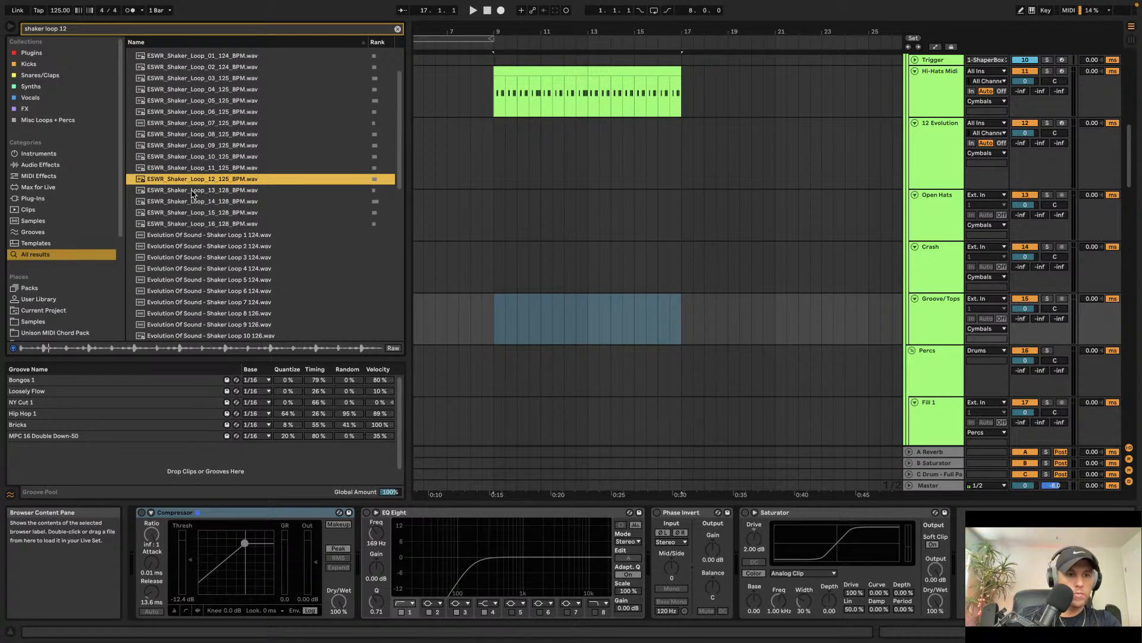
pyautogui.click(191, 190)
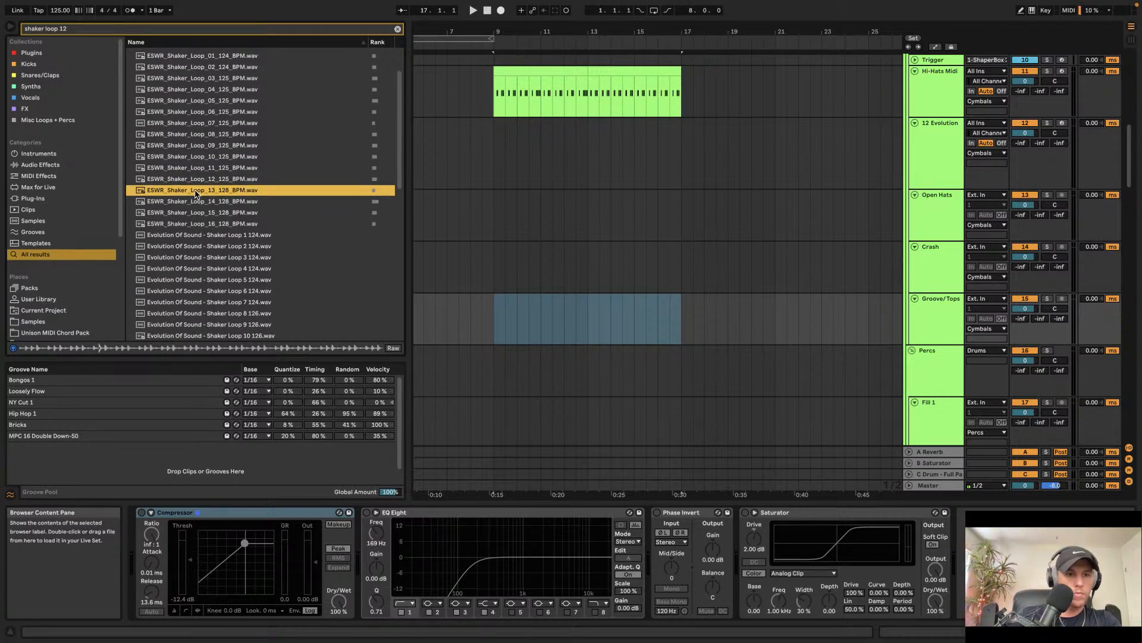
pyautogui.moveTo(196, 193); pyautogui.dragTo(533, 328)
pyautogui.press('space')
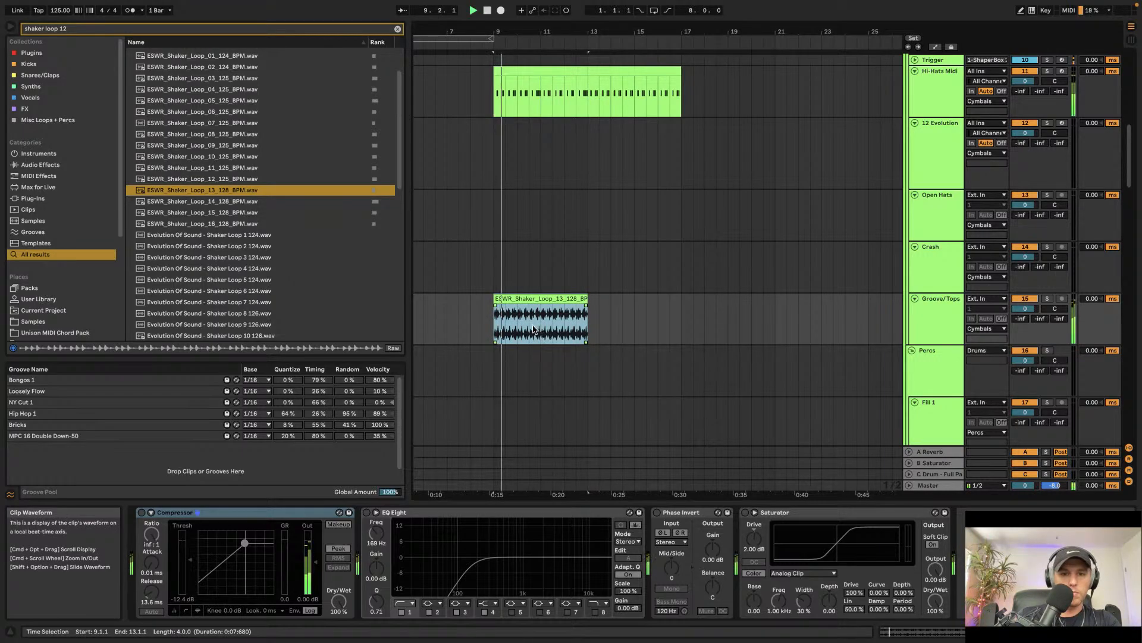
# Step: Replace it with ESWR_Shaker_Loop_16_128_BPM.wav at bar 9 and duplicate the clip through bar 17
pyautogui.click(207, 224)
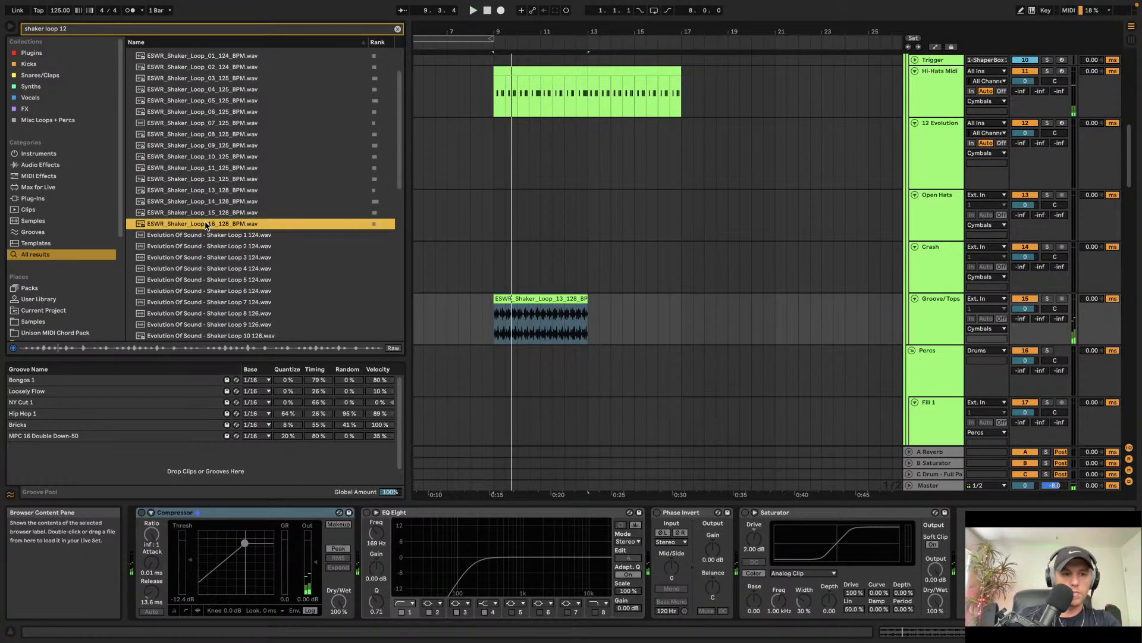
pyautogui.moveTo(207, 225); pyautogui.dragTo(512, 319)
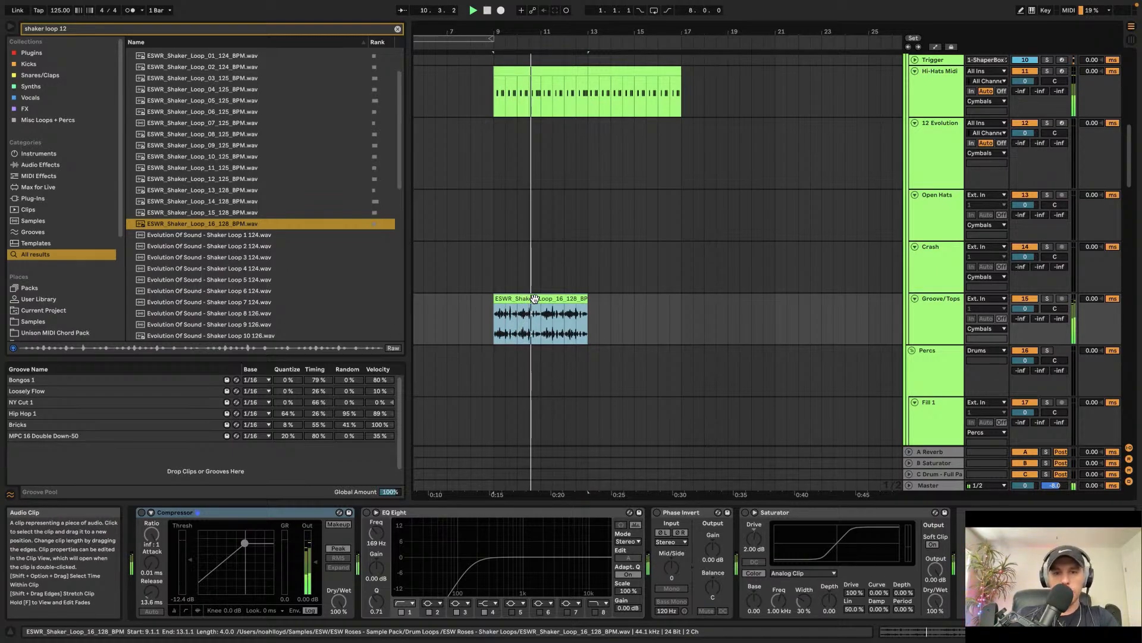
pyautogui.press('super+d')
pyautogui.scroll(3, 535, 295)
pyautogui.hscroll(3, 537, 290)
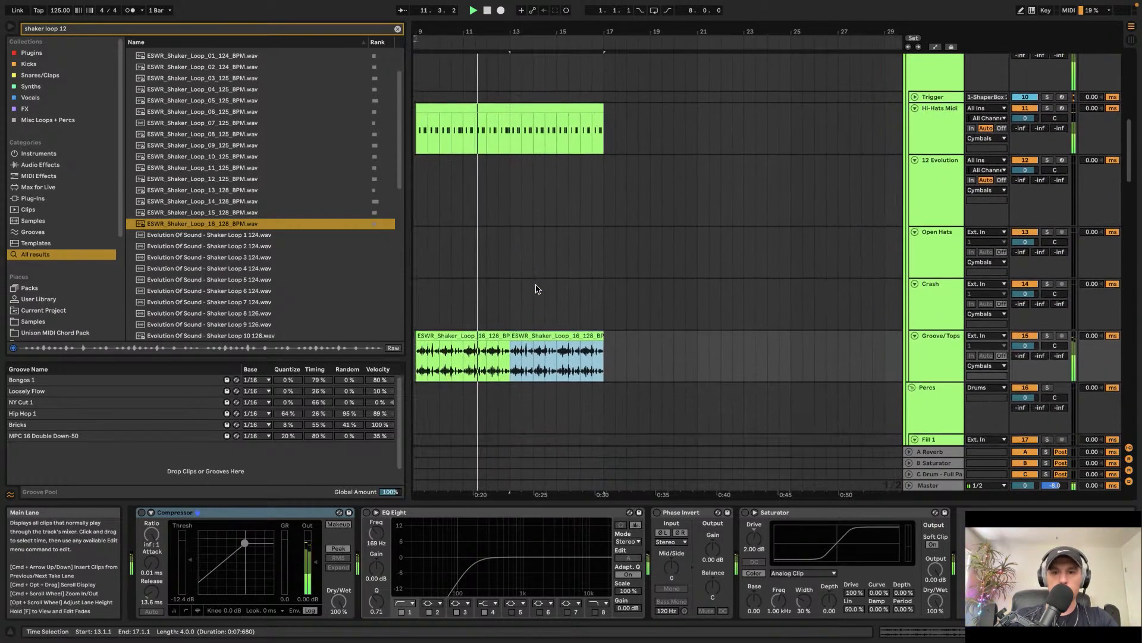
# Step: Duplicate the Cymatics Industrial Party Perc Loop clip on track 38 so it extends to bar 17
pyautogui.scroll(-2, 535, 290)
pyautogui.hscroll(-2, 536, 286)
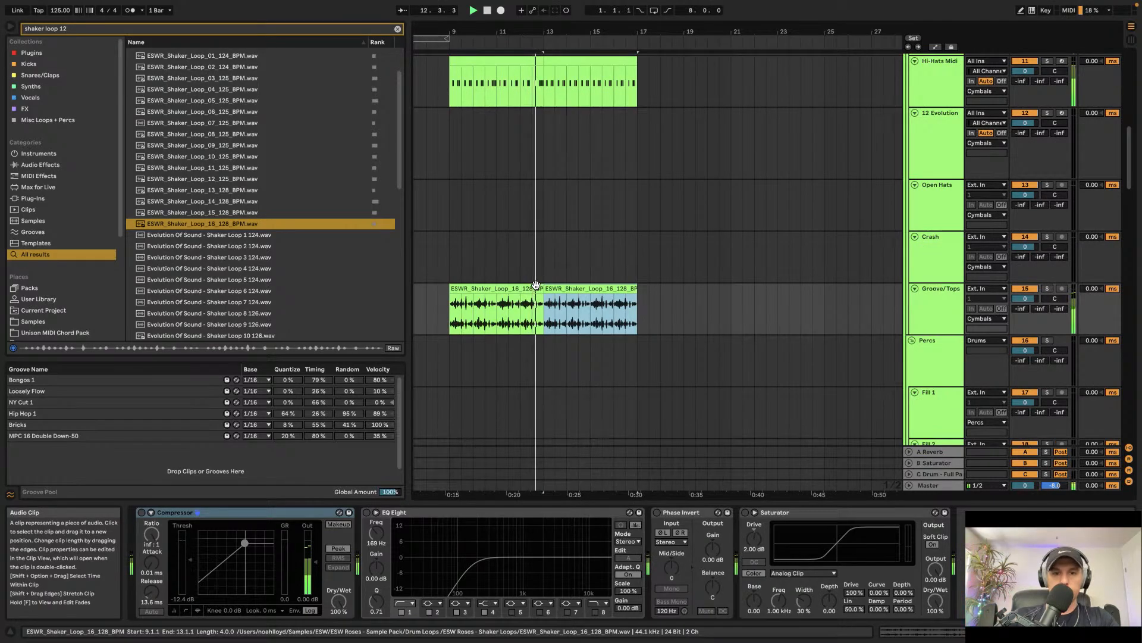
pyautogui.hscroll(-2, 536, 287)
pyautogui.scroll(-10, 536, 288)
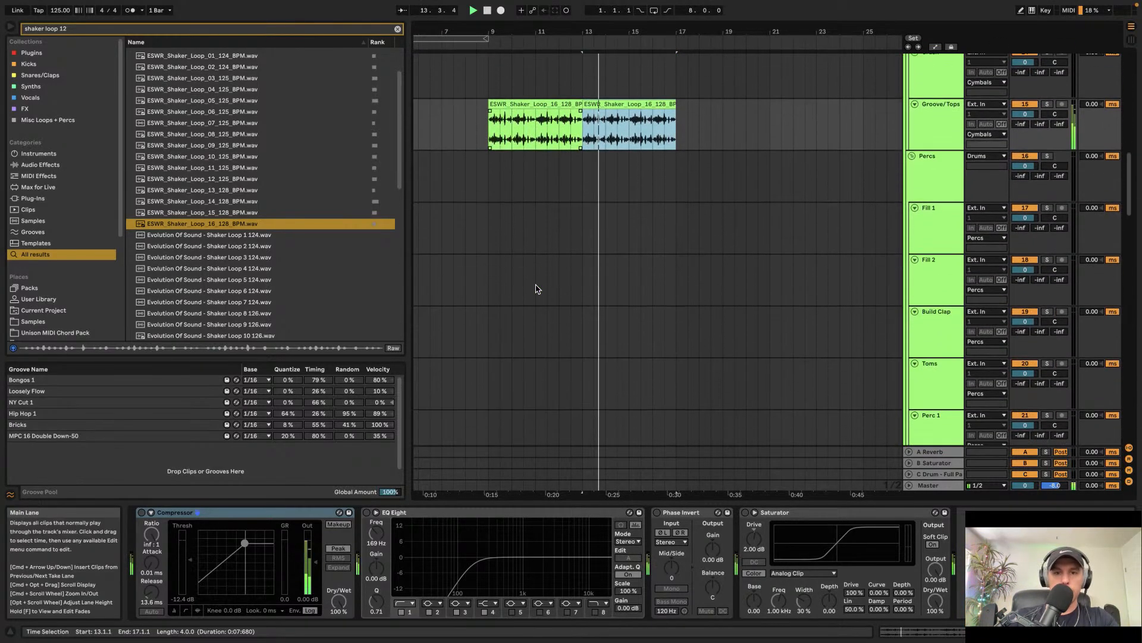
pyautogui.scroll(-12, 537, 289)
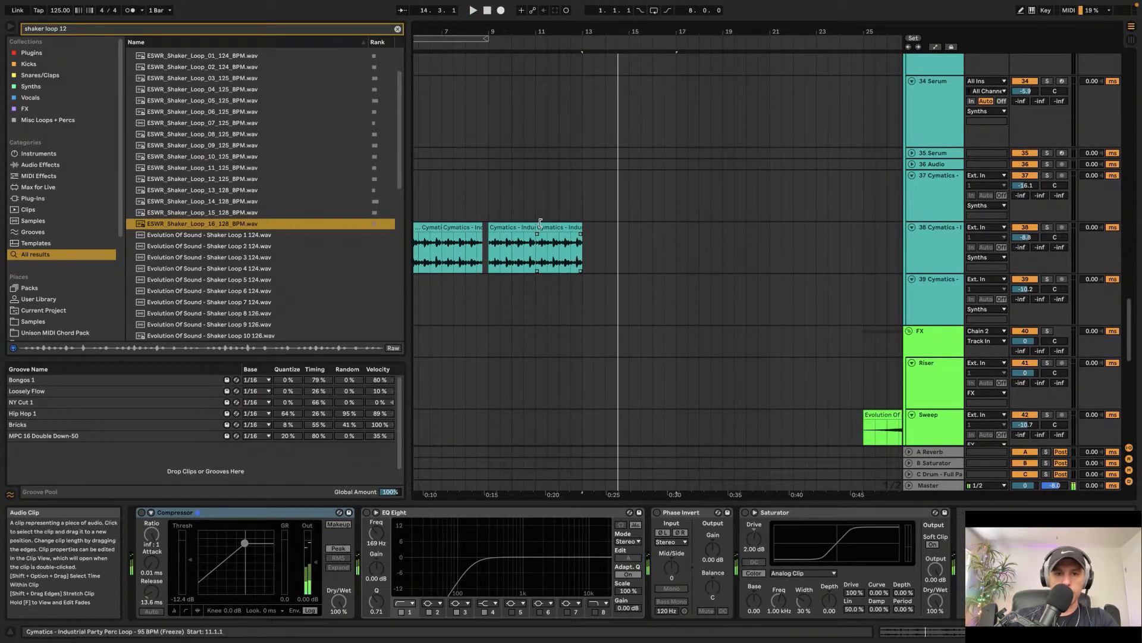
pyautogui.click(542, 225)
pyautogui.press('super+d')
pyautogui.click(479, 202)
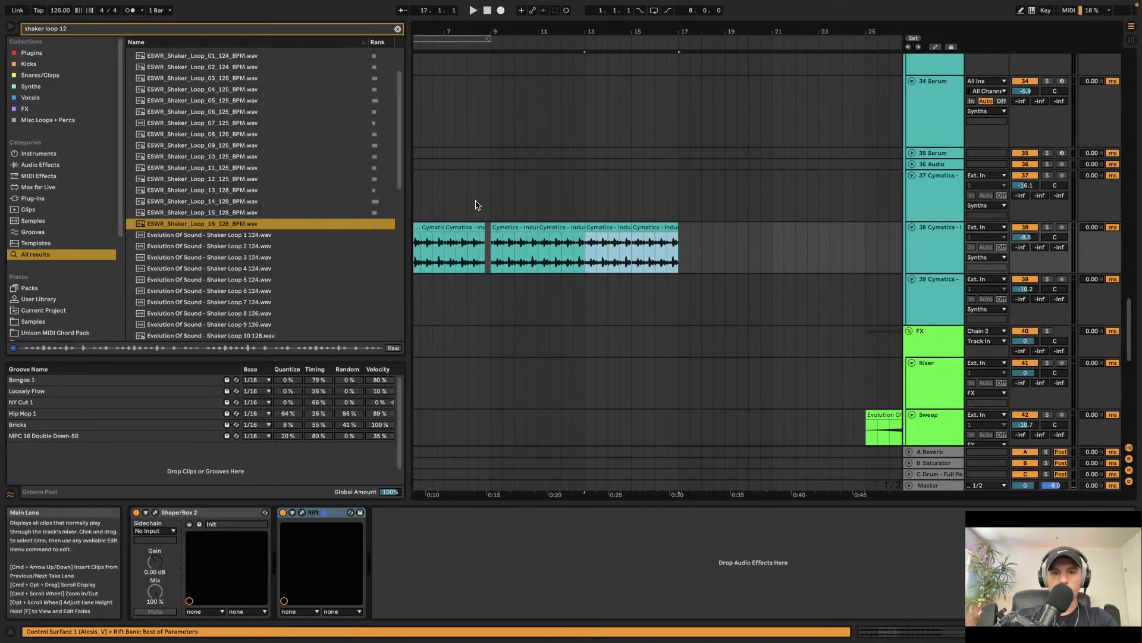
# Step: Play the arrangement and scroll to review the uplifter clip on the Sweep track
pyautogui.press('space')
pyautogui.scroll(-10, 486, 236)
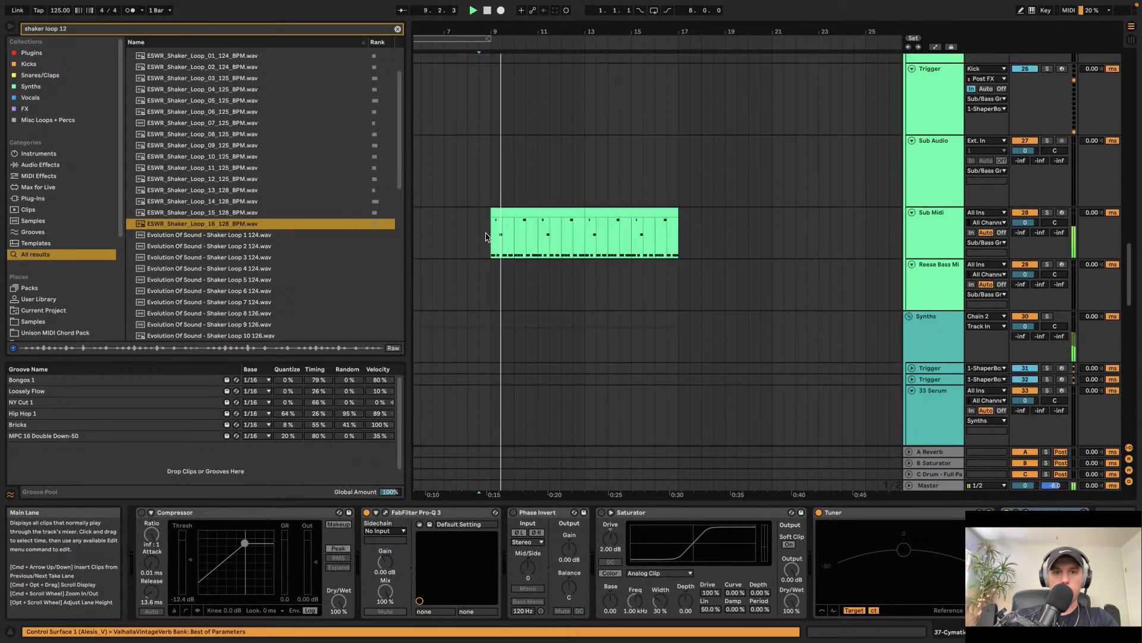
pyautogui.hscroll(4, 487, 237)
pyautogui.scroll(-3, 486, 236)
pyautogui.scroll(2, 543, 228)
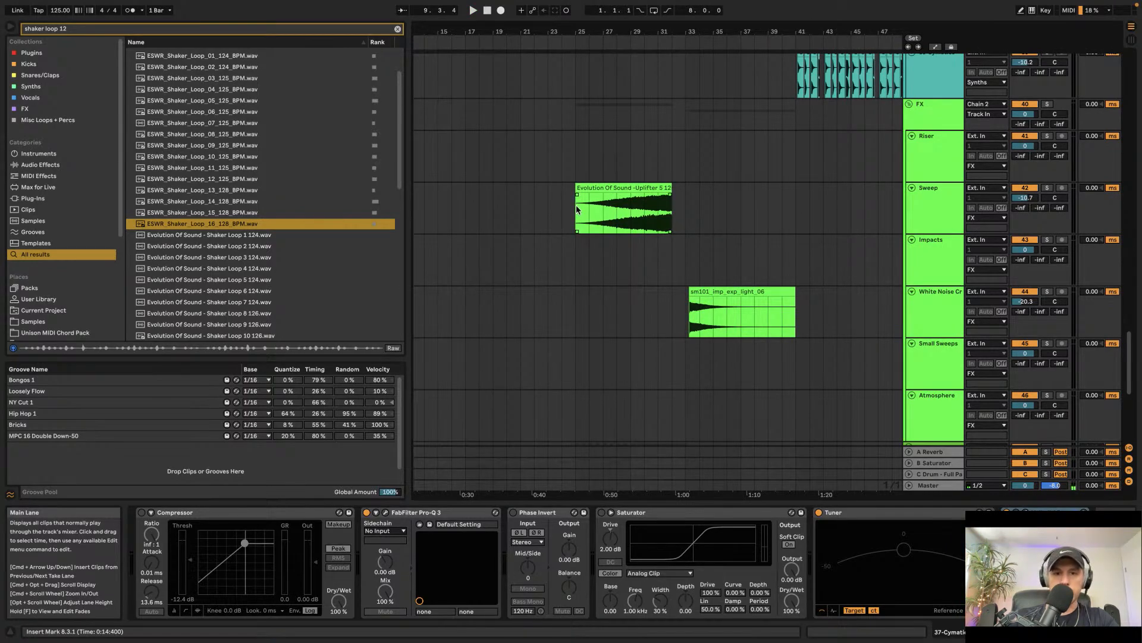
pyautogui.moveTo(576, 209); pyautogui.dragTo(633, 219)
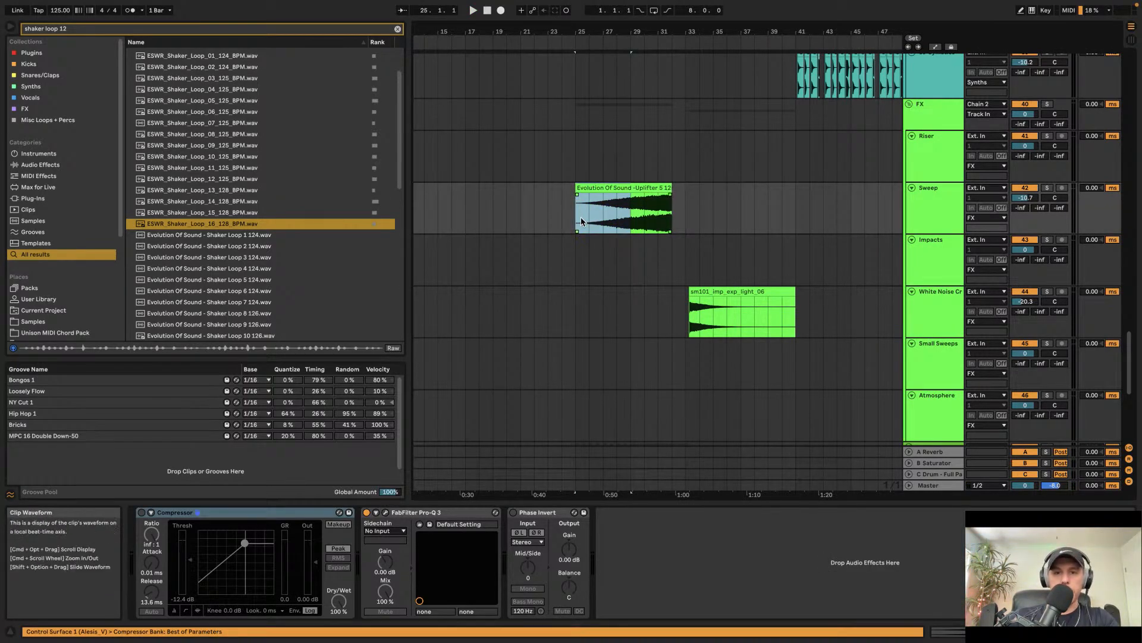
pyautogui.hscroll(-5, 581, 217)
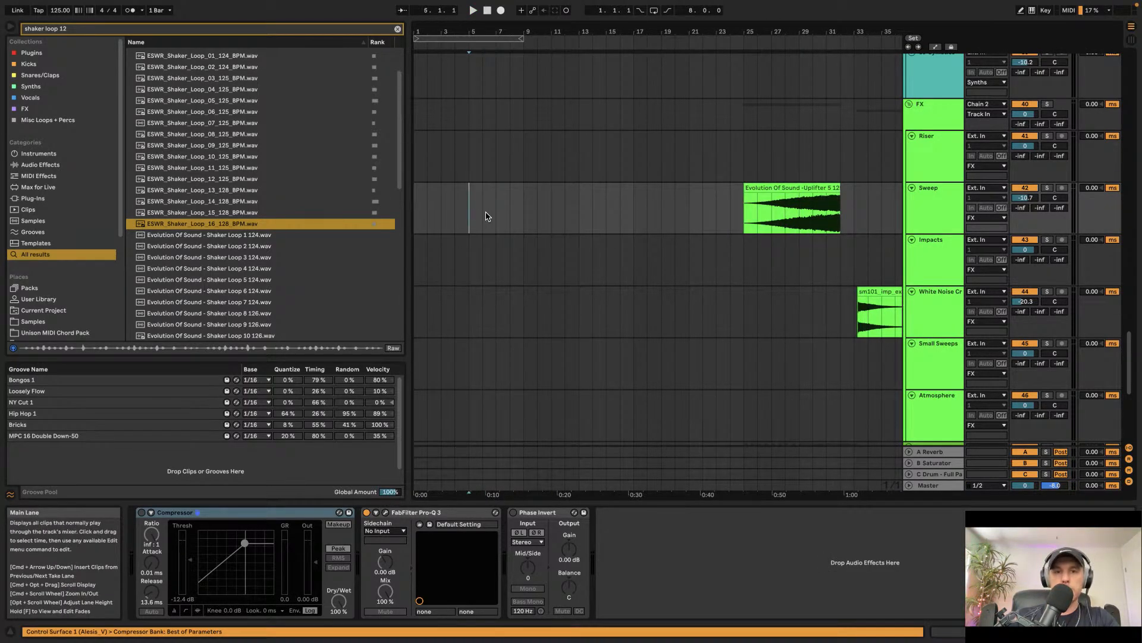
# Step: Paste the uplifter clip onto the Sweep track at bar 5 and trim its end to about bar 8.3
pyautogui.press('super+v')
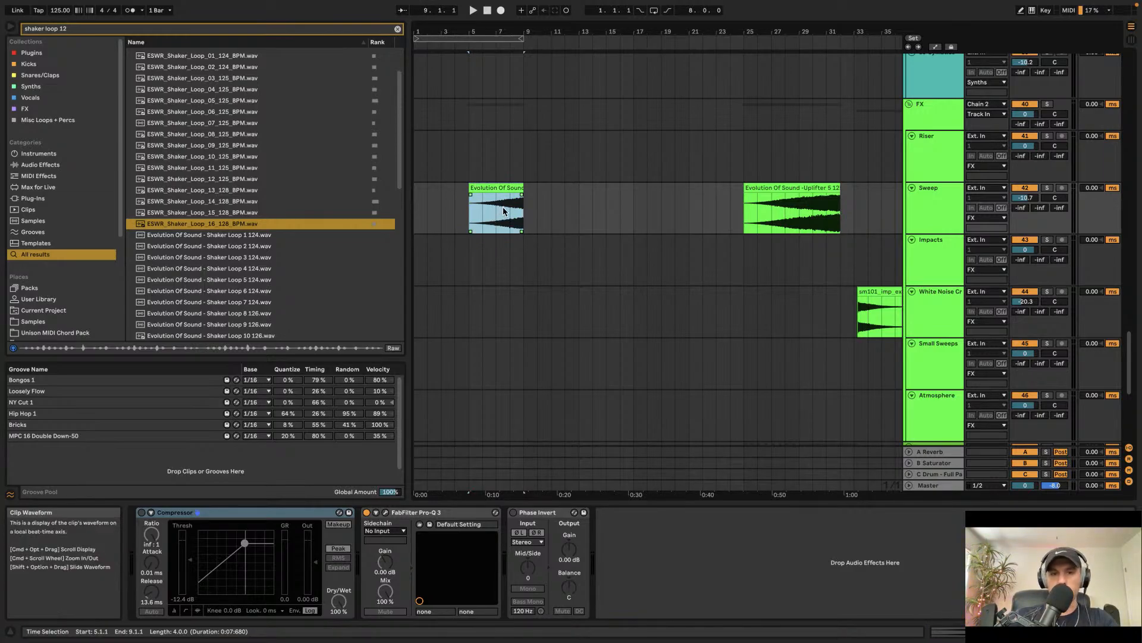
pyautogui.scroll(5, 506, 212)
pyautogui.moveTo(558, 188); pyautogui.dragTo(552, 188)
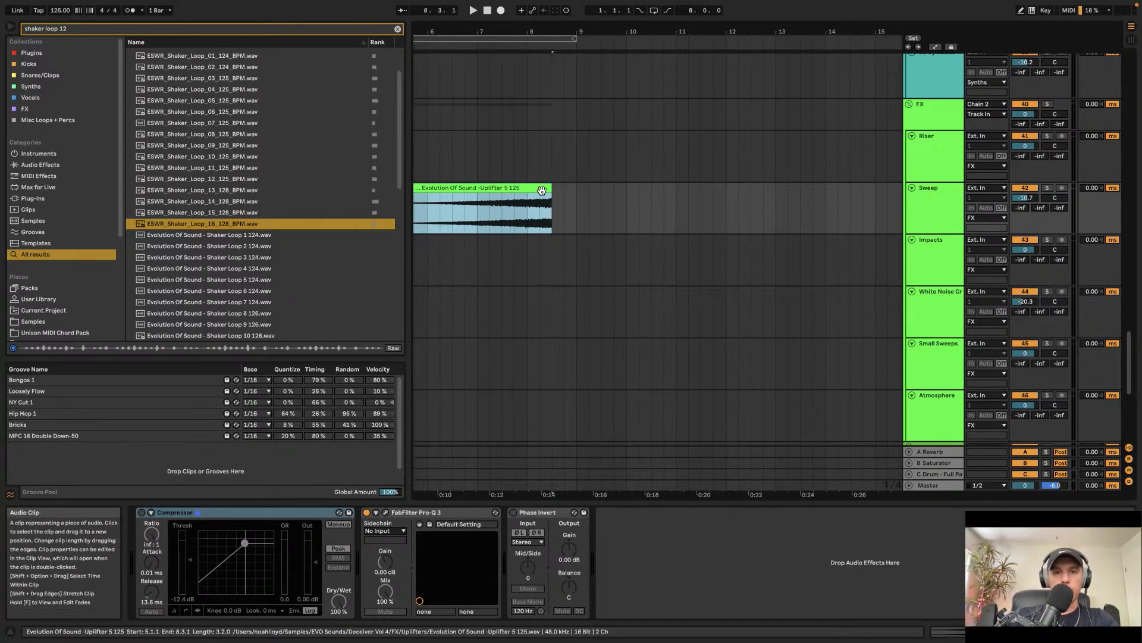
# Step: Play the arrangement and draw a curved fade-in across the pasted uplifter clip on the Sweep track
pyautogui.scroll(8, 548, 183)
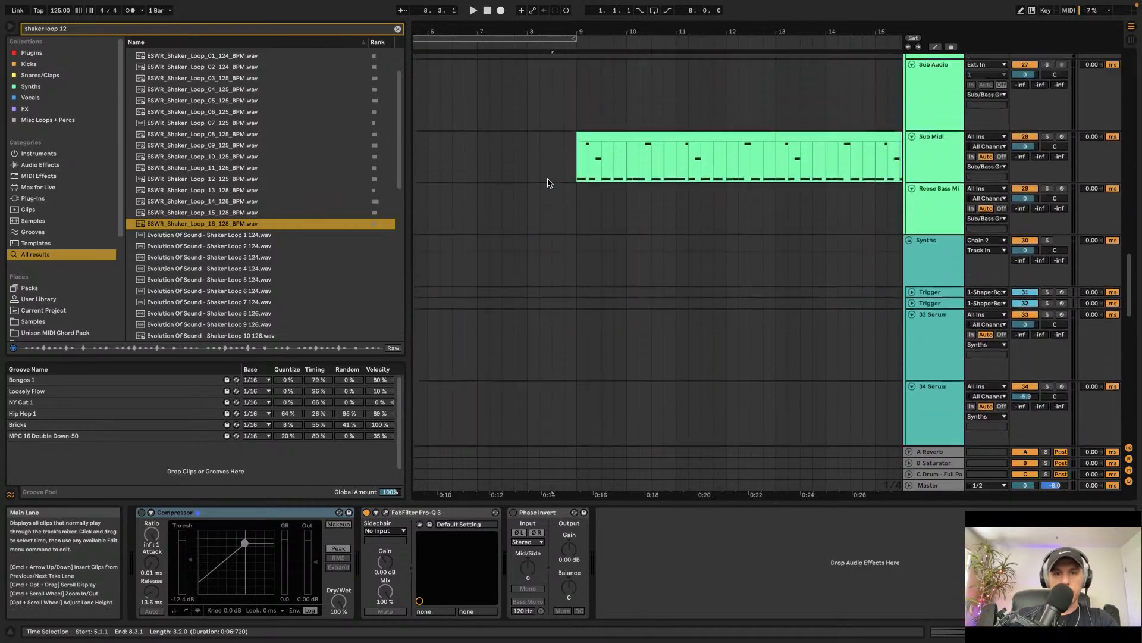
pyautogui.scroll(-5, 548, 184)
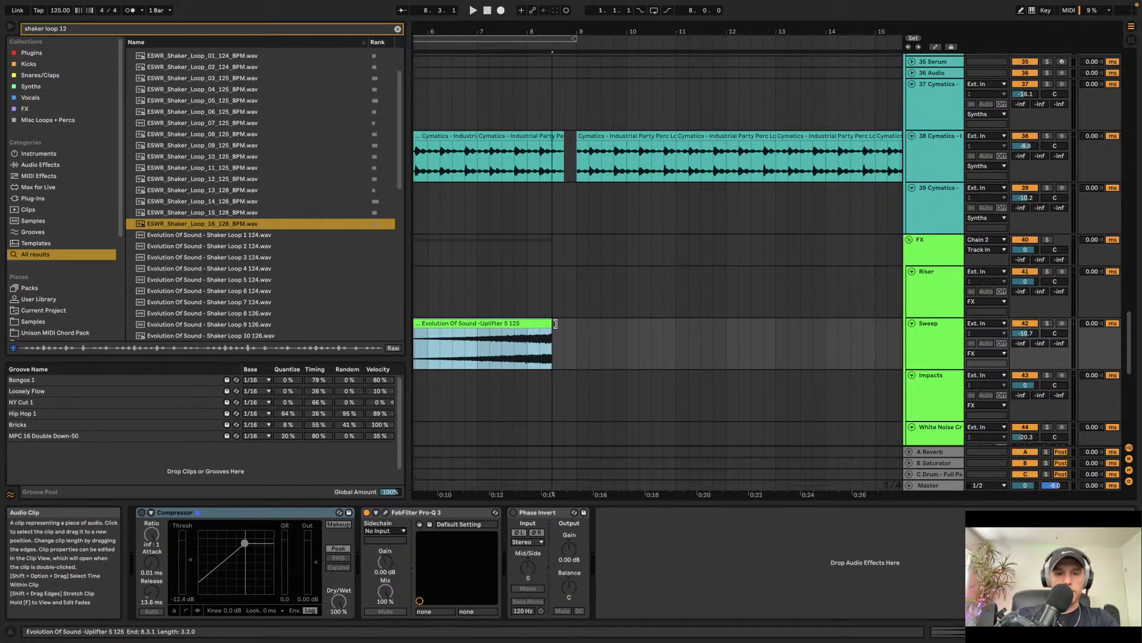
pyautogui.scroll(3, 482, 237)
pyautogui.scroll(-4, 482, 237)
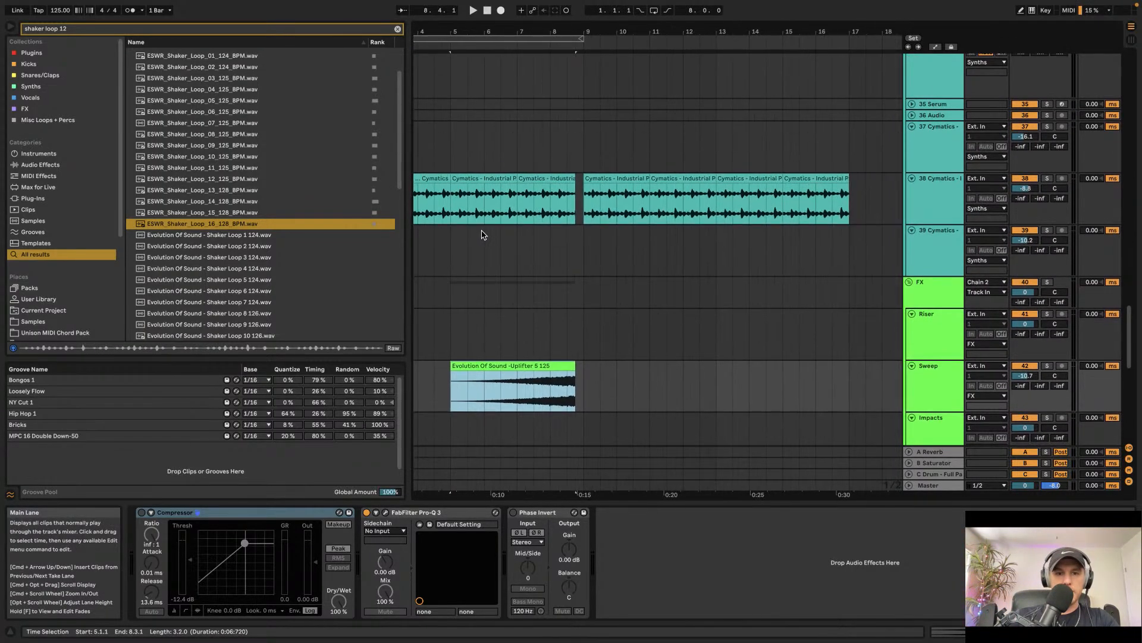
pyautogui.click(458, 246)
pyautogui.scroll(-10, 622, 268)
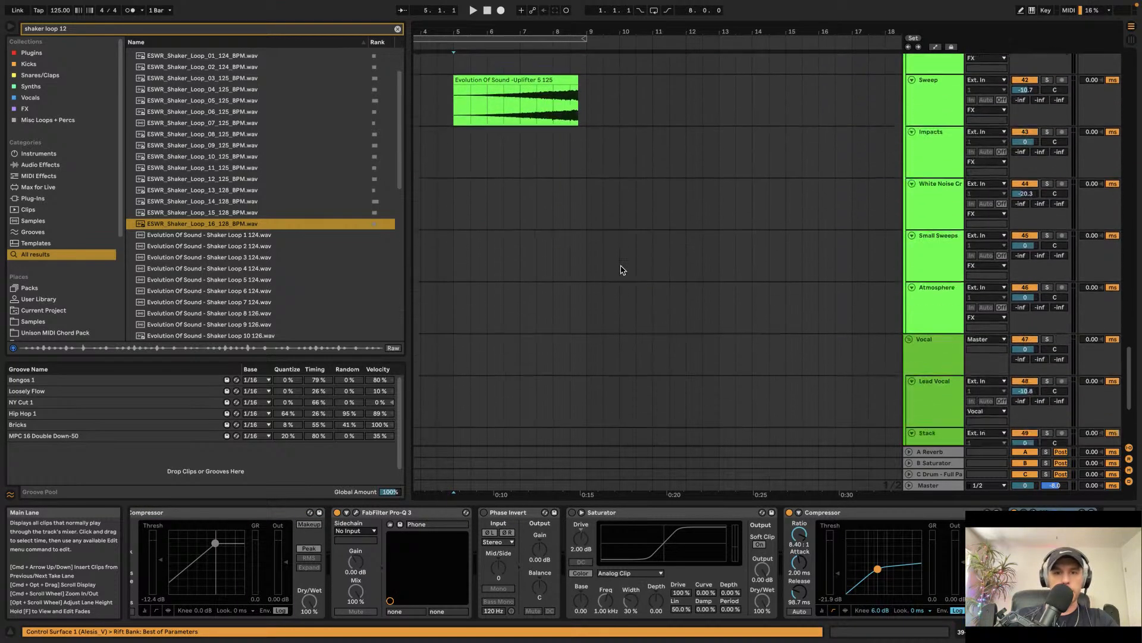
pyautogui.press('space')
pyautogui.scroll(5, 622, 270)
pyautogui.hscroll(-4, 621, 269)
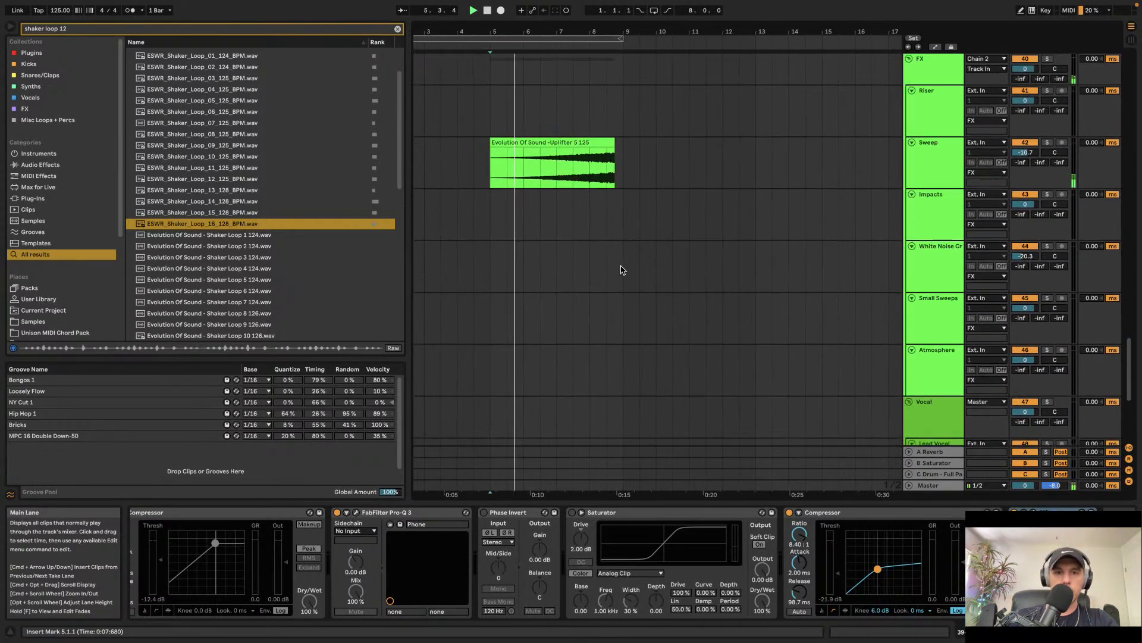
pyautogui.moveTo(501, 159); pyautogui.dragTo(642, 165)
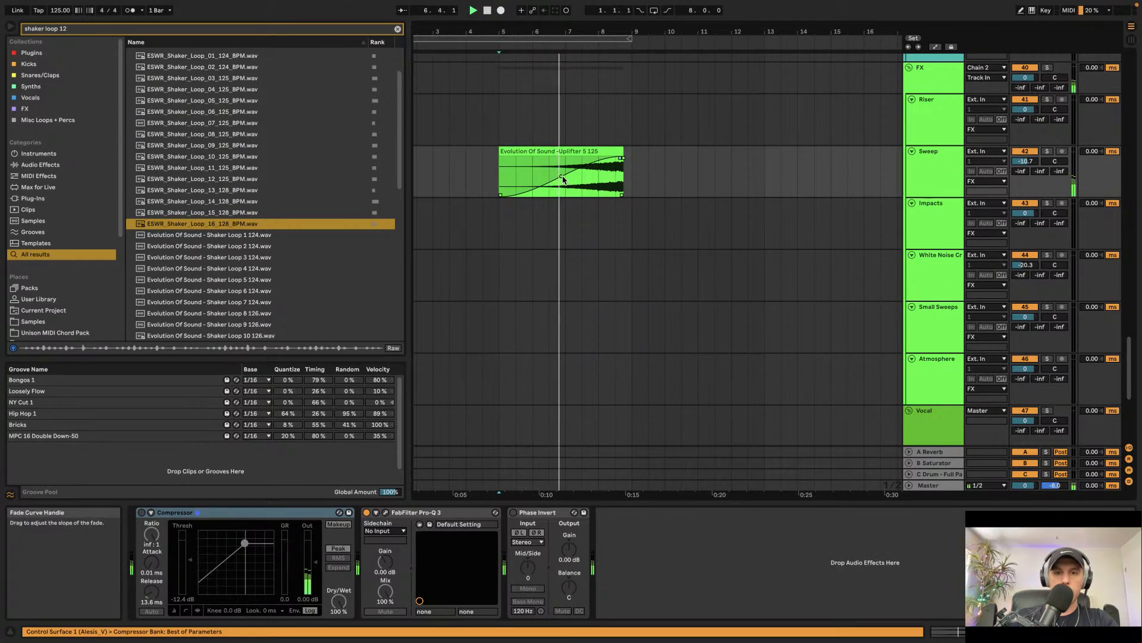
pyautogui.moveTo(561, 176); pyautogui.dragTo(589, 194)
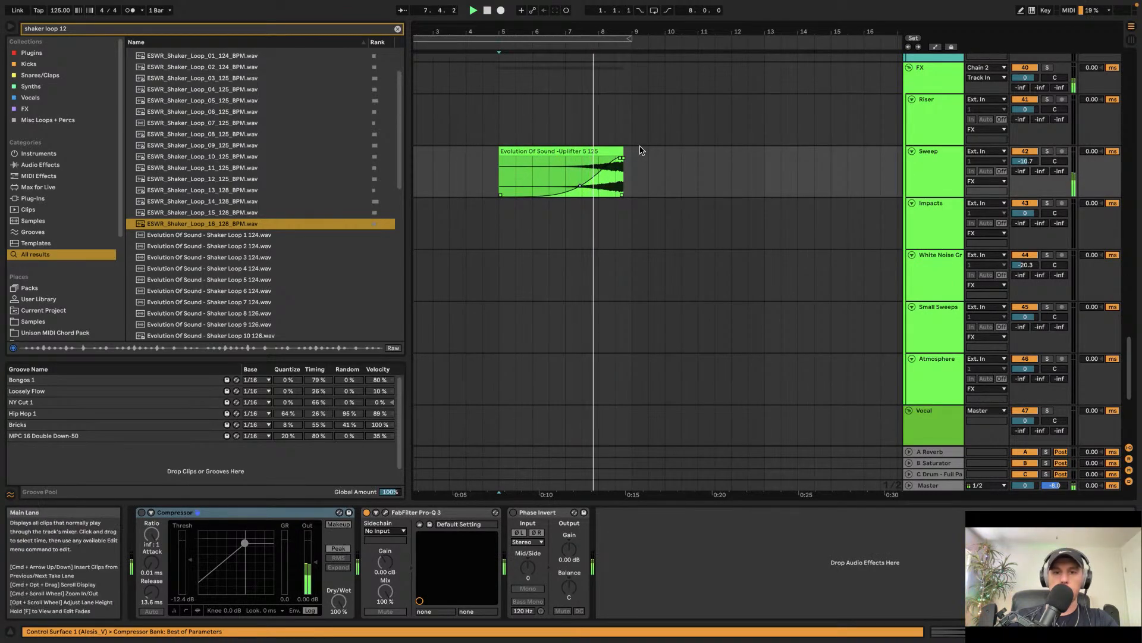
# Step: Scroll through the arrangement tracks to review the section around bars 8 to 9
pyautogui.scroll(3, 631, 153)
pyautogui.scroll(8, 621, 126)
pyautogui.scroll(12, 623, 128)
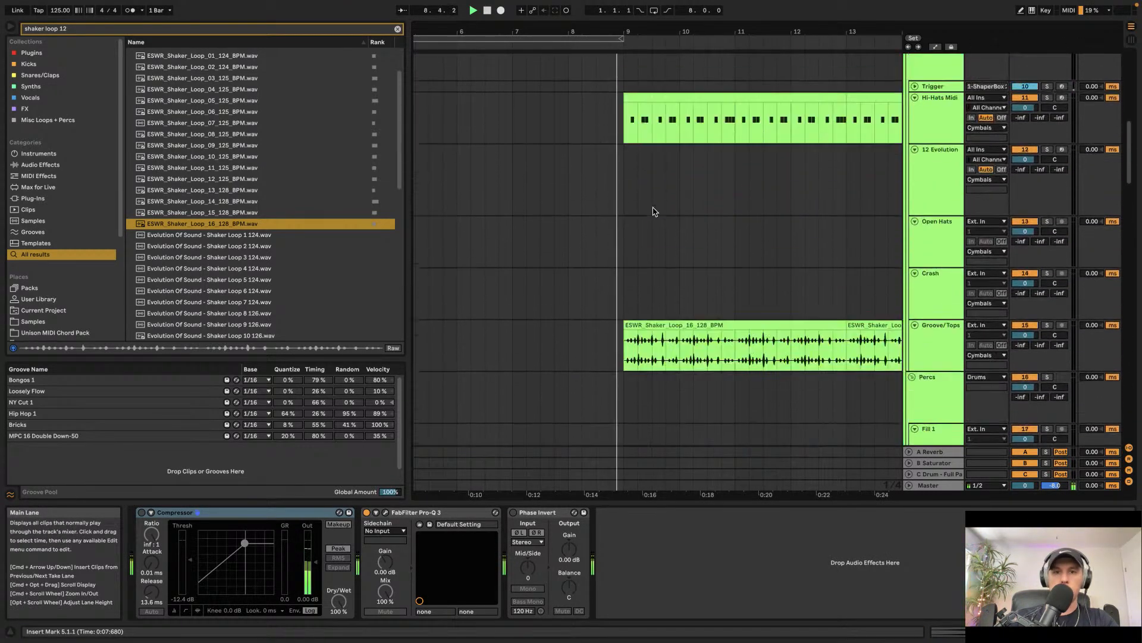
pyautogui.scroll(-12, 652, 219)
pyautogui.scroll(-12, 655, 221)
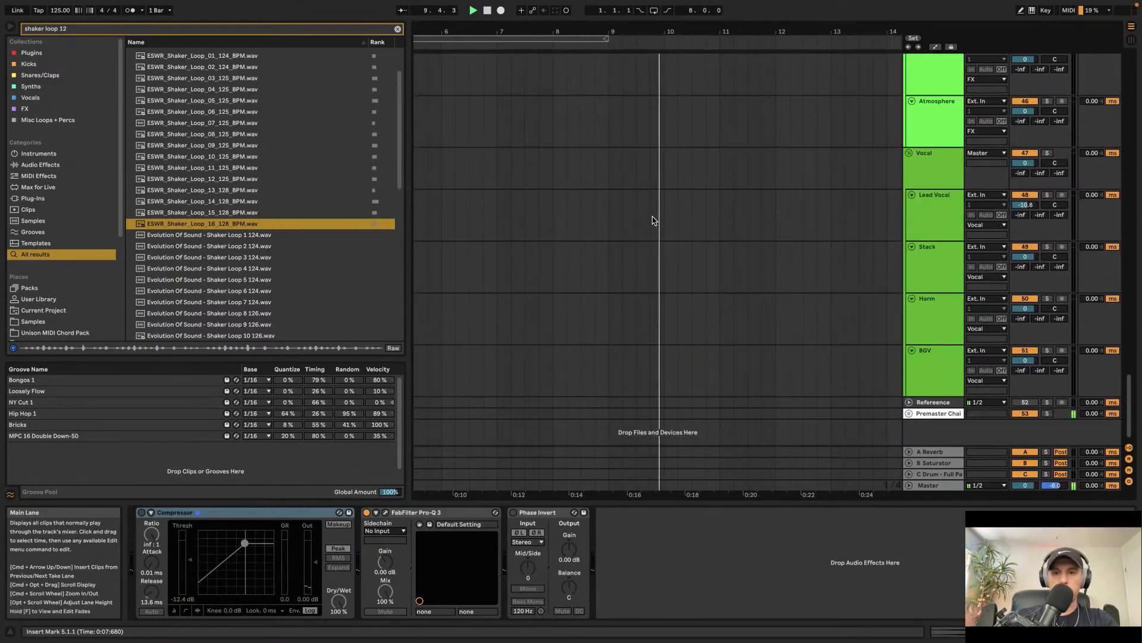
pyautogui.scroll(10, 655, 220)
pyautogui.hscroll(3, 655, 221)
pyautogui.scroll(-2, 654, 220)
pyautogui.scroll(-4, 655, 221)
pyautogui.scroll(-4, 653, 220)
pyautogui.hscroll(-2, 653, 220)
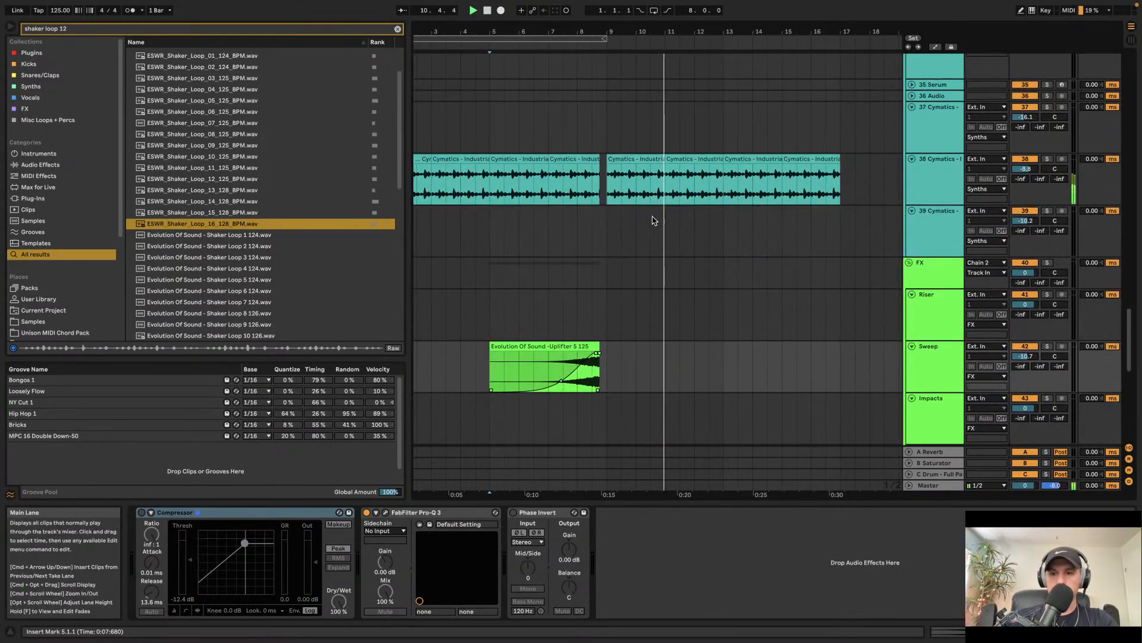
# Step: Clear the browser search, open the Synths collection and preview the Cymatics synth one-shot samples
pyautogui.click(934, 215)
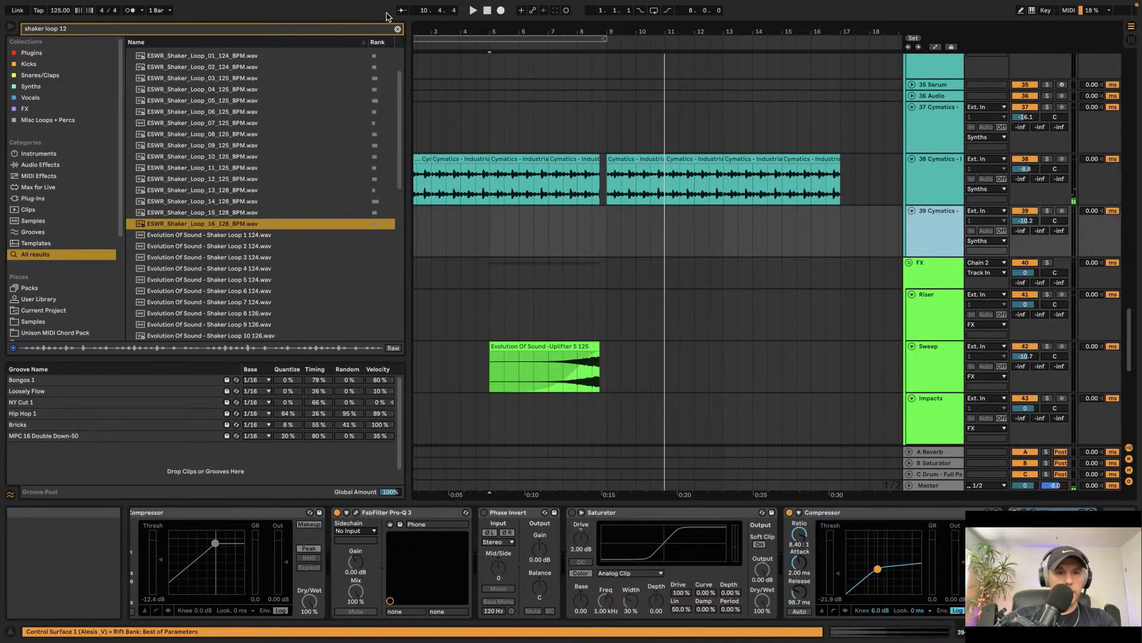
pyautogui.click(397, 28)
pyautogui.scroll(-3, 64, 277)
pyautogui.click(52, 277)
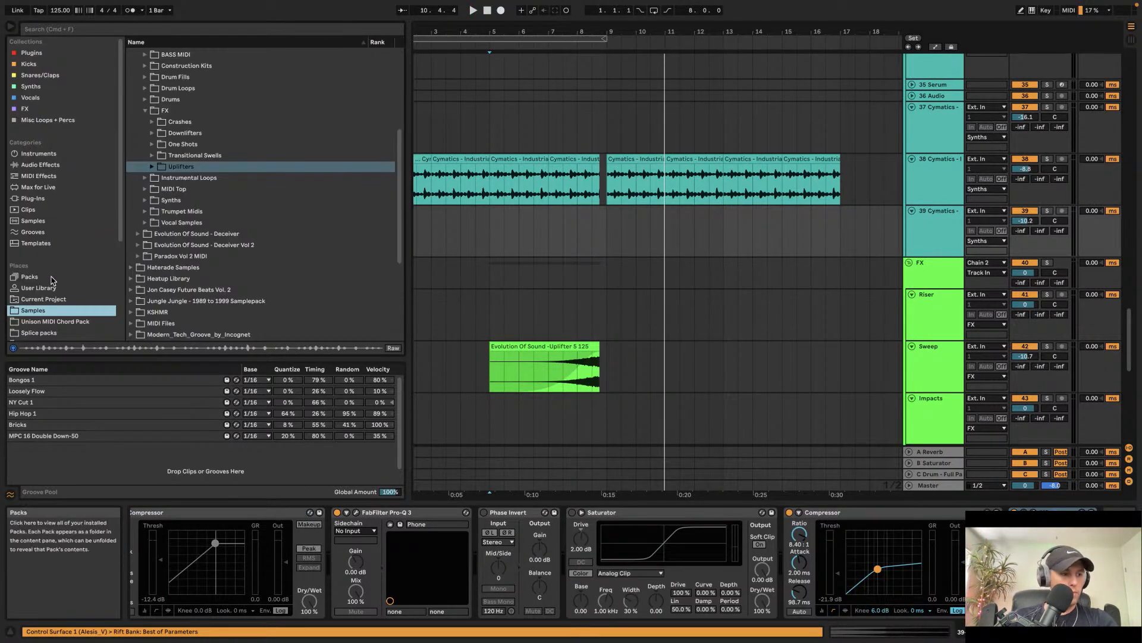
pyautogui.click(147, 110)
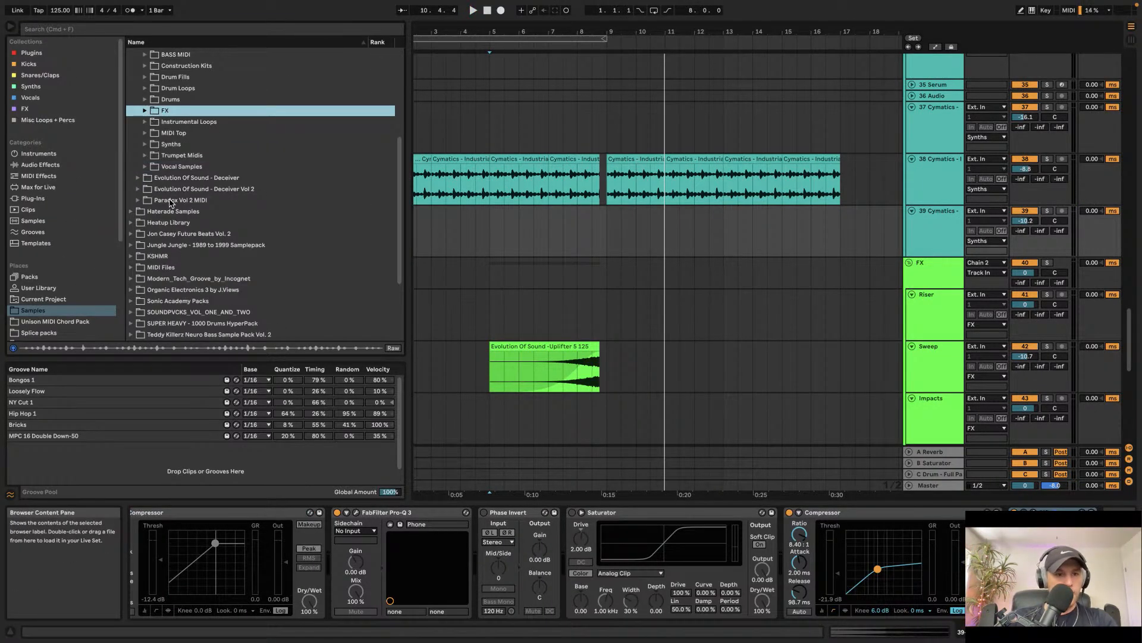
pyautogui.click(31, 86)
pyautogui.click(179, 86)
pyautogui.click(180, 110)
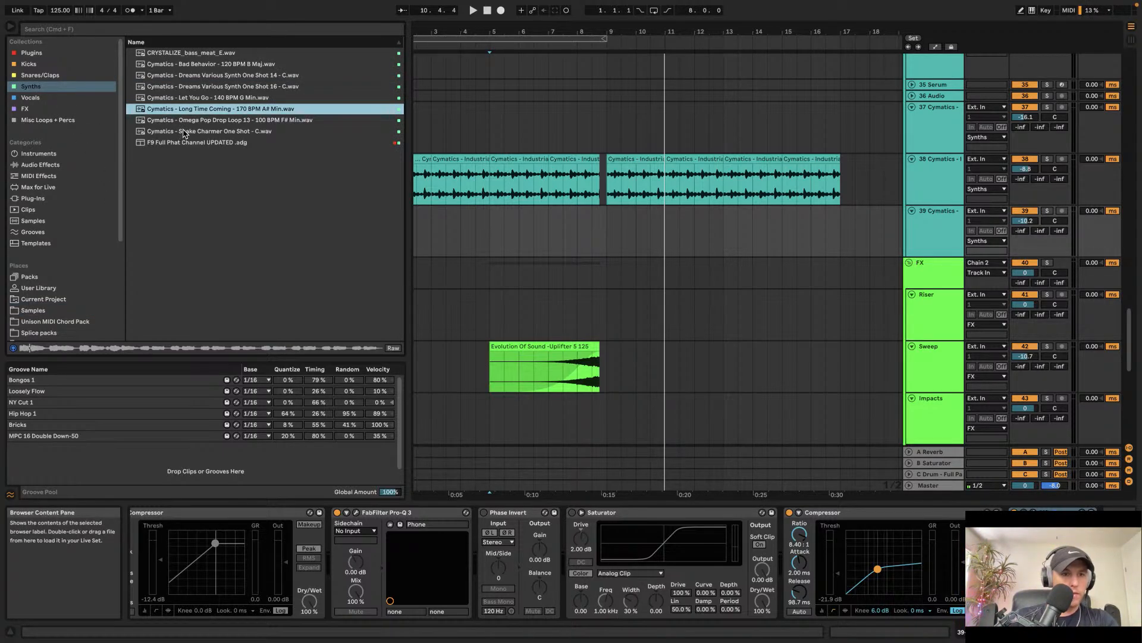
pyautogui.click(183, 132)
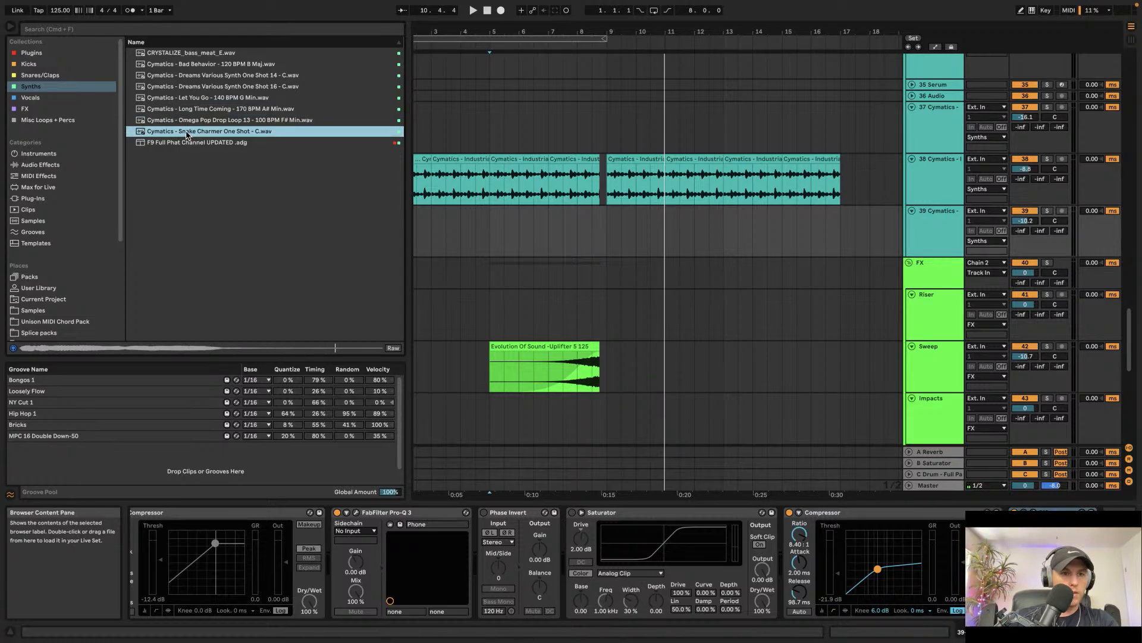
pyautogui.click(193, 64)
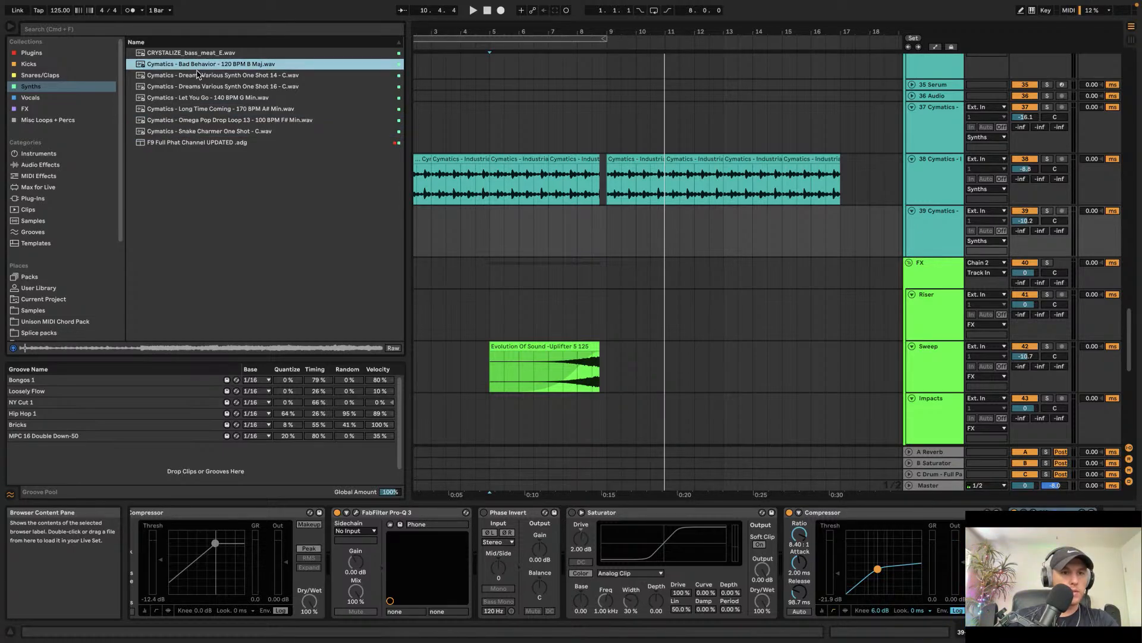
pyautogui.click(194, 86)
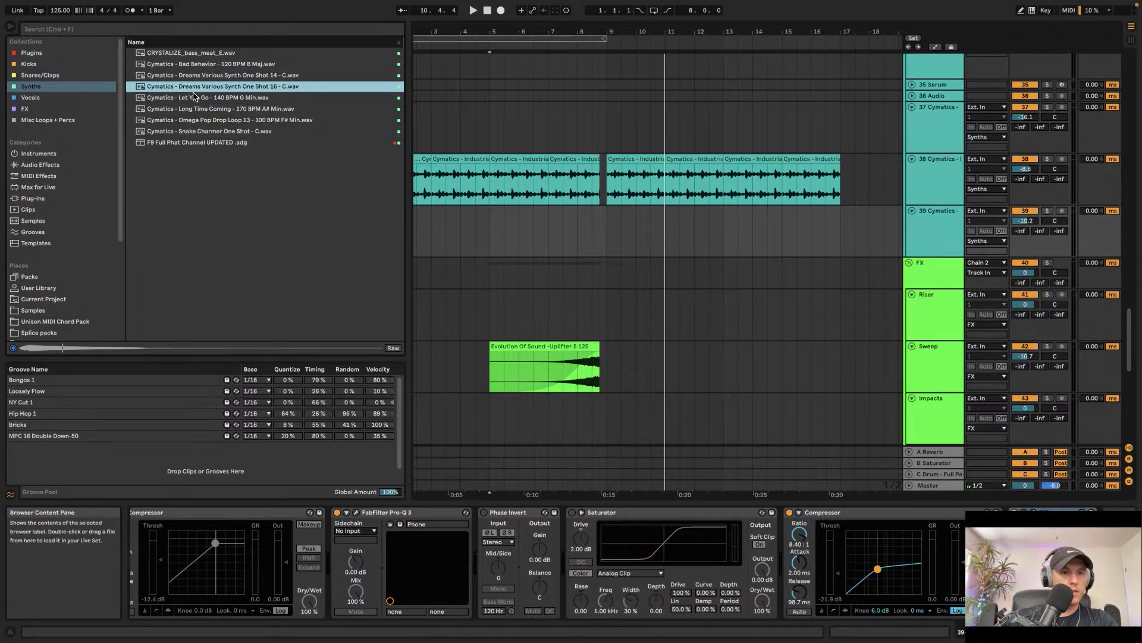
# Step: Add Cymatics - Dreams Various Synth One Shot 16 - C on a new track near bar 8.3 and turn off its warping
pyautogui.moveTo(696, 205); pyautogui.dragTo(563, 98)
pyautogui.click(912, 95)
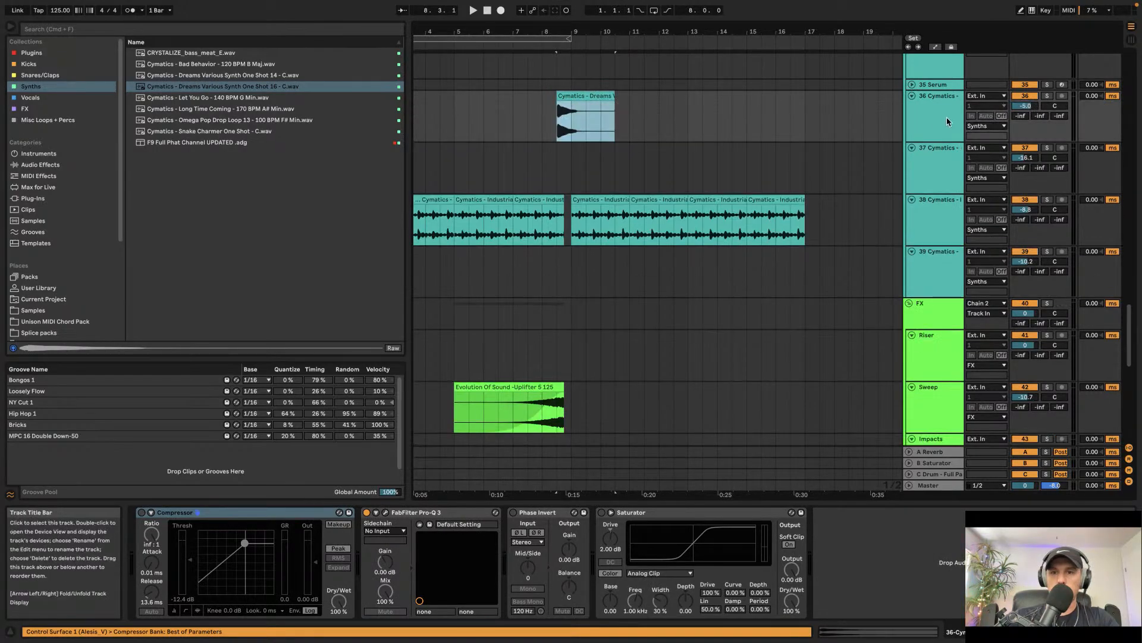
pyautogui.click(596, 106)
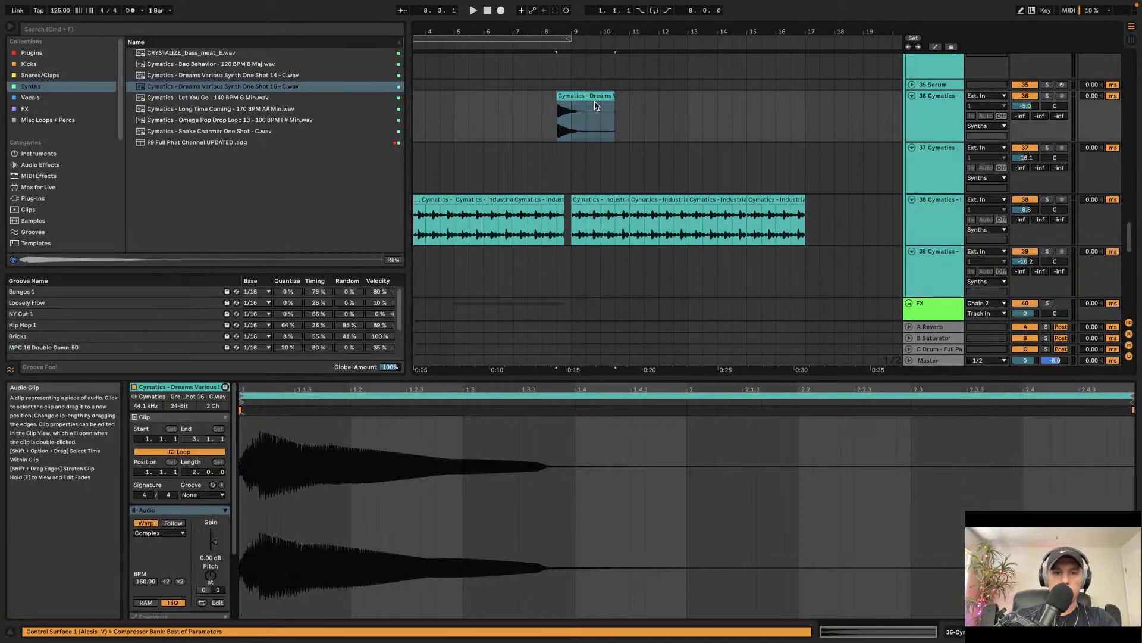
pyautogui.click(146, 523)
# Step: Move the synth one-shot clip later so it starts shortly before bar 9
pyautogui.scroll(2, 208, 575)
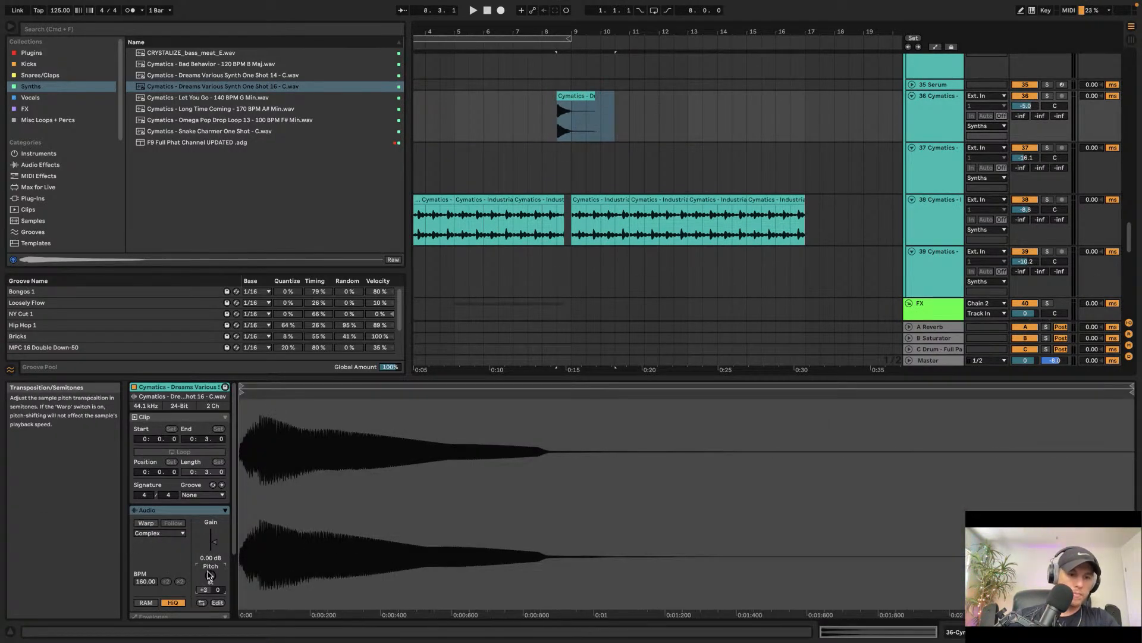
pyautogui.scroll(10, 543, 172)
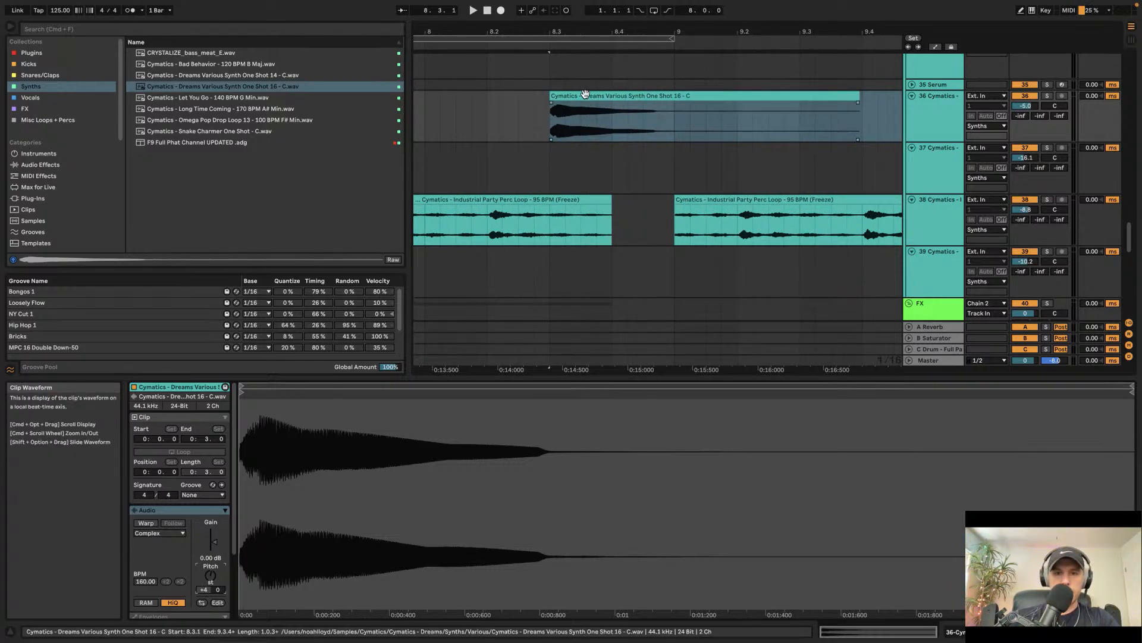
pyautogui.moveTo(570, 96); pyautogui.dragTo(664, 107)
pyautogui.click(581, 113)
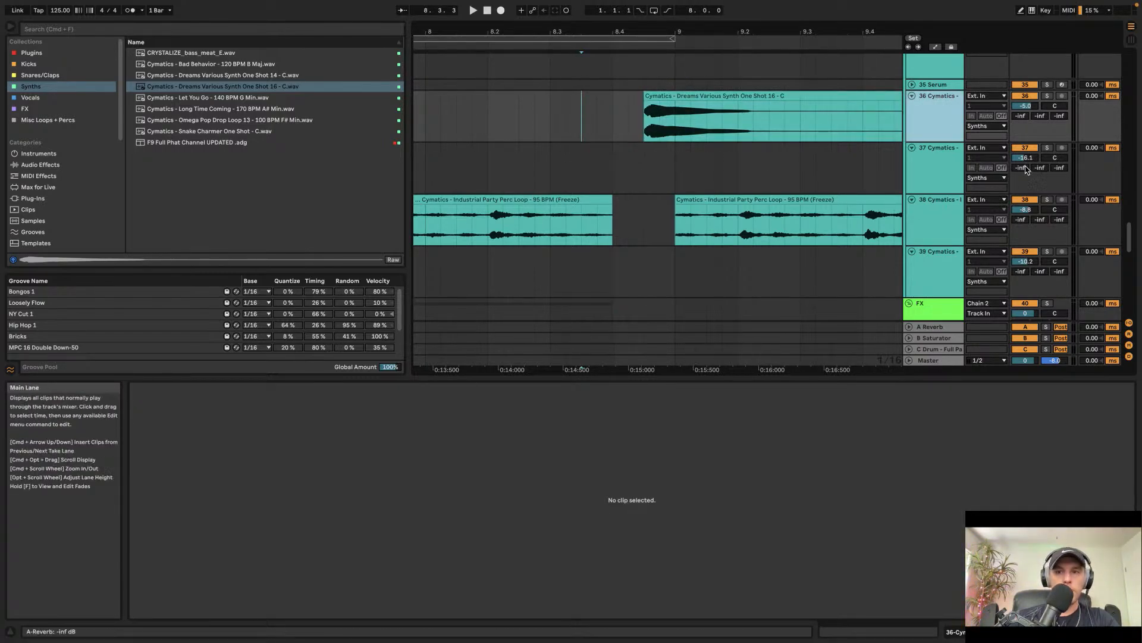
# Step: Load ValhallaVintageVerb from the Plugins collection onto the synth one-shot track and close its window
pyautogui.click(955, 124)
pyautogui.click(31, 53)
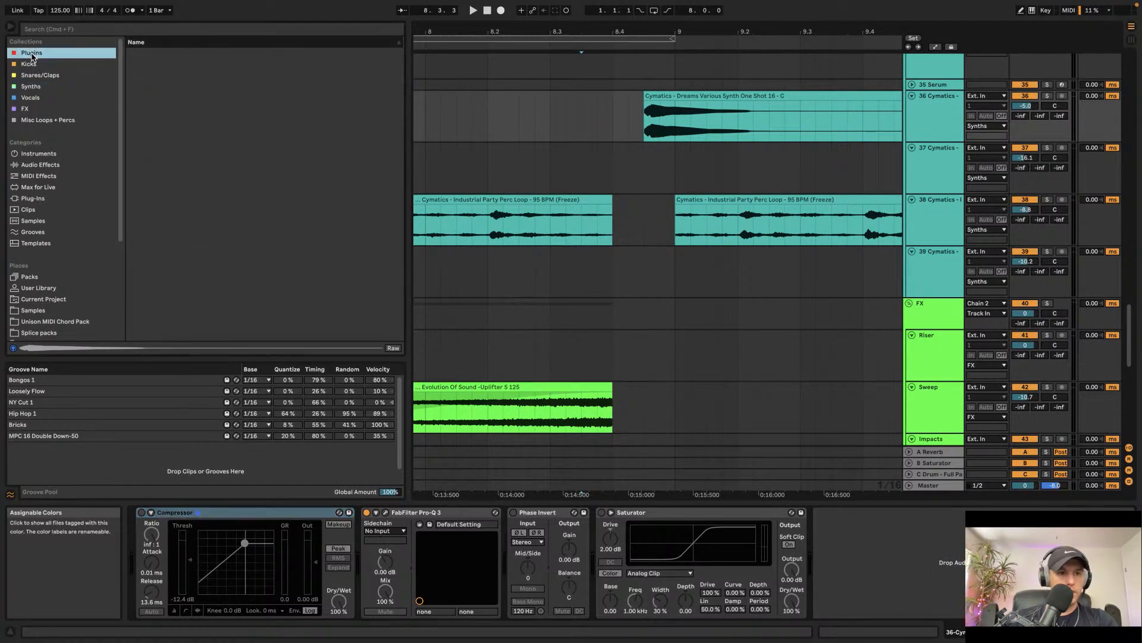
pyautogui.scroll(-10, 194, 312)
pyautogui.click(184, 291)
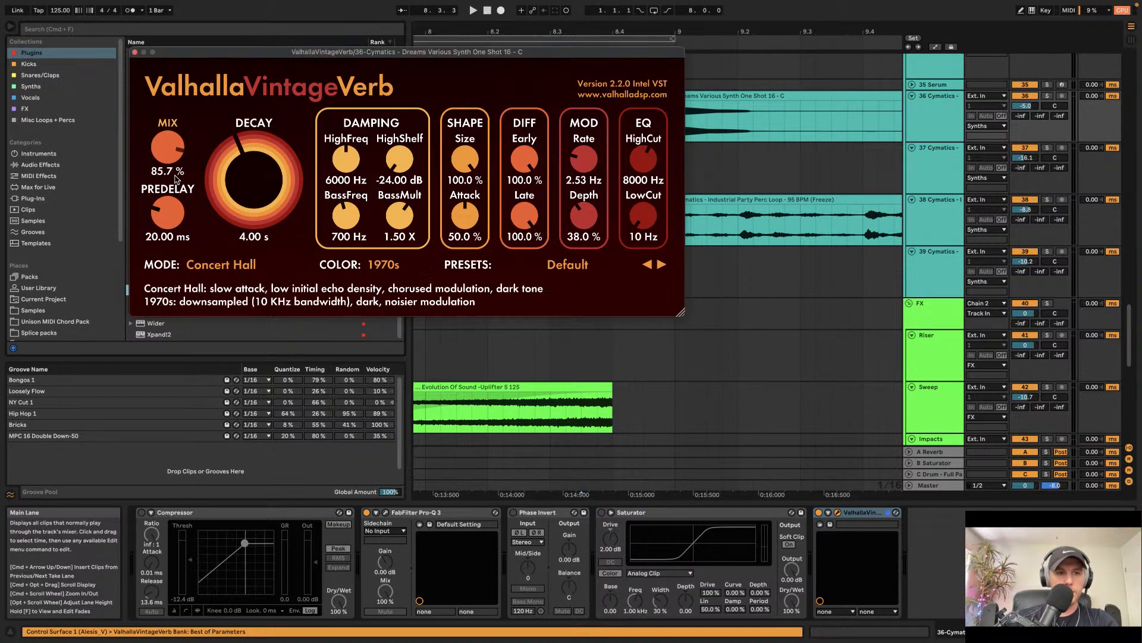
pyautogui.click(135, 53)
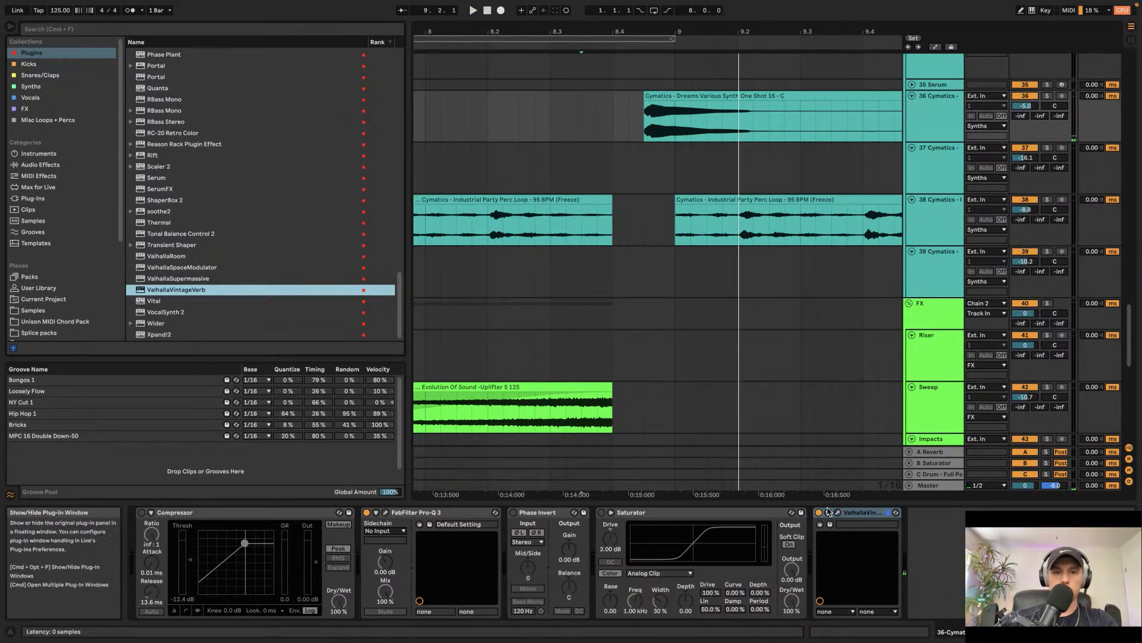
# Step: Search the browser for cymatics lotus, load Cymatics Lotus onto the same track and start playback
pyautogui.scroll(10, 182, 204)
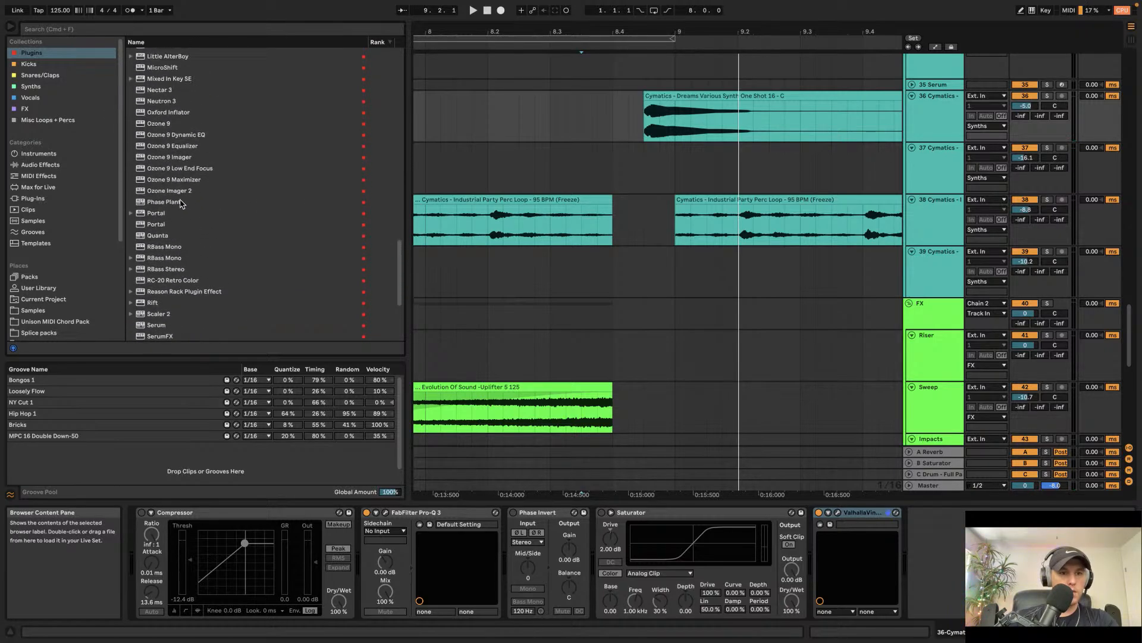
pyautogui.press('super+f')
pyautogui.write('cy')
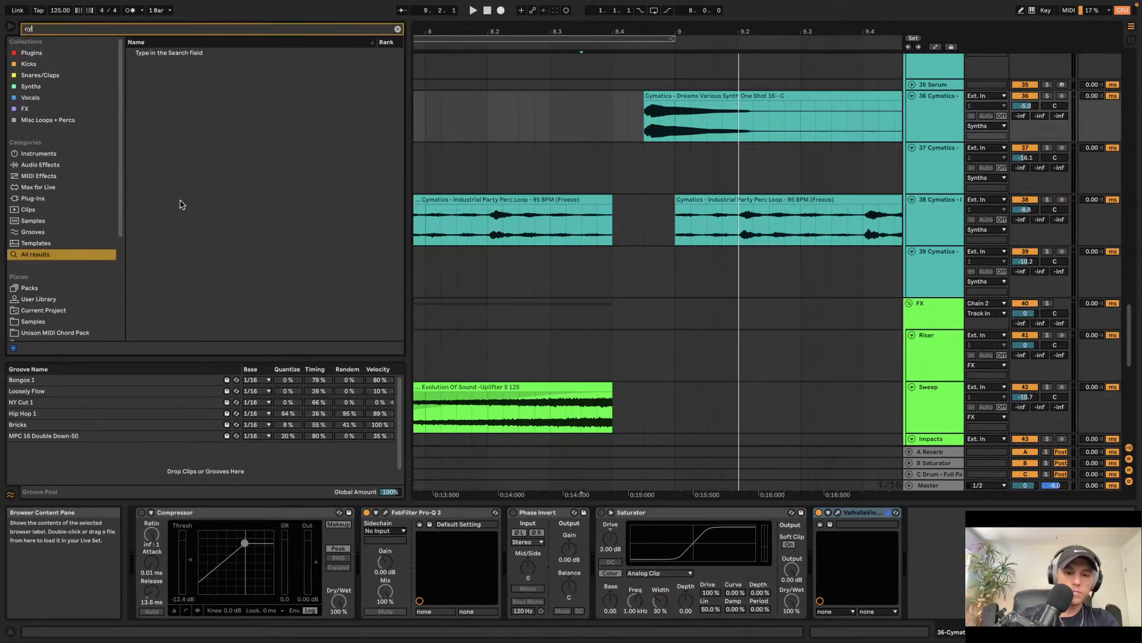
pyautogui.write('matics lotus')
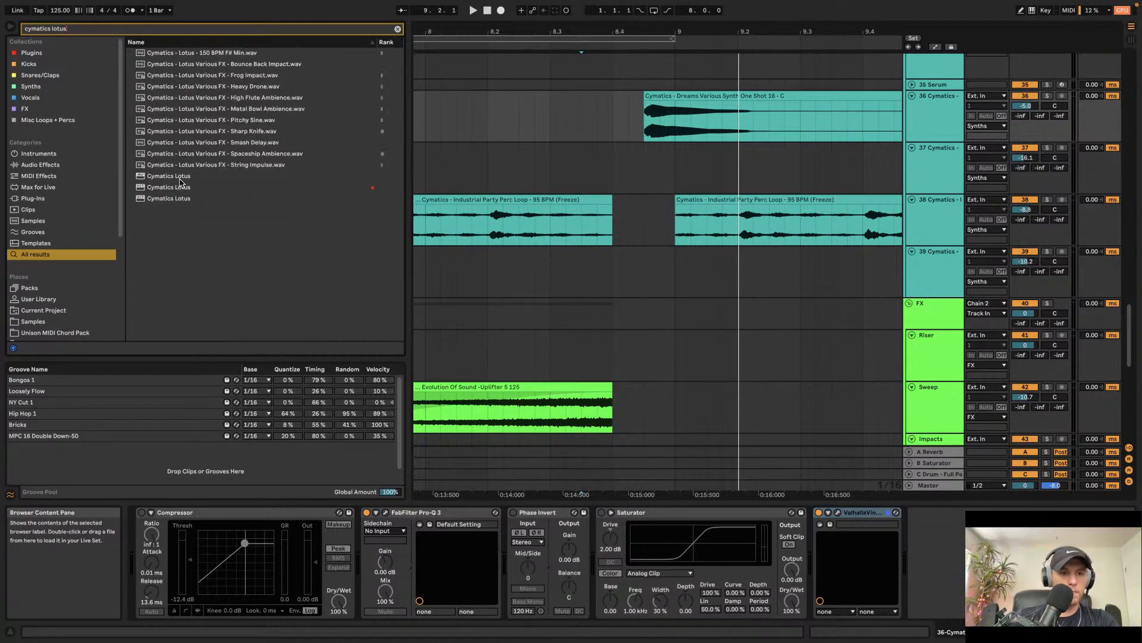
pyautogui.doubleClick(180, 178)
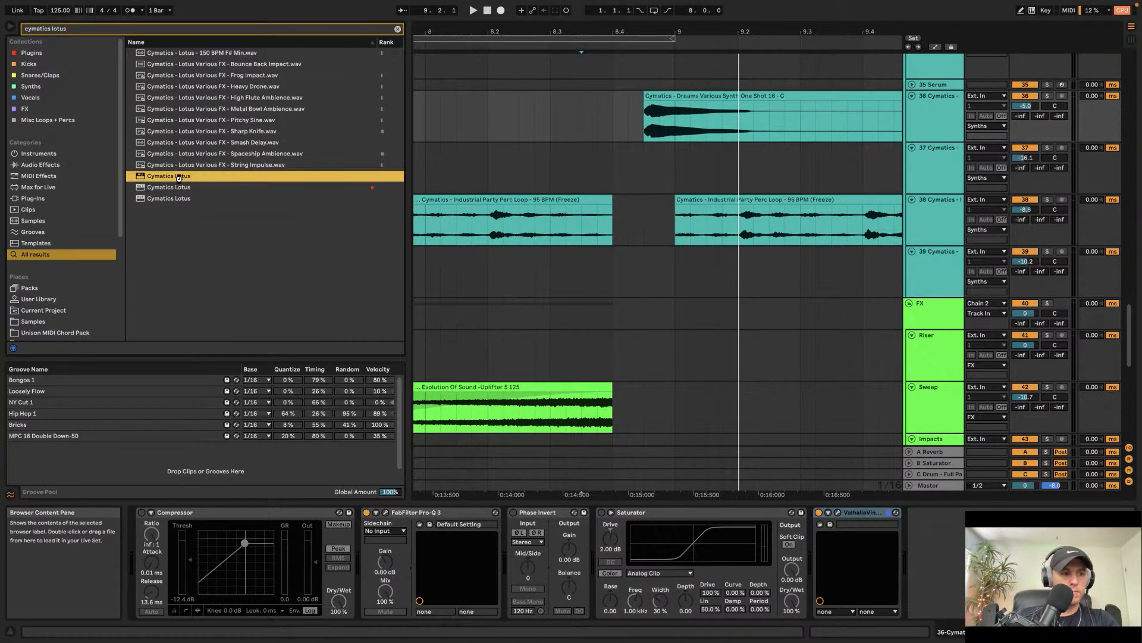
pyautogui.press('space')
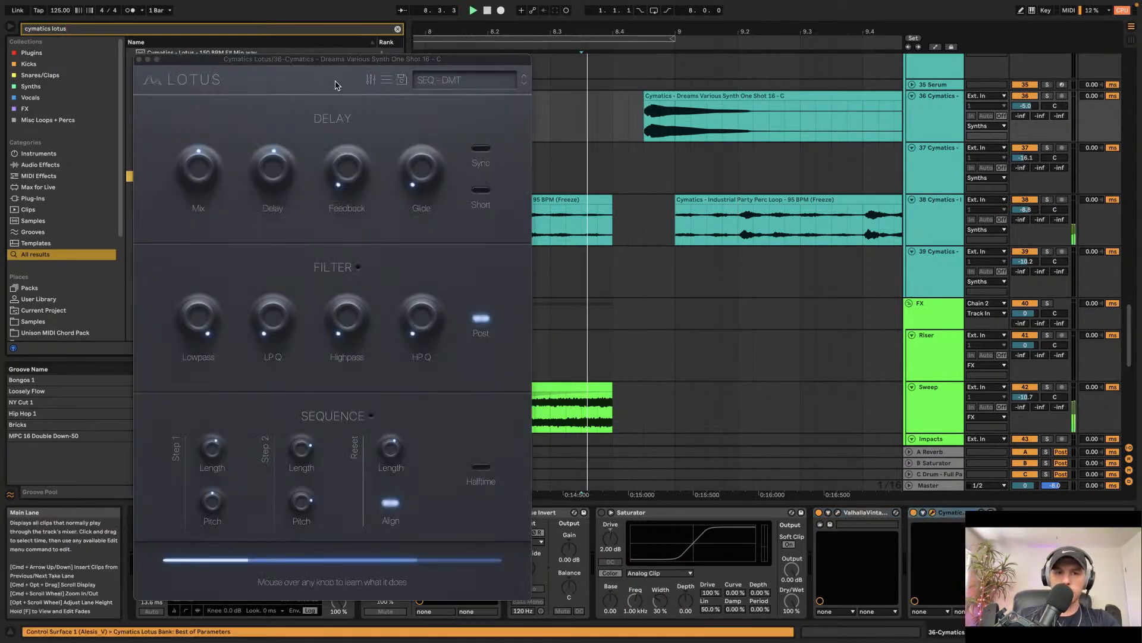
# Step: Select the WEIRD - Butterfly Effect preset in Lotus and close the plugin window
pyautogui.click(464, 80)
pyautogui.moveTo(488, 98)
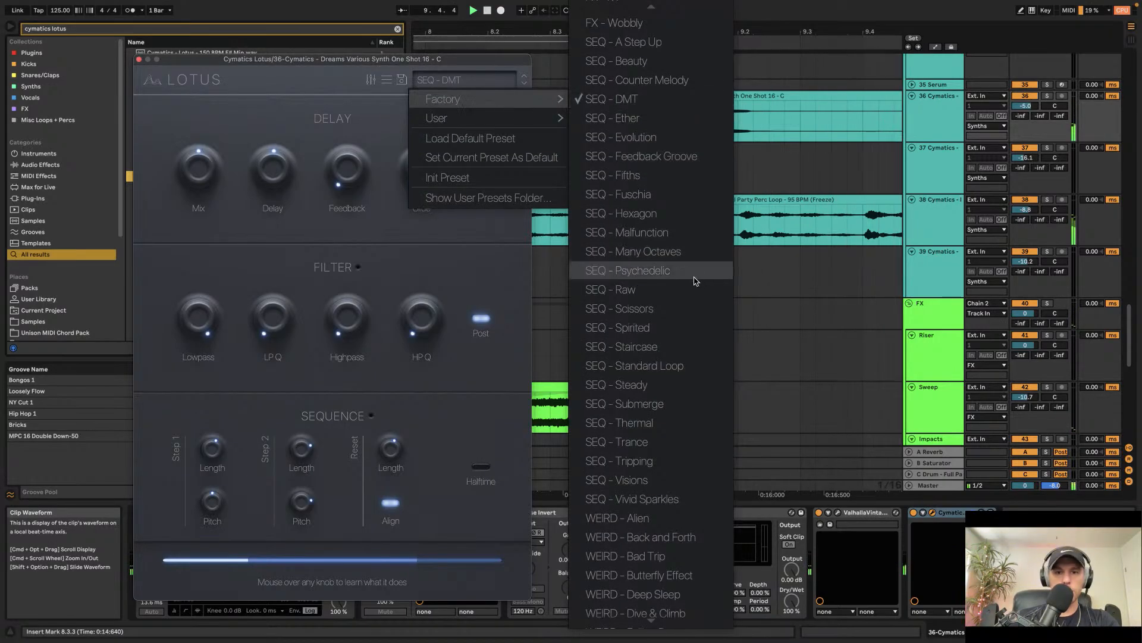
pyautogui.click(655, 574)
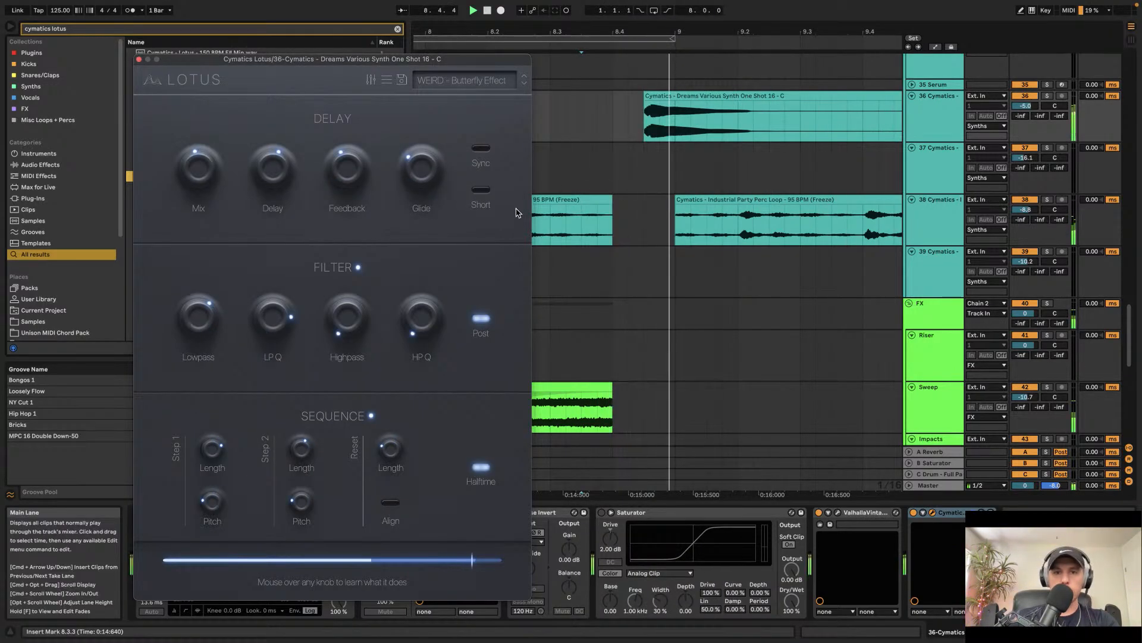
pyautogui.click(140, 59)
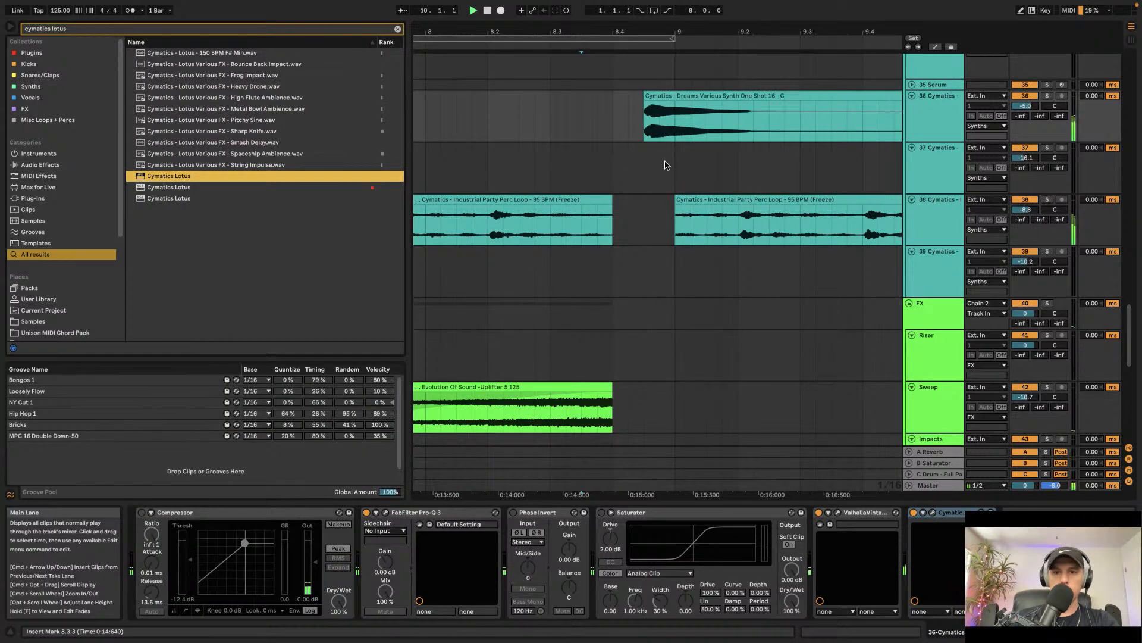
# Step: Move Cymatics Lotus ahead of ValhallaVintageVerb in the synth one-shot track's device chain and start playback
pyautogui.scroll(-3, 666, 165)
pyautogui.scroll(-3, 666, 165)
pyautogui.scroll(2, 666, 164)
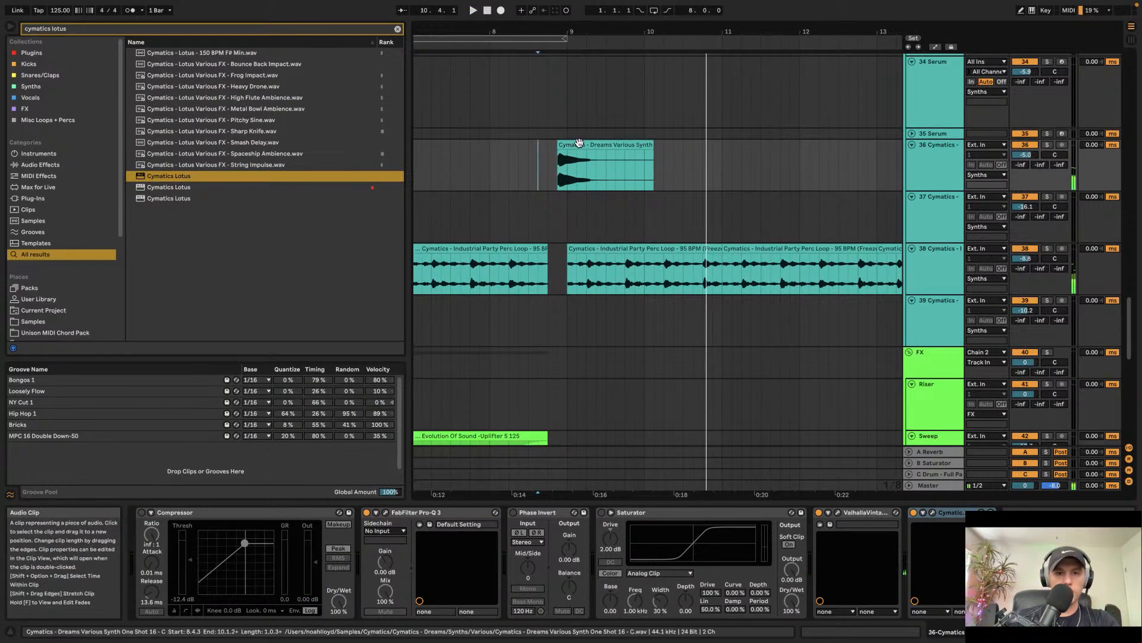
pyautogui.moveTo(951, 515); pyautogui.dragTo(815, 526)
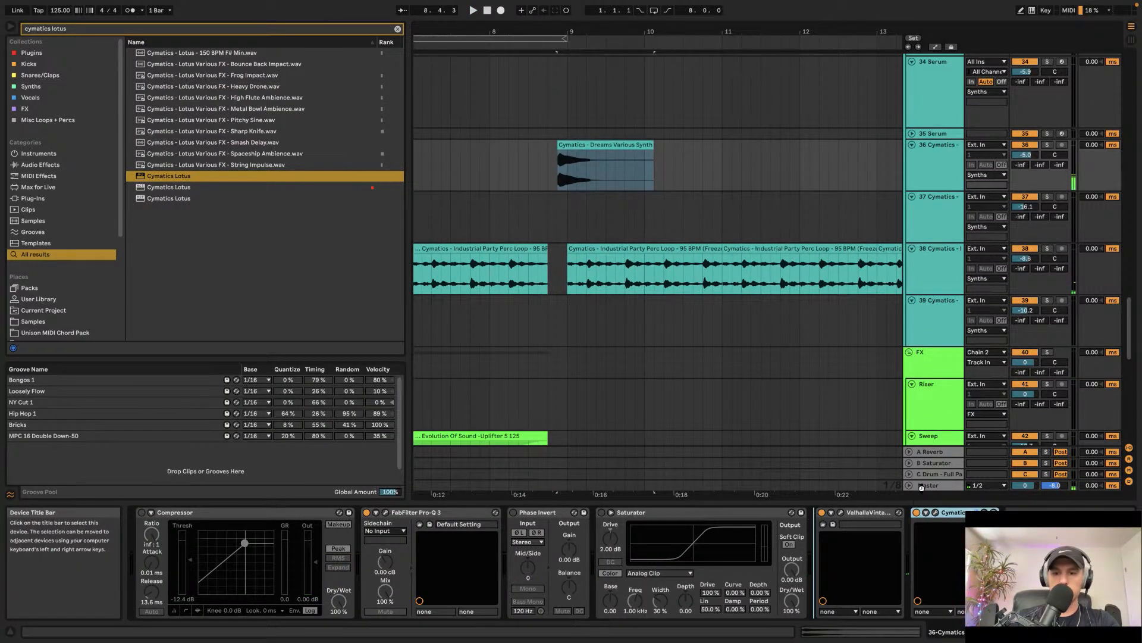
pyautogui.moveTo(921, 488); pyautogui.dragTo(818, 525)
pyautogui.press('space')
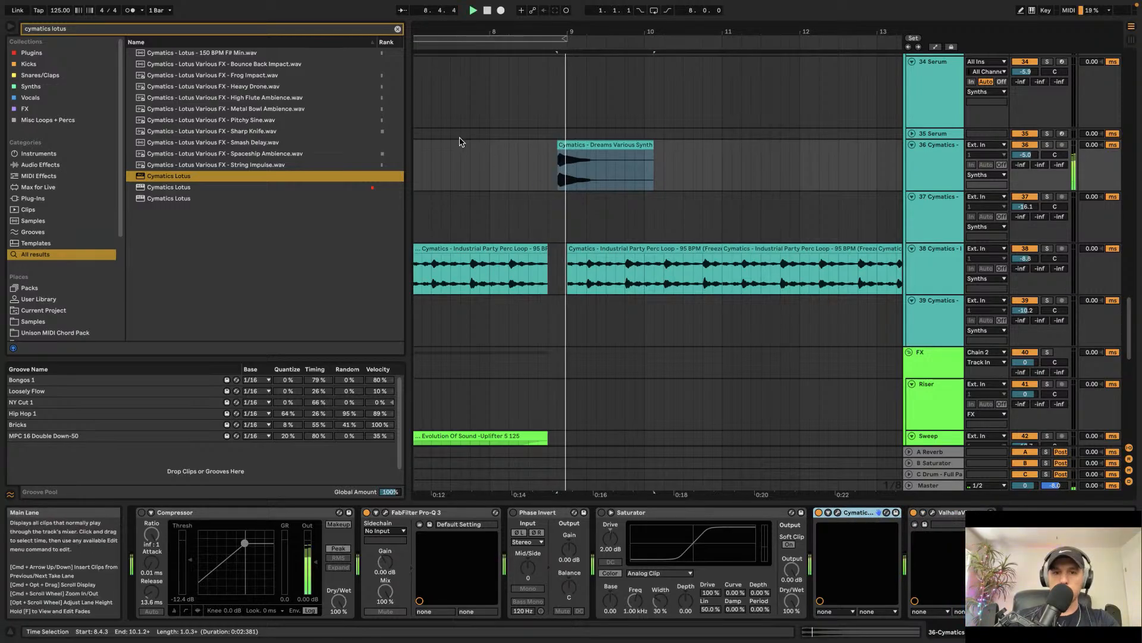
# Step: Clear the browser search and open the ESW Roses - Sample Pack's Bass One Shots > Drop Bass folder
pyautogui.doubleClick(601, 167)
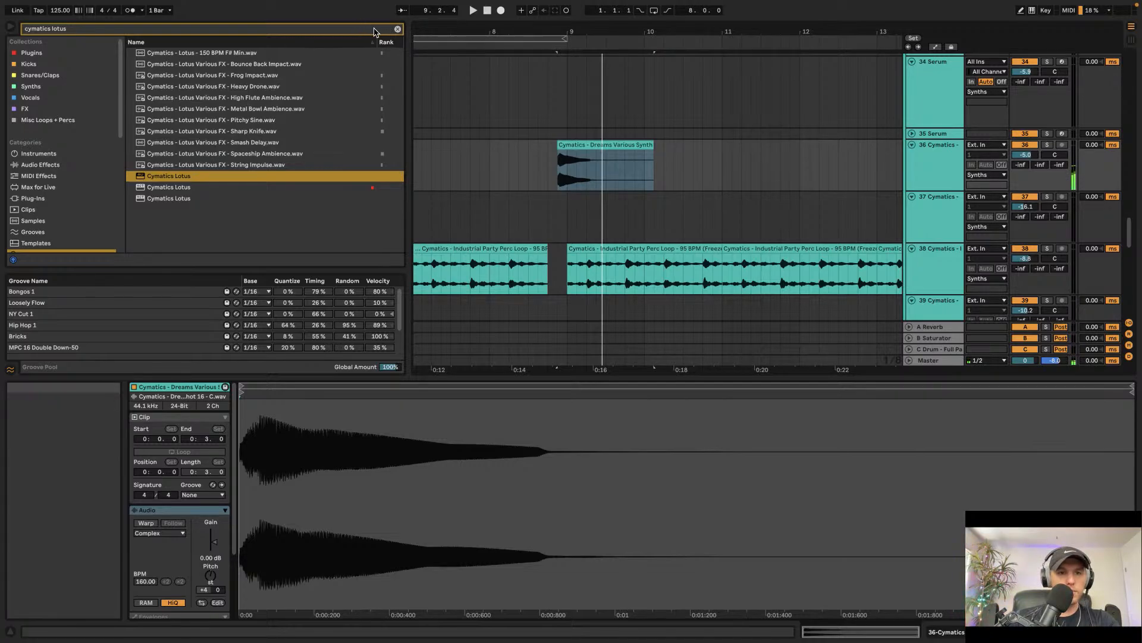
pyautogui.click(396, 29)
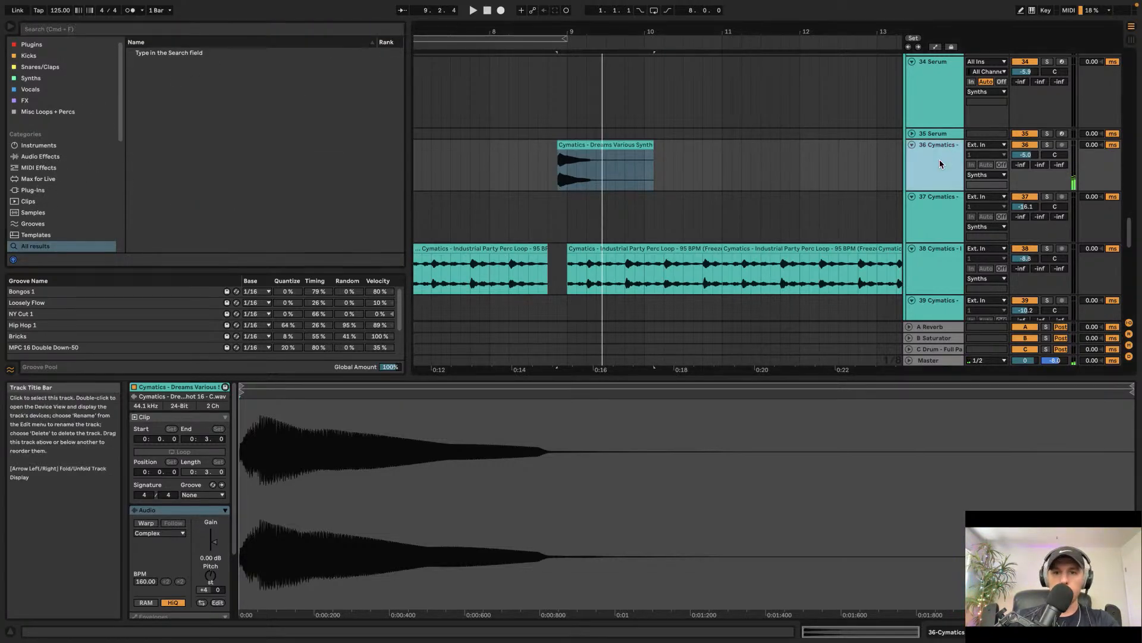
pyautogui.scroll(-1, 42, 191)
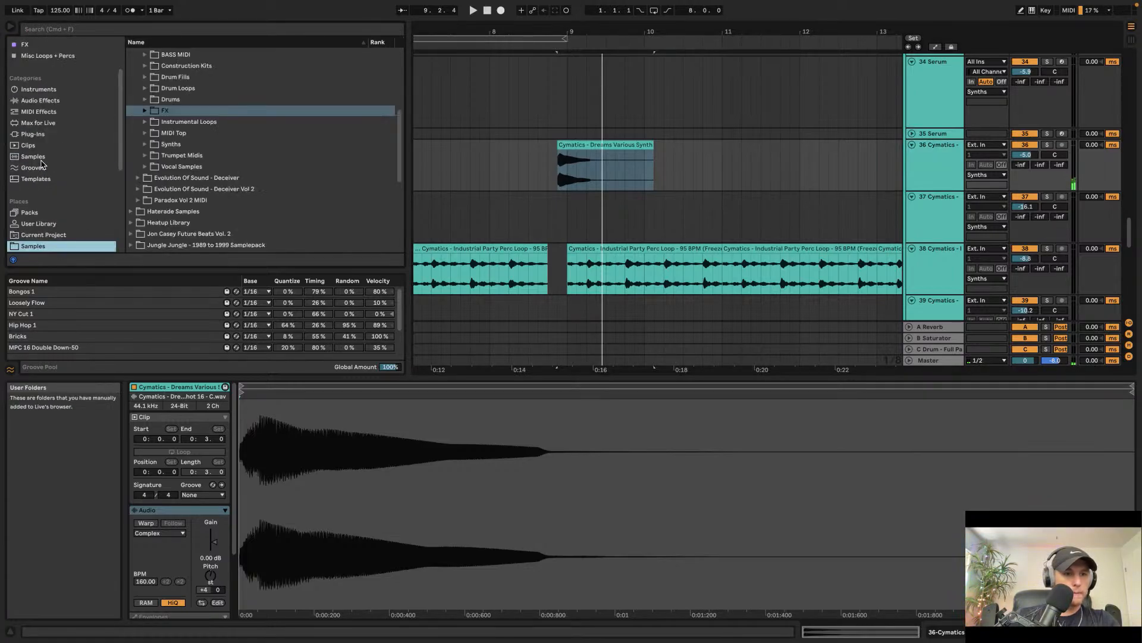
pyautogui.scroll(4, 146, 117)
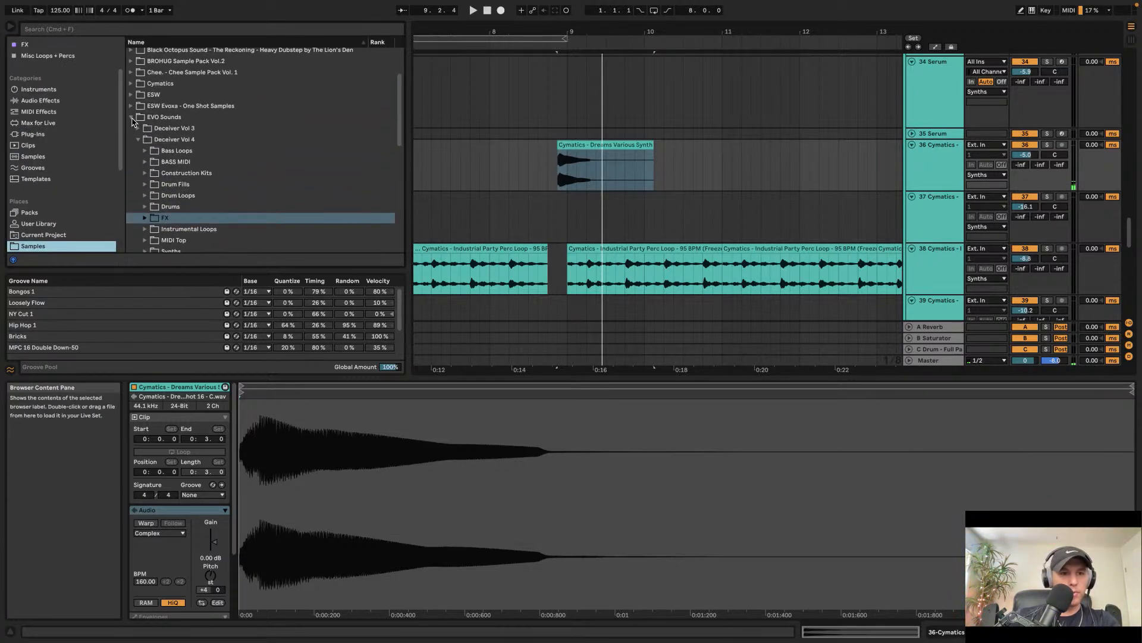
pyautogui.click(132, 117)
pyautogui.click(131, 95)
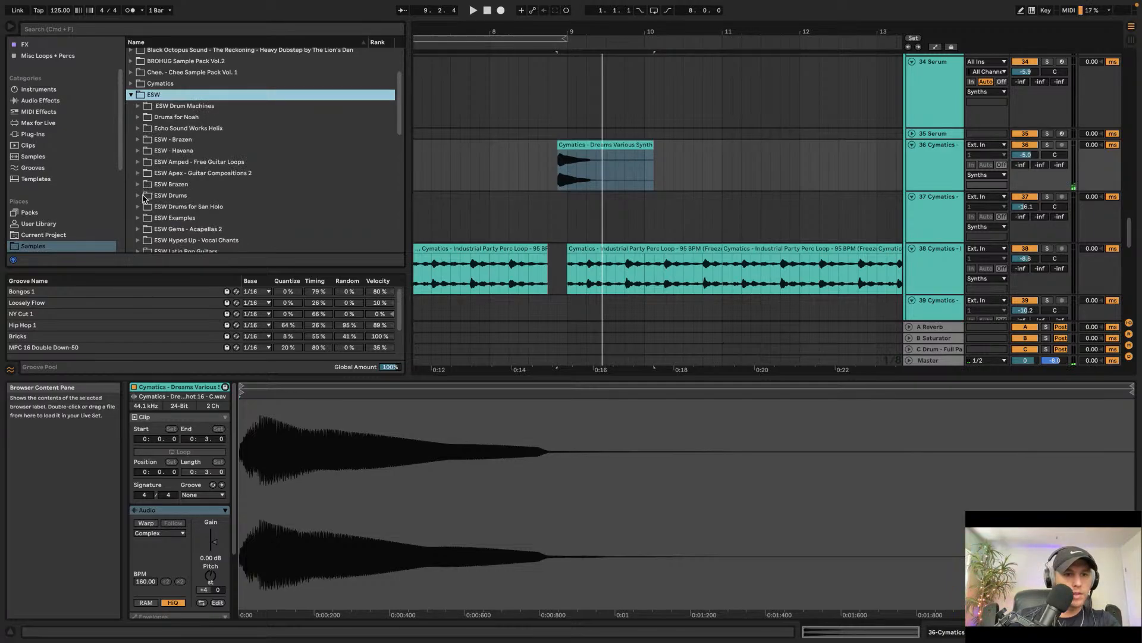
pyautogui.scroll(-4, 143, 198)
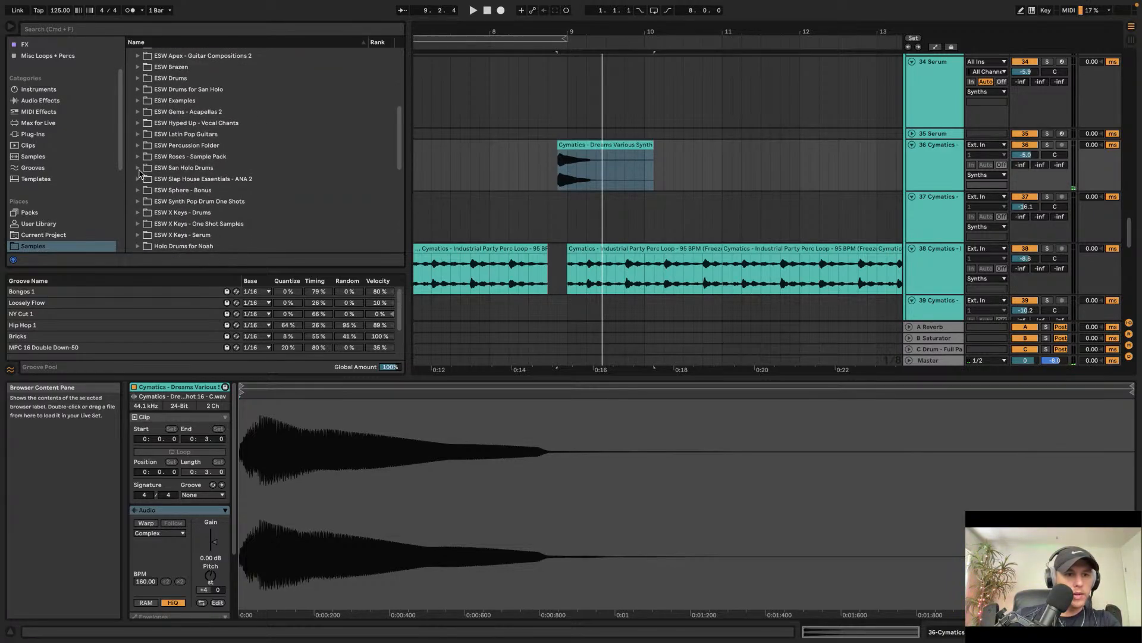
pyautogui.click(138, 156)
pyautogui.click(145, 167)
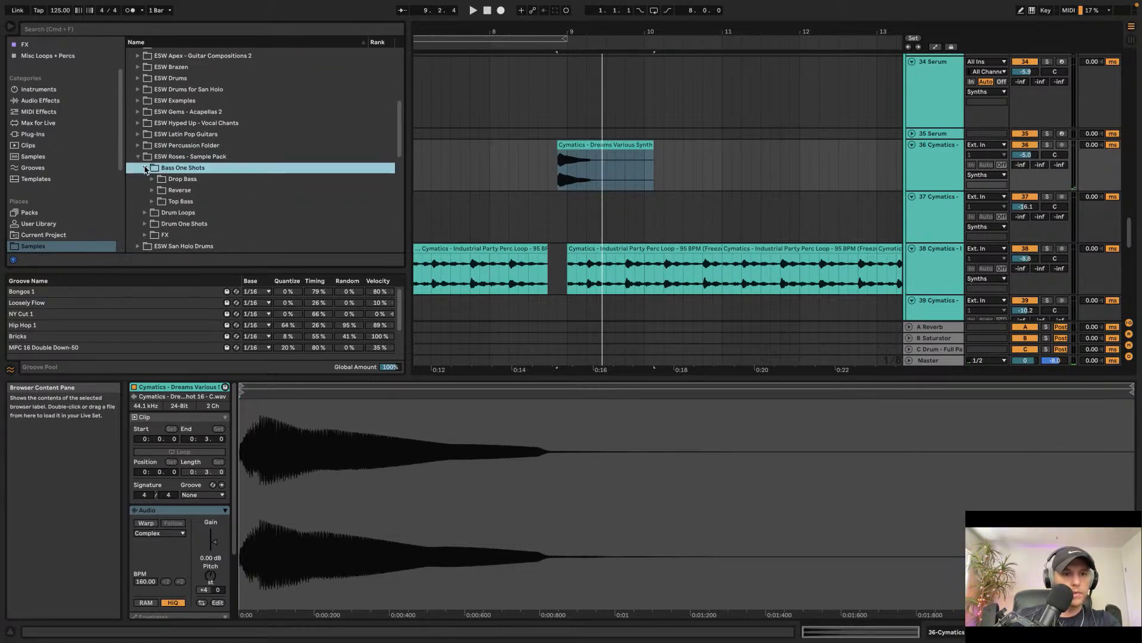
pyautogui.click(152, 179)
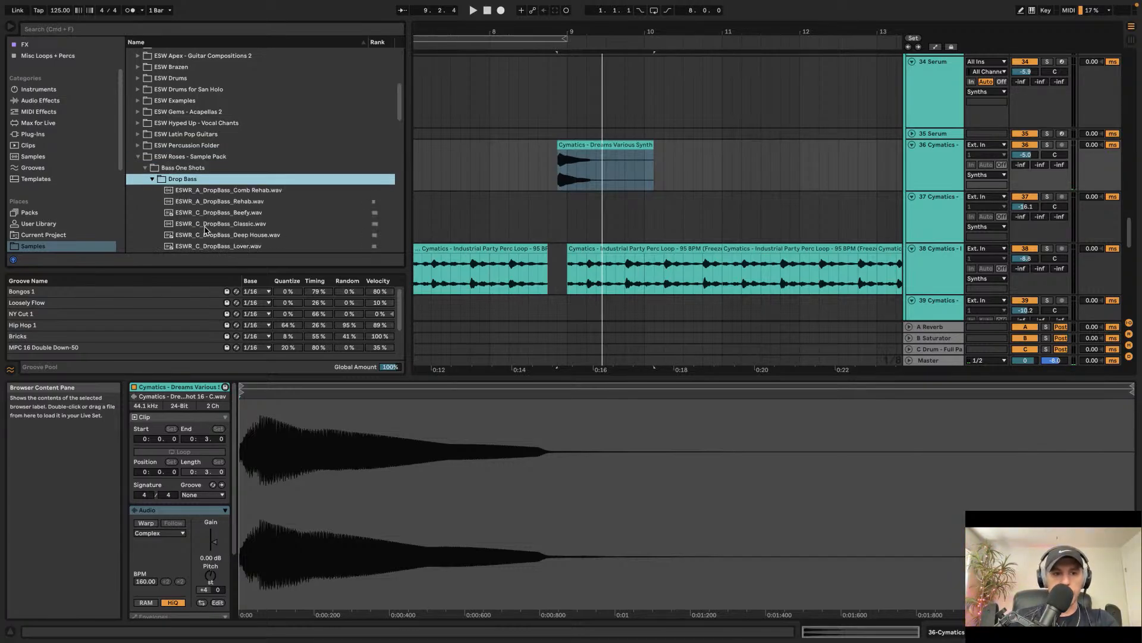
# Step: Preview several drop bass samples, ending on ESWR_C_DropBass_Snappy
pyautogui.click(211, 225)
pyautogui.scroll(-2, 213, 230)
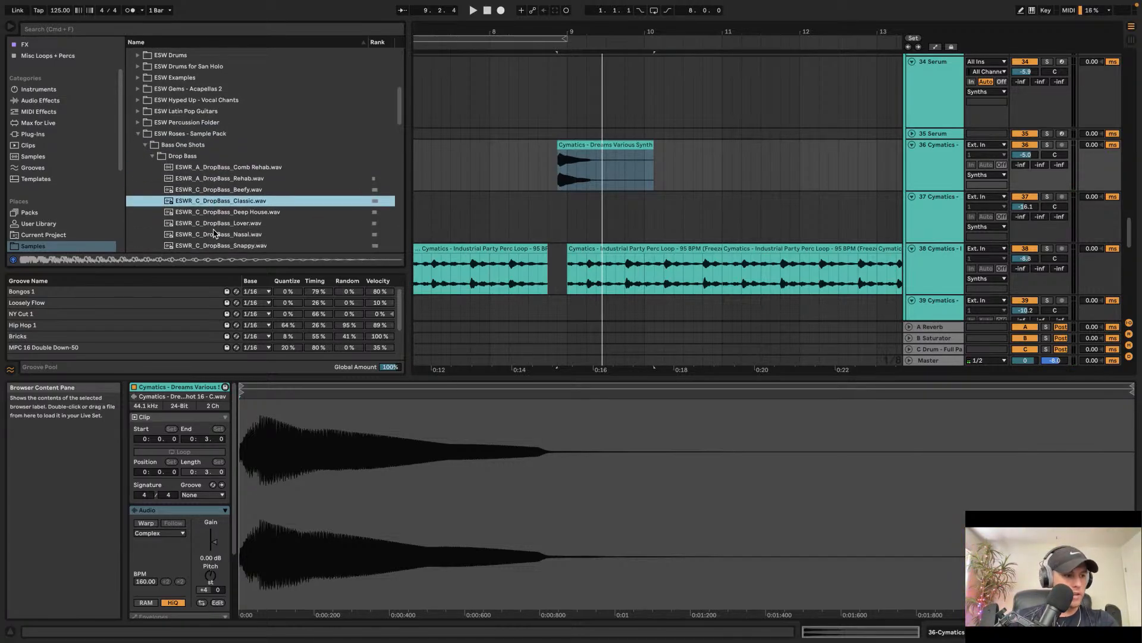
pyautogui.scroll(-1, 217, 220)
pyautogui.click(218, 213)
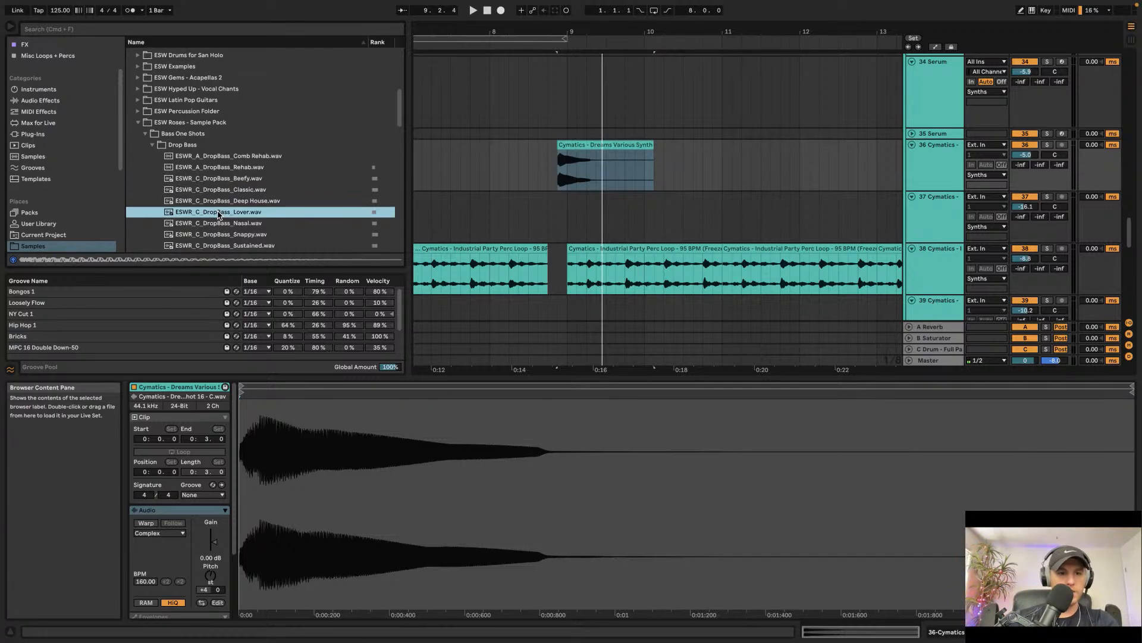
pyautogui.press('Down')
pyautogui.press('Down')
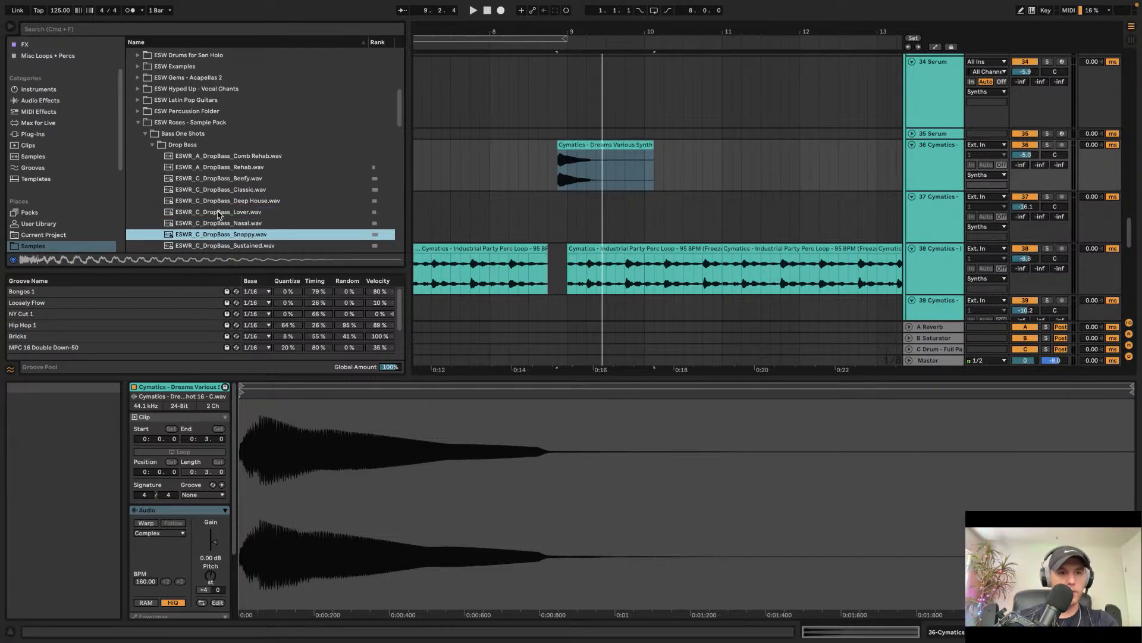
# Step: Place ESWR_C_DropBass_Snappy at the synth one-shot's start on track 36 and delete the remaining synth one-shot clip
pyautogui.moveTo(218, 235); pyautogui.dragTo(565, 167)
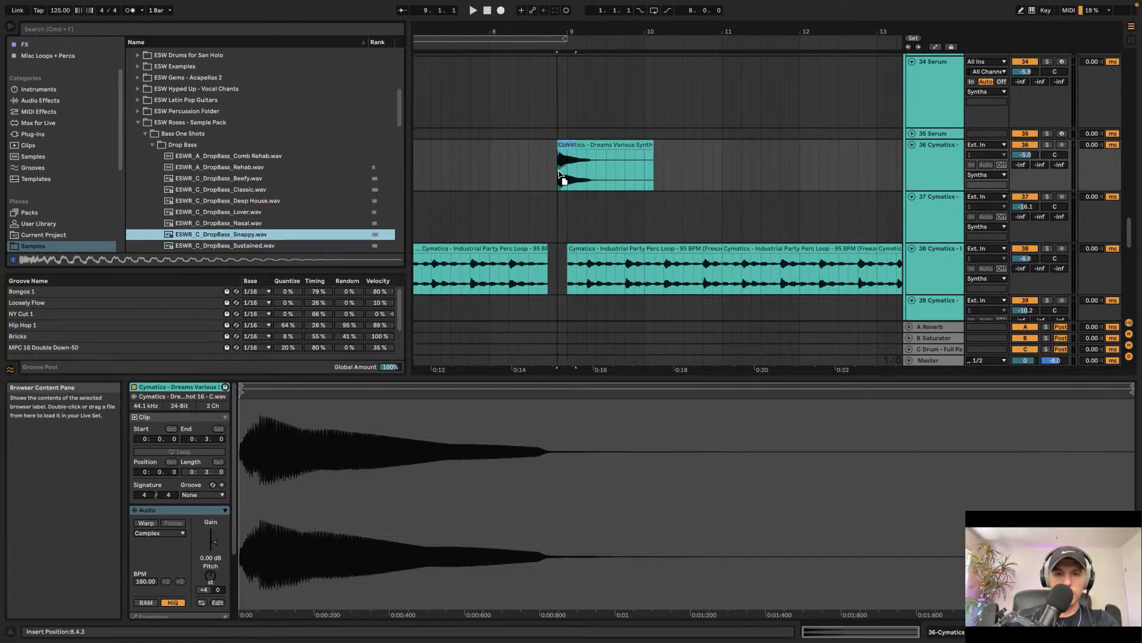
pyautogui.click(595, 147)
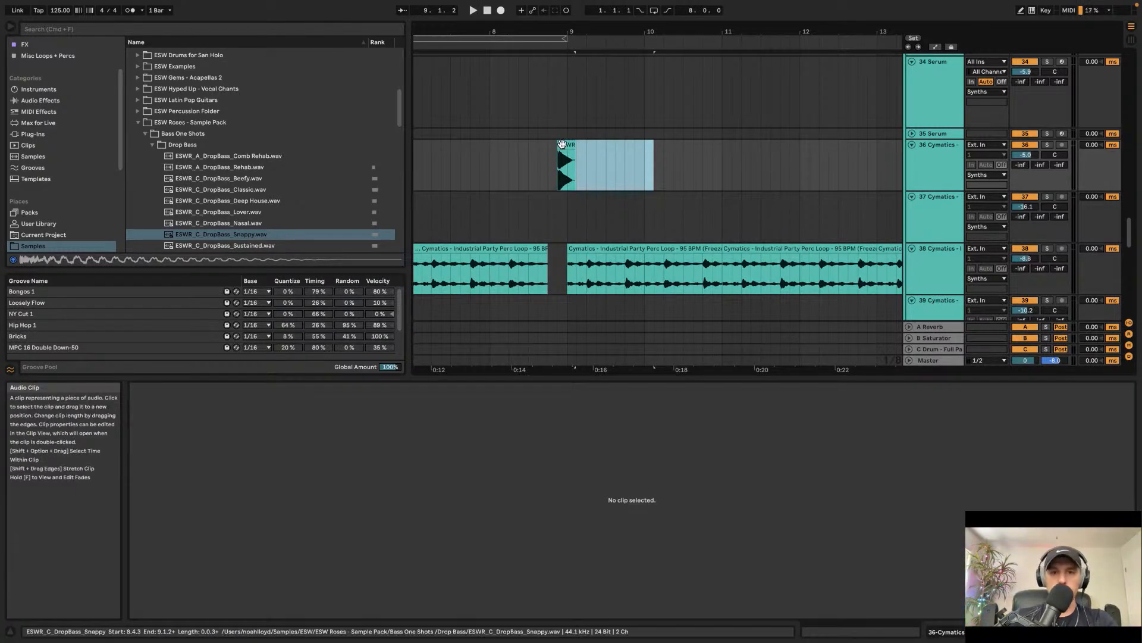
pyautogui.press('Delete')
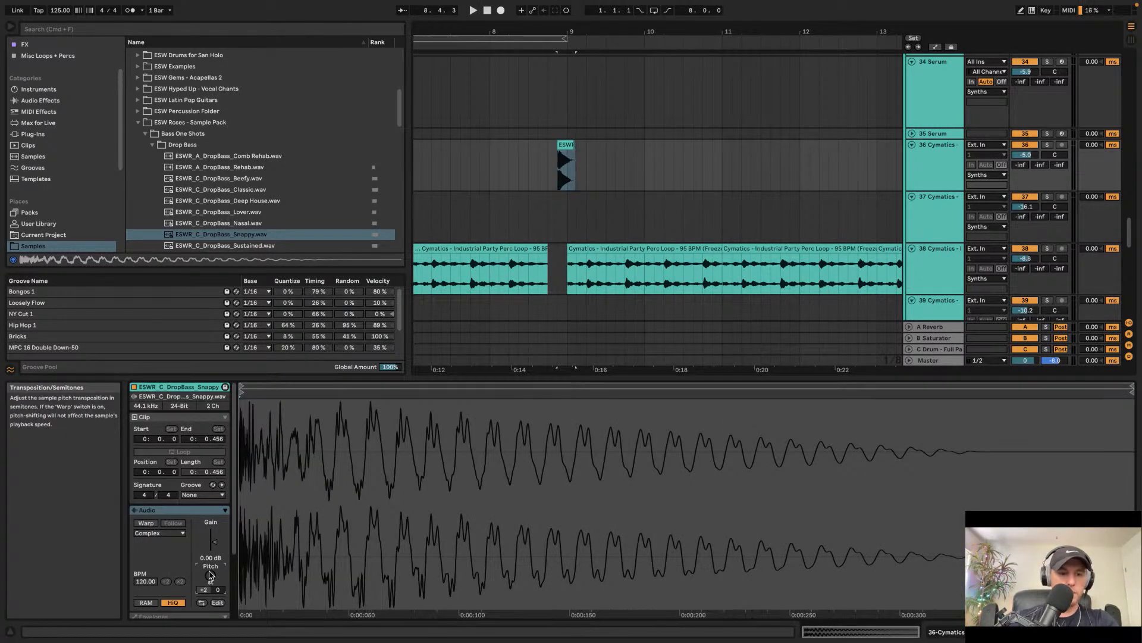
# Step: Play back the section leading into the drop and review the arrangement around bar 9
pyautogui.scroll(1, 209, 575)
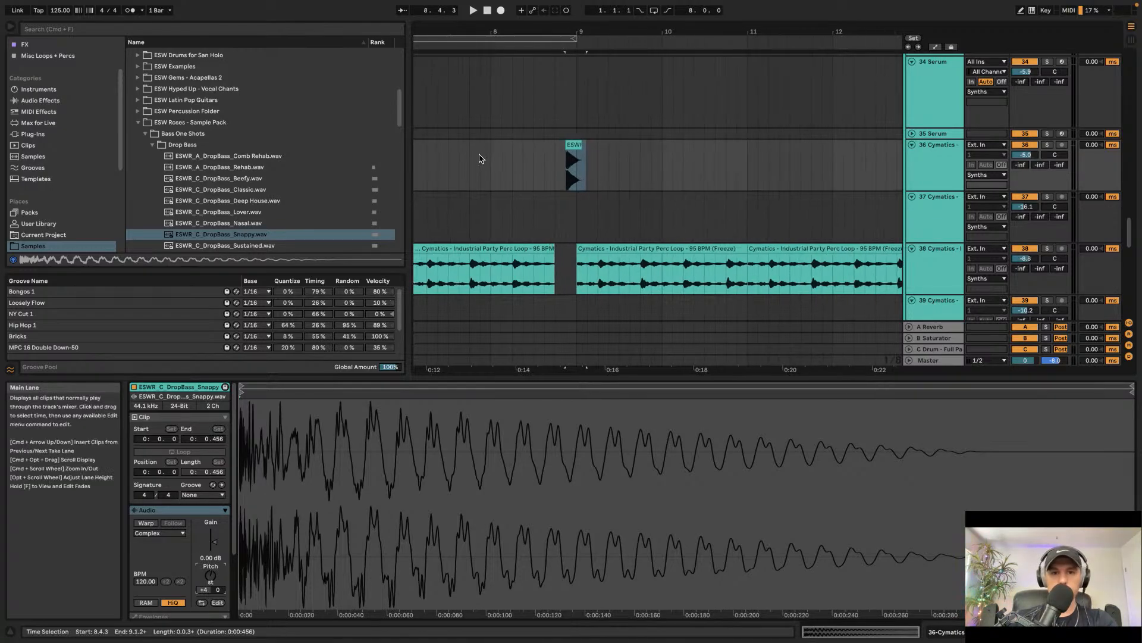
pyautogui.scroll(5, 648, 163)
pyautogui.scroll(-1, 583, 151)
pyautogui.click(428, 128)
pyautogui.press('space')
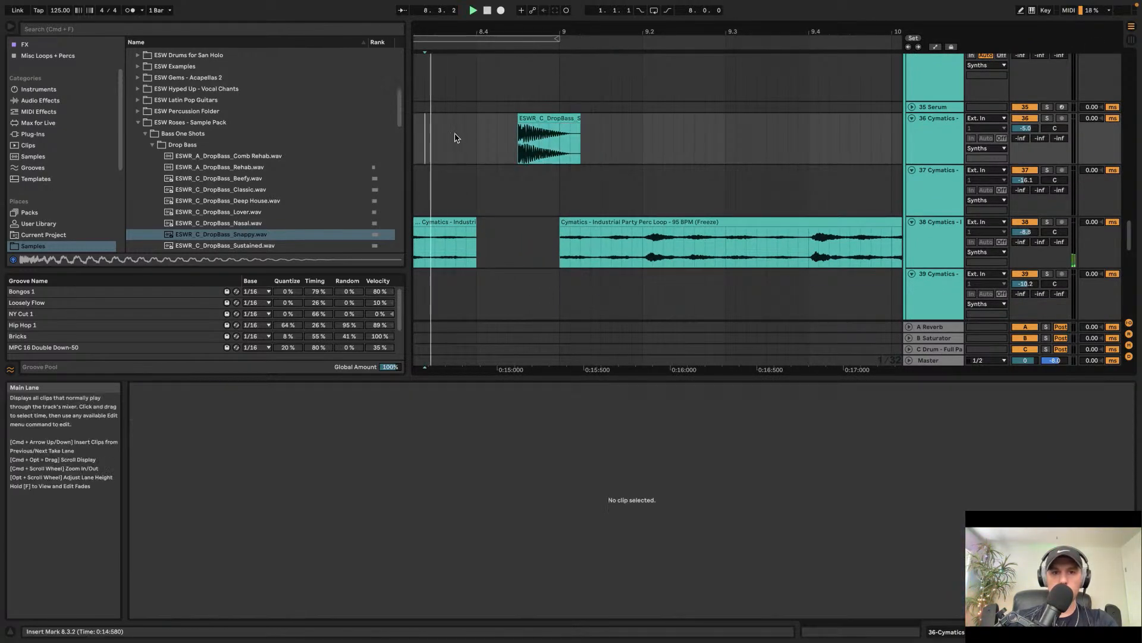
pyautogui.click(536, 115)
pyautogui.scroll(-5, 537, 116)
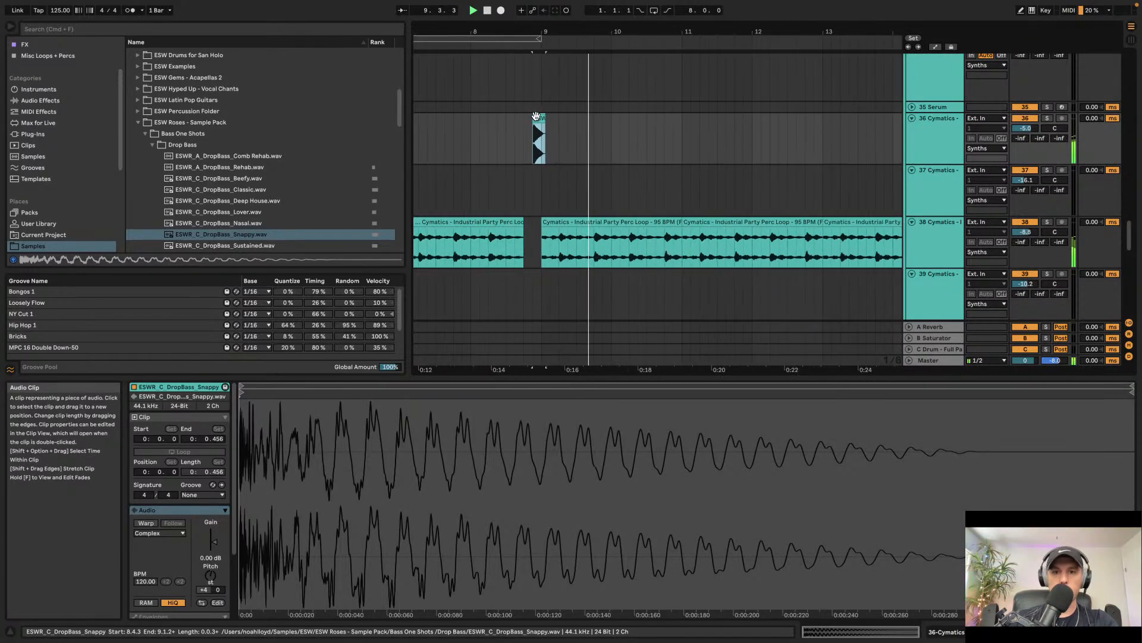
pyautogui.scroll(-5, 601, 169)
pyautogui.hscroll(2, 601, 169)
pyautogui.scroll(6, 602, 169)
pyautogui.scroll(-3, 601, 169)
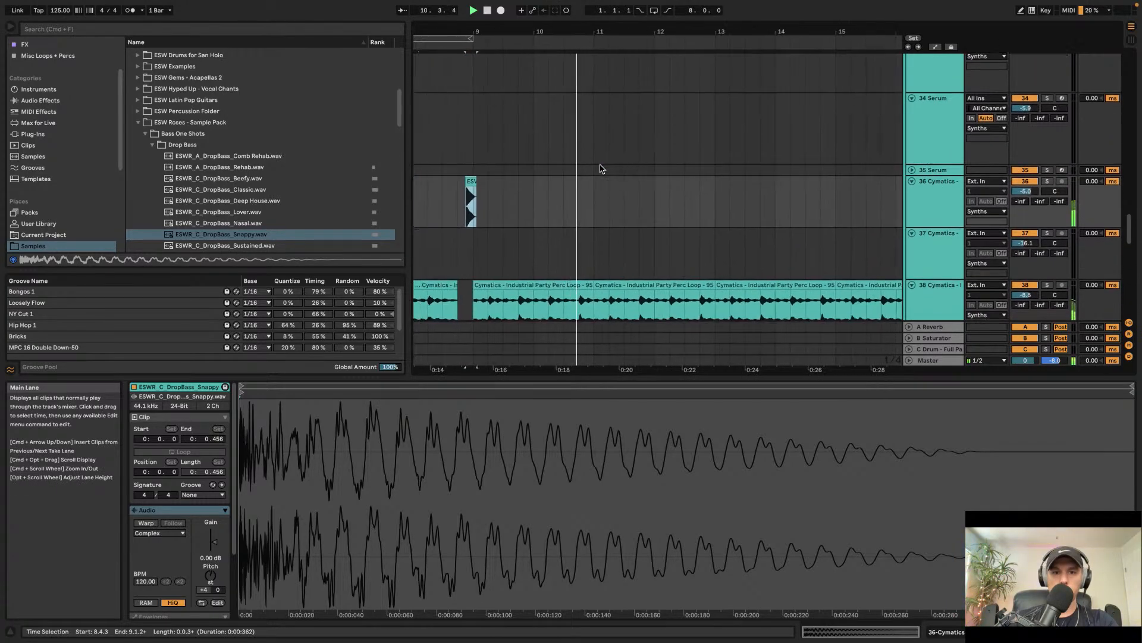
pyautogui.scroll(-1, 592, 169)
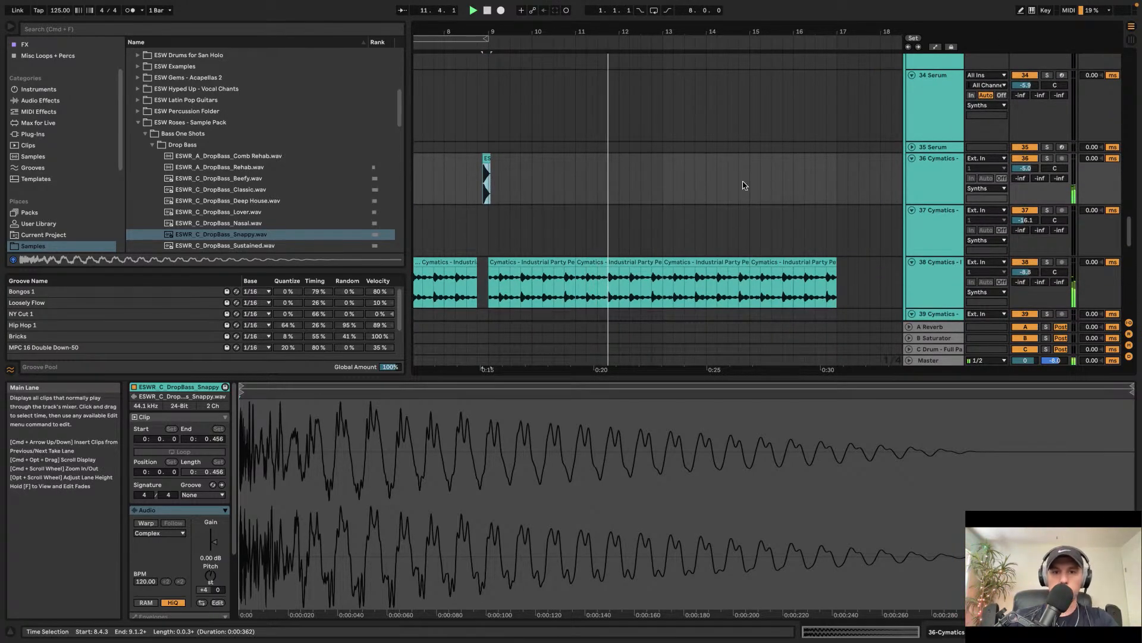
pyautogui.scroll(10, 660, 188)
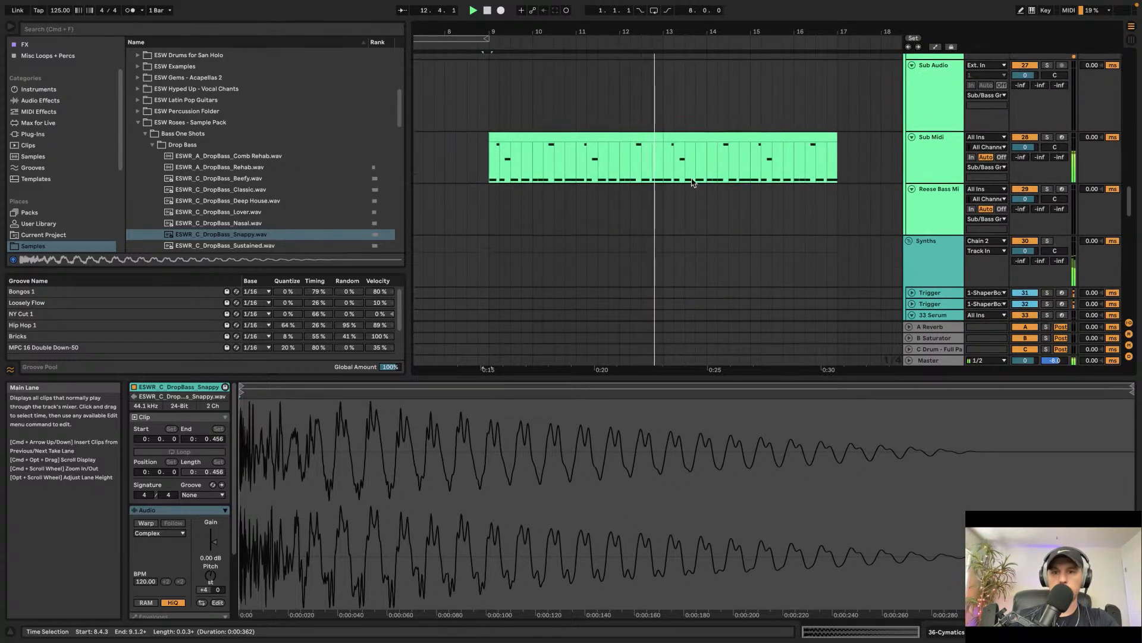
# Step: Paste the Kick Tight device onto the Sub Midi track and set its MIDI From source to Sub Midi
pyautogui.click(920, 154)
pyautogui.scroll(-2, 842, 191)
pyautogui.scroll(6, 841, 191)
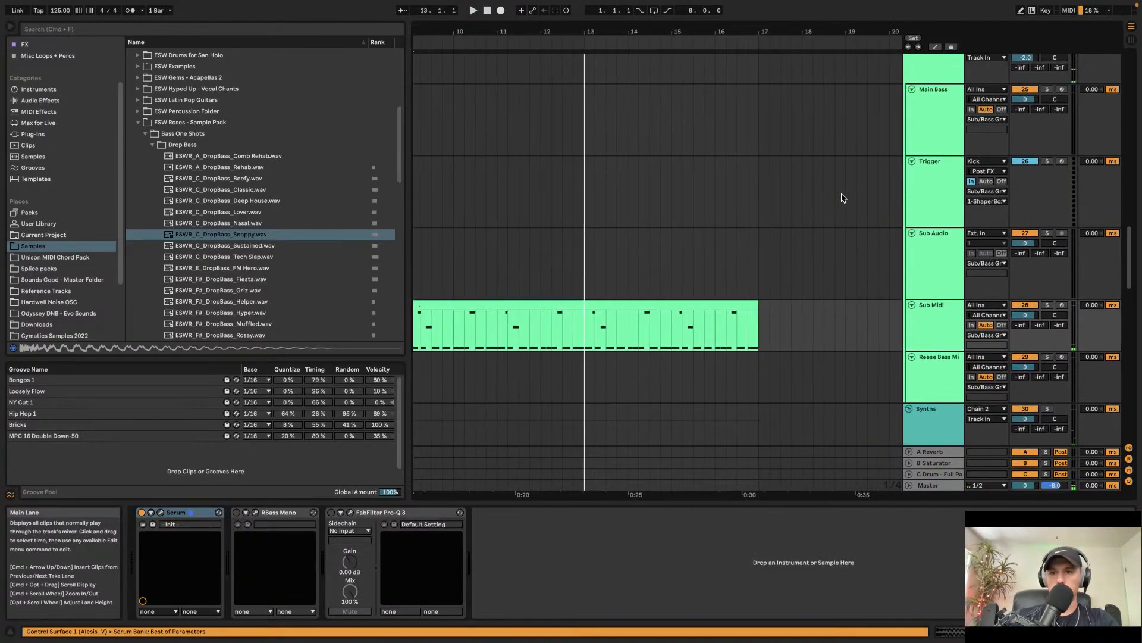
pyautogui.click(929, 137)
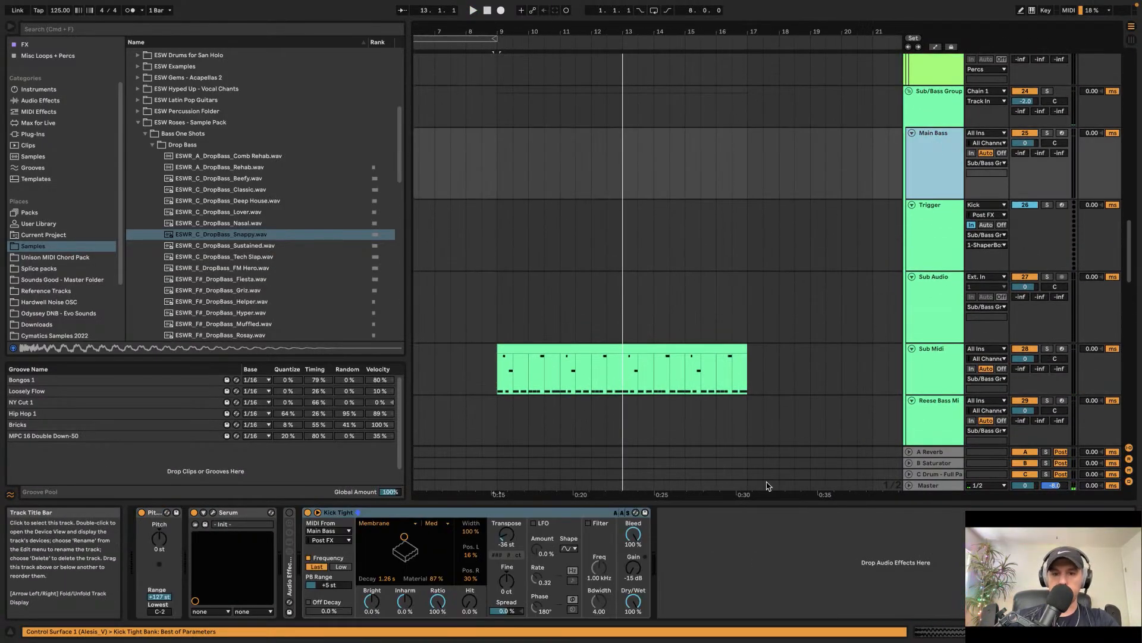
pyautogui.click(915, 364)
pyautogui.click(746, 585)
pyautogui.press('super+v')
pyautogui.press('space')
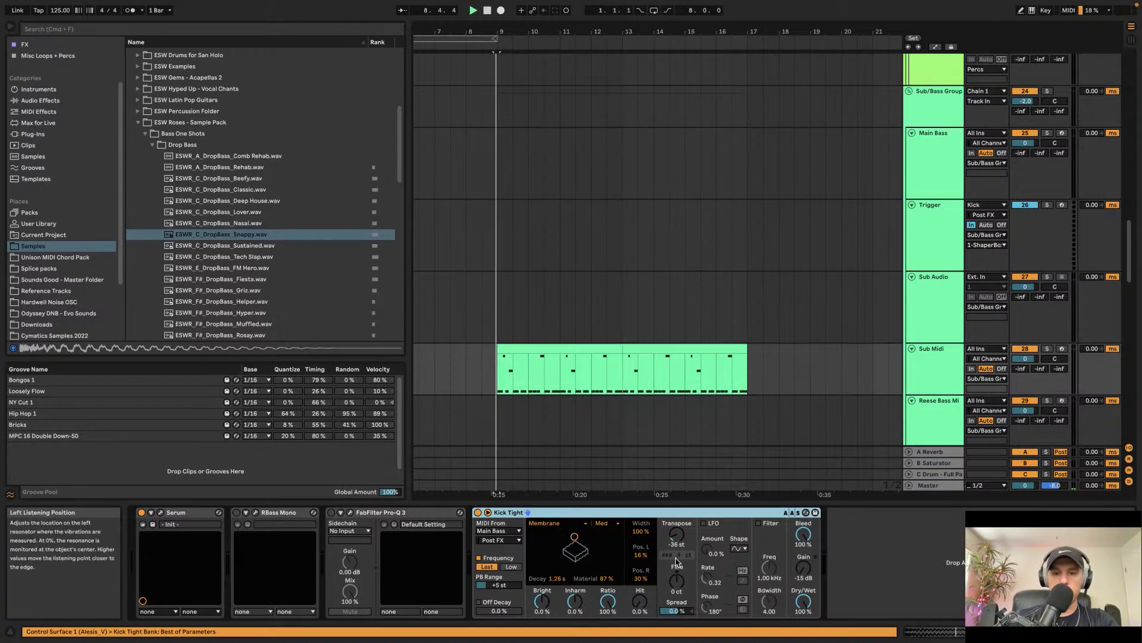
pyautogui.click(515, 534)
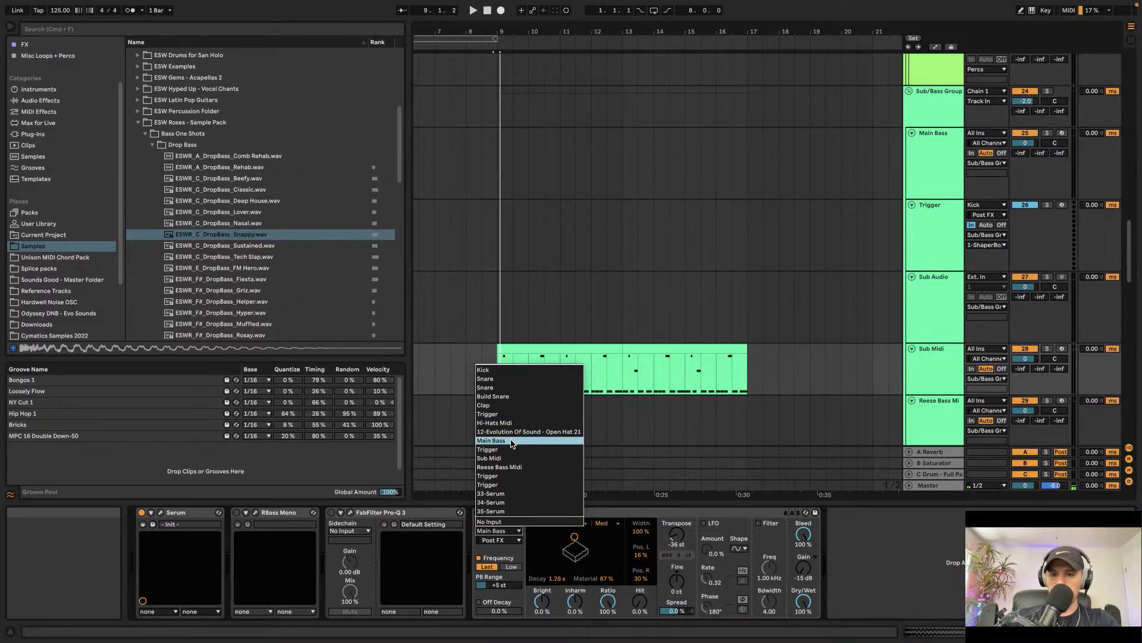
pyautogui.click(515, 461)
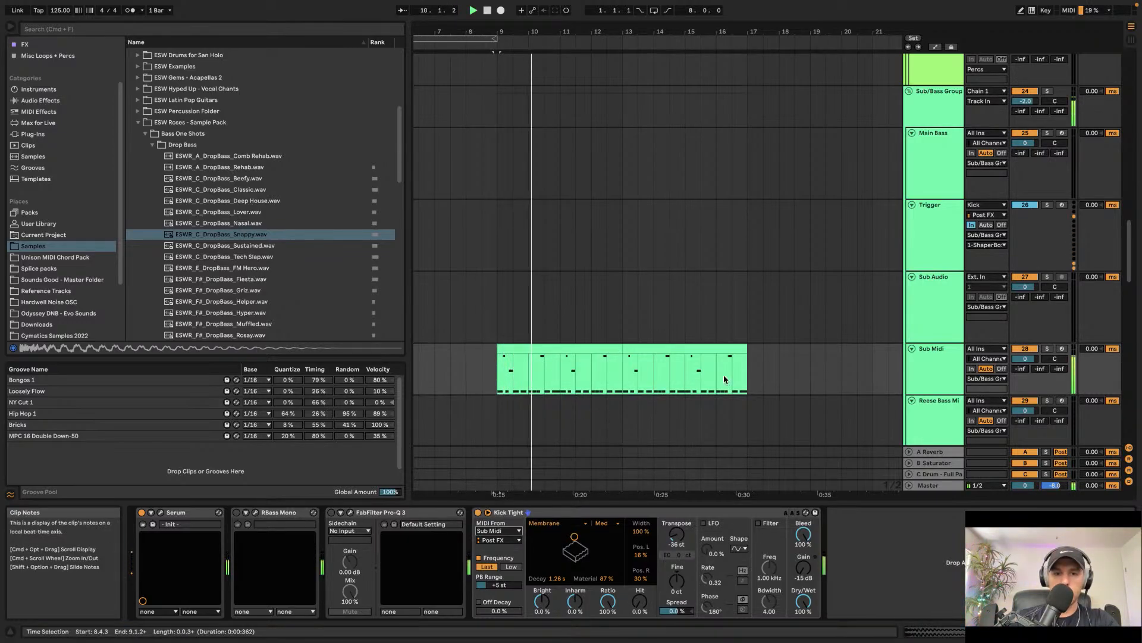
# Step: Open Pro-Q 3 on track 36, add a low cut band at about 211 Hz, play it back and close the plugin
pyautogui.scroll(-10, 724, 374)
pyautogui.click(954, 296)
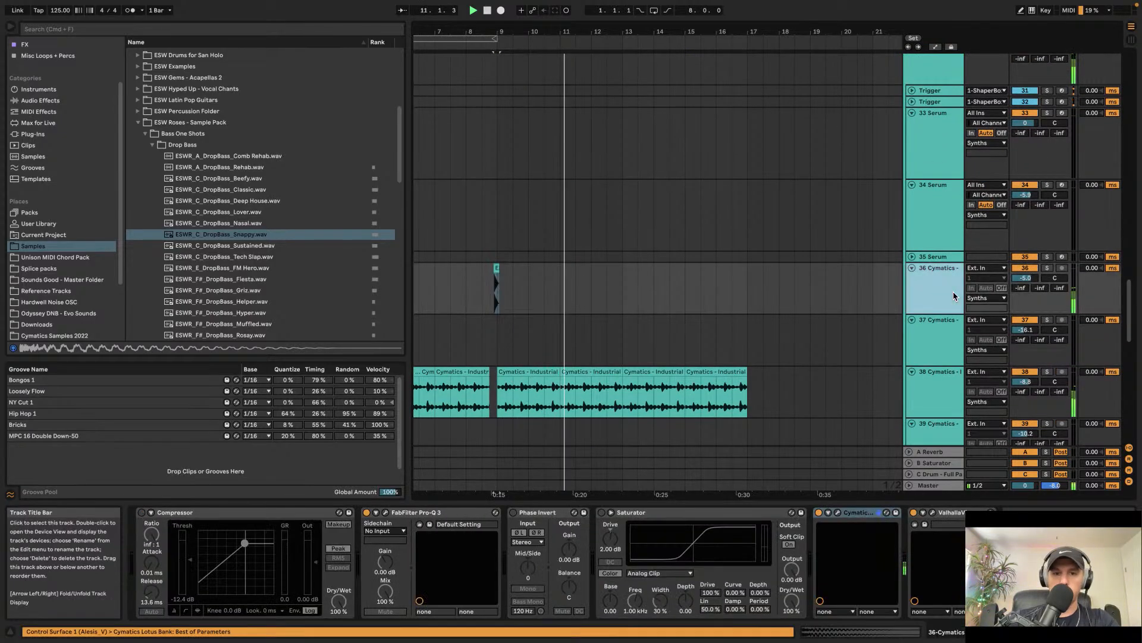
pyautogui.click(386, 512)
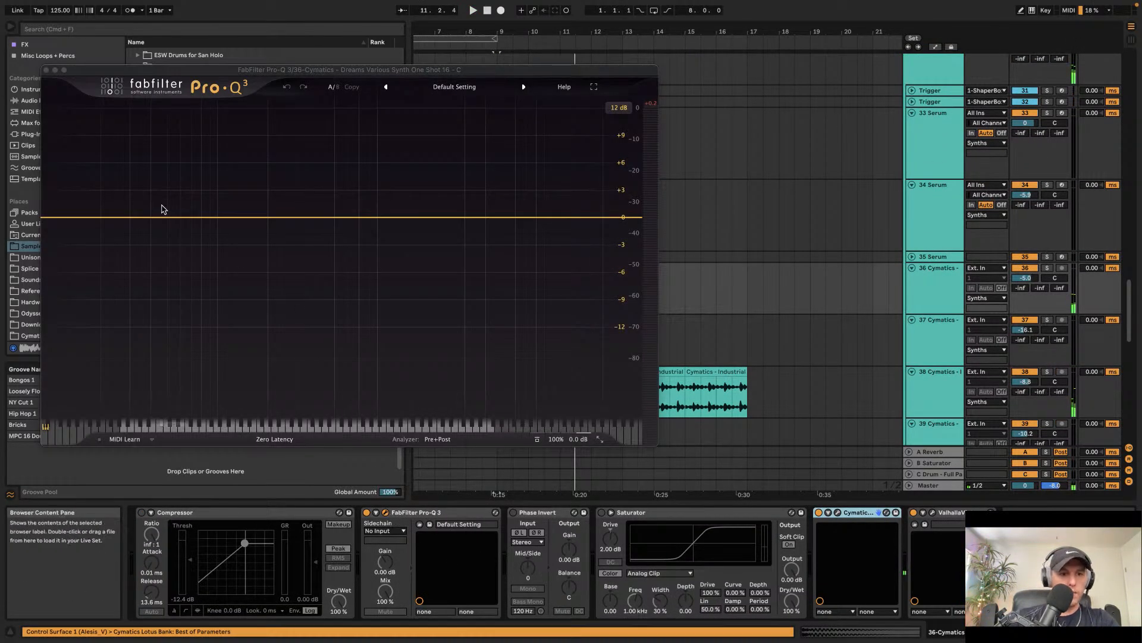
pyautogui.doubleClick(271, 217)
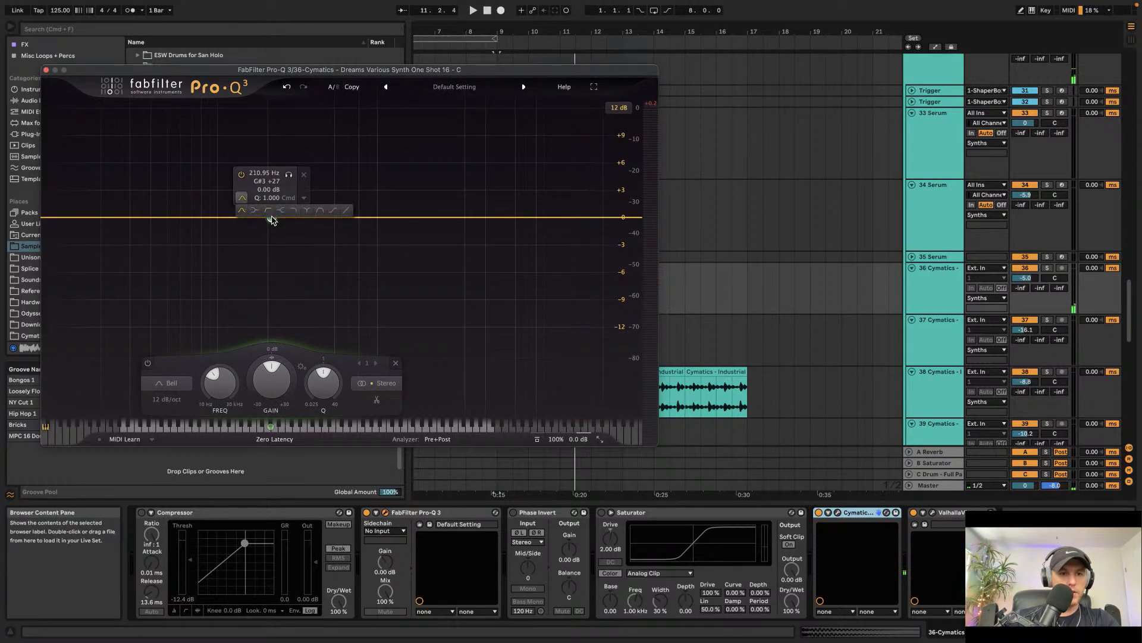
pyautogui.click(269, 210)
pyautogui.press('space')
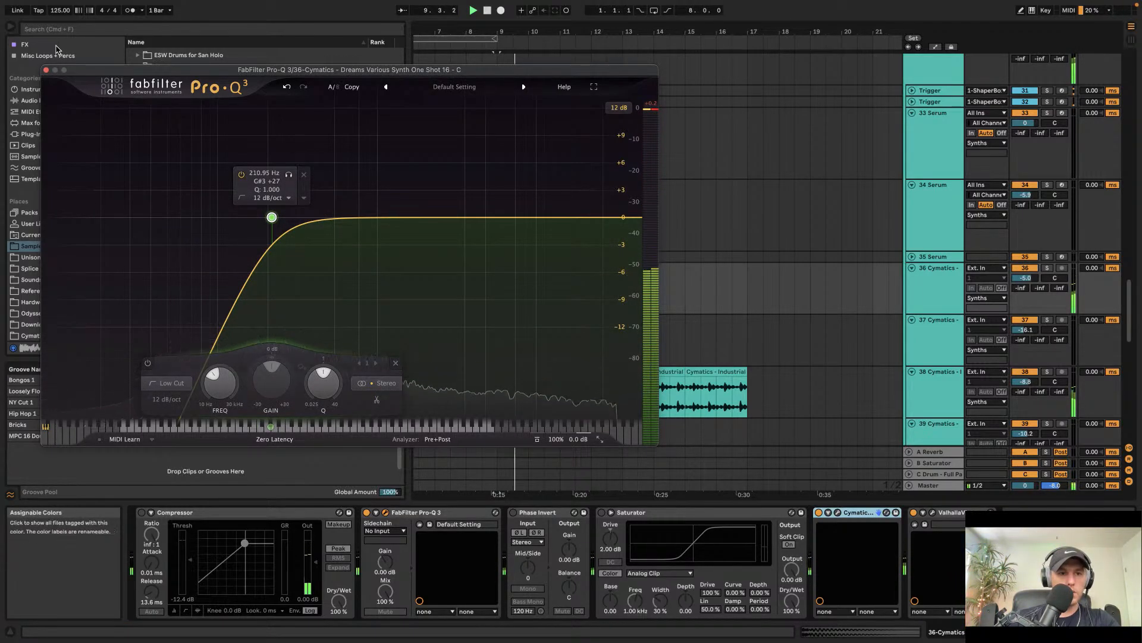
pyautogui.click(47, 70)
pyautogui.scroll(5, 481, 267)
pyautogui.scroll(3, 481, 267)
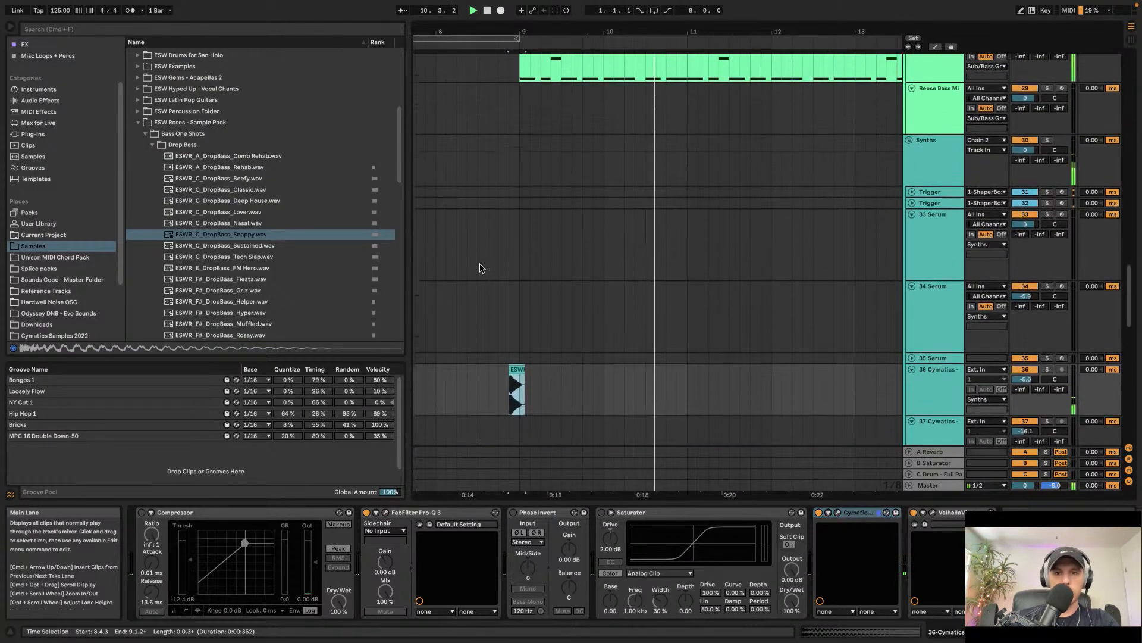
pyautogui.scroll(-3, 481, 267)
pyautogui.scroll(2, 480, 267)
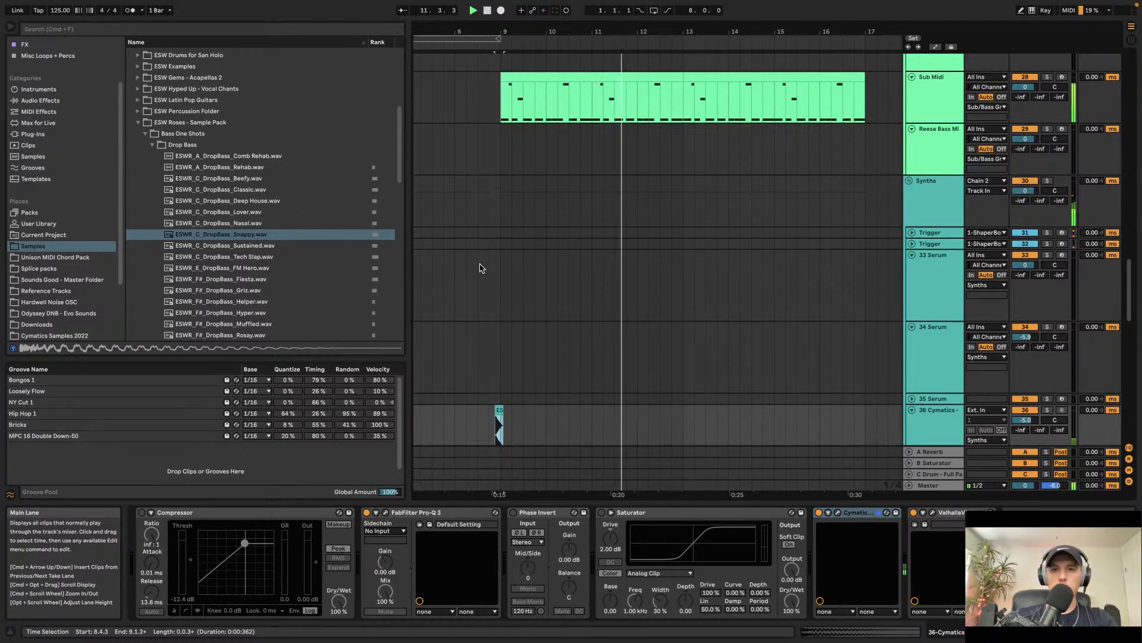
pyautogui.scroll(-5, 481, 268)
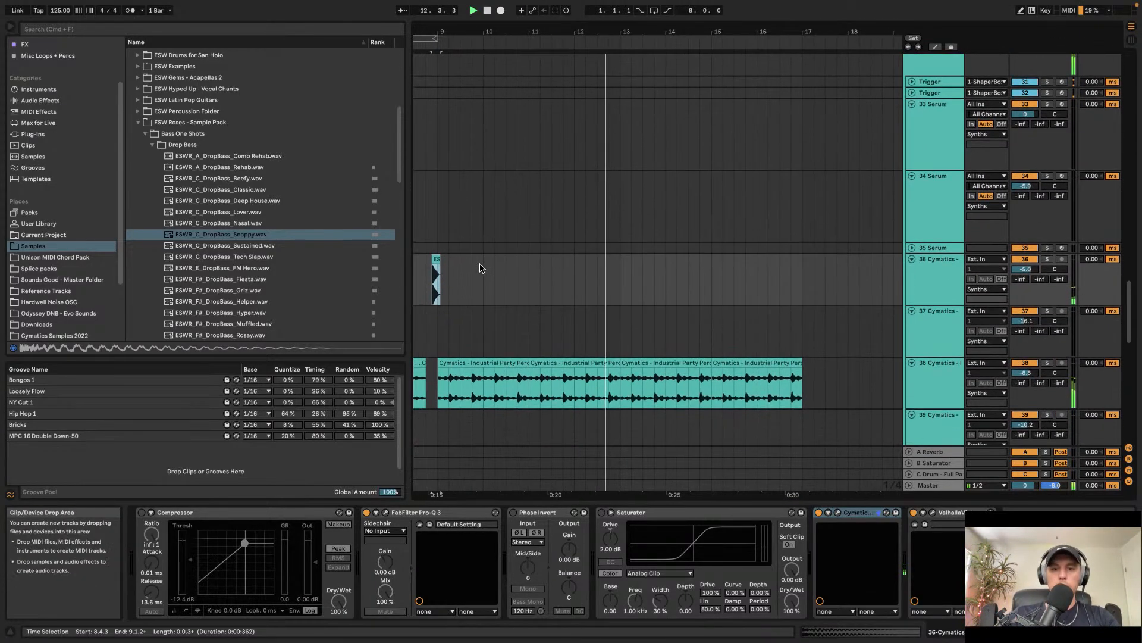
# Step: Create an empty four-bar MIDI clip on the 33 Serum track spanning bars 9 to 13
pyautogui.scroll(5, 481, 268)
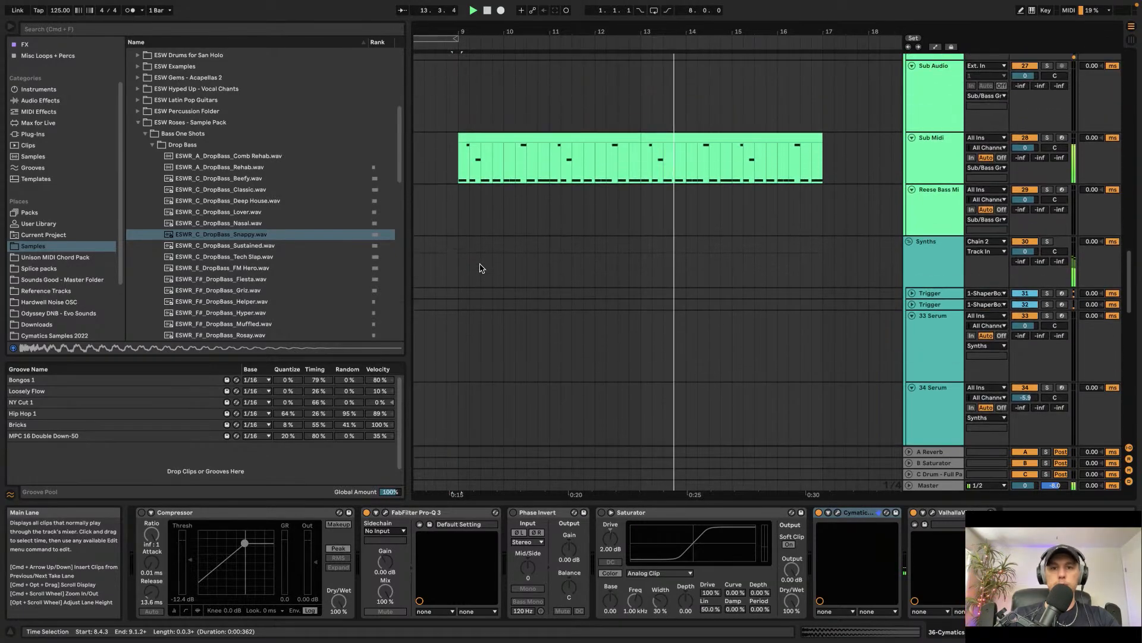
pyautogui.scroll(1, 481, 268)
pyautogui.scroll(-3, 481, 267)
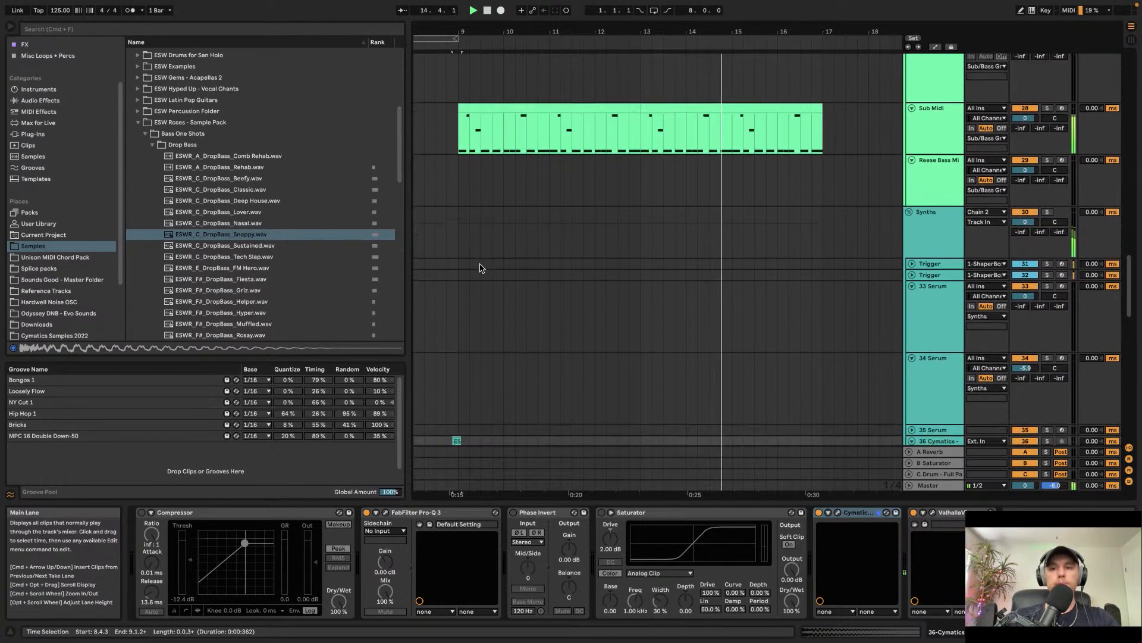
pyautogui.click(444, 245)
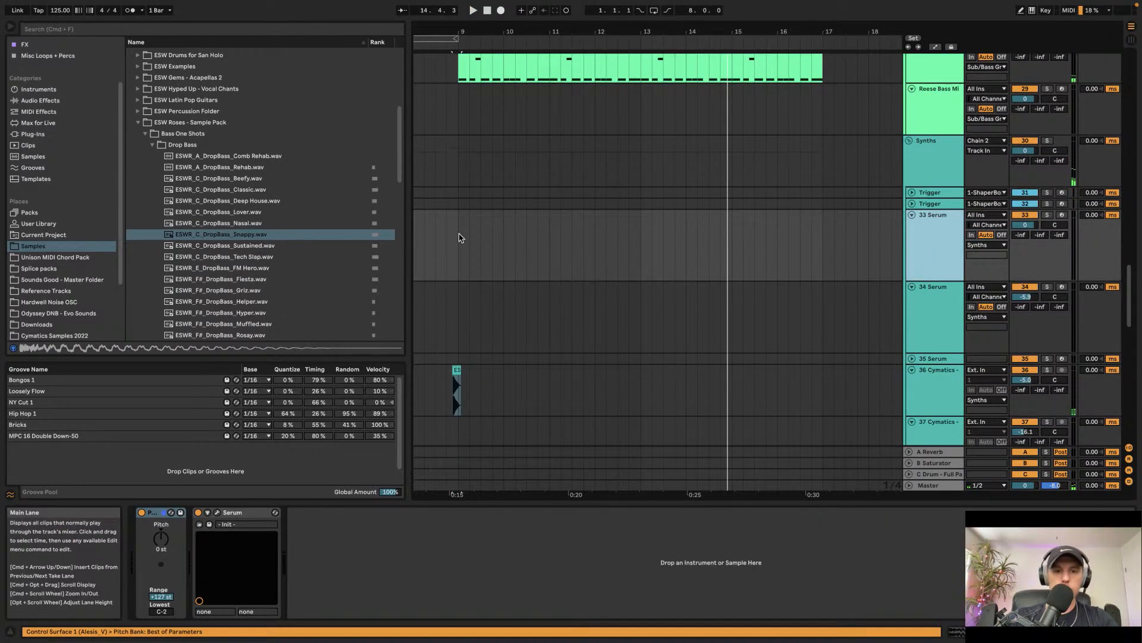
pyautogui.moveTo(458, 238); pyautogui.dragTo(641, 240)
pyautogui.press('super+shift+m')
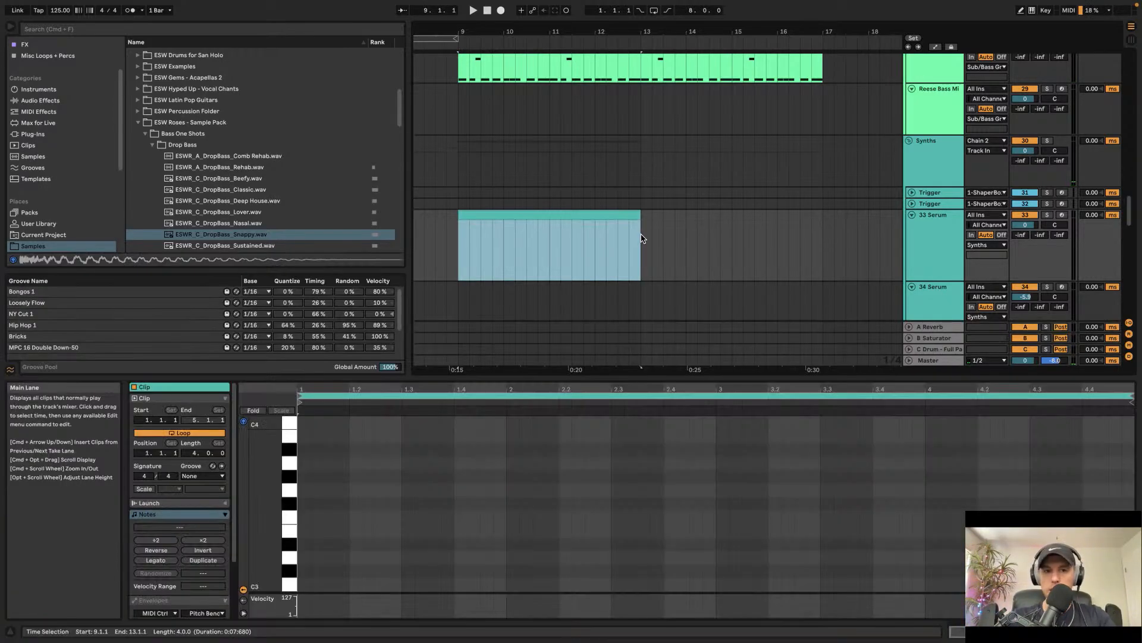
# Step: Draw an E3 note near the start of the new MIDI clip in the piano roll
pyautogui.doubleClick(308, 531)
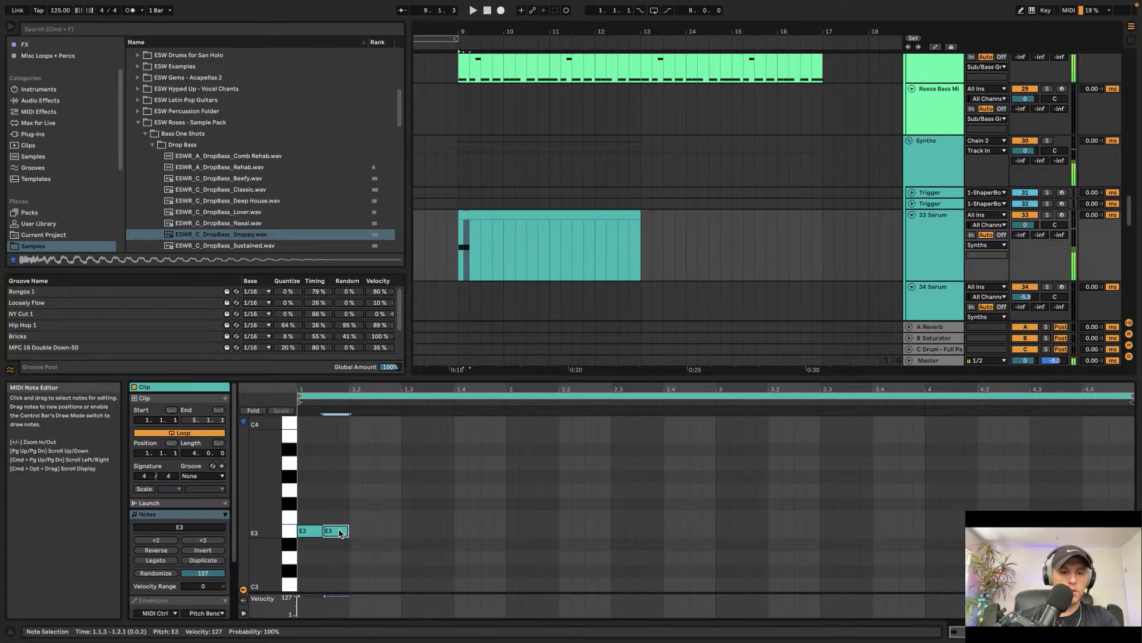
pyautogui.moveTo(315, 505); pyautogui.dragTo(296, 561)
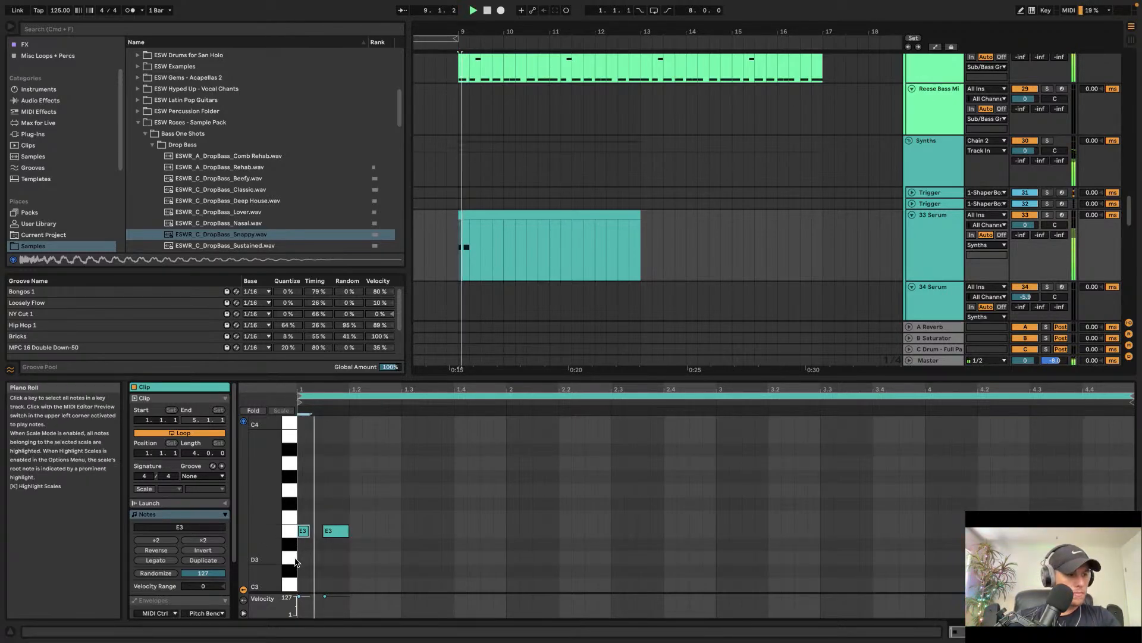
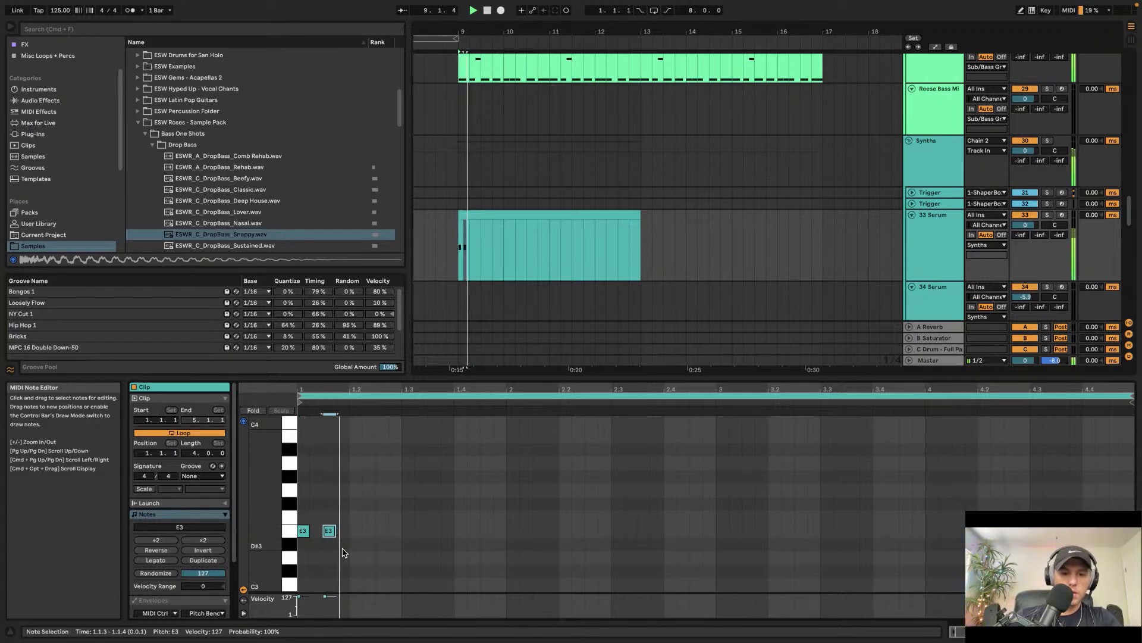
# Step: Duplicate the two E3 notes and move the first copy to beat 1.2.3, then play the clip
pyautogui.press('super+d')
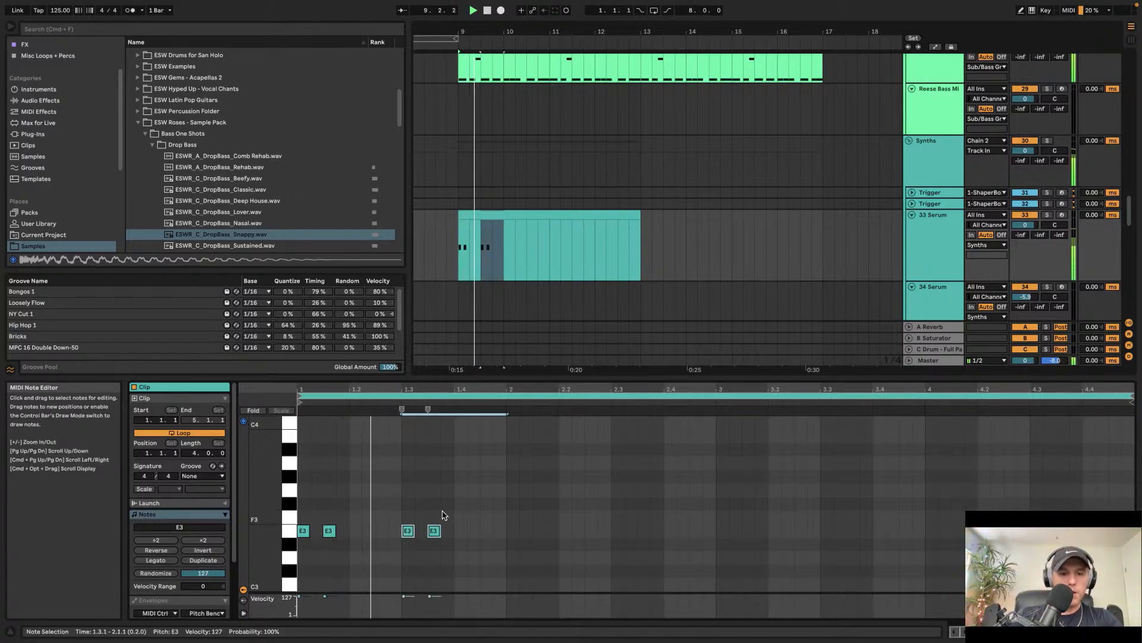
pyautogui.click(381, 529)
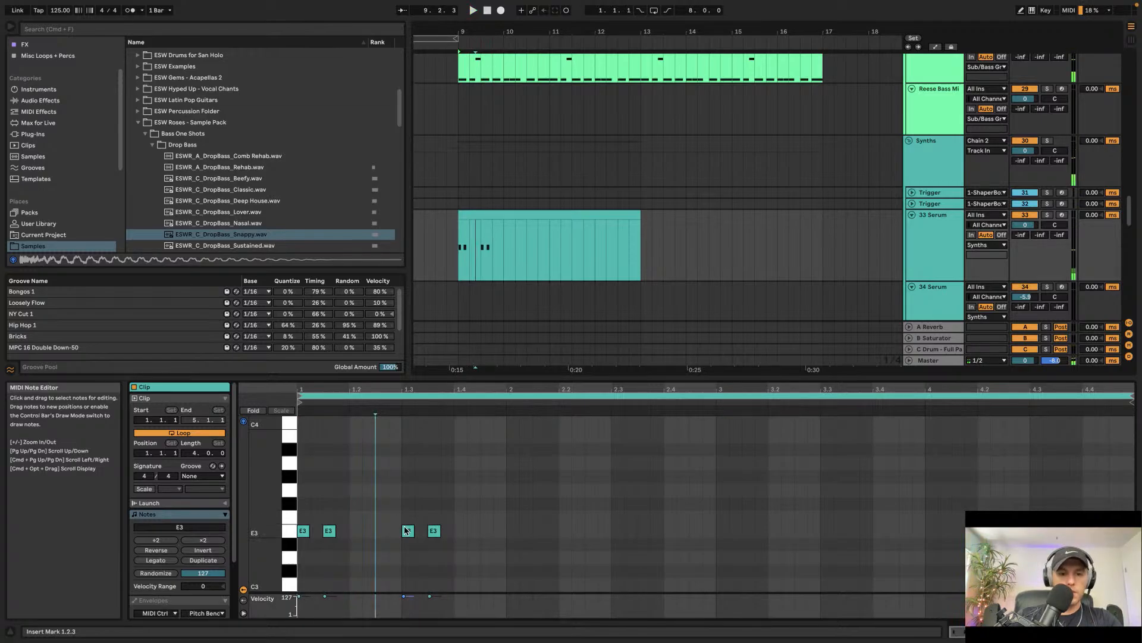
pyautogui.press('space')
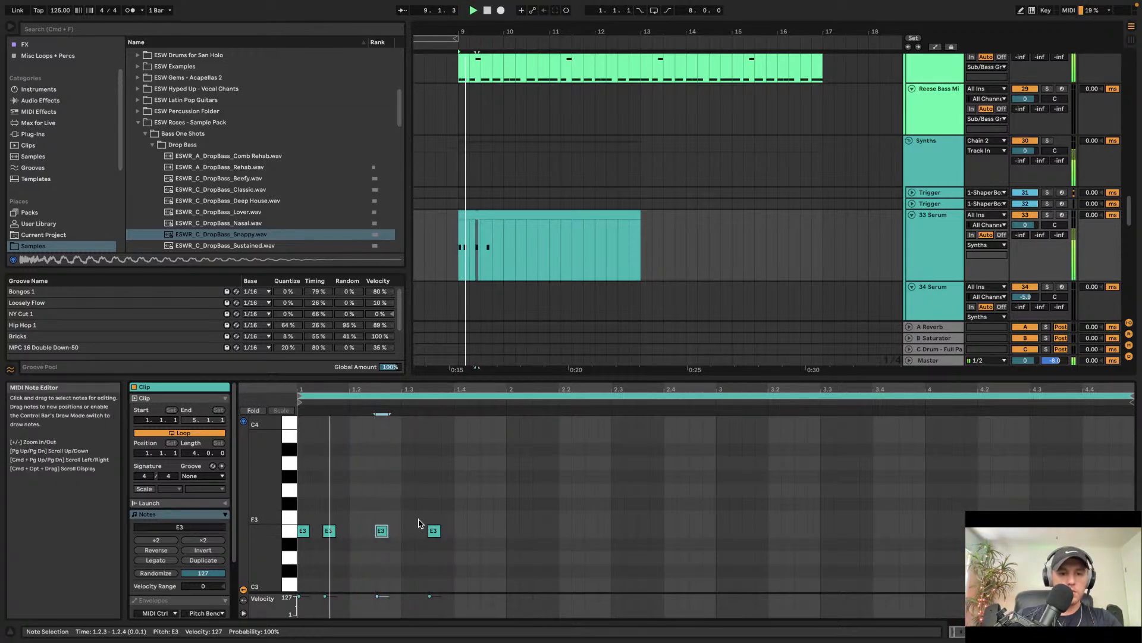
# Step: Place two G3 notes after the E3 notes, nudging the second one a step later to 1.3.4
pyautogui.click(415, 531)
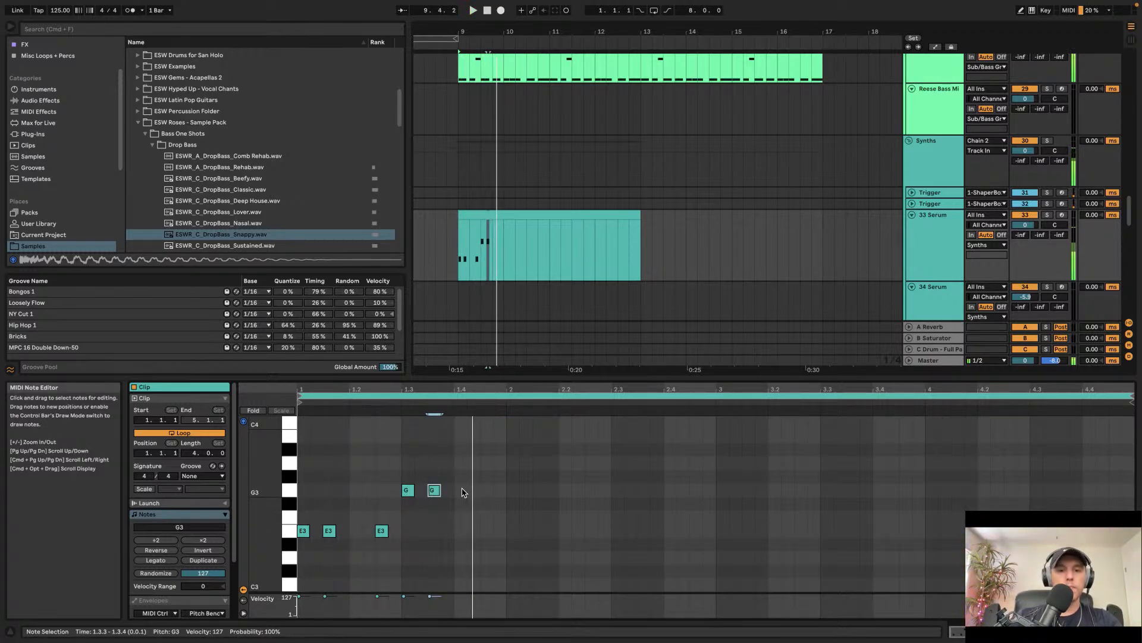
pyautogui.press('Right')
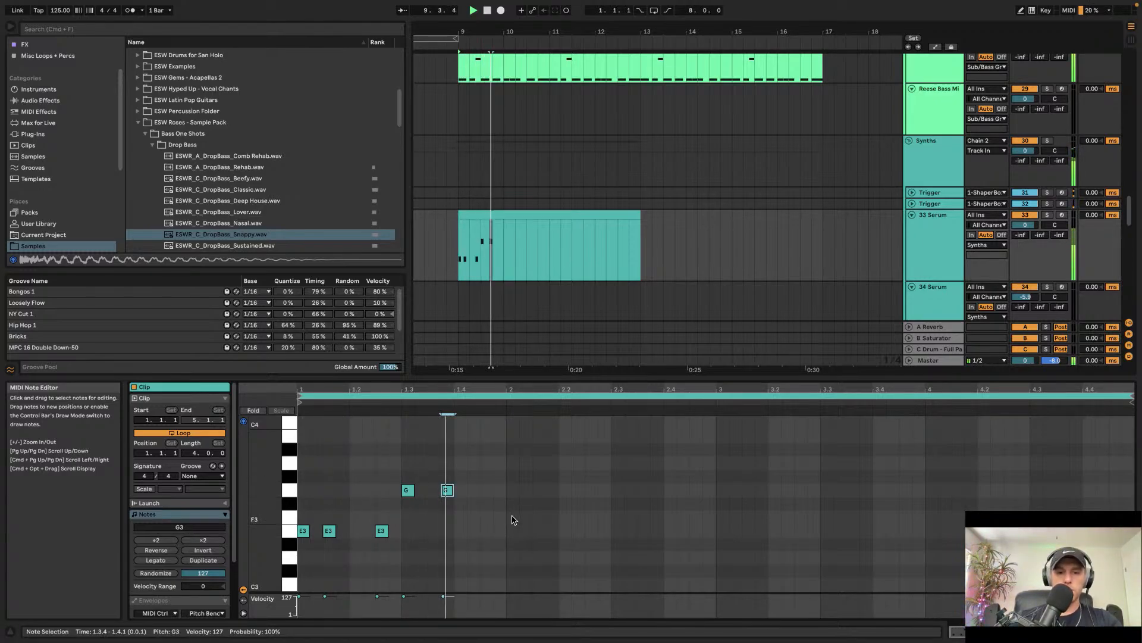
pyautogui.click(514, 493)
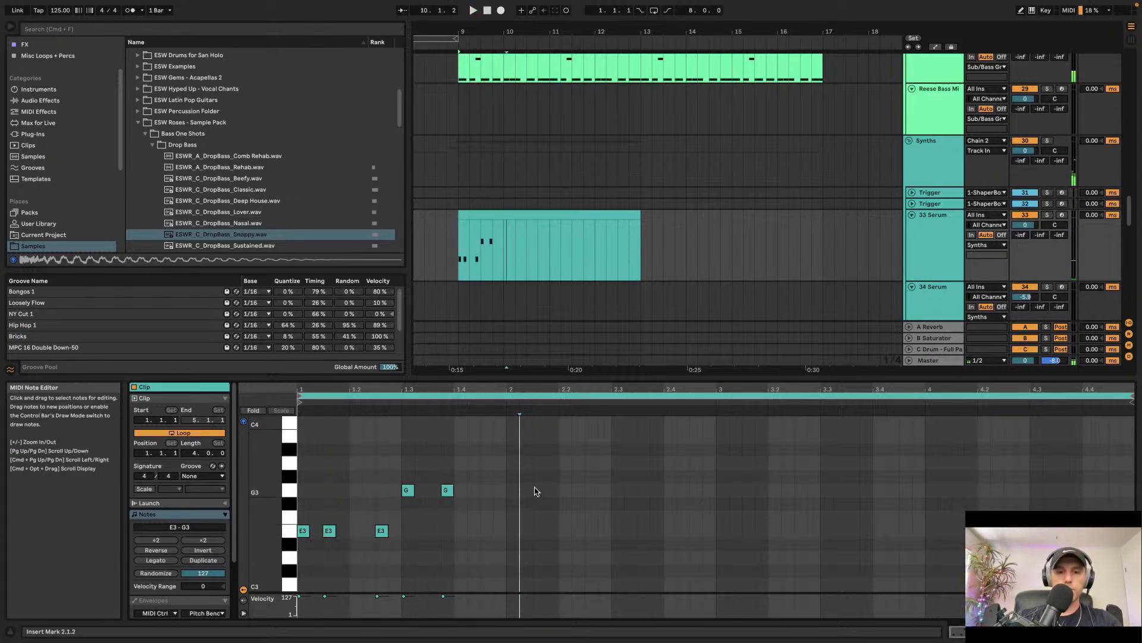
# Step: Draw a note at 2.1.3, move it down to E3, and add another E3 note at 2.2.3
pyautogui.doubleClick(535, 490)
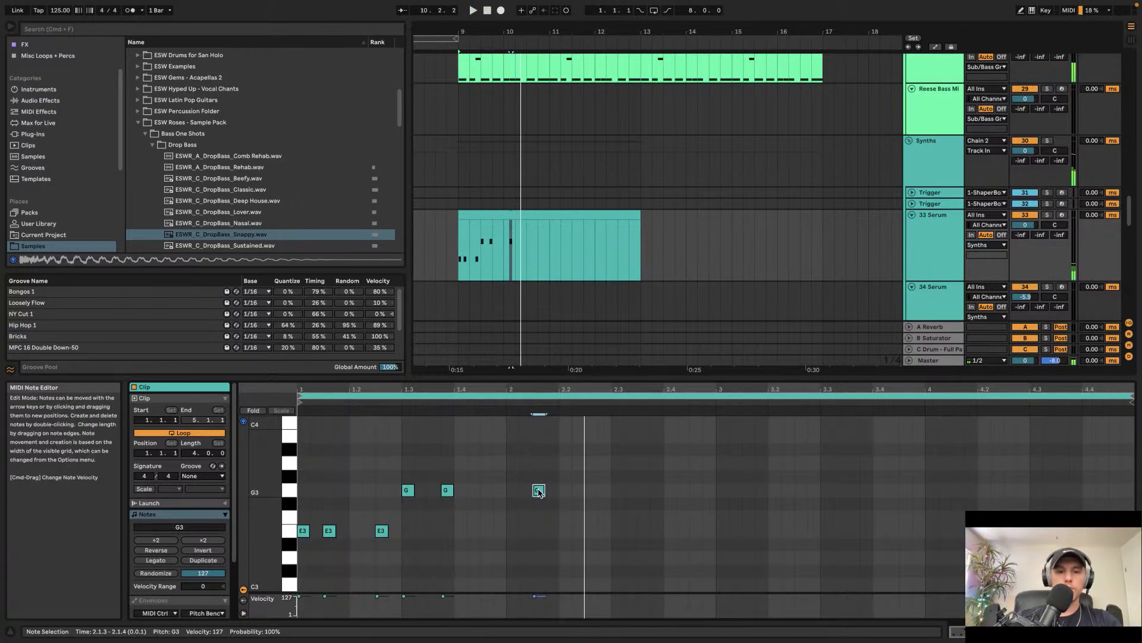
pyautogui.moveTo(538, 493); pyautogui.dragTo(537, 521)
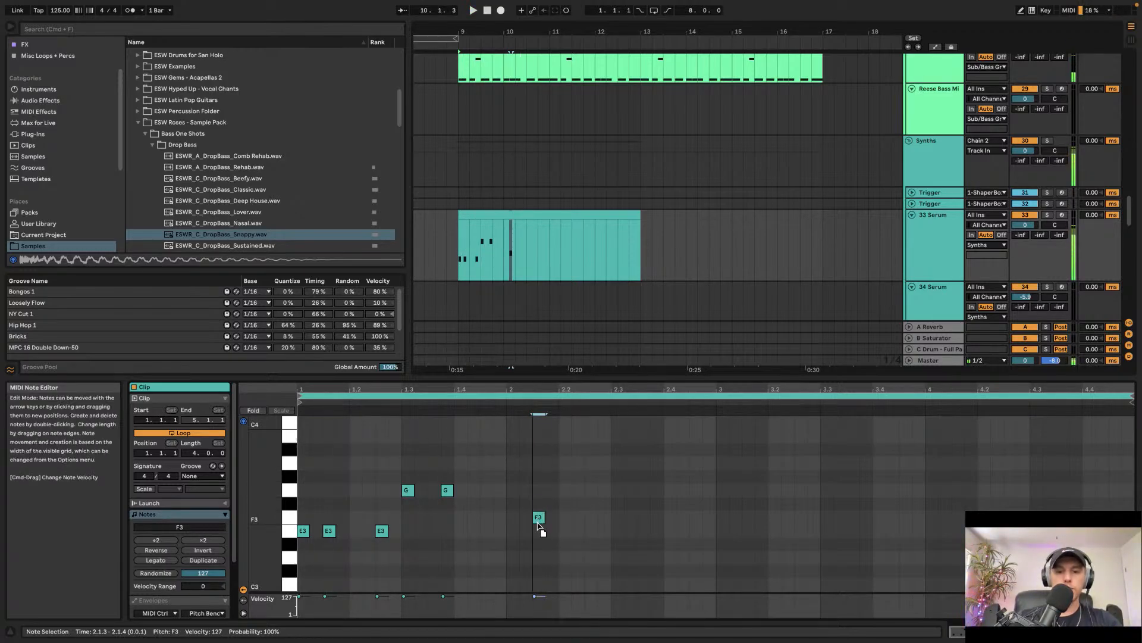
pyautogui.click(588, 513)
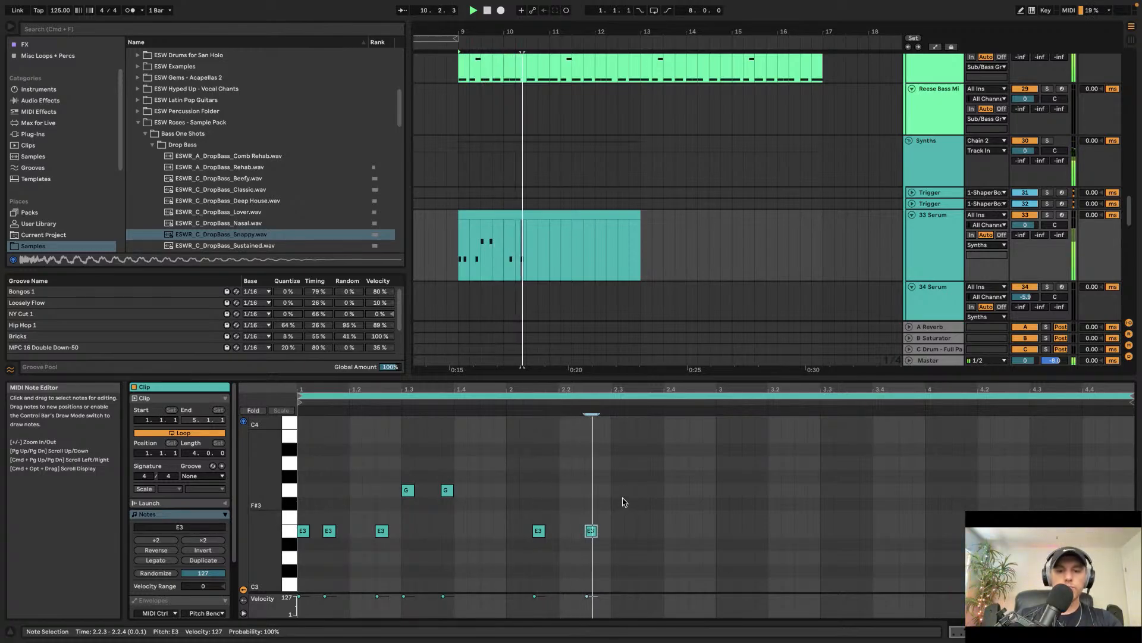
# Step: Select the two G3 notes and duplicate them later in the bar, then play it back
pyautogui.moveTo(516, 472); pyautogui.dragTo(399, 501)
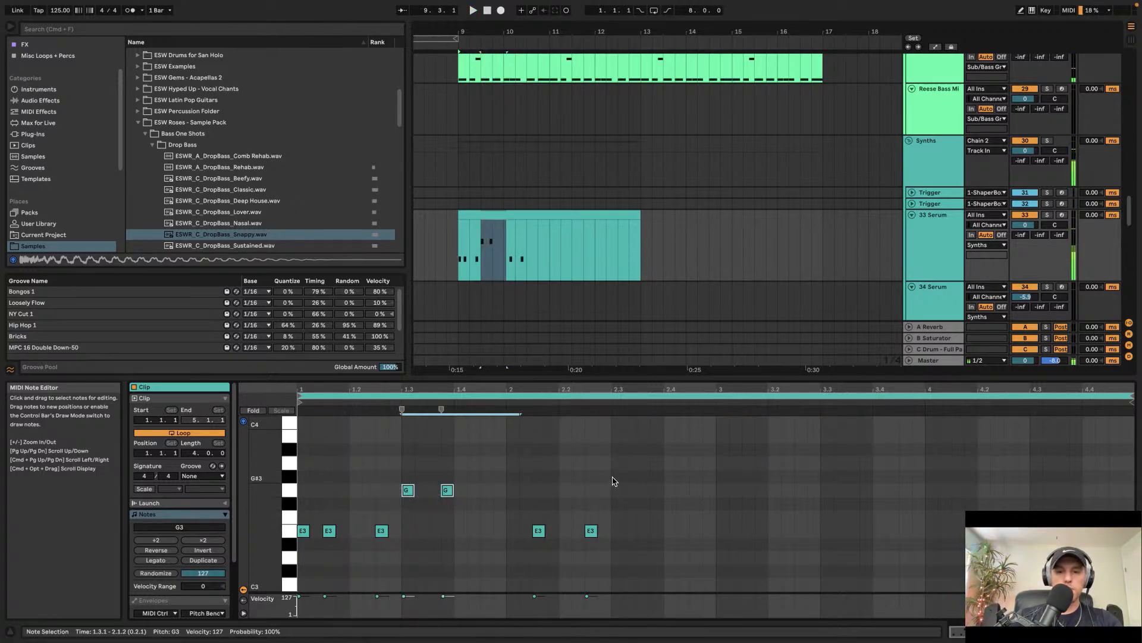
pyautogui.press('super+d')
pyautogui.press('space')
pyautogui.click(704, 482)
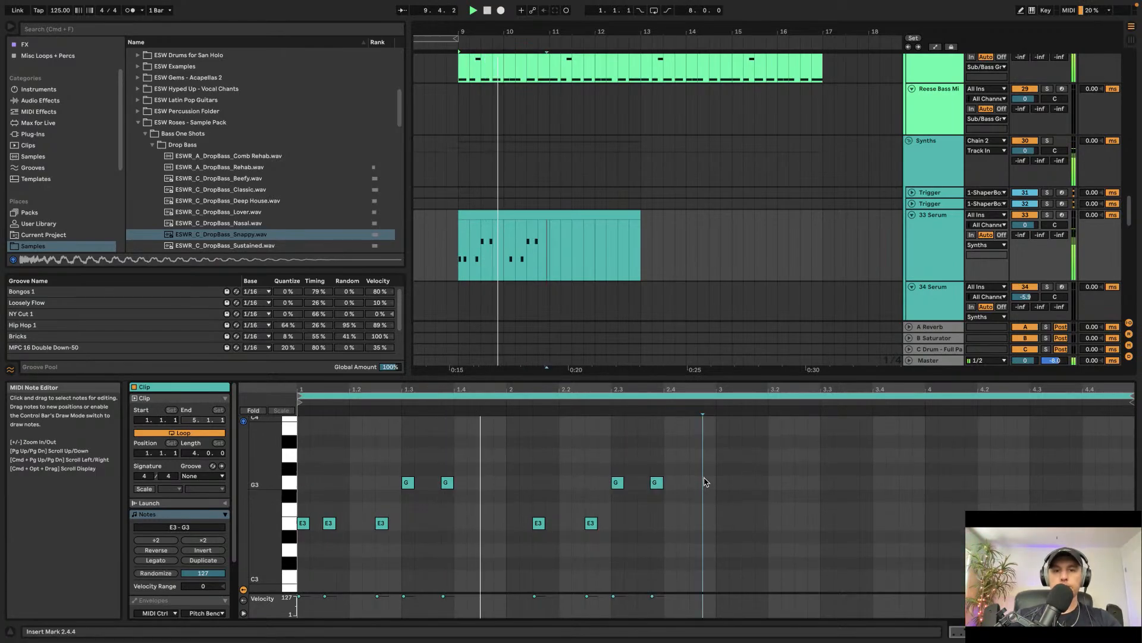
# Step: Select all notes in the clip and duplicate them to fill the following bars
pyautogui.scroll(-1, 503, 548)
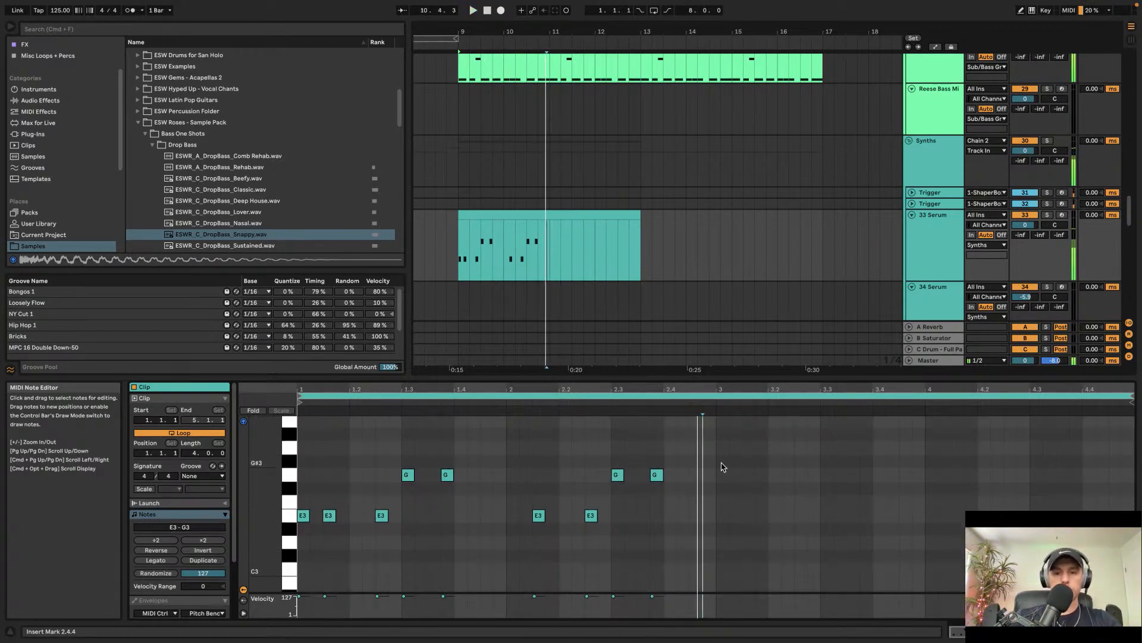
pyautogui.press('space')
pyautogui.moveTo(717, 451); pyautogui.dragTo(288, 540)
pyautogui.press('space')
pyautogui.press('super+d')
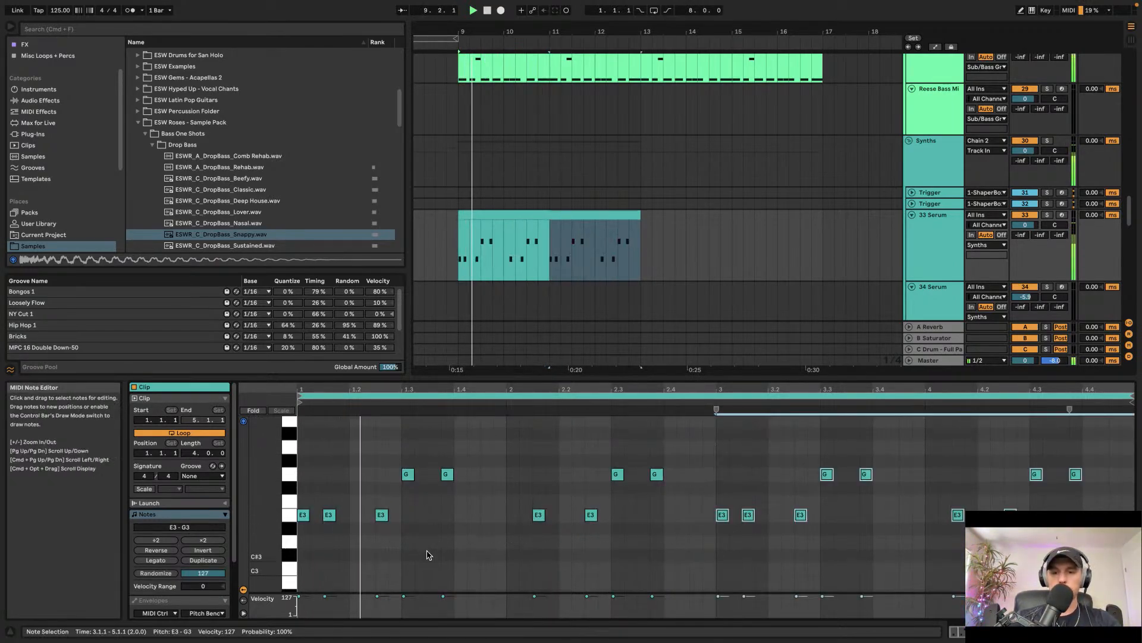
# Step: Select the Serum clip in the arrangement and loop its range
pyautogui.click(542, 213)
pyautogui.press('super+l')
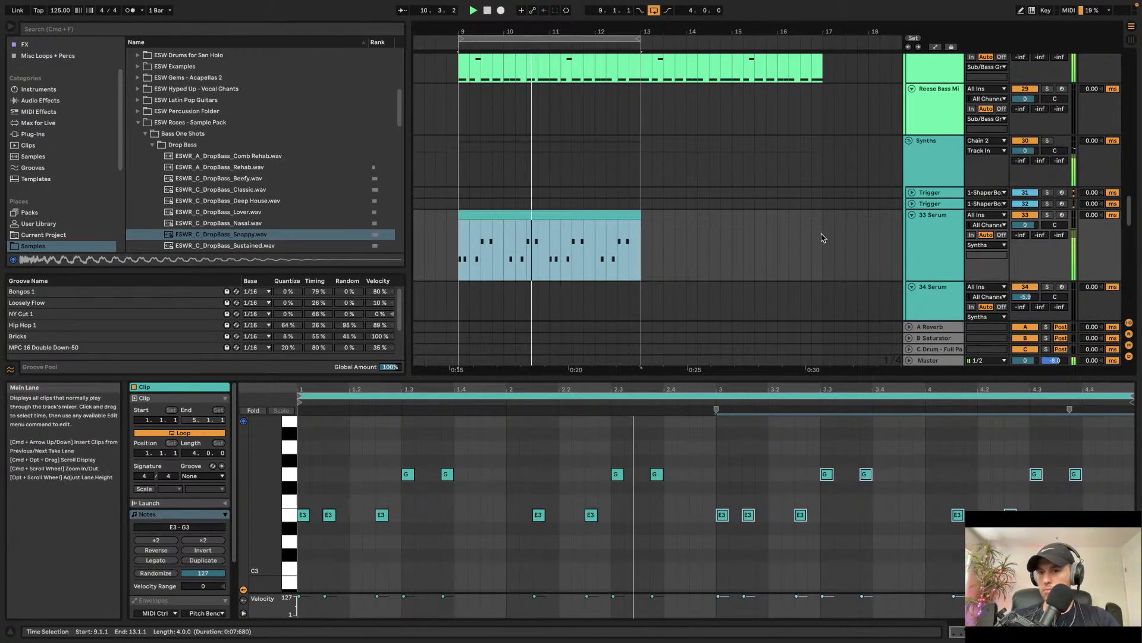
# Step: Open the 33 Serum track's devices and show the Serum plug-in window
pyautogui.click(932, 234)
pyautogui.doubleClick(932, 233)
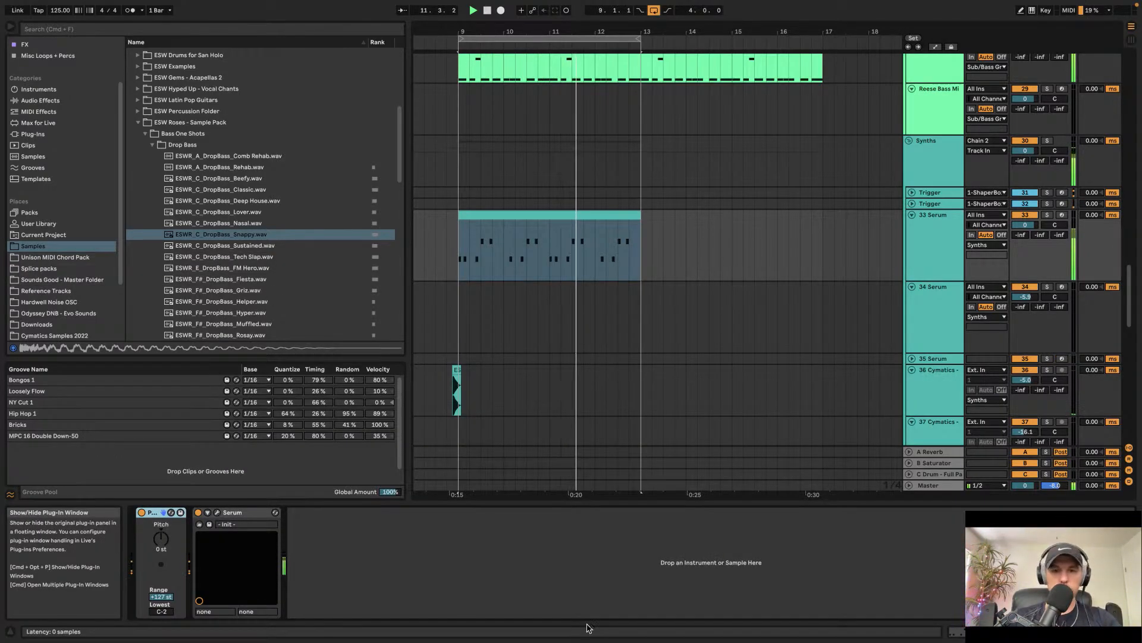
pyautogui.press('super+alt+p')
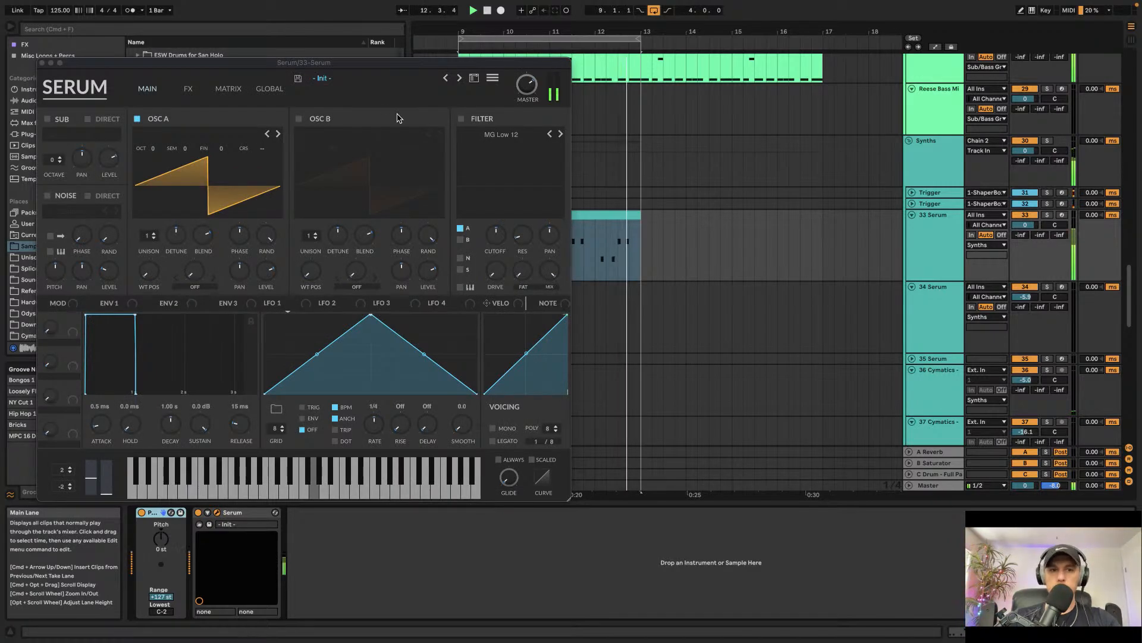
# Step: Load the Echo Sound Works EVOXA Leads Chill preset LEAD - Amber in Serum
pyautogui.click(381, 78)
pyautogui.moveTo(383, 238)
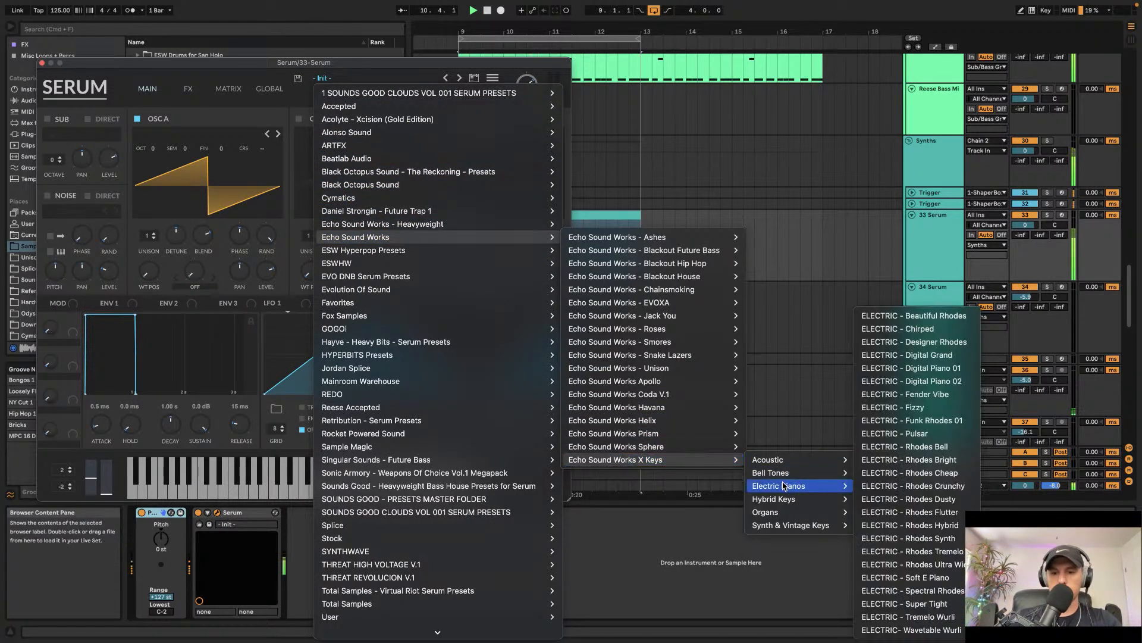
pyautogui.moveTo(684, 302)
pyautogui.moveTo(791, 367)
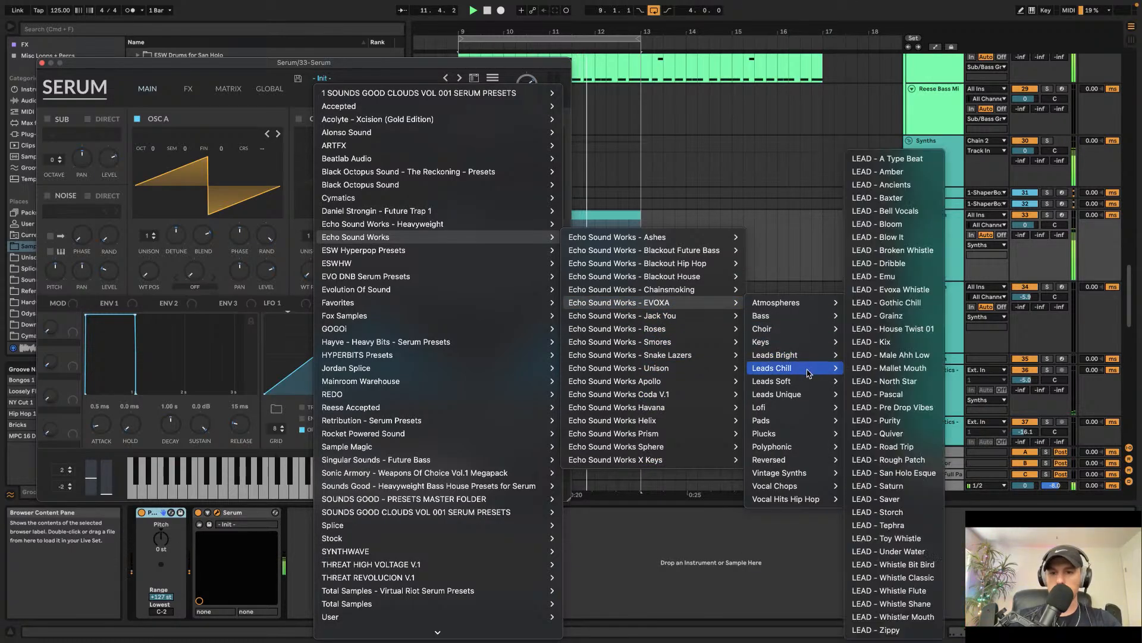
pyautogui.click(891, 171)
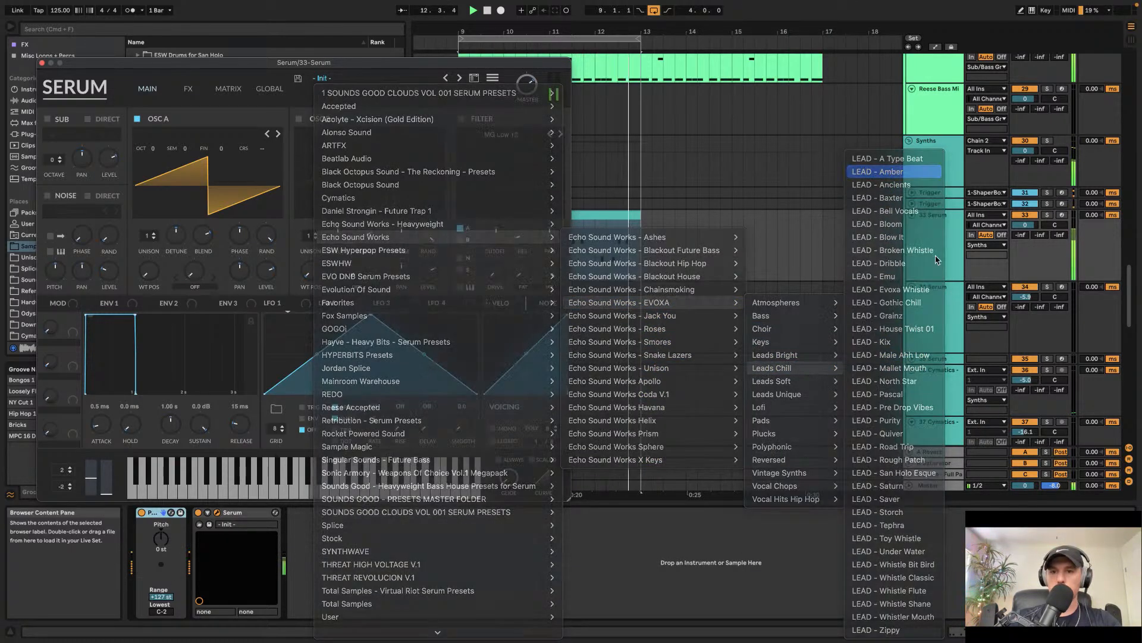
# Step: Step through the next presets to LEAD - Bell Vocals and shorten its envelope release to about 24 ms
pyautogui.click(460, 78)
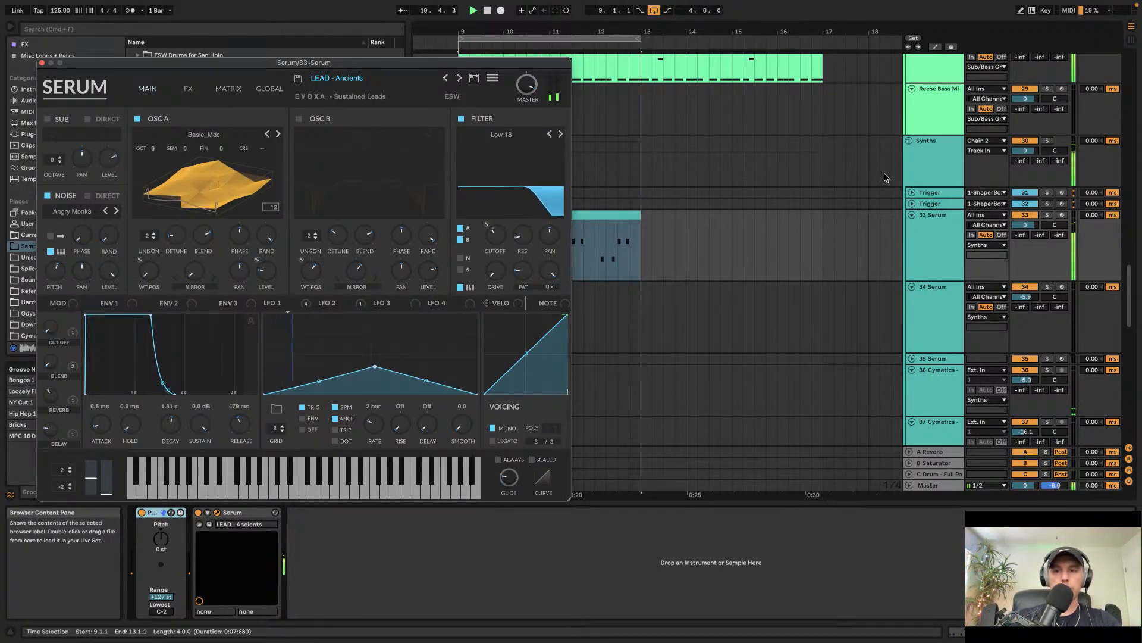
pyautogui.click(460, 78)
pyautogui.click(460, 79)
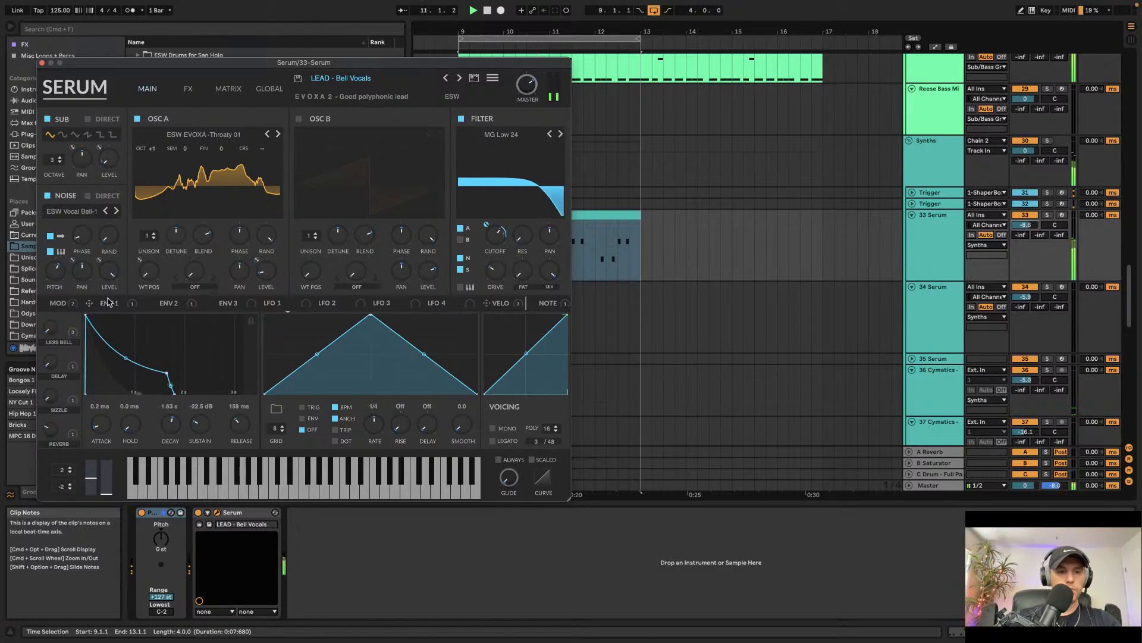
pyautogui.moveTo(237, 423); pyautogui.dragTo(241, 437)
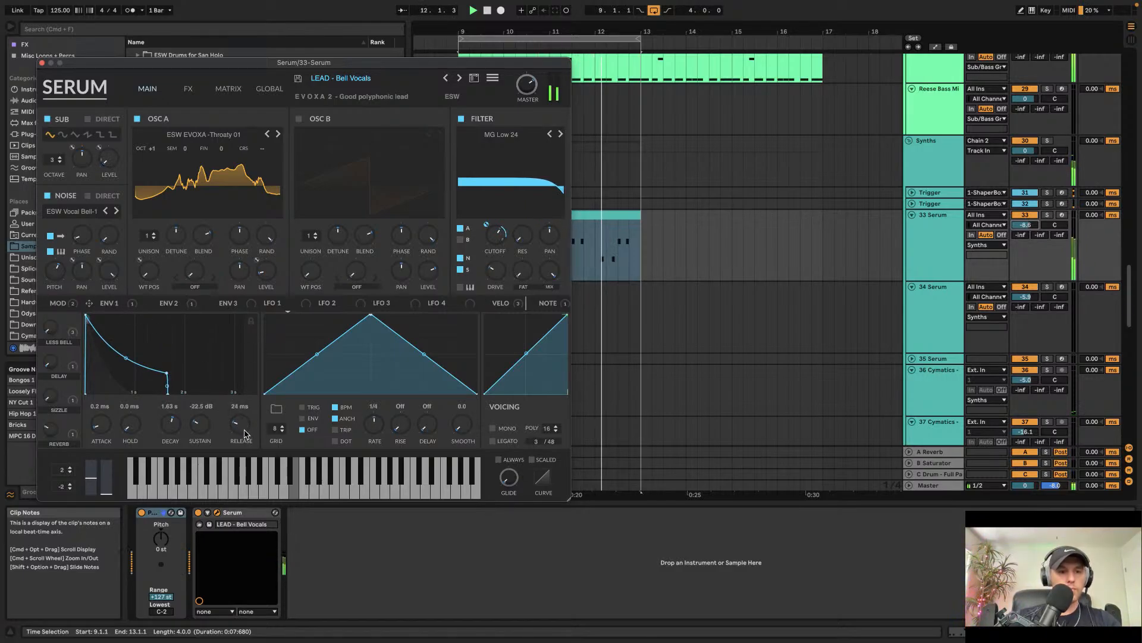
# Step: Turn off the Delay effect on Serum's FX page and close the plug-in window
pyautogui.click(188, 88)
pyautogui.click(49, 157)
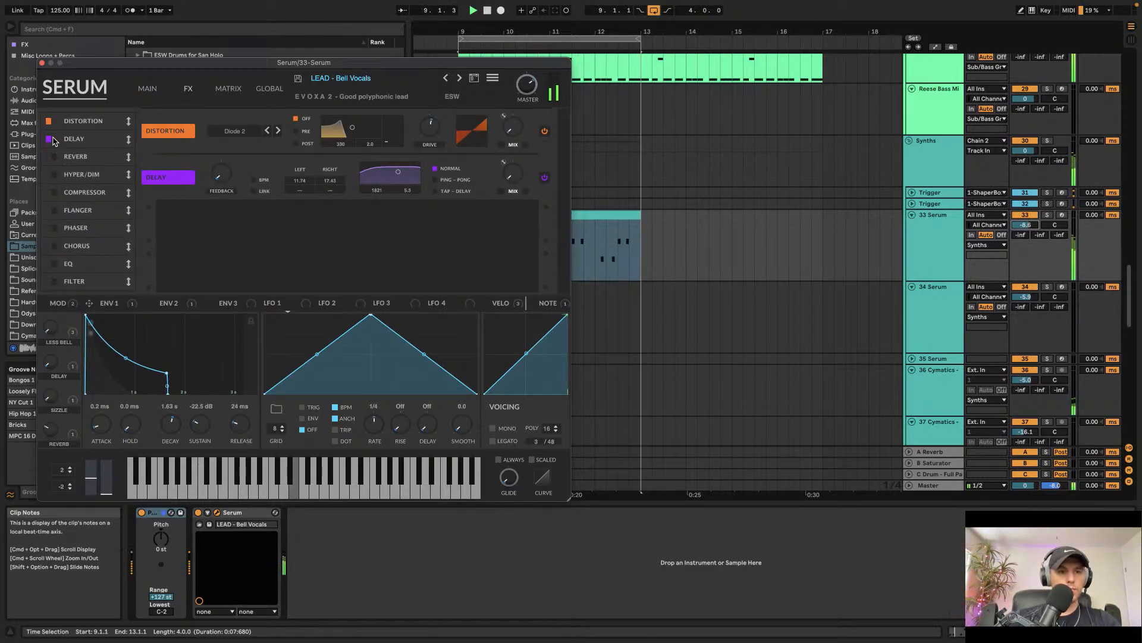
pyautogui.click(50, 139)
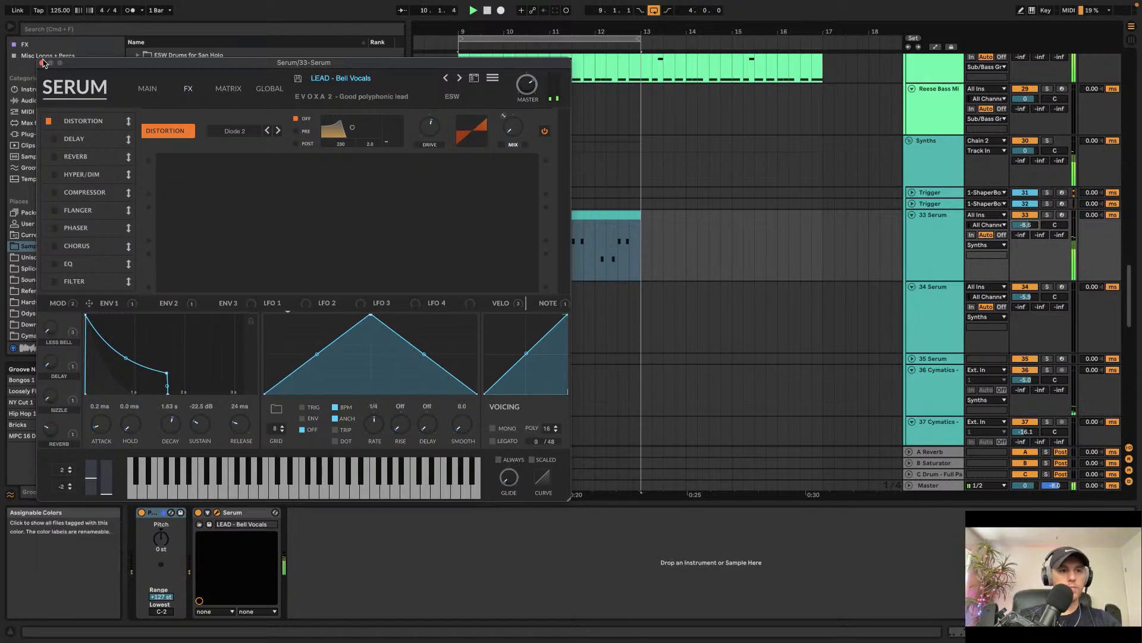
pyautogui.click(42, 62)
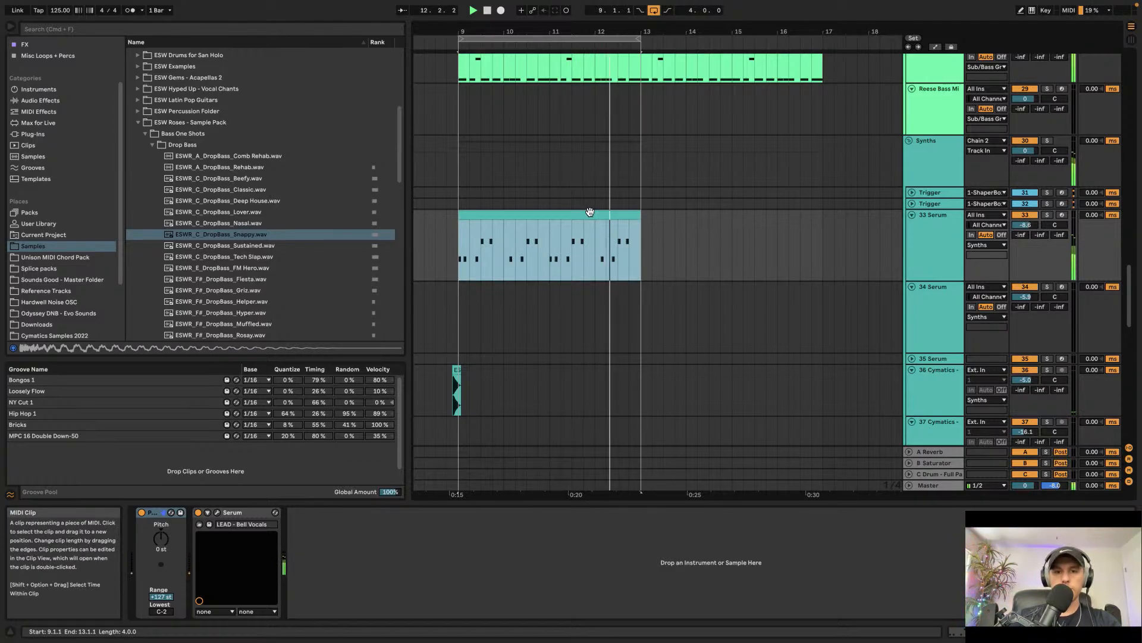
# Step: Duplicate the Serum clip and loop the extended clip range
pyautogui.press('super+d')
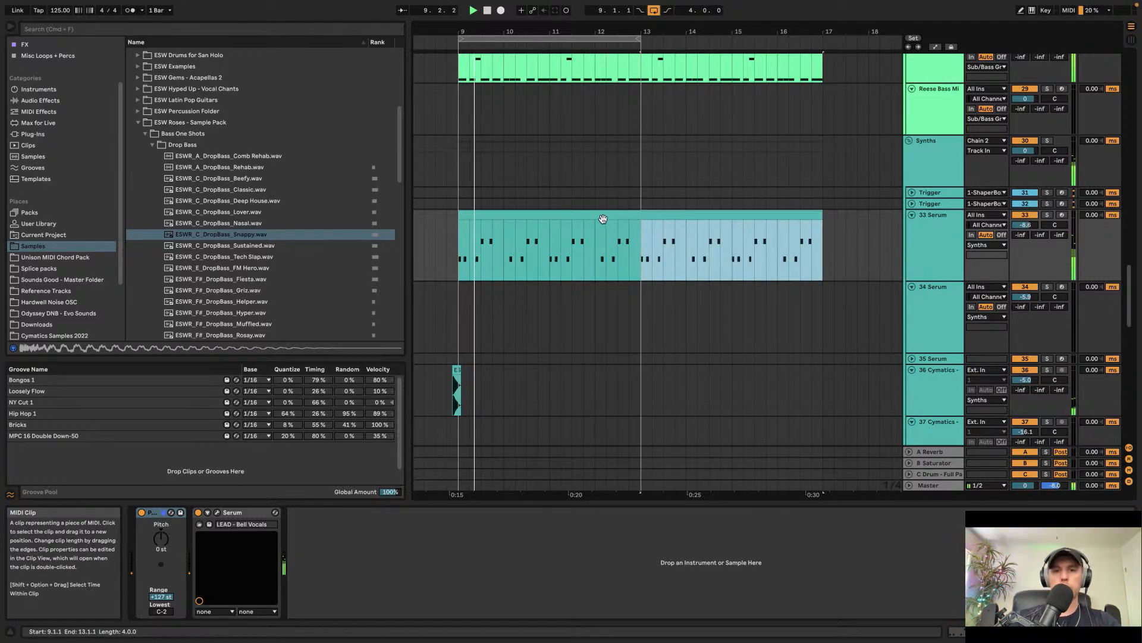
pyautogui.keyDown('shift'); pyautogui.click(590, 212); pyautogui.keyUp('shift')
pyautogui.press('super+l')
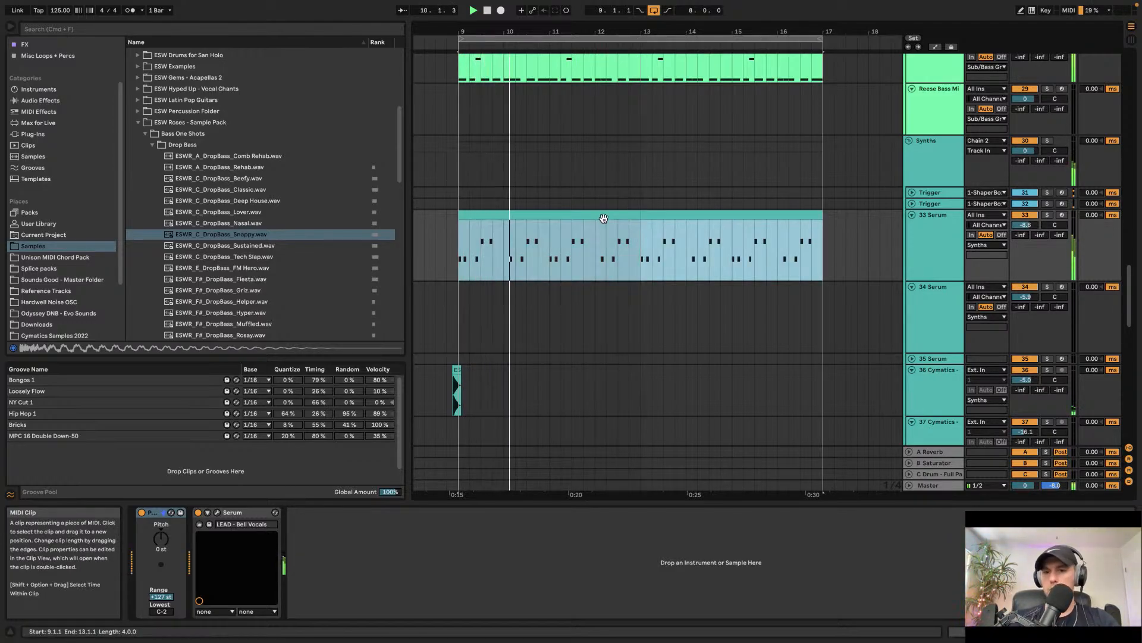
# Step: Select the Serum track and collapse the ESW Roses sample pack folders in the browser
pyautogui.click(919, 256)
pyautogui.click(151, 145)
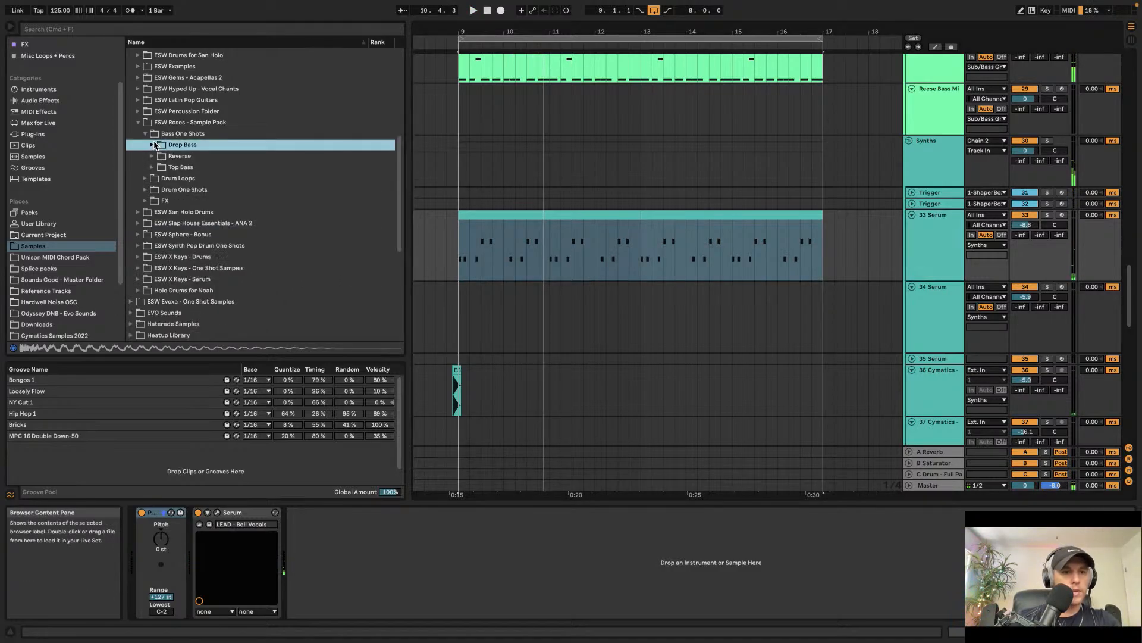
pyautogui.click(146, 134)
pyautogui.click(137, 122)
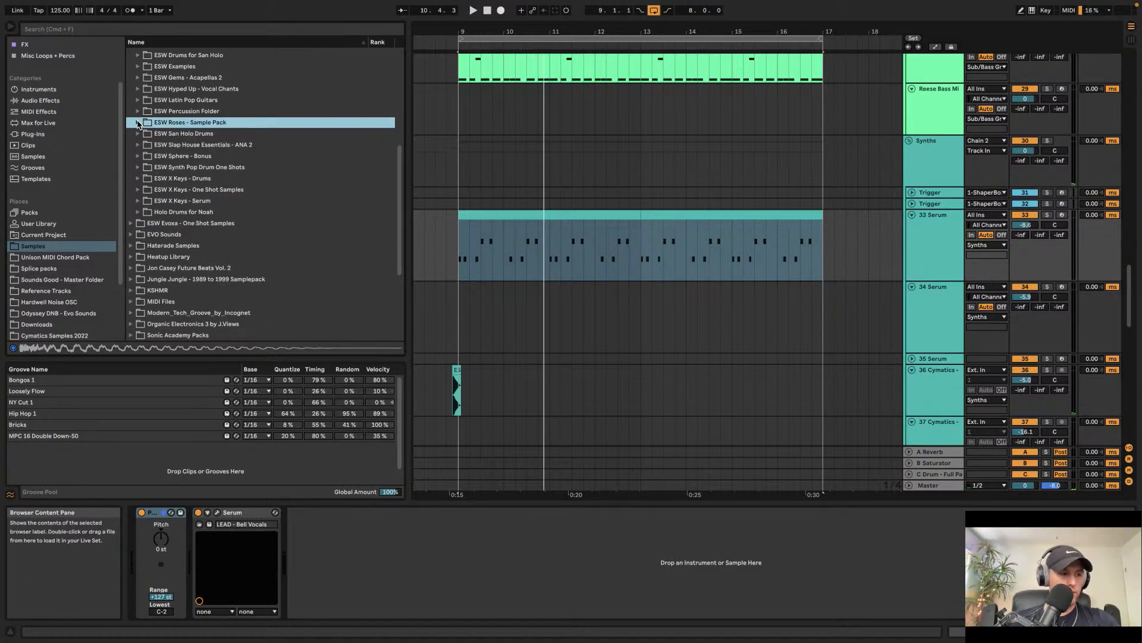
# Step: Search the browser for scratch and preview ah_scratch_90_ragged.wav
pyautogui.press('super+f')
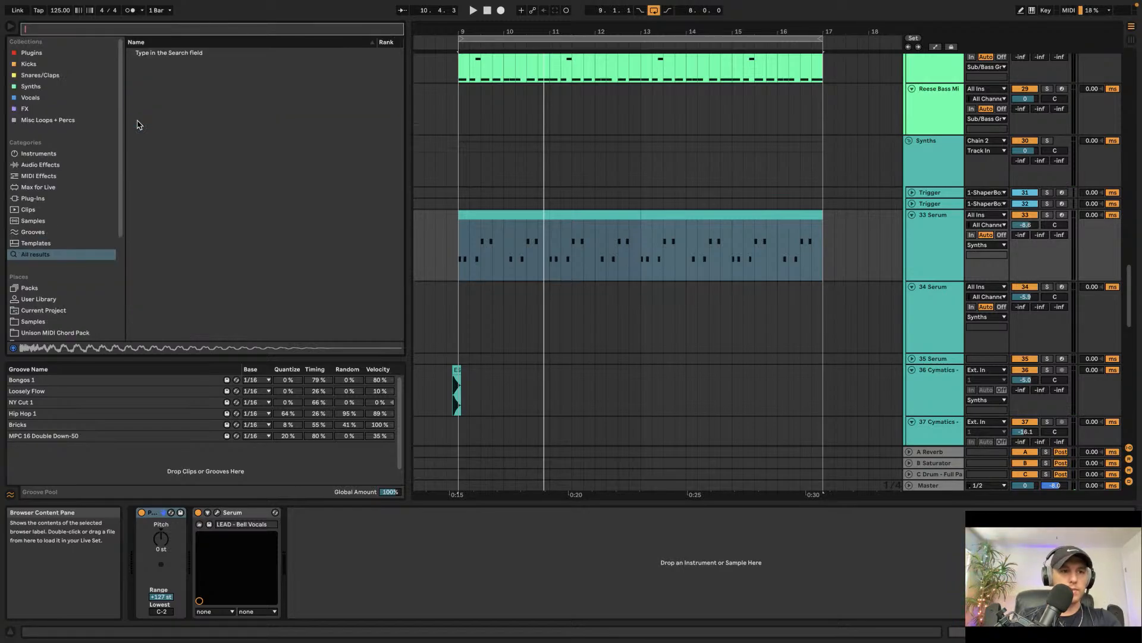
pyautogui.write('scratch')
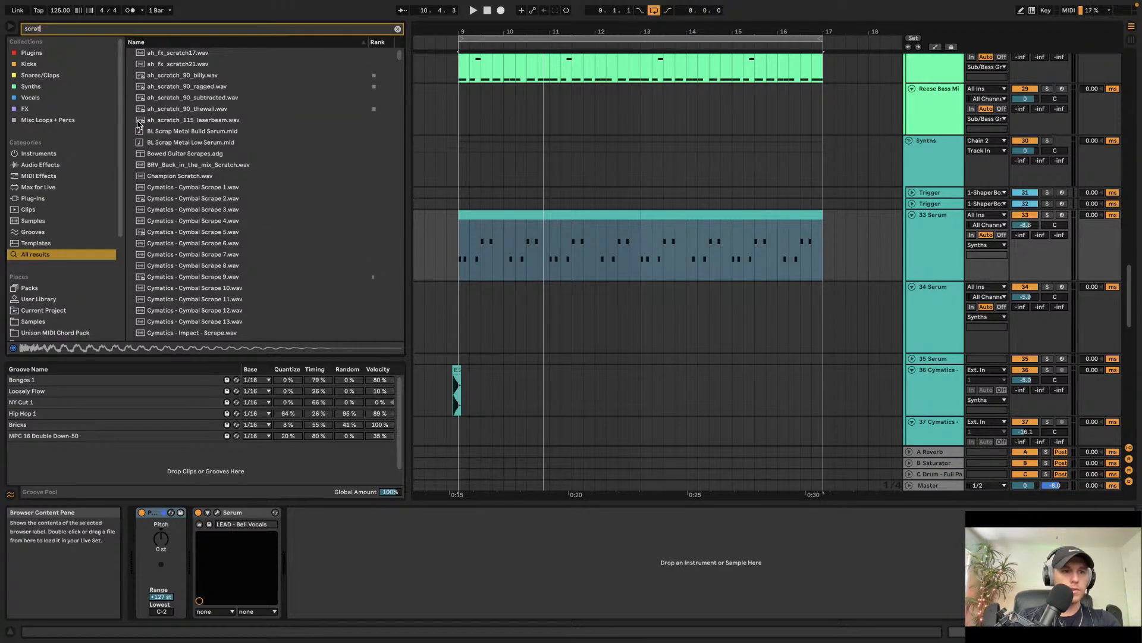
pyautogui.click(180, 87)
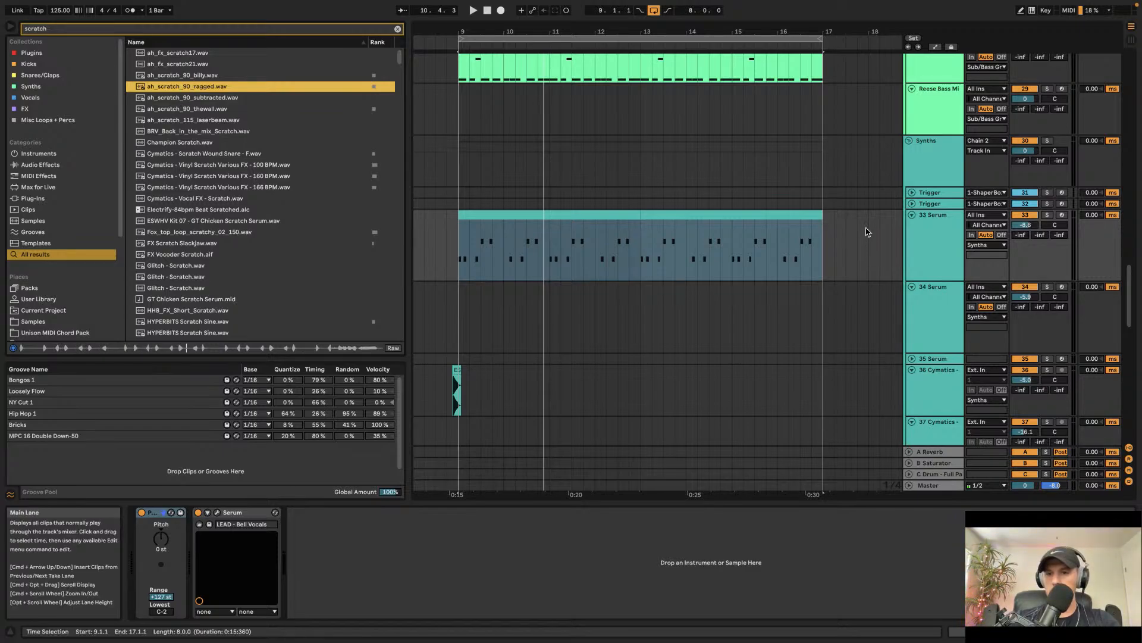
# Step: Insert a new audio track below the 39 Cymatics track
pyautogui.scroll(-5, 896, 295)
pyautogui.scroll(2, 896, 296)
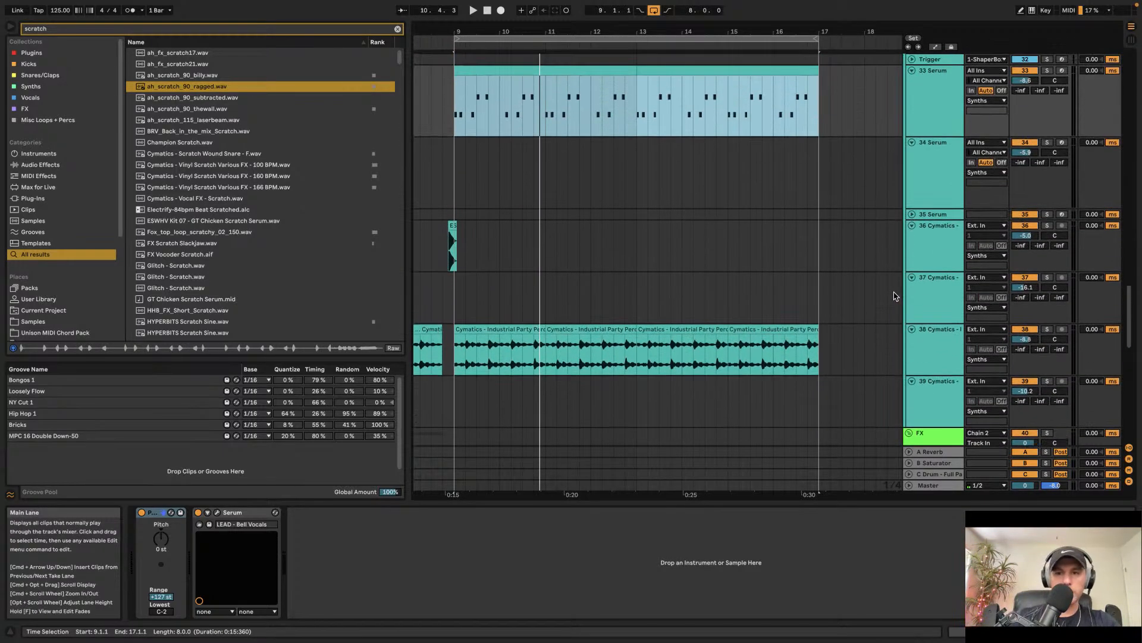
pyautogui.scroll(-5, 935, 370)
pyautogui.scroll(2, 928, 219)
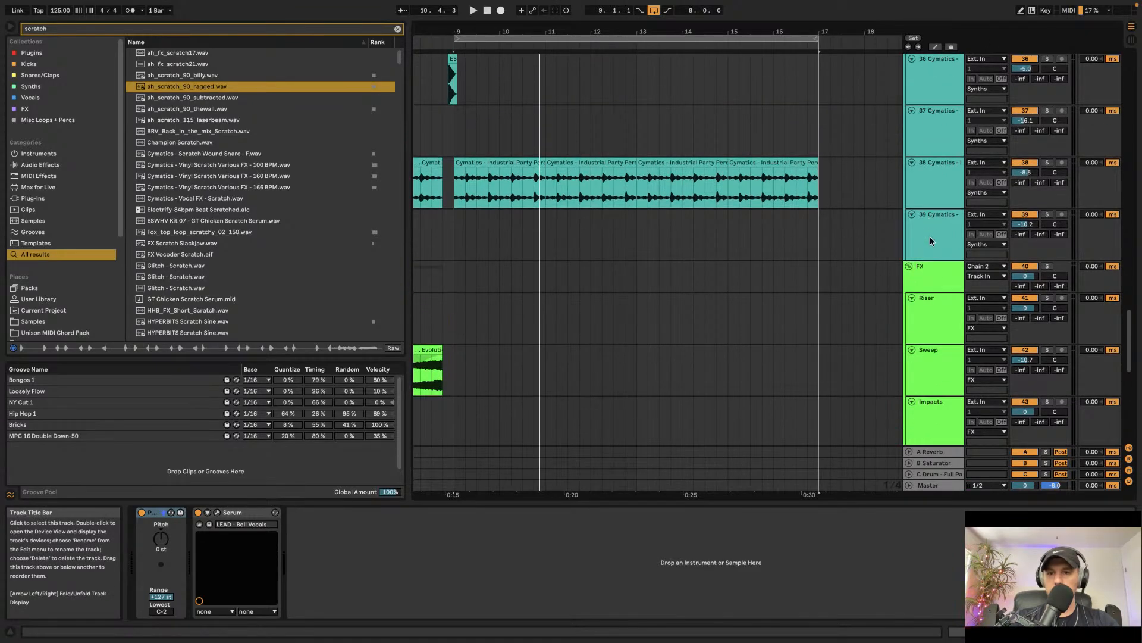
pyautogui.click(822, 243)
pyautogui.press('super+t')
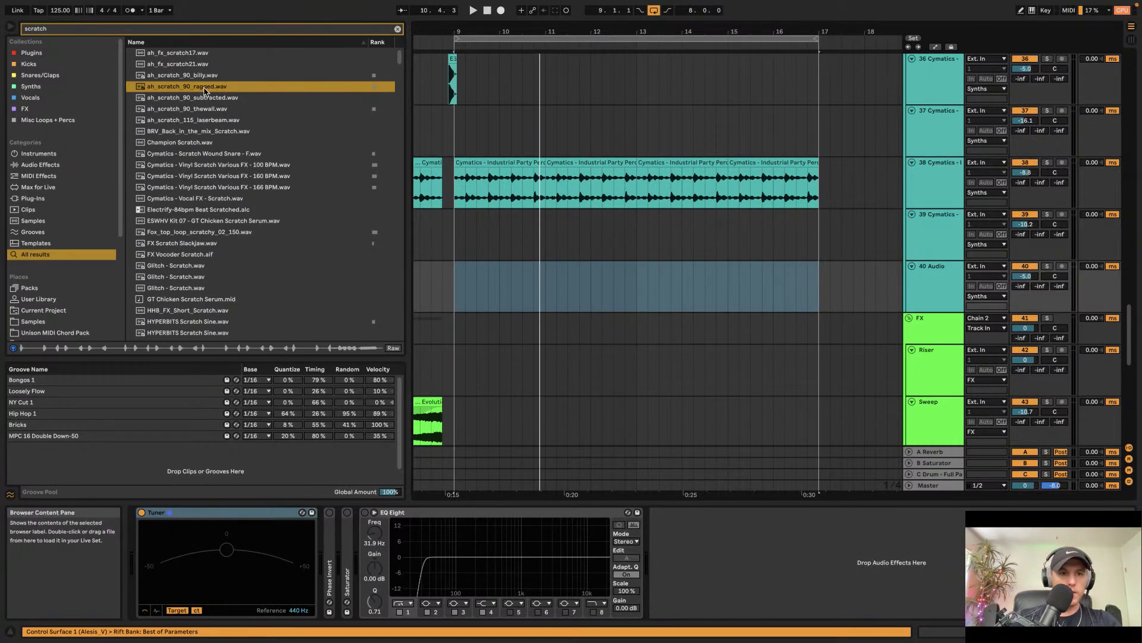
# Step: Place ah_scratch_90_ragged.wav on the new audio track at bar 9 and play it back
pyautogui.moveTo(207, 88); pyautogui.dragTo(462, 301)
pyautogui.press('space')
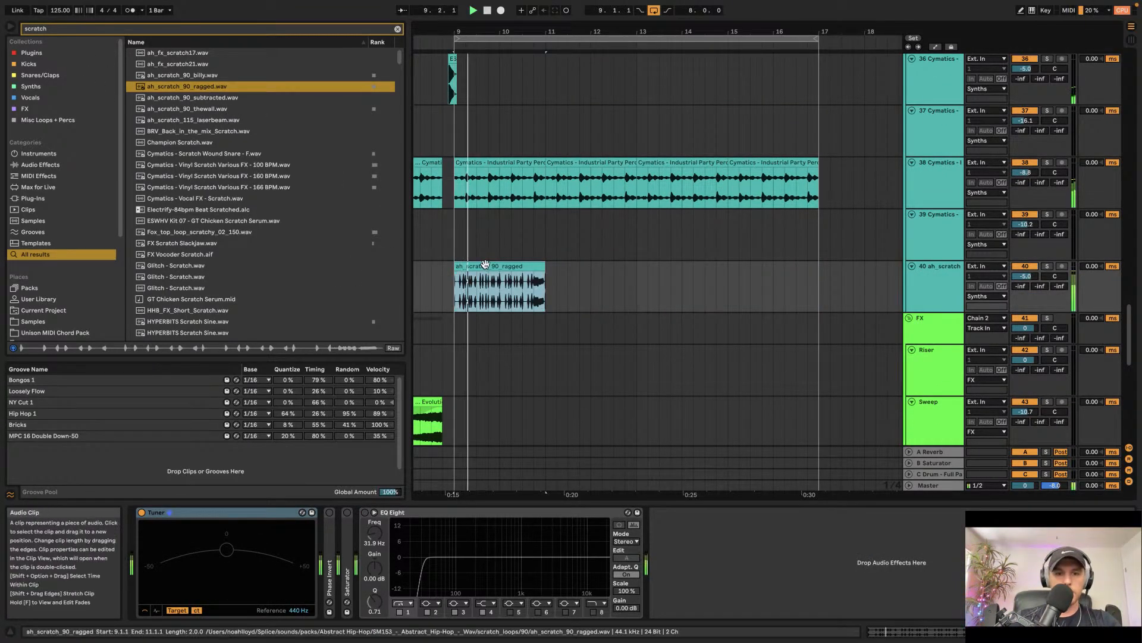
pyautogui.press('+')
pyautogui.press('-')
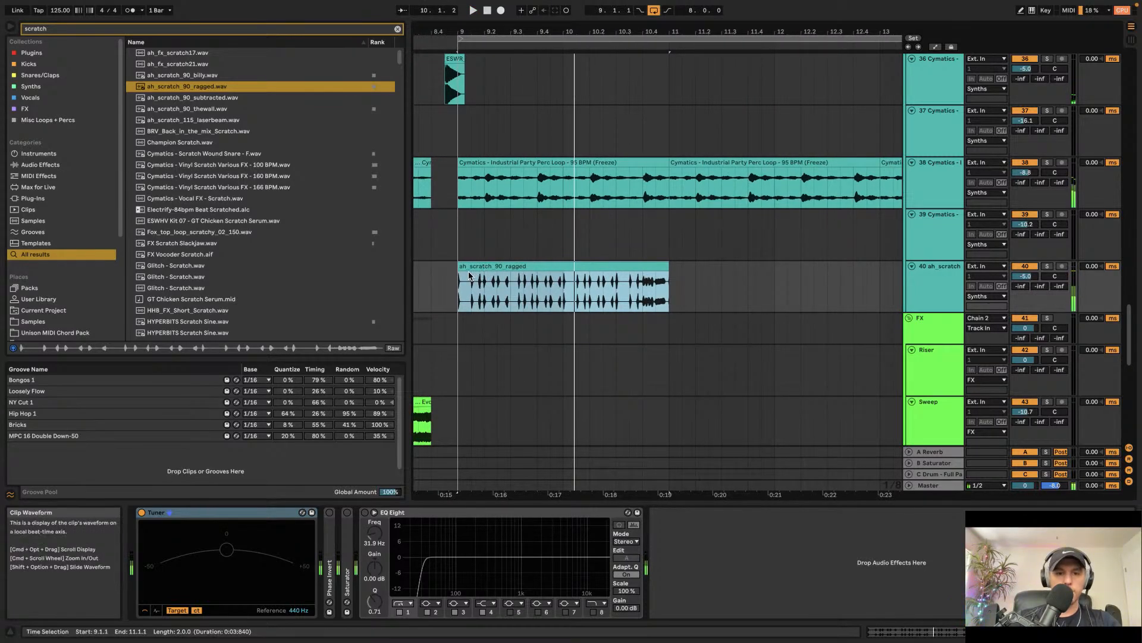
# Step: Preview scratch samples in the browser, including ah_scratch_90_thewall and IQ_INC_124_D_Vocal_Scratch_Loop_06
pyautogui.click(169, 109)
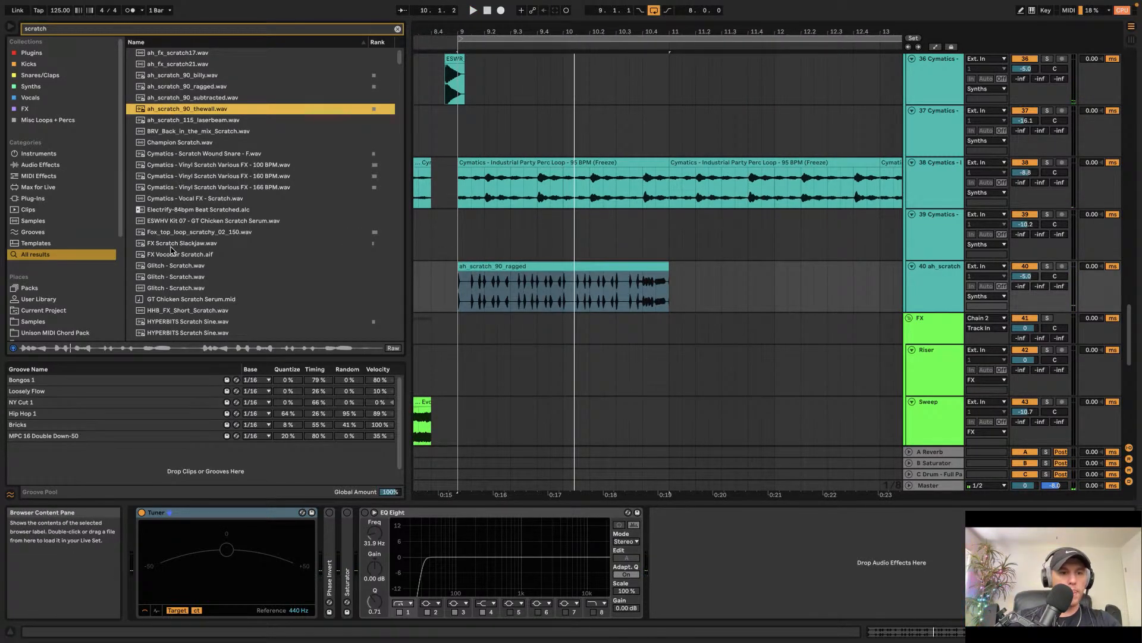
pyautogui.scroll(-3, 171, 250)
pyautogui.click(186, 282)
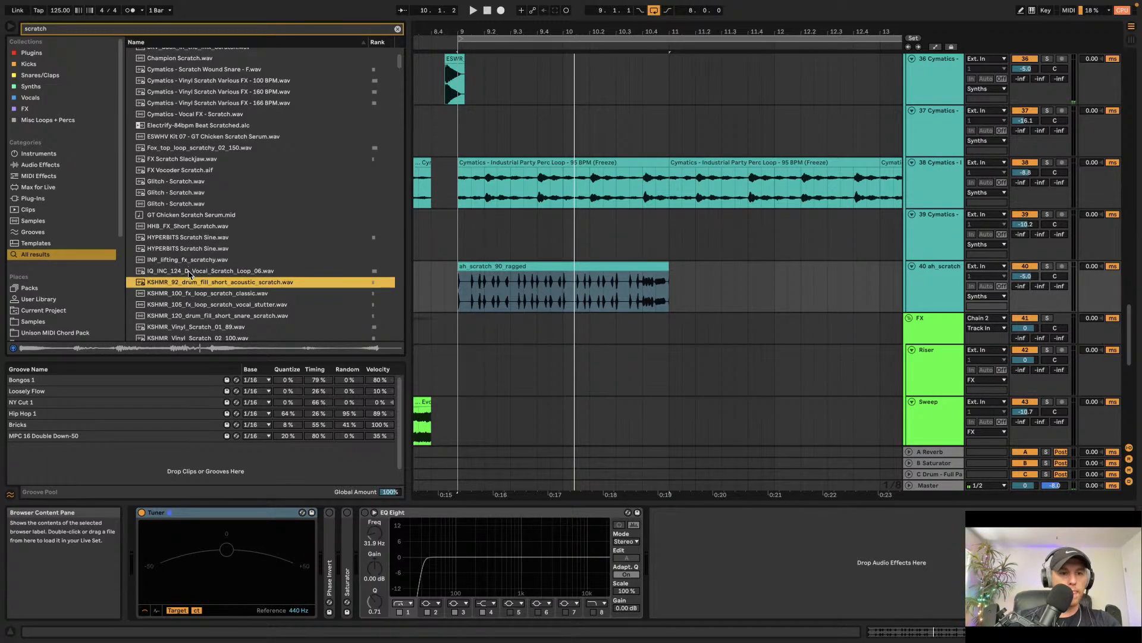
pyautogui.click(190, 272)
pyautogui.scroll(1, 194, 282)
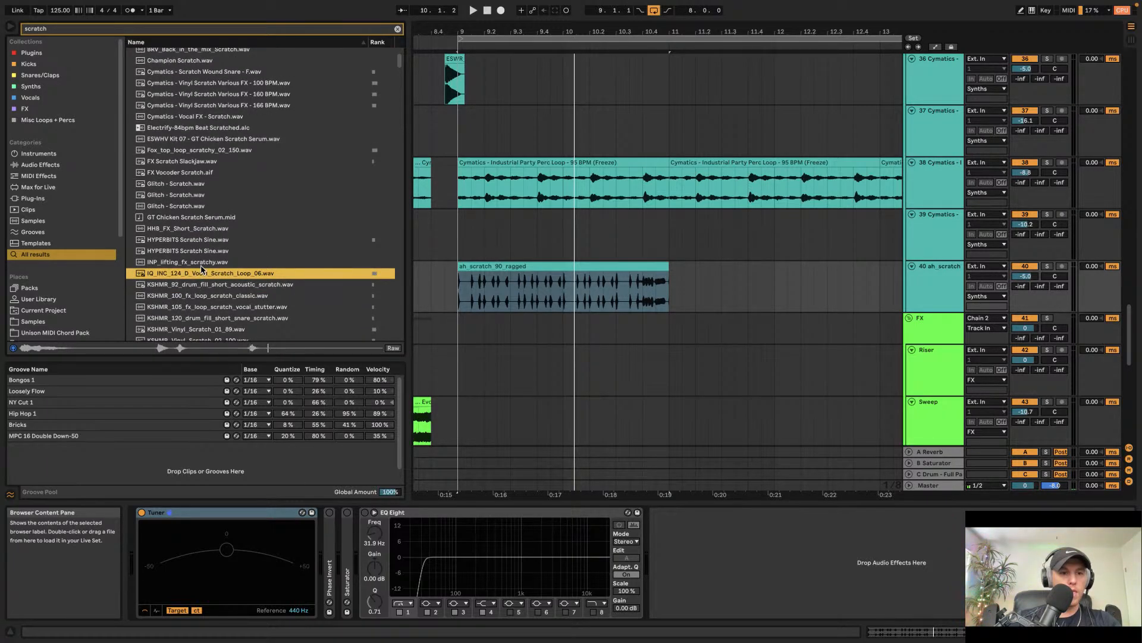
# Step: Place IQ_INC_124_D_Vocal_Scratch_Loop_06.wav at bar 9 over the first clip and delete the leftover ragged clip
pyautogui.press('space')
pyautogui.moveTo(197, 274); pyautogui.dragTo(461, 286)
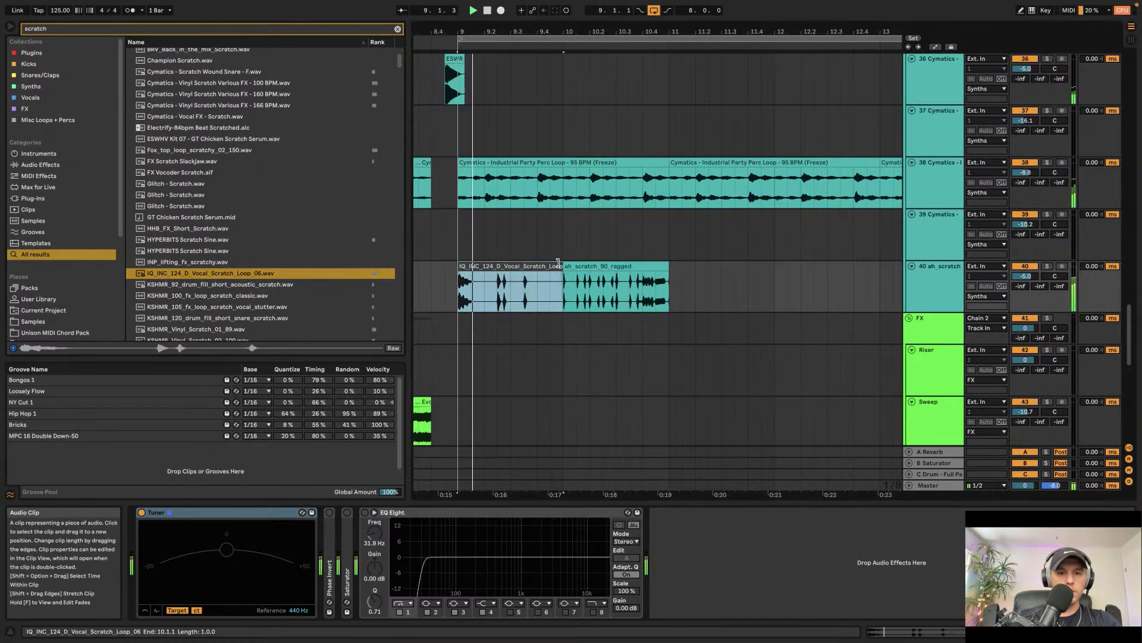
pyautogui.press('Delete')
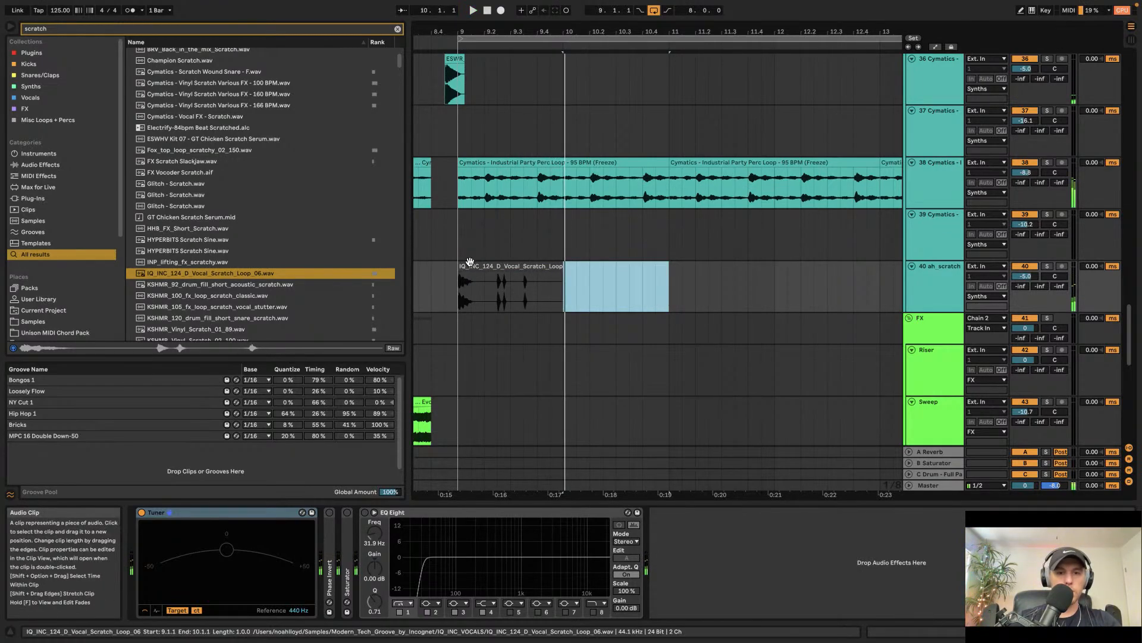
# Step: Preview KSHMR_Vinyl_Scratch_01_89, 02_100 and 03_110 in the browser
pyautogui.scroll(-4, 238, 271)
pyautogui.click(215, 285)
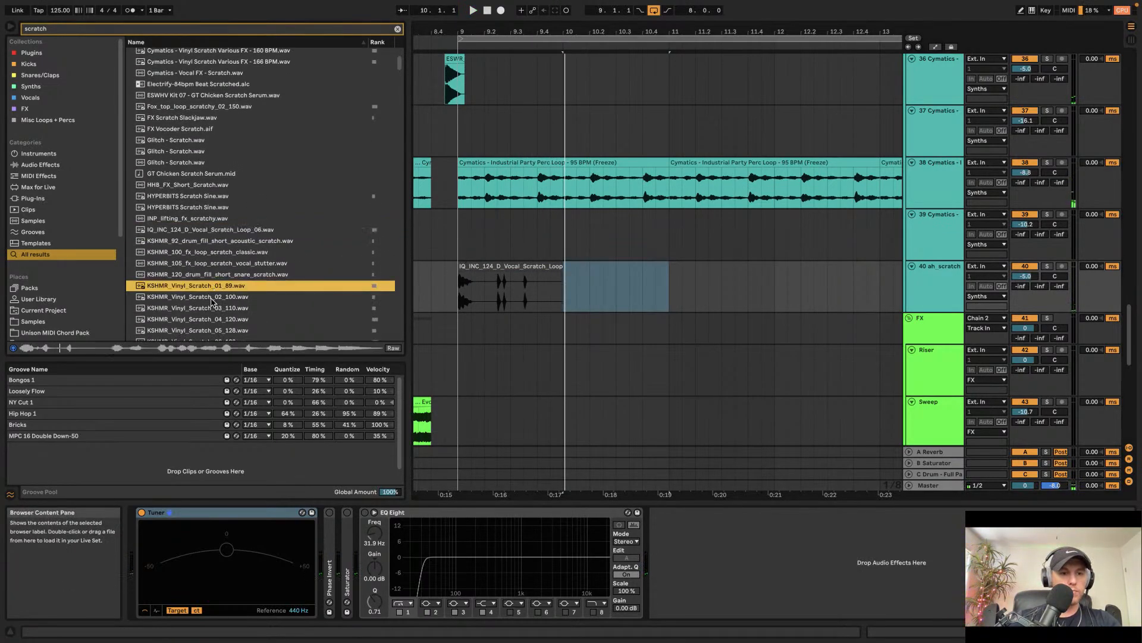
pyautogui.click(214, 297)
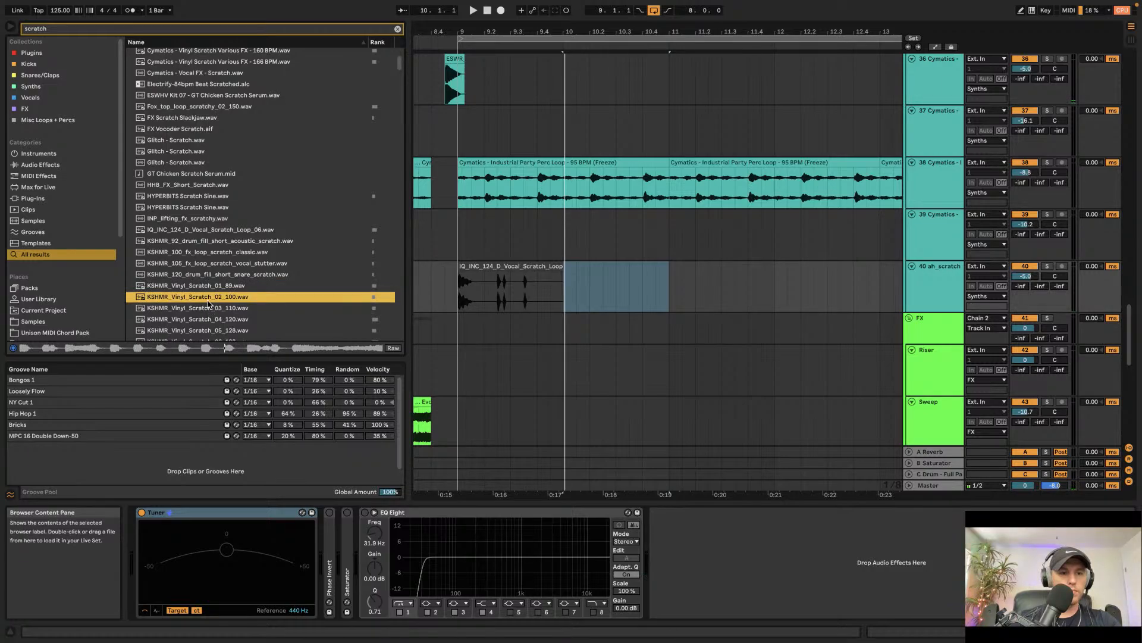
pyautogui.click(206, 309)
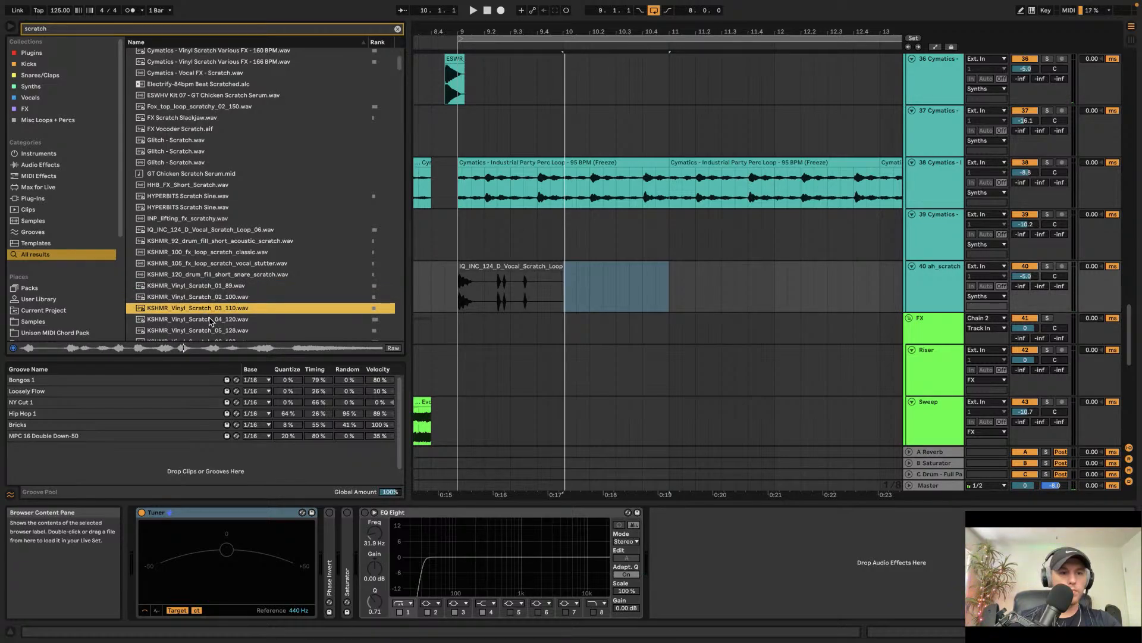
# Step: Place KSHMR_Vinyl_Scratch_03_110.wav at bar 9 on the scratch track and open it in the clip view
pyautogui.moveTo(209, 309); pyautogui.dragTo(470, 266)
pyautogui.press('space')
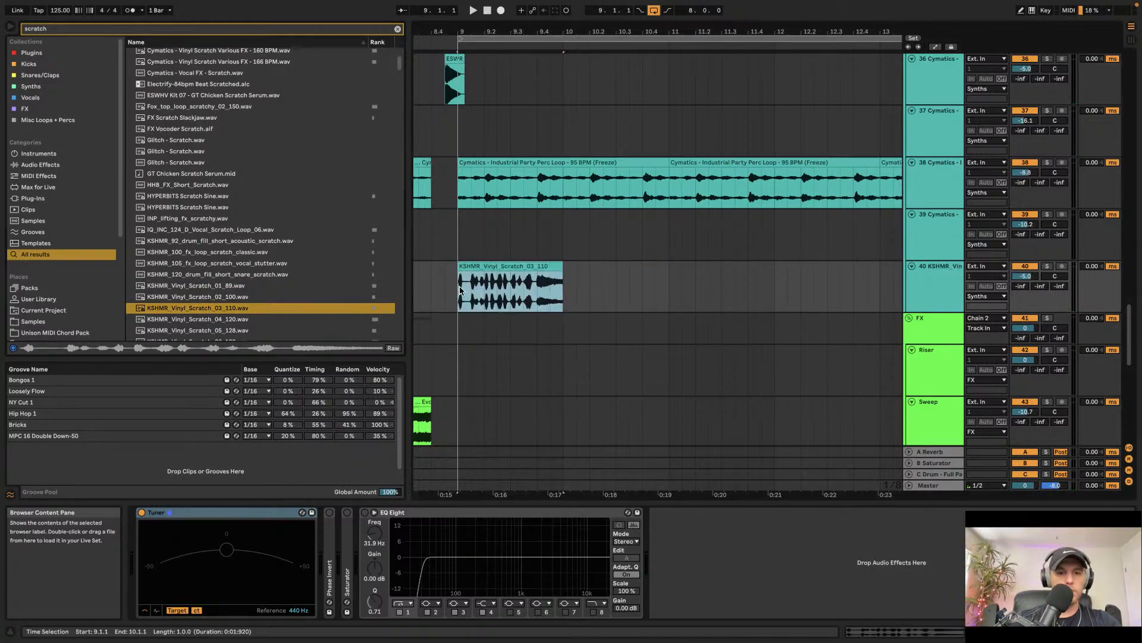
pyautogui.doubleClick(470, 266)
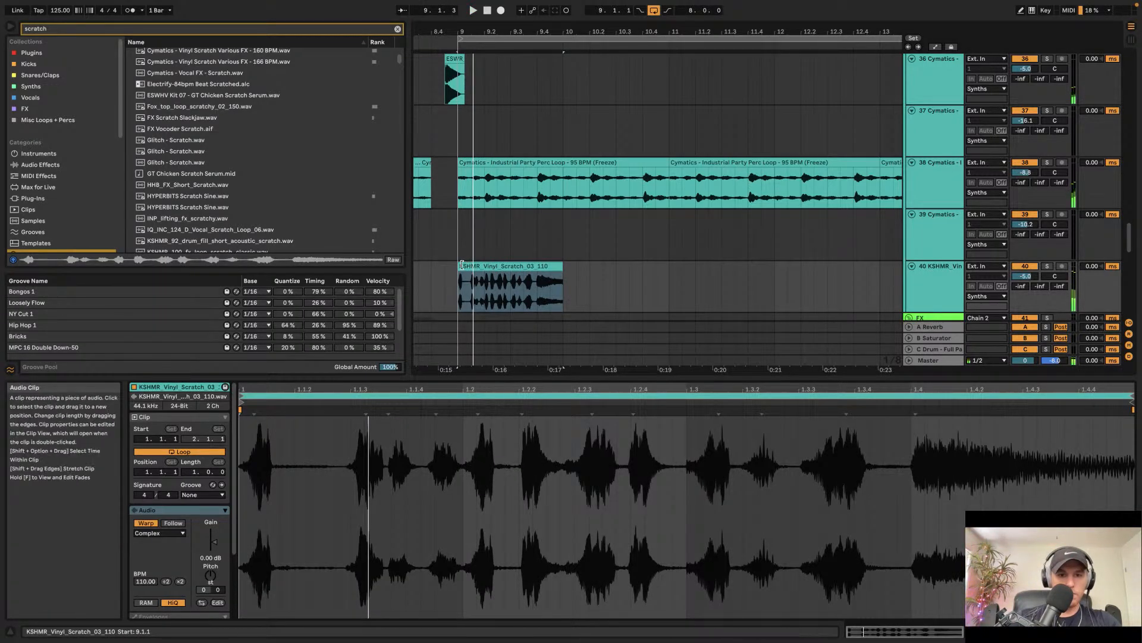
# Step: Shorten the vinyl scratch clip to a brief slice just after bar 9 and play it back
pyautogui.moveTo(462, 266); pyautogui.dragTo(511, 266)
pyautogui.click(454, 273)
pyautogui.press('space')
pyautogui.click(453, 274)
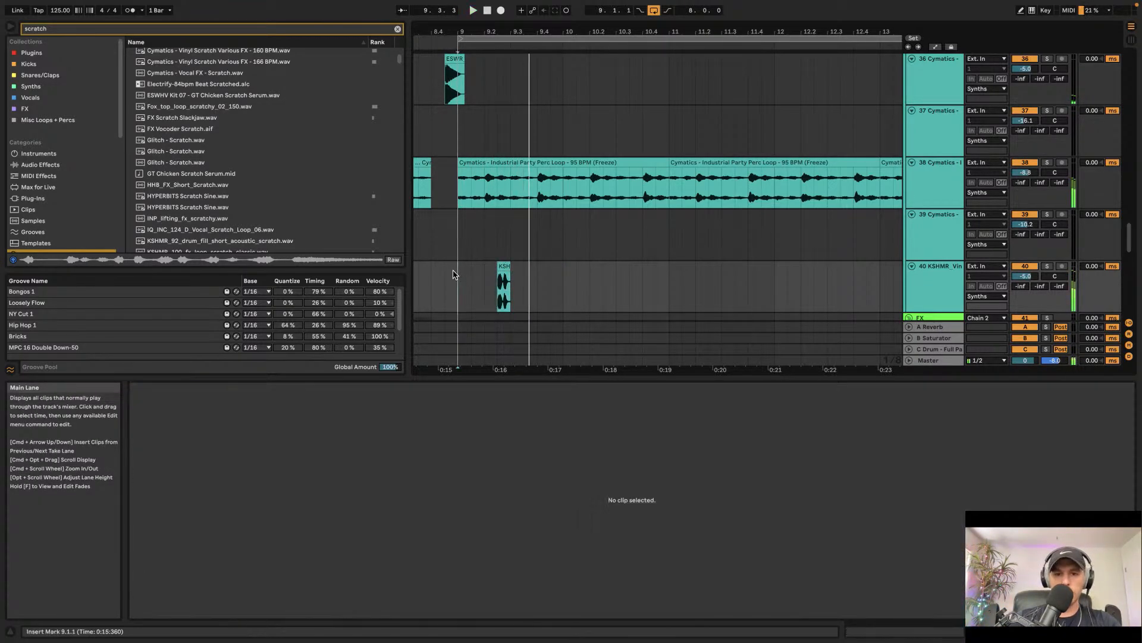
# Step: Preview more scratch samples and place LHVVS_100_vocal_scratch_fx_fuck_the_system.wav at bar 9 on the scratch track
pyautogui.scroll(-5, 237, 179)
pyautogui.click(236, 139)
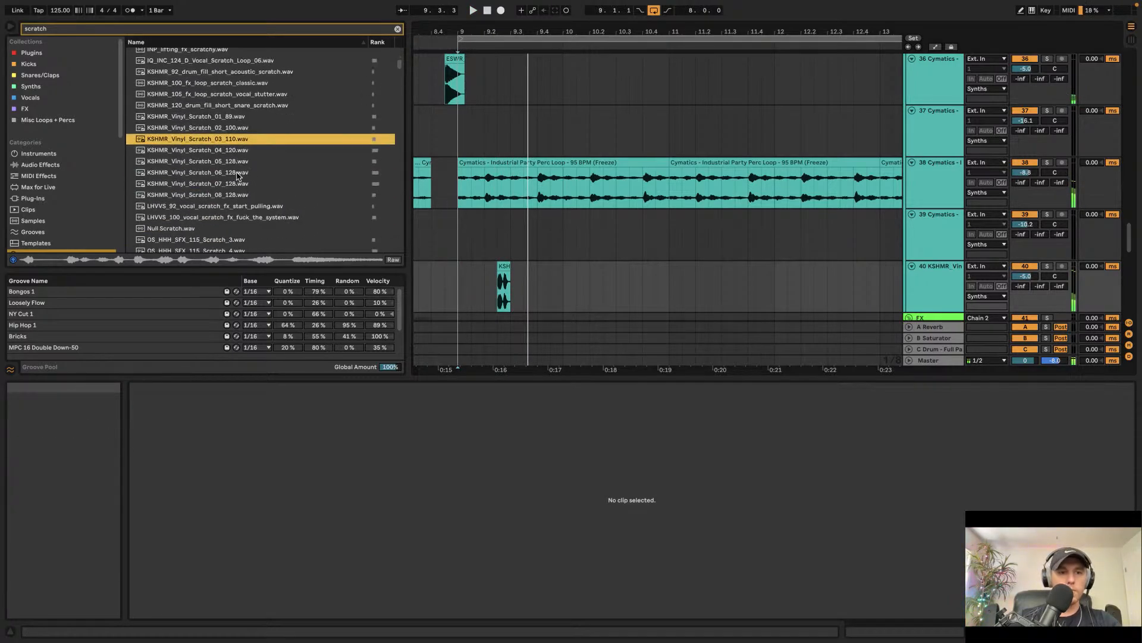
pyautogui.click(213, 195)
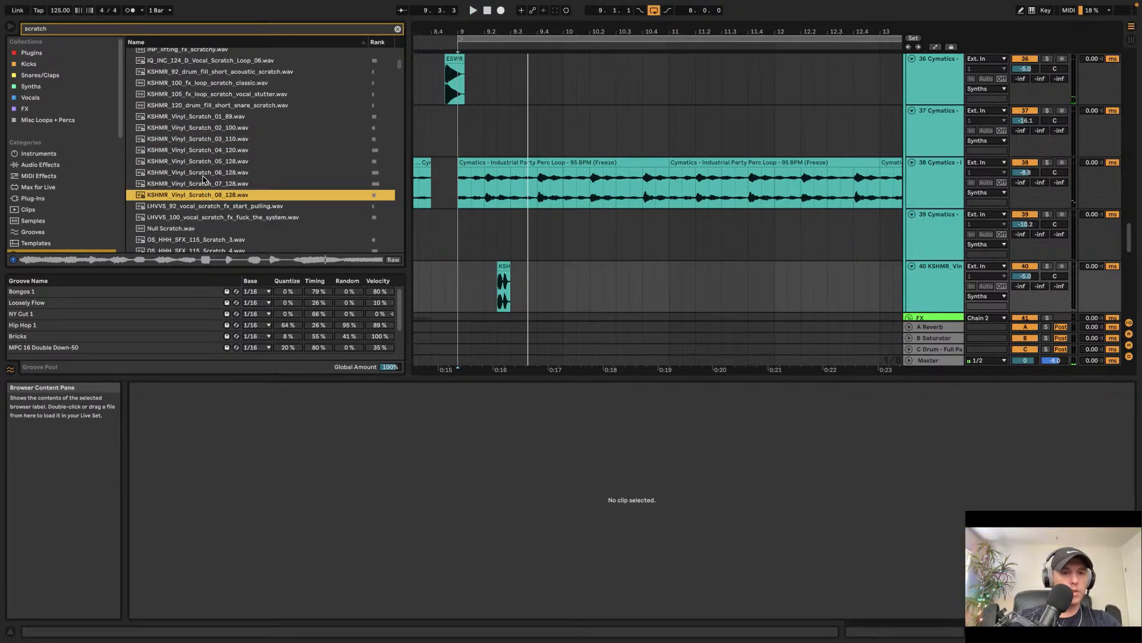
pyautogui.click(203, 173)
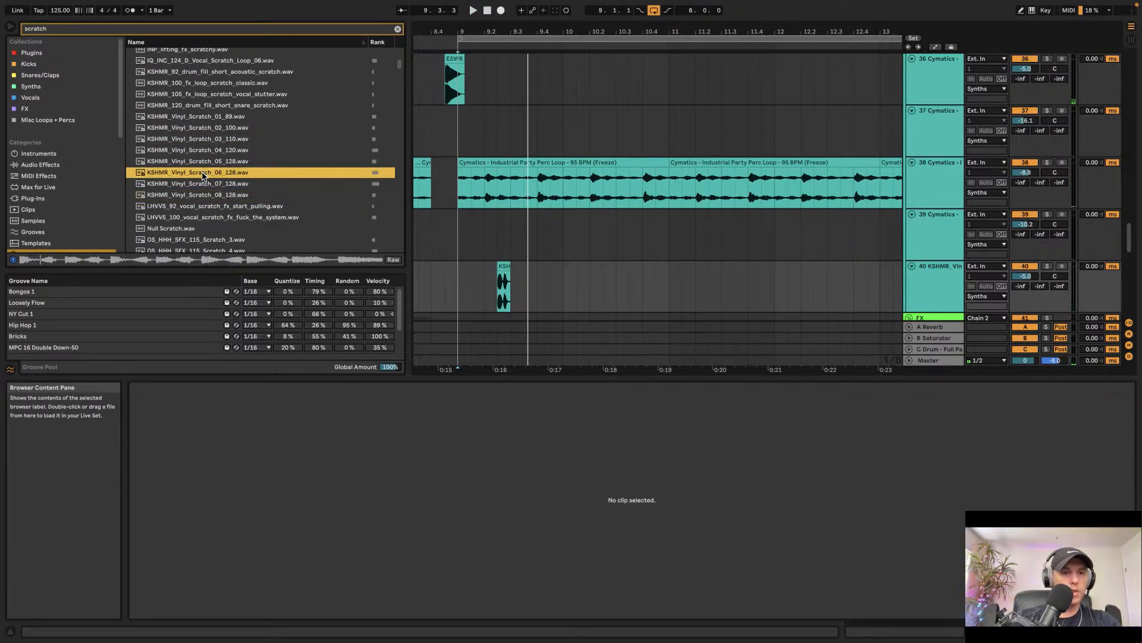
pyautogui.click(188, 218)
pyautogui.scroll(-3, 189, 210)
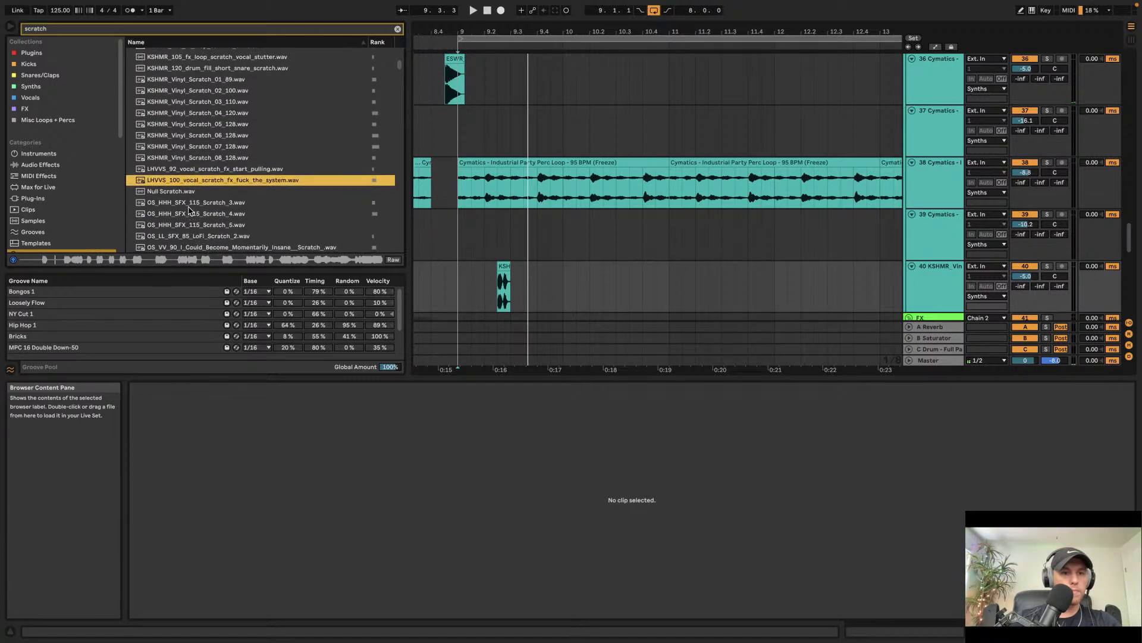
pyautogui.moveTo(183, 184); pyautogui.dragTo(462, 275)
pyautogui.press('space')
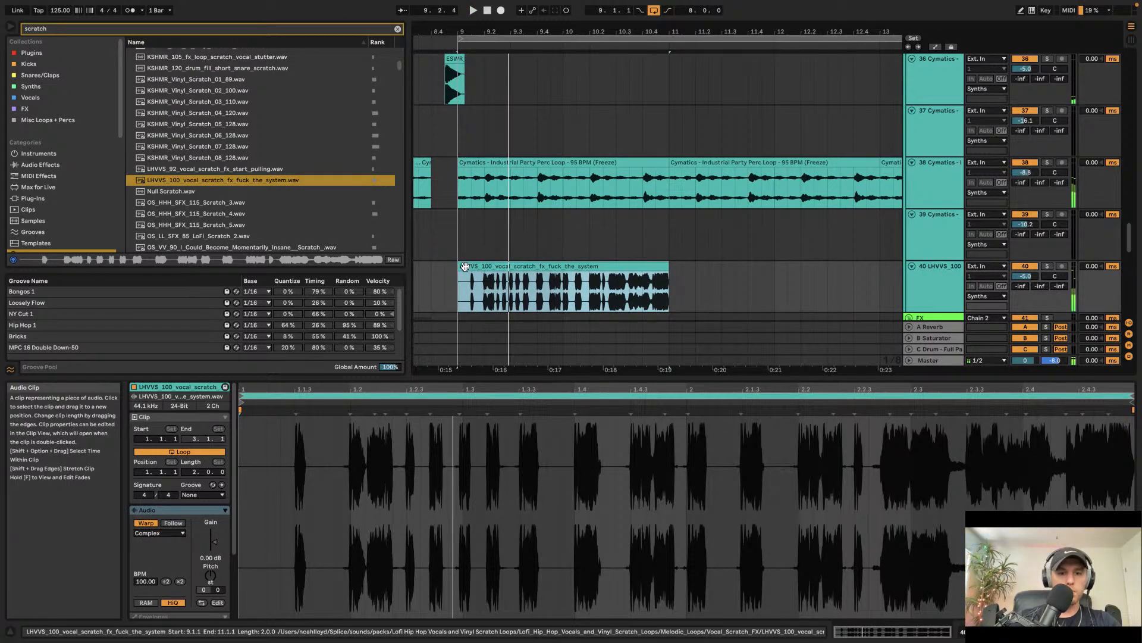
# Step: Delete the first bar of the vocal scratch clip, keeping the part from bar 10 onward
pyautogui.moveTo(470, 266); pyautogui.dragTo(565, 287)
pyautogui.press('space')
pyautogui.press('Delete')
pyautogui.click(609, 267)
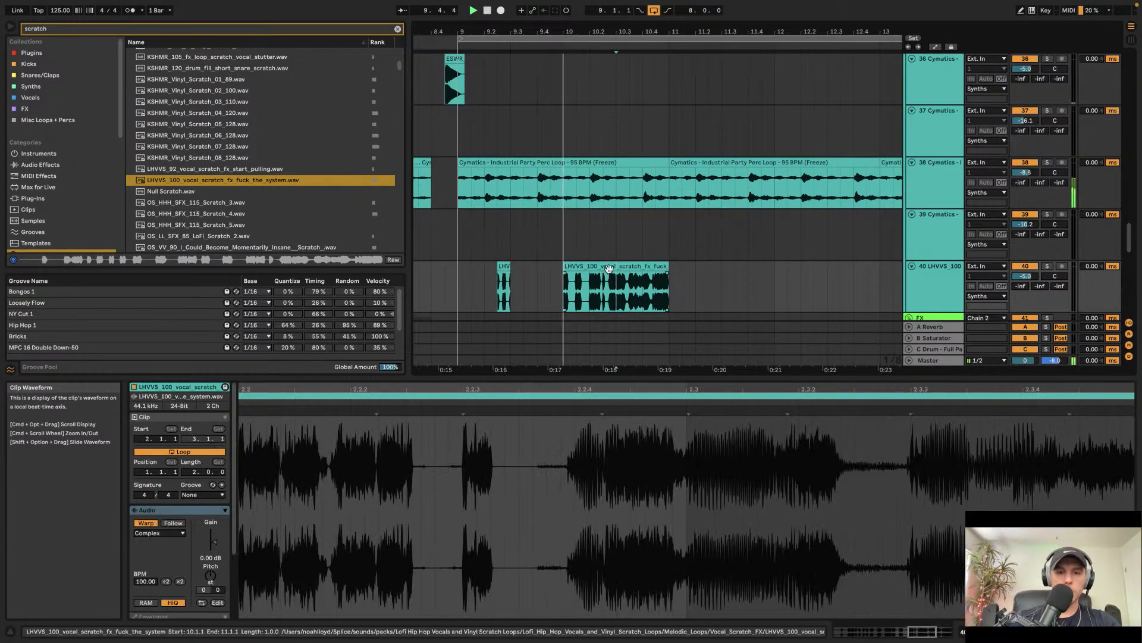
pyautogui.press('Delete')
pyautogui.press('super+z')
pyautogui.press('space')
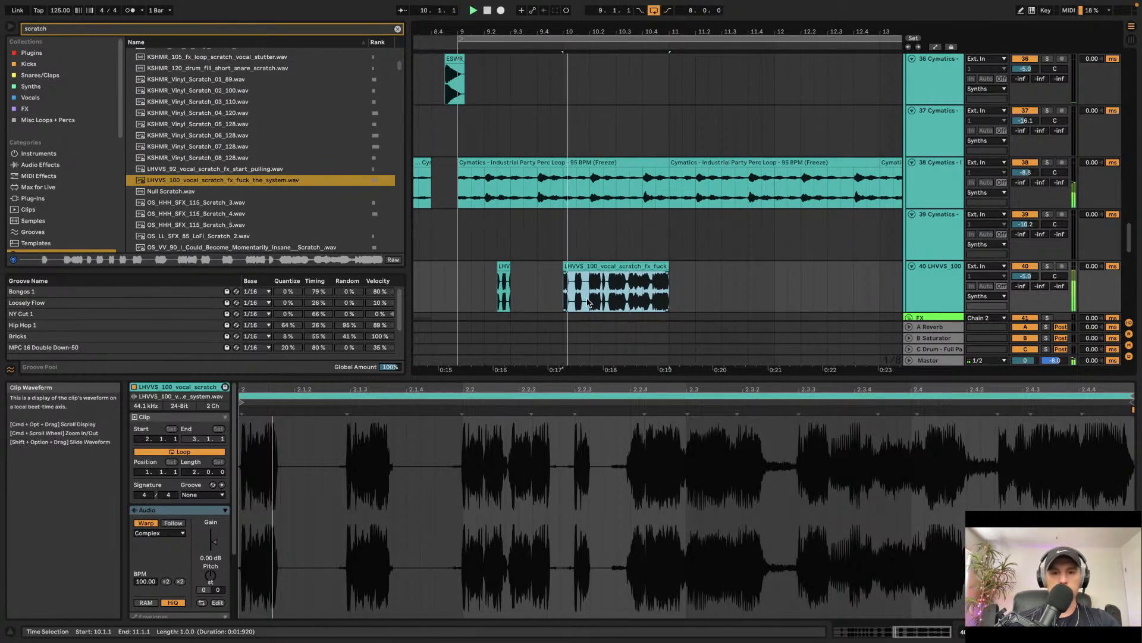
# Step: Delete the section from 9.4.4 to 10.1.3 on the vocal scratch track
pyautogui.press('space')
pyautogui.scroll(5, 574, 293)
pyautogui.moveTo(577, 294); pyautogui.dragTo(541, 293)
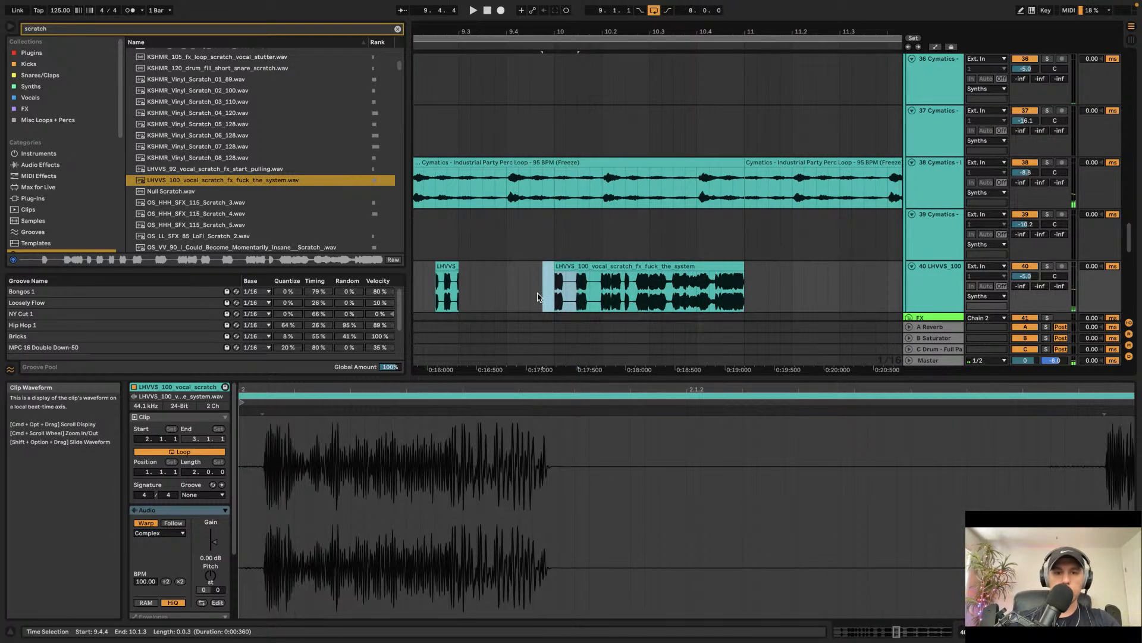
pyautogui.press('Delete')
pyautogui.press('space')
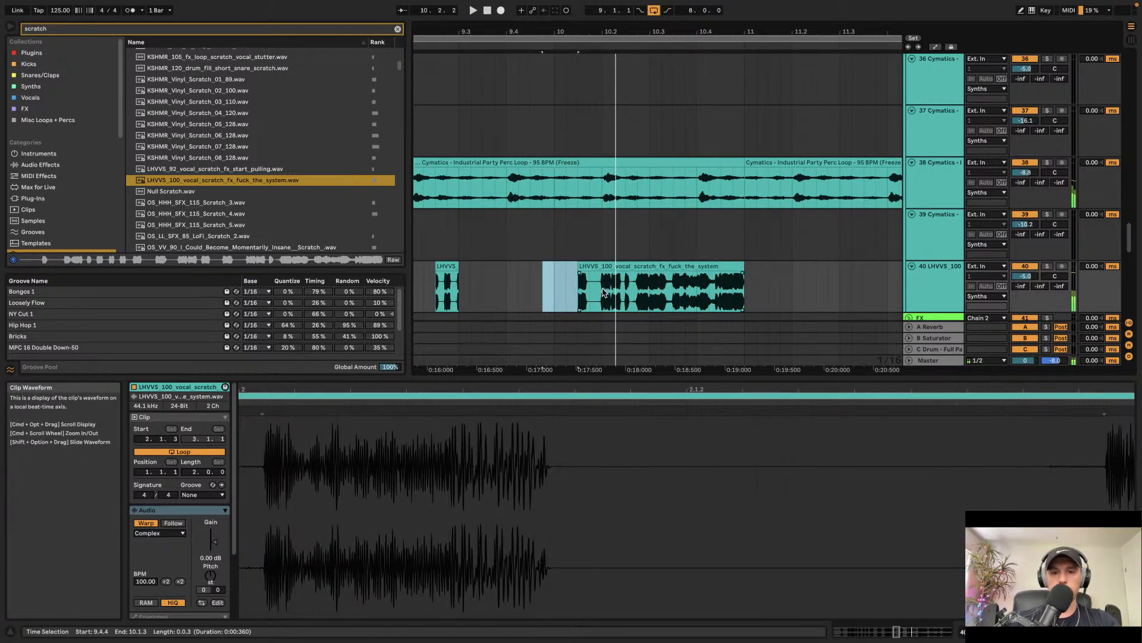
# Step: Delete the section from 10.2.2 to 11.1.2 of the vocal scratch clip
pyautogui.scroll(5, 615, 293)
pyautogui.moveTo(626, 290); pyautogui.dragTo(903, 294)
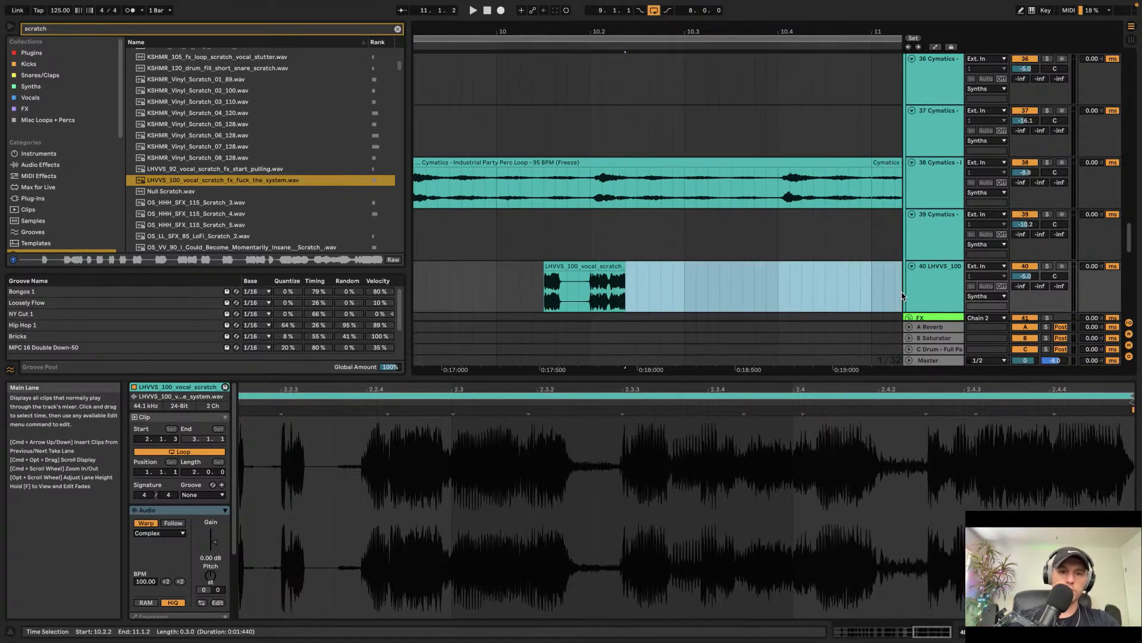
pyautogui.press('Delete')
# Step: Play back the scratch slices around bar 9 to review them
pyautogui.scroll(-5, 740, 238)
pyautogui.click(523, 234)
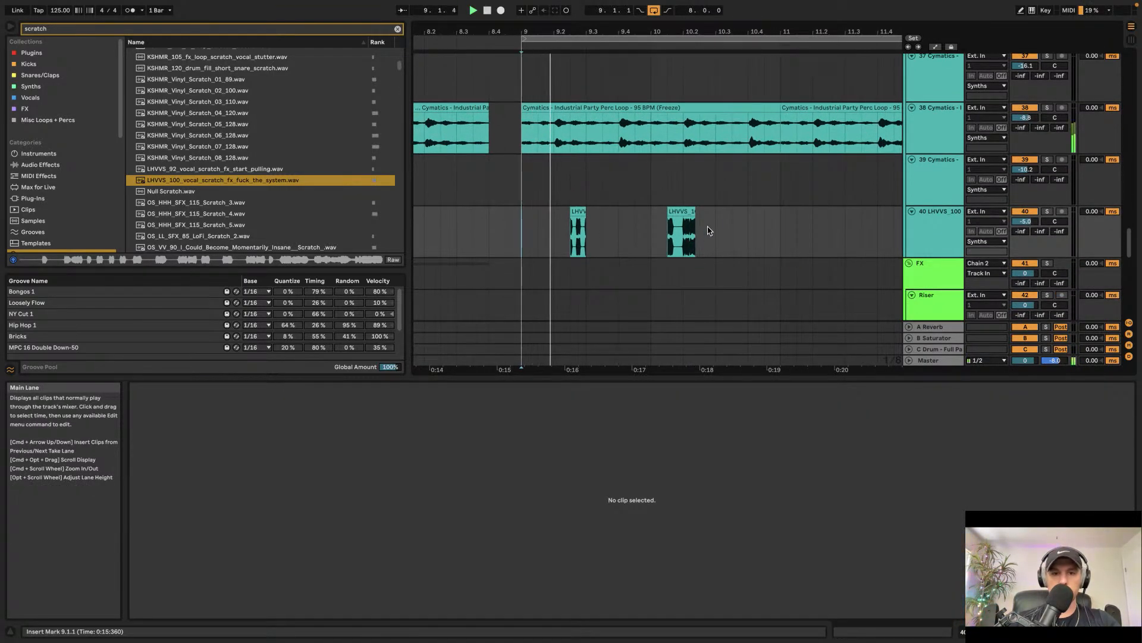
pyautogui.click(686, 210)
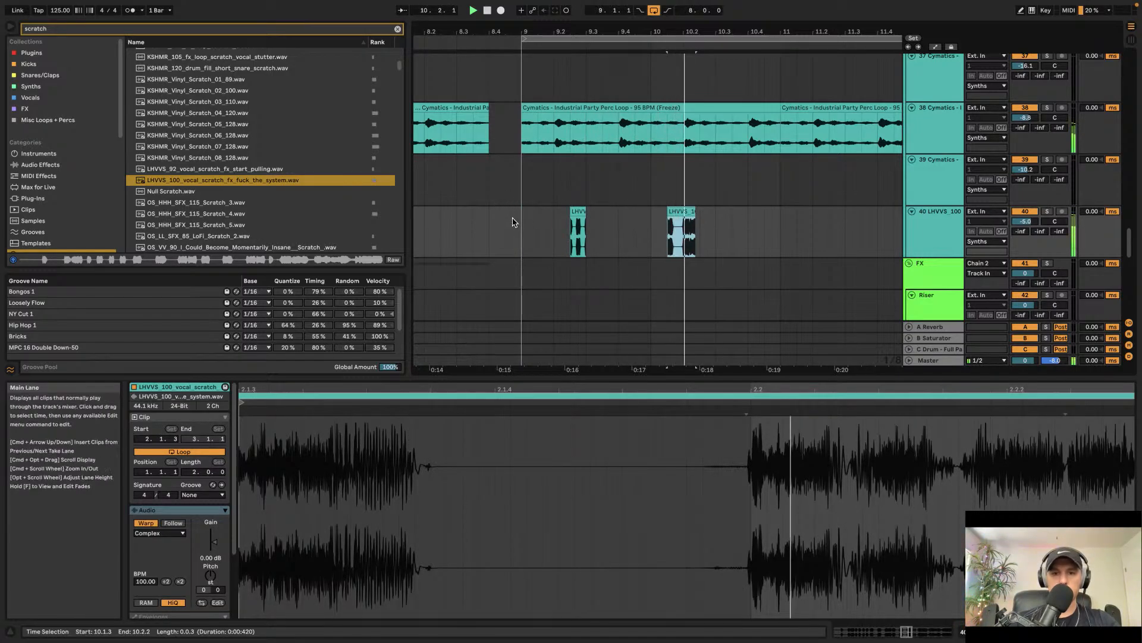
pyautogui.scroll(5, 578, 216)
pyautogui.click(550, 226)
pyautogui.press('space')
pyautogui.press('space')
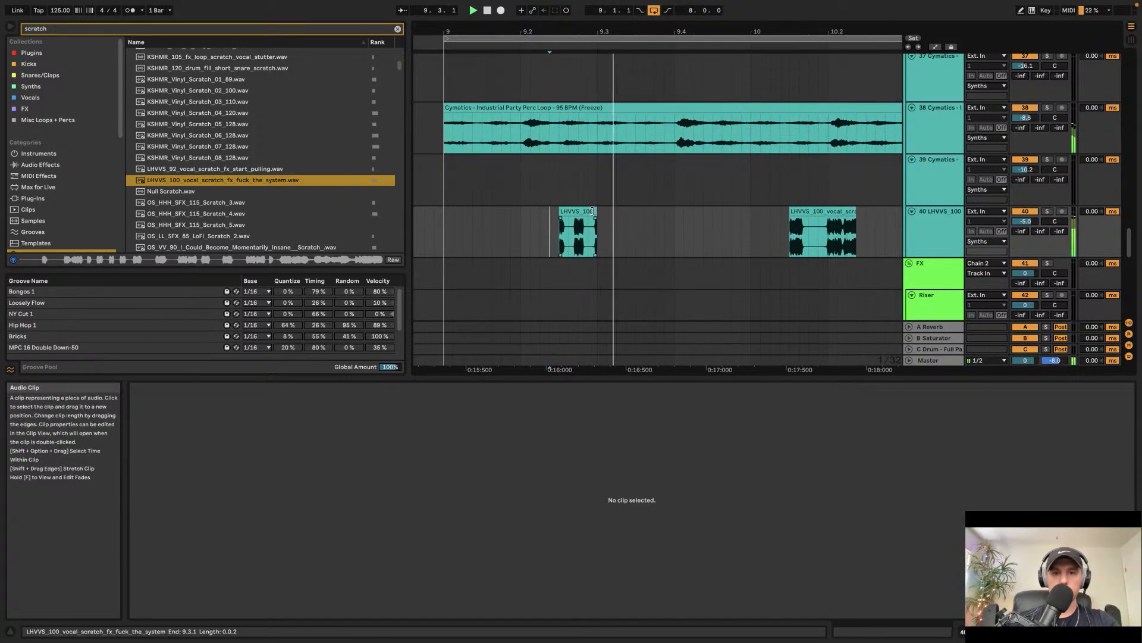
# Step: Shorten the end of the first vocal scratch slice slightly and play it back
pyautogui.click(588, 210)
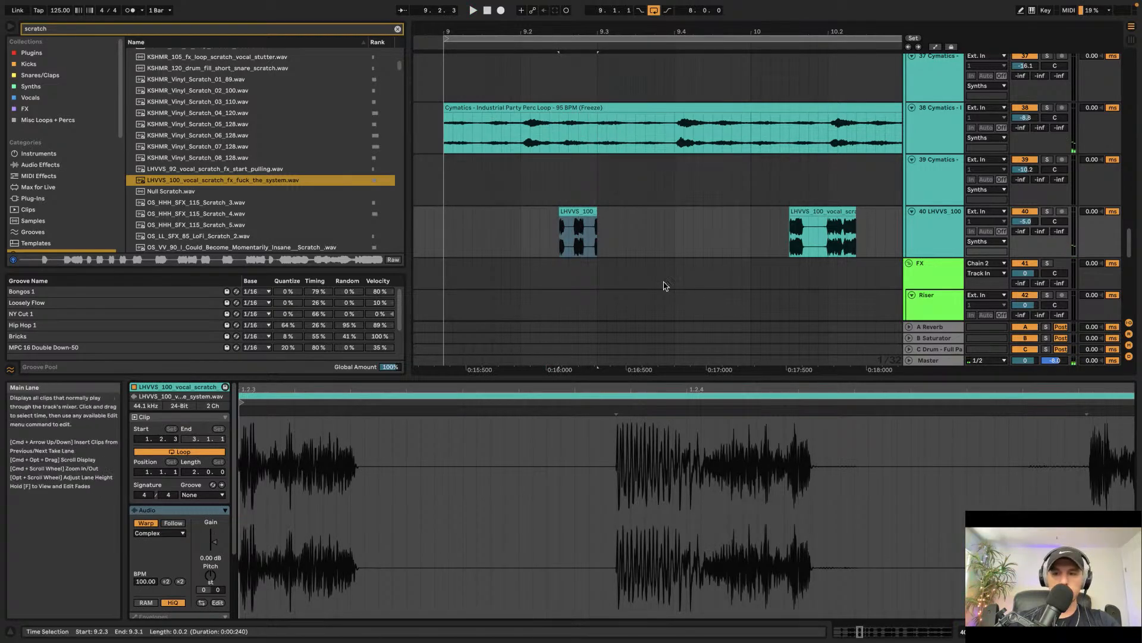
pyautogui.moveTo(596, 211); pyautogui.dragTo(587, 212)
pyautogui.click(527, 211)
pyautogui.press('space')
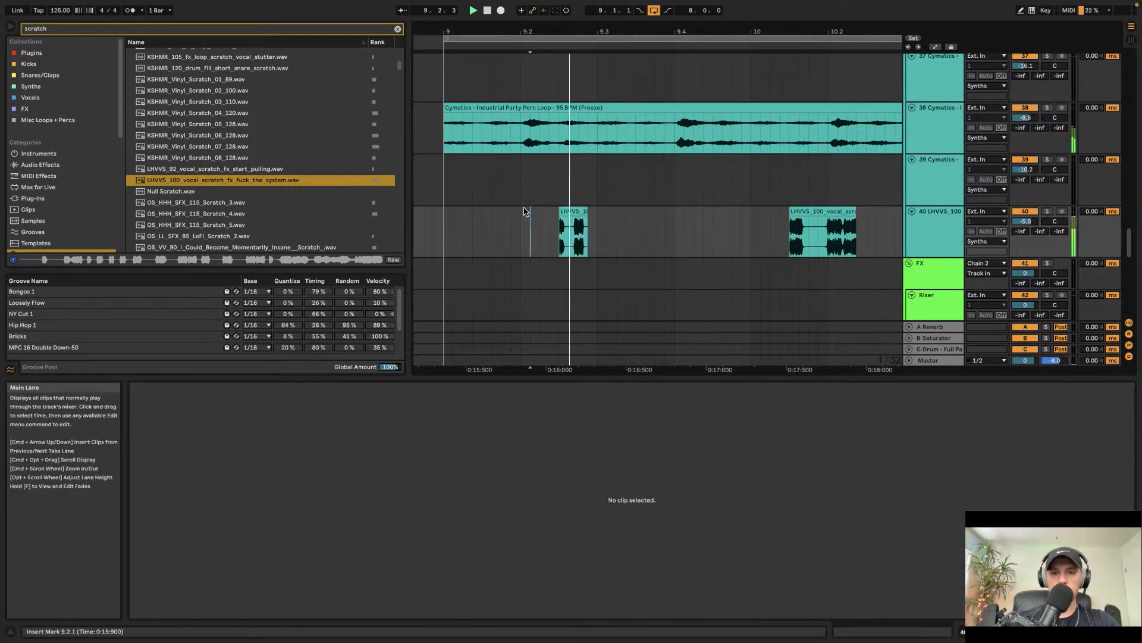
# Step: Browse and preview further scratch samples in the search results
pyautogui.click(586, 215)
pyautogui.scroll(-3, 589, 215)
pyautogui.scroll(-3, 589, 215)
pyautogui.scroll(-5, 200, 166)
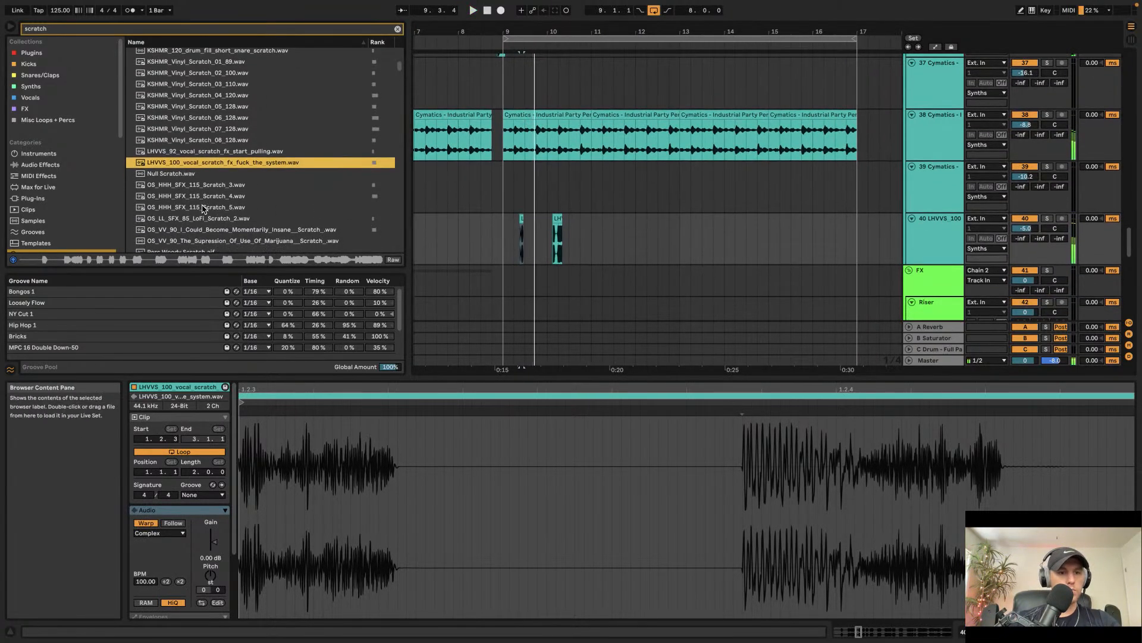
pyautogui.click(201, 164)
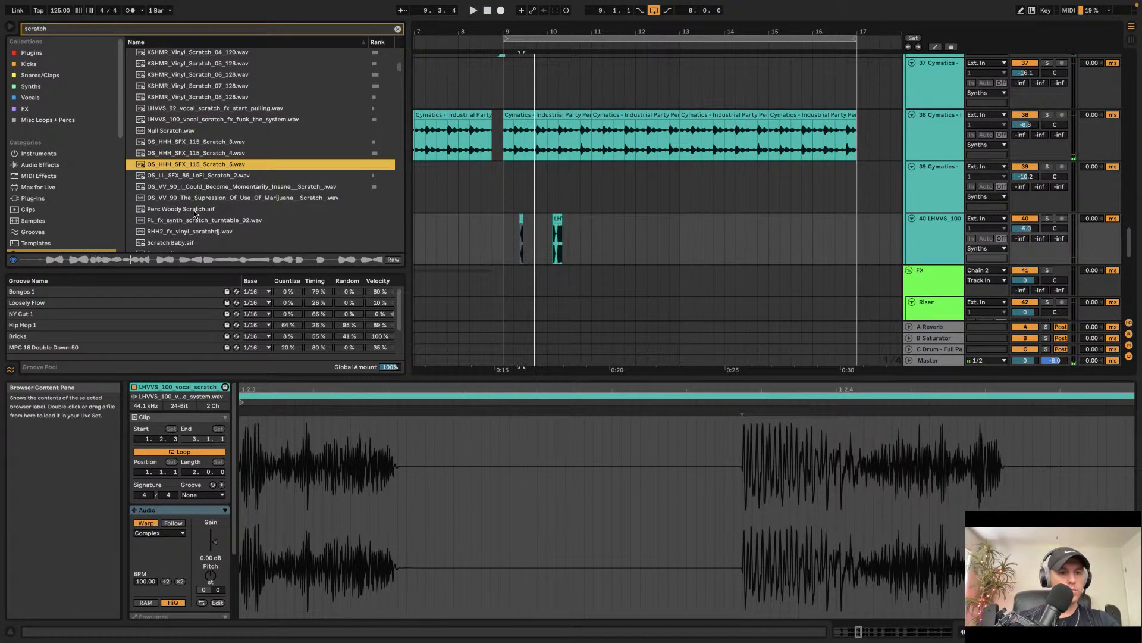
pyautogui.click(194, 212)
pyautogui.click(192, 222)
pyautogui.scroll(-2, 192, 223)
pyautogui.click(192, 187)
pyautogui.click(191, 197)
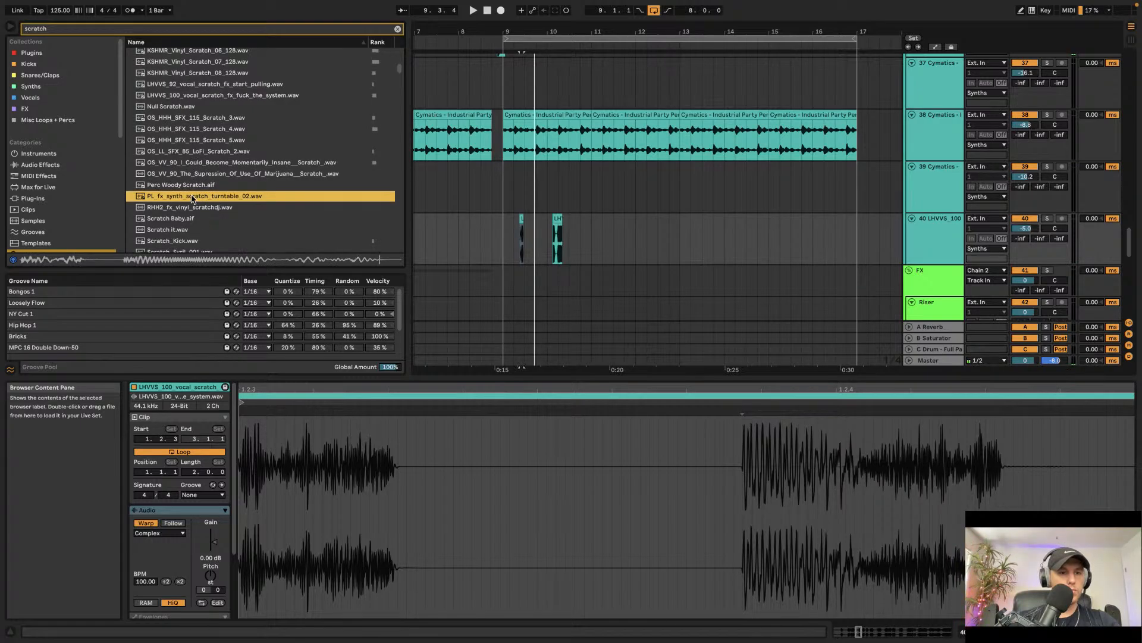
pyautogui.click(185, 208)
pyautogui.click(180, 230)
pyautogui.scroll(-3, 189, 222)
pyautogui.click(194, 210)
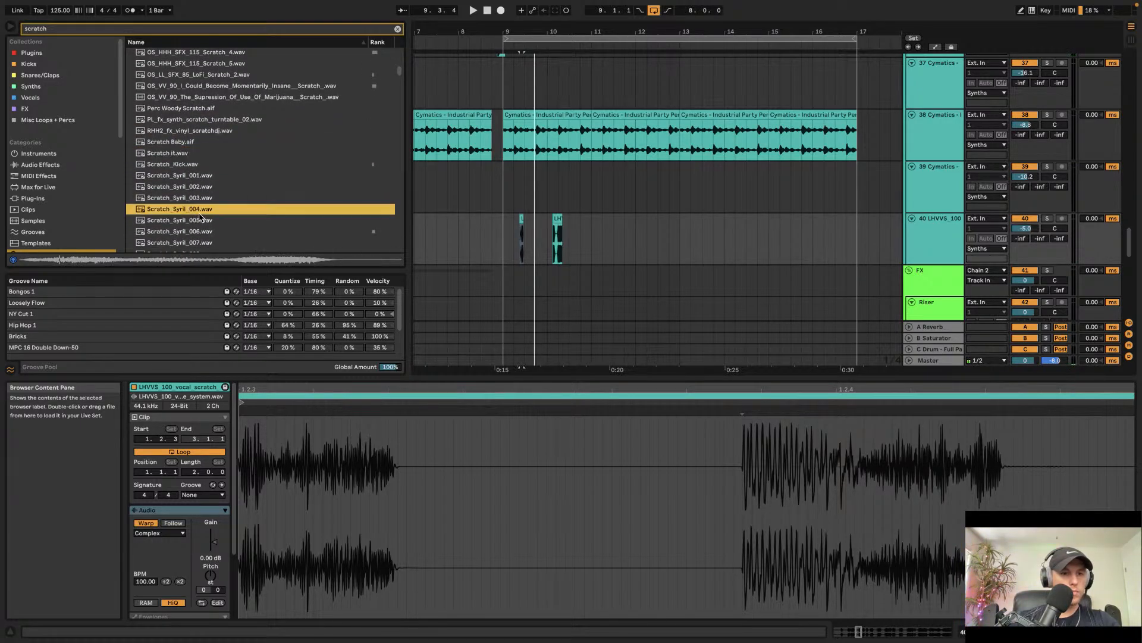
pyautogui.scroll(-5, 204, 219)
pyautogui.scroll(-15, 204, 219)
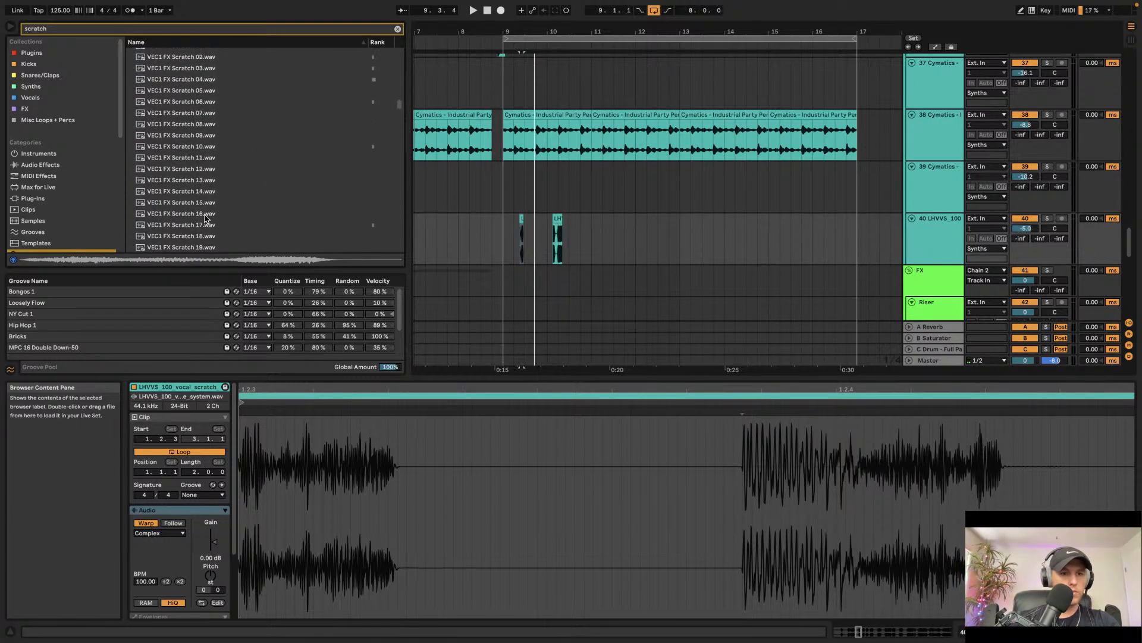
# Step: Place VEC1 FX Scratch 11.wav on the scratch track near bar 9 and play it back
pyautogui.click(184, 156)
pyautogui.moveTo(182, 153); pyautogui.dragTo(521, 240)
pyautogui.press('space')
pyautogui.click(505, 240)
pyautogui.press('space')
pyautogui.press('space')
pyautogui.scroll(5, 519, 229)
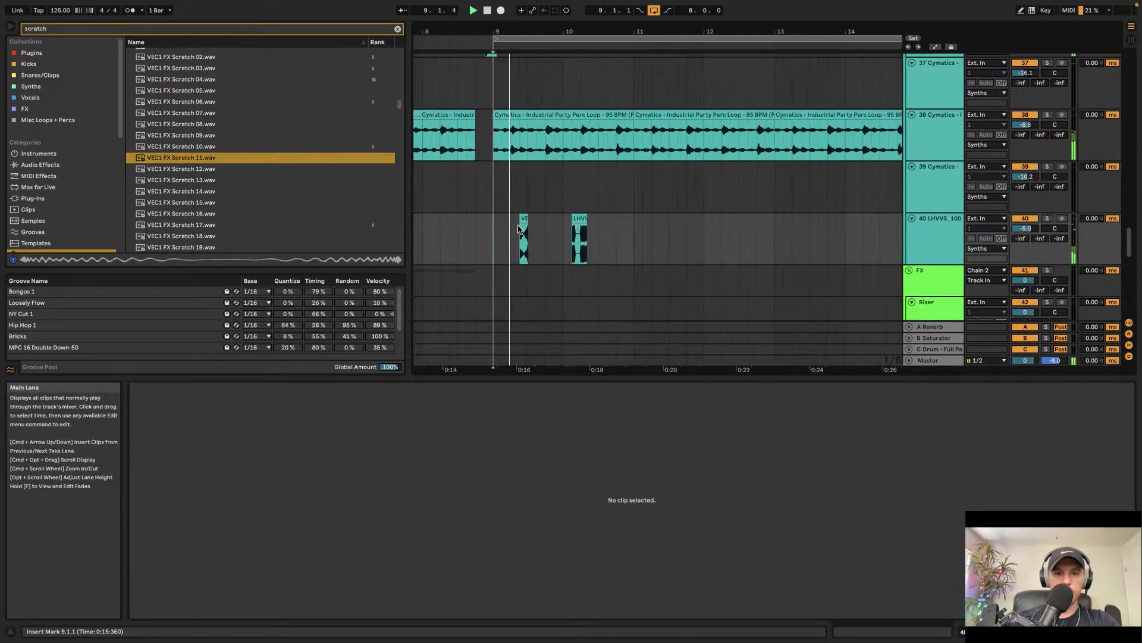
# Step: Move the VEC1 FX Scratch 11 clip later to about bar 9.4 and delete the leftover clip after it
pyautogui.click(523, 219)
pyautogui.moveTo(526, 219); pyautogui.dragTo(589, 219)
pyautogui.click(561, 238)
pyautogui.click(627, 215)
pyautogui.press('Delete')
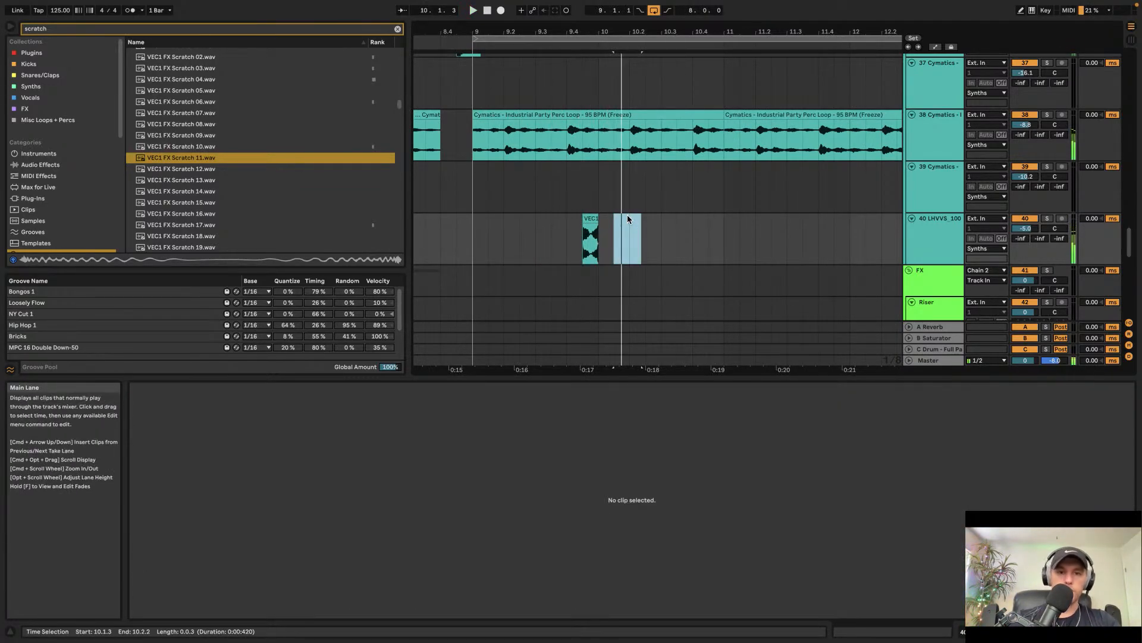
# Step: Preview several more scratch samples from the search results
pyautogui.click(206, 183)
pyautogui.click(191, 201)
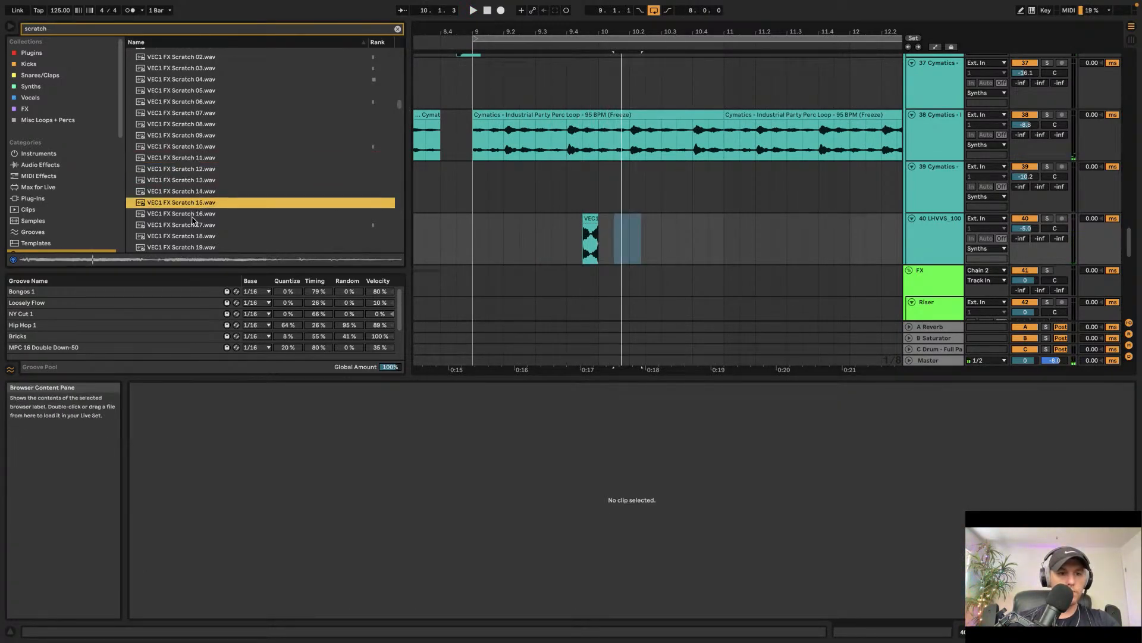
pyautogui.click(193, 225)
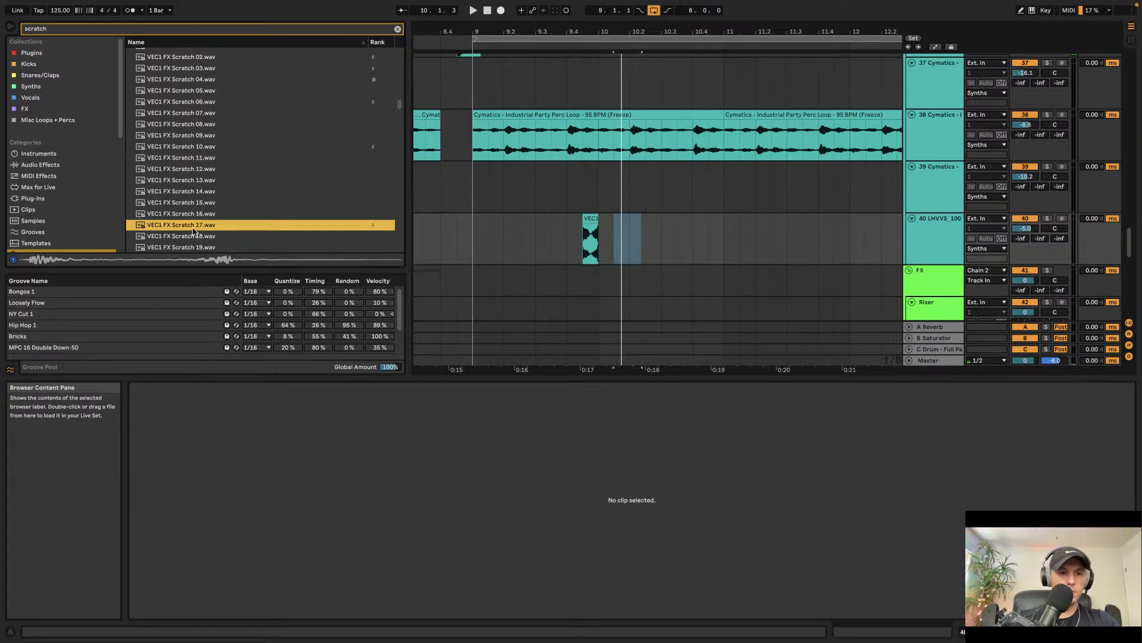
# Step: Place VEC1 FX Scratch 17.wav on the scratch track near bar 9.4
pyautogui.moveTo(225, 228); pyautogui.dragTo(584, 241)
pyautogui.click(567, 242)
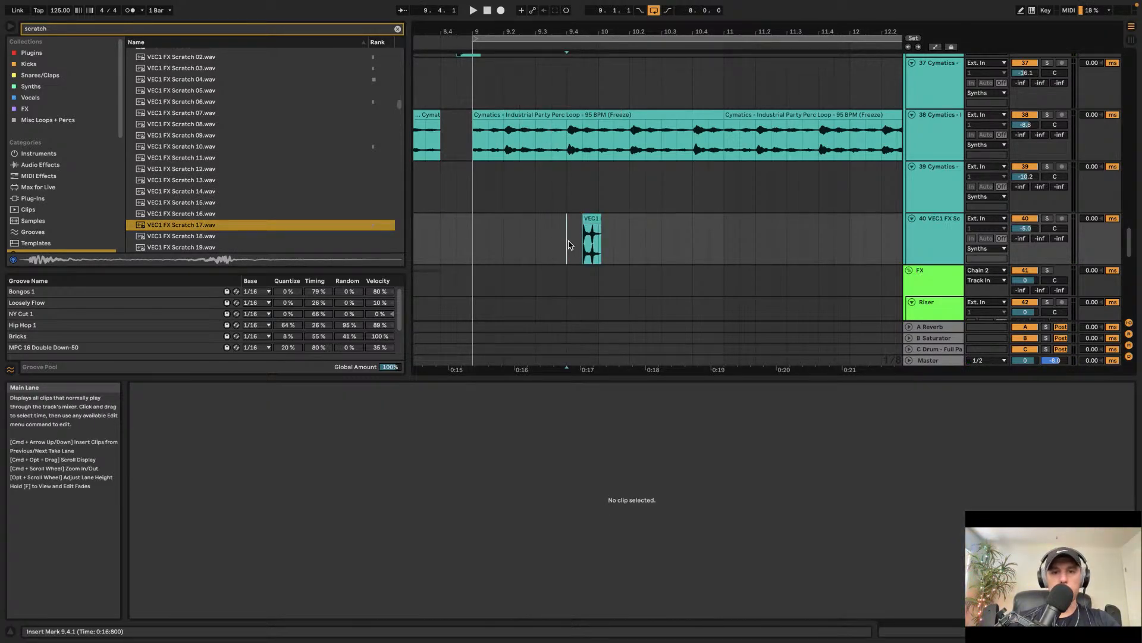
pyautogui.scroll(5, 567, 243)
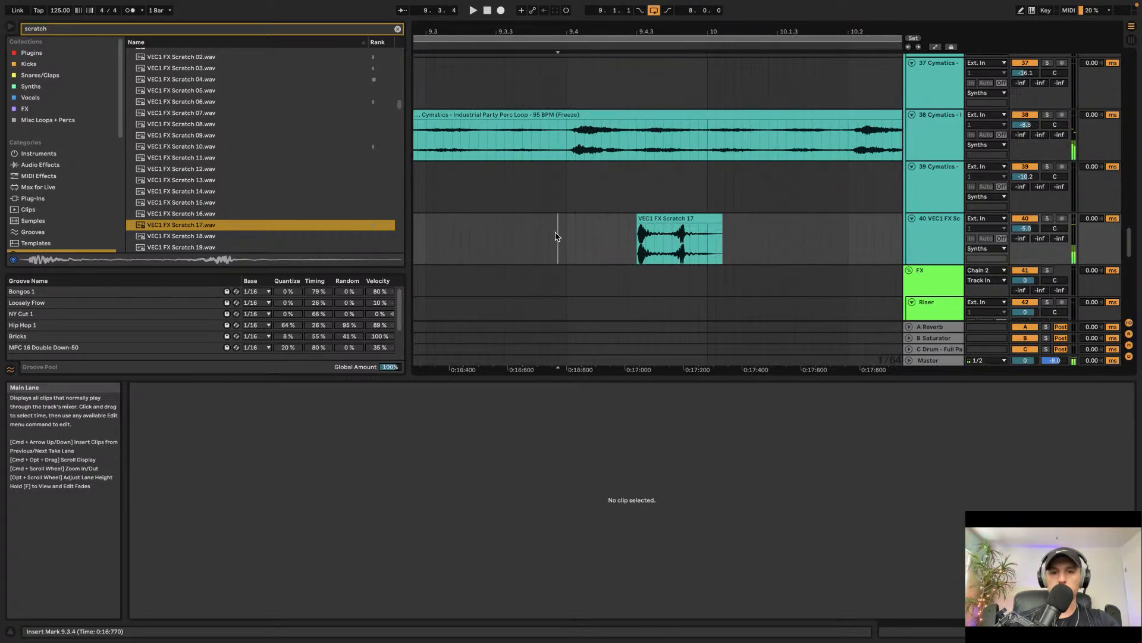
pyautogui.scroll(-5, 560, 237)
pyautogui.click(599, 248)
pyautogui.click(423, 248)
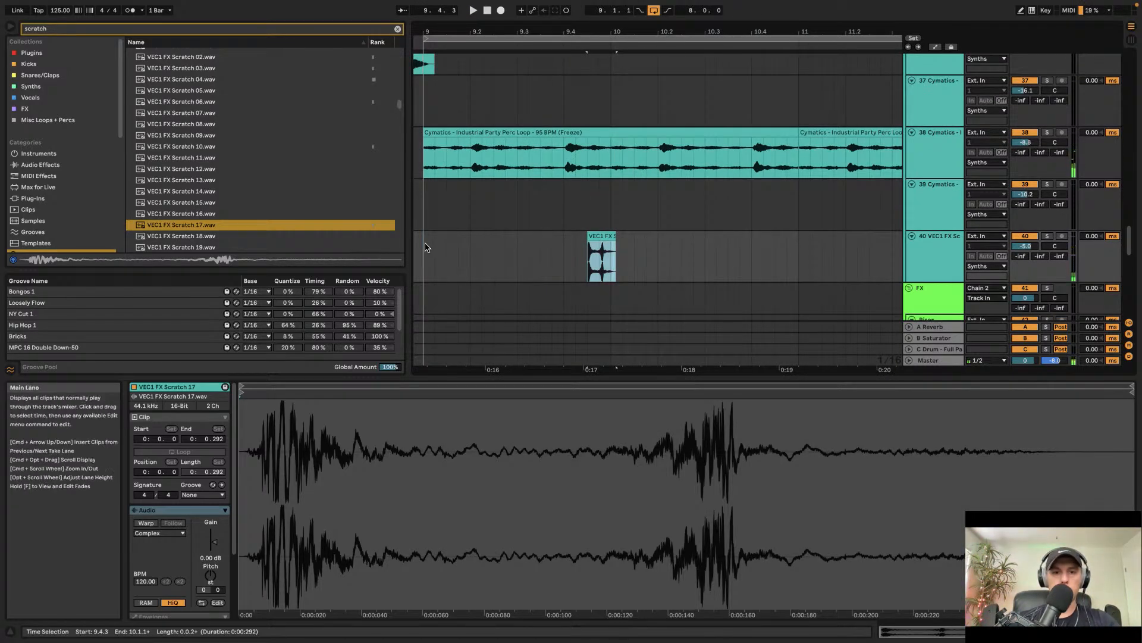
# Step: Shorten the end of the Scratch 17 clip and lower the scratch track volume to about -7 dB
pyautogui.click(598, 235)
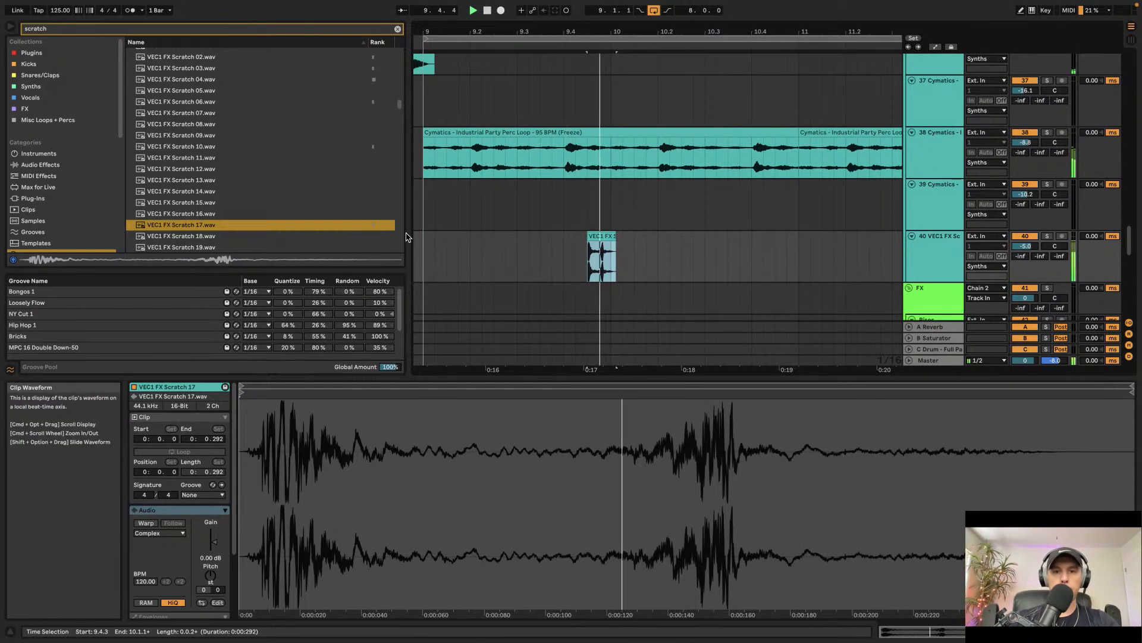
pyautogui.moveTo(616, 256); pyautogui.dragTo(610, 256)
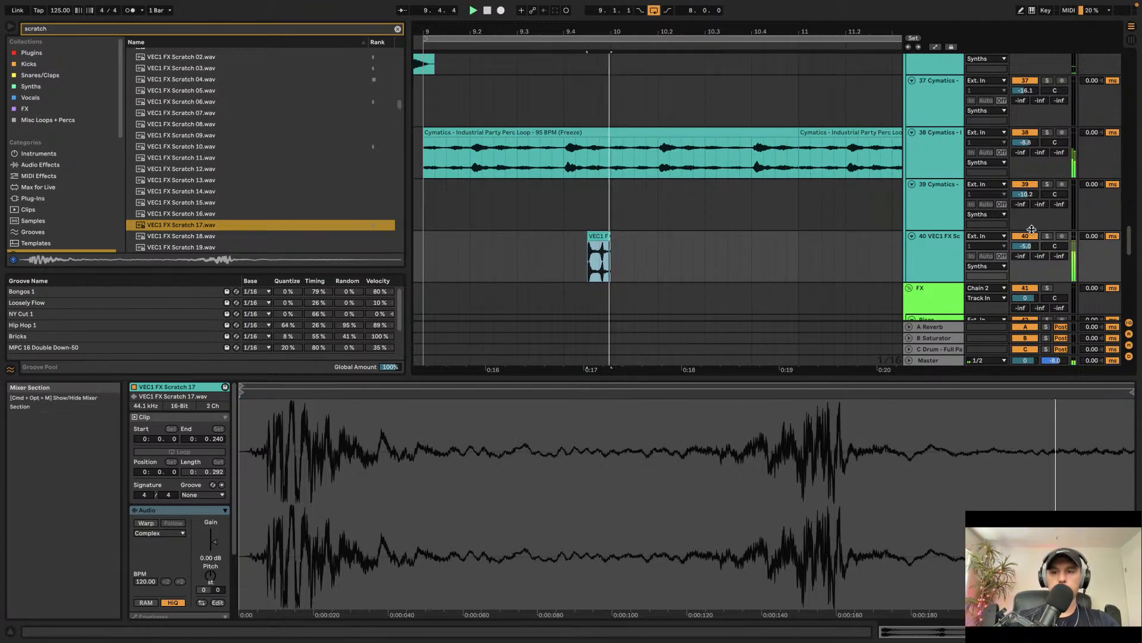
pyautogui.moveTo(1031, 249); pyautogui.dragTo(1032, 255)
# Step: Place VEC1 FX Scratch 18.wav on the scratch track near bar 10.2 and play it back
pyautogui.click(221, 237)
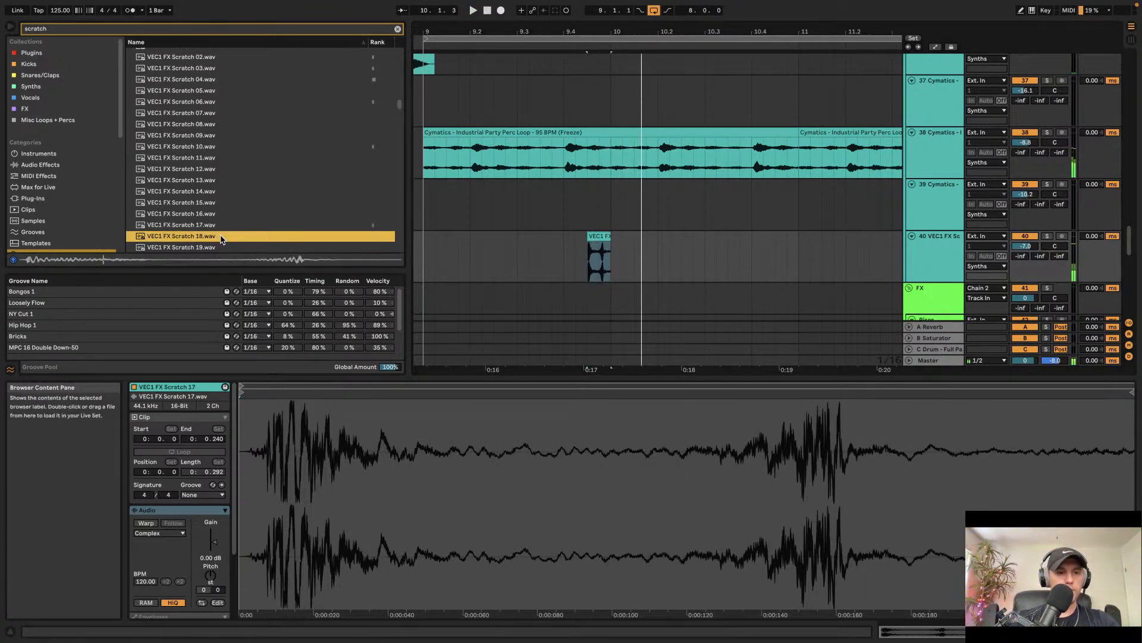
pyautogui.scroll(-1, 221, 240)
pyautogui.moveTo(212, 201); pyautogui.dragTo(680, 255)
pyautogui.click(648, 252)
pyautogui.press('space')
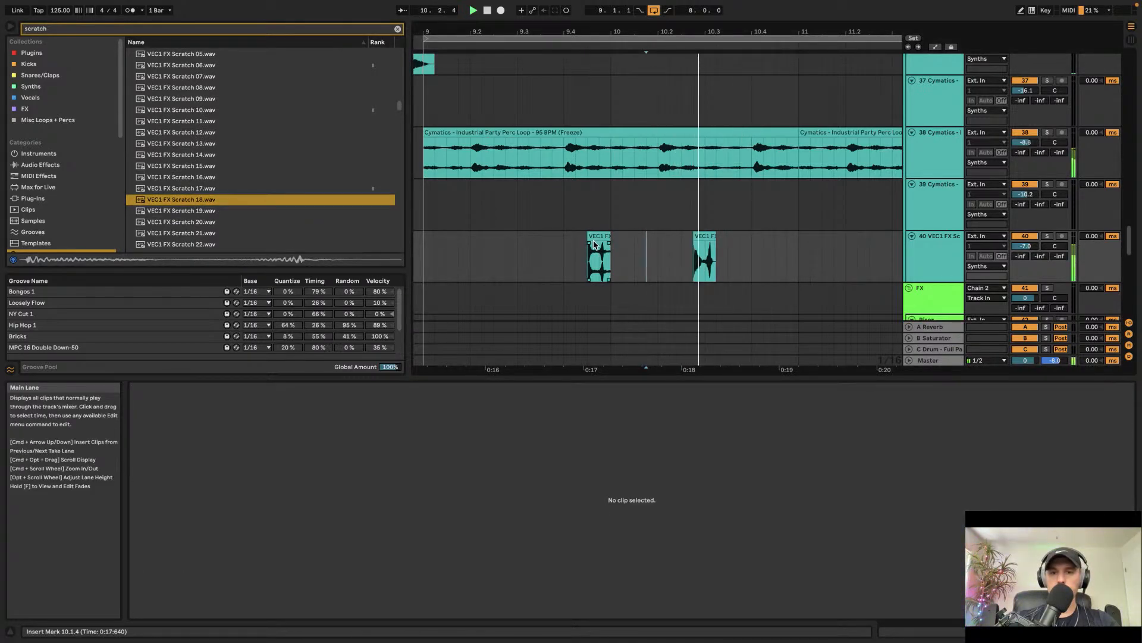
# Step: Select the two bars of scratch clips from bar 9 and duplicate them three times up to bar 17
pyautogui.scroll(-3, 678, 235)
pyautogui.scroll(-1, 714, 233)
pyautogui.press('space')
pyautogui.moveTo(734, 225); pyautogui.dragTo(466, 226)
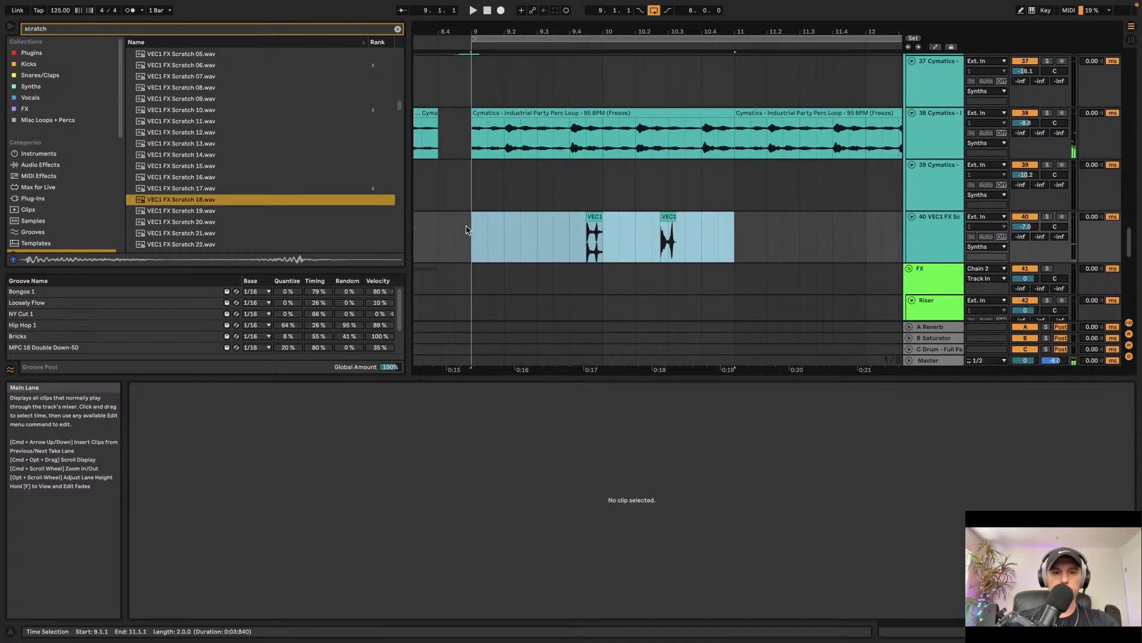
pyautogui.press('space')
pyautogui.press('super+d')
pyautogui.press('super+d')
pyautogui.press('super+d')
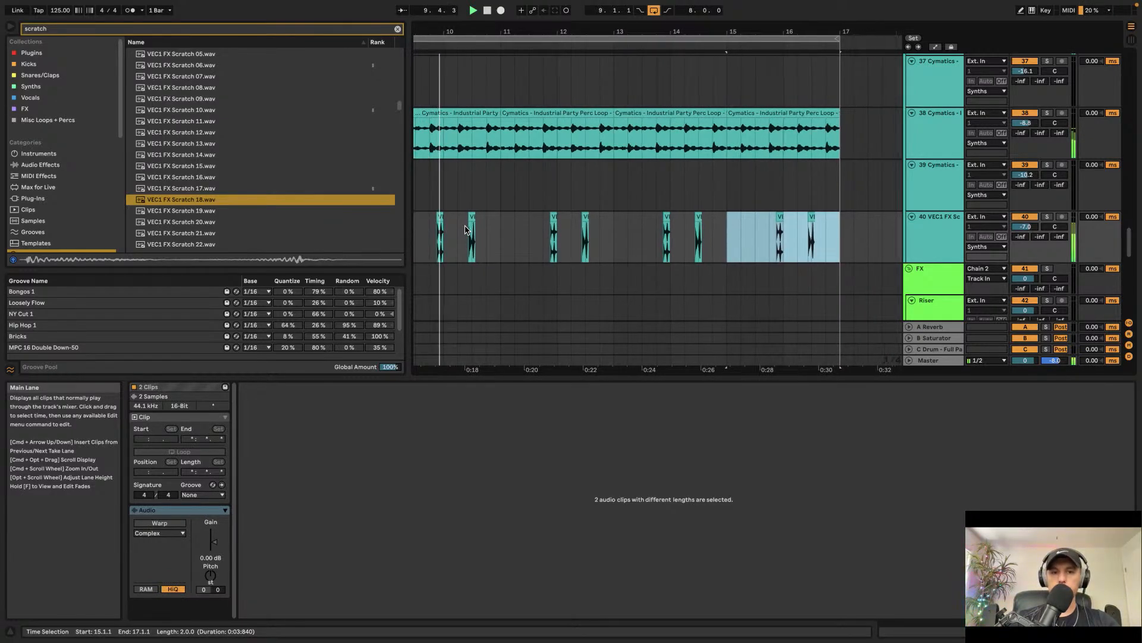
# Step: Place VEC1 FX Scratch 21.wav on the scratch track at bar 12.4, duplicate it once and play it back
pyautogui.hscroll(-2, 466, 231)
pyautogui.scroll(-1, 466, 231)
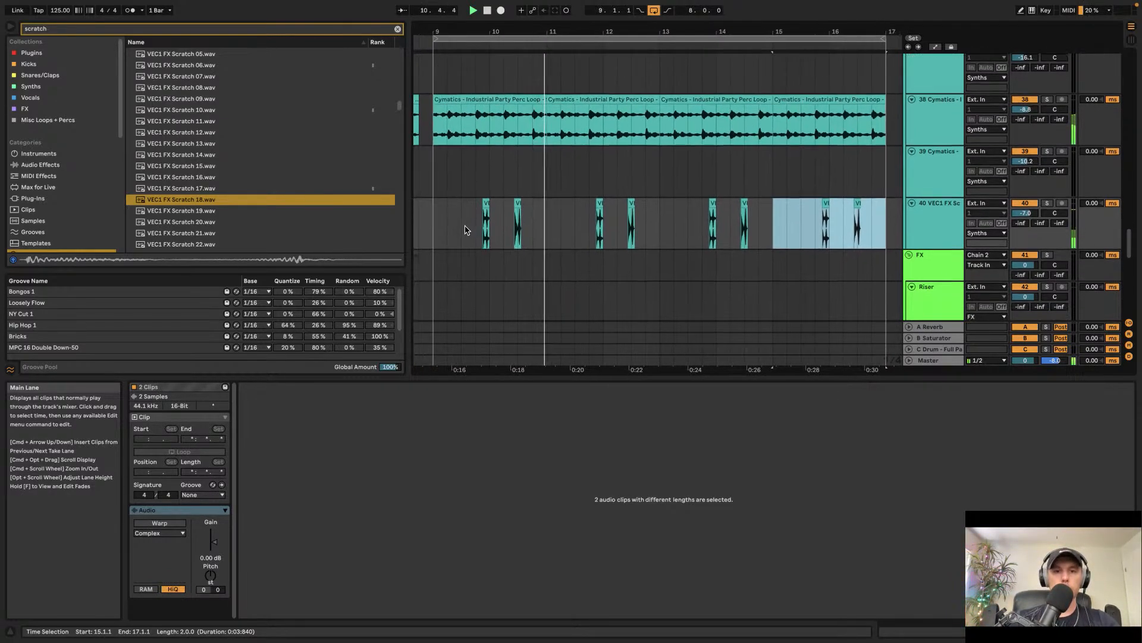
pyautogui.scroll(15, 524, 217)
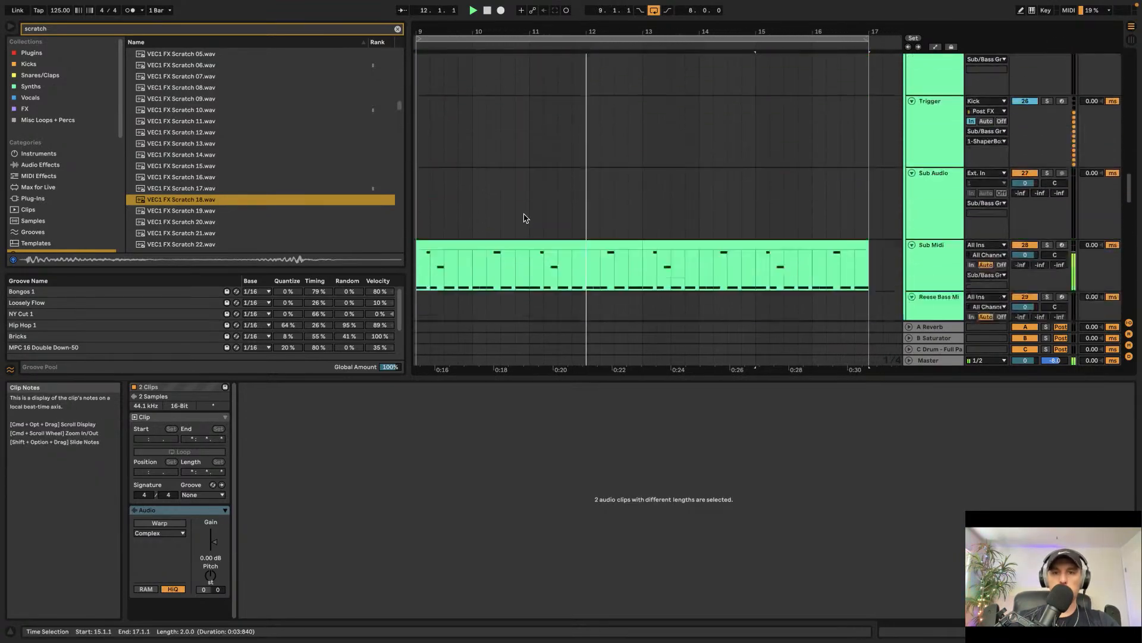
pyautogui.scroll(-15, 524, 217)
pyautogui.hscroll(1, 523, 218)
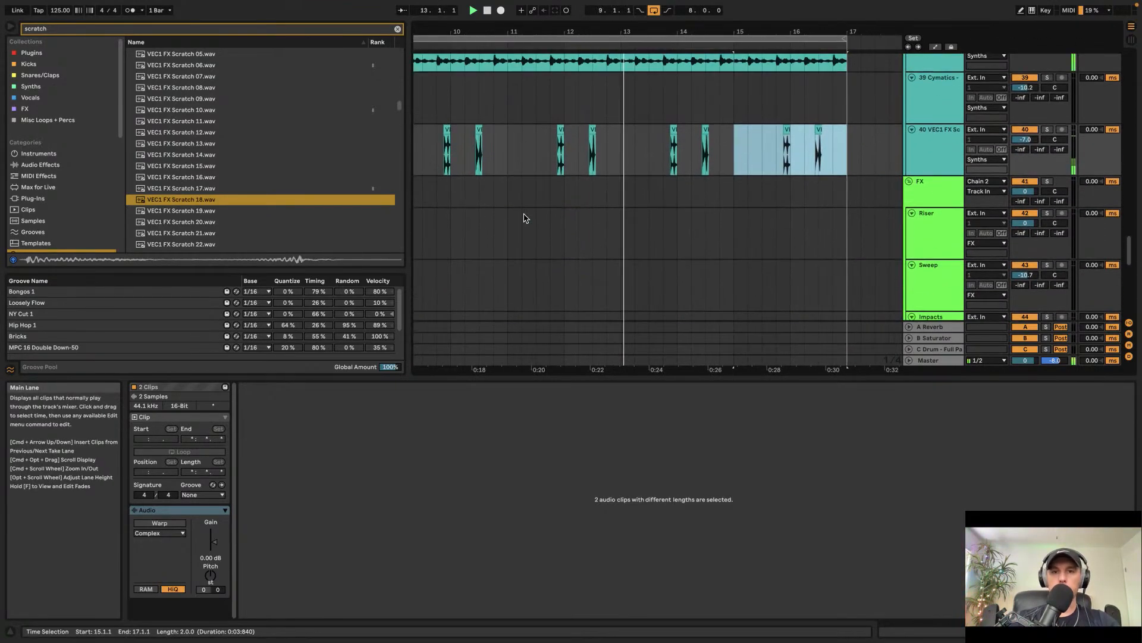
pyautogui.moveTo(1025, 167); pyautogui.dragTo(1026, 175)
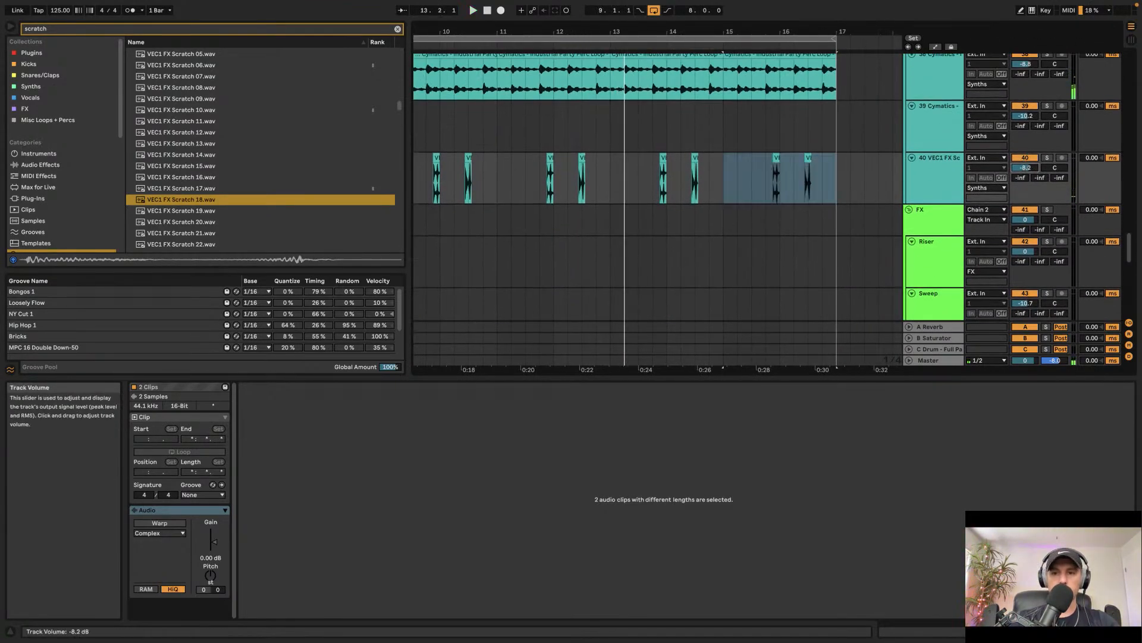
pyautogui.scroll(-2, 166, 191)
pyautogui.click(172, 188)
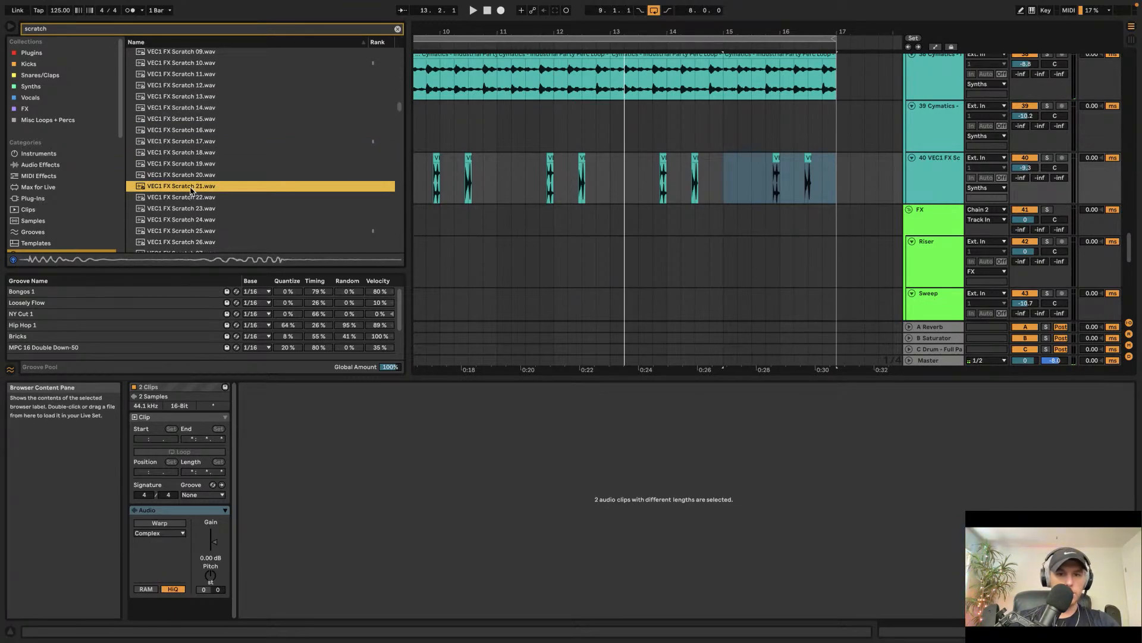
pyautogui.moveTo(192, 191); pyautogui.dragTo(606, 187)
pyautogui.scroll(5, 607, 178)
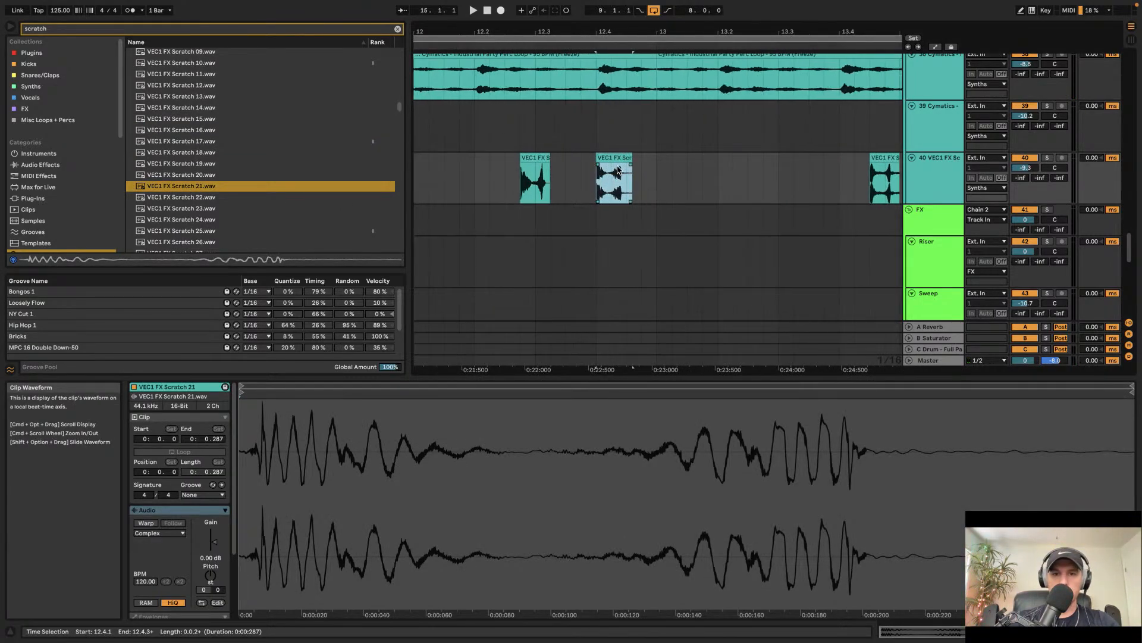
pyautogui.press('super+d')
pyautogui.press('space')
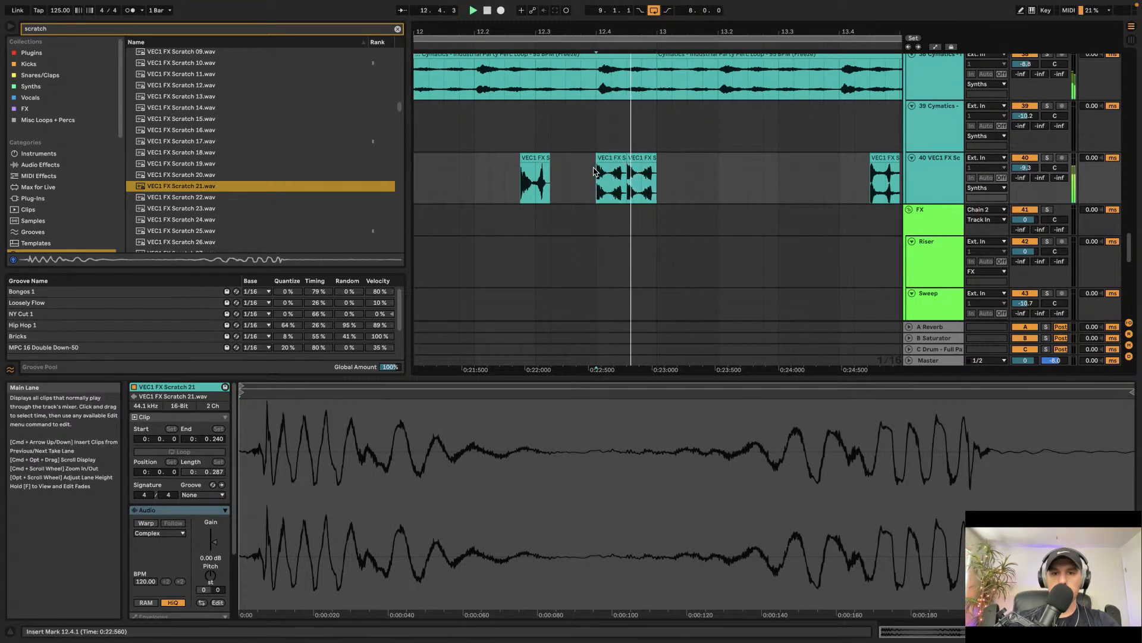
# Step: Delete the scratch clips near bar 10.2 and bar 14.2 from the scratch track
pyautogui.scroll(-6, 652, 132)
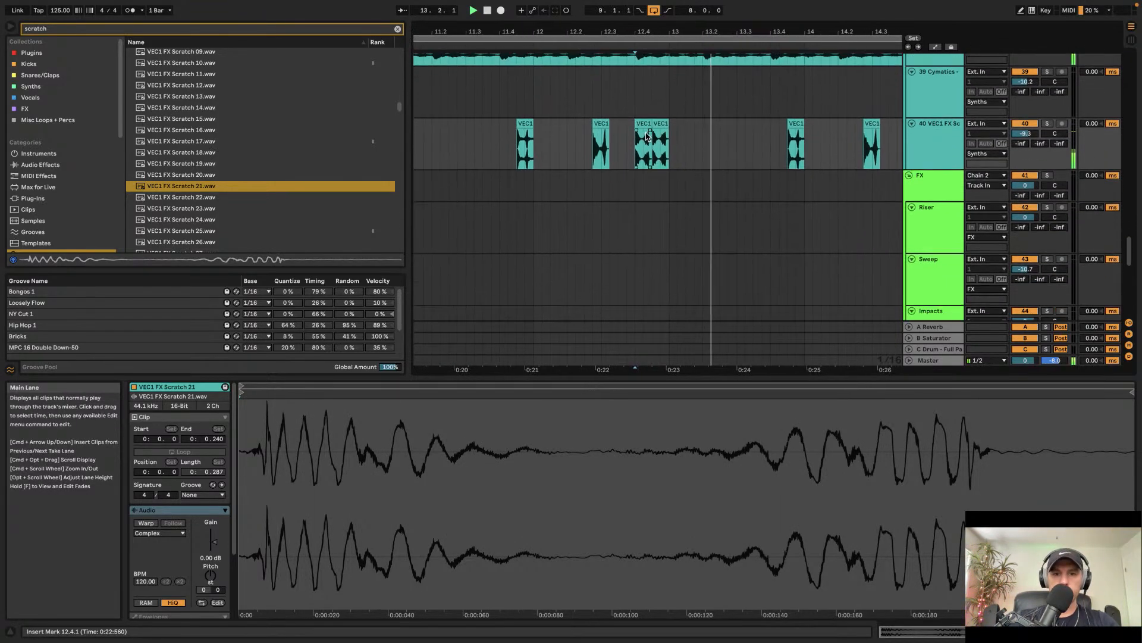
pyautogui.click(649, 172)
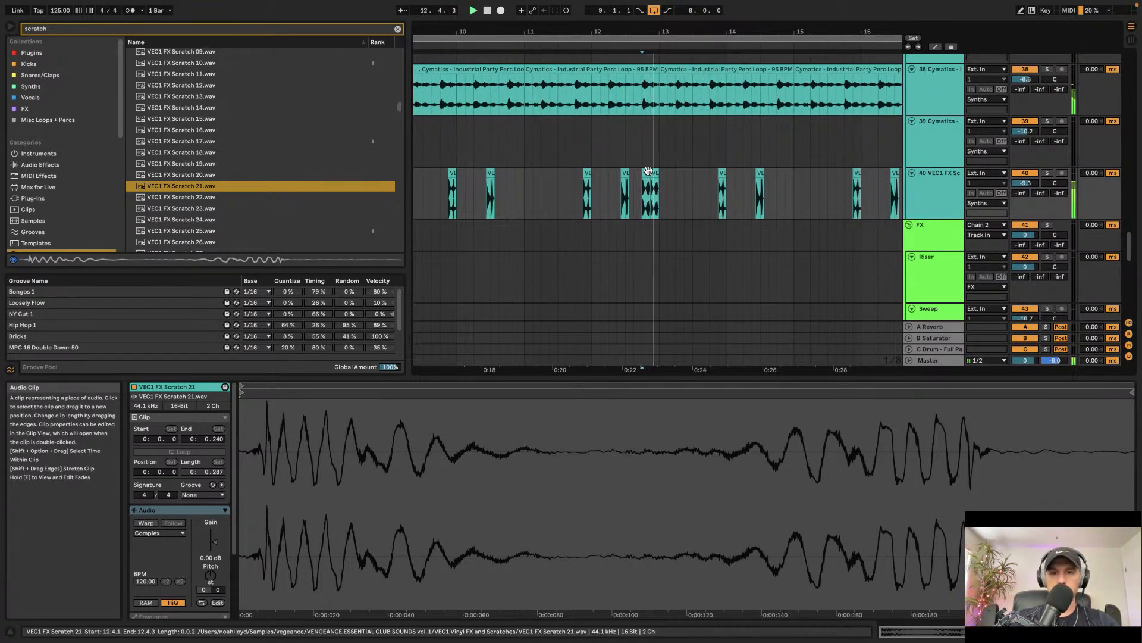
pyautogui.keyDown('shift'); pyautogui.click(648, 173); pyautogui.keyUp('shift')
pyautogui.scroll(-3, 648, 175)
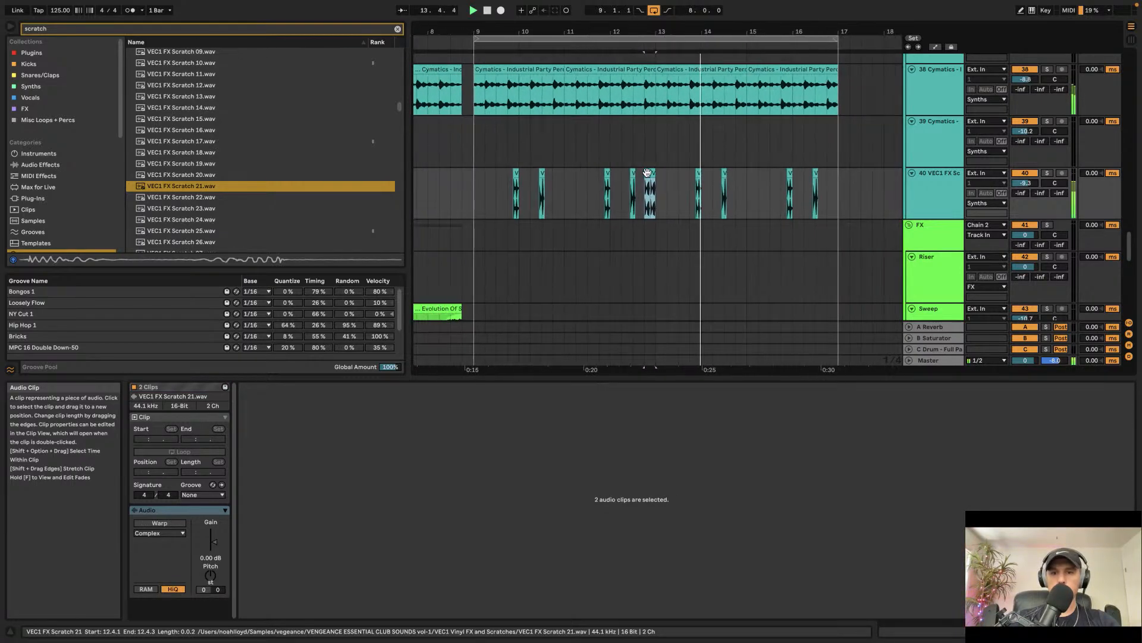
pyautogui.hscroll(2, 648, 176)
pyautogui.click(625, 185)
pyautogui.moveTo(625, 185); pyautogui.dragTo(805, 178)
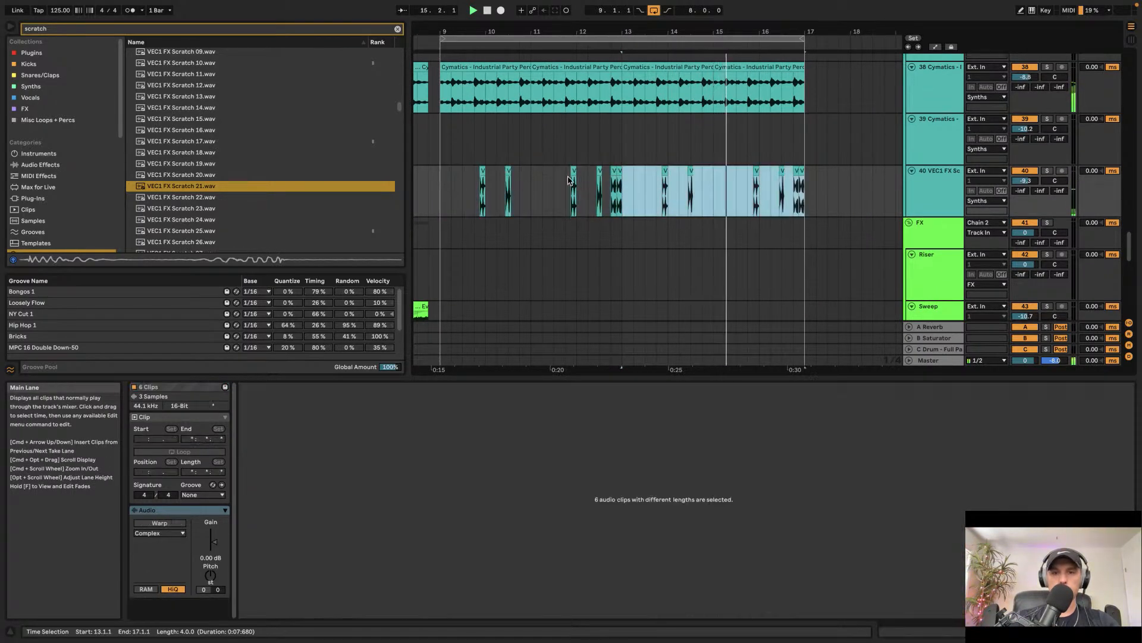
pyautogui.click(691, 171)
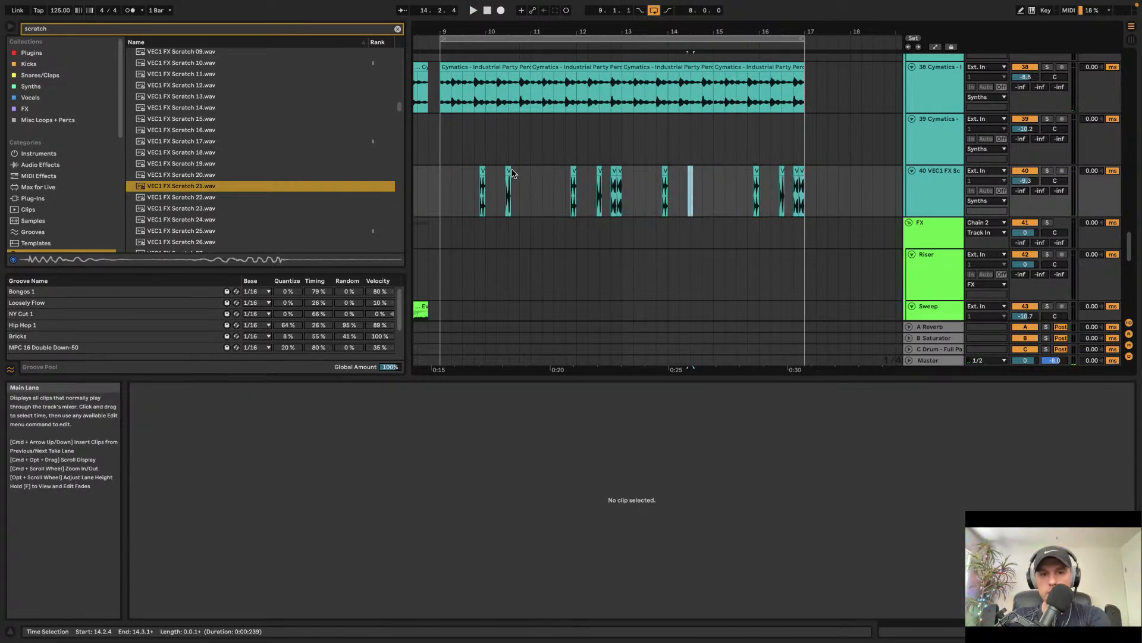
pyautogui.click(509, 173)
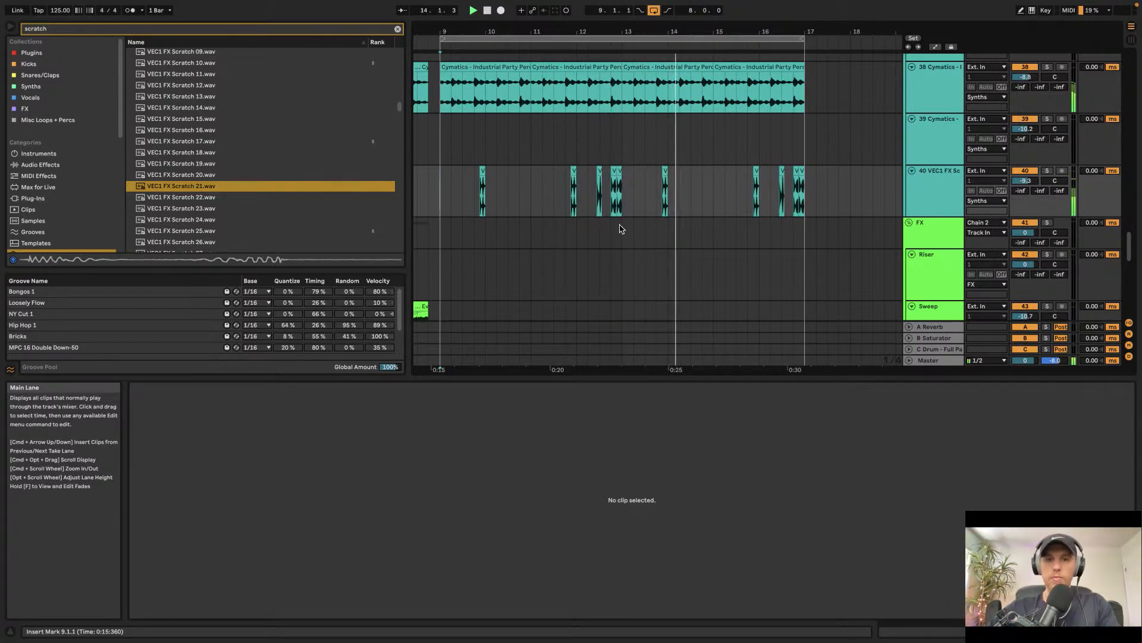
# Step: Cut a short gap out of the Cymatics perc loop just before bar 13
pyautogui.press('space')
pyautogui.moveTo(613, 95); pyautogui.dragTo(623, 98)
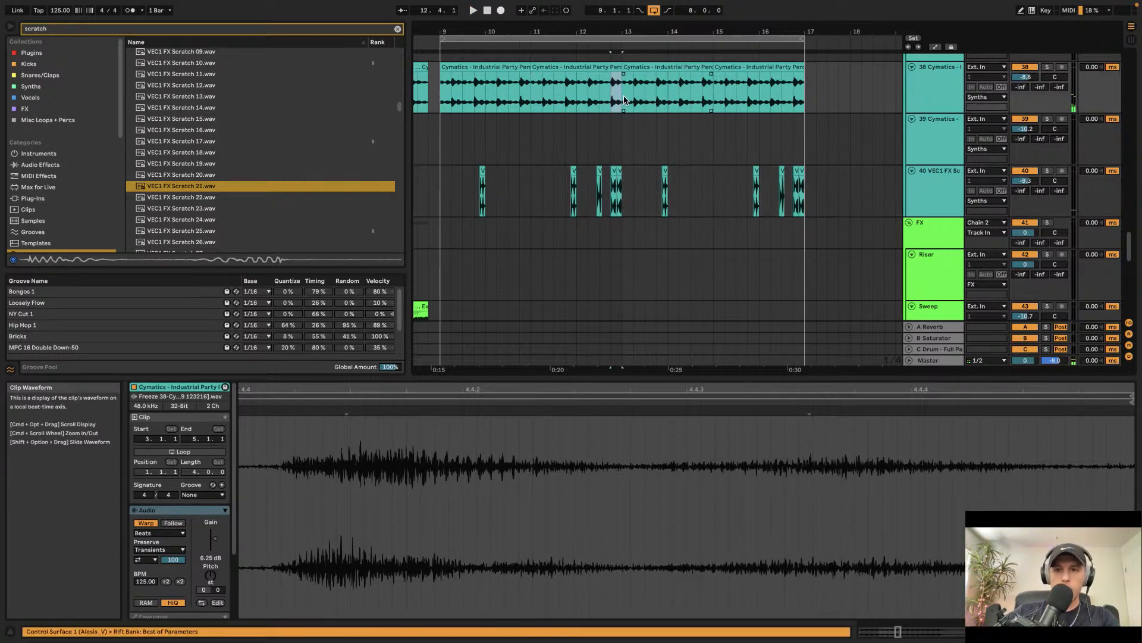
pyautogui.press('Delete')
# Step: Open the Rift effect on the Cymatics perc track, switch its view, and close it
pyautogui.click(940, 78)
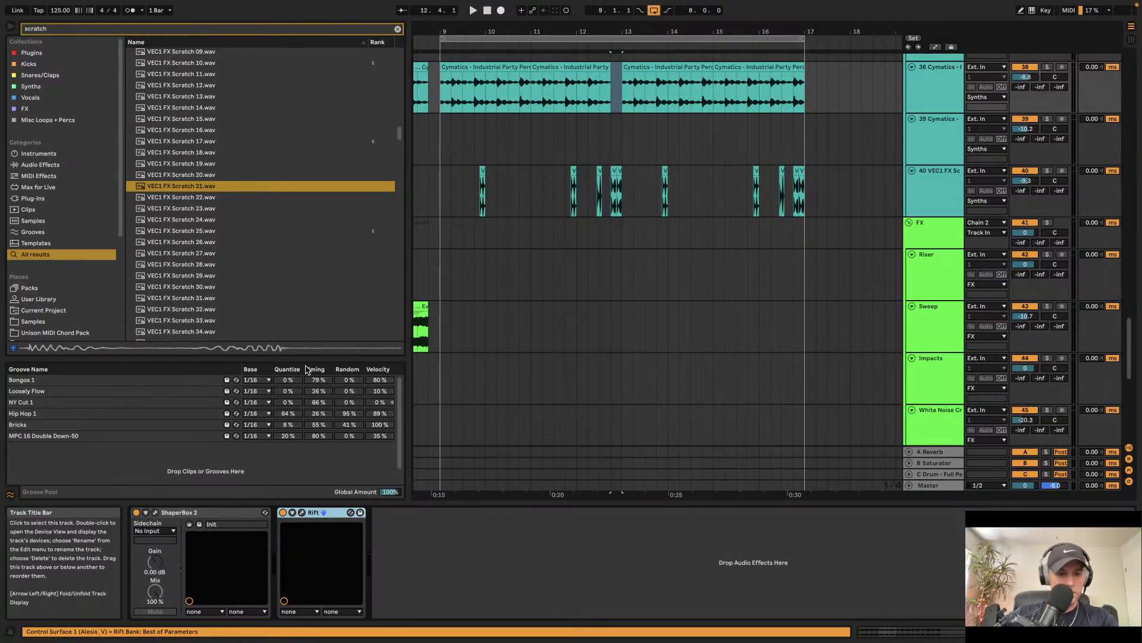
pyautogui.click(302, 512)
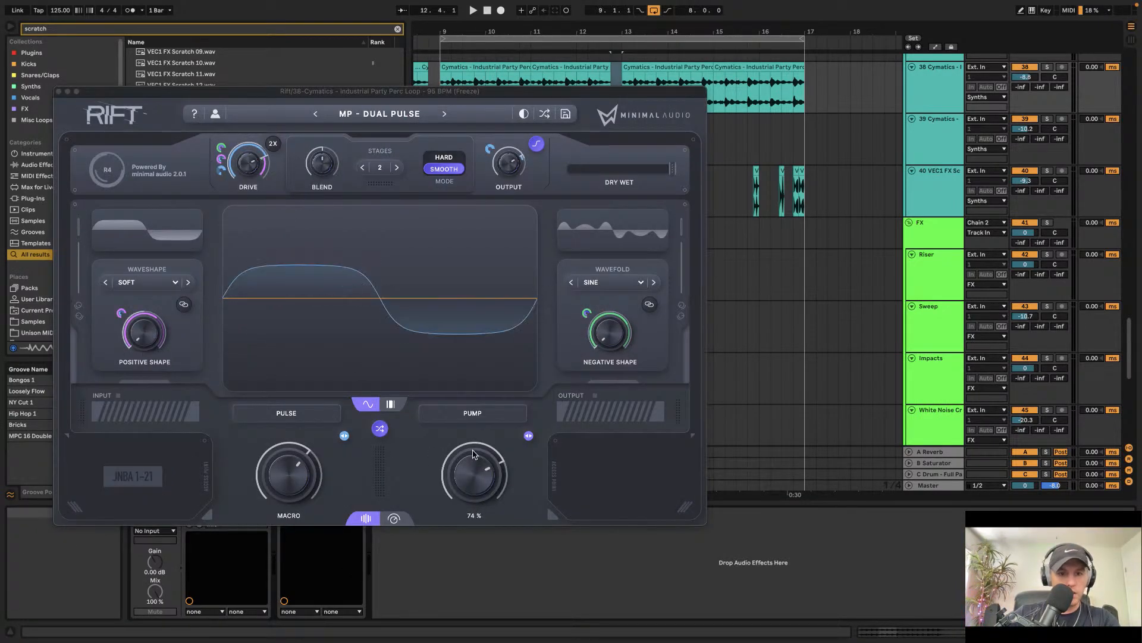
pyautogui.click(394, 518)
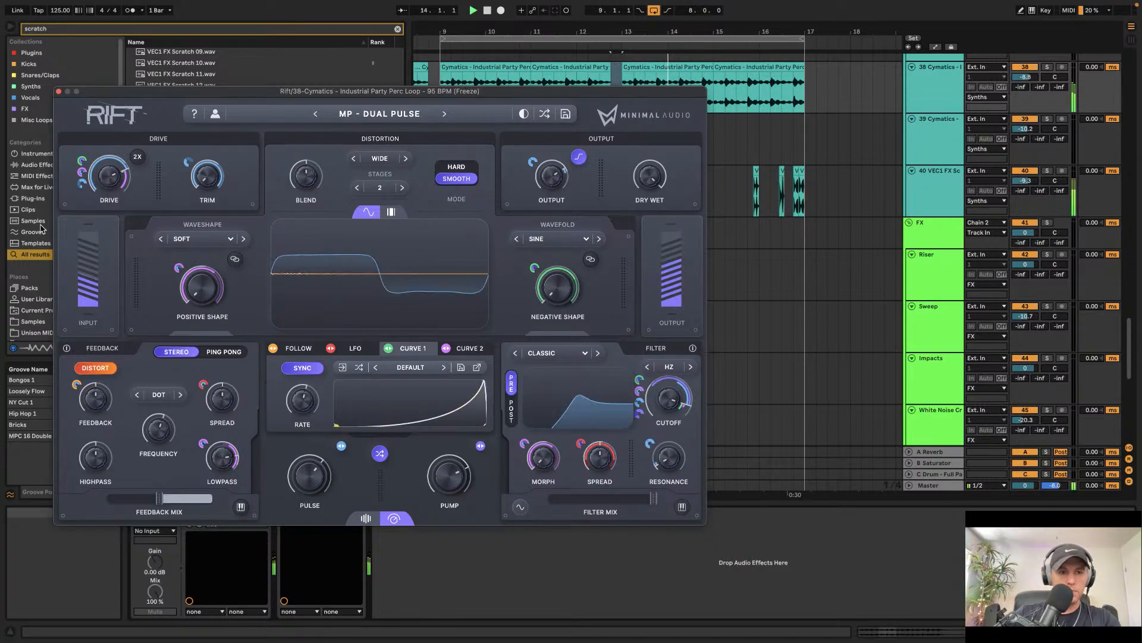
pyautogui.click(58, 92)
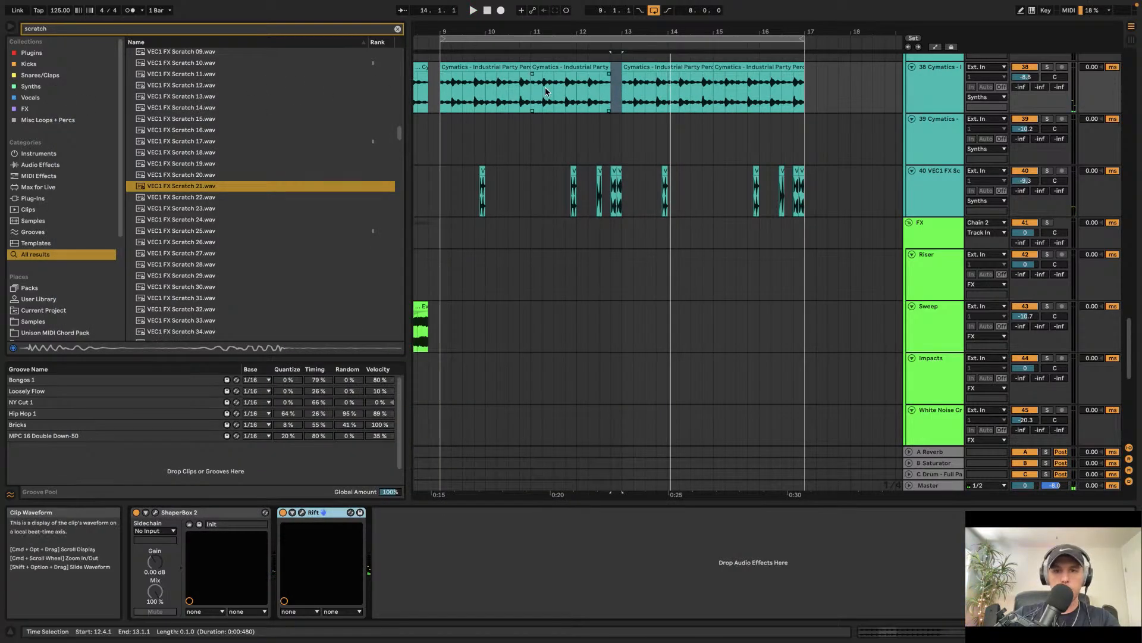
# Step: Play the arrangement from around bar 12.2 and scroll through the tracks
pyautogui.click(570, 102)
pyautogui.press('space')
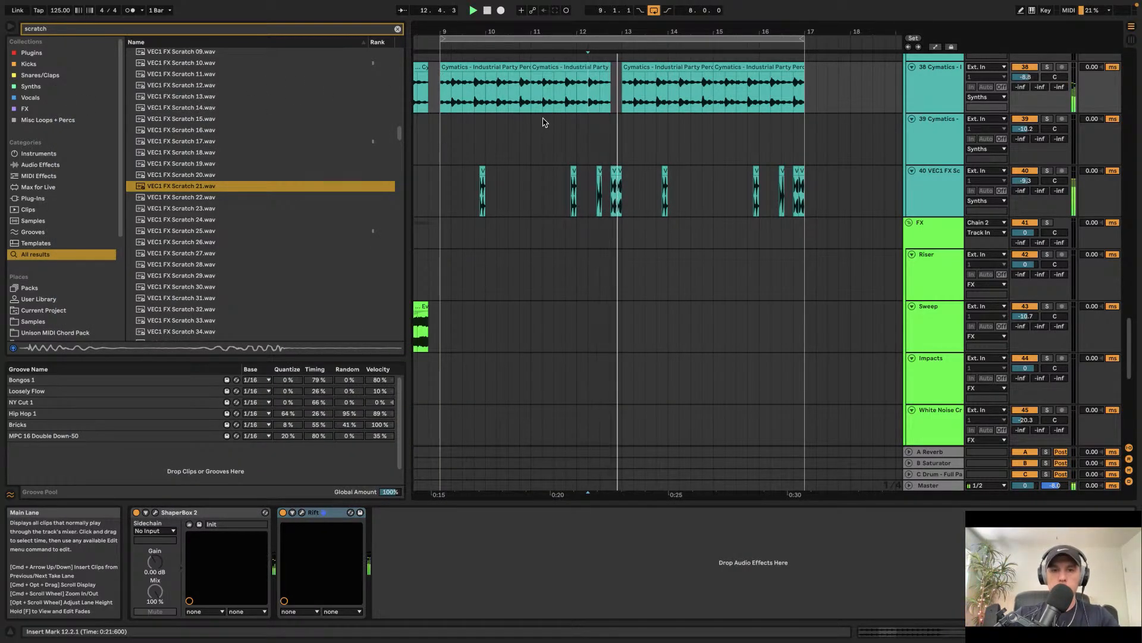
pyautogui.scroll(3, 653, 141)
pyautogui.scroll(3, 652, 141)
pyautogui.scroll(5, 611, 173)
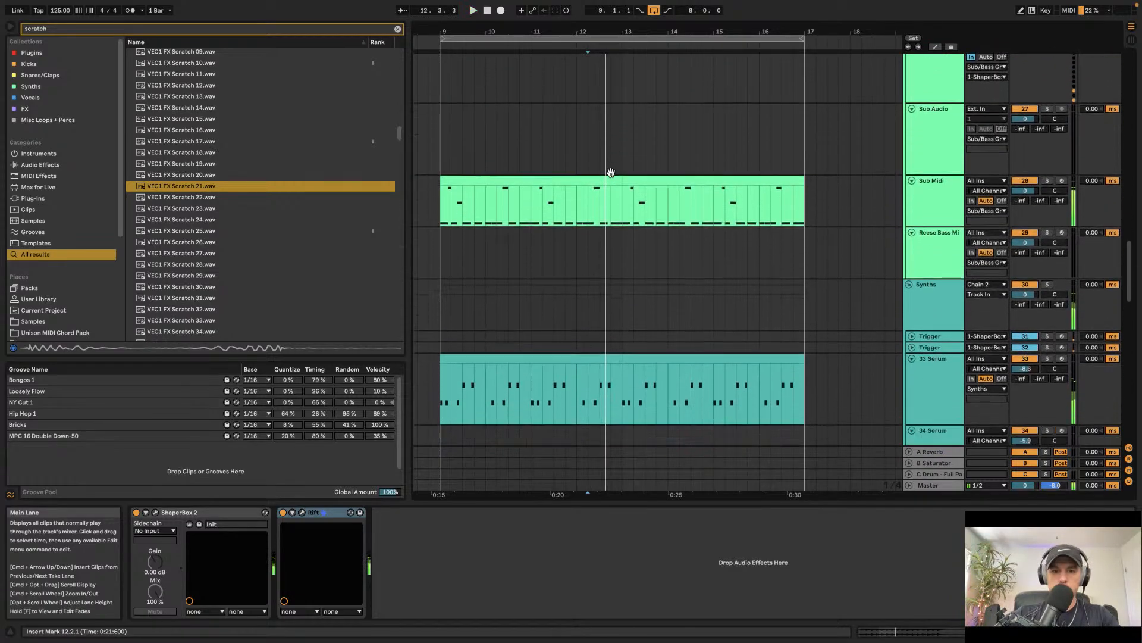
pyautogui.scroll(-4, 616, 208)
pyautogui.scroll(6, 617, 221)
pyautogui.scroll(5, 614, 217)
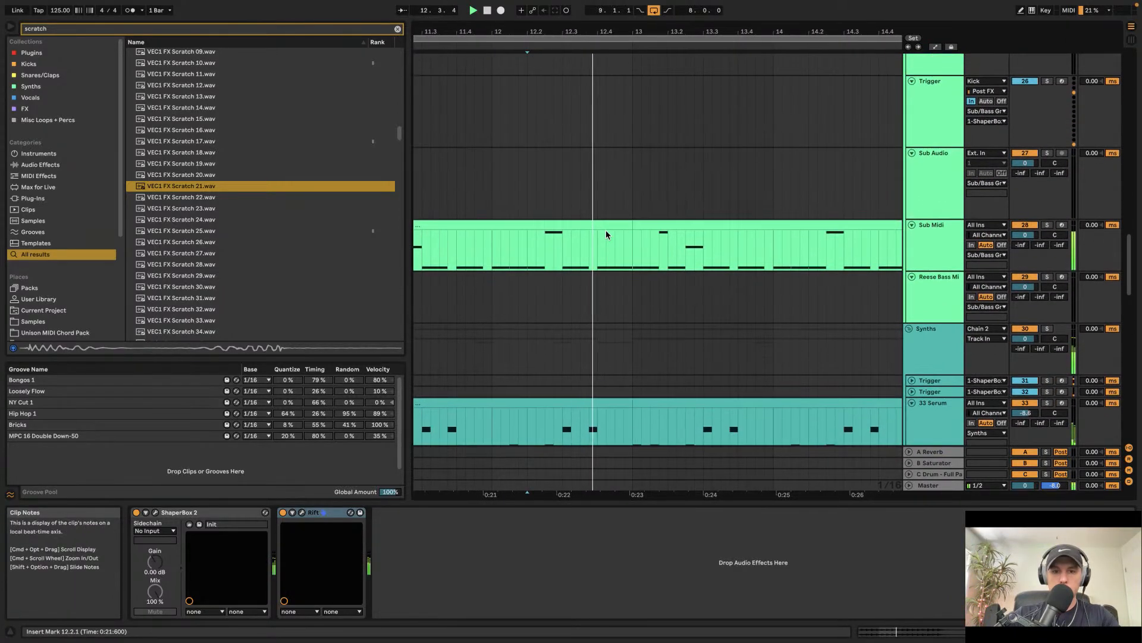
# Step: Deactivate the short section from about bar 12.4 to 13 on the Sub Midi, shaker loop and hi-hat tracks
pyautogui.moveTo(600, 238); pyautogui.dragTo(632, 250)
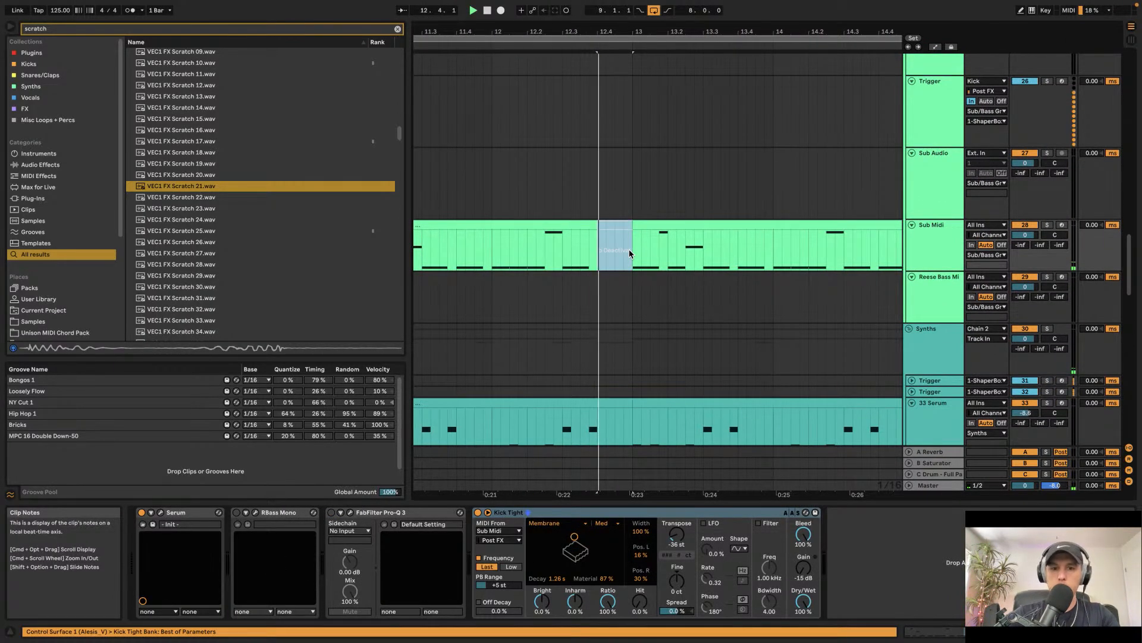
pyautogui.scroll(10, 630, 251)
pyautogui.scroll(1, 631, 253)
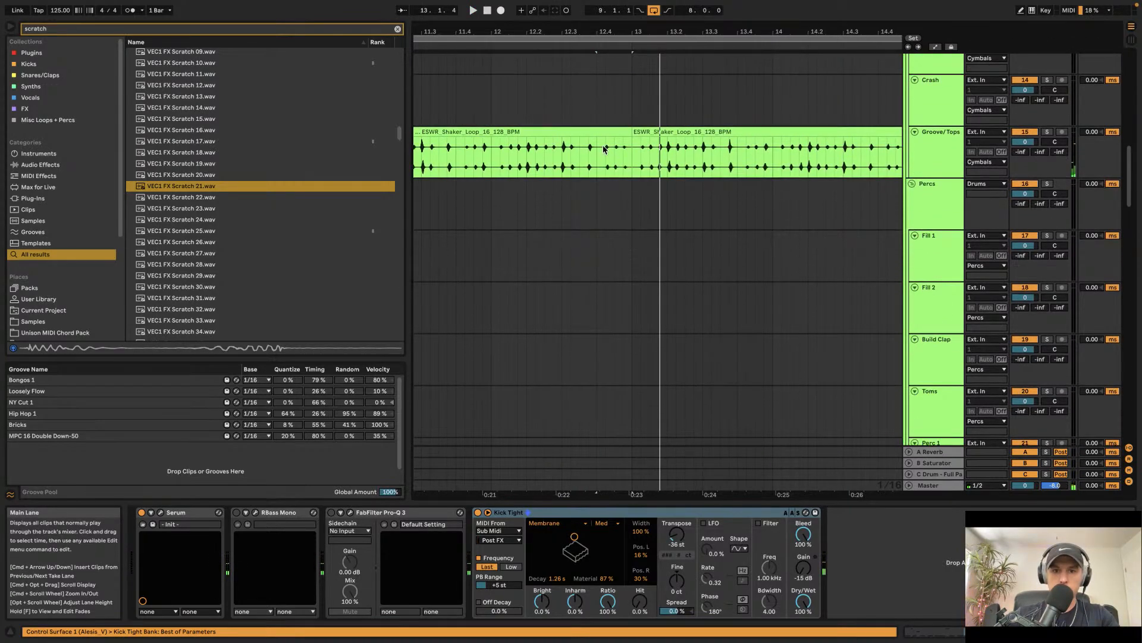
pyautogui.moveTo(597, 152); pyautogui.dragTo(630, 156)
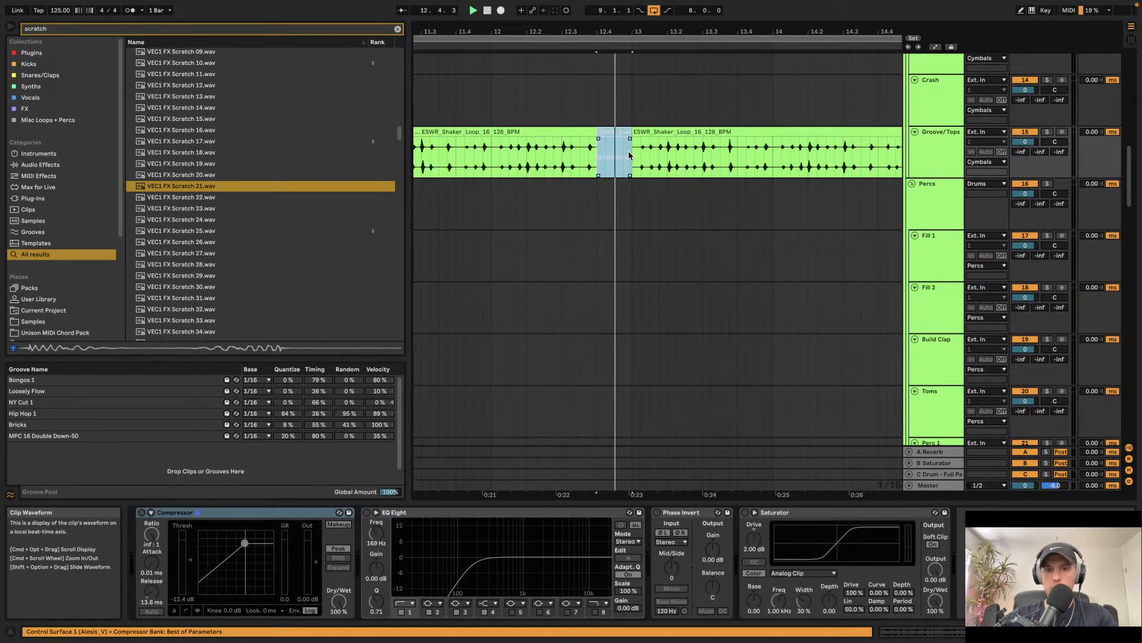
pyautogui.scroll(8, 629, 156)
pyautogui.press('0')
pyautogui.moveTo(592, 109); pyautogui.dragTo(623, 111)
pyautogui.scroll(-20, 622, 109)
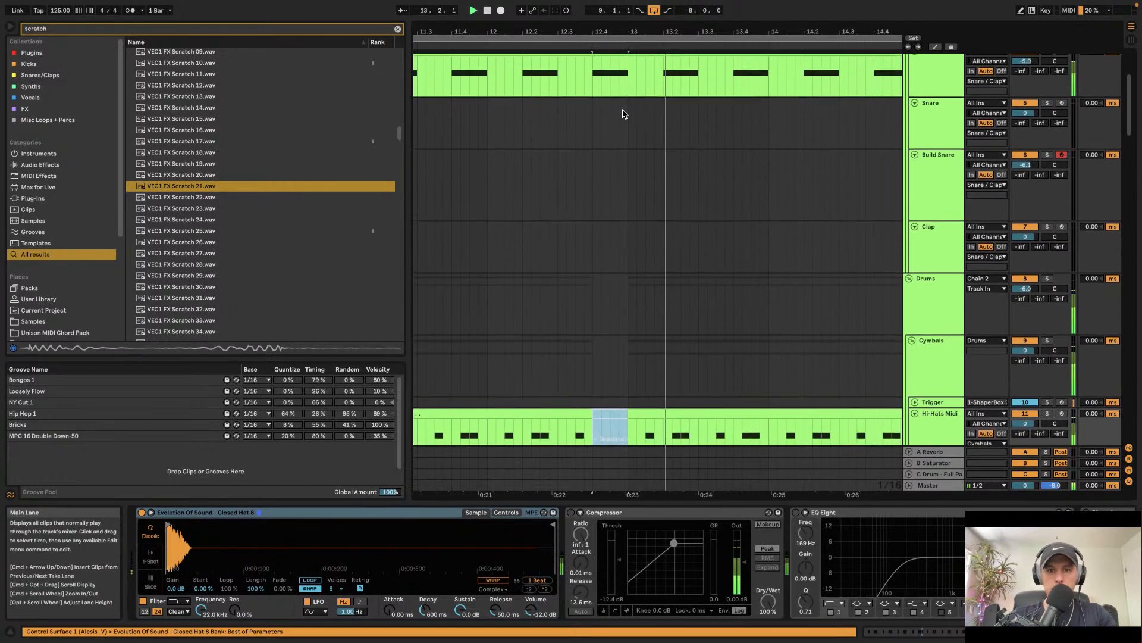
pyautogui.scroll(20, 625, 114)
pyautogui.scroll(-5, 624, 114)
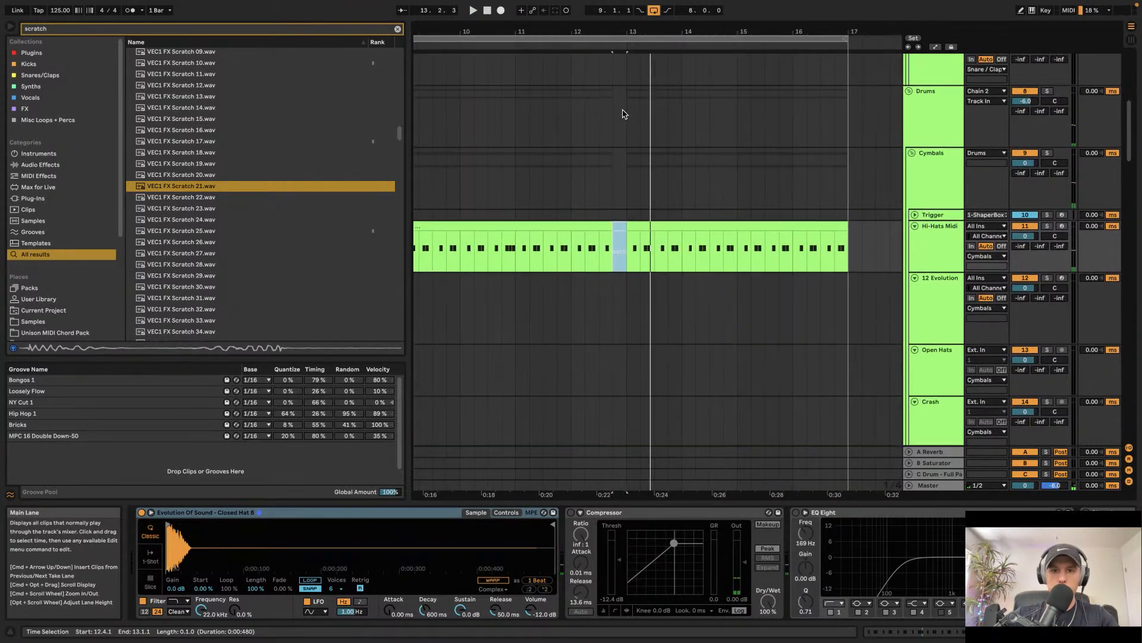
# Step: Play the arrangement from bar 9 and scroll through the tracks
pyautogui.hscroll(-4, 435, 126)
pyautogui.click(550, 115)
pyautogui.press('space')
pyautogui.scroll(-6, 612, 121)
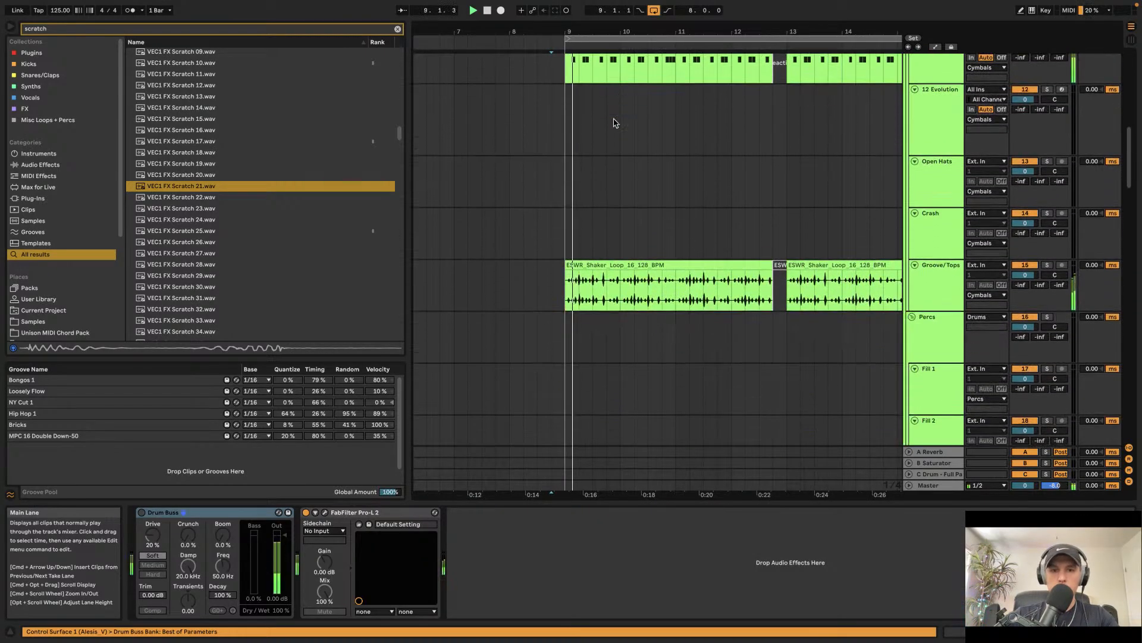
pyautogui.hscroll(2, 612, 122)
pyautogui.scroll(-20, 591, 99)
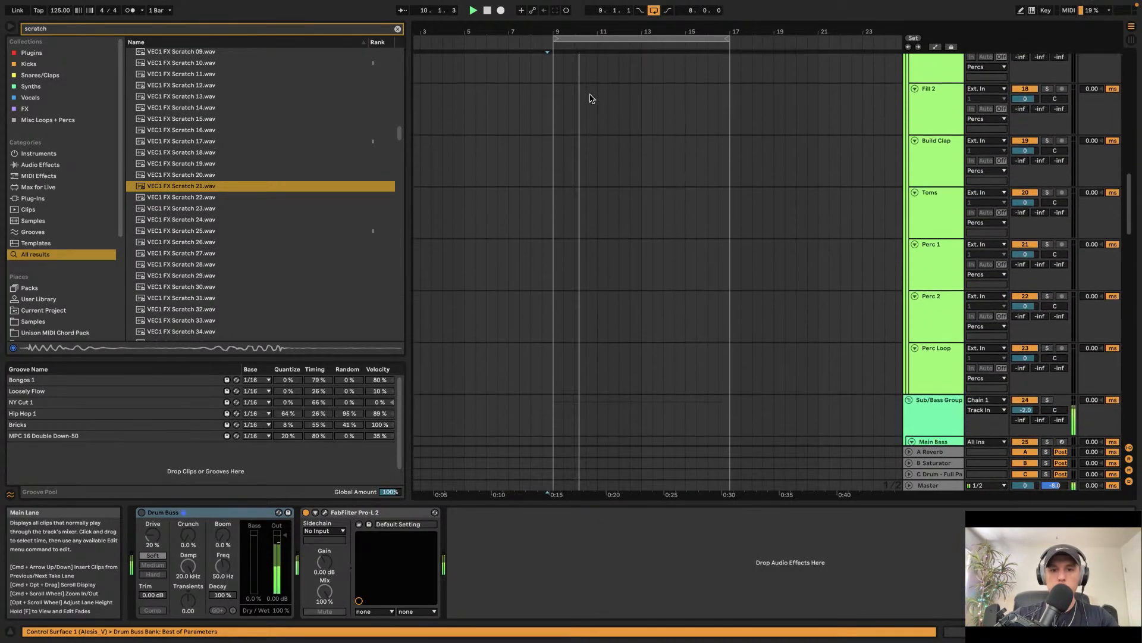
pyautogui.scroll(5, 591, 100)
pyautogui.scroll(-3, 591, 99)
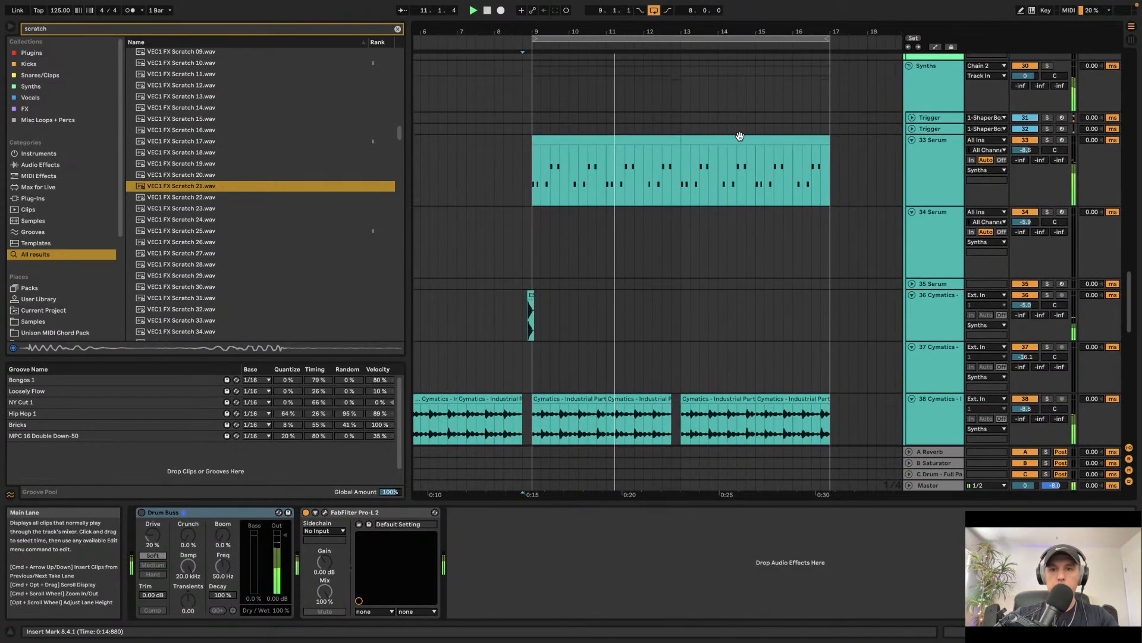
# Step: Set the Pitch device on the 33 Serum lead track to -12 st
pyautogui.click(937, 151)
pyautogui.moveTo(161, 539); pyautogui.dragTo(161, 536)
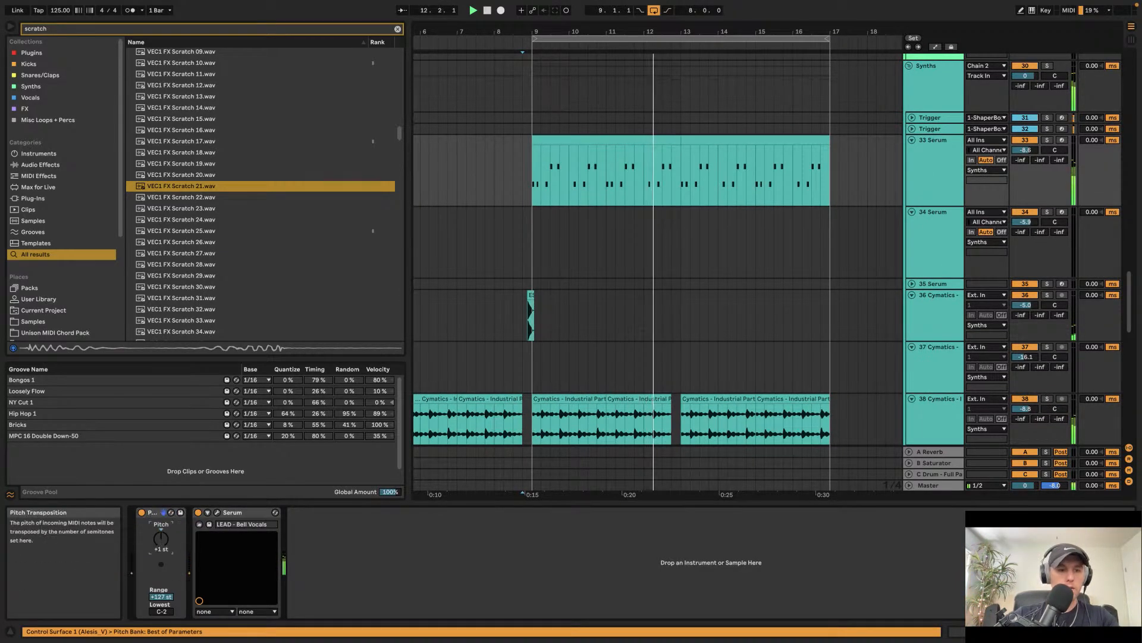
pyautogui.doubleClick(160, 538)
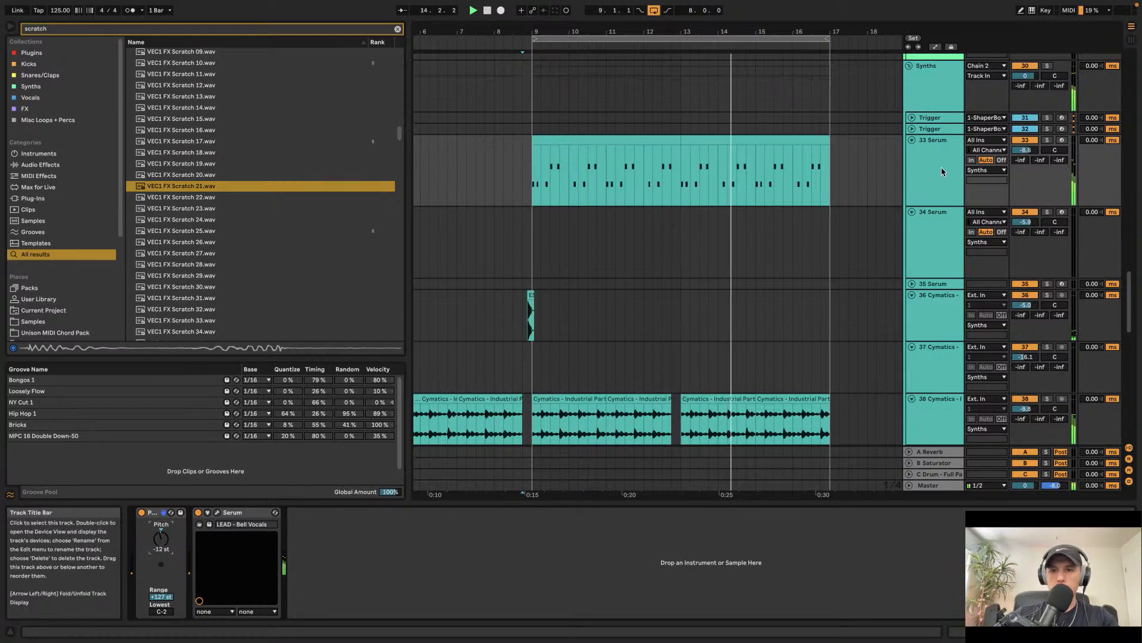
pyautogui.doubleClick(1026, 152)
pyautogui.scroll(-2, 472, 237)
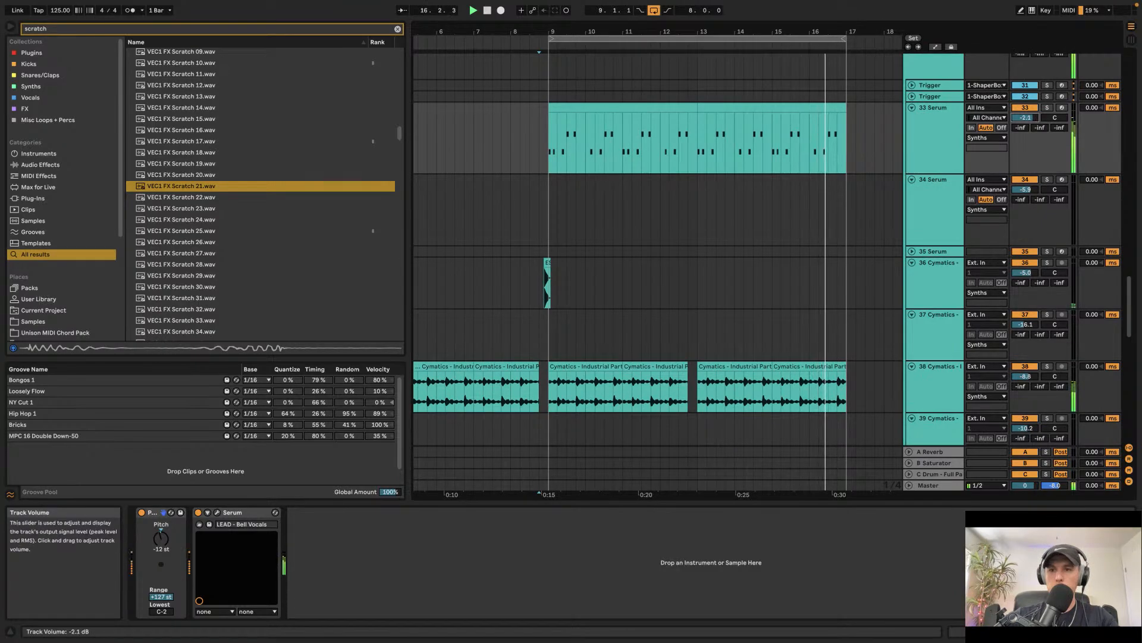
# Step: Clear the browser search and add an Overdrive audio effect after Serum on the 33 Serum track
pyautogui.click(394, 27)
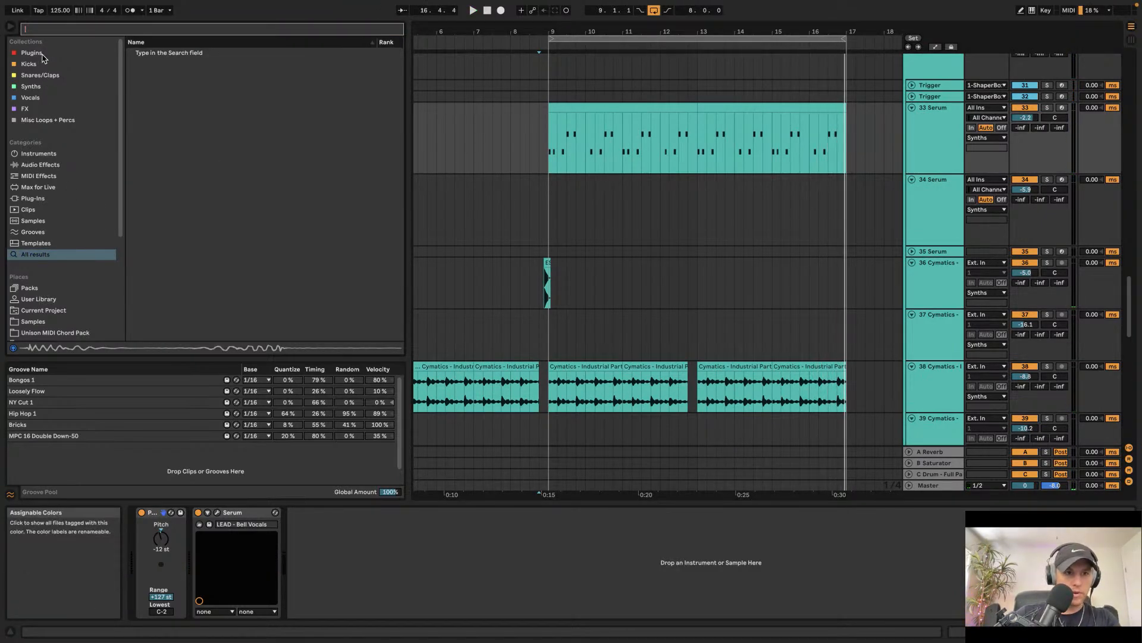
pyautogui.click(39, 165)
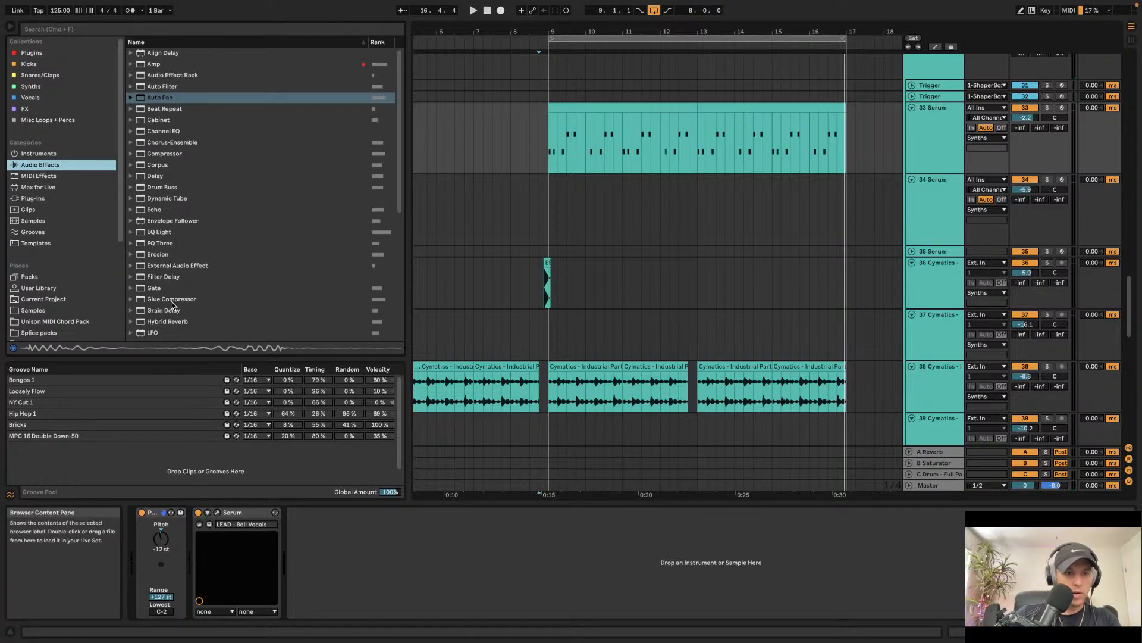
pyautogui.click(172, 300)
pyautogui.scroll(-5, 172, 274)
pyautogui.click(172, 242)
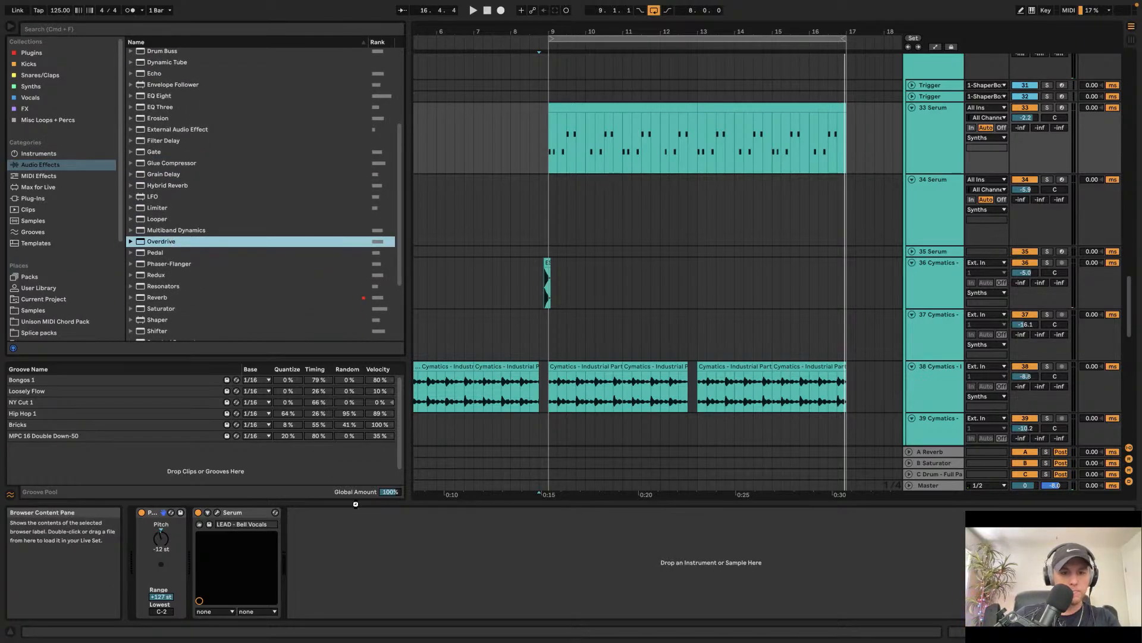
pyautogui.moveTo(355, 504); pyautogui.dragTo(318, 560)
pyautogui.press('space')
# Step: Lower the 33 Serum track volume to -11.2 dB and set the Overdrive Tone to 31%
pyautogui.moveTo(1026, 117); pyautogui.dragTo(1025, 132)
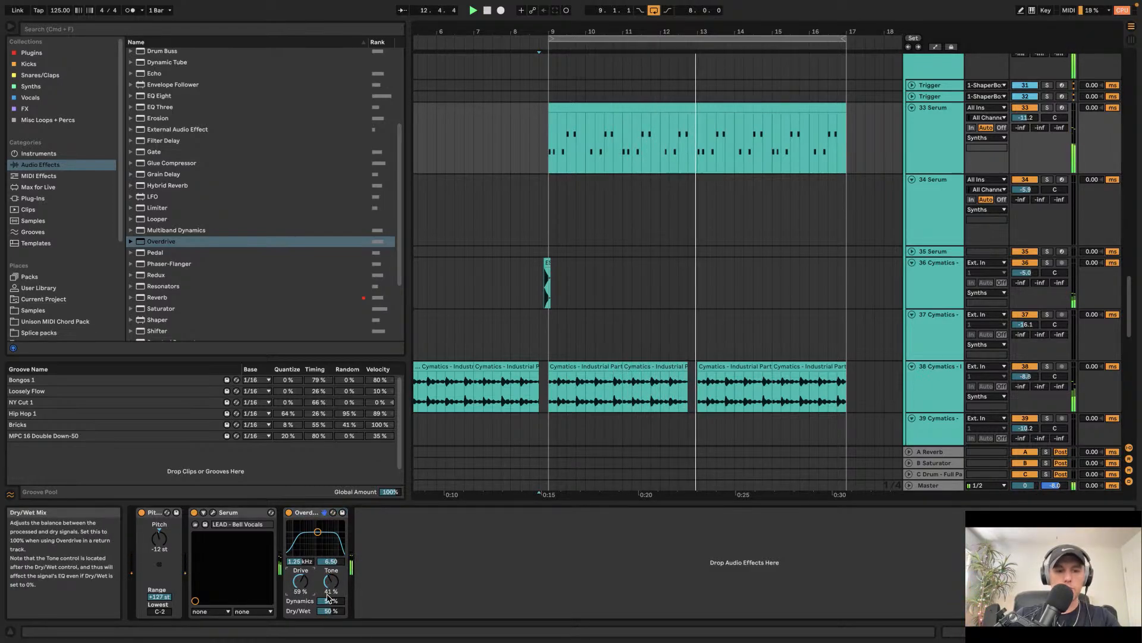
pyautogui.moveTo(327, 594); pyautogui.dragTo(327, 605)
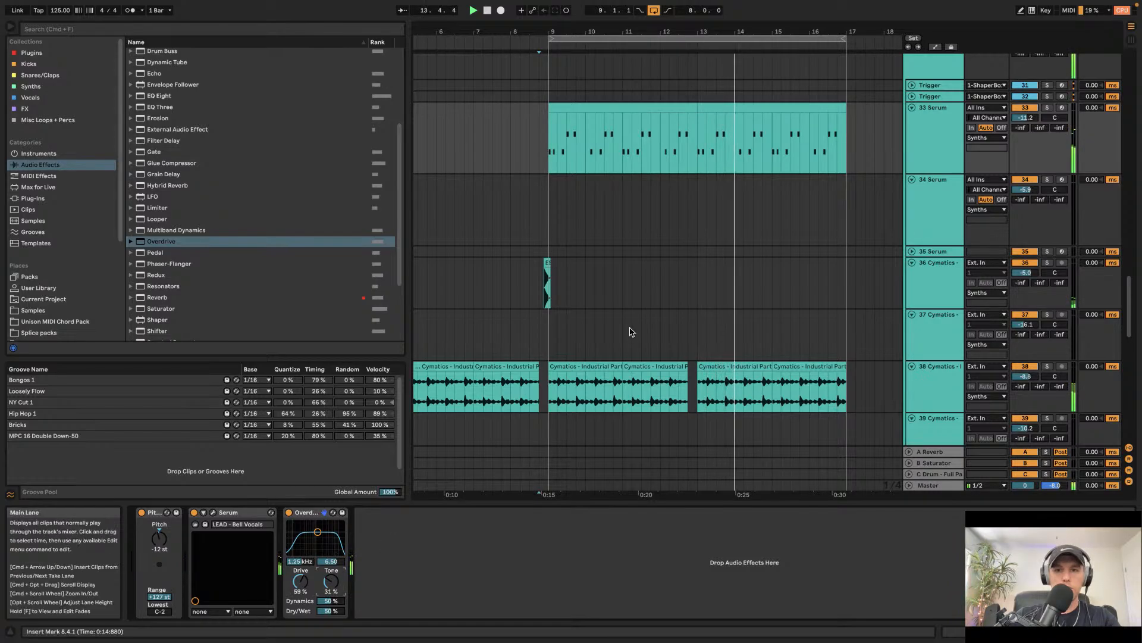
# Step: Select bar 16 to 17 on the Cymatics perc loop and Sub Midi tracks
pyautogui.hscroll(4, 760, 168)
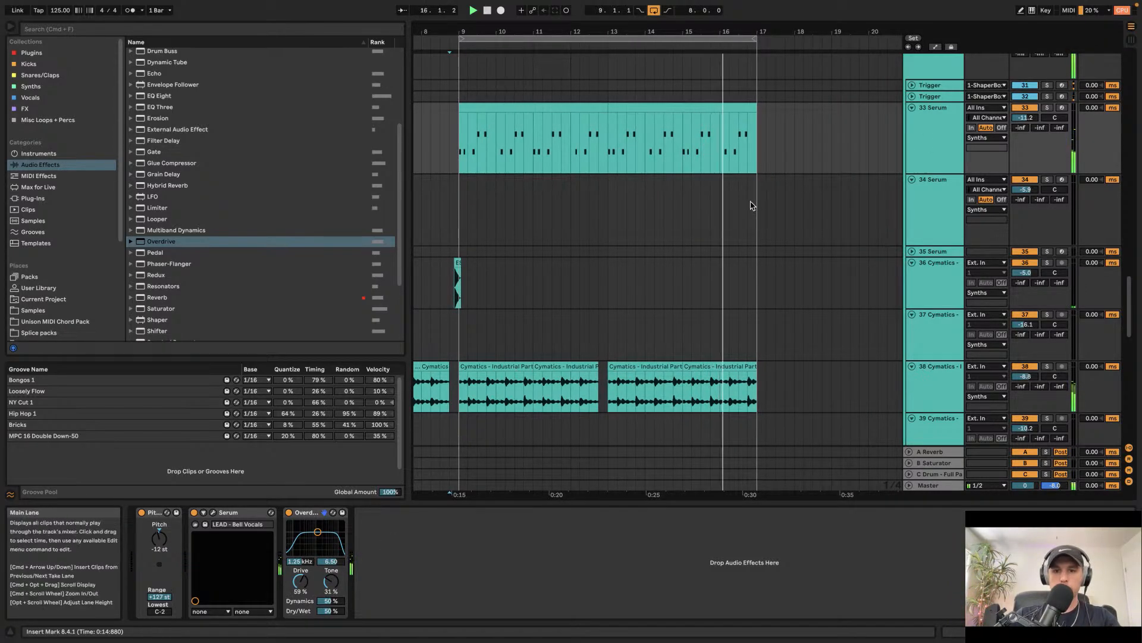
pyautogui.scroll(3, 733, 226)
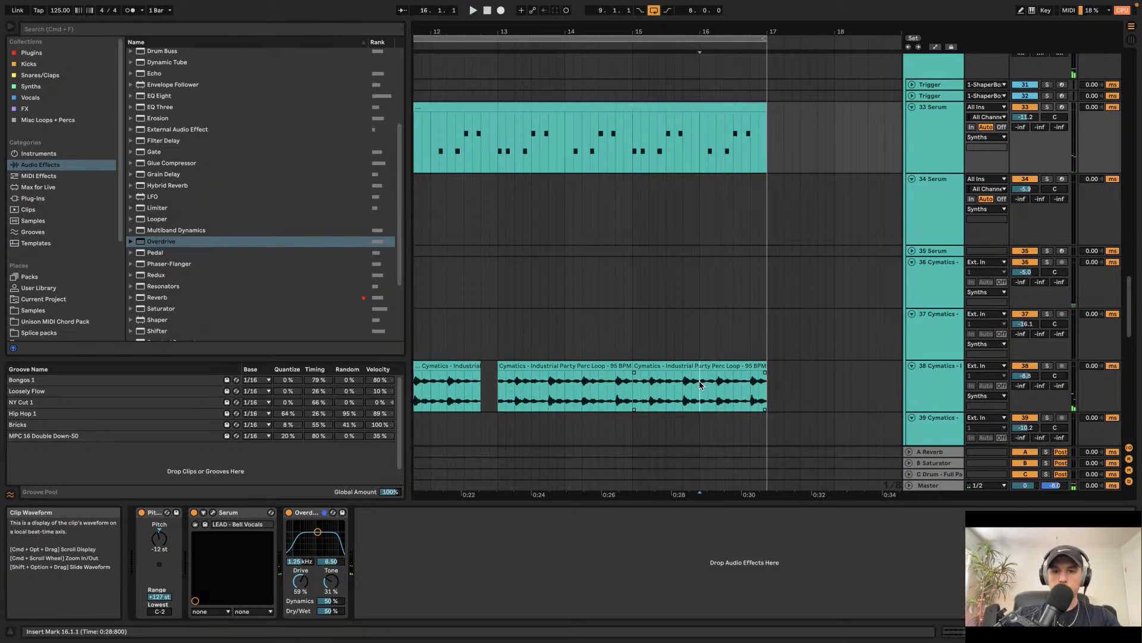
pyautogui.moveTo(699, 385); pyautogui.dragTo(768, 385)
pyautogui.scroll(-4, 767, 385)
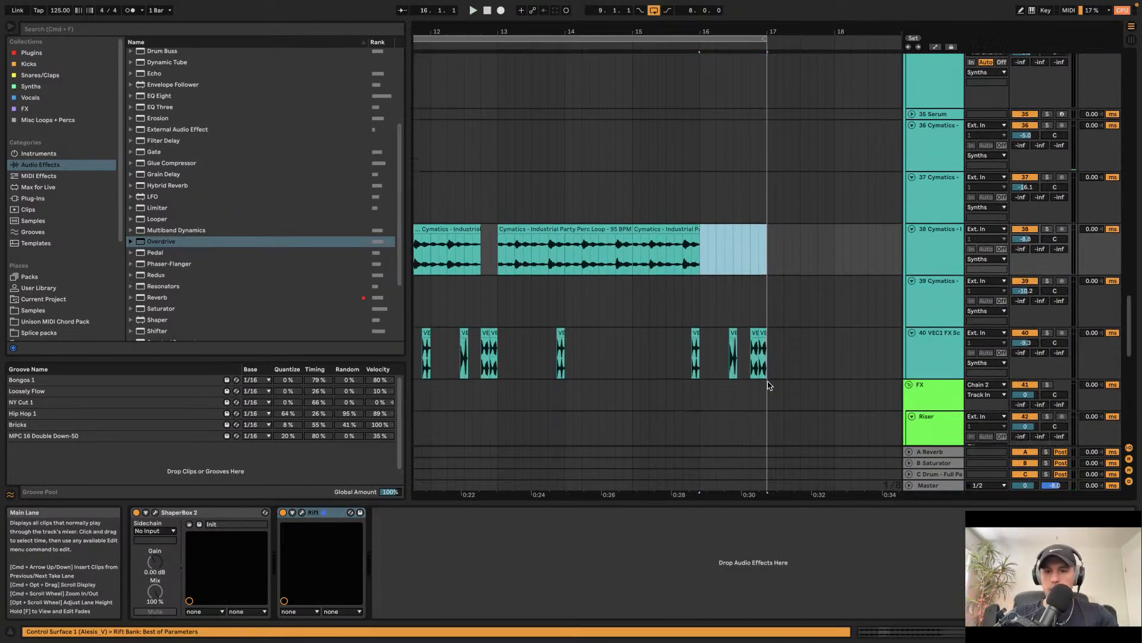
pyautogui.click(701, 356)
pyautogui.scroll(10, 699, 333)
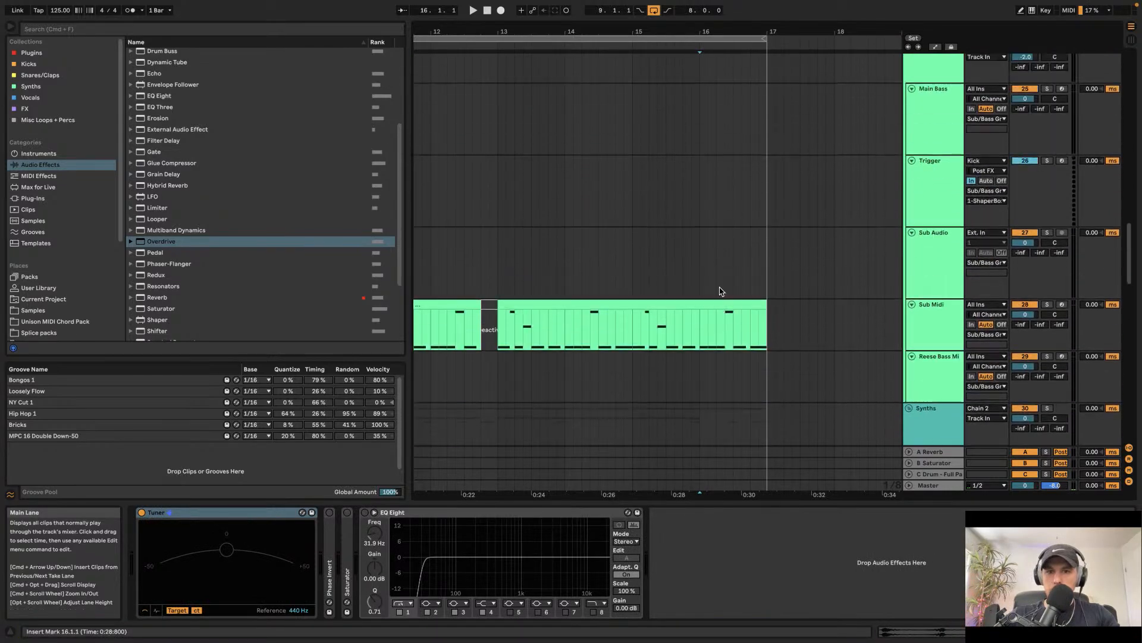
pyautogui.moveTo(763, 325); pyautogui.dragTo(766, 326)
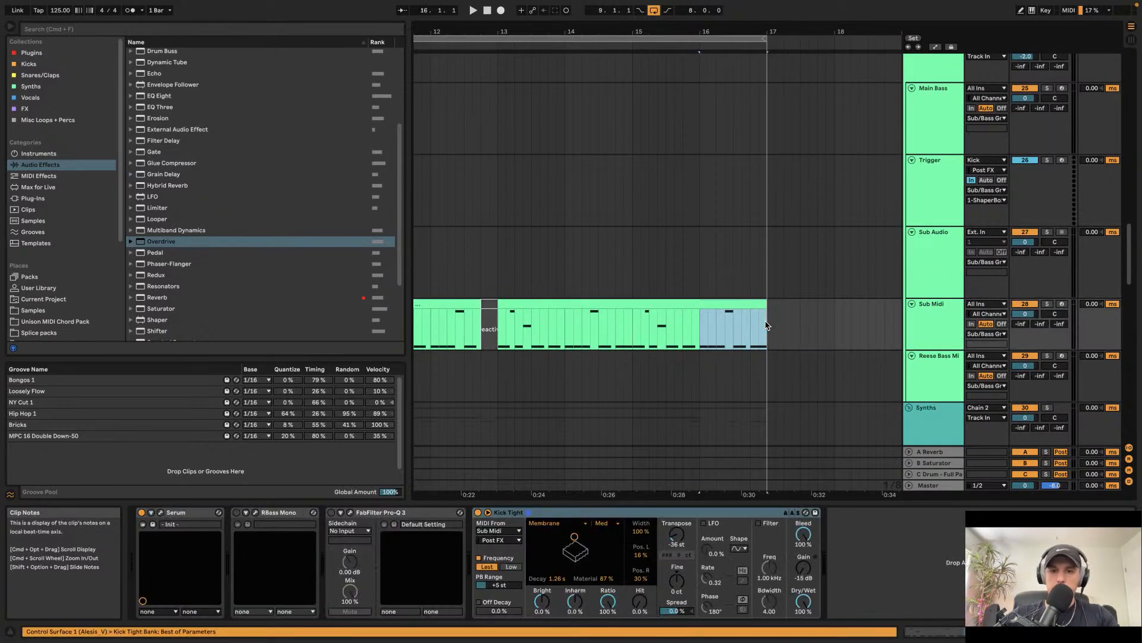
# Step: Select bar 16 to 17 on the shaker, hi-hat, kick and snare tracks
pyautogui.scroll(15, 767, 326)
pyautogui.scroll(3, 766, 325)
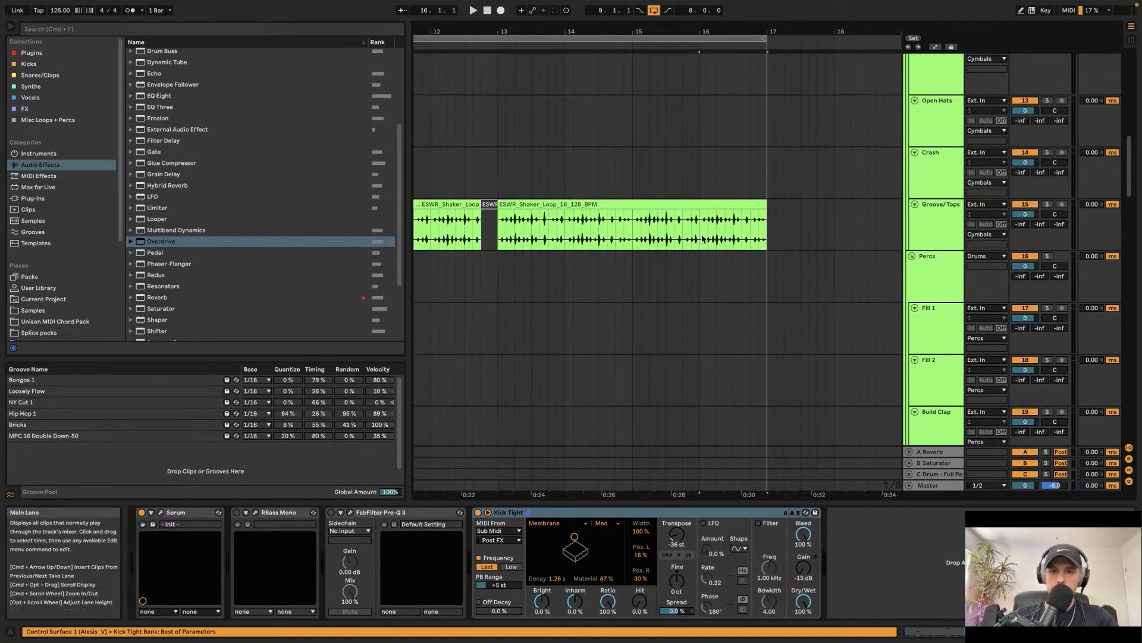
pyautogui.moveTo(701, 226); pyautogui.dragTo(769, 227)
pyautogui.scroll(10, 769, 228)
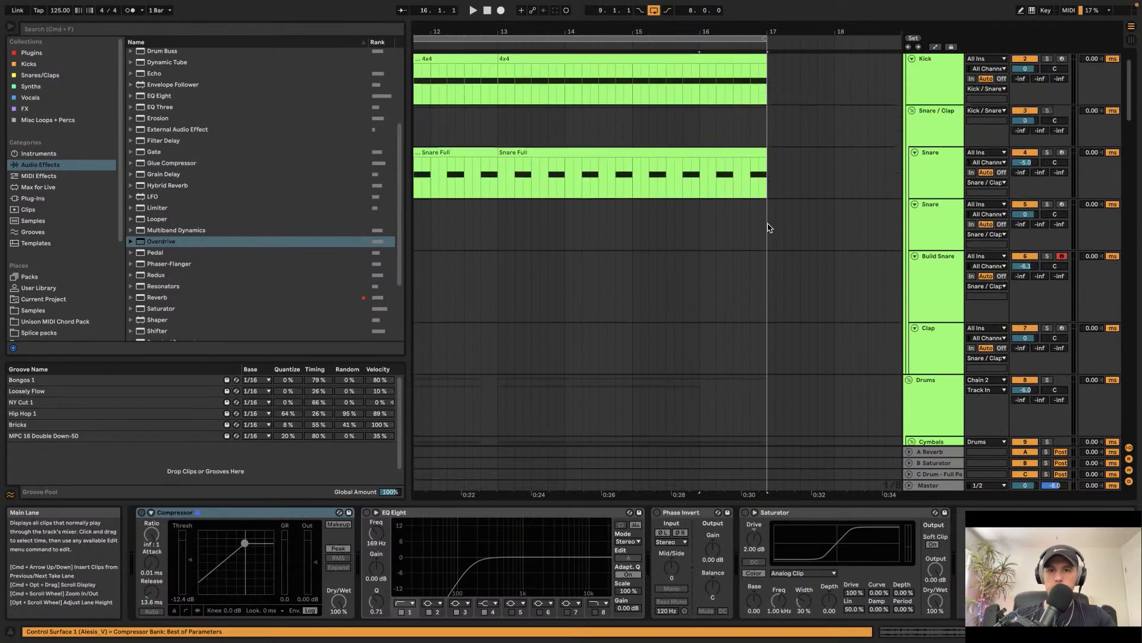
pyautogui.moveTo(745, 296); pyautogui.dragTo(767, 296)
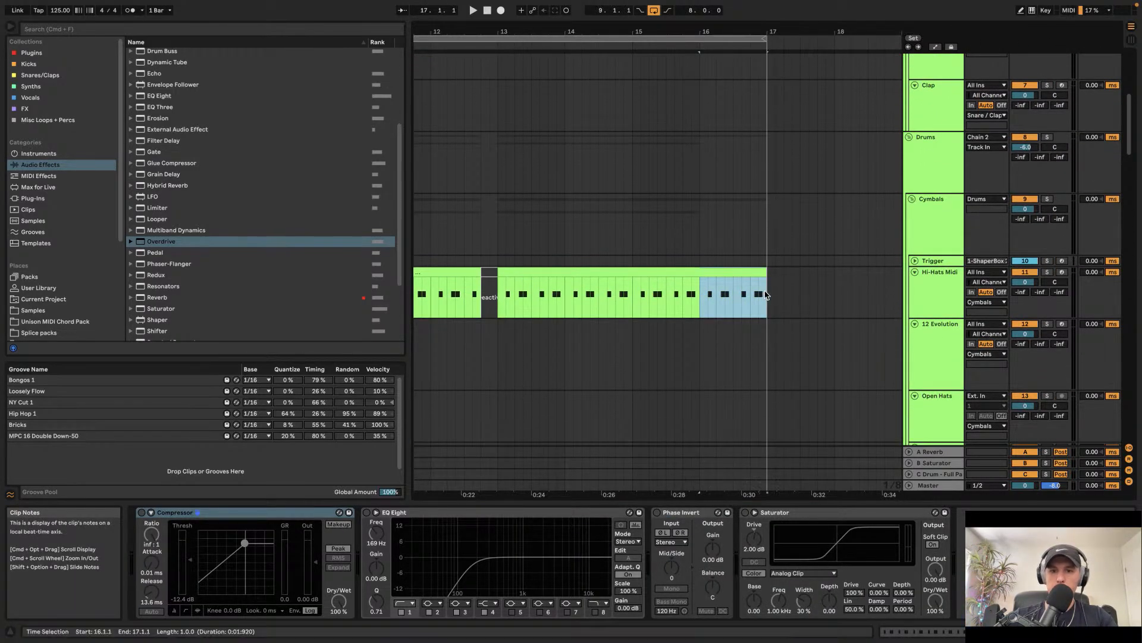
pyautogui.press('space')
pyautogui.scroll(5, 765, 294)
pyautogui.scroll(3, 765, 295)
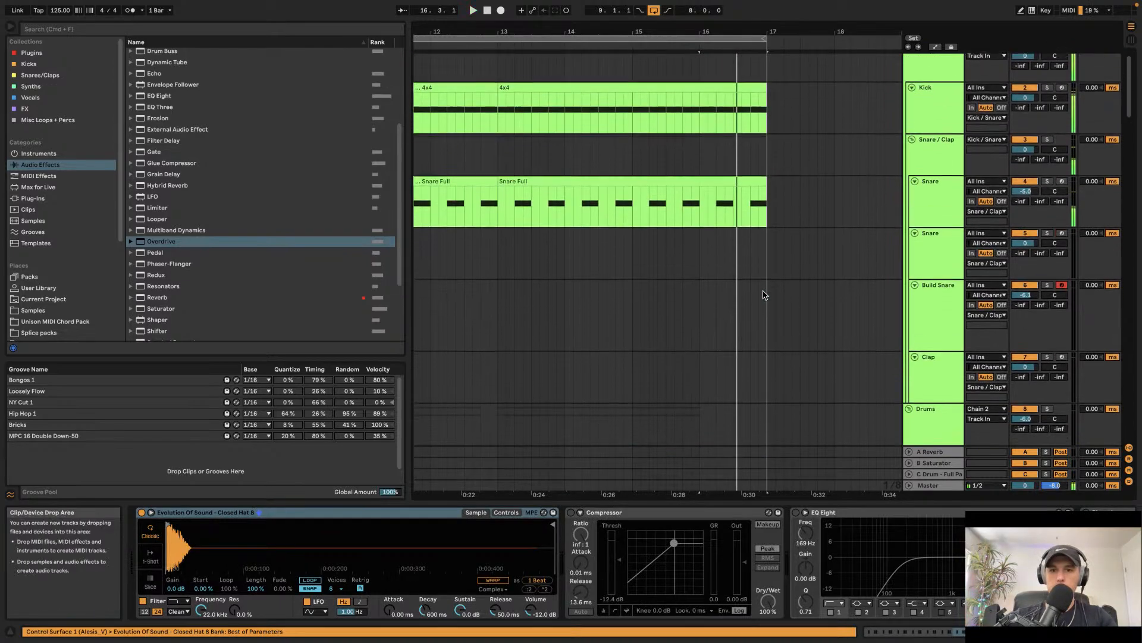
pyautogui.moveTo(717, 97); pyautogui.dragTo(766, 141)
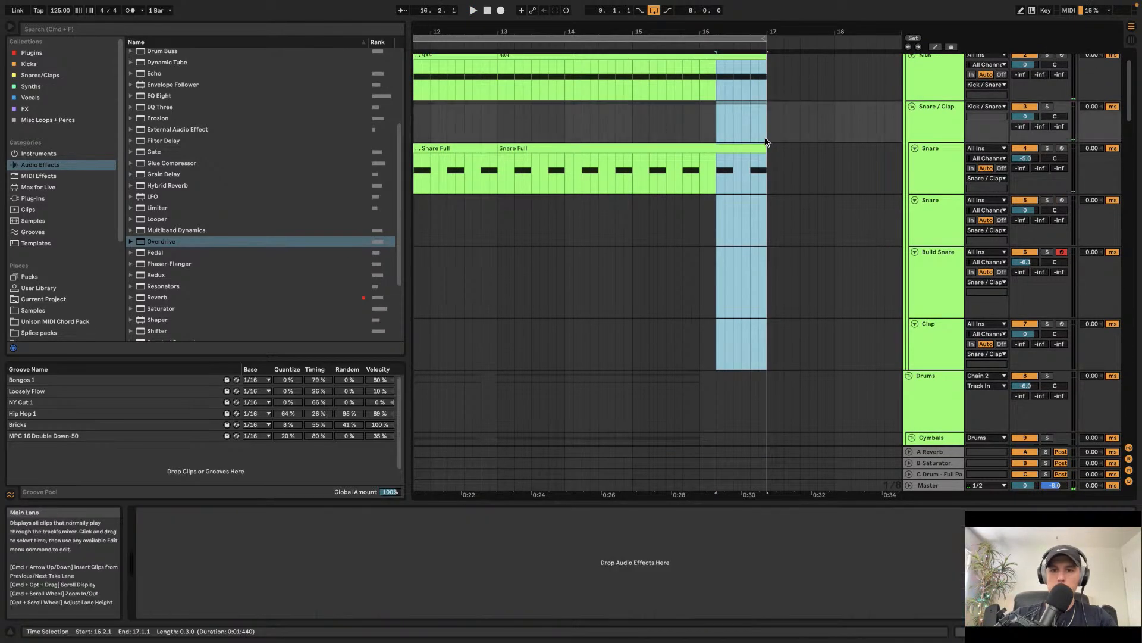
pyautogui.scroll(-15, 765, 136)
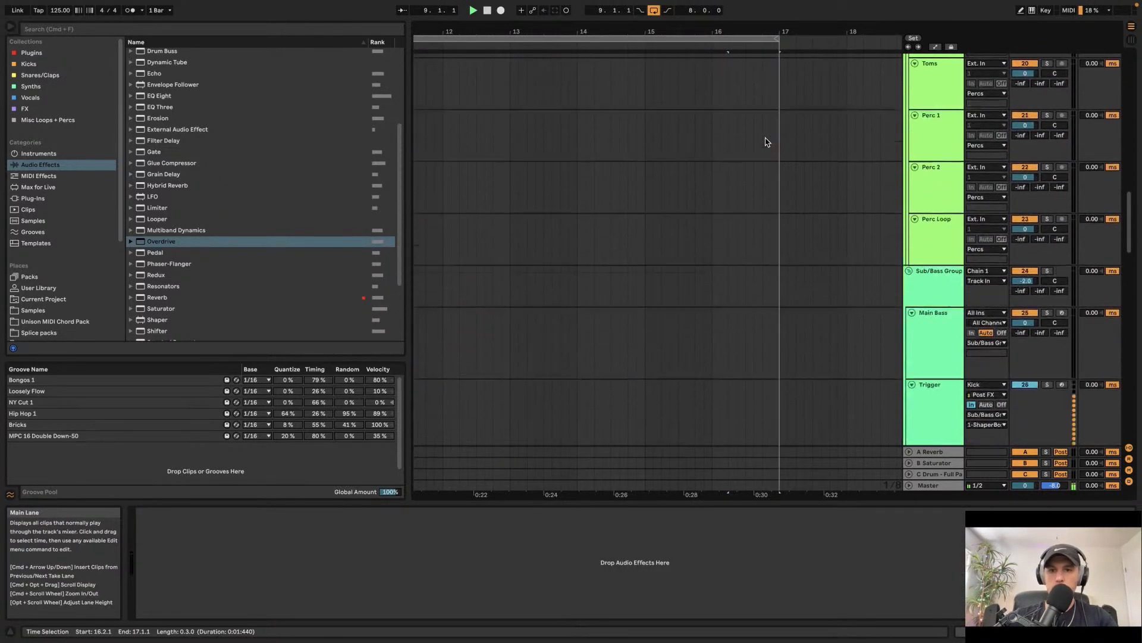
pyautogui.scroll(10, 765, 137)
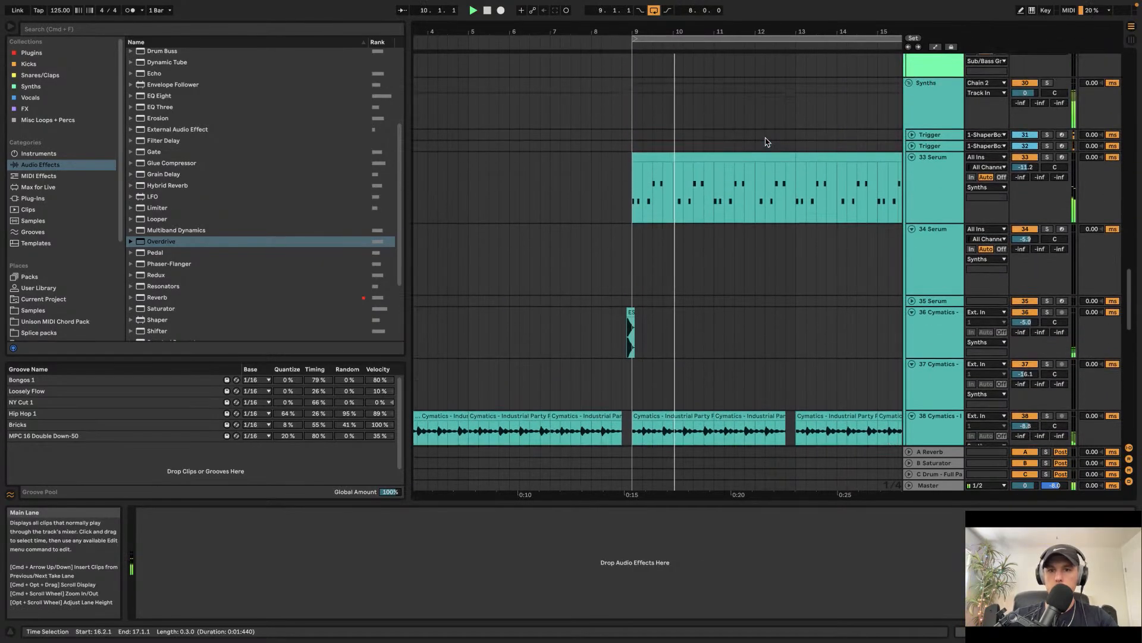
# Step: Remove the Overdrive device from the 33 Serum track
pyautogui.click(933, 199)
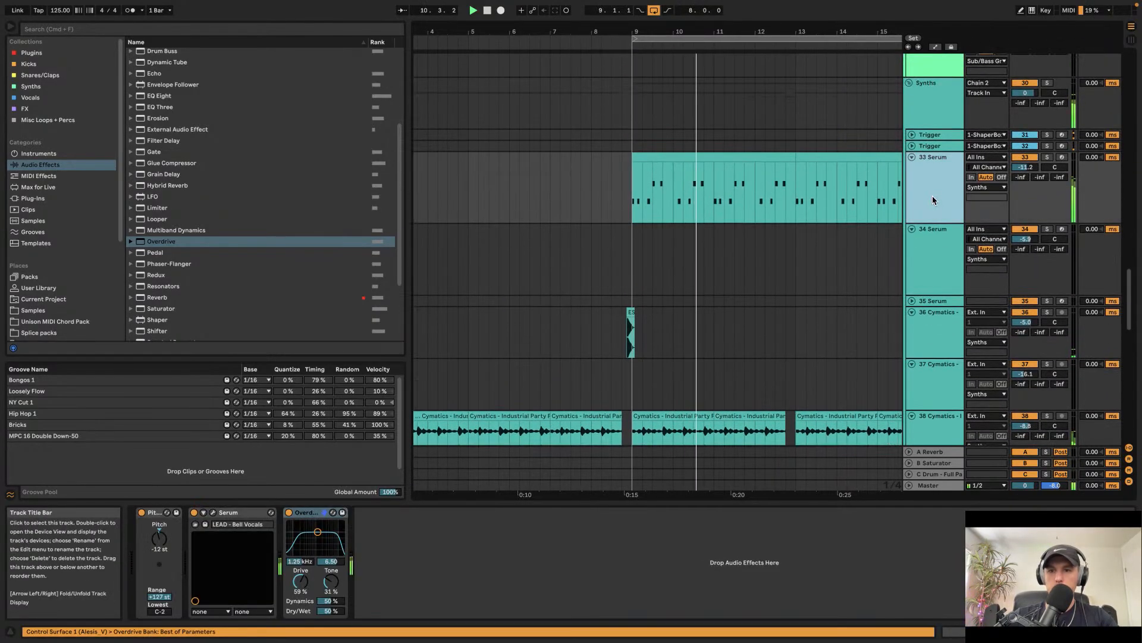
pyautogui.click(318, 515)
pyautogui.press('Delete')
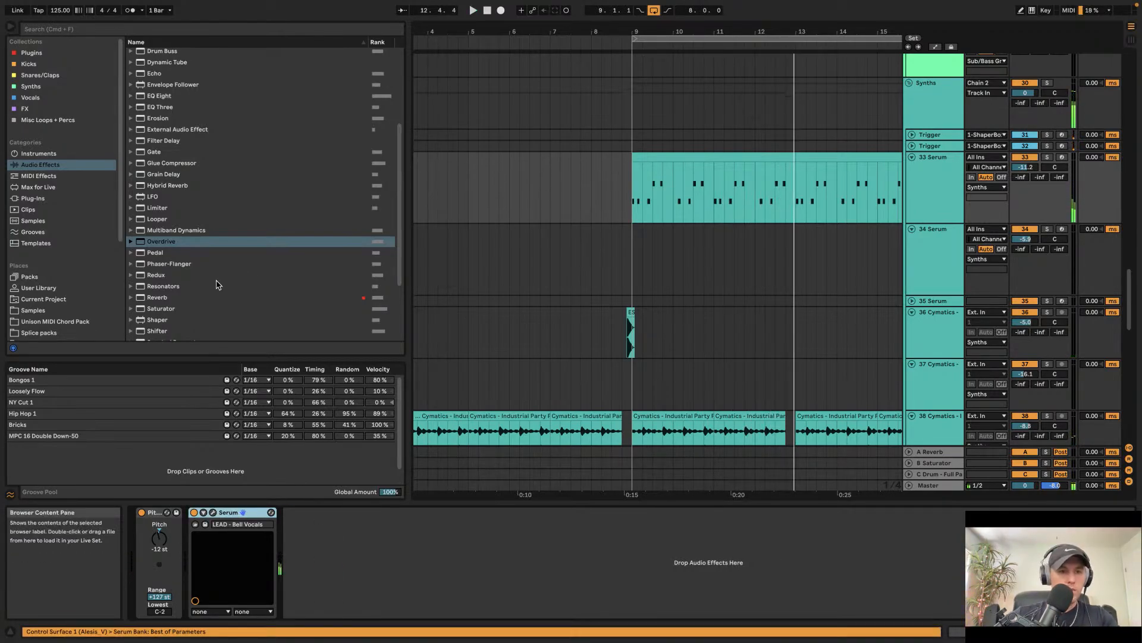
# Step: Add a Saturator audio effect after Serum on the 33 Serum track
pyautogui.scroll(-5, 217, 285)
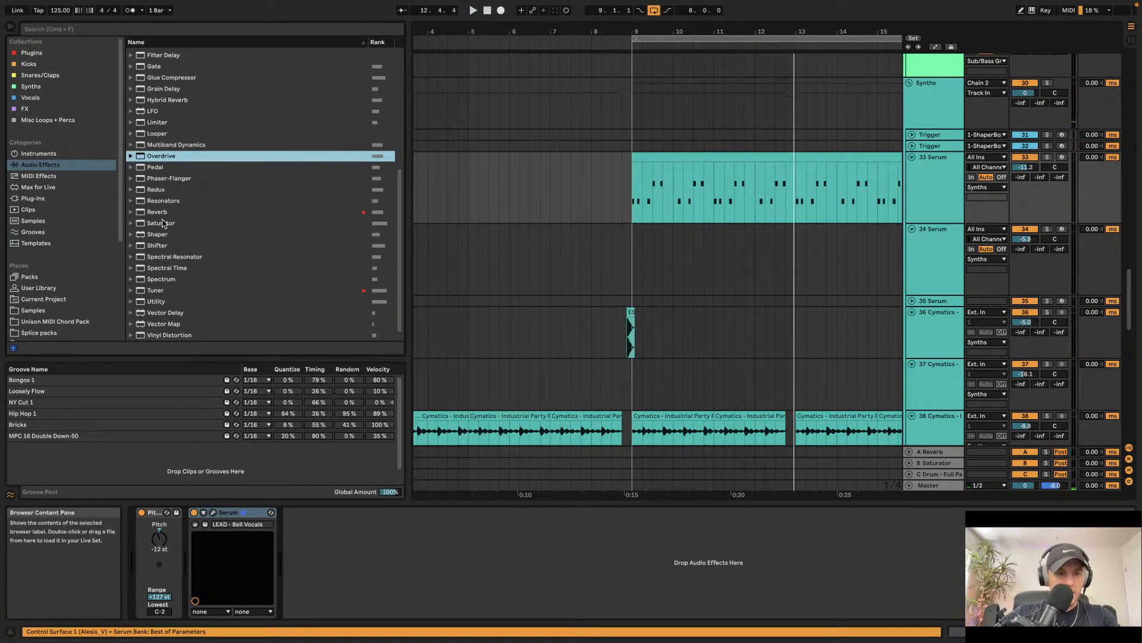
pyautogui.moveTo(164, 223); pyautogui.dragTo(317, 545)
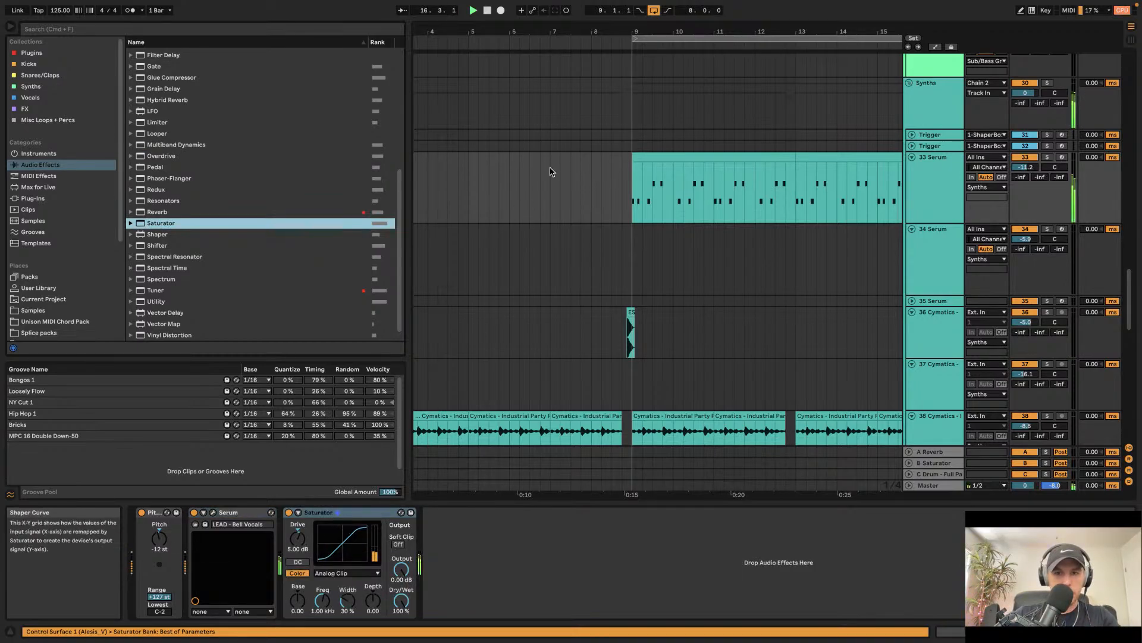
pyautogui.click(632, 196)
pyautogui.hscroll(1, 679, 241)
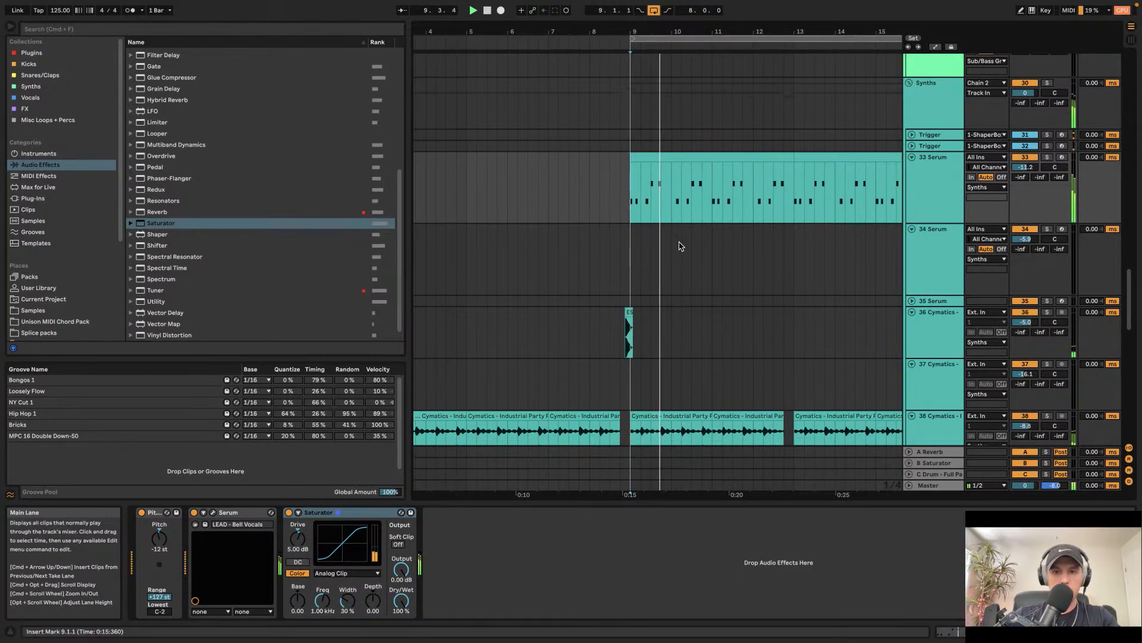
pyautogui.hscroll(1, 661, 250)
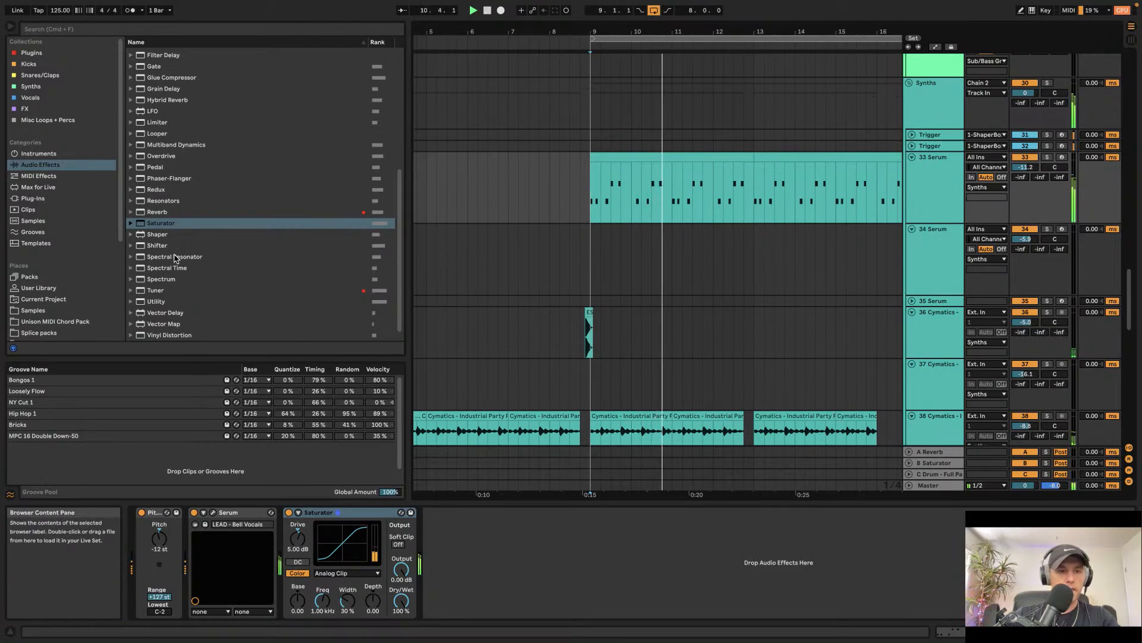
pyautogui.scroll(5, 141, 159)
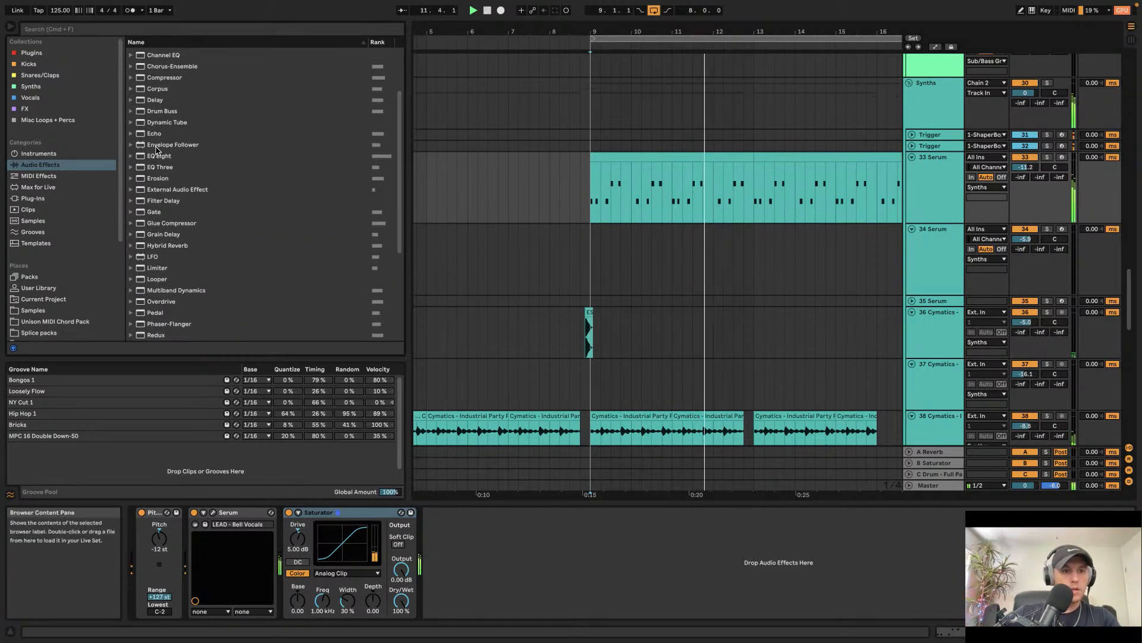
# Step: Add an EQ Eight after the Saturator on the 33 Serum track and shape a band-pass curve peaking around 359 Hz
pyautogui.click(161, 157)
pyautogui.moveTo(498, 602); pyautogui.dragTo(500, 601)
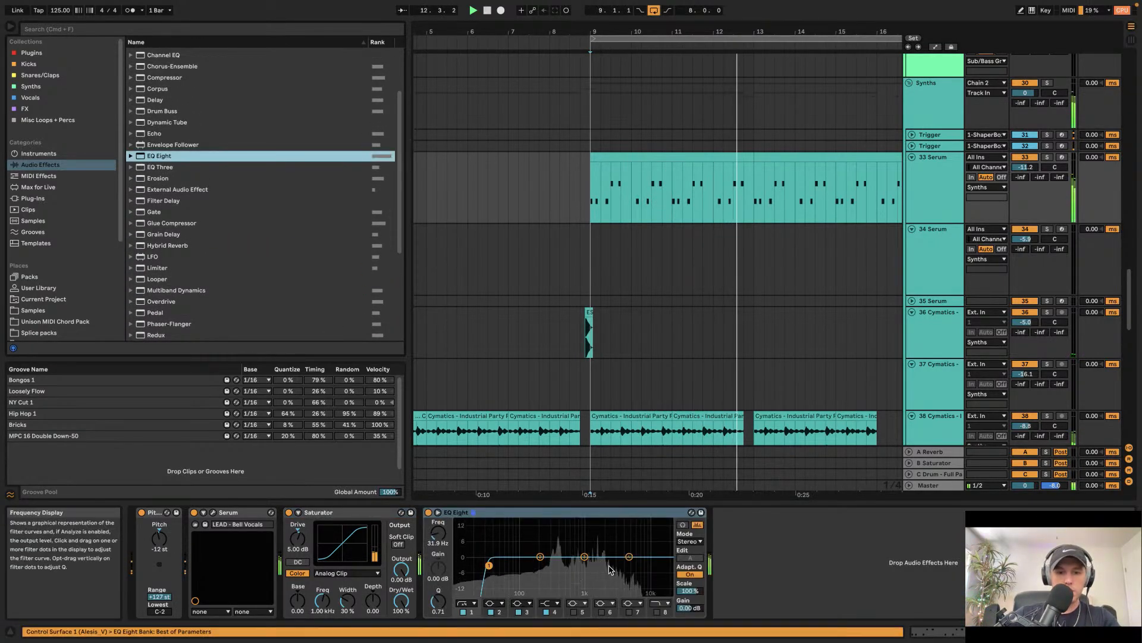
pyautogui.click(657, 612)
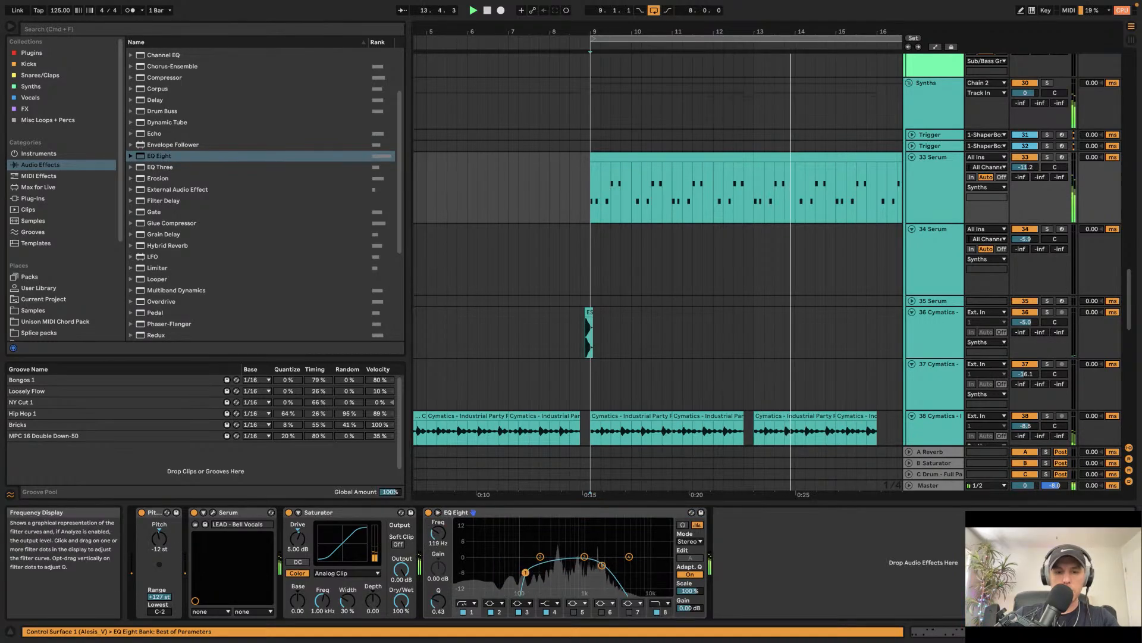
pyautogui.moveTo(489, 565); pyautogui.dragTo(535, 570)
pyautogui.moveTo(606, 570); pyautogui.dragTo(641, 568)
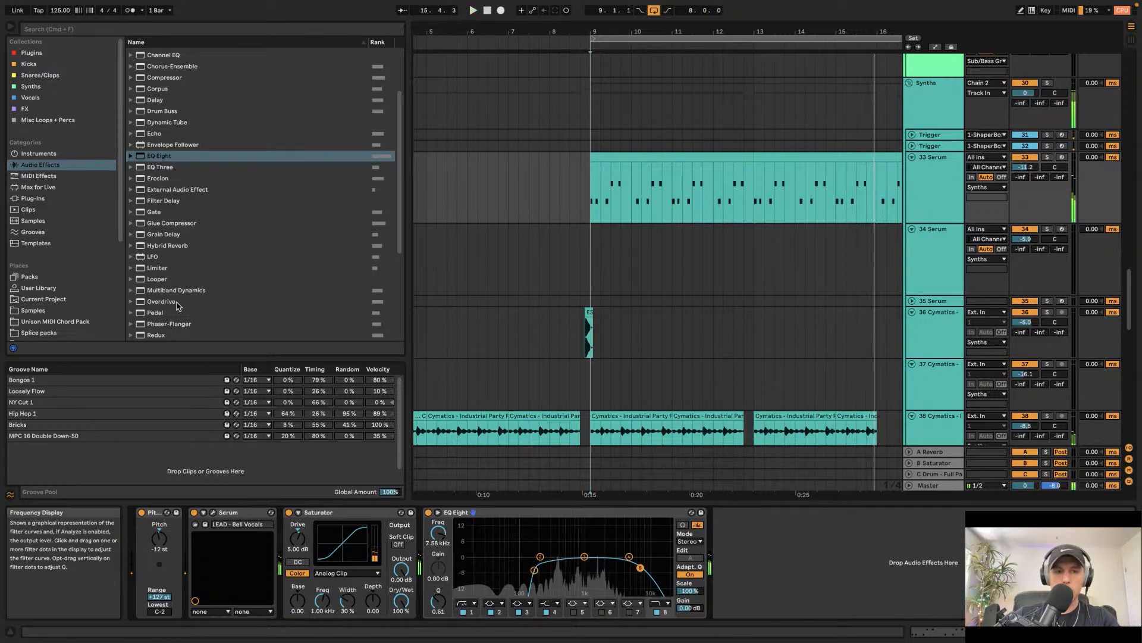
pyautogui.moveTo(584, 557); pyautogui.dragTo(556, 544)
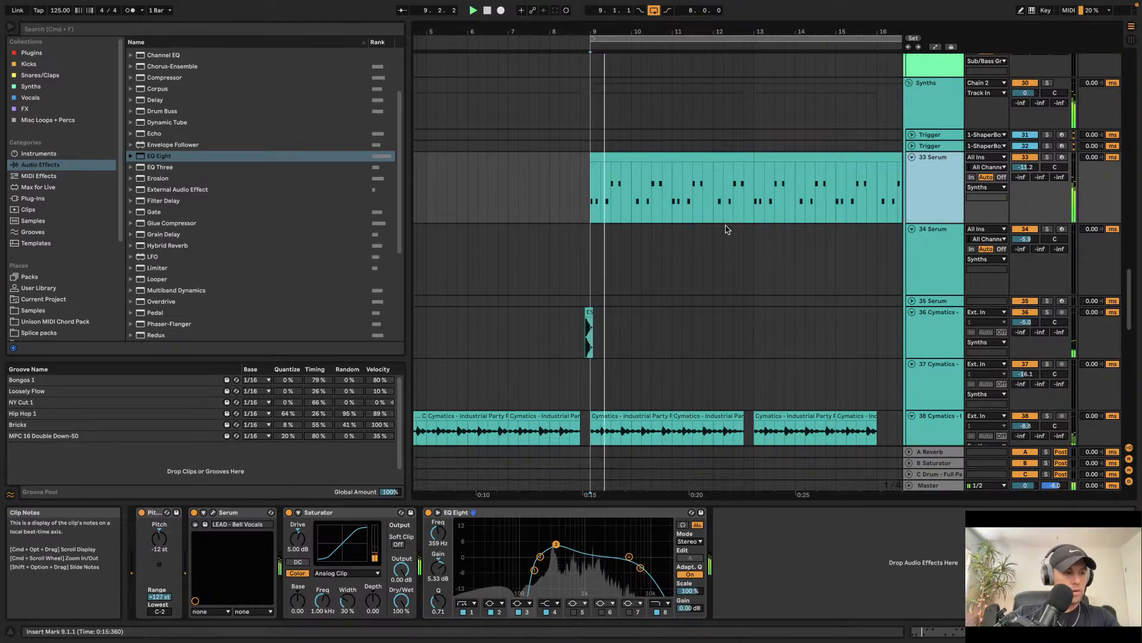
# Step: Search the browser for "compressed", load the Compressed Room Reverb rack after EQ Eight, and set Room Amount to about 61%
pyautogui.scroll(3, 723, 220)
pyautogui.hscroll(3, 722, 221)
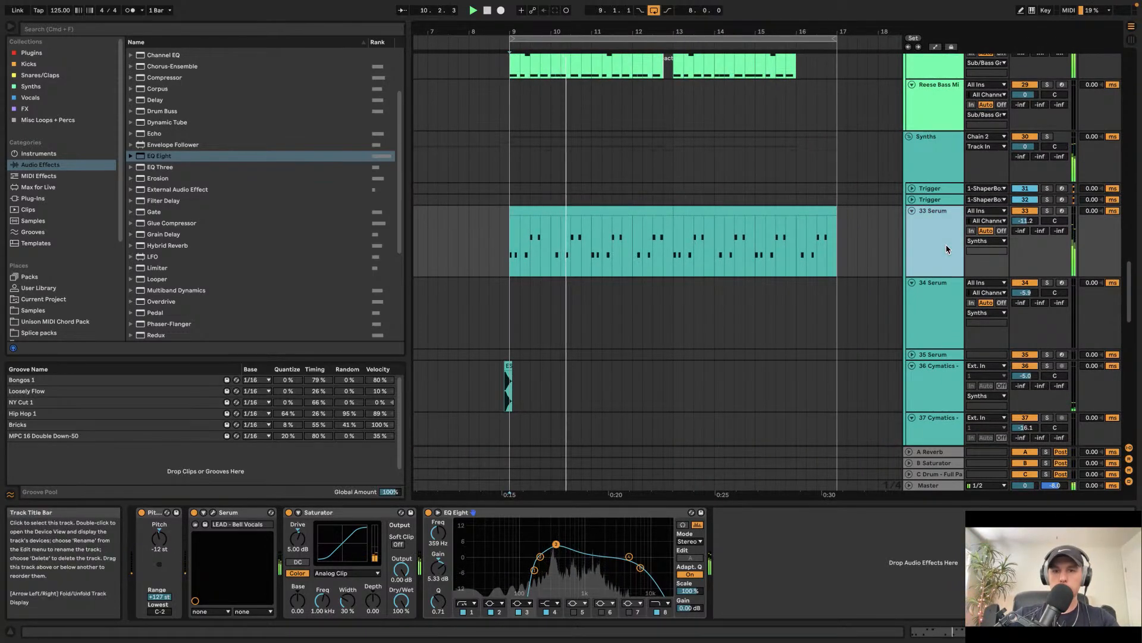
pyautogui.press('super+f')
pyautogui.write('c')
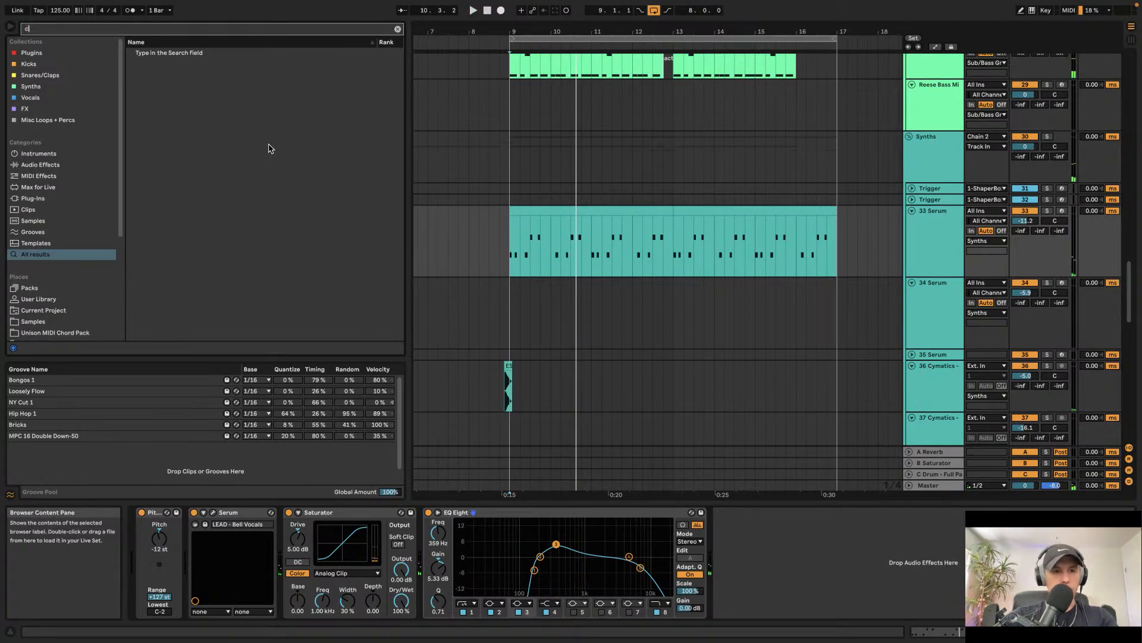
pyautogui.write('ompr')
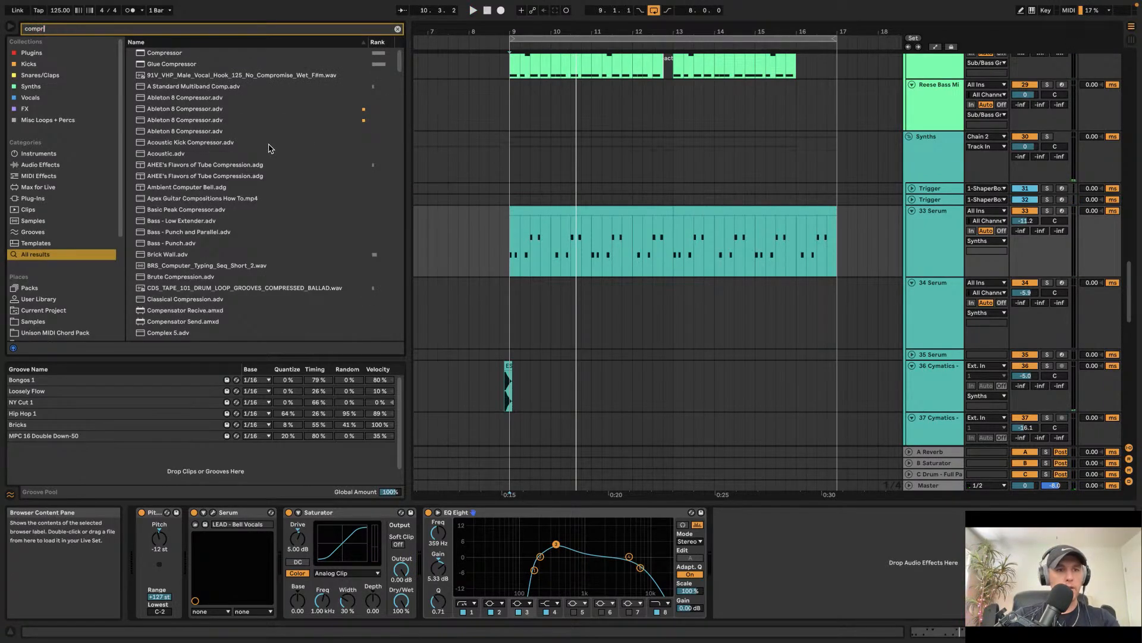
pyautogui.write('essed')
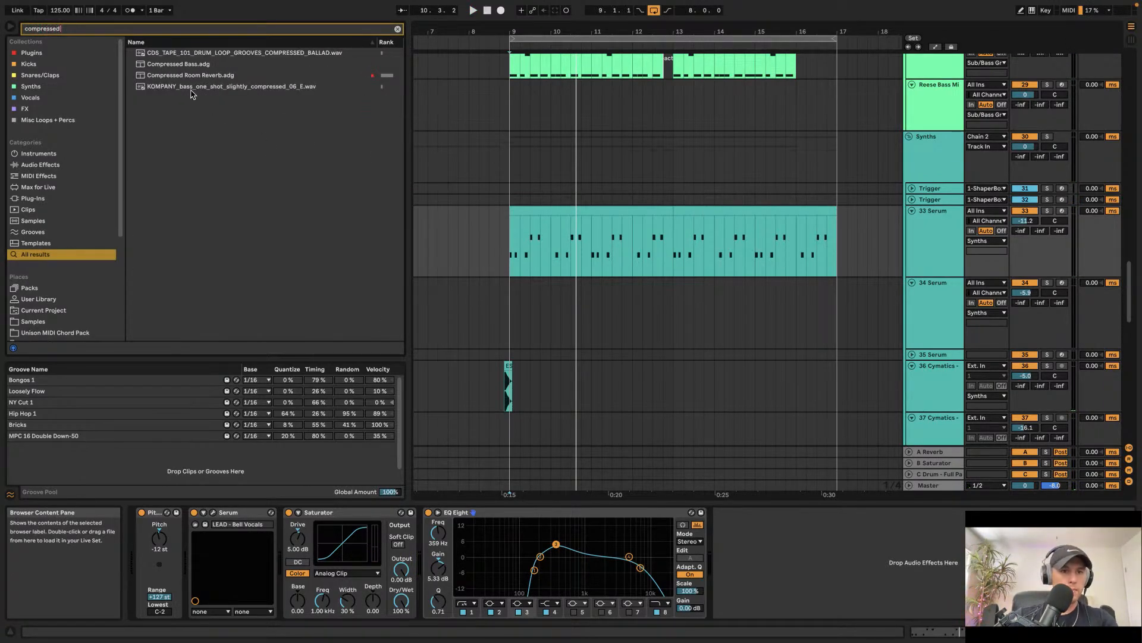
pyautogui.click(176, 75)
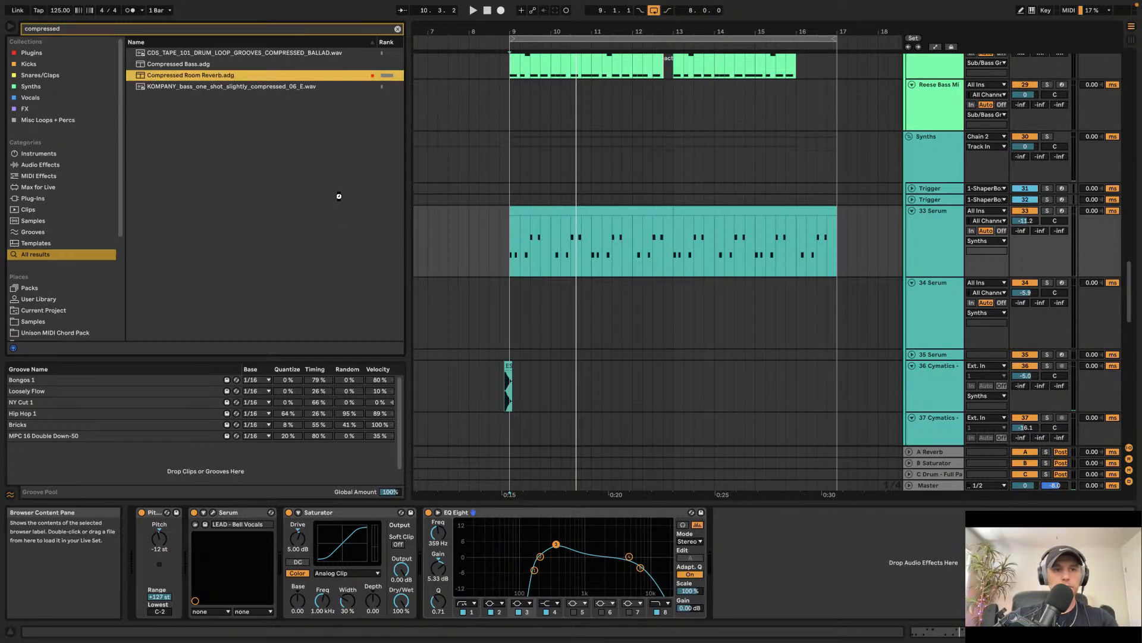
pyautogui.doubleClick(907, 549)
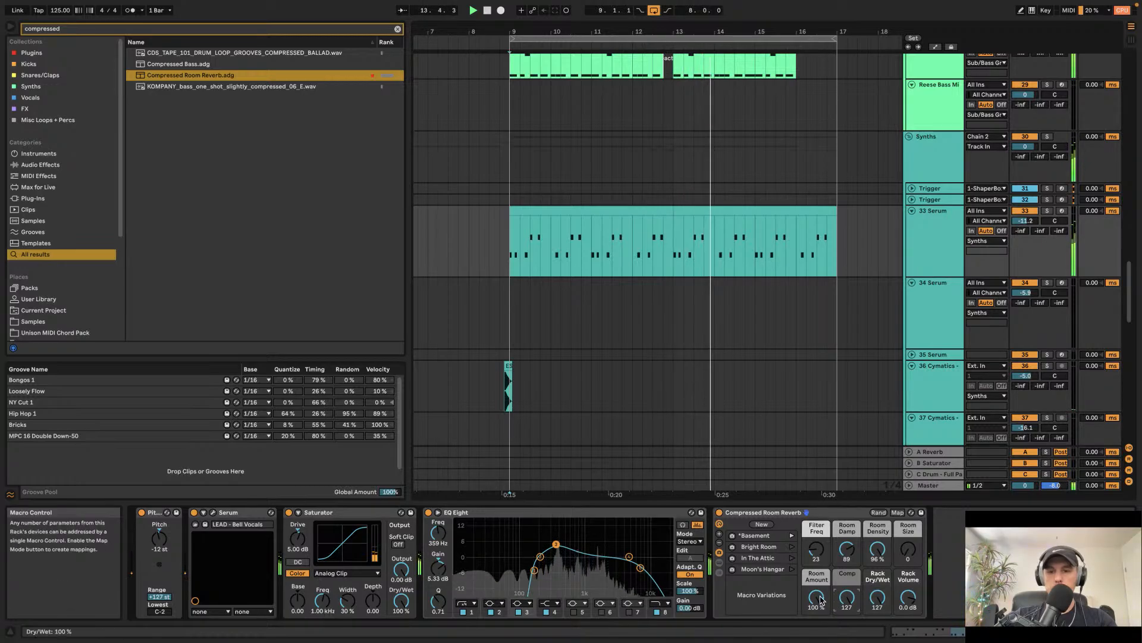
pyautogui.moveTo(817, 599)
pyautogui.mouseDown()
pyautogui.moveTo(817, 622)
pyautogui.moveTo(850, 616)
pyautogui.moveTo(850, 630)
pyautogui.moveTo(817, 598)
pyautogui.mouseUp()
# Step: Insert a new audio track below the 40 VEC1 FX Sc track
pyautogui.scroll(-1, 800, 208)
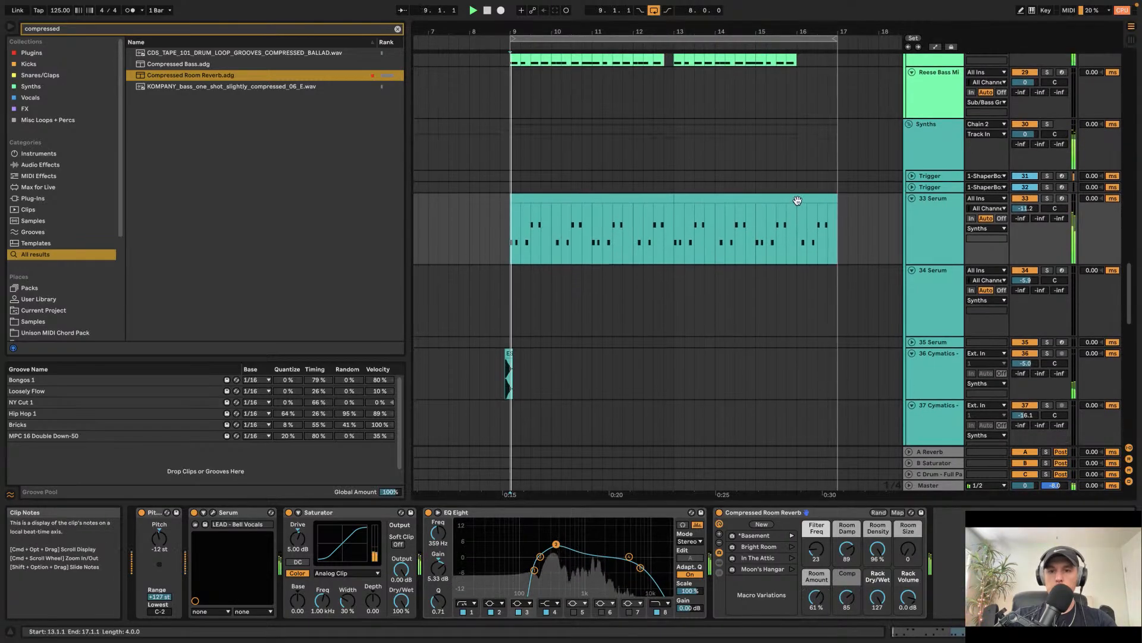
pyautogui.doubleClick(810, 198)
pyautogui.click(512, 256)
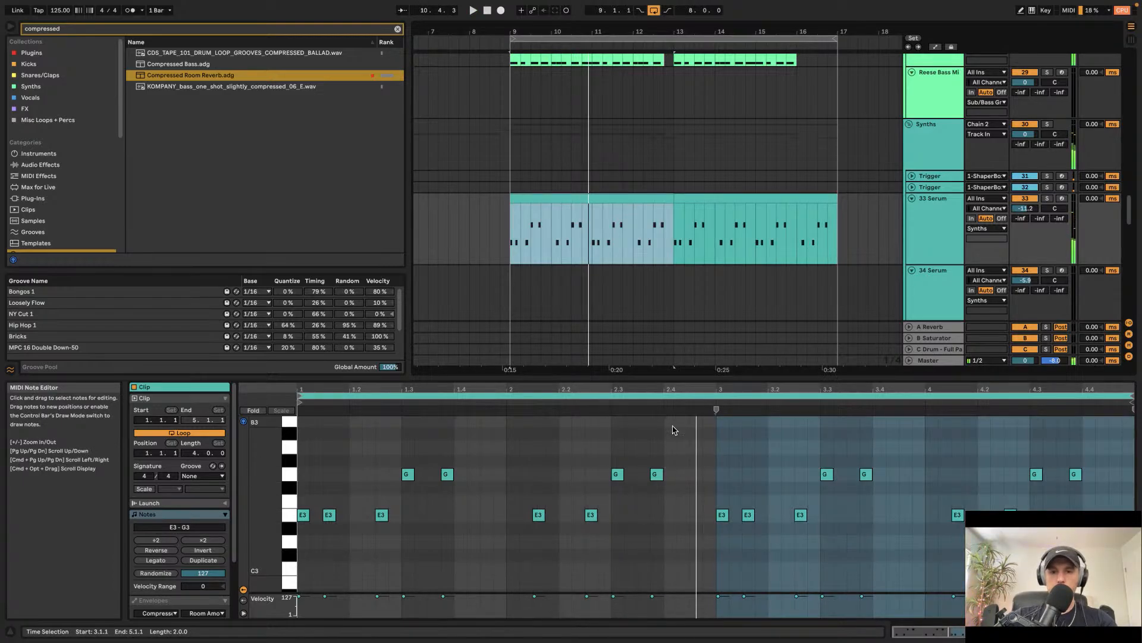
pyautogui.scroll(-10, 617, 207)
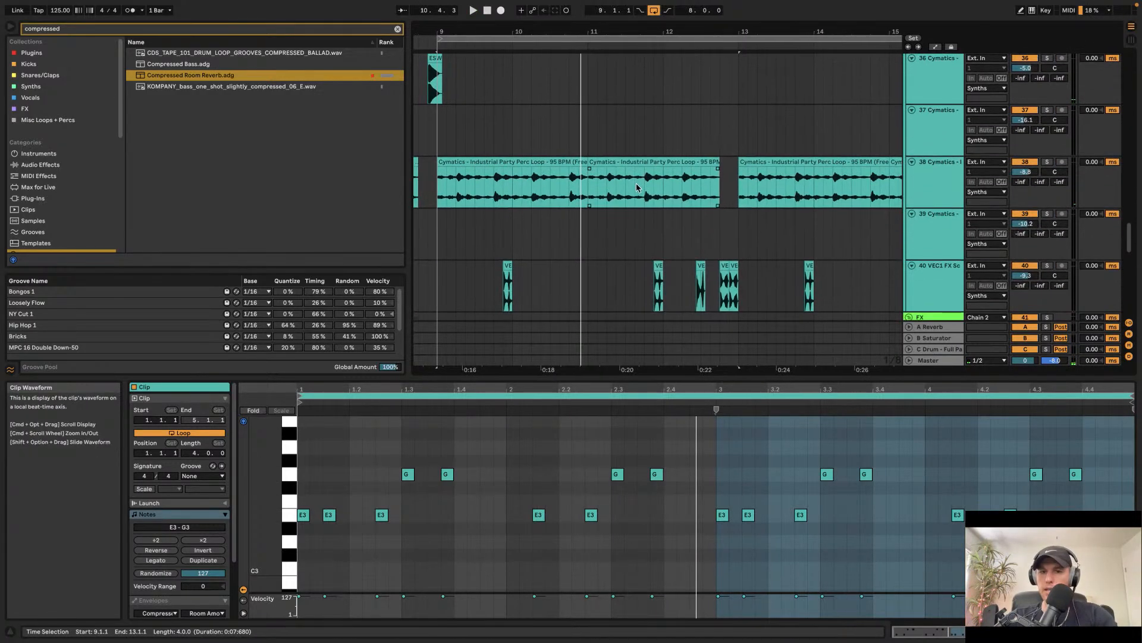
pyautogui.click(921, 289)
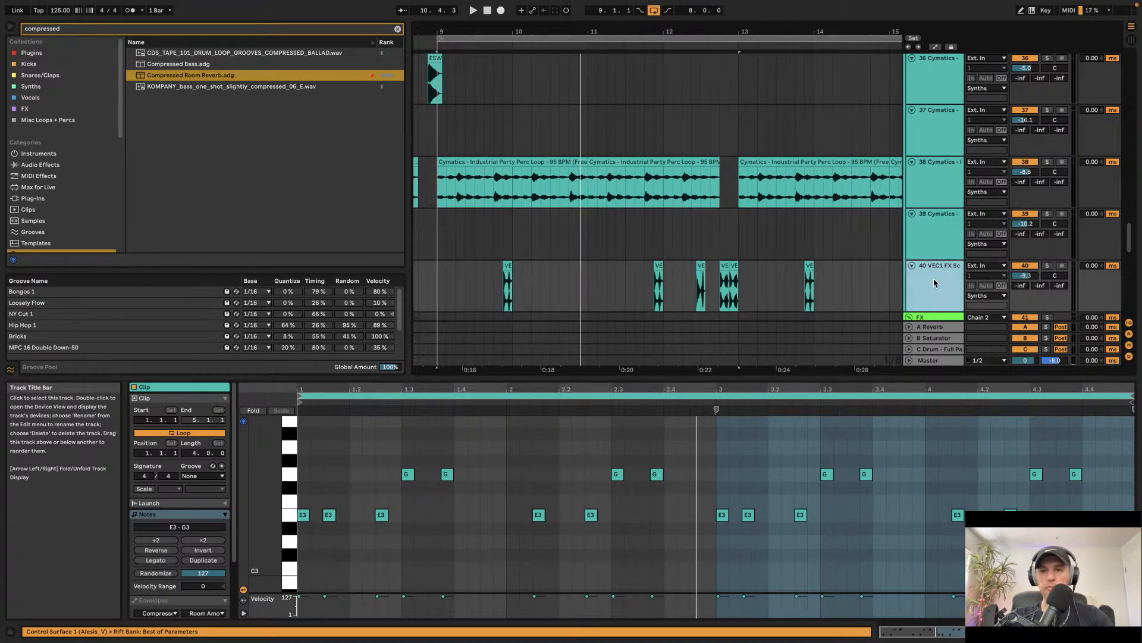
pyautogui.press('super+t')
# Step: Search the browser for "modular" and preview several of the modular sample results
pyautogui.press('super+f')
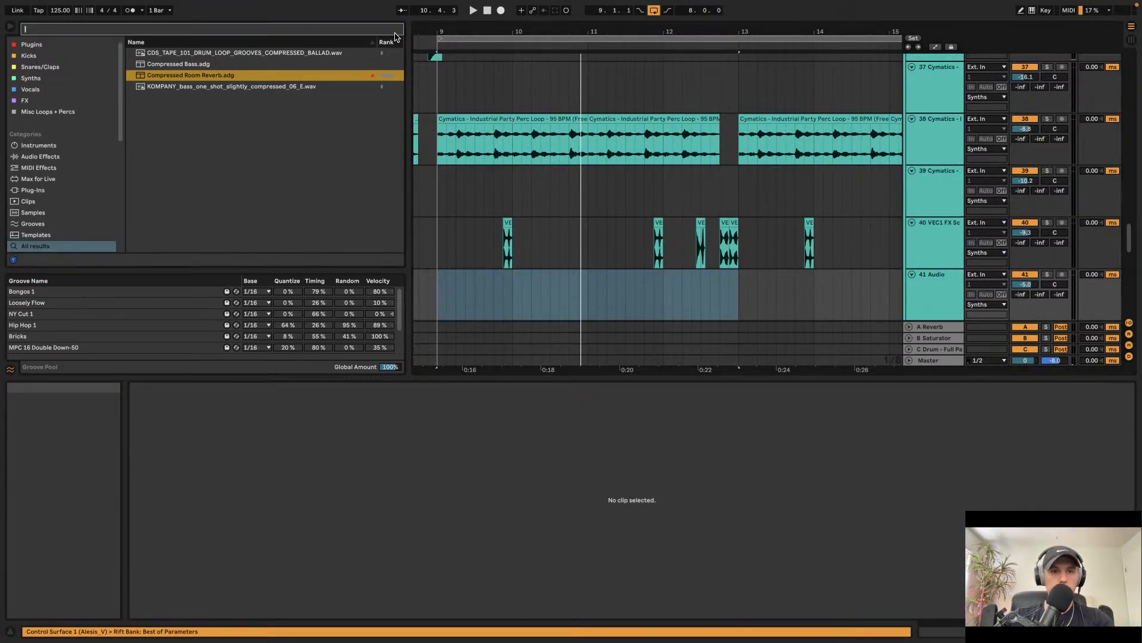
pyautogui.write('modular')
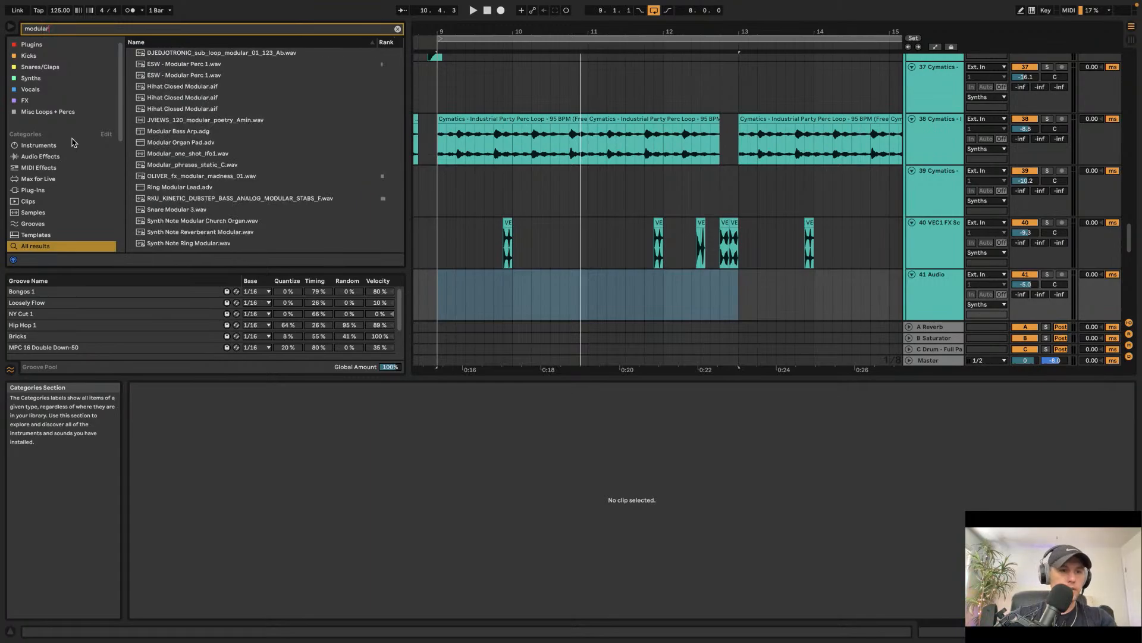
pyautogui.scroll(-5, 72, 141)
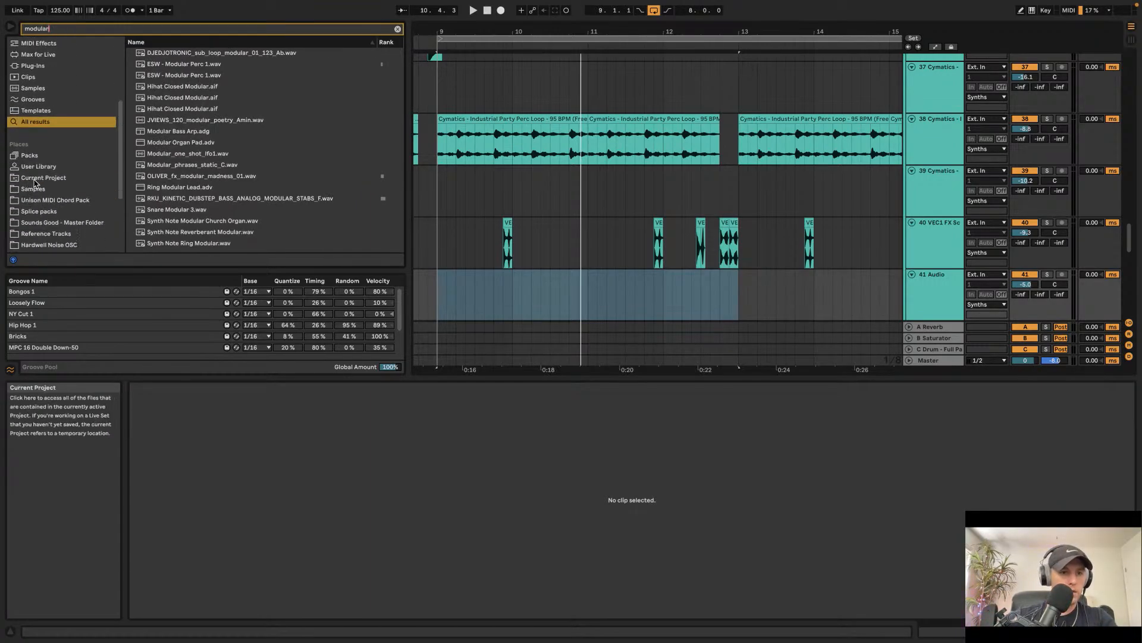
pyautogui.click(35, 189)
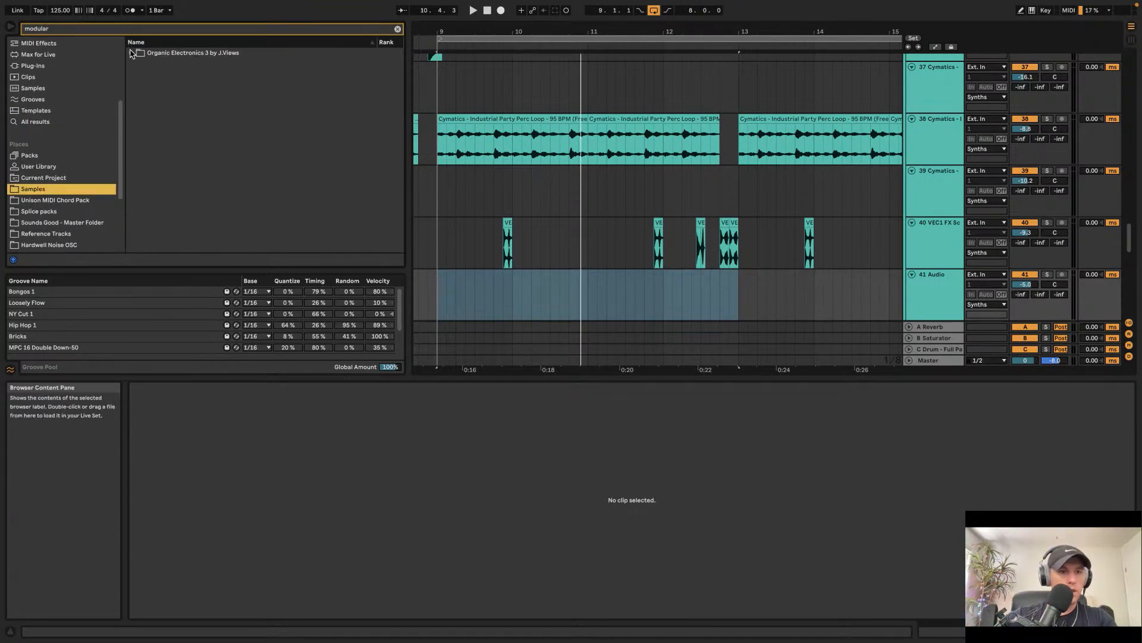
pyautogui.click(42, 122)
pyautogui.click(183, 108)
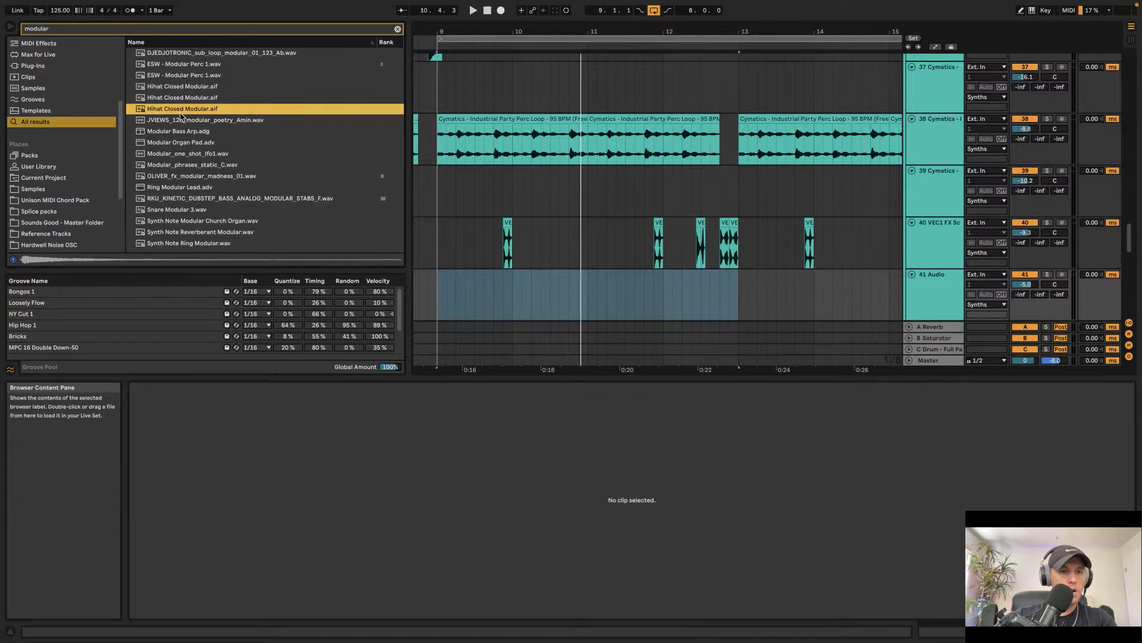
pyautogui.click(180, 176)
pyautogui.click(180, 155)
pyautogui.click(180, 167)
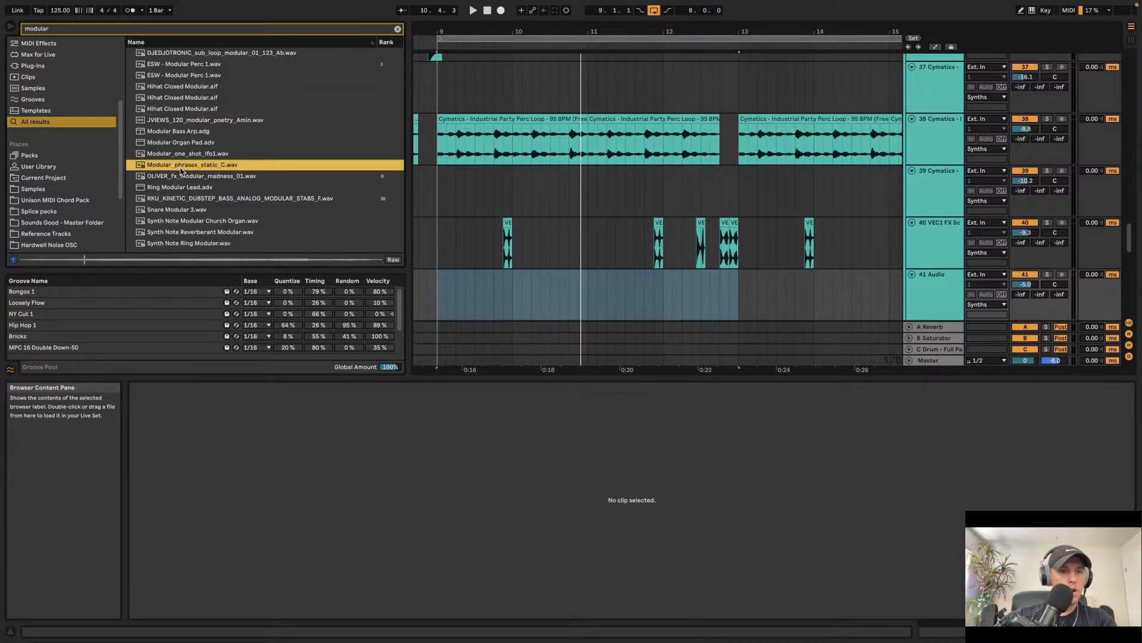
pyautogui.click(181, 233)
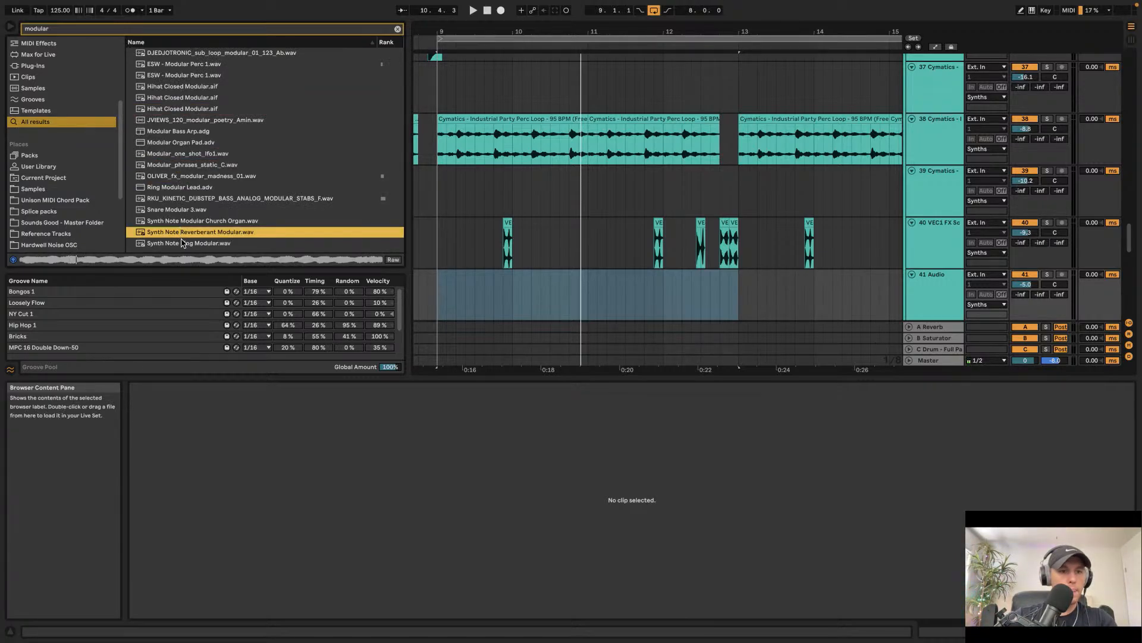
pyautogui.click(182, 243)
pyautogui.click(175, 200)
pyautogui.click(171, 212)
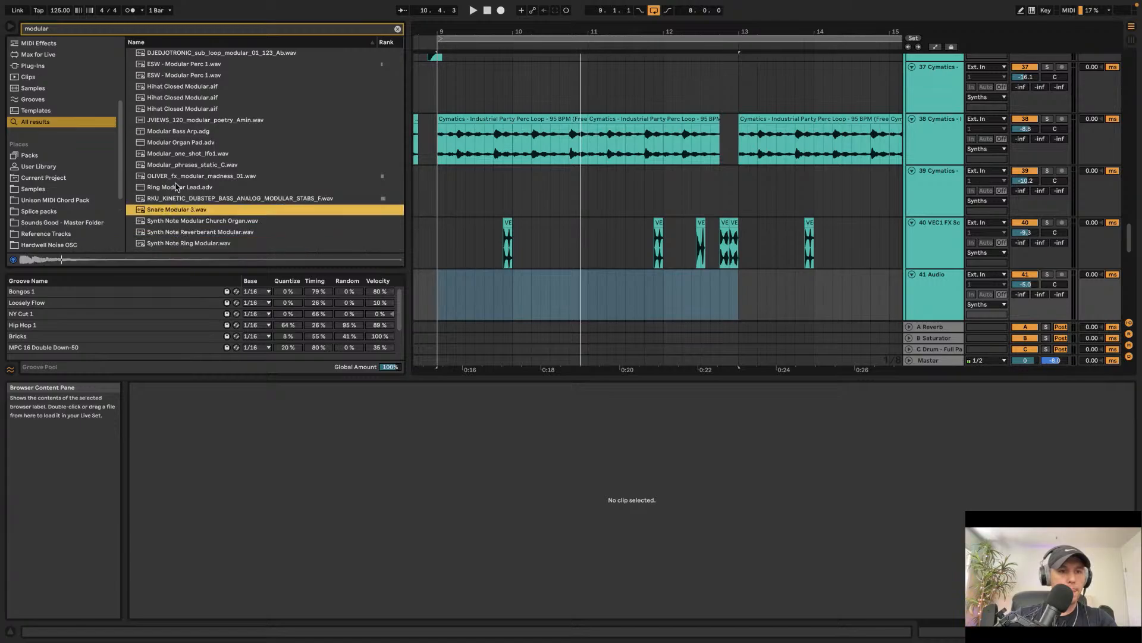
pyautogui.click(208, 202)
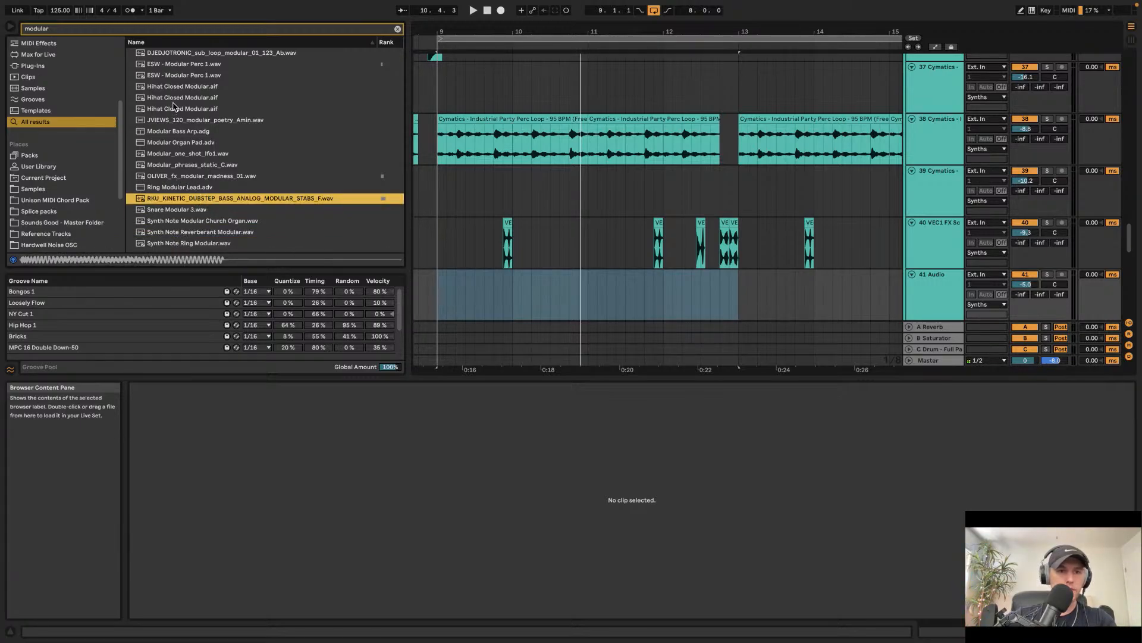
pyautogui.click(176, 64)
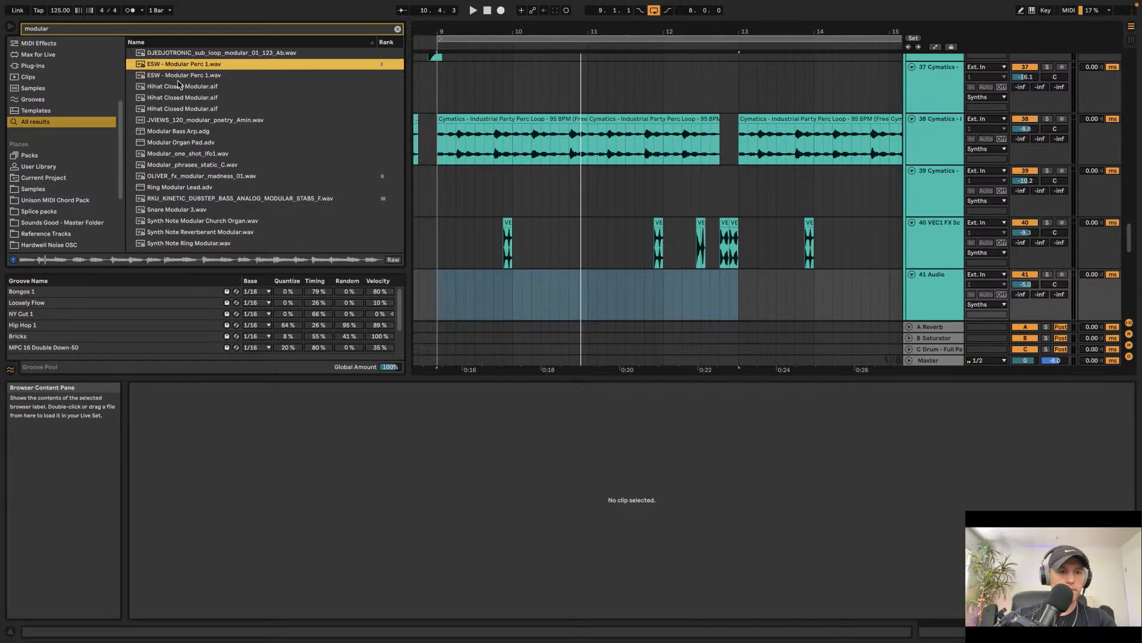
# Step: Place ESW - Modular Perc 1.wav on the new 41 Audio track starting around bar 10.4
pyautogui.scroll(8, 724, 218)
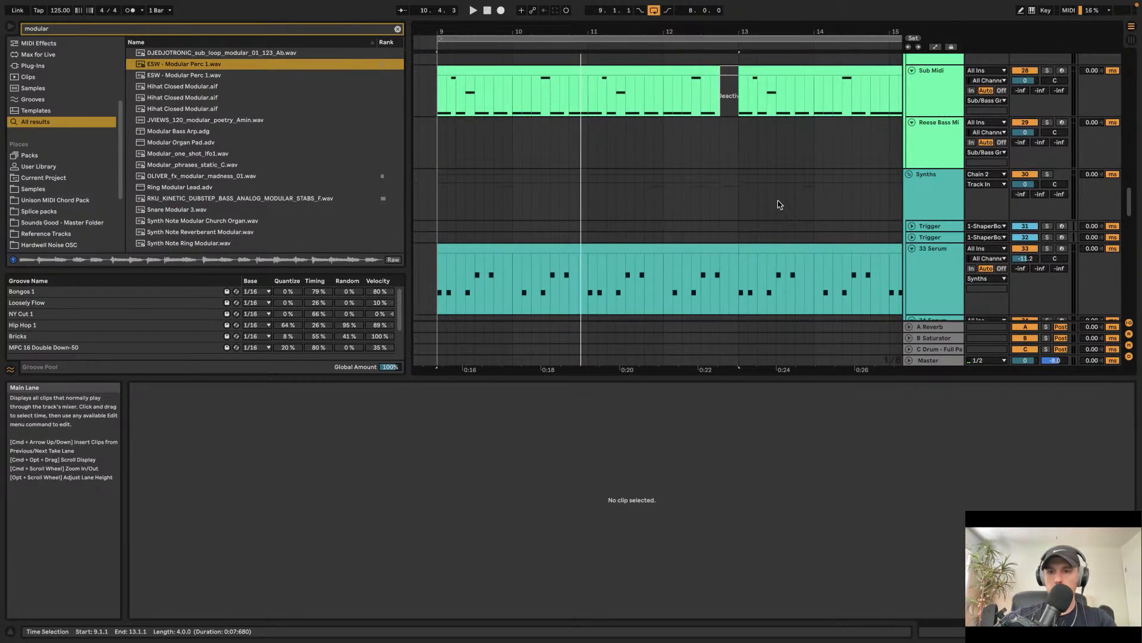
pyautogui.scroll(-4, 844, 210)
pyautogui.scroll(10, 934, 206)
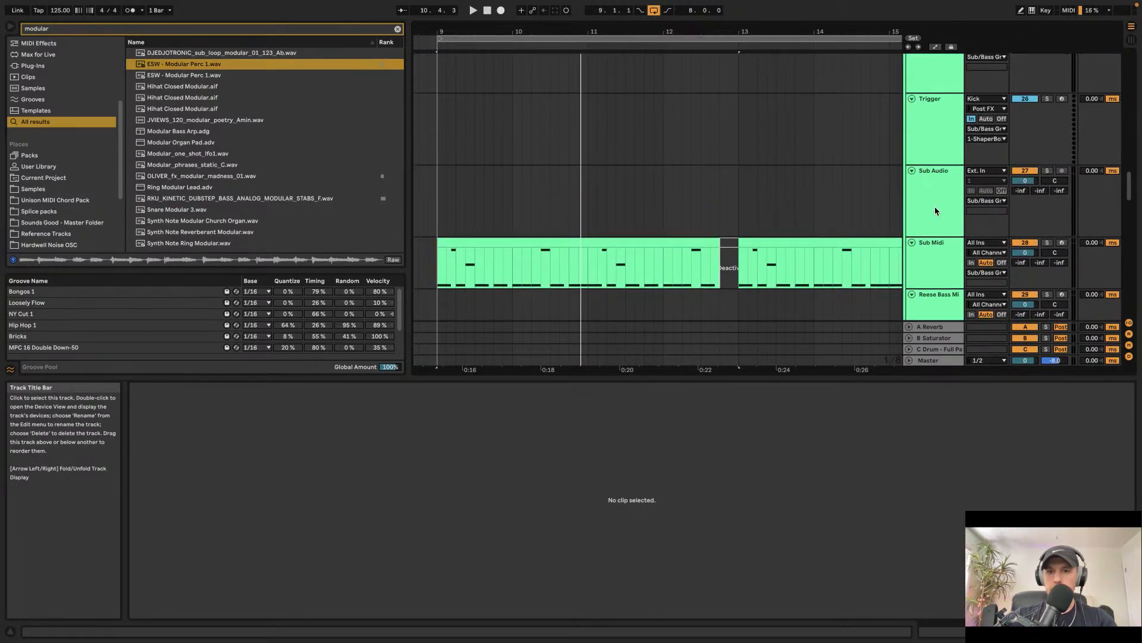
pyautogui.scroll(-10, 935, 214)
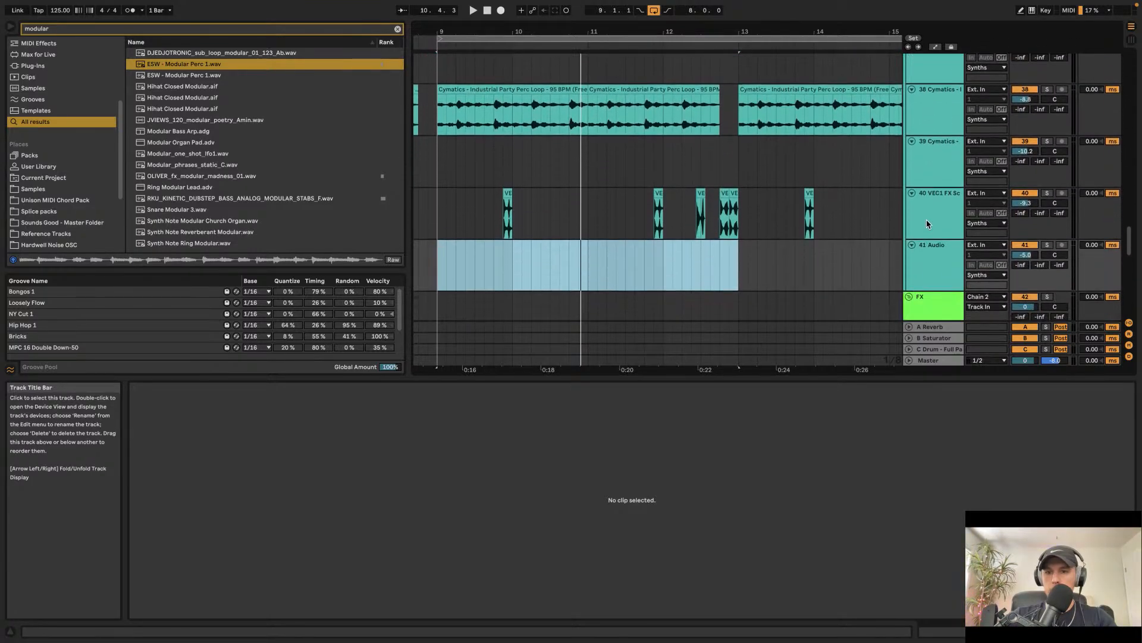
pyautogui.click(926, 273)
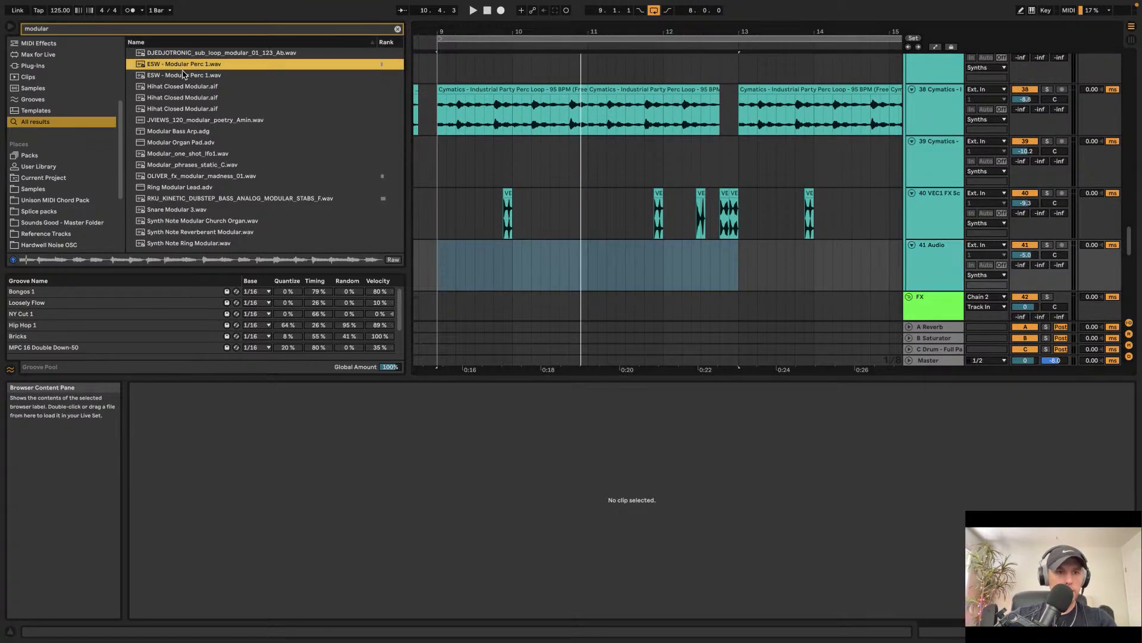
pyautogui.moveTo(336, 132); pyautogui.dragTo(570, 261)
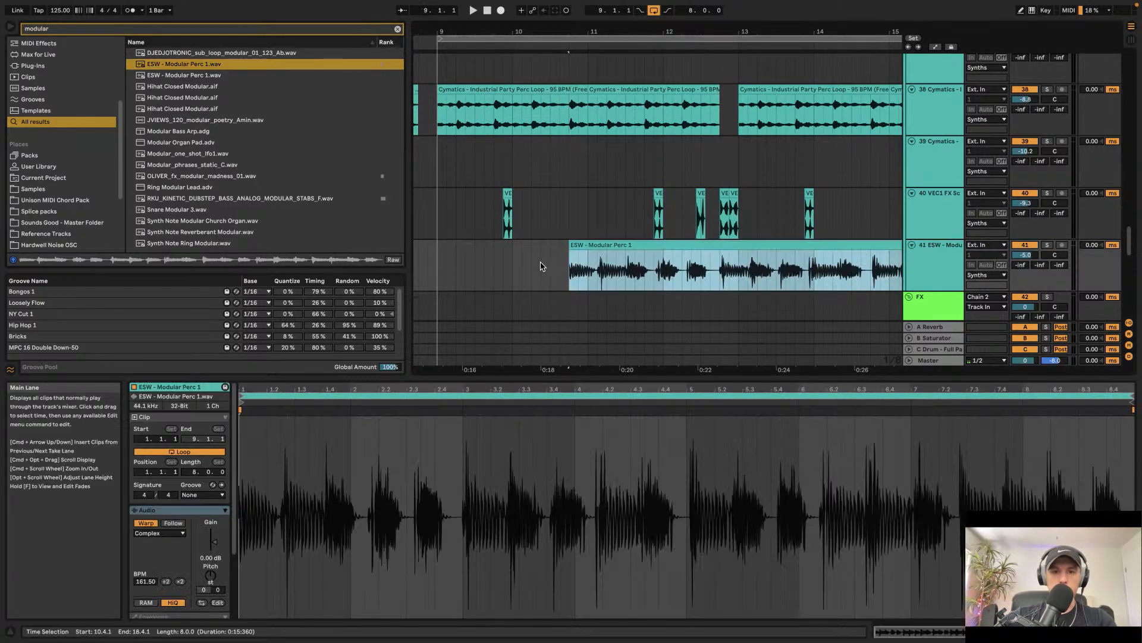
# Step: Play back the arrangement and select the short section of the perc clip from bar 12.4 to 13.1
pyautogui.click(541, 263)
pyautogui.click(589, 266)
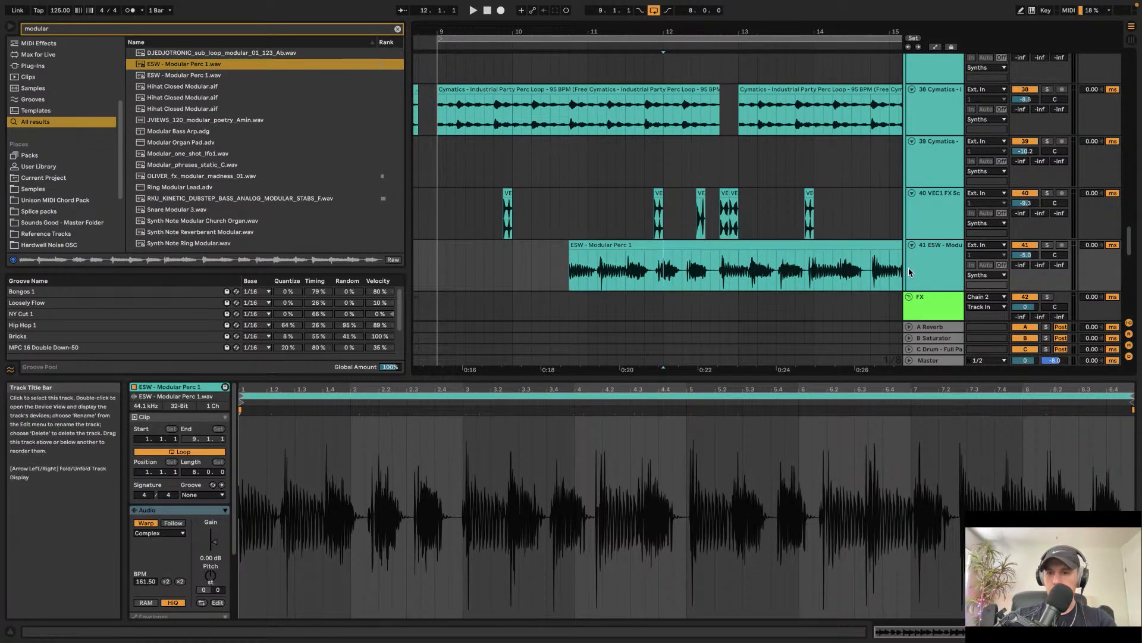
pyautogui.press('space')
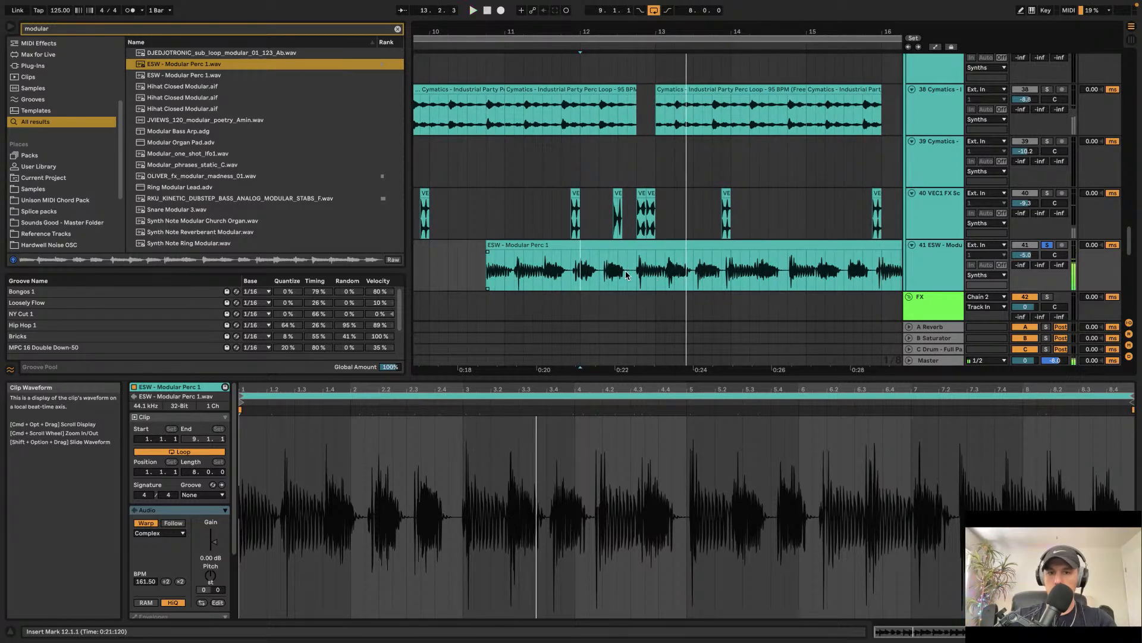
pyautogui.moveTo(638, 273); pyautogui.dragTo(659, 273)
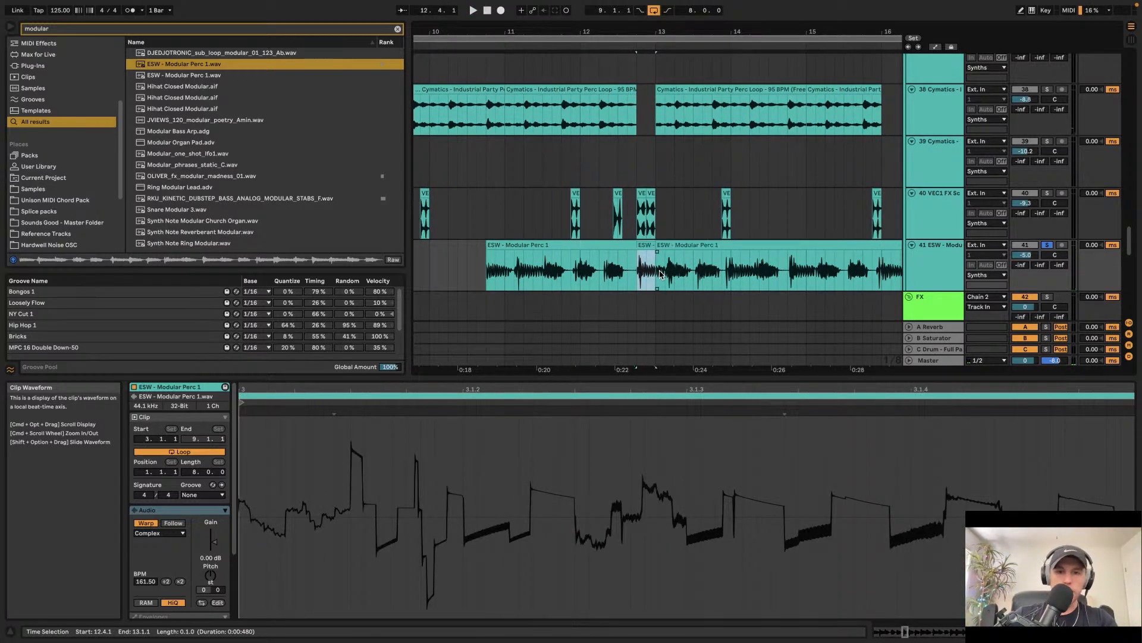
pyautogui.click(707, 269)
pyautogui.press('space')
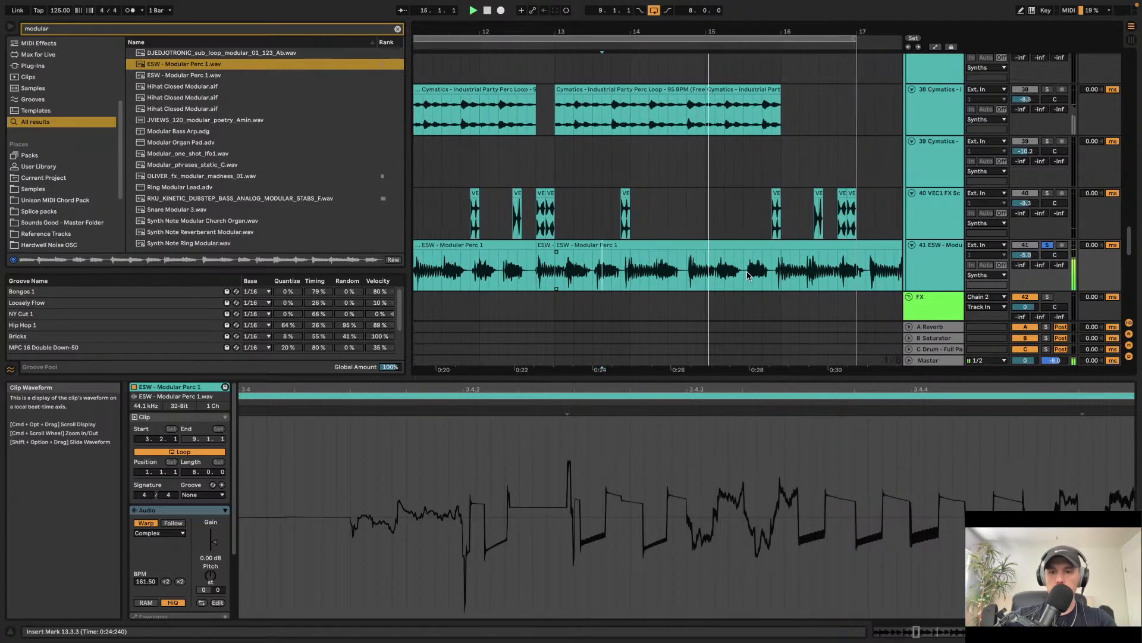
# Step: Delete the perc clip portions after bar 13 and before the selected slice, keeping only the short slice
pyautogui.click(739, 246)
pyautogui.press('Delete')
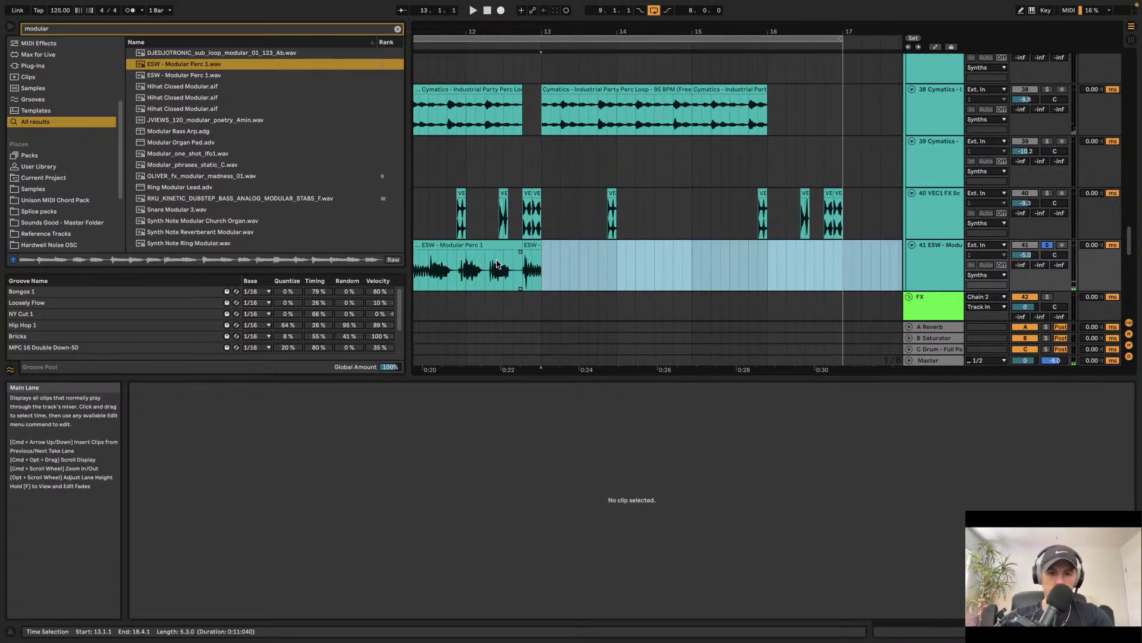
pyautogui.click(474, 246)
pyautogui.press('Delete')
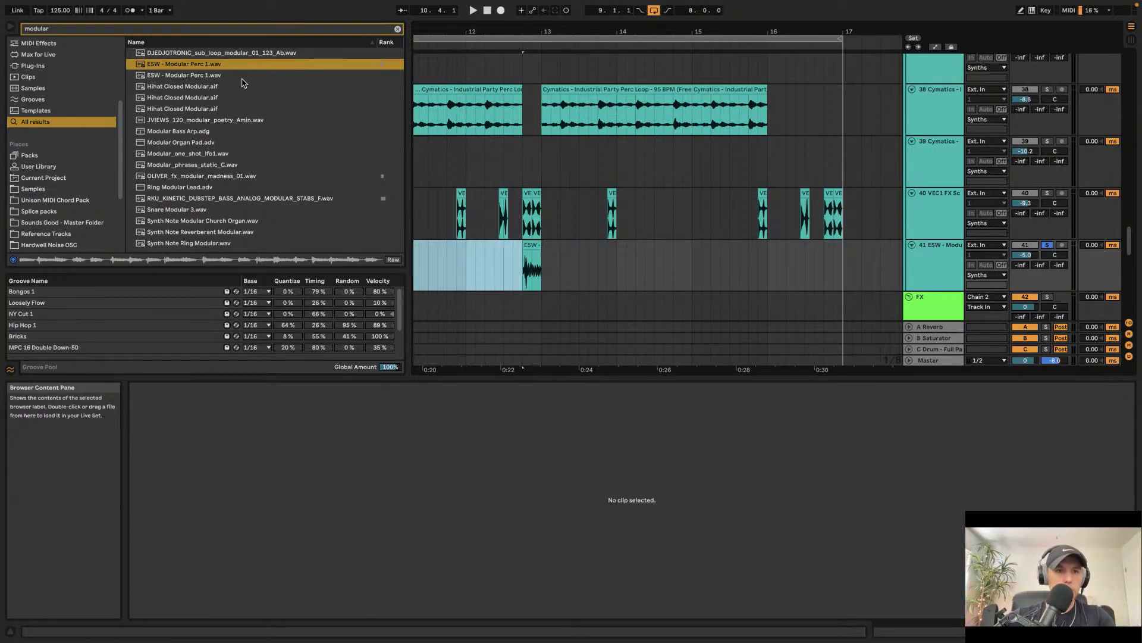
# Step: Preview modular samples and place DJEDJOTRONIC_sub_loop_modular_01_123_Ab.wav on the 41 track at about bar 14
pyautogui.click(219, 77)
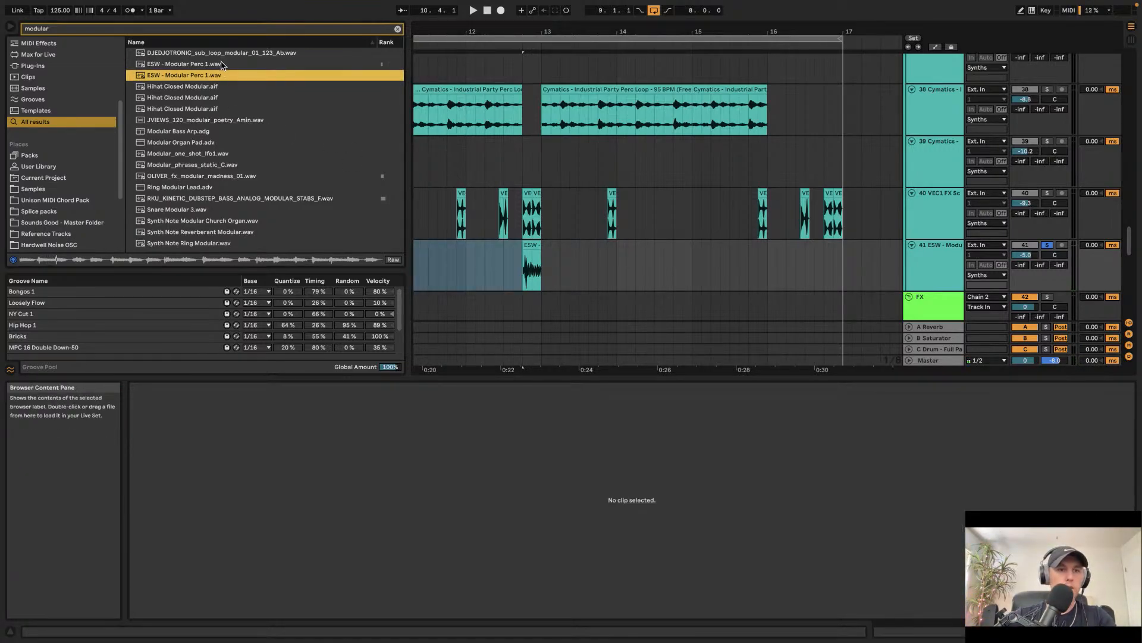
pyautogui.click(224, 54)
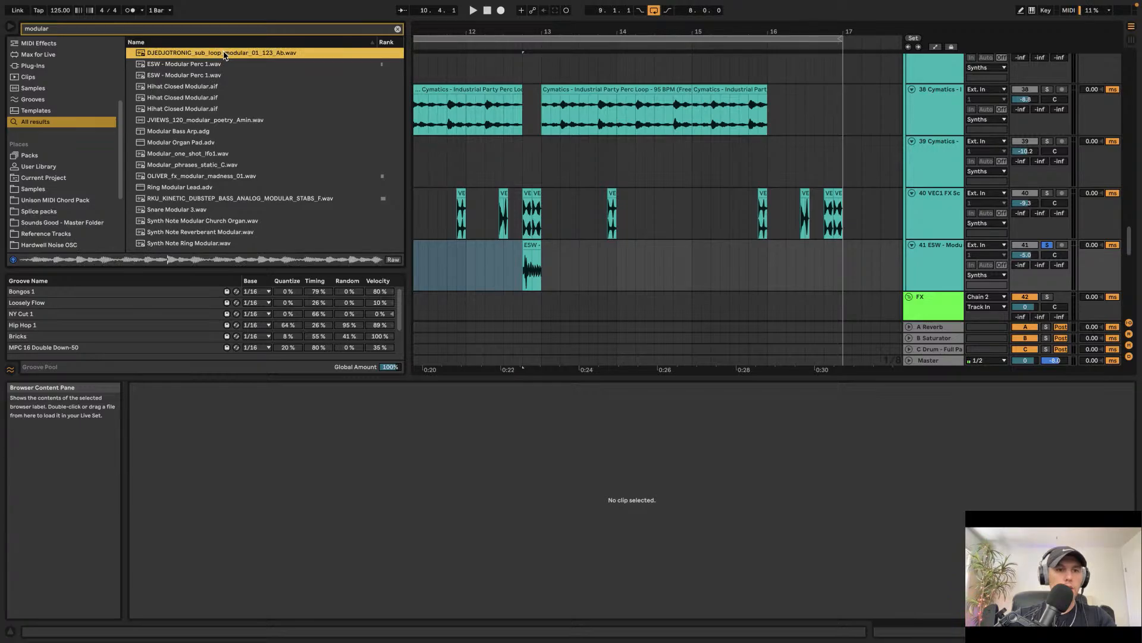
pyautogui.moveTo(225, 56); pyautogui.dragTo(617, 260)
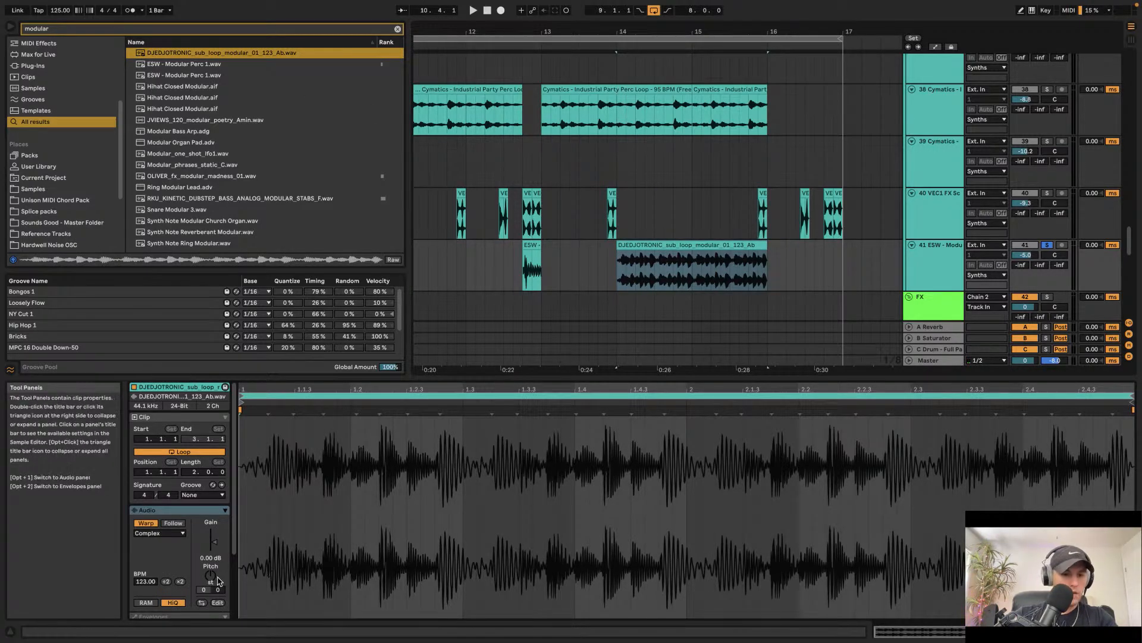
pyautogui.click(399, 29)
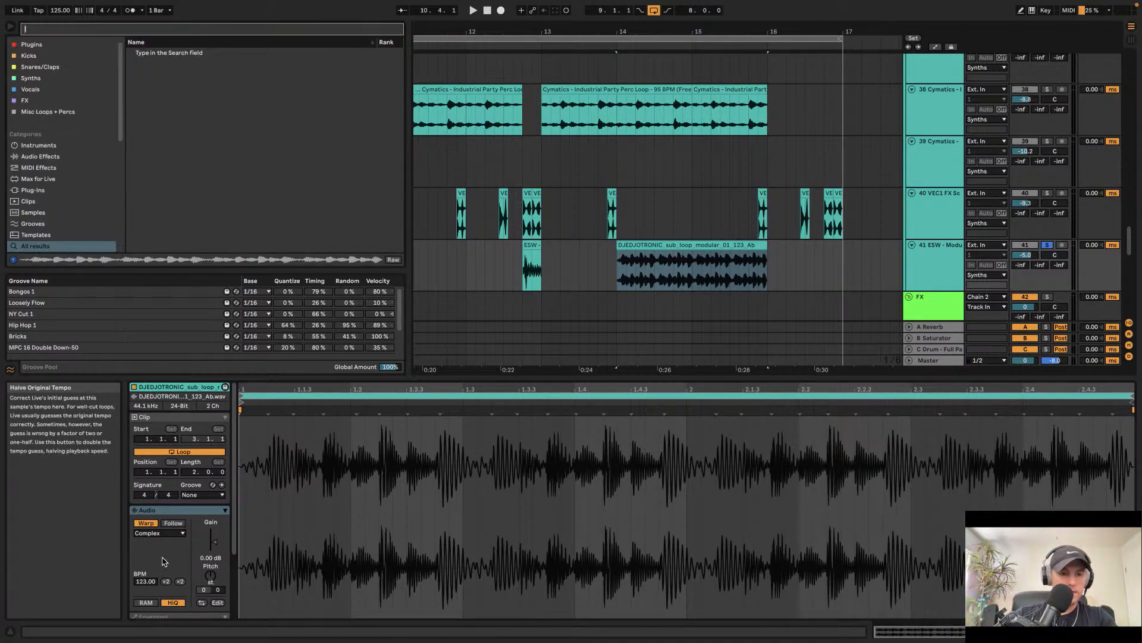
pyautogui.scroll(-4, 45, 206)
pyautogui.click(55, 216)
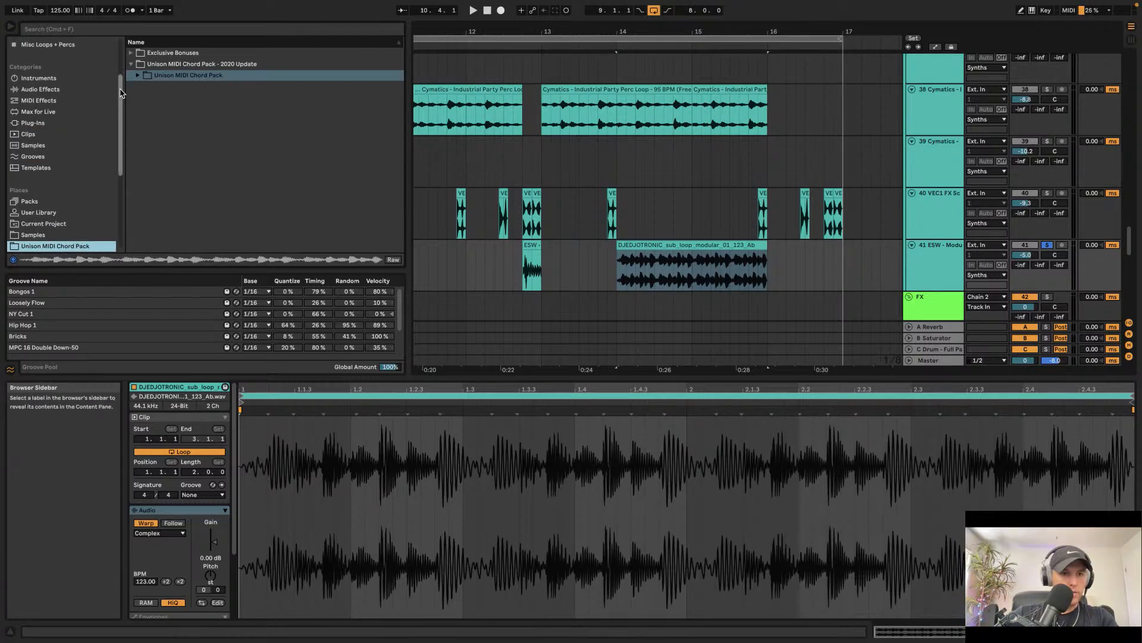
pyautogui.click(139, 76)
pyautogui.click(146, 143)
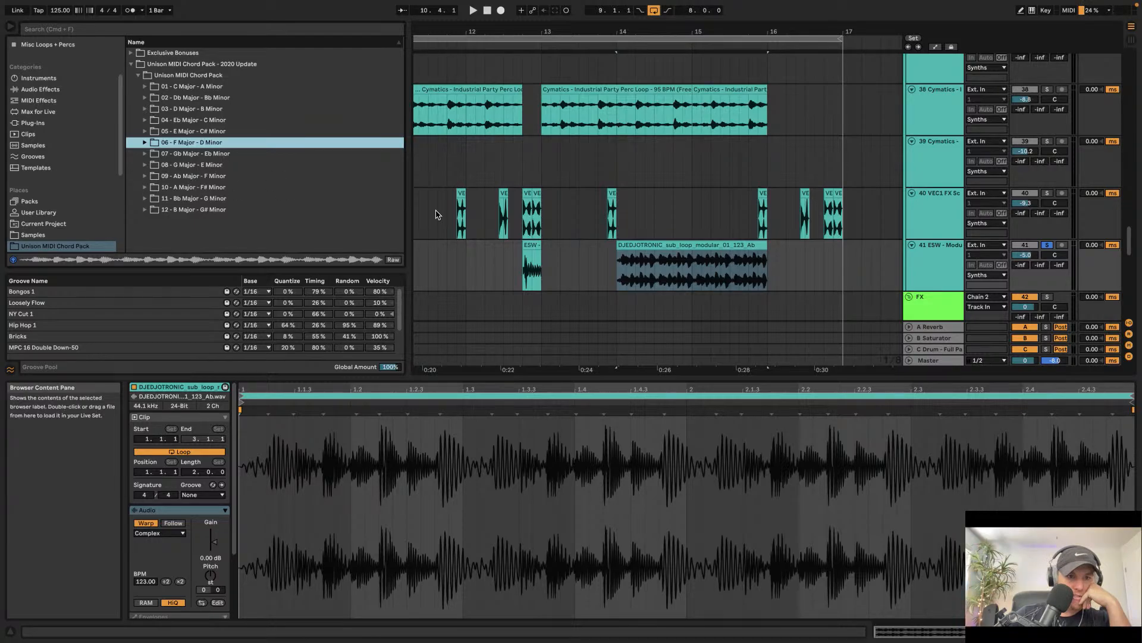
# Step: Move the sub loop clip earlier so it starts at about bar 10.3 and play it back
pyautogui.click(688, 245)
pyautogui.click(216, 575)
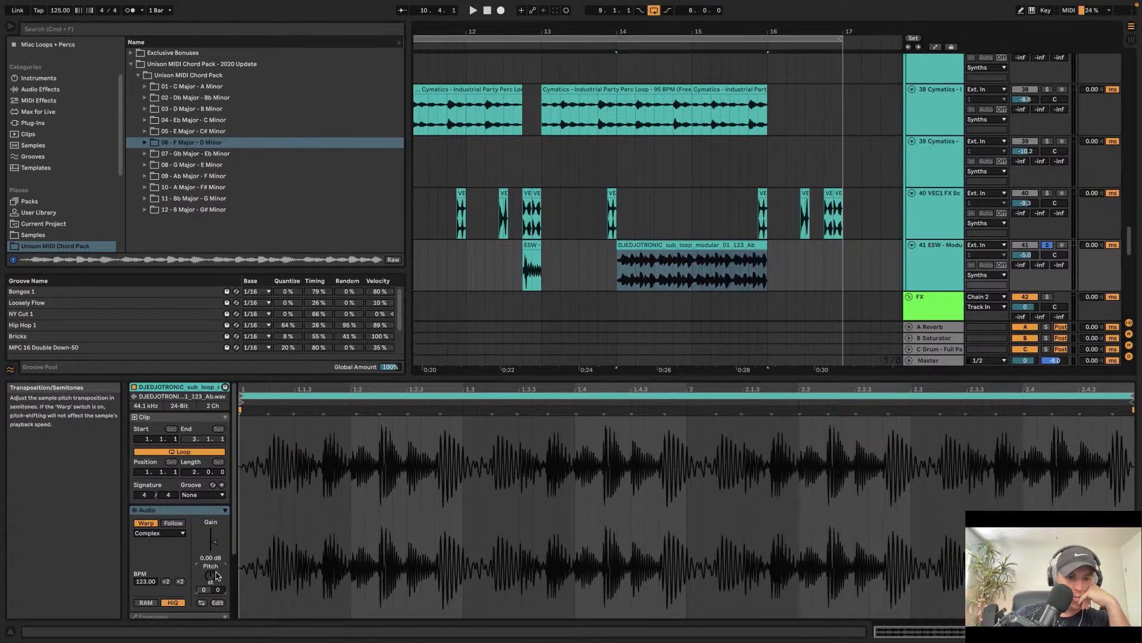
pyautogui.press('space')
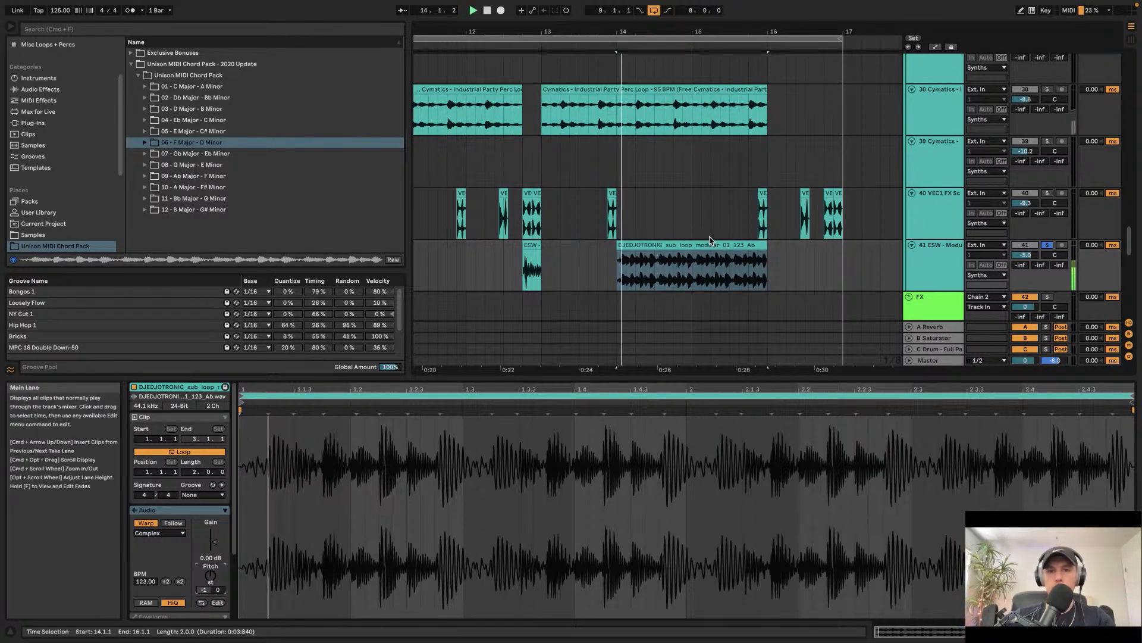
pyautogui.moveTo(694, 245); pyautogui.dragTo(456, 250)
pyautogui.press('space')
pyautogui.hscroll(-2, 629, 247)
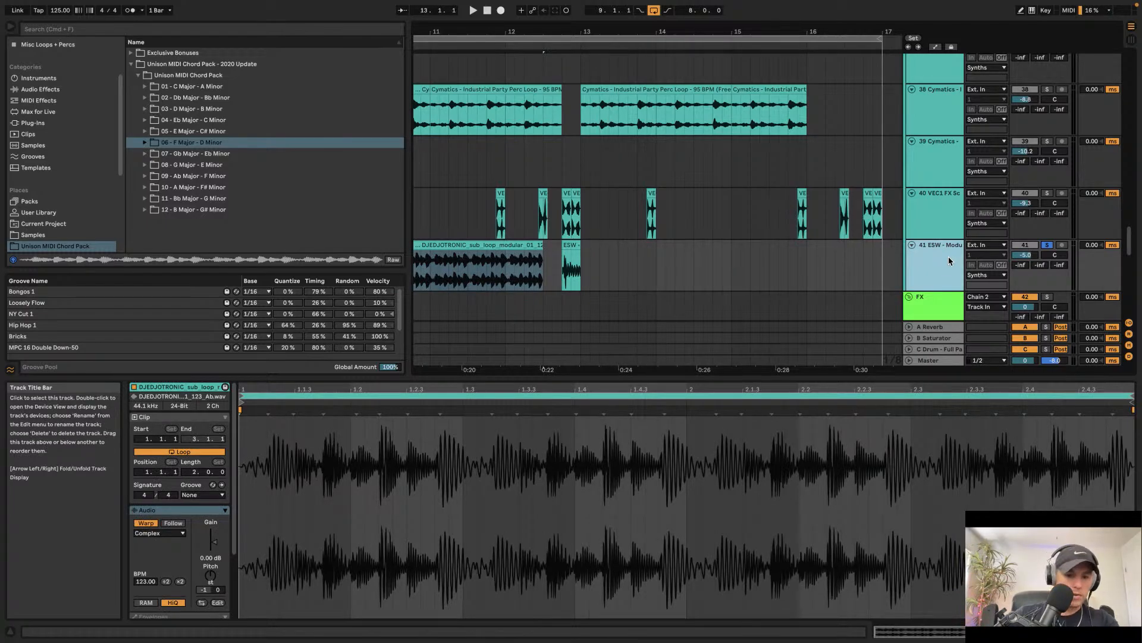
# Step: Insert a new audio track and rename it Modular 2
pyautogui.hotkey('ctrl', 't')
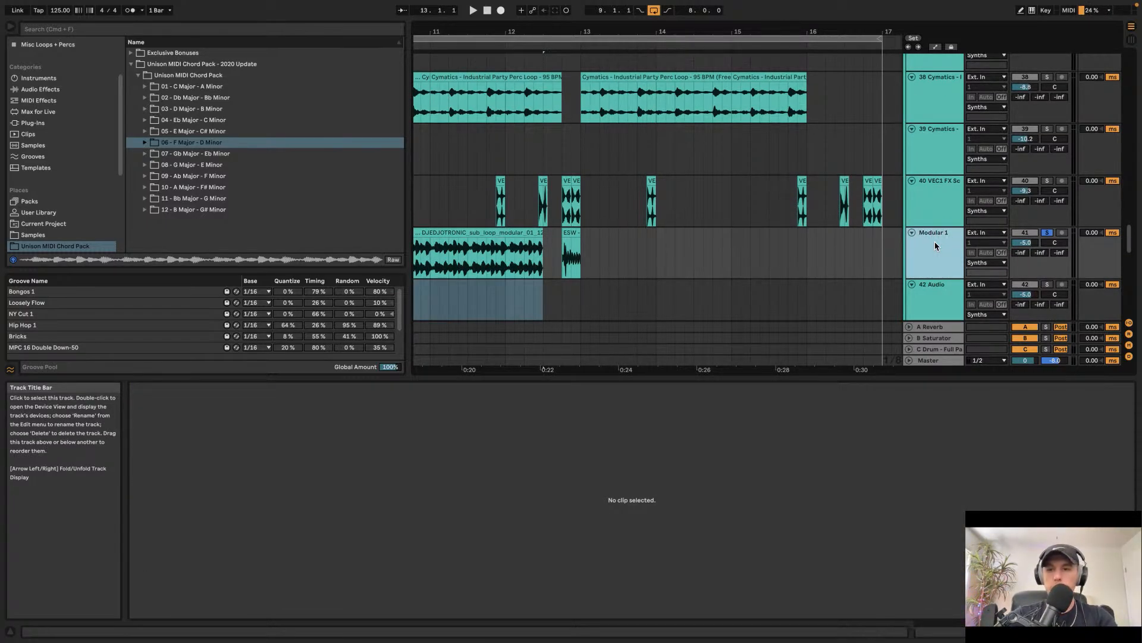
pyautogui.click(936, 292)
pyautogui.hotkey('ctrl', 'r')
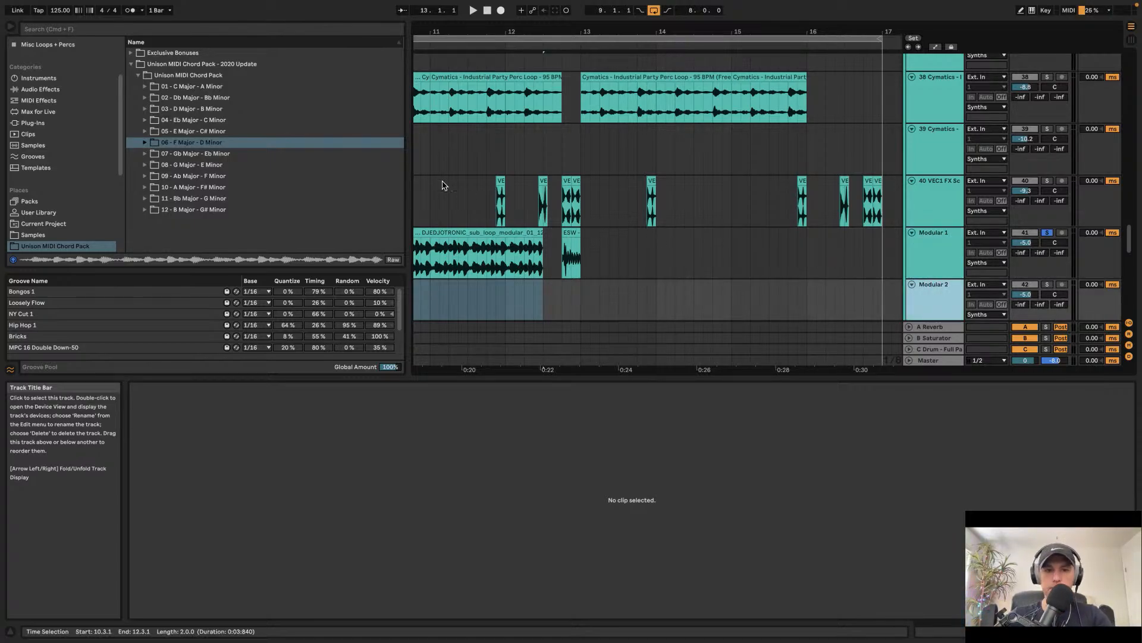
# Step: Move the sub loop clip onto the Modular 2 track starting at bar 9
pyautogui.scroll(-5, 446, 184)
pyautogui.hscroll(-3, 446, 183)
pyautogui.click(535, 110)
pyautogui.moveTo(534, 111); pyautogui.dragTo(594, 197)
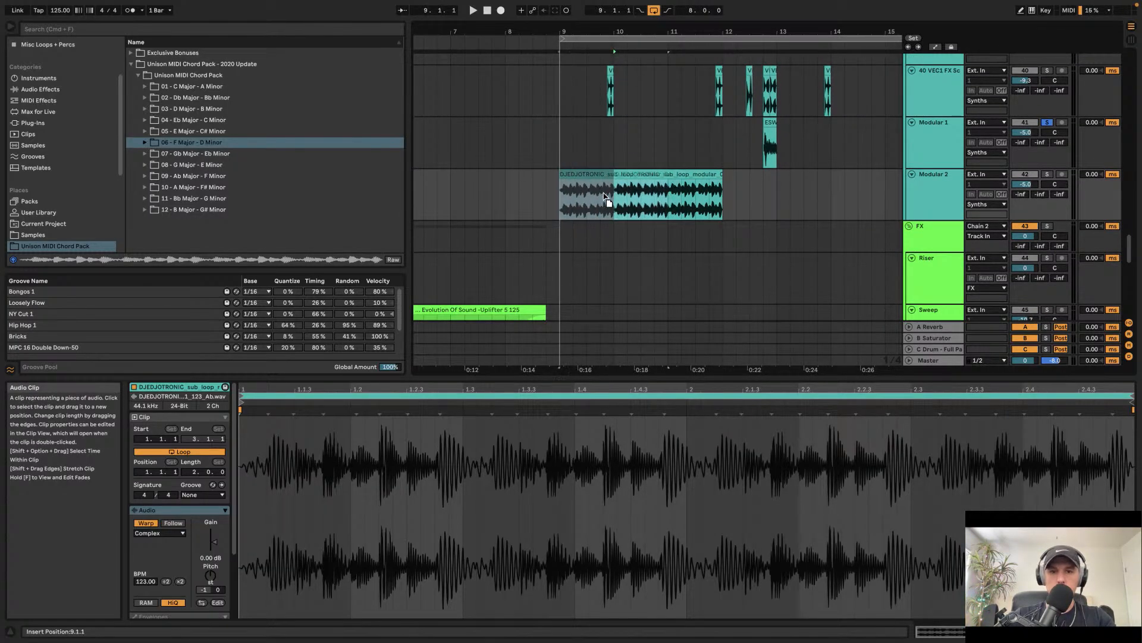
# Step: Solo the Modular 2 track and play back the sub loop
pyautogui.click(1048, 173)
pyautogui.press('space')
pyautogui.press('space')
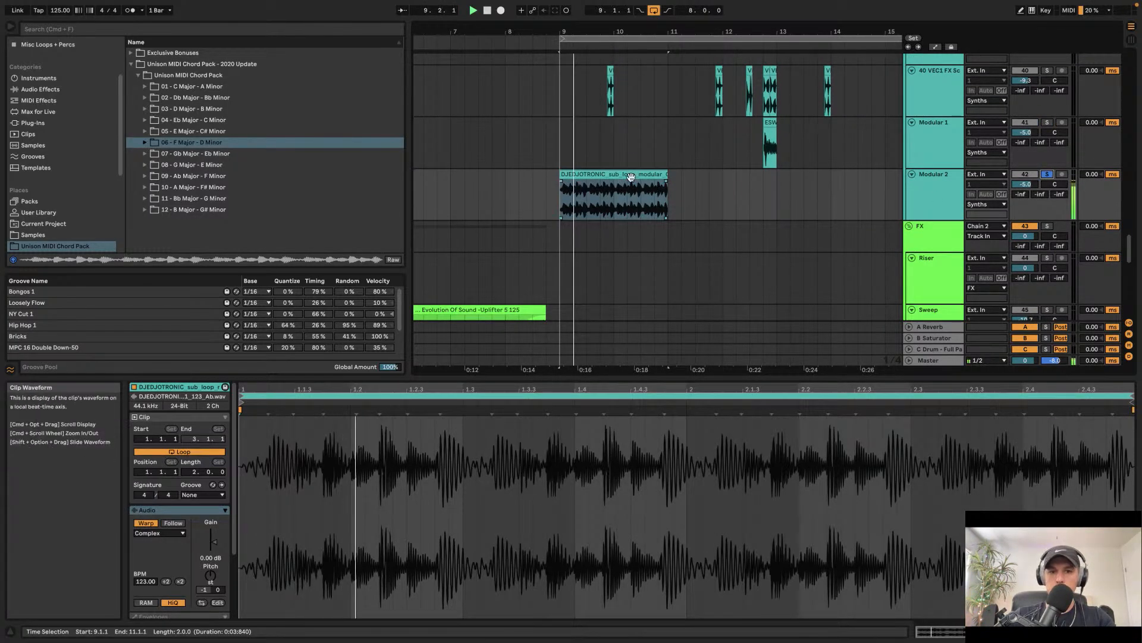
pyautogui.press('space')
pyautogui.scroll(8, 570, 179)
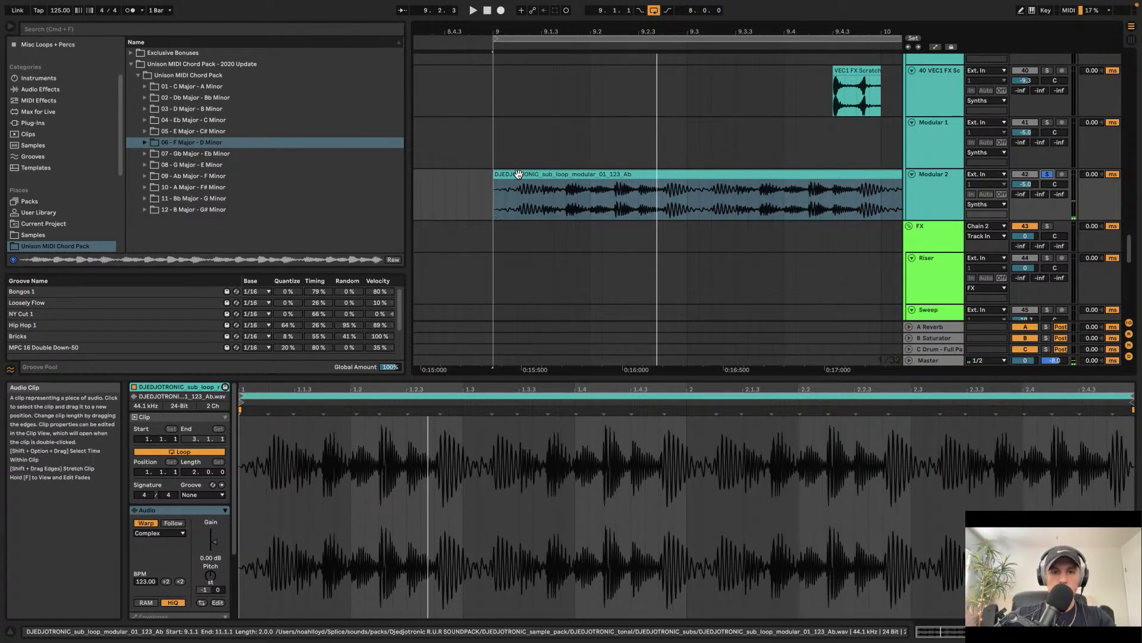
# Step: Split out and deactivate the short sub loop slice from bar 9.2.4 to 9.3.1, auditioning the result
pyautogui.moveTo(495, 196); pyautogui.dragTo(688, 196)
pyautogui.click(576, 199)
pyautogui.press('super+e')
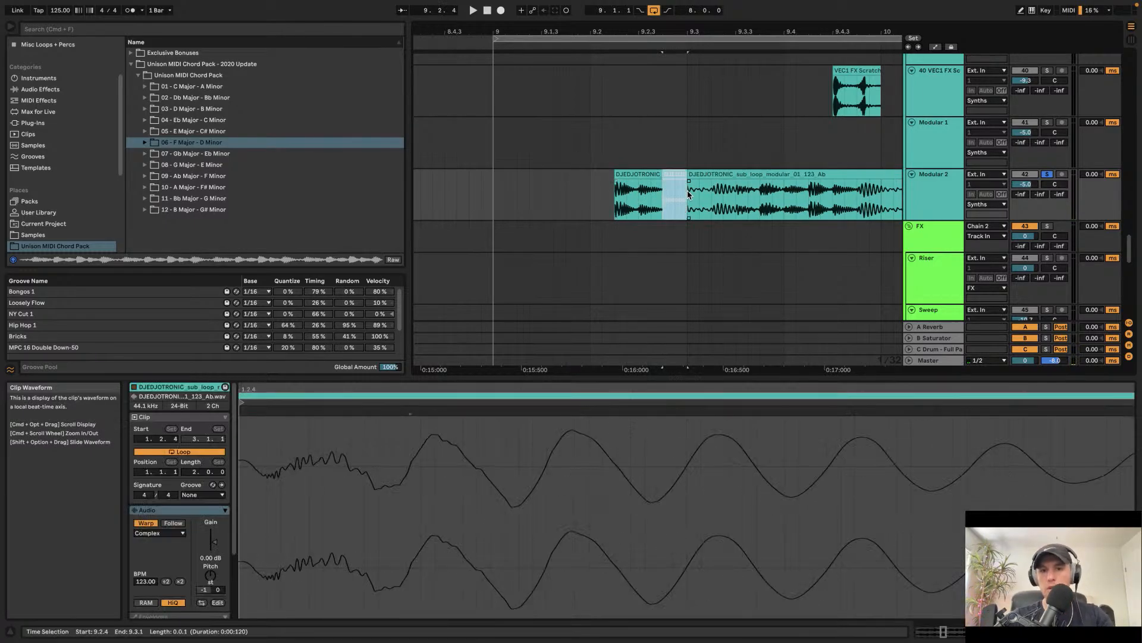
pyautogui.click(590, 193)
pyautogui.press('space')
pyautogui.press('space')
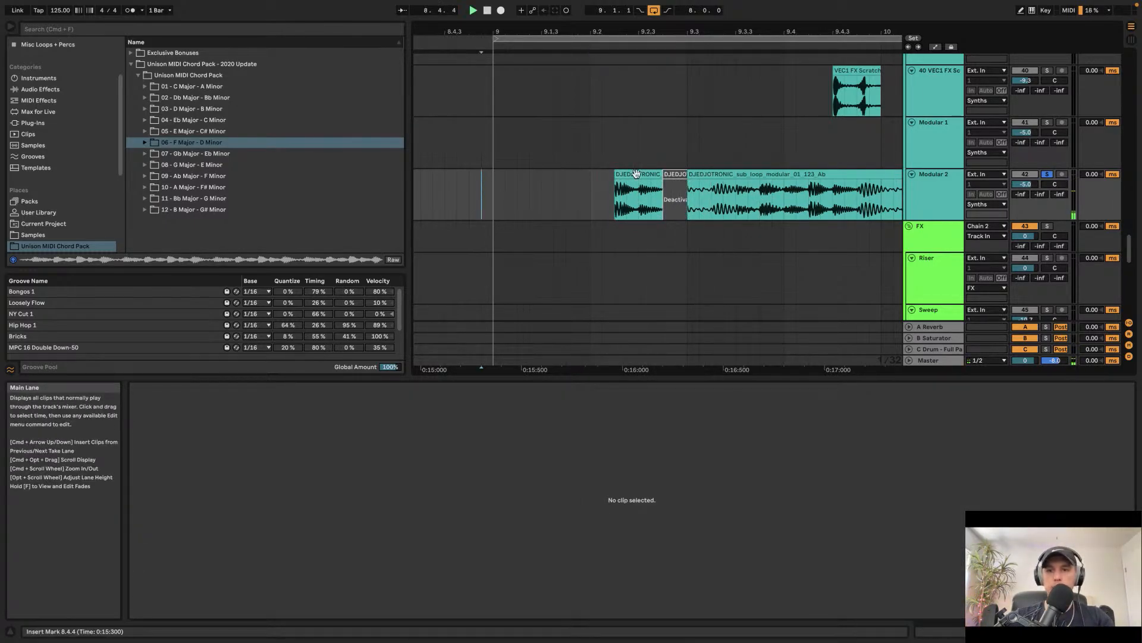
pyautogui.press('space')
# Step: Deactivate the sub loop section from bar 9.3.1 to 9.4.1
pyautogui.click(698, 176)
pyautogui.hscroll(5, 694, 176)
pyautogui.scroll(-2, 693, 176)
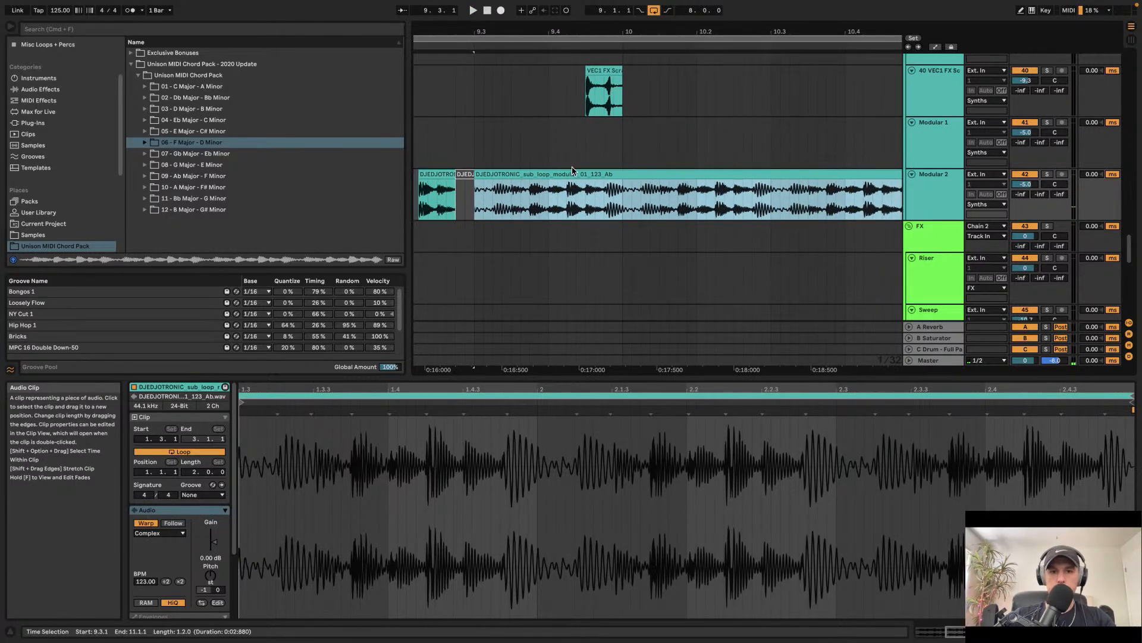
pyautogui.moveTo(546, 202); pyautogui.dragTo(474, 206)
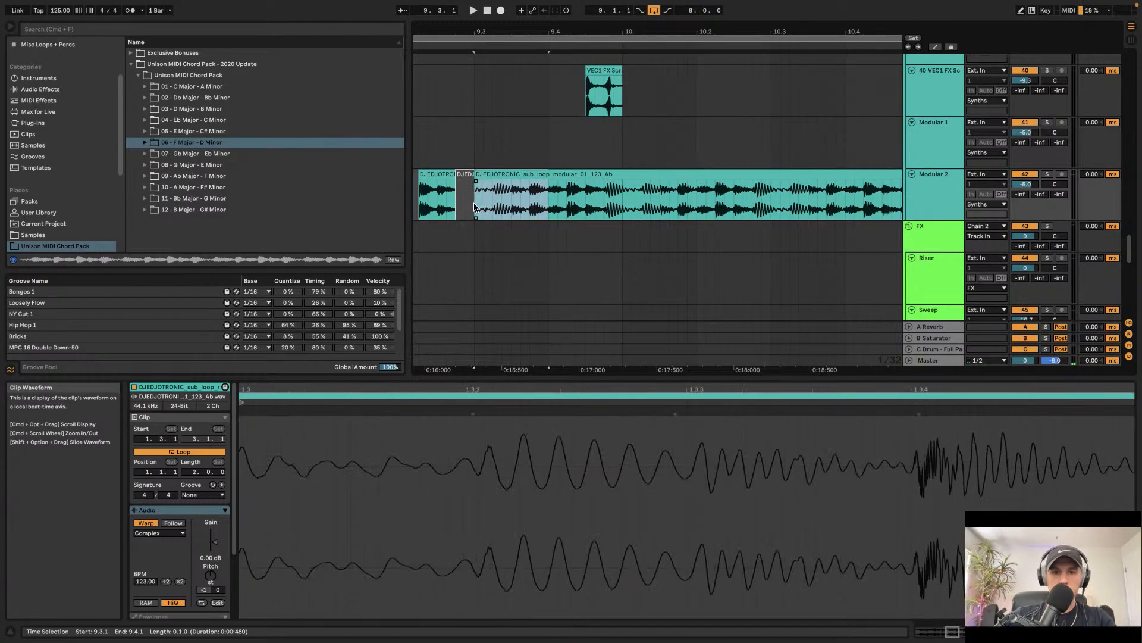
pyautogui.press('0')
pyautogui.press('space')
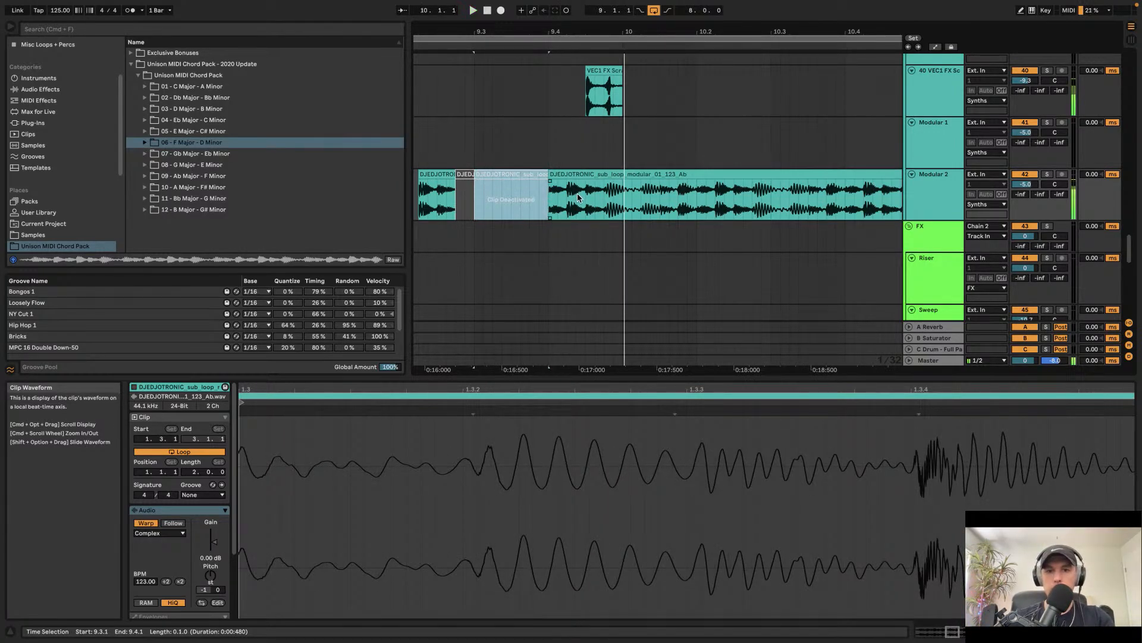
# Step: Split the sub loop at bar 10 and delete the remainder after the split
pyautogui.click(623, 194)
pyautogui.press('super+e')
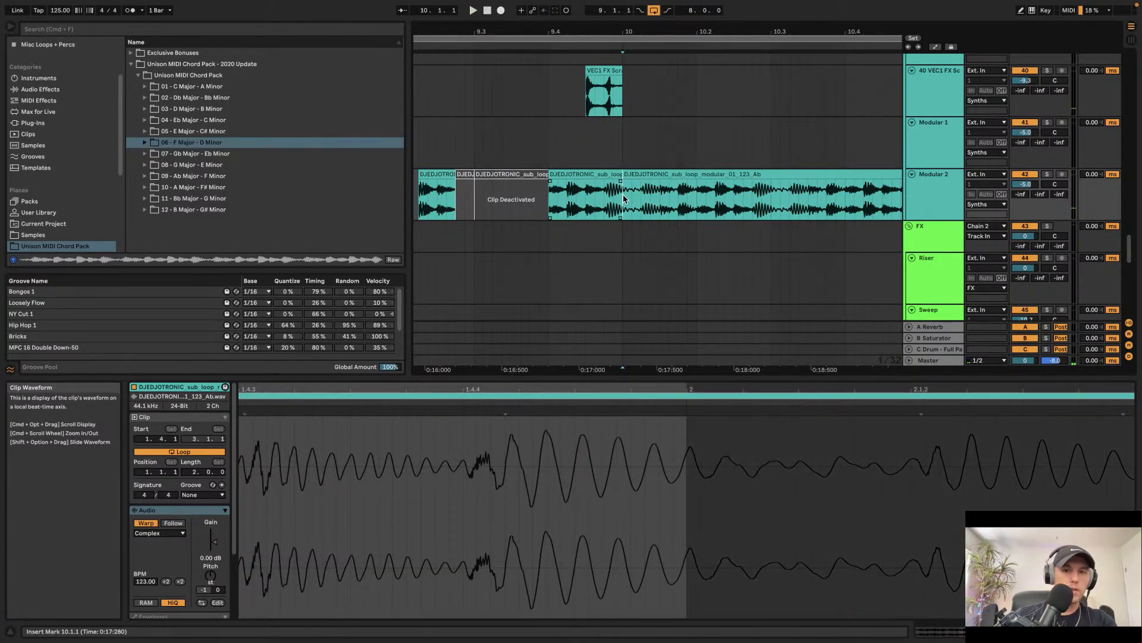
pyautogui.click(638, 176)
pyautogui.press('Delete')
pyautogui.press('-')
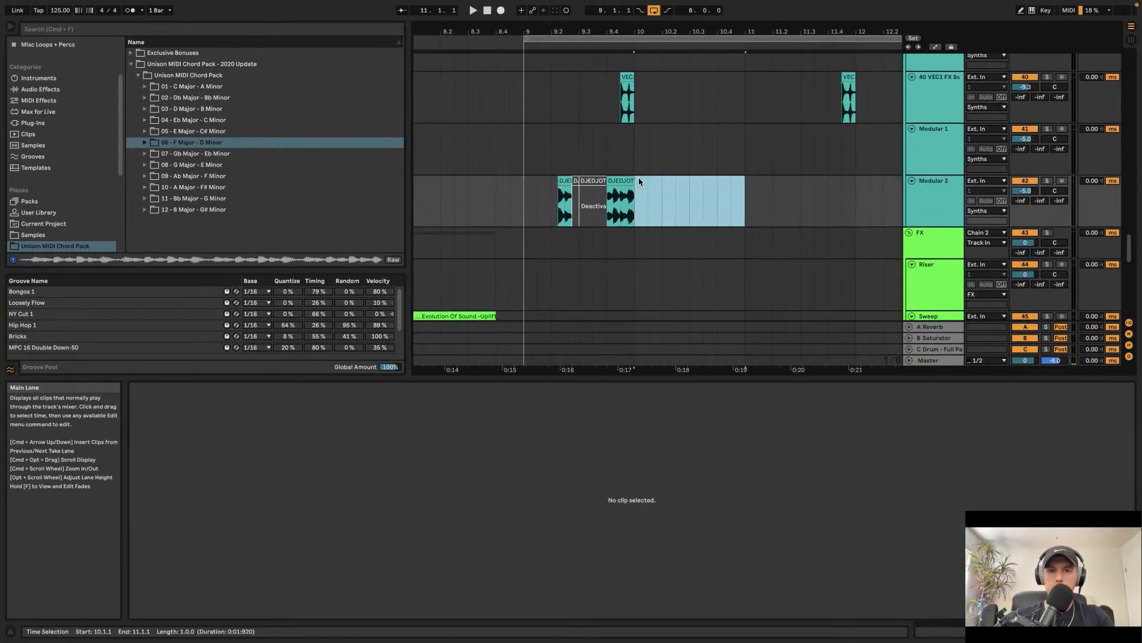
# Step: Duplicate the one-bar sub loop pattern from bar 9 six times and delete the final copy
pyautogui.moveTo(635, 194); pyautogui.dragTo(523, 191)
pyautogui.press('super+d')
pyautogui.press('super+d')
pyautogui.press('super+d')
pyautogui.press('super+d')
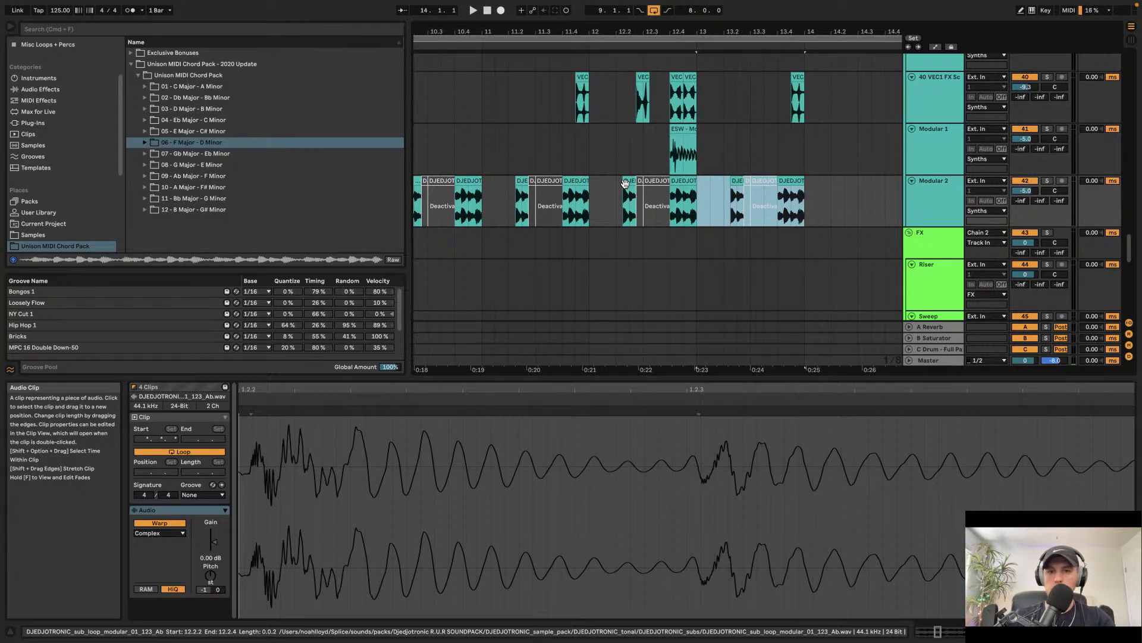
pyautogui.press('super+d')
pyautogui.press('super+d')
pyautogui.press('super+d')
pyautogui.press('super+d')
pyautogui.press('Delete')
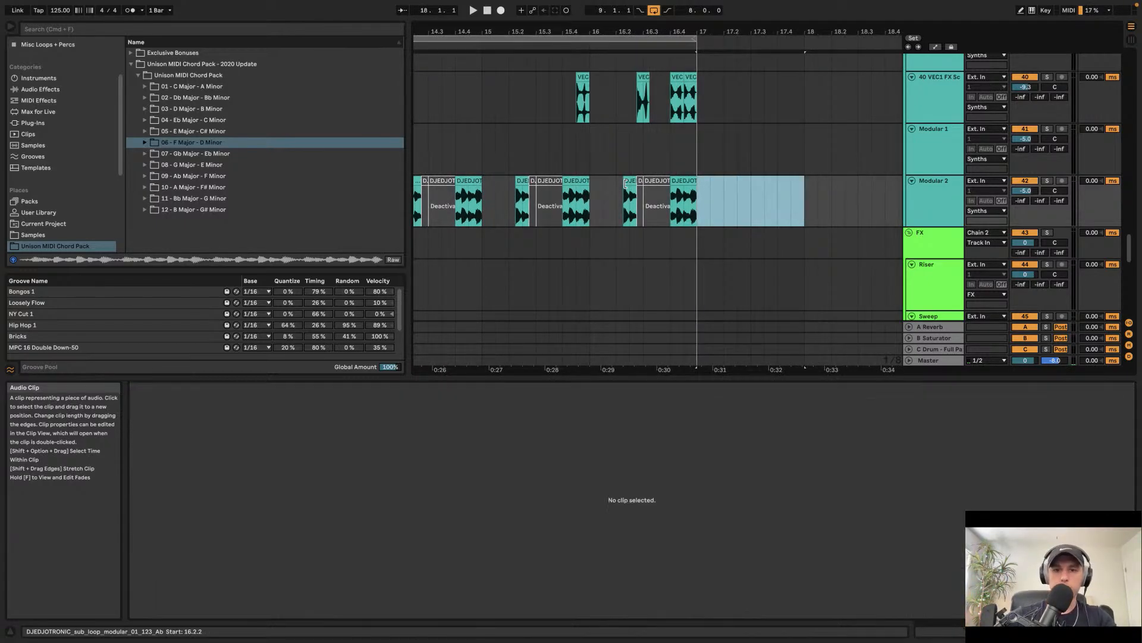
# Step: Remove the ESW perc slice at bar 12.4 from the Modular 1 track
pyautogui.hscroll(-10, 626, 184)
pyautogui.click(589, 127)
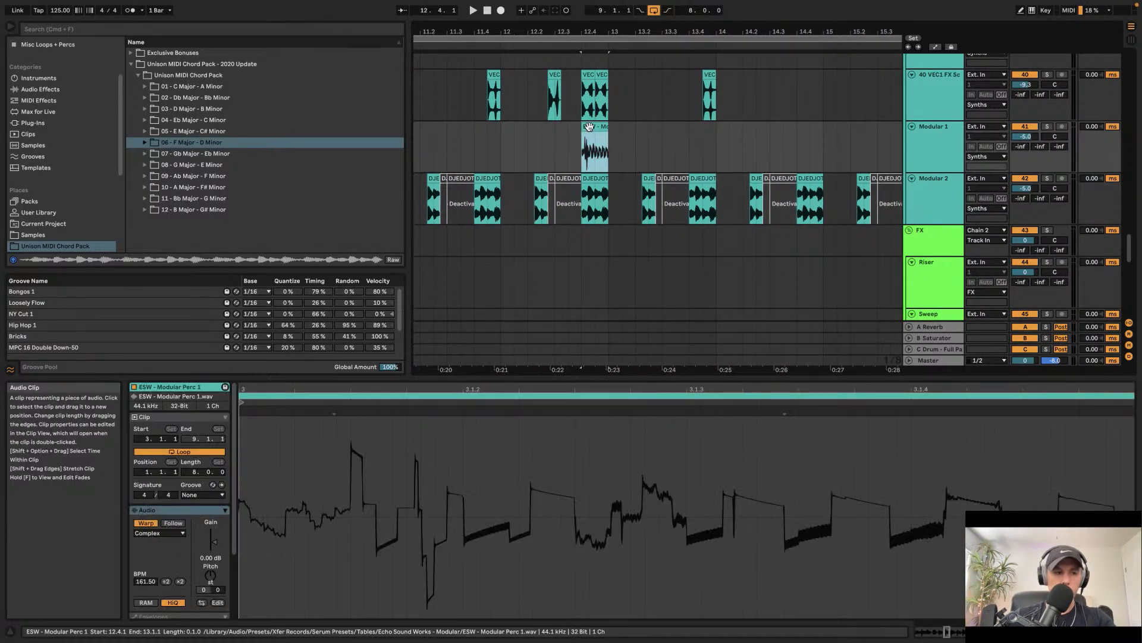
pyautogui.press('Delete')
pyautogui.hscroll(-8, 554, 137)
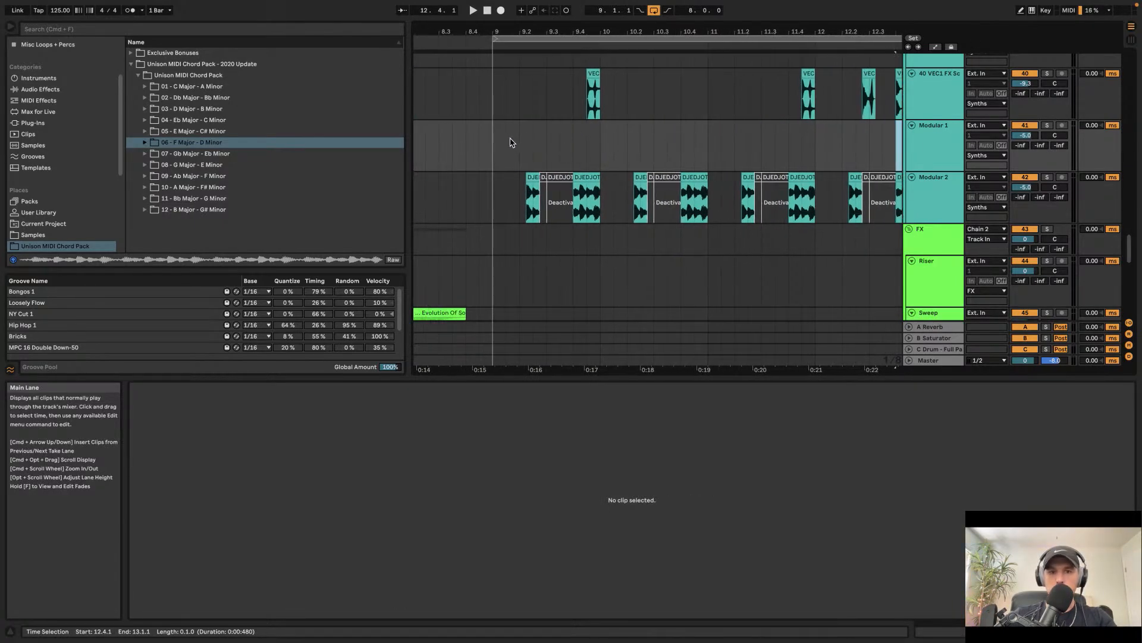
# Step: Paste the ESW perc slice onto the Modular 1 track at bar 10.1 after auditioning the sub loop
pyautogui.scroll(3, 664, 160)
pyautogui.scroll(2, 633, 153)
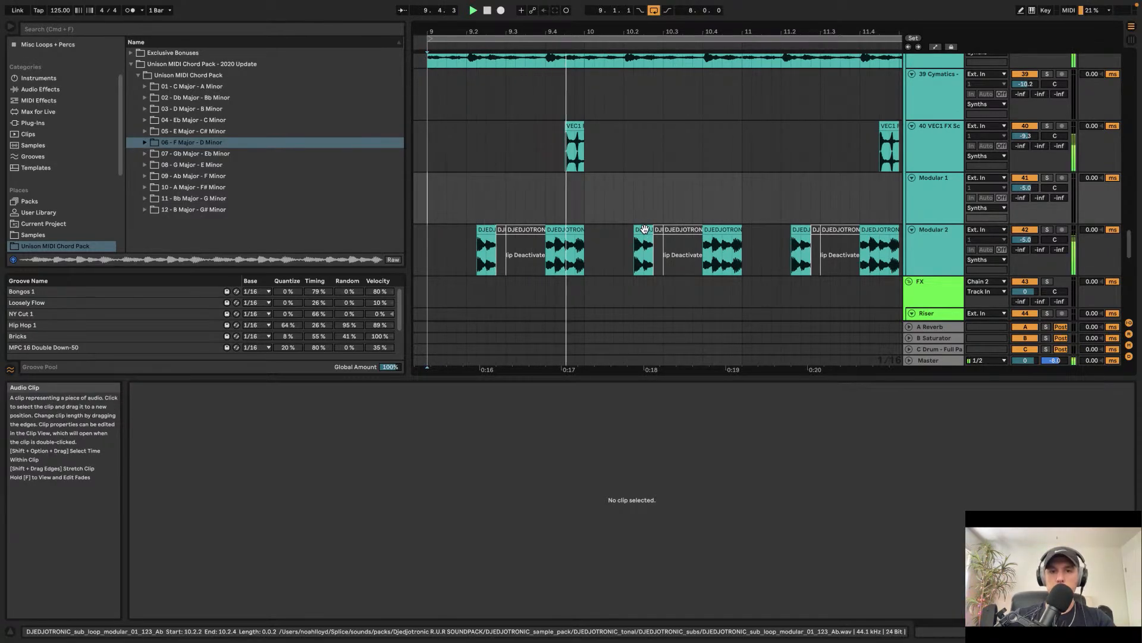
pyautogui.click(570, 232)
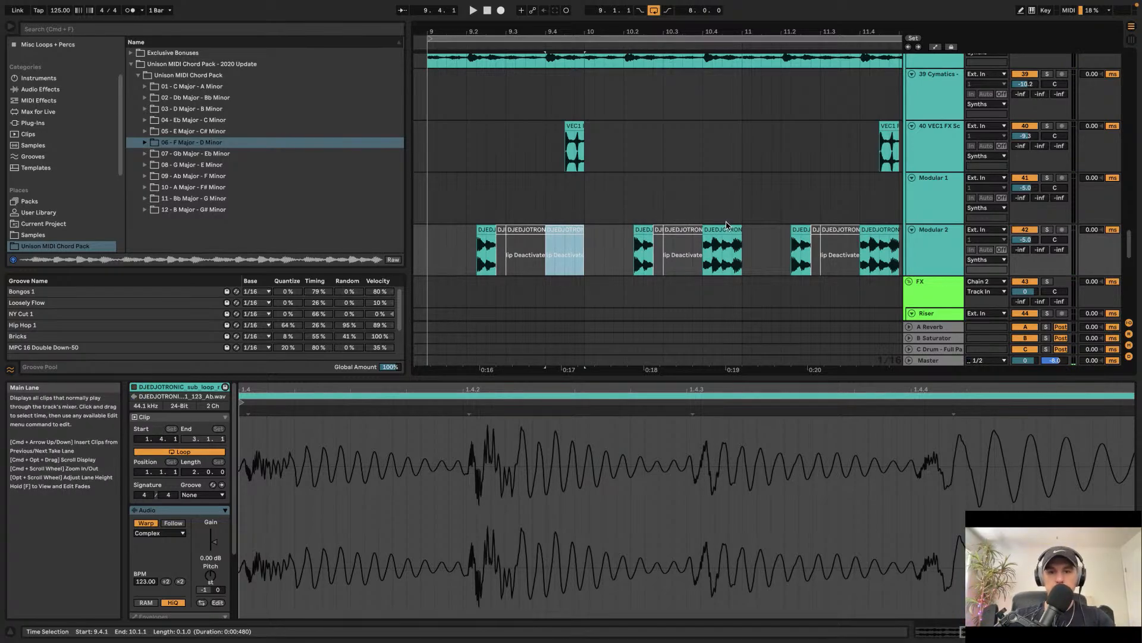
pyautogui.press('space')
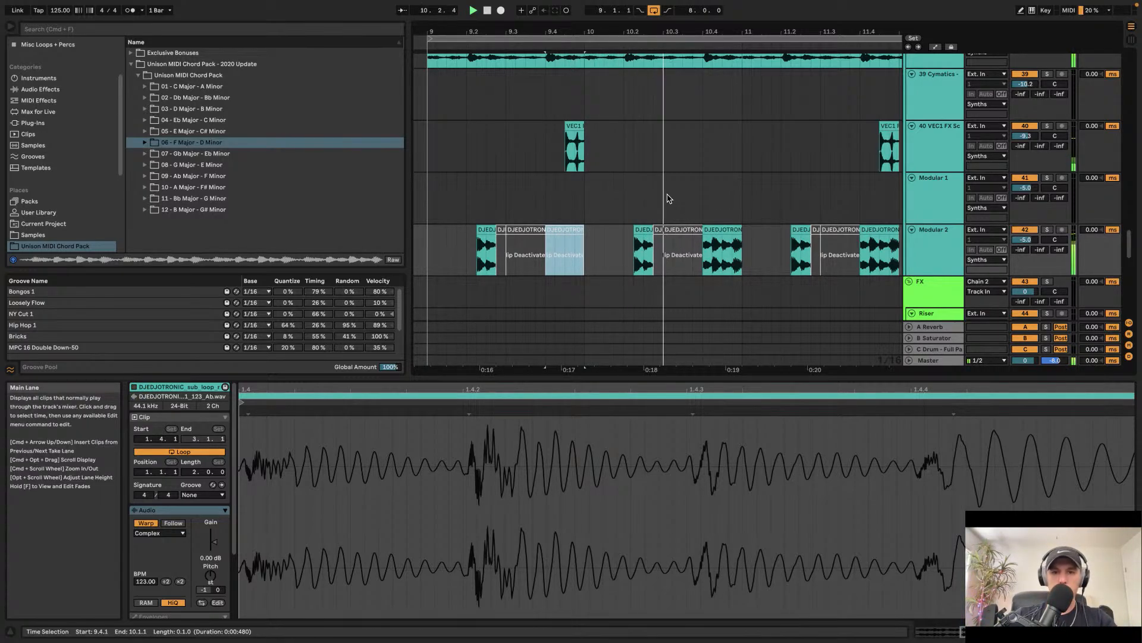
pyautogui.press('space')
pyautogui.click(584, 198)
pyautogui.press('super+v')
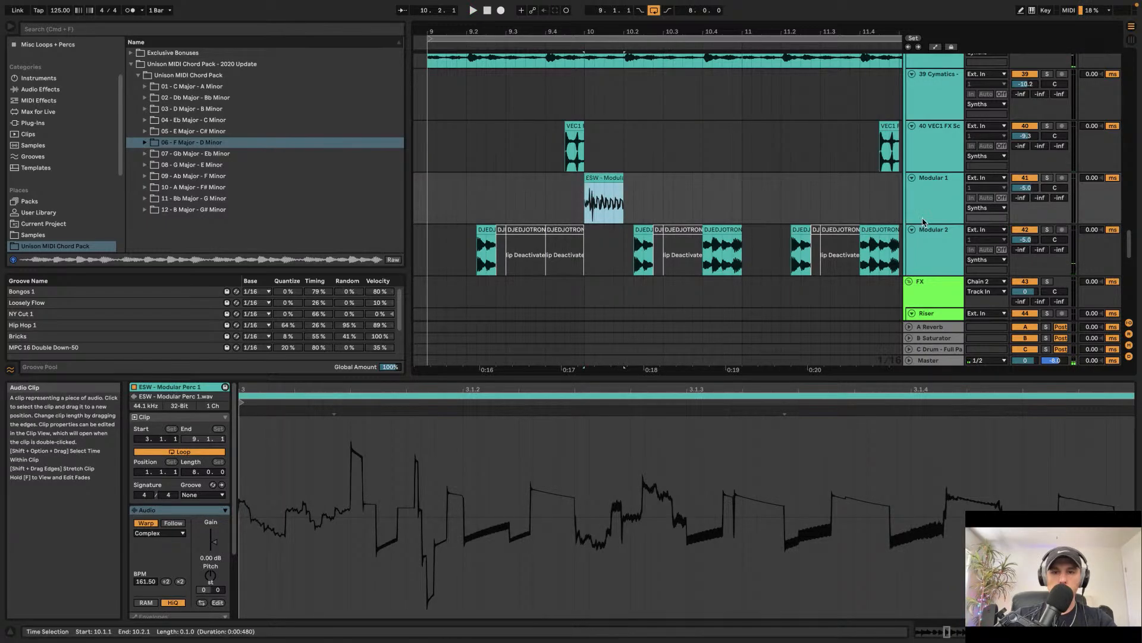
# Step: Disable warping on the ESW perc slice clip
pyautogui.click(952, 202)
pyautogui.doubleClick(952, 203)
pyautogui.doubleClick(596, 178)
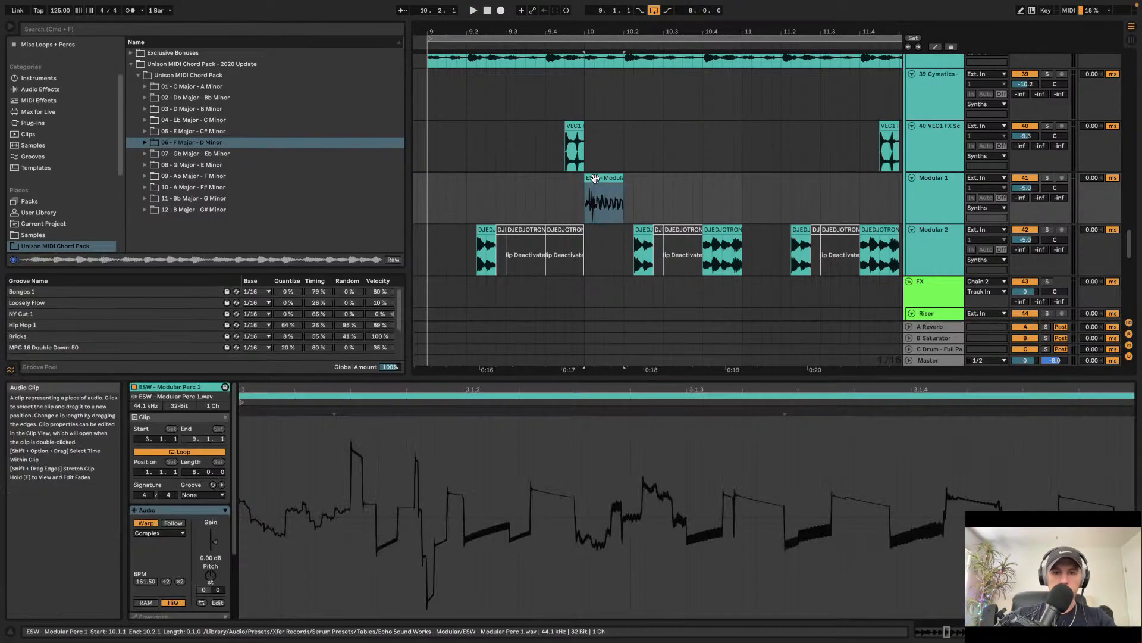
pyautogui.click(149, 523)
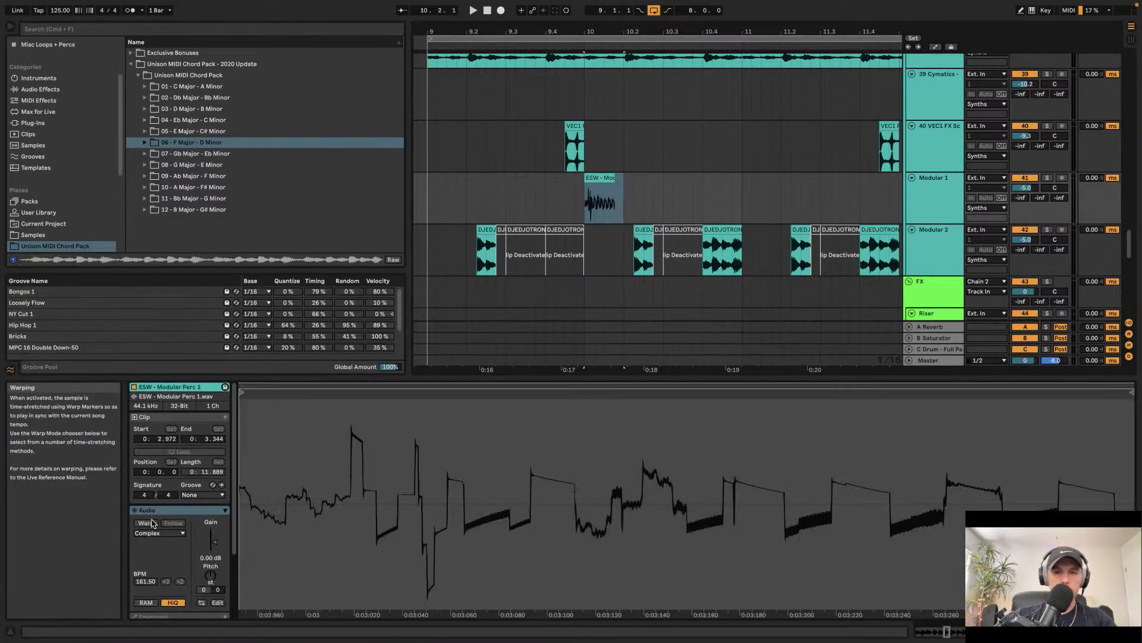
# Step: Add a Shifter effect to the Modular 1 track's device chain after EQ Eight
pyautogui.doubleClick(937, 181)
pyautogui.click(45, 90)
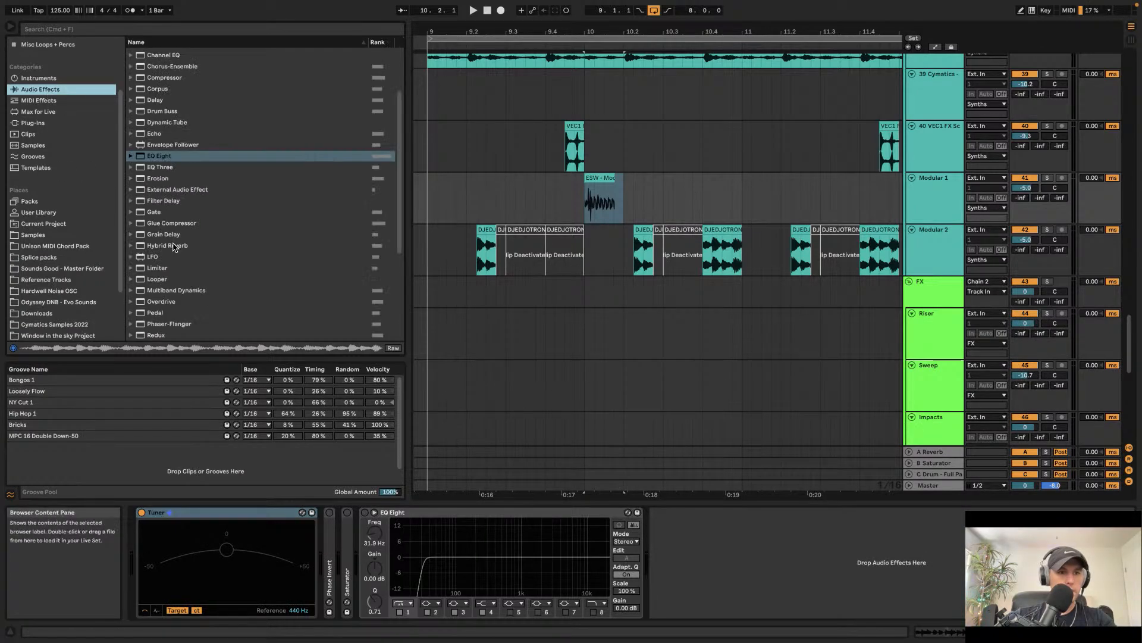
pyautogui.scroll(-5, 166, 268)
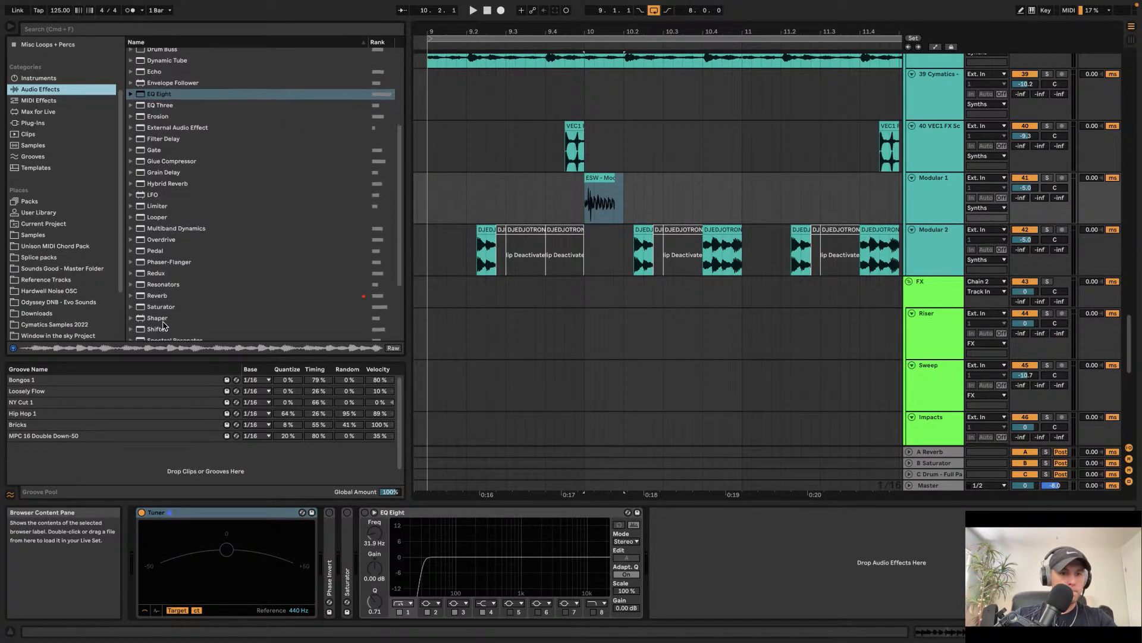
pyautogui.moveTo(163, 338); pyautogui.dragTo(823, 583)
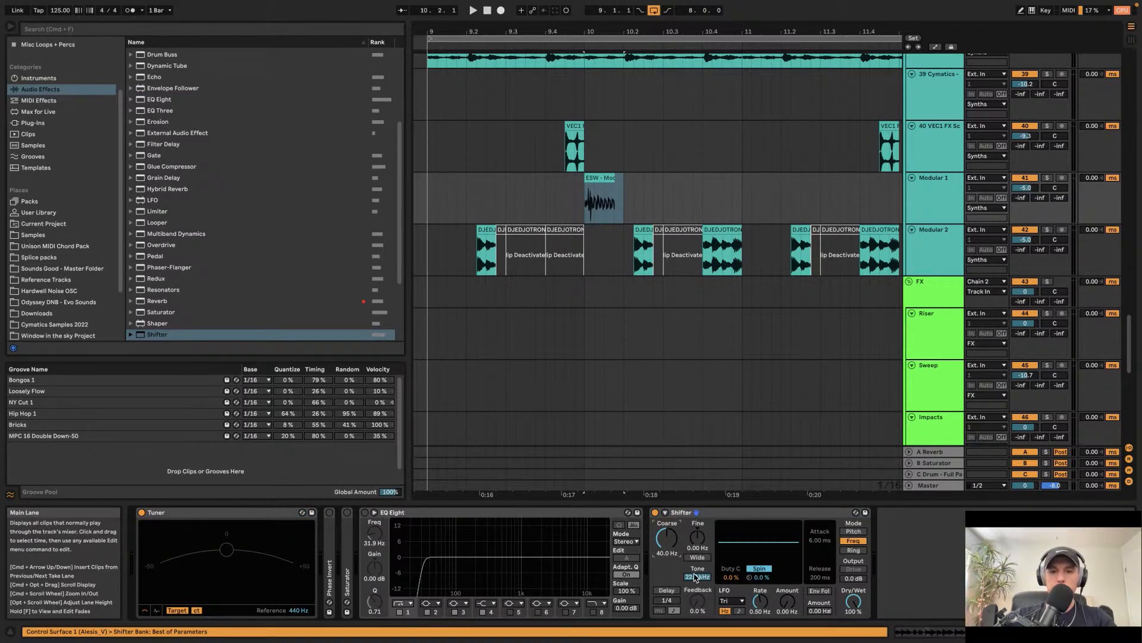
pyautogui.click(711, 515)
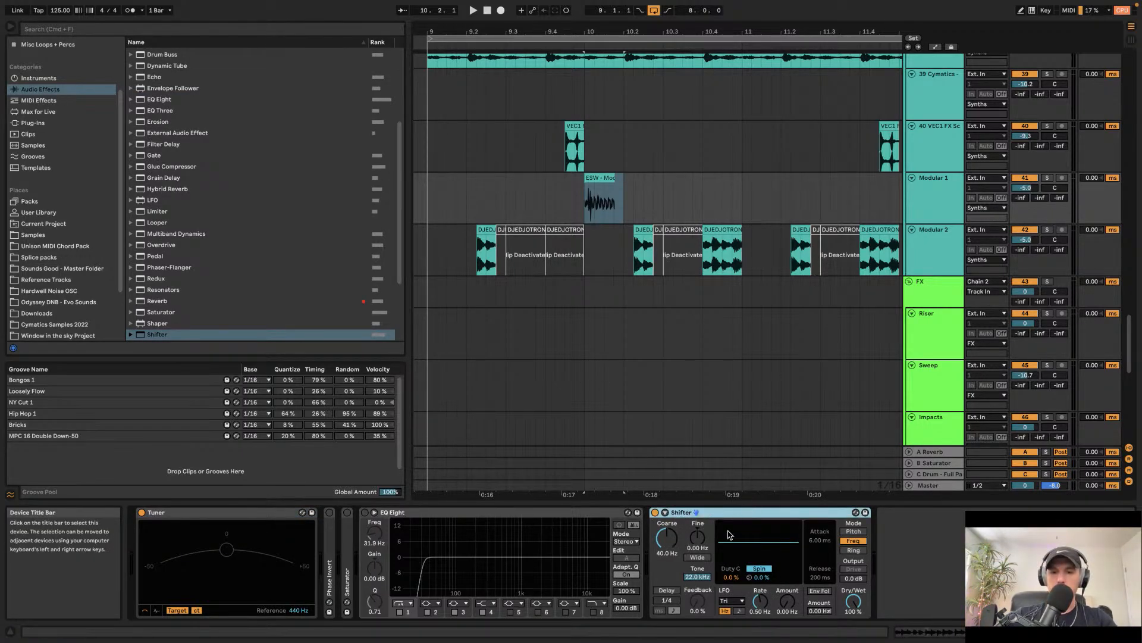
# Step: Switch the Shifter to Freq mode and raise its Coarse frequency shift
pyautogui.click(857, 531)
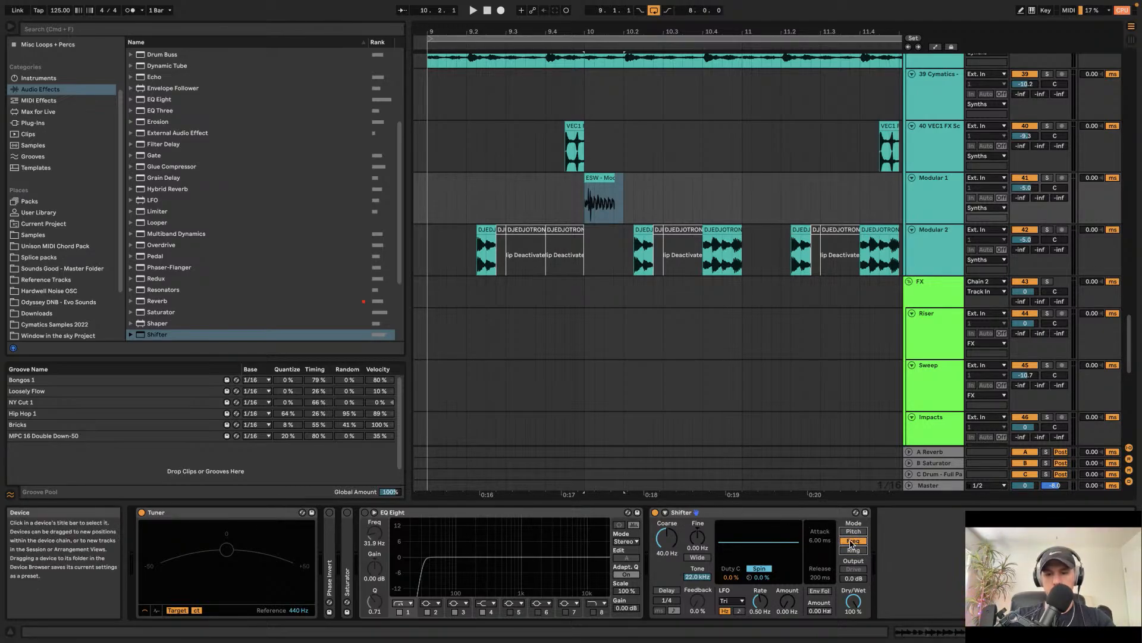
pyautogui.rightClick(750, 514)
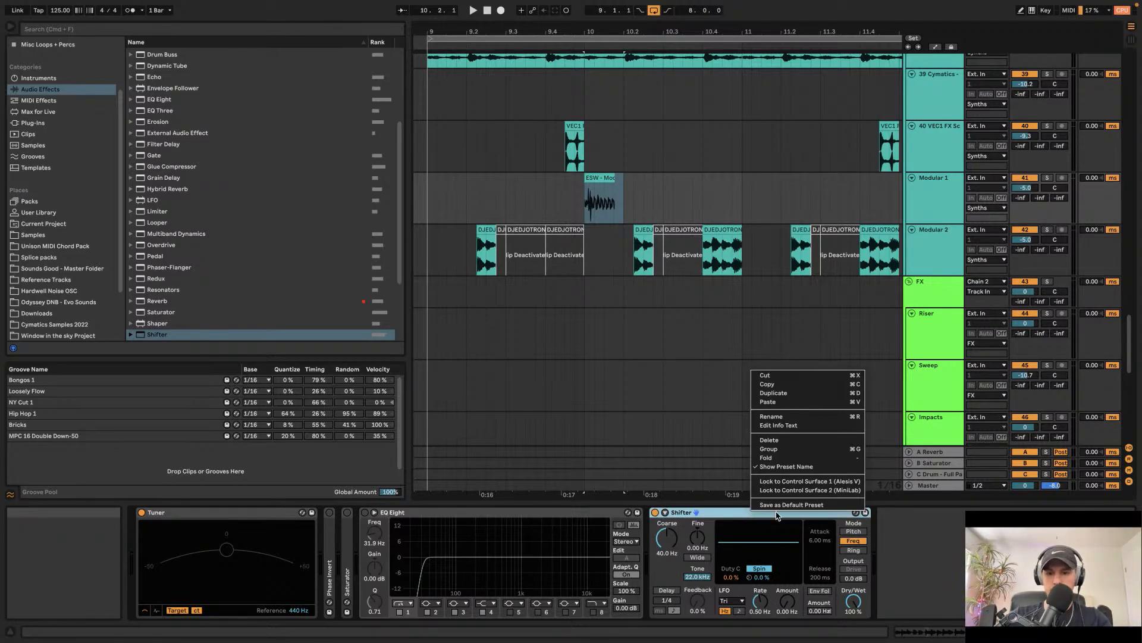
pyautogui.click(697, 537)
pyautogui.click(668, 537)
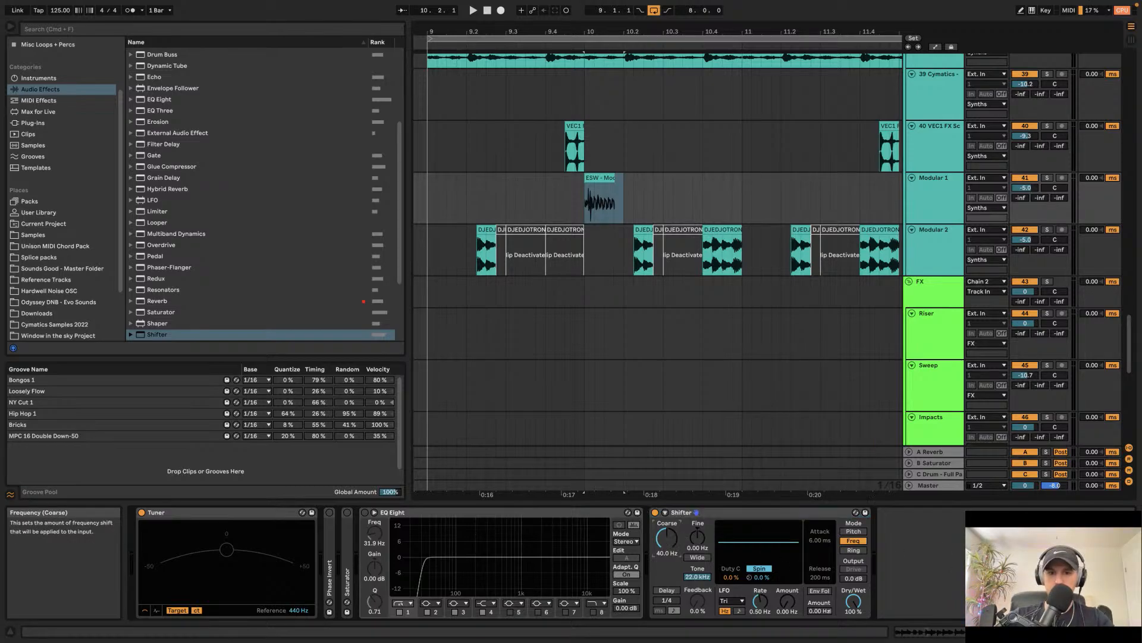
# Step: Trim the start of the ESW perc clip on the Modular 1 track and play it back
pyautogui.moveTo(606, 178); pyautogui.dragTo(626, 177)
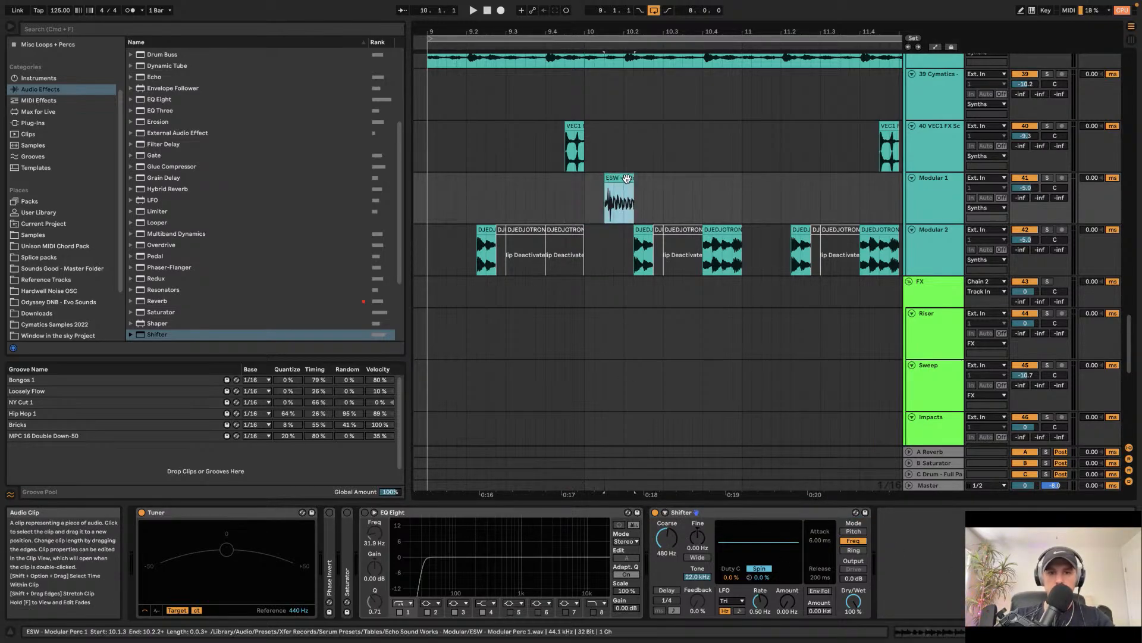
pyautogui.click(581, 185)
pyautogui.press('space')
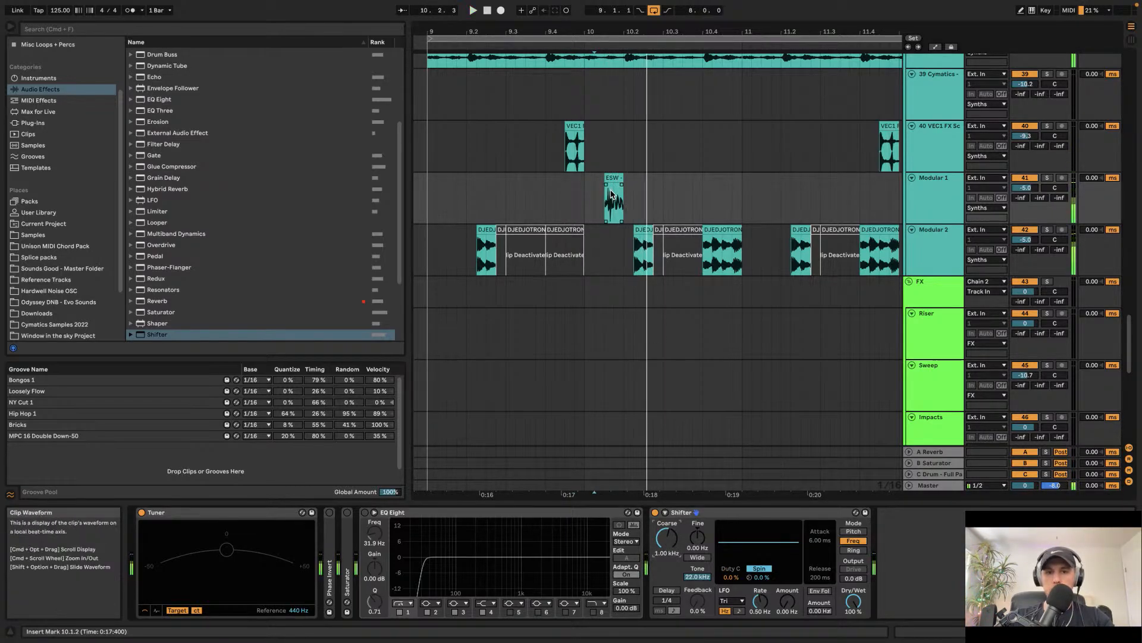
# Step: Lower the Modular 1 track volume to -13.5 dB
pyautogui.scroll(5, 616, 194)
pyautogui.scroll(-2, 616, 193)
pyautogui.moveTo(1025, 187); pyautogui.dragTo(1025, 205)
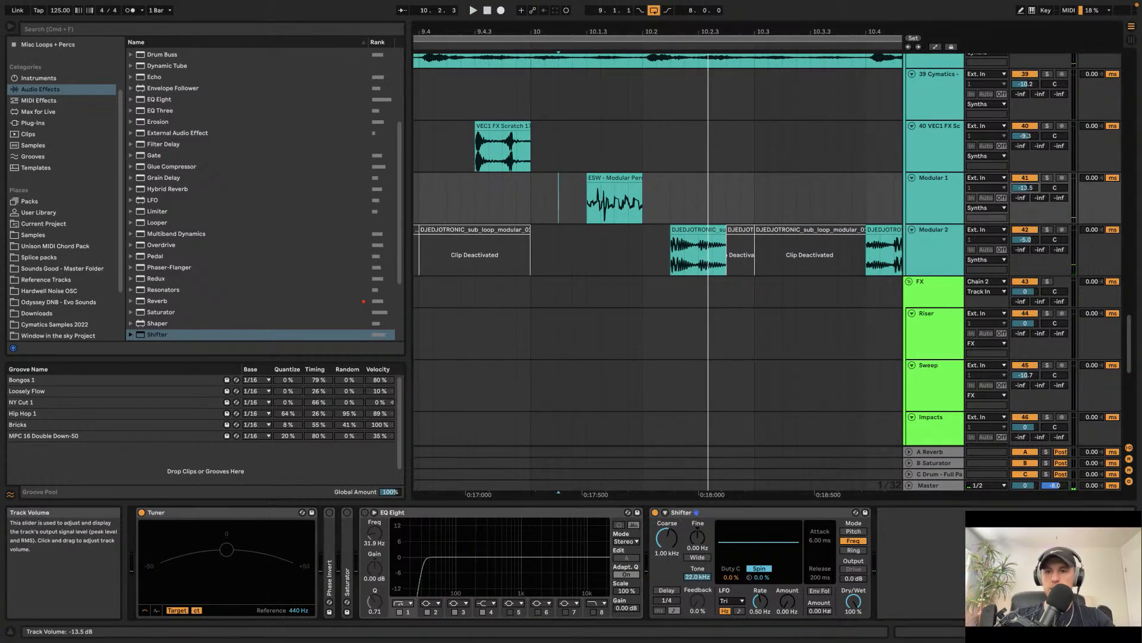
# Step: Shorten the end of the ESW perc clip and audition it
pyautogui.press('space')
pyautogui.moveTo(642, 178); pyautogui.dragTo(614, 179)
pyautogui.click(516, 198)
pyautogui.press('space')
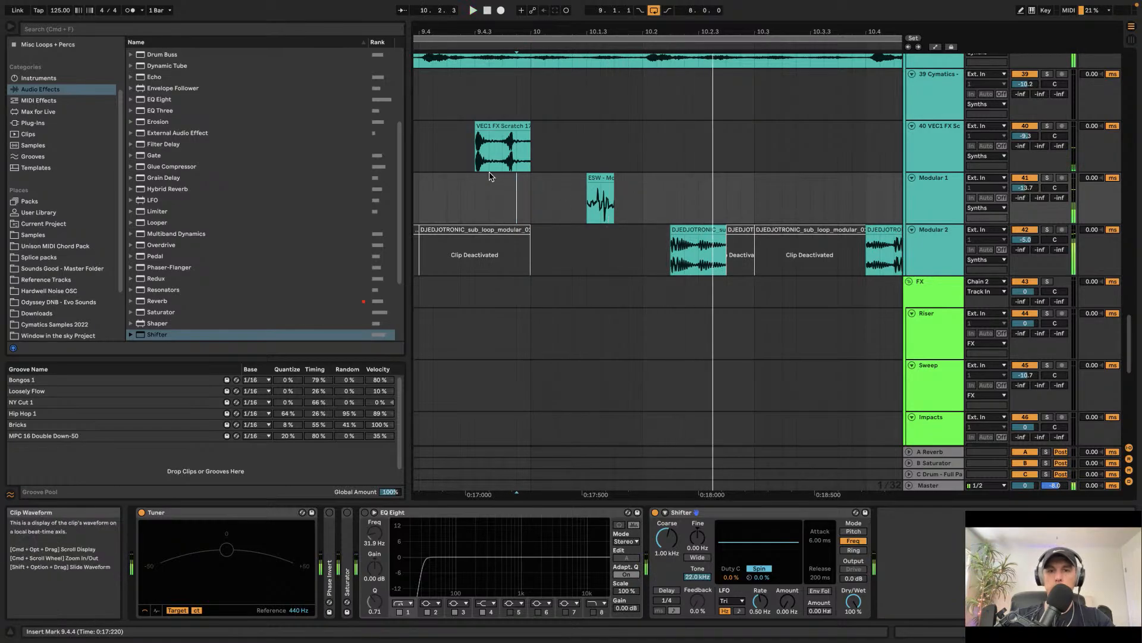
# Step: Nudge the ESW perc clip later to 10.1.4 and audition it
pyautogui.scroll(-3, 535, 197)
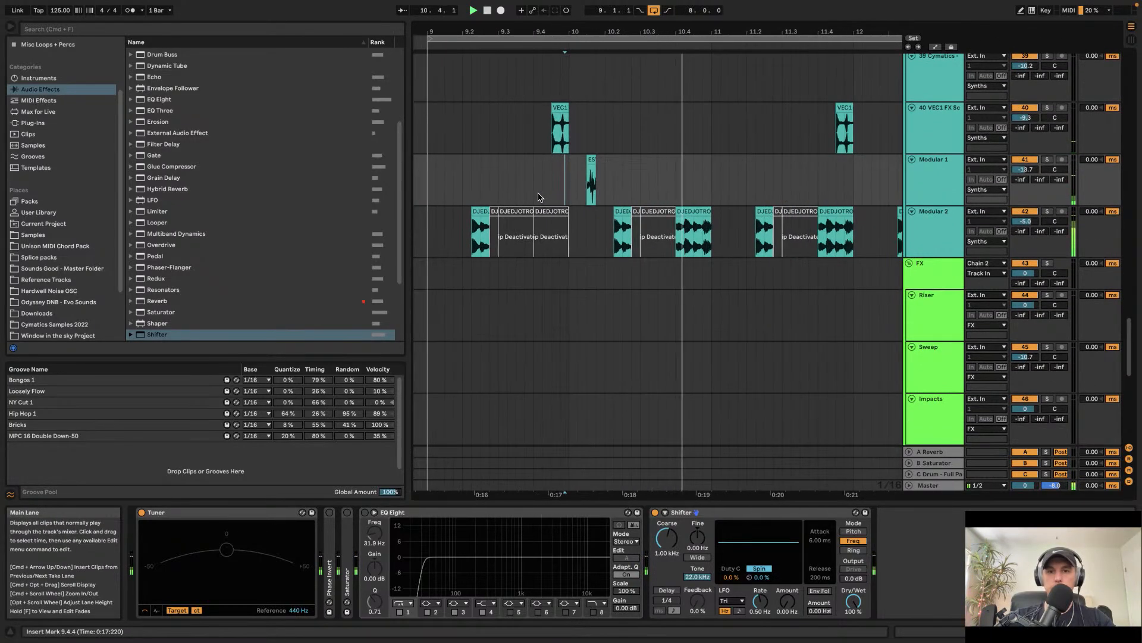
pyautogui.press('Right')
pyautogui.press('space')
pyautogui.click(570, 171)
pyautogui.press('space')
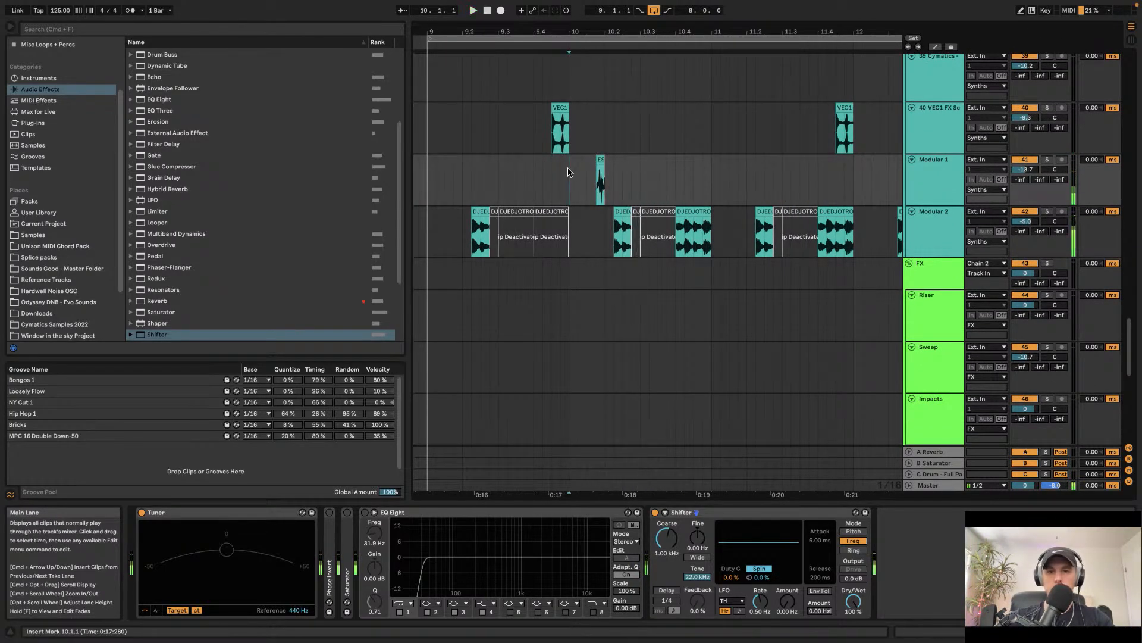
pyautogui.press('space')
# Step: Move the ESW perc clip back to 10.1.3 and audition it
pyautogui.press('space')
pyautogui.click(601, 159)
pyautogui.scroll(-4, 601, 159)
pyautogui.hscroll(3, 601, 160)
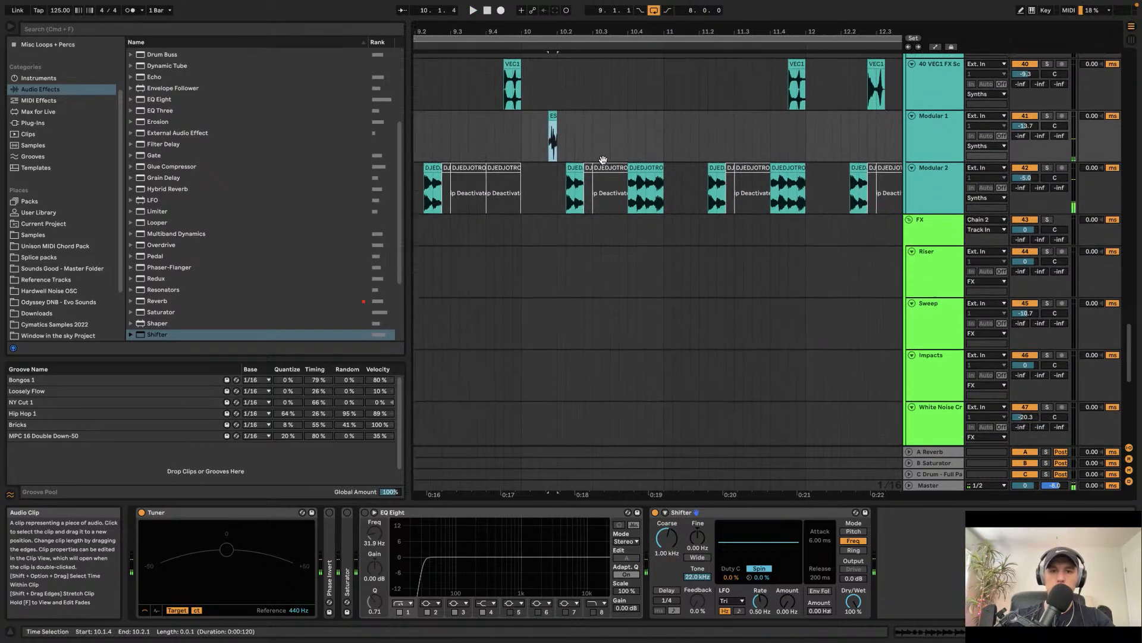
pyautogui.press('Left')
pyautogui.scroll(2, 603, 164)
pyautogui.scroll(3, 603, 164)
pyautogui.hscroll(-2, 603, 164)
pyautogui.press('space')
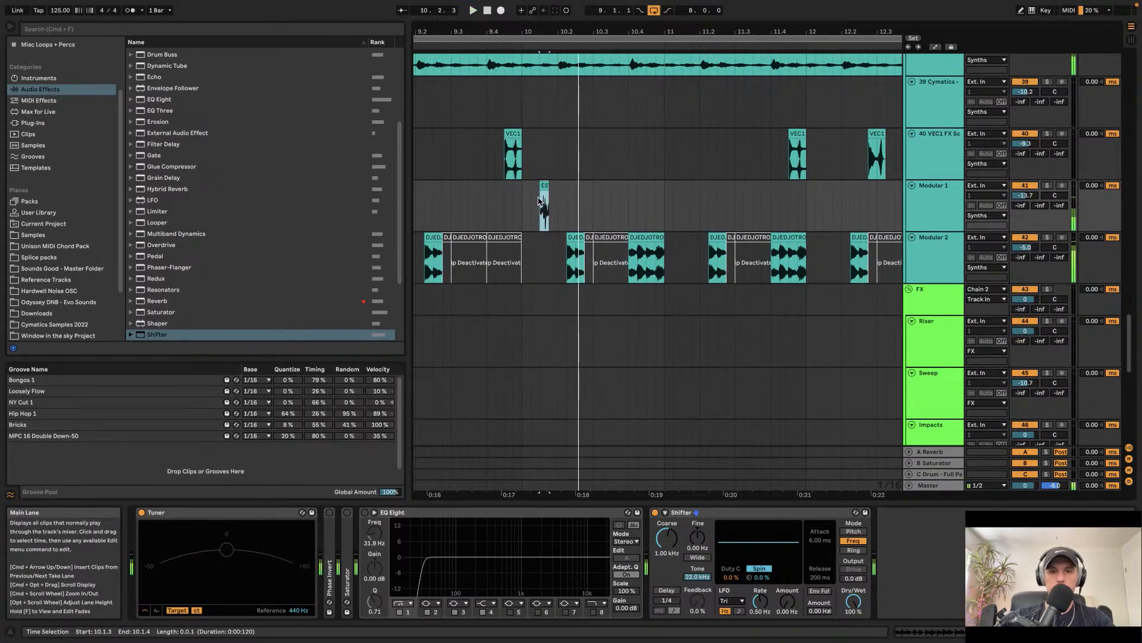
pyautogui.click(514, 205)
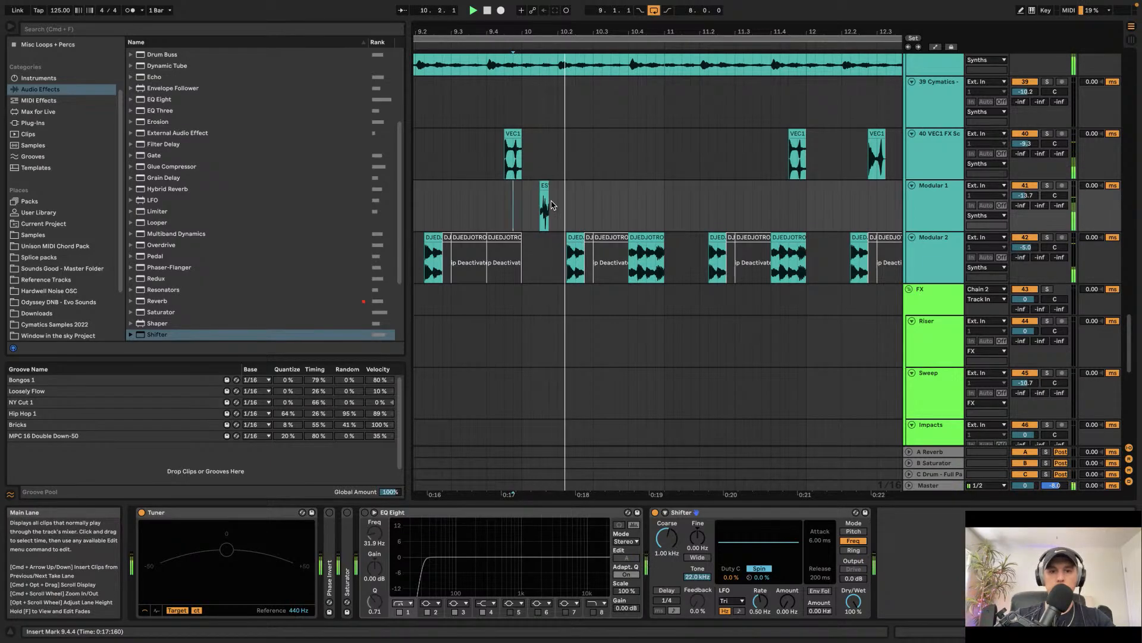
# Step: Duplicate the two-bar section of the Modular 1 track containing the ESW perc clip
pyautogui.scroll(-3, 602, 179)
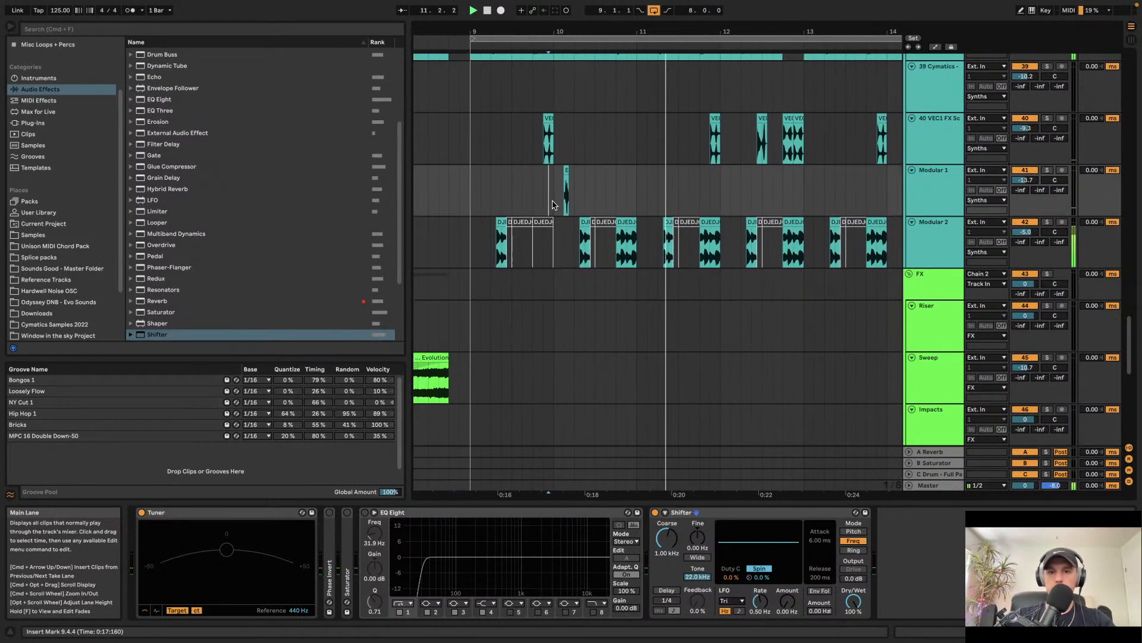
pyautogui.moveTo(636, 186); pyautogui.dragTo(488, 199)
pyautogui.press('super+d')
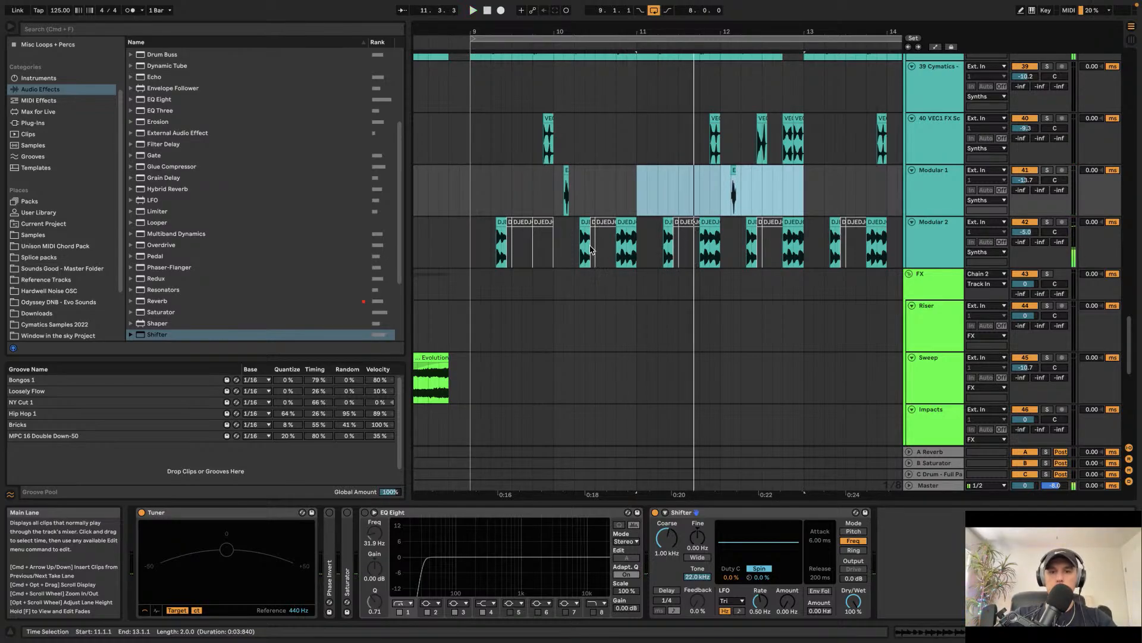
# Step: Duplicate a two-bar section of Modular 2 sub loop clips three times to extend it to bar 17
pyautogui.moveTo(470, 241); pyautogui.dragTo(603, 242)
pyautogui.press('super+d')
pyautogui.press('super+d')
pyautogui.press('super+d')
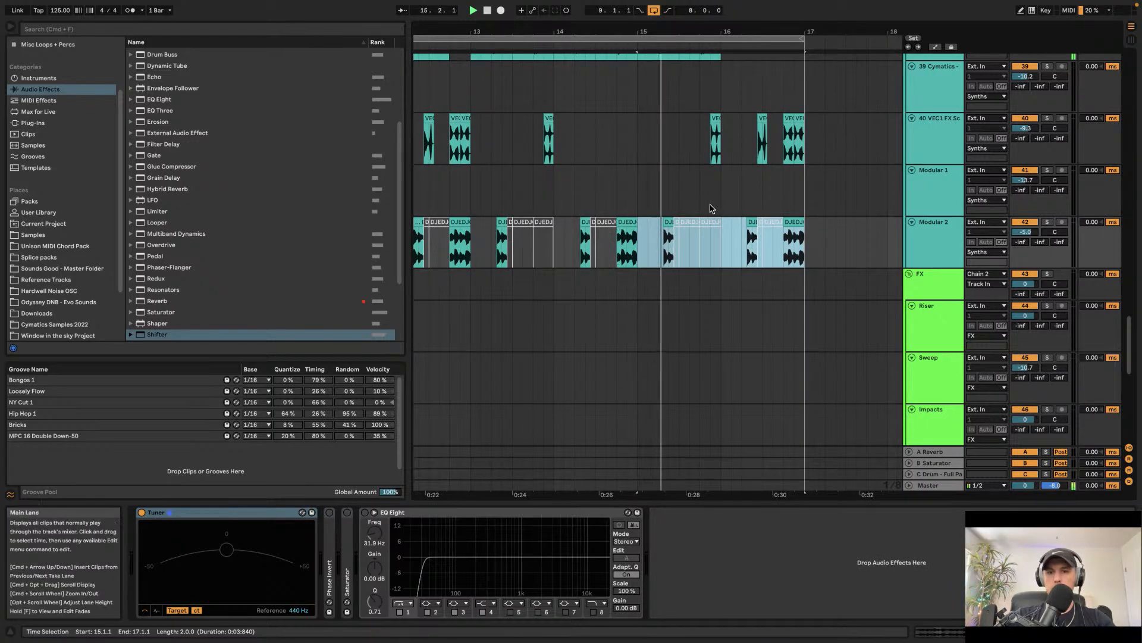
# Step: Paste the VEC1 FX scratch clip twice on the VEC1 FX track, around bars 15.4 and 16.1
pyautogui.scroll(3, 673, 219)
pyautogui.scroll(2, 641, 214)
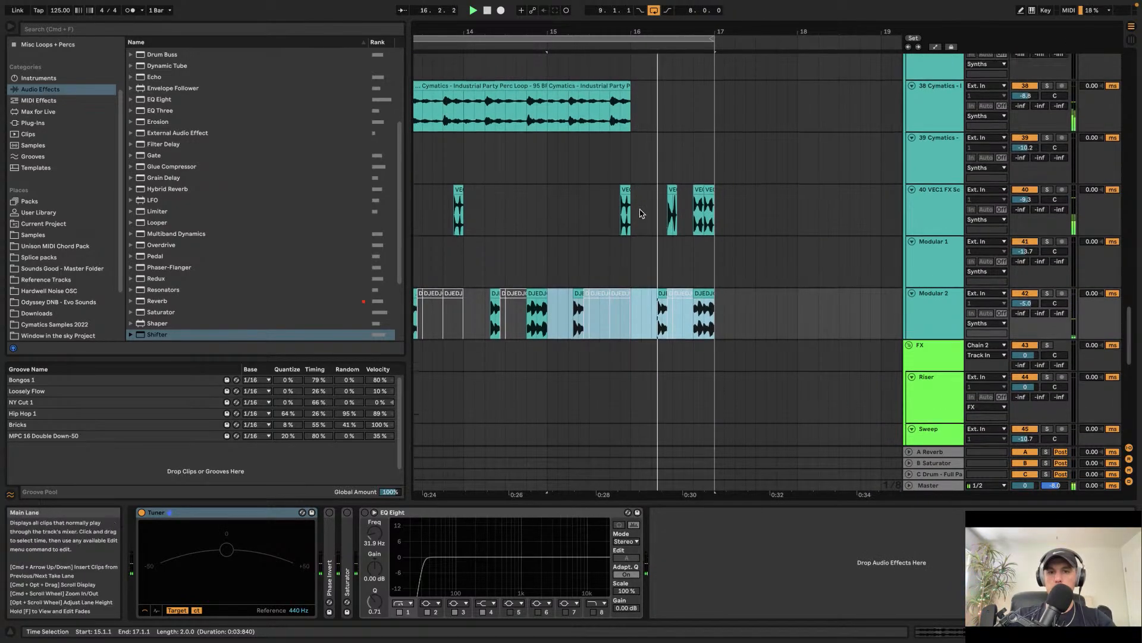
pyautogui.hscroll(1, 667, 223)
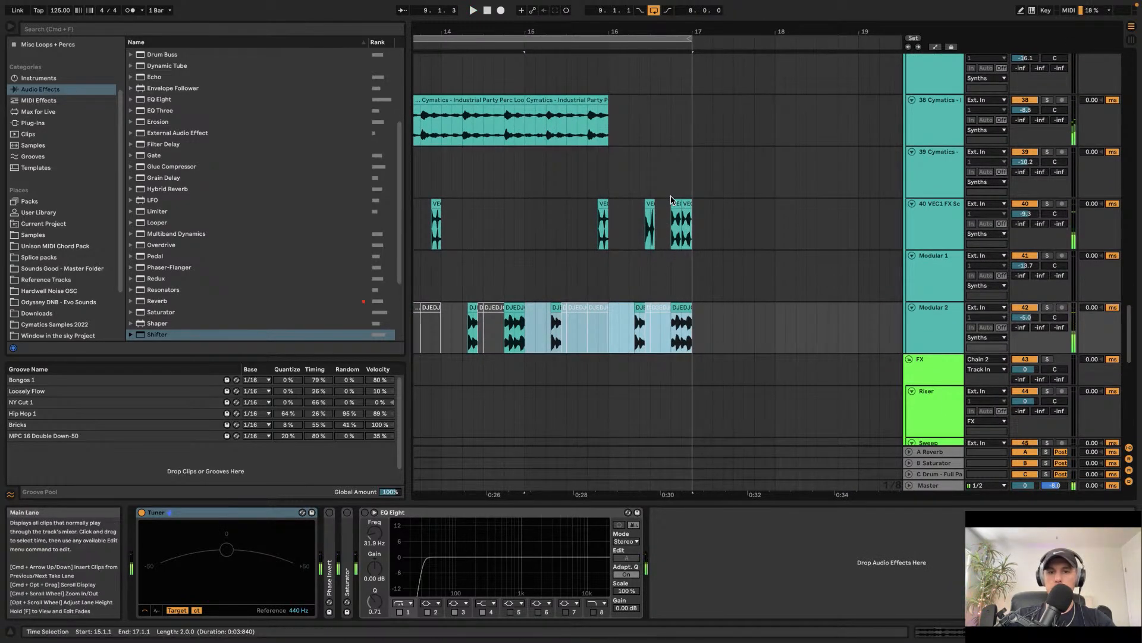
pyautogui.scroll(3, 673, 205)
pyautogui.press('space')
pyautogui.click(676, 203)
pyautogui.scroll(1, 663, 204)
pyautogui.scroll(2, 609, 209)
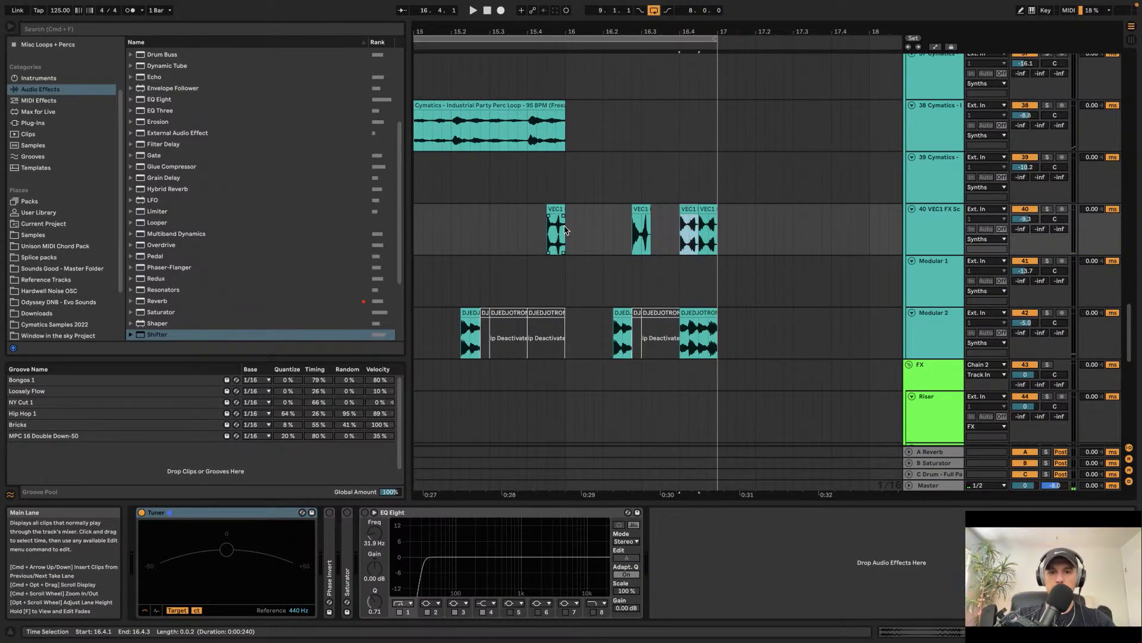
pyautogui.click(567, 227)
pyautogui.scroll(1, 586, 226)
pyautogui.press('super+v')
pyautogui.click(597, 230)
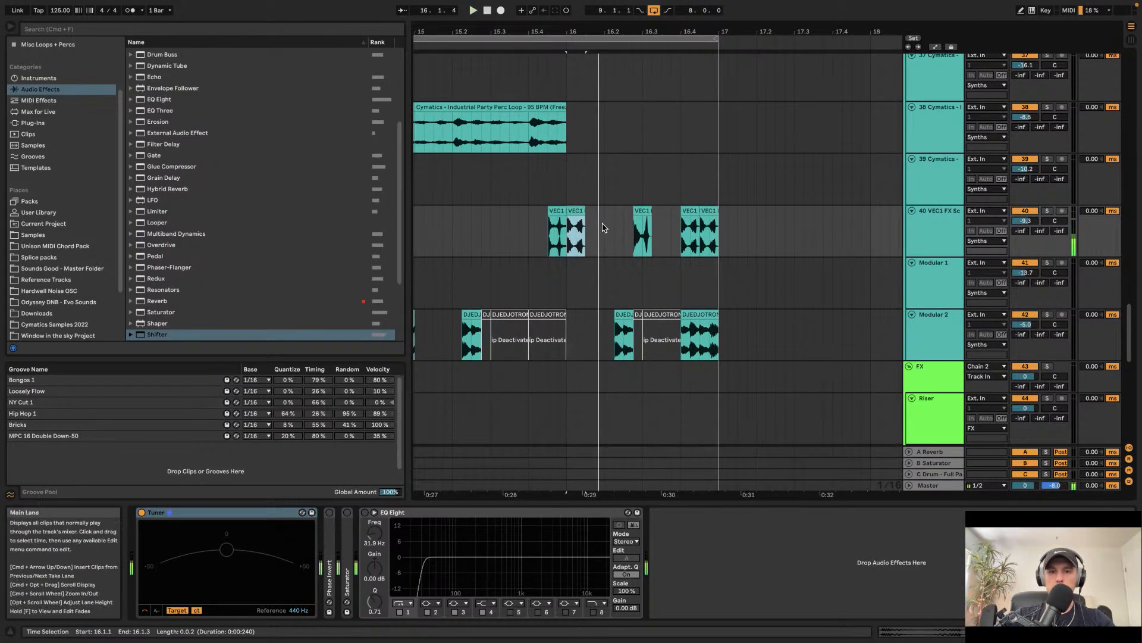
pyautogui.press('super+v')
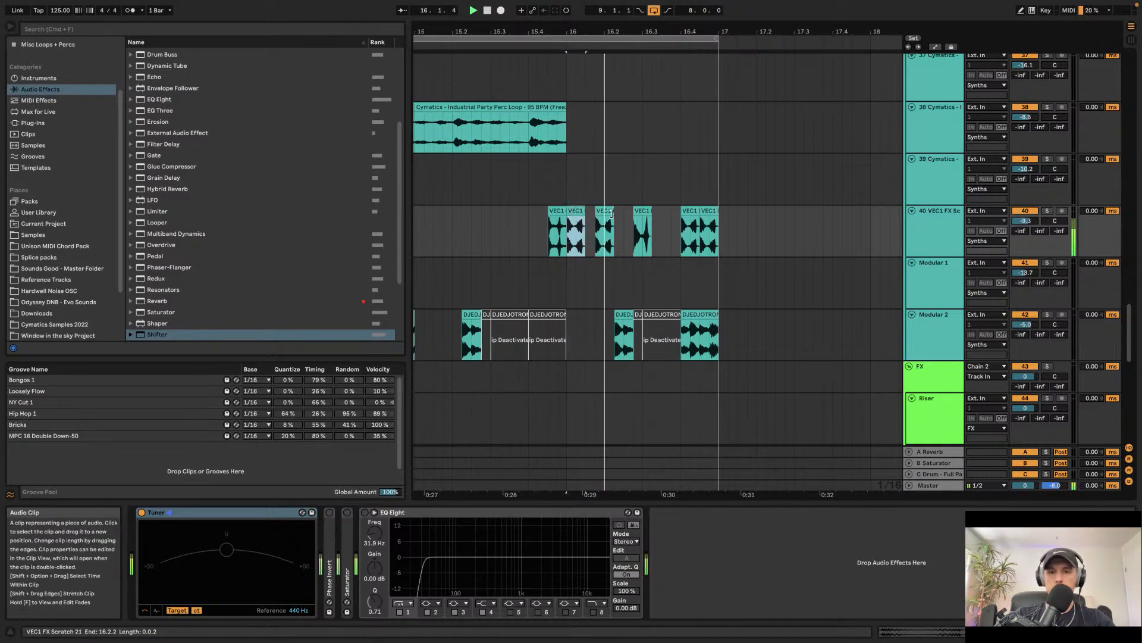
# Step: Deactivate the Modular 2 sub loop clip at 16.2.2 and audition the section
pyautogui.click(641, 214)
pyautogui.click(625, 314)
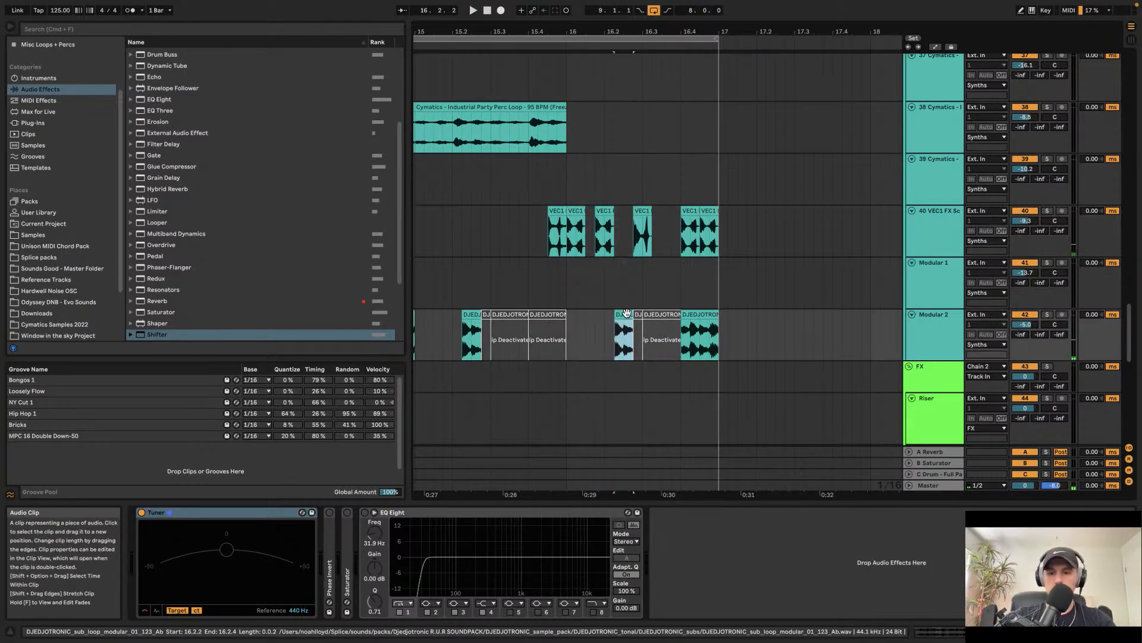
pyautogui.click(559, 229)
pyautogui.press('space')
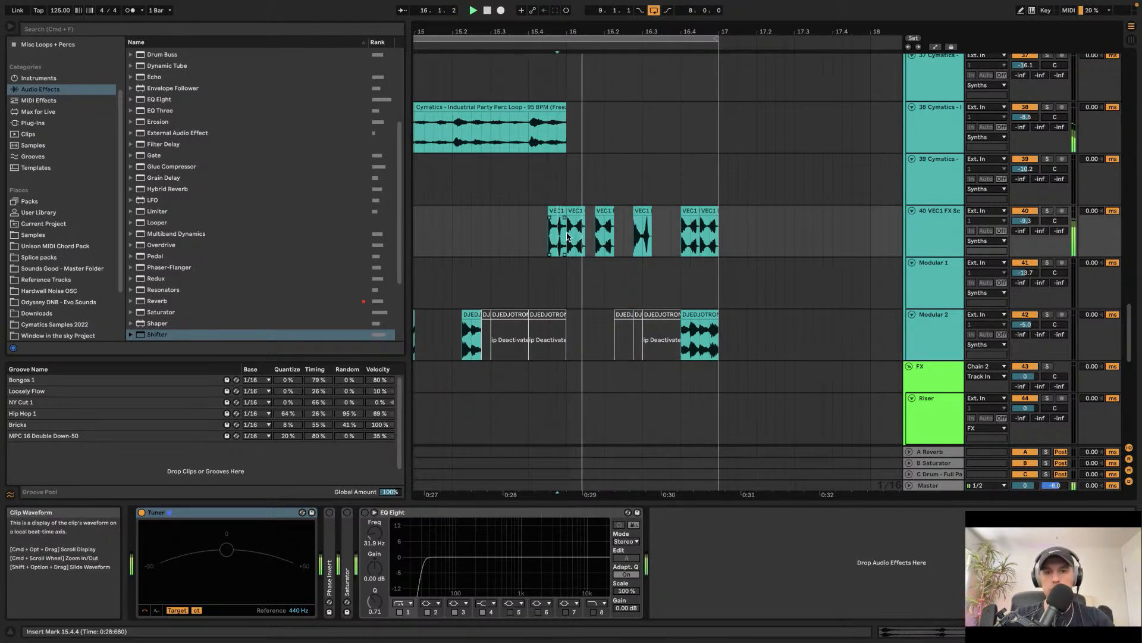
# Step: Move the VEC1 scratch clip near bar 16.2 slightly earlier and audition the passage
pyautogui.press('space')
pyautogui.click(642, 213)
pyautogui.click(634, 223)
pyautogui.moveTo(636, 212); pyautogui.dragTo(627, 212)
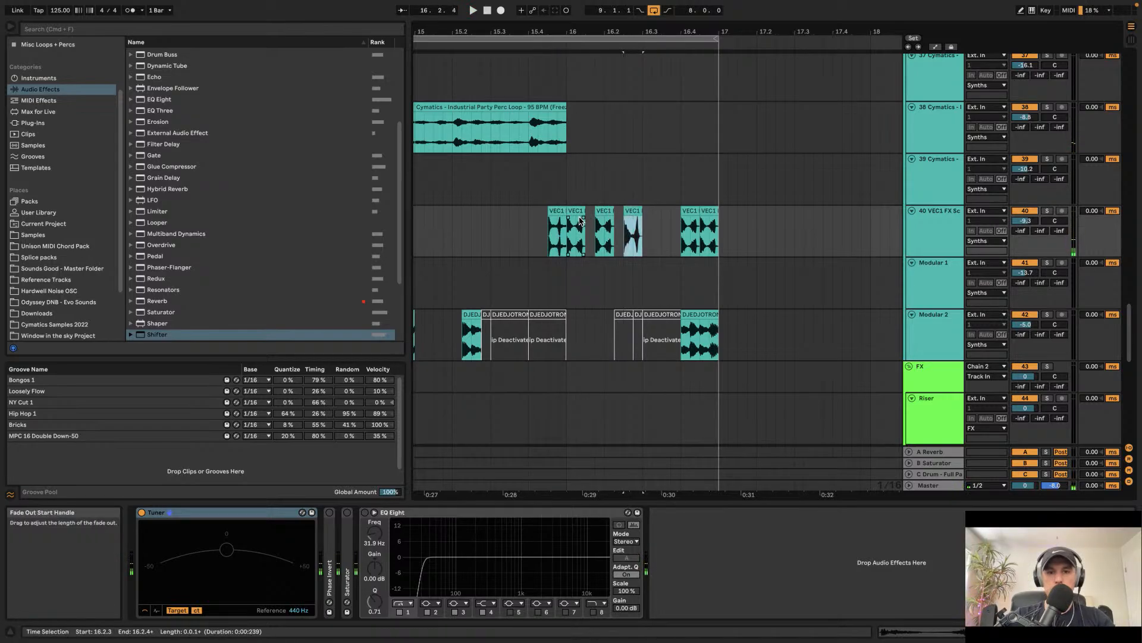
pyautogui.click(575, 227)
pyautogui.press('space')
pyautogui.click(550, 228)
pyautogui.press('space')
# Step: Copy the last VEC1 scratch clip, paste and duplicate it after the clip near bar 16.2, then audition
pyautogui.press('space')
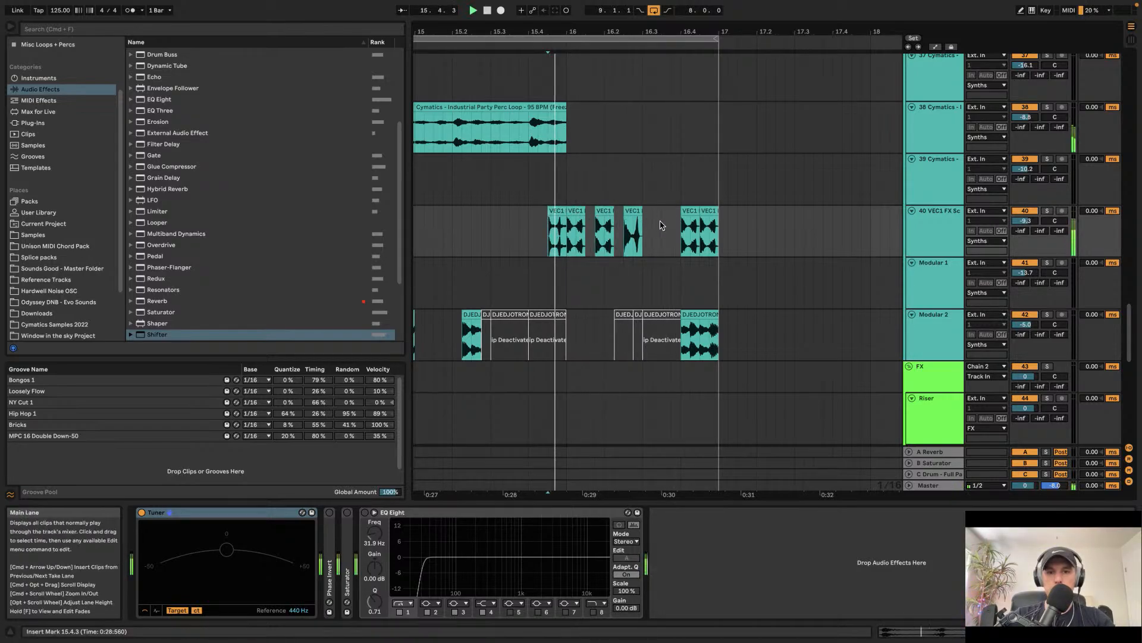
pyautogui.click(685, 213)
pyautogui.press('super+c')
pyautogui.click(648, 224)
pyautogui.press('space')
pyautogui.press('super+v')
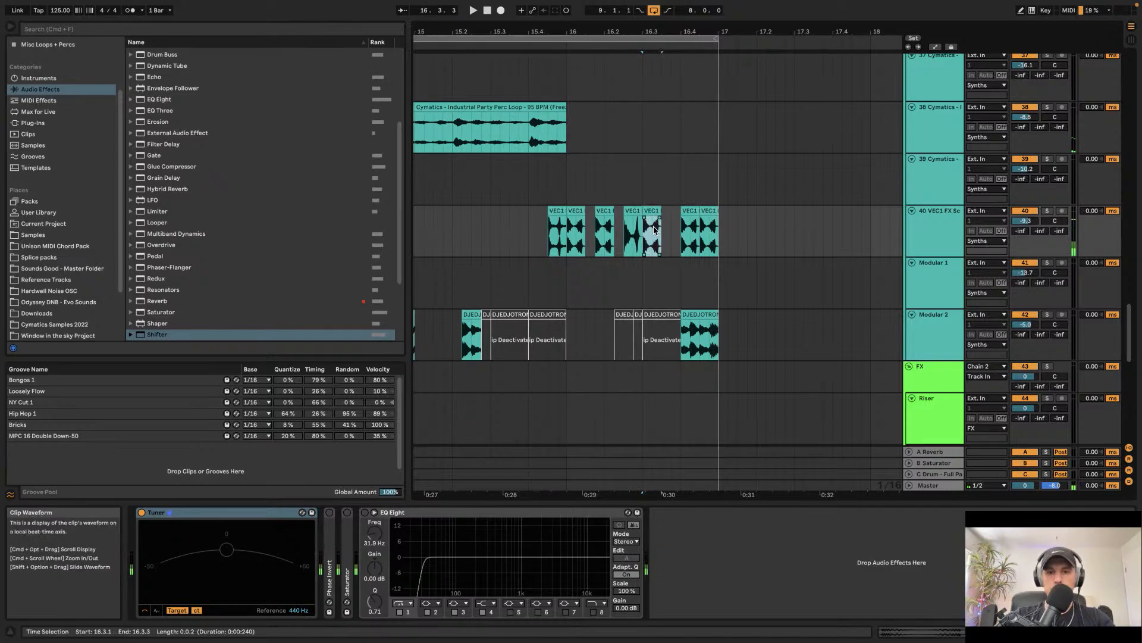
pyautogui.press('super+d')
pyautogui.click(602, 233)
pyautogui.press('space')
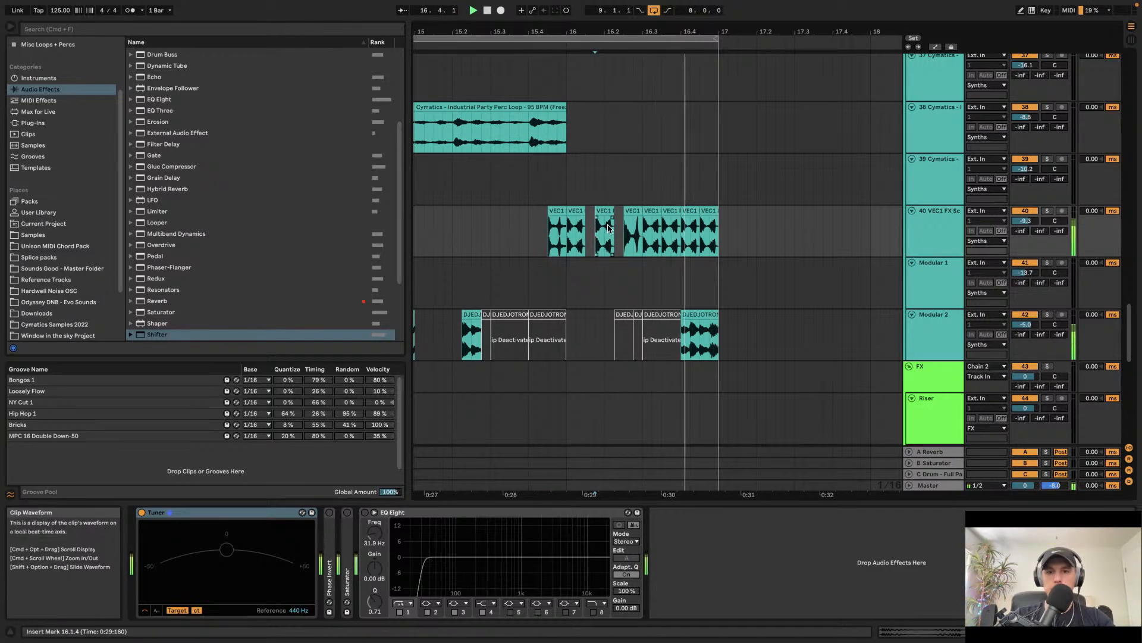
# Step: Select the sub loop clip at bar 16.4 on the Modular 2 track
pyautogui.click(704, 310)
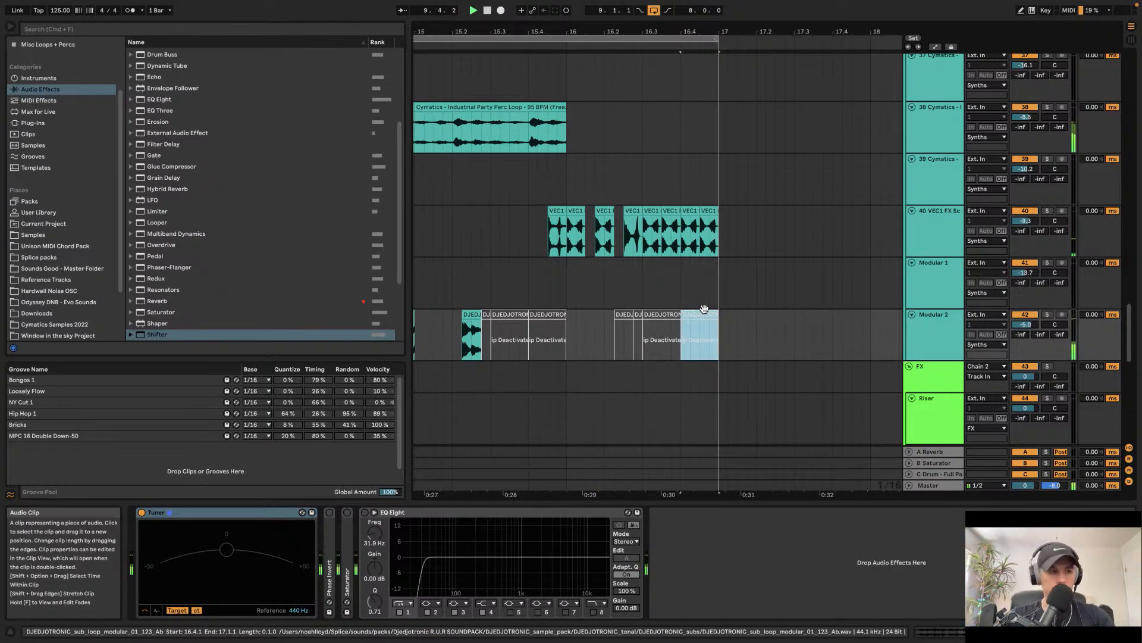
pyautogui.scroll(-5, 705, 311)
pyautogui.hscroll(-3, 705, 314)
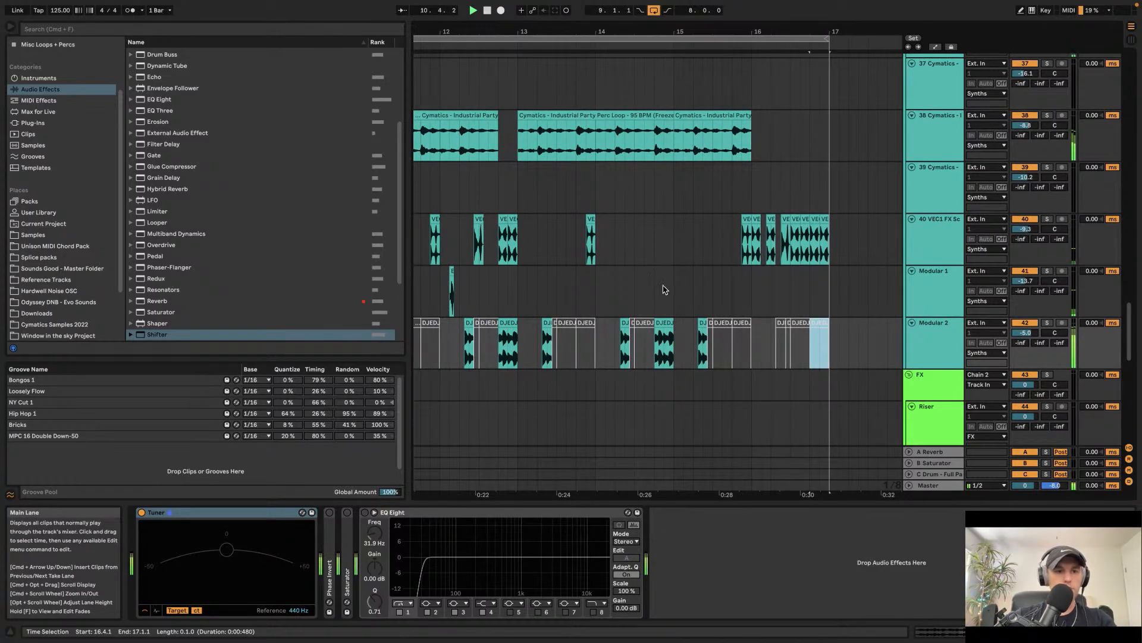
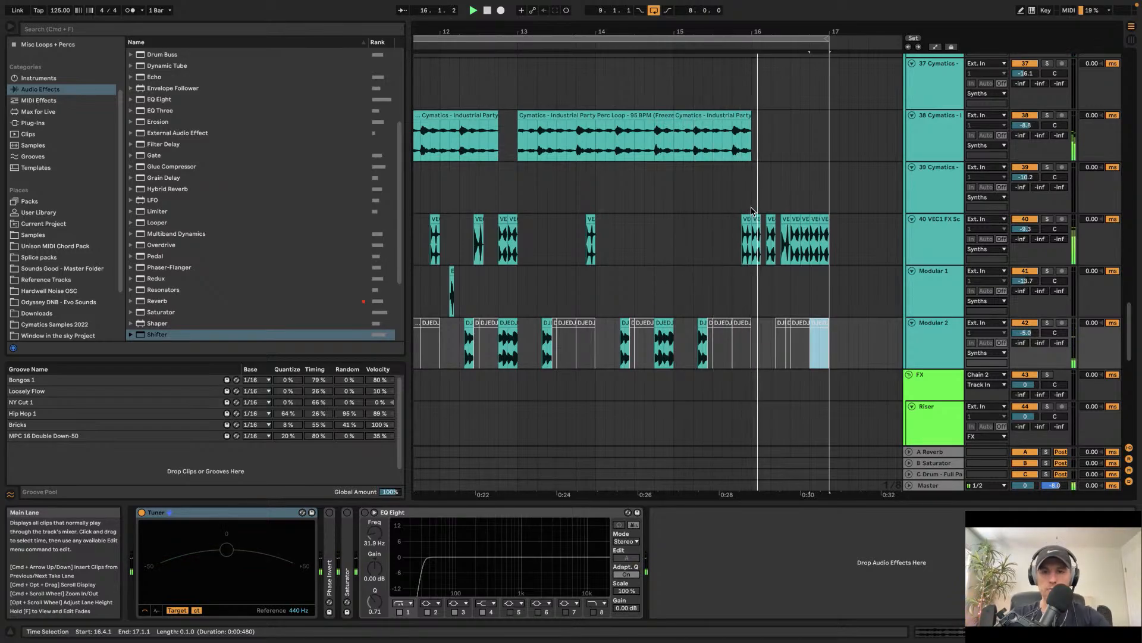
# Step: Select the last two VEC1 scratch clips near bar 16.4 and transpose them down in pitch
pyautogui.hscroll(3, 752, 213)
pyautogui.scroll(5, 710, 199)
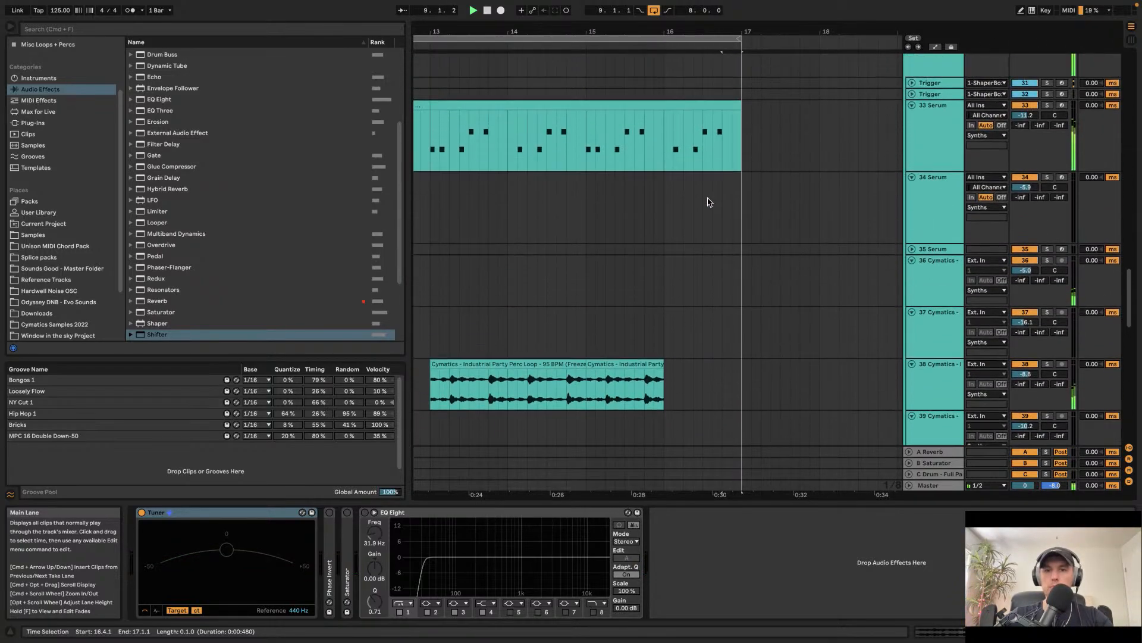
pyautogui.scroll(-5, 710, 202)
pyautogui.scroll(4, 711, 202)
pyautogui.press('space')
pyautogui.click(748, 172)
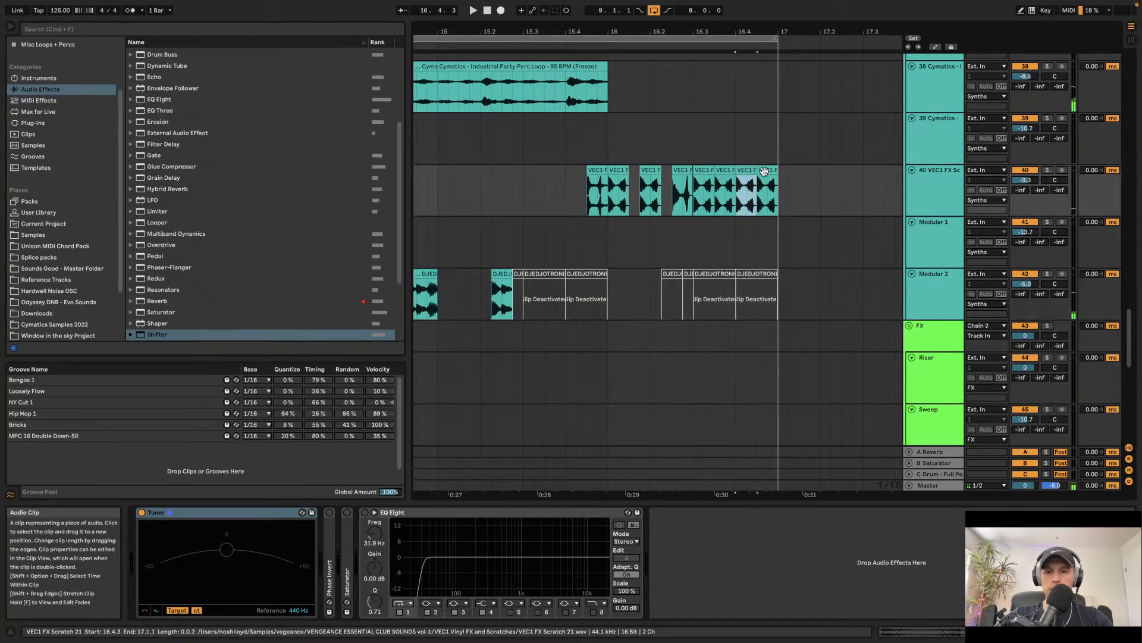
pyautogui.doubleClick(749, 172)
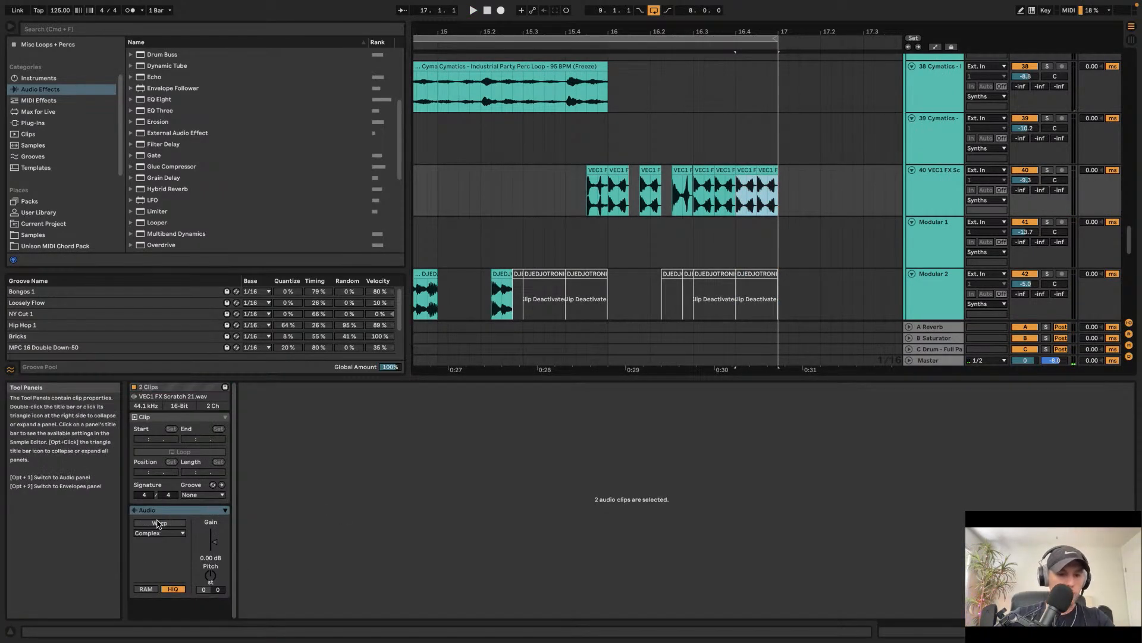
pyautogui.click(212, 575)
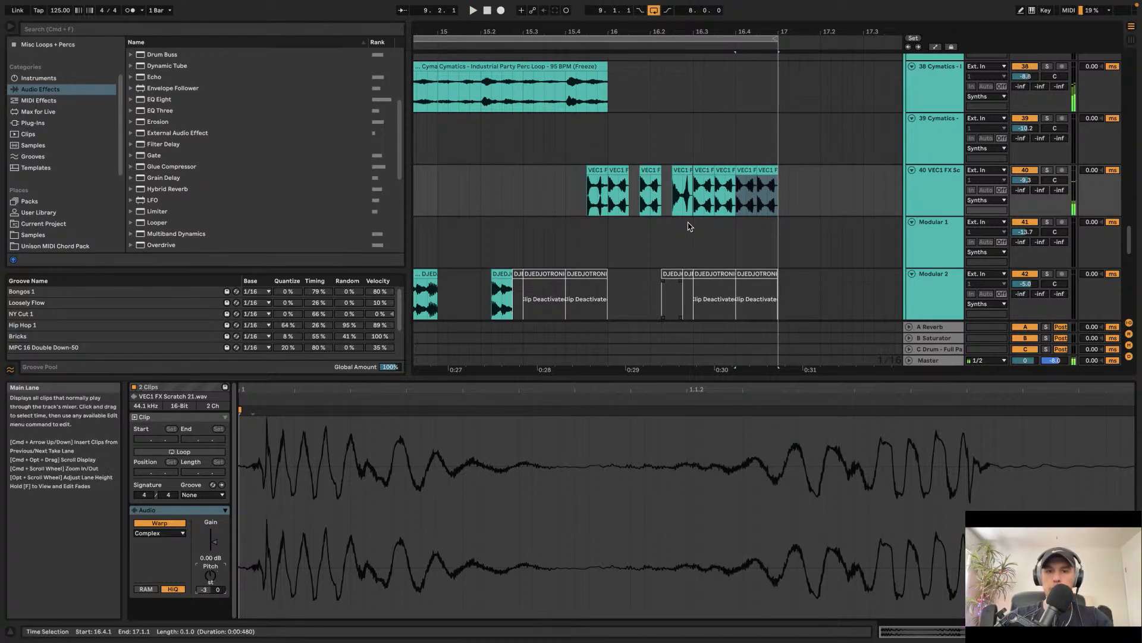
# Step: Audition the passage and inspect the clip properties of the VEC1 scratch clips
pyautogui.press('space')
pyautogui.click(589, 193)
pyautogui.press('space')
pyautogui.doubleClick(935, 191)
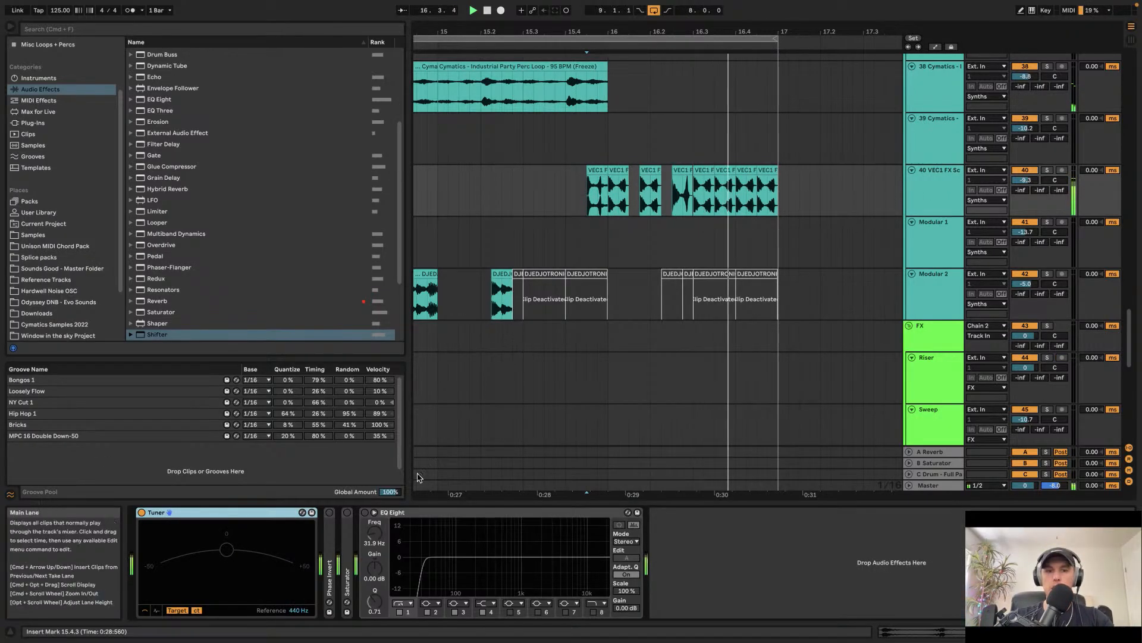
pyautogui.scroll(5, 180, 179)
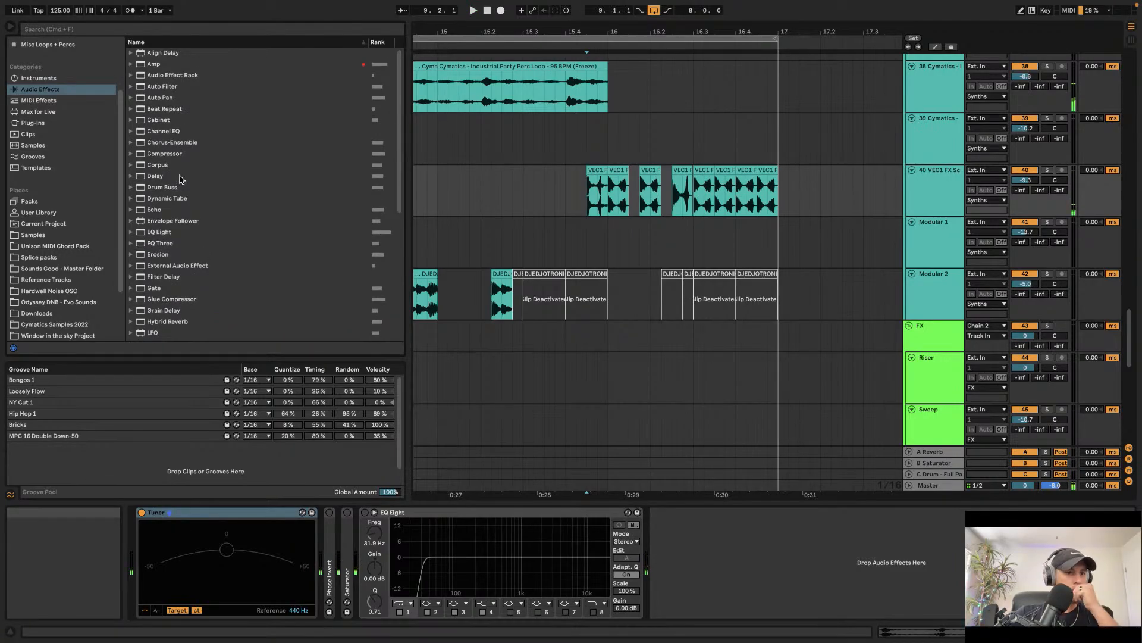
pyautogui.scroll(2, 819, 230)
pyautogui.doubleClick(768, 235)
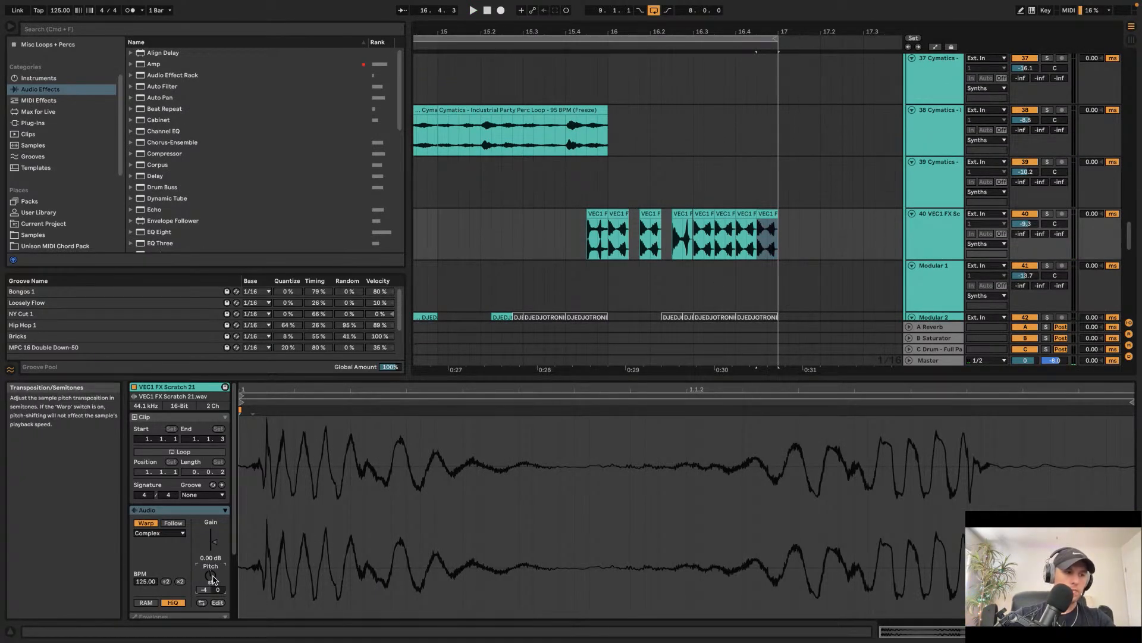
pyautogui.click(643, 233)
pyautogui.press('space')
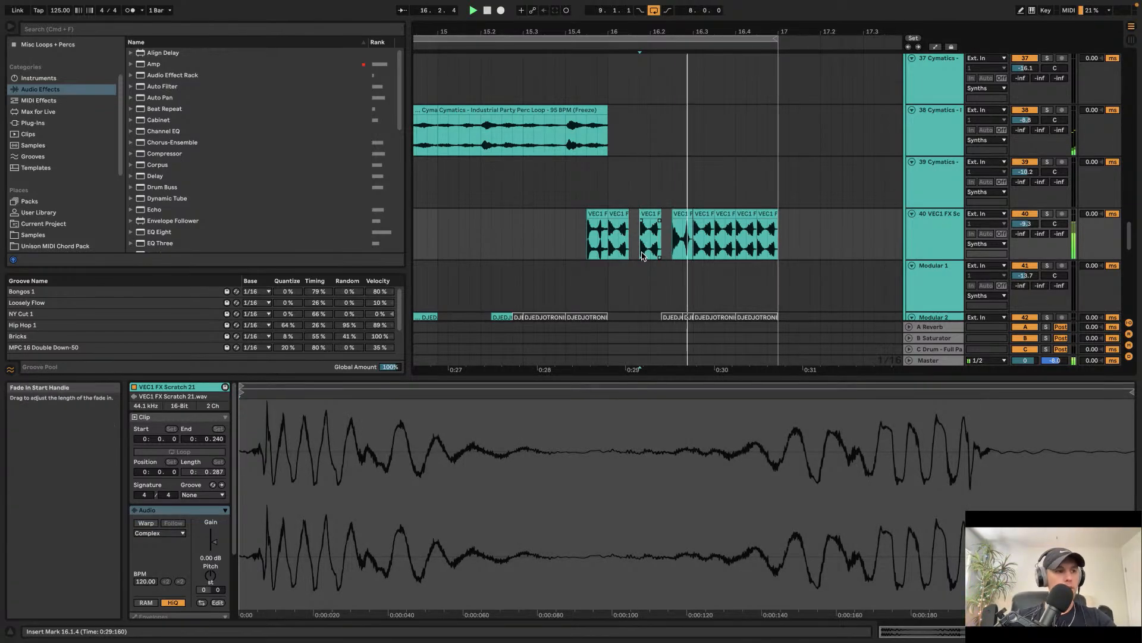
pyautogui.click(575, 233)
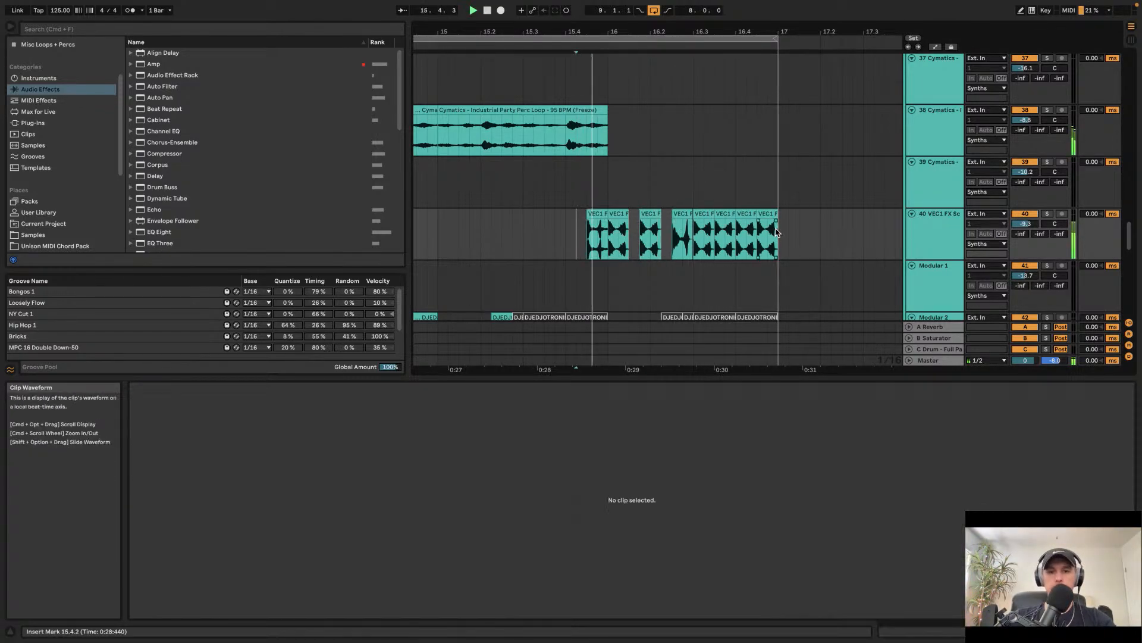
pyautogui.doubleClick(940, 244)
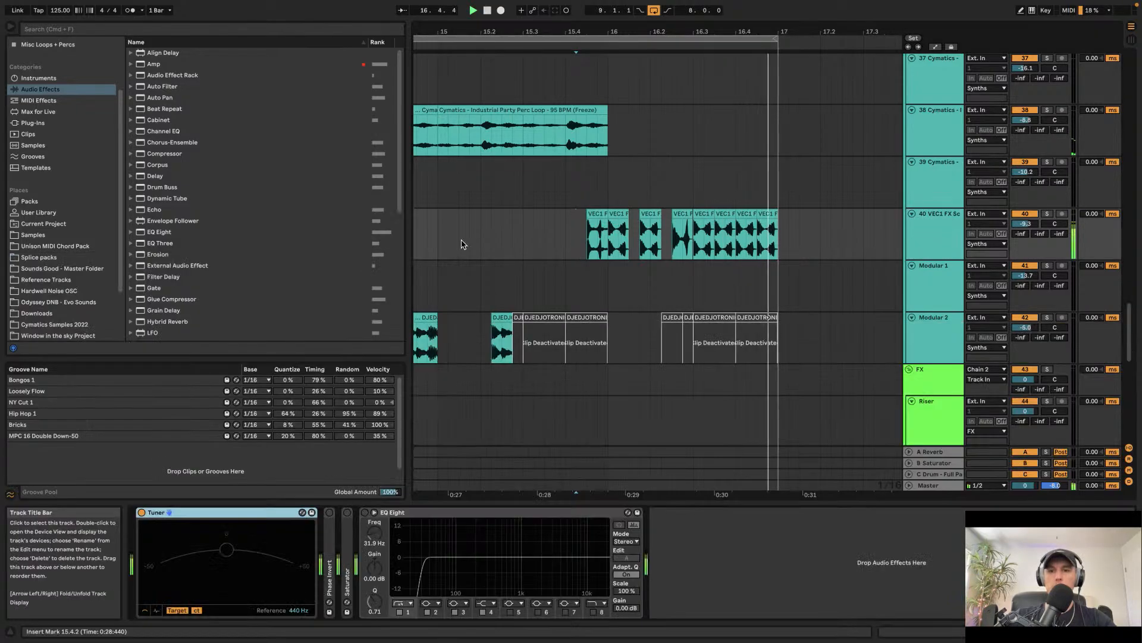
# Step: Load the OTT preset from the Plugins collection onto the VEC1 FX Scratch track
pyautogui.click(34, 54)
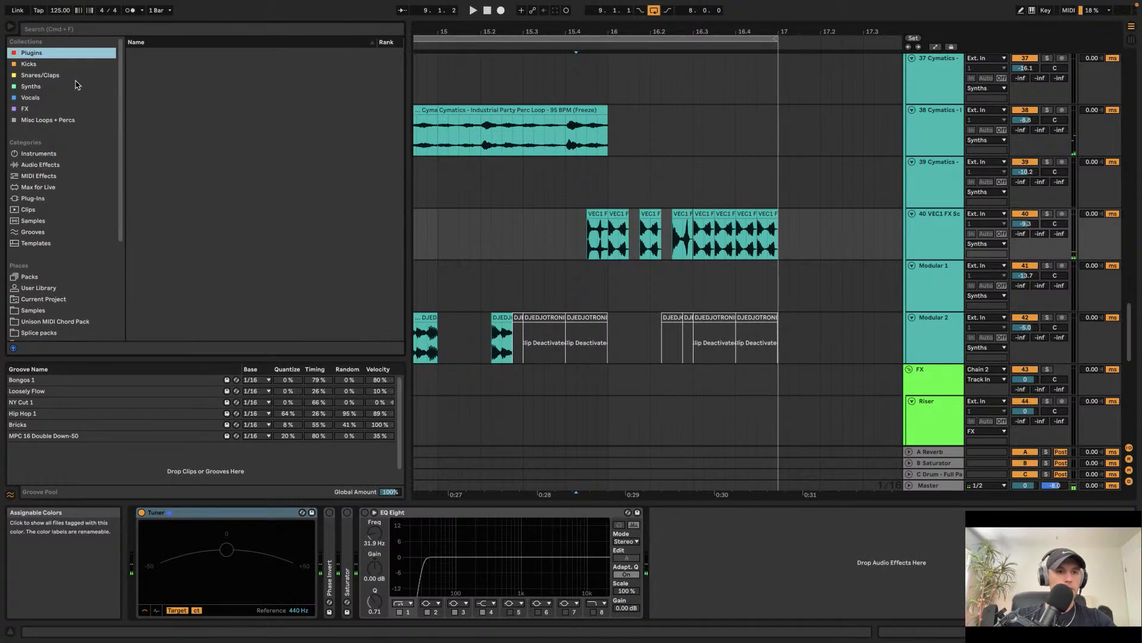
pyautogui.scroll(-5, 188, 215)
pyautogui.scroll(4, 188, 215)
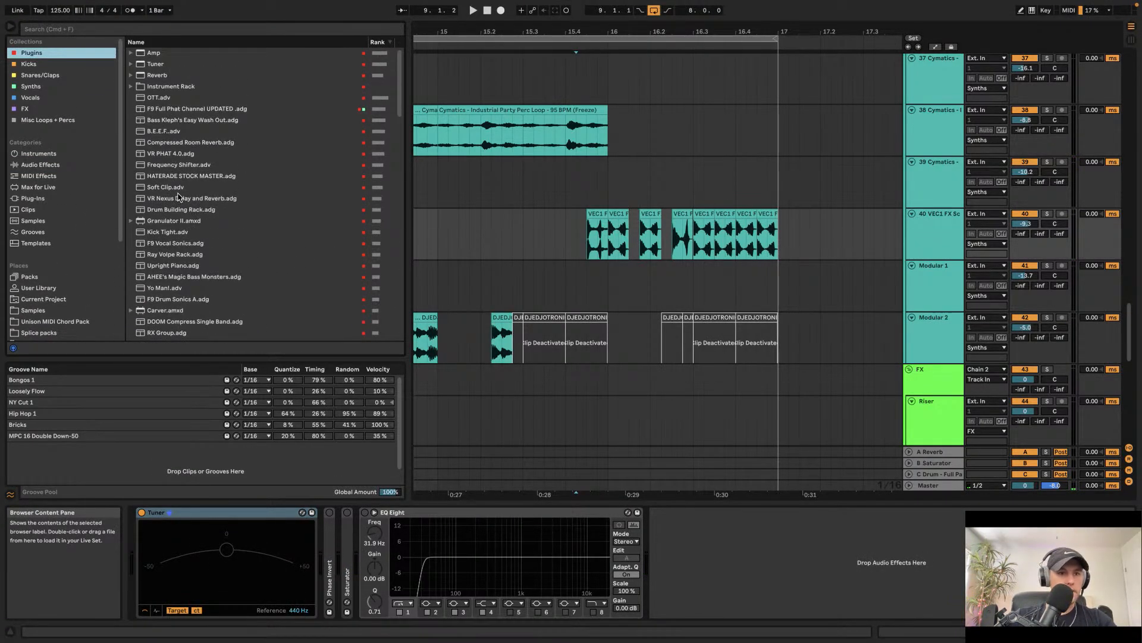
pyautogui.scroll(-7, 182, 280)
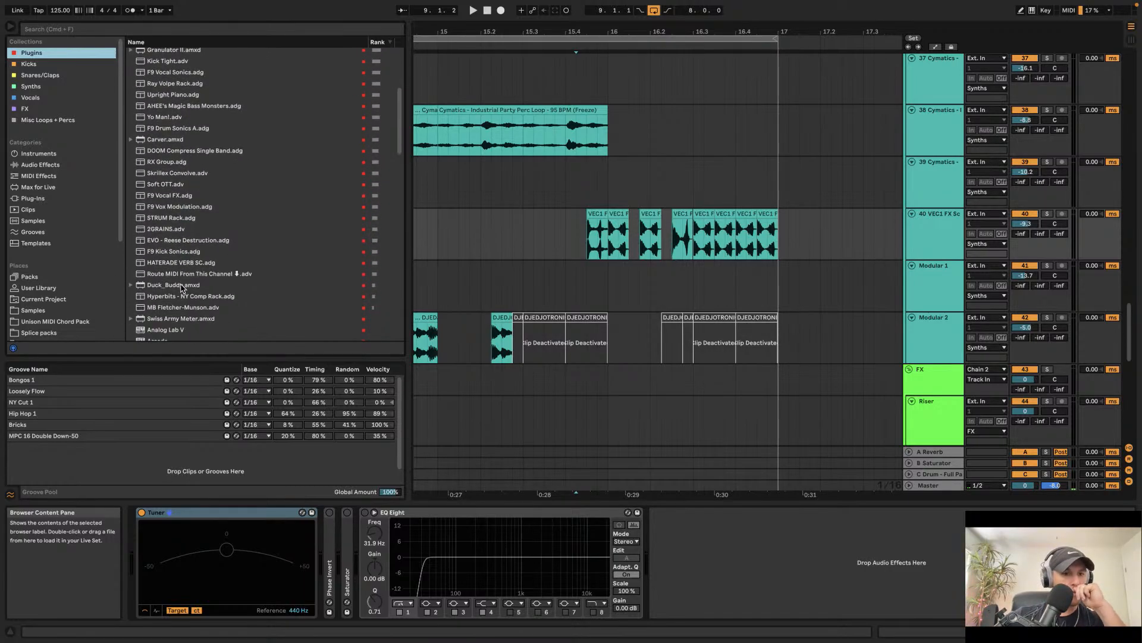
pyautogui.scroll(5, 182, 288)
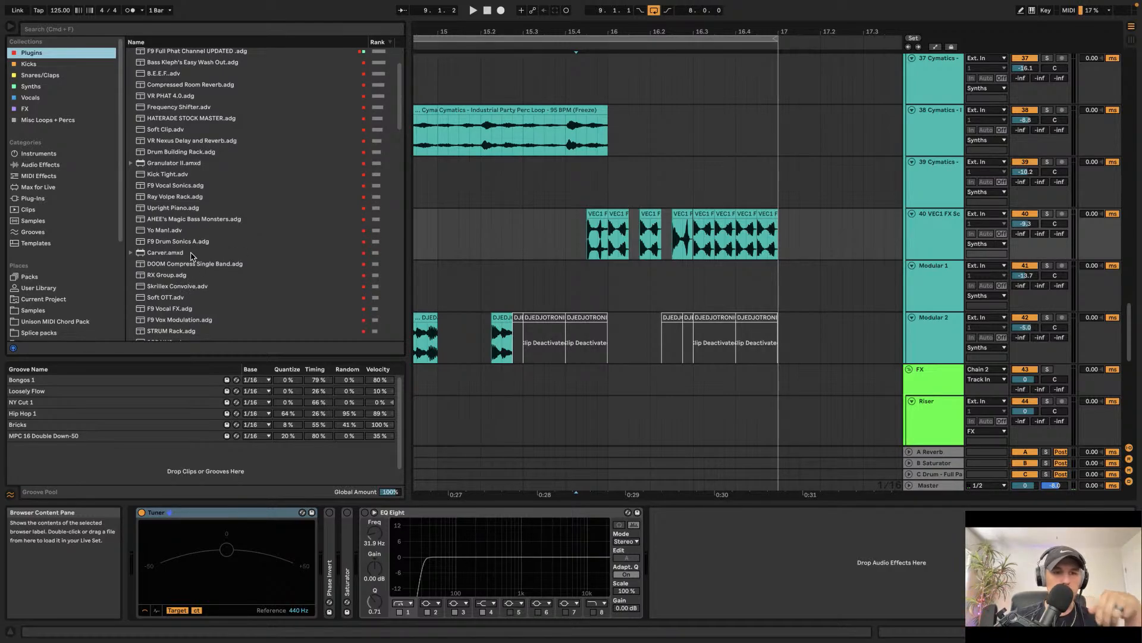
pyautogui.scroll(2, 191, 169)
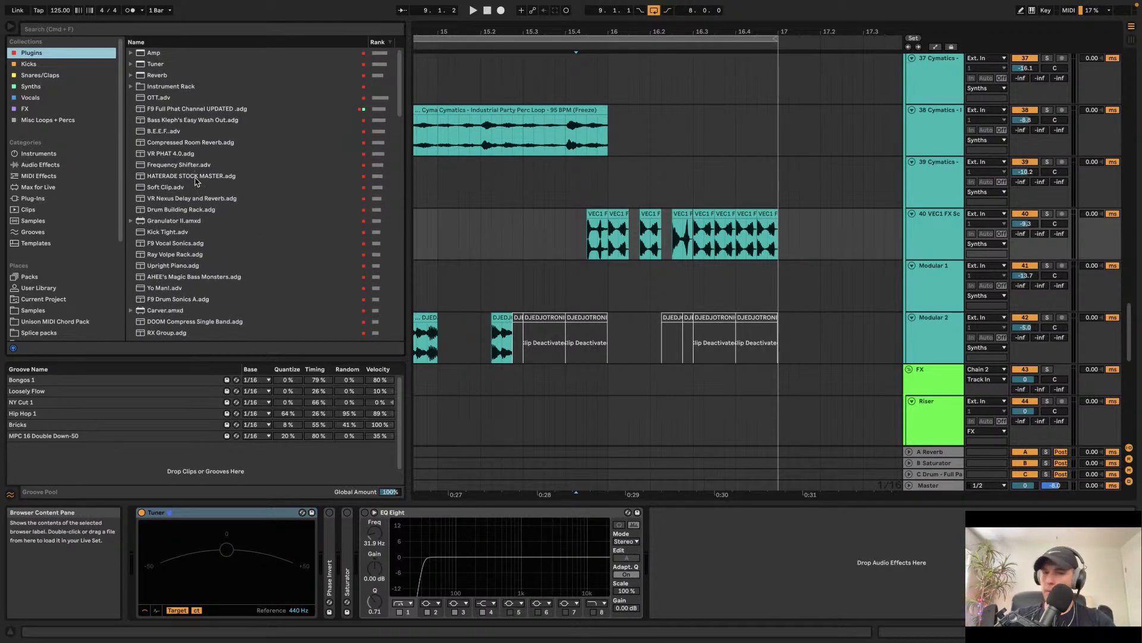
pyautogui.click(167, 99)
pyautogui.press('Return')
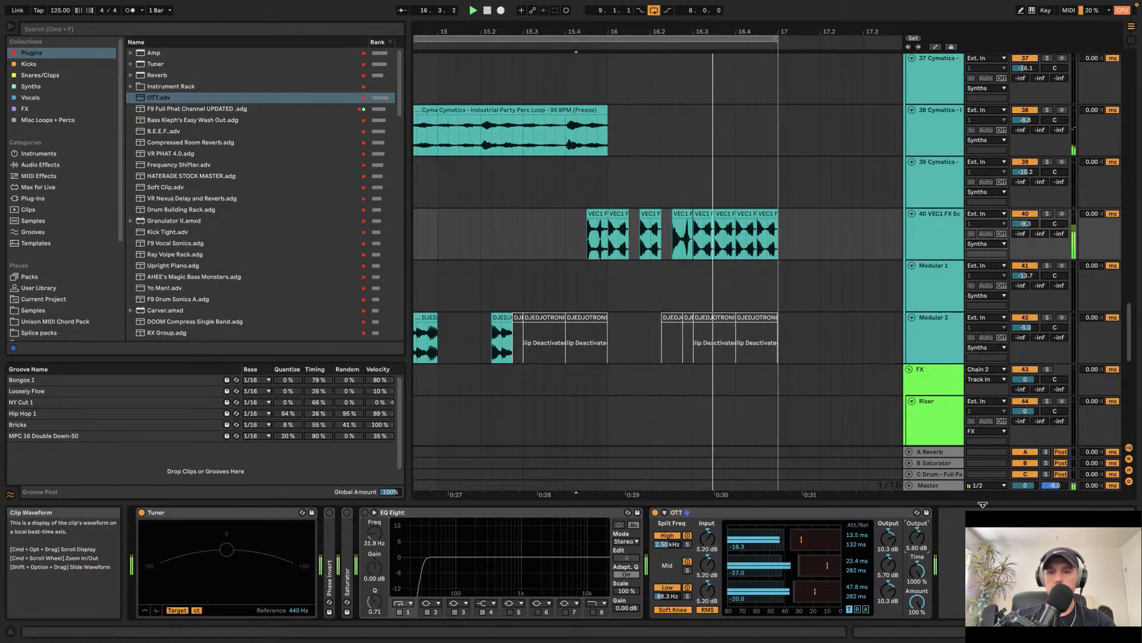
# Step: Open Serum on the Sub Midi track and enable its noise oscillator while playing the sub clip
pyautogui.click(585, 231)
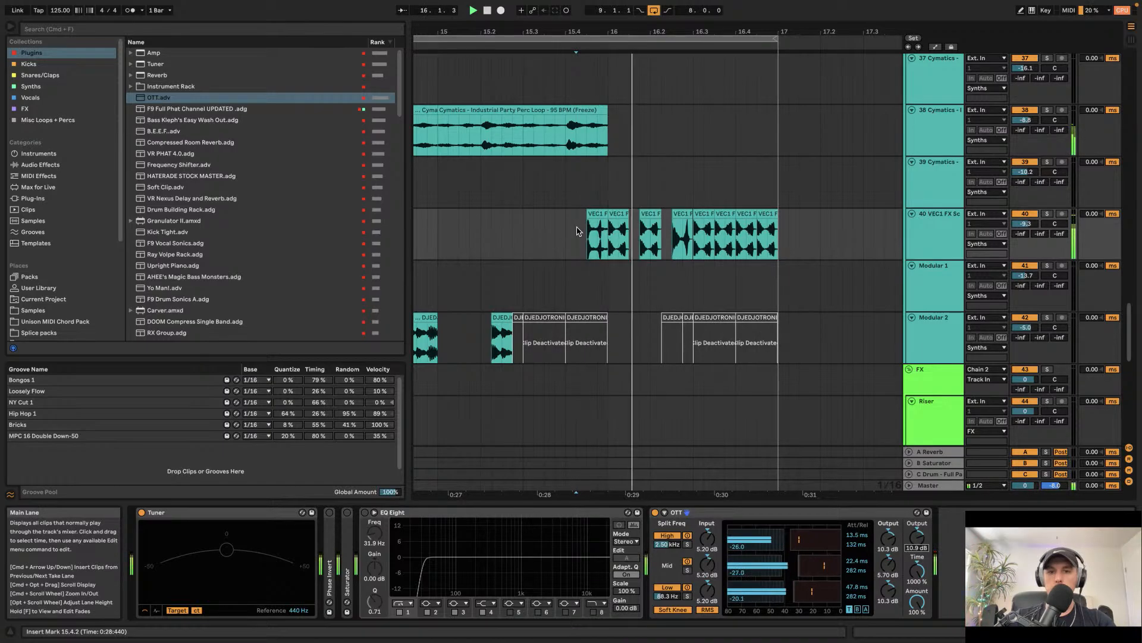
pyautogui.scroll(-3, 577, 231)
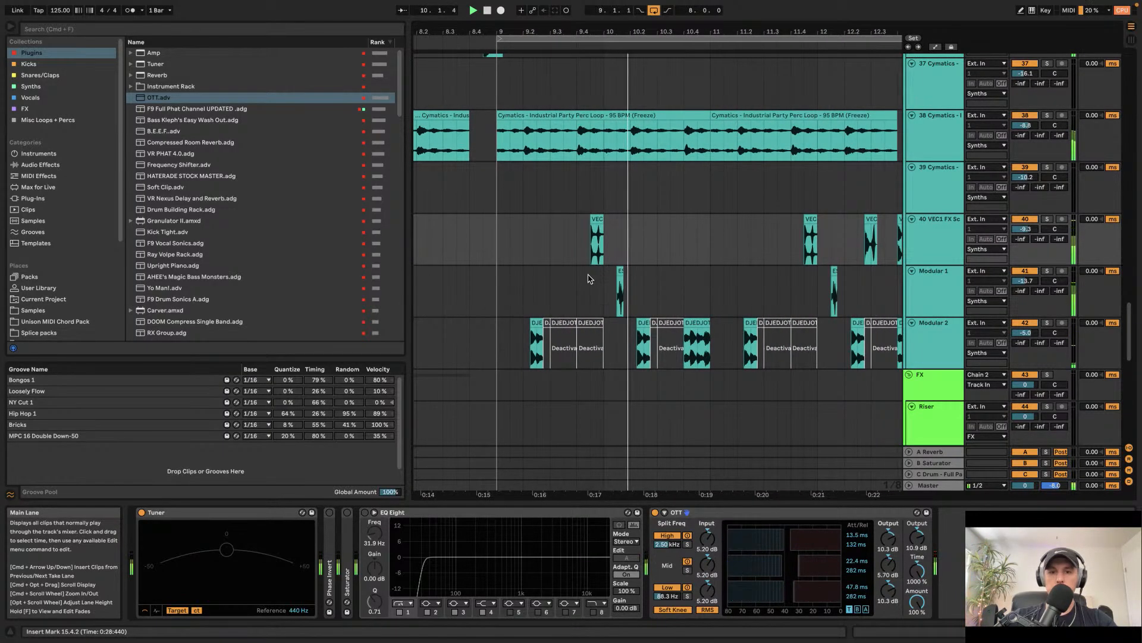
pyautogui.scroll(-4, 589, 277)
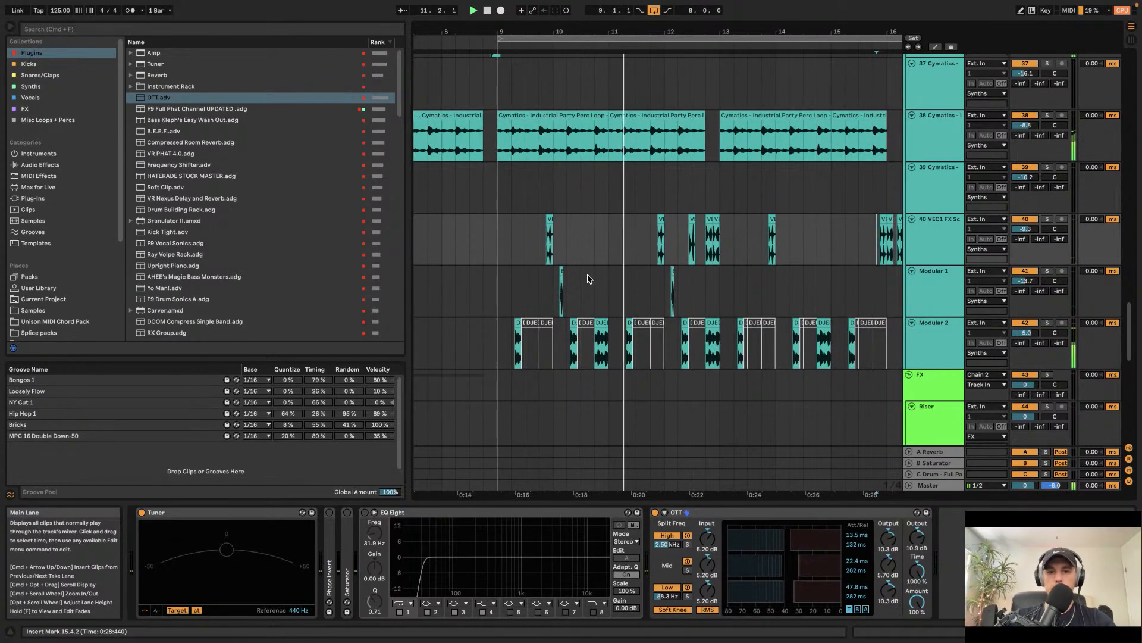
pyautogui.scroll(10, 589, 278)
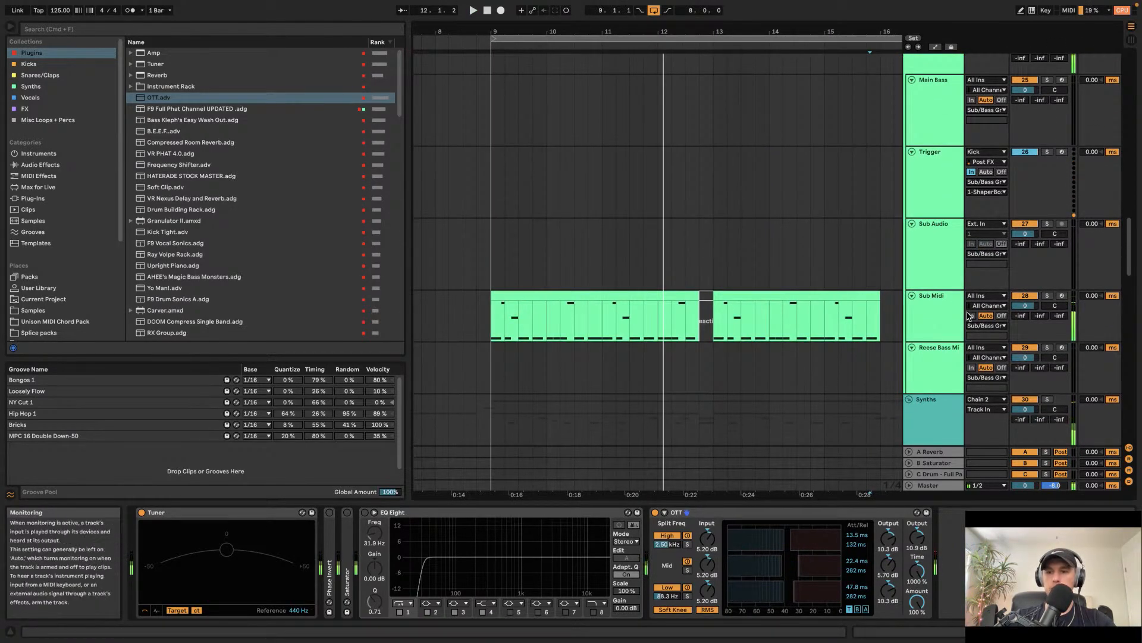
pyautogui.click(959, 318)
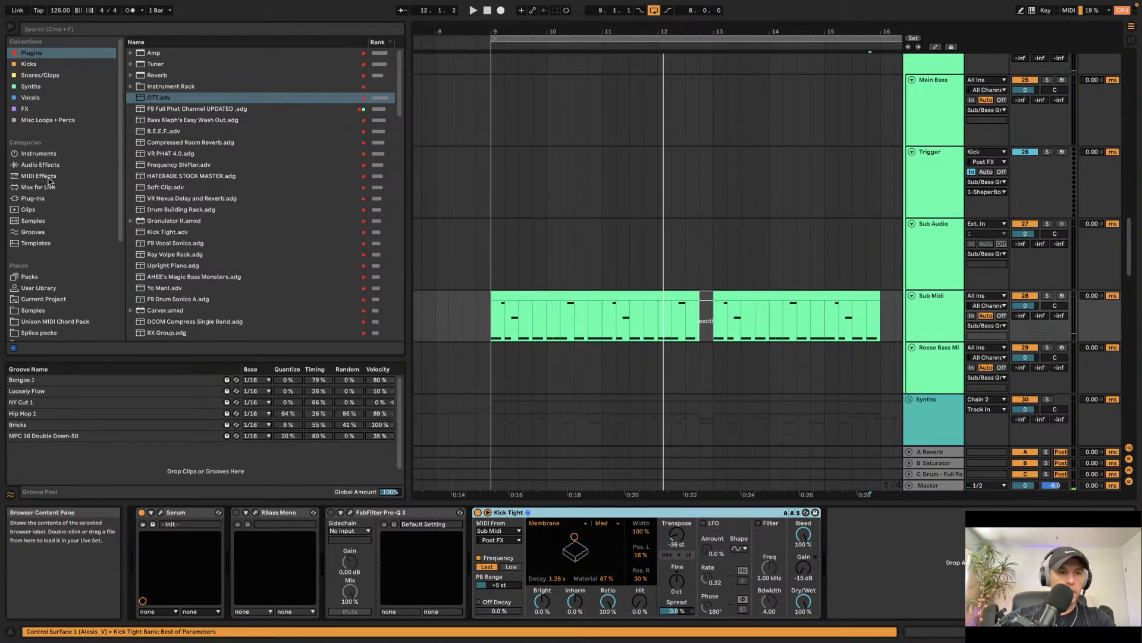
pyautogui.click(493, 328)
pyautogui.press('space')
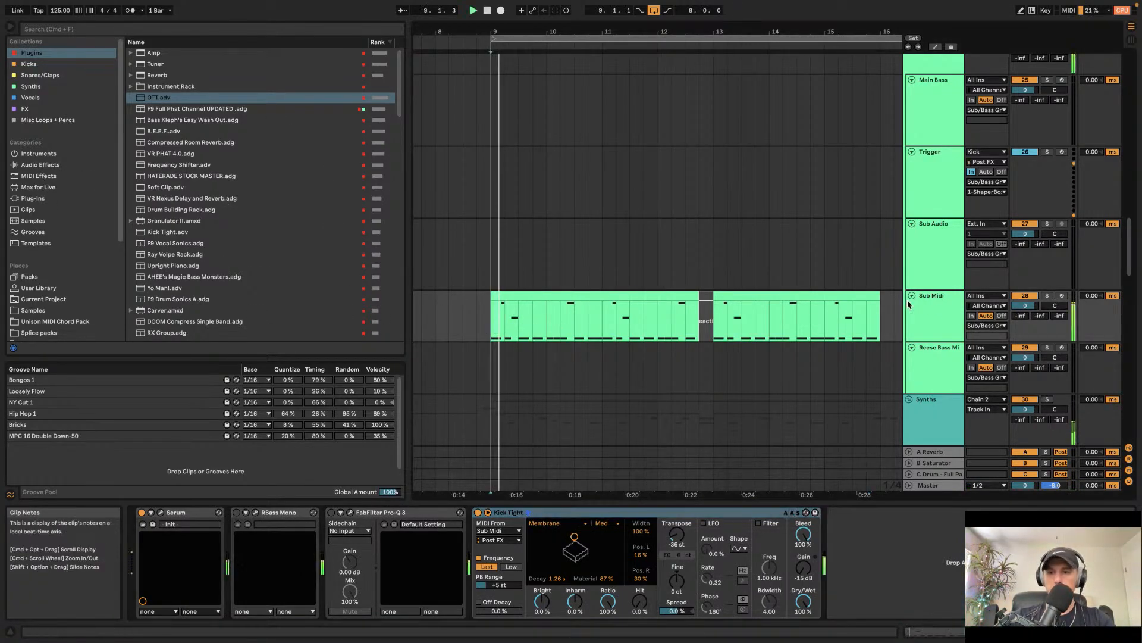
pyautogui.click(162, 513)
pyautogui.click(135, 178)
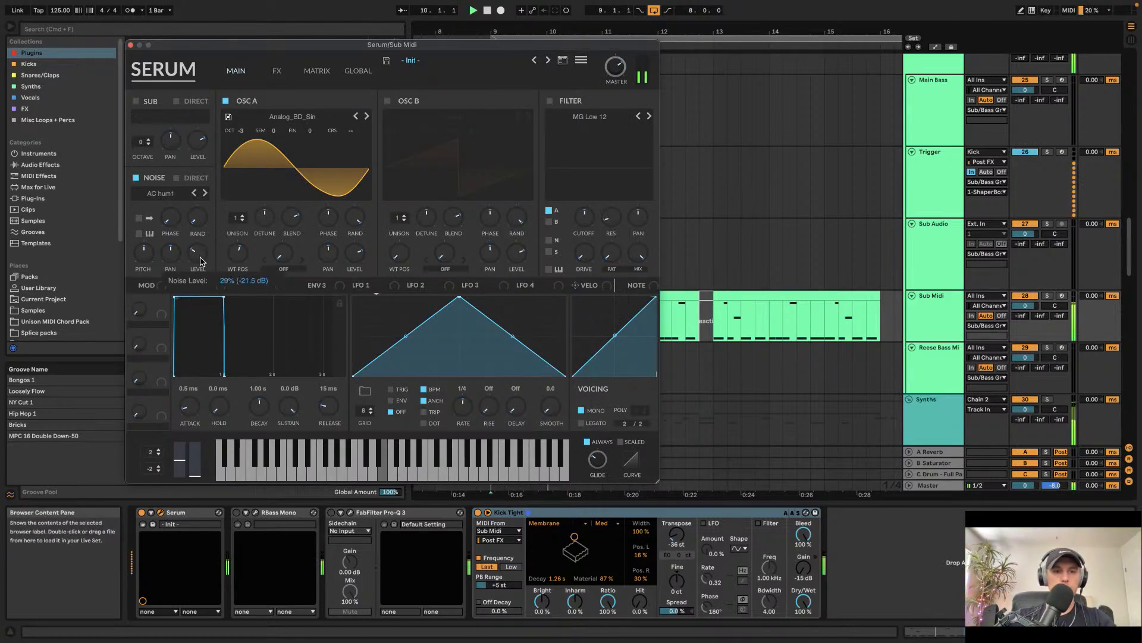
# Step: Set the Sub Midi track volume to about -2.8 dB and close the Serum window
pyautogui.click(276, 70)
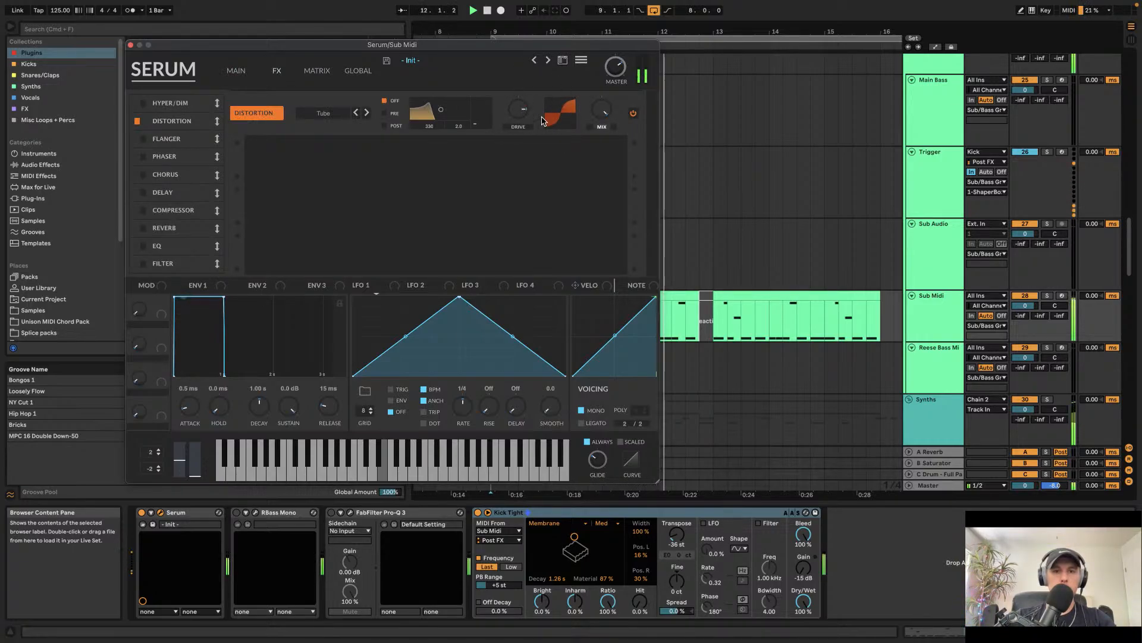
pyautogui.moveTo(1025, 305); pyautogui.dragTo(1025, 312)
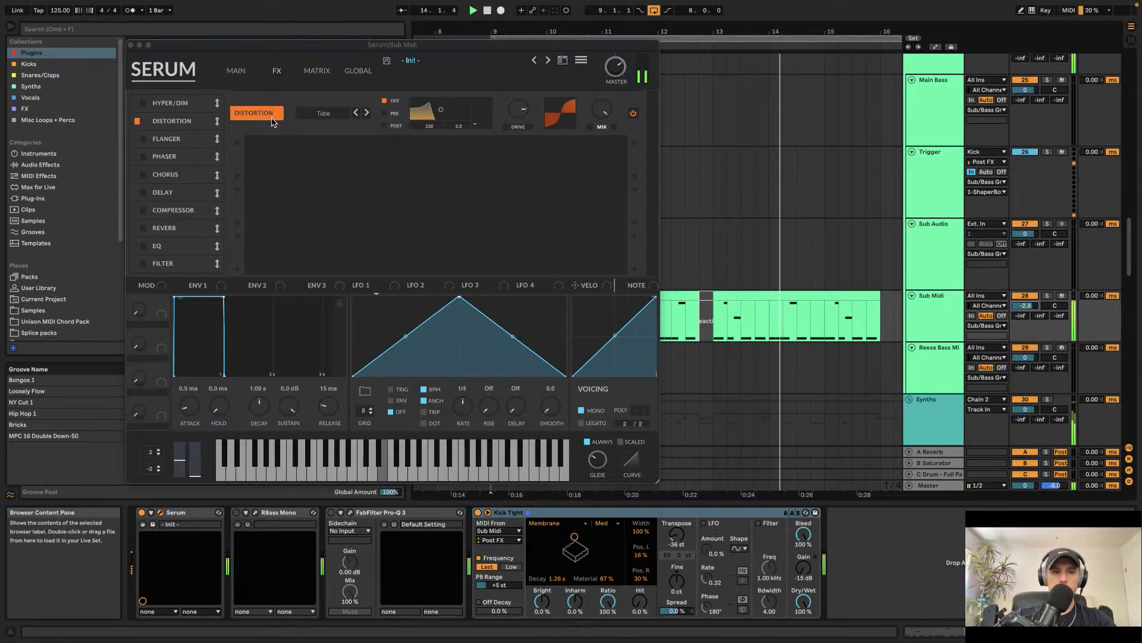
pyautogui.click(236, 71)
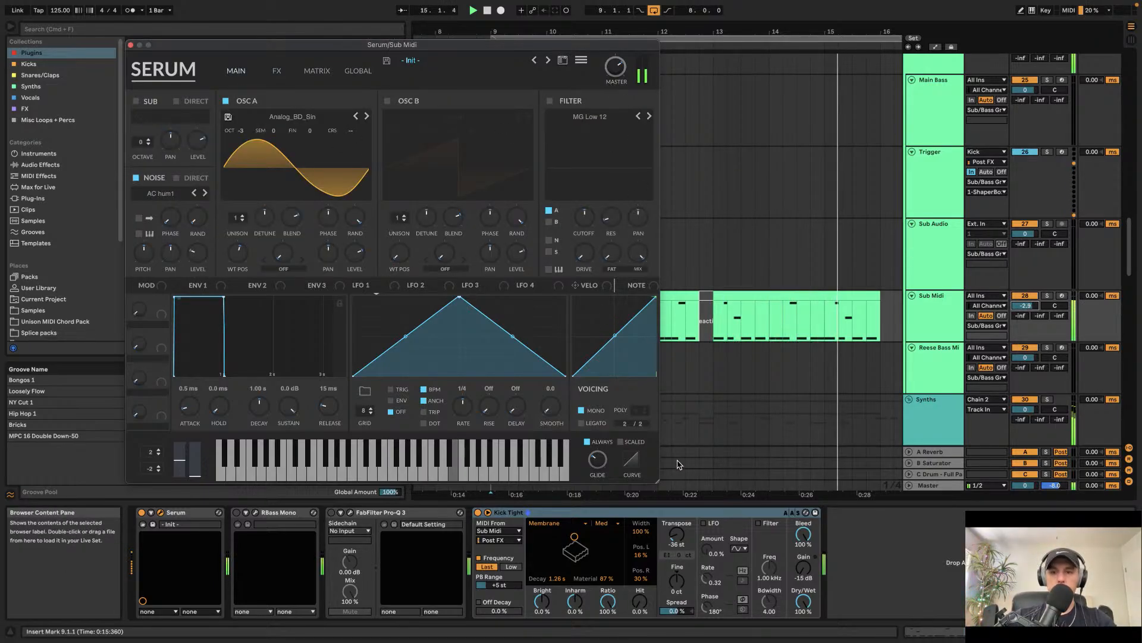
pyautogui.click(131, 45)
# Step: Bypass the OTT device on the VEC1 FX Scratch track
pyautogui.scroll(-10, 589, 250)
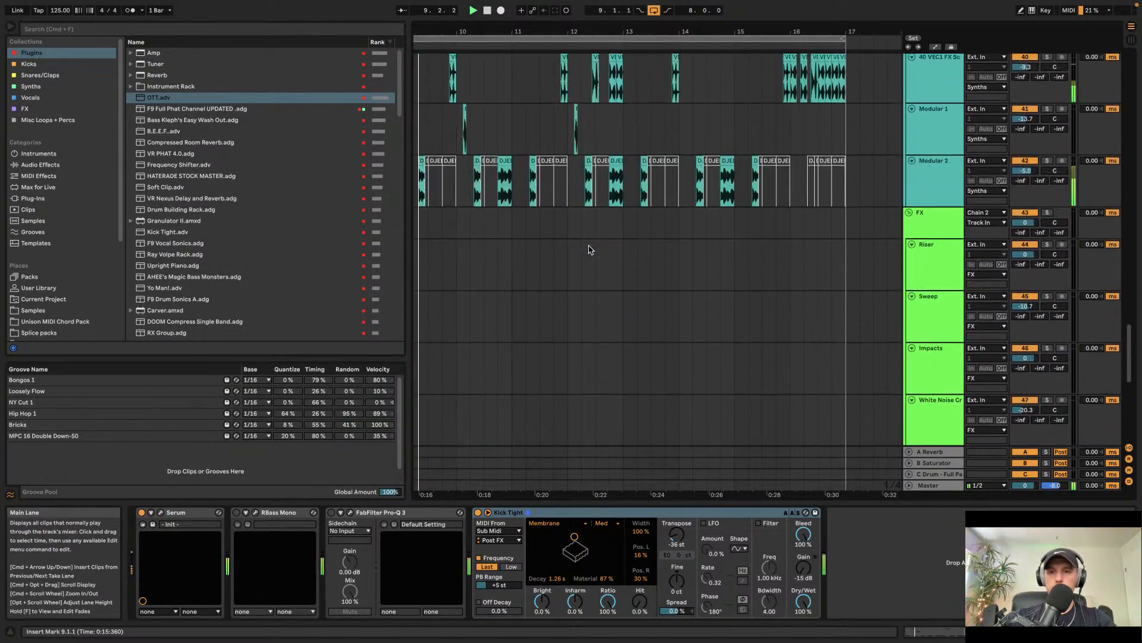
pyautogui.scroll(3, 589, 250)
pyautogui.click(923, 281)
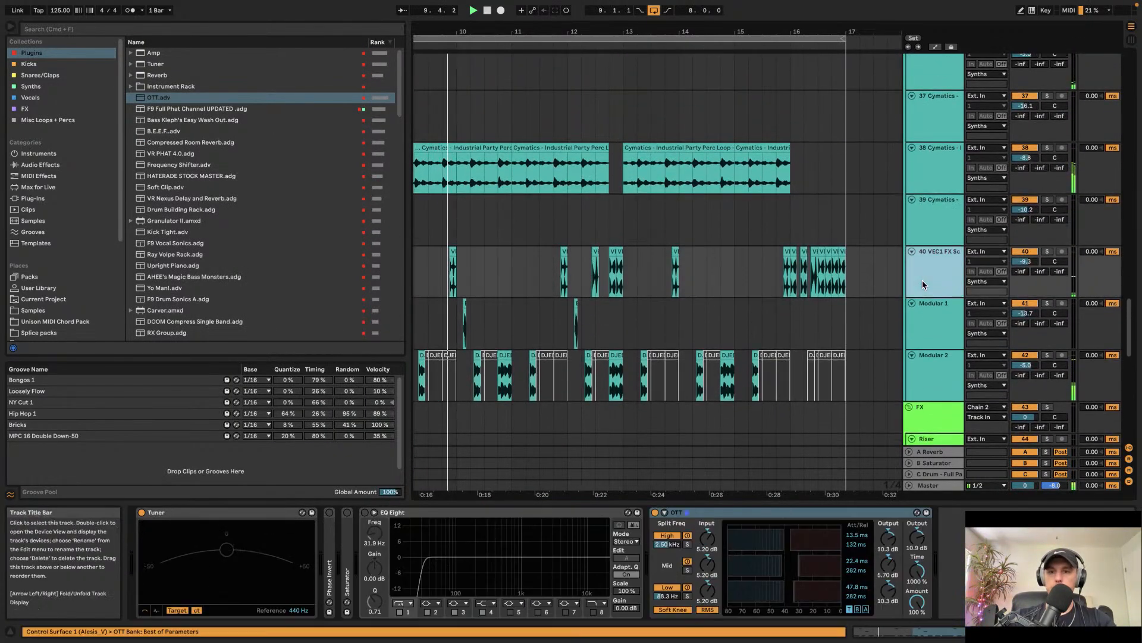
pyautogui.click(655, 513)
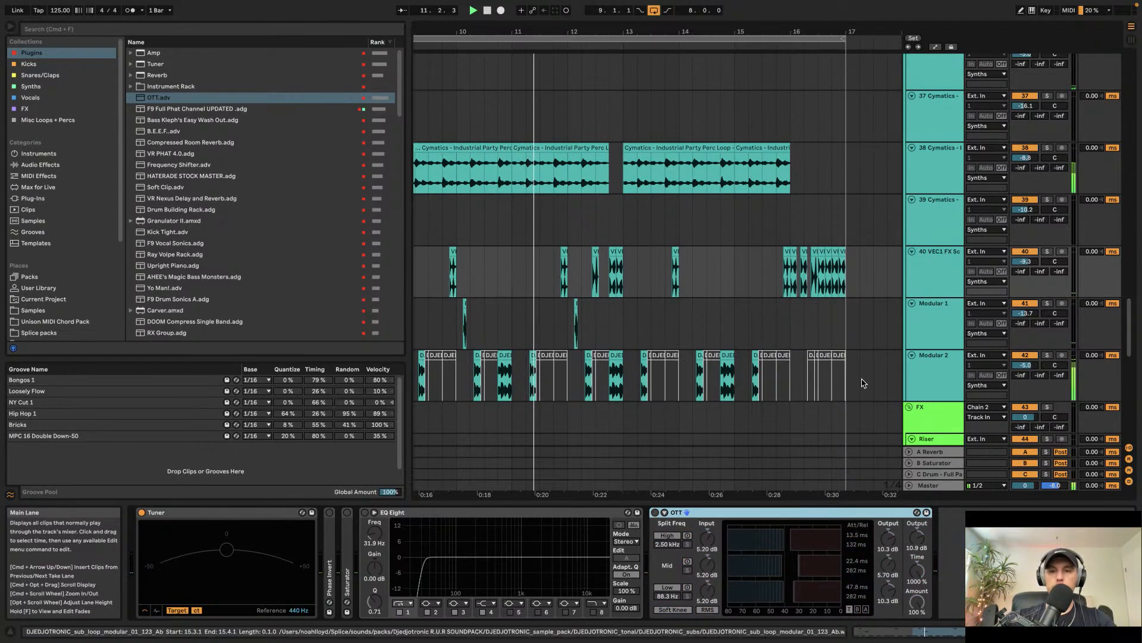
# Step: Delete the selected Modular 2 sub loop clip and nudge its track's EQ Eight low-cut frequency
pyautogui.press('Delete')
pyautogui.click(365, 512)
pyautogui.moveTo(374, 533); pyautogui.dragTo(375, 530)
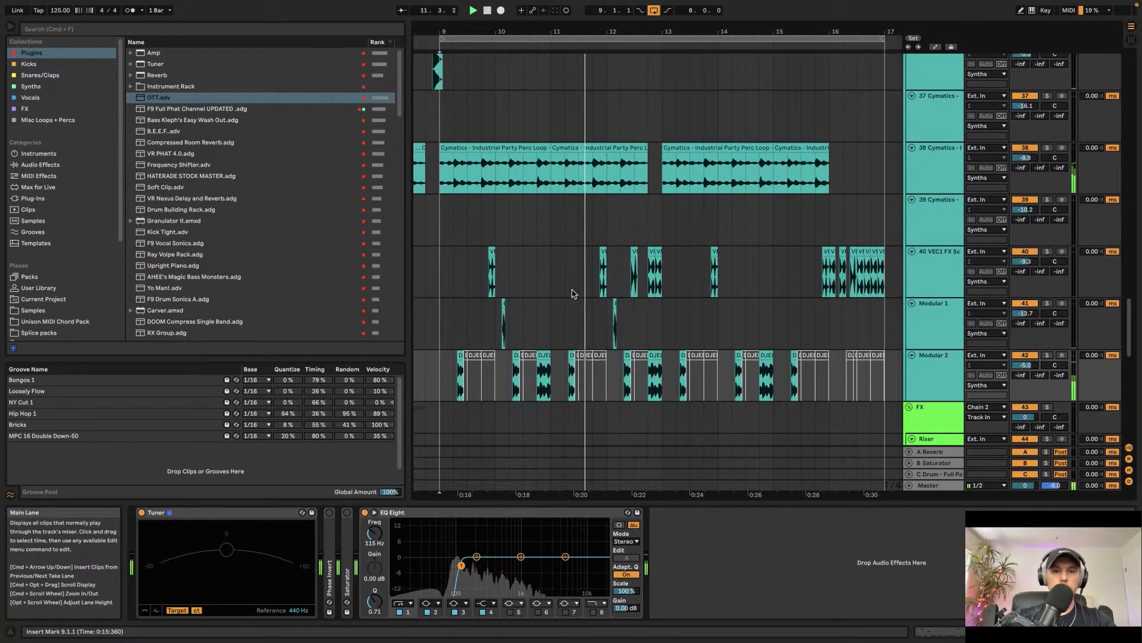
# Step: Play the arrangement and audition the clips on the VEC1 FX Scratch and Modular 1 tracks around bar 12
pyautogui.scroll(3, 572, 286)
pyautogui.scroll(-5, 572, 285)
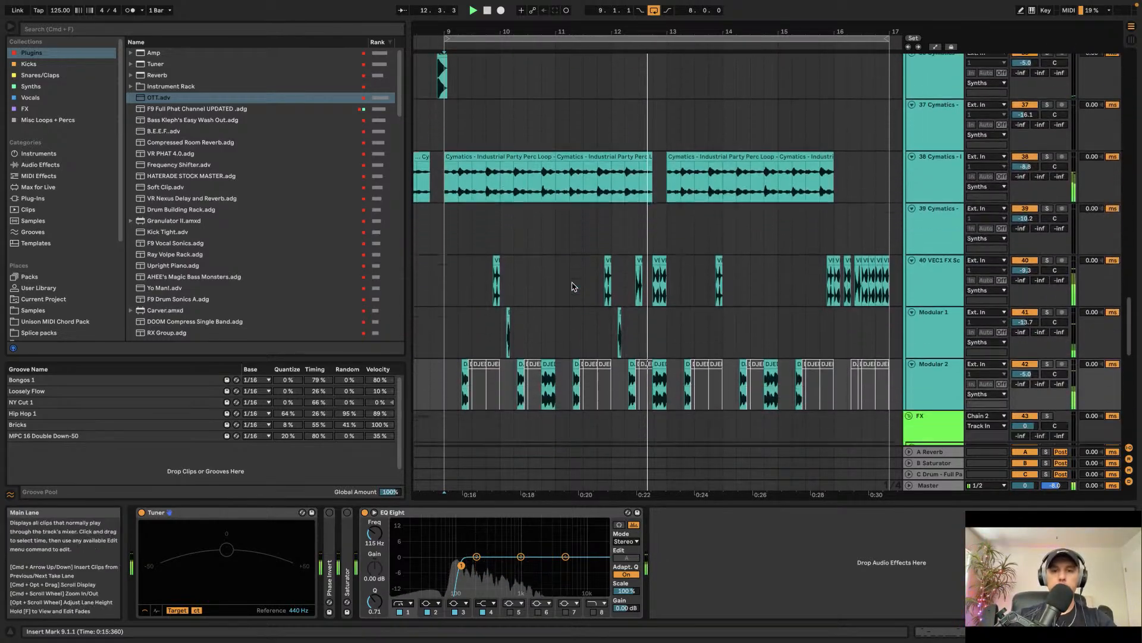
pyautogui.press('space')
pyautogui.click(623, 179)
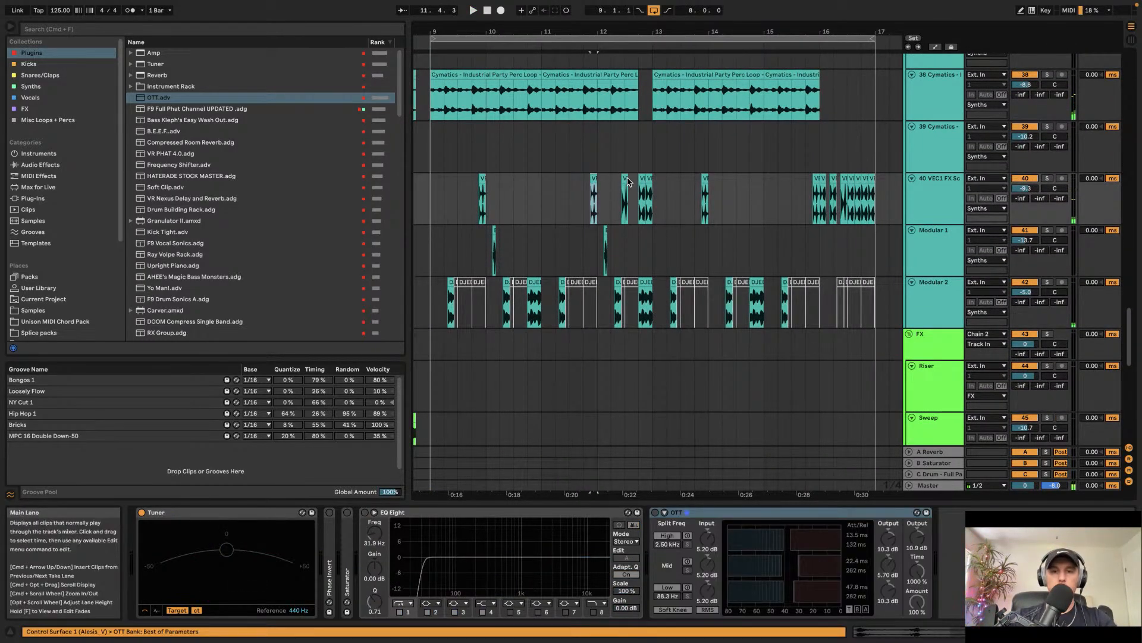
pyautogui.press('space')
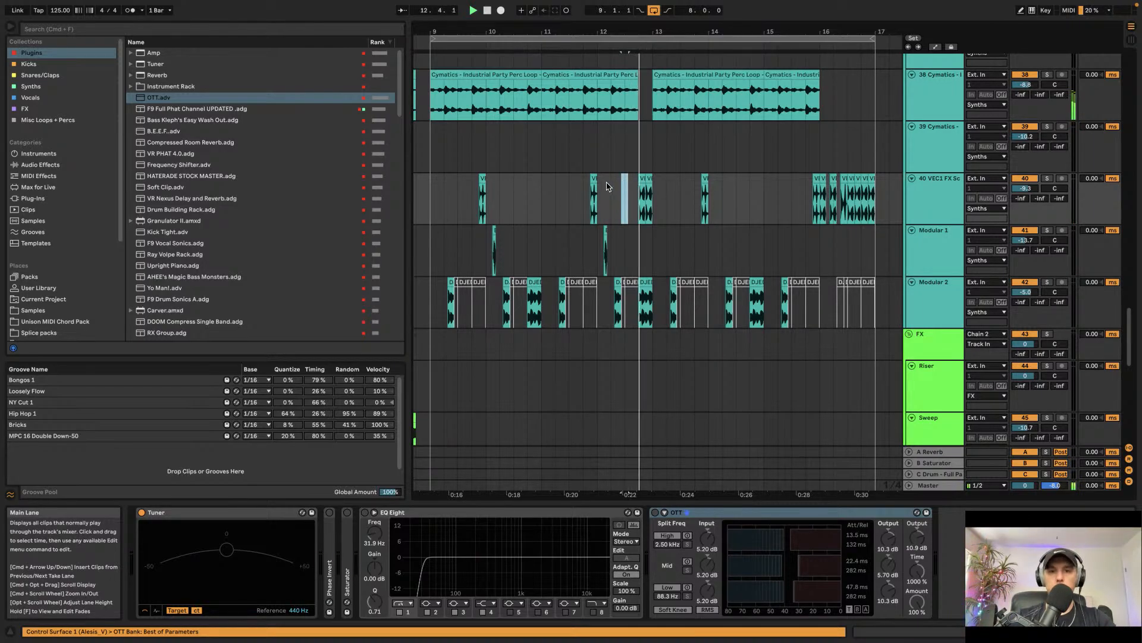
pyautogui.press('space')
pyautogui.click(604, 232)
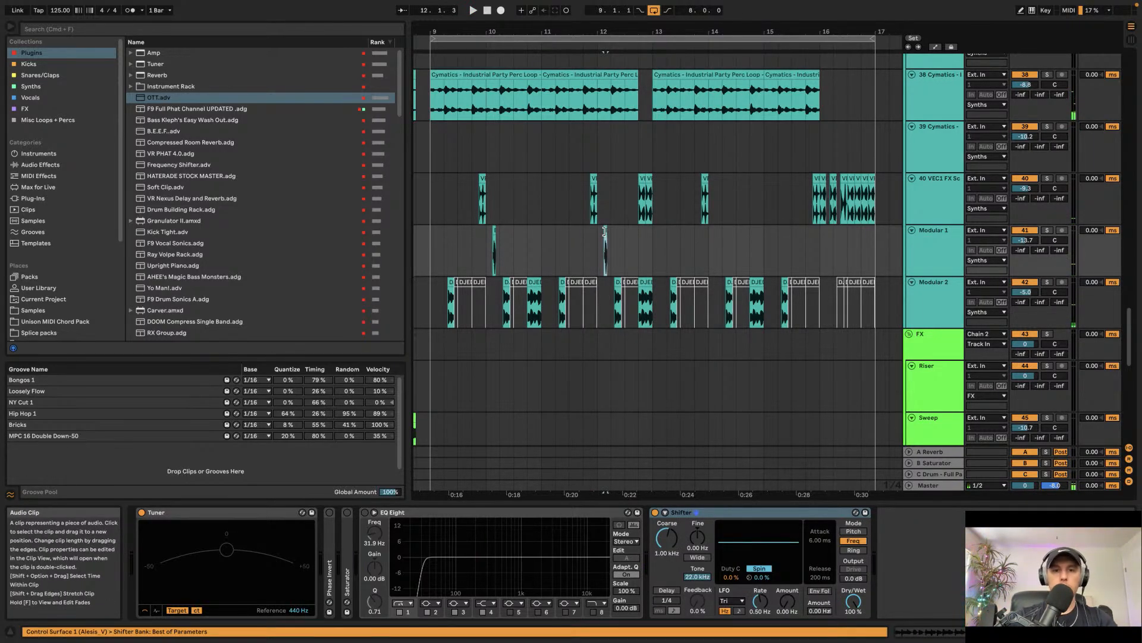
pyautogui.click(605, 233)
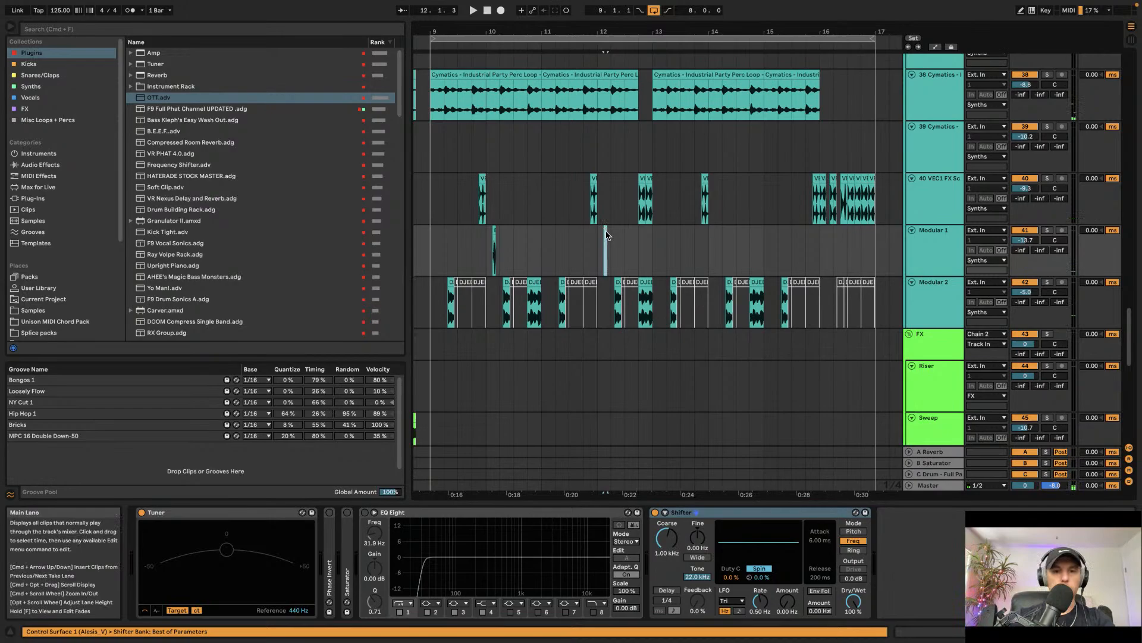
# Step: Search the sample library for RKU and add RKU_ALEPH_ANALOG_YUNG_FM_BEEP.wav to the Modular 1 track at bar 12
pyautogui.click(26, 310)
pyautogui.scroll(1, 212, 215)
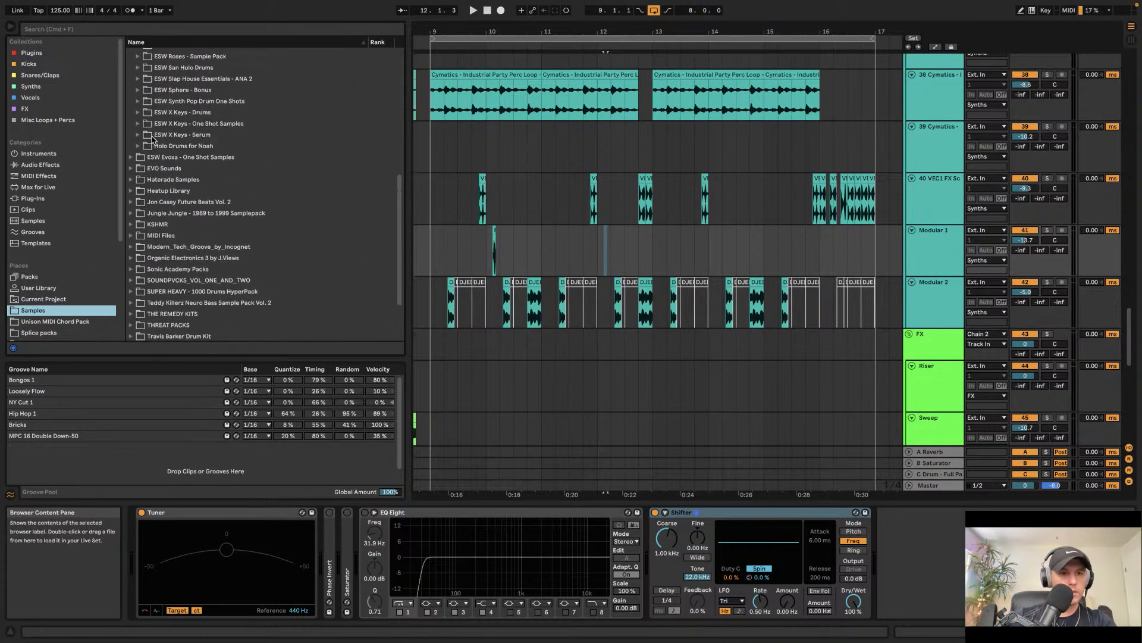
pyautogui.click(138, 123)
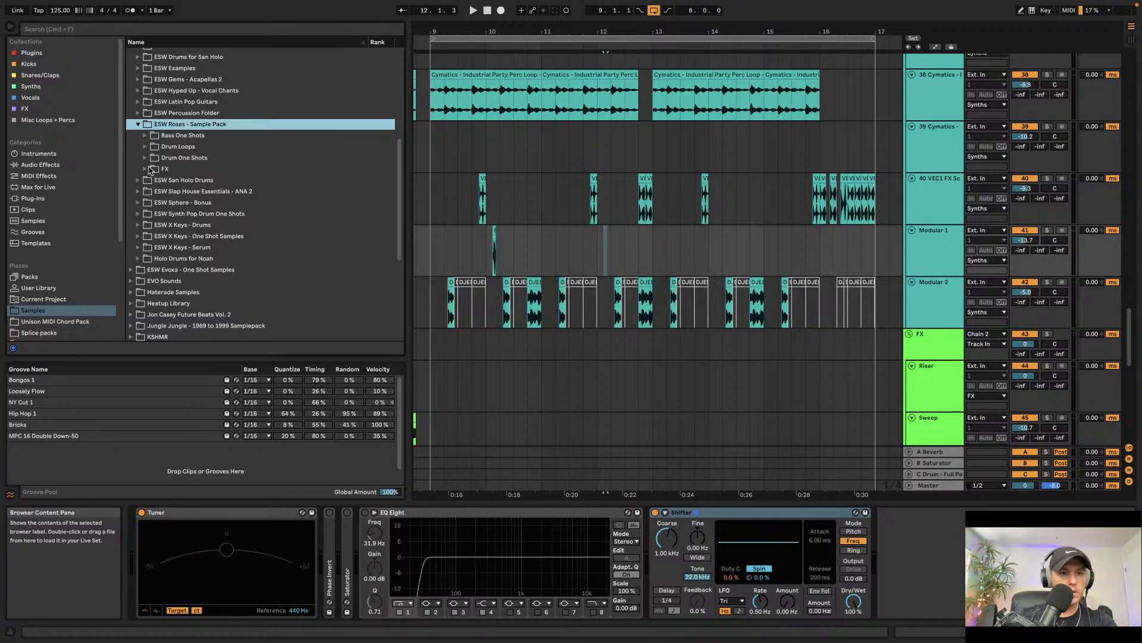
pyautogui.click(145, 169)
pyautogui.click(145, 169)
pyautogui.click(138, 124)
pyautogui.scroll(3, 147, 143)
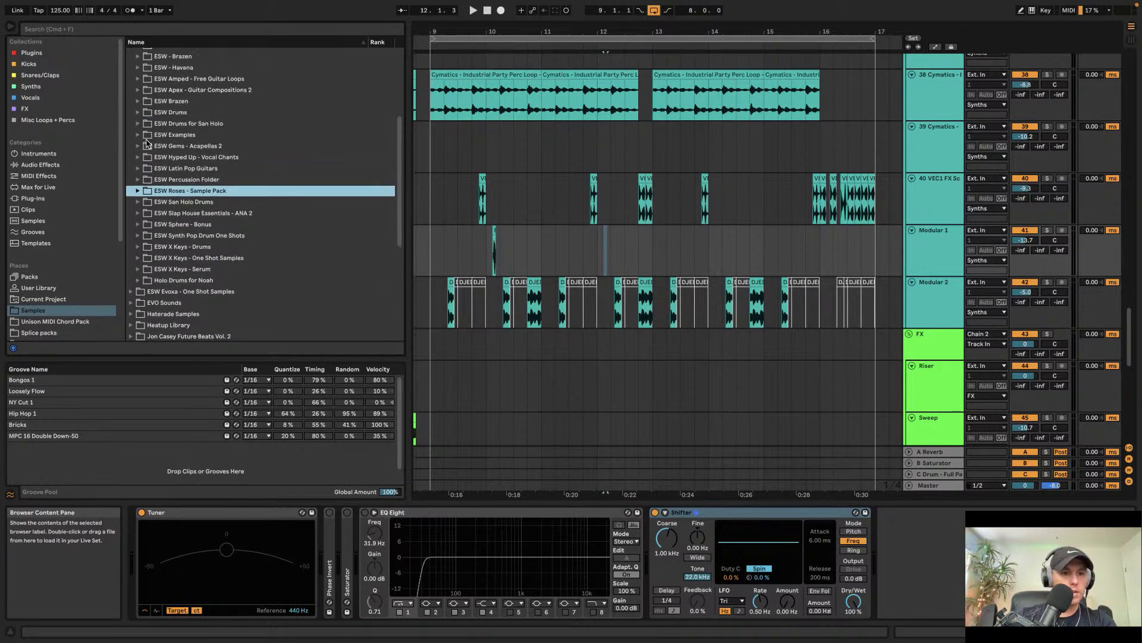
pyautogui.scroll(5, 147, 144)
pyautogui.scroll(-15, 142, 219)
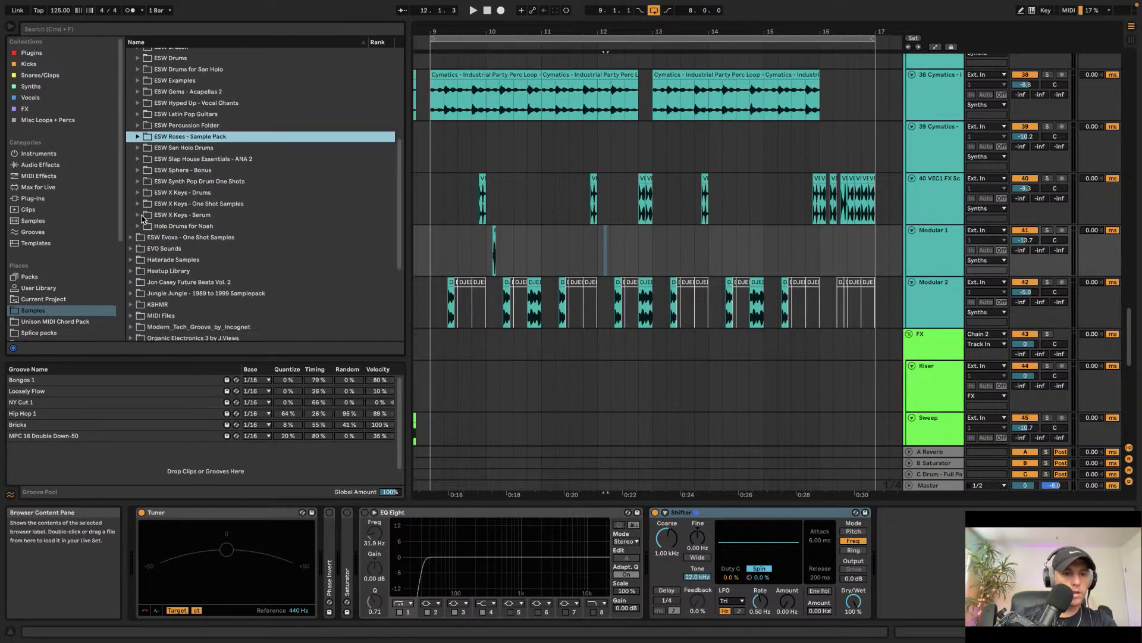
pyautogui.press('super+f')
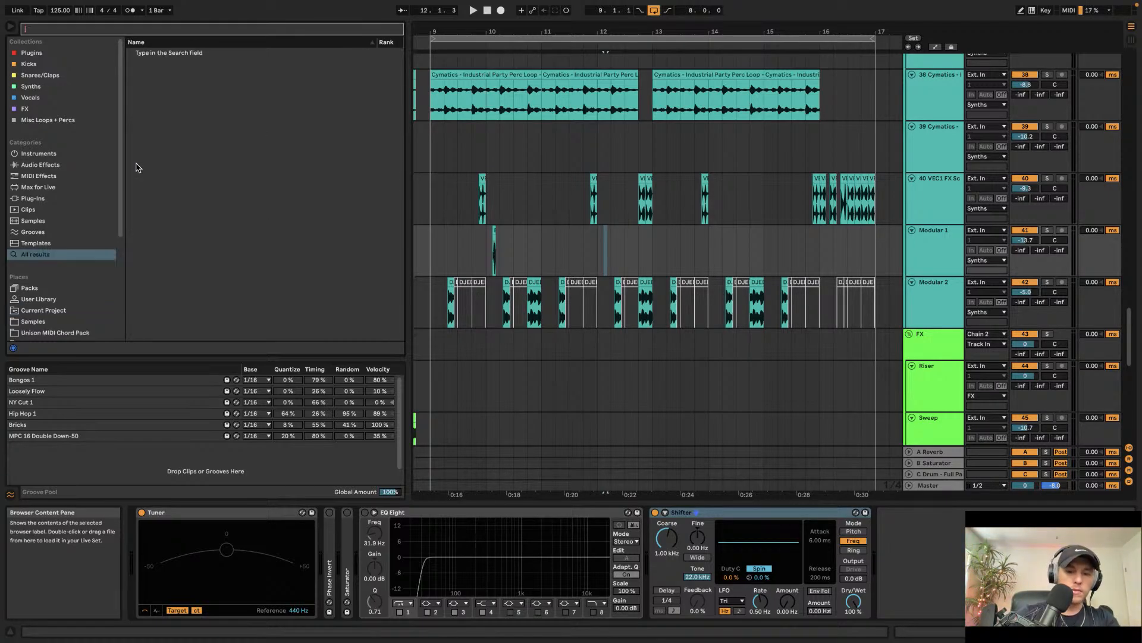
pyautogui.write('RKU')
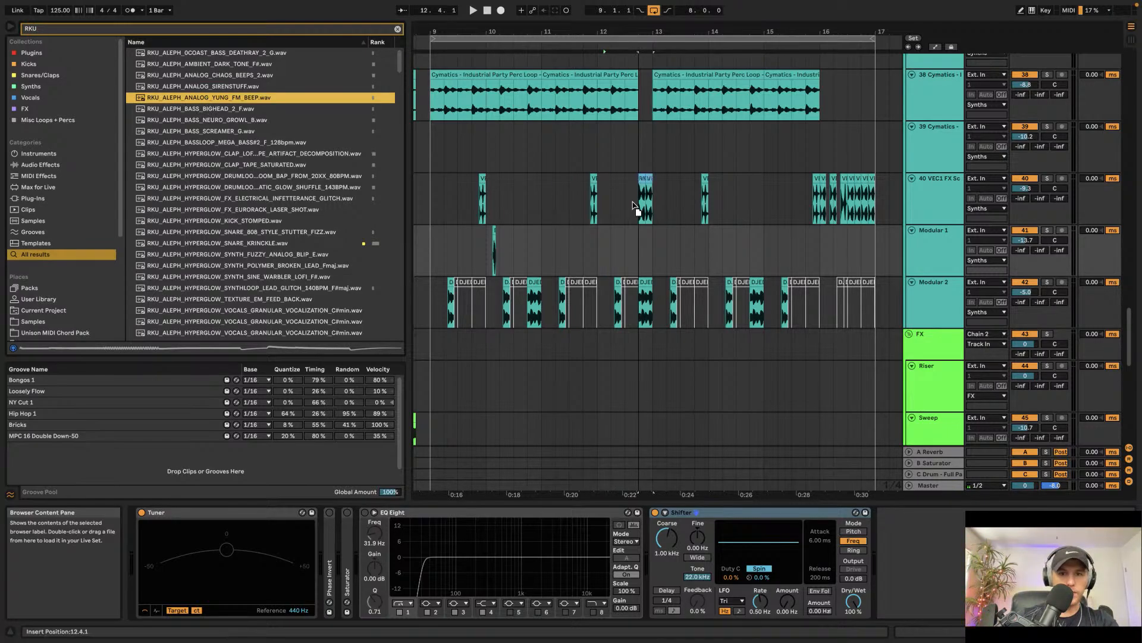
pyautogui.moveTo(599, 241); pyautogui.dragTo(600, 242)
# Step: Open the beep clip and trim its start so it begins at about 12.1.3
pyautogui.scroll(5, 613, 231)
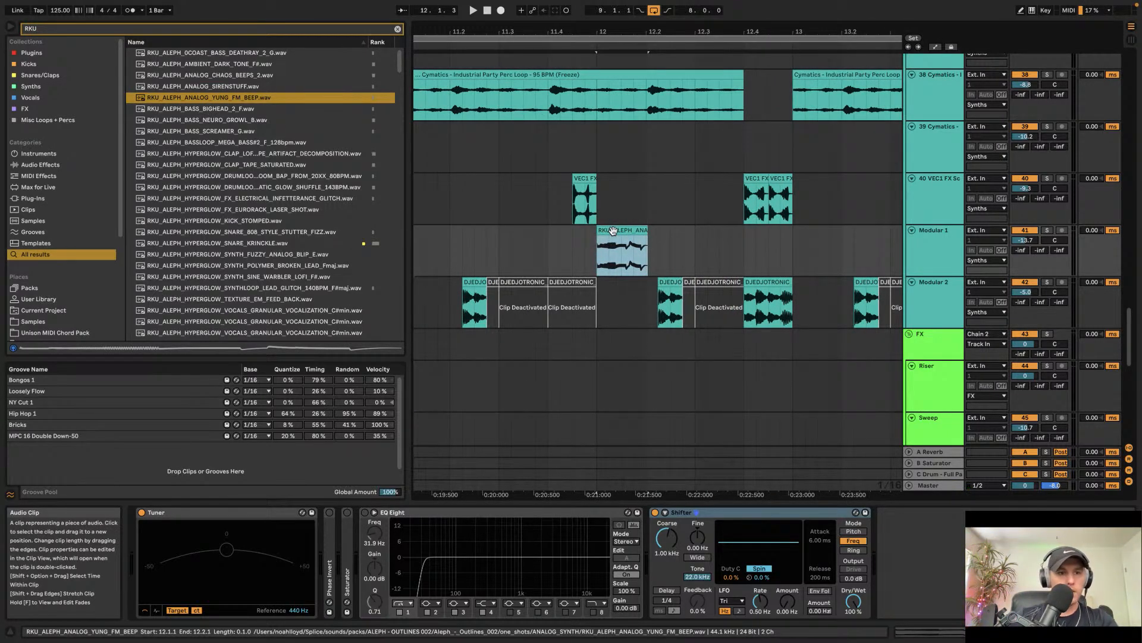
pyautogui.scroll(3, 613, 231)
pyautogui.doubleClick(620, 231)
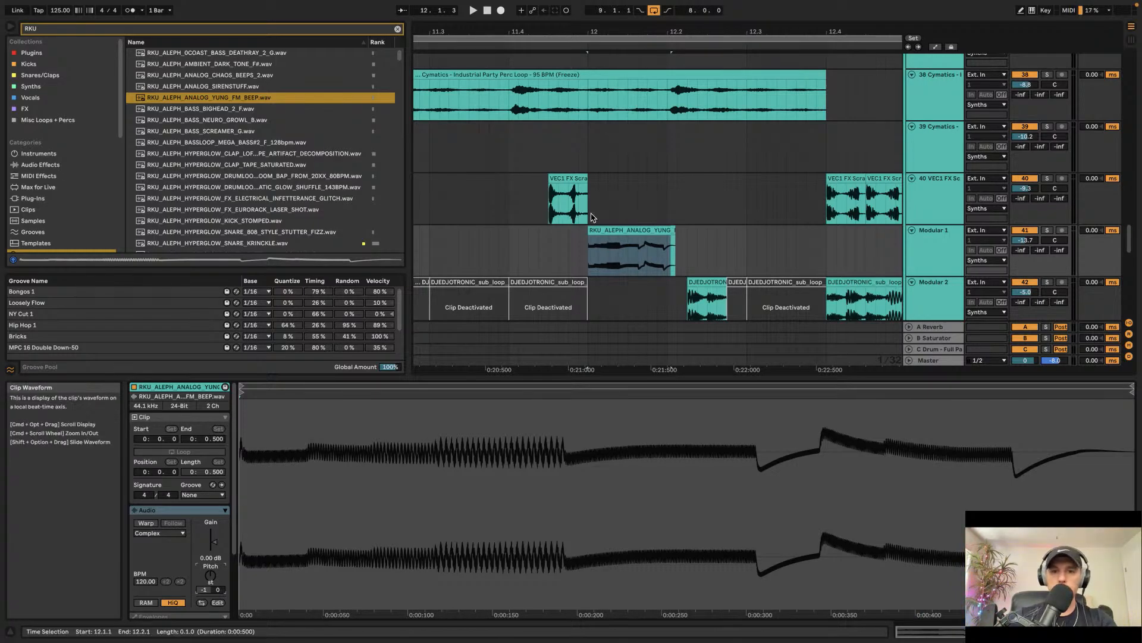
pyautogui.moveTo(619, 238); pyautogui.dragTo(668, 239)
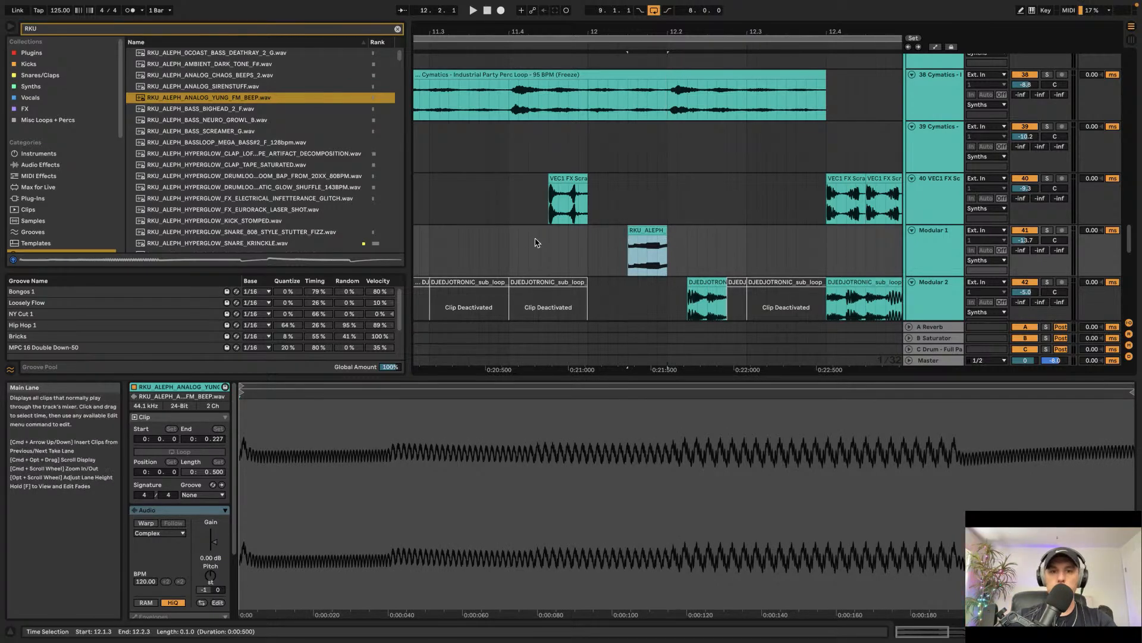
# Step: Shorten the beep clip to a sixteenth note and move it to 12.1.2, auditioning with playback
pyautogui.click(534, 243)
pyautogui.press('space')
pyautogui.press('space')
pyautogui.click(648, 230)
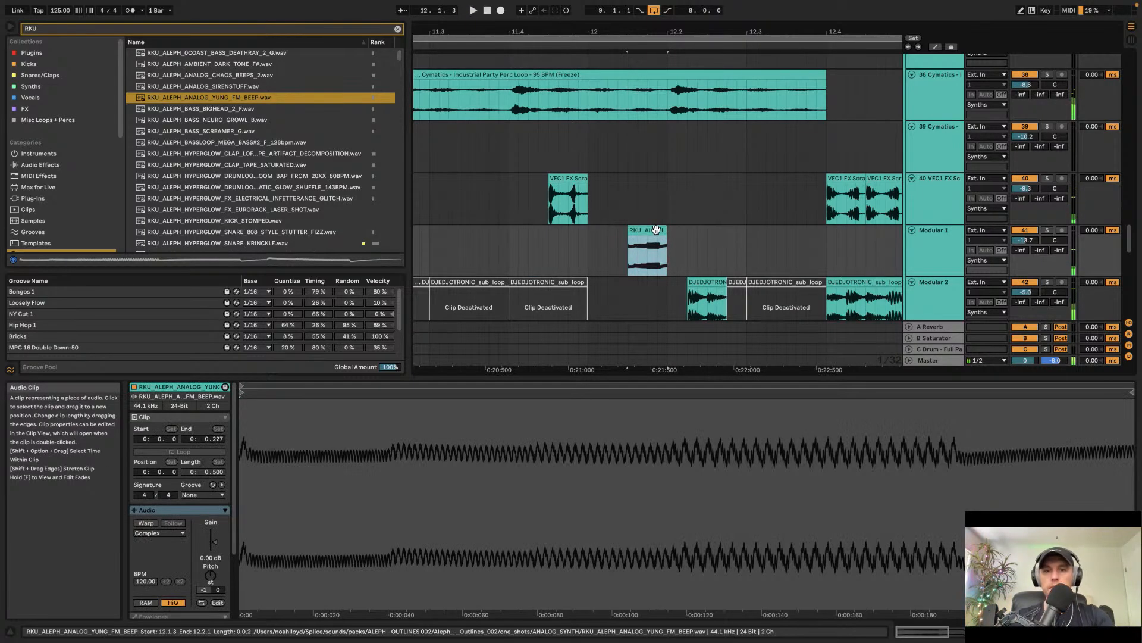
pyautogui.moveTo(630, 229); pyautogui.dragTo(647, 230)
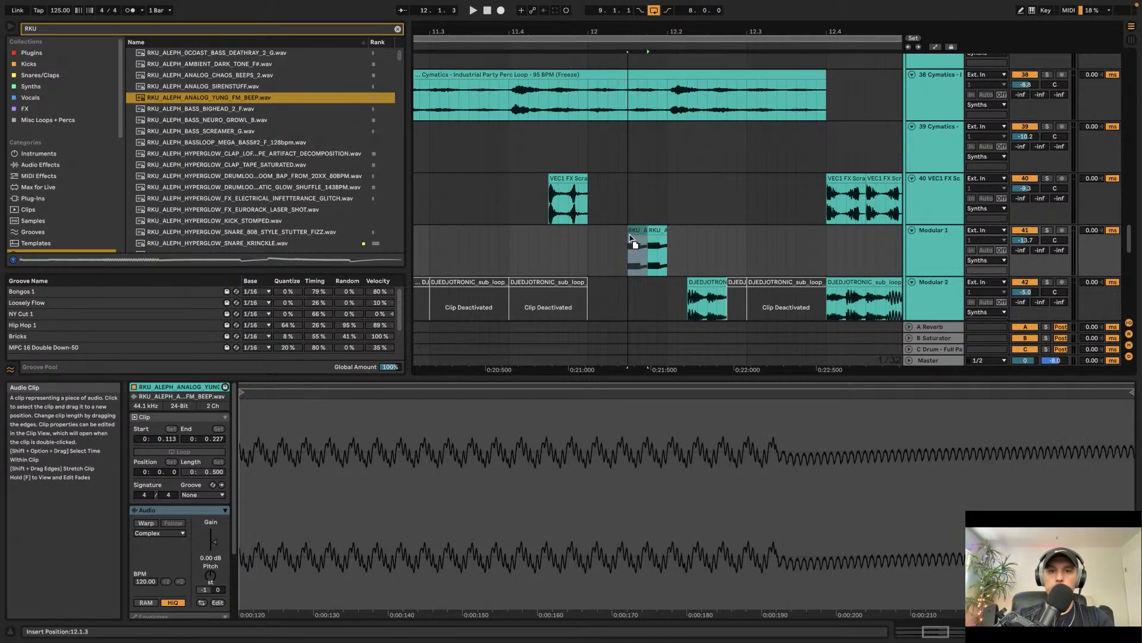
pyautogui.click(561, 246)
pyautogui.press('space')
pyautogui.click(628, 230)
pyautogui.press('space')
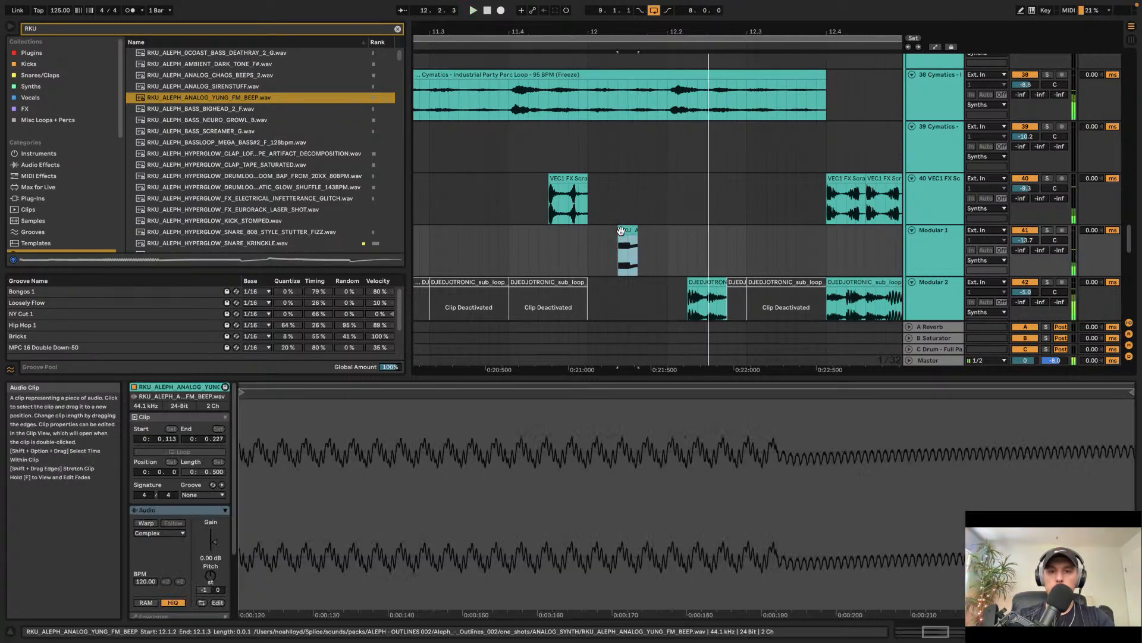
# Step: Nudge the beep clip on Modular 1 slightly later and play it back
pyautogui.click(510, 237)
pyautogui.scroll(-5, 594, 225)
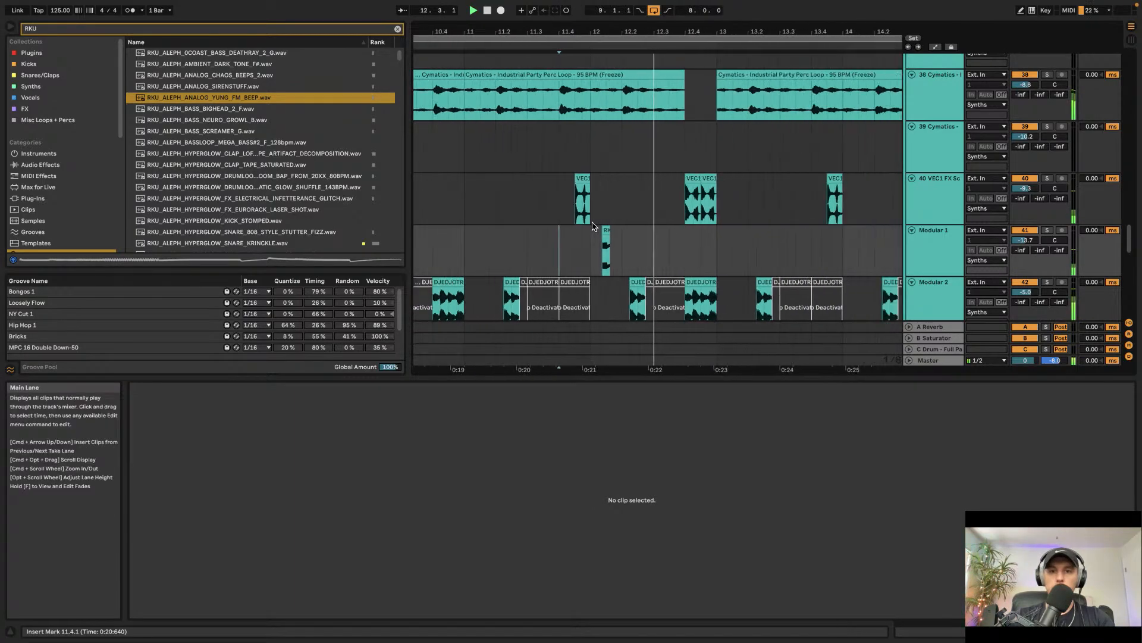
pyautogui.press('space')
pyautogui.scroll(-1, 604, 230)
pyautogui.scroll(4, 610, 233)
pyautogui.click(598, 195)
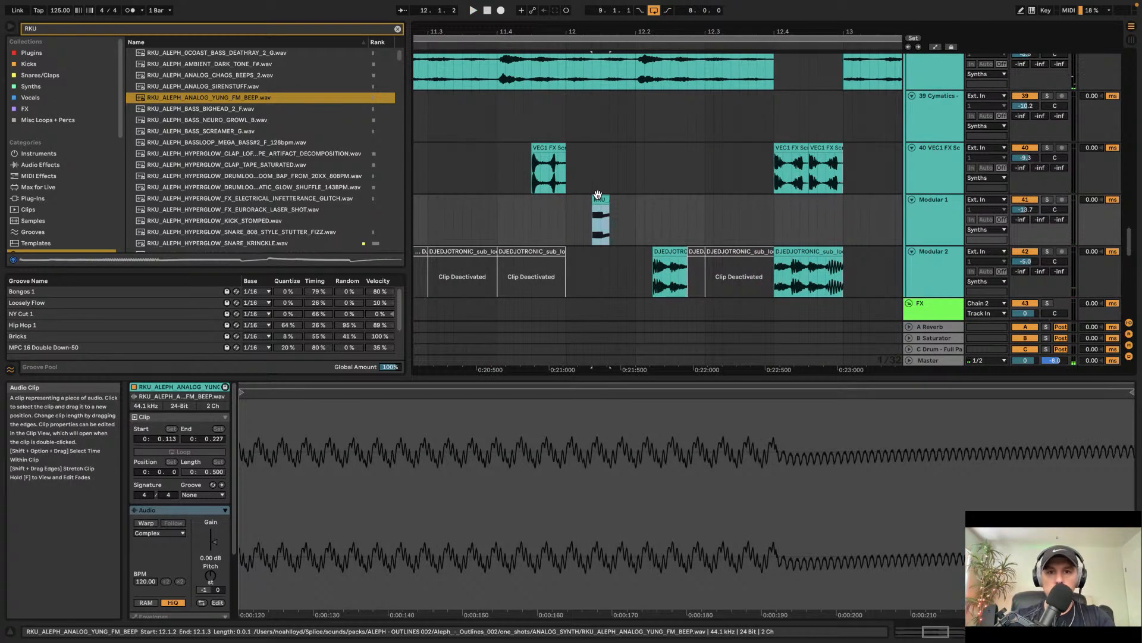
pyautogui.moveTo(597, 194); pyautogui.dragTo(607, 196)
pyautogui.press('space')
pyautogui.hscroll(-1, 586, 209)
pyautogui.press('space')
pyautogui.click(582, 209)
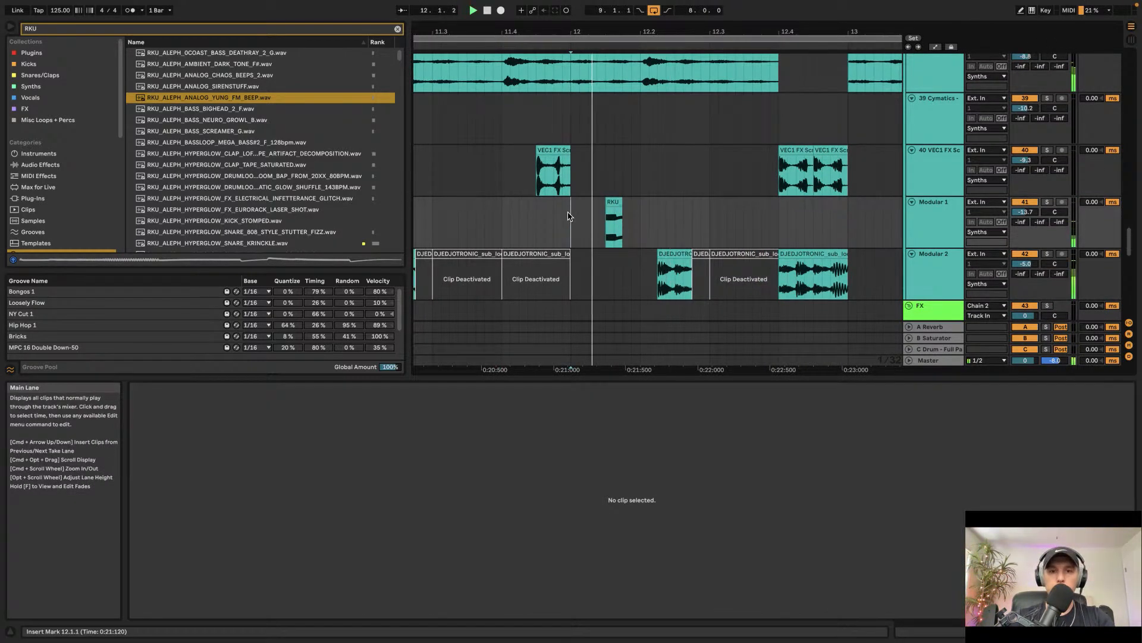
# Step: Play back the section and review the Modular 1 track across bars 10 to 16
pyautogui.press('space')
pyautogui.scroll(1, 607, 212)
pyautogui.scroll(-2, 607, 211)
pyautogui.press('space')
pyautogui.hscroll(3, 607, 210)
pyautogui.scroll(-2, 607, 209)
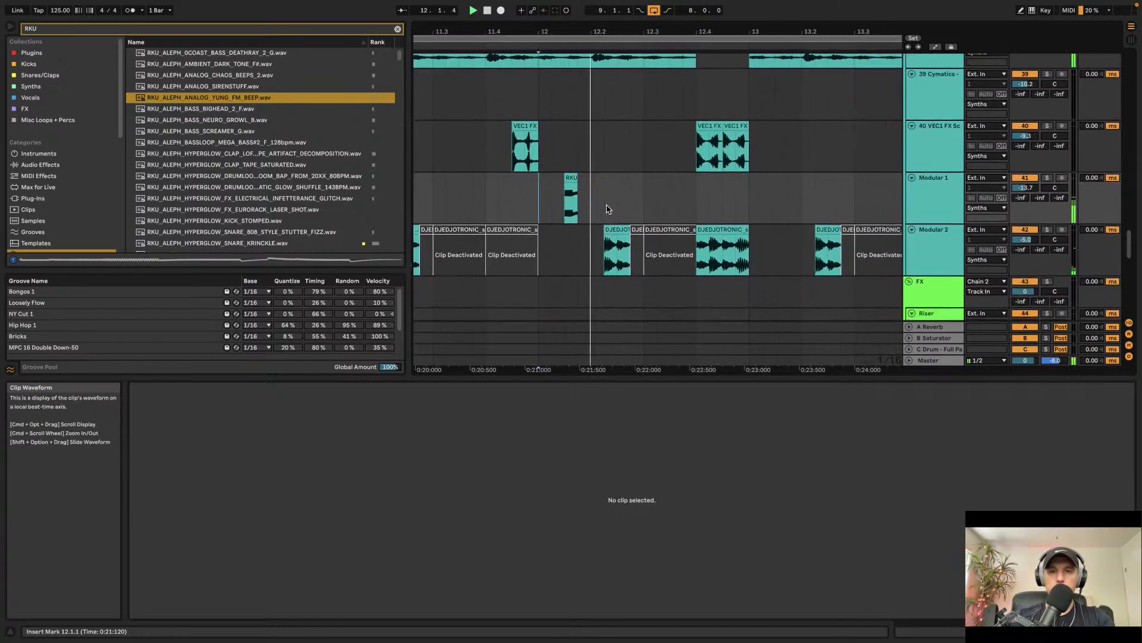
pyautogui.scroll(-5, 588, 199)
pyautogui.scroll(3, 589, 198)
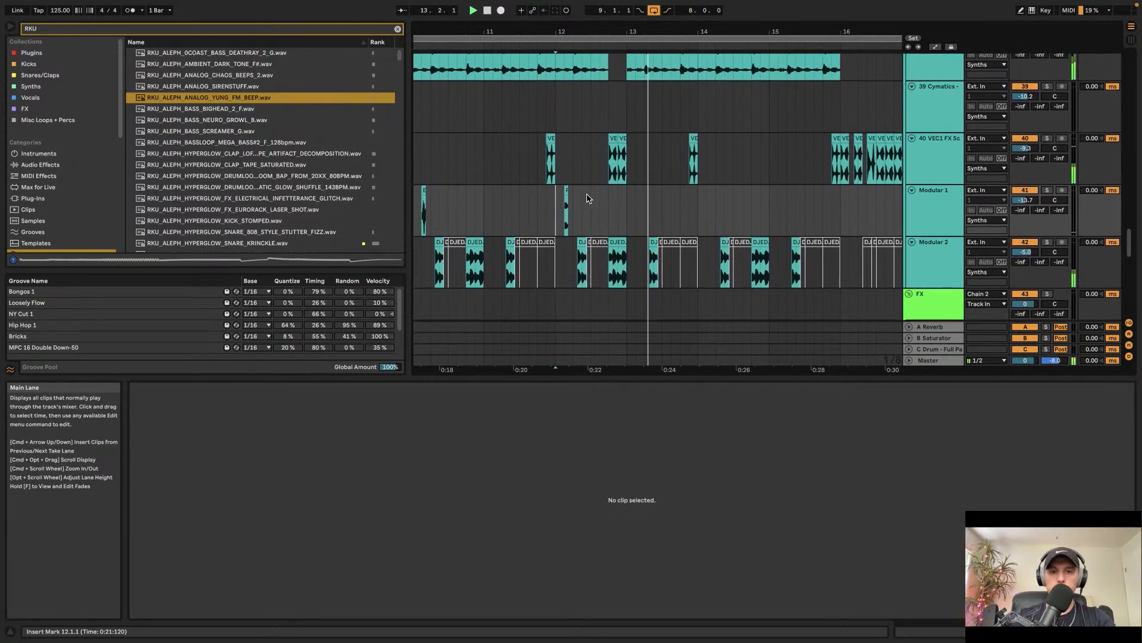
pyautogui.hscroll(-2, 589, 199)
pyautogui.scroll(-1, 669, 196)
pyautogui.hscroll(1, 670, 196)
pyautogui.click(668, 195)
pyautogui.hscroll(-4, 655, 192)
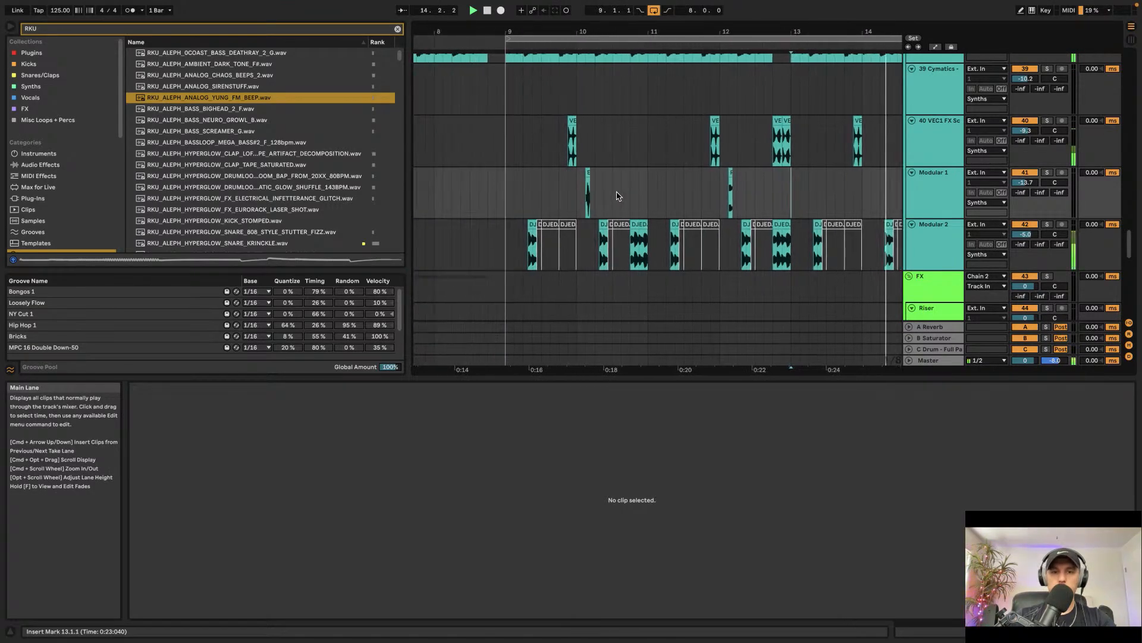
# Step: Duplicate the Modular 1 clips into bars 13 to 17
pyautogui.keyDown('shift'); pyautogui.click(528, 192); pyautogui.keyUp('shift')
pyautogui.press('super+d')
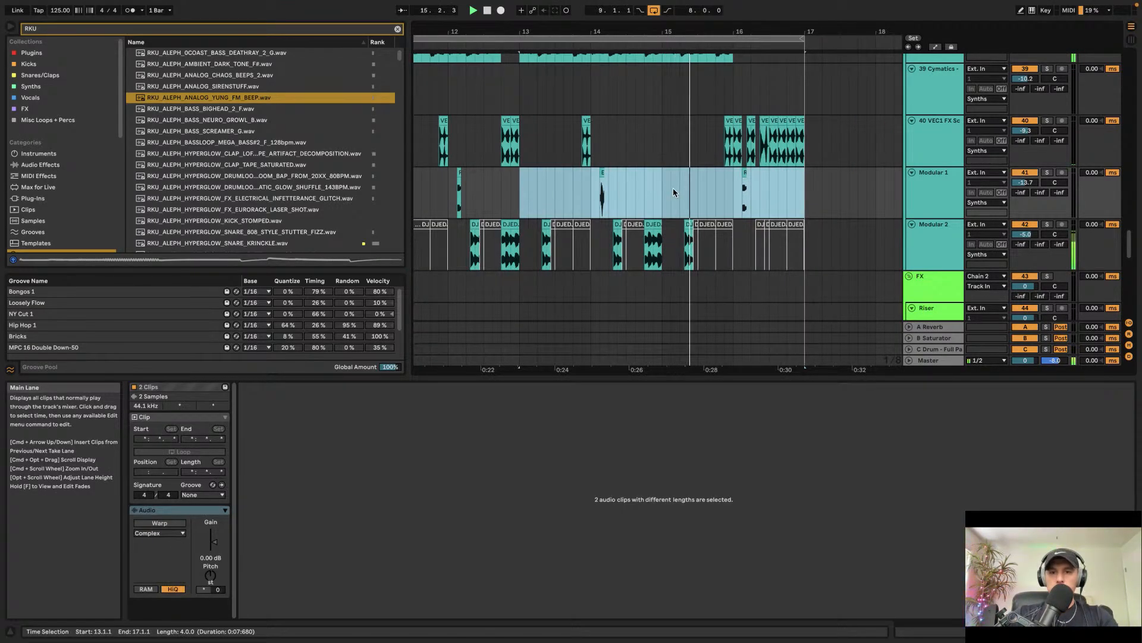
pyautogui.scroll(3, 786, 185)
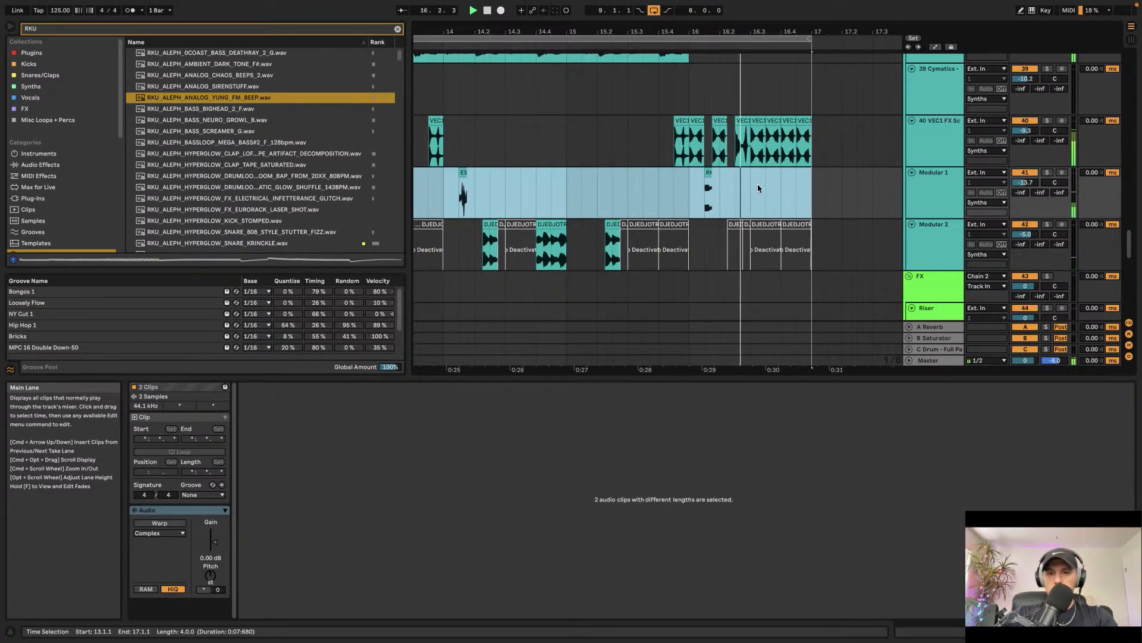
# Step: Paste a copy of the beep clip near 16.2 on Modular 1 and adjust its position
pyautogui.press('space')
pyautogui.click(708, 173)
pyautogui.scroll(4, 735, 184)
pyautogui.click(720, 194)
pyautogui.press('super+v')
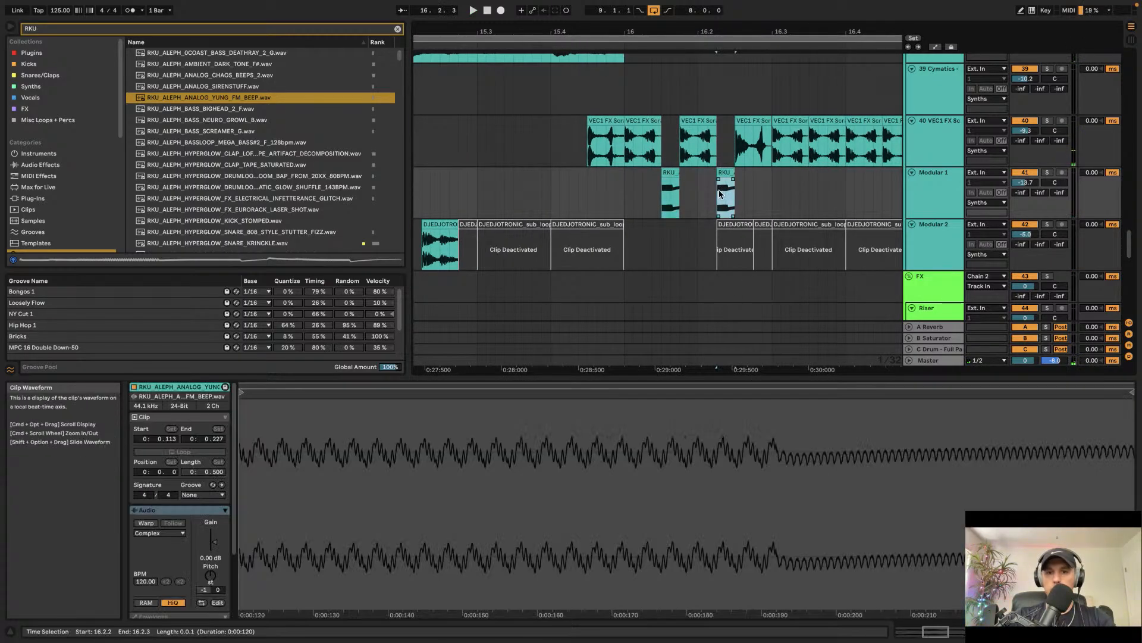
pyautogui.moveTo(727, 198); pyautogui.dragTo(712, 201)
# Step: Paste more beep clip copies along Modular 1 up to bar 17 to form a repeating pattern
pyautogui.click(630, 195)
pyautogui.press('space')
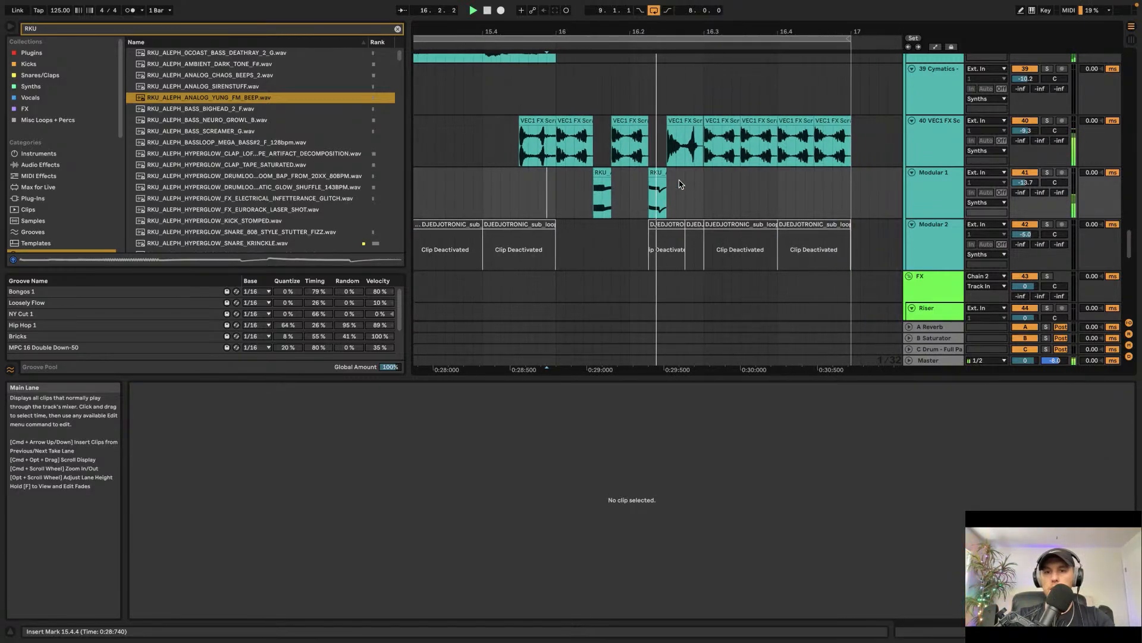
pyautogui.press('space')
pyautogui.click(658, 194)
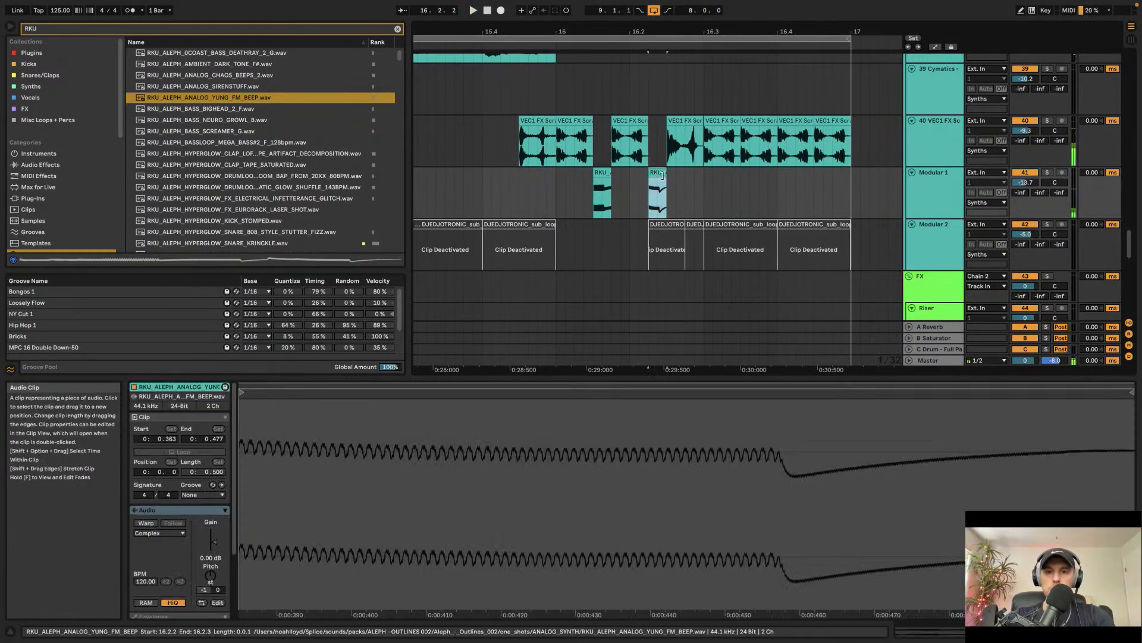
pyautogui.click(704, 192)
pyautogui.press('super+v')
pyautogui.moveTo(713, 199); pyautogui.dragTo(749, 189)
pyautogui.click(755, 186)
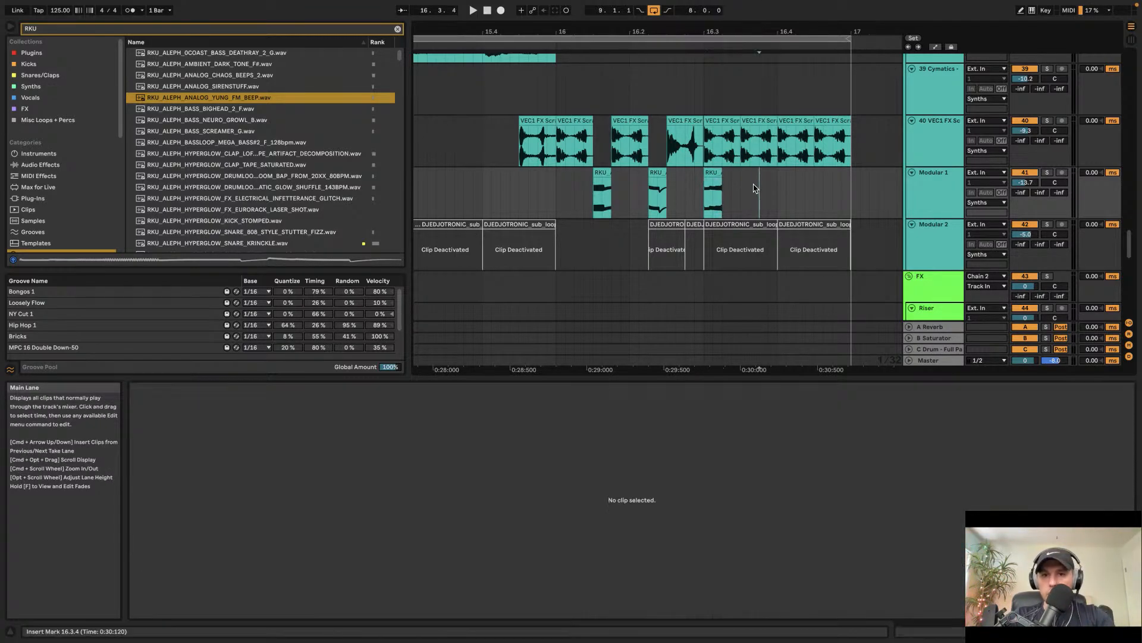
pyautogui.press('super+v')
pyautogui.click(815, 185)
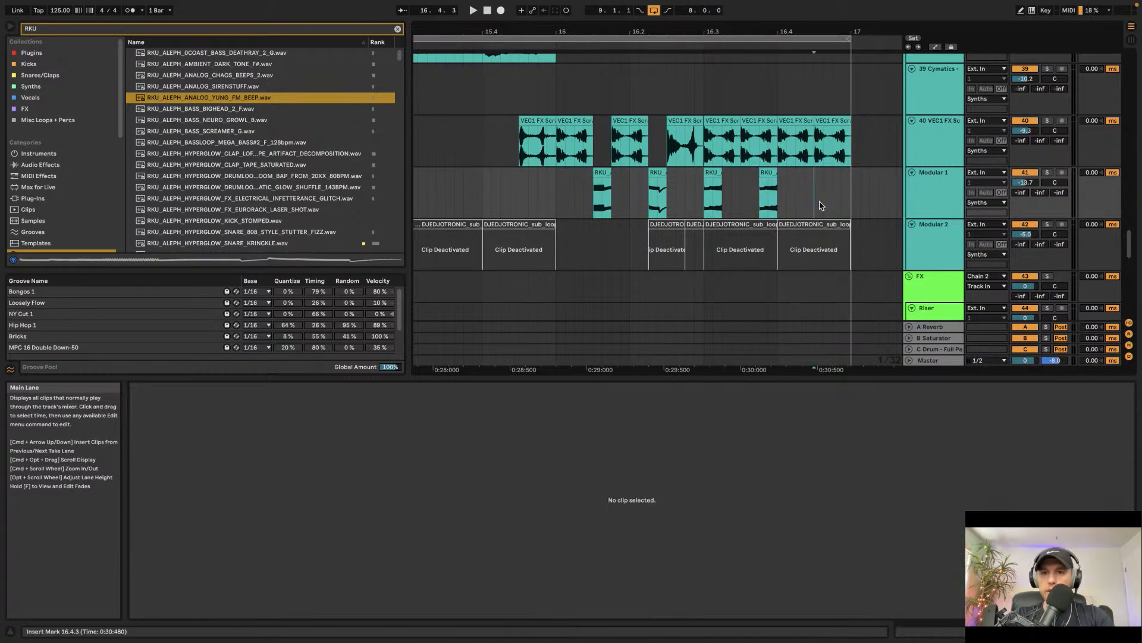
pyautogui.press('super+v')
# Step: Select and inspect each pasted beep clip on Modular 1
pyautogui.click(767, 196)
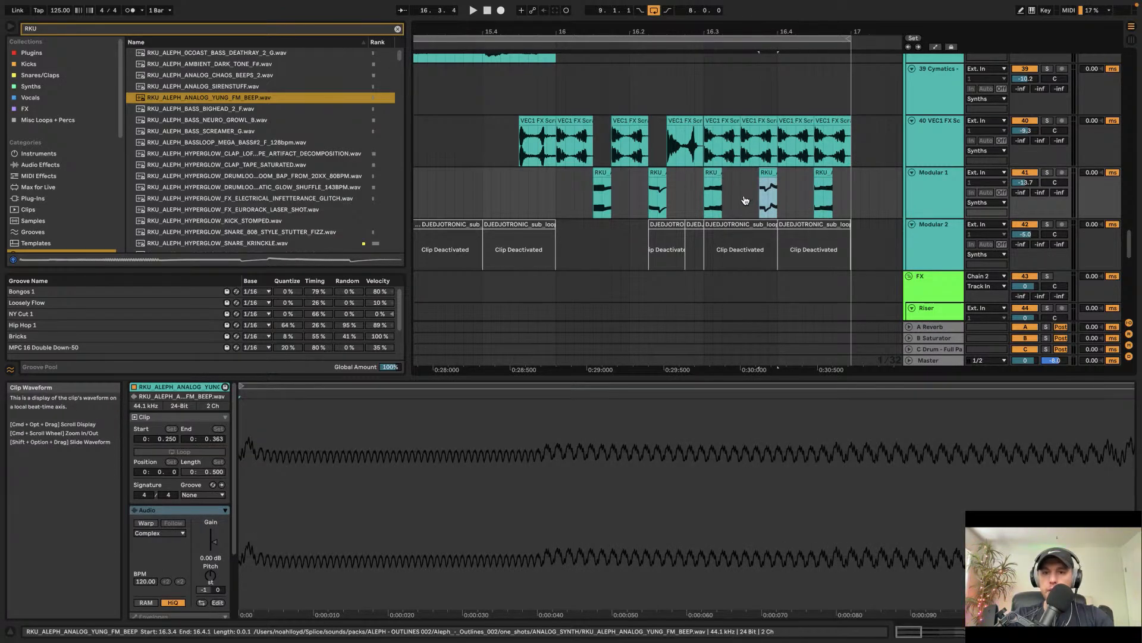
pyautogui.click(822, 203)
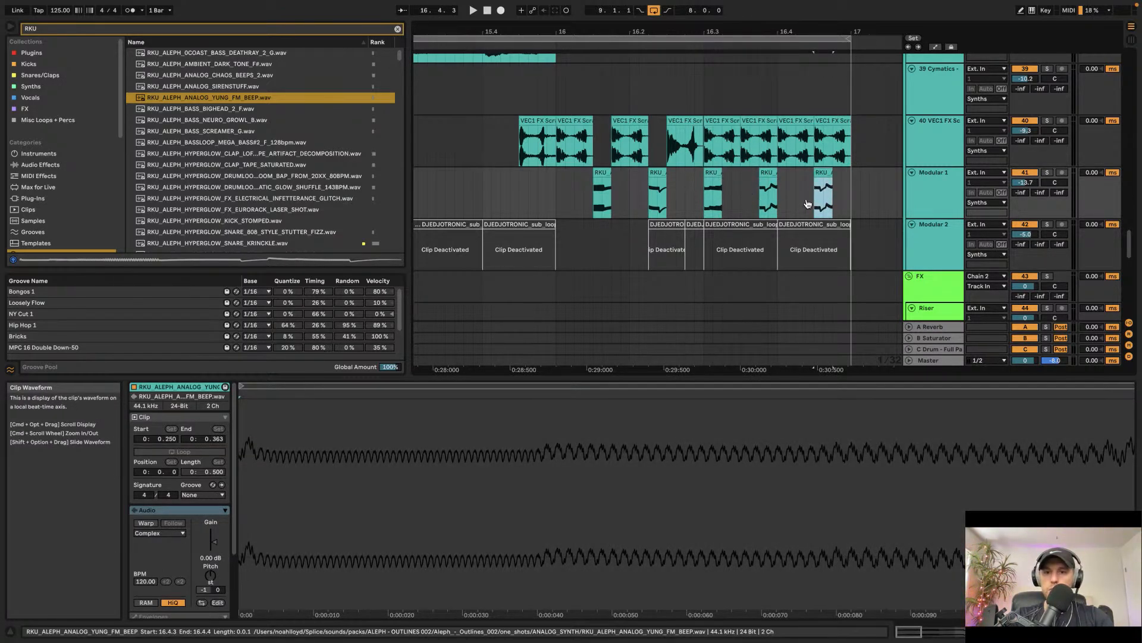
pyautogui.click(814, 201)
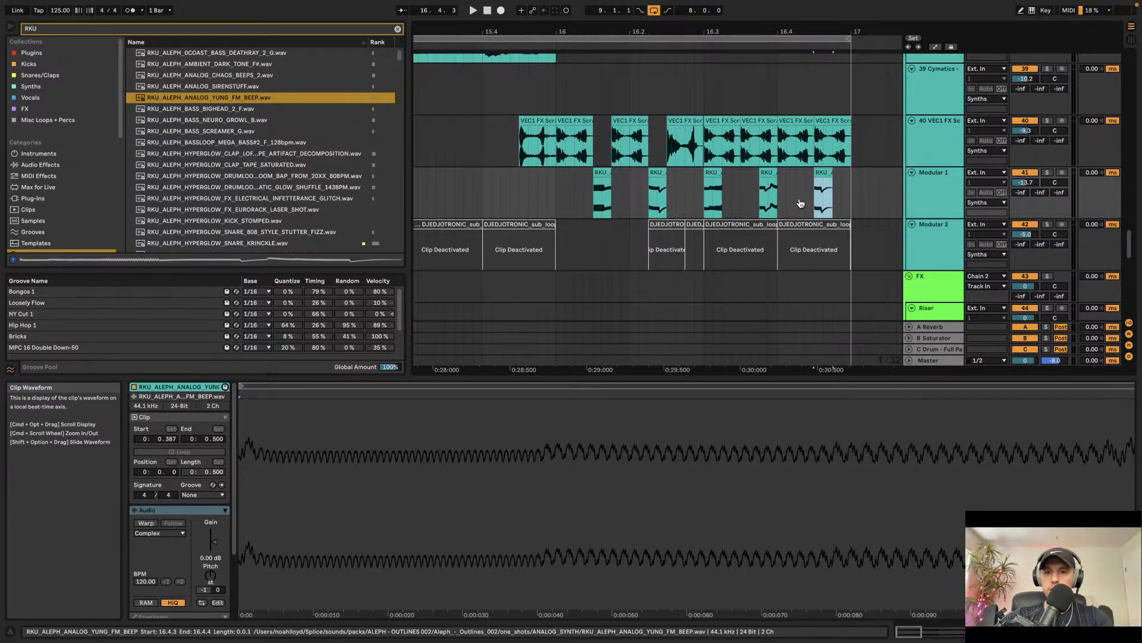
pyautogui.click(688, 196)
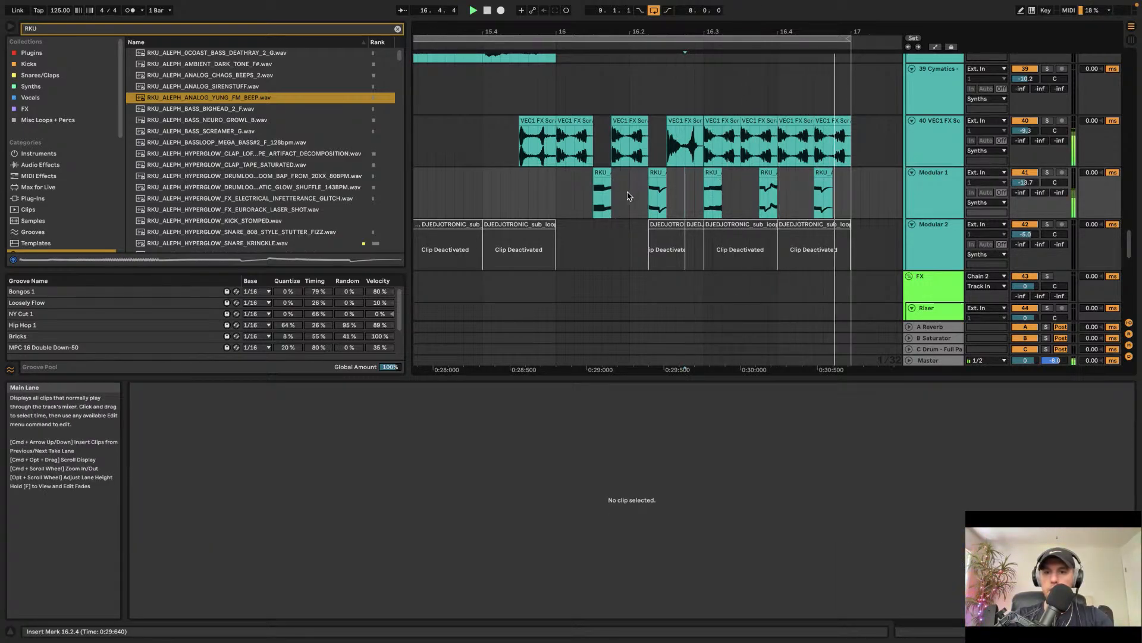
pyautogui.click(601, 195)
pyautogui.click(569, 195)
pyautogui.scroll(-3, 571, 195)
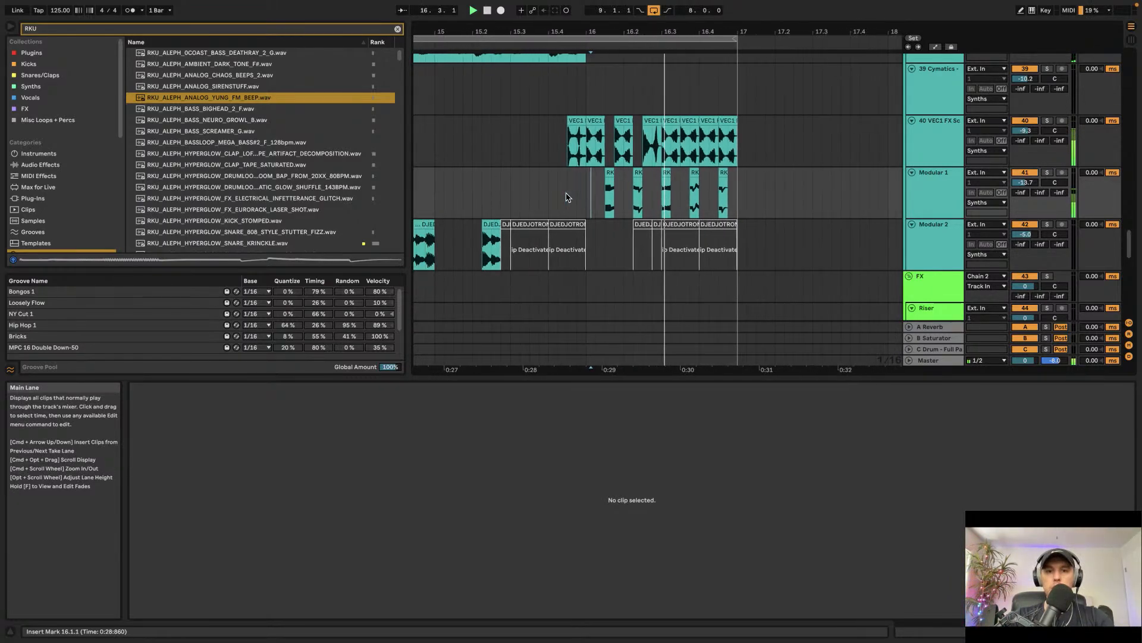
# Step: Play back the arrangement around the Modular 1 beep pattern to listen to the section
pyautogui.scroll(3, 568, 197)
pyautogui.scroll(-5, 568, 197)
pyautogui.hscroll(-3, 567, 198)
pyautogui.press('space')
pyautogui.press('space')
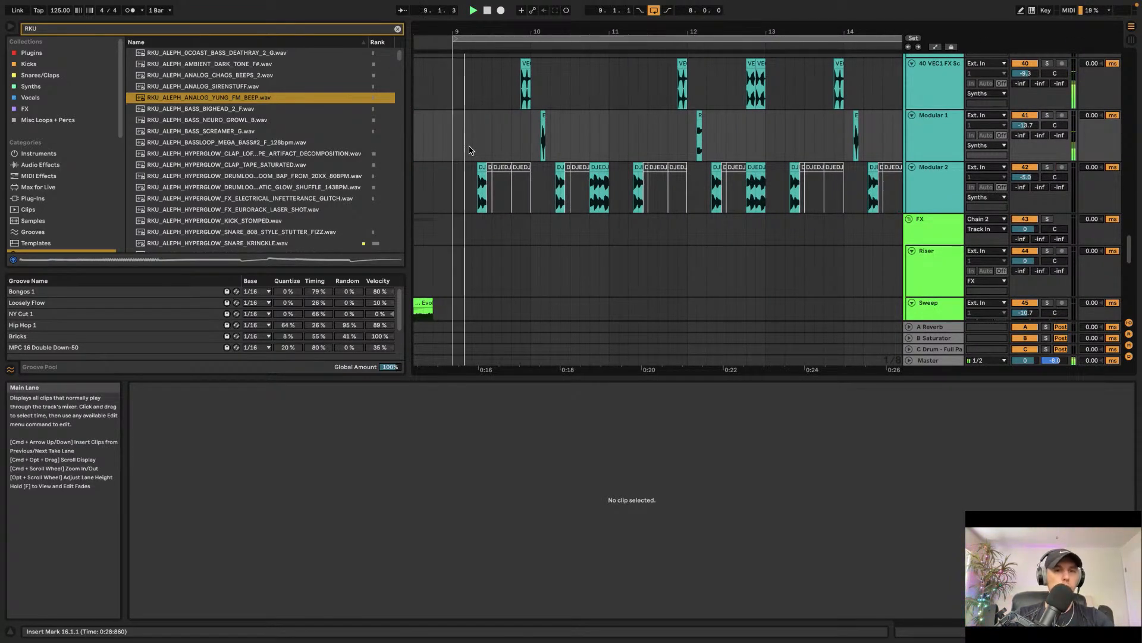
# Step: Copy the two 33 Serum clips to the start of the arrangement, bars 1 to 9, and start playback
pyautogui.scroll(10, 469, 150)
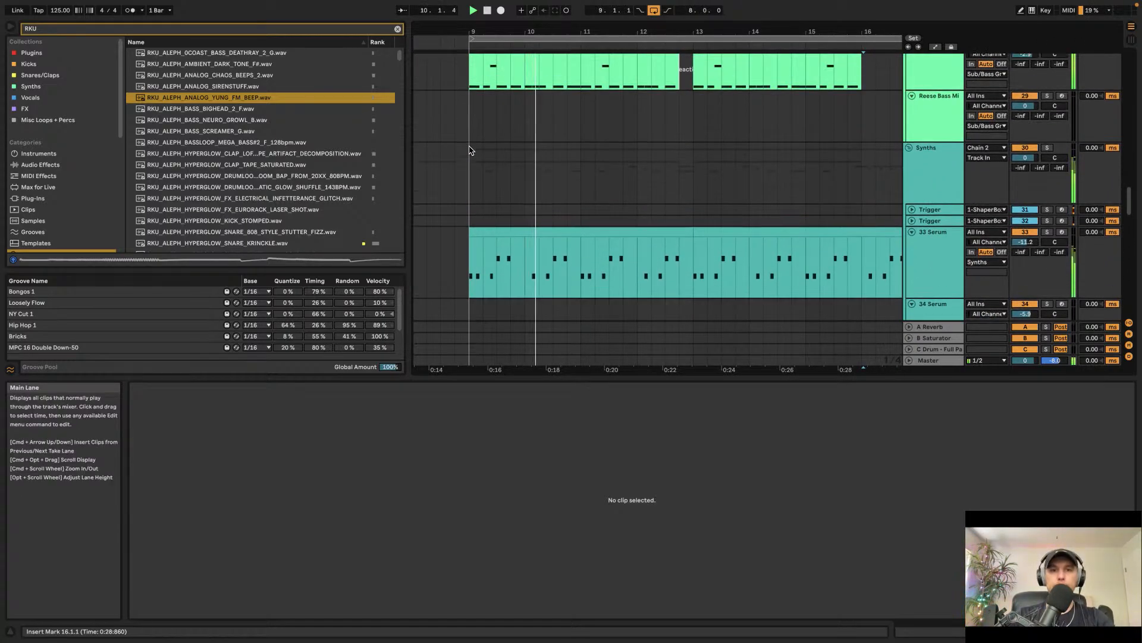
pyautogui.scroll(5, 469, 150)
pyautogui.hscroll(-2, 468, 150)
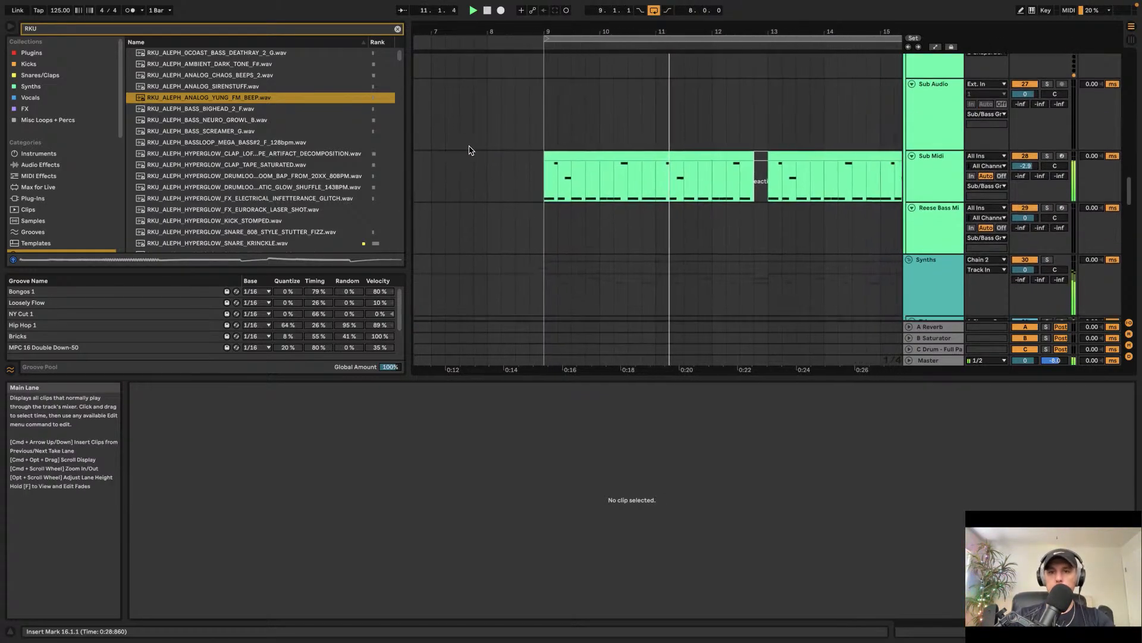
pyautogui.scroll(-8, 470, 151)
pyautogui.scroll(-2, 470, 151)
pyautogui.scroll(7, 480, 149)
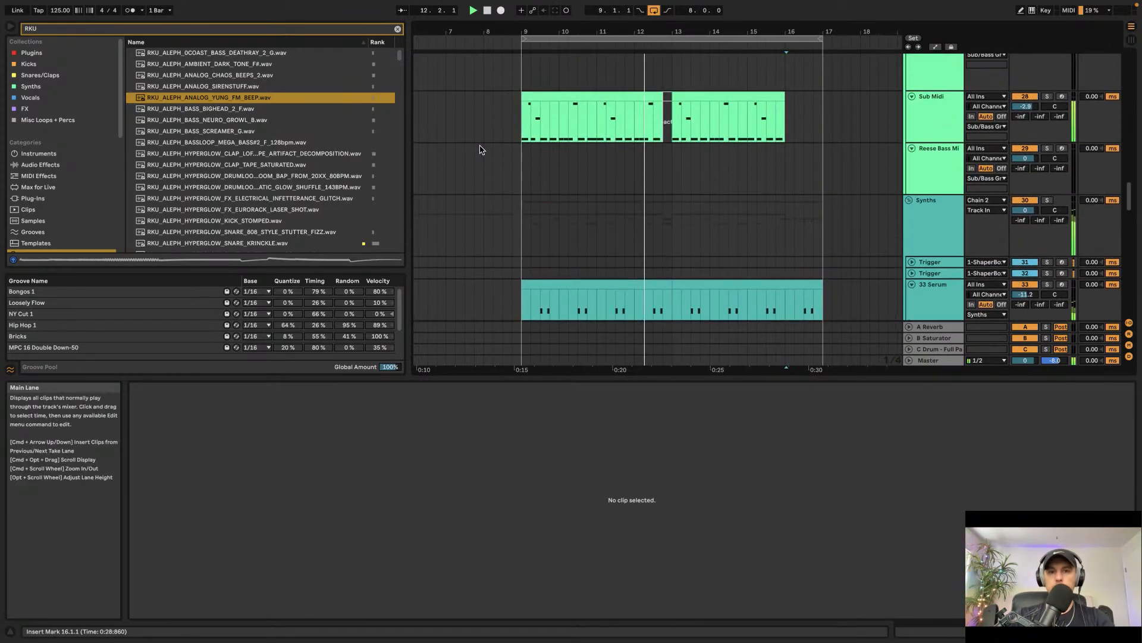
pyautogui.scroll(-5, 479, 149)
pyautogui.click(562, 159)
pyautogui.keyDown('shift'); pyautogui.click(707, 160); pyautogui.keyUp('shift')
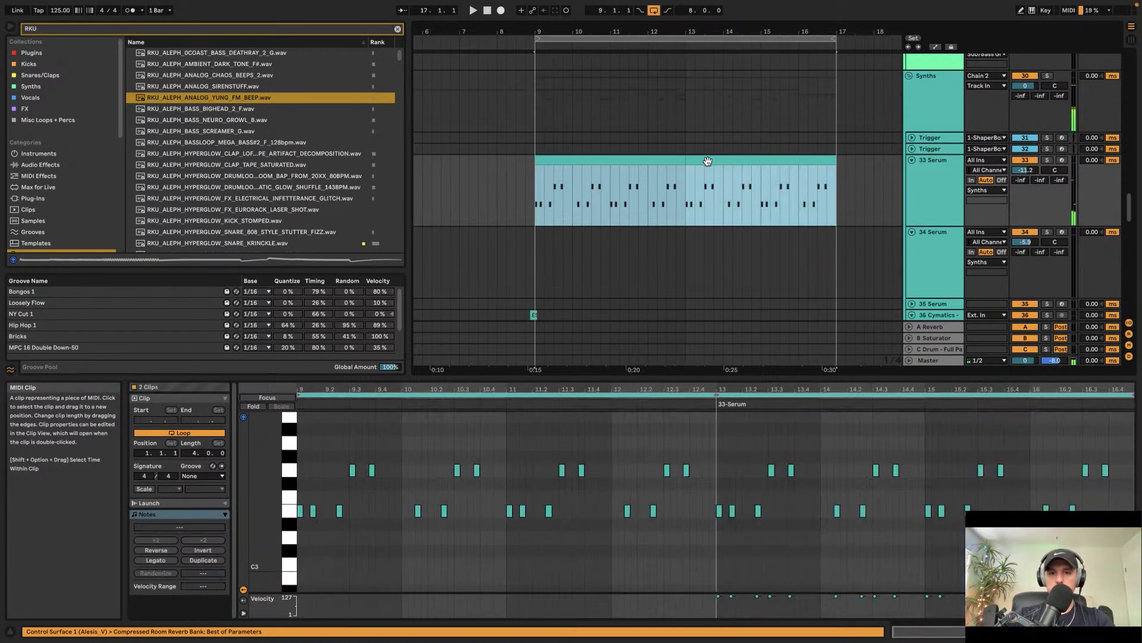
pyautogui.hscroll(-5, 594, 181)
pyautogui.click(416, 183)
pyautogui.press('super+v')
pyautogui.press('space')
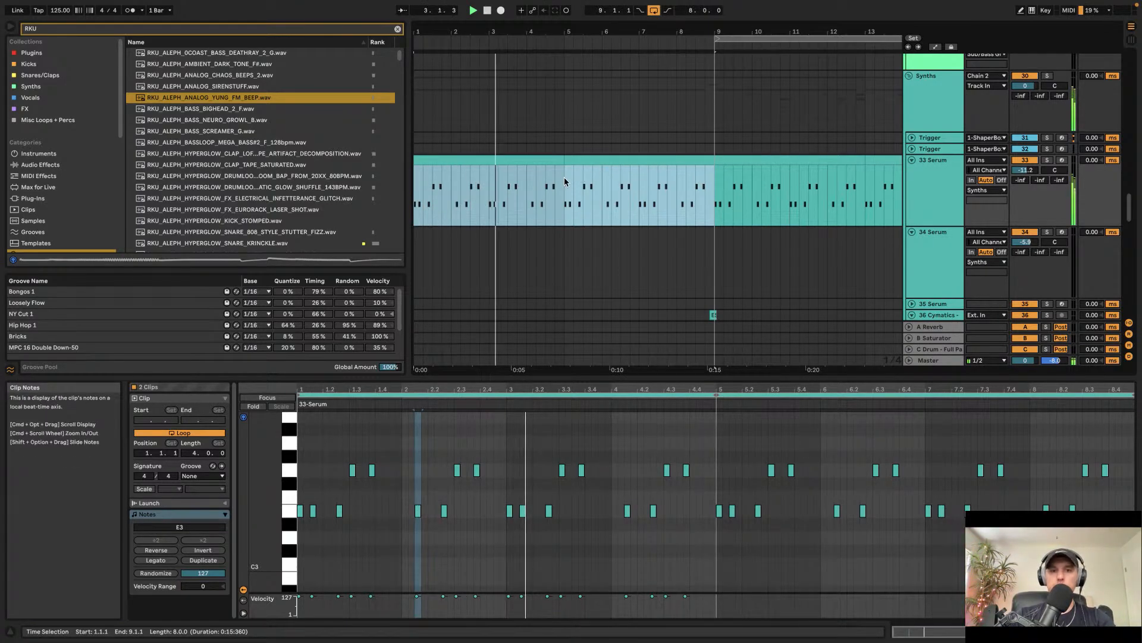
# Step: Clear the browser's RKU search and open the Samples category
pyautogui.scroll(-10, 571, 178)
pyautogui.scroll(-3, 568, 184)
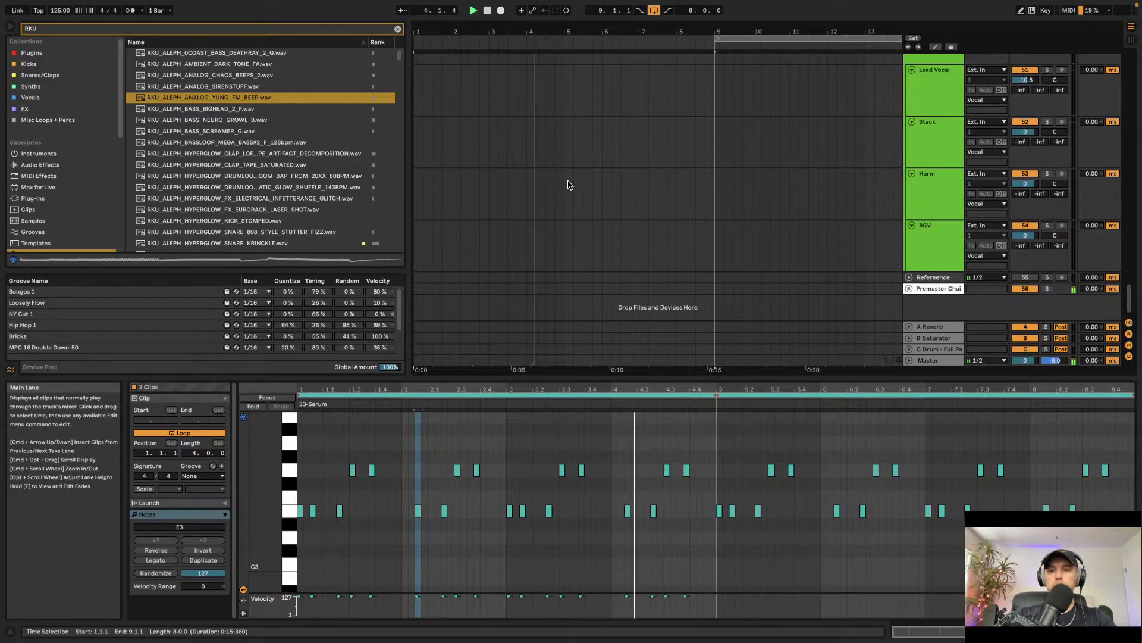
pyautogui.click(398, 29)
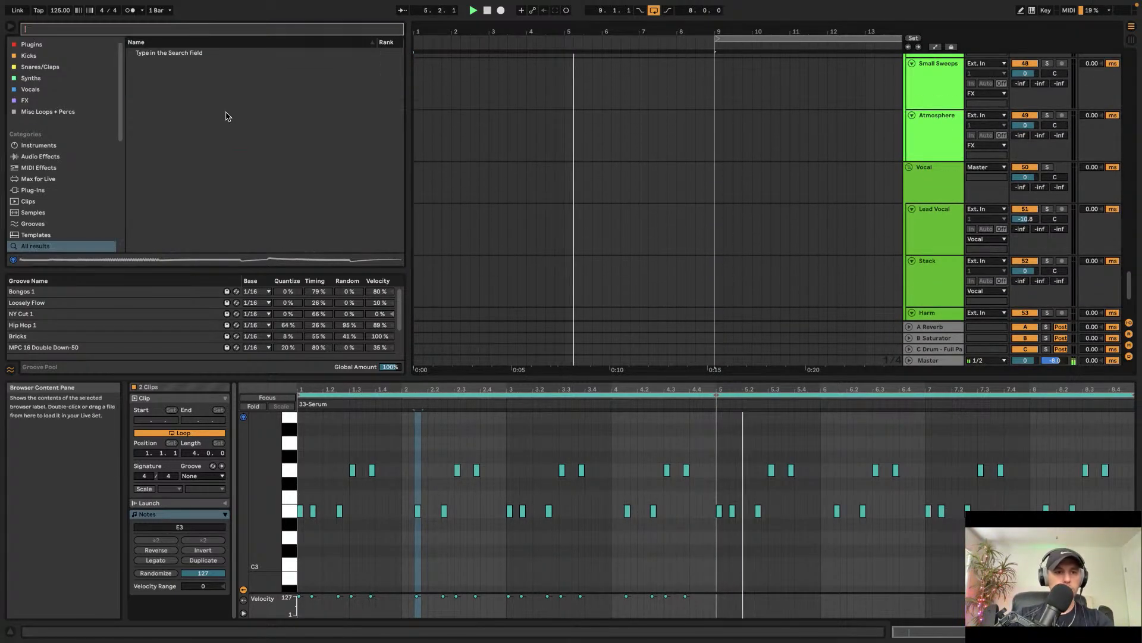
pyautogui.scroll(-5, 59, 215)
pyautogui.click(36, 153)
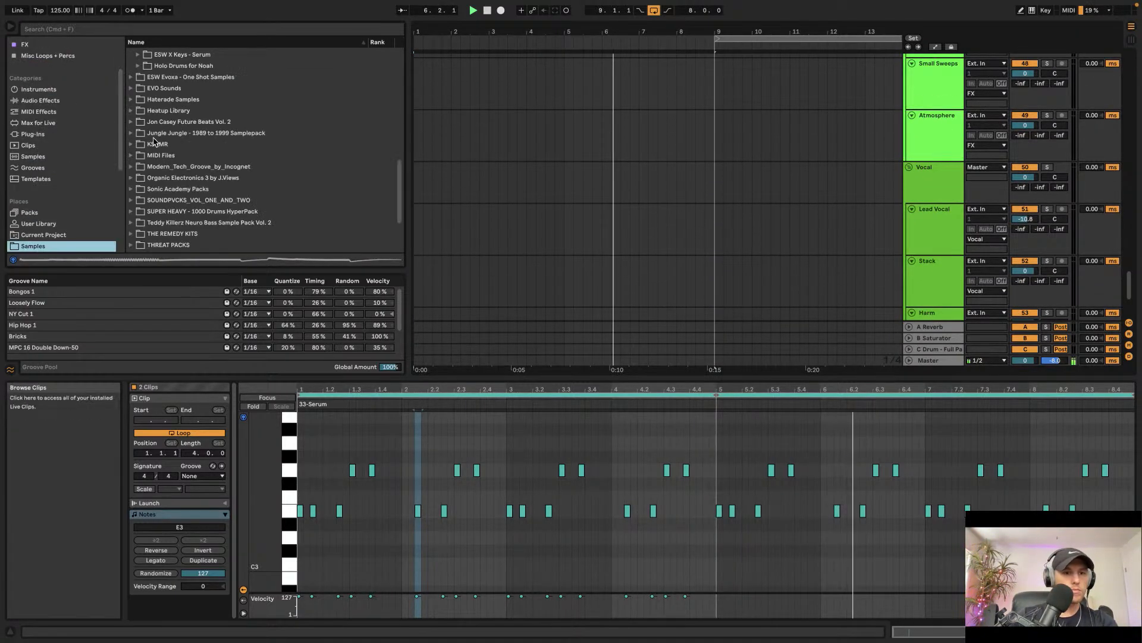
pyautogui.scroll(2, 150, 150)
pyautogui.scroll(15, 678, 161)
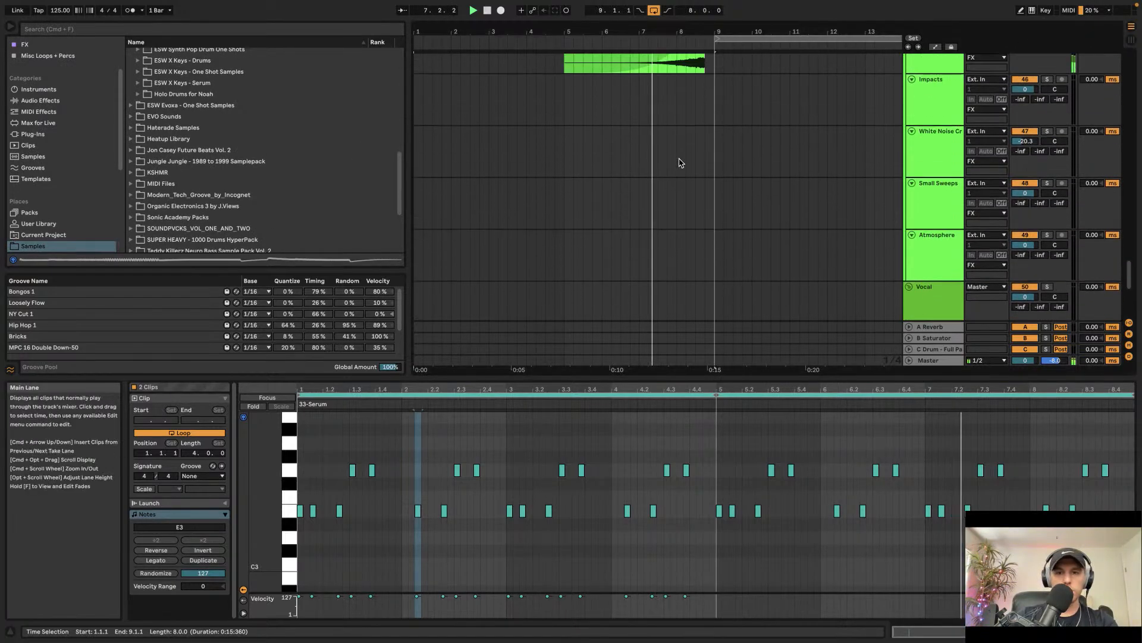
pyautogui.scroll(3, 683, 159)
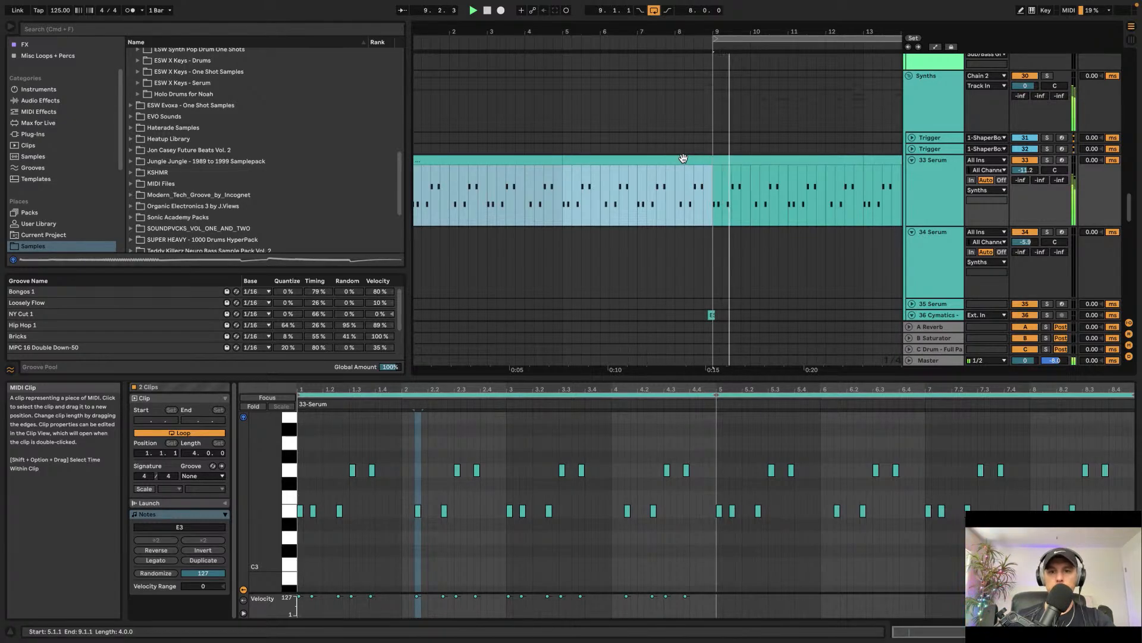
# Step: Select and audition the short drop bass clip on track 36 Cymatics near bar 9
pyautogui.scroll(-10, 742, 157)
pyautogui.hscroll(5, 741, 157)
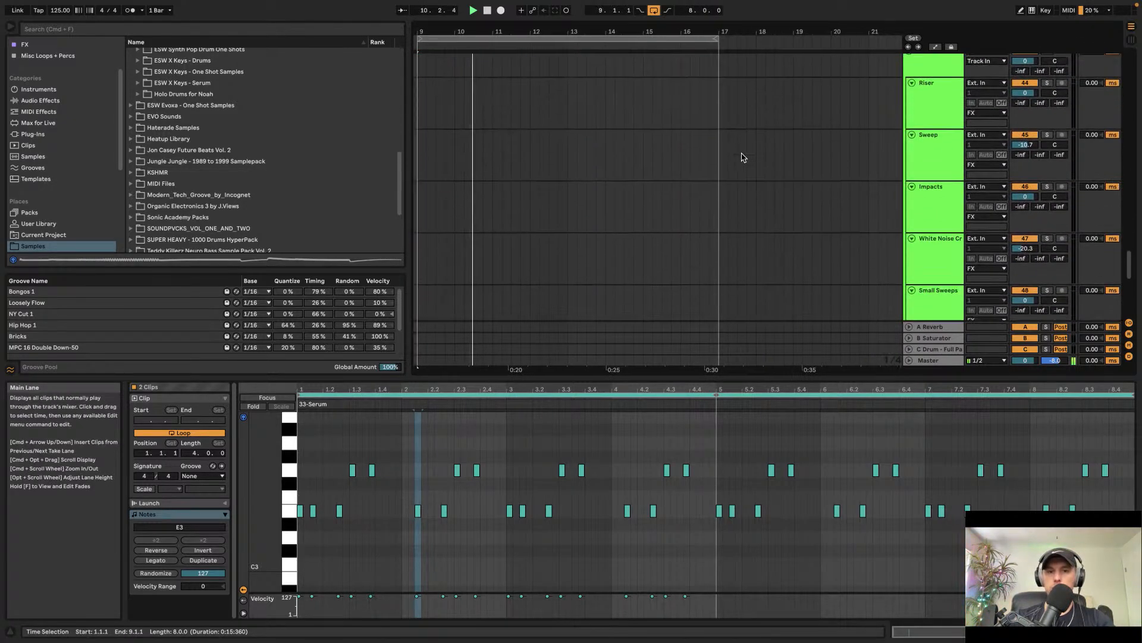
pyautogui.scroll(2, 743, 158)
pyautogui.hscroll(-2, 761, 179)
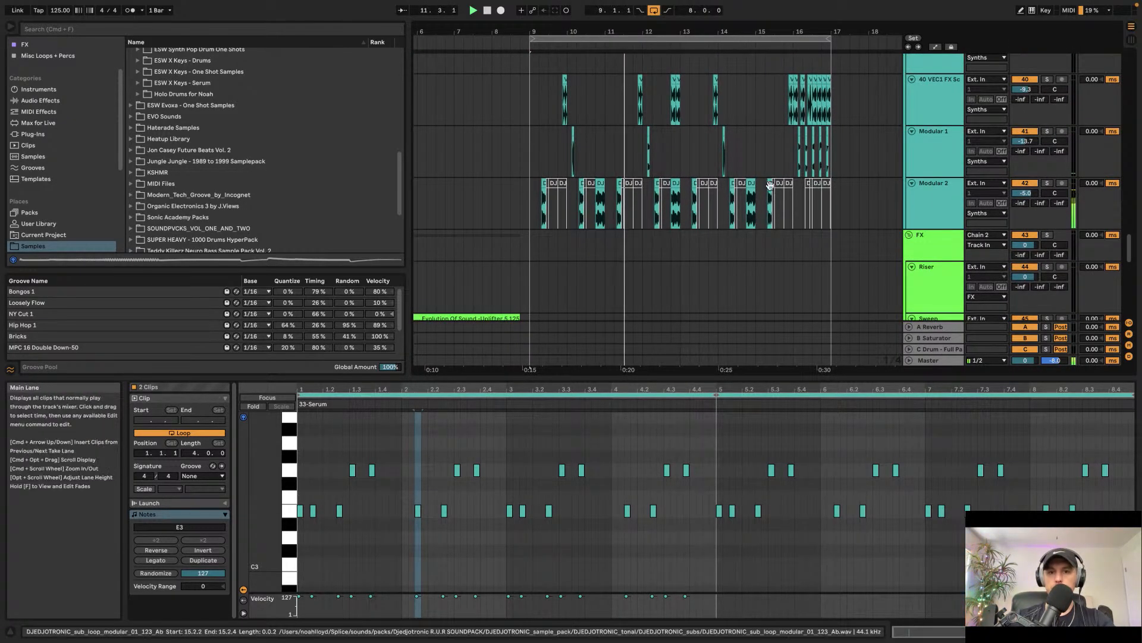
pyautogui.scroll(10, 685, 179)
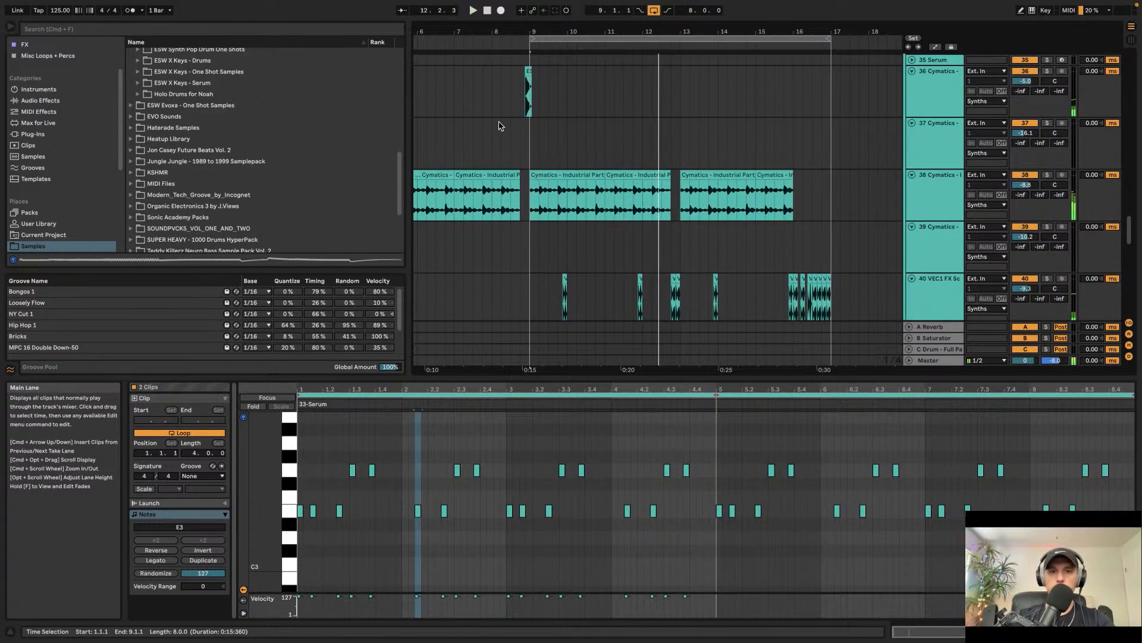
pyautogui.click(520, 94)
pyautogui.click(528, 89)
pyautogui.click(1023, 72)
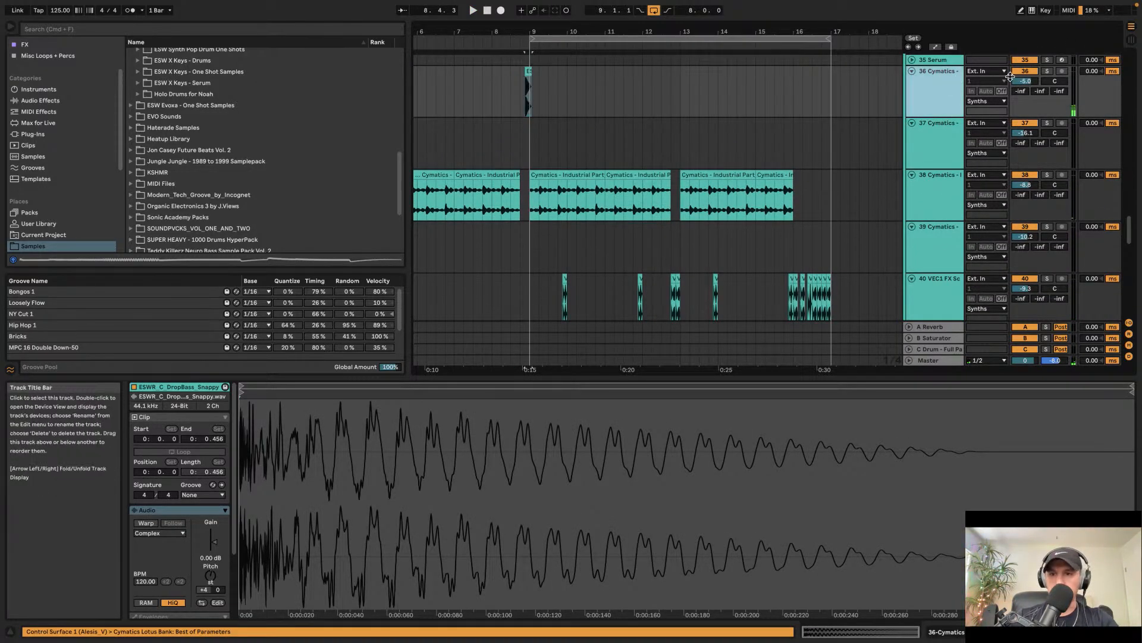
pyautogui.click(519, 88)
pyautogui.press('space')
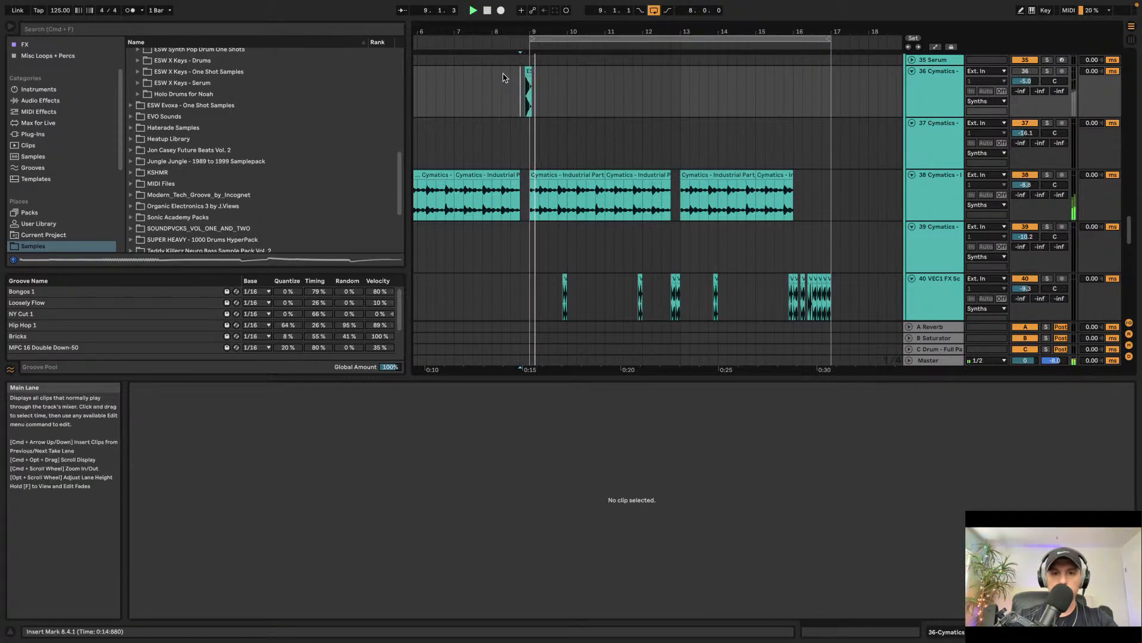
# Step: Insert a new audio track below the 36 Cymatics track
pyautogui.scroll(-10, 554, 162)
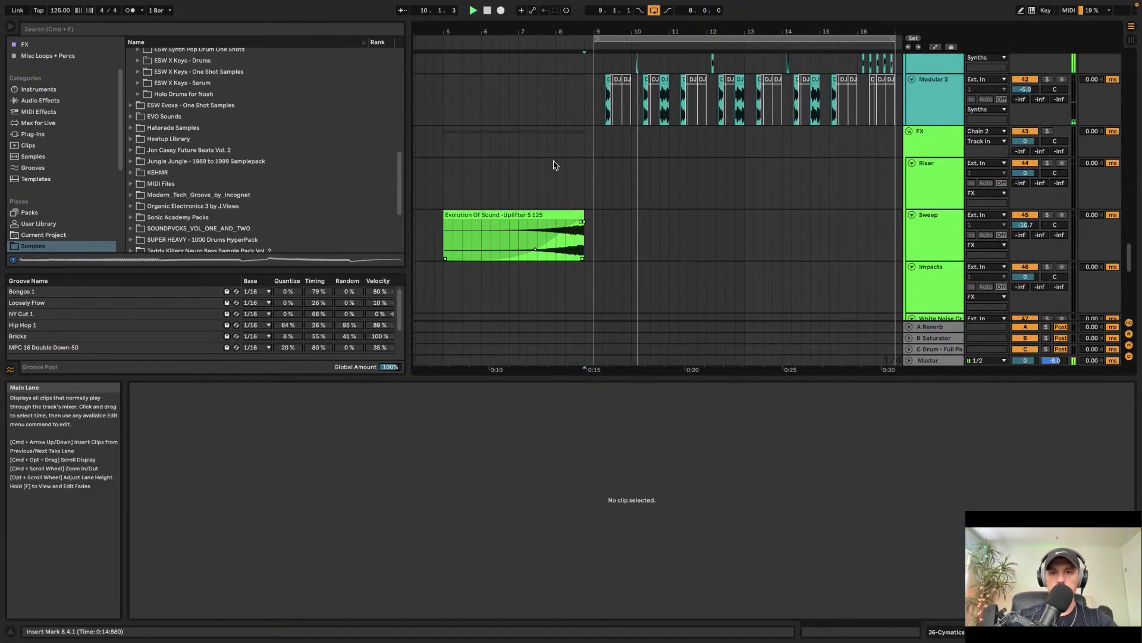
pyautogui.scroll(15, 556, 162)
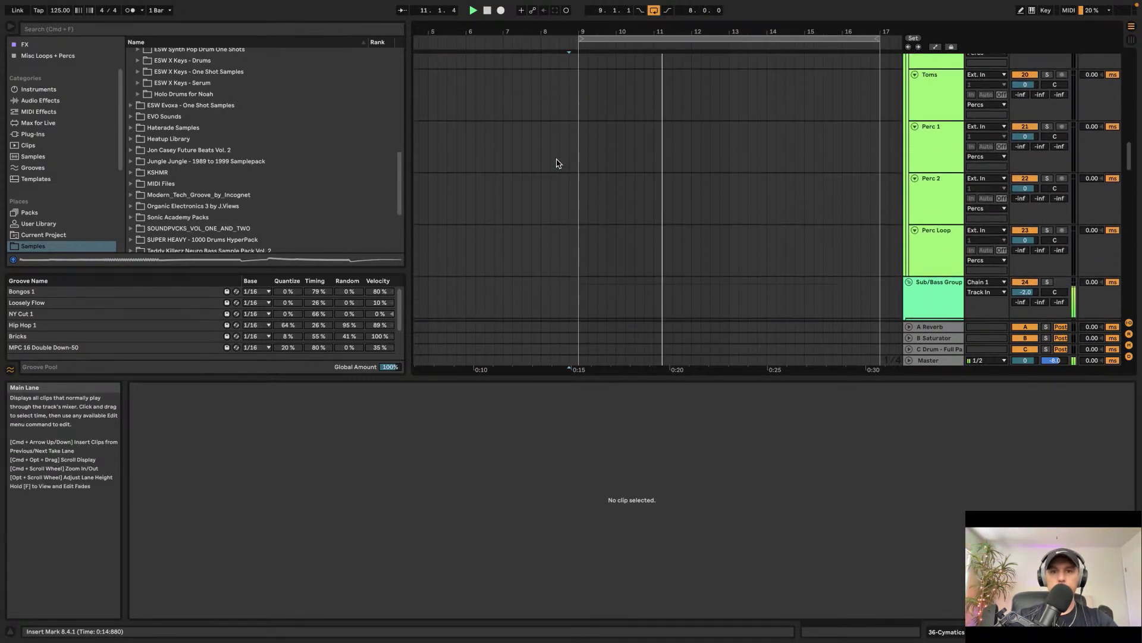
pyautogui.scroll(-12, 557, 164)
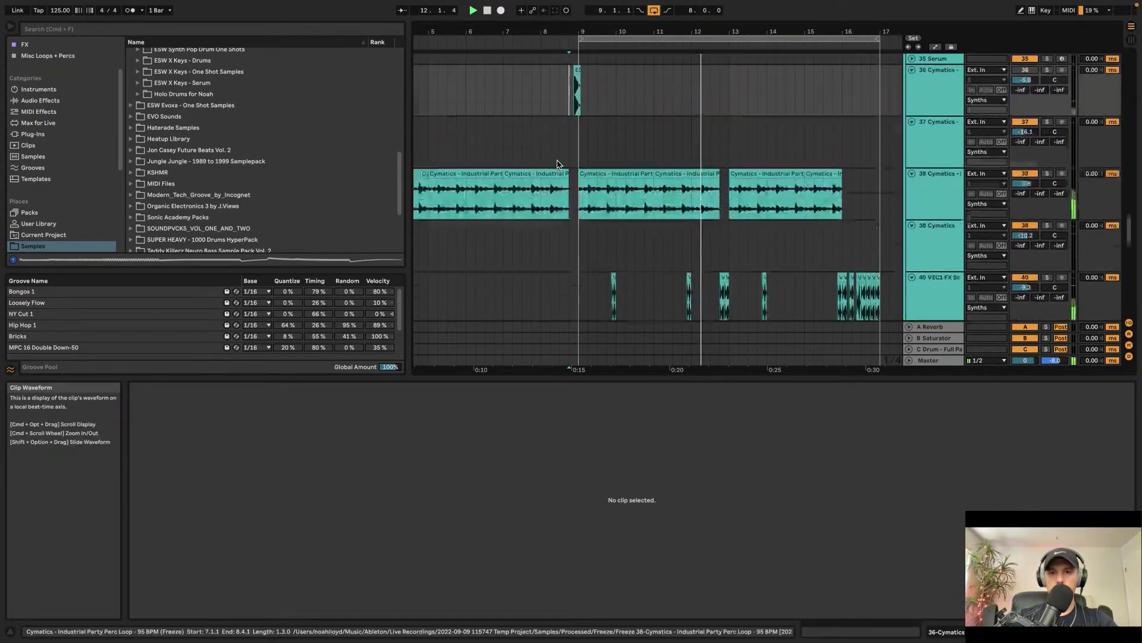
pyautogui.click(936, 170)
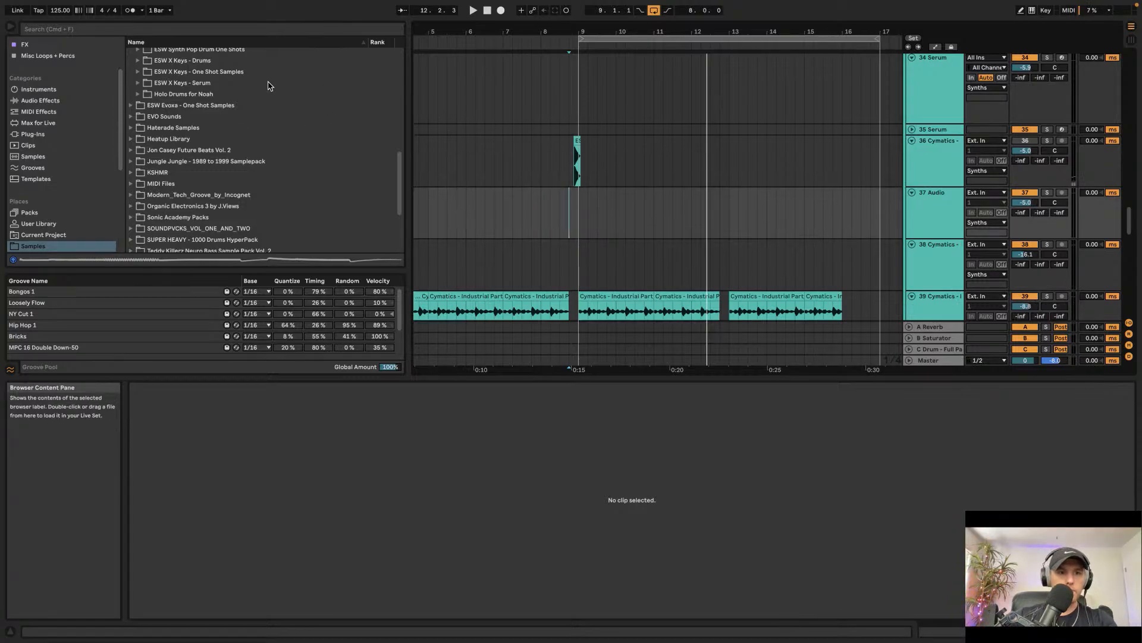
pyautogui.click(937, 174)
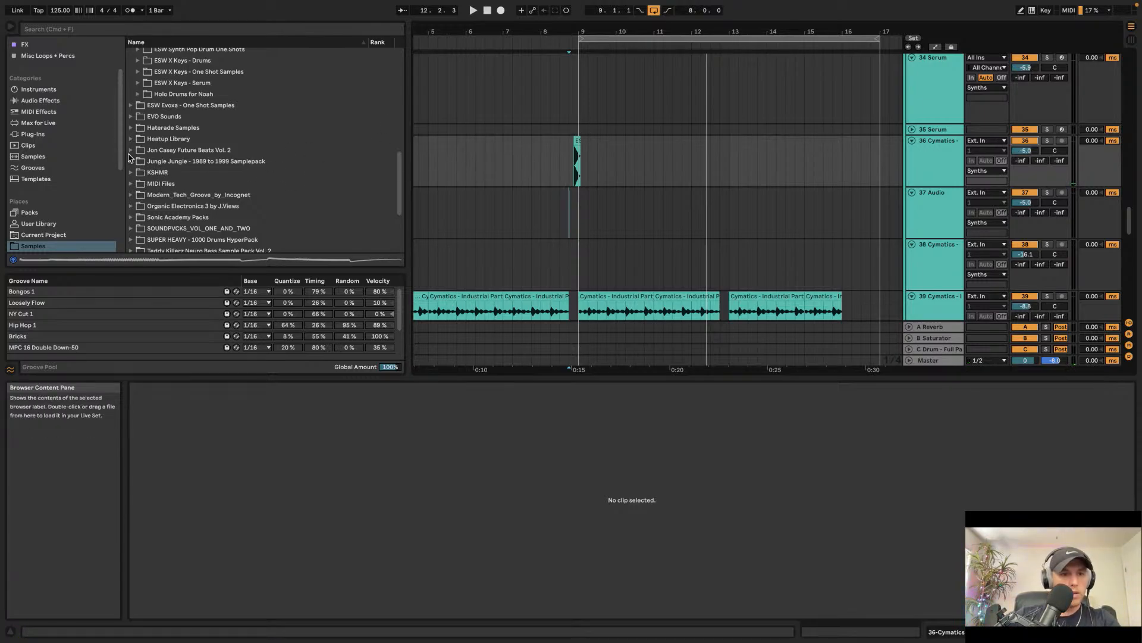
# Step: Expand the Modern_Tech_Groove_by_Incognet pack and its IQ_INC_VOCALS folder in the Samples browser
pyautogui.scroll(-4, 131, 159)
pyautogui.scroll(8, 137, 177)
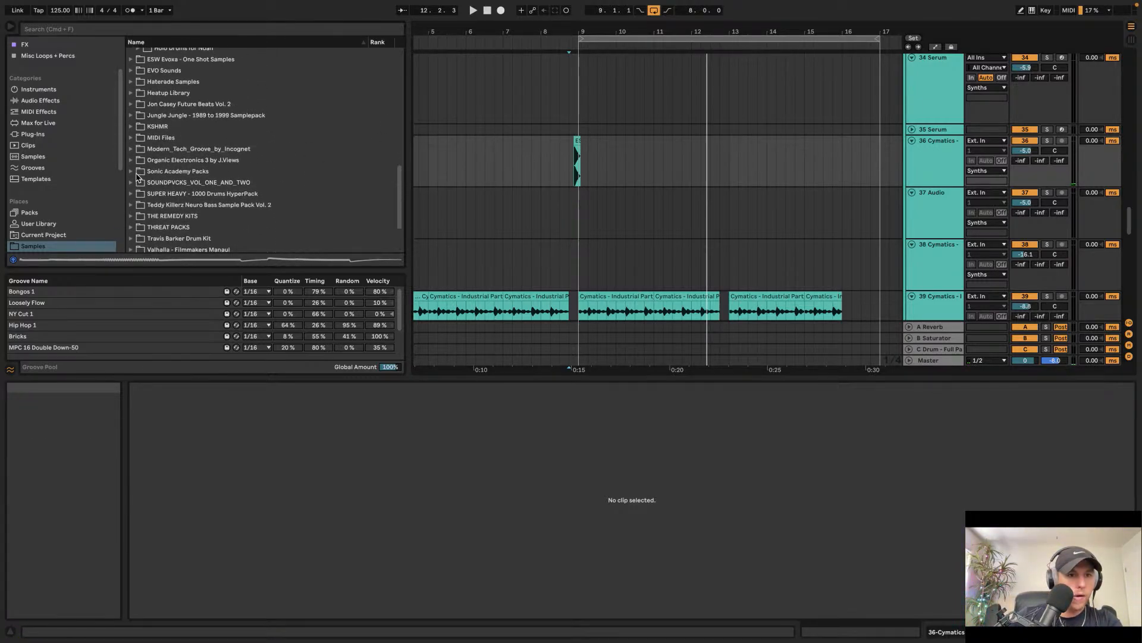
pyautogui.scroll(6, 136, 178)
pyautogui.click(131, 156)
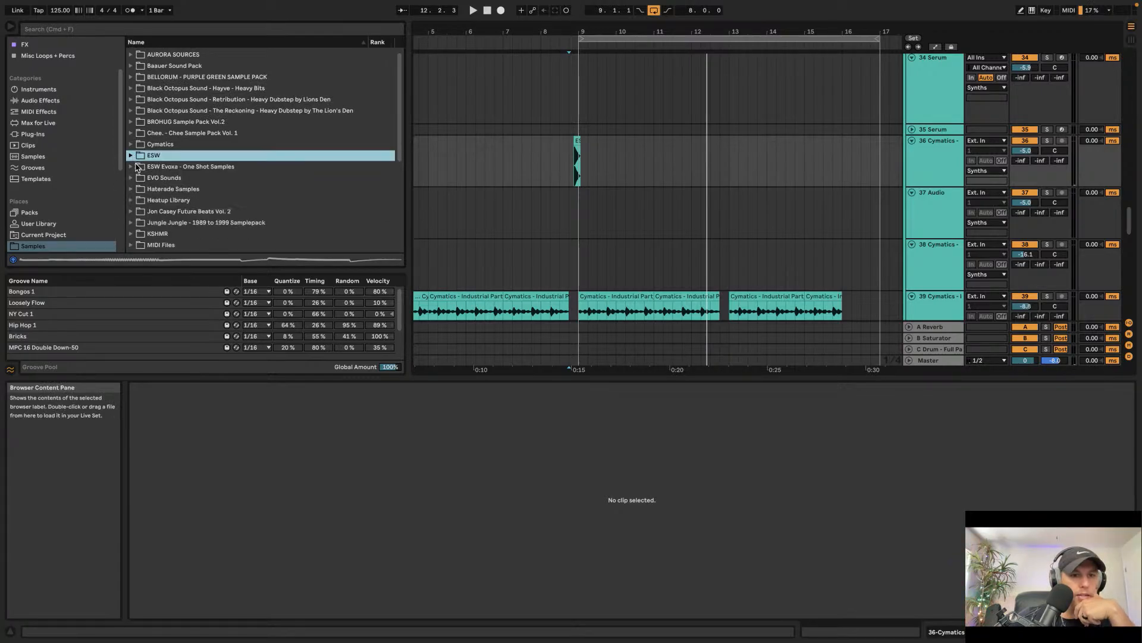
pyautogui.scroll(-2, 137, 179)
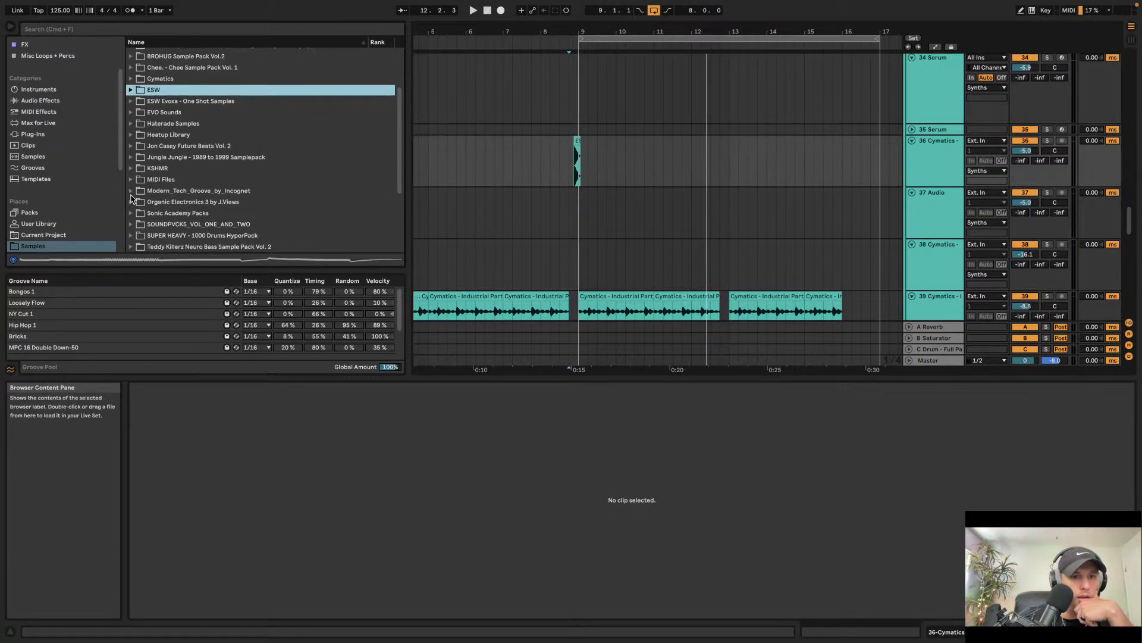
pyautogui.click(130, 196)
pyautogui.scroll(-3, 137, 188)
pyautogui.click(139, 193)
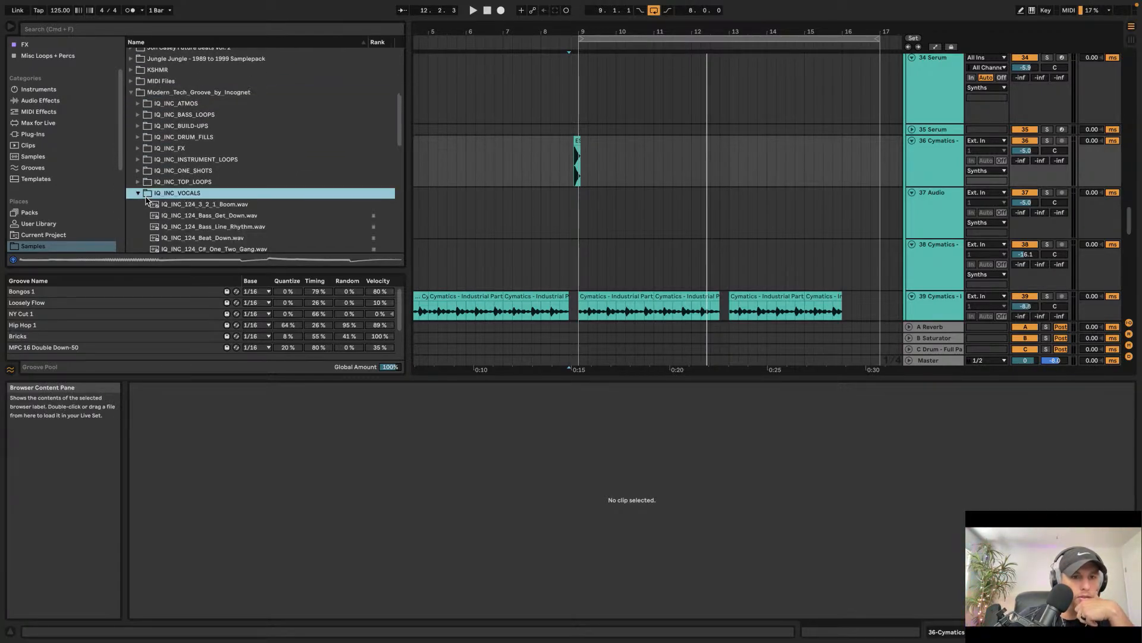
# Step: Preview vocal samples in IQ_INC_VOCALS down to IQ_INC_124_G#_Funk.wav
pyautogui.press('Down')
pyautogui.press('Down')
pyautogui.press('Down')
pyautogui.press('Down')
pyautogui.press('Down')
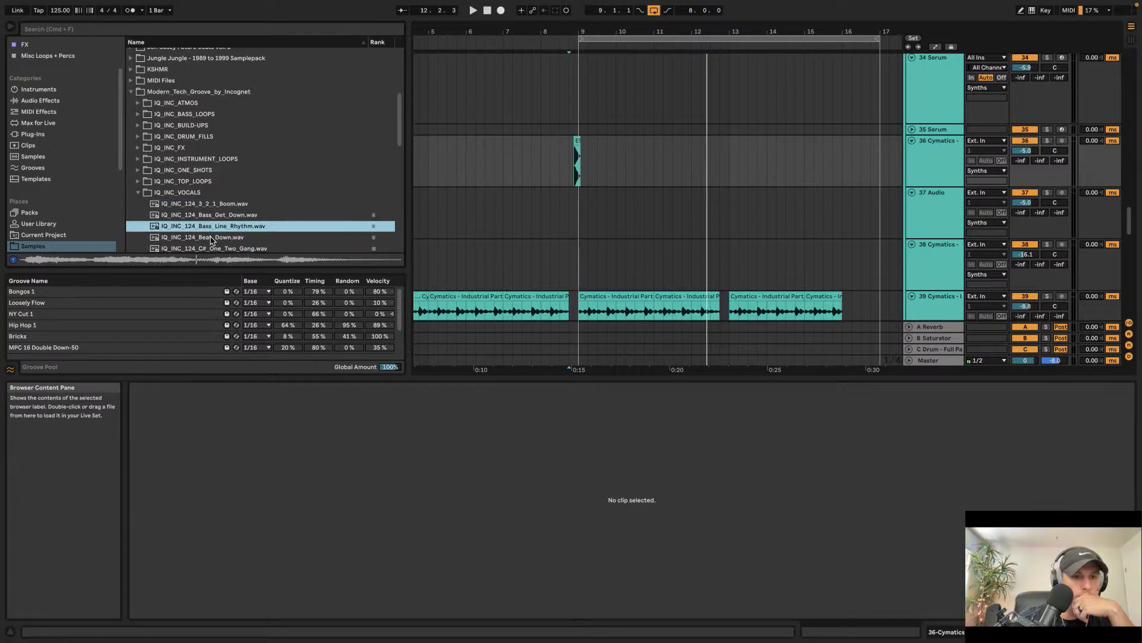
pyautogui.click(211, 227)
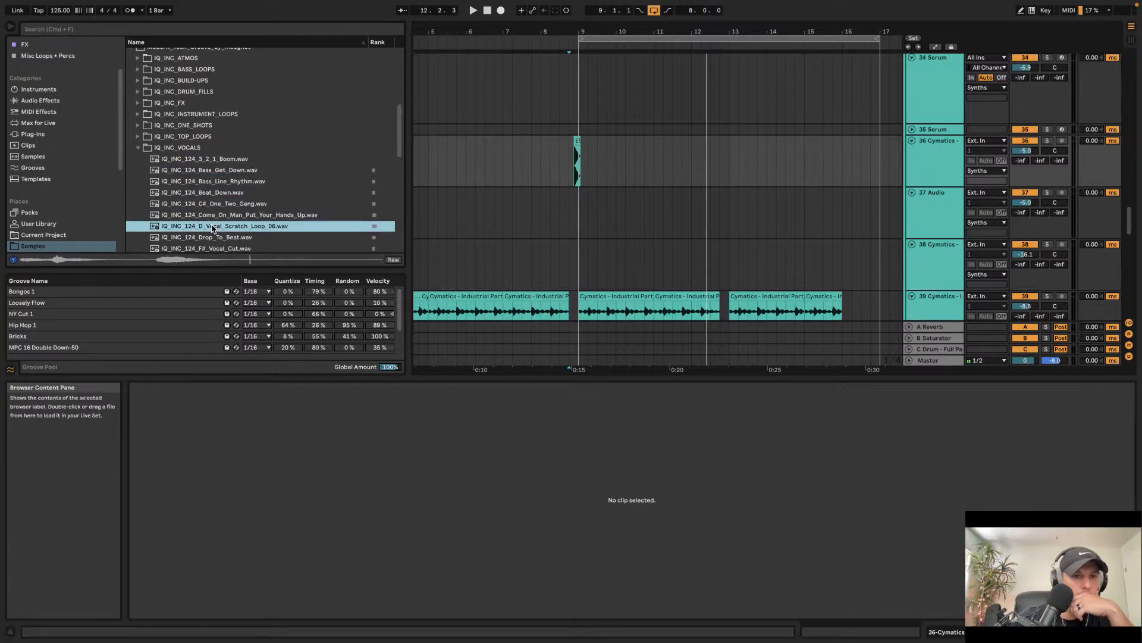
pyautogui.scroll(-3, 214, 214)
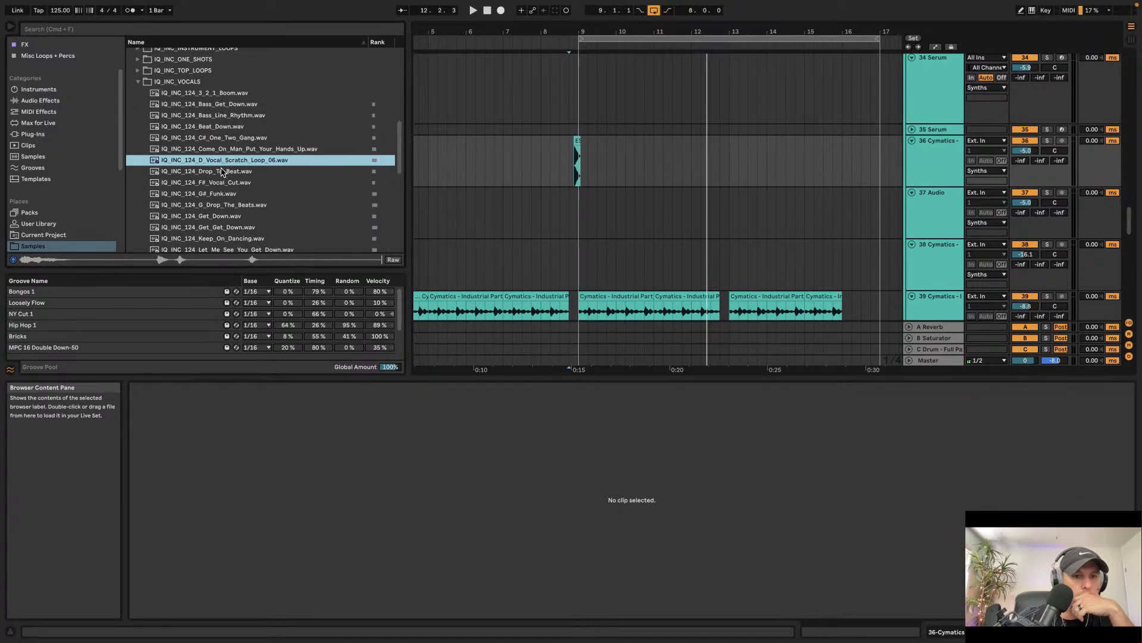
pyautogui.click(213, 172)
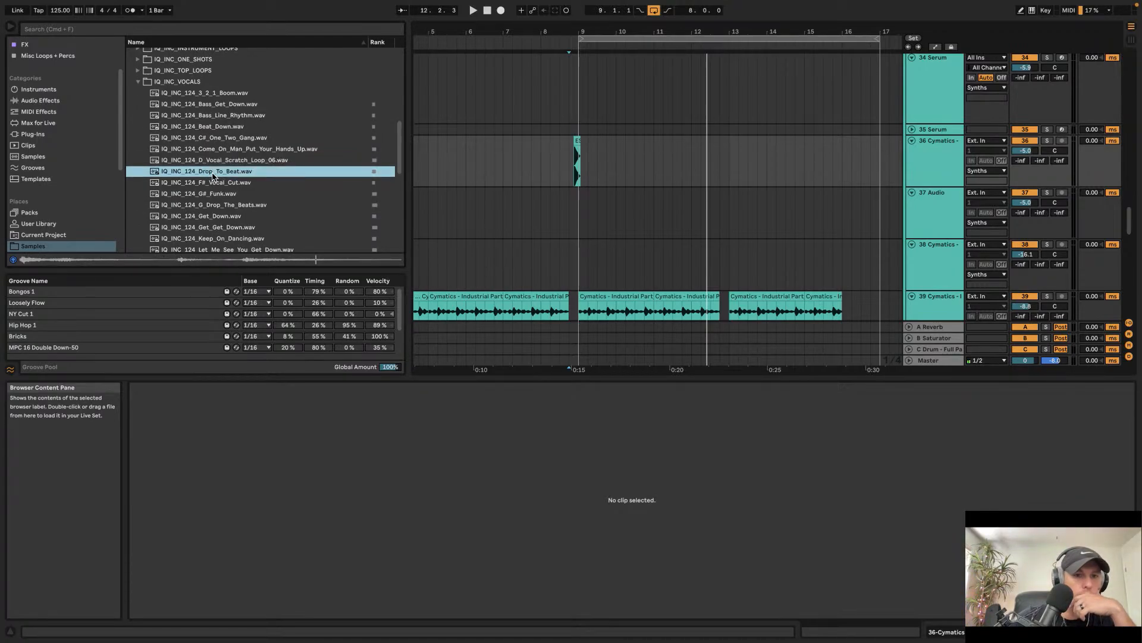
pyautogui.press('Down')
pyautogui.press('Down')
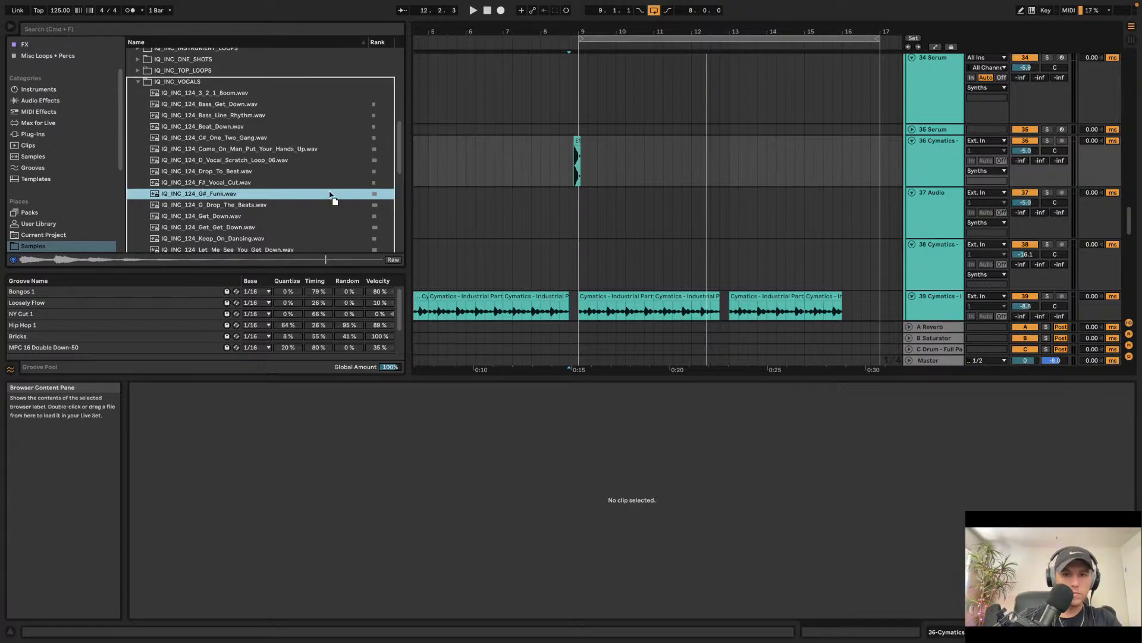
# Step: Place IQ_INC_124_G#_Funk.wav on track 36 just before bar 9 and zoom in on it
pyautogui.moveTo(331, 193); pyautogui.dragTo(576, 164)
pyautogui.press('+')
pyautogui.press('+')
pyautogui.press('+')
pyautogui.press('+')
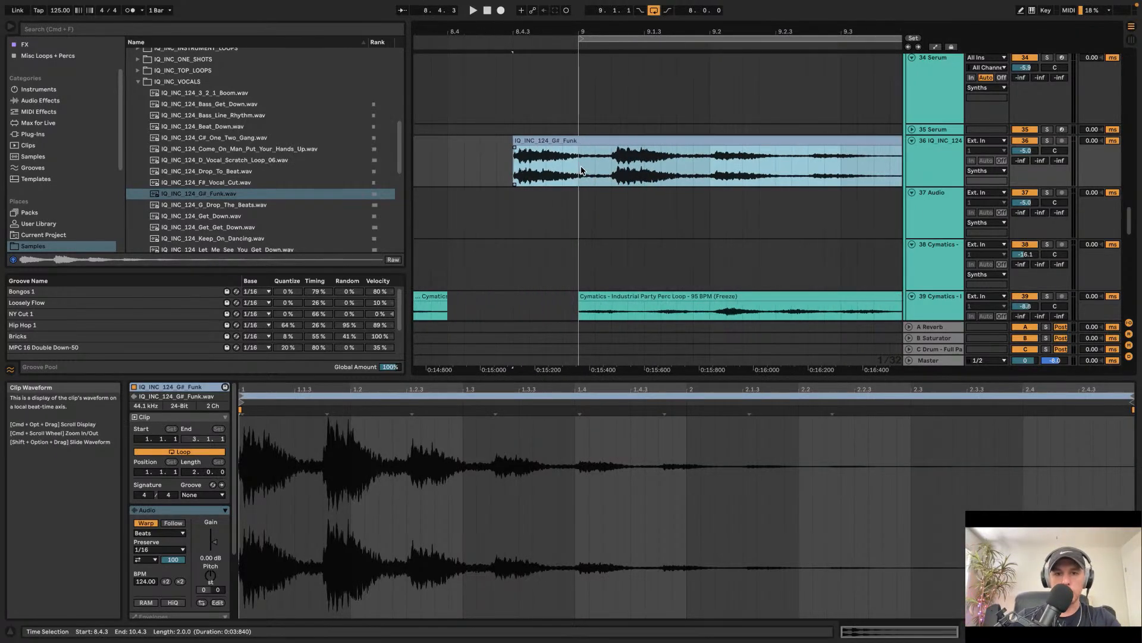
# Step: Set the Funk clip's warp mode to Pro
pyautogui.click(158, 533)
pyautogui.click(159, 586)
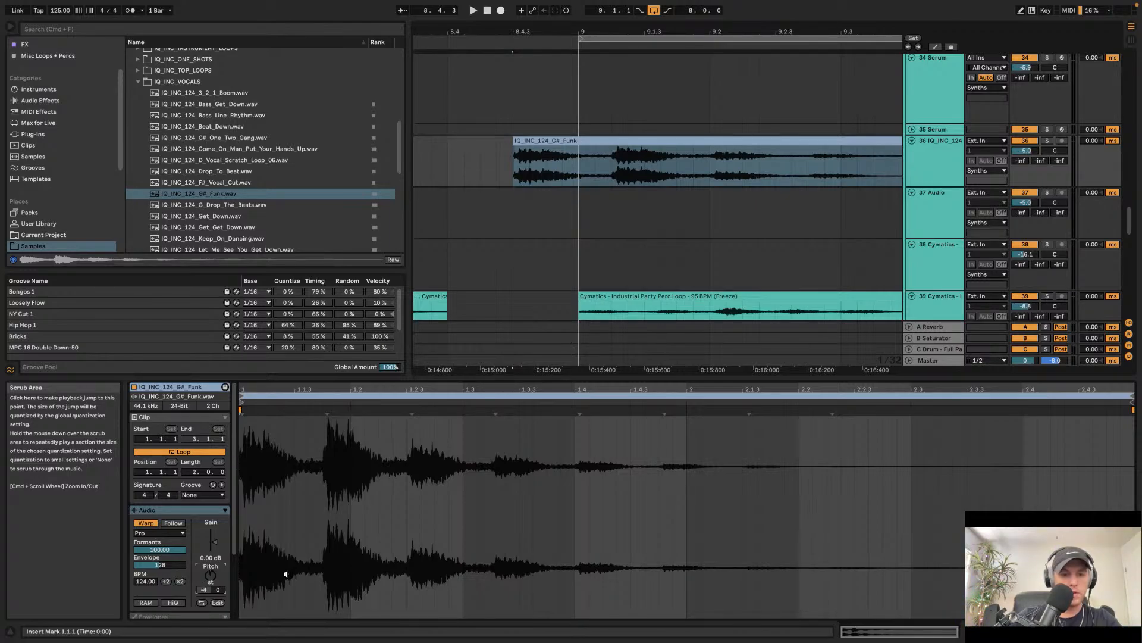
pyautogui.scroll(-5, 416, 238)
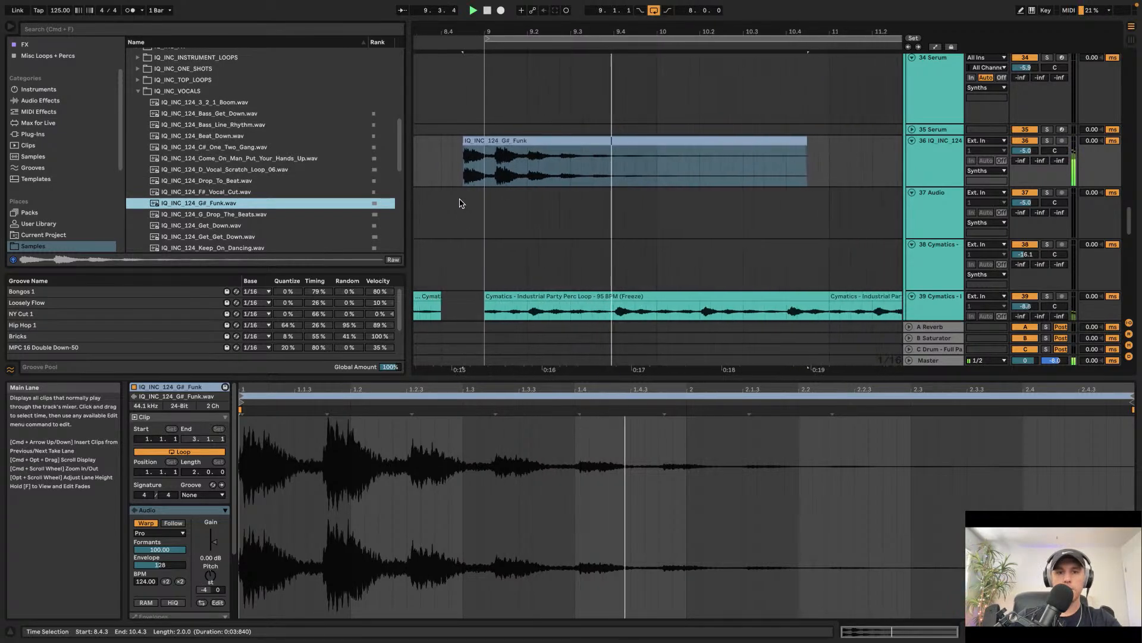
# Step: Show track 36's device chain, then play back and open the Funk clip
pyautogui.click(929, 162)
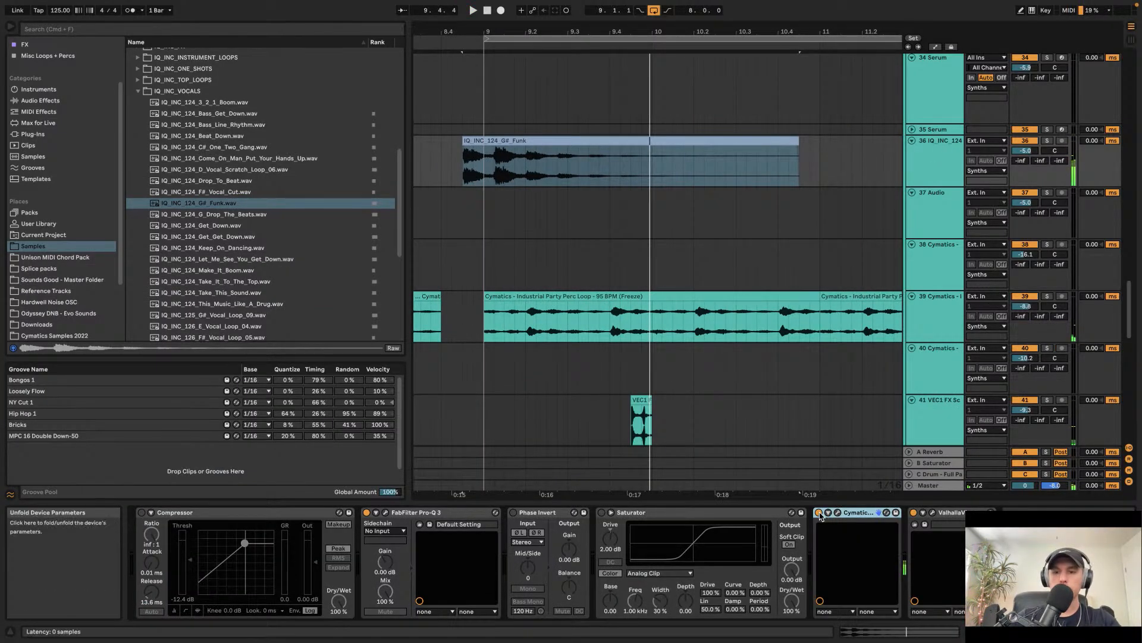
pyautogui.click(455, 155)
pyautogui.press('space')
pyautogui.doubleClick(488, 159)
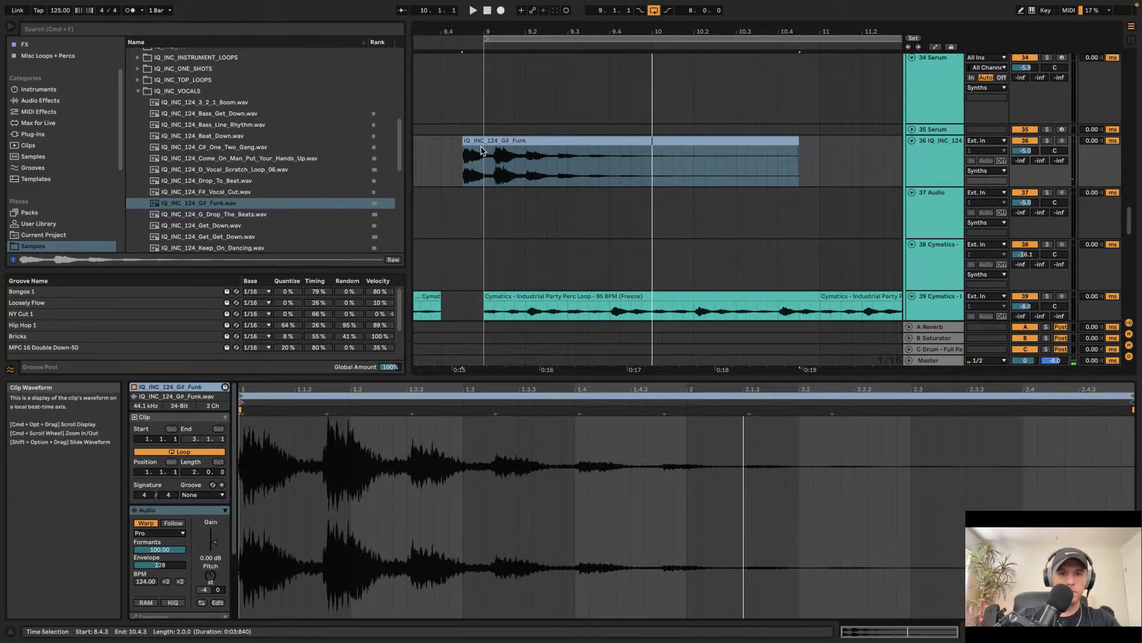
# Step: Move the Funk vocal clip slightly earlier, ahead of bar 9, and play it back
pyautogui.moveTo(481, 153); pyautogui.dragTo(458, 153)
pyautogui.press('space')
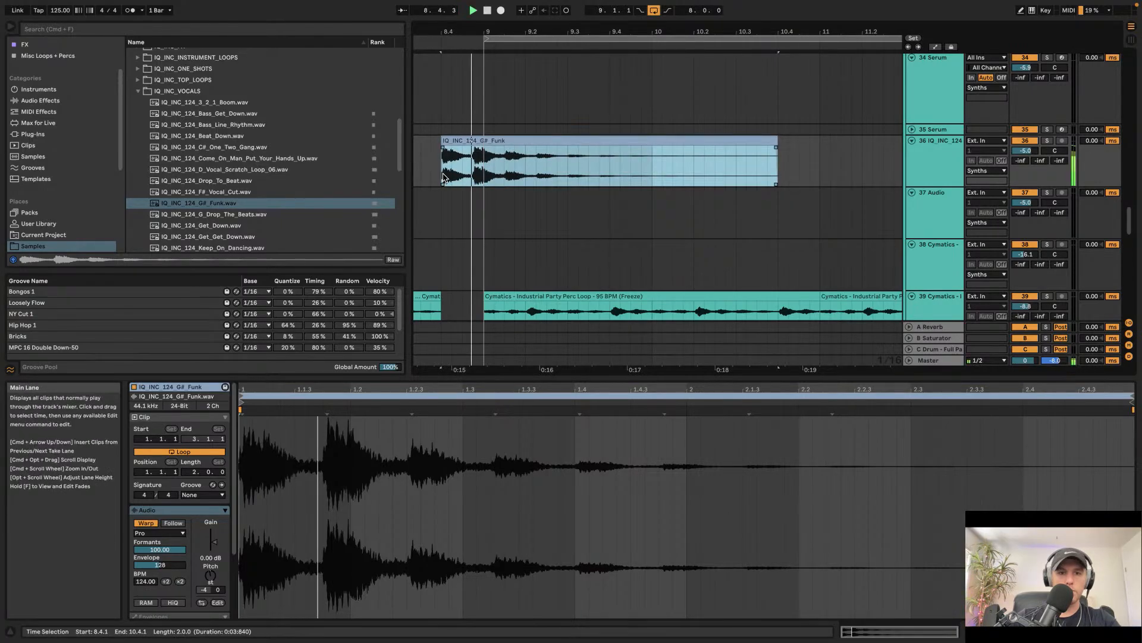
pyautogui.press('space')
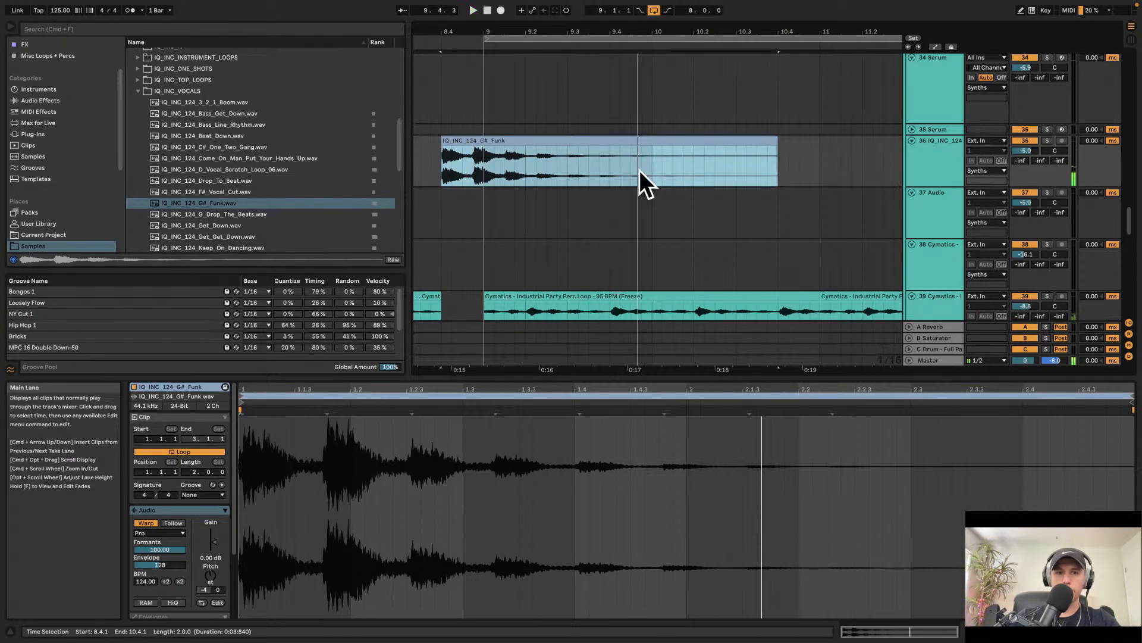
# Step: Shorten the Funk clip to a brief slice at its start just before bar 9 and audition it
pyautogui.moveTo(775, 143); pyautogui.dragTo(468, 150)
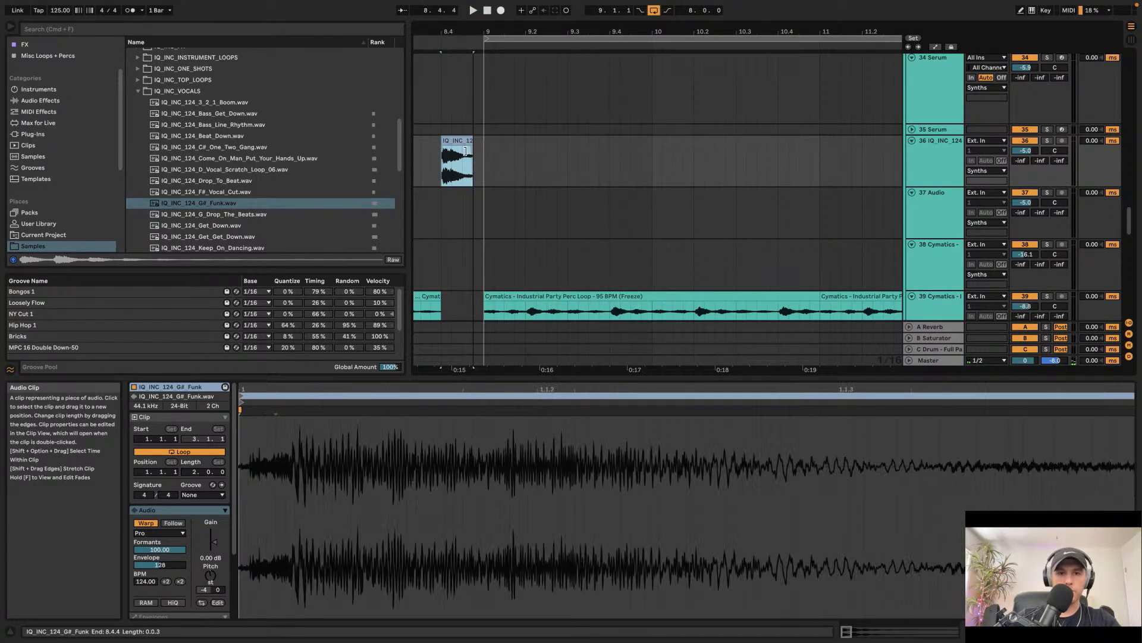
pyautogui.click(467, 147)
pyautogui.press('Delete')
pyautogui.click(435, 130)
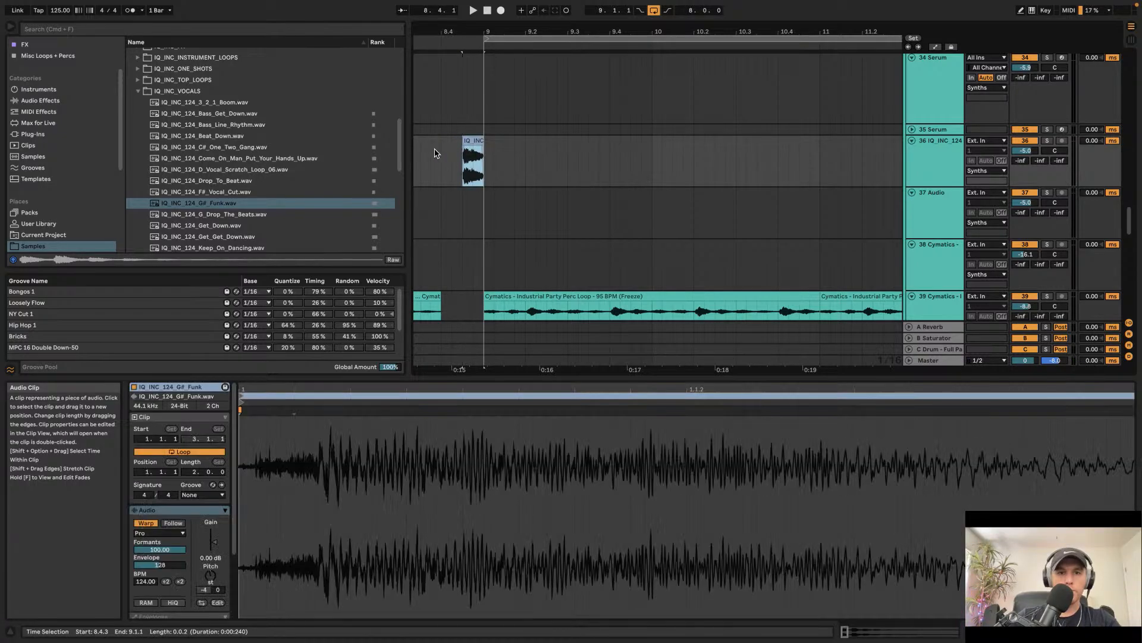
pyautogui.press('space')
pyautogui.click(473, 156)
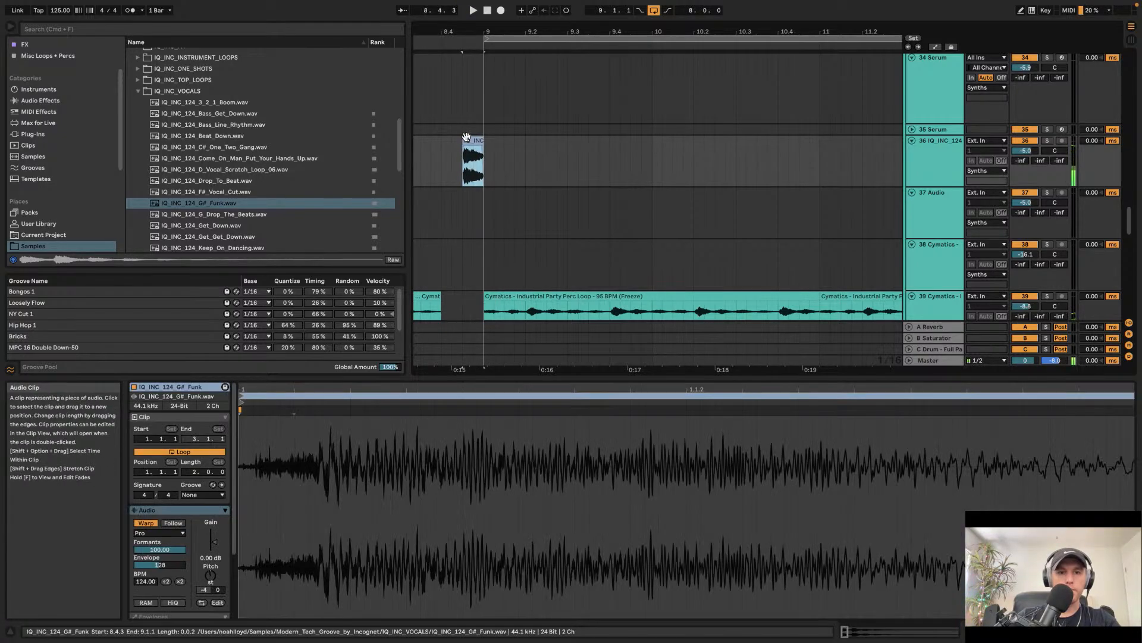
pyautogui.click(421, 155)
pyautogui.press('space')
pyautogui.press('space')
# Step: Open track 36's device chain and delete the ValhallaVintageVerb device from it
pyautogui.doubleClick(923, 147)
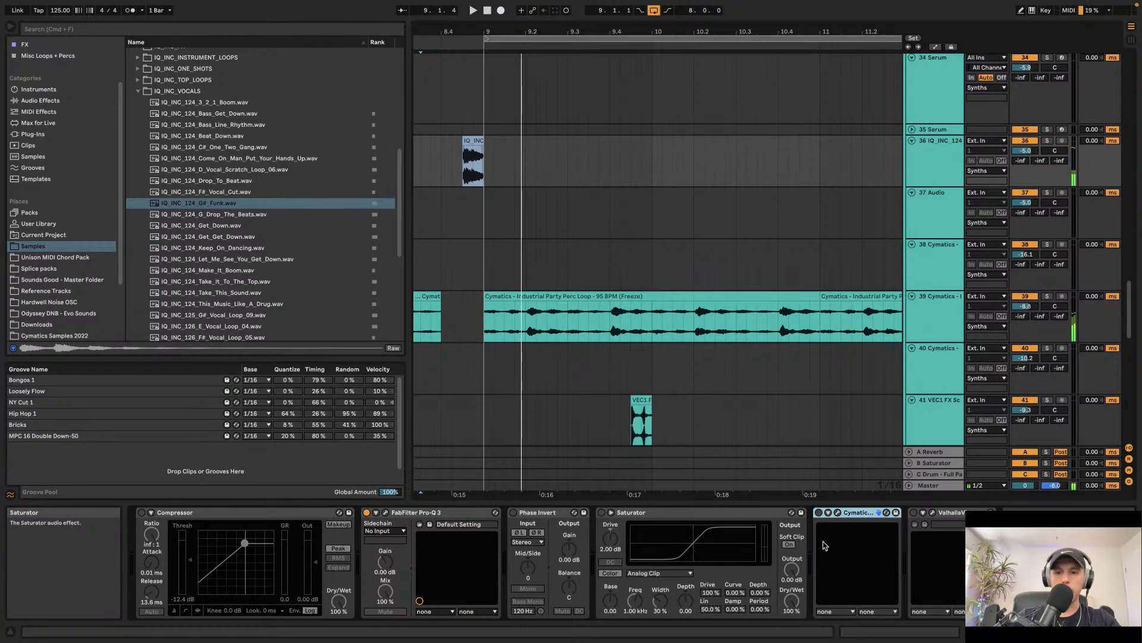
pyautogui.press('space')
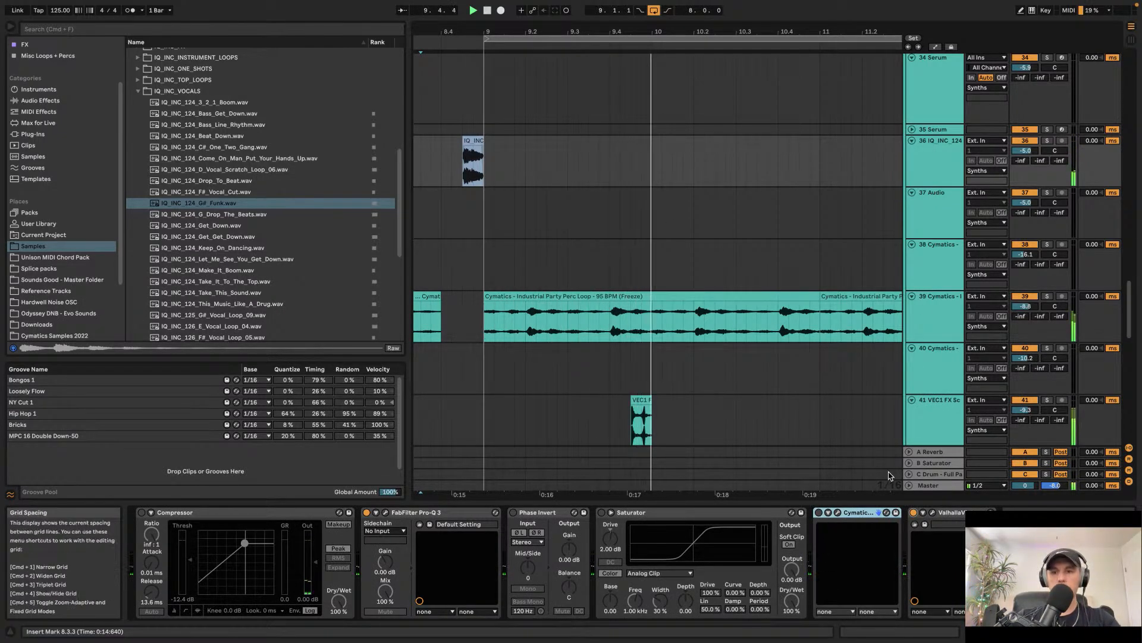
pyautogui.click(952, 512)
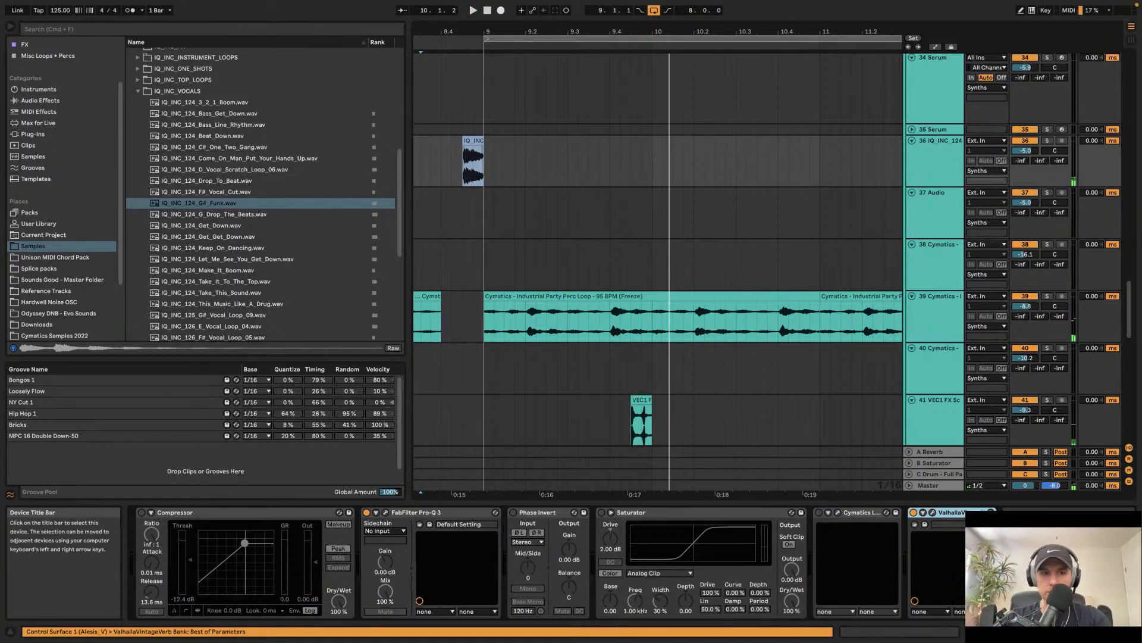
pyautogui.press('Delete')
# Step: Load the HATERADE VERB SC rack from the Plugins collection onto track 36's device chain
pyautogui.scroll(3, 107, 140)
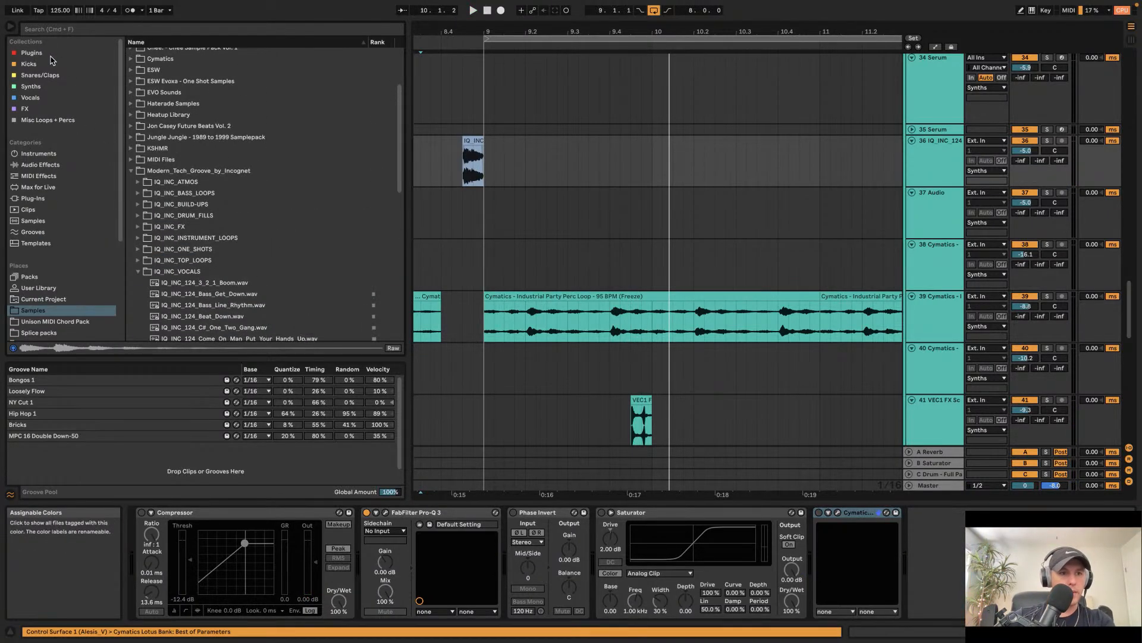
pyautogui.click(33, 53)
pyautogui.scroll(-4, 196, 125)
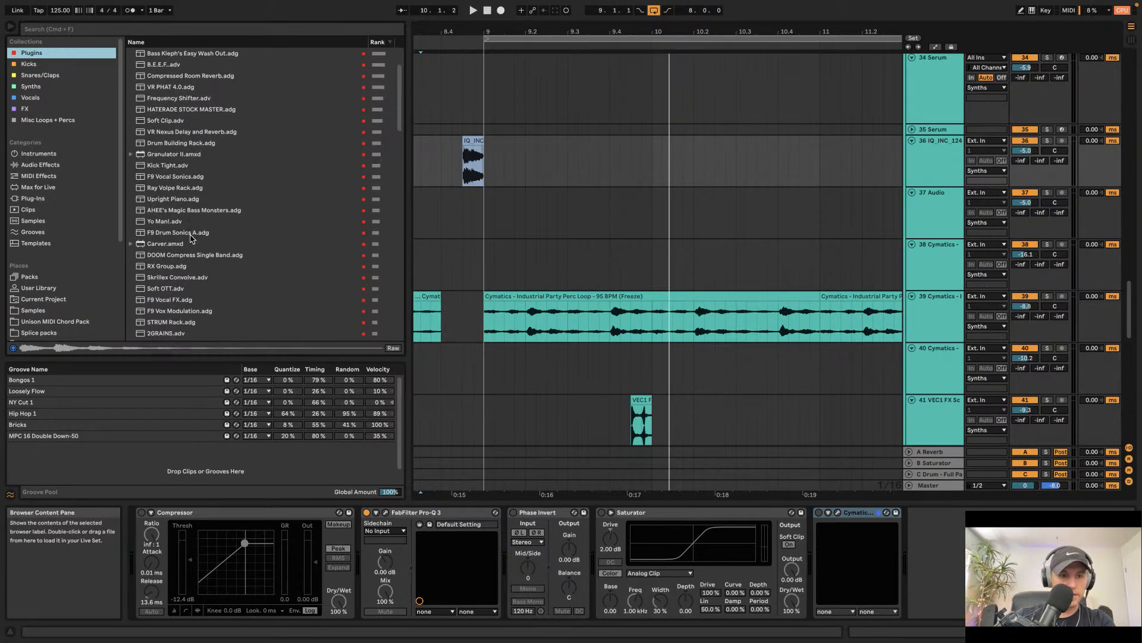
pyautogui.scroll(-3, 199, 110)
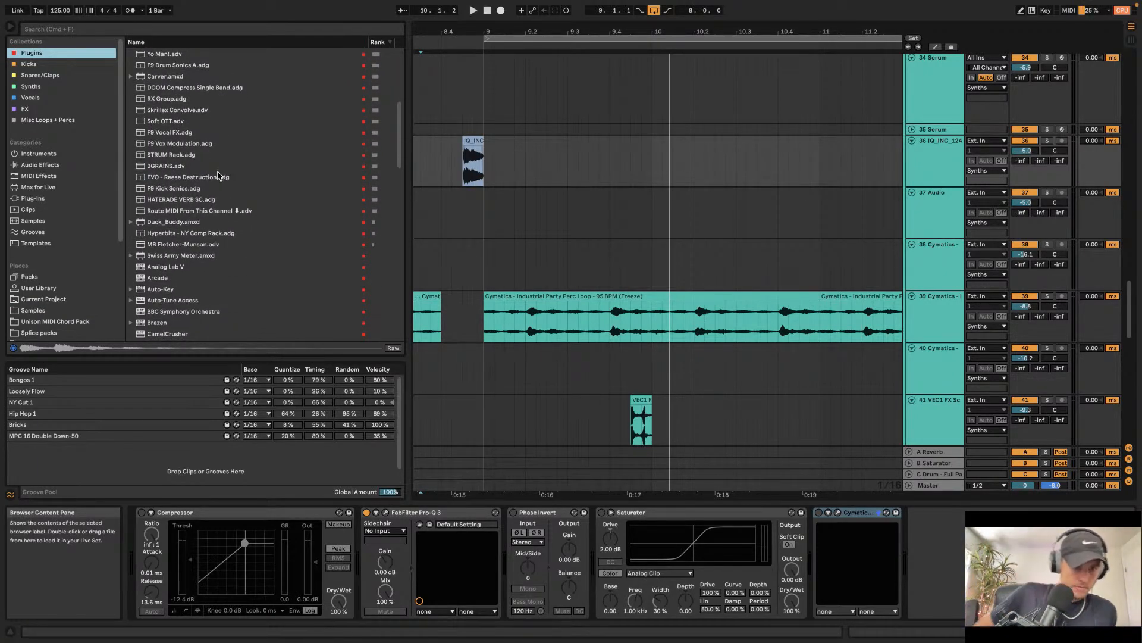
pyautogui.scroll(7, 218, 176)
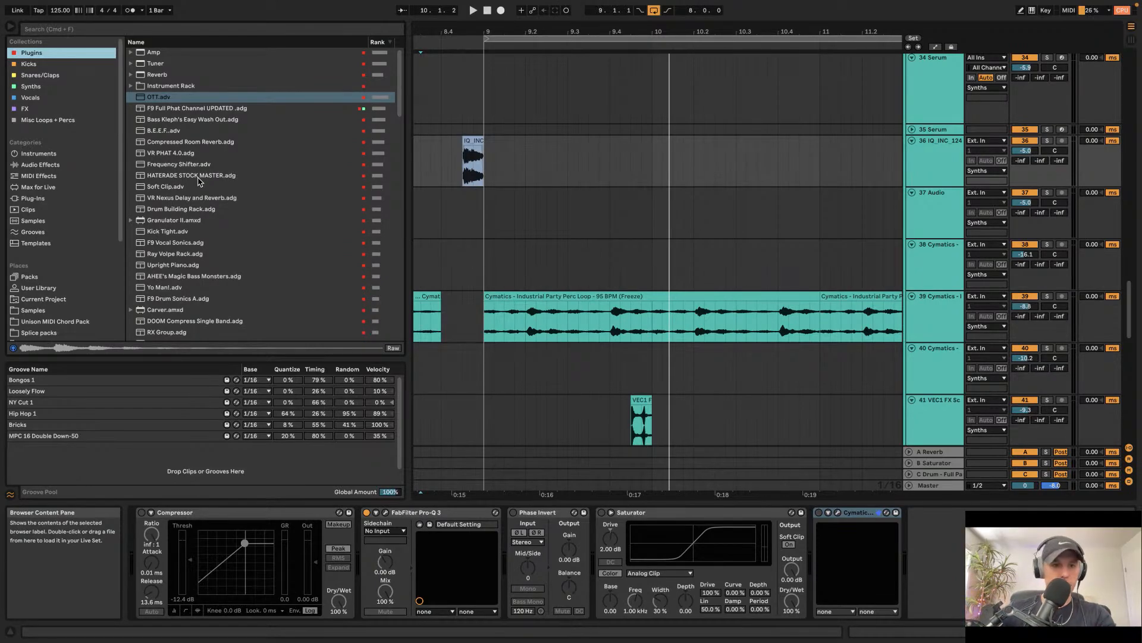
pyautogui.scroll(-2, 195, 180)
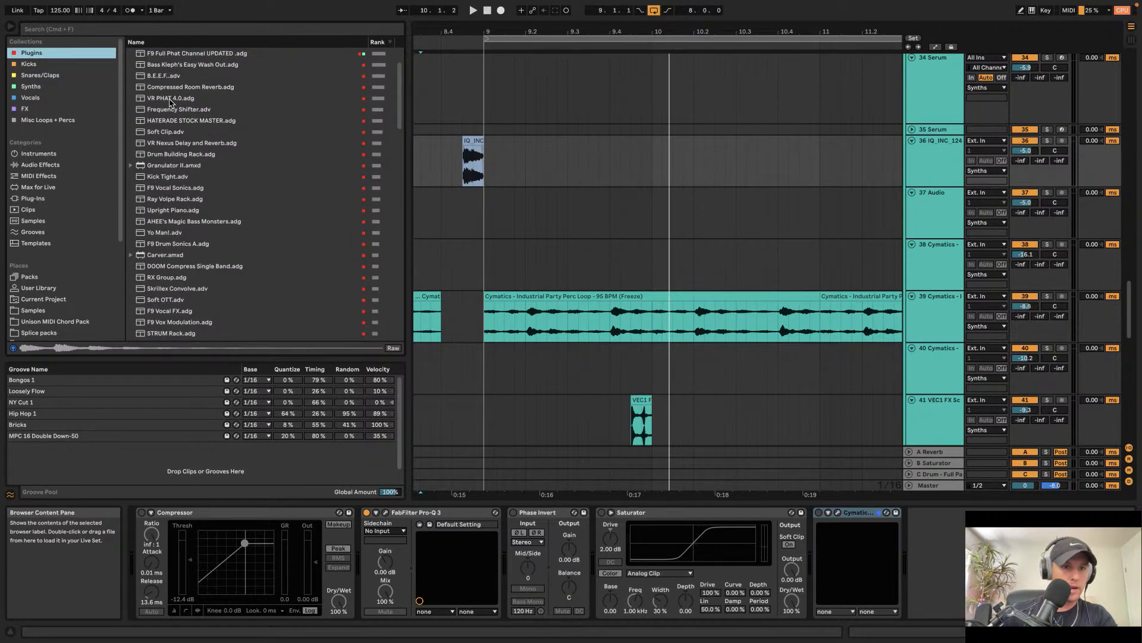
pyautogui.scroll(-2, 181, 128)
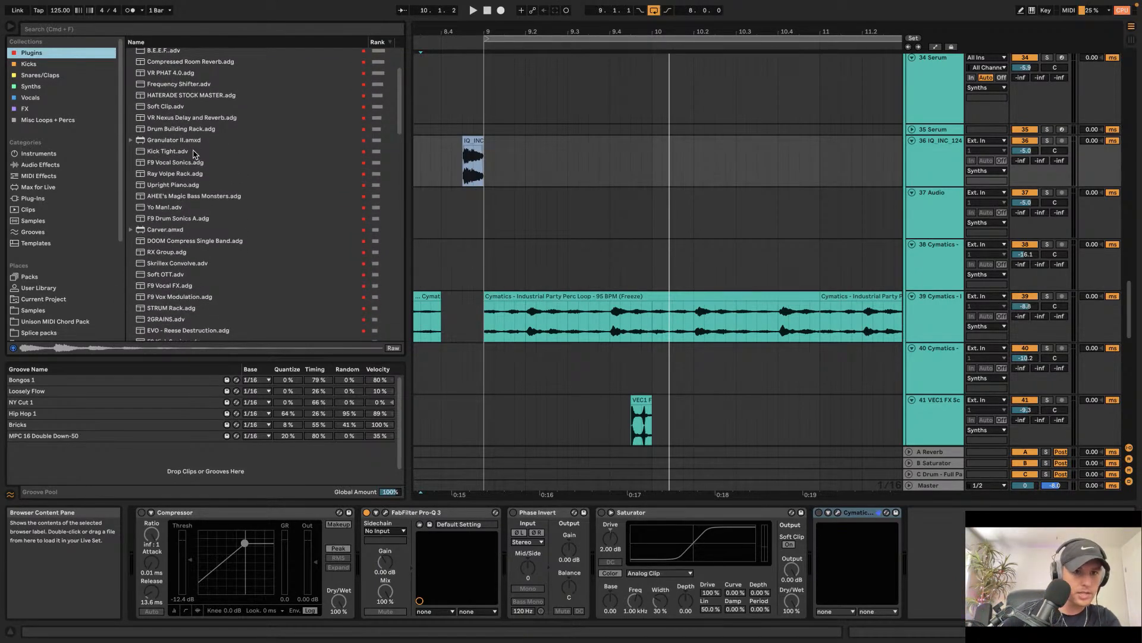
pyautogui.scroll(-3, 193, 154)
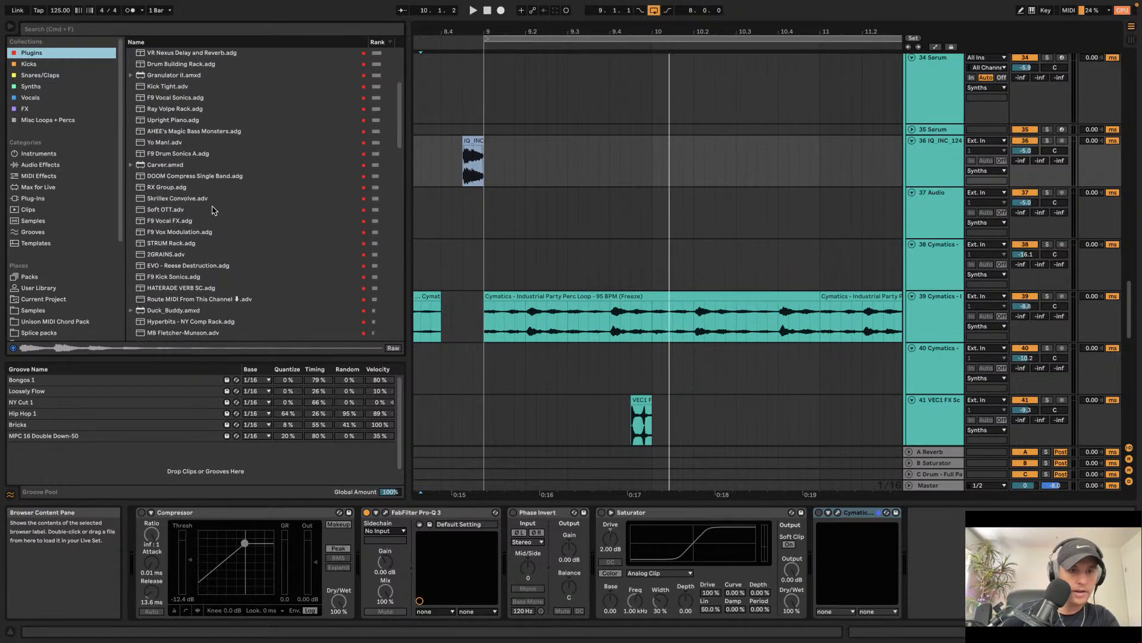
pyautogui.scroll(-1, 214, 210)
pyautogui.moveTo(215, 273); pyautogui.dragTo(919, 560)
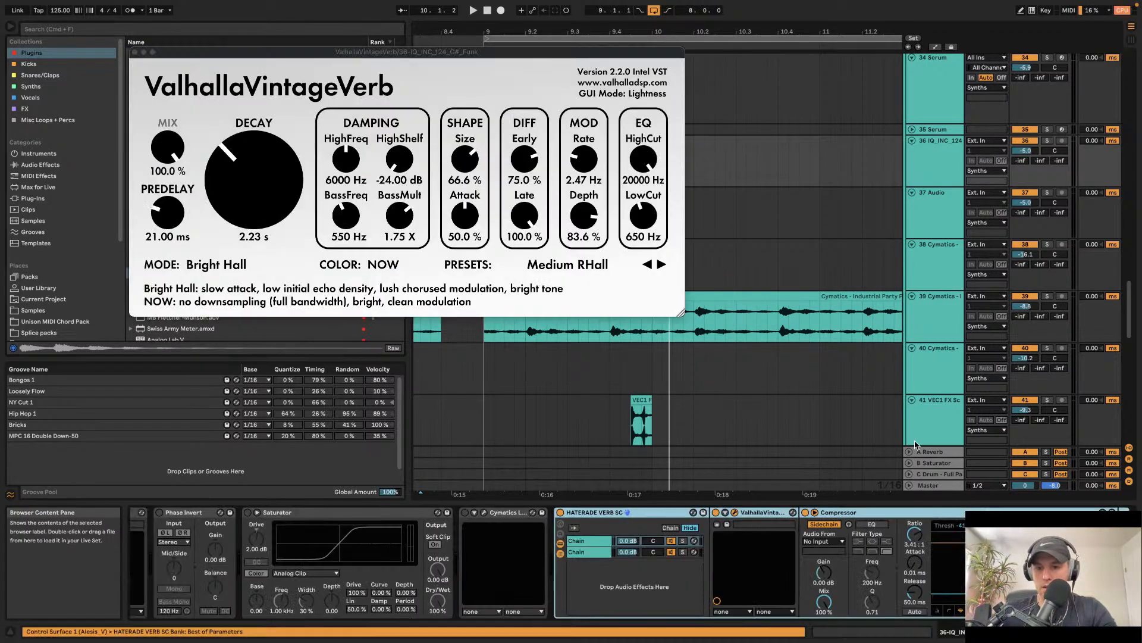
# Step: Close the reverb plug-in window and set the rack compressor's sidechain source to 36-IQ INC 124 G# Funk
pyautogui.click(834, 542)
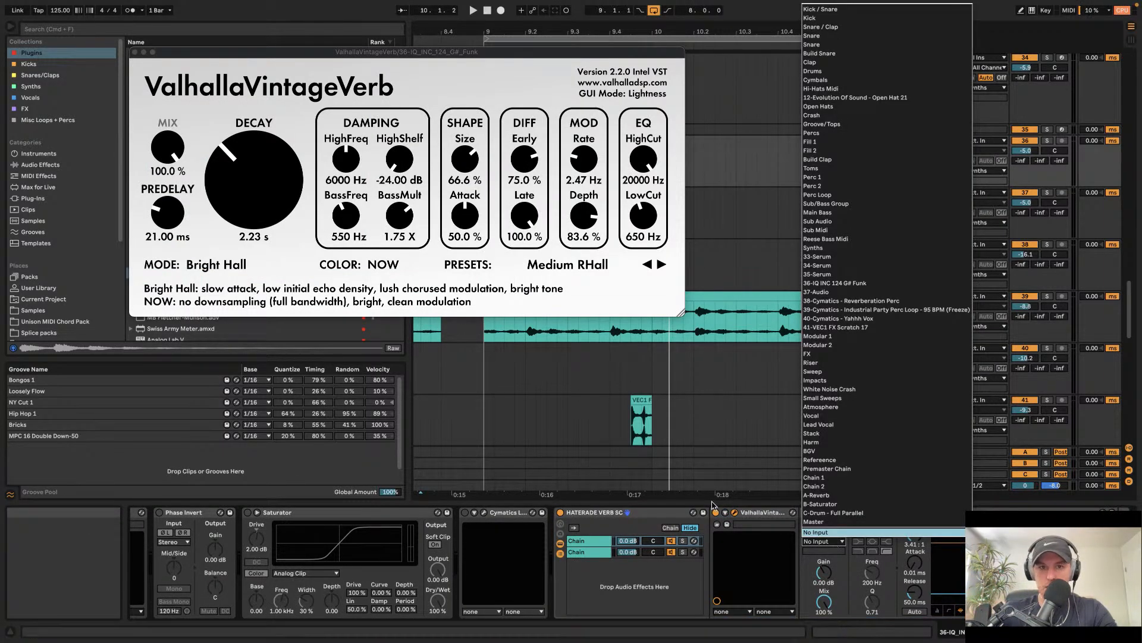
pyautogui.click(136, 53)
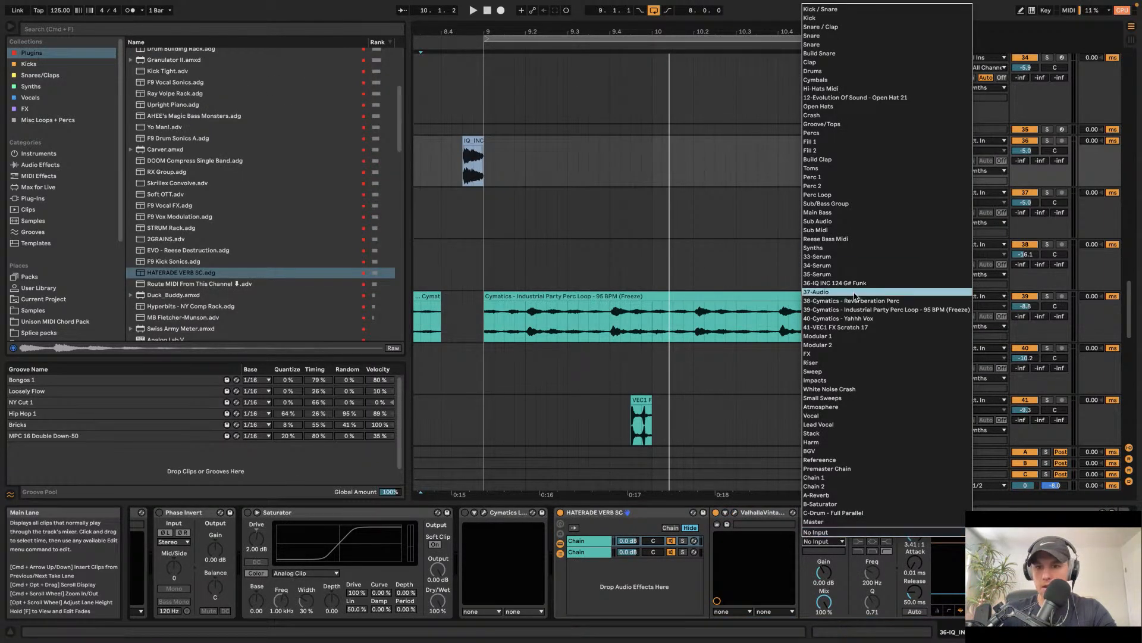
pyautogui.click(656, 220)
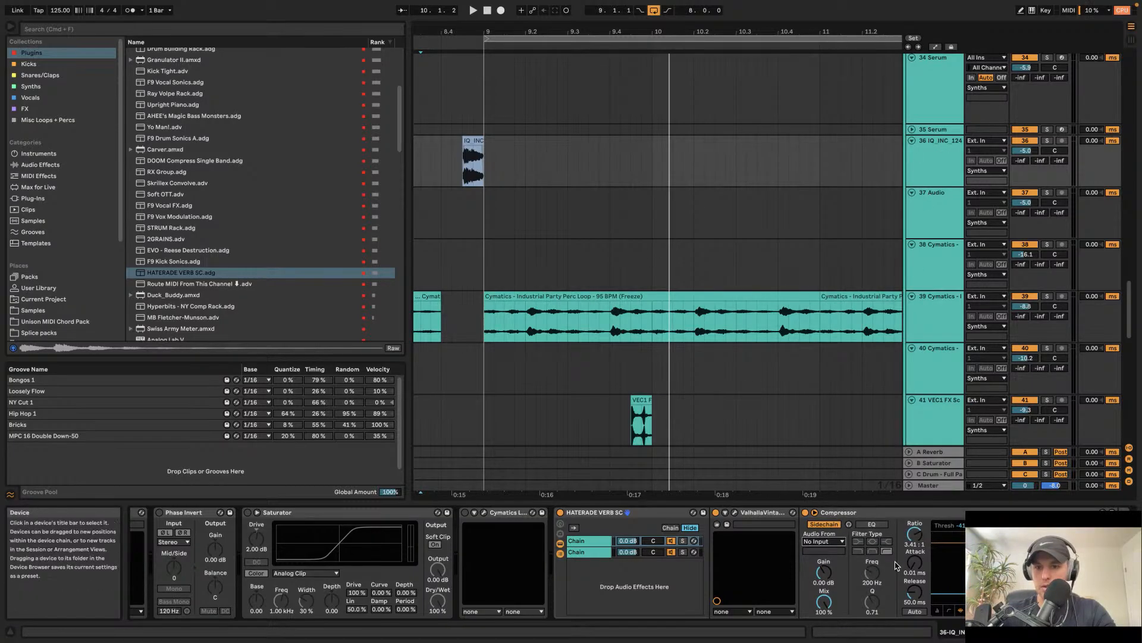
pyautogui.click(833, 541)
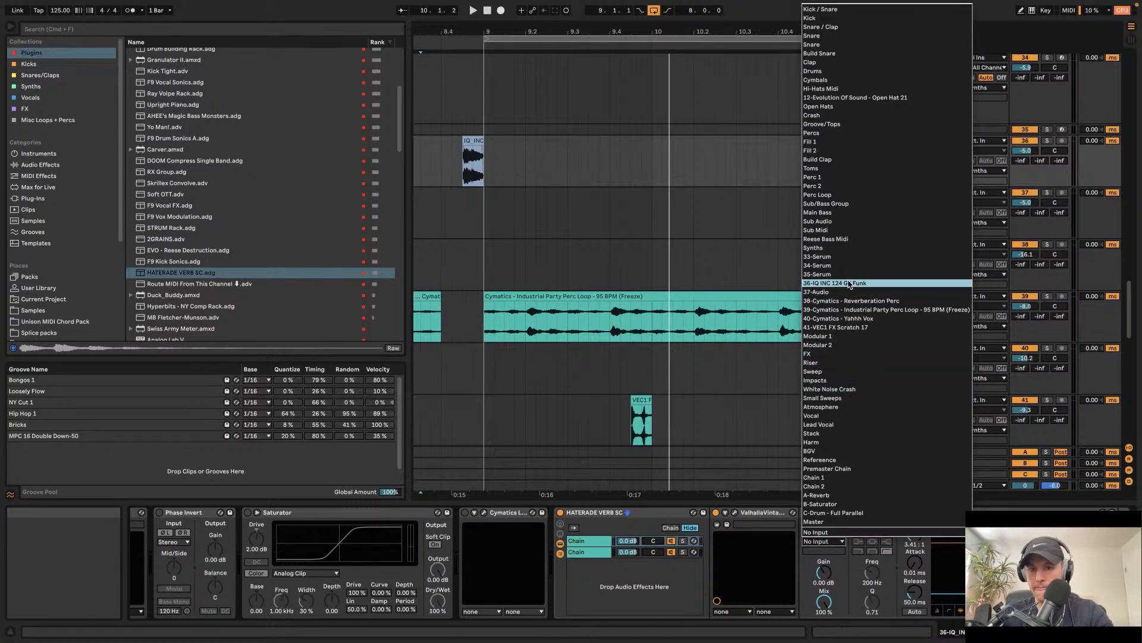
pyautogui.click(911, 284)
# Step: Play back the arrangement and scroll through the tracks around bars 9 to 16
pyautogui.press('space')
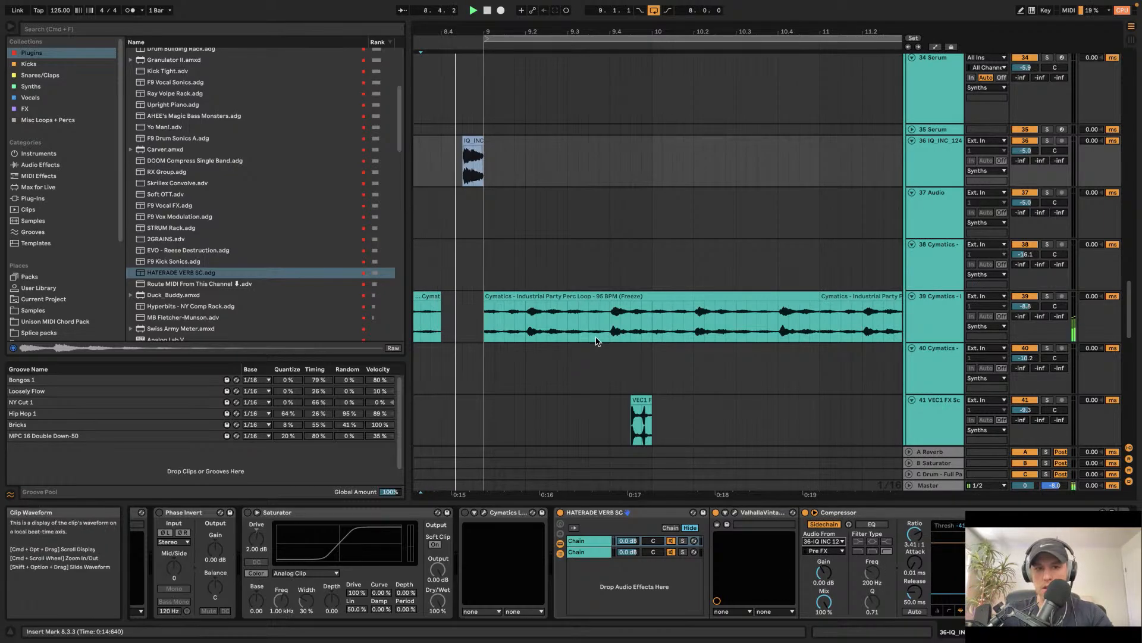
pyautogui.scroll(-2, 552, 260)
pyautogui.scroll(-2, 552, 260)
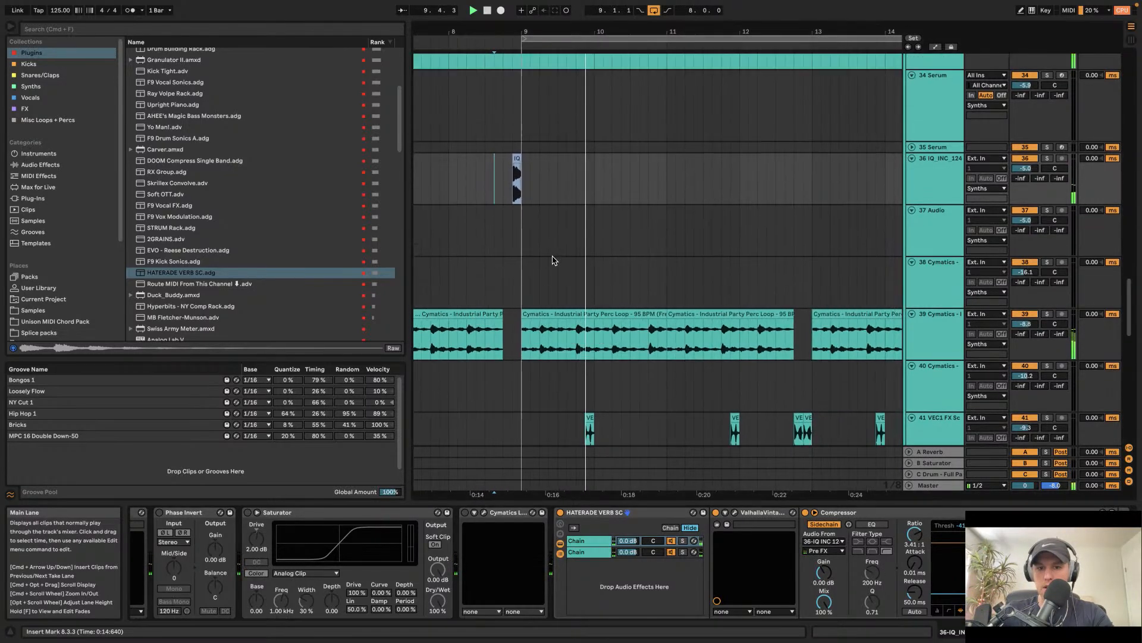
pyautogui.scroll(-10, 575, 235)
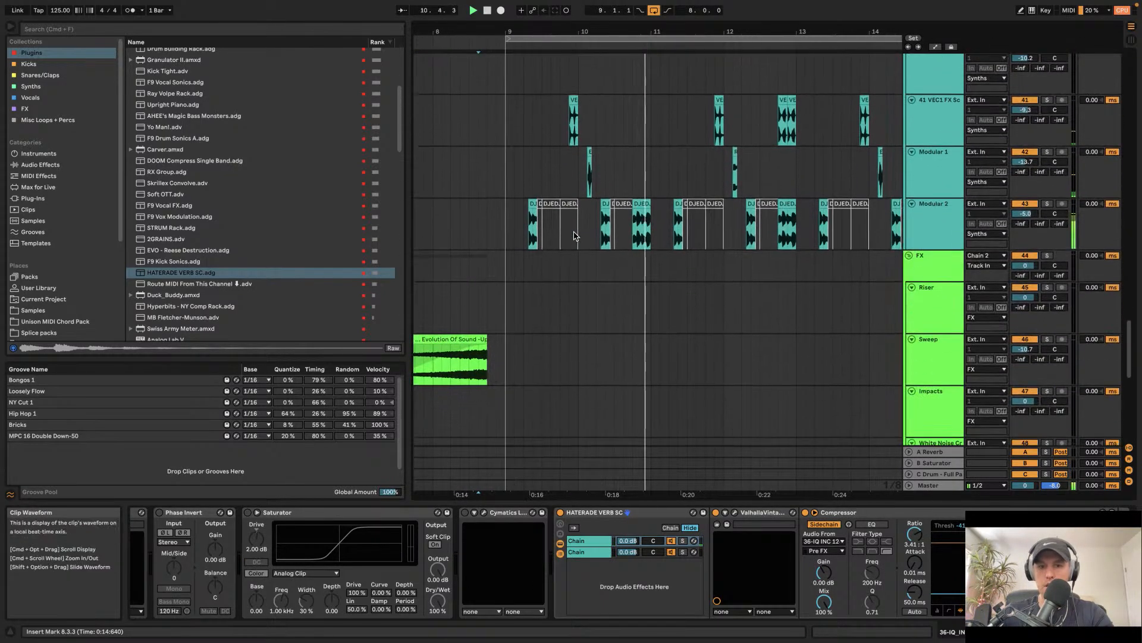
pyautogui.hscroll(1, 575, 236)
pyautogui.scroll(1, 603, 224)
pyautogui.hscroll(3, 602, 224)
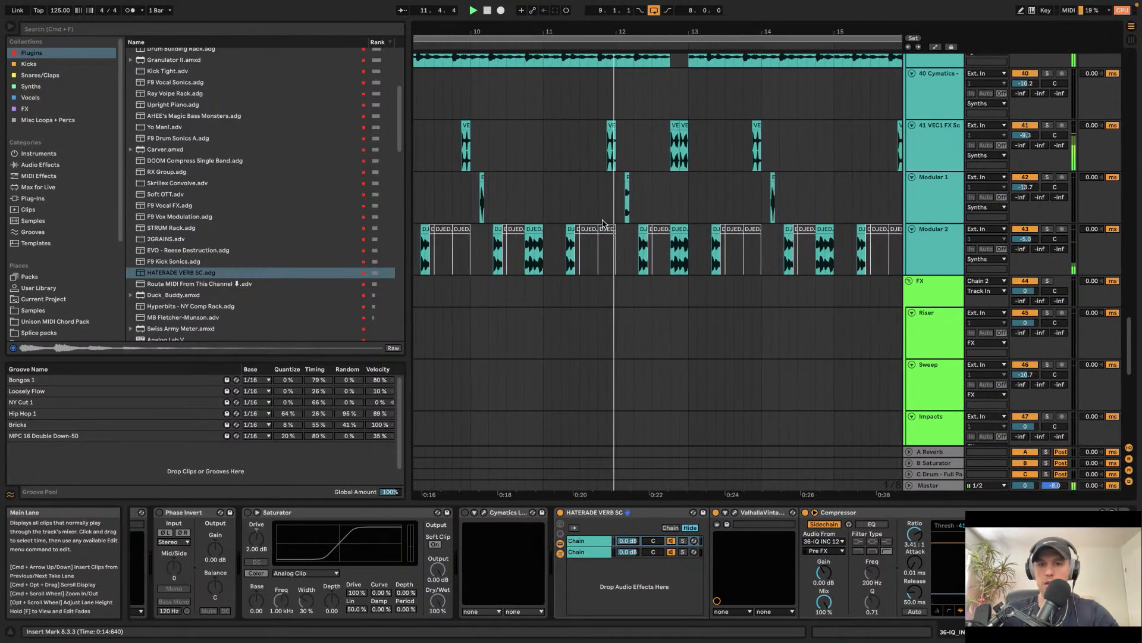
pyautogui.scroll(-3, 602, 224)
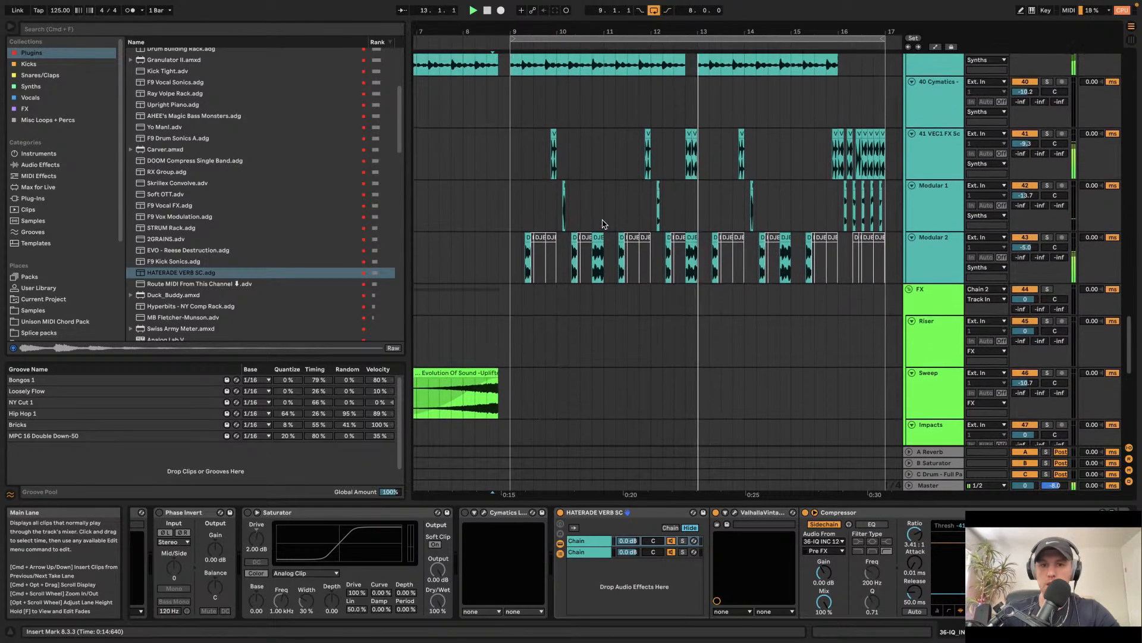
pyautogui.scroll(5, 670, 197)
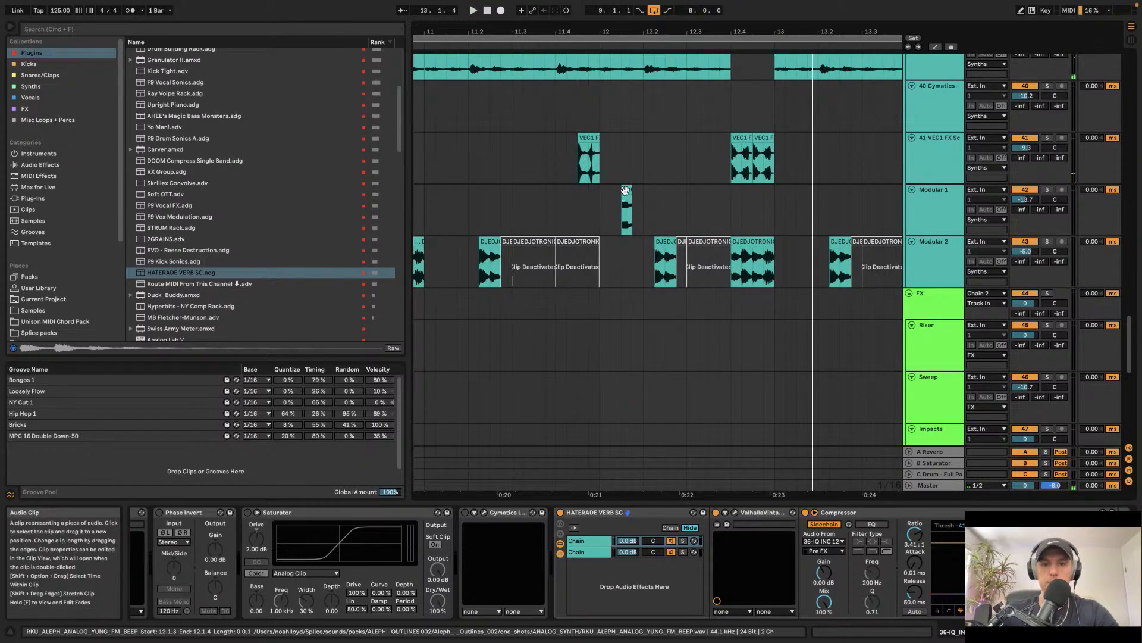
# Step: Nudge a Modular 1 beep clip near bar 12.2 slightly earlier and audition it
pyautogui.click(678, 199)
pyautogui.moveTo(675, 197); pyautogui.dragTo(666, 197)
pyautogui.press('space')
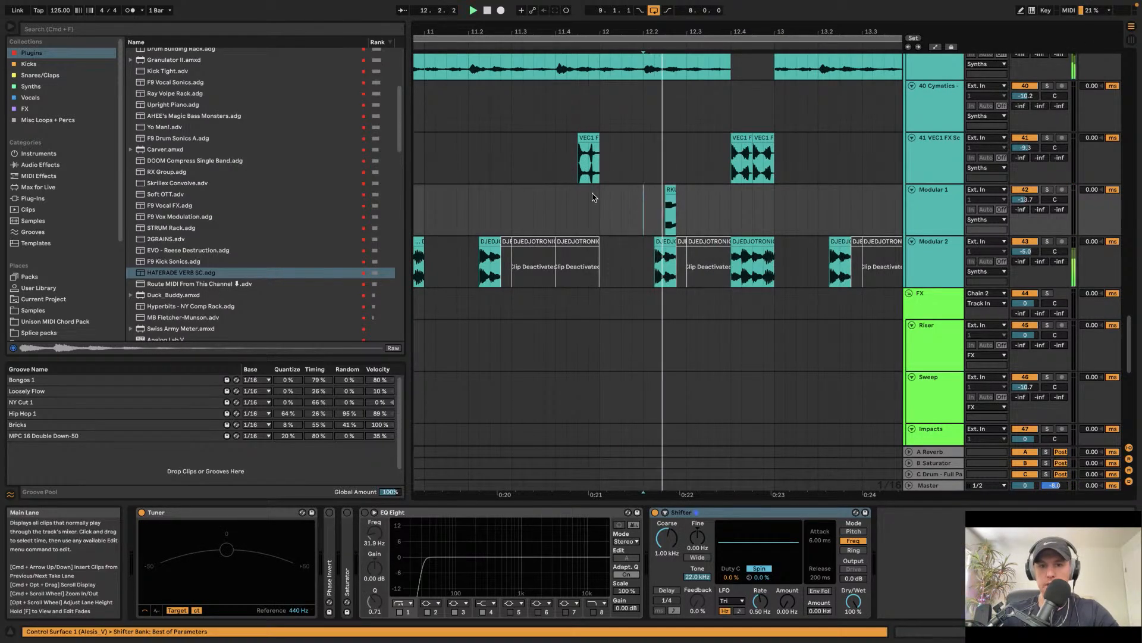
pyautogui.click(606, 210)
pyautogui.press('space')
pyautogui.press('space')
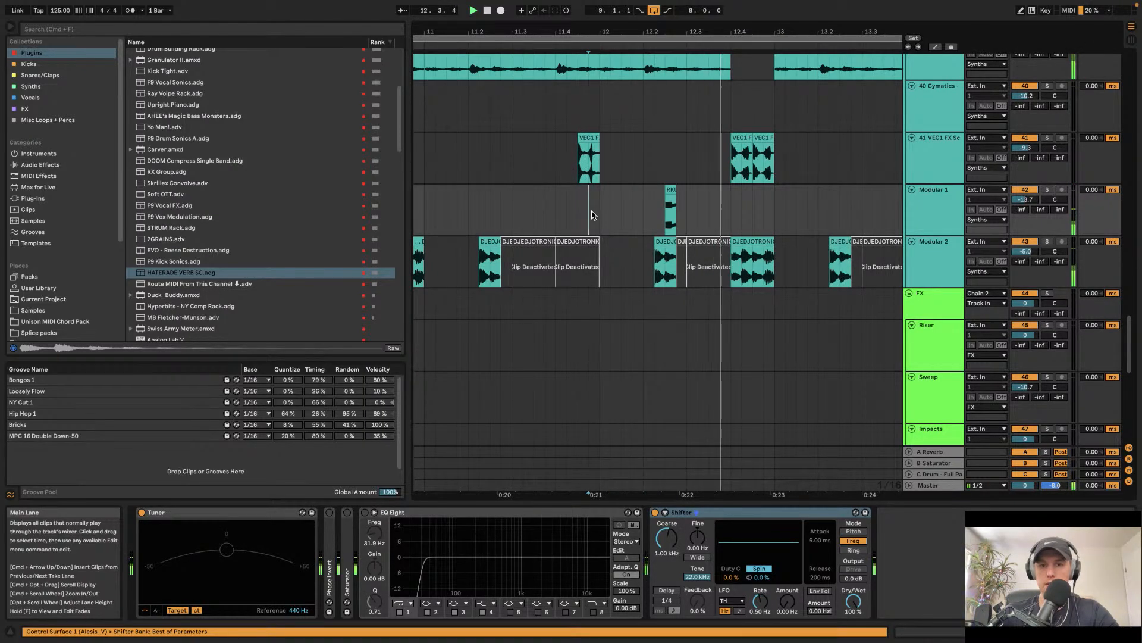
pyautogui.click(596, 212)
# Step: Play back and review the Modular 2 loops and neighbouring tracks around bars 11 to 14
pyautogui.scroll(-3, 594, 211)
pyautogui.click(658, 275)
pyautogui.press('space')
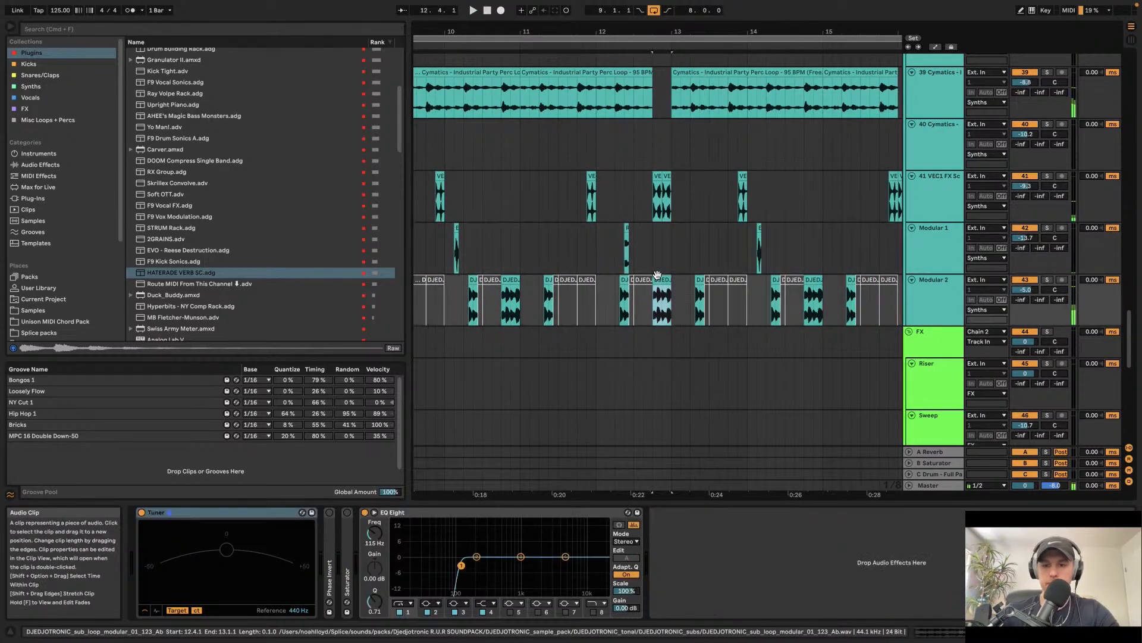
pyautogui.scroll(2, 658, 277)
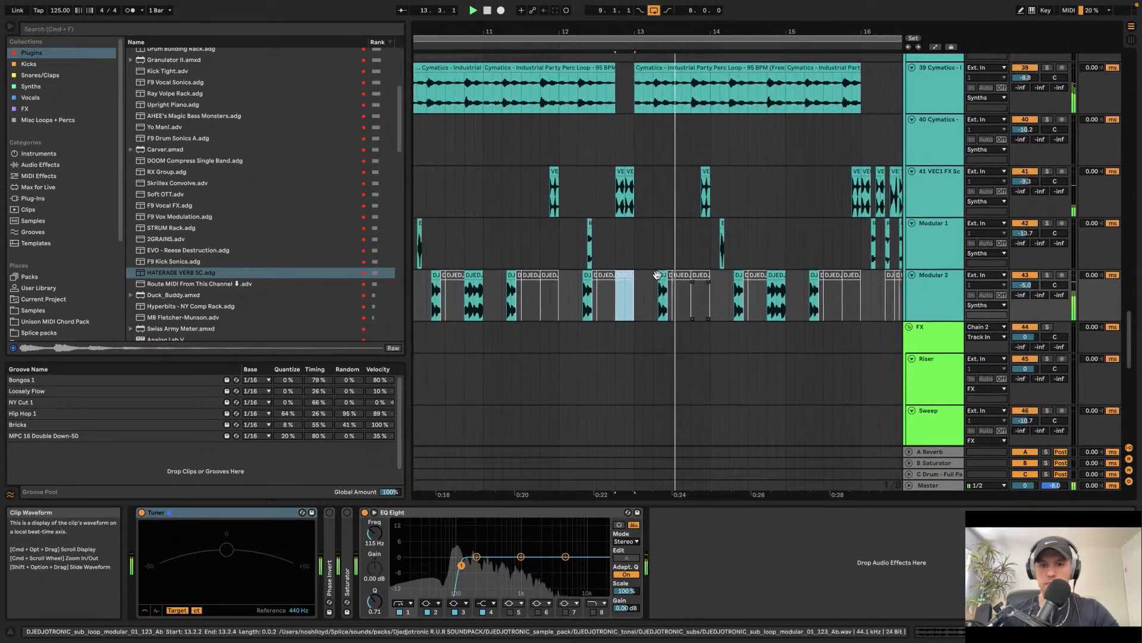
pyautogui.scroll(-2, 658, 279)
pyautogui.scroll(3, 649, 249)
pyautogui.click(626, 145)
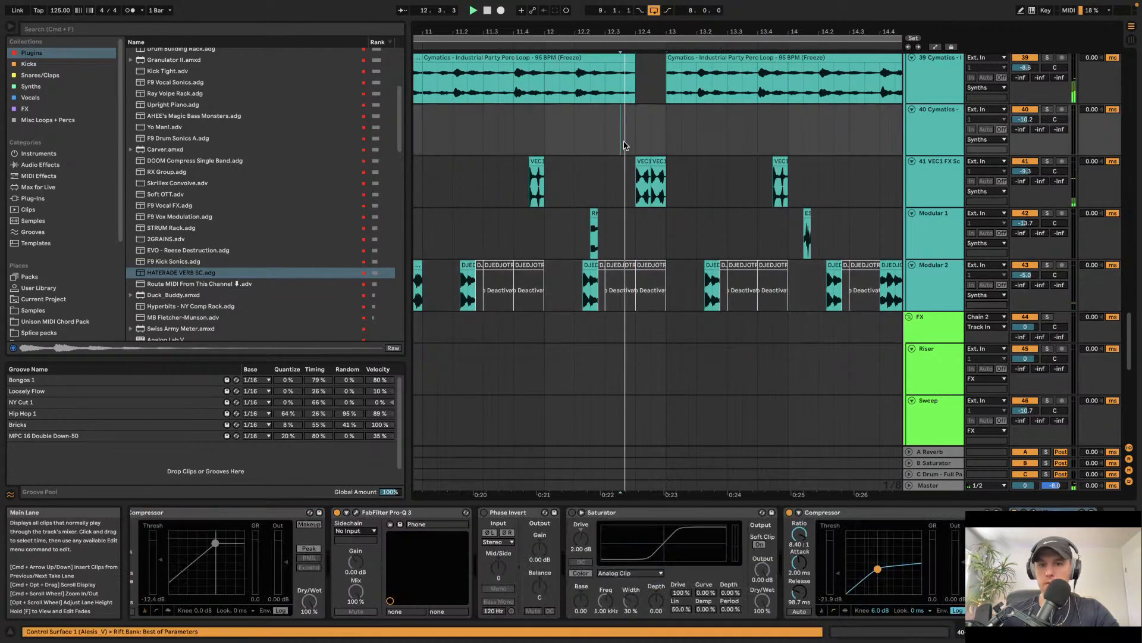
pyautogui.scroll(-3, 625, 145)
pyautogui.scroll(5, 625, 145)
pyautogui.hscroll(1, 626, 148)
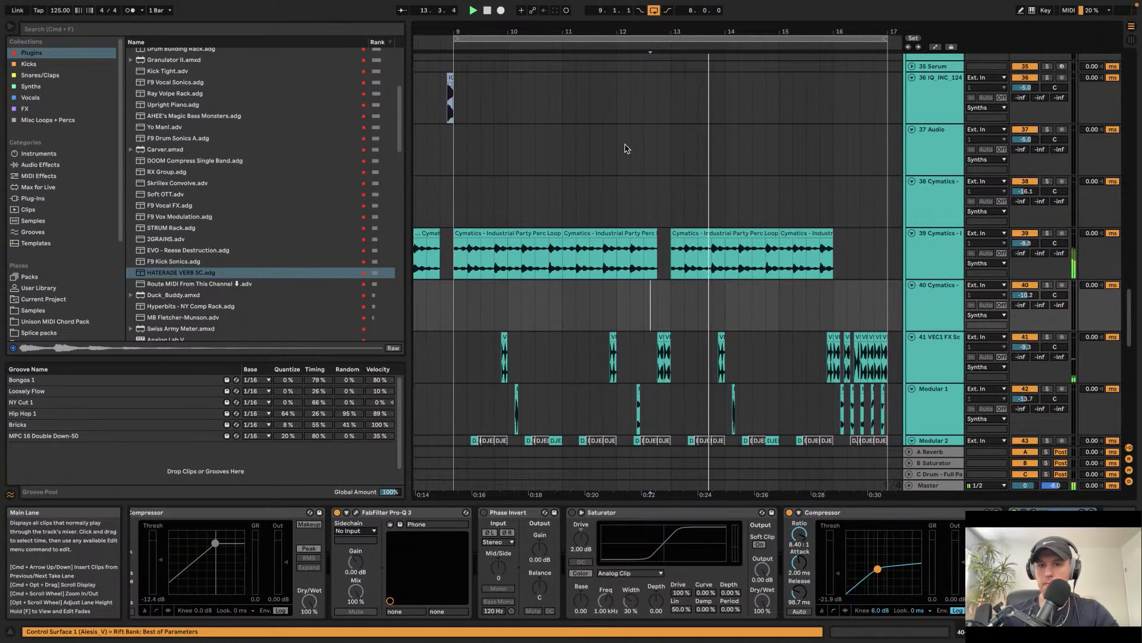
pyautogui.scroll(-1, 626, 148)
pyautogui.scroll(10, 626, 148)
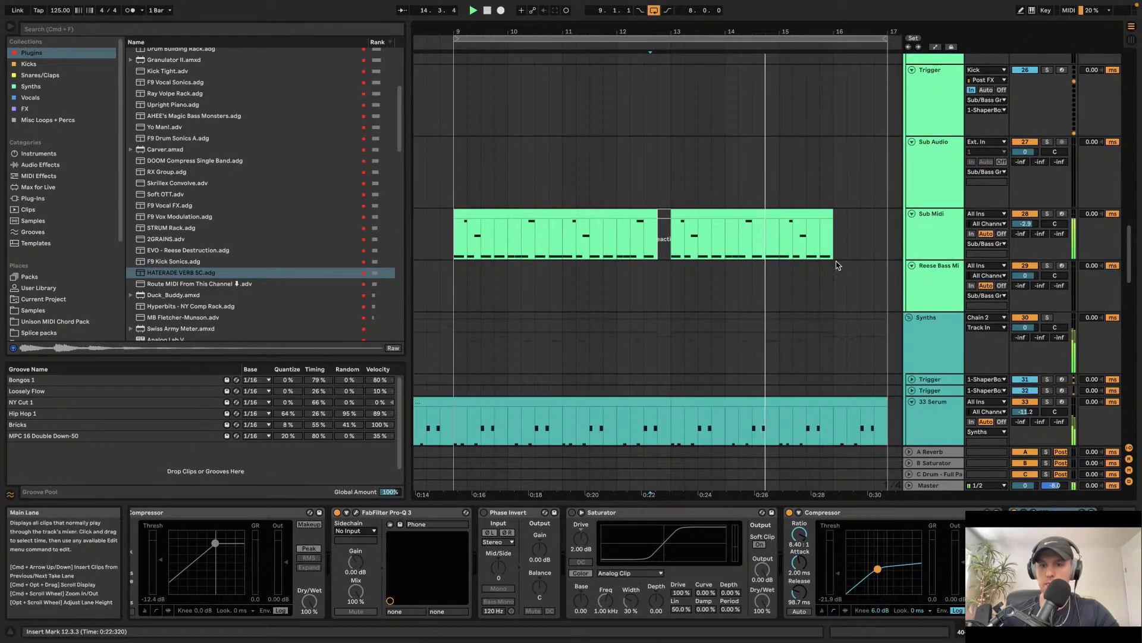
# Step: Load the Analog J106 HP sample into the Sub Midi Serum's noise oscillator while the arrangement plays
pyautogui.click(949, 240)
pyautogui.press('space')
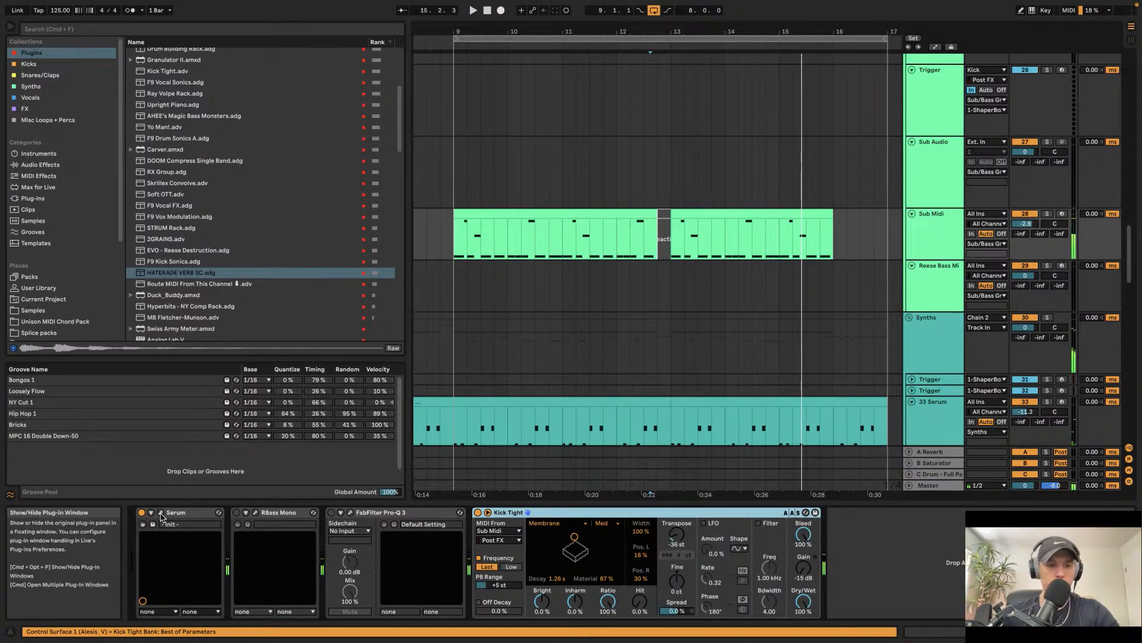
pyautogui.click(160, 512)
pyautogui.click(196, 262)
pyautogui.click(154, 194)
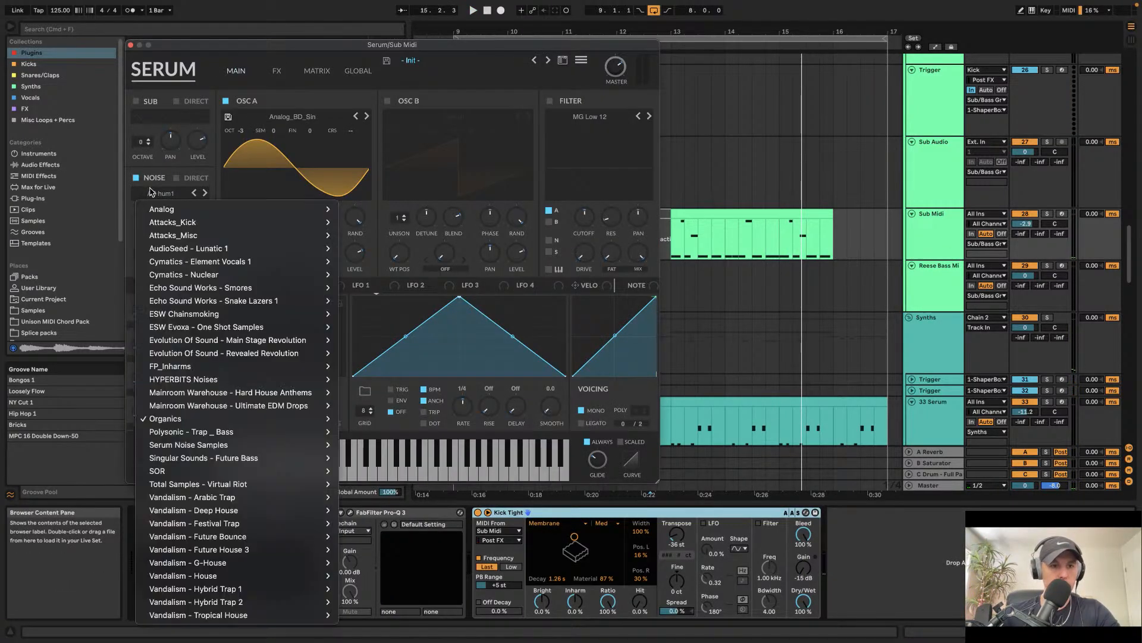
pyautogui.moveTo(298, 209)
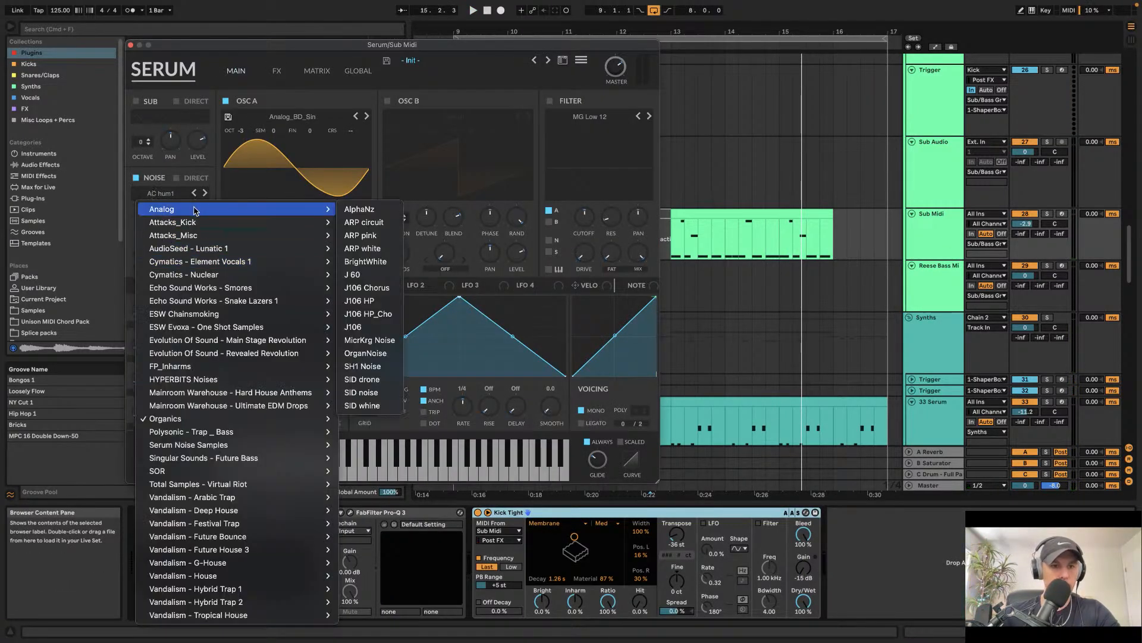
pyautogui.click(390, 305)
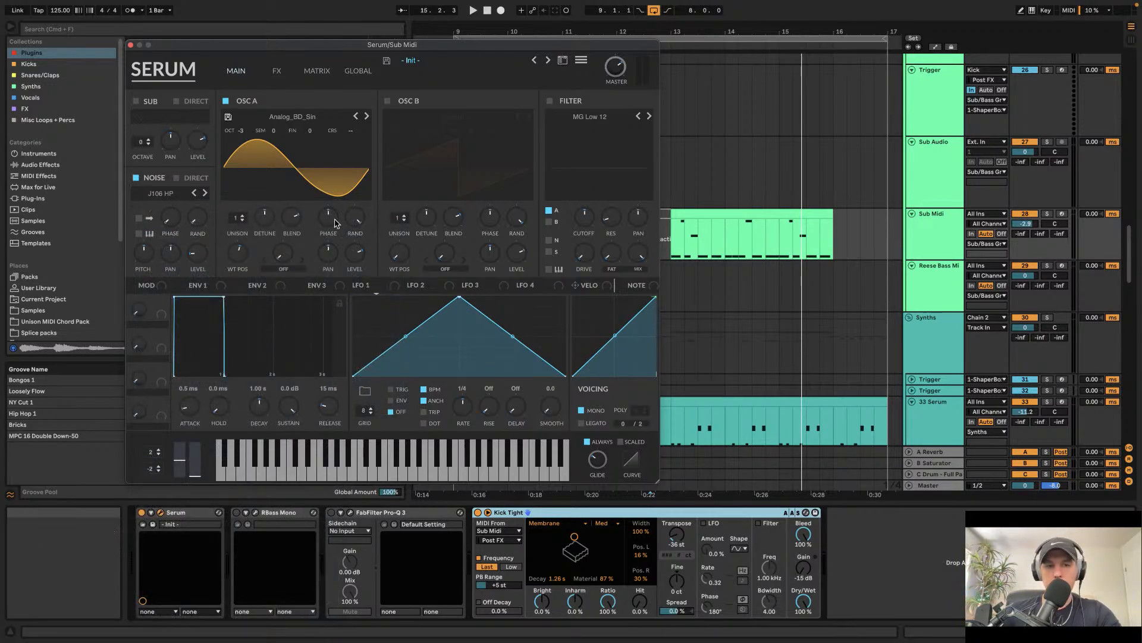
pyautogui.click(132, 46)
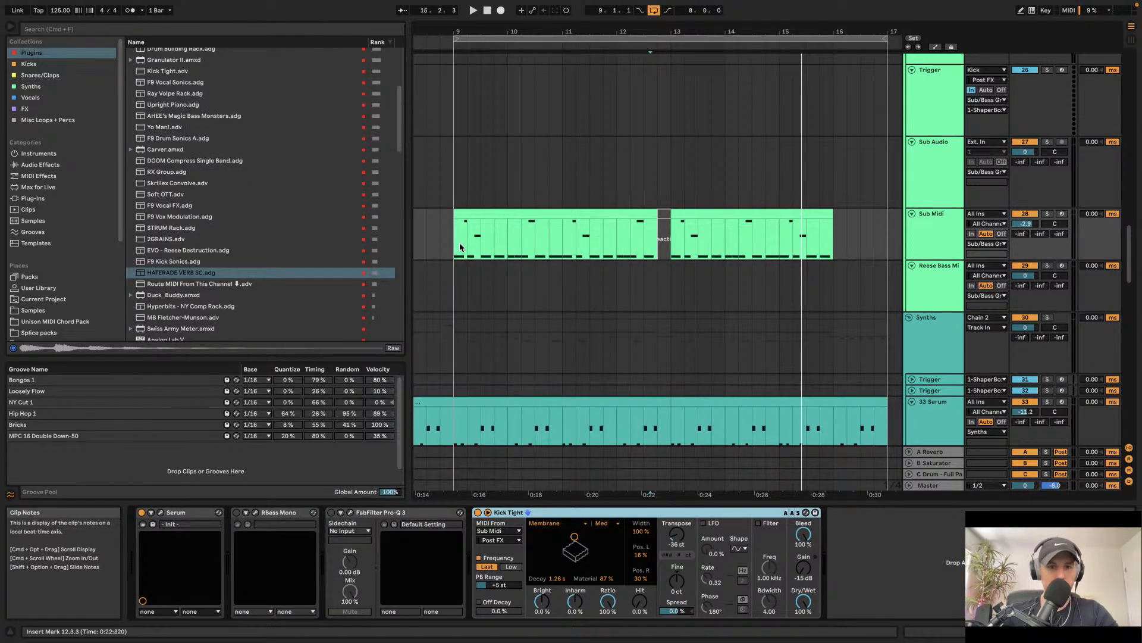
# Step: Play back and scroll through the later part of the arrangement to review the Serum and Cymatics tracks
pyautogui.click(932, 241)
pyautogui.press('space')
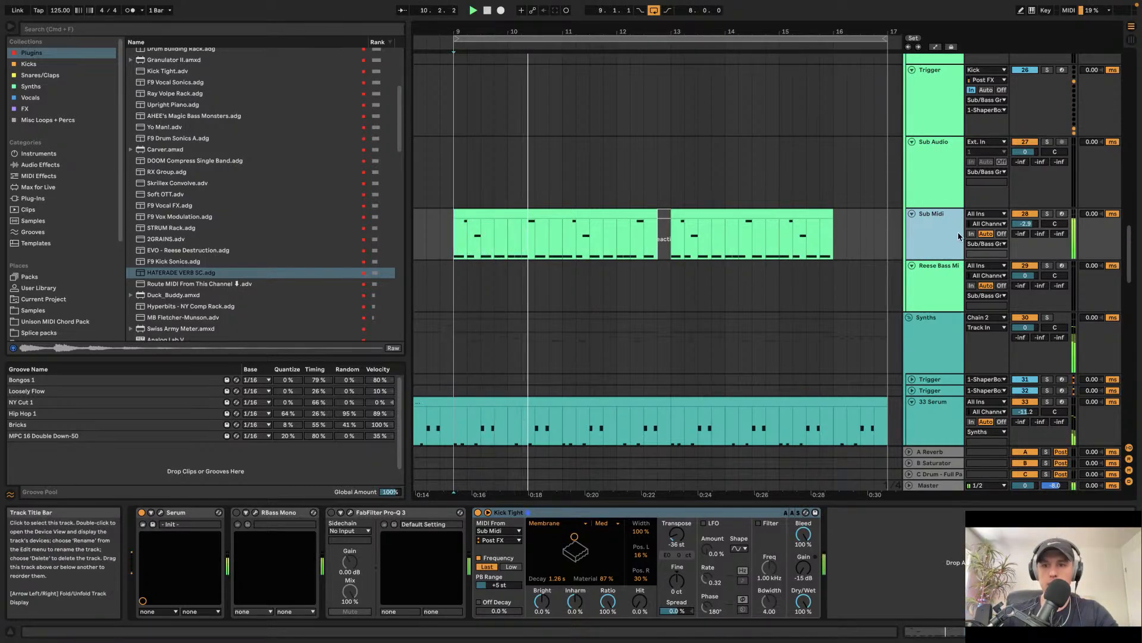
pyautogui.scroll(-5, 521, 218)
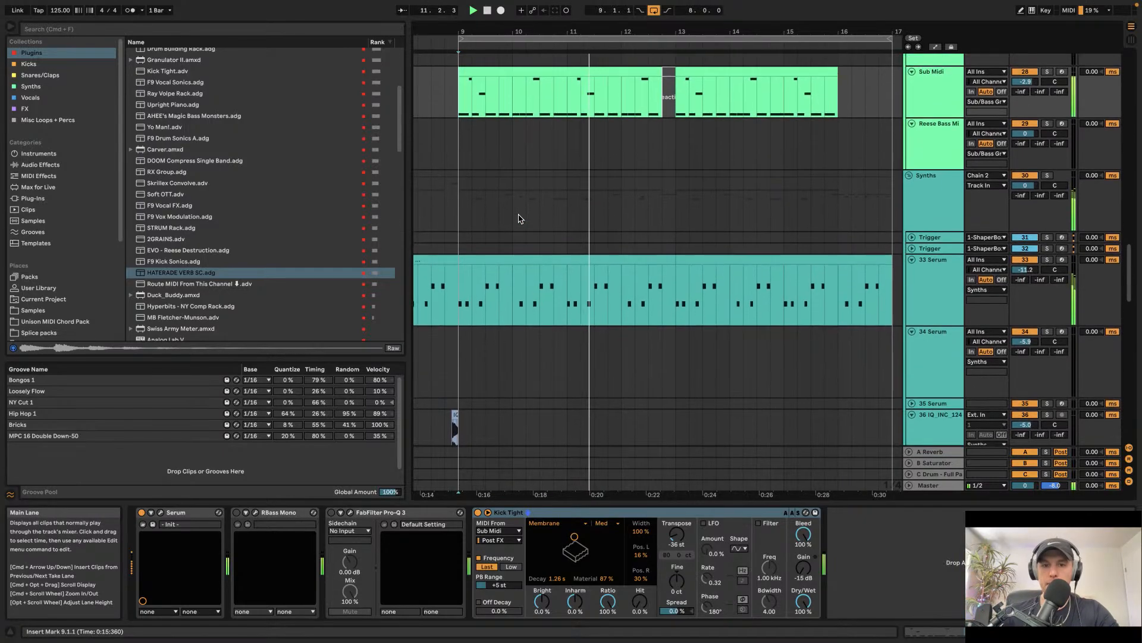
pyautogui.scroll(-1, 535, 216)
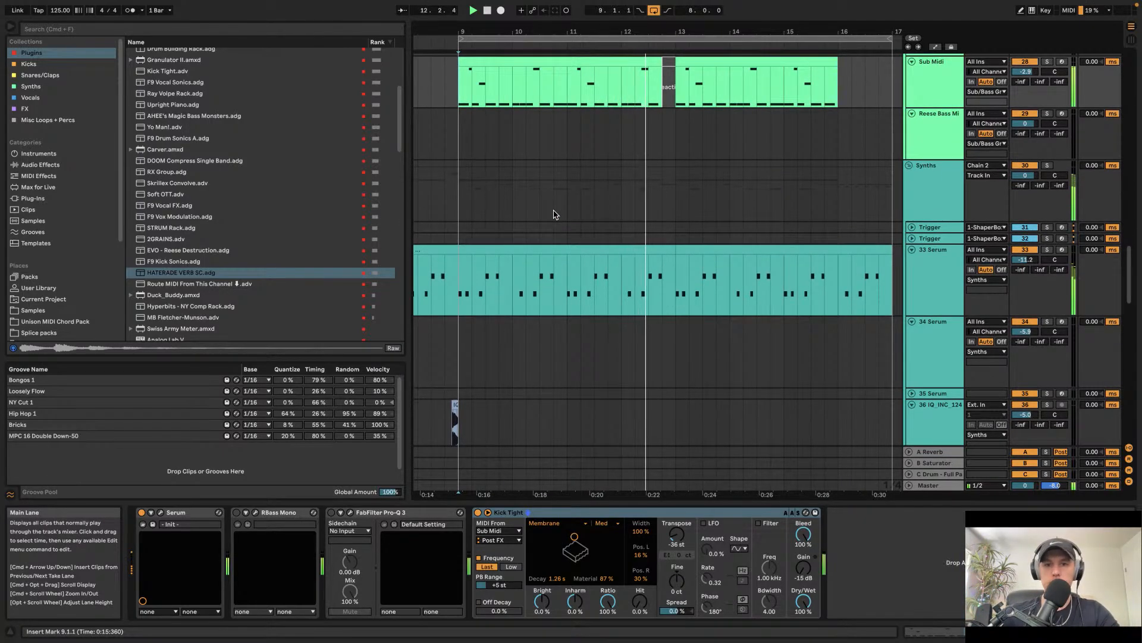
pyautogui.scroll(4, 553, 214)
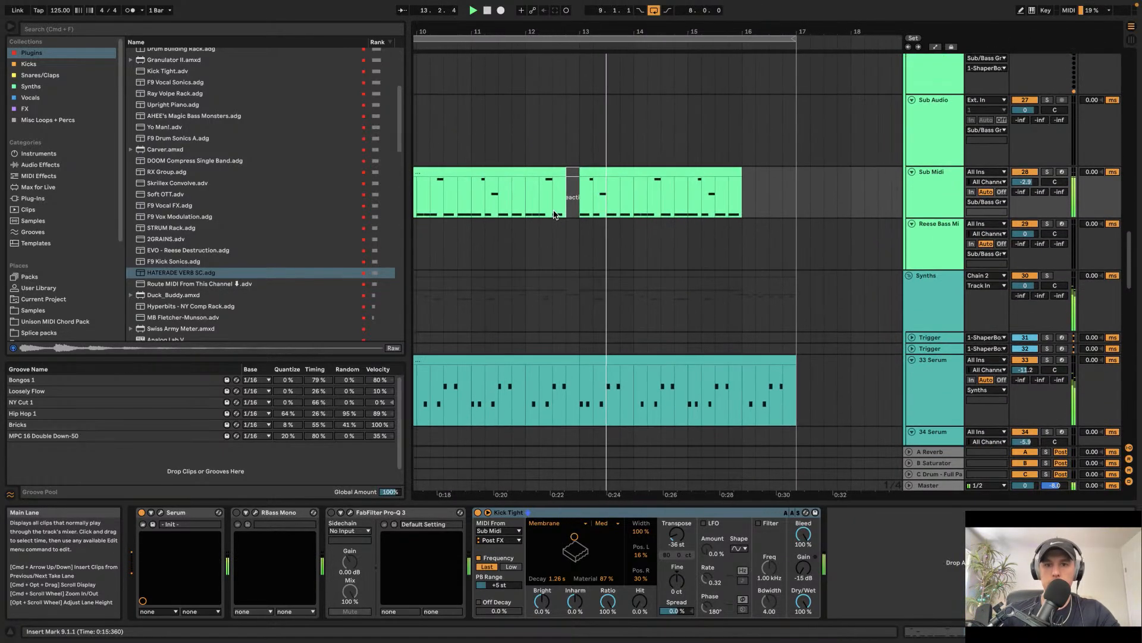
pyautogui.scroll(-12, 554, 214)
pyautogui.scroll(6, 553, 214)
pyautogui.scroll(-5, 553, 214)
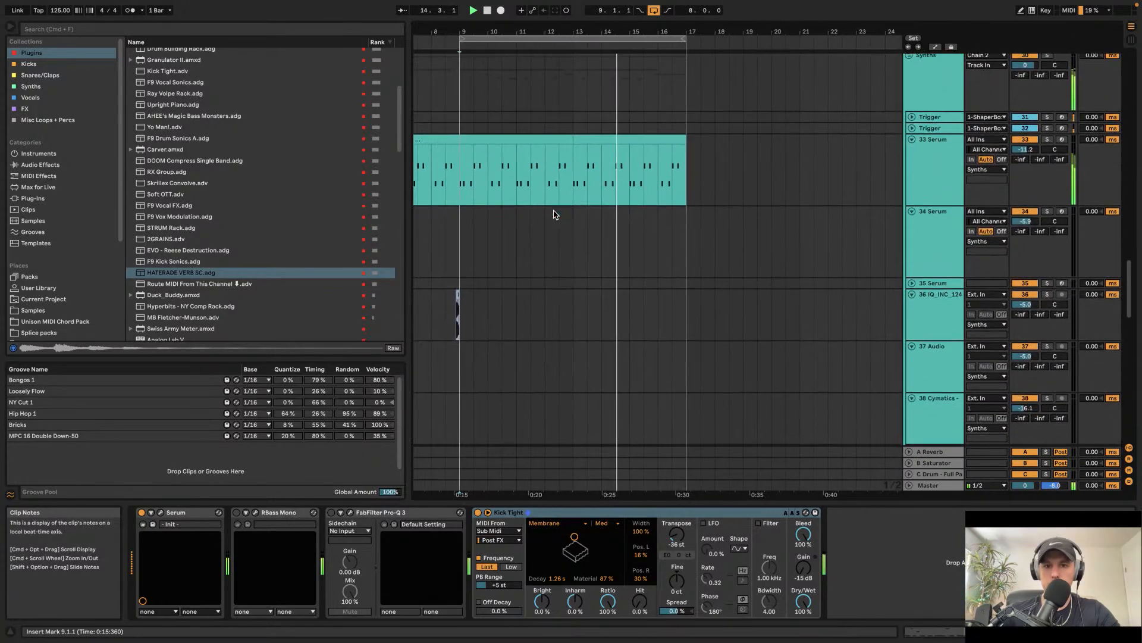
pyautogui.hscroll(10, 595, 190)
pyautogui.click(650, 175)
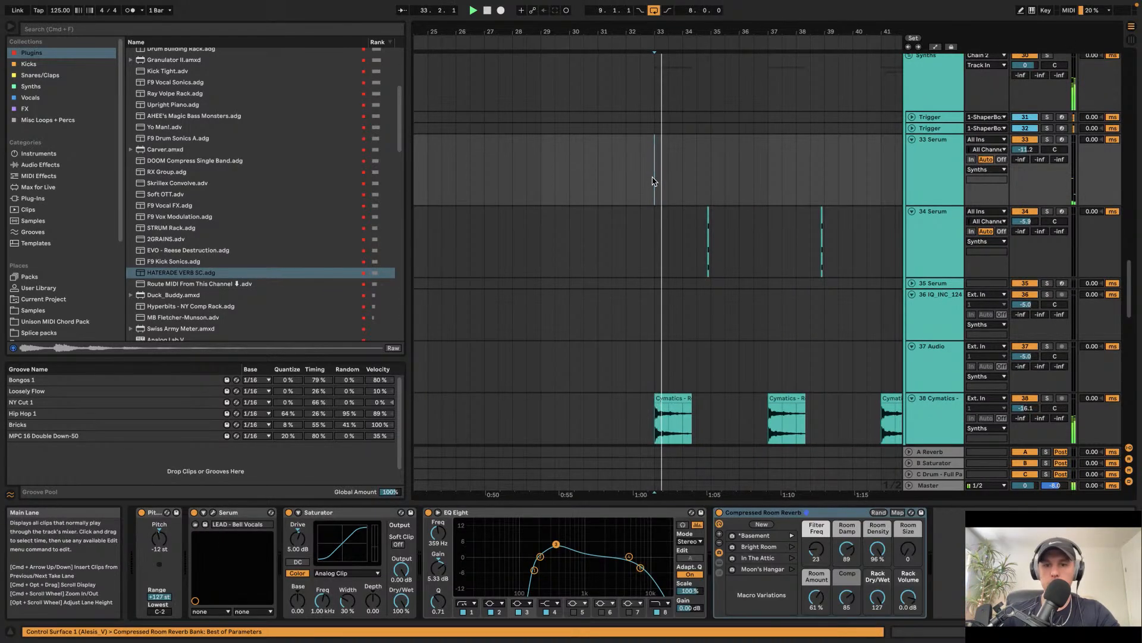
pyautogui.hscroll(5, 631, 179)
pyautogui.scroll(2, 625, 175)
pyautogui.hscroll(-3, 625, 174)
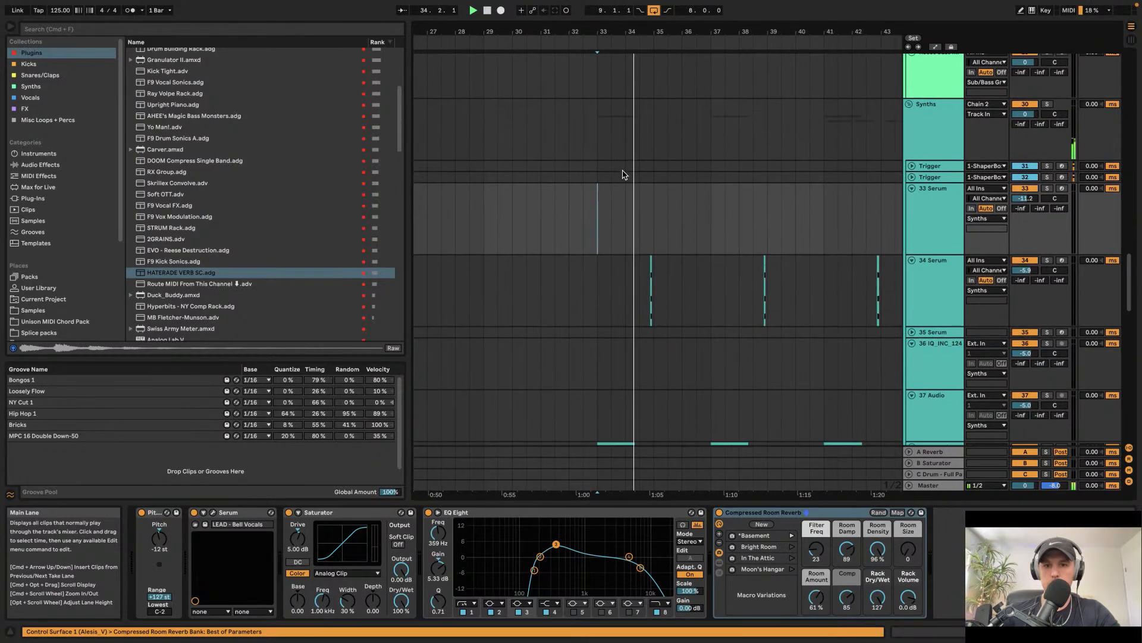
pyautogui.scroll(-5, 622, 174)
pyautogui.scroll(3, 623, 174)
pyautogui.press('space')
pyautogui.hscroll(-10, 607, 175)
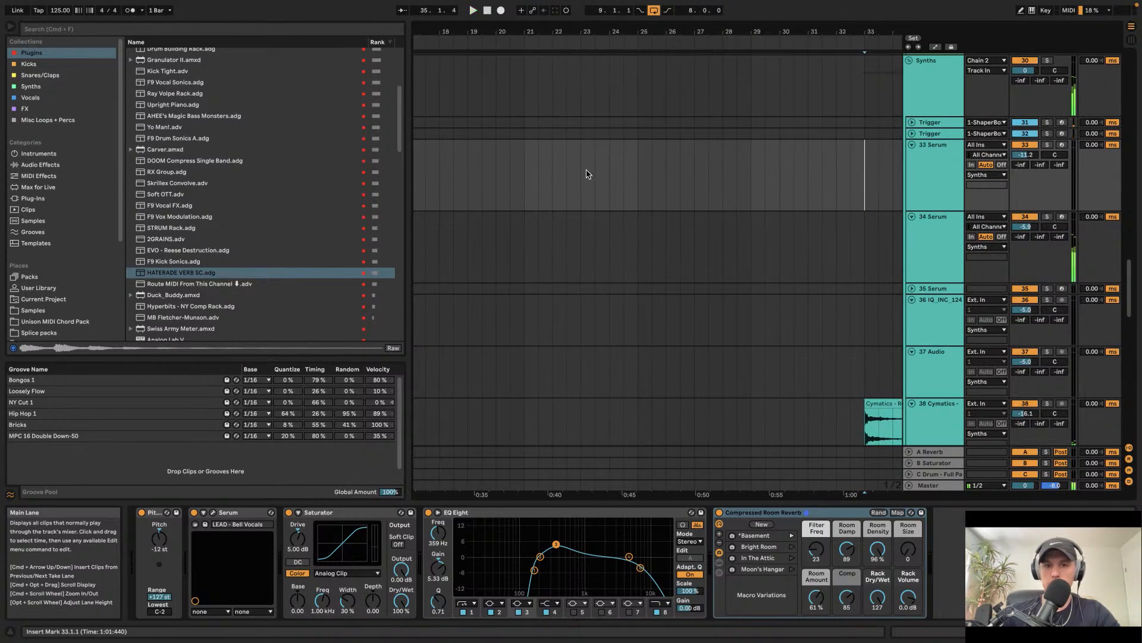
pyautogui.scroll(-3, 559, 168)
pyautogui.scroll(15, 605, 191)
pyautogui.scroll(5, 620, 192)
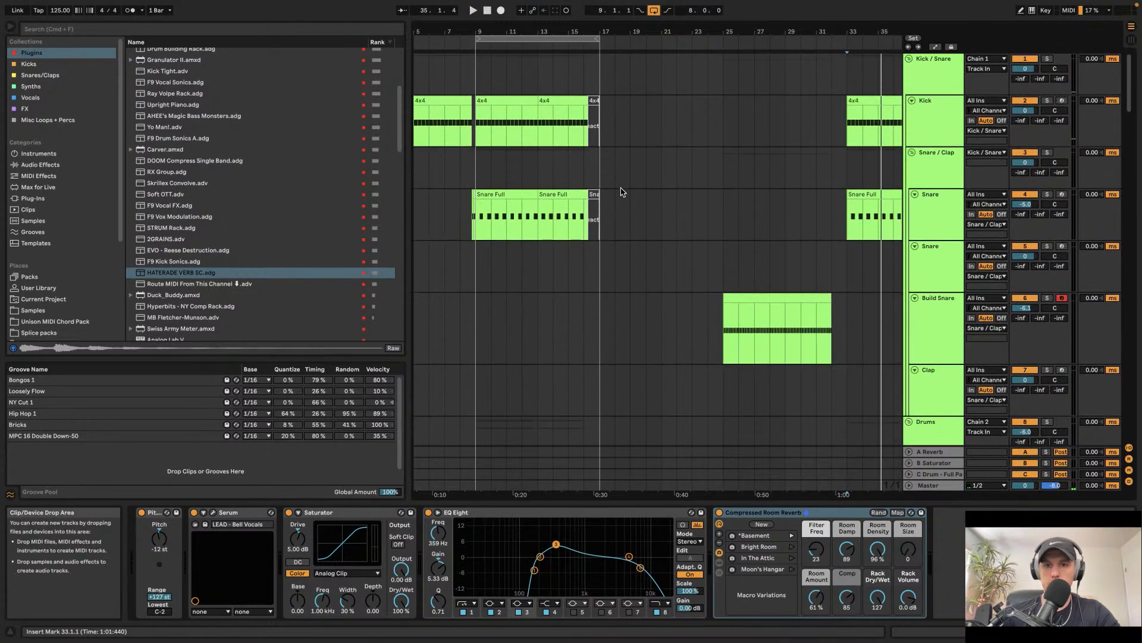
# Step: Delete the empty time from bar 17 to bar 25 across the whole arrangement
pyautogui.moveTo(601, 120); pyautogui.dragTo(701, 131)
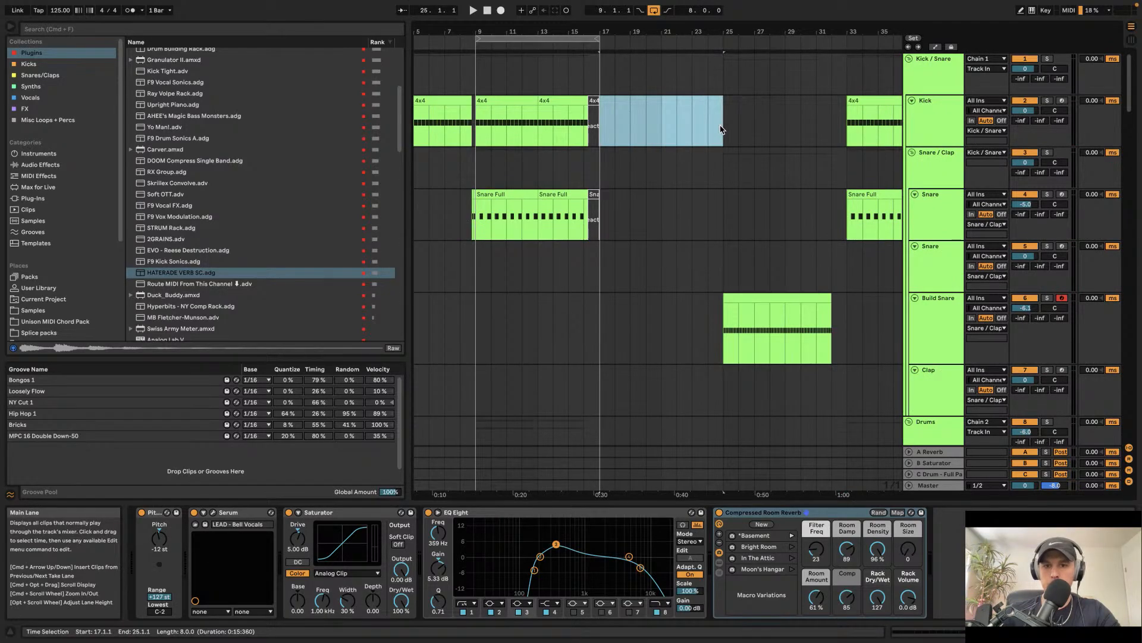
pyautogui.press('super+shift+BackSpace')
pyautogui.scroll(-15, 712, 386)
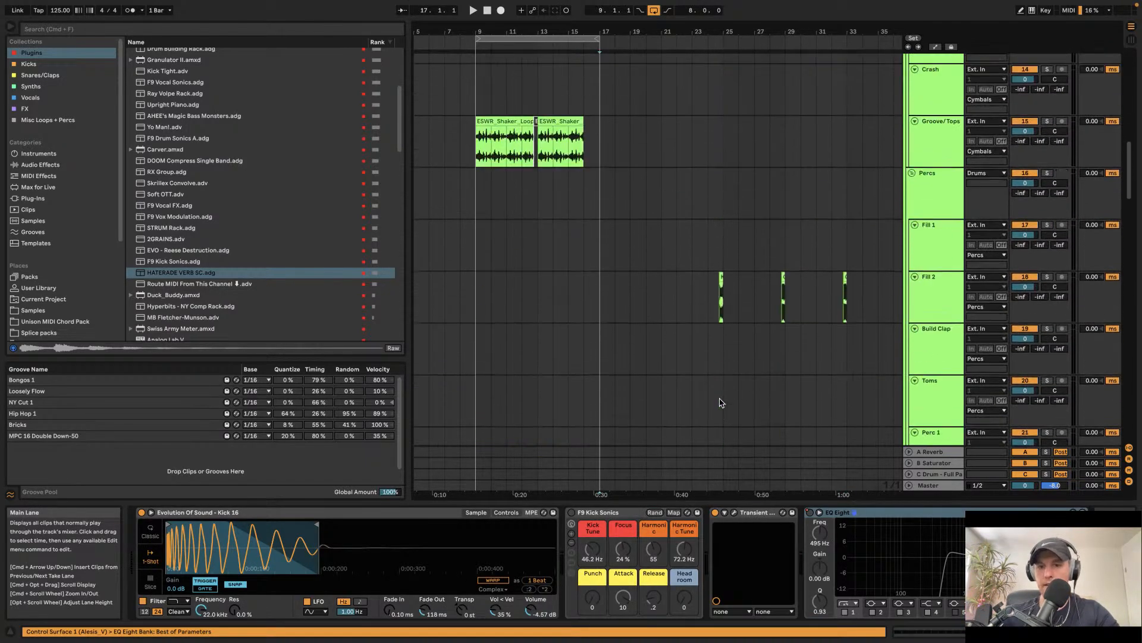
# Step: Insert a new MIDI track just above the first Cymatics track
pyautogui.hscroll(5, 721, 392)
pyautogui.scroll(-10, 723, 396)
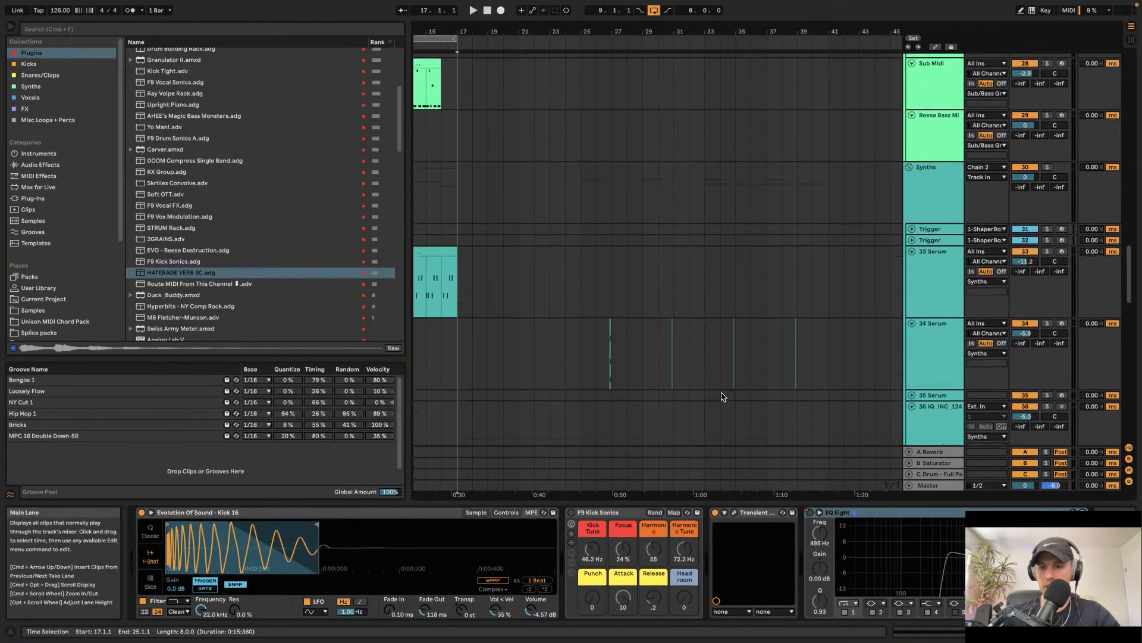
pyautogui.click(929, 208)
pyautogui.click(916, 268)
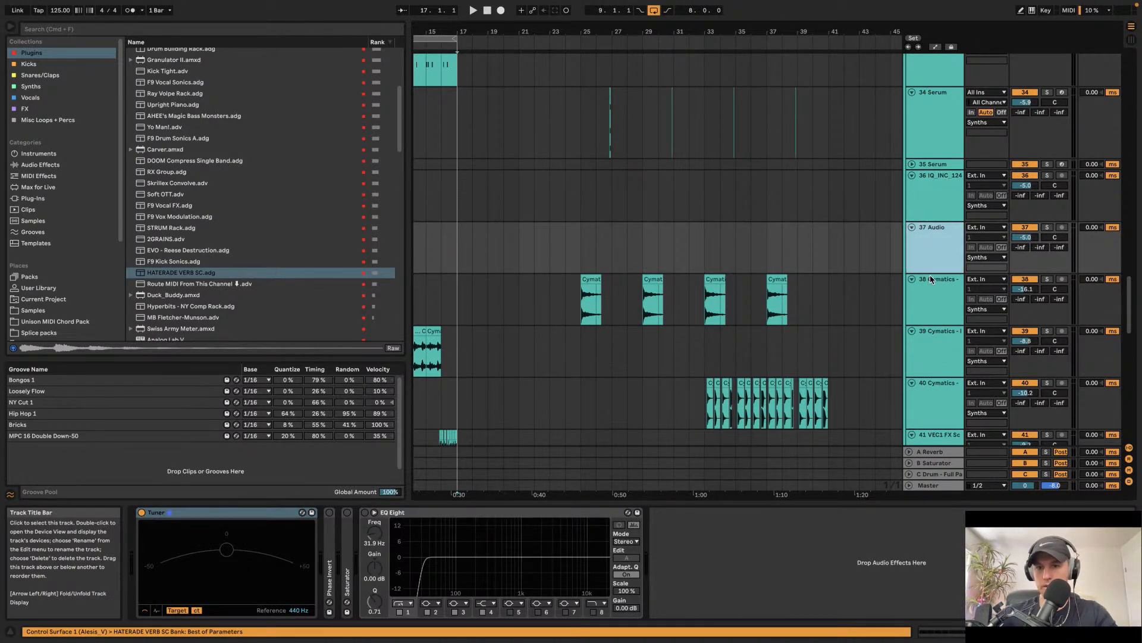
pyautogui.press('shift+super+t')
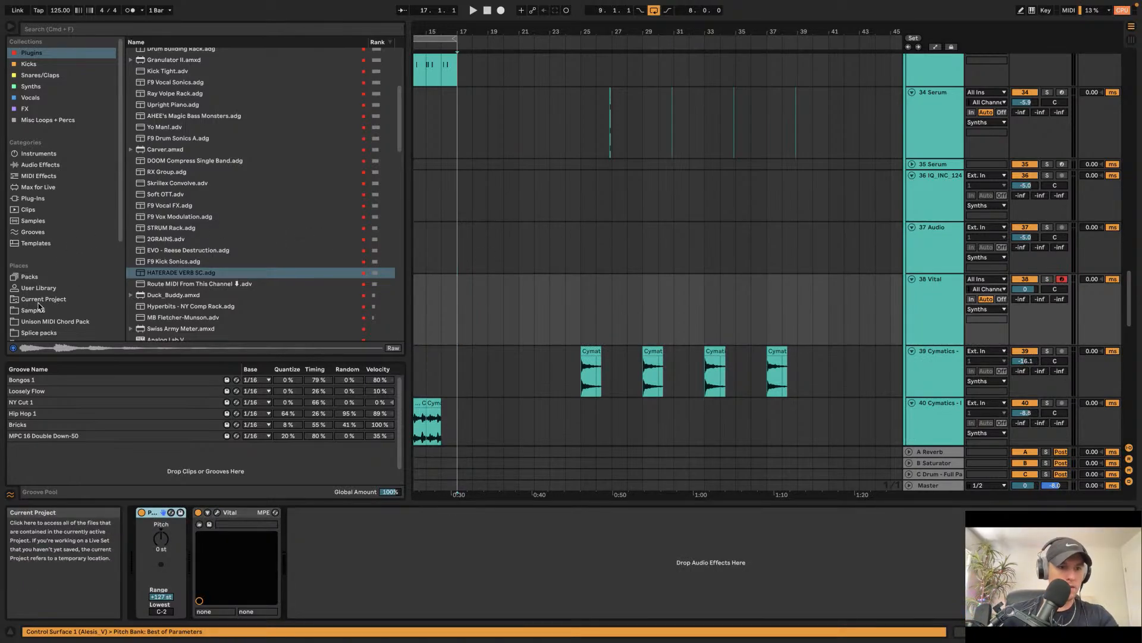
# Step: Browse the Modern_Tech_Groove_by_Incognet sample pack and open its IQ_INC_INSTRUMENT_LOOPS folder
pyautogui.click(104, 310)
pyautogui.click(138, 272)
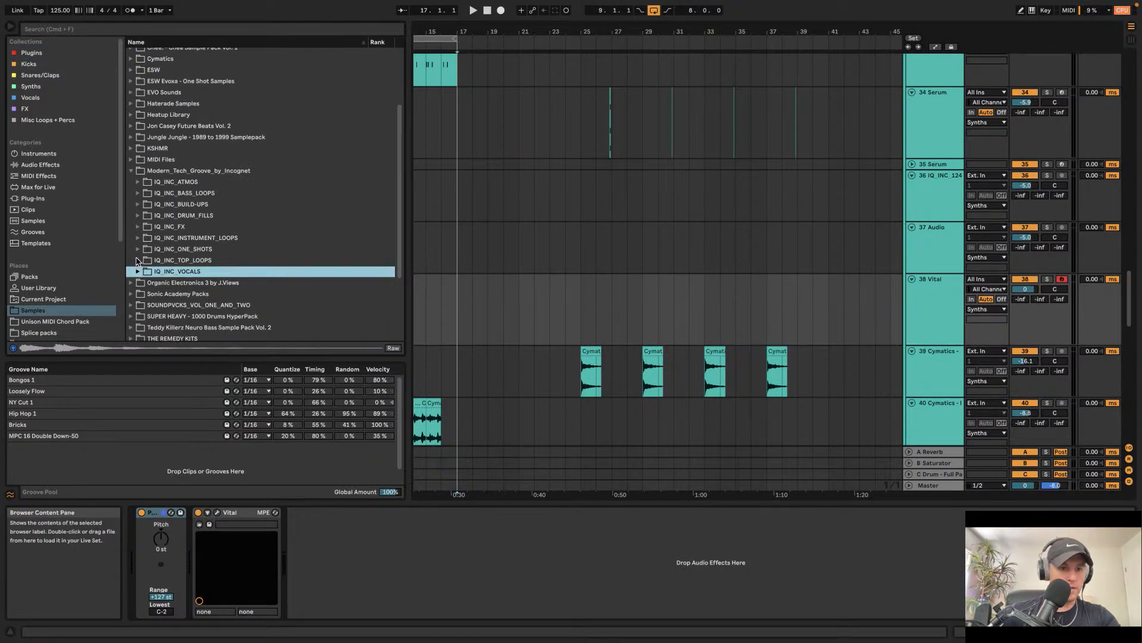
pyautogui.click(136, 260)
pyautogui.press('Down')
pyautogui.press('Down')
pyautogui.click(138, 249)
pyautogui.click(169, 261)
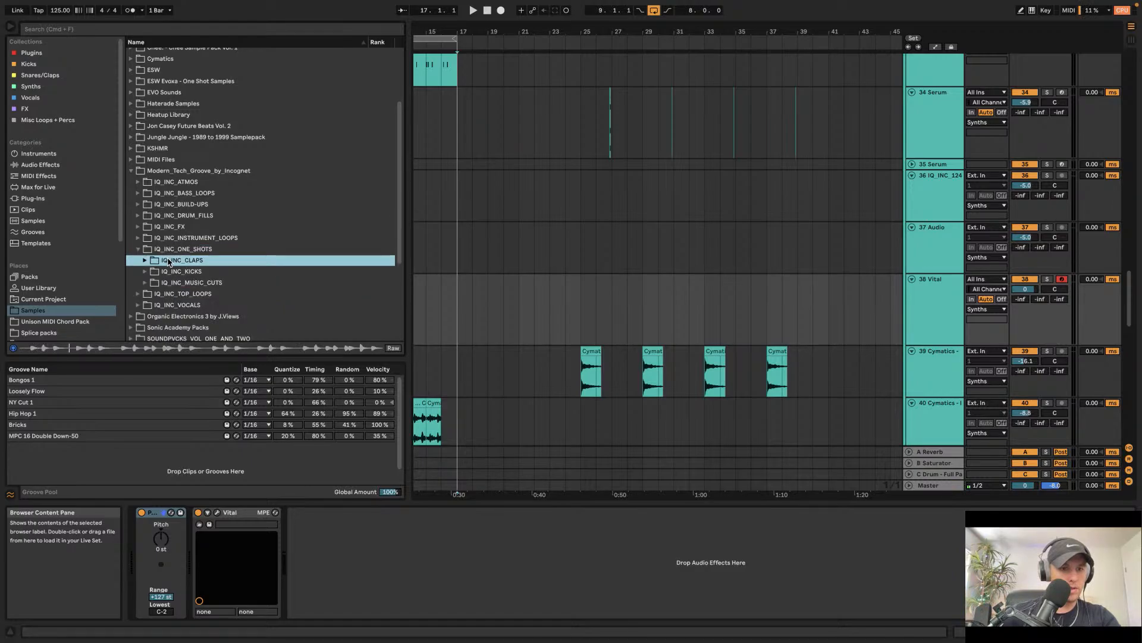
pyautogui.click(139, 238)
pyautogui.click(208, 283)
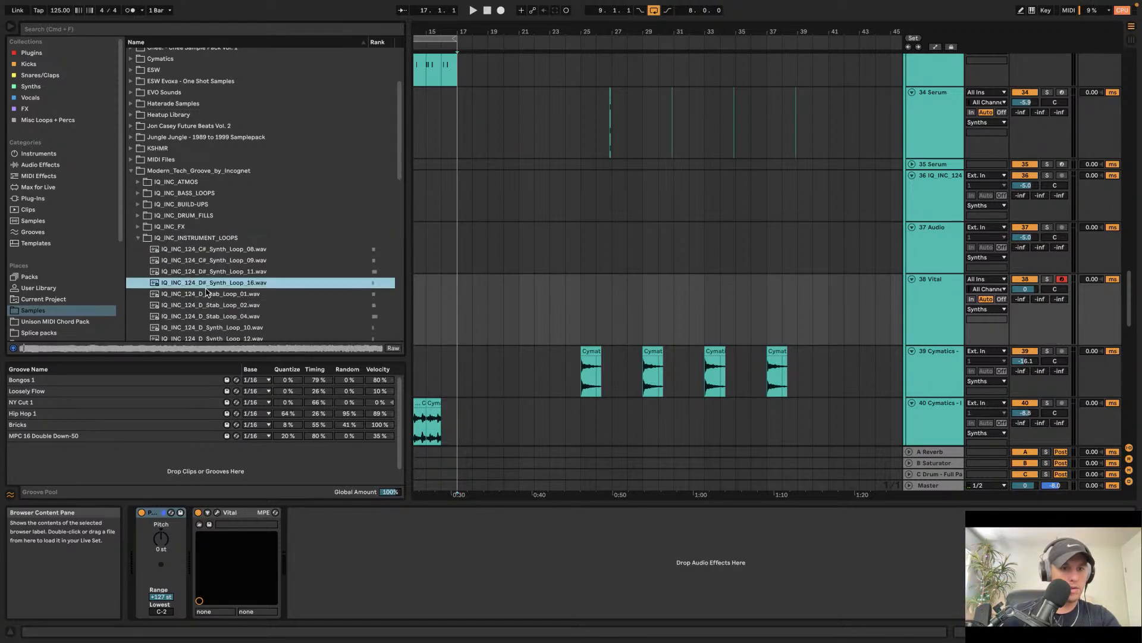
pyautogui.click(207, 306)
# Step: Audition the instrument loops and load IQ_INC_124_E_Stab_Loop_03 onto the new MIDI track
pyautogui.press('Down')
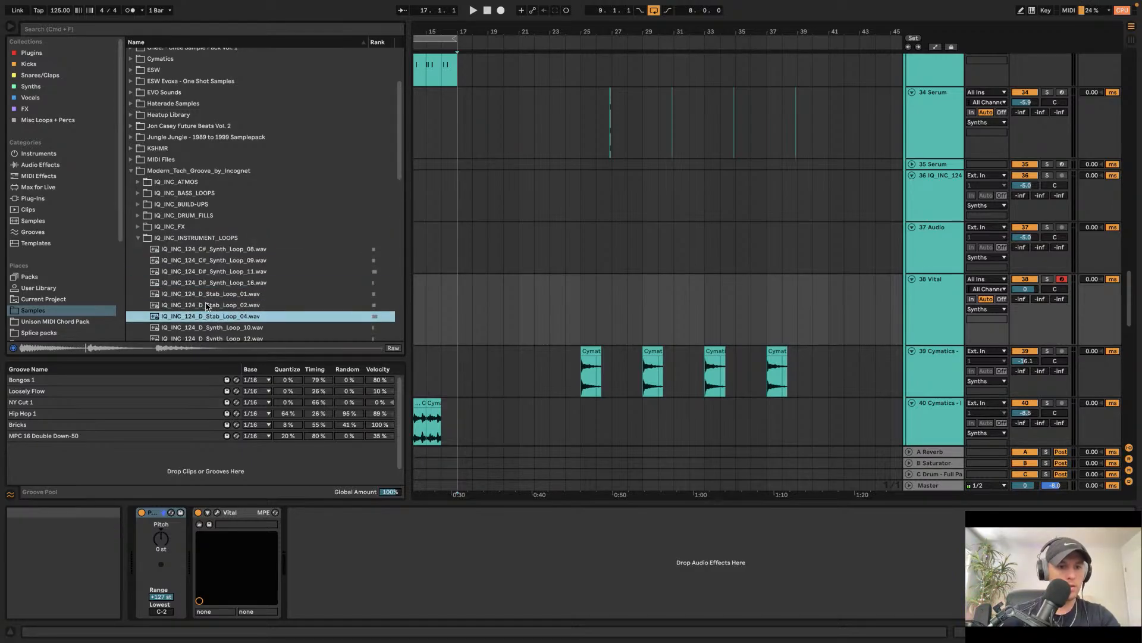
pyautogui.press('Down')
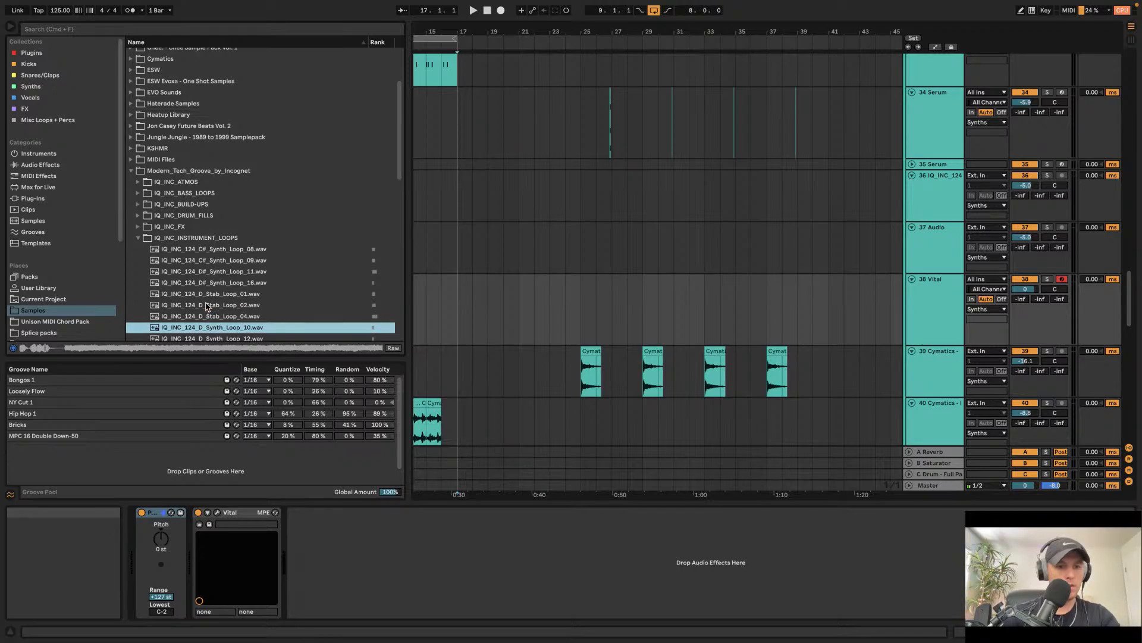
pyautogui.press('Down')
pyautogui.press('Down')
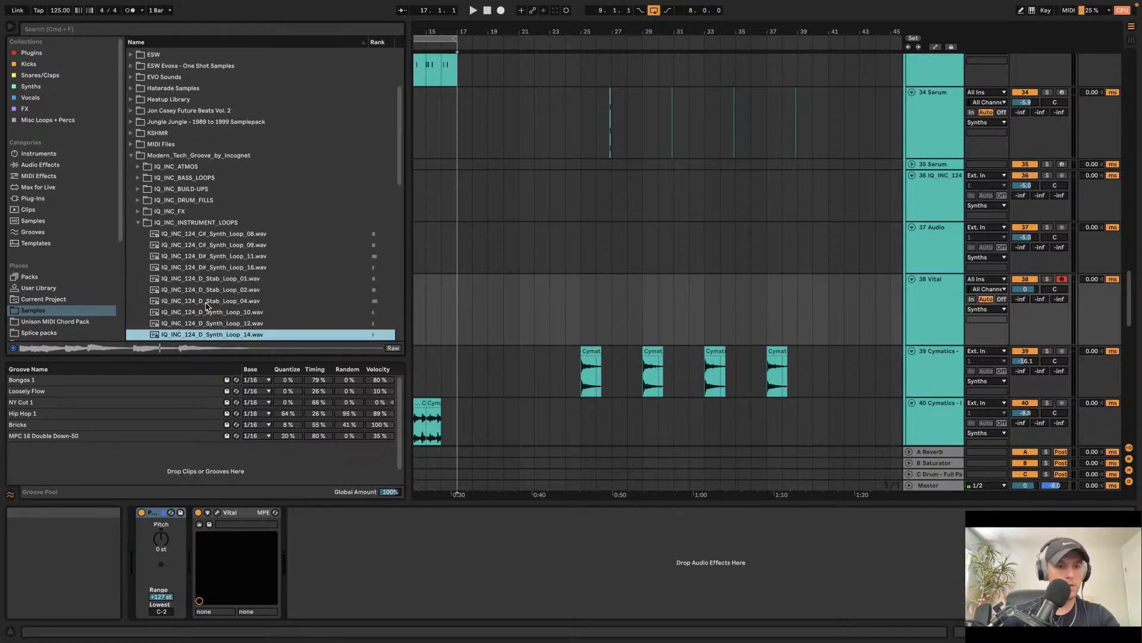
pyautogui.press('Down')
pyautogui.press('Down')
pyautogui.press('Down')
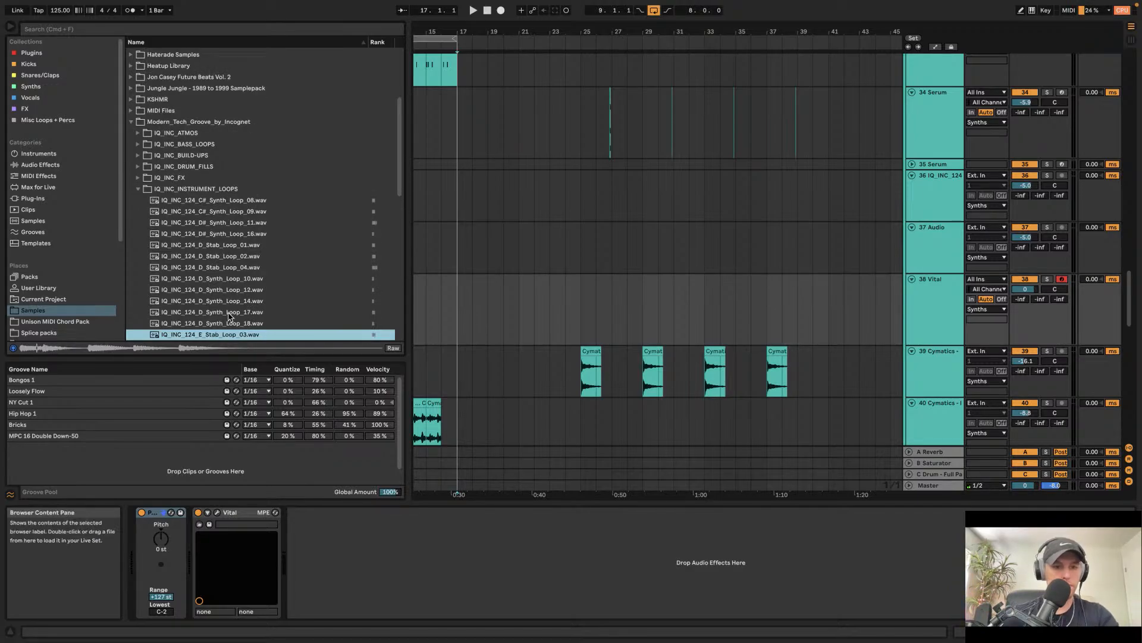
pyautogui.press('Return')
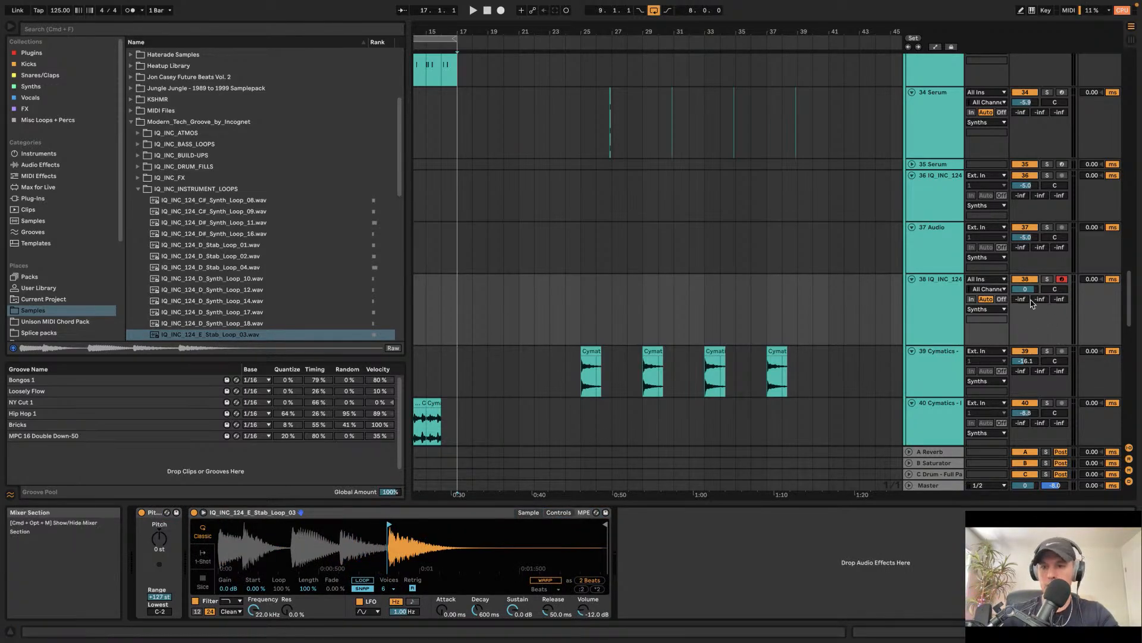
# Step: Play the stab from the computer keyboard, turn on the sampler's loop and set its loop length to 57.0%
pyautogui.press('m')
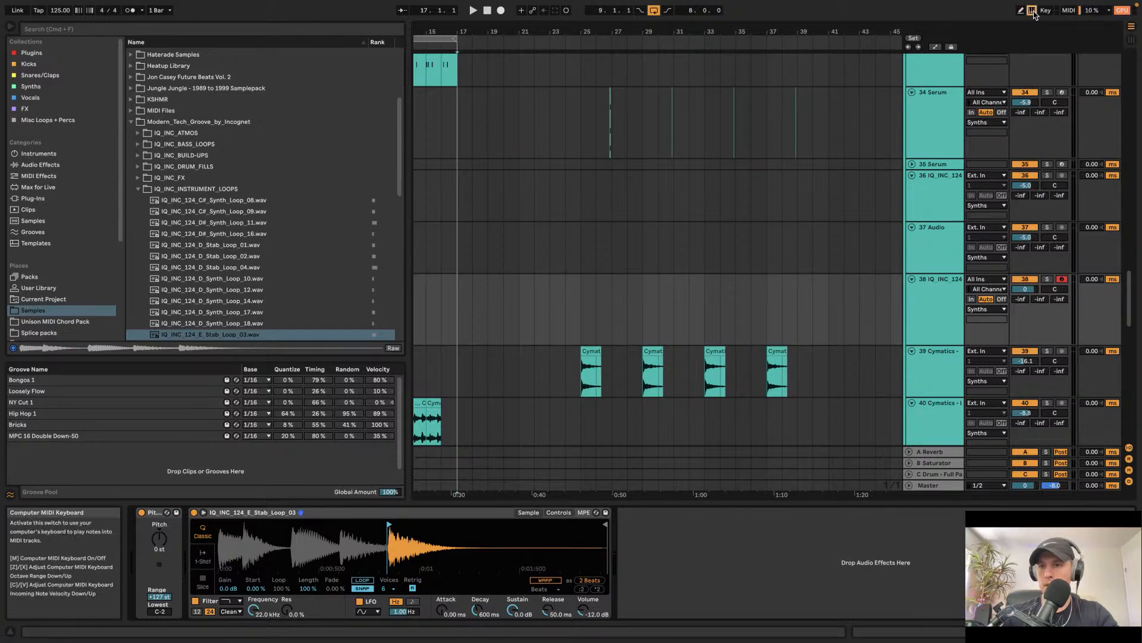
pyautogui.press('a')
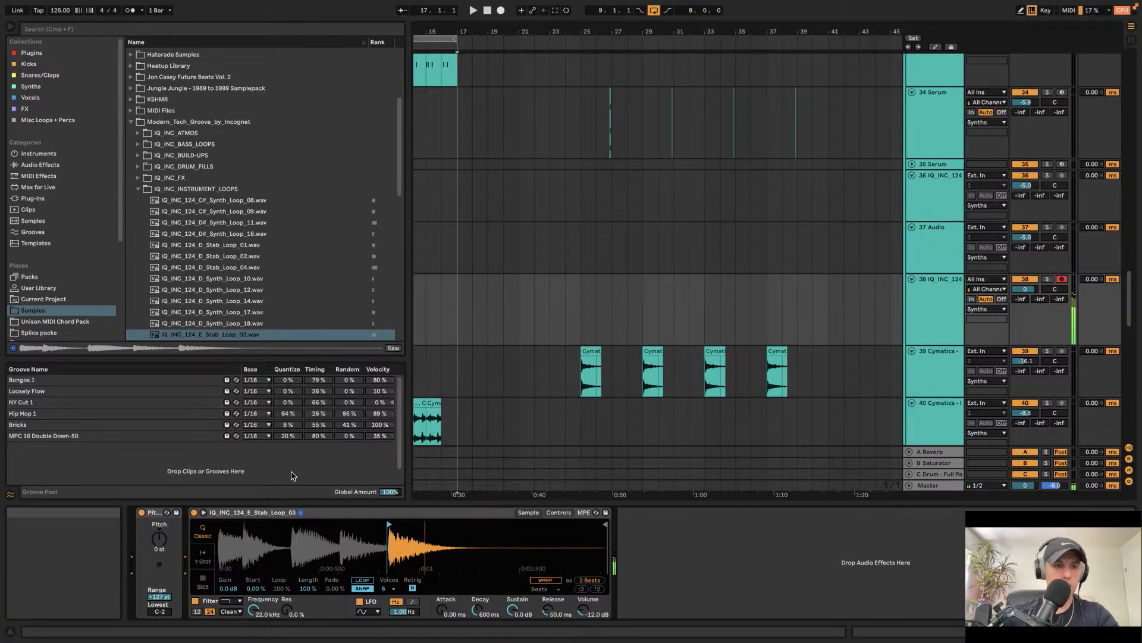
pyautogui.moveTo(582, 299); pyautogui.dragTo(603, 299)
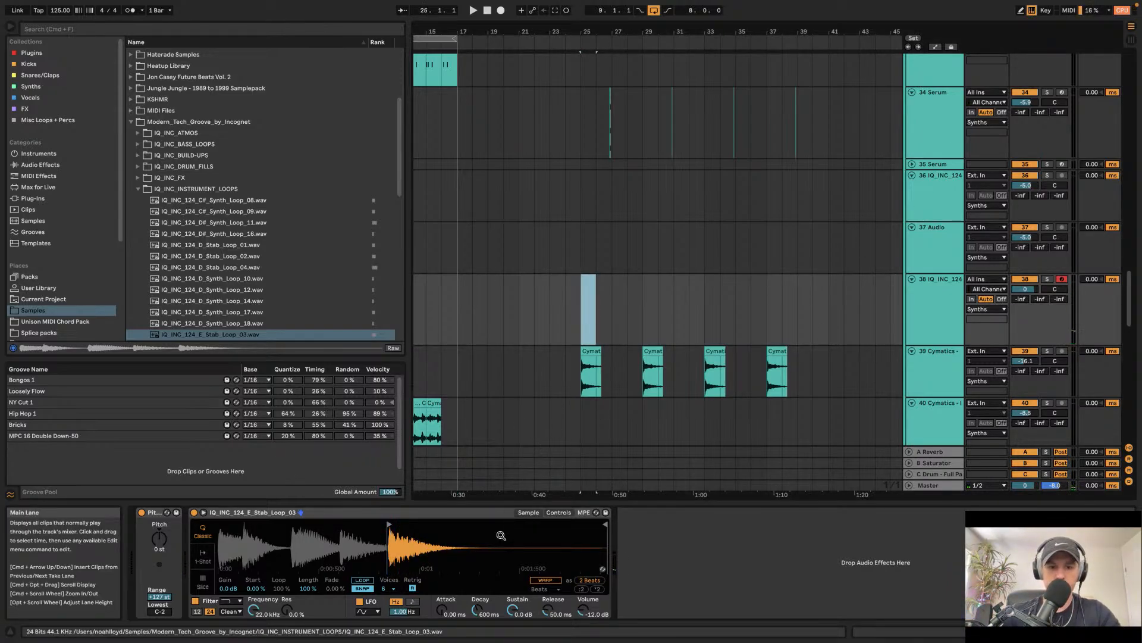
pyautogui.click(362, 580)
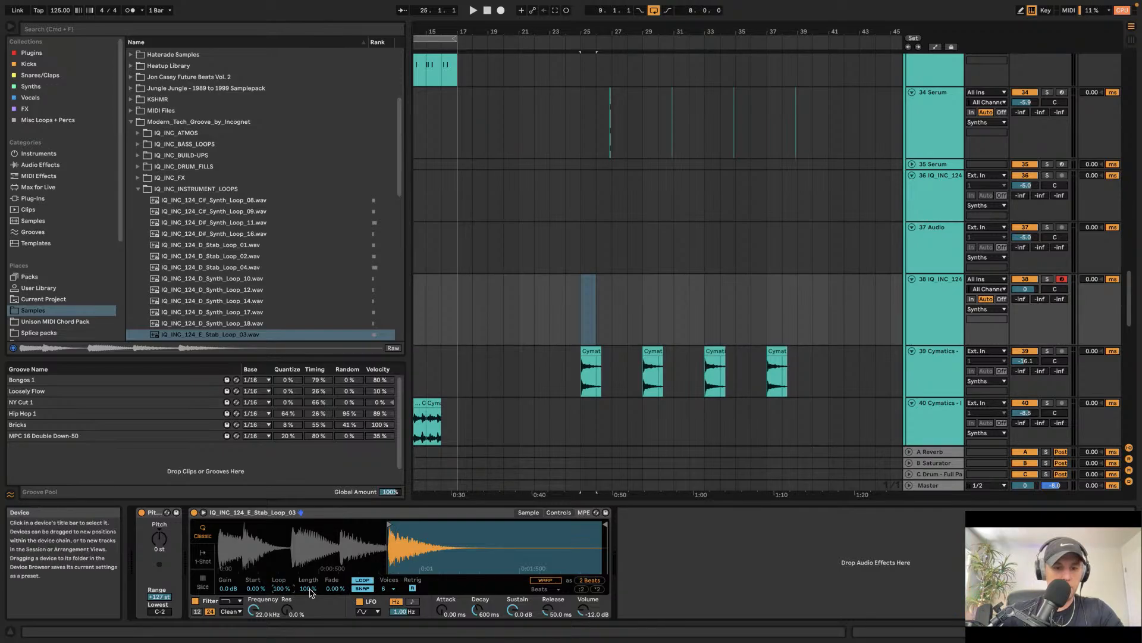
pyautogui.moveTo(309, 589); pyautogui.dragTo(310, 559)
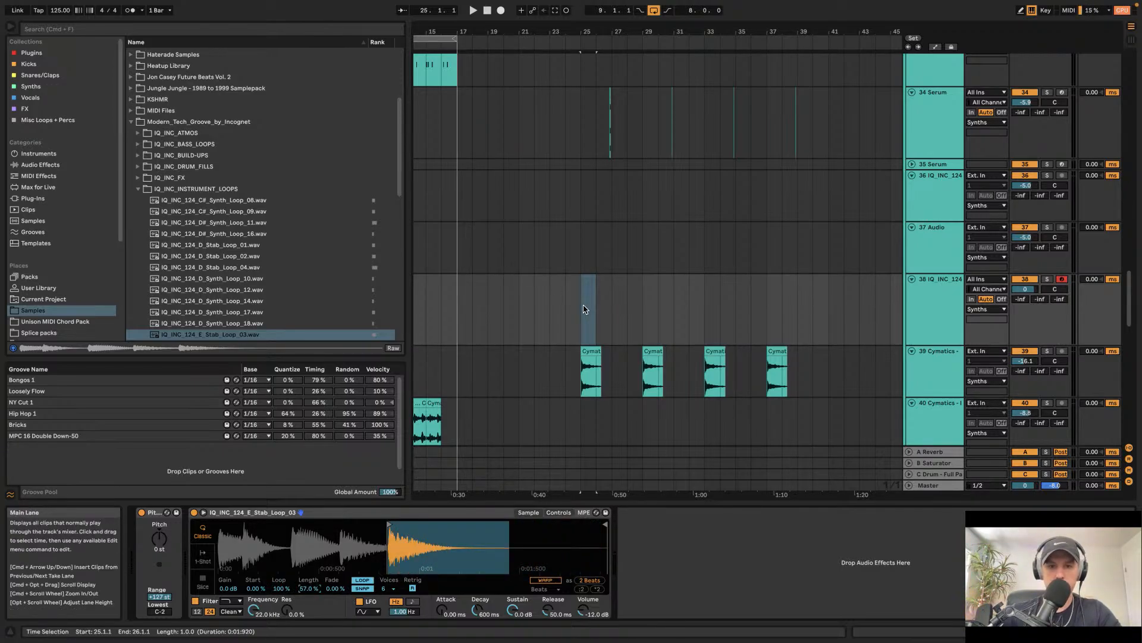
# Step: Insert a one-bar MIDI clip at bar 25 with a C3 note about one beat long and play it
pyautogui.press('super+shift+m')
pyautogui.doubleClick(331, 585)
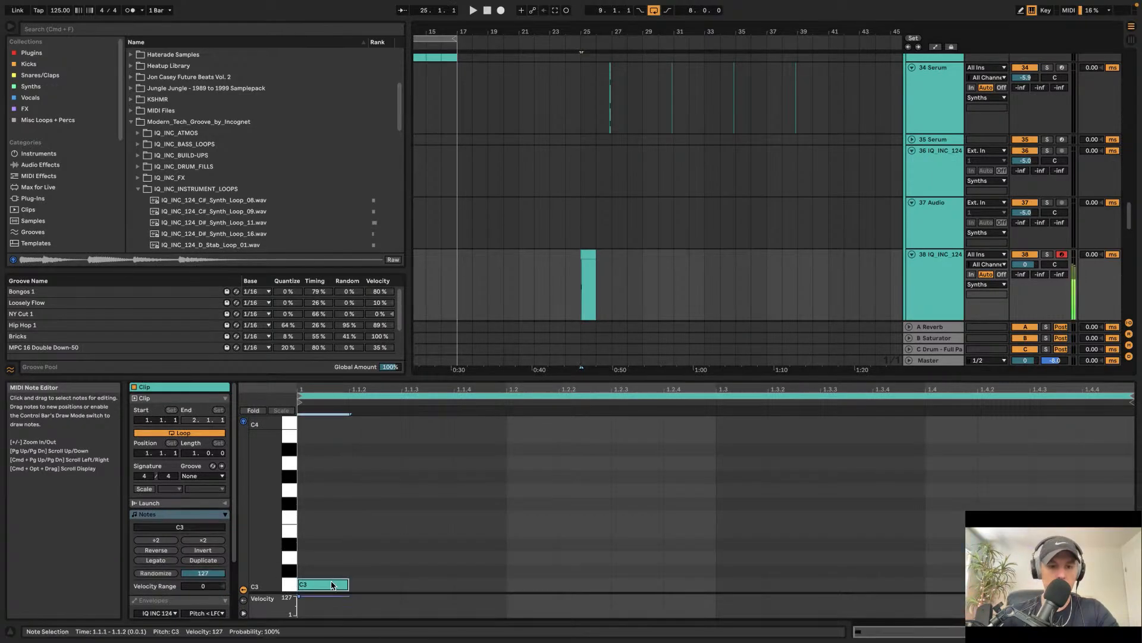
pyautogui.moveTo(348, 585); pyautogui.dragTo(505, 585)
pyautogui.press('space')
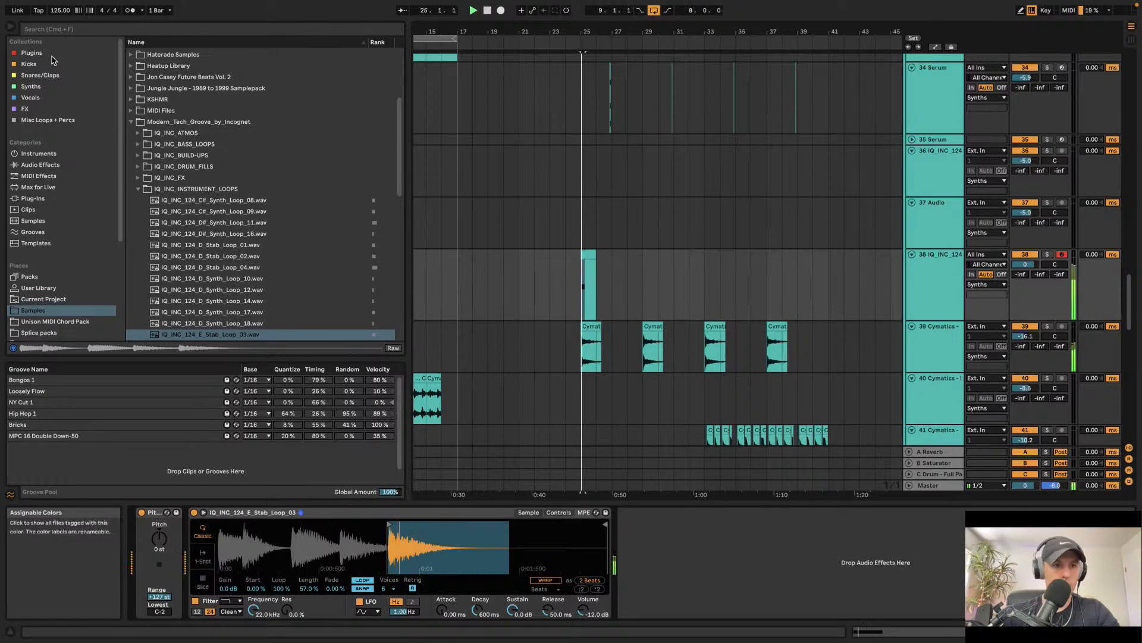
# Step: Add a Tuner plugin to the stab track's device chain
pyautogui.click(51, 54)
pyautogui.click(164, 66)
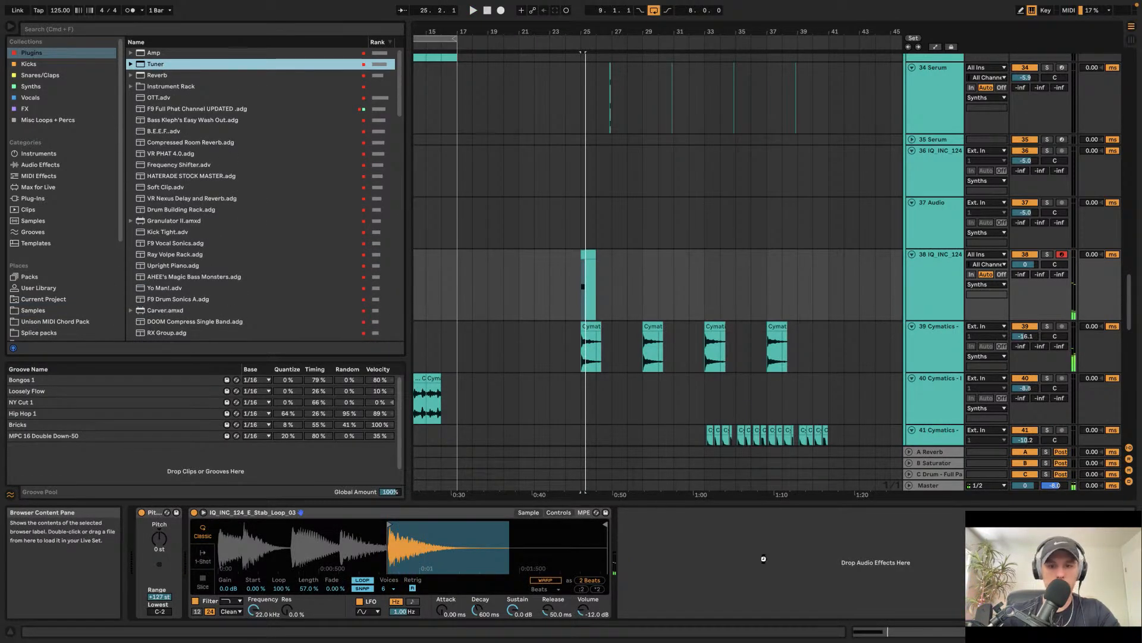
pyautogui.moveTo(763, 558); pyautogui.dragTo(756, 559)
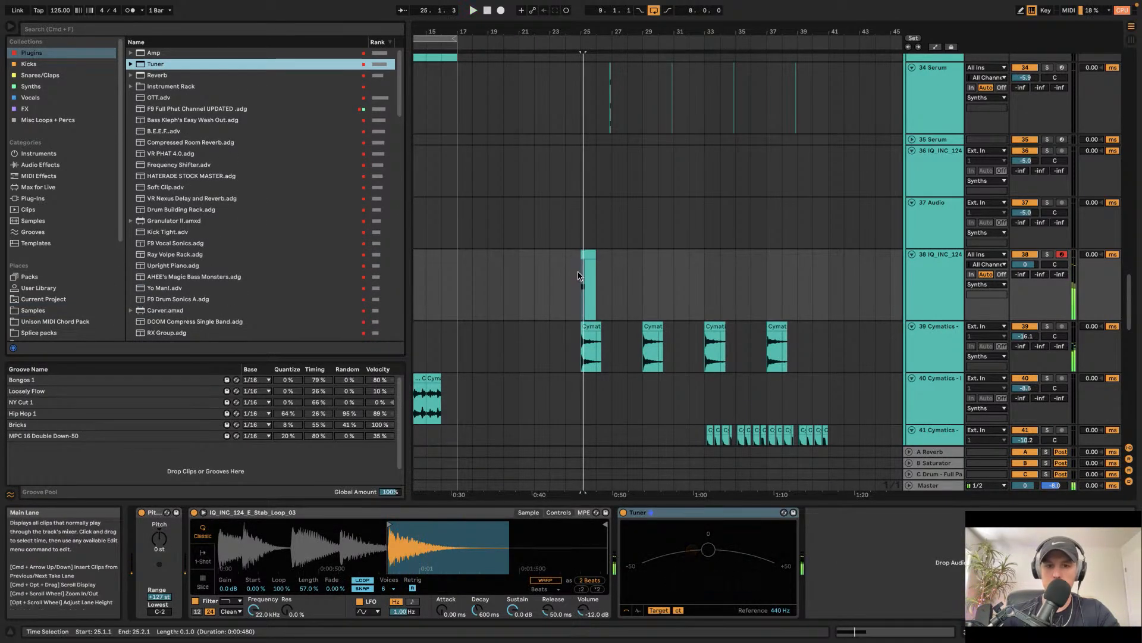
# Step: Paste the Main Bass MIDI clip onto the stab track at bar 25 and play it
pyautogui.scroll(6, 578, 275)
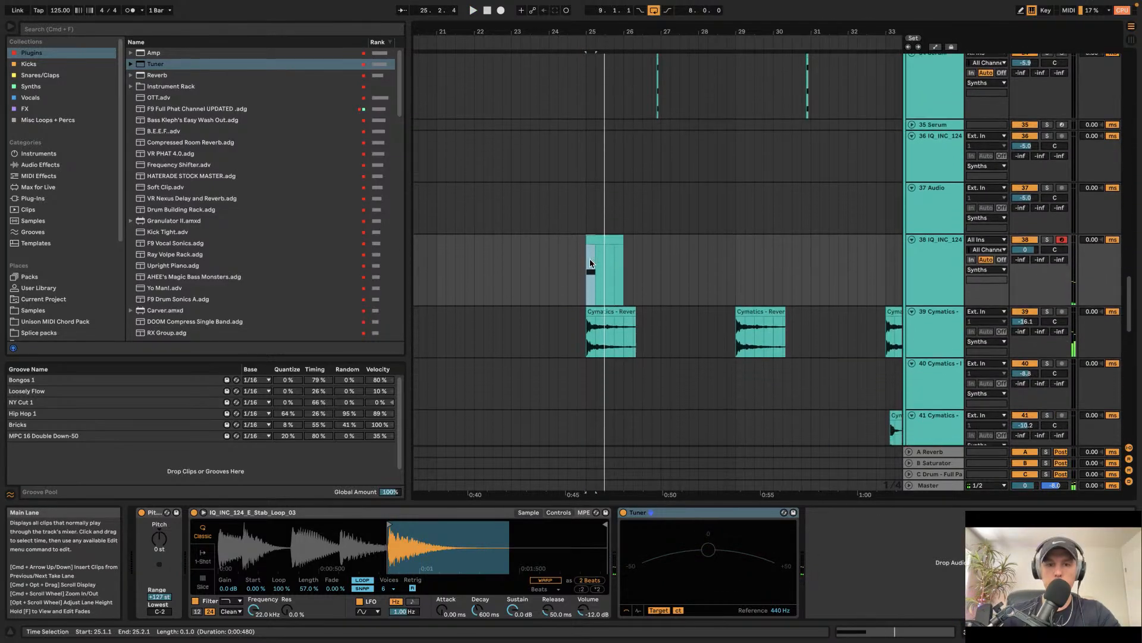
pyautogui.click(594, 248)
pyautogui.scroll(10, 598, 247)
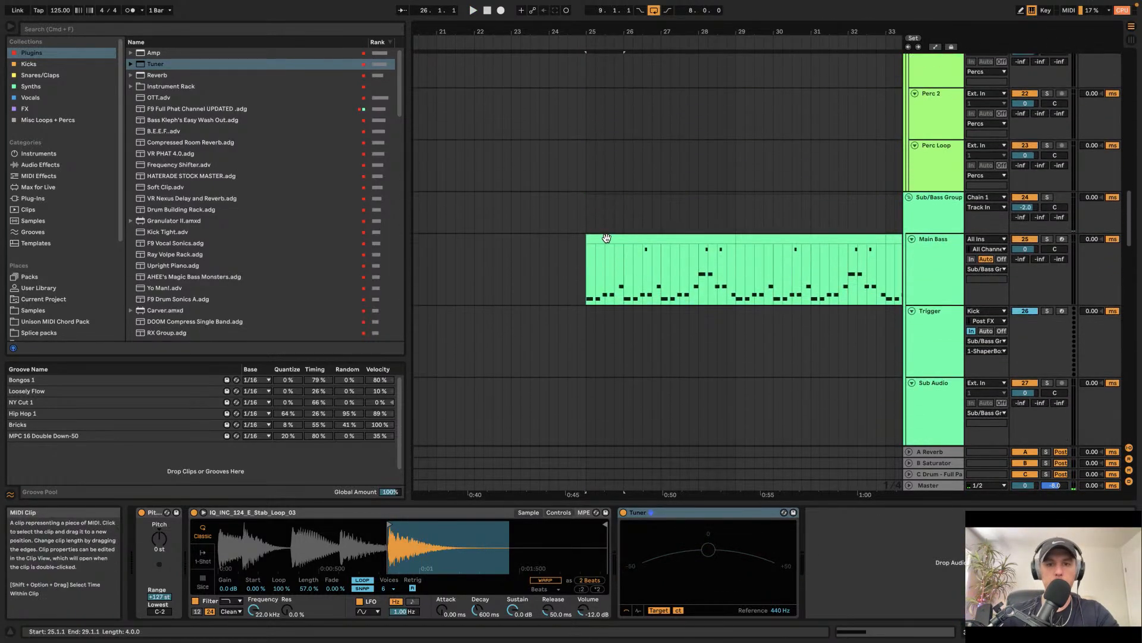
pyautogui.scroll(-10, 606, 238)
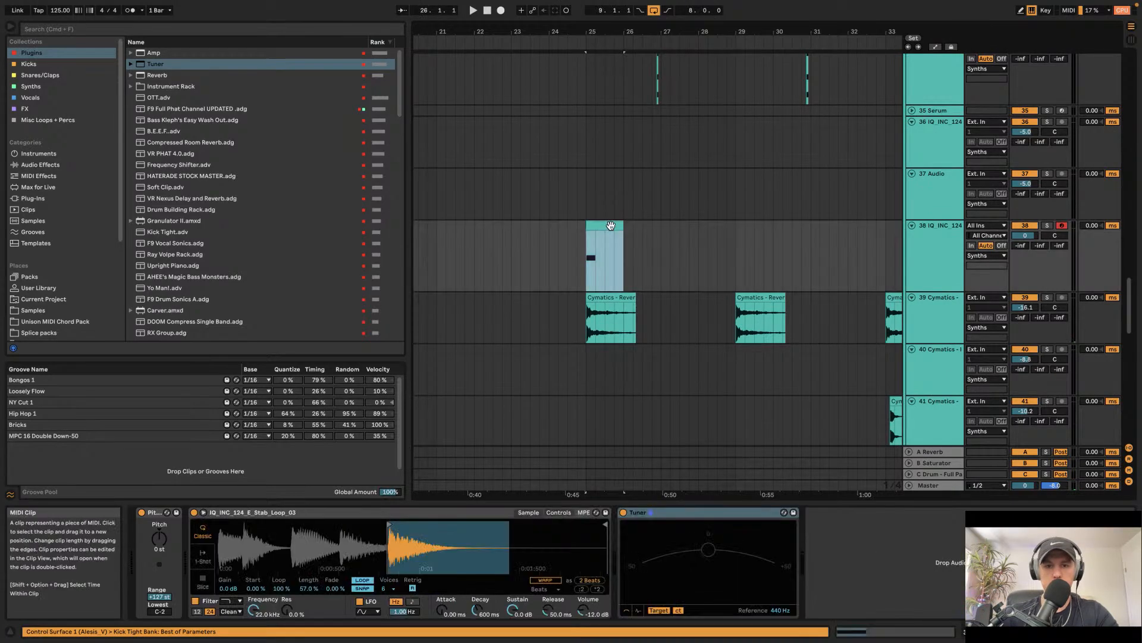
pyautogui.press('super+v')
pyautogui.press('space')
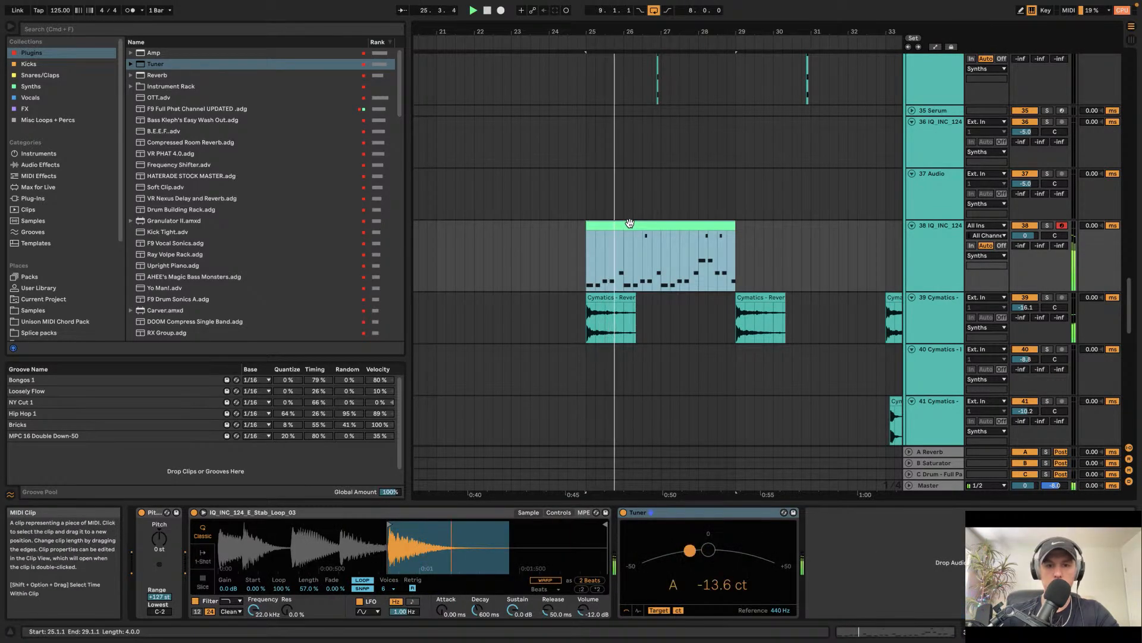
# Step: Open the pasted clip's notes and show the stab sampler's controls page
pyautogui.doubleClick(629, 223)
pyautogui.click(641, 261)
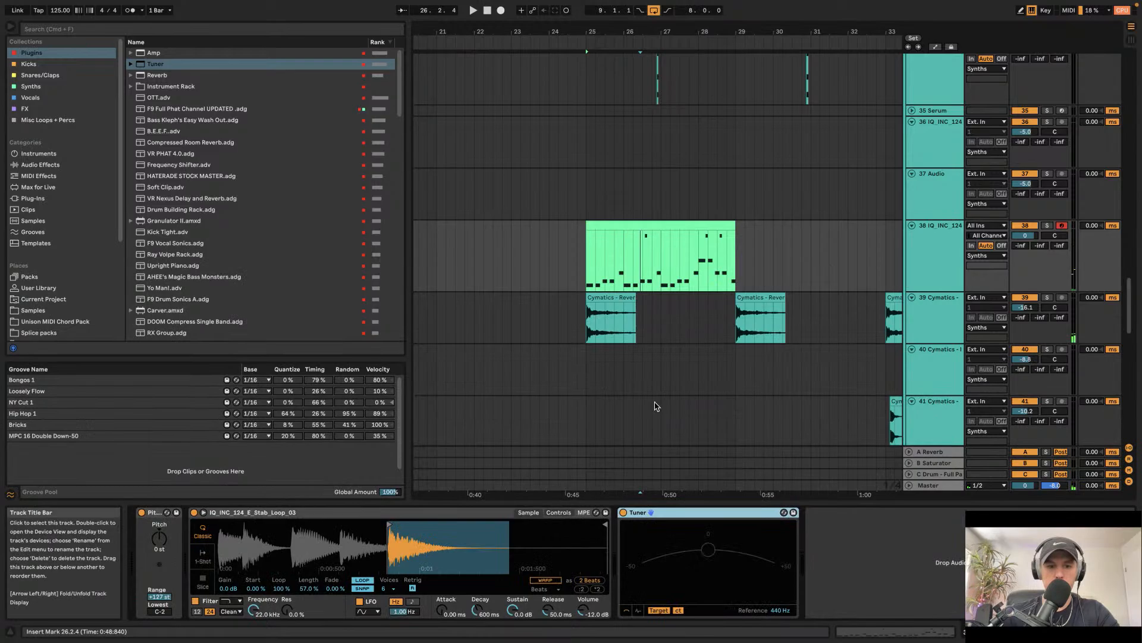
pyautogui.click(922, 257)
pyautogui.click(558, 512)
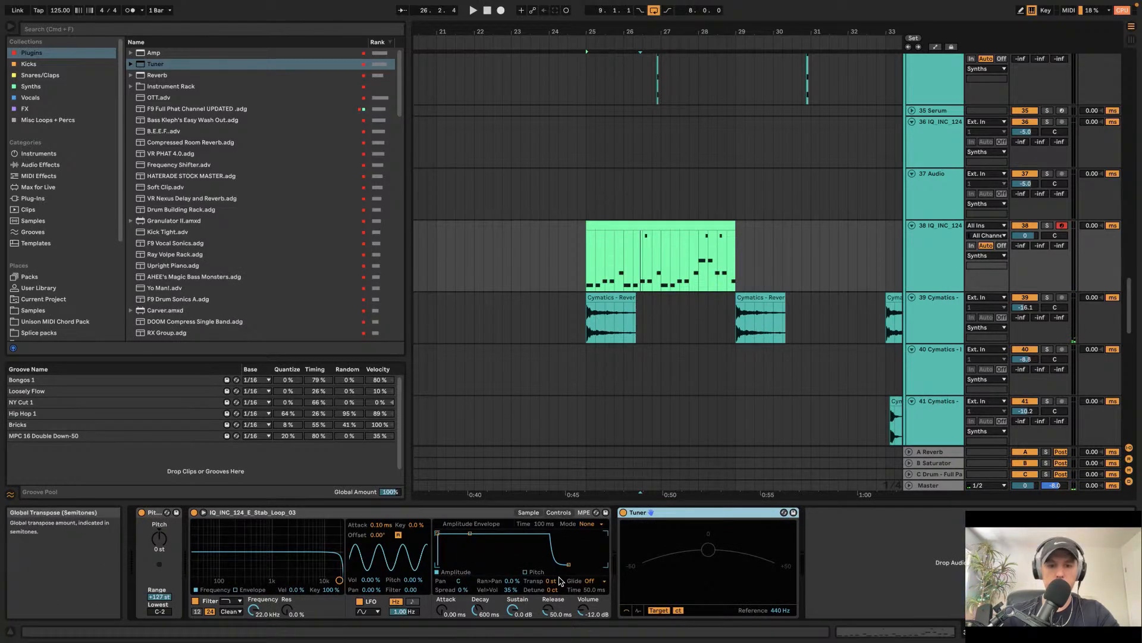
# Step: Set the stab sampler's transpose to -4 st and play the section back
pyautogui.click(619, 225)
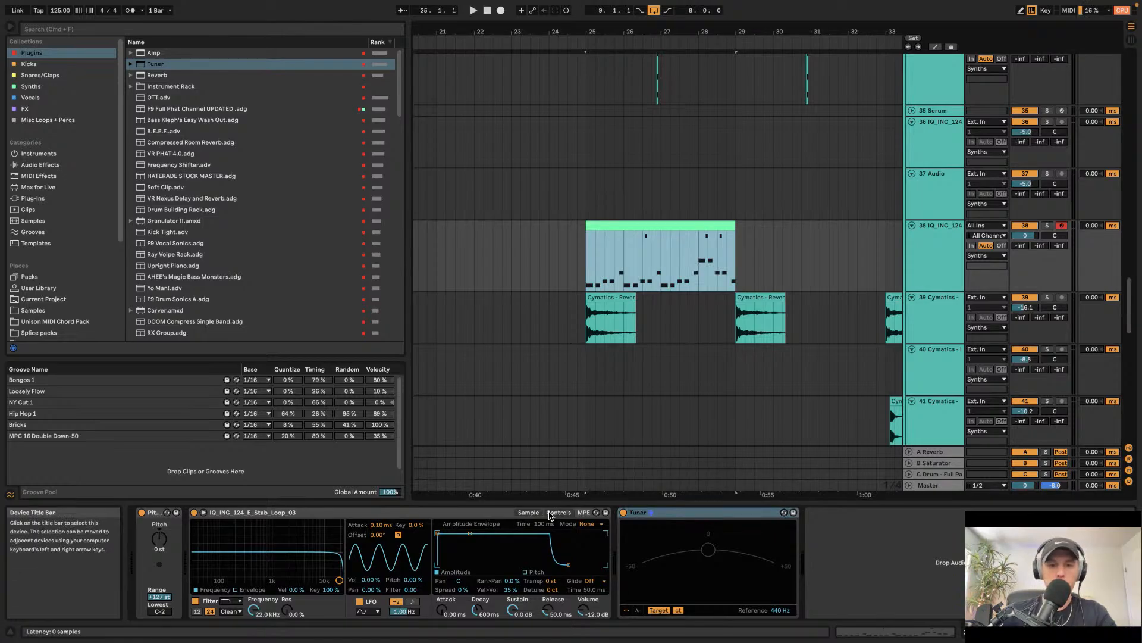
pyautogui.click(552, 581)
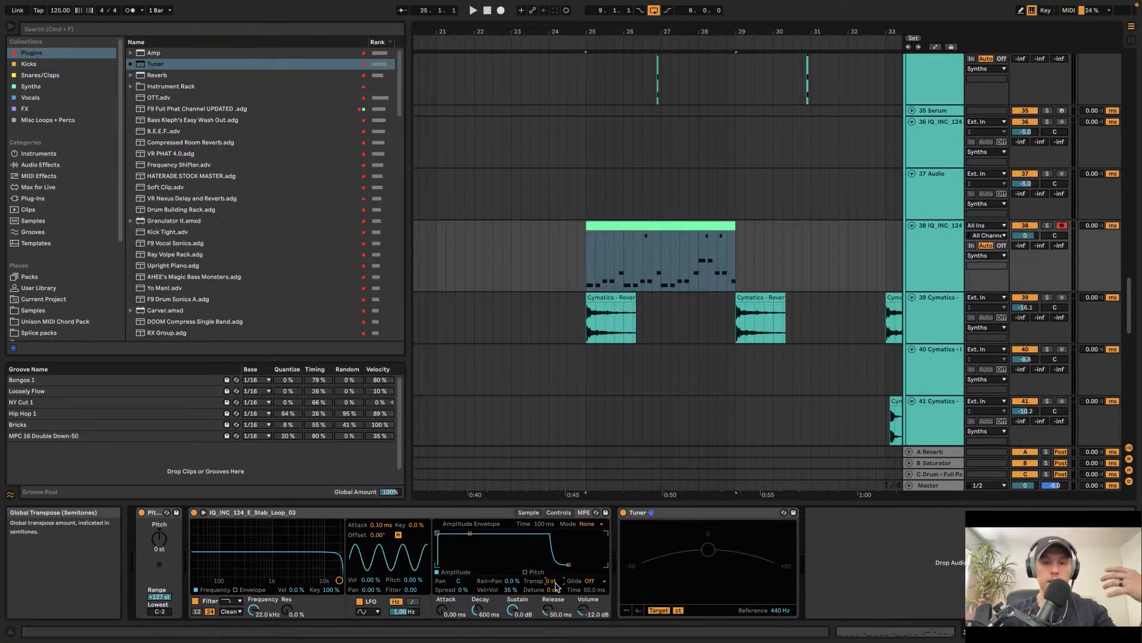
pyautogui.click(526, 516)
pyautogui.click(529, 513)
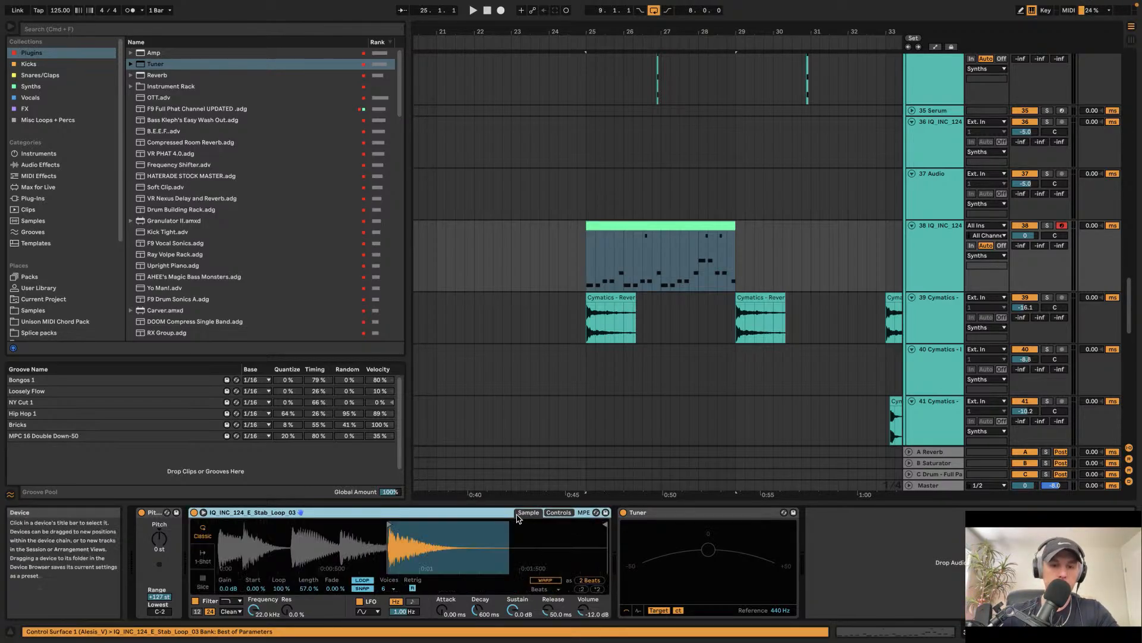
pyautogui.click(558, 513)
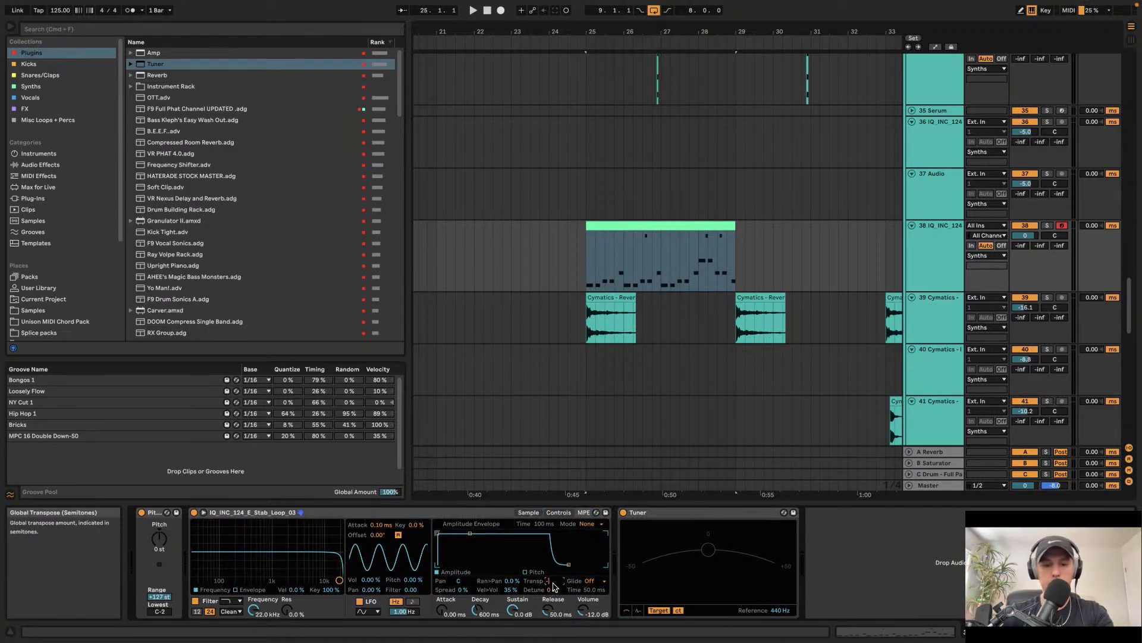
pyautogui.press('space')
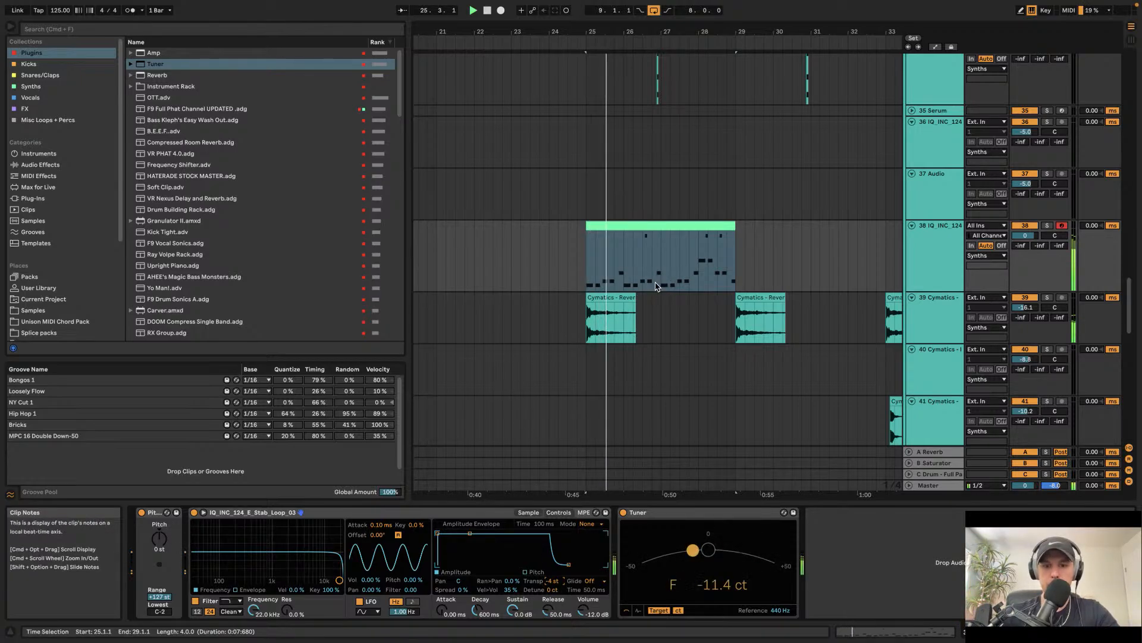
# Step: Duplicate the stab clip so it repeats over bars 29 to 33
pyautogui.click(648, 227)
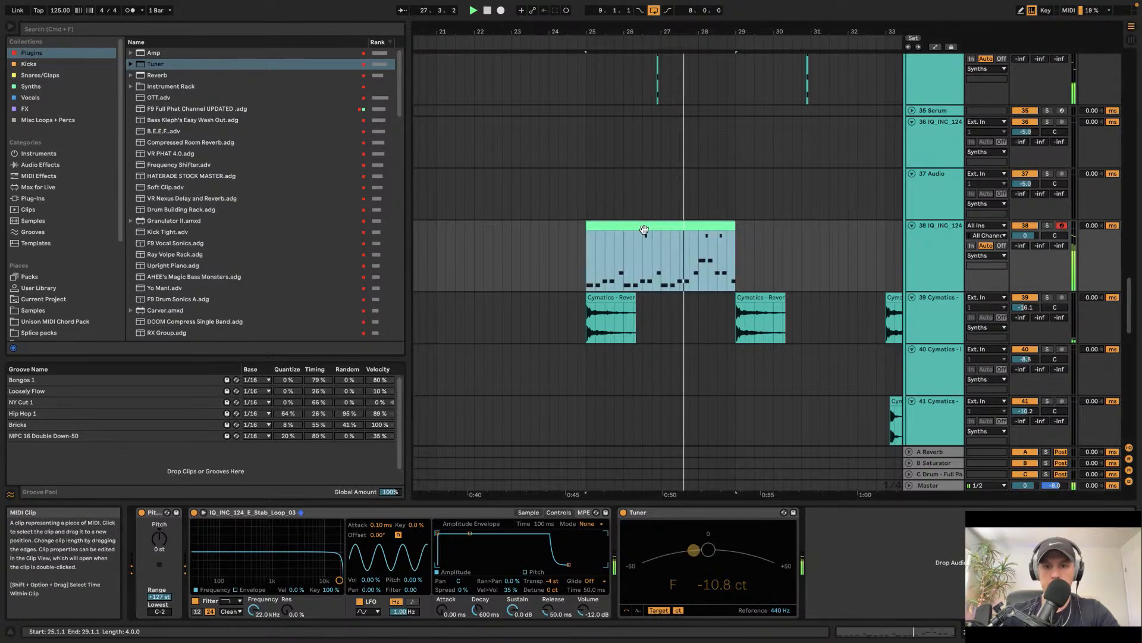
pyautogui.press('super+d')
pyautogui.hscroll(2, 645, 228)
pyautogui.scroll(-2, 645, 227)
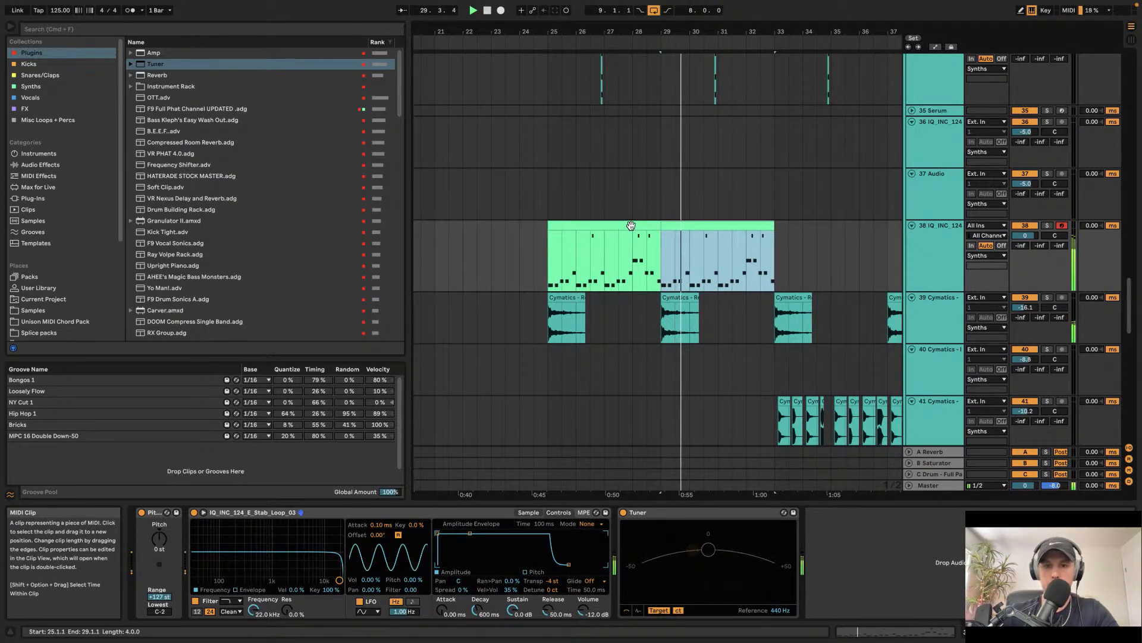
# Step: Move the stab clips so they start at bar 33
pyautogui.keyDown('shift'); pyautogui.click(741, 247); pyautogui.keyUp('shift')
pyautogui.click(941, 244)
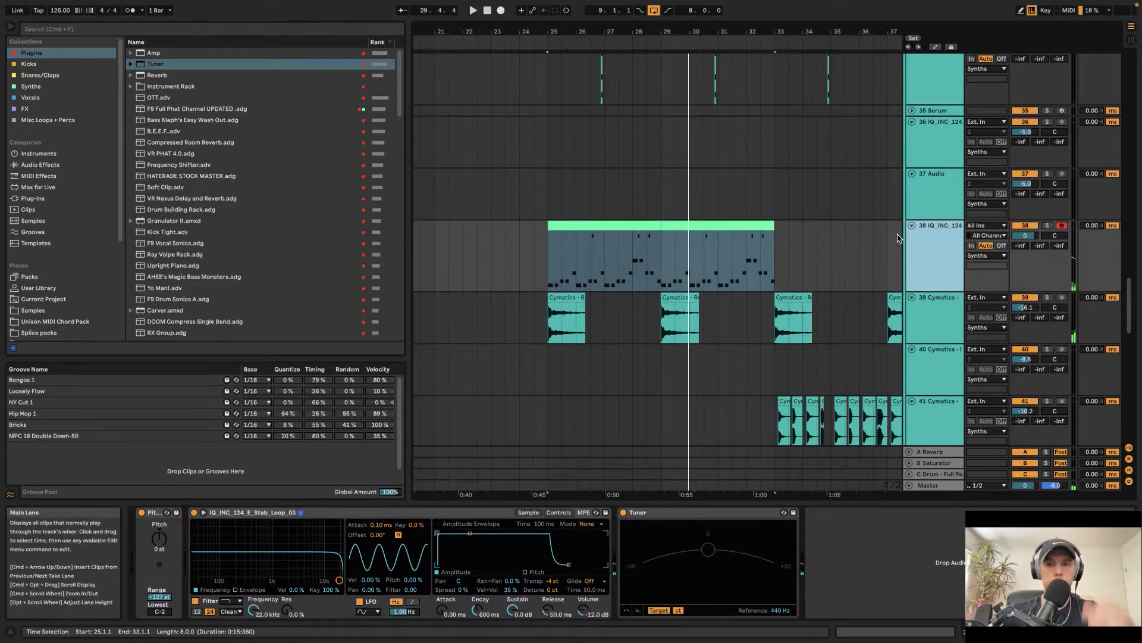
pyautogui.scroll(-2, 656, 220)
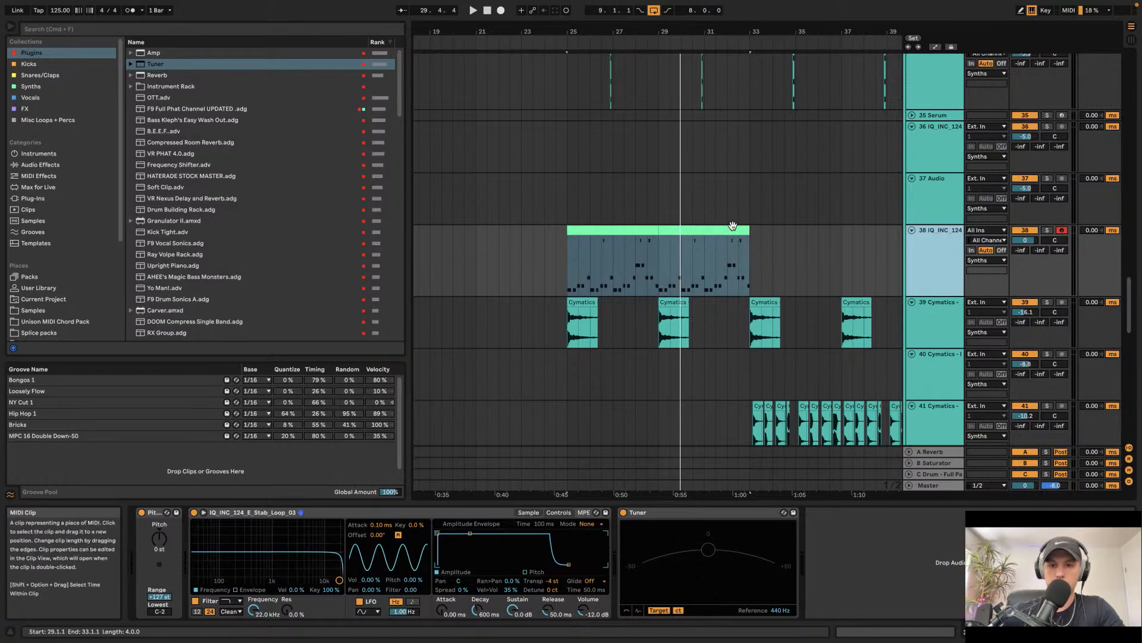
pyautogui.click(629, 230)
pyautogui.moveTo(629, 231); pyautogui.dragTo(808, 240)
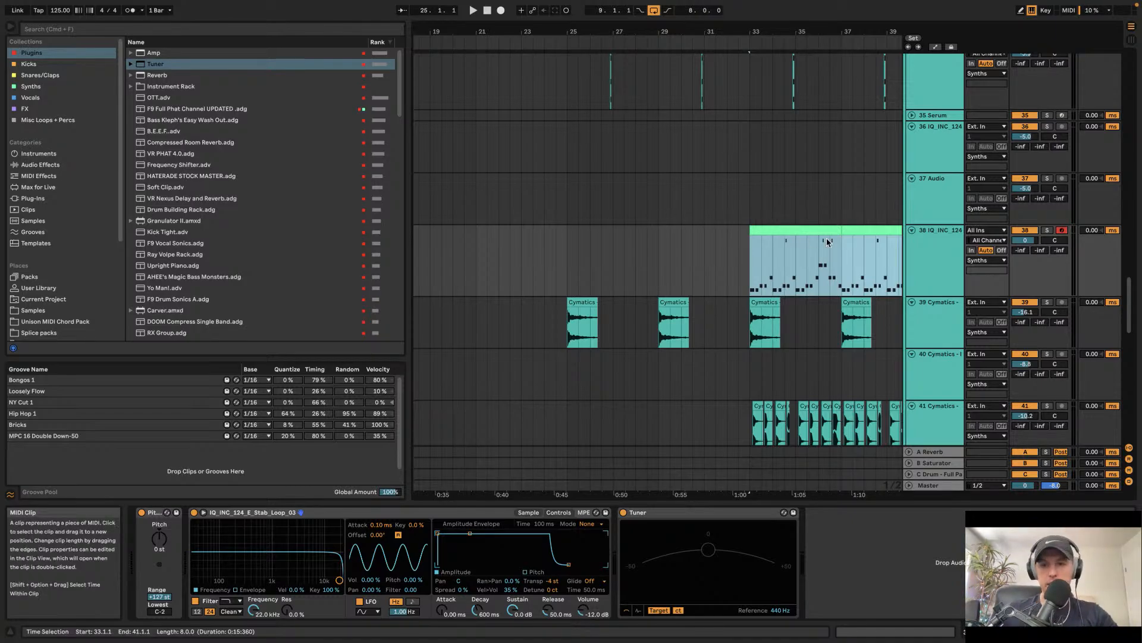
# Step: Insert a new MIDI track with Vital below track 37
pyautogui.click(938, 208)
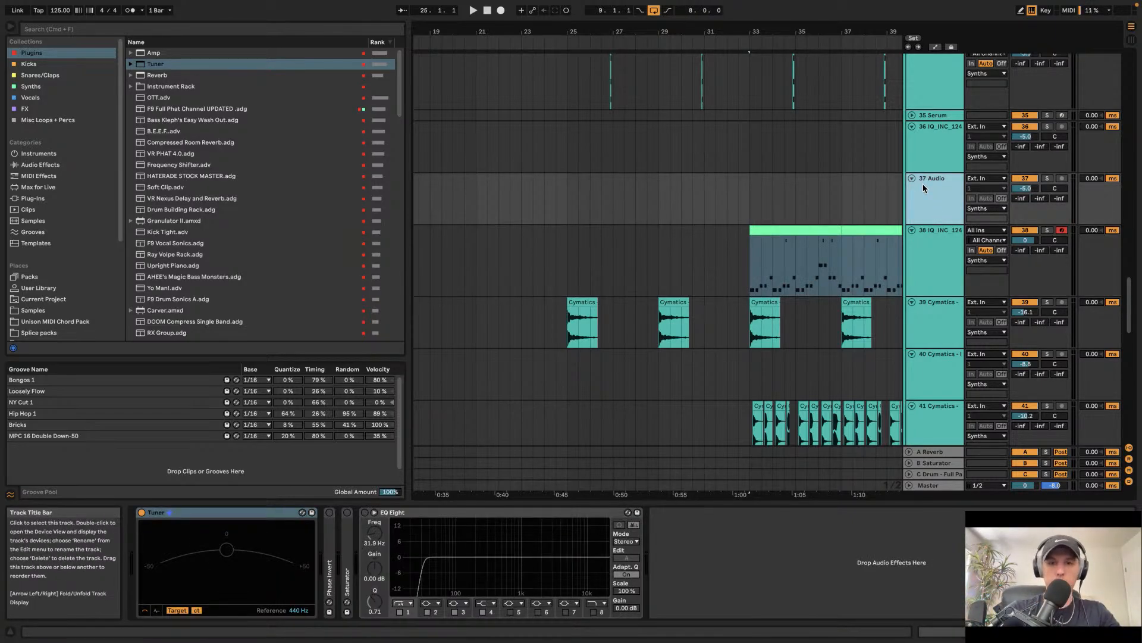
pyautogui.press('super+shift+t')
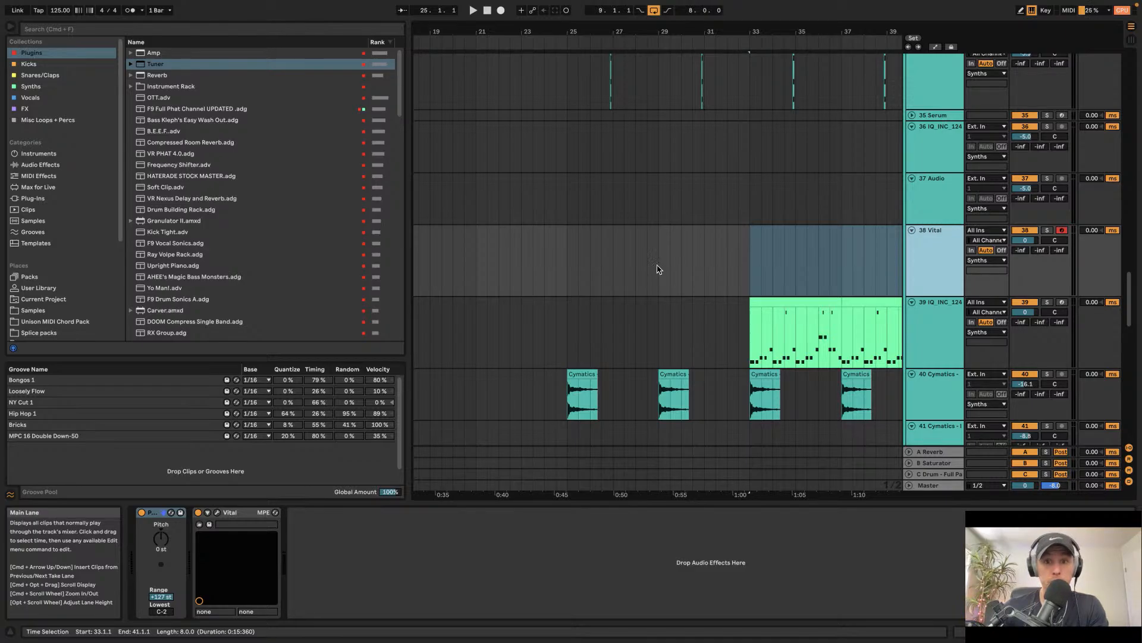
pyautogui.click(703, 7)
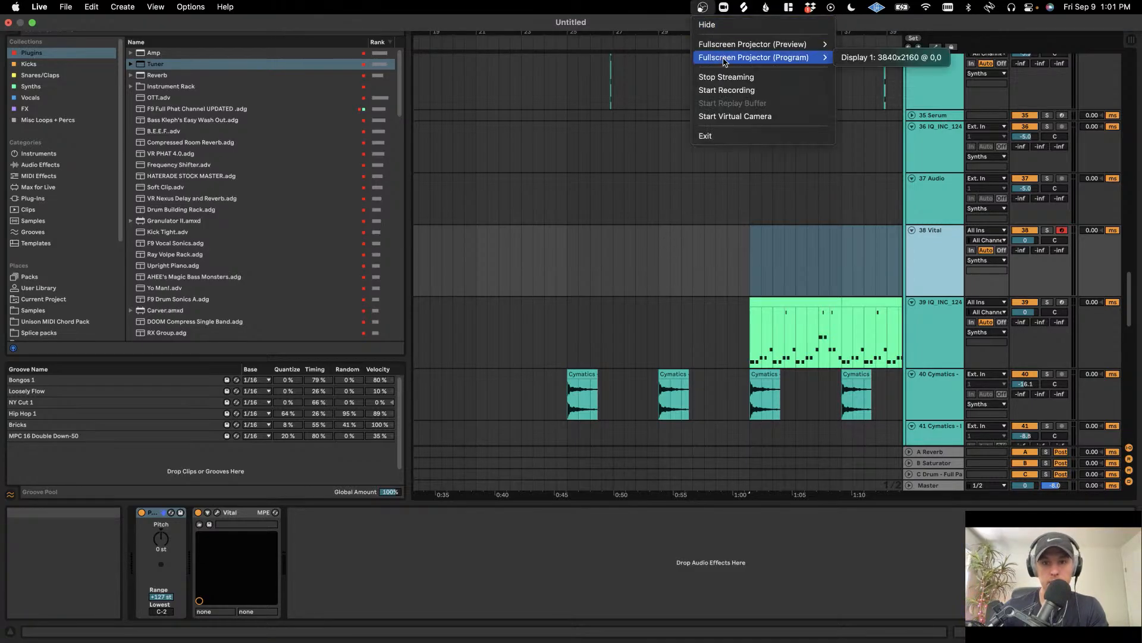
pyautogui.click(727, 90)
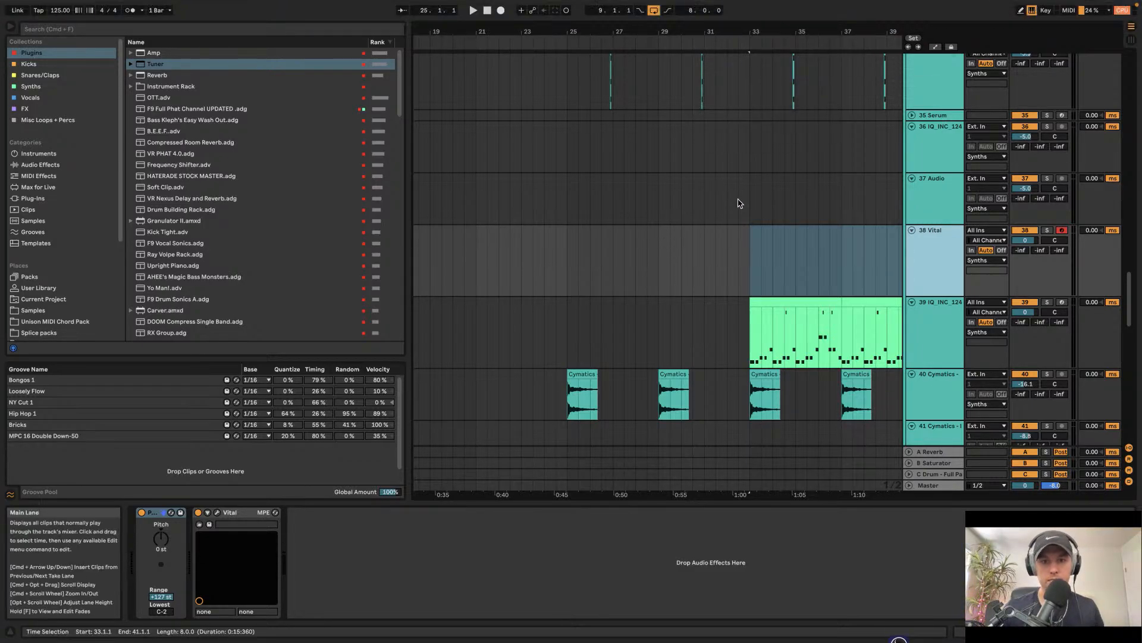